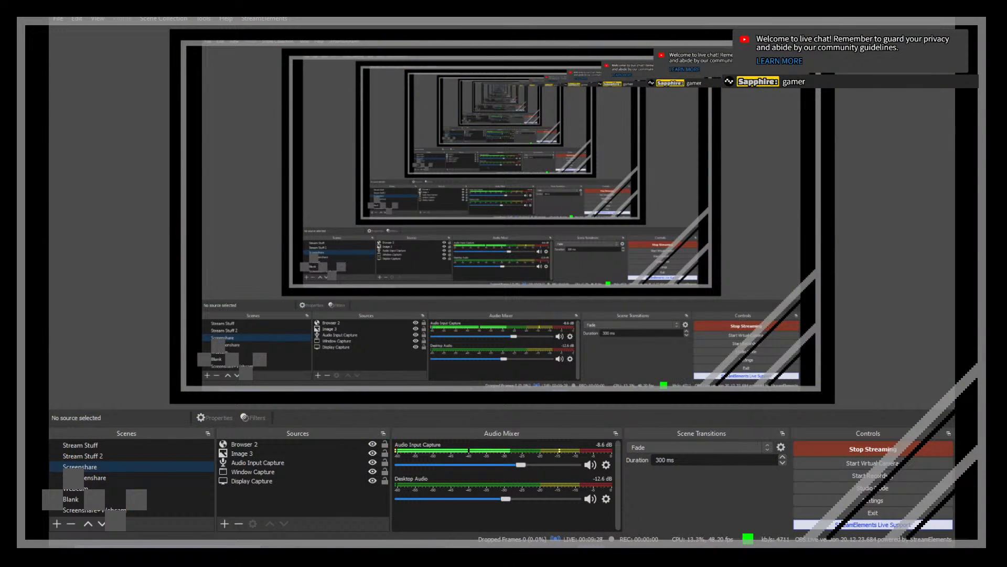
Step: Switch to LMMS and review the notes of the three Keyzone Classic tracks in the piano roll, one clip at a time
key(alt+Tab)
scroll(281, 74, up, 1)
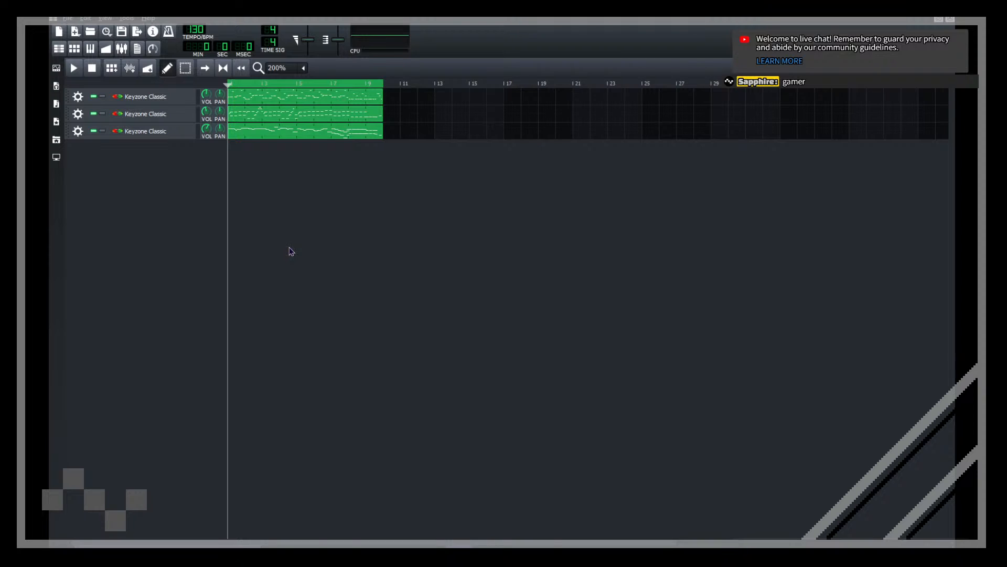
scroll(276, 76, up, 1)
double_click(269, 99)
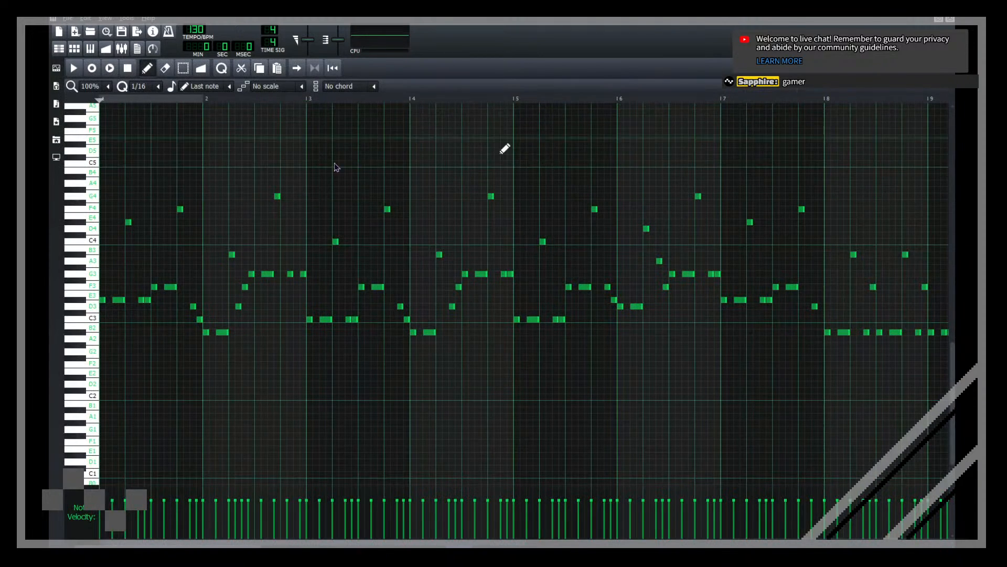
click(950, 19)
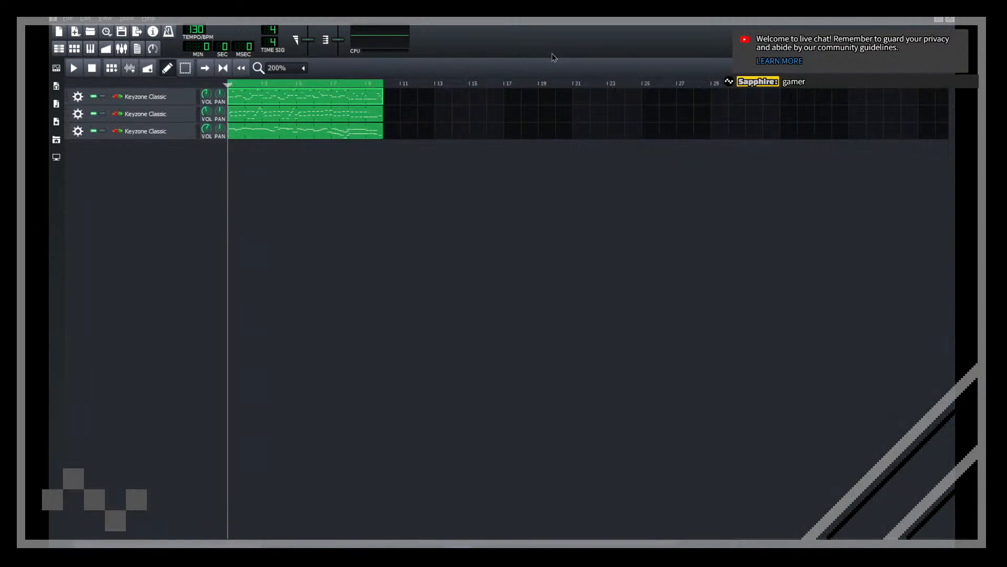
double_click(295, 118)
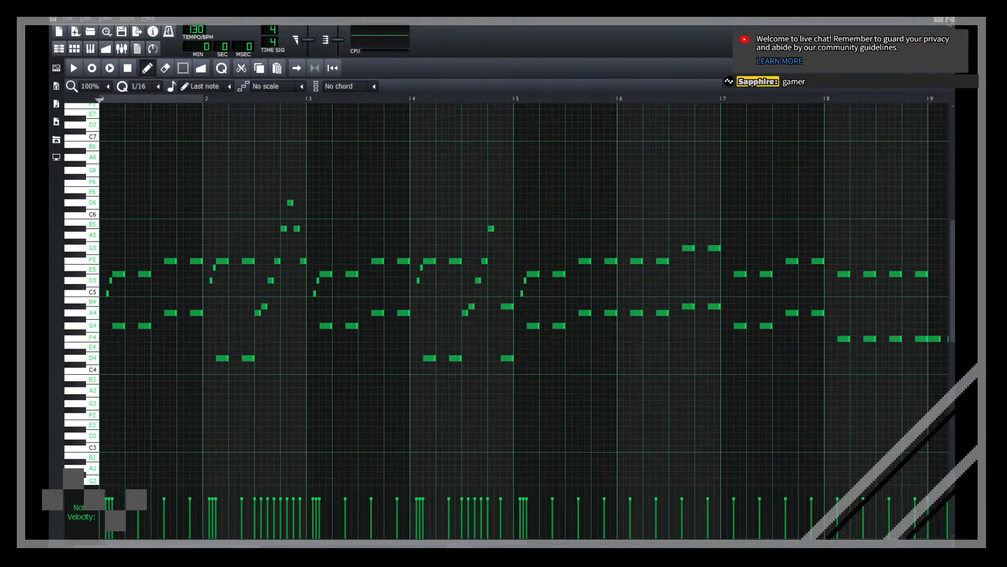
click(951, 20)
double_click(249, 128)
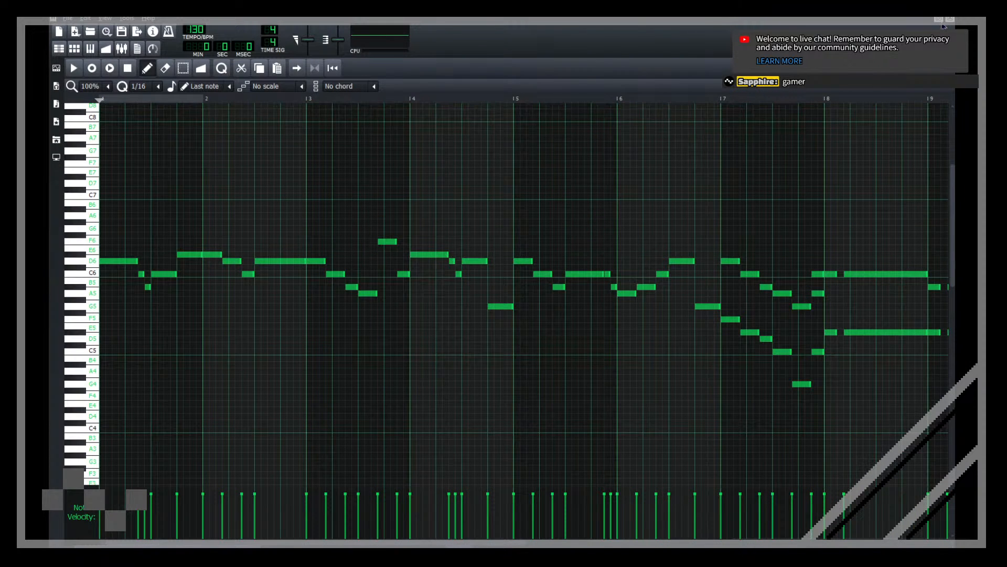
click(301, 88)
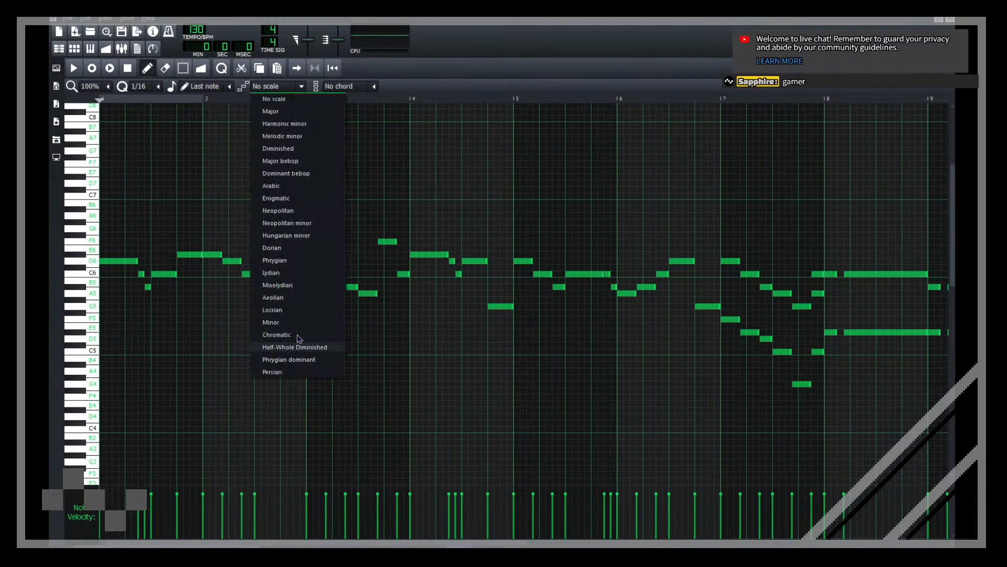
click(278, 323)
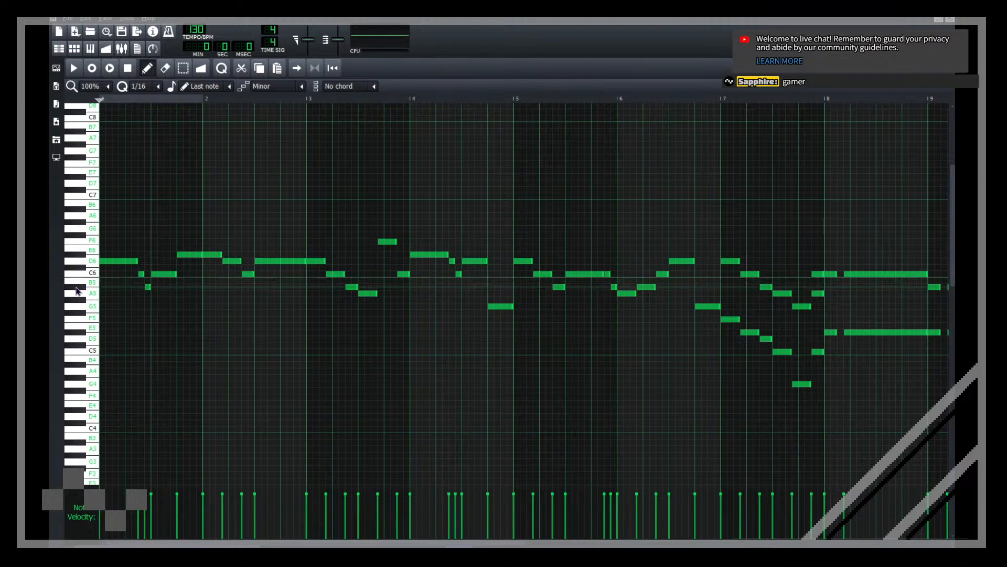
right_click(75, 287)
click(301, 89)
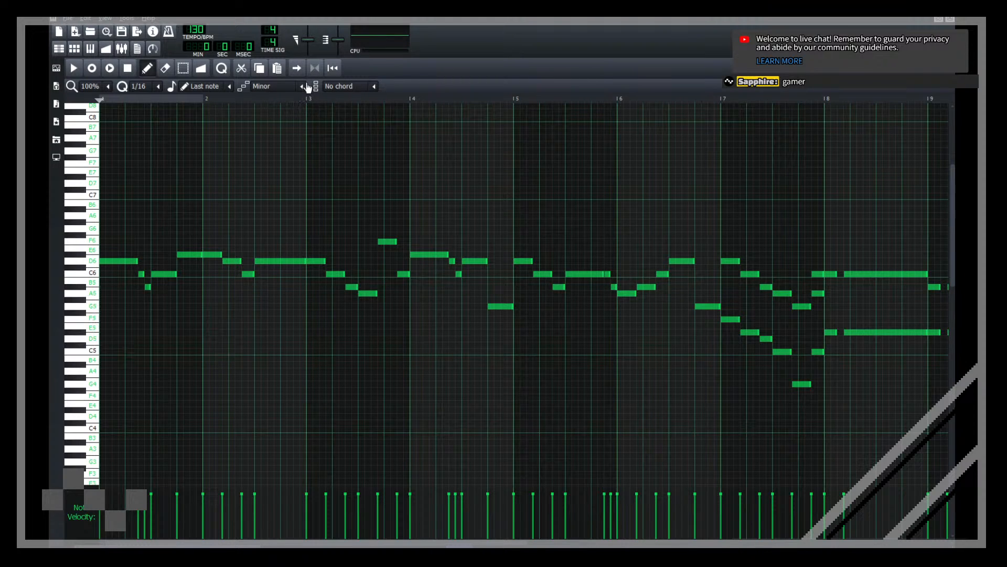
Step: Choose the Major scale, mark its notes across the third Keyzone Classic track's piano roll, and close the piano roll
click(301, 86)
click(278, 114)
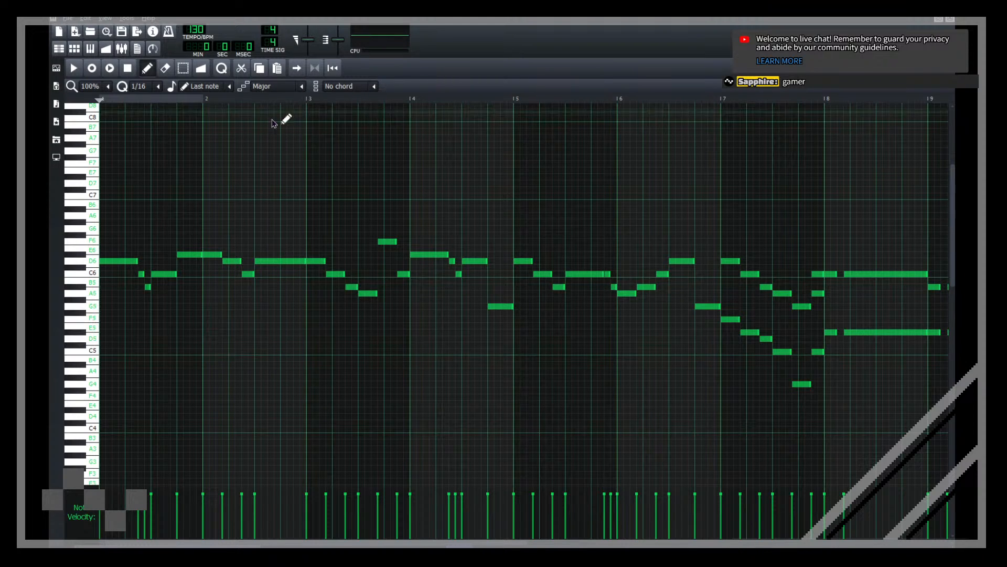
right_click(84, 292)
click(135, 322)
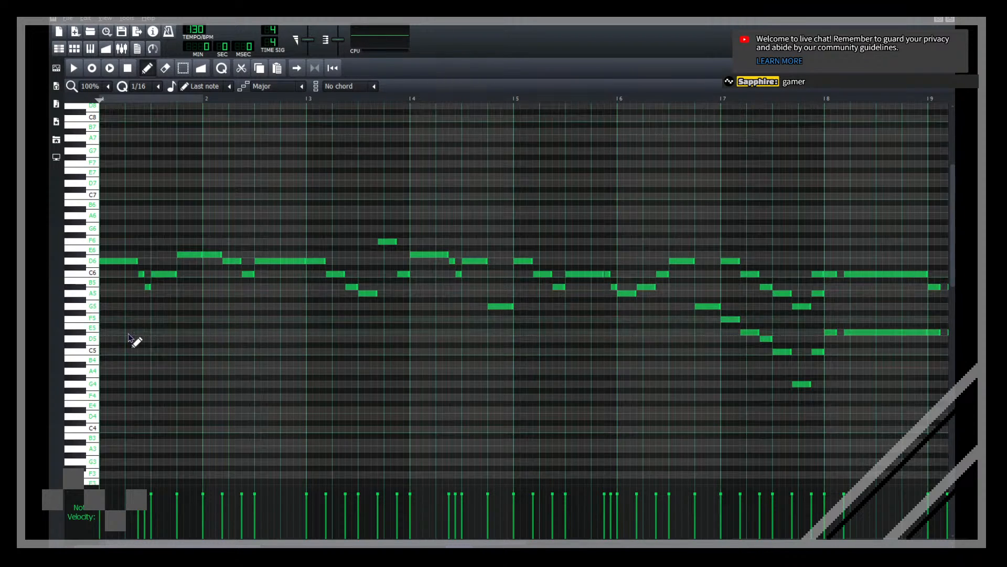
click(953, 24)
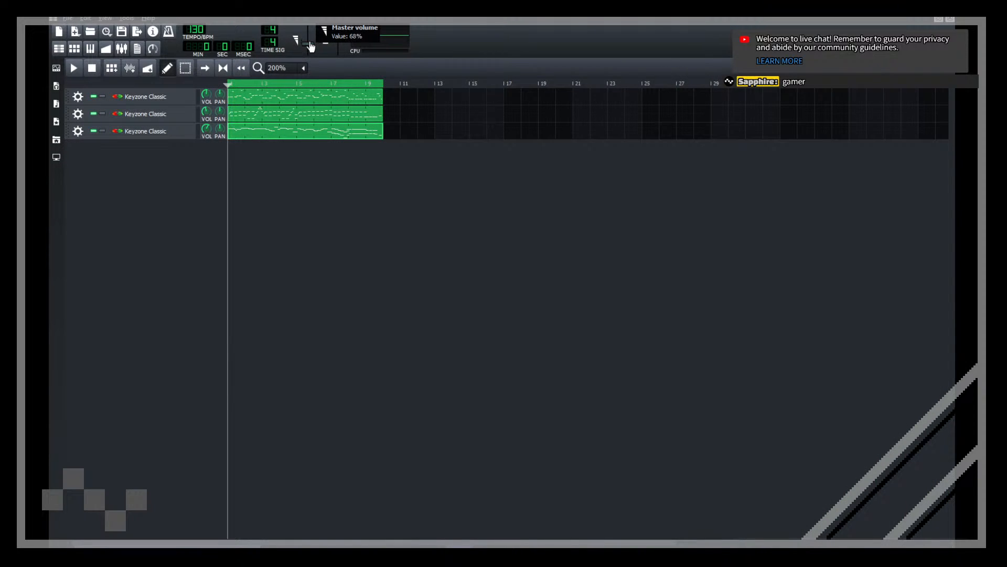
Step: Play the song from the start to its end while lowering the master volume, and stop playback
key(space)
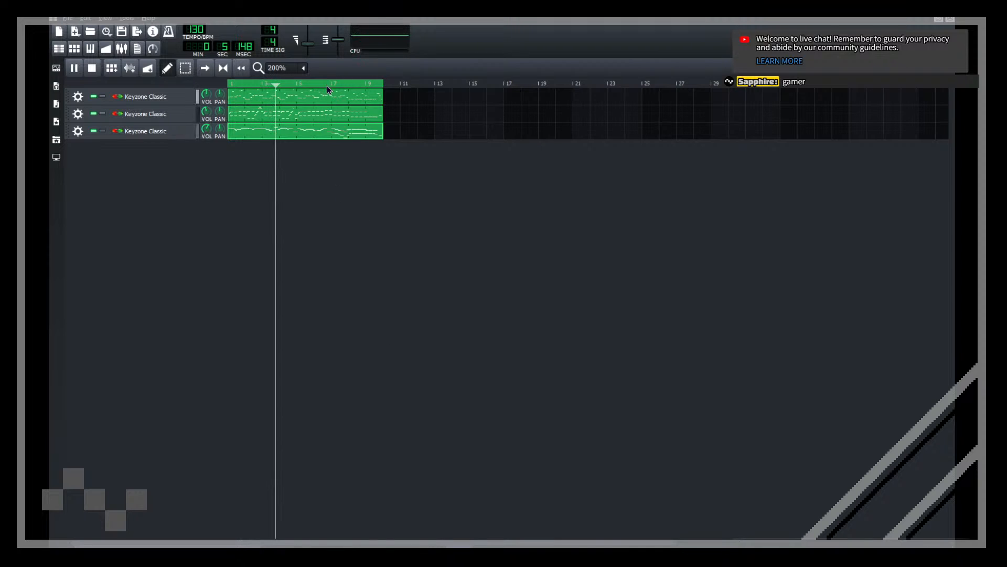
click(310, 45)
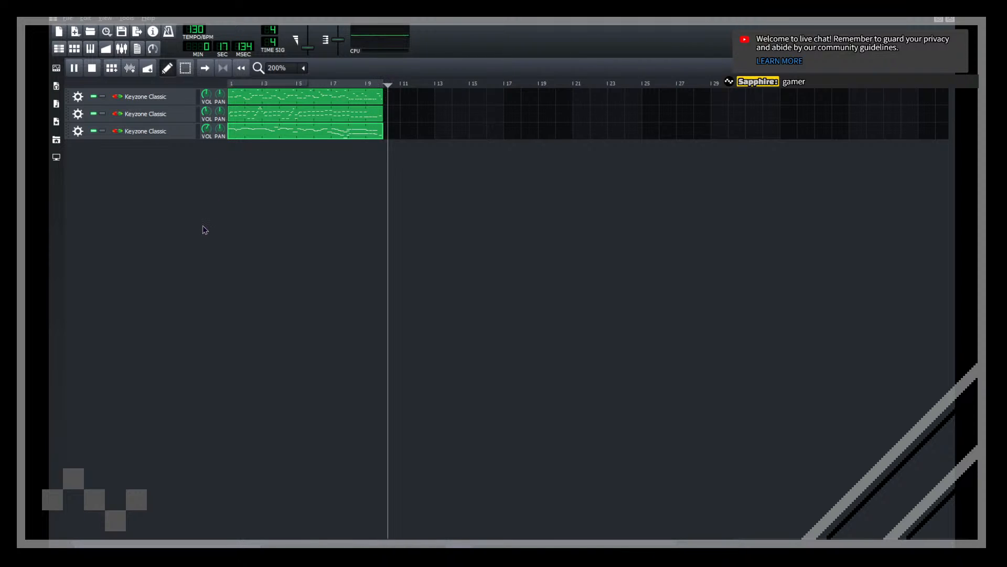
key(space)
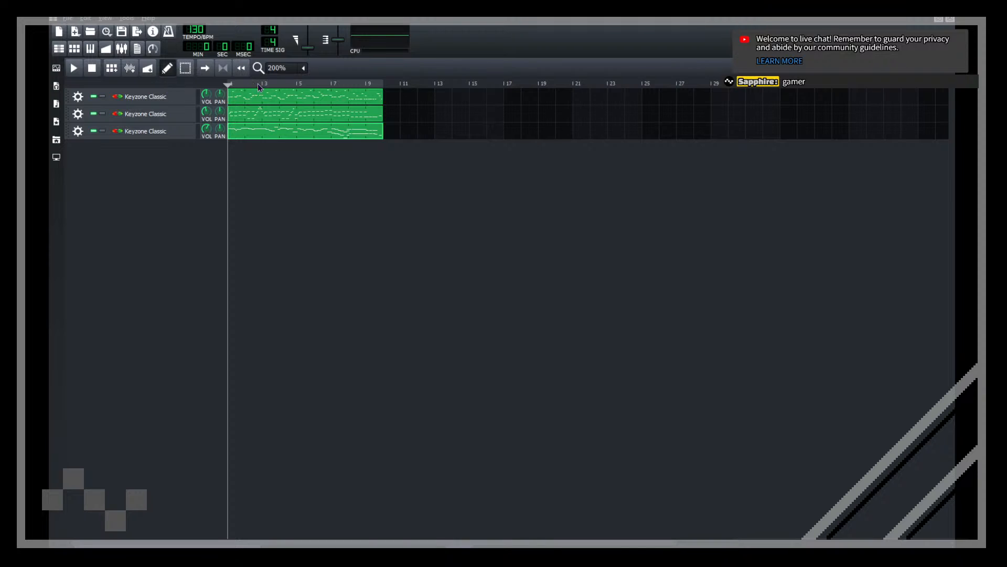
scroll(283, 70, down, 1)
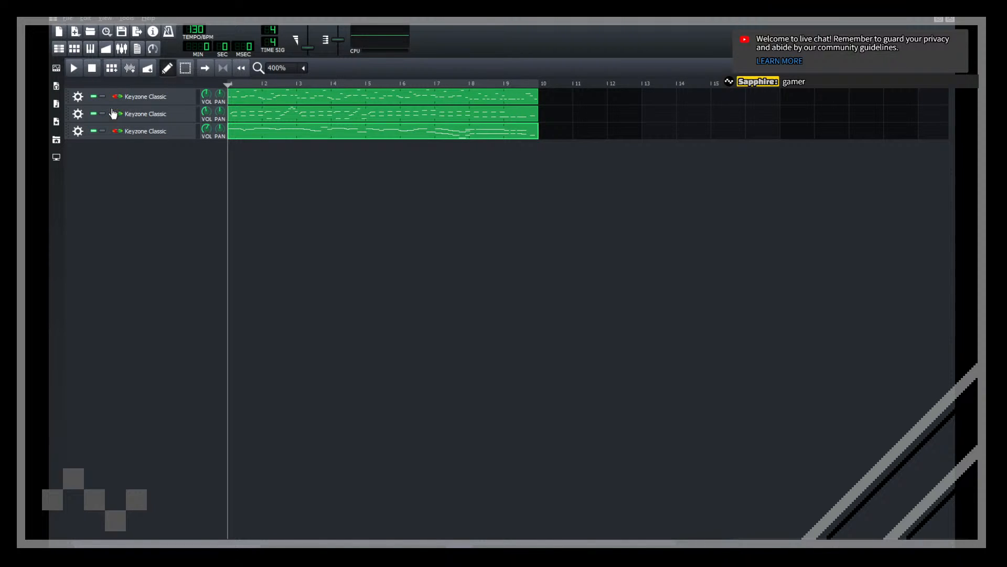
click(540, 84)
drag(540, 83, 361, 248)
scroll(280, 68, up, 1)
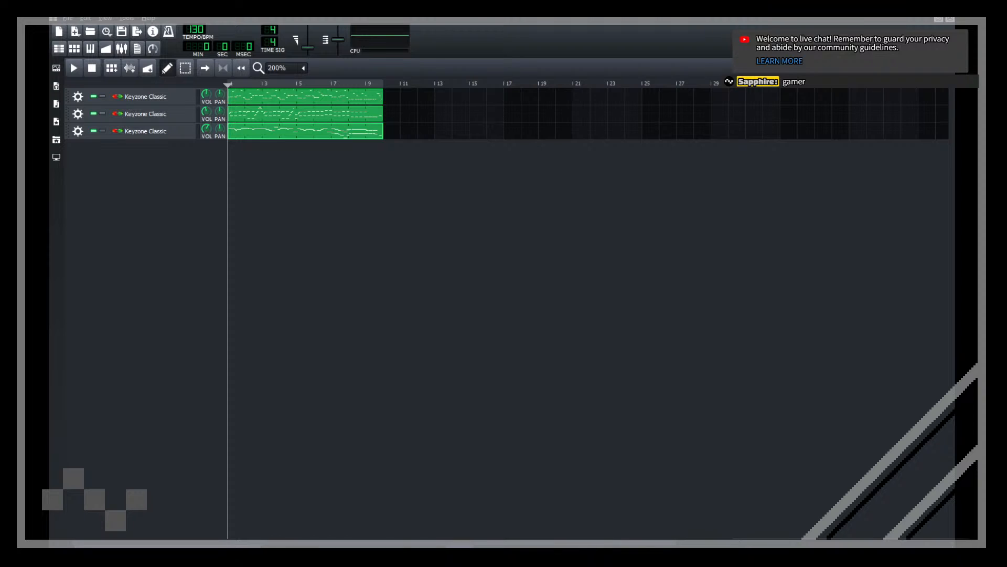
Step: Show the My Samples browser and widen it so the sample pack names are readable
click(57, 85)
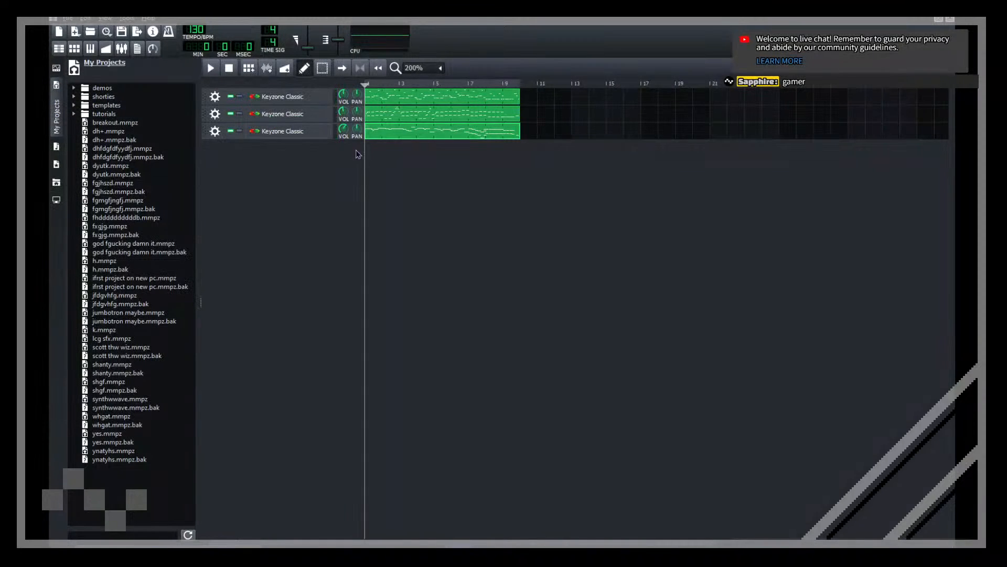
click(55, 146)
drag(201, 303, 280, 303)
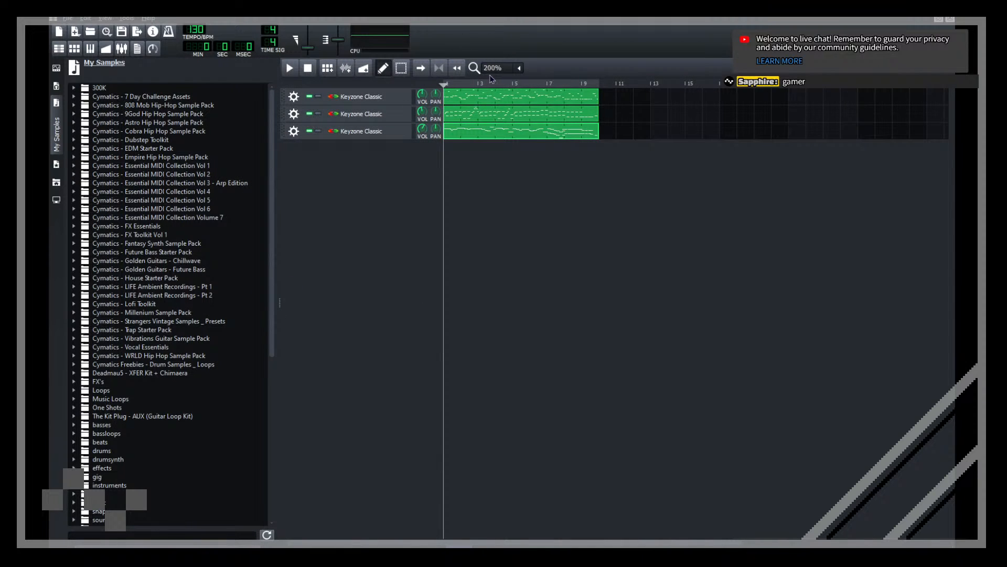
Step: Turn on looping over the section covered by the three clips in the song editor
scroll(492, 79, down, 1)
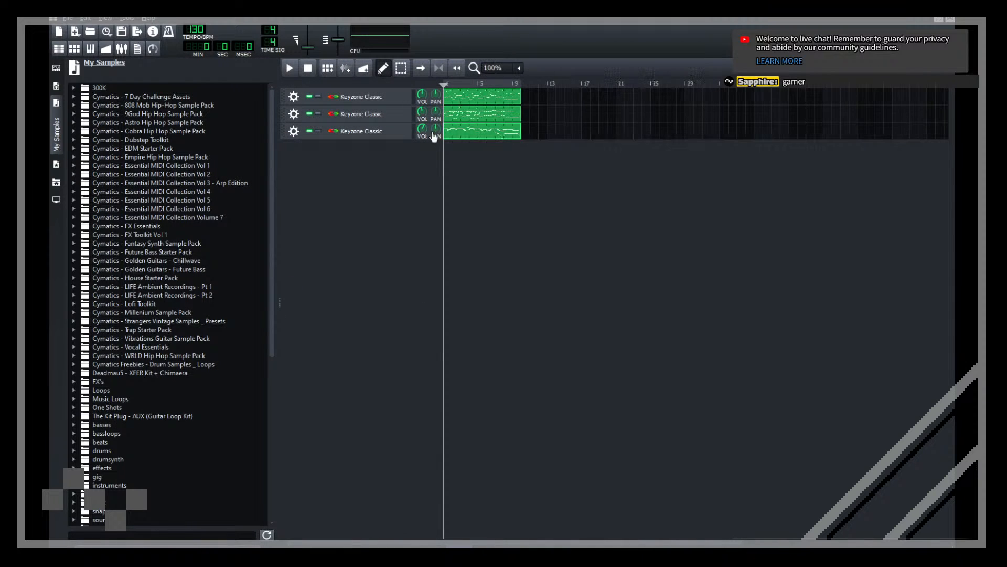
click(440, 68)
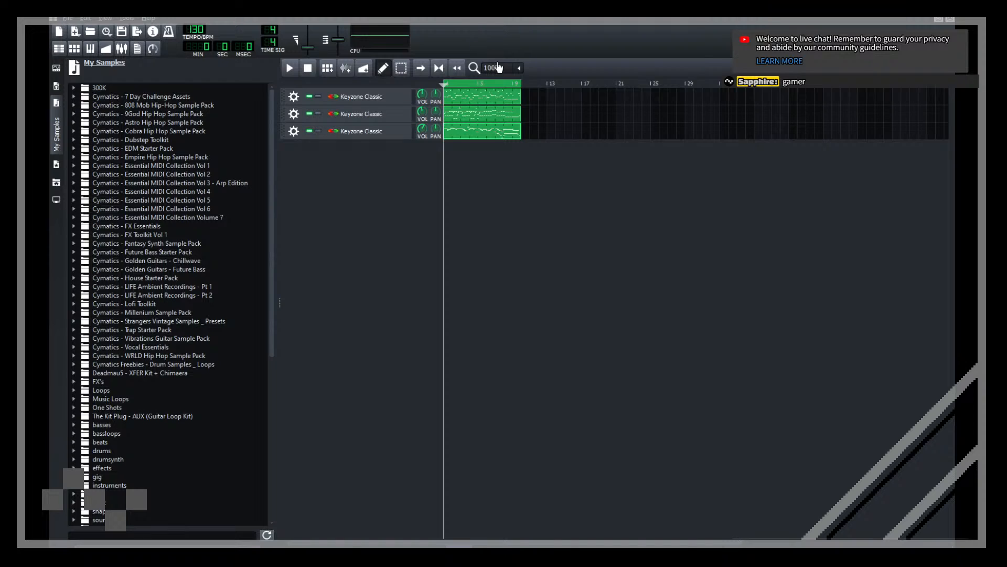
scroll(498, 67, up, 1)
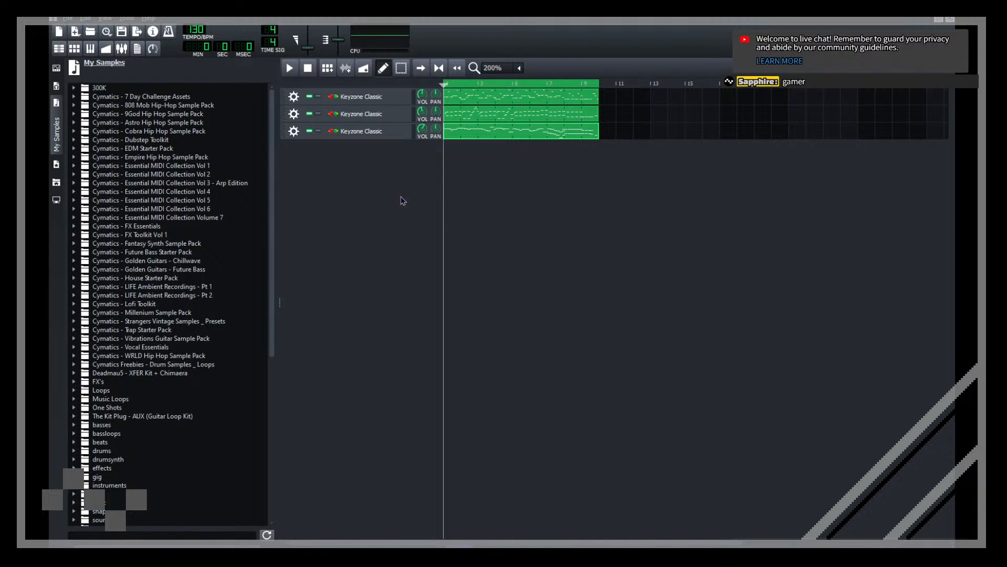
Step: Expand the One Shots folder of the Cymatics - Fantasy Synth Sample Pack and widen the browser to fit its file names
click(74, 242)
click(84, 260)
scroll(228, 269, down, 6)
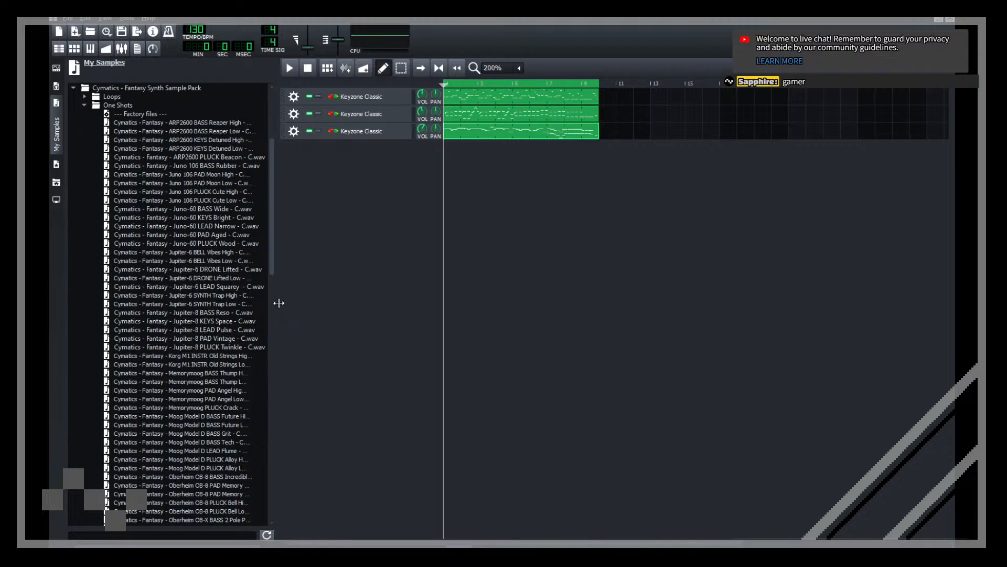
drag(279, 302, 321, 303)
scroll(118, 218, up, 6)
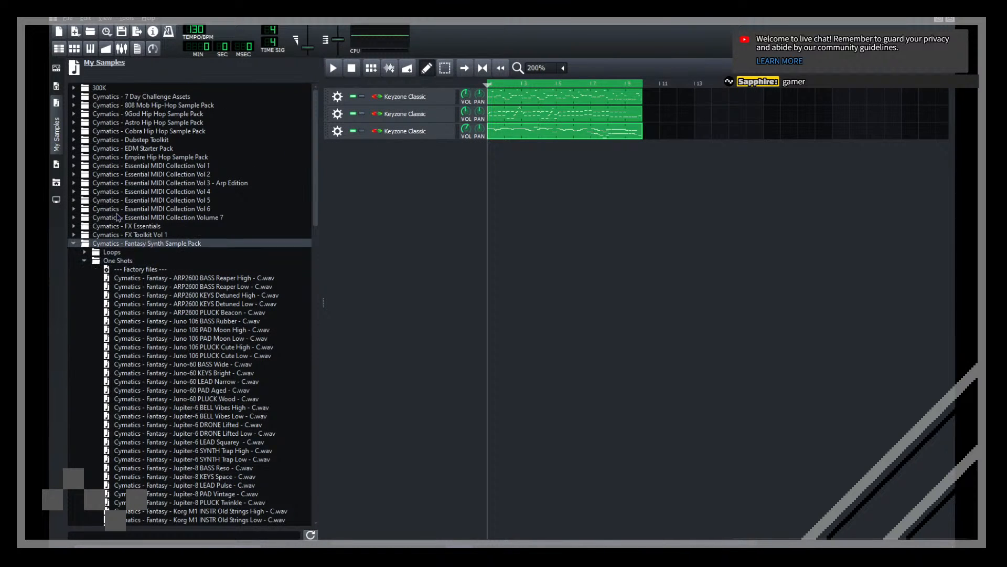
Step: Look through the one-shot samples of the Cymatics - Fantasy Synth Sample Pack and collapse the pack
click(73, 243)
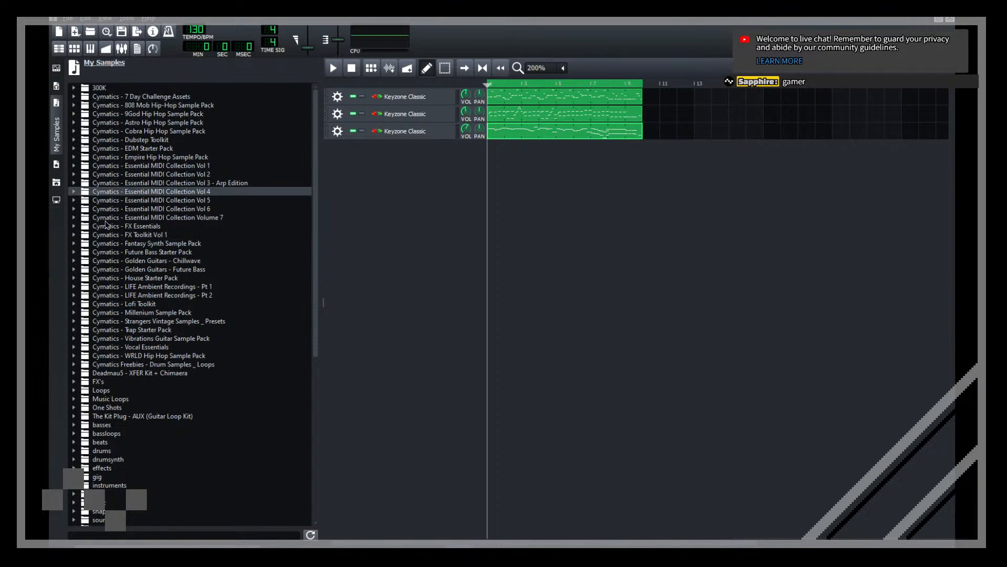
click(74, 243)
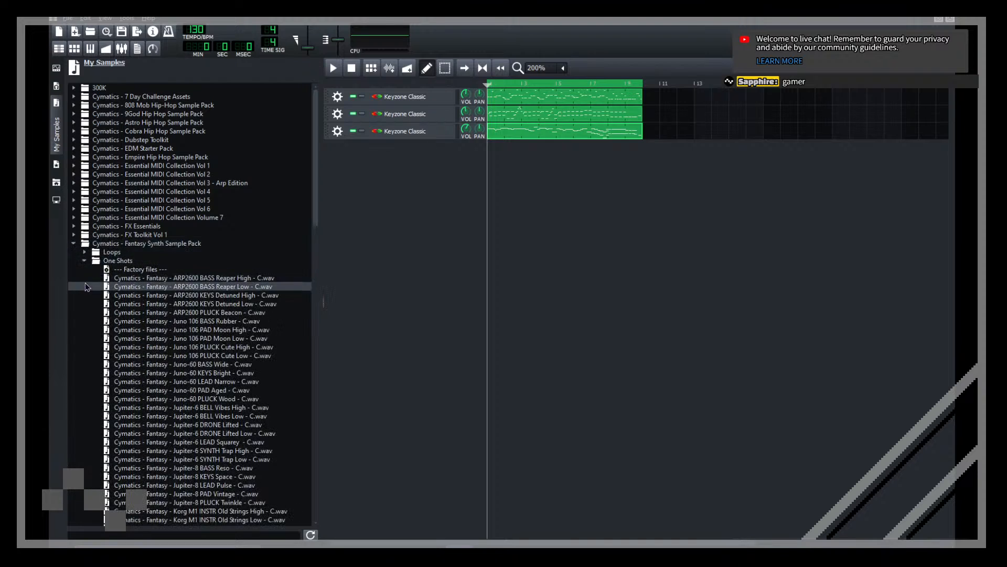
scroll(134, 294, down, 20)
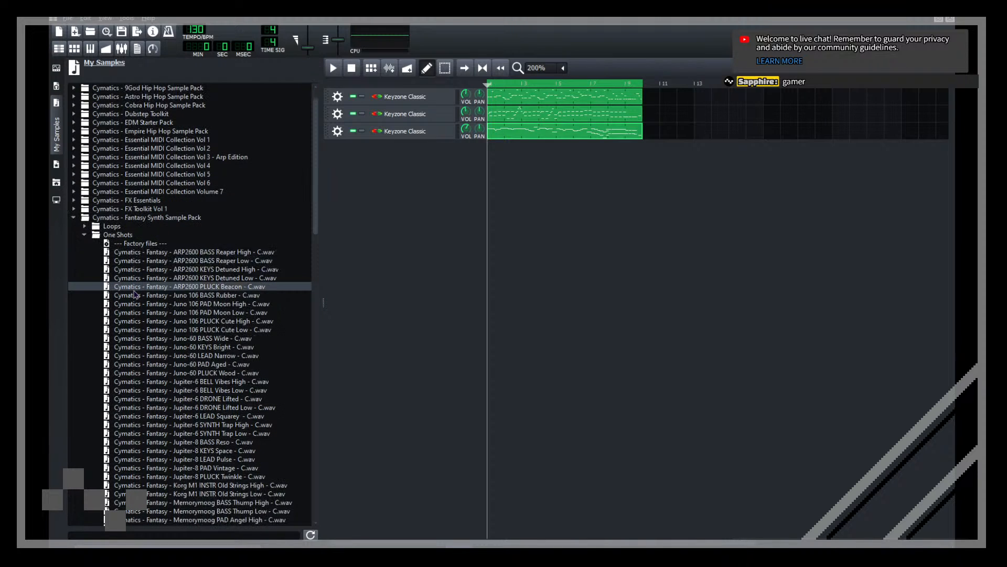
scroll(134, 294, down, 7)
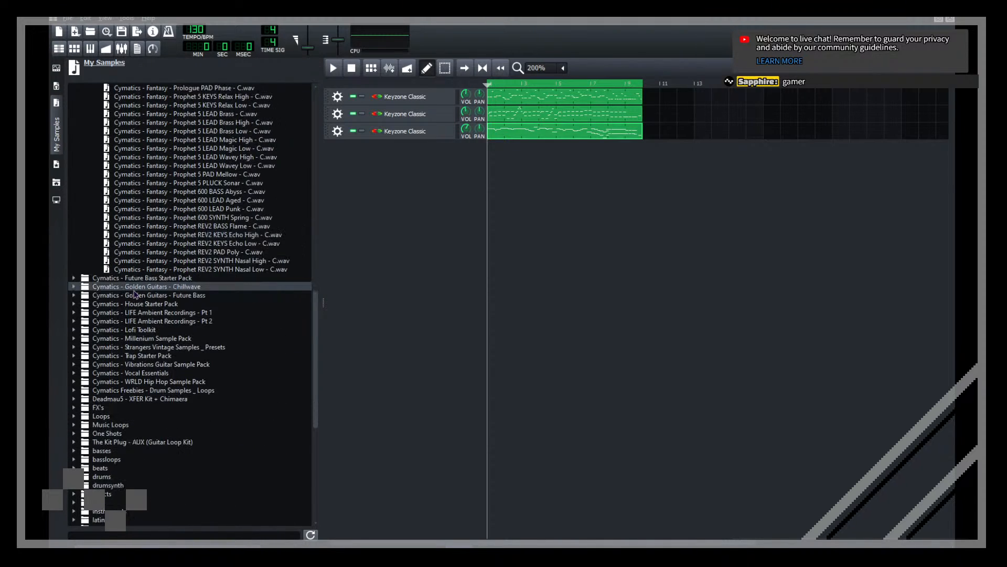
scroll(134, 294, up, 20)
scroll(134, 294, up, 3)
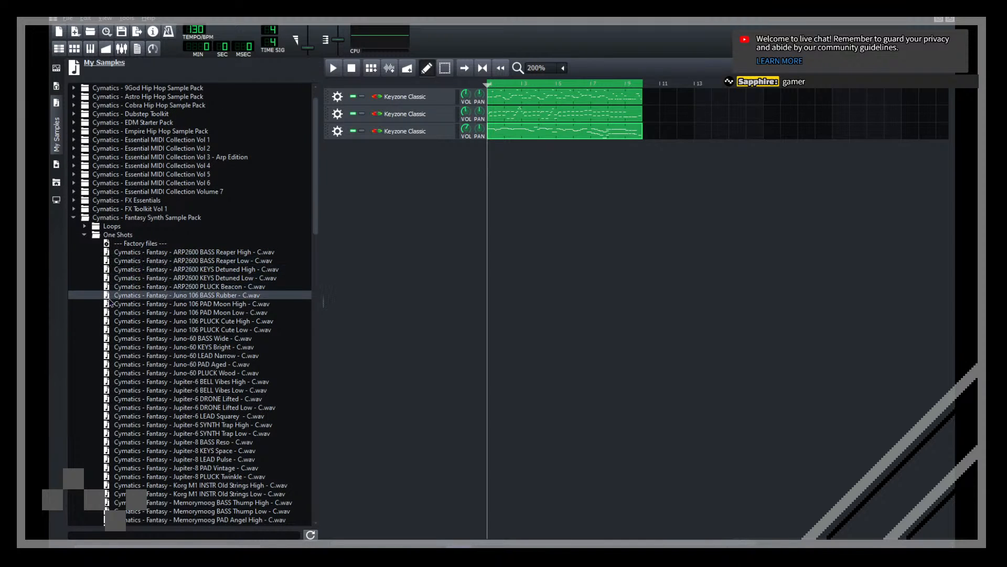
click(97, 218)
scroll(95, 278, up, 1)
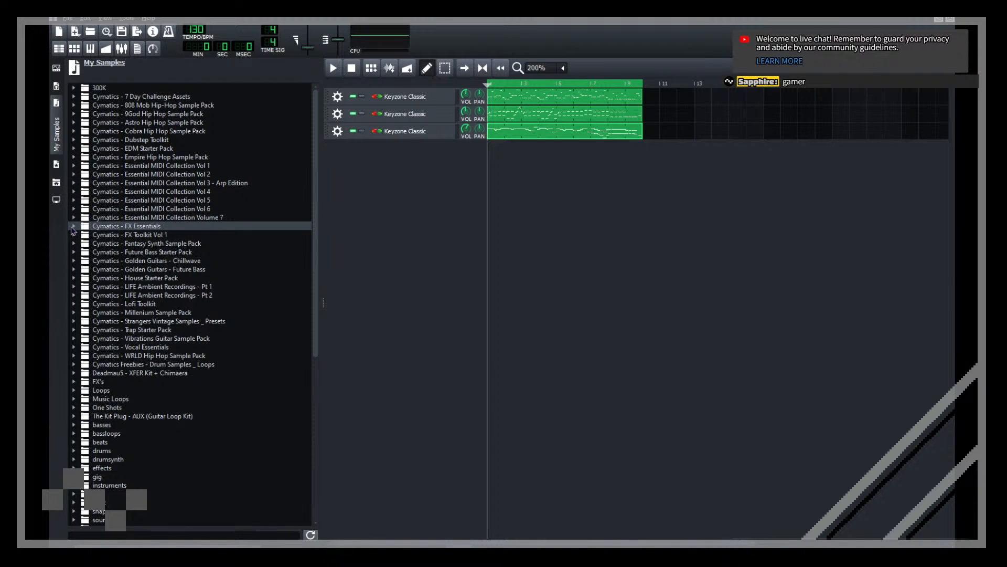
Step: Check the subfolders of the Deadmau5 - XFER Kit + Chimaera pack and collapse them again
click(74, 373)
click(84, 381)
click(95, 390)
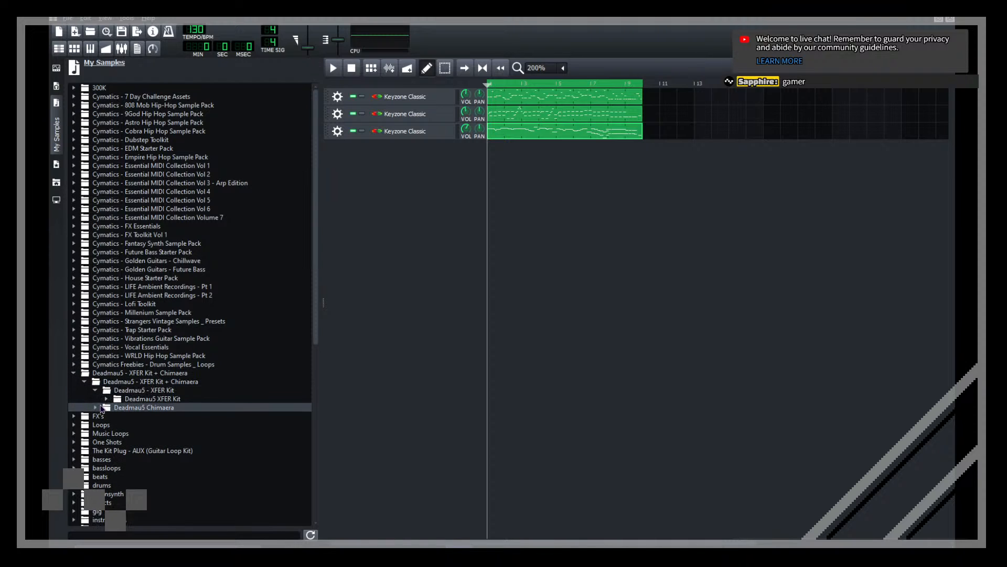
click(96, 407)
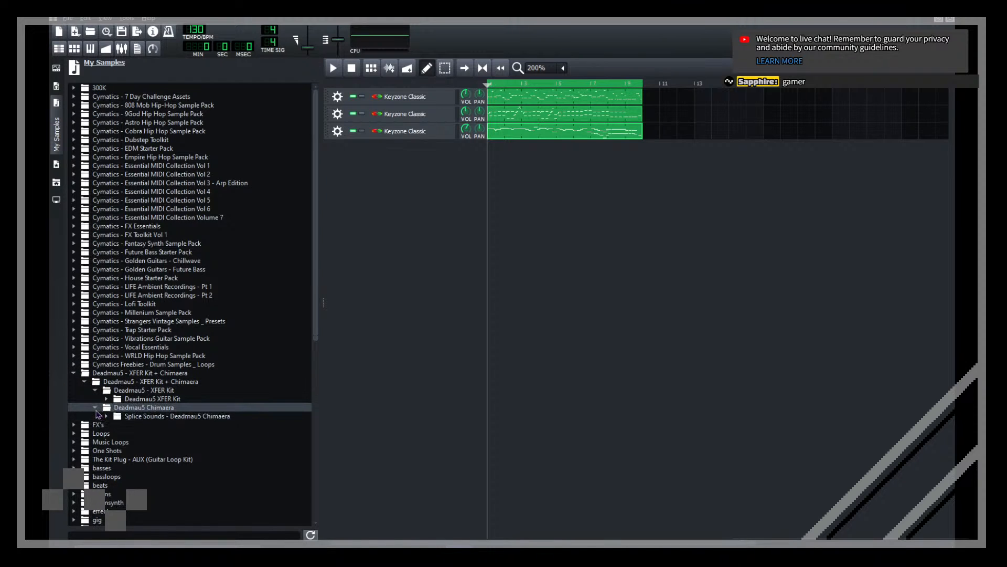
click(96, 408)
click(96, 390)
click(85, 382)
click(74, 373)
Step: Audition the Synthwave Kick 02 and Kick 04 samples among the loose files in My Samples
scroll(87, 404, down, 4)
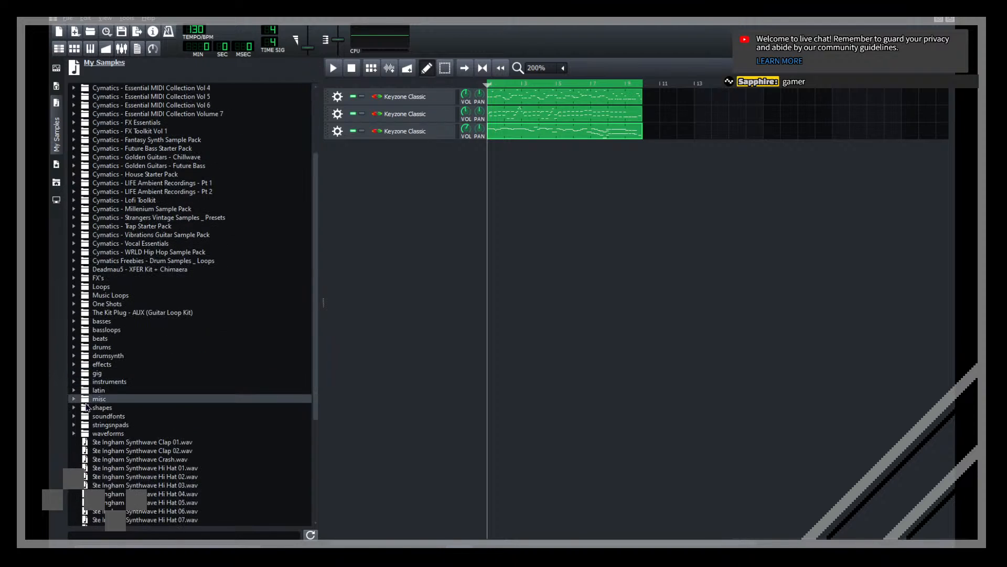
scroll(157, 420, down, 6)
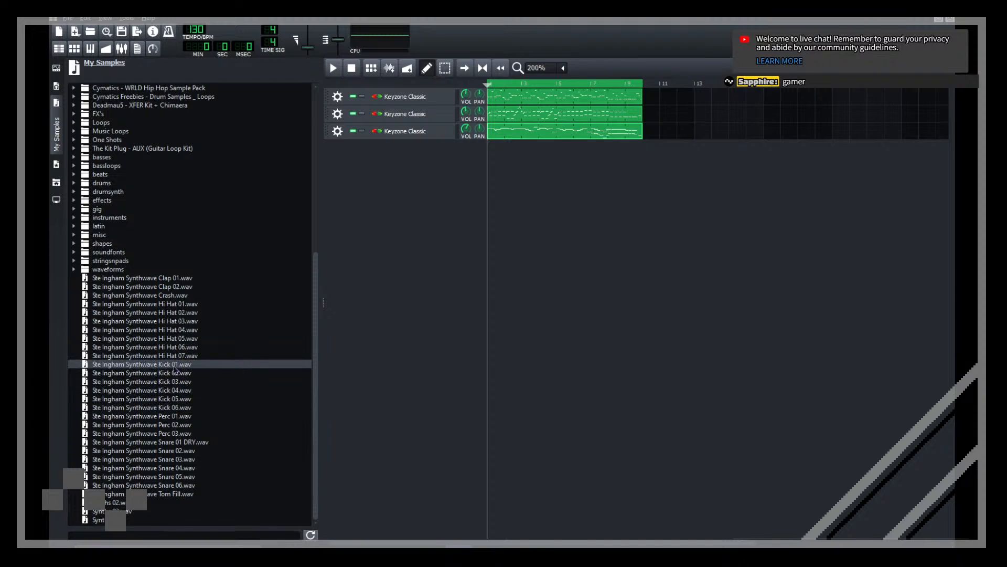
click(142, 373)
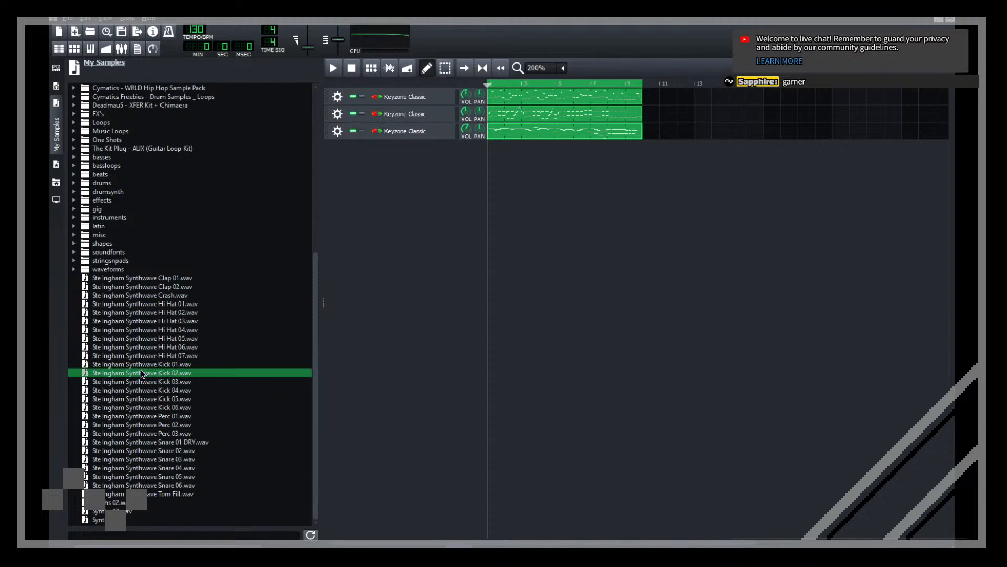
click(151, 390)
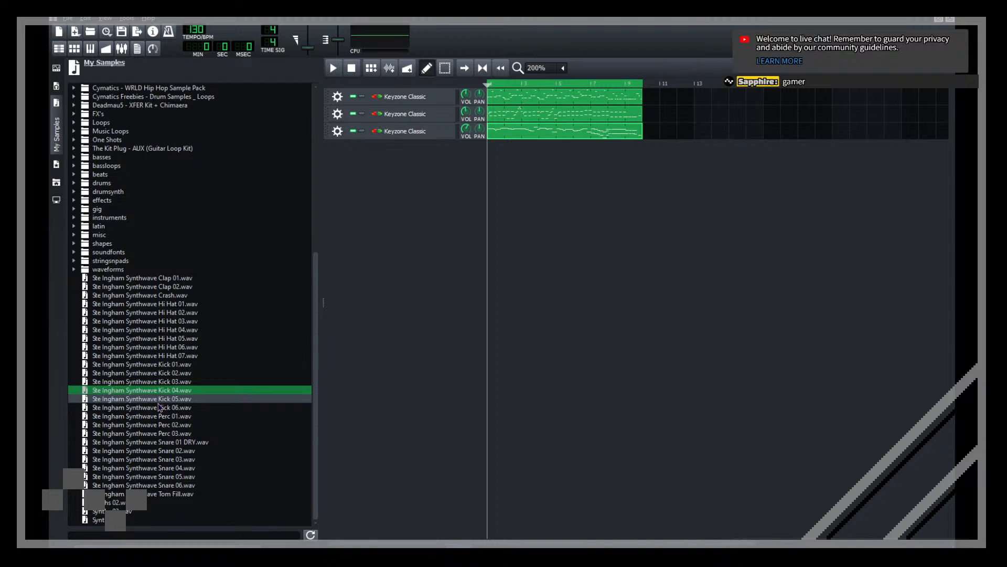
Step: Expand Vintage Drum Collection Vol 1 in the Cymatics - Strangers Vintage bonus packs and audition Vintage Snare 2
scroll(136, 367, up, 9)
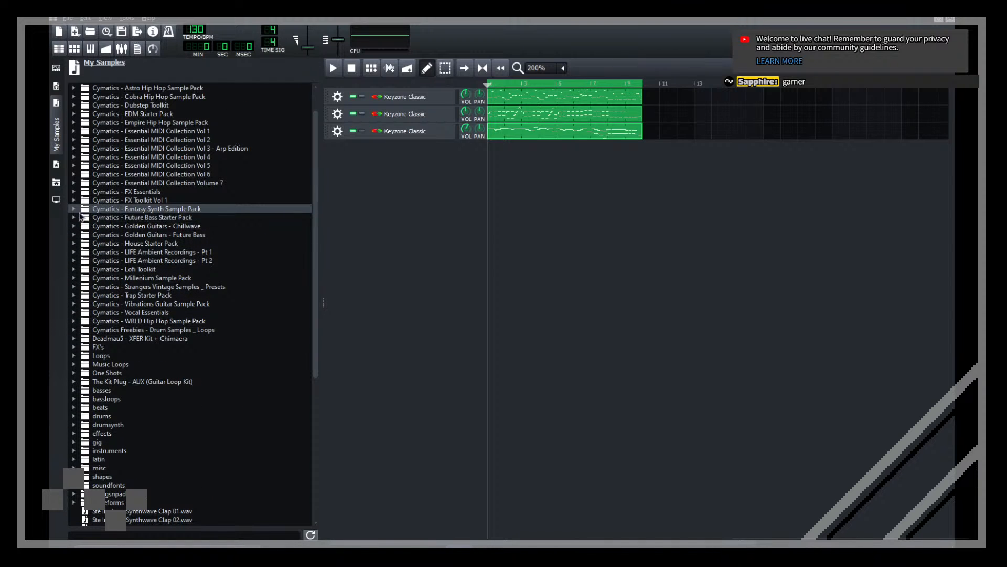
click(73, 286)
click(84, 295)
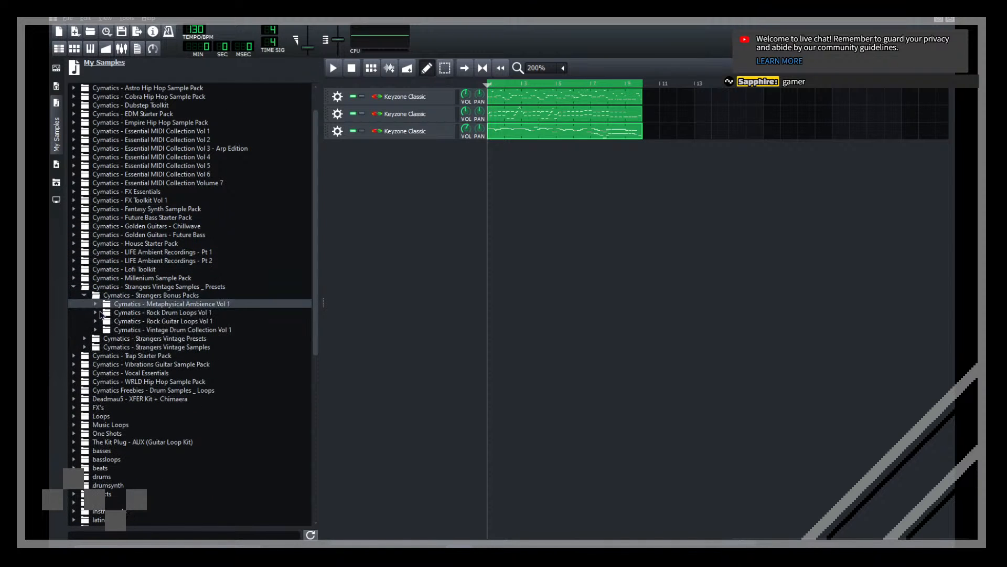
click(95, 329)
scroll(157, 362, down, 3)
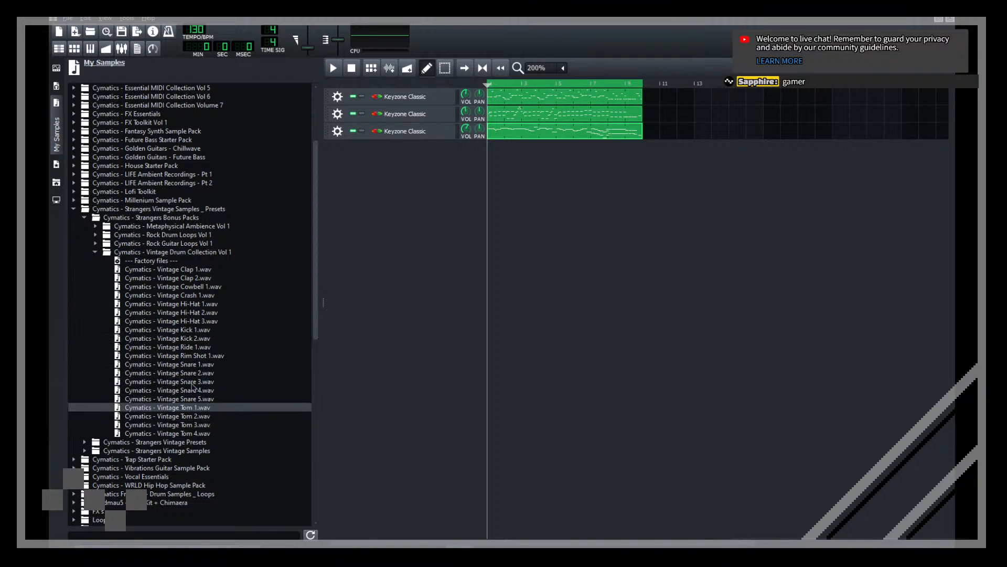
click(209, 373)
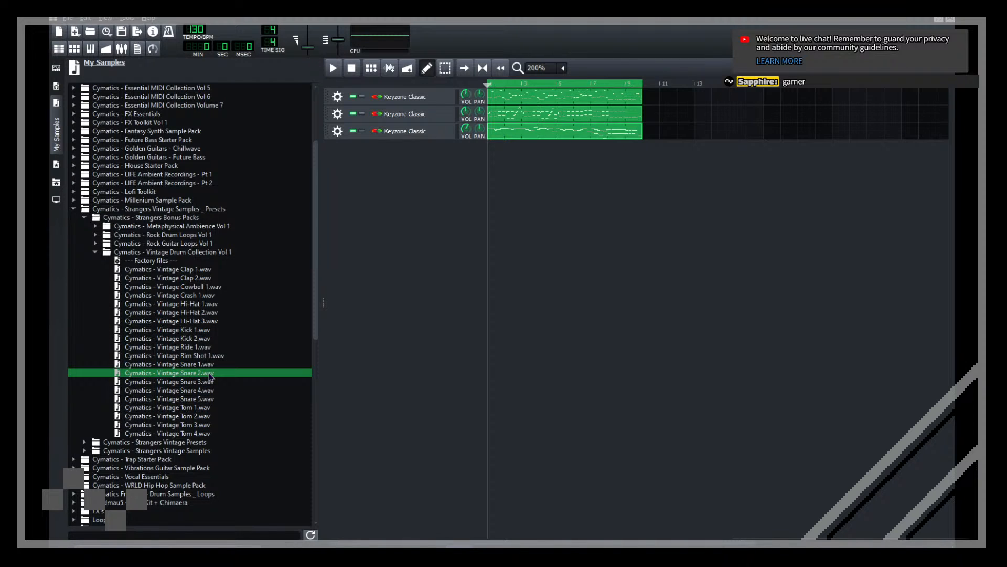
Step: Expand the main One Shots folder and audition its snares, including LSC_Snare_02 and LSDC_Snare_04, 03 and 02
scroll(210, 374, down, 10)
click(74, 278)
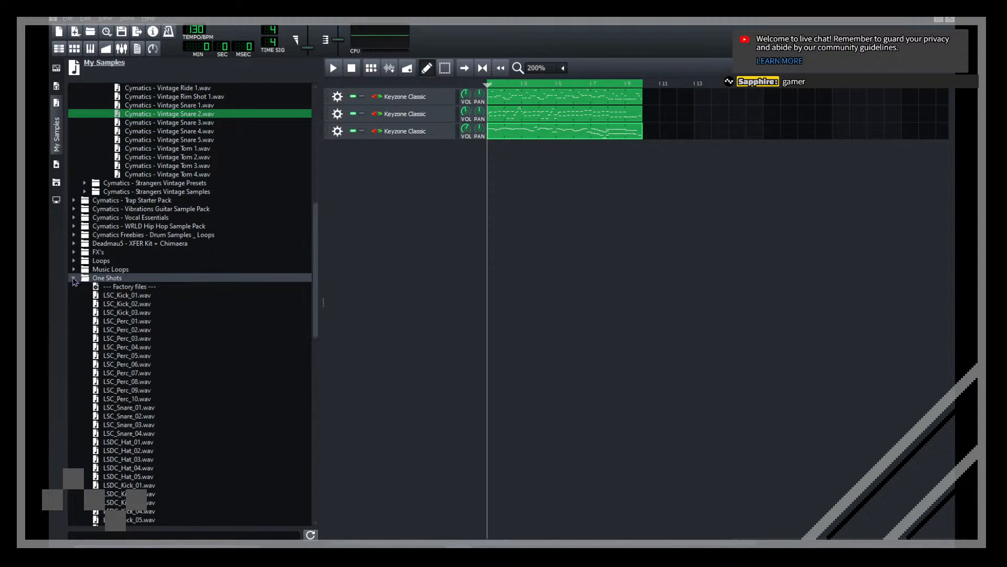
scroll(118, 328, down, 5)
scroll(117, 332, down, 2)
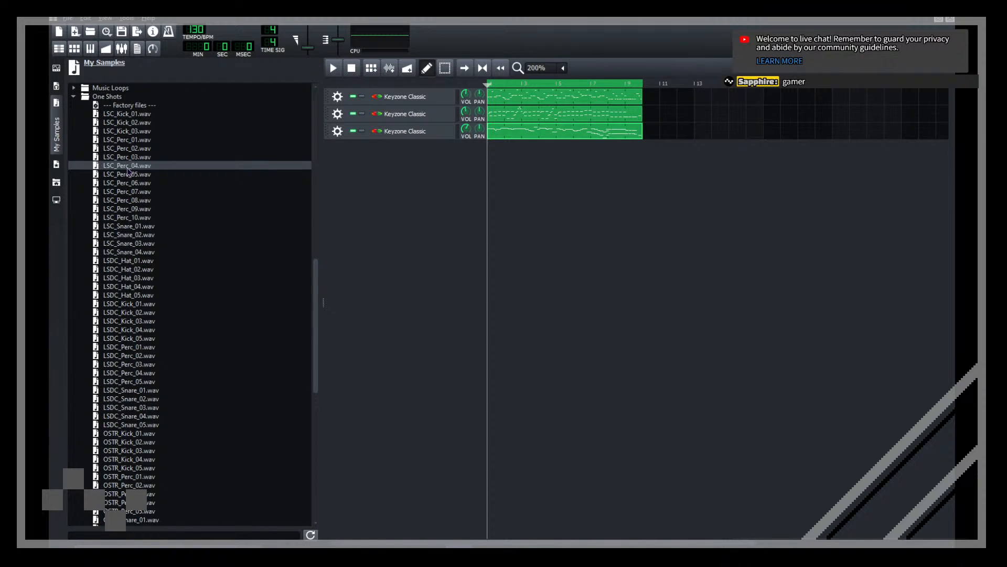
click(139, 237)
click(158, 416)
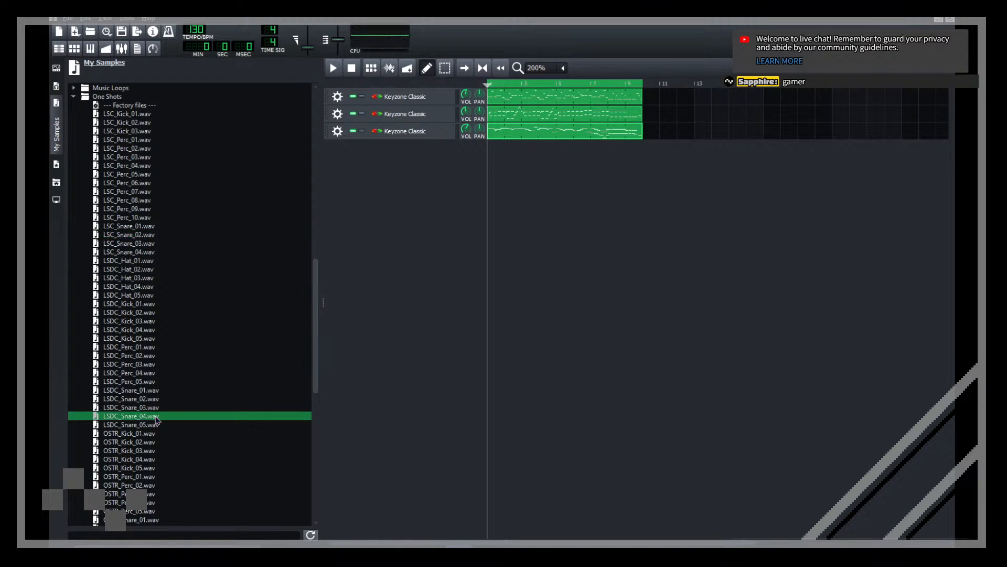
click(147, 407)
click(142, 399)
Step: Audition the loose Synthwave snare samples, from Snare 01 DRY through the higher-numbered ones
scroll(142, 402, down, 16)
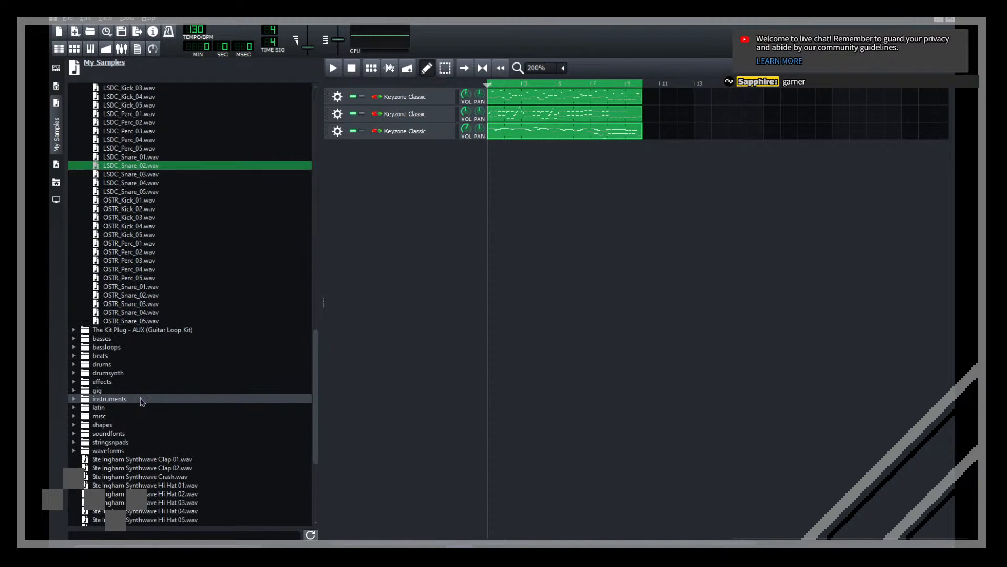
click(117, 381)
click(126, 416)
click(178, 442)
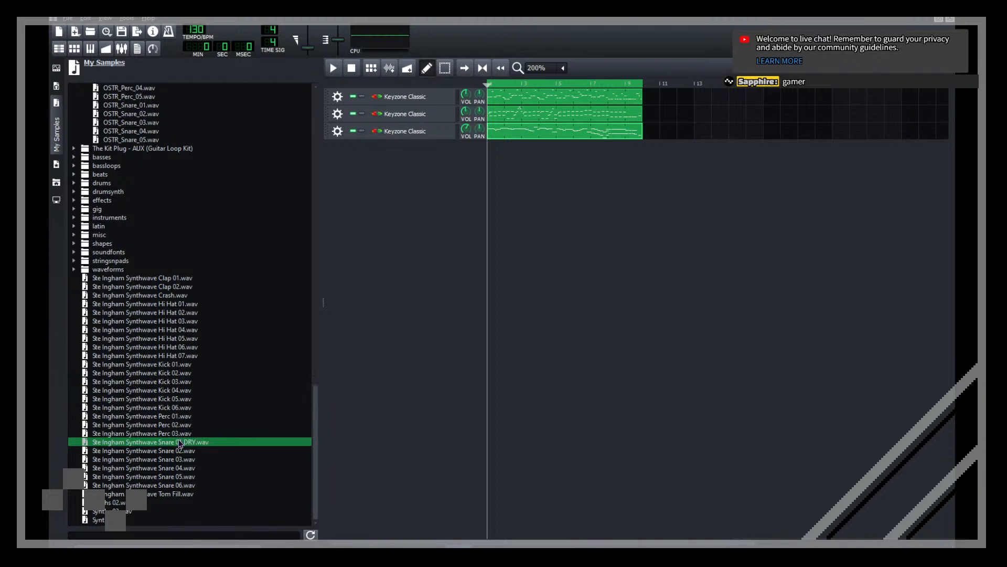
click(154, 451)
click(155, 459)
click(171, 468)
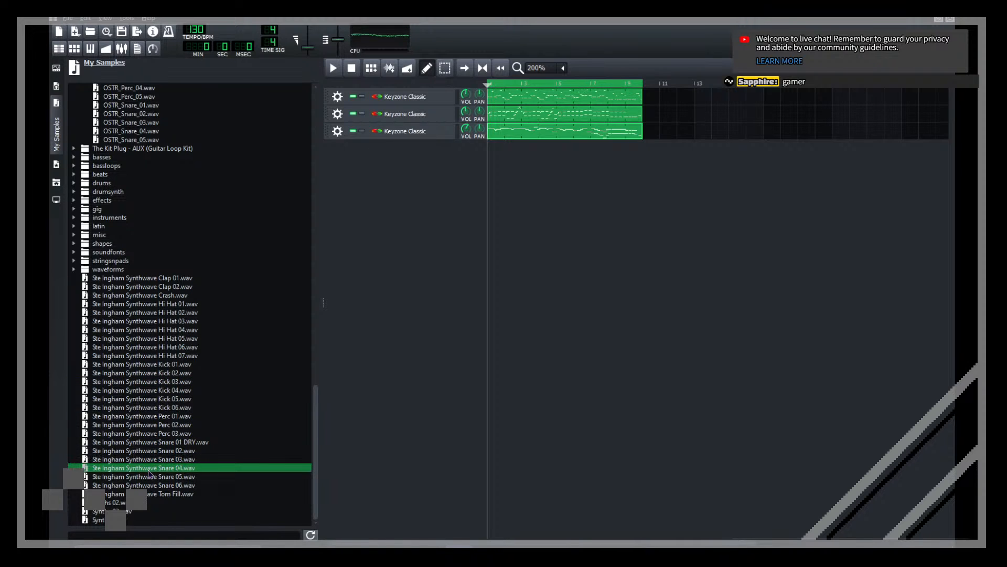
click(179, 485)
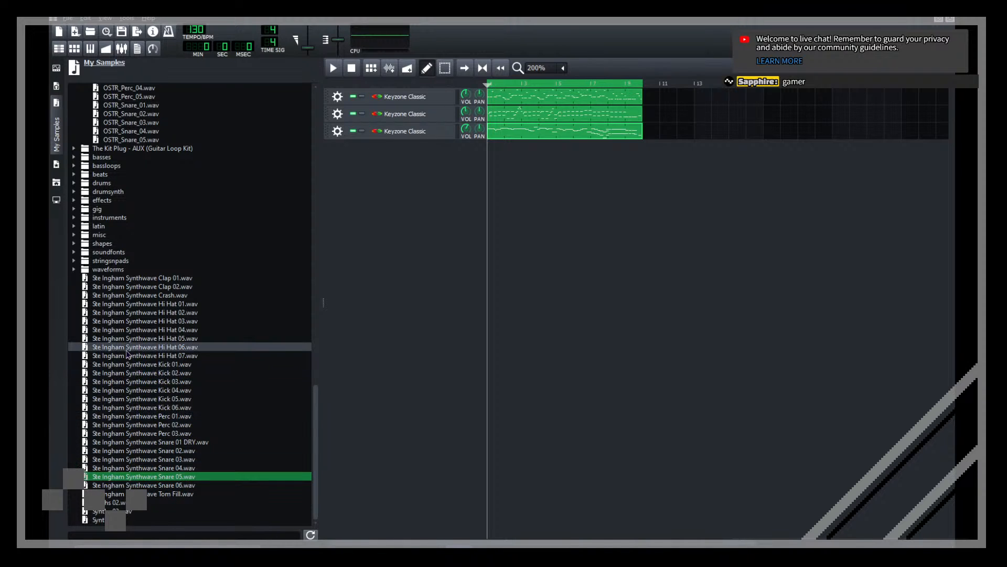
Step: Collapse the One Shots folder, Vintage Drum Collection Vol 1 and the Cymatics - Strangers Vintage Samples _ Presets pack
scroll(120, 341, up, 5)
scroll(119, 341, up, 9)
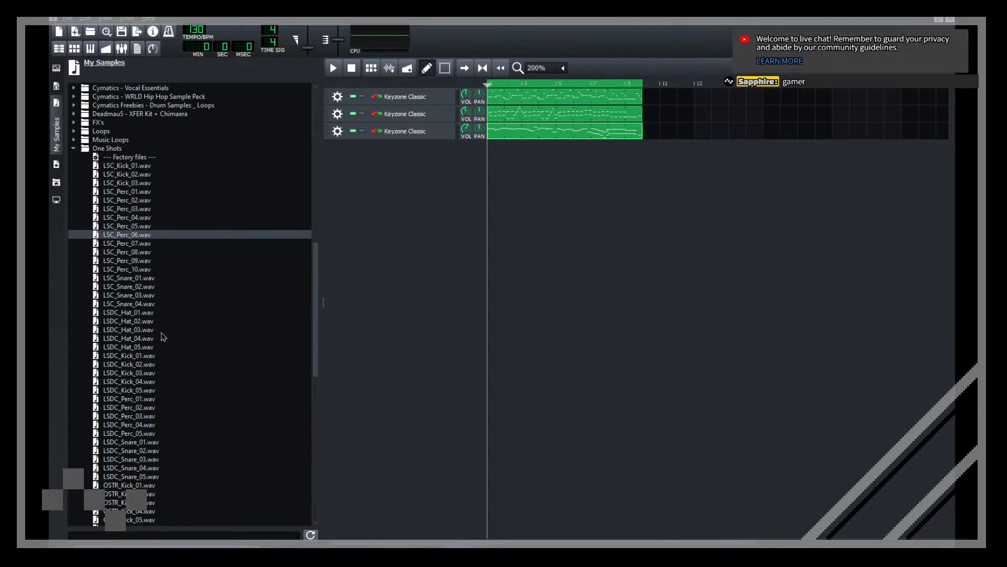
scroll(131, 276, up, 10)
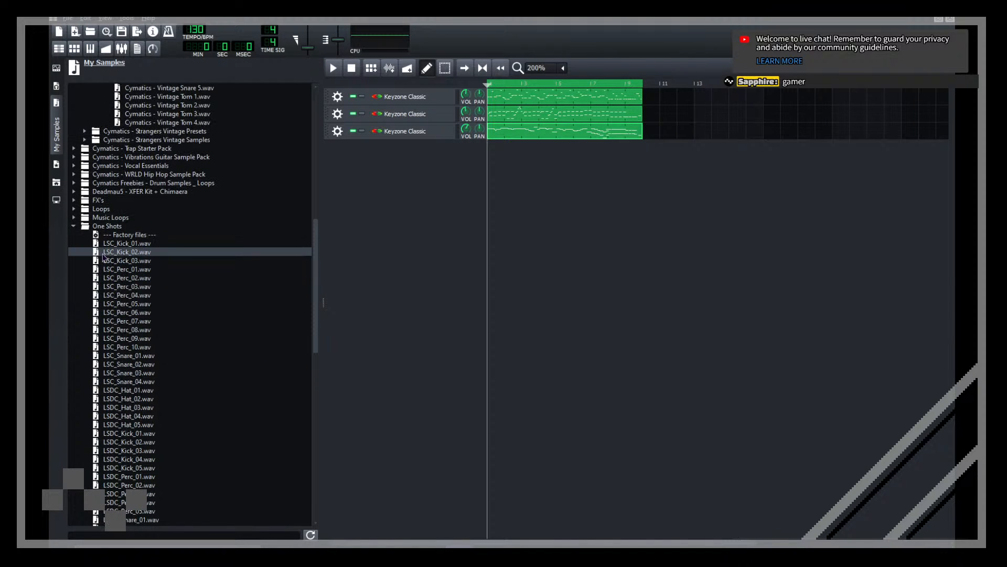
click(107, 226)
scroll(105, 241, up, 13)
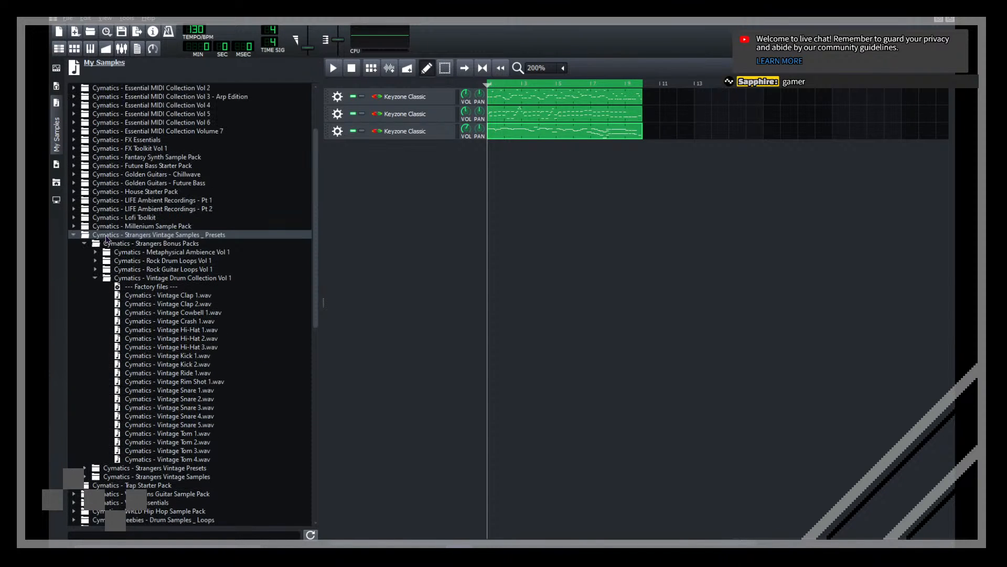
click(96, 278)
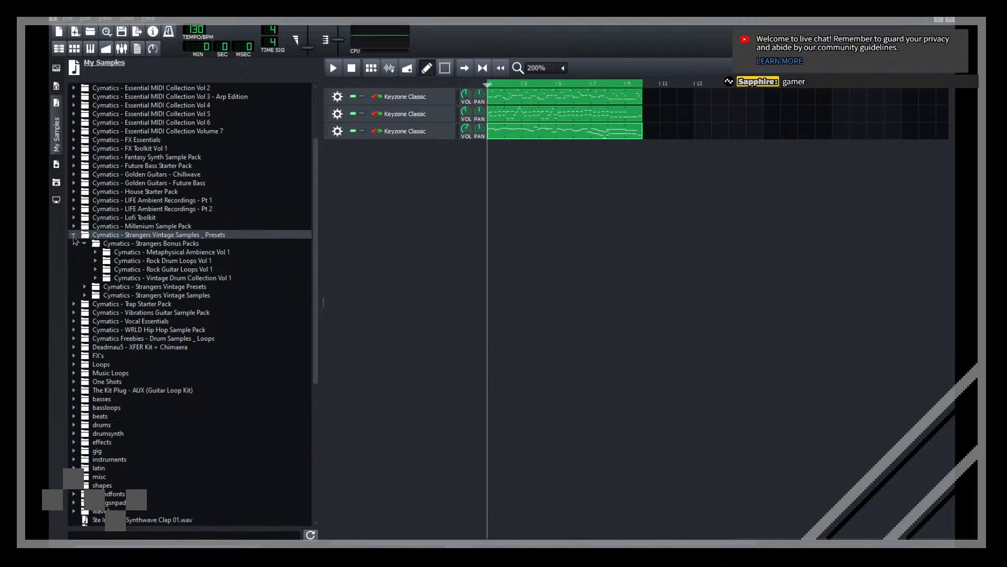
click(74, 234)
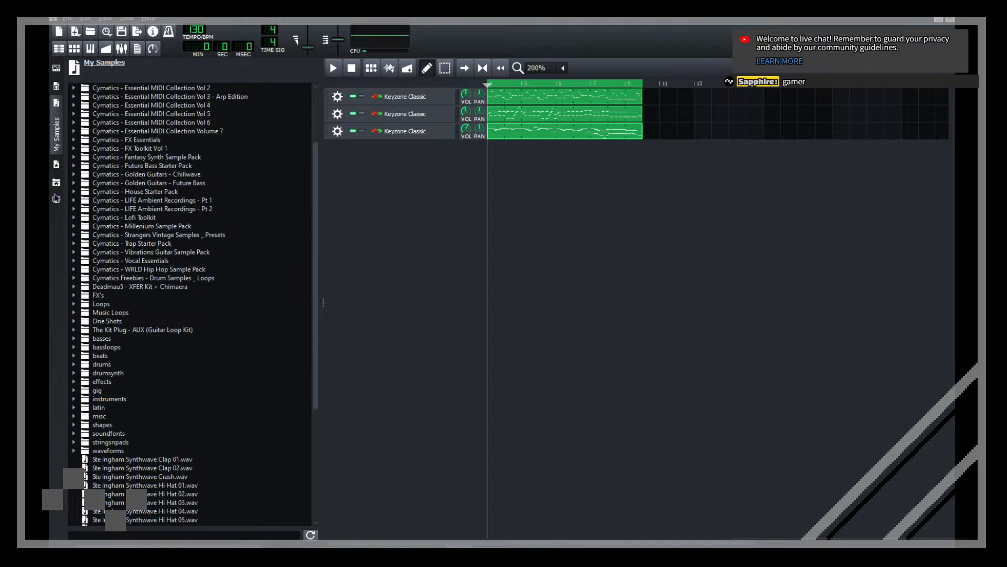
Step: Expand the One Shots of the Cymatics - Fantasy Synth Sample Pack and audition Memorymoog BASS Thump Low and High
scroll(75, 186, up, 1)
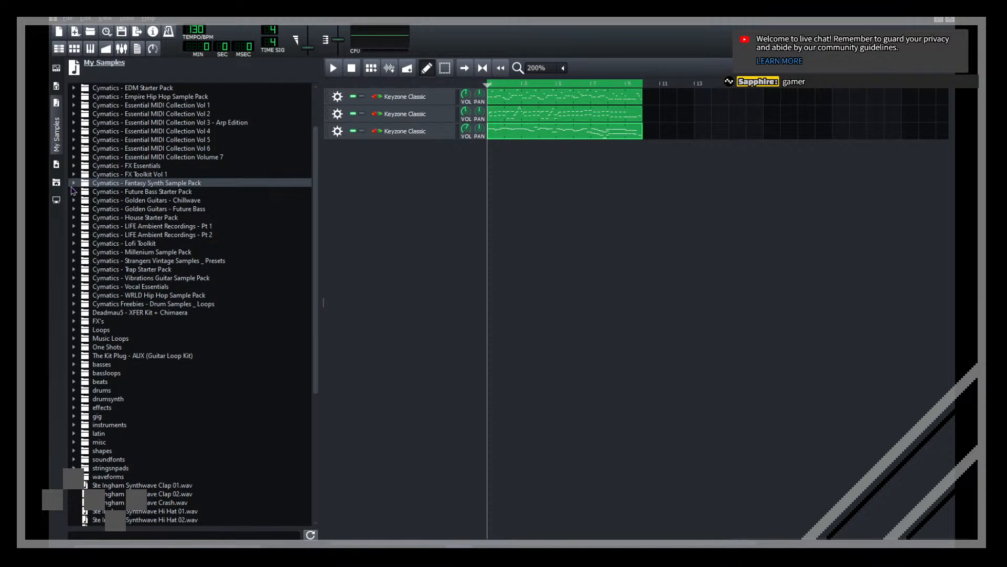
click(73, 184)
click(84, 201)
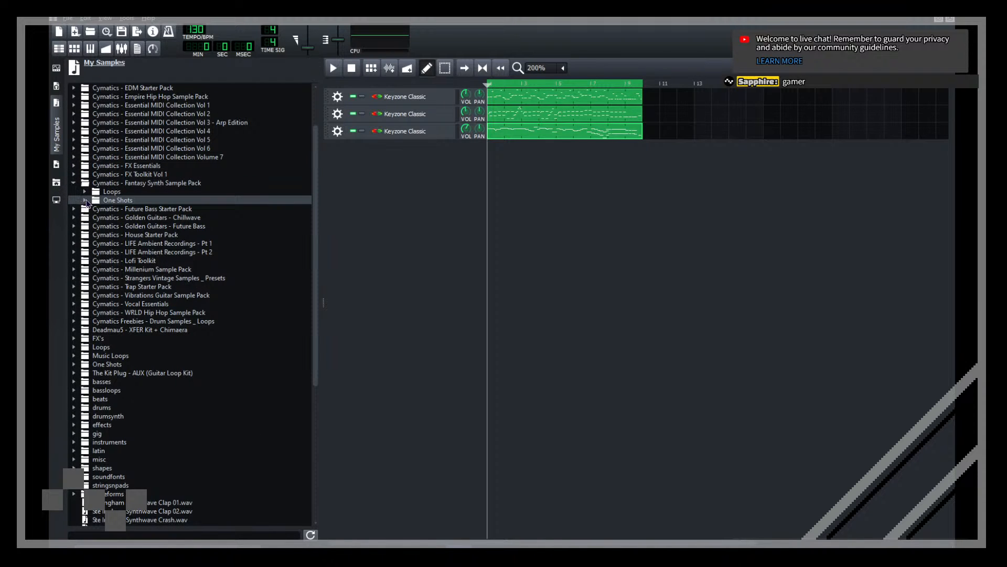
click(84, 199)
scroll(157, 215, down, 3)
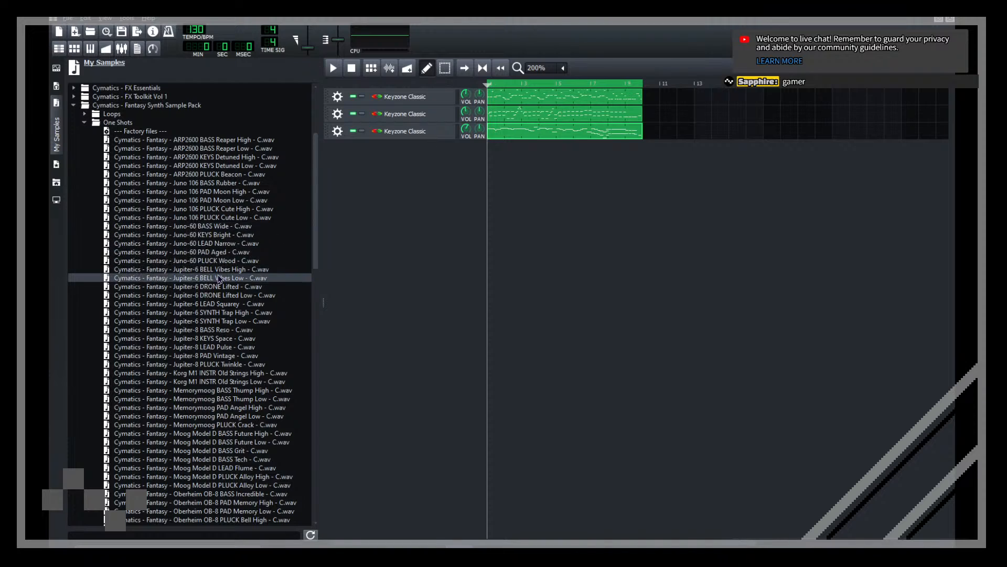
scroll(188, 293, down, 2)
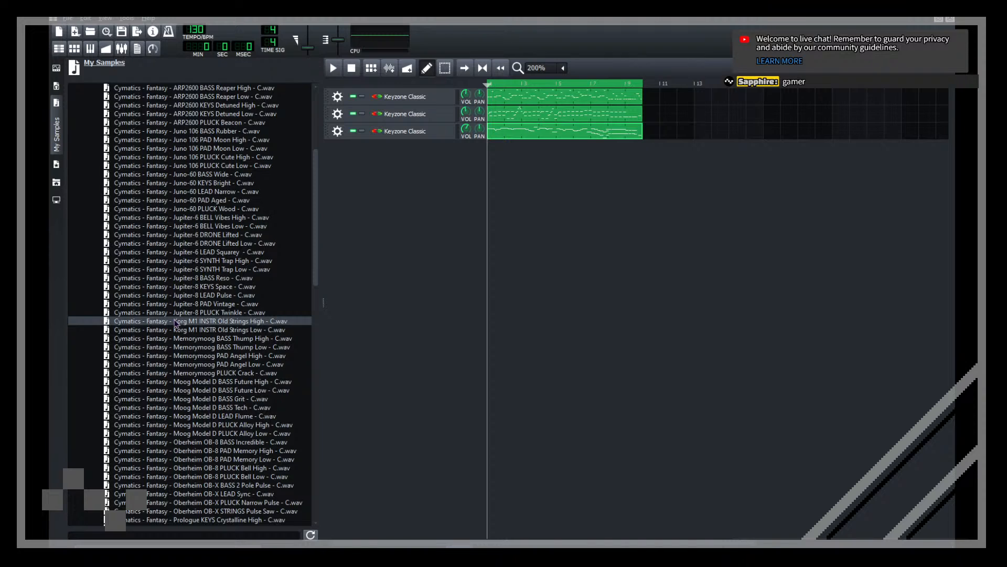
click(197, 348)
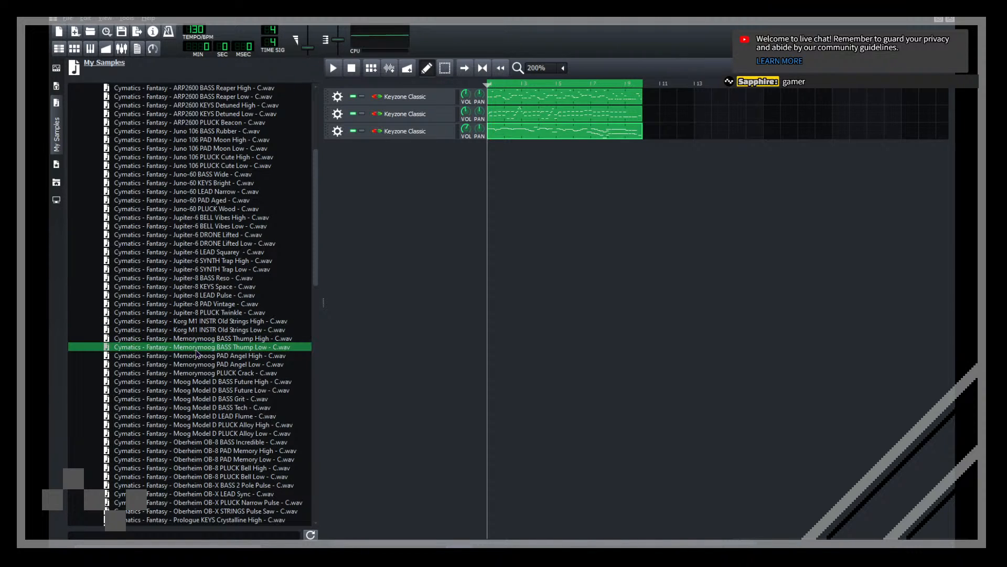
click(188, 339)
Step: Audition Fantasy Juno-60 and Jupiter one-shots, including Juno-60 BASS Wide, Jupiter-6 BELL Vibes High and Low, and Jupiter-8 BASS Reso
scroll(181, 336, up, 4)
click(175, 322)
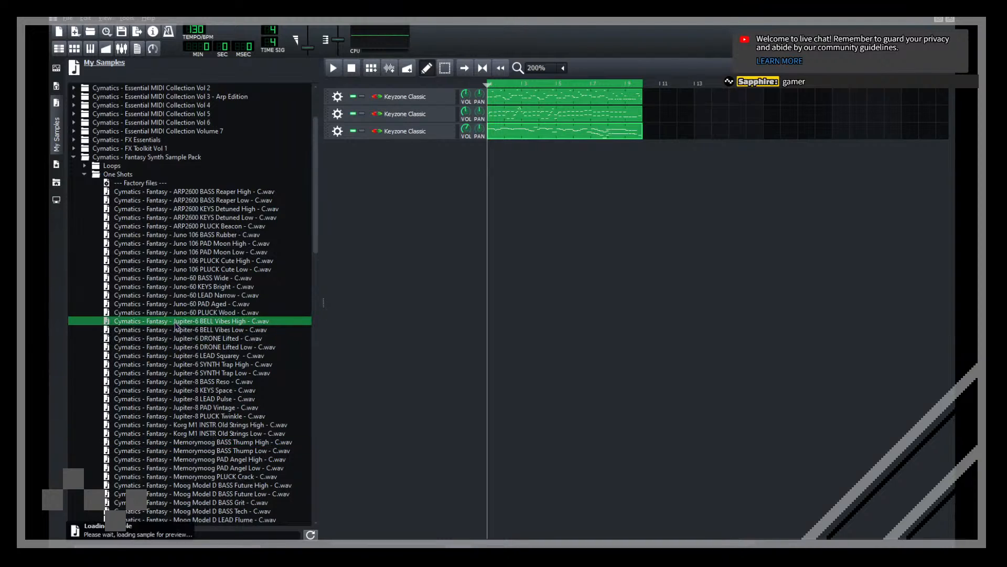
click(175, 295)
click(174, 279)
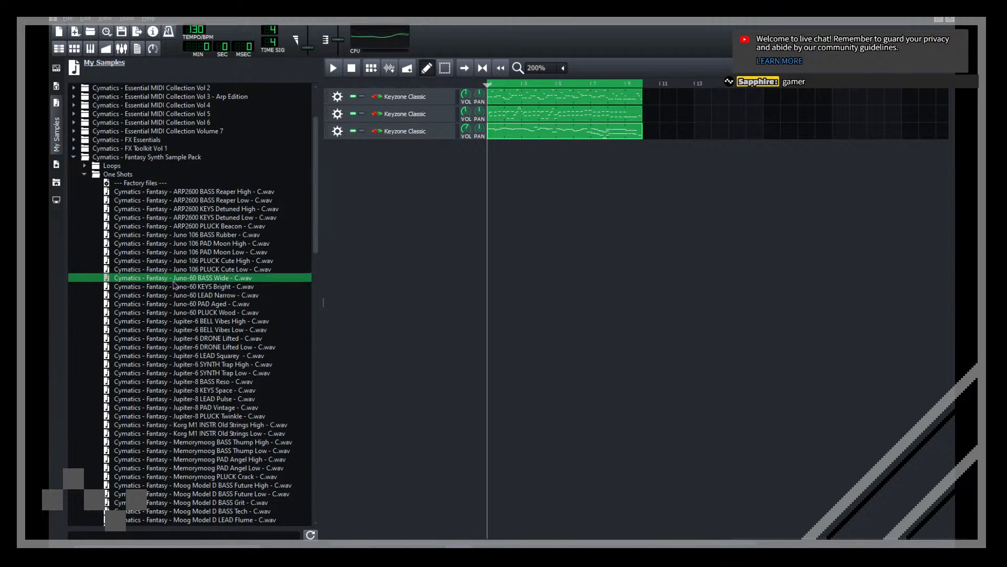
click(190, 329)
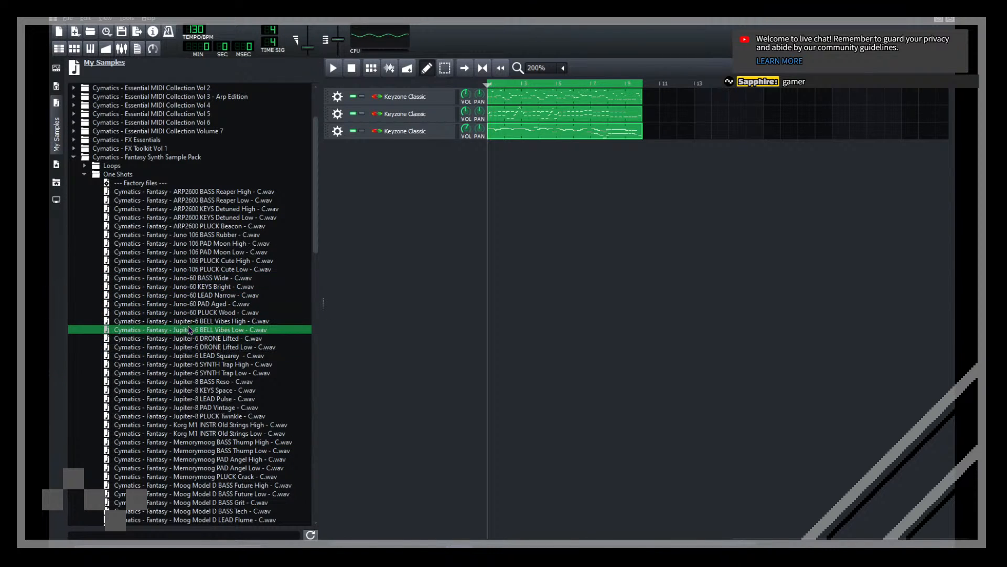
click(198, 373)
click(193, 382)
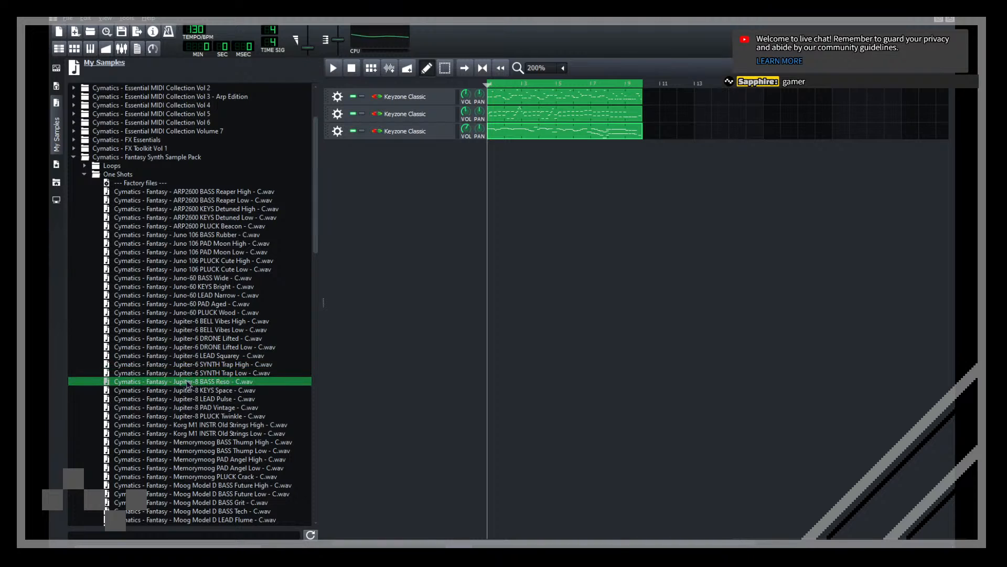
Step: Audition the Juno 106 PAD Moon High, Juno 106 BASS Rubber, Juno-60 BASS Wide and Moog Model D BASS Tech and Grit samples
click(225, 248)
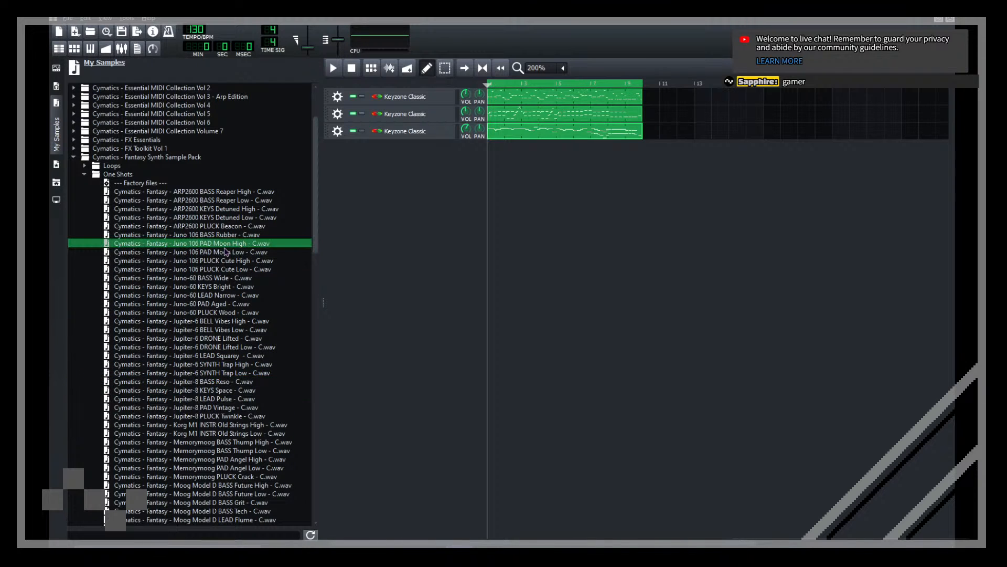
click(217, 236)
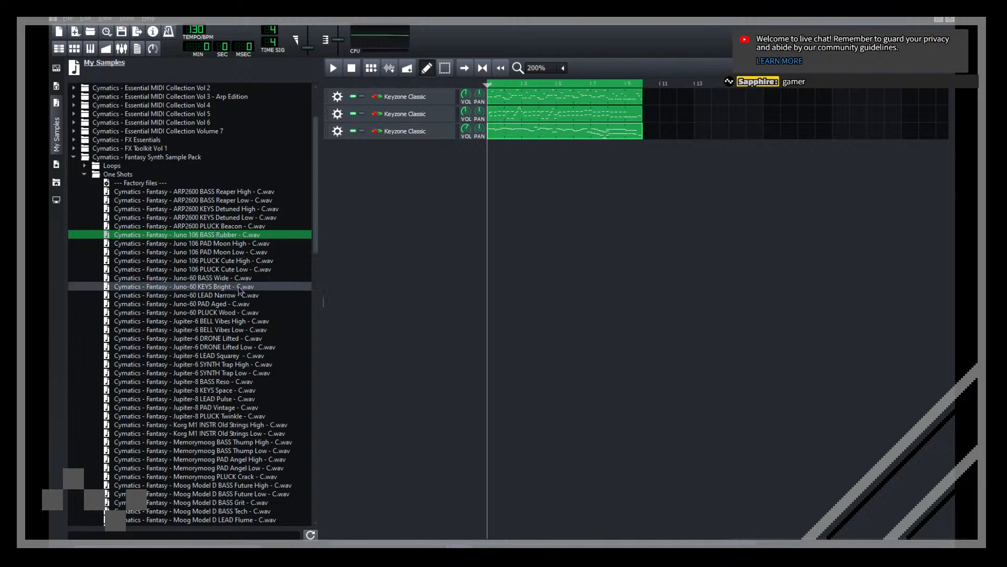
click(230, 278)
scroll(229, 280, down, 5)
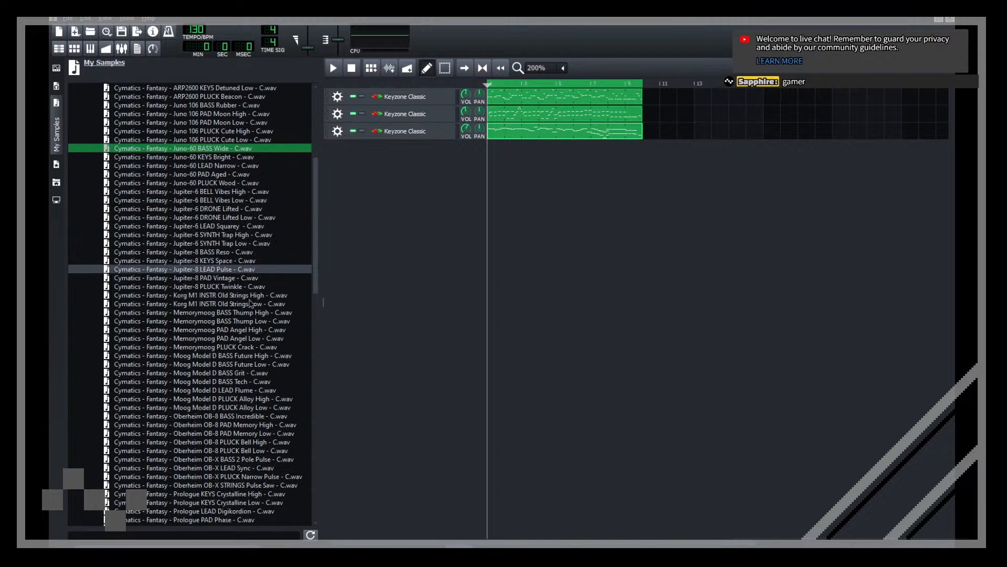
click(262, 382)
click(247, 373)
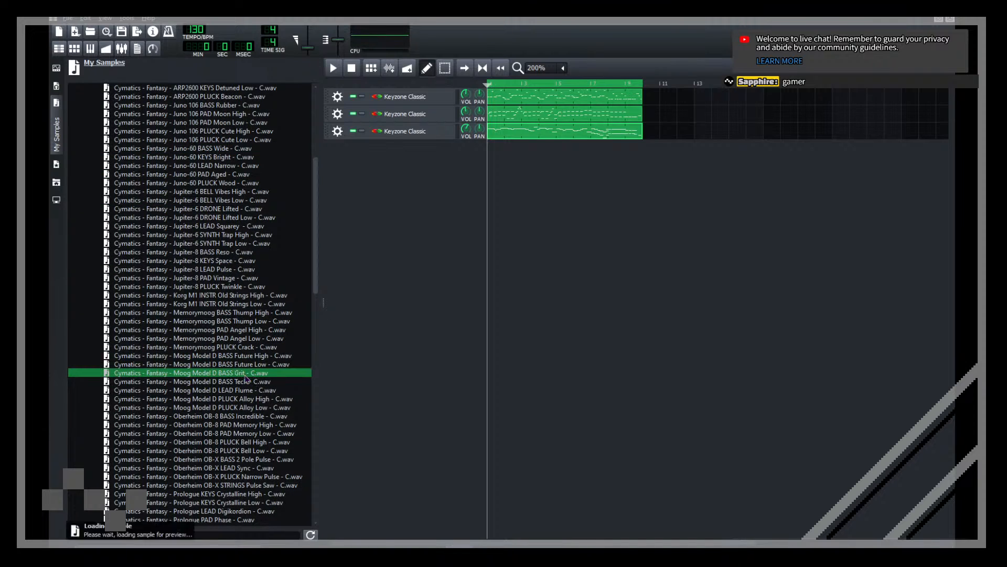
Step: Add the chorused synthwave preset from the VeSTige folder of My Presets to the song as a new OB-Xd track
click(56, 182)
click(102, 182)
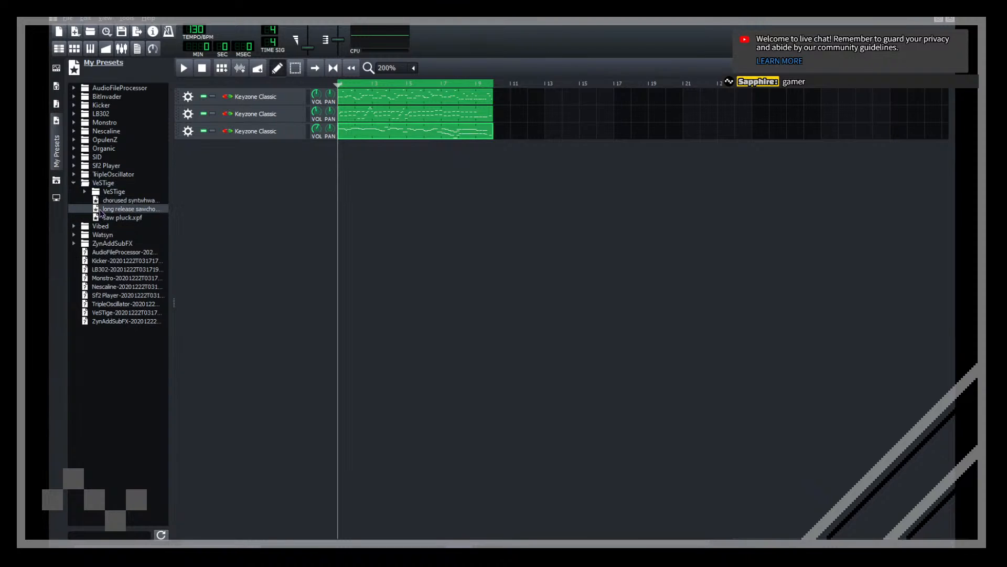
drag(126, 200, 307, 215)
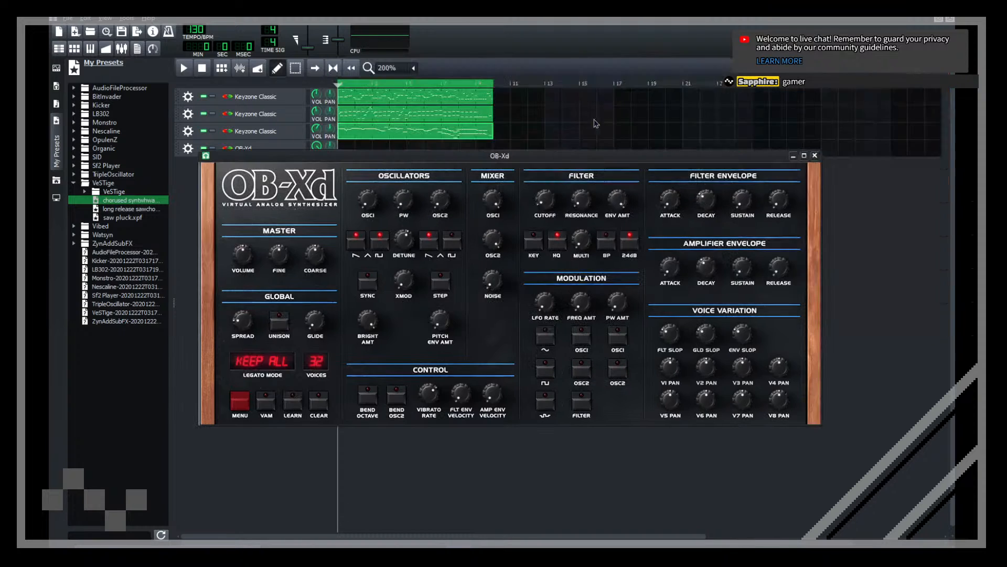
Step: Switch the V25 MIDI input from the third Keyzone Classic track to the OB-Xd track
drag(517, 163, 544, 169)
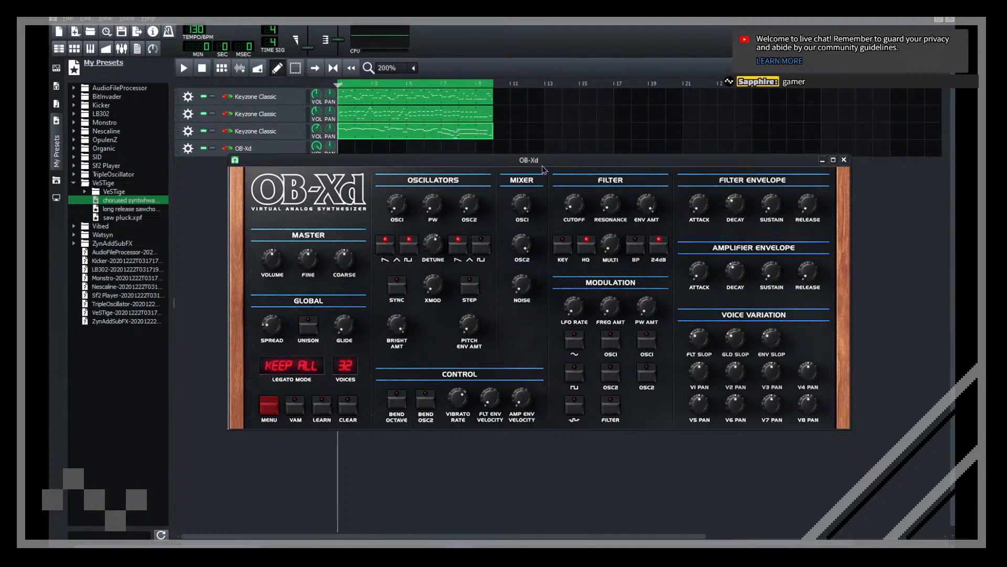
click(213, 210)
click(188, 130)
mouse_move(219, 198)
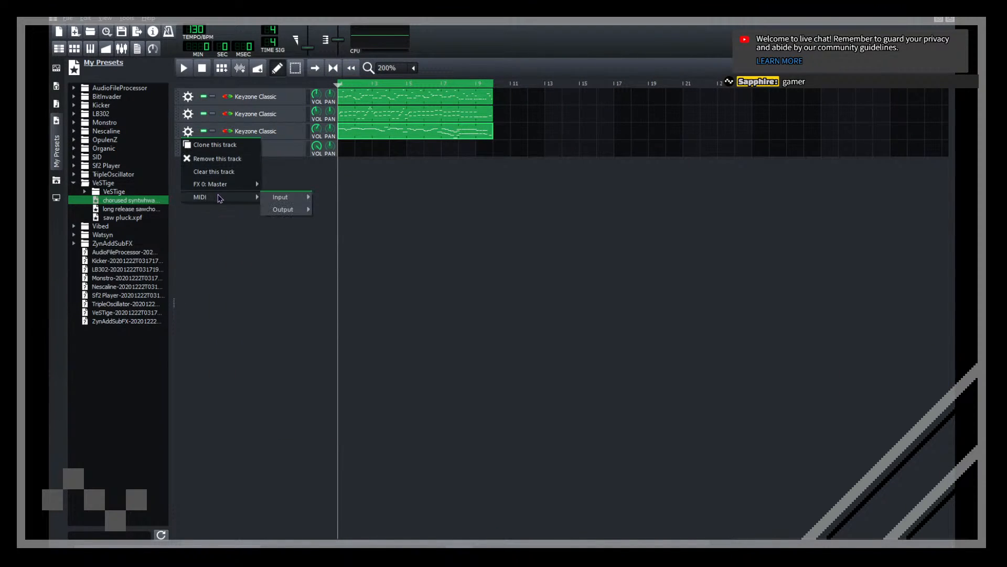
mouse_move(289, 196)
click(346, 209)
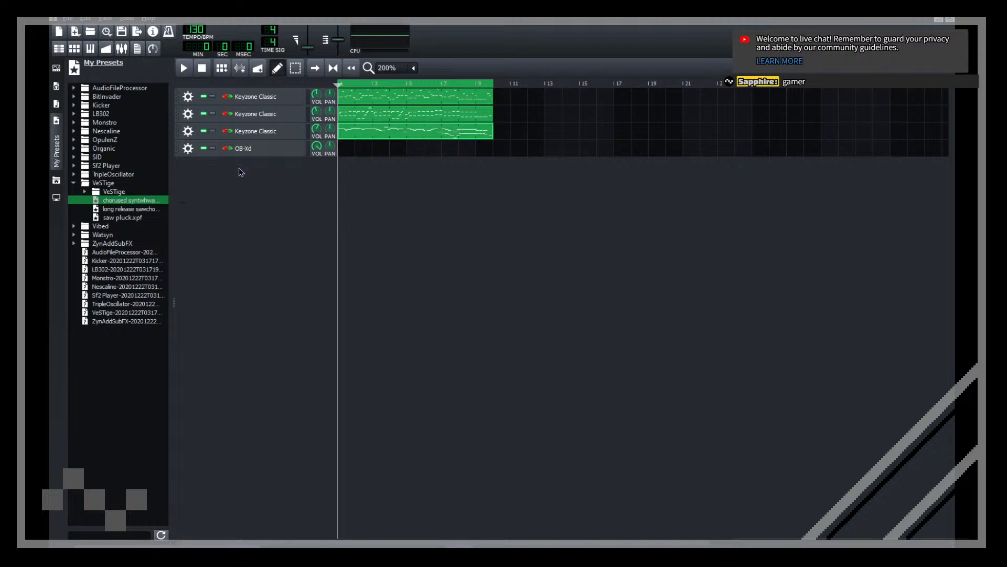
click(188, 149)
mouse_move(229, 214)
mouse_move(278, 214)
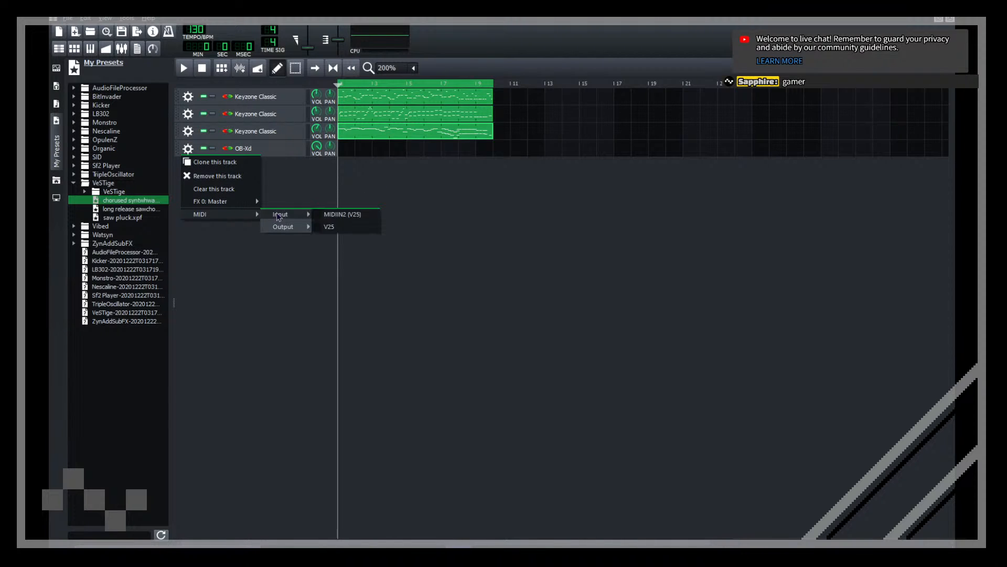
click(329, 227)
Step: Open the OB-Xd track's instrument settings and turn off its arpeggio
click(274, 152)
click(278, 154)
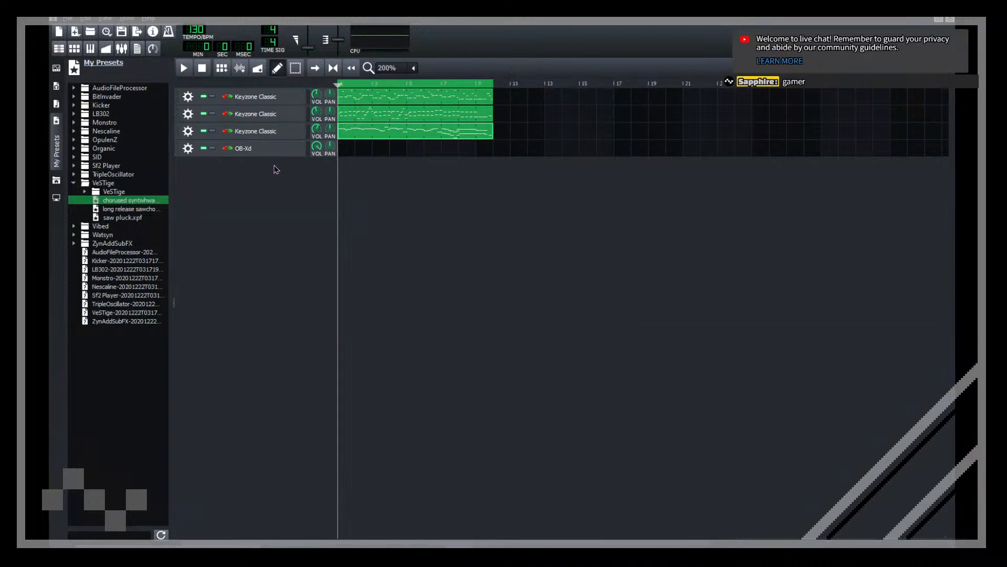
click(285, 152)
click(552, 207)
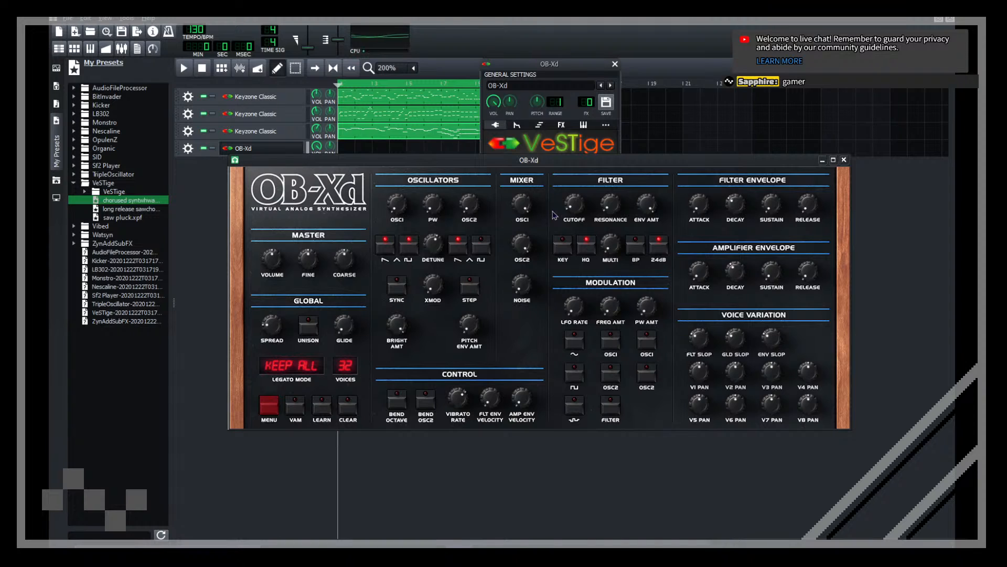
click(539, 126)
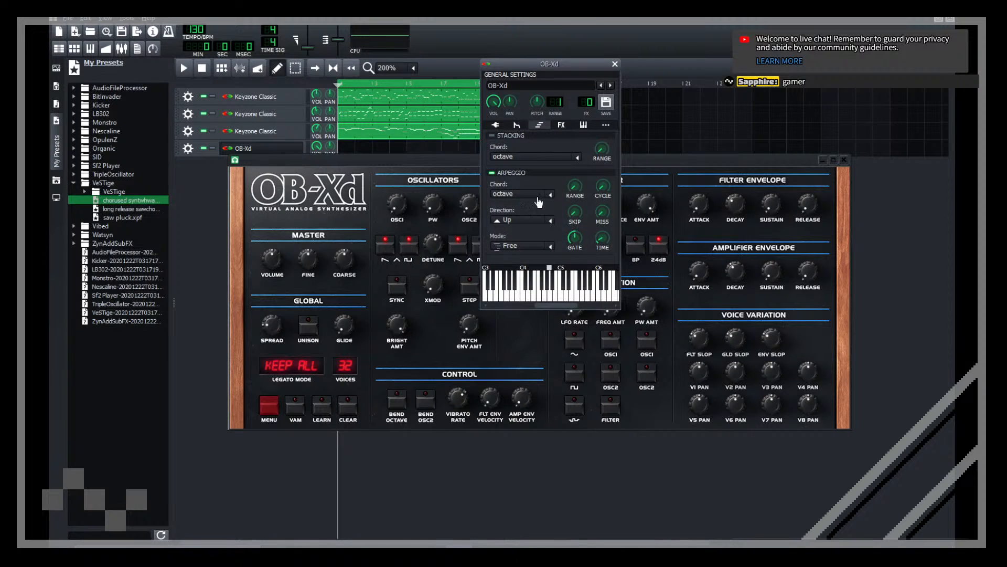
right_click(607, 246)
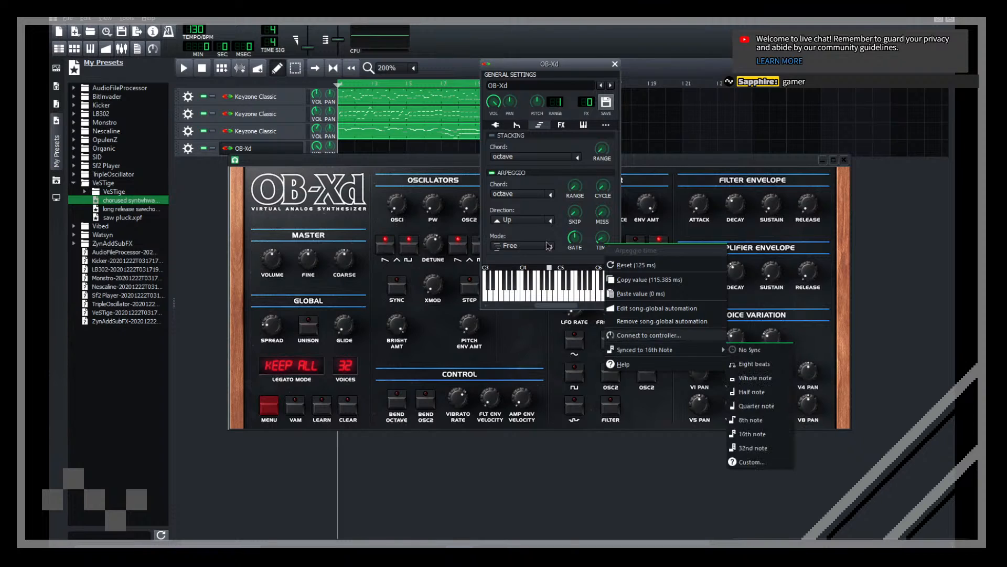
click(494, 173)
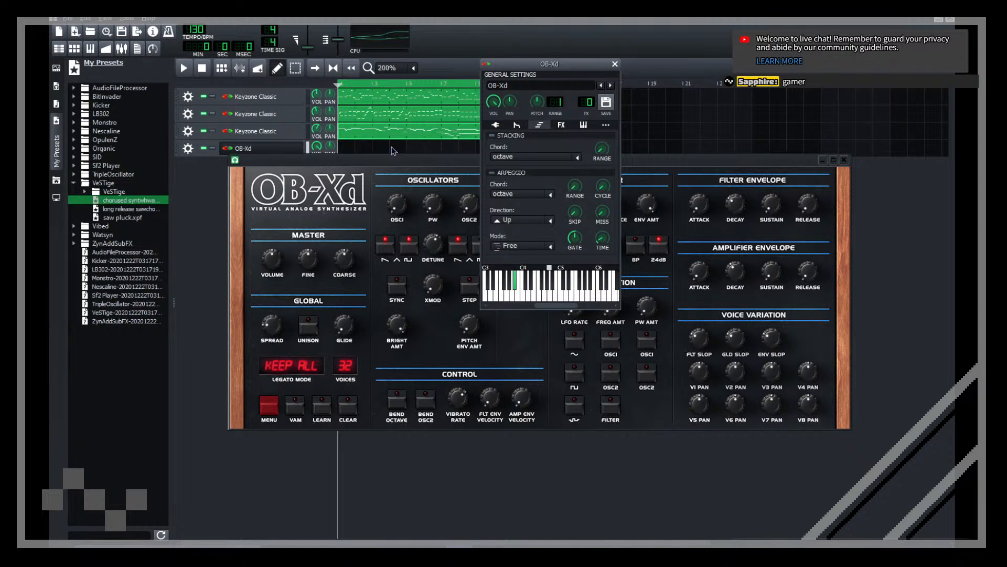
Step: Remove the existing Chorus JUN-6 and OTT effects from the OB-Xd effects chain
click(562, 126)
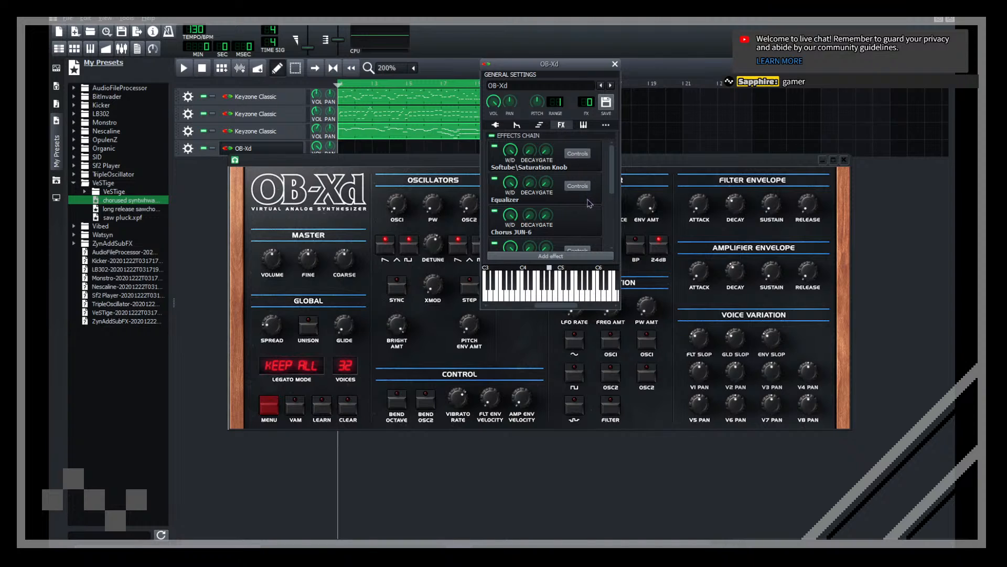
right_click(592, 225)
click(624, 278)
scroll(574, 231, down, 2)
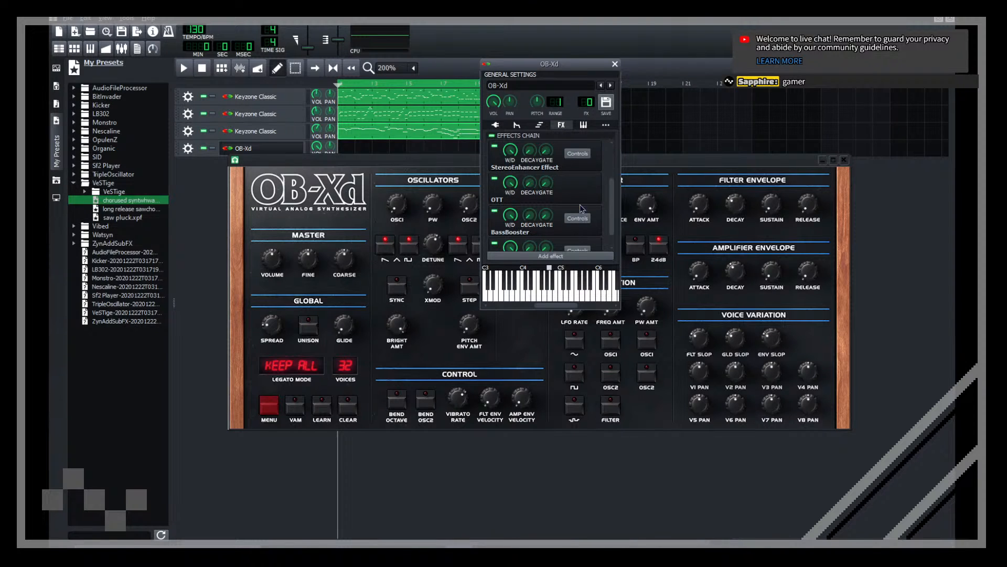
right_click(577, 187)
click(615, 238)
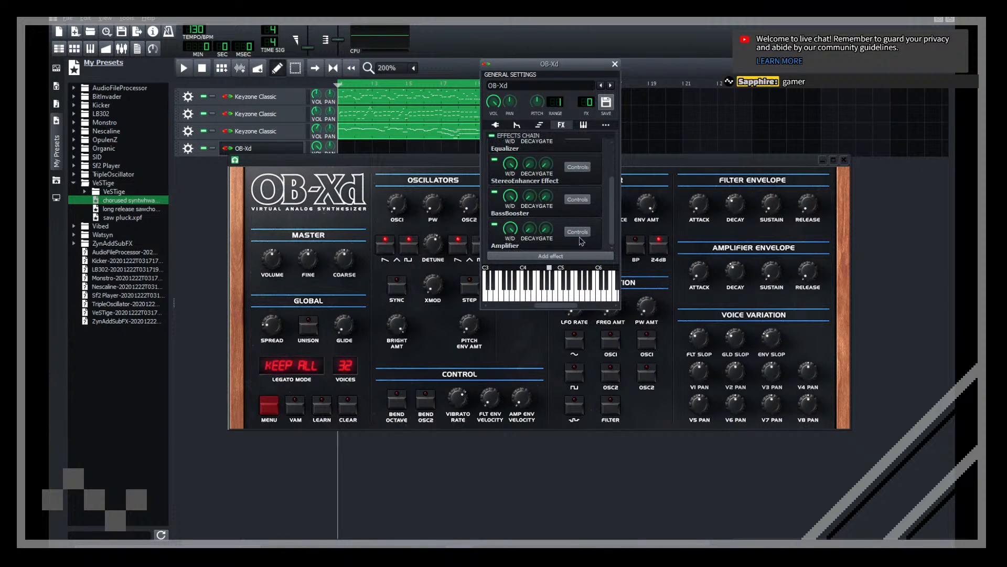
Step: Add the Chorus JUN-6 VST to the OB-Xd effects chain
click(579, 256)
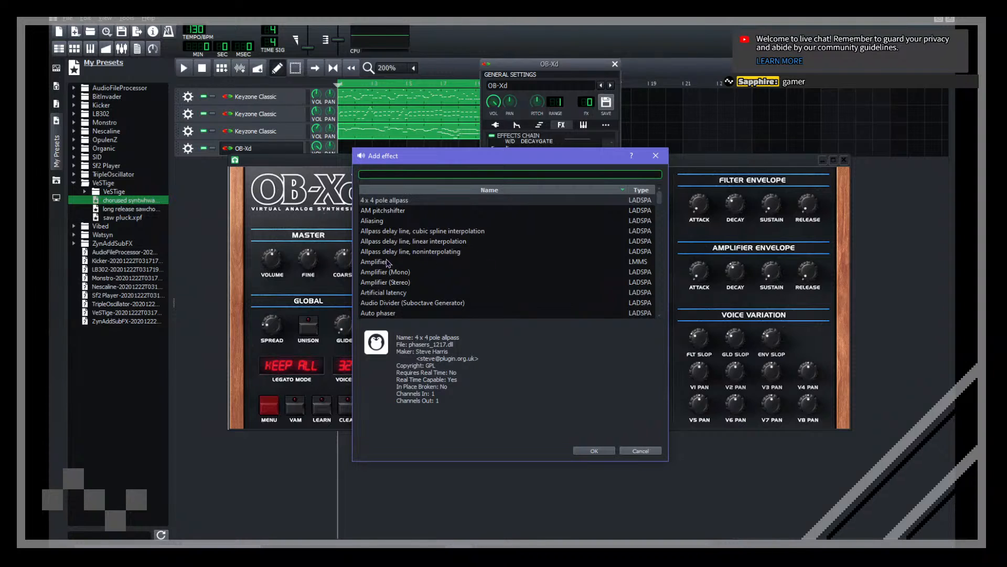
text(jun)
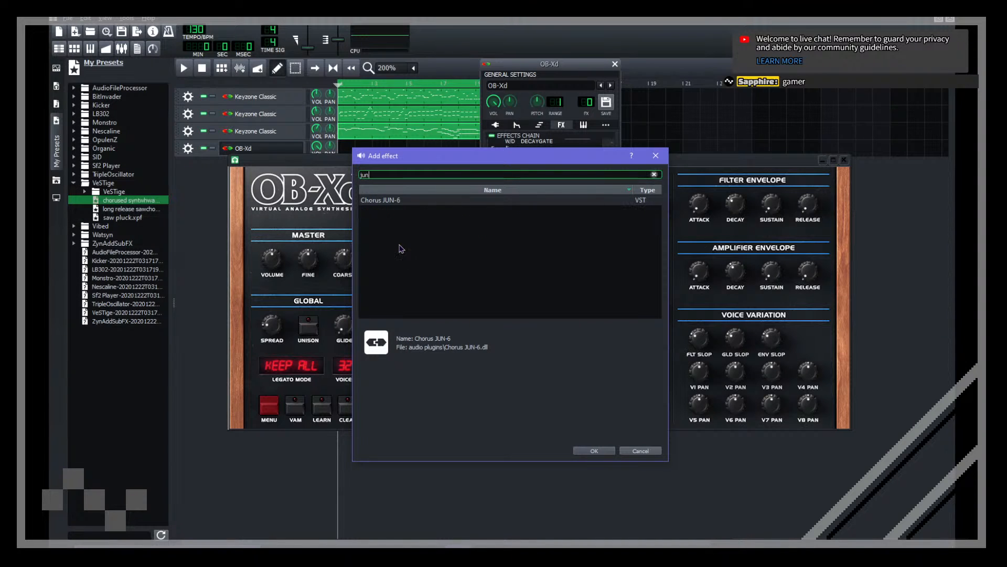
key(Return)
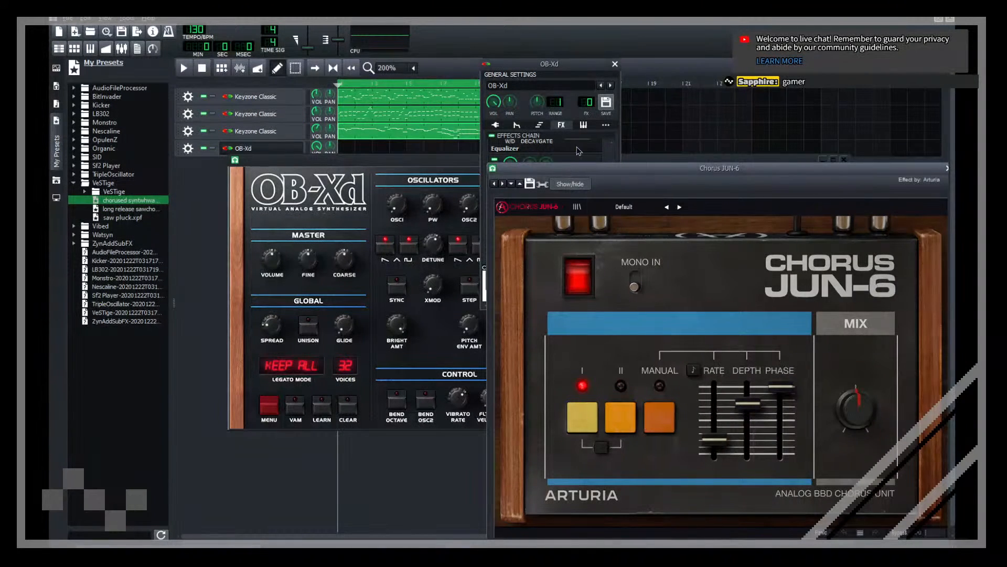
click(606, 156)
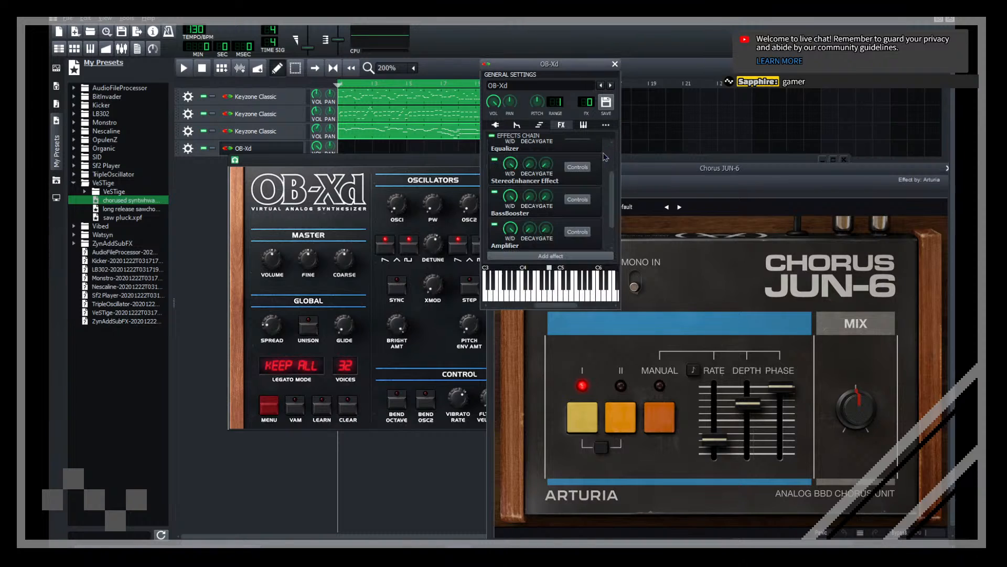
Step: Move Chorus JUN-6 up the effects chain until it sits directly below Saturation Knob
scroll(592, 239, down, 2)
right_click(591, 239)
click(599, 260)
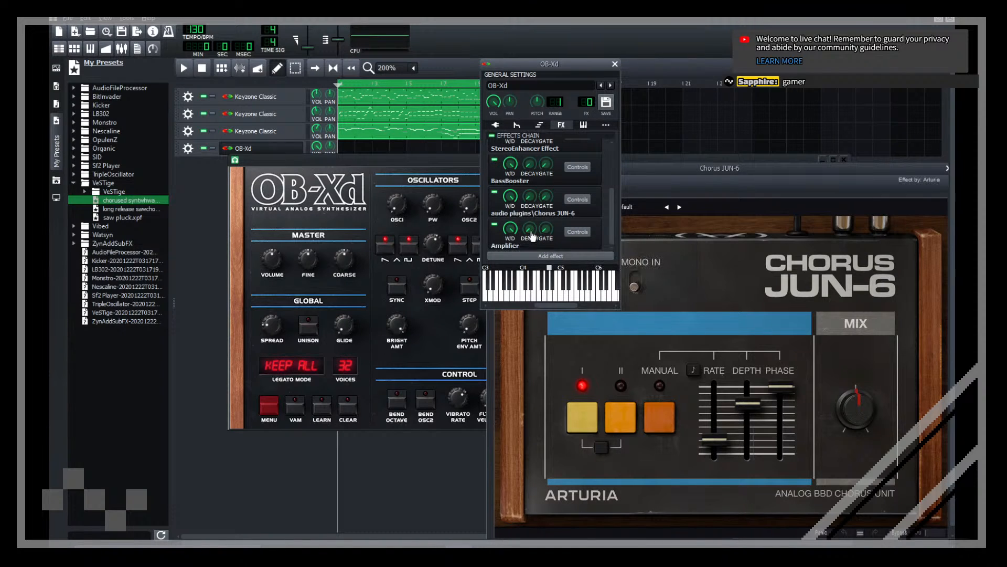
right_click(602, 223)
click(604, 233)
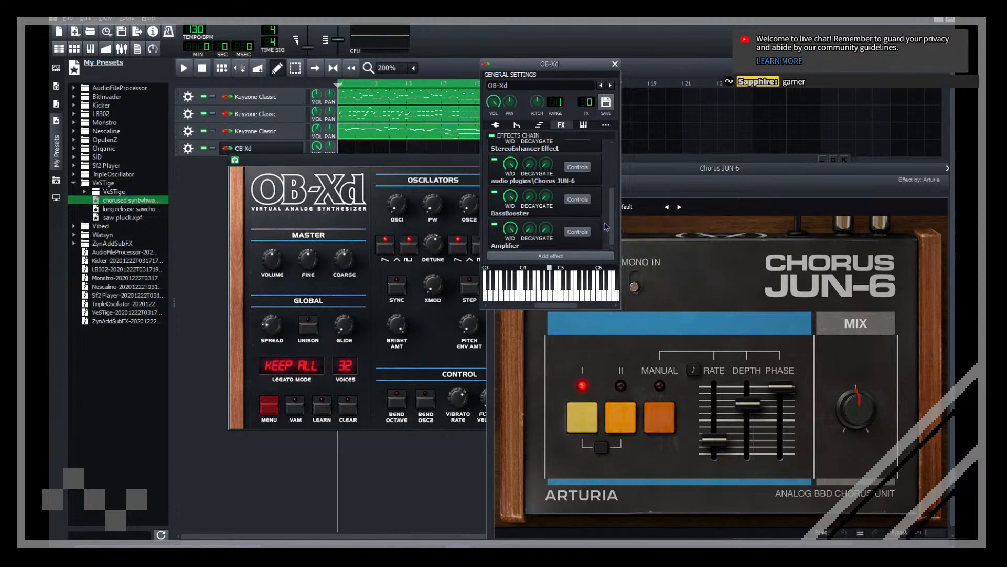
right_click(603, 239)
click(606, 250)
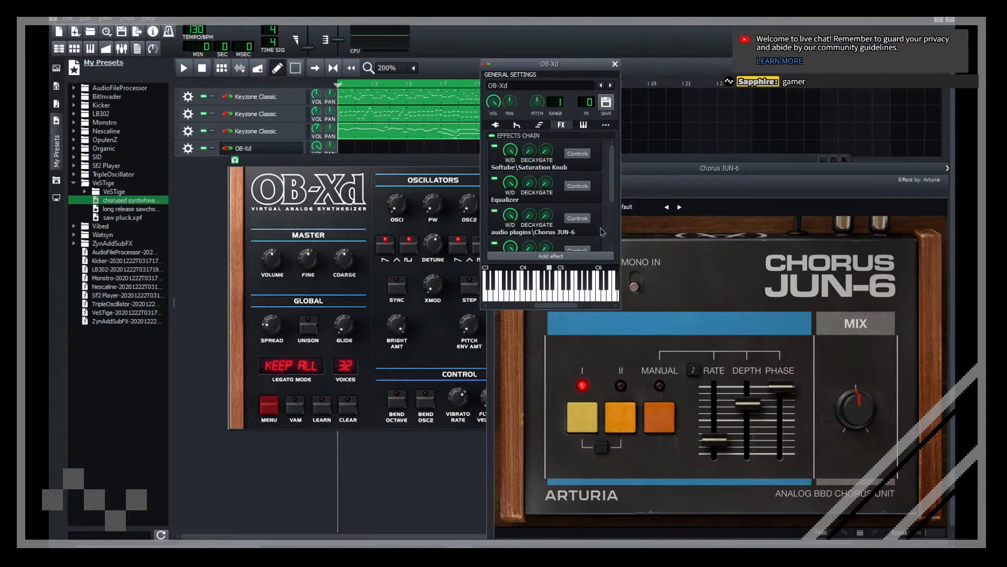
right_click(601, 195)
click(604, 206)
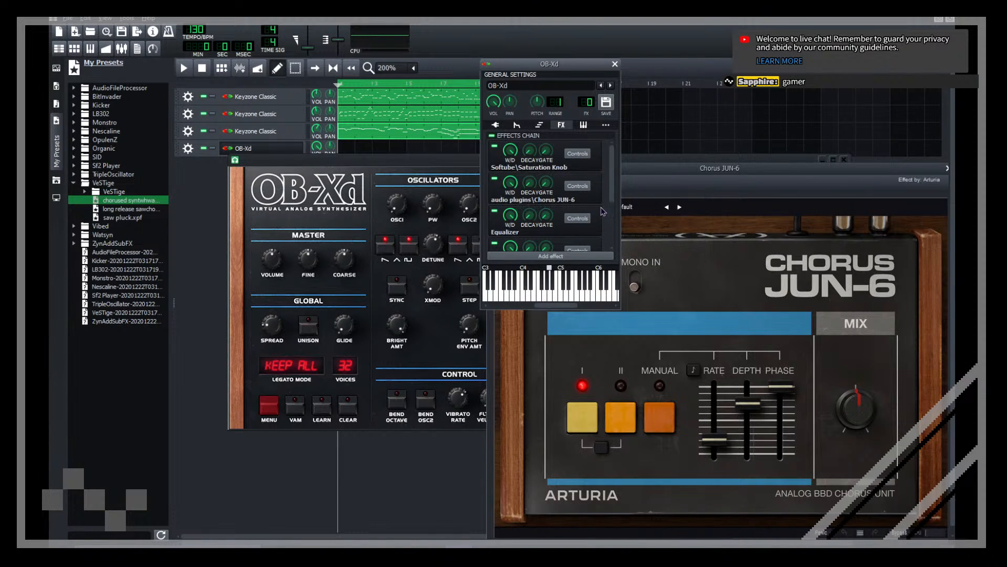
Step: Add the OTT multiband compressor VST to the OB-Xd effects chain
scroll(591, 240, down, 2)
click(563, 258)
text(ott)
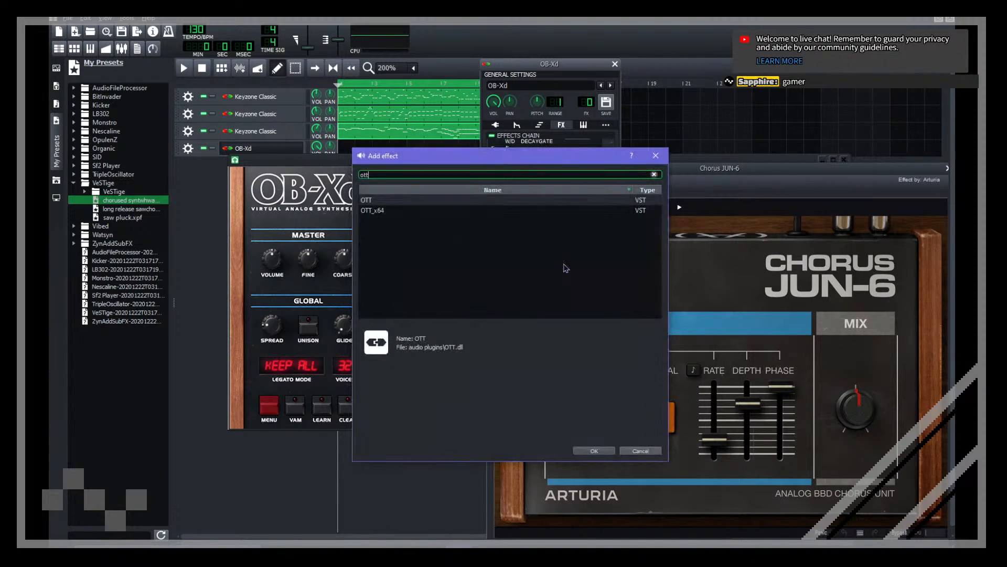
key(Return)
Step: Move OTT up the effects chain until it sits directly below Equalizer
scroll(589, 218, down, 1)
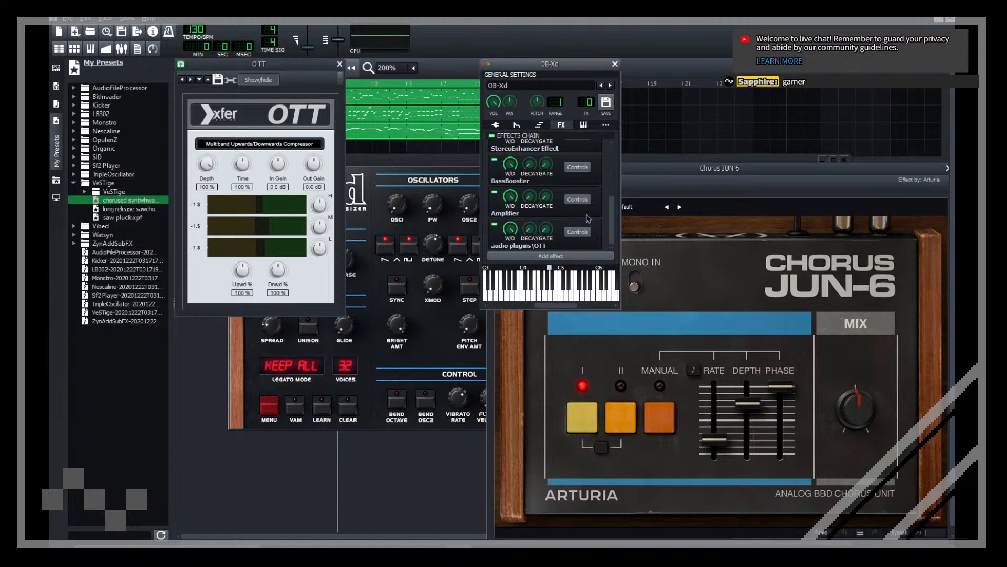
right_click(592, 235)
click(598, 241)
right_click(589, 212)
click(599, 217)
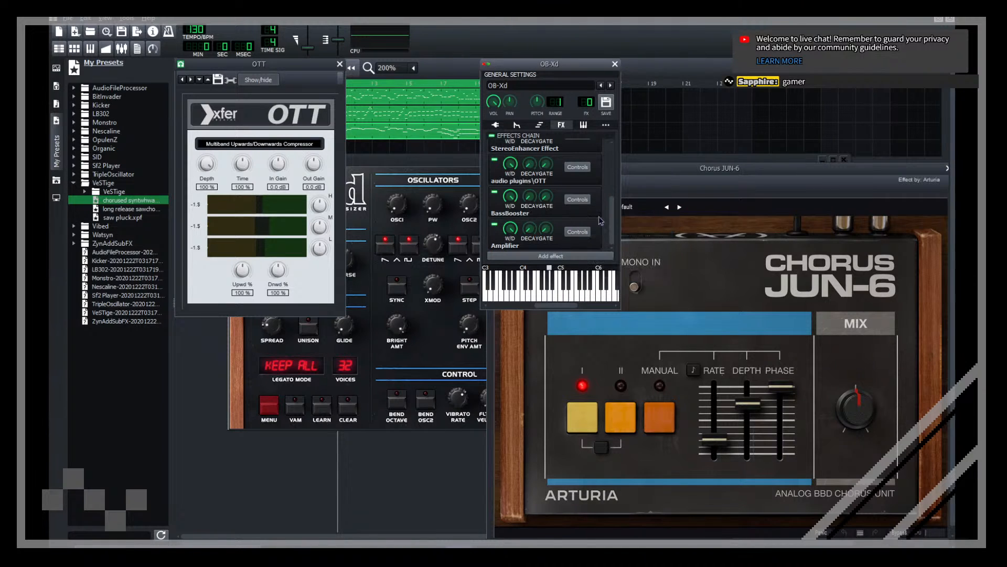
scroll(601, 193, up, 1)
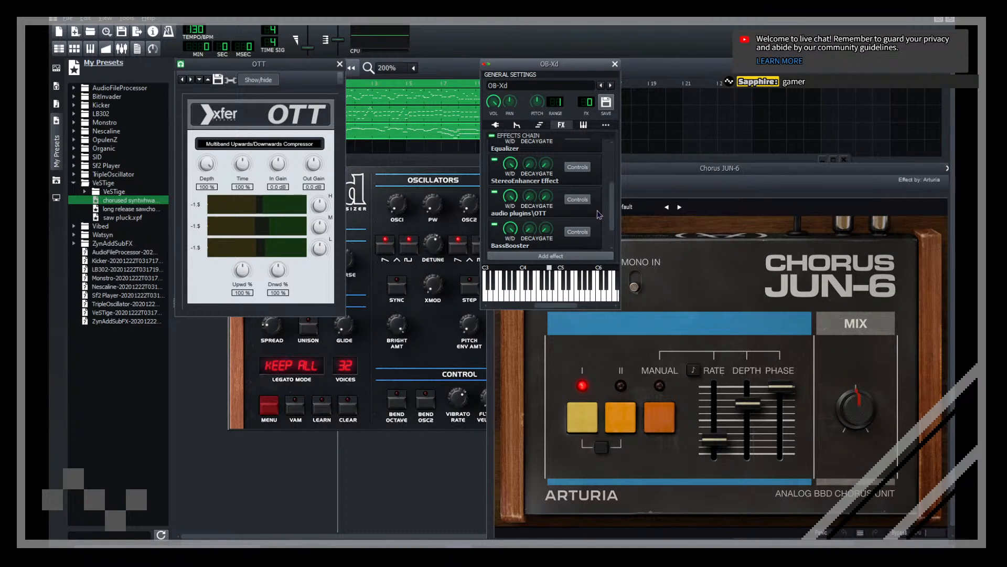
right_click(598, 215)
click(604, 220)
scroll(601, 205, up, 2)
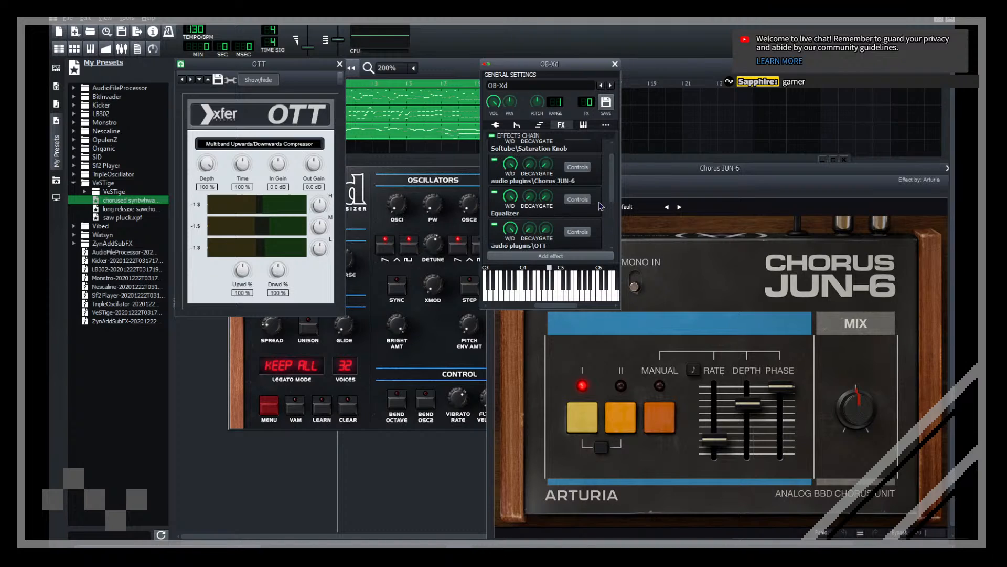
Step: Play test notes on OB-Xd and try Chorus JUN-6 in mode II
key(j)
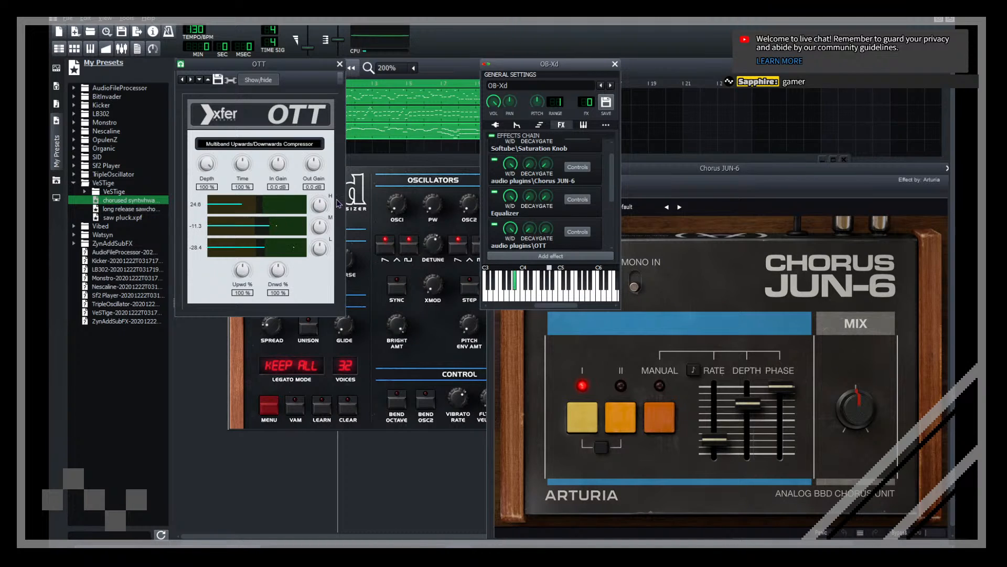
key(j)
drag(263, 251, 284, 235)
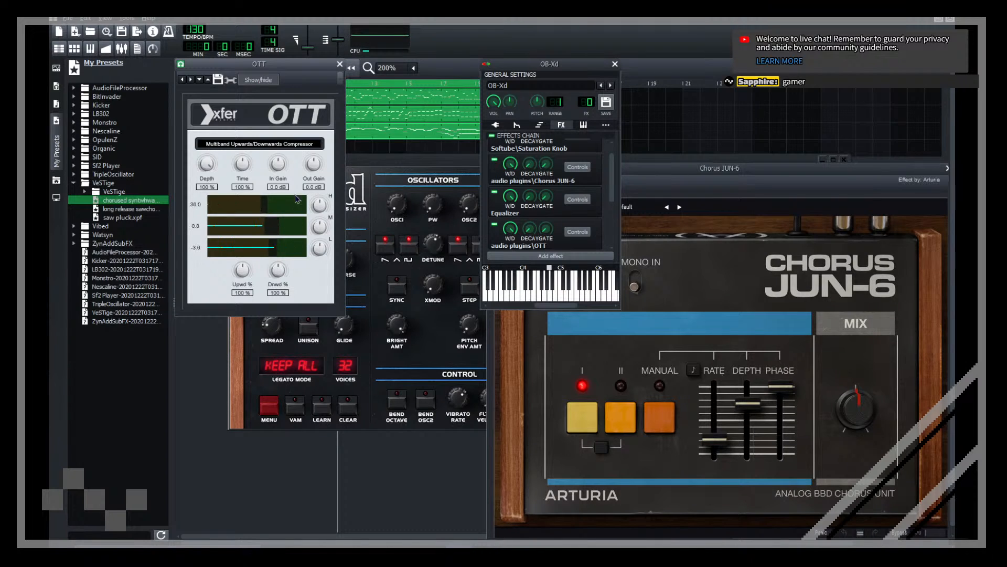
key(j)
click(621, 417)
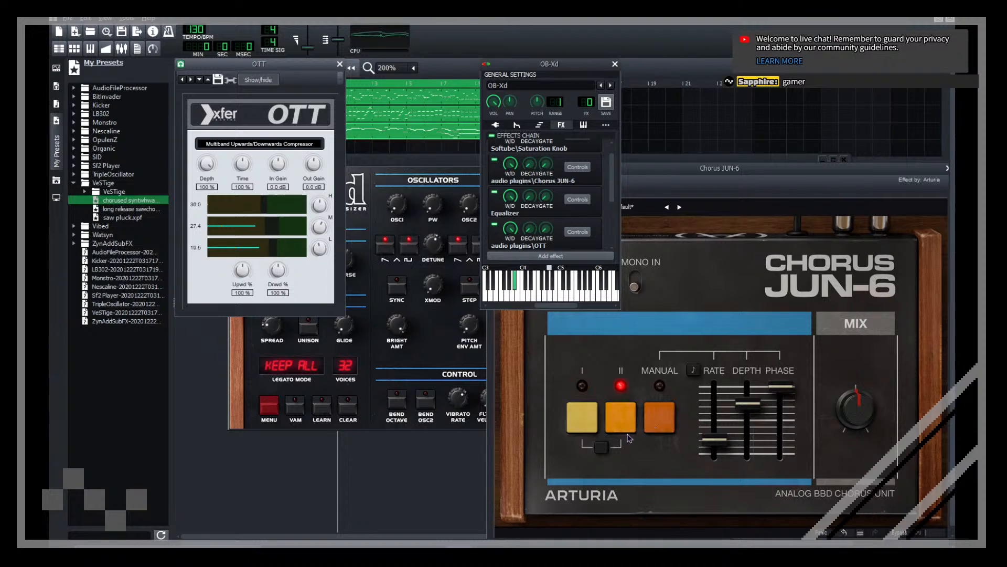
key(j)
key(j)
Step: Set Chorus JUN-6 to manual mode with the rate slider slightly above the middle, try the phase slider, and close the plugin windows
click(653, 426)
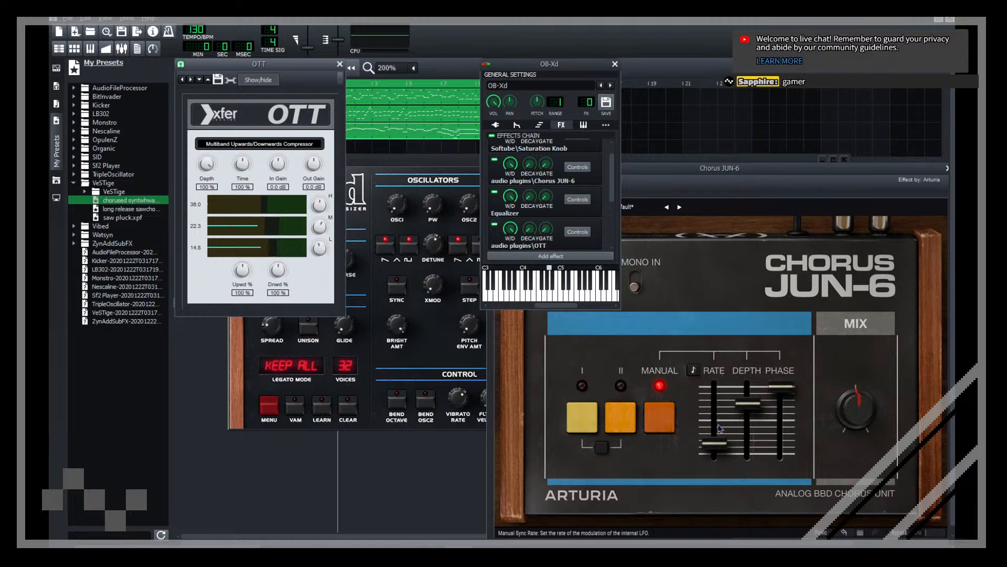
drag(719, 455, 717, 430)
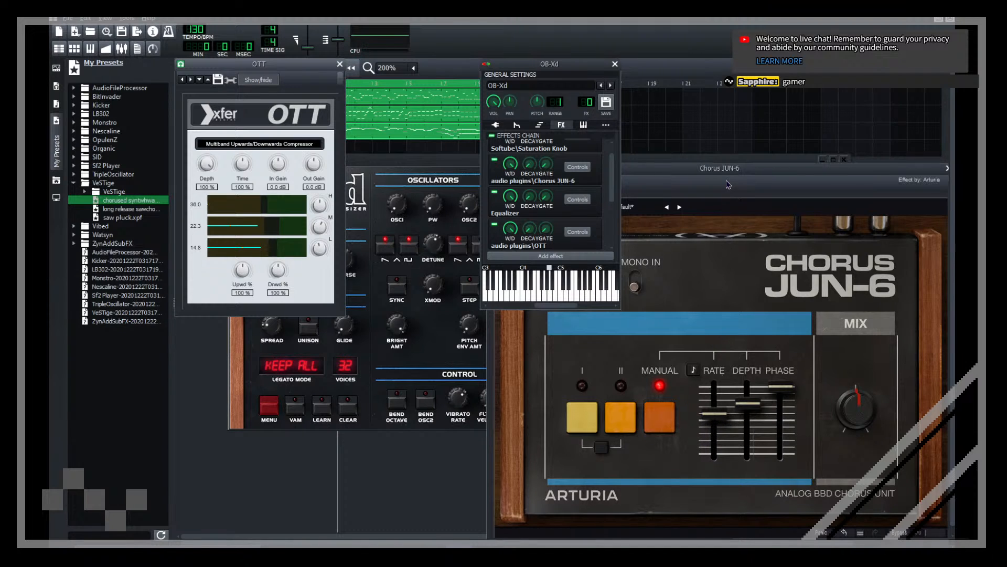
drag(726, 169, 697, 141)
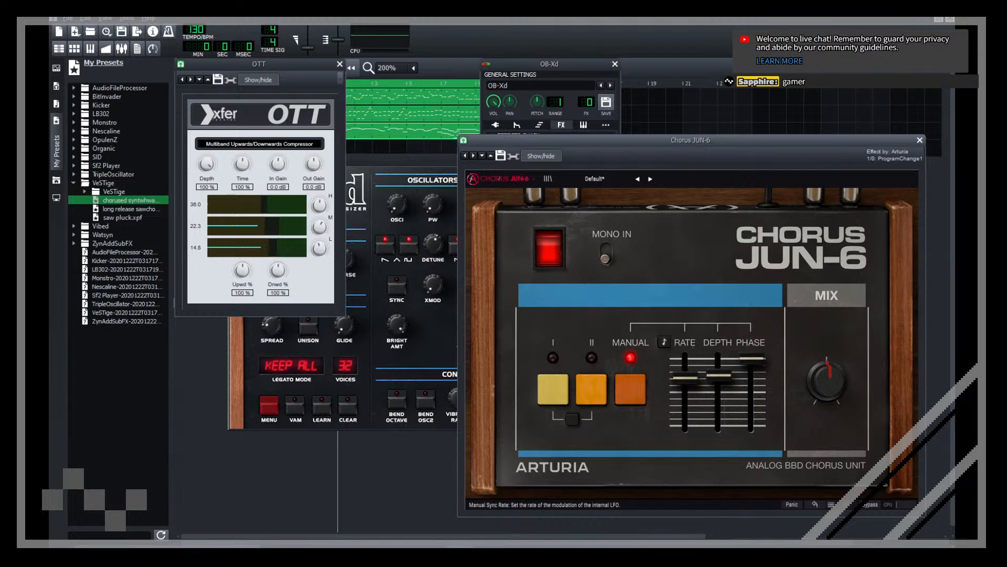
drag(685, 377, 696, 396)
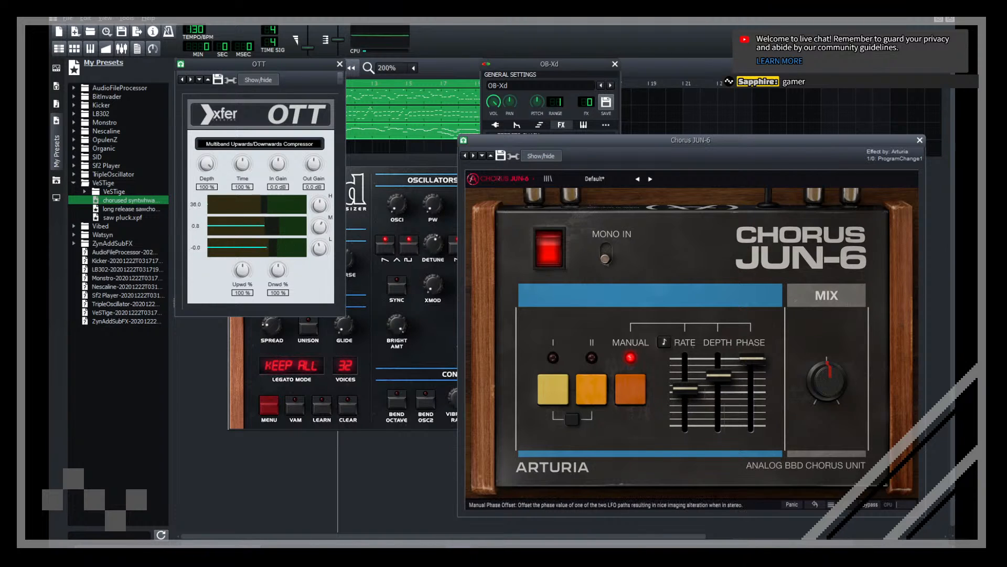
drag(752, 357, 718, 369)
click(344, 462)
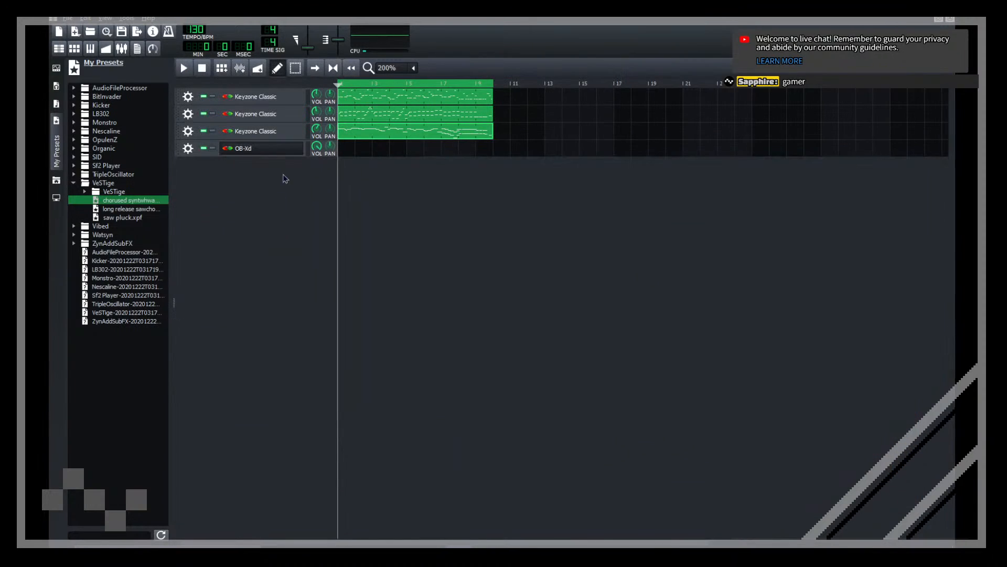
Step: Copy the first Keyzone Classic pattern to the start of the OB-Xd track and transpose its notes up one octave
drag(355, 99, 347, 152)
double_click(348, 153)
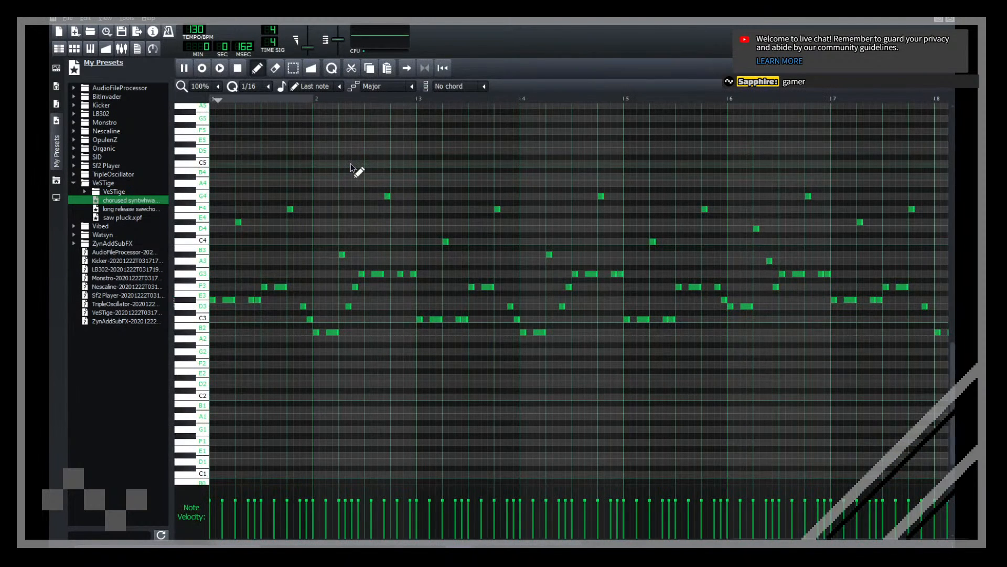
key(ctrl+Up)
scroll(350, 159, up, 4)
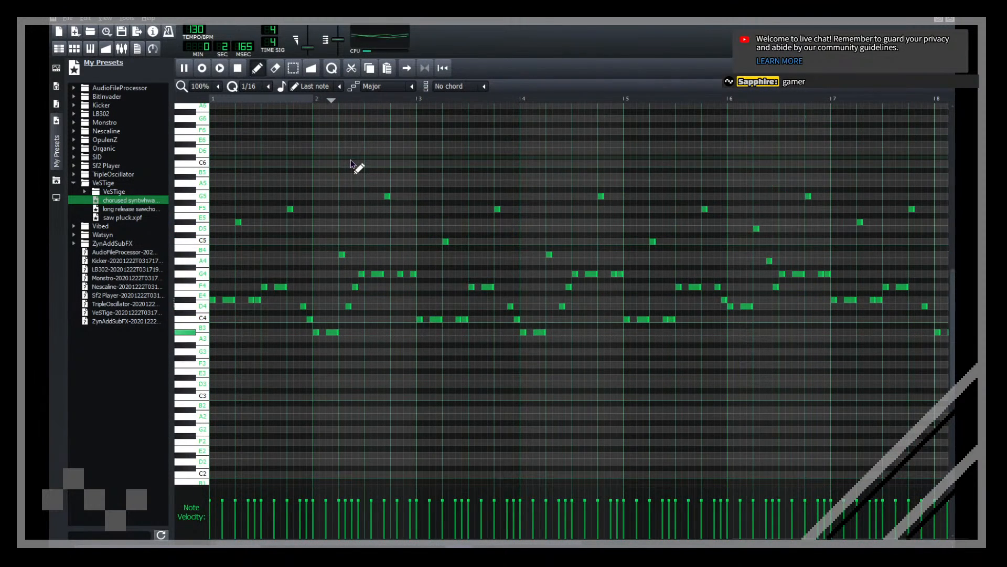
Step: Hide the preset browser, audition the transposed OB-Xd pattern, and close the piano roll to play the whole song
click(58, 150)
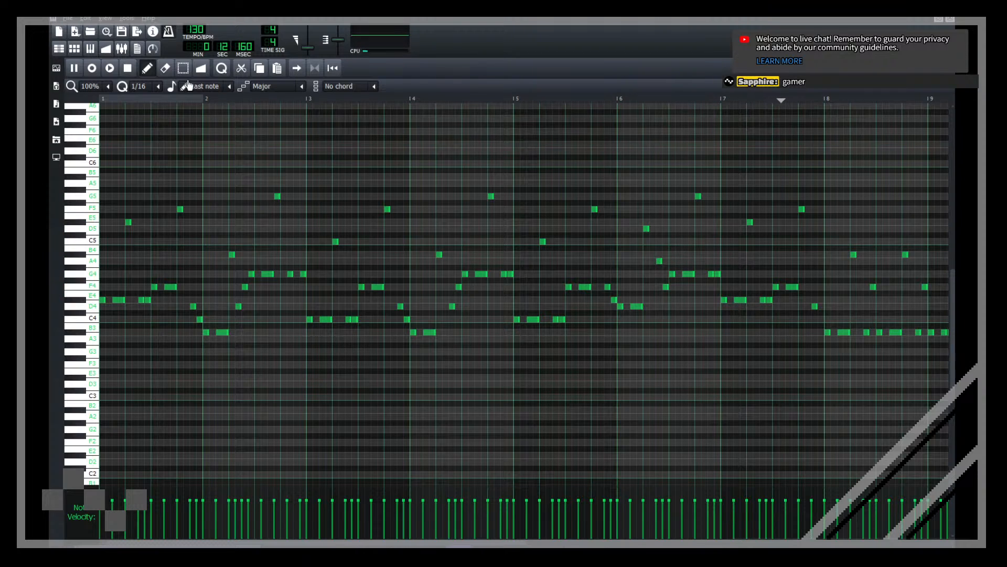
scroll(91, 87, up, 1)
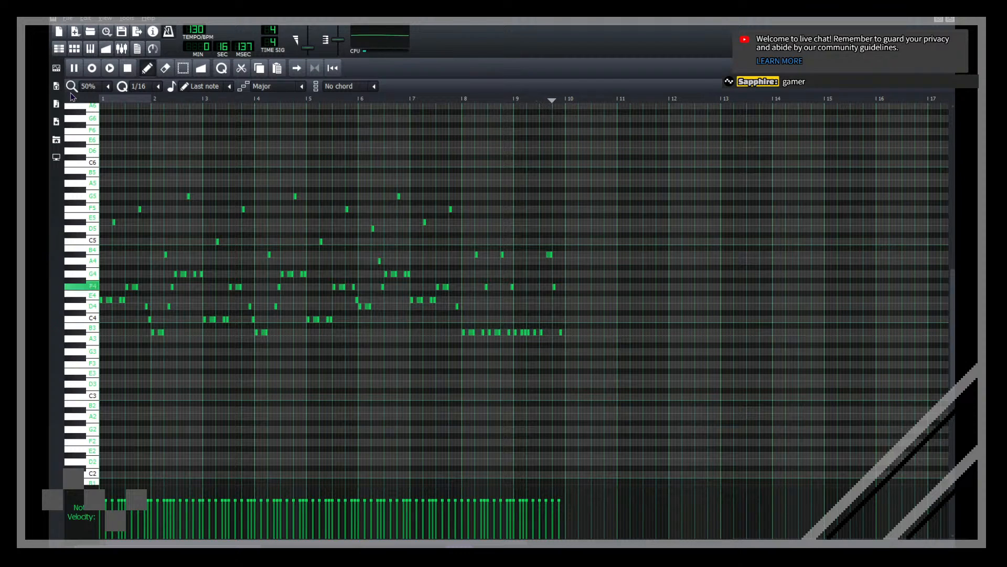
scroll(88, 87, down, 1)
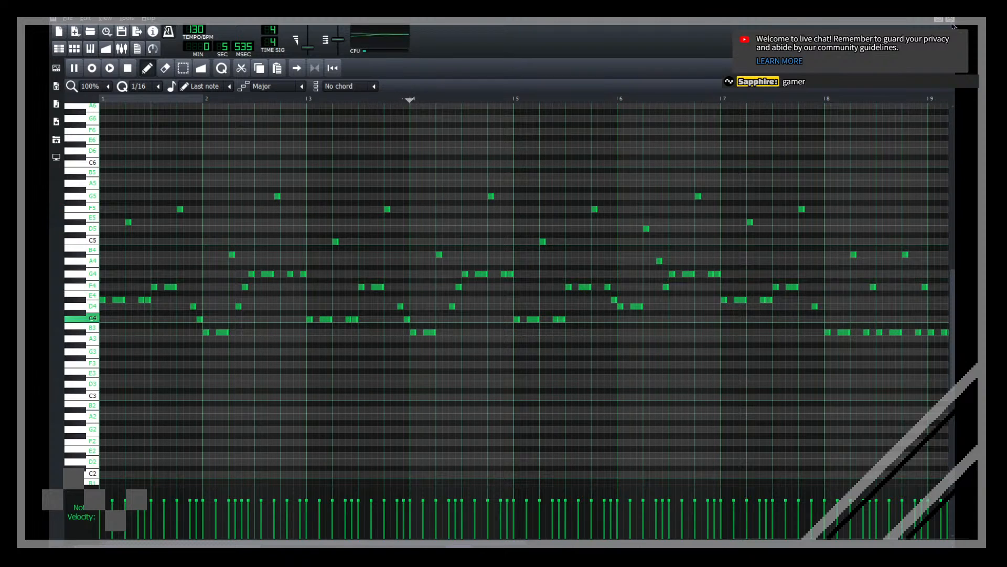
click(951, 20)
key(space)
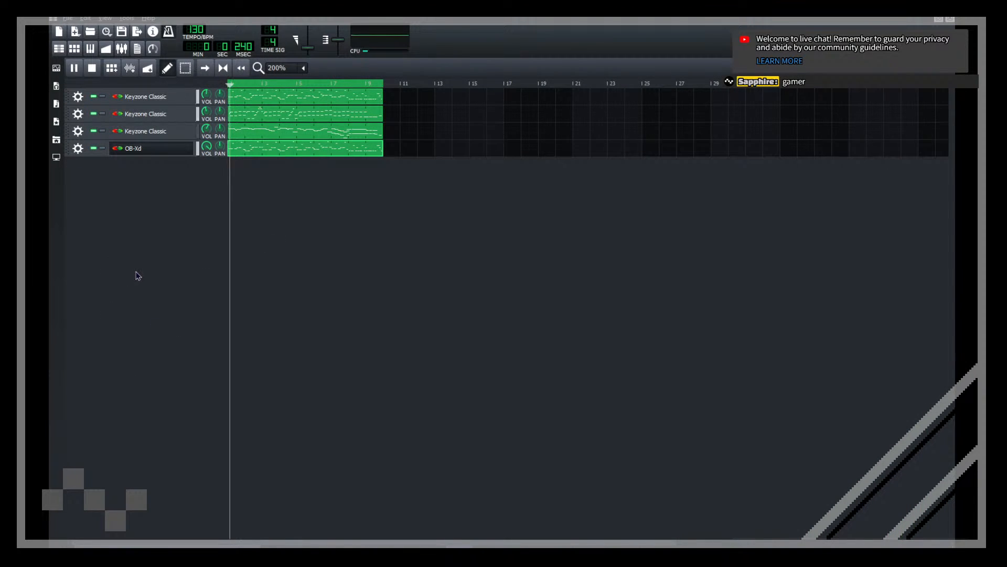
scroll(162, 171, up, 1)
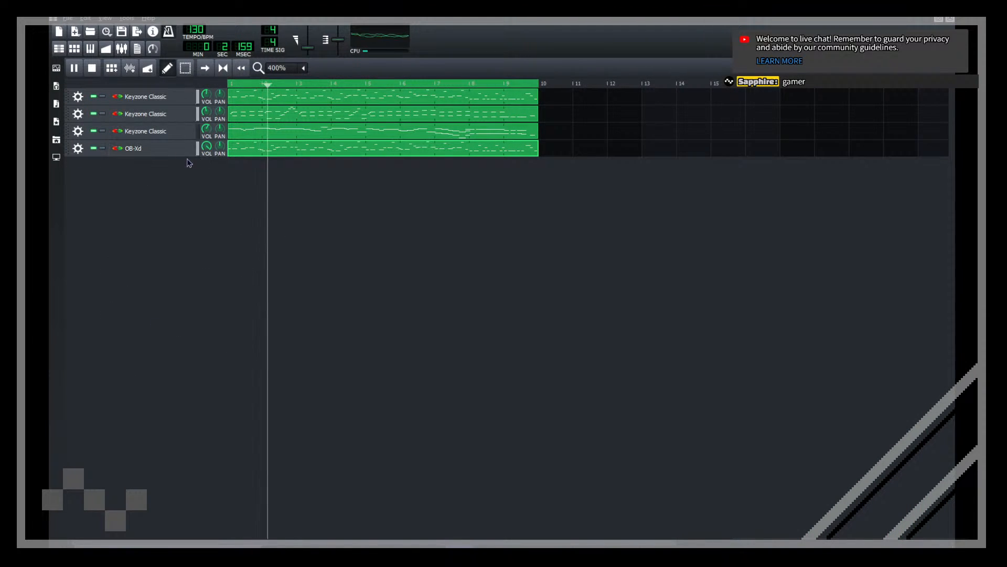
Step: Solo the OB-Xd track and open the OTT controls from its effects chain
click(103, 148)
click(172, 150)
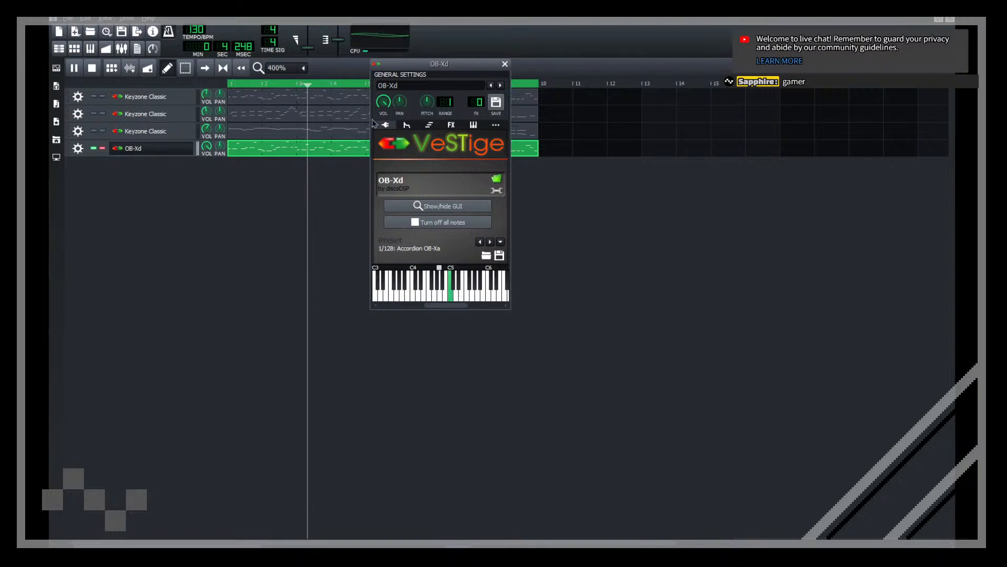
click(450, 125)
scroll(475, 192, down, 3)
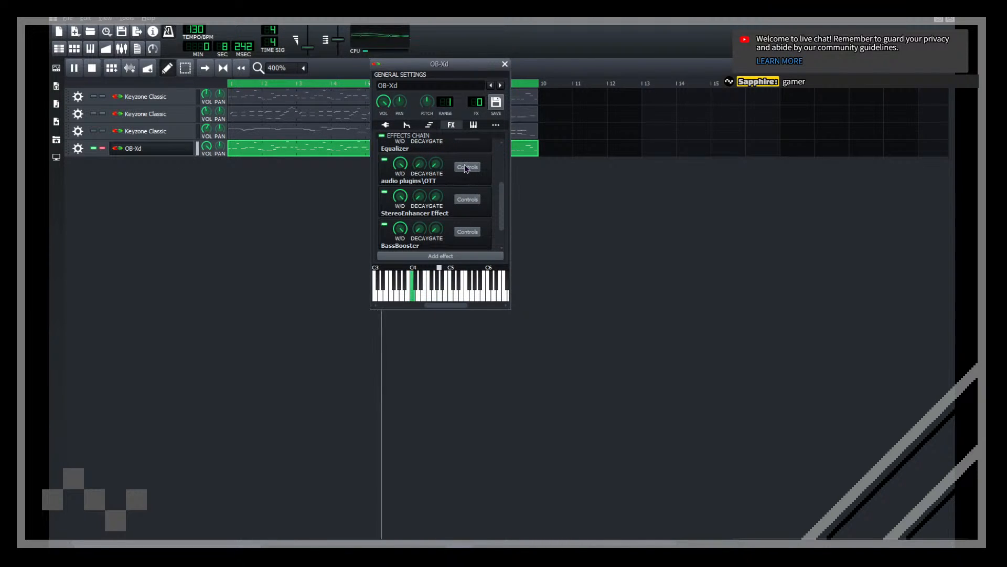
click(468, 167)
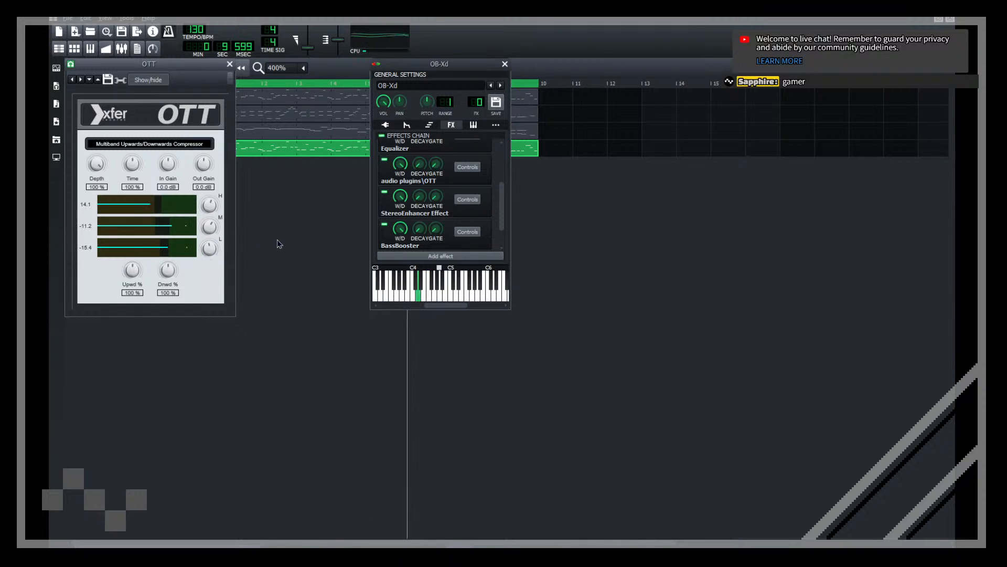
Step: Add the Calf Vintage Delay LADSPA effect to OB-Xd's effects chain
scroll(480, 248, down, 1)
click(476, 257)
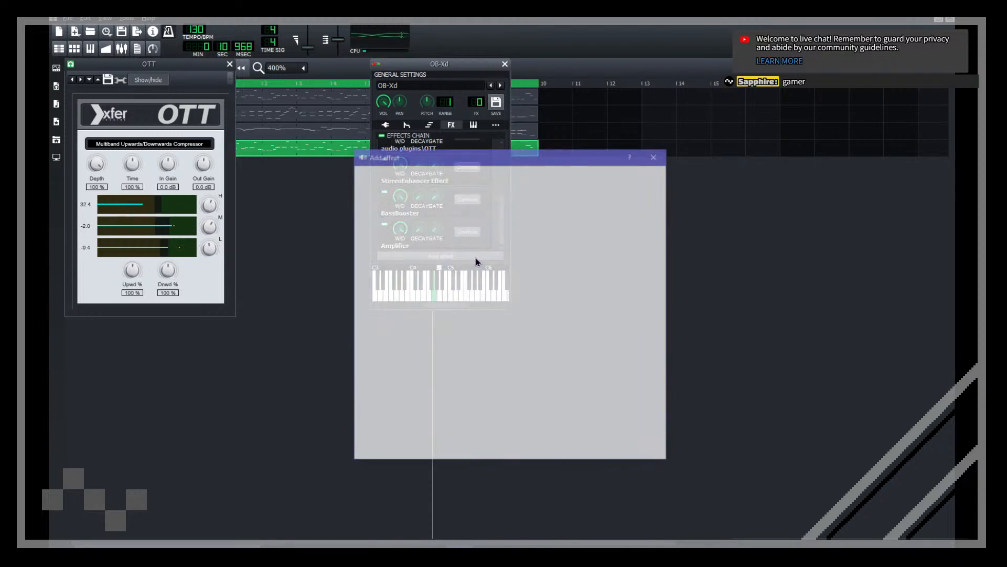
text(delay)
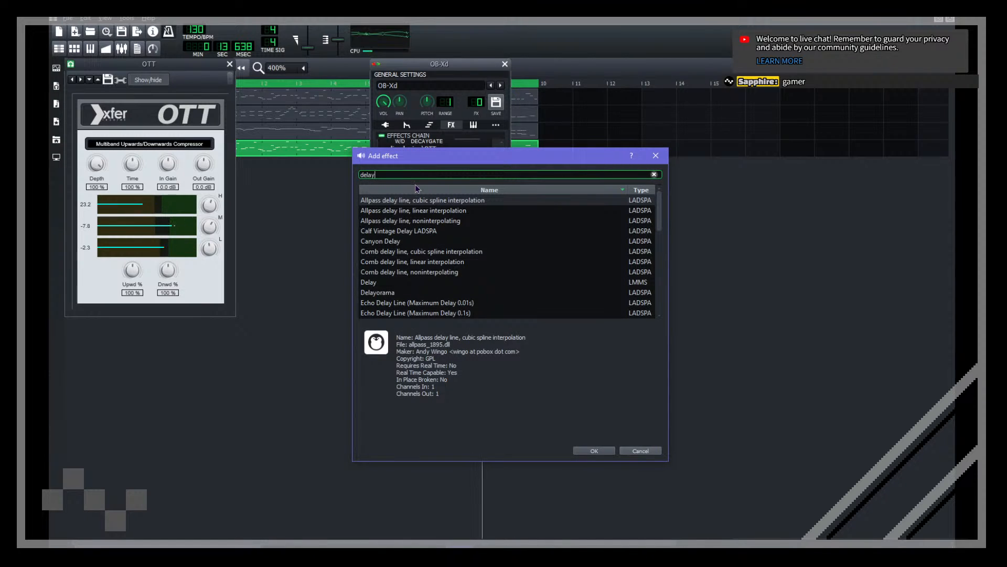
double_click(409, 235)
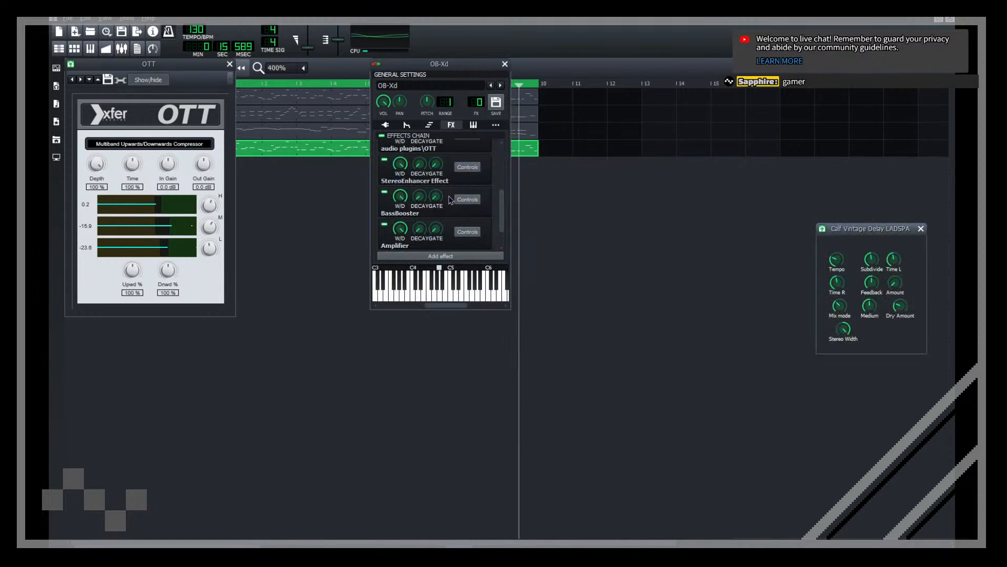
Step: Adjust Calf Vintage Delay's tempo and mix mode, raise its amount slightly, close the plugin windows and stop playback
double_click(838, 264)
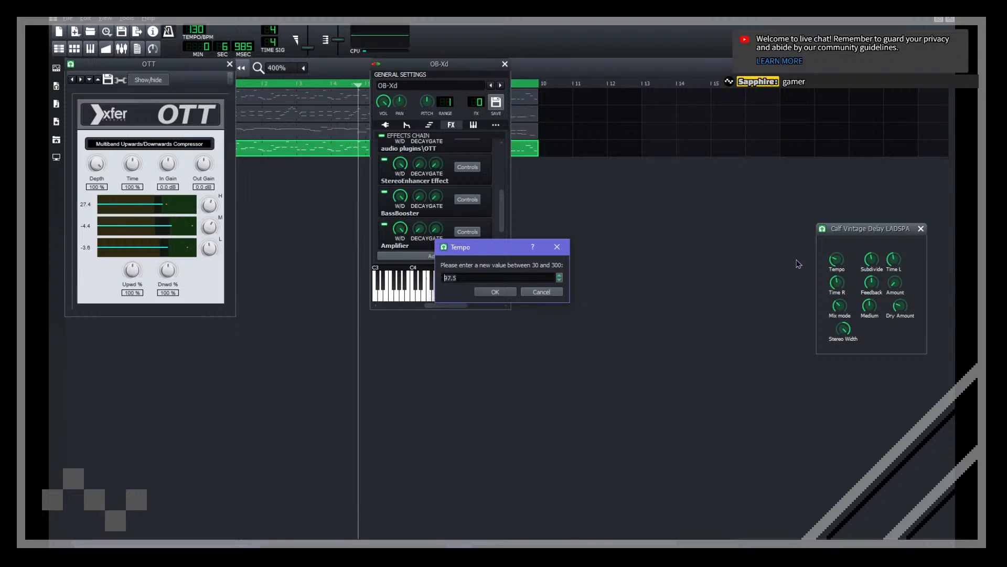
key(Escape)
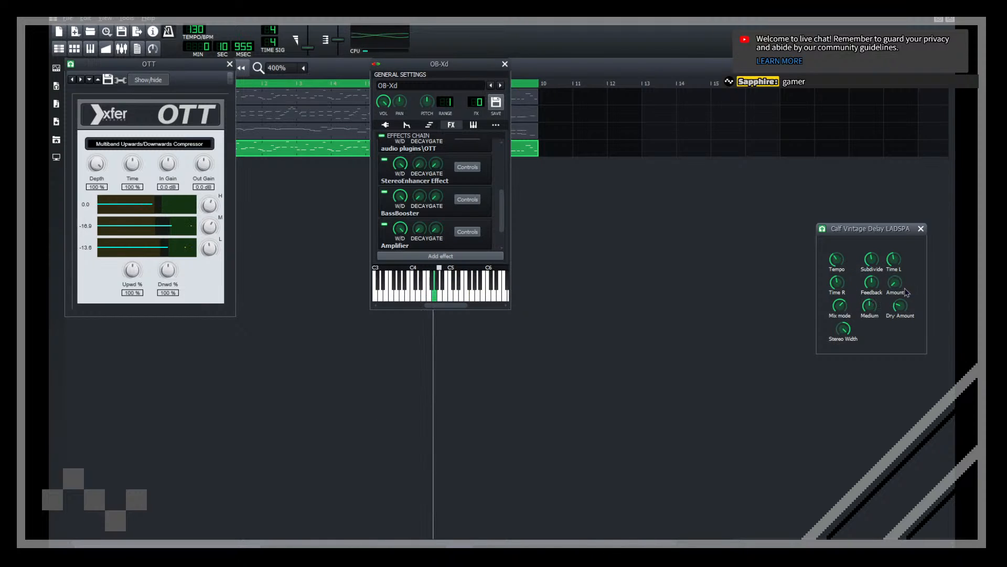
mouse_move(899, 288)
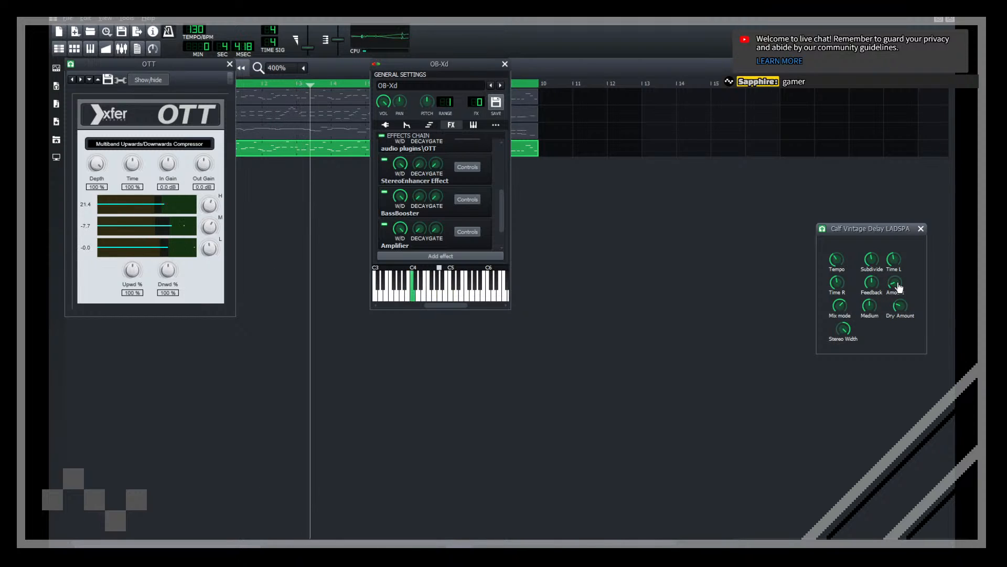
click(659, 234)
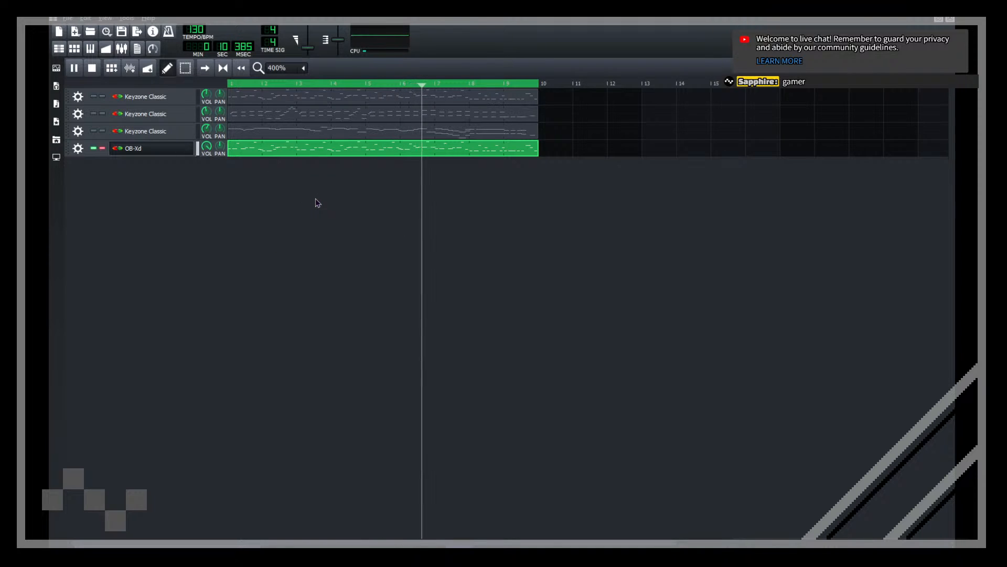
key(space)
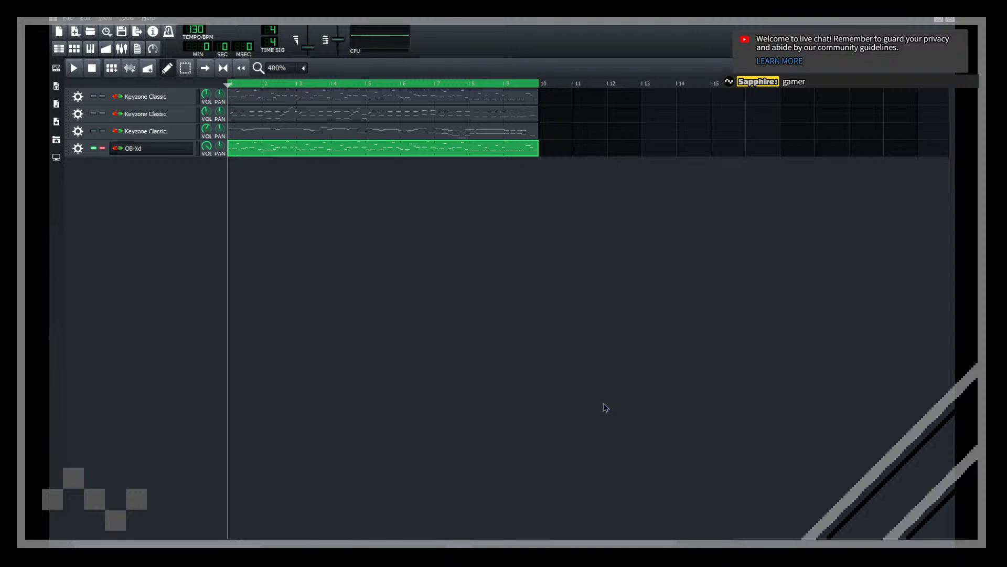
Step: Check the Voicemeeter Banana mixer, return to LMMS and save the project
key(alt+Tab)
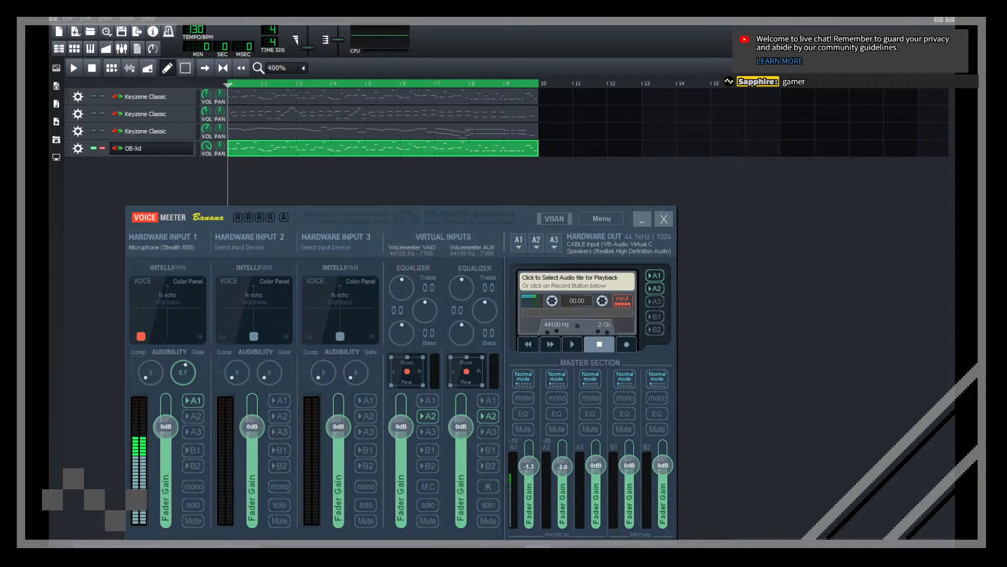
key(alt+Tab)
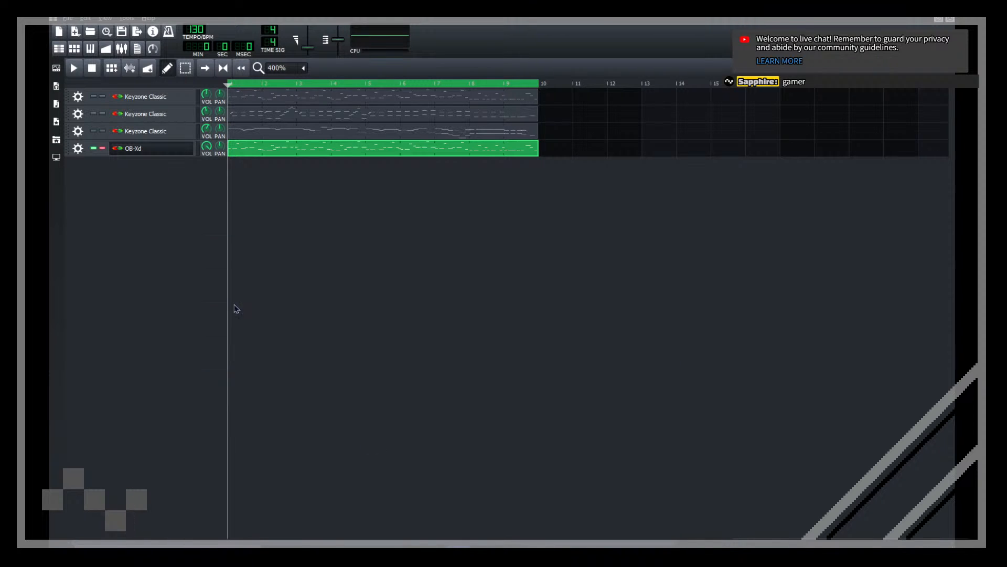
click(121, 32)
Step: Add a second OB-Xd track below the first from the long release saw preset in the VeSTige presets
click(56, 106)
scroll(69, 261, up, 5)
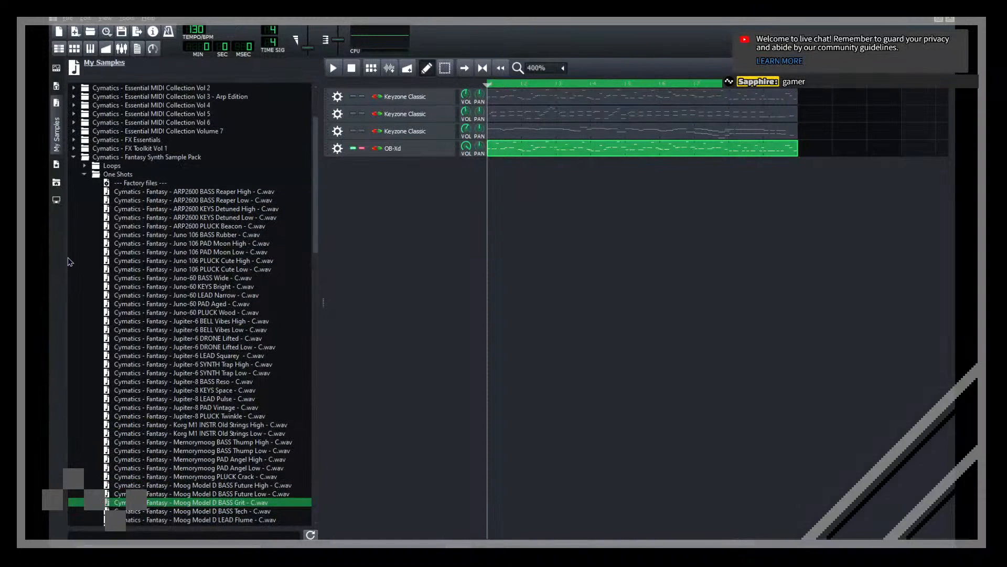
click(55, 165)
drag(129, 209, 257, 164)
Step: Solo the new OB-Xd track, keep the first OB-Xd track unmuted, and check the new instrument's window
click(214, 166)
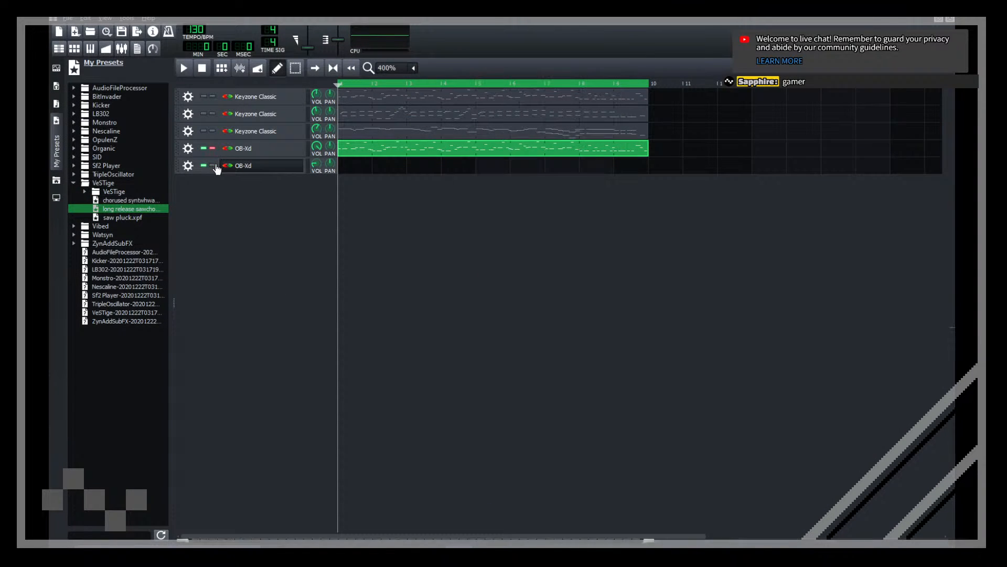
click(214, 148)
click(236, 166)
click(211, 167)
click(204, 150)
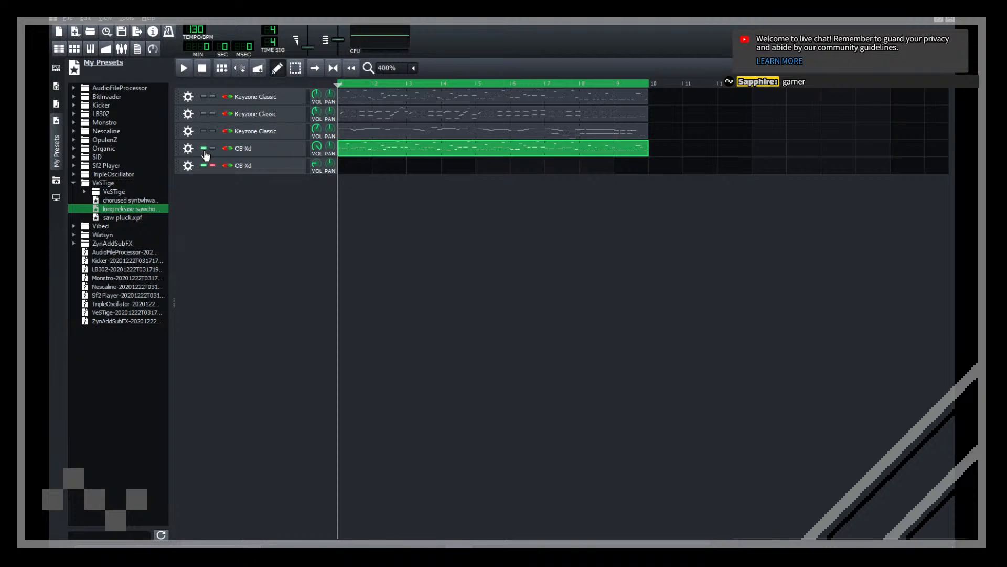
click(252, 169)
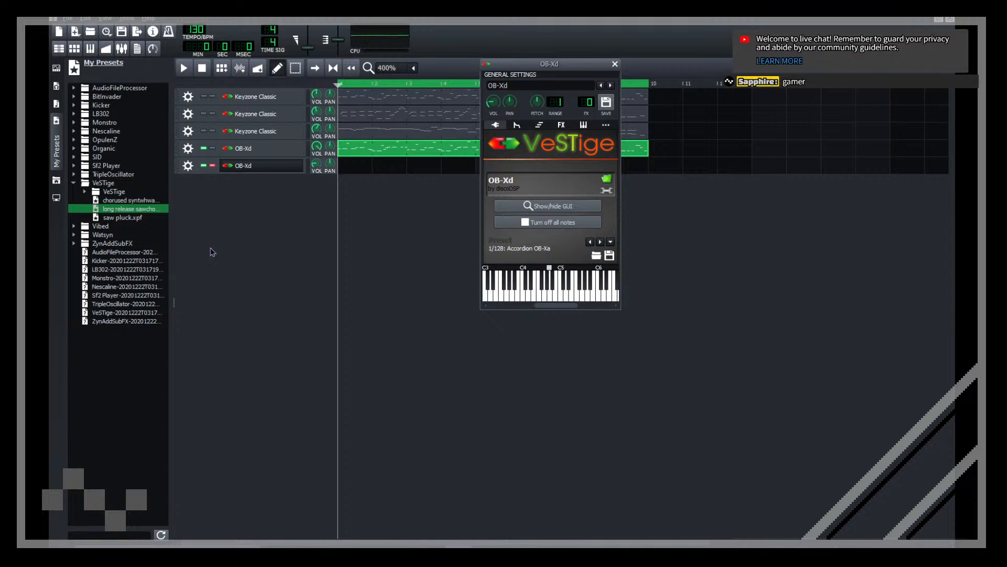
click(315, 266)
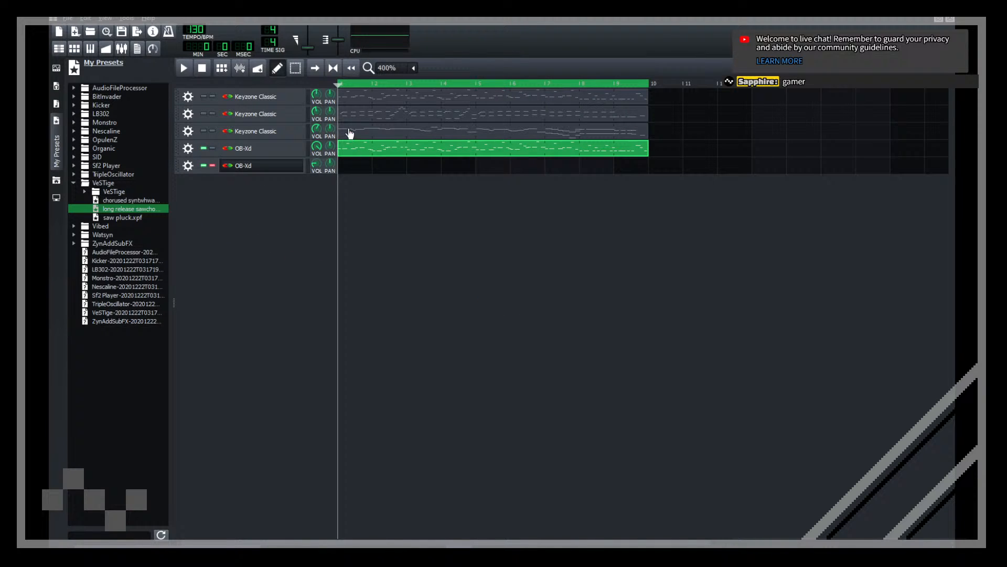
Step: Copy the second Keyzone Classic pattern to the new OB-Xd track, transpose it up one octave, and play both synth tracks
double_click(354, 168)
key(ctrl+Up)
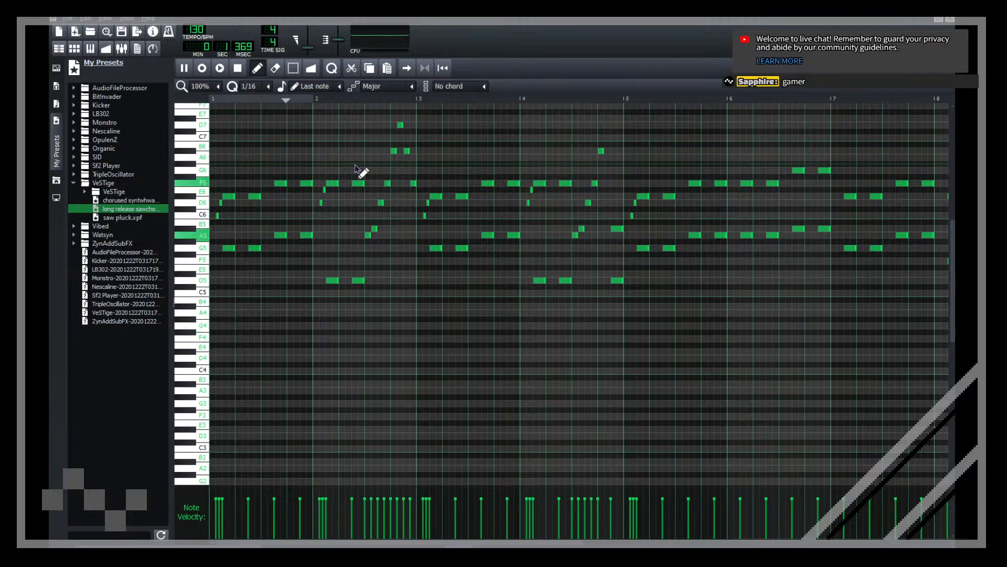
click(56, 153)
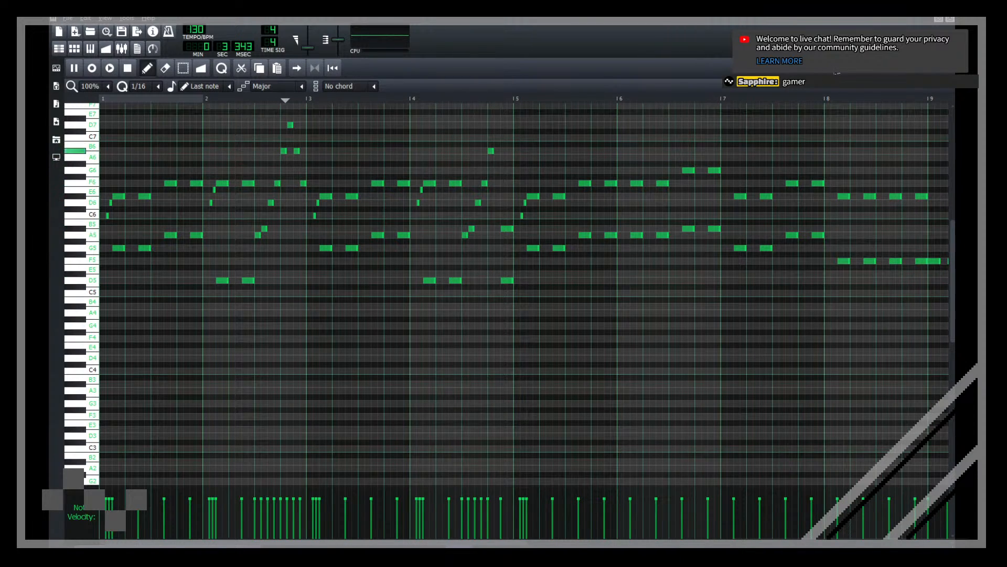
click(950, 18)
key(space)
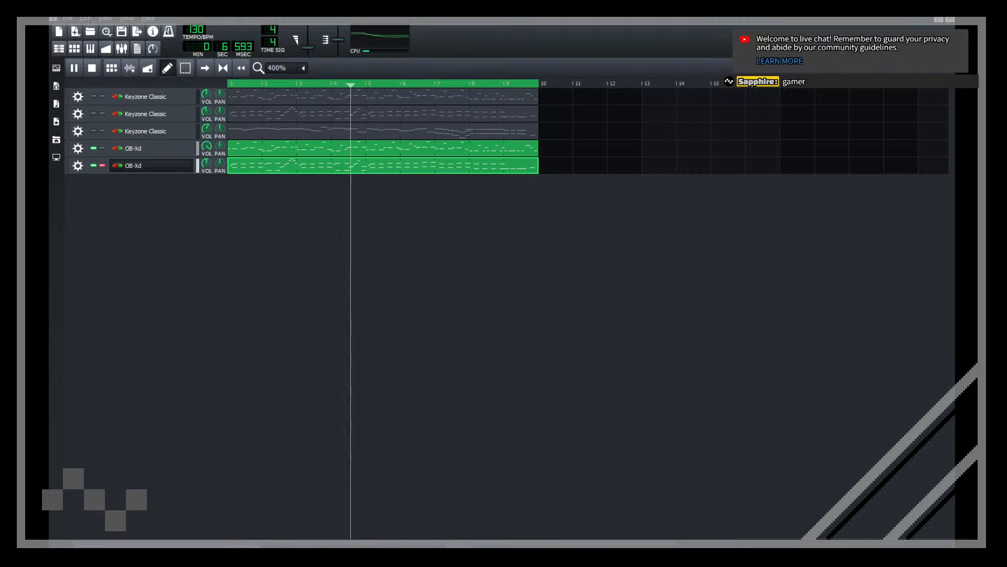
Step: Save the project, list the Sf2 Player presets in a wider browser, and stop playback
click(121, 33)
click(56, 121)
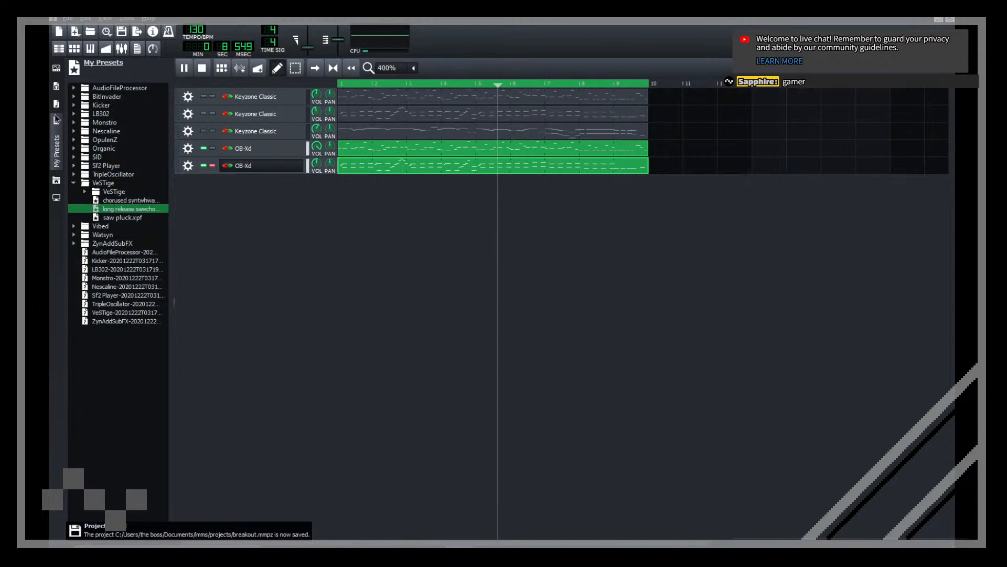
click(73, 183)
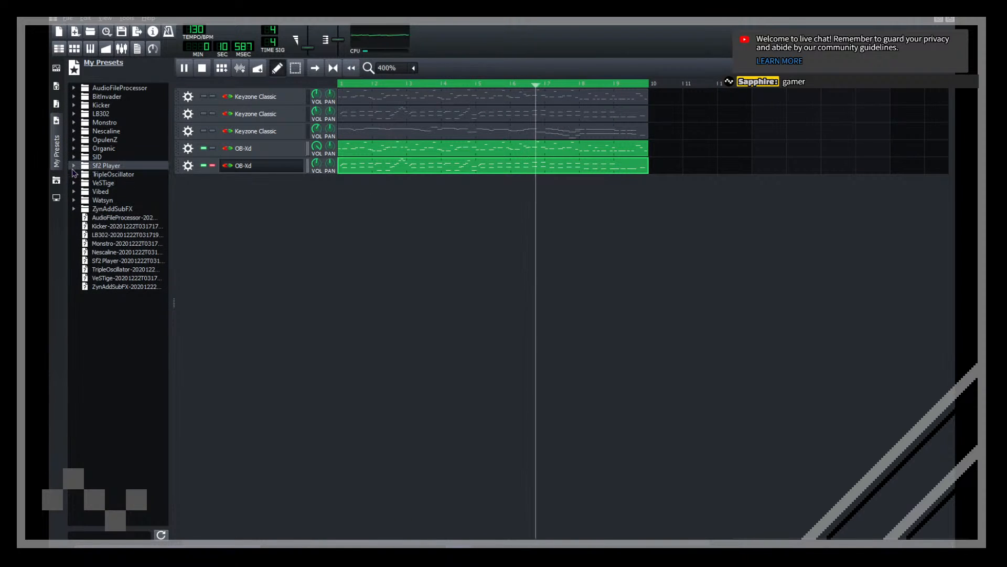
click(74, 166)
click(84, 179)
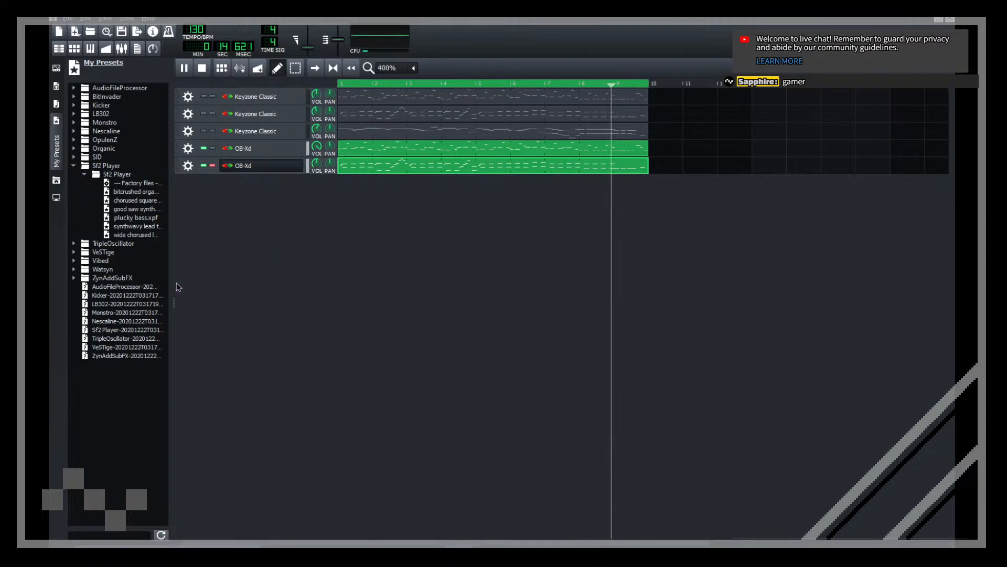
drag(173, 300, 215, 304)
key(space)
Step: Look through the TripleOscillator factory presets and save the project
click(84, 174)
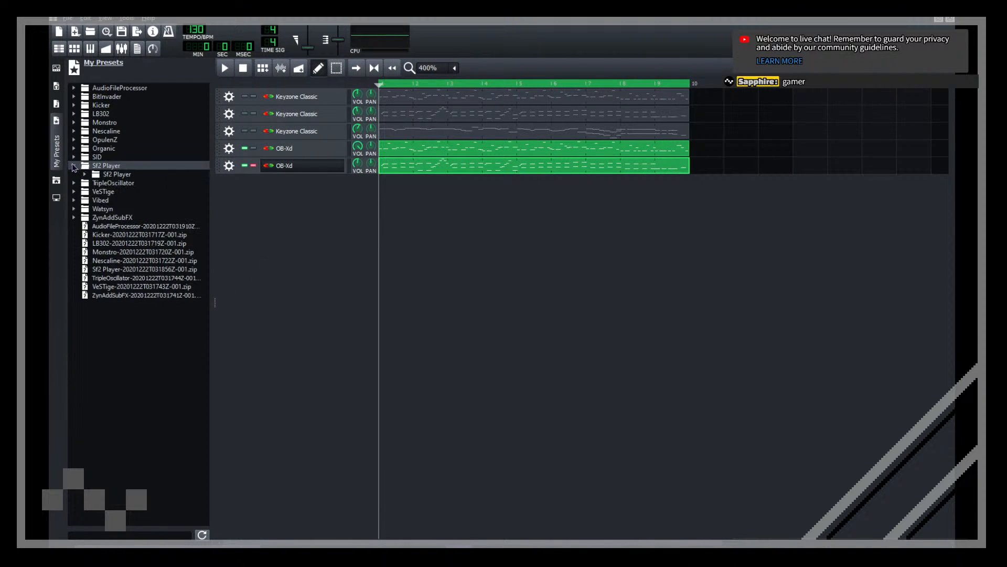
click(73, 166)
click(74, 174)
key(ctrl+s)
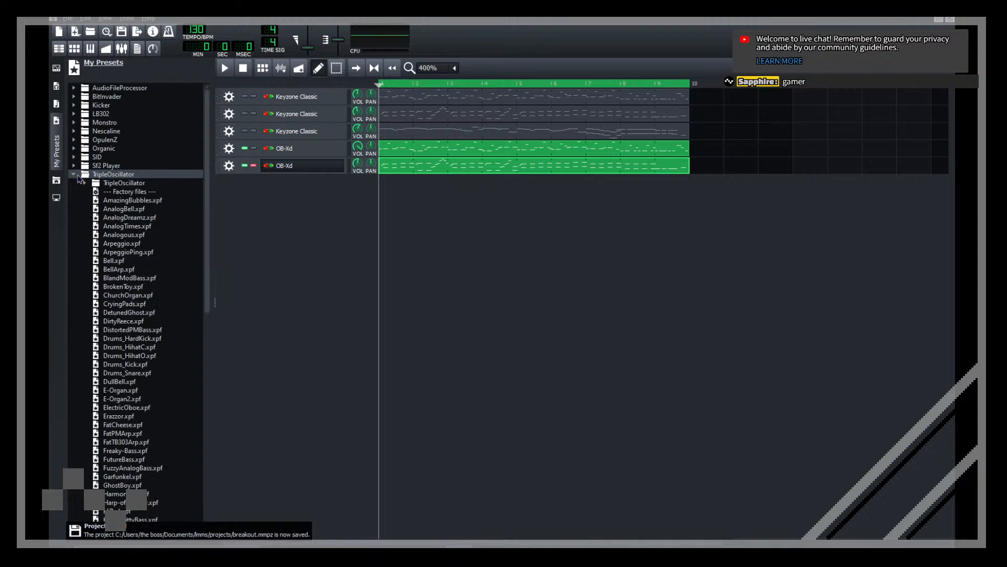
click(75, 174)
Step: Add a track from the Sf2 Player preset synthwavy lead thing.xpf and copy the third Keyzone Classic pattern to its start
click(73, 165)
click(84, 174)
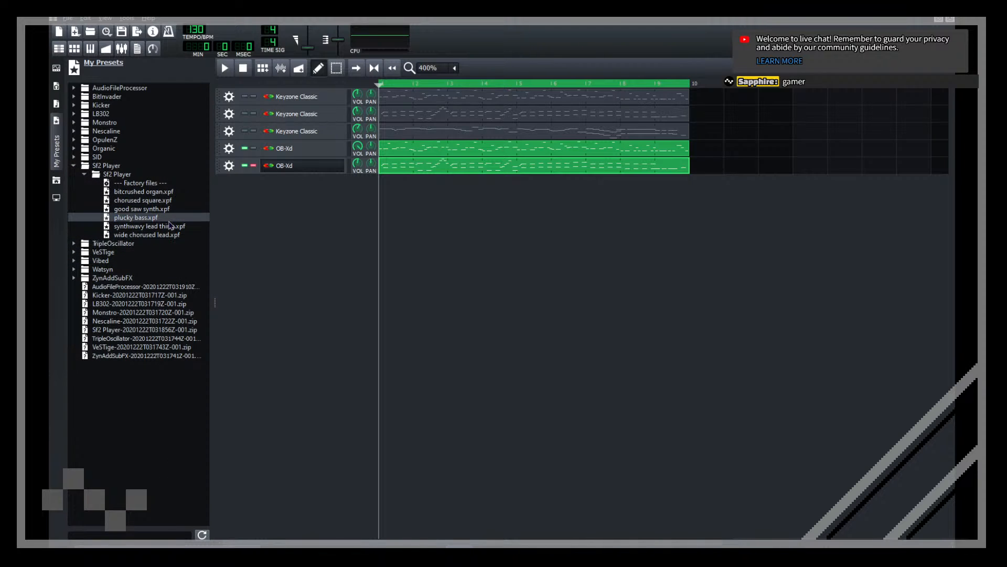
drag(130, 228, 257, 216)
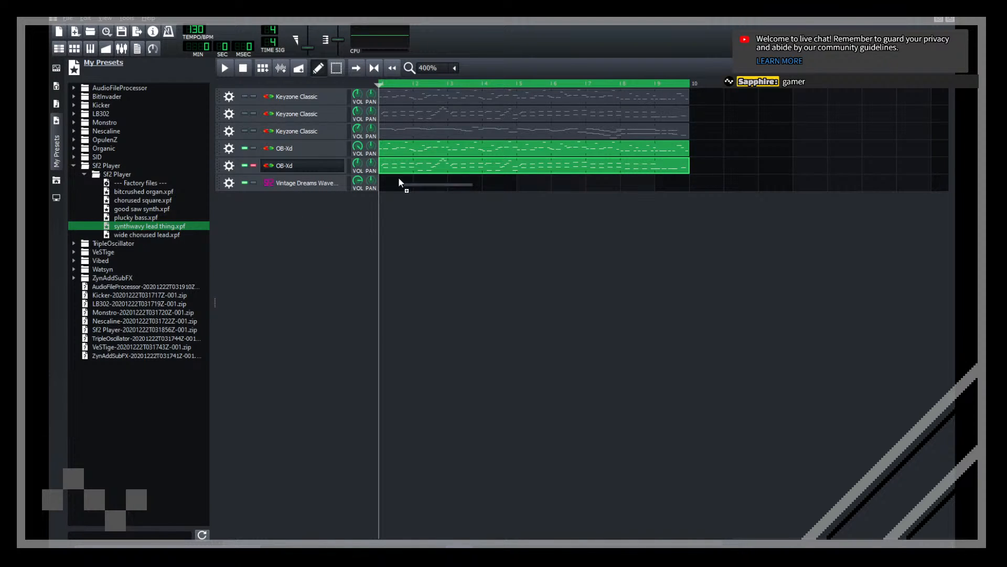
drag(399, 182, 399, 183)
Step: Open the soundfont lead's instrument, check its patch list, and search the Downloads folder and drives for its soundfont file
click(330, 184)
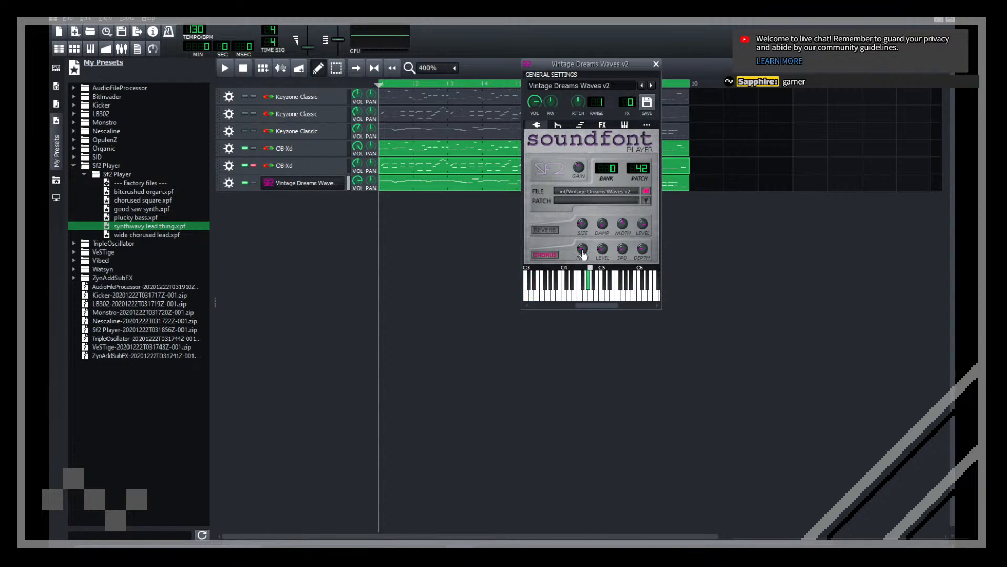
click(645, 201)
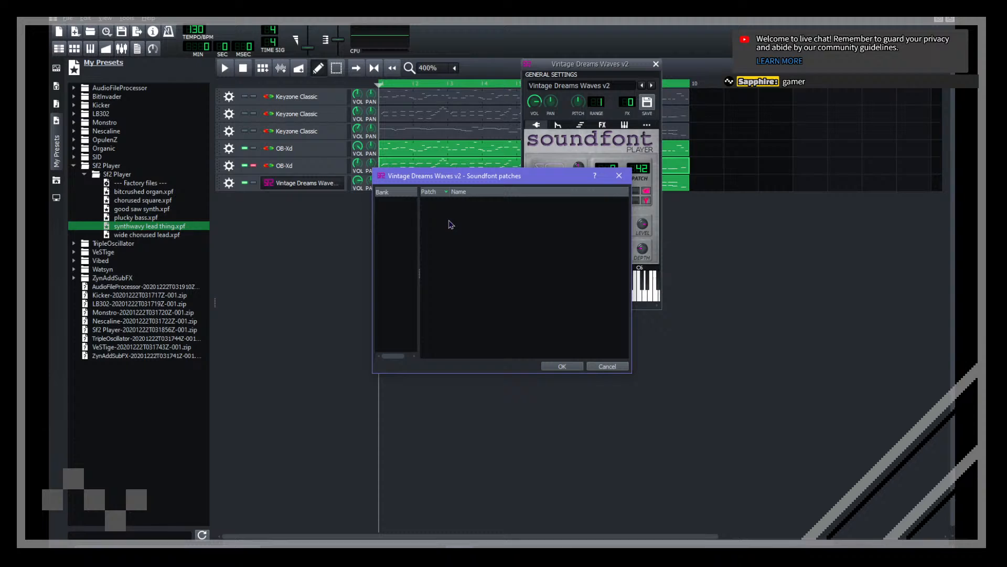
click(619, 176)
click(646, 191)
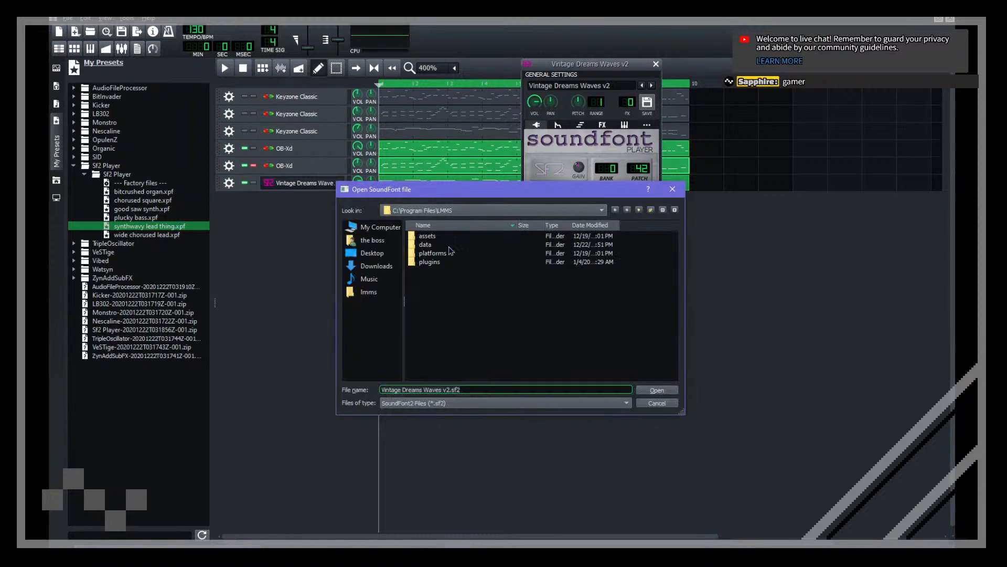
click(376, 266)
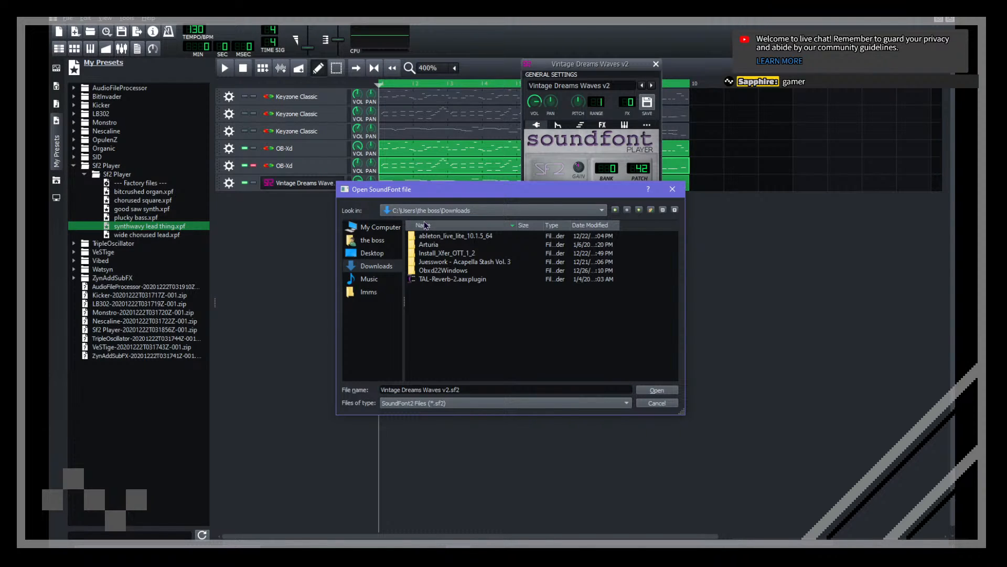
click(422, 214)
click(387, 277)
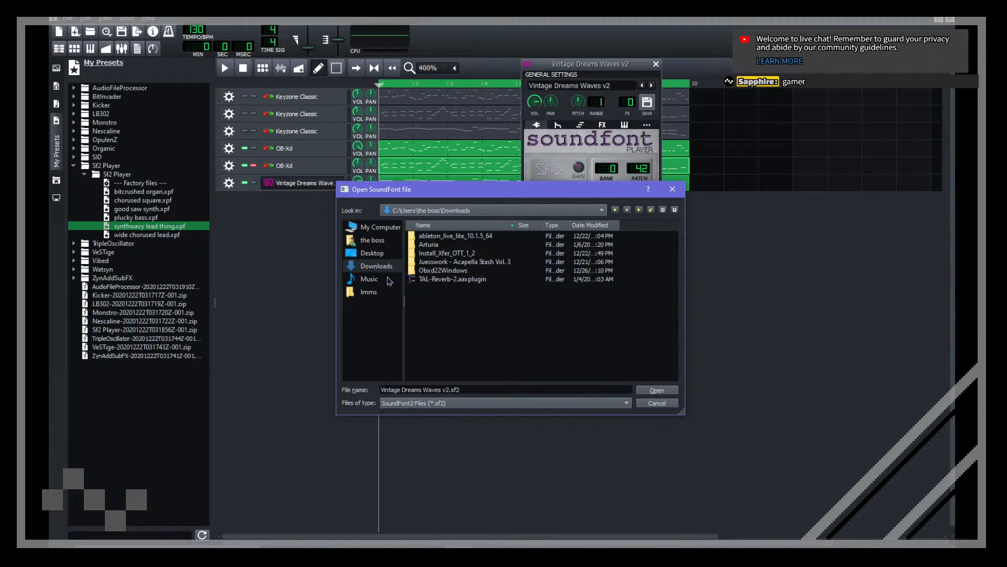
click(370, 240)
click(382, 231)
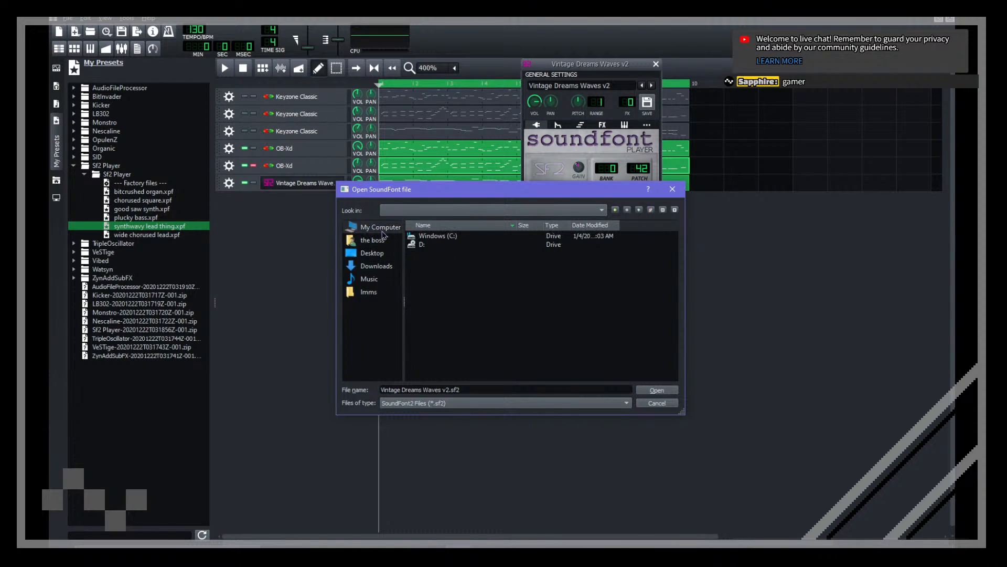
Step: Browse the data and plugins folders under C:\Program Files\LMMS for the soundfont file
double_click(441, 236)
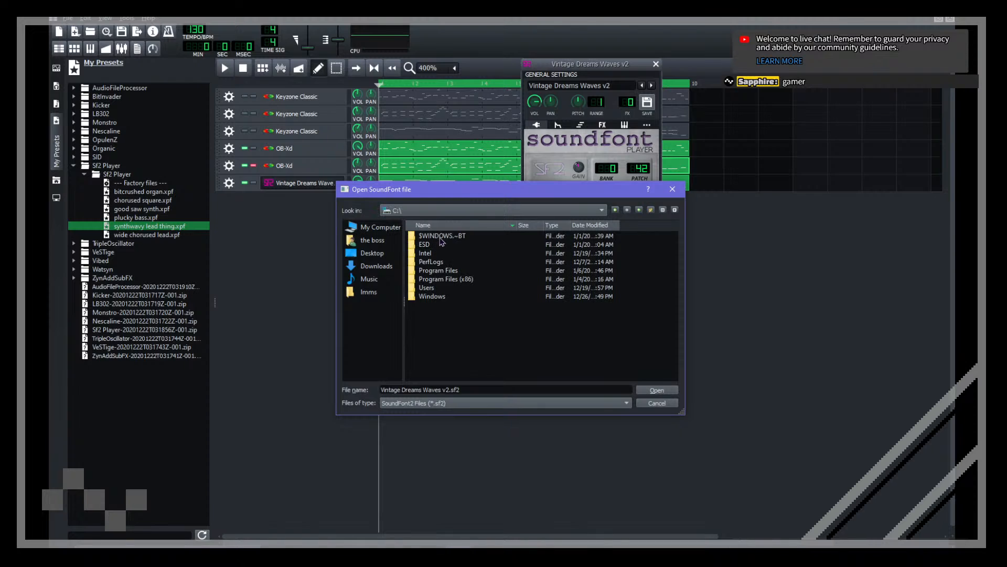
double_click(442, 270)
scroll(454, 314, down, 1)
double_click(428, 297)
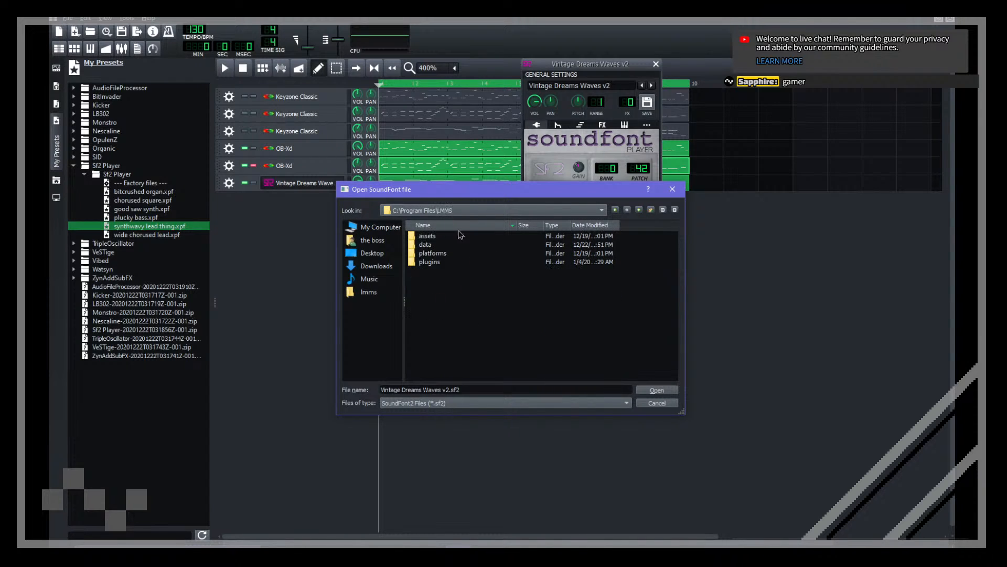
double_click(426, 245)
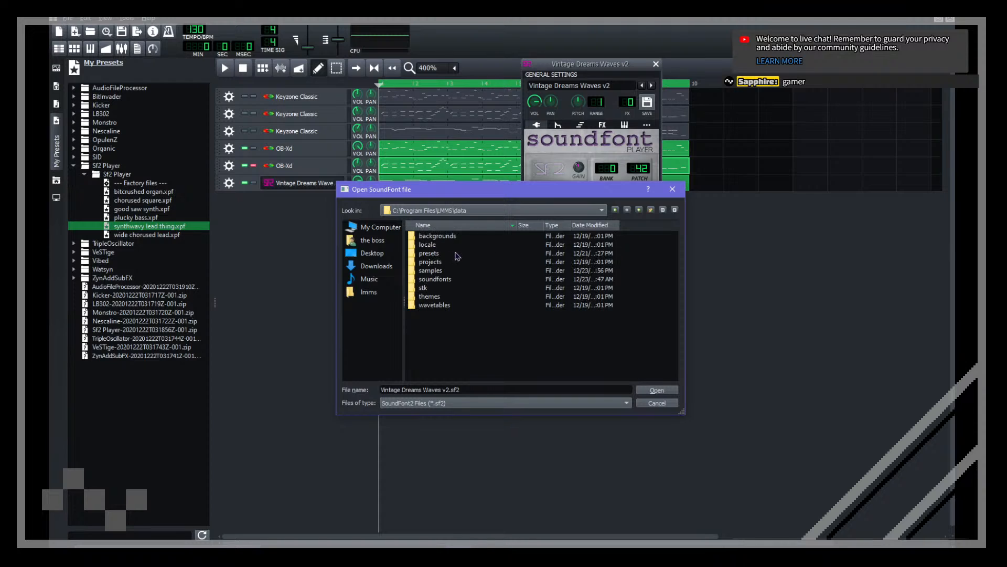
click(447, 215)
click(455, 229)
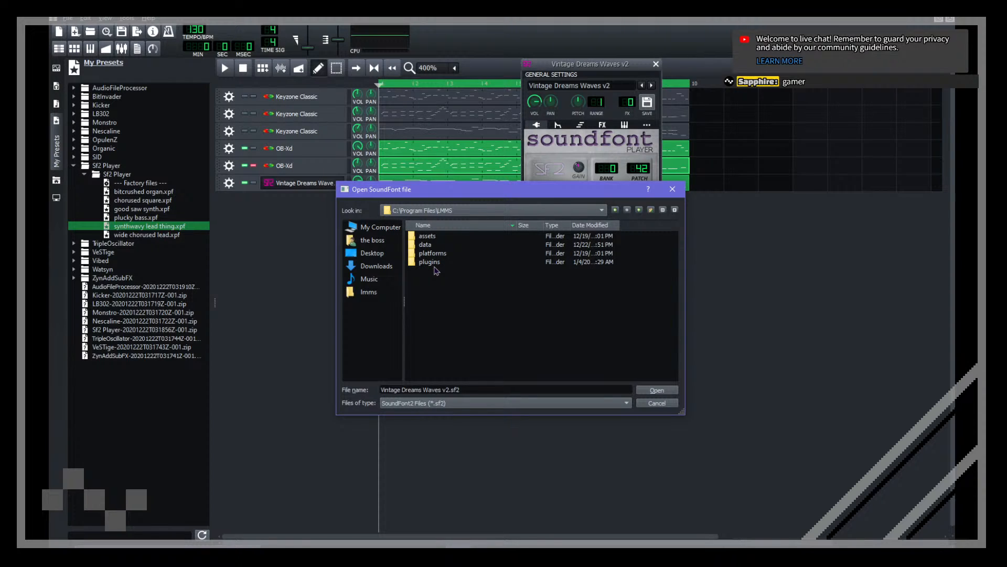
drag(502, 191, 445, 232)
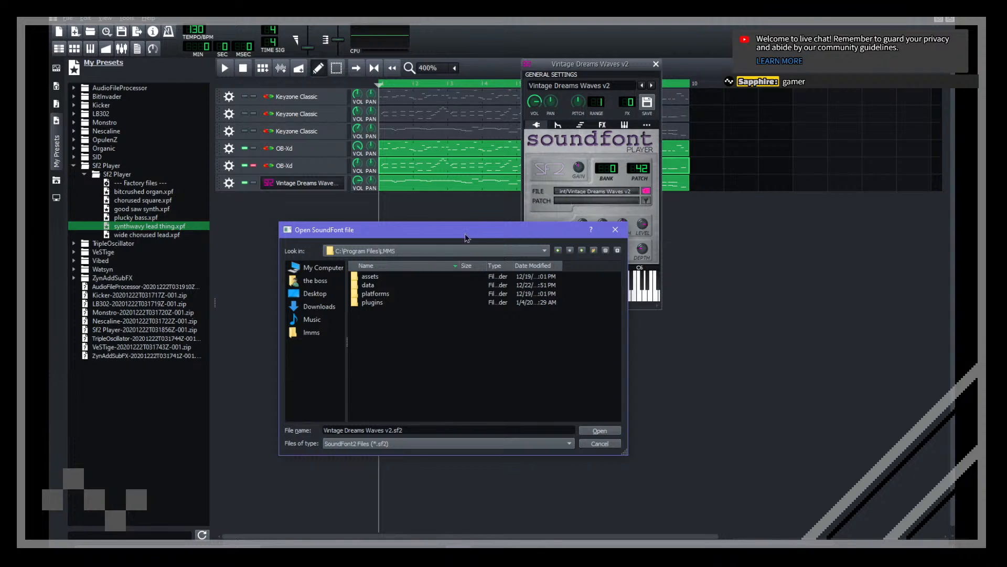
double_click(377, 303)
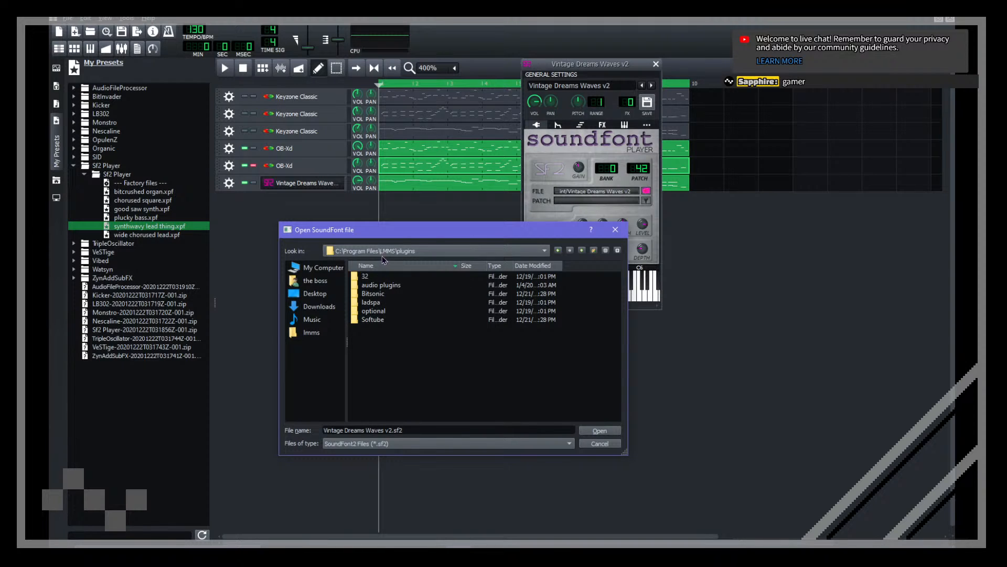
key(BackSpace)
Step: Load Vintage Dreams Waves v2.sf2 from the LMMS data\soundfonts folder into the soundfont lead
double_click(386, 285)
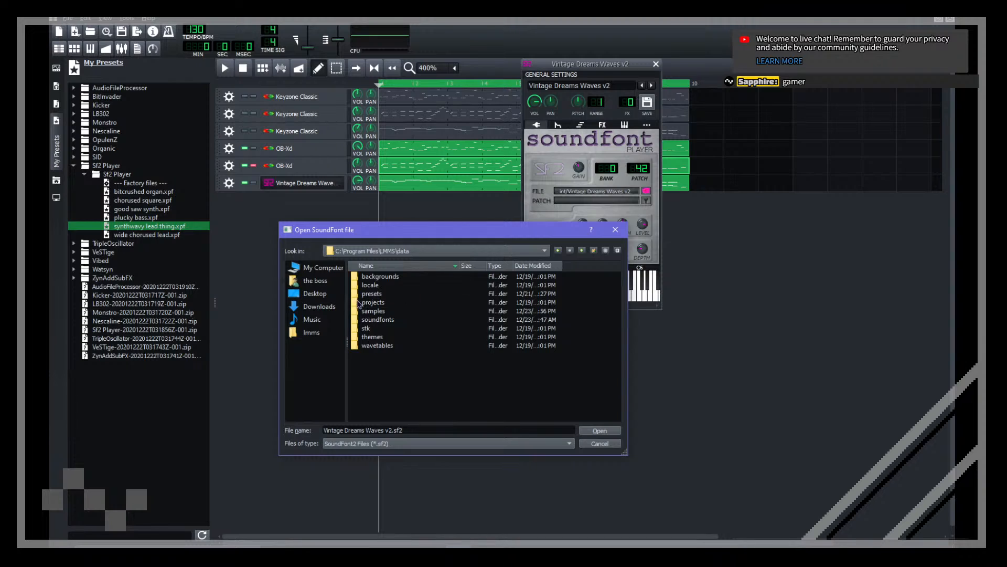
double_click(378, 319)
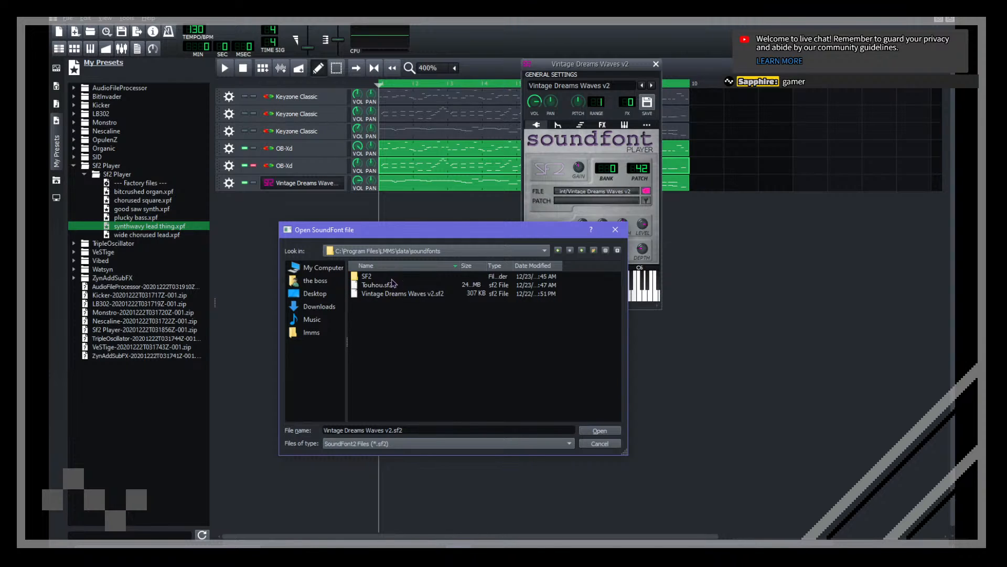
double_click(390, 277)
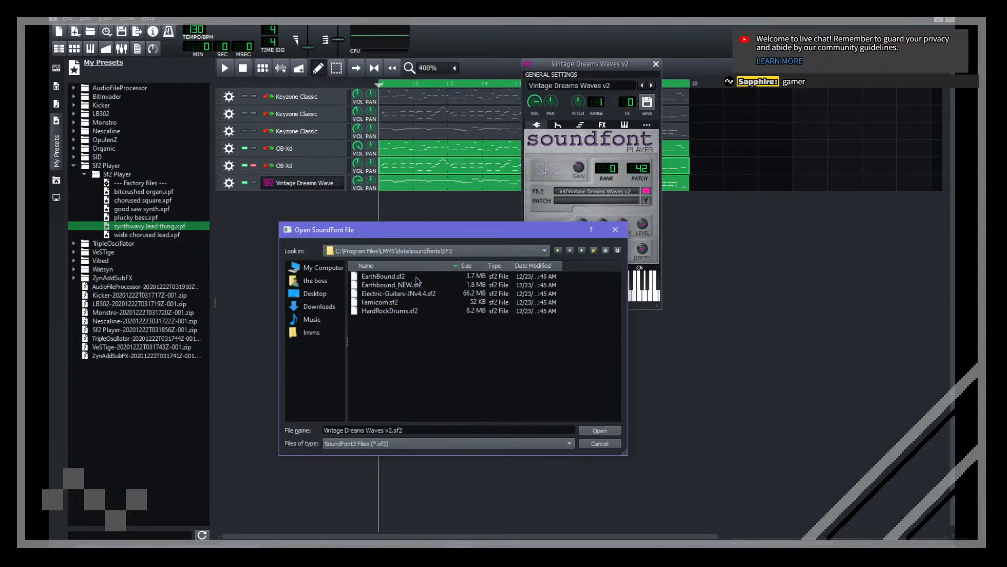
click(436, 251)
click(417, 263)
double_click(412, 293)
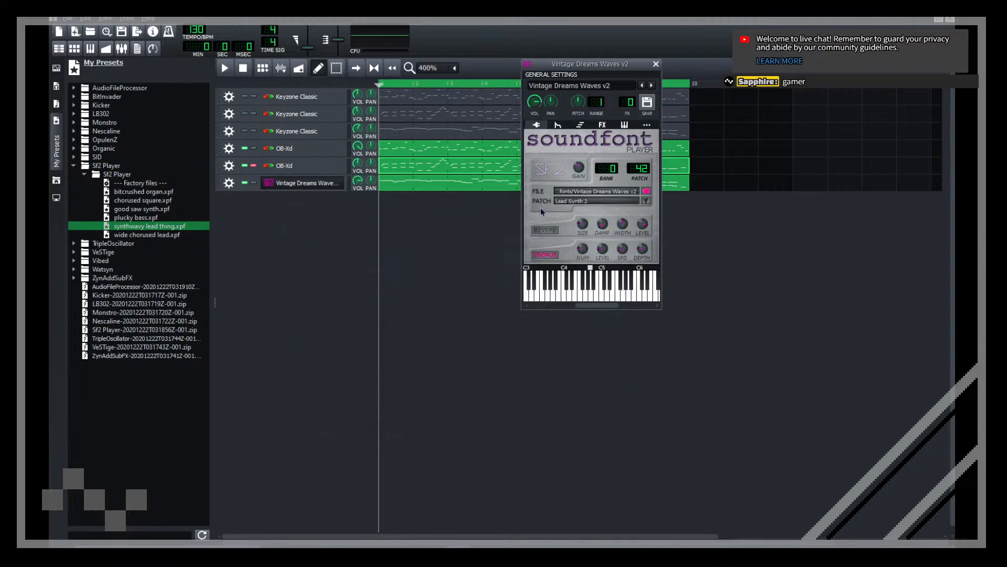
Step: Reopen the soundfont lead's instrument and look through the patches of Vintage Dreams Waves v2
click(325, 182)
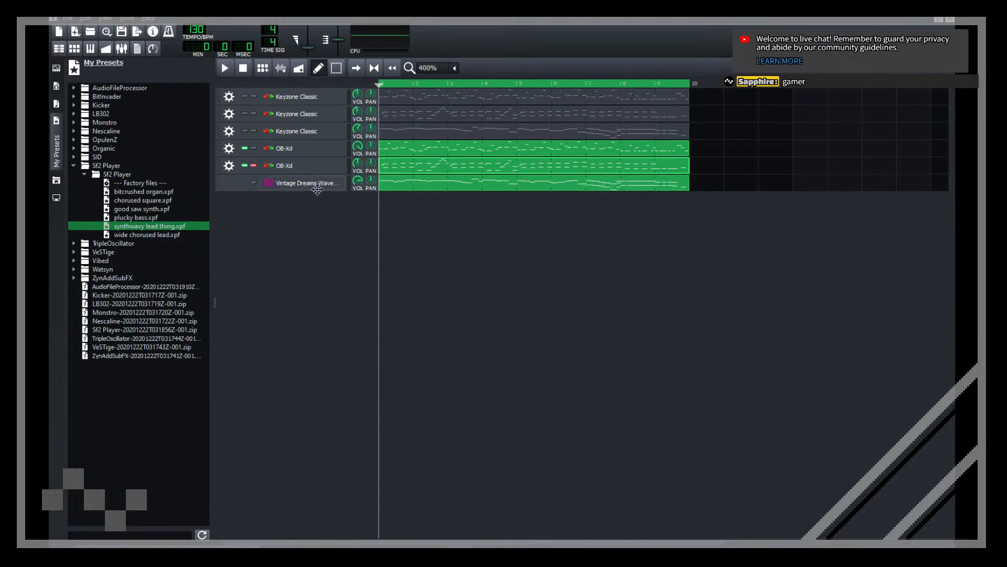
click(318, 185)
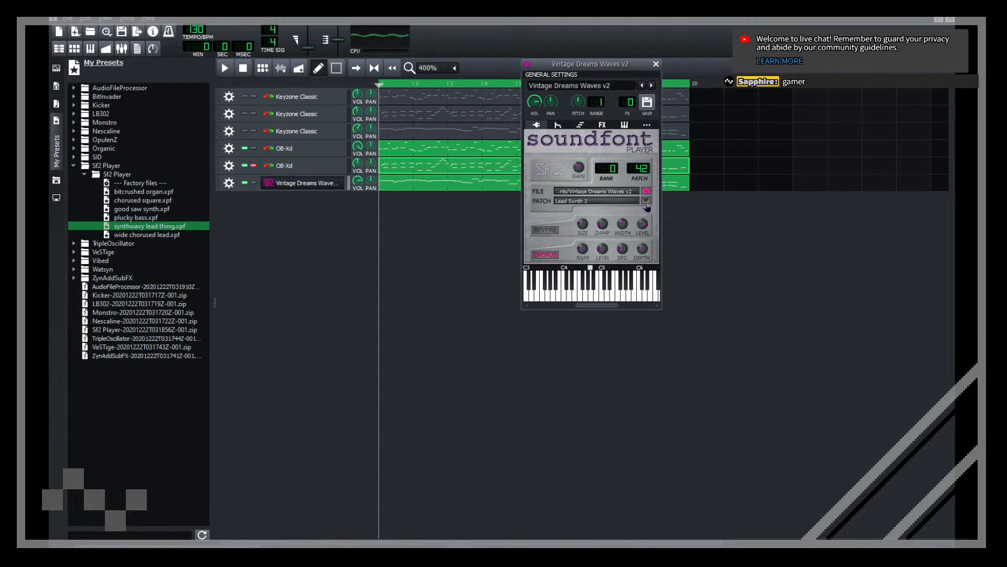
click(646, 201)
scroll(496, 258, down, 5)
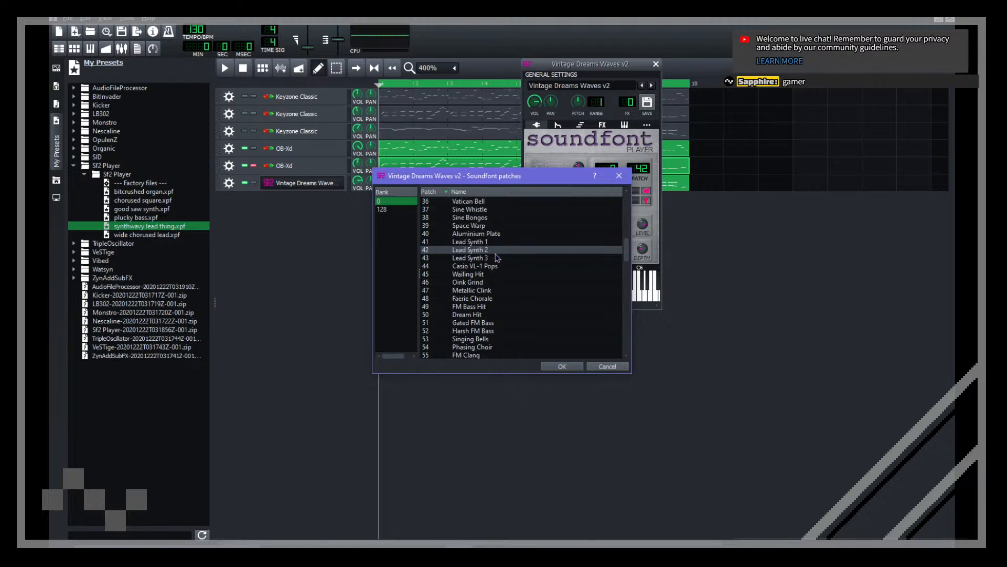
scroll(497, 258, up, 4)
double_click(497, 348)
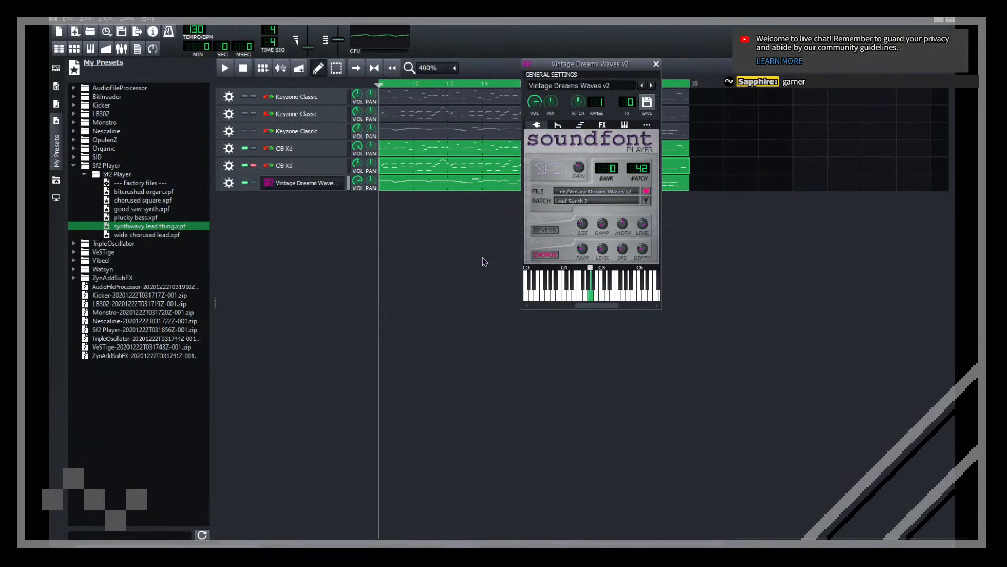
Step: Inspect the soundfont lead's effect chain and its C* Plate2x2 controls, and play the song
click(605, 126)
click(618, 154)
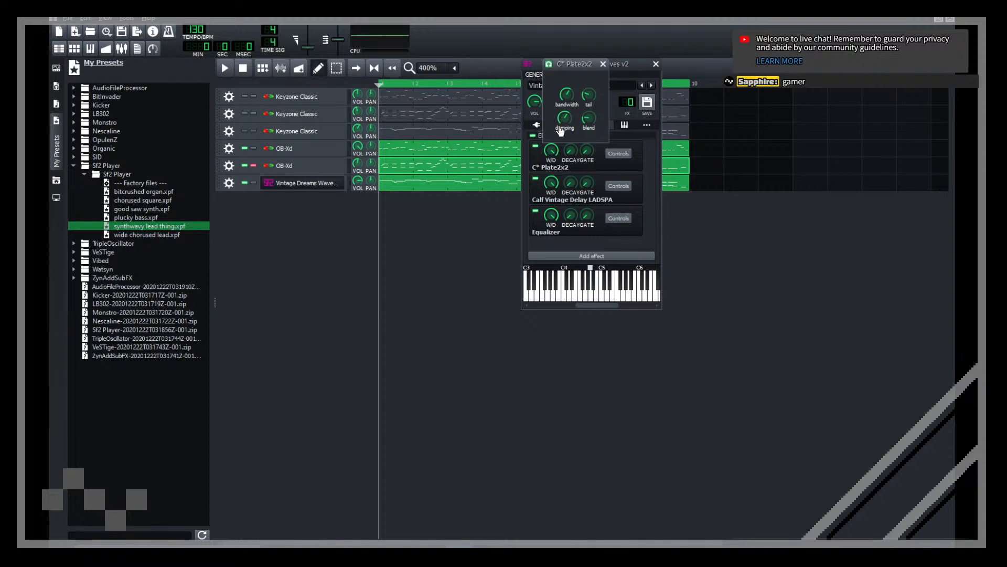
click(425, 231)
key(space)
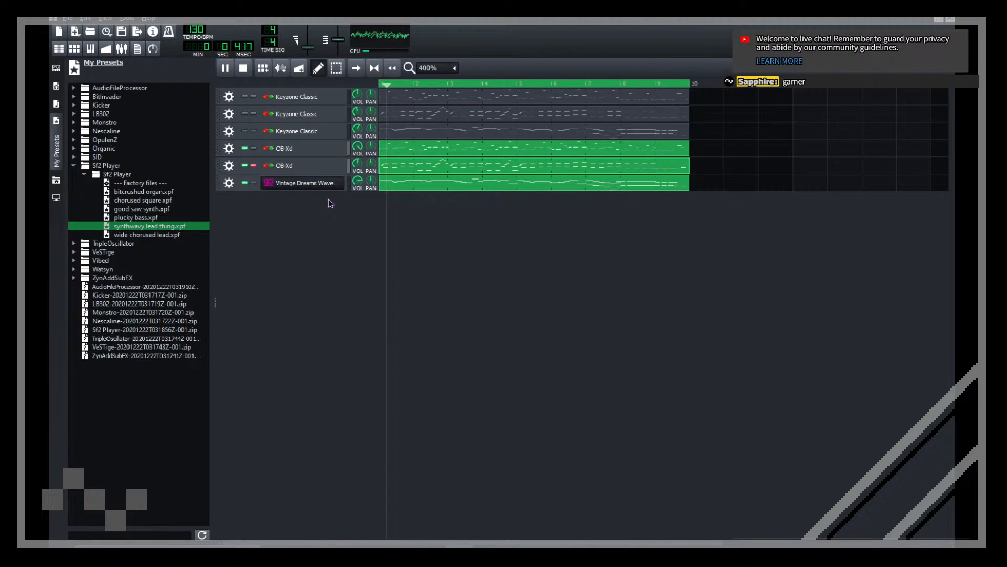
Step: Transpose the soundfont lead's pattern down one octave and stop playback
double_click(414, 183)
key(ctrl+Down)
click(950, 19)
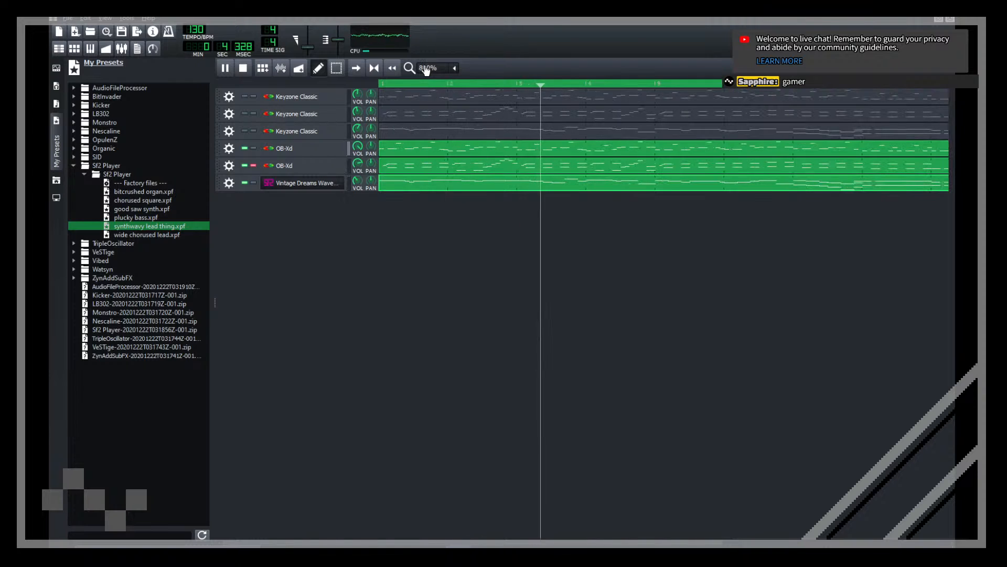
key(space)
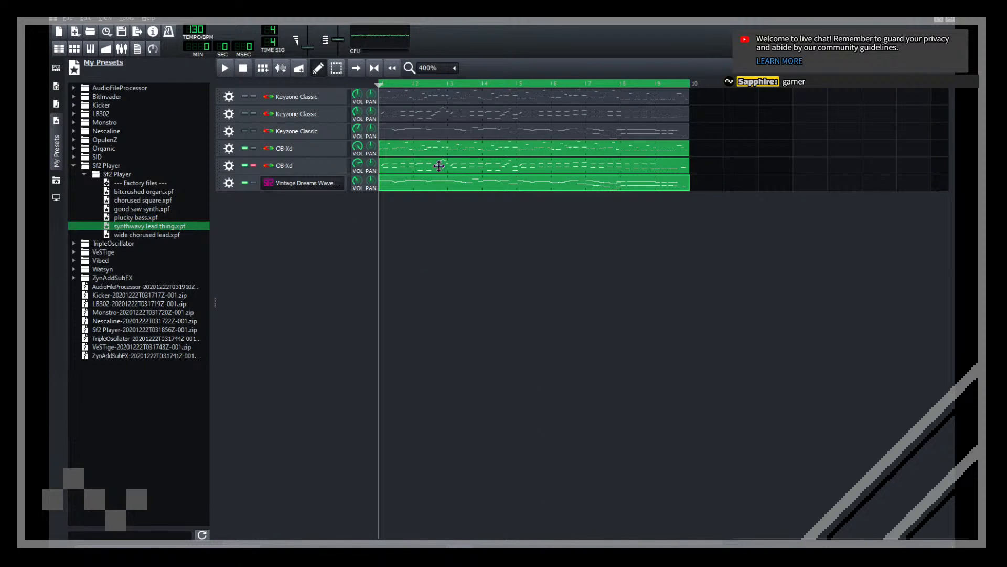
Step: In the second OB-Xd pattern, shift bar 2's fast run a sixteenth earlier without its opening A5 and end it on D6
double_click(439, 166)
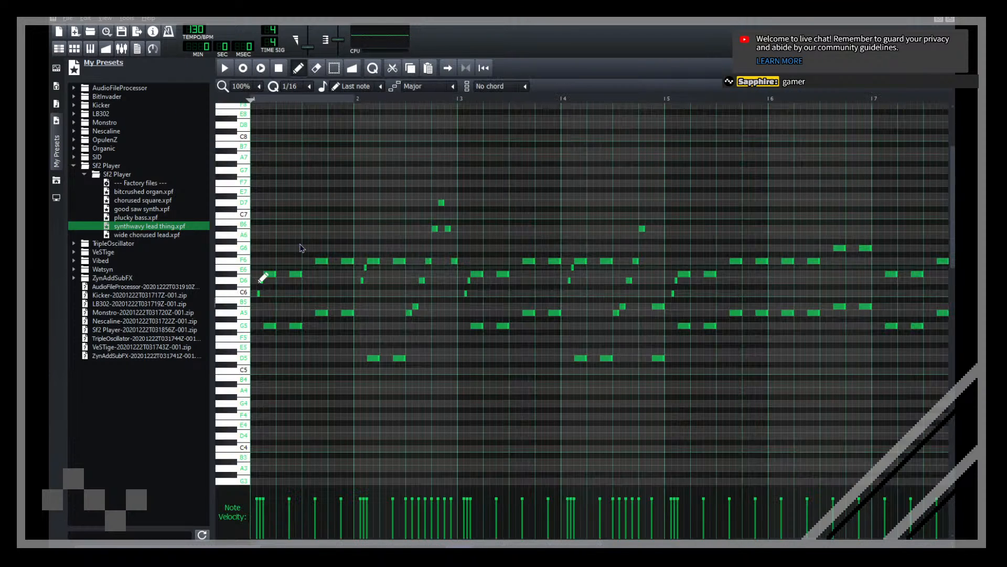
click(54, 153)
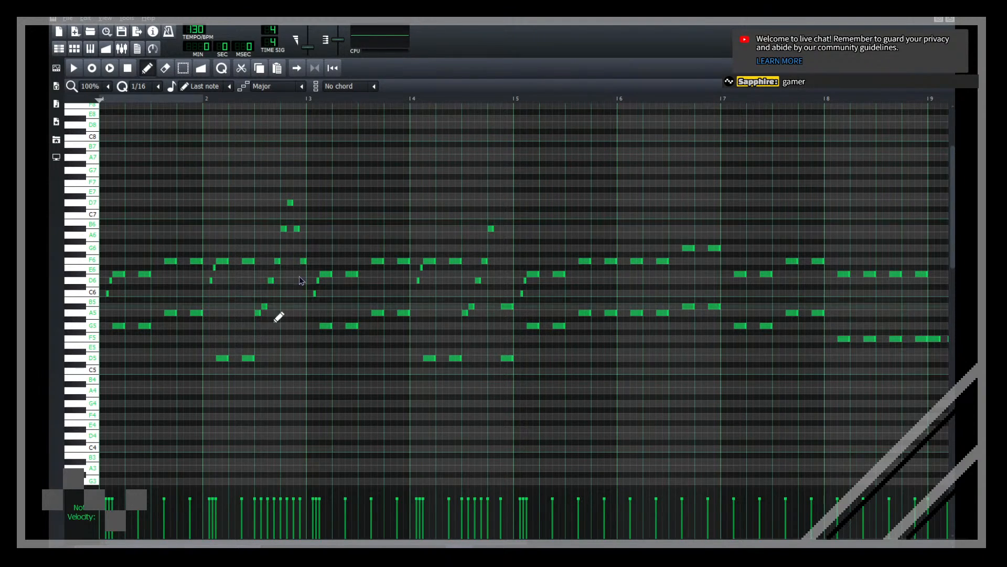
key(space)
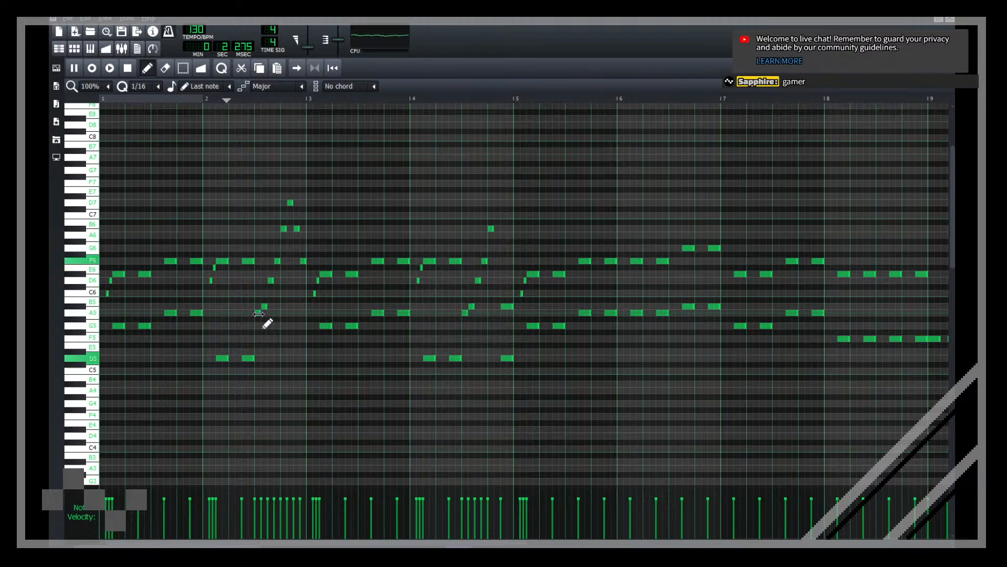
drag(301, 319, 265, 160)
key(space)
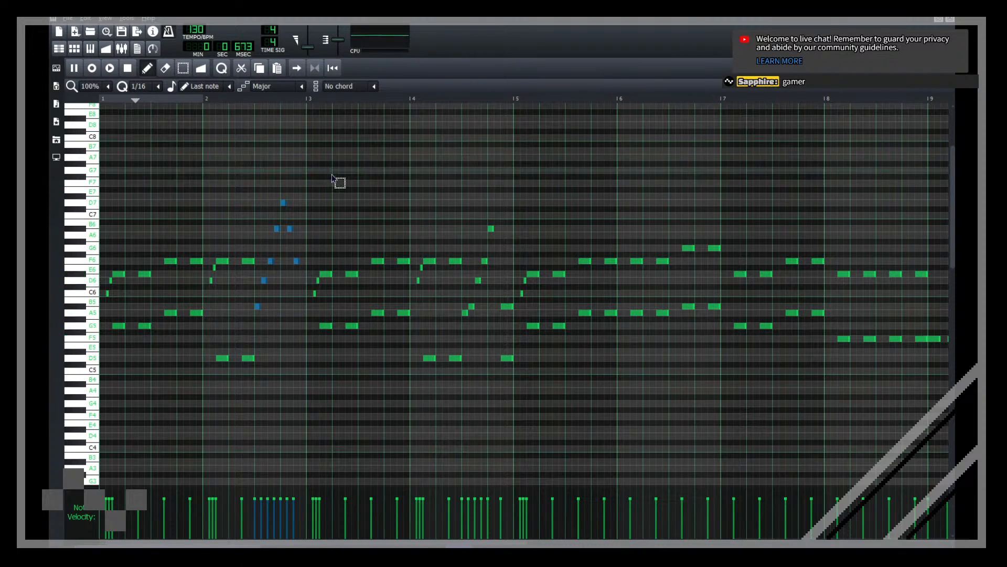
click(308, 291)
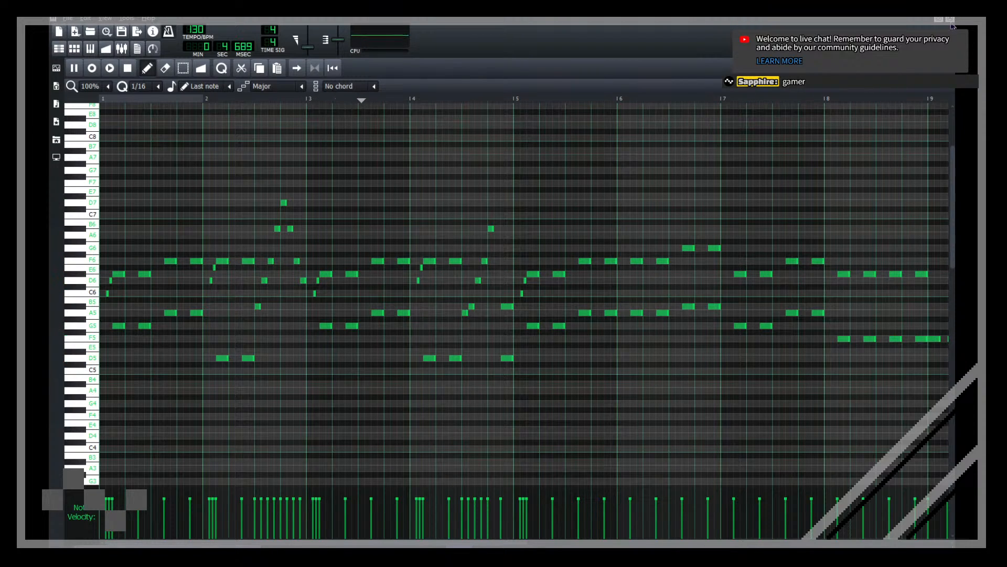
Step: Play the song with the soundfont lead track muted and save the project
key(F5)
key(space)
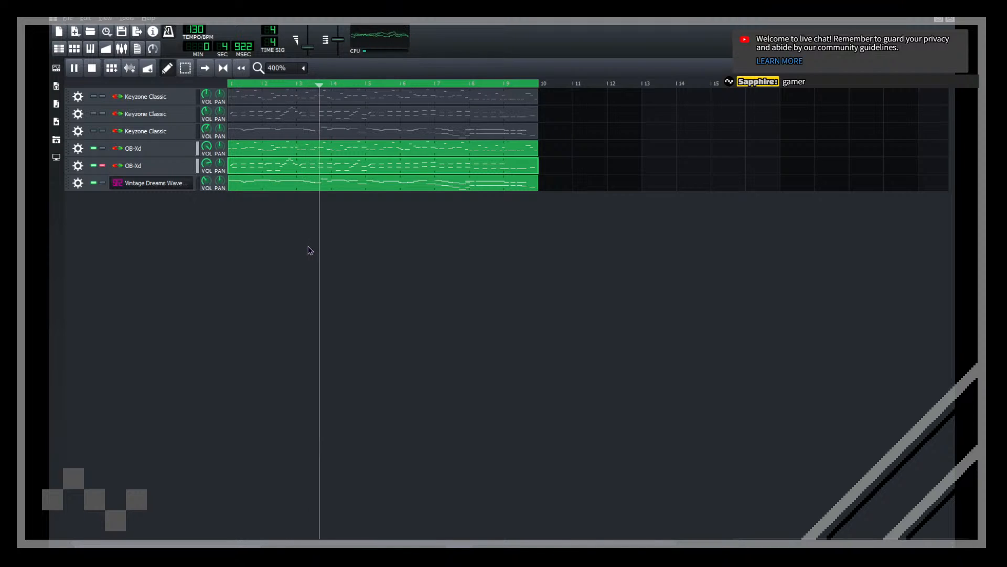
click(94, 182)
key(space)
key(space)
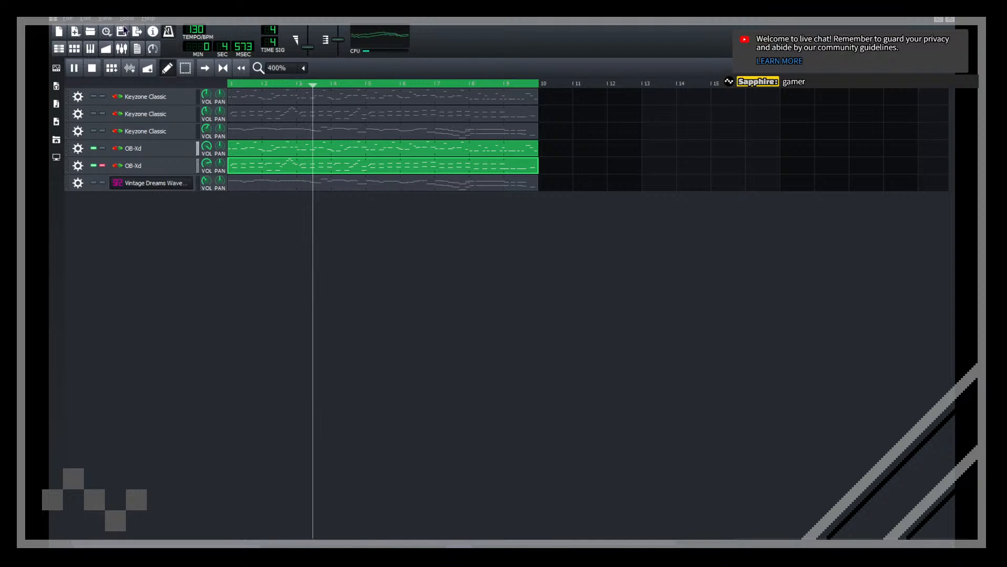
key(ctrl+s)
key(space)
Step: Play the second OB-Xd pattern by itself in the Piano Roll to check its edited run
double_click(276, 167)
key(space)
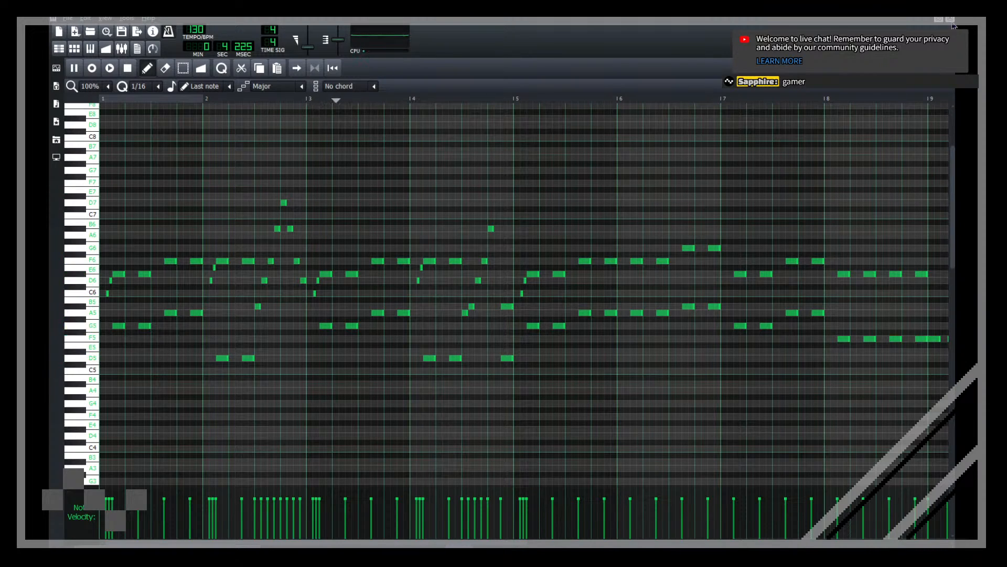
key(F7)
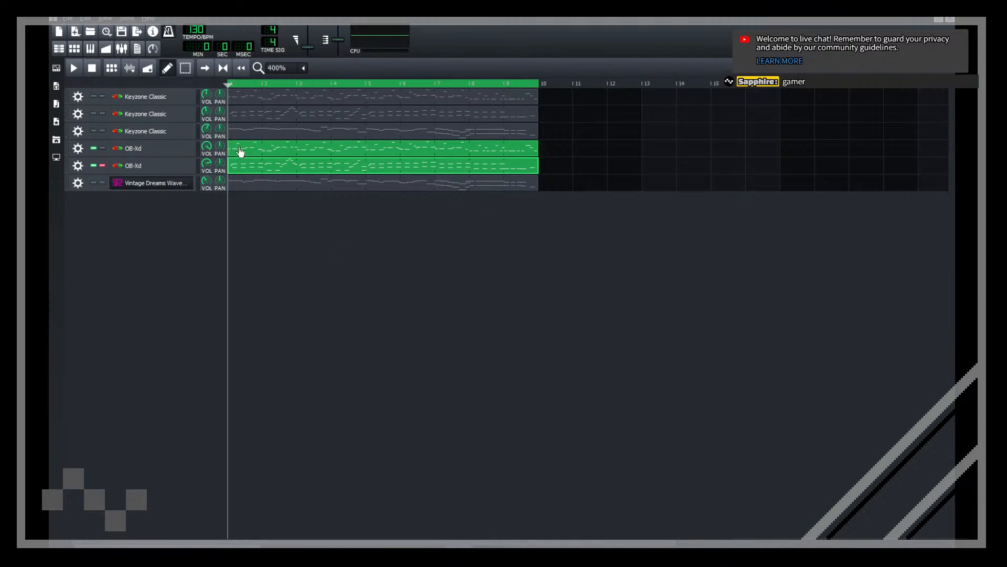
Step: Mute the first OB-Xd track, unmute the soundfont lead, and play the song
click(96, 149)
click(95, 183)
key(space)
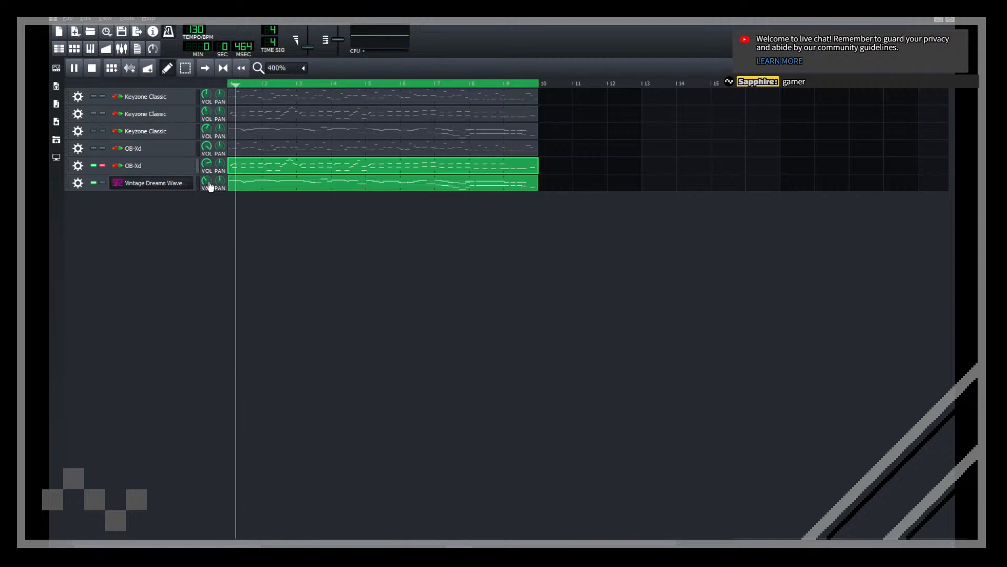
mouse_move(205, 193)
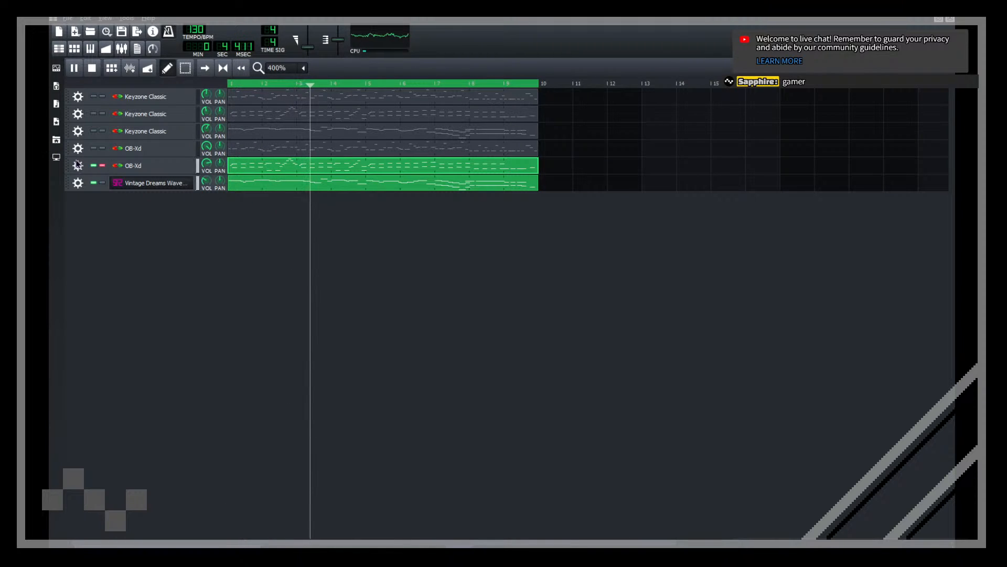
Step: Unmute the first OB-Xd track and play the song with both OB-Xd tracks and the soundfont lead
key(space)
click(94, 148)
key(space)
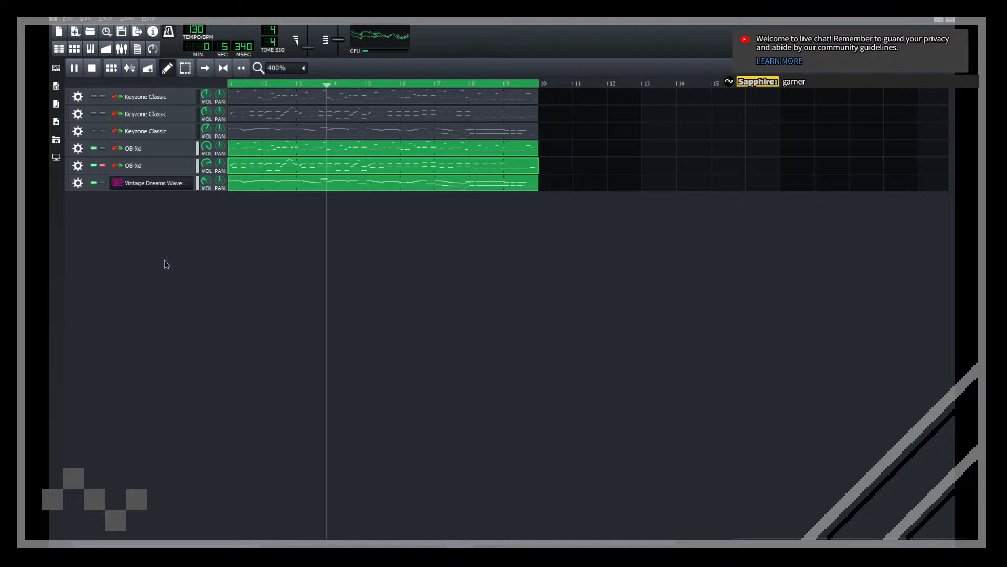
key(space)
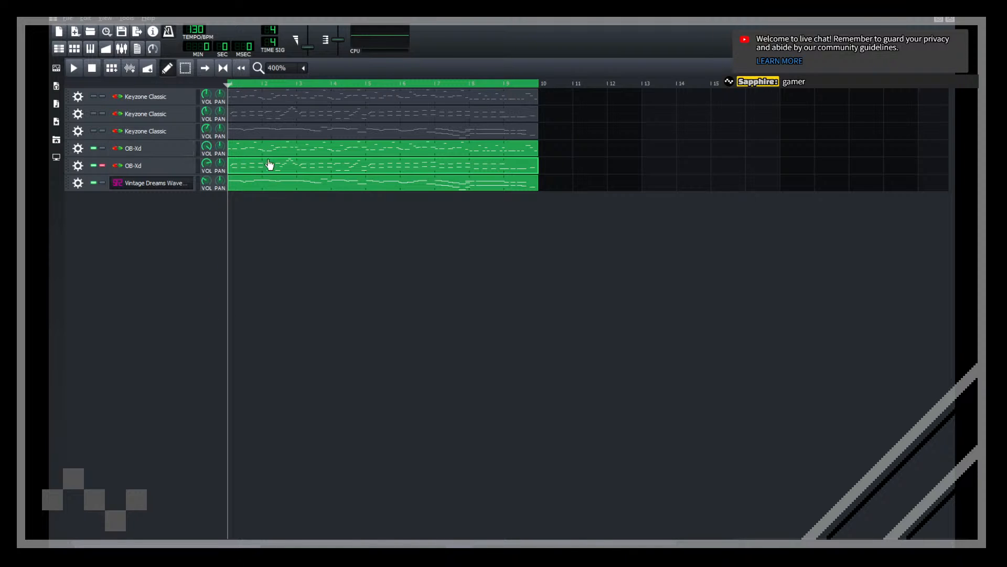
Step: Replace the second OB-Xd track's pattern and open the replacement in the Piano Roll
middle_click(343, 171)
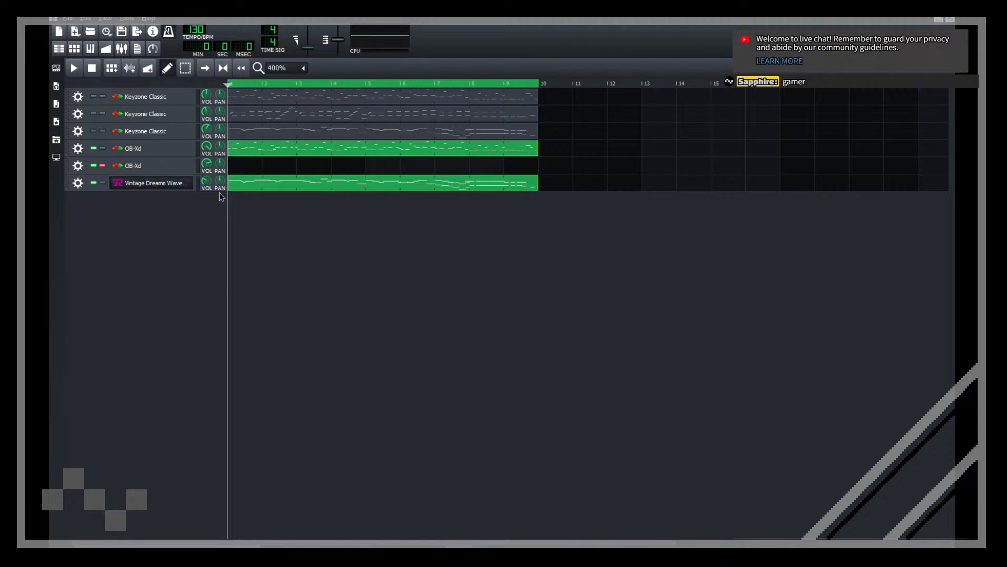
double_click(249, 168)
click(950, 19)
middle_click(255, 171)
double_click(235, 167)
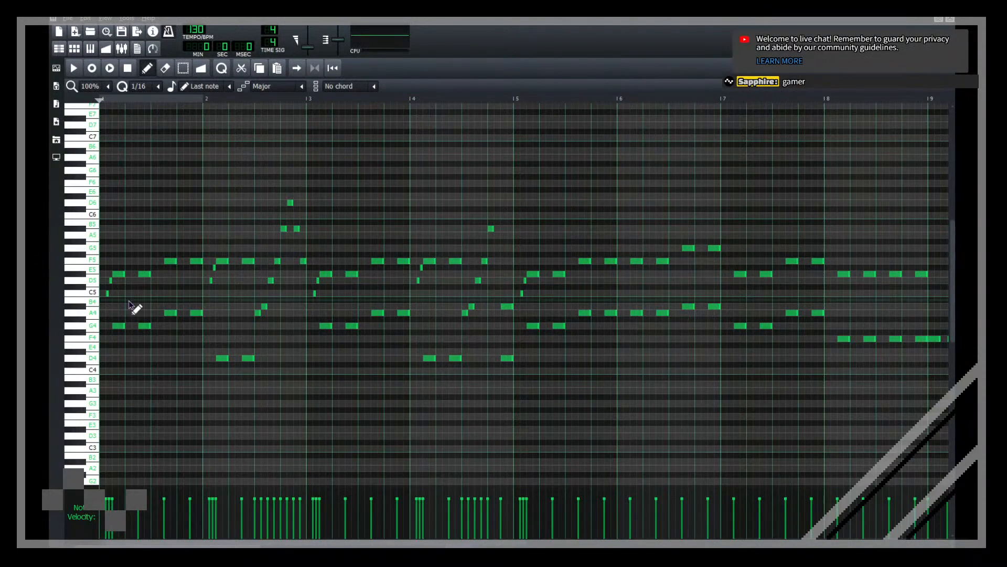
Step: Reduce bar 1 to two chords, moving the first to the bar's start and the A4–F5 chord to beat 3, deleting the extra notes
drag(126, 342, 110, 241)
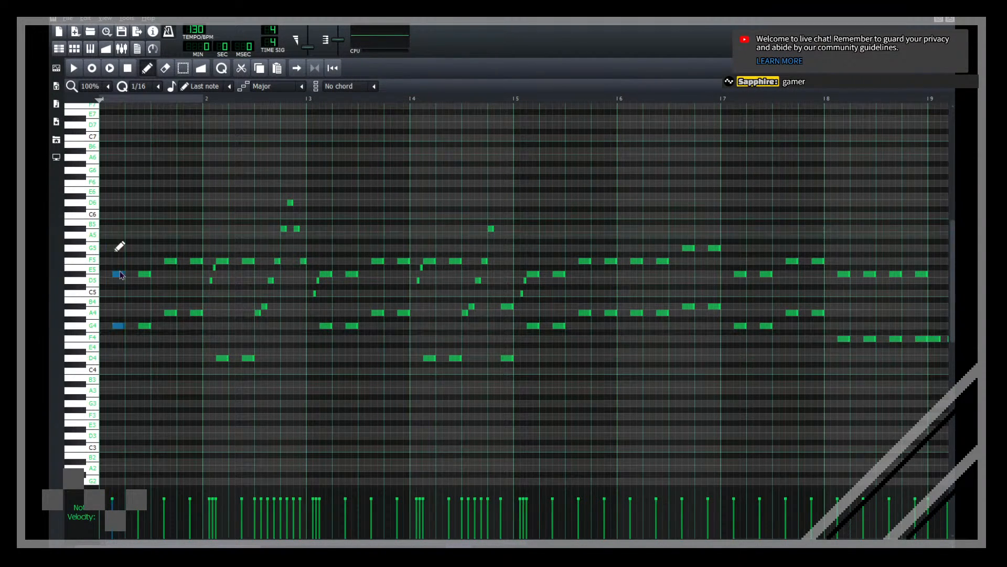
drag(119, 277, 102, 274)
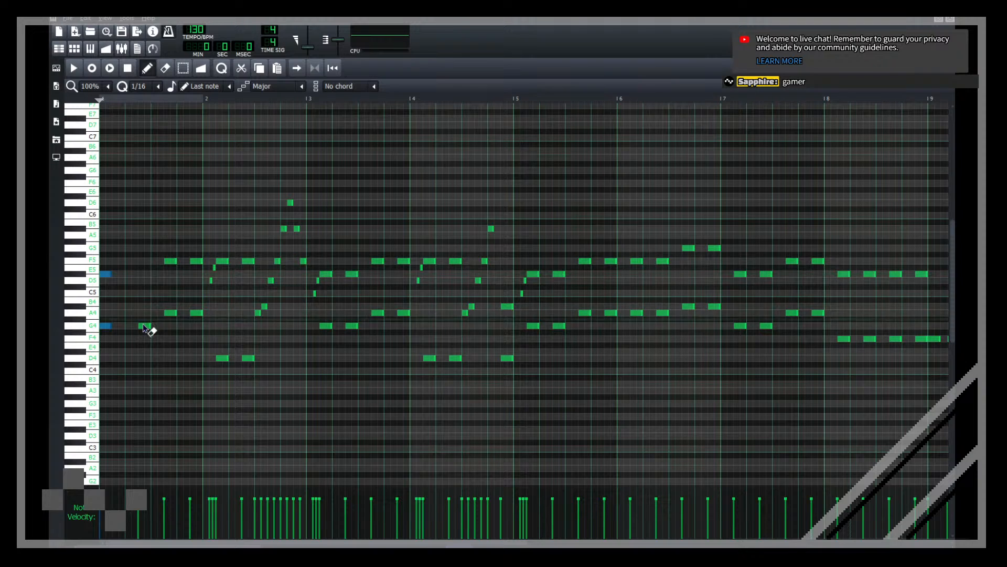
drag(190, 332, 151, 261)
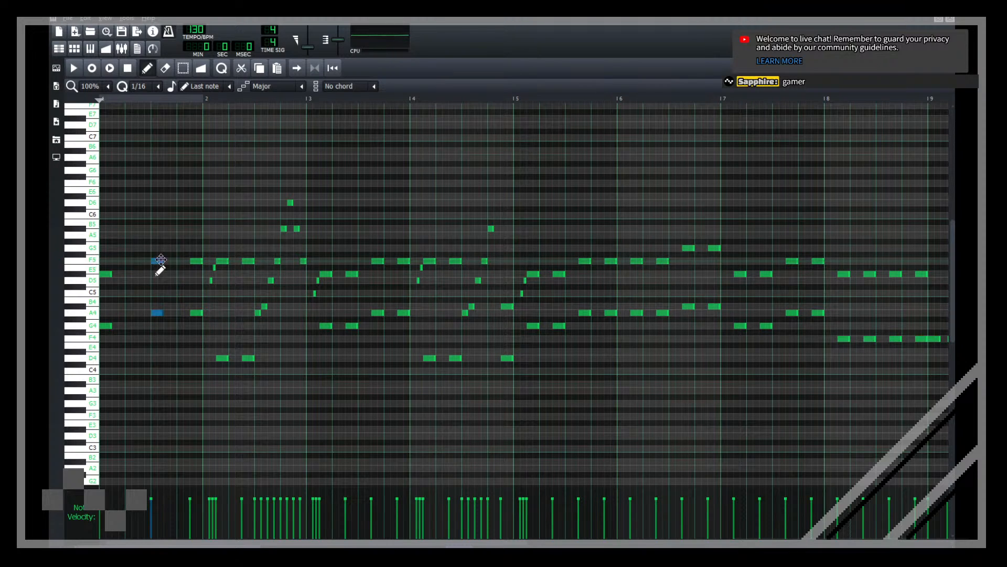
right_click(197, 261)
right_click(198, 313)
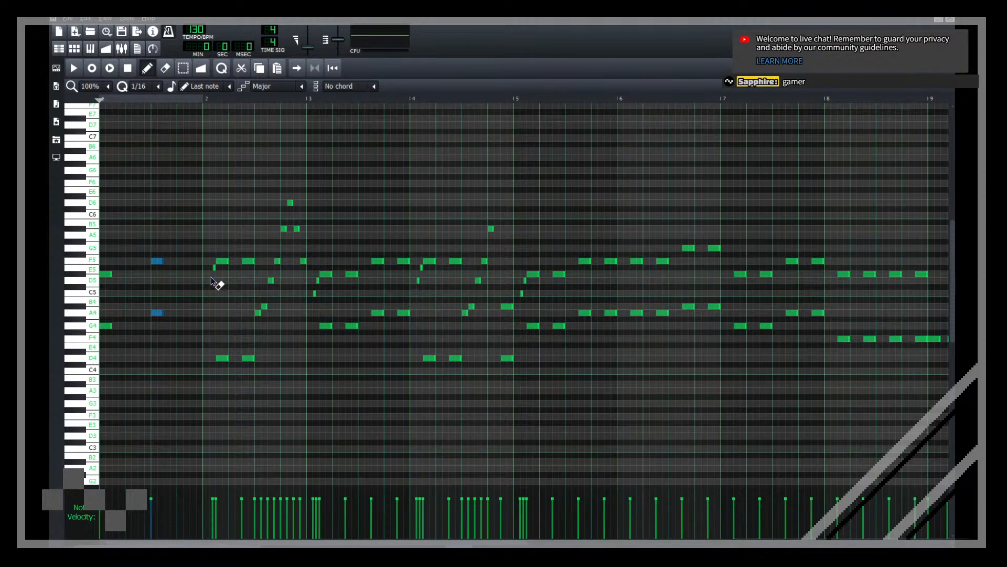
Step: Delete bar 2's grace notes and repeated chord, and move the remaining D4–F5 chord to the start of the bar
right_click(214, 268)
drag(241, 365, 247, 239)
key(Delete)
drag(211, 366, 217, 226)
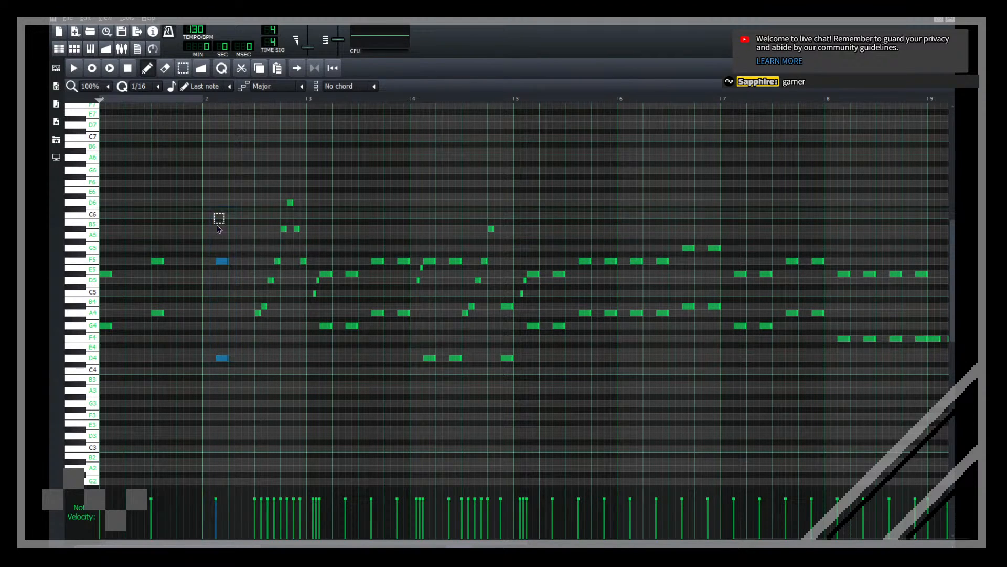
drag(224, 261, 217, 261)
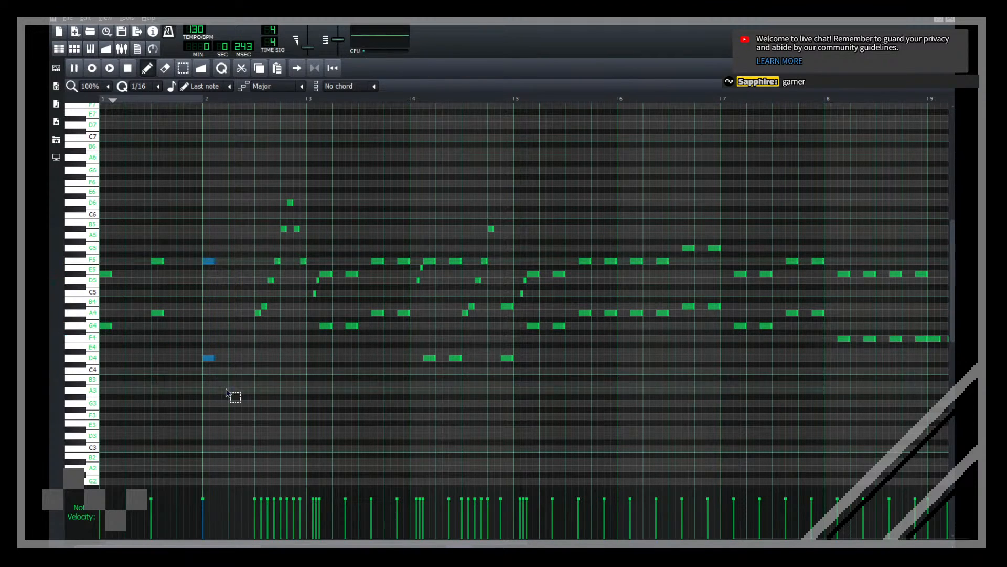
Step: Lengthen the three chords in bars 1 and 2 to half notes and try them an octave higher during playback
drag(227, 393, 105, 222)
drag(110, 327, 154, 332)
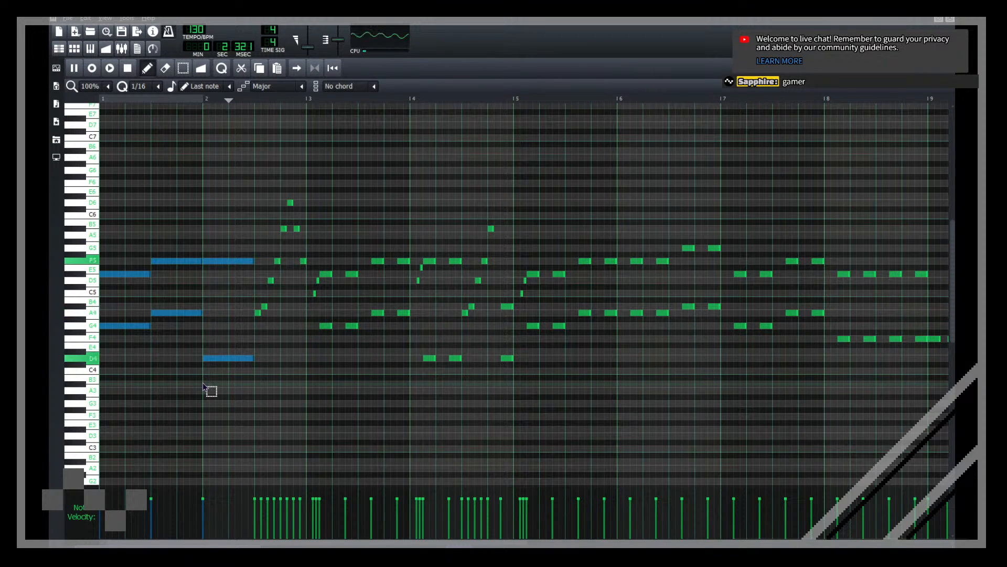
key(shift+Up)
key(shift+Down)
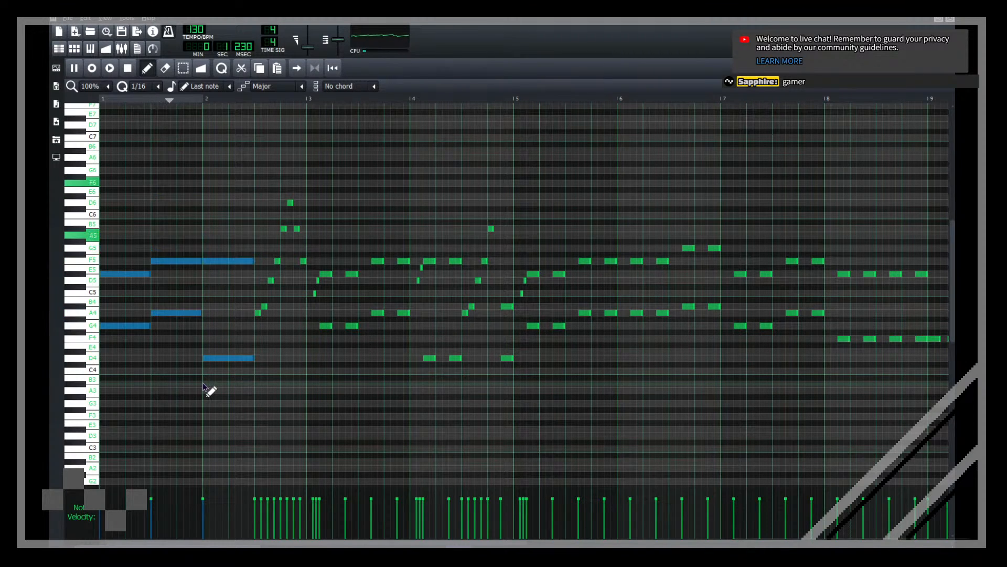
key(Escape)
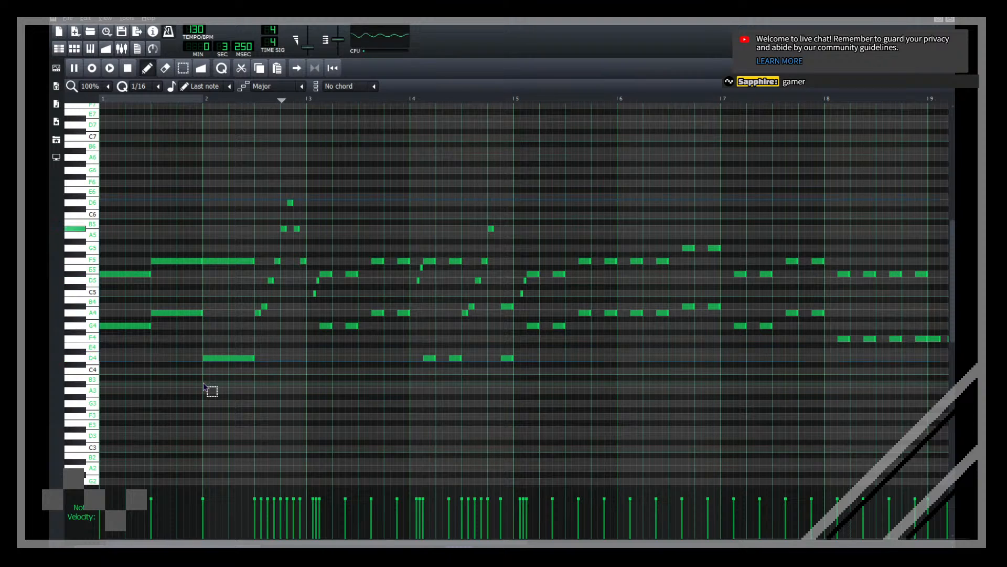
Step: Transpose all notes of the pattern up one octave
key(ctrl+a)
key(shift+Up)
ctrl+click(250, 386)
scroll(250, 385, up, 3)
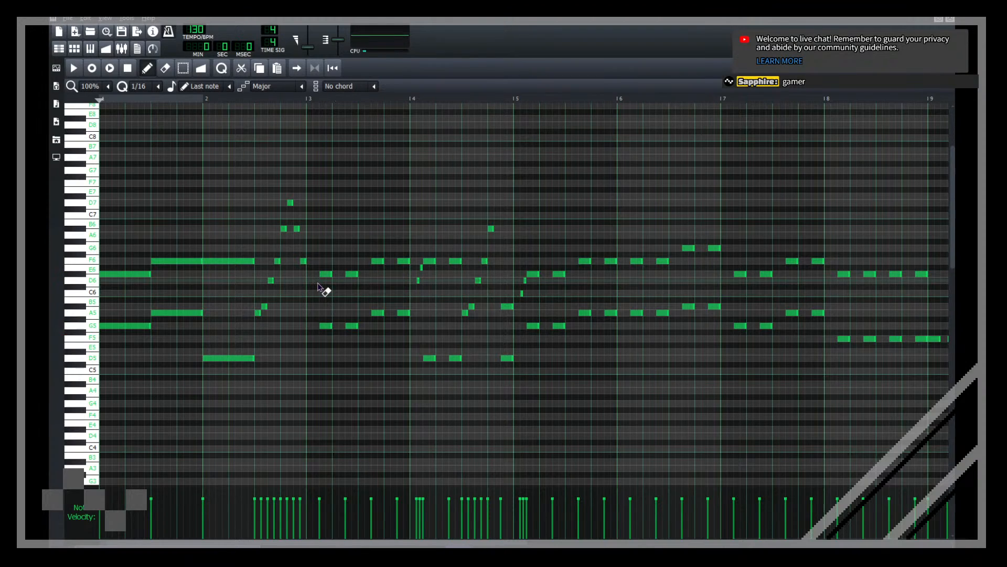
Step: Delete bar 3's grace note and first repeated chord, and move the remaining opening chord to the start of the bar
right_click(315, 292)
key(space)
right_click(350, 274)
mouse_move(329, 346)
mouse_down()
mouse_move(318, 275)
mouse_move(305, 275)
mouse_up()
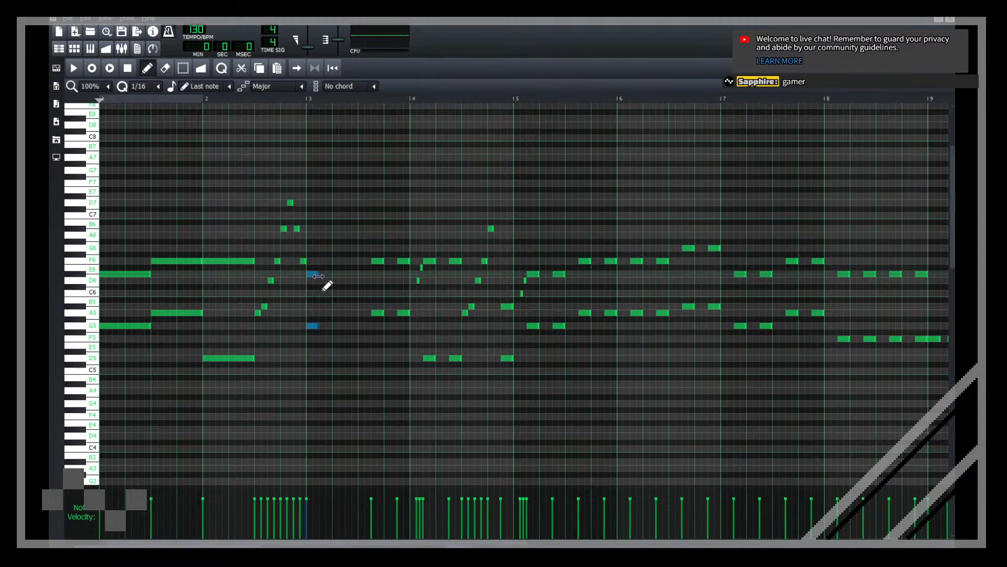
Step: Raise the fast run at the end of bar 2 by an octave and play the pattern
drag(308, 324, 256, 166)
key(ctrl+Up)
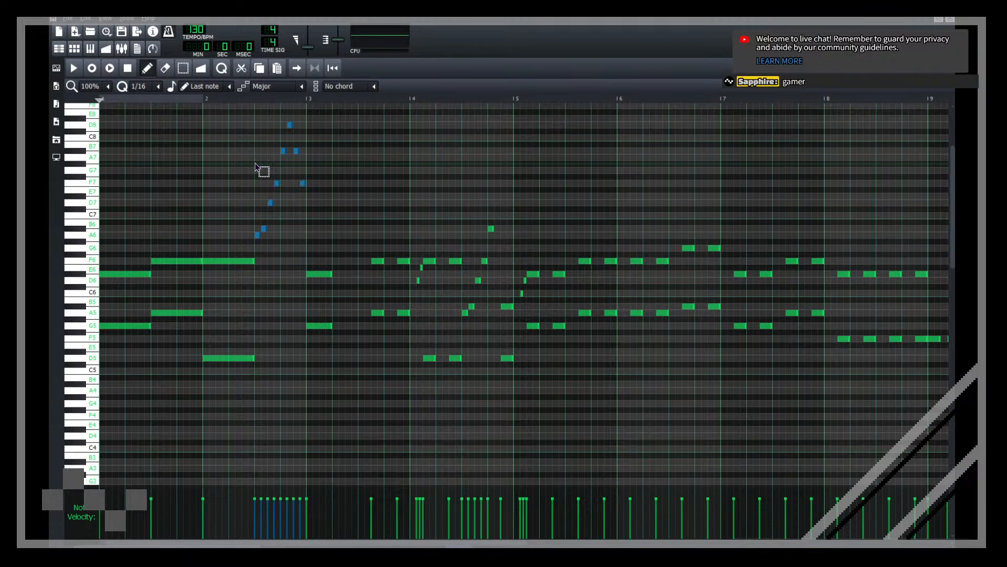
key(space)
ctrl+click(302, 286)
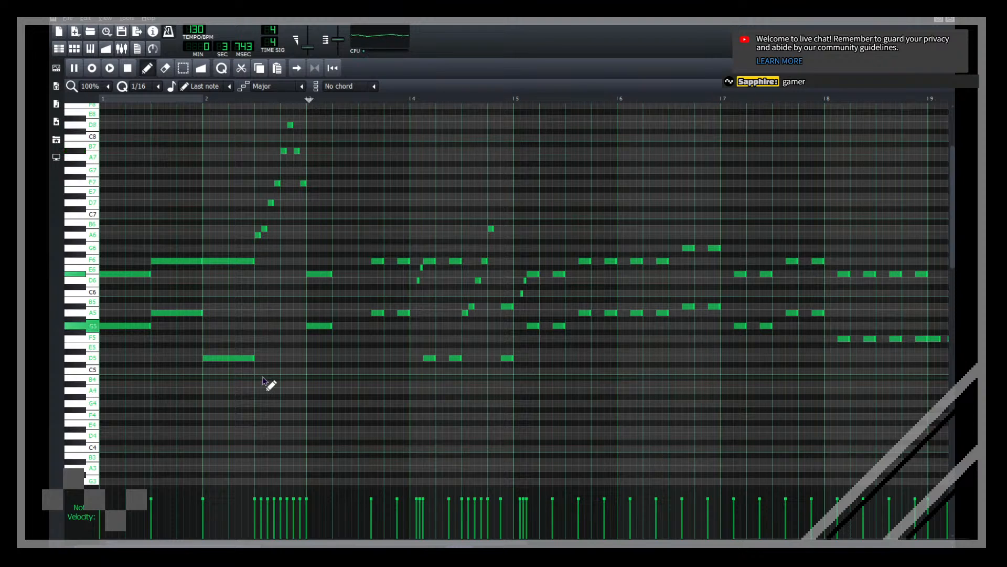
Step: Add a half-note D5–F6 chord in the second half of bar 2, beneath the fast run
drag(263, 376, 303, 260)
key(space)
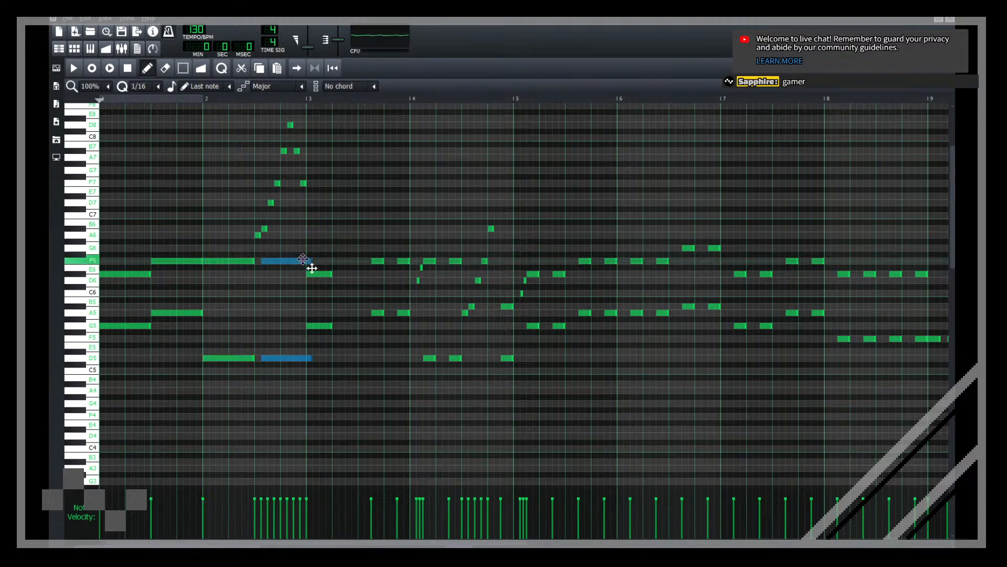
key(Escape)
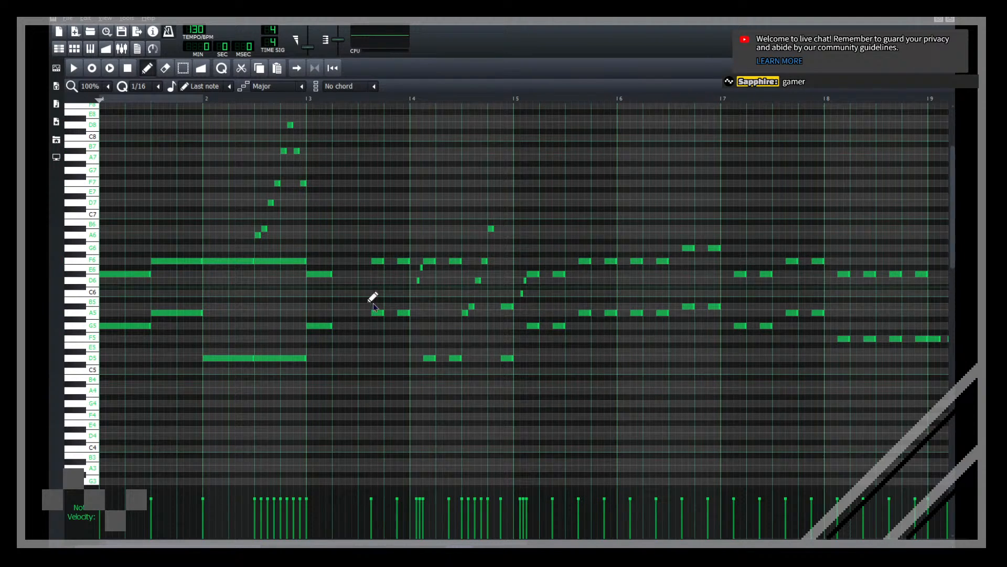
Step: Delete bar 3's repeated A5–F6 chord, move the remaining one to beat 3, and lengthen both of the bar's chords to half notes
right_click(403, 313)
mouse_move(401, 321)
mouse_down()
mouse_move(369, 254)
mouse_move(357, 260)
mouse_move(395, 262)
mouse_up()
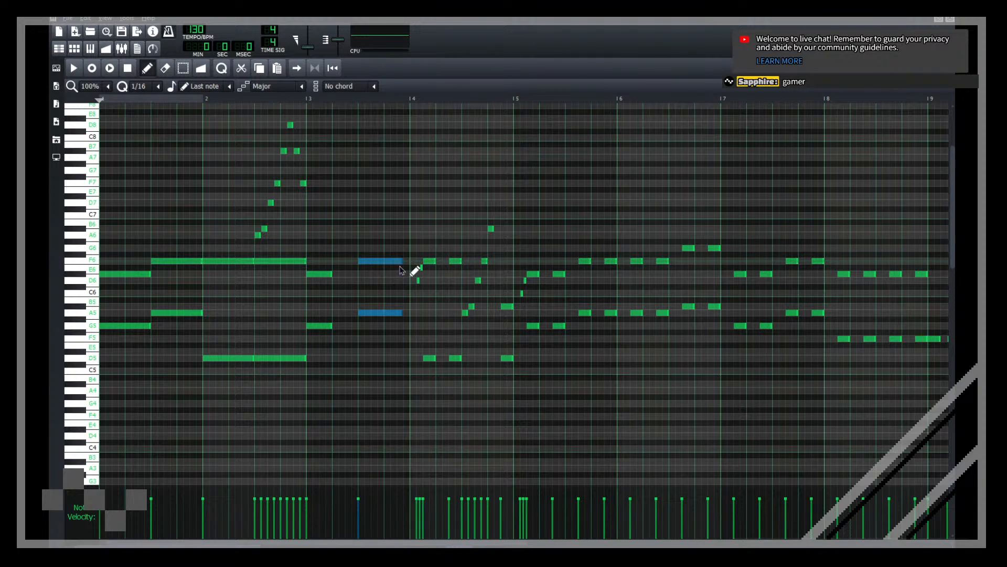
key(space)
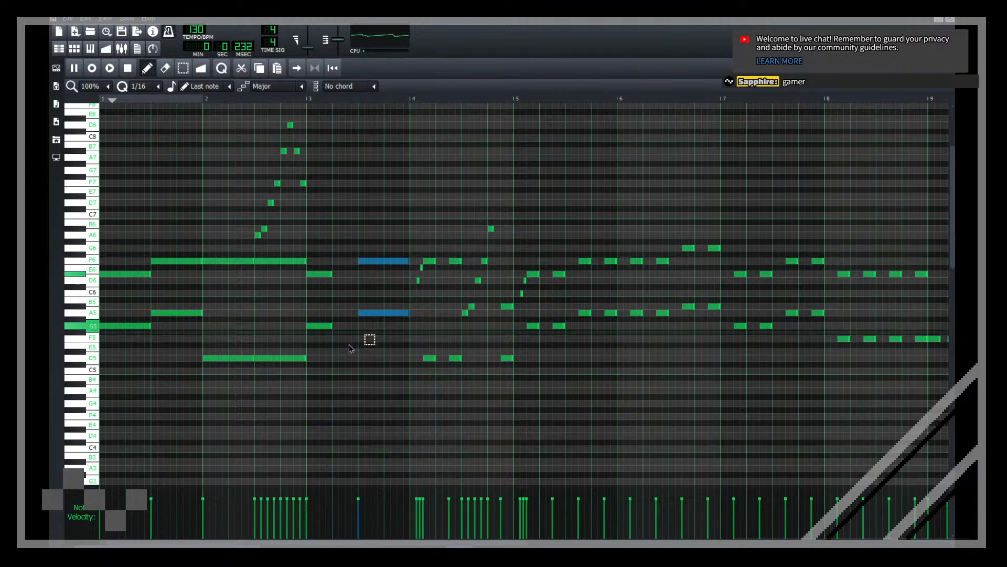
drag(348, 344, 359, 279)
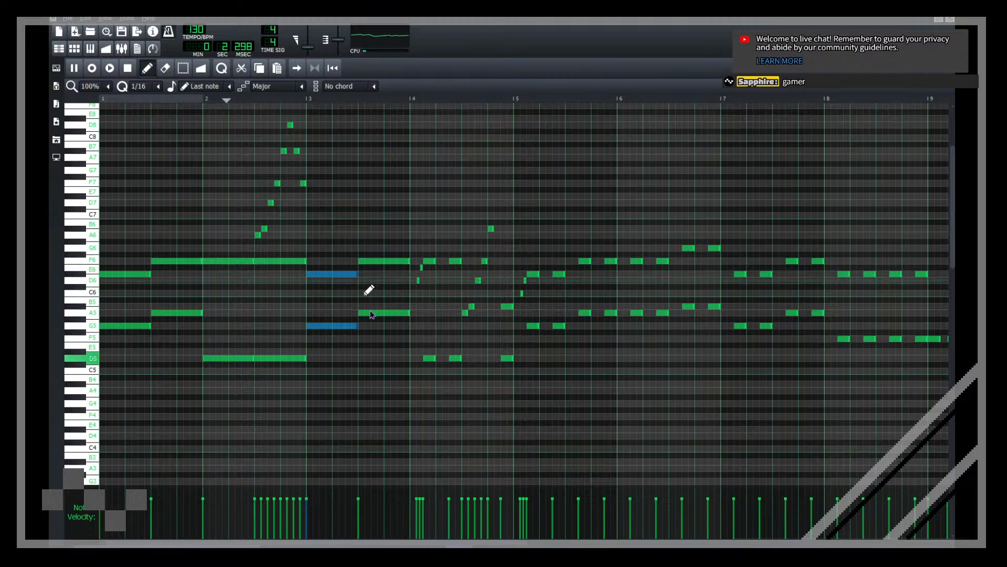
ctrl+click(355, 332)
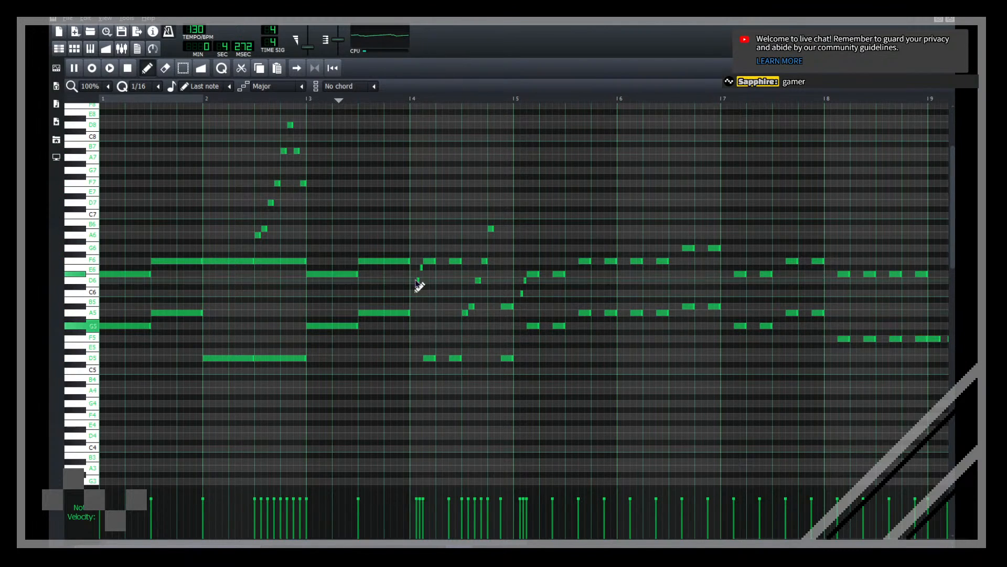
Step: Delete the two grace notes and the rising fast run from bar 4
right_click(418, 280)
right_click(422, 268)
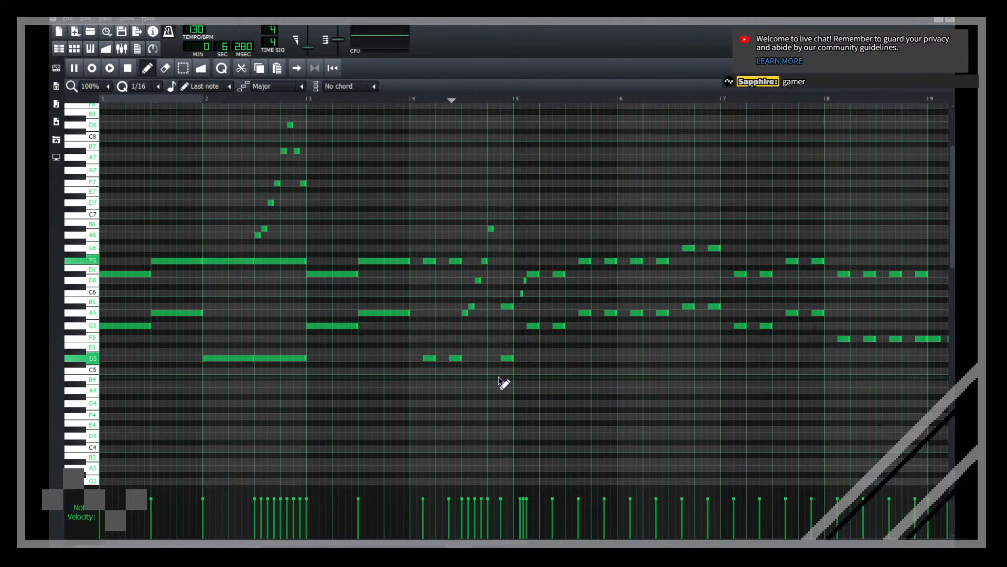
mouse_move(488, 369)
mouse_down()
mouse_move(480, 314)
mouse_move(495, 340)
mouse_move(464, 185)
mouse_up()
key(space)
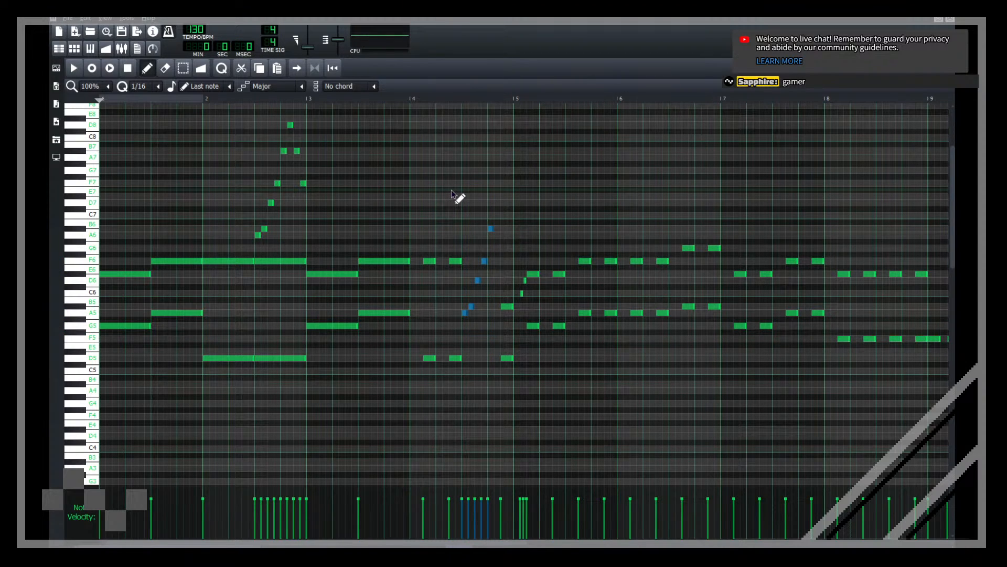
key(Delete)
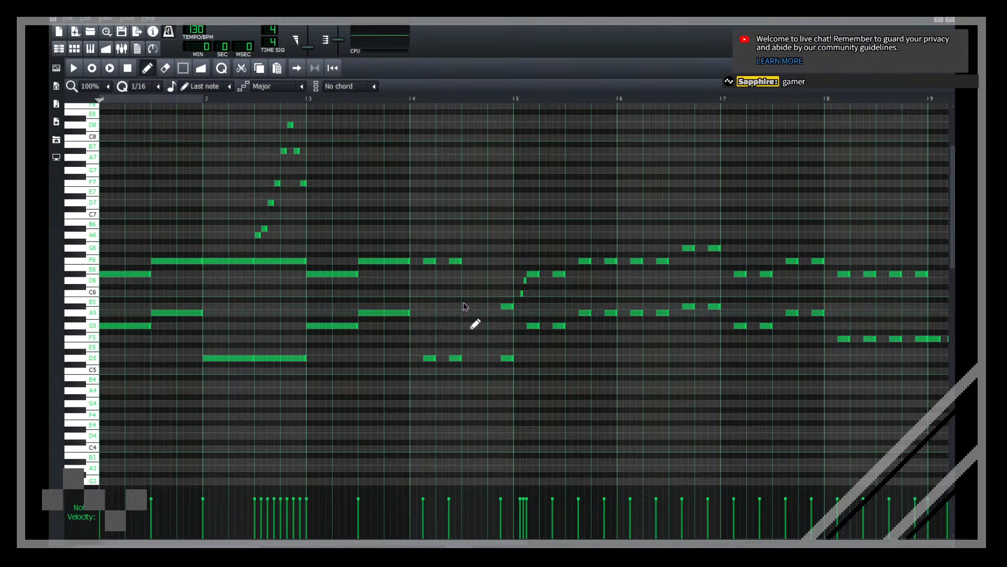
Step: Delete bar 4's repeated chord, extend the D5–F6 chord from the bar's start to beat 4, and fill beat 4 with D5–B5
right_click(452, 357)
right_click(452, 261)
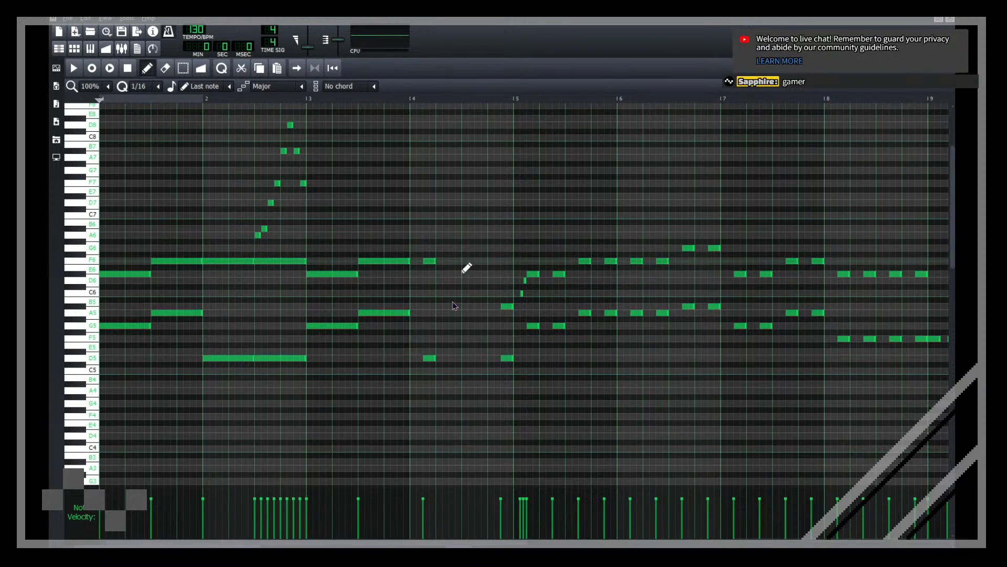
drag(450, 395, 514, 309)
key(space)
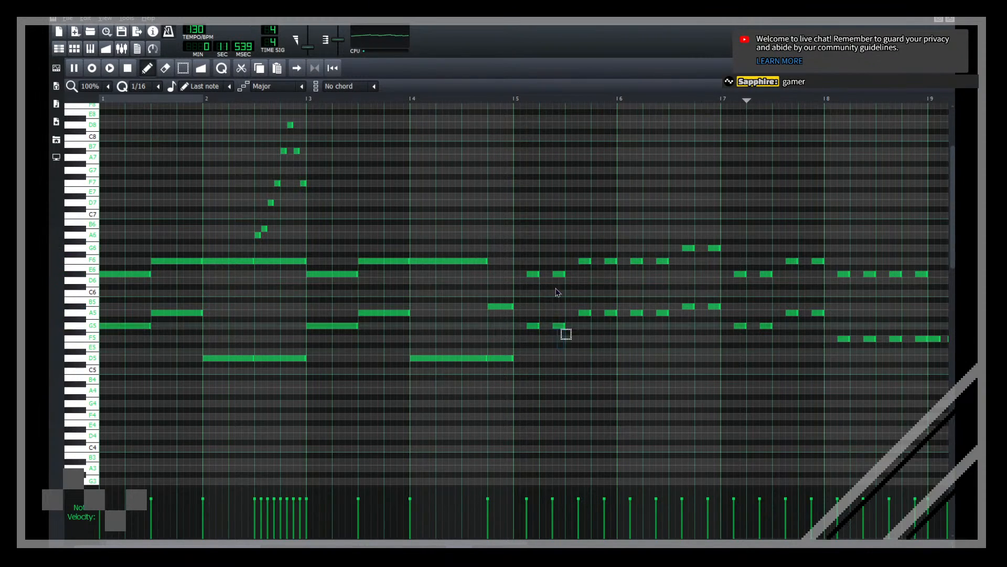
Step: Delete the repeated chords in bar 5 and both A5–F6 chords in the first half of bar 6
drag(565, 331, 547, 266)
key(Delete)
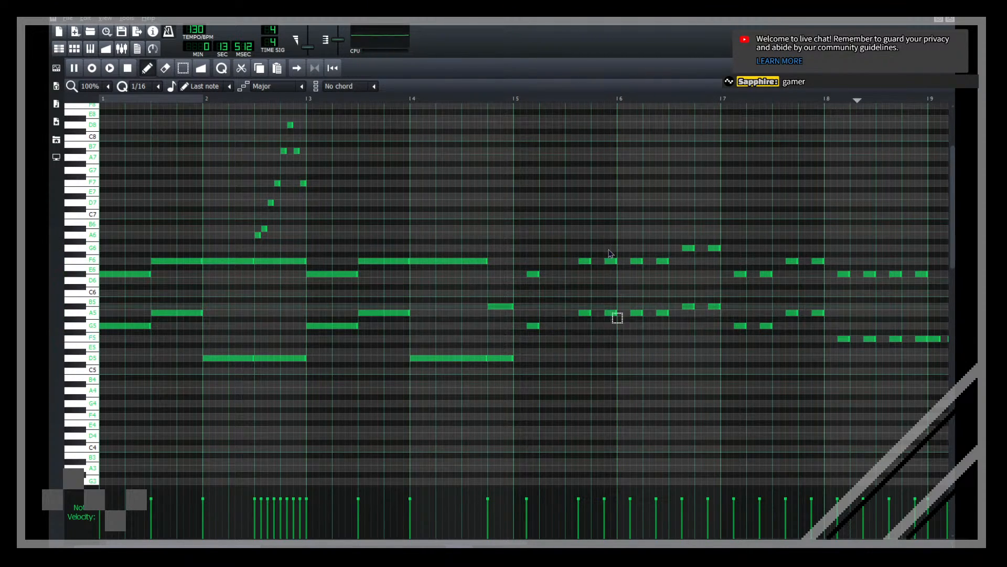
drag(614, 317, 612, 240)
key(space)
drag(665, 329, 641, 234)
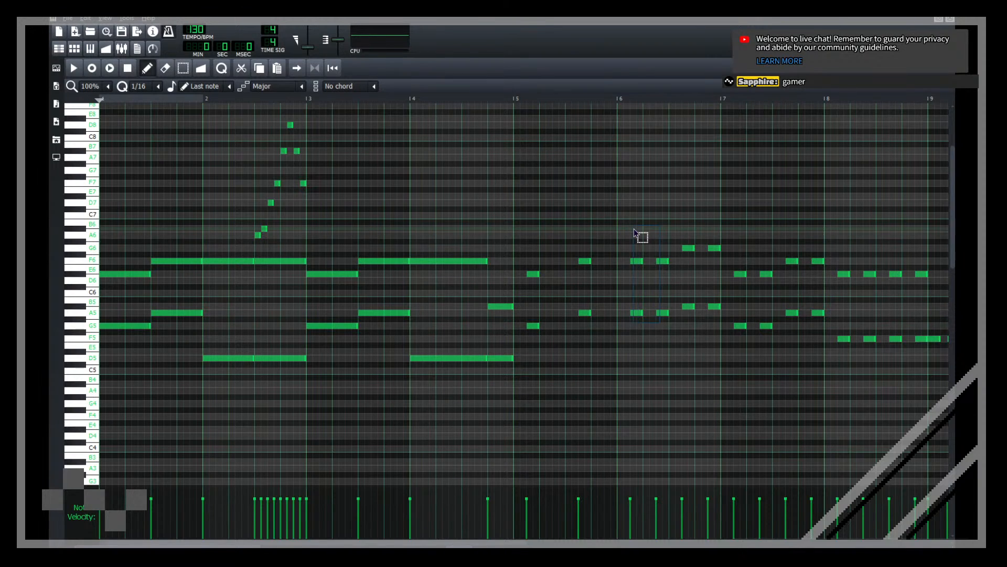
key(Delete)
Step: Delete the repeated B5–G6 chord in bar 6 and the repeat of each chord in bar 7
drag(720, 318, 765, 262)
key(Delete)
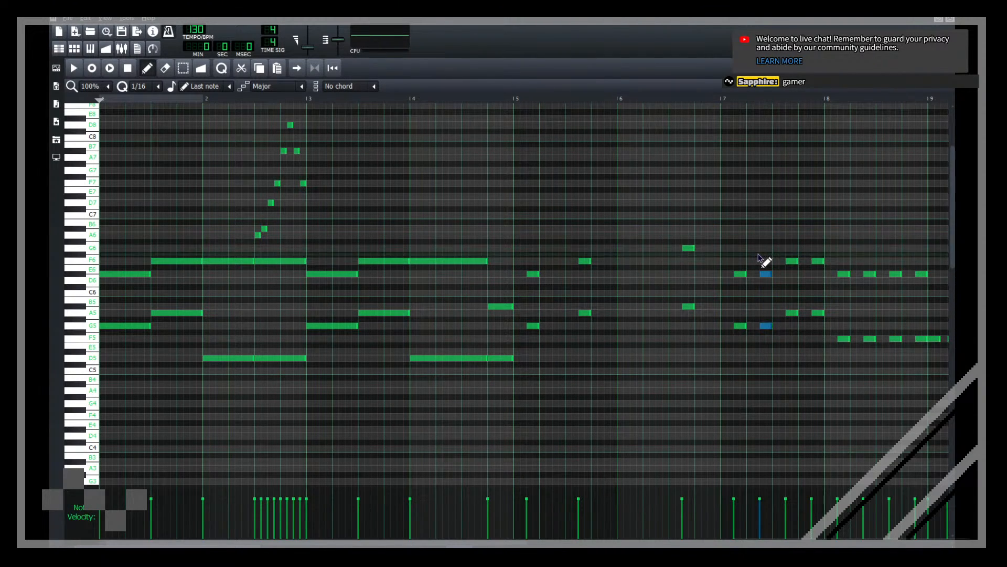
key(Delete)
drag(812, 239, 811, 240)
key(Delete)
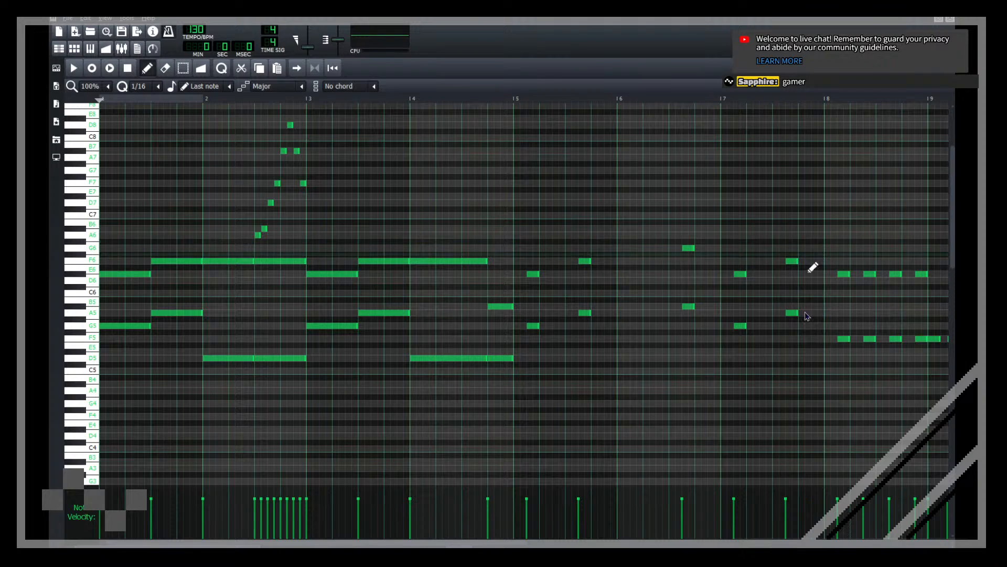
Step: Shift the five remaining chords in bars 5 to 7 an eighth note earlier and select bar 6's B5–G6 chord
drag(819, 368, 525, 202)
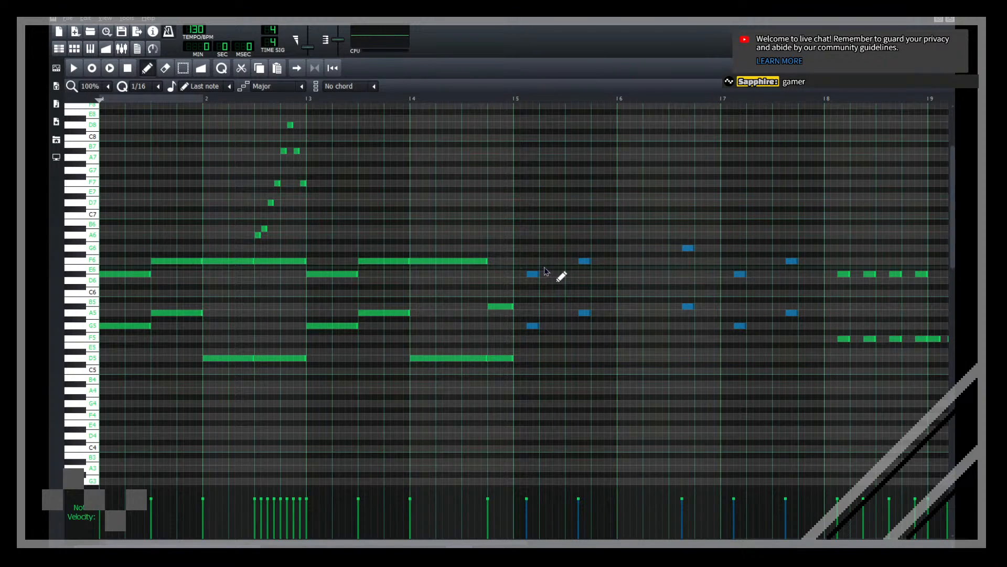
drag(525, 276, 512, 276)
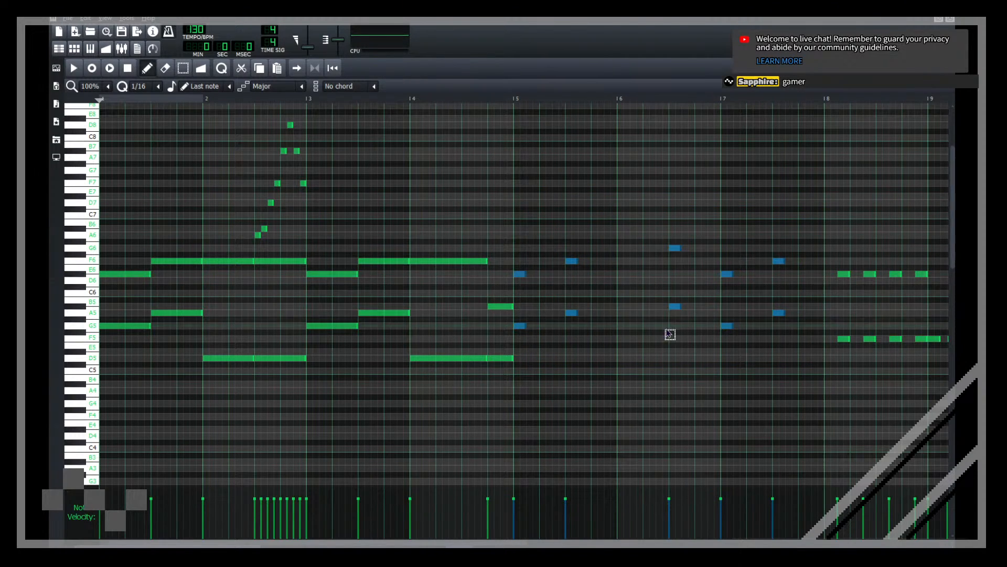
click(675, 306)
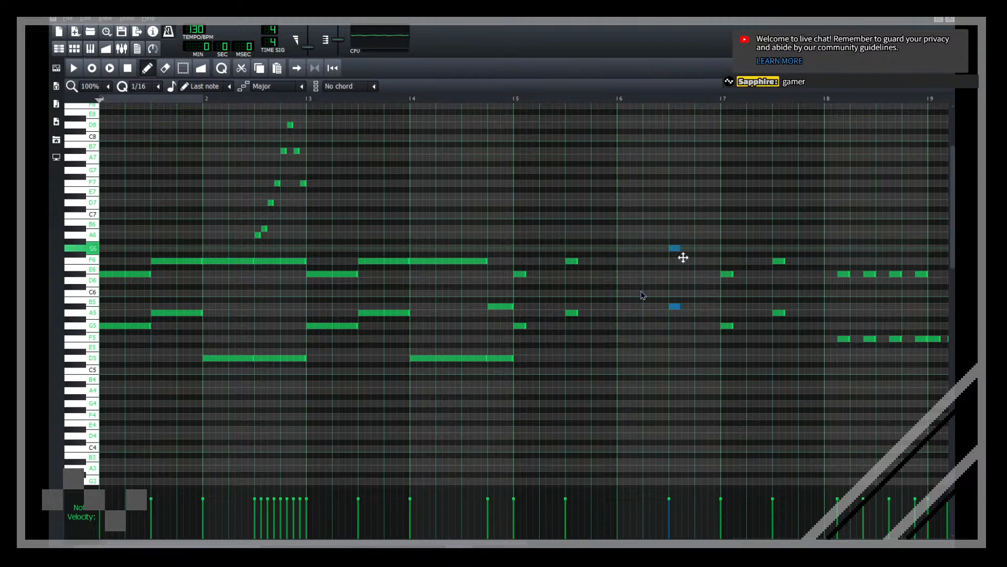
Step: Lengthen the five chords in bars 5 to 7 to half a bar each, then extend the A5–F6 chord in bar 5 to the middle of bar 6
drag(789, 375, 518, 237)
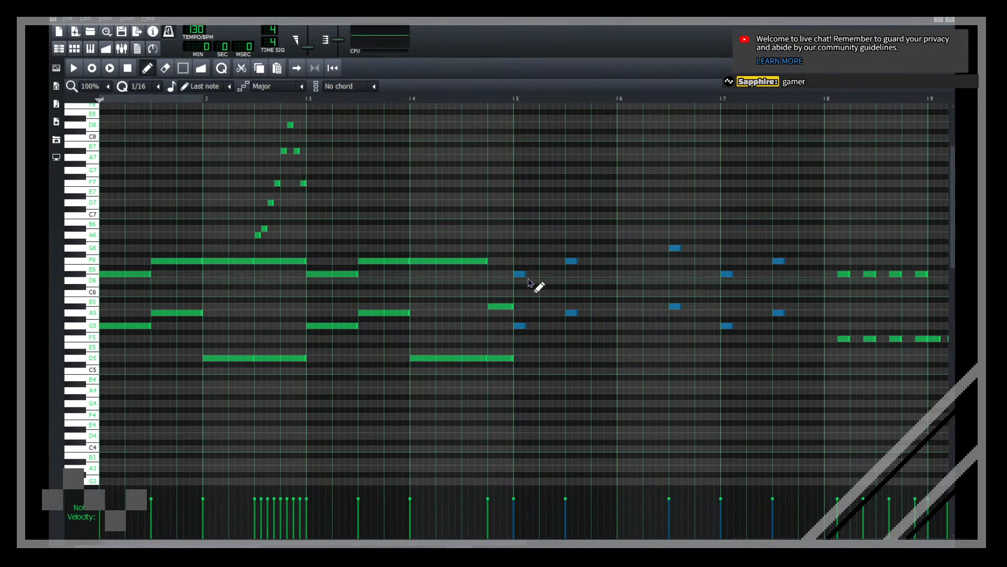
drag(535, 283, 564, 287)
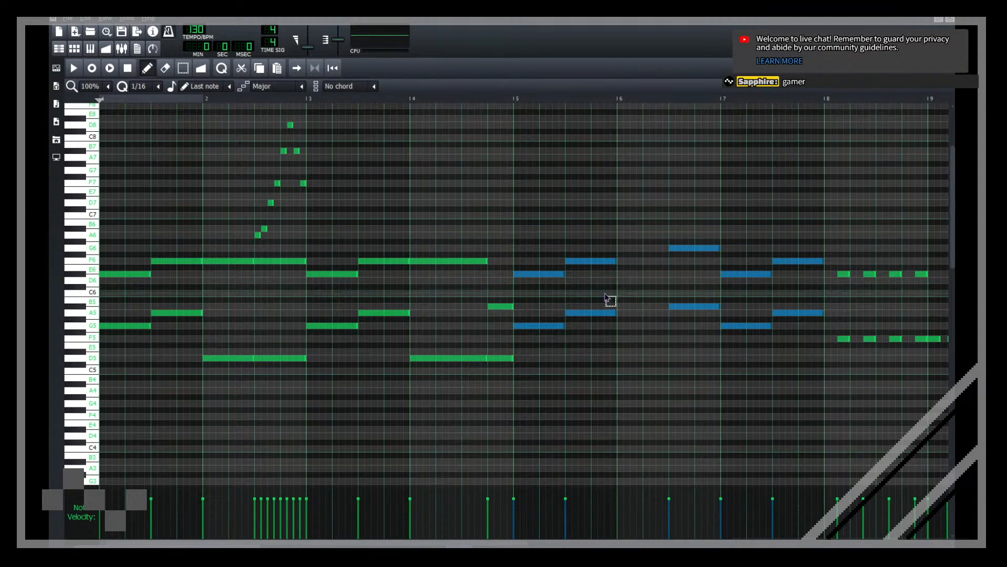
click(613, 261)
key(space)
drag(616, 261, 677, 283)
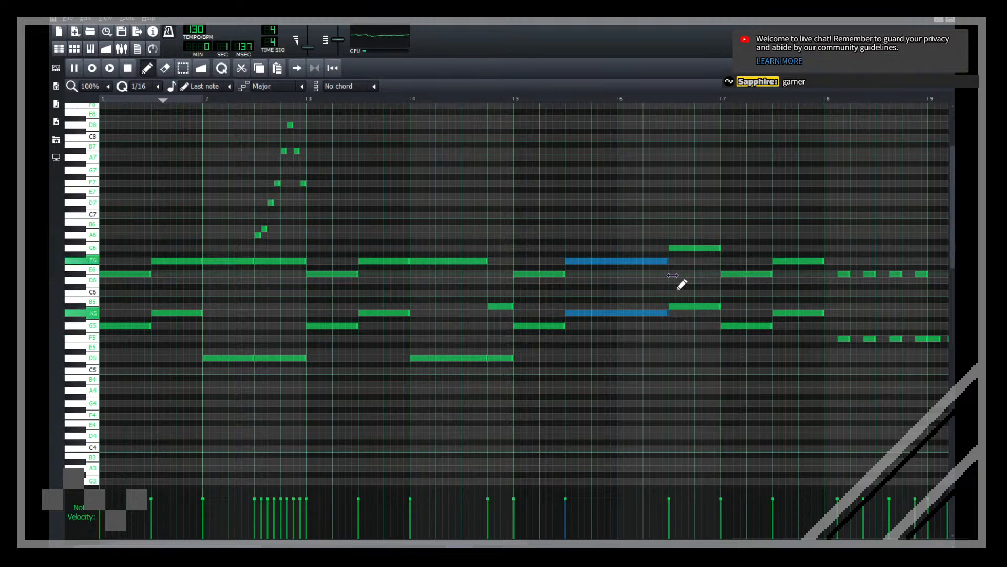
key(Escape)
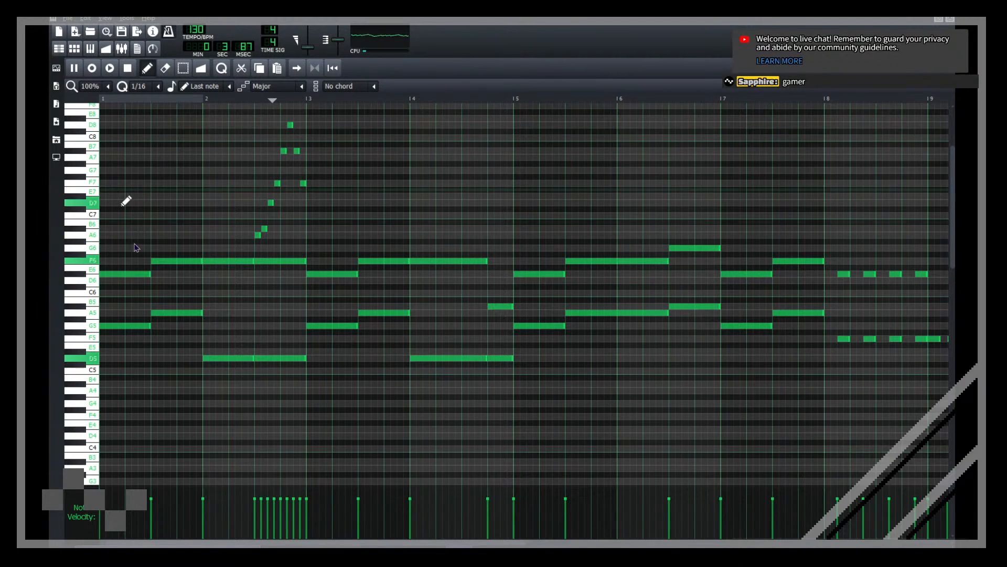
key(space)
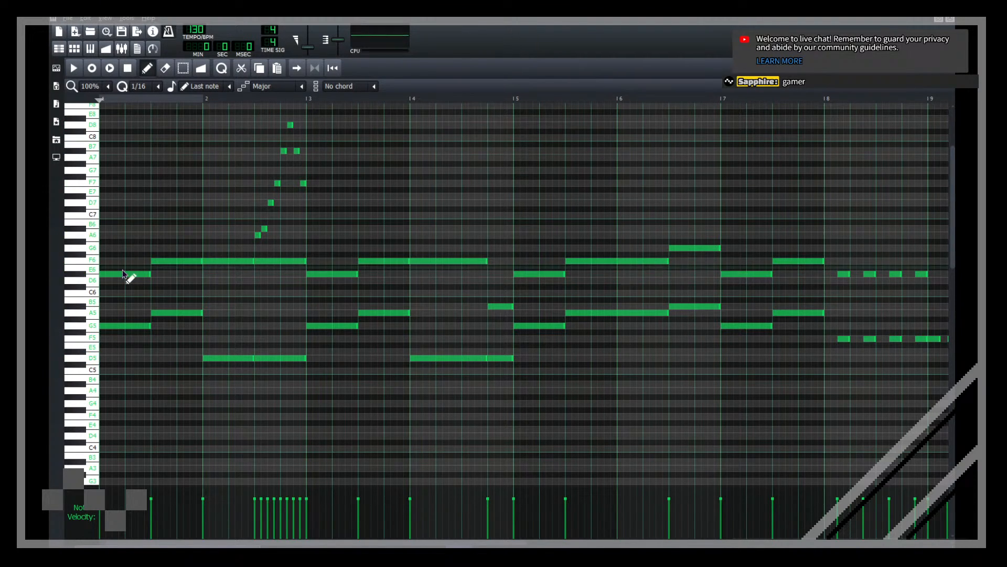
Step: Add a top line: A#6 and C7 for half a bar each in bar 1, C7 in bar 2's first half, and A#6 through mid-bar 3
click(117, 234)
drag(118, 234, 118, 228)
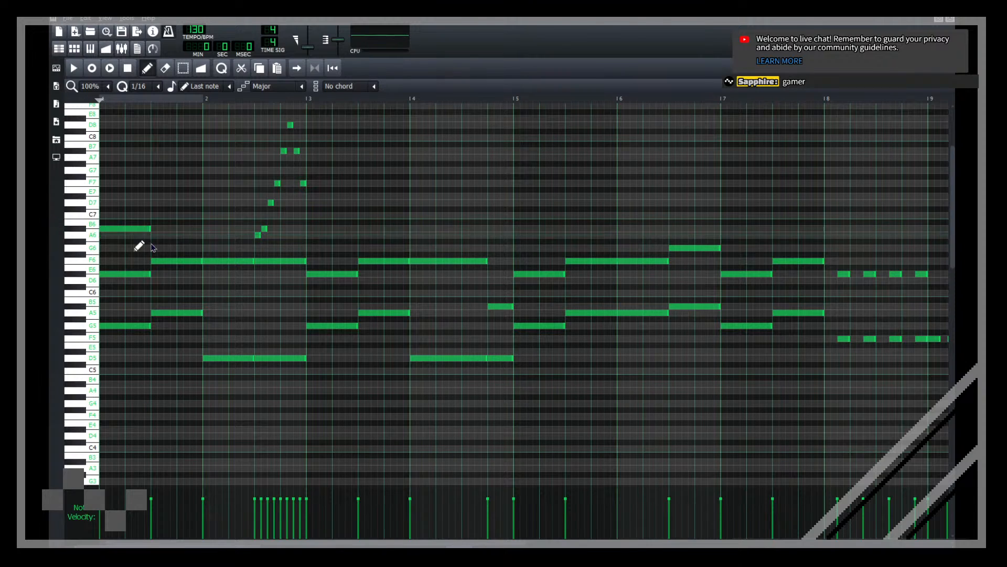
click(160, 215)
key(space)
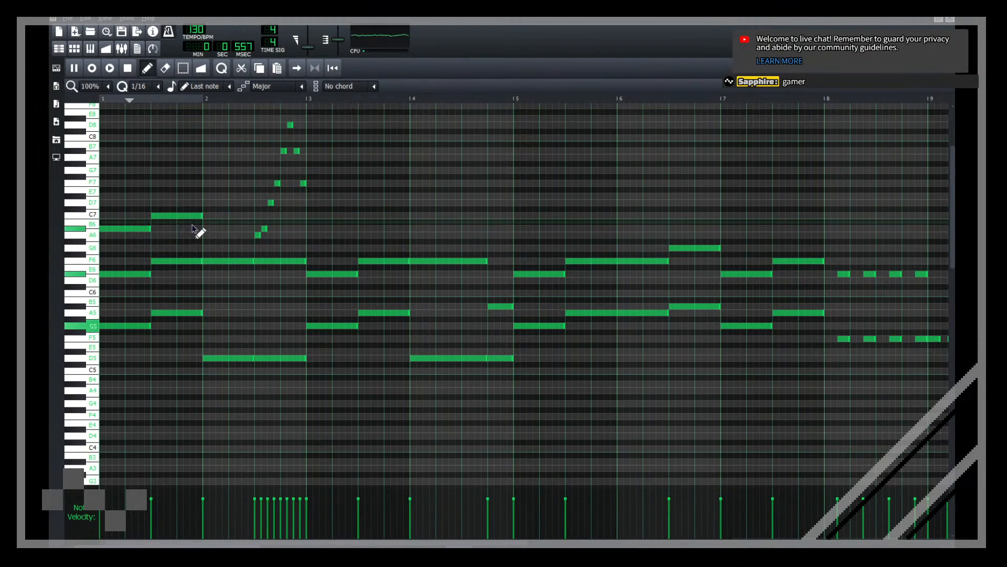
drag(207, 220, 255, 220)
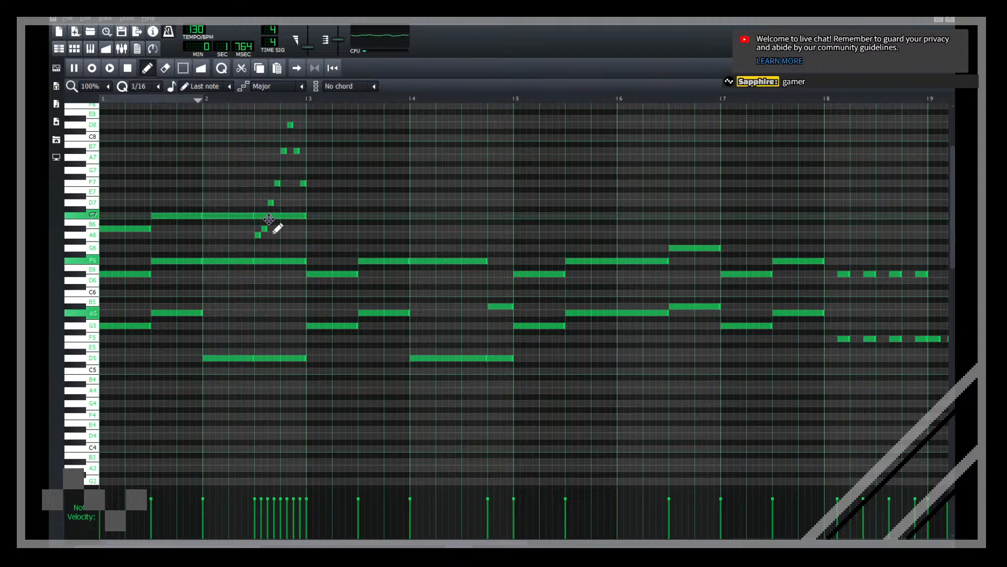
click(265, 228)
drag(266, 229, 307, 229)
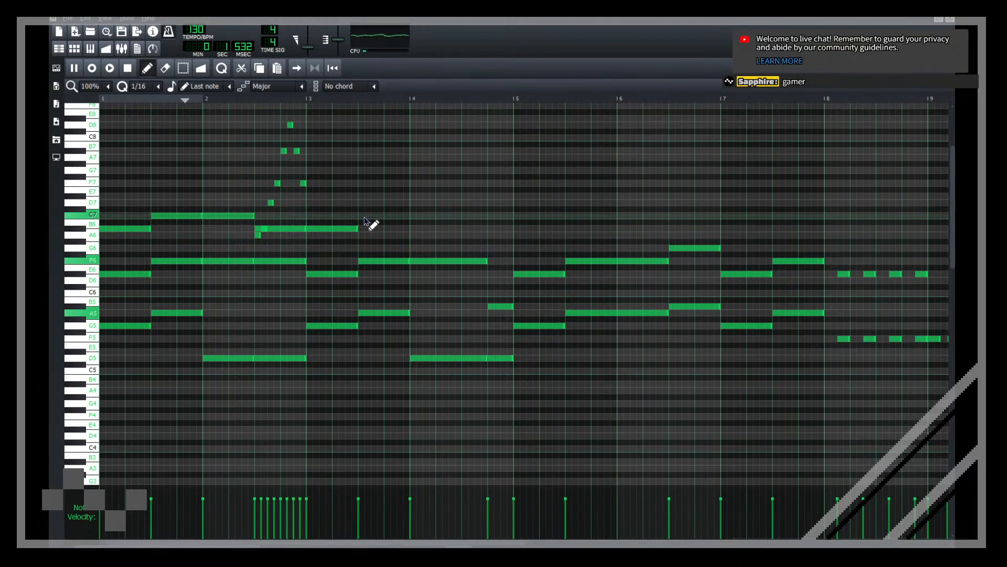
Step: Continue the top line with C7 in bar 3's second half and bar 4's first half, A#6 on beat 3 and G6 on beat 4
click(367, 218)
click(420, 217)
click(463, 228)
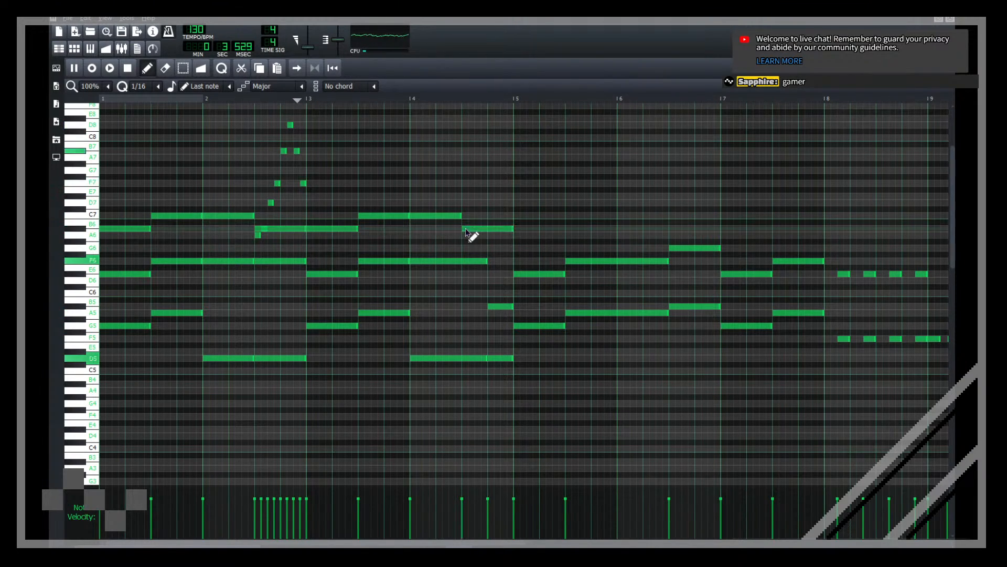
drag(514, 230, 490, 229)
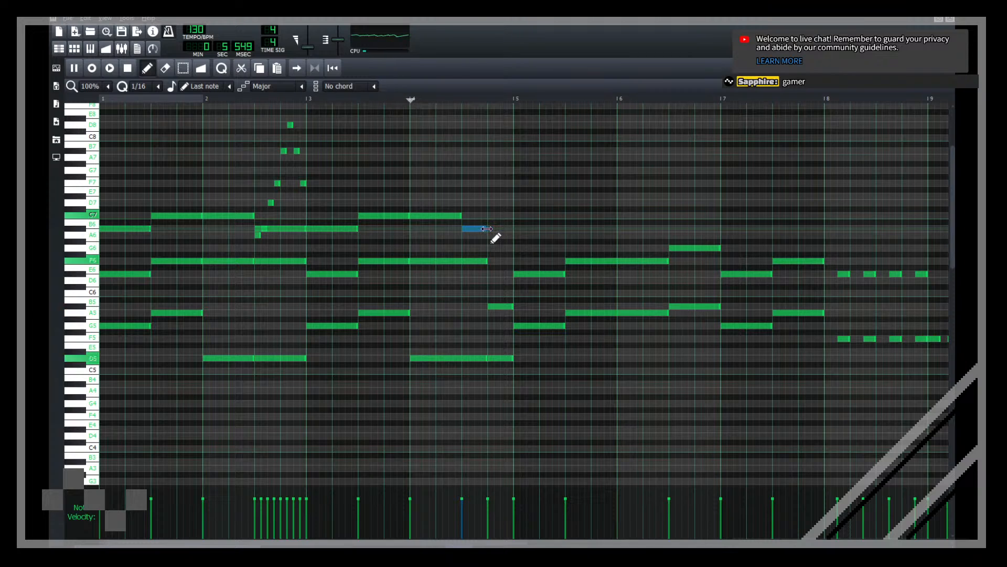
click(496, 250)
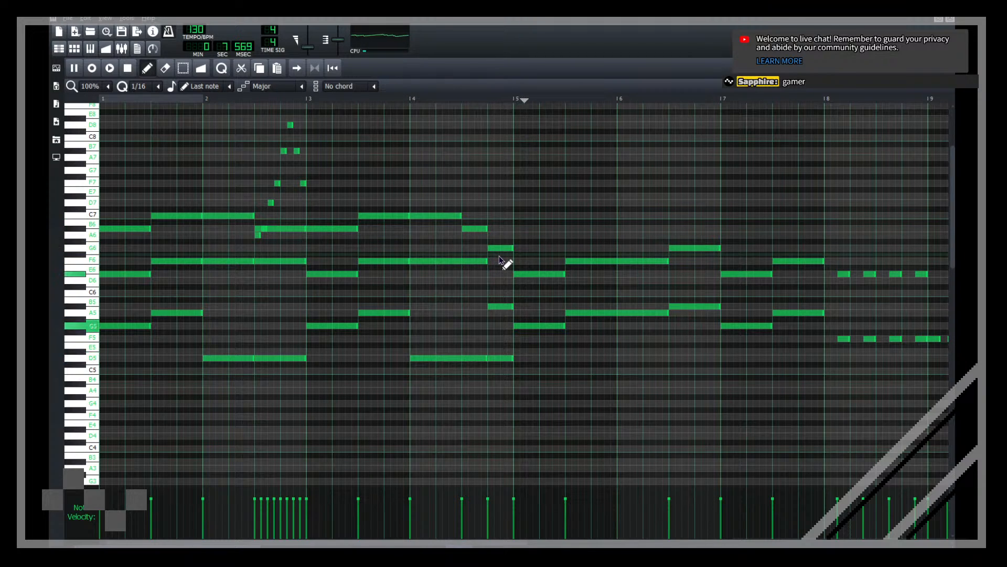
key(space)
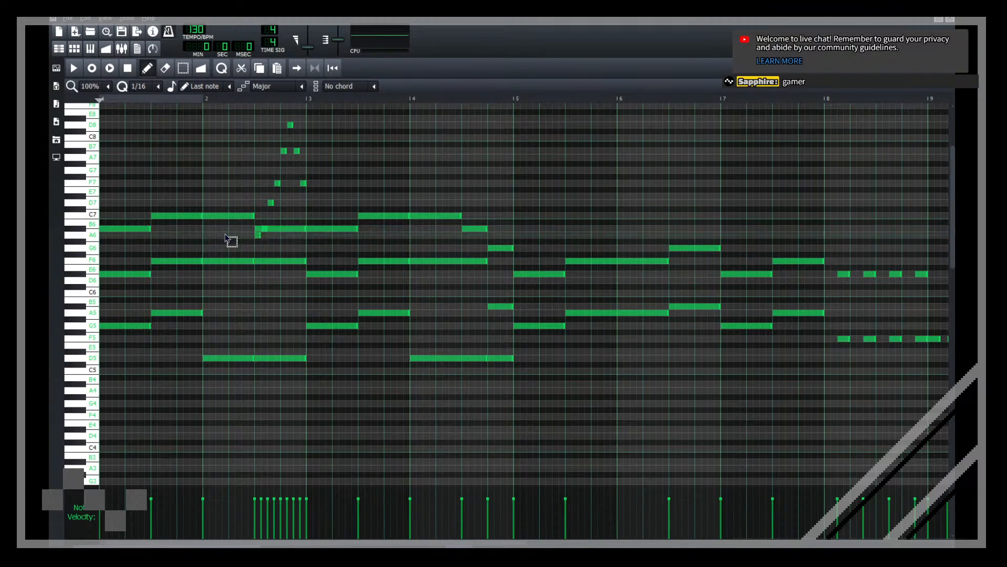
Step: Copy the A#6 and two C7 top notes from bars 3 and 4 to the start of bar 5
drag(225, 236, 67, 159)
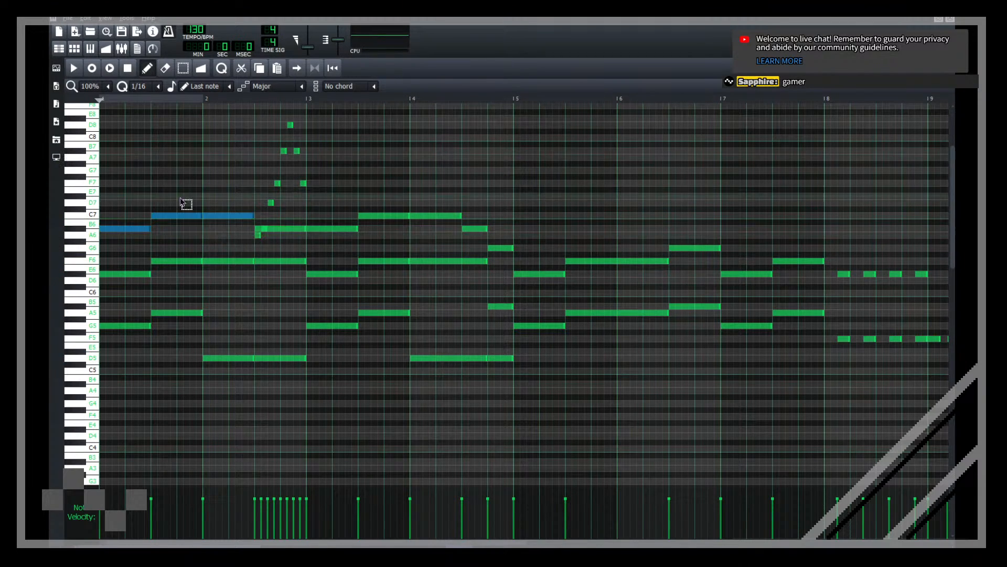
ctrl+click(538, 180)
drag(468, 251, 342, 206)
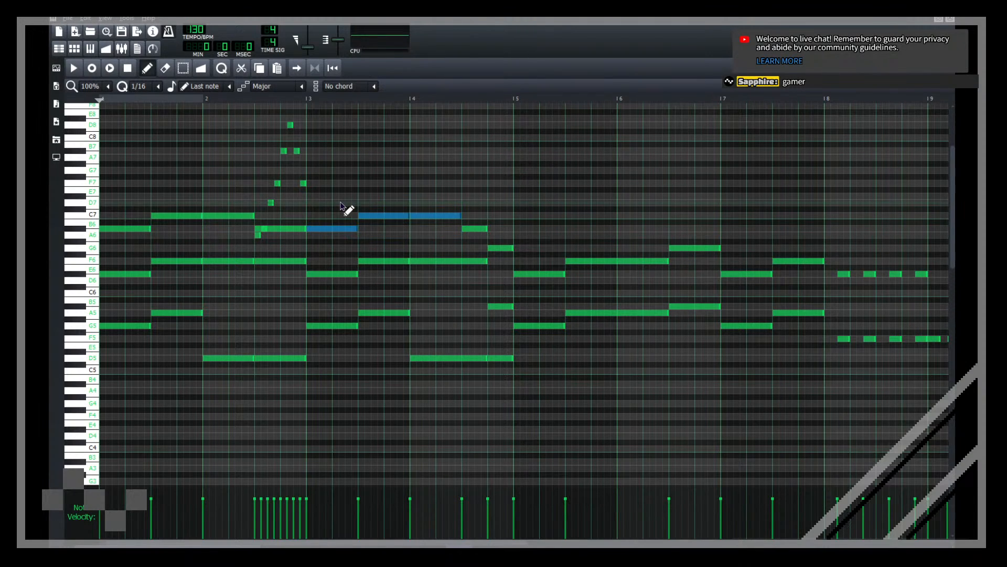
key(ctrl+Left)
key(ctrl+Left)
key(ctrl+Right)
key(ctrl+Right)
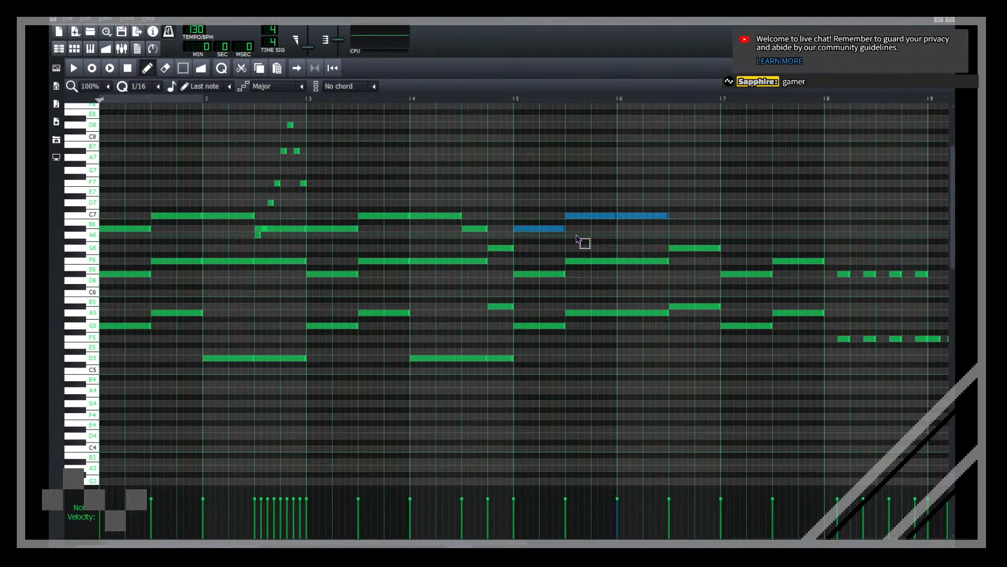
Step: Add D7 over the second half of bar 6 and merge the two preceding C7 notes into one held note
key(space)
click(651, 216)
mouse_move(651, 216)
mouse_down()
mouse_move(662, 243)
mouse_move(658, 213)
mouse_up()
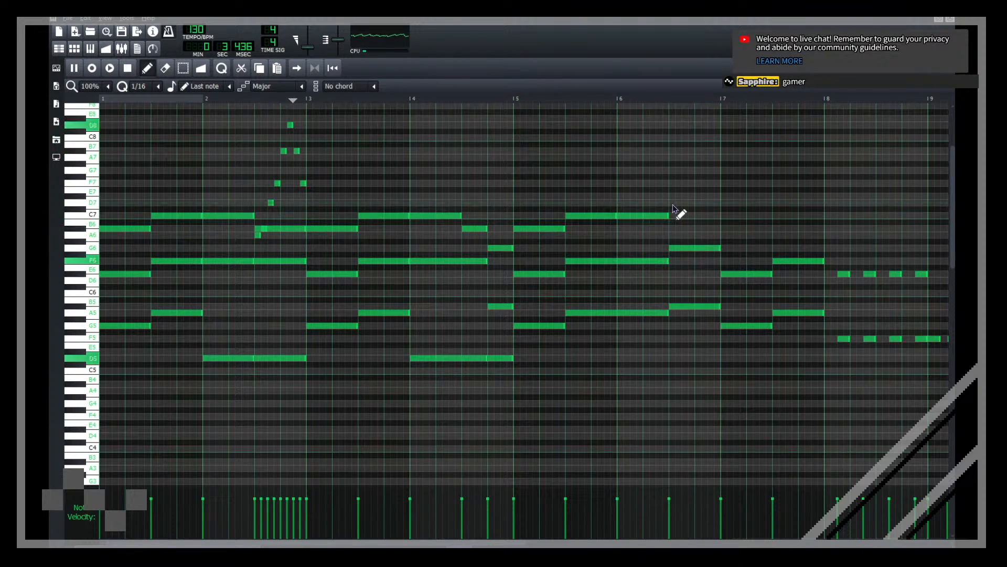
click(678, 203)
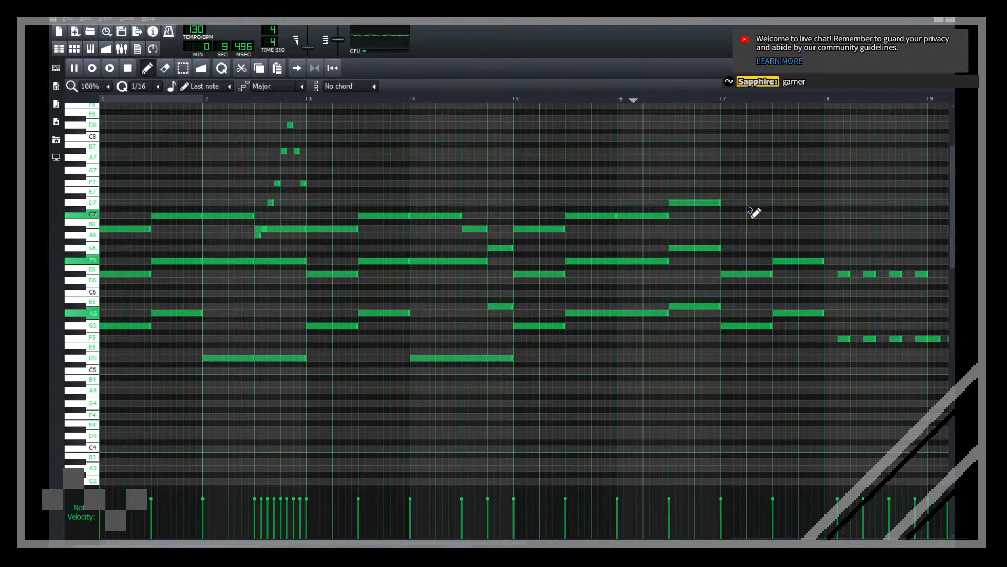
key(space)
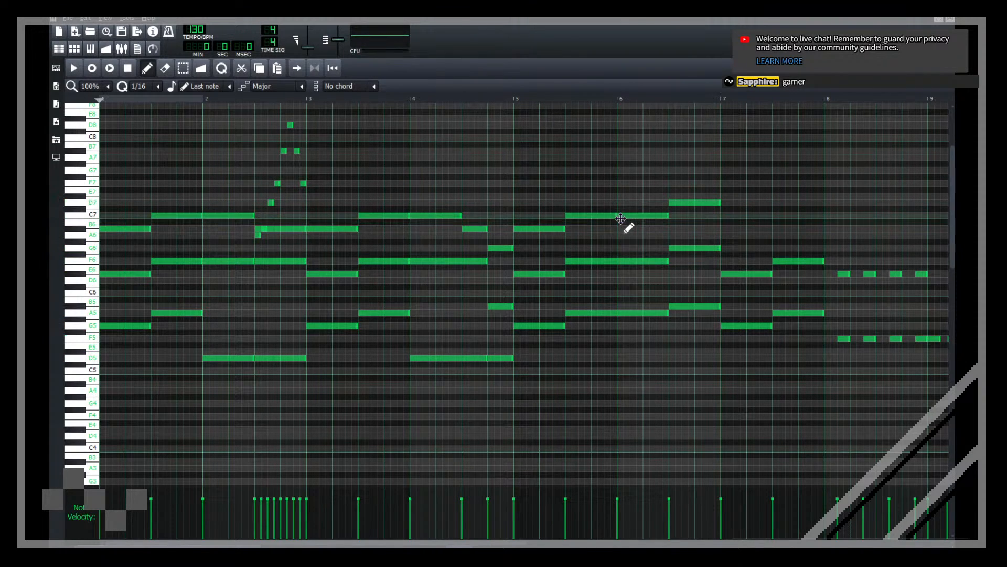
drag(620, 230, 678, 242)
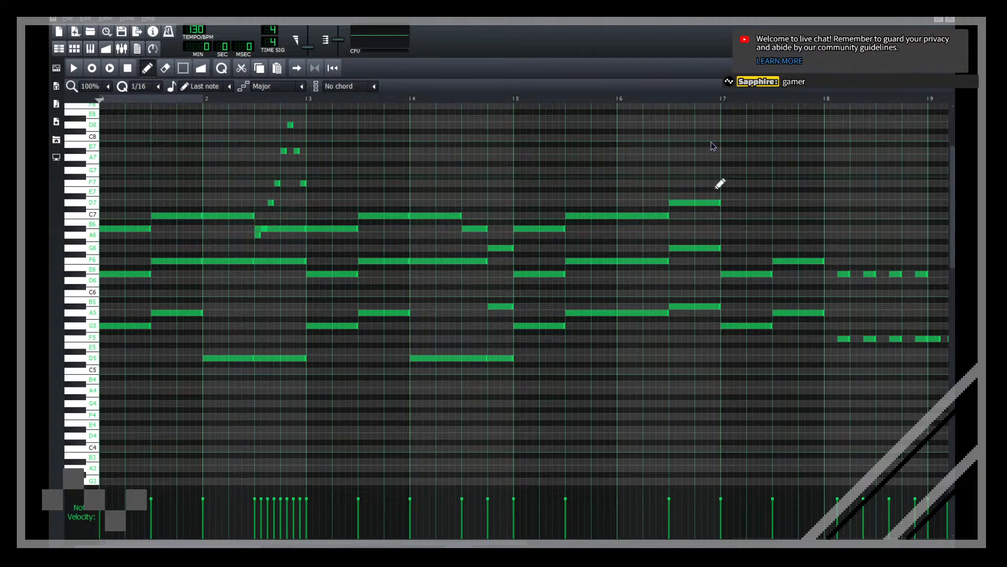
Step: Add A#6 over the first half of bar 7 and C7 over its second half, and play the passage
click(722, 228)
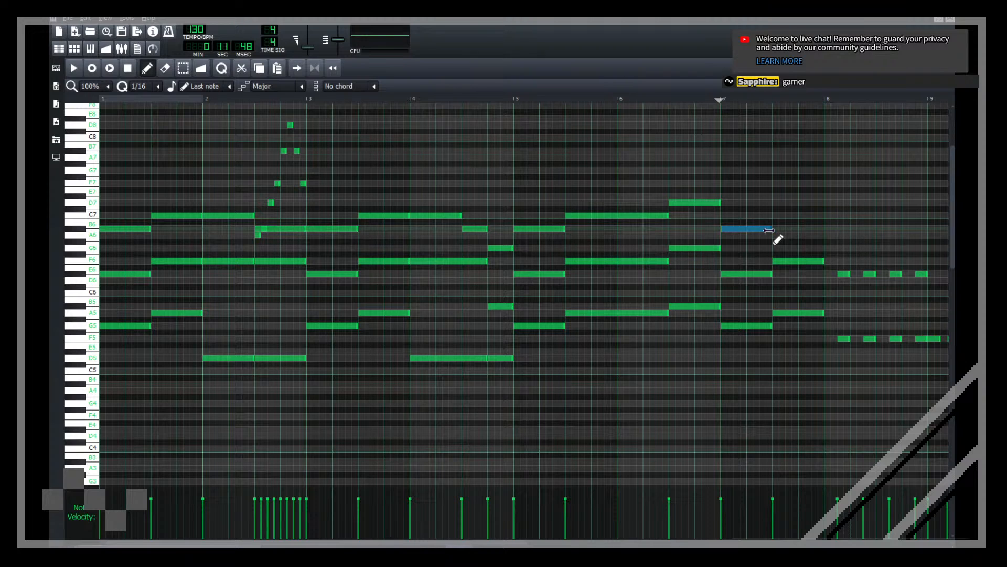
click(786, 215)
key(space)
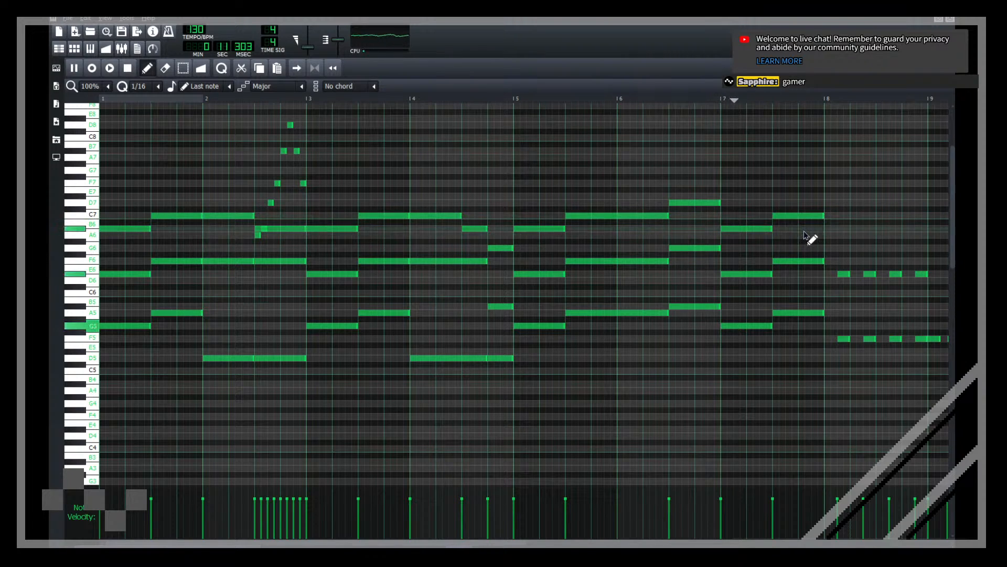
Step: Delete the repeated F5–D#6 chords in bar 8 and stretch the first one from the bar's start across the whole bar
right_click(869, 274)
right_click(870, 338)
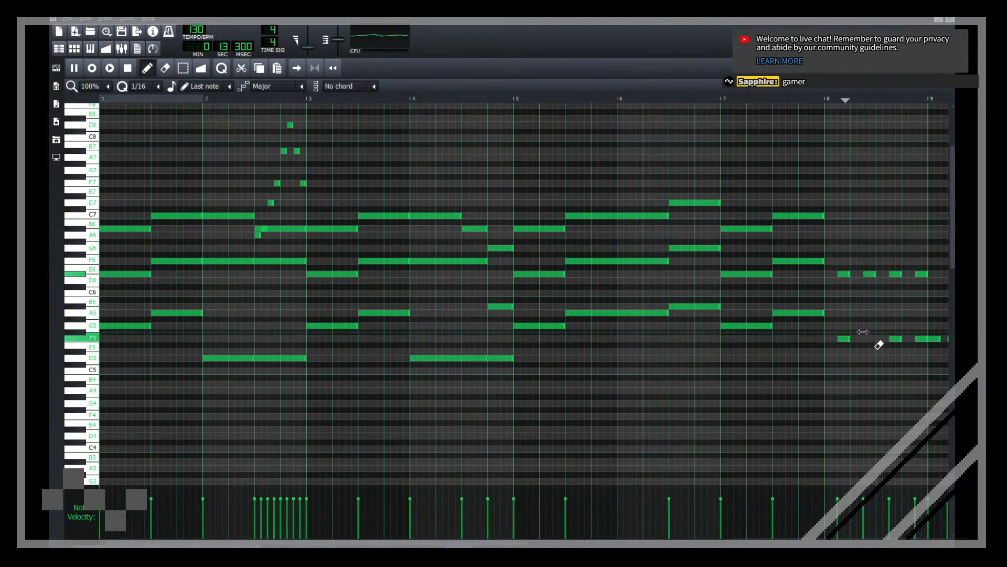
right_click(895, 273)
right_click(922, 274)
key(space)
right_click(896, 339)
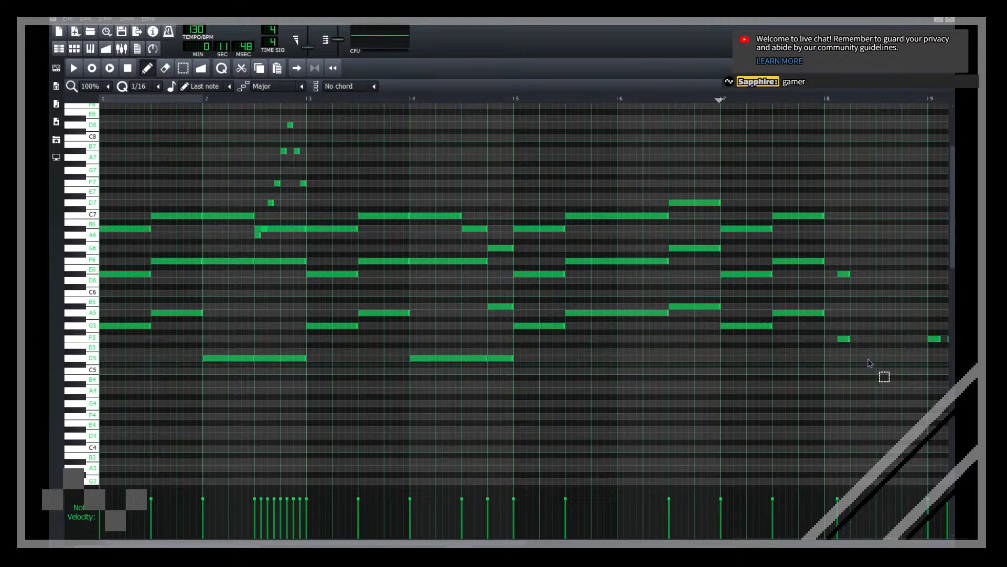
drag(872, 364, 929, 287)
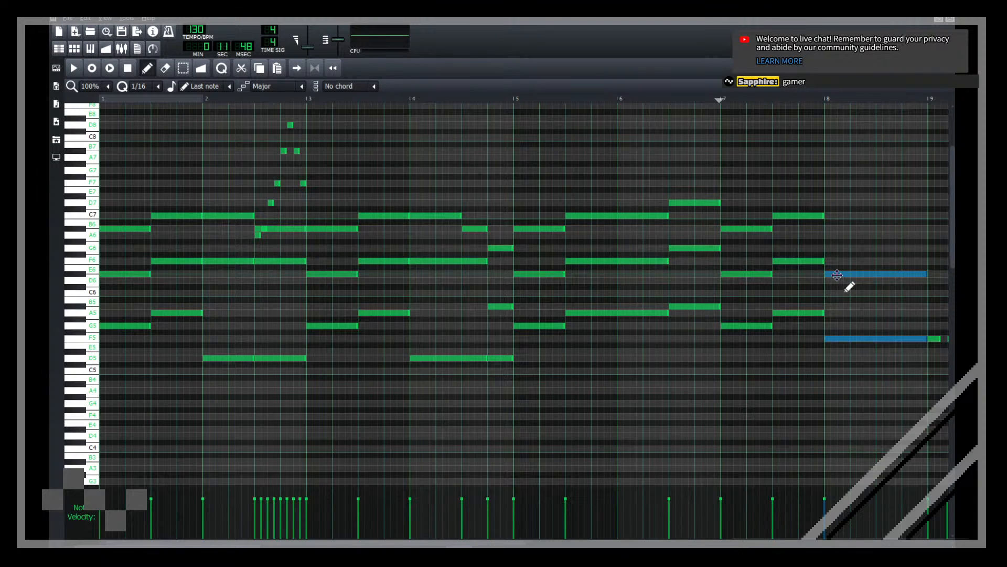
Step: Try bar 8's held D#6 note one octave lower, return it to its starting pitch and clear the selection
key(ctrl+Down)
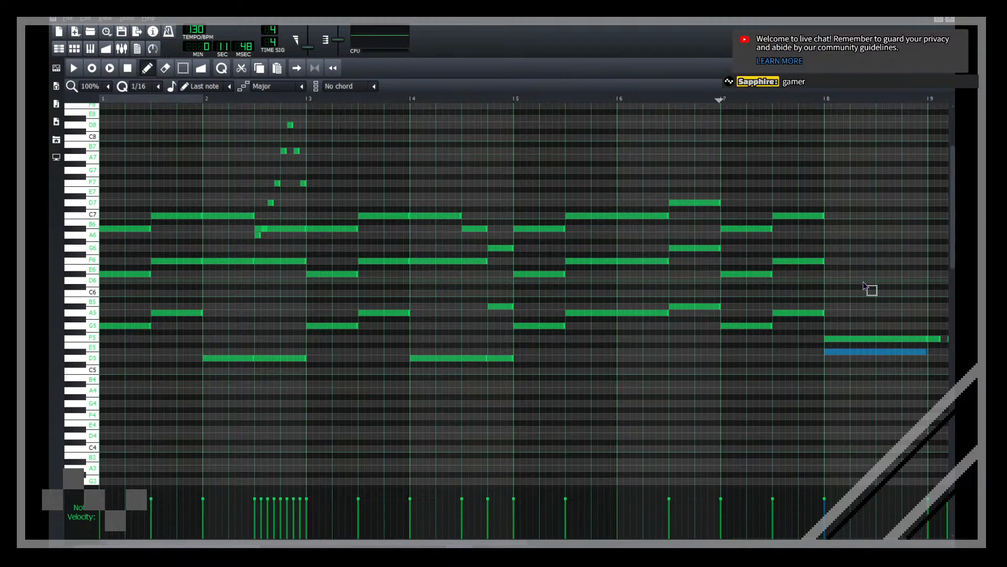
key(ctrl+Up)
ctrl+click(863, 281)
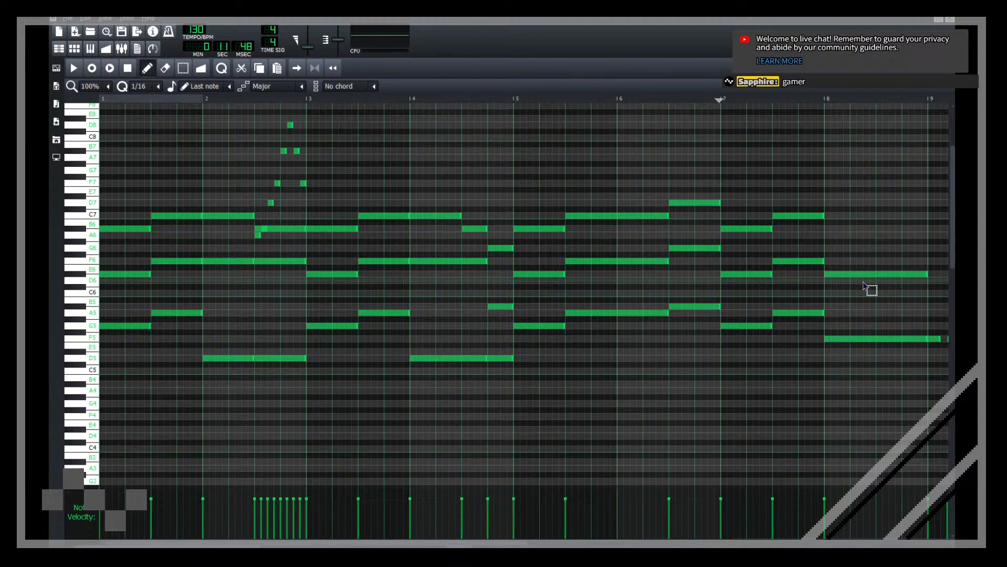
Step: Audition A6 and B6 above bar 8's chord, replacing them with A#6 held for the full bar
click(831, 236)
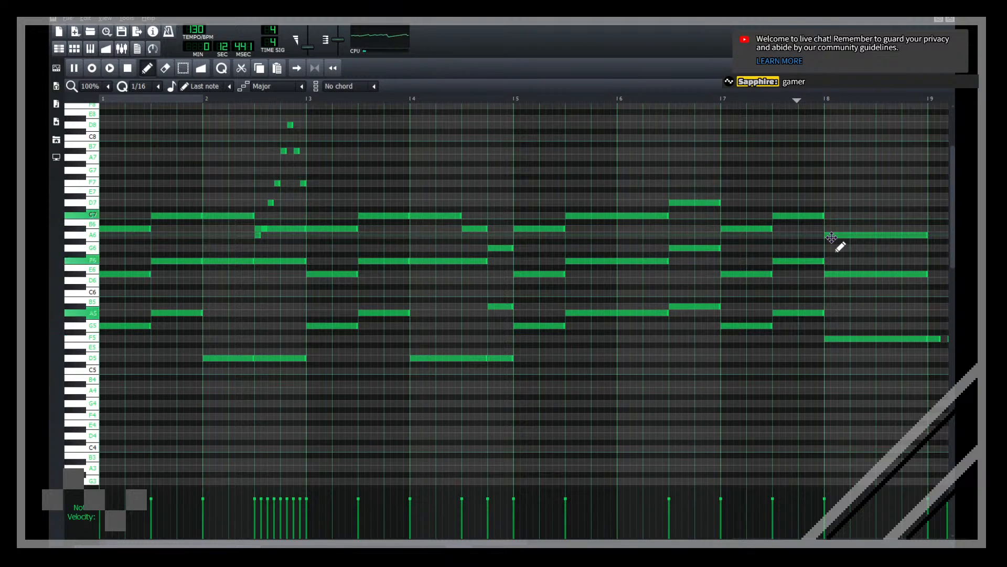
key(space)
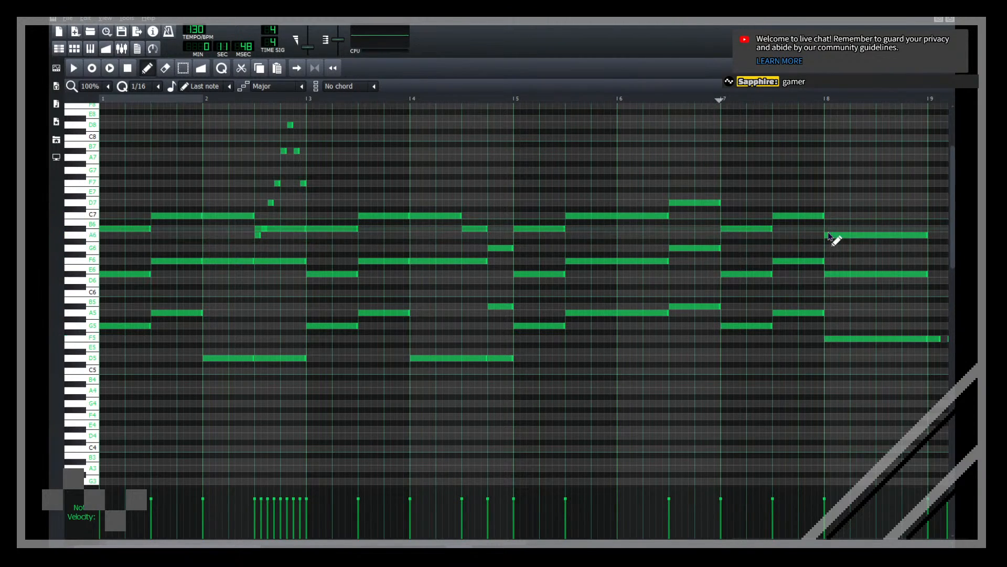
right_click(830, 233)
click(830, 223)
key(space)
right_click(831, 223)
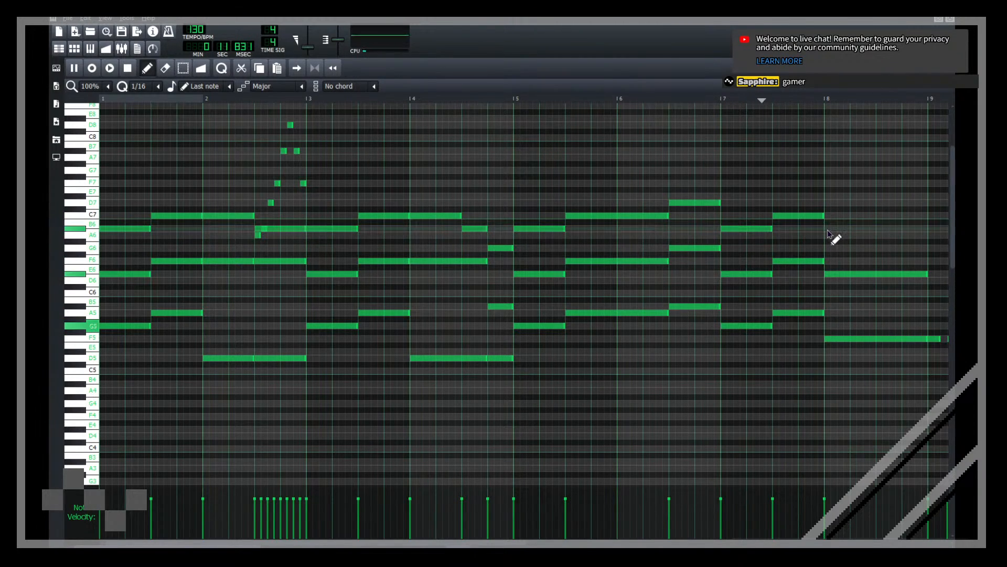
click(830, 230)
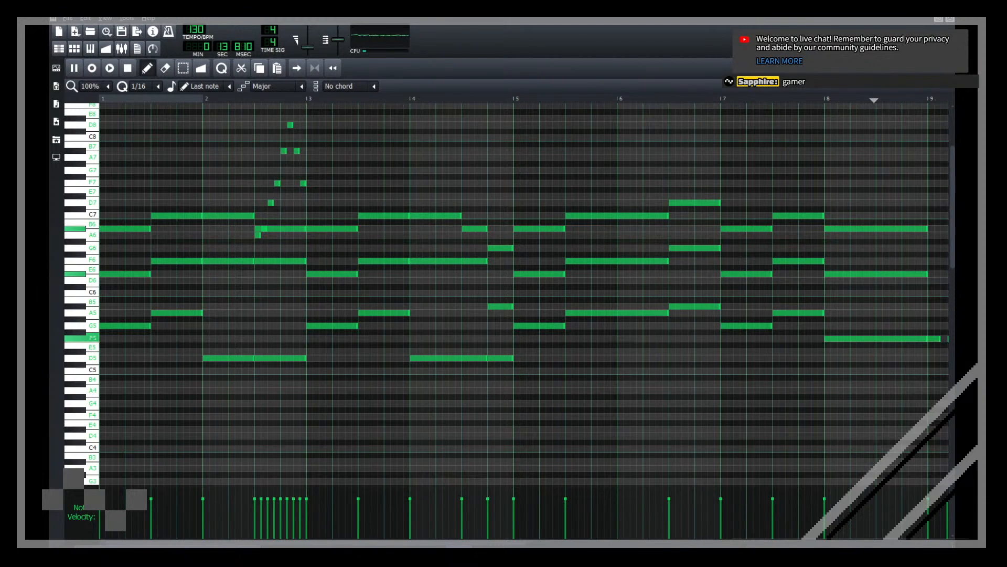
Step: Delete the repeated F5 notes in bar 9 and add short D#6 and A#6 notes above the remaining F5 at the bar's start
scroll(100, 89, up, 1)
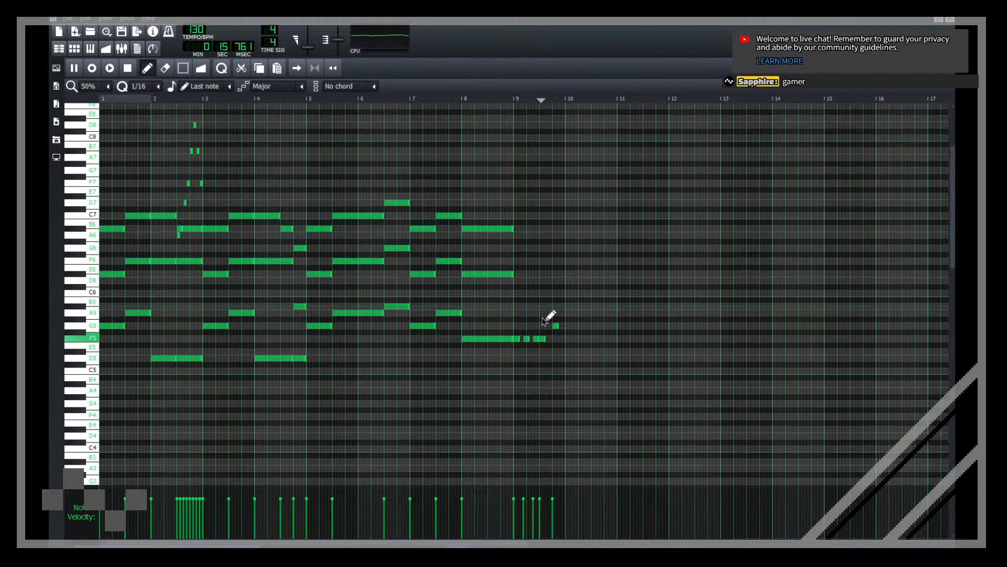
right_click(545, 339)
right_click(526, 339)
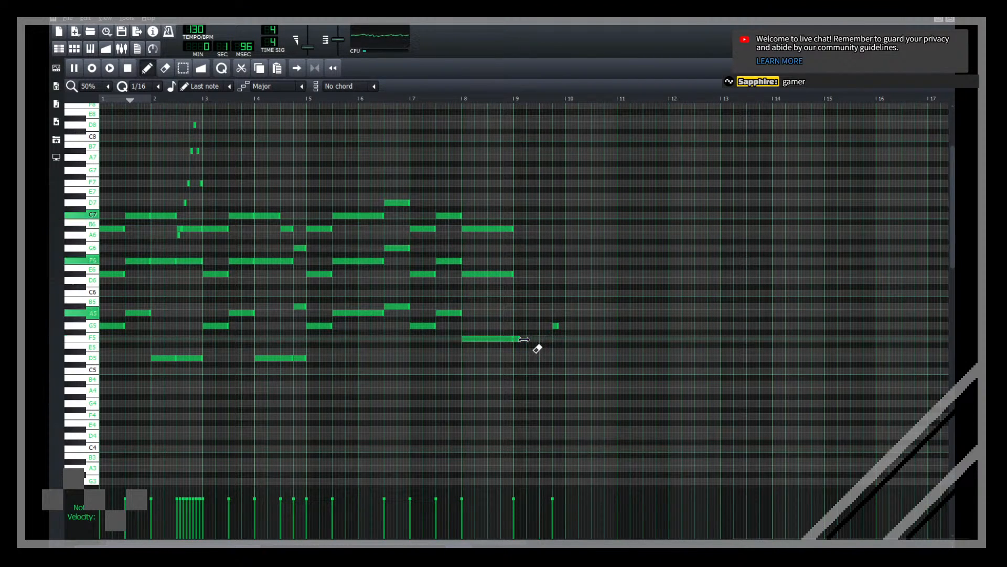
drag(526, 352, 489, 224)
drag(491, 229, 516, 231)
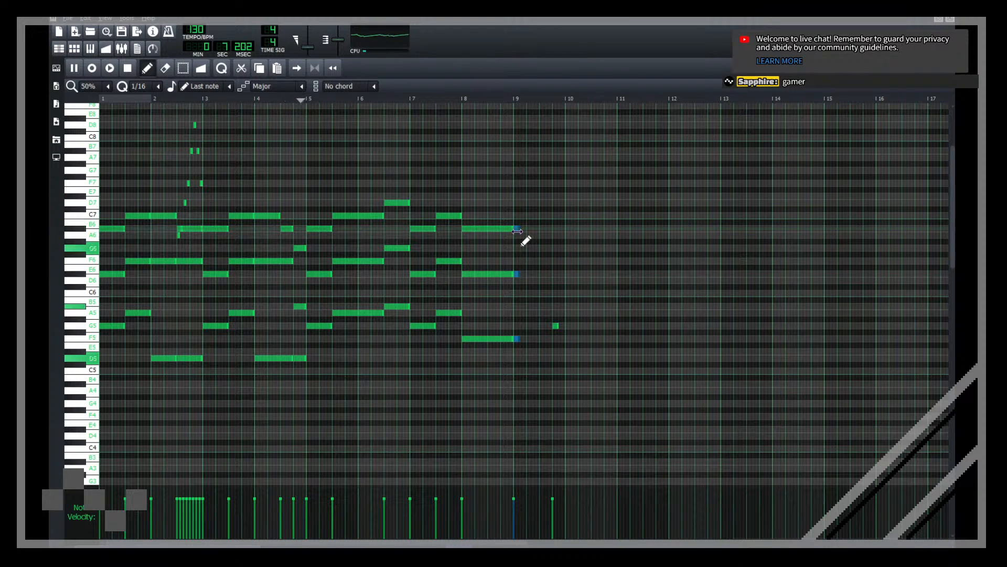
scroll(89, 86, down, 1)
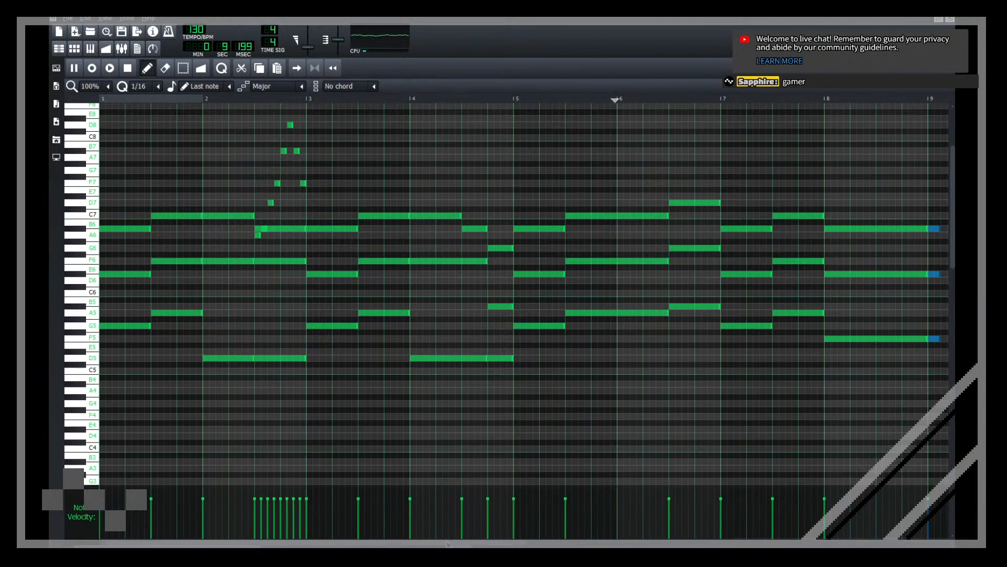
Step: Repeat the short F5–D#6–A#6 chord three more times through bar 9, nudging the middle repeat one sixteenth later, and clear the selection
drag(455, 545, 535, 545)
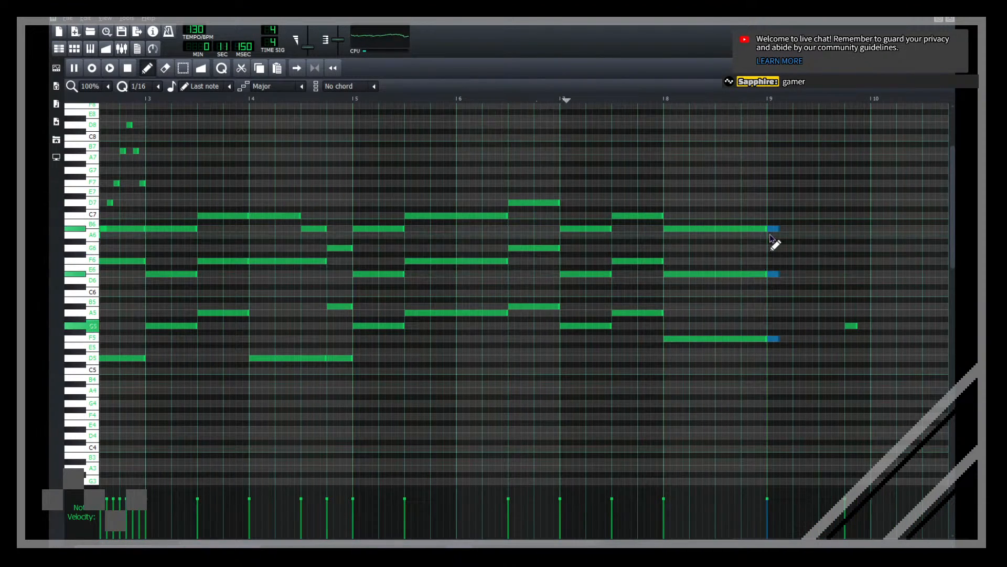
drag(771, 232, 810, 230)
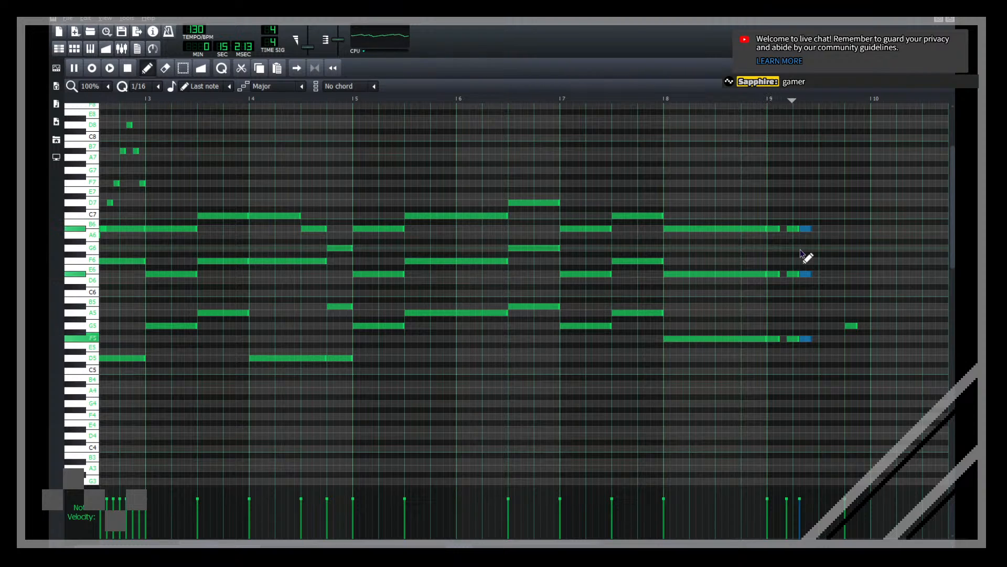
drag(806, 230, 824, 231)
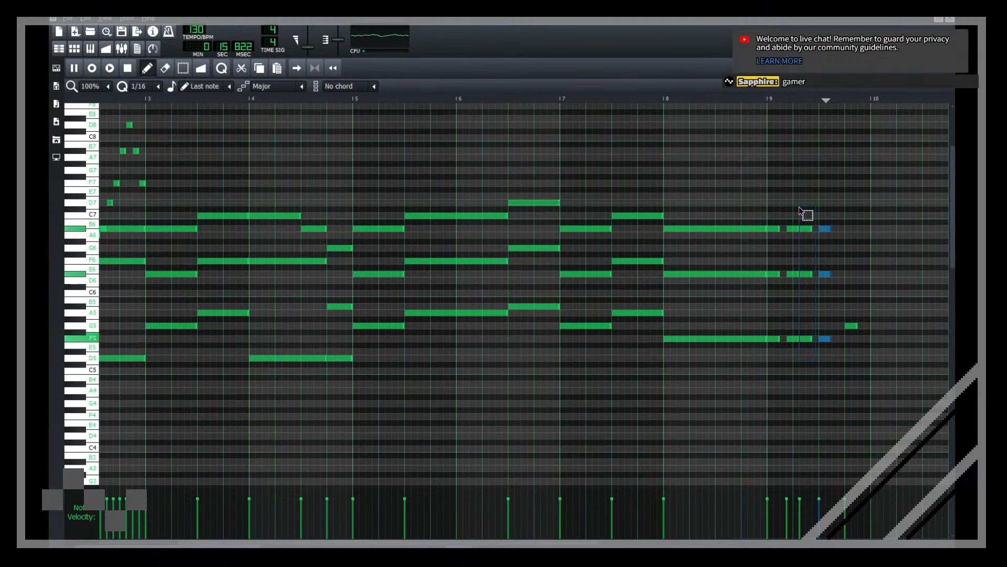
drag(799, 211, 793, 211)
key(space)
drag(807, 356, 807, 236)
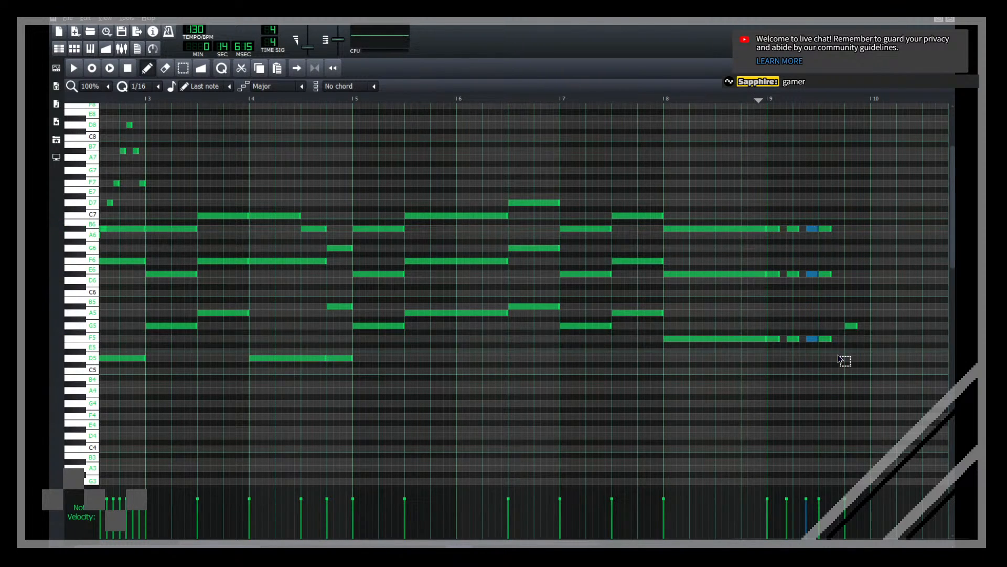
drag(839, 355, 833, 230)
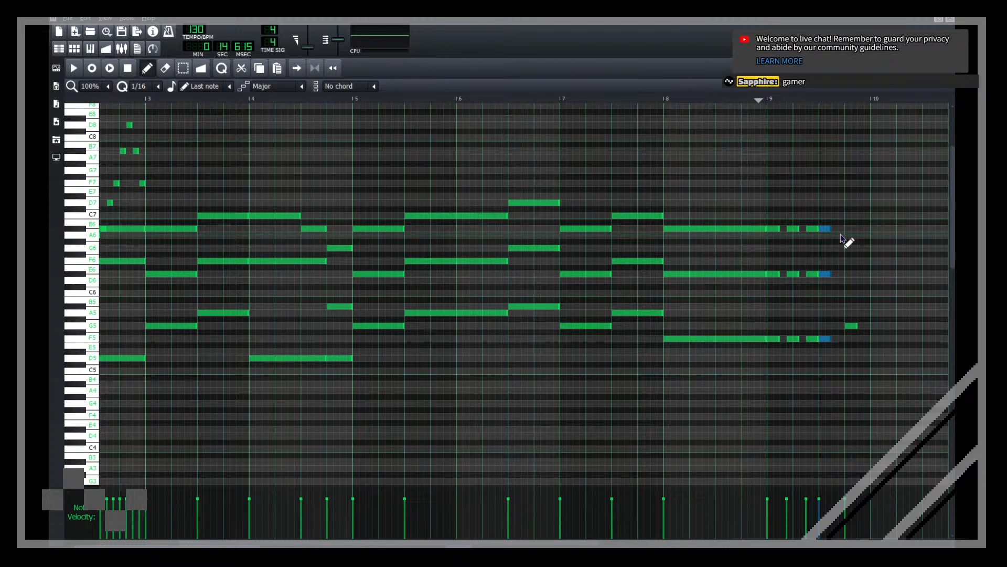
ctrl+click(804, 193)
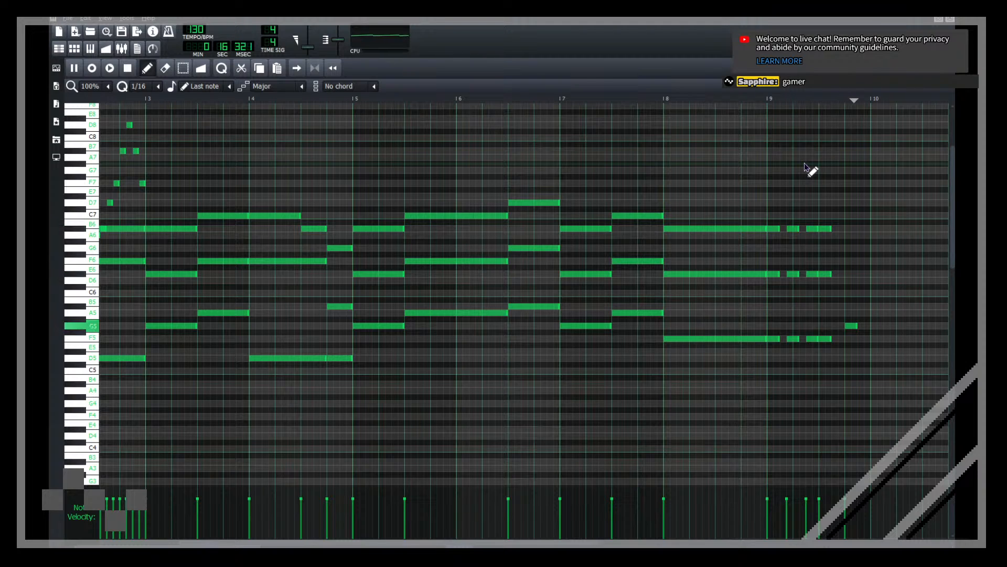
Step: Close the piano roll and play the whole song, comparing it with the Vintage Dreams track muted and unmuted
key(space)
click(950, 19)
key(space)
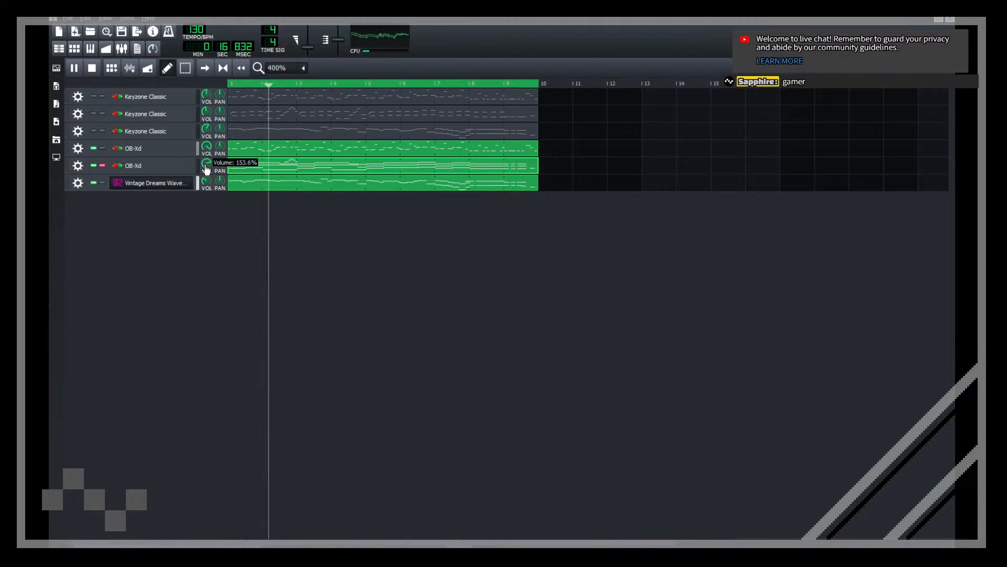
click(94, 183)
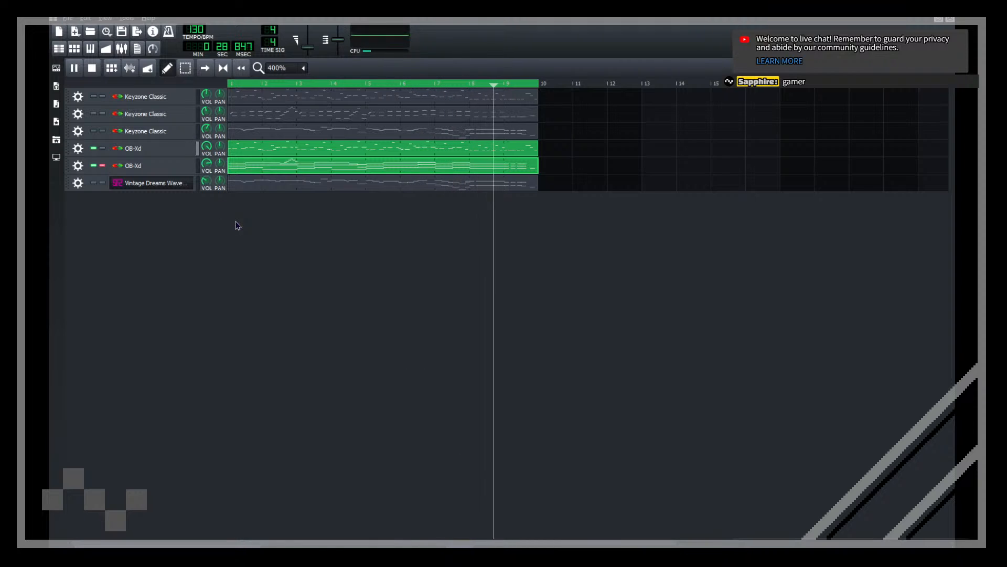
click(95, 183)
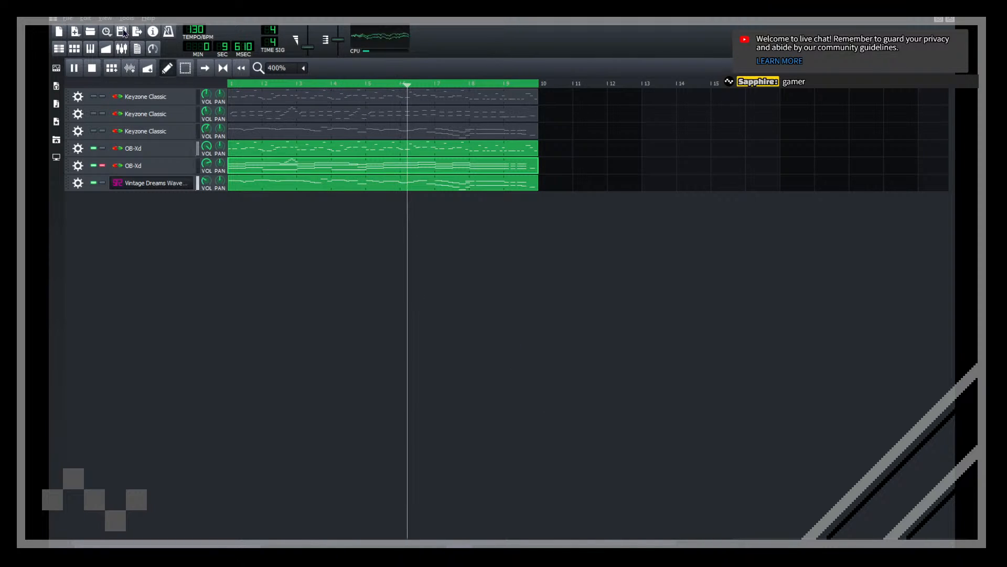
Step: Save the breakout.mmpz project, listen through the full arrangement, stop playback and save again
key(ctrl+s)
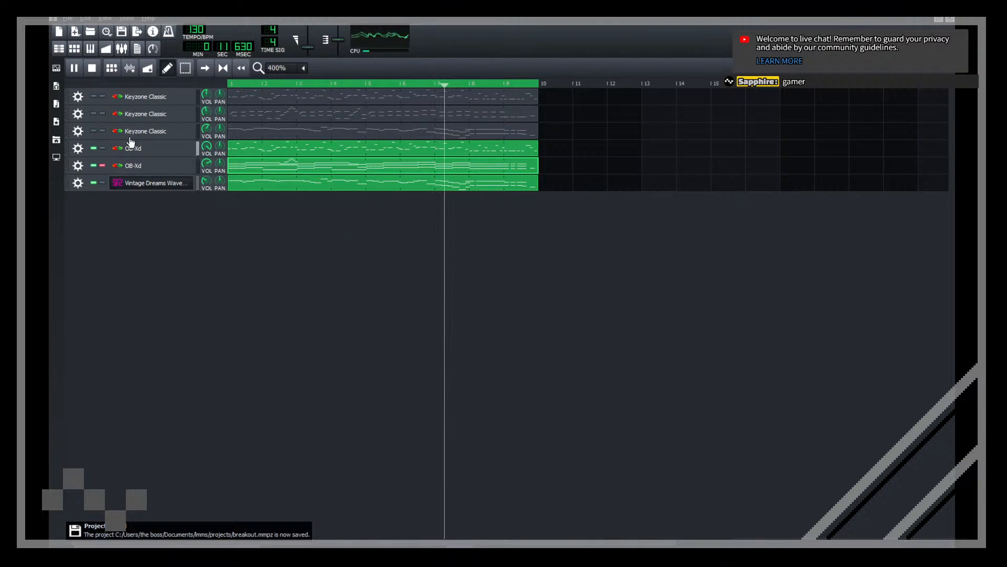
click(132, 165)
click(203, 265)
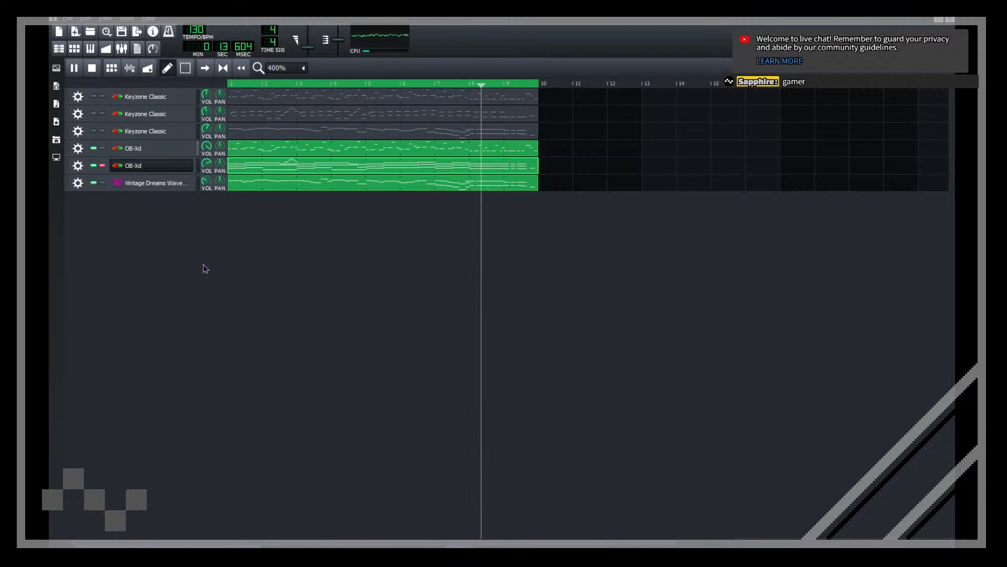
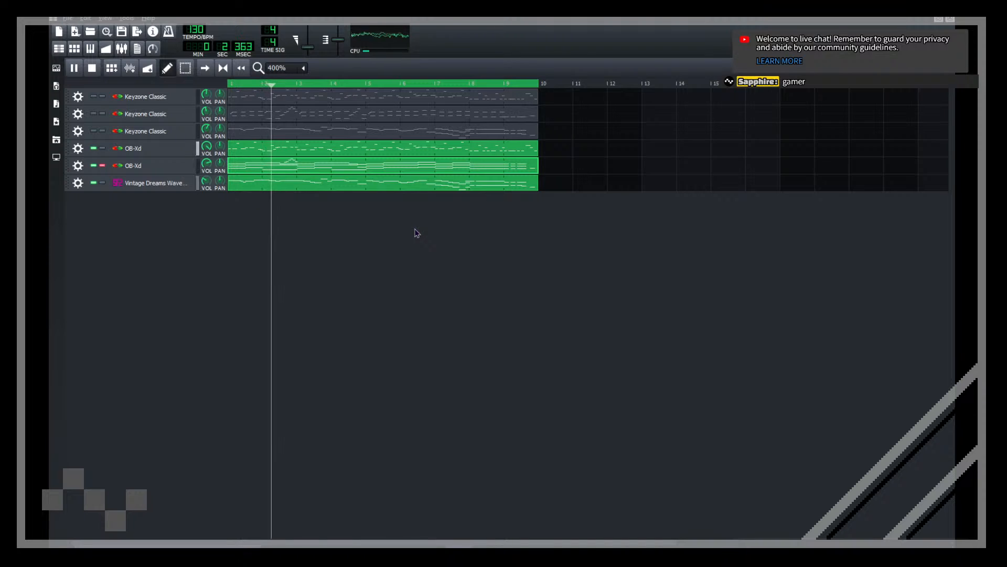
key(space)
click(124, 36)
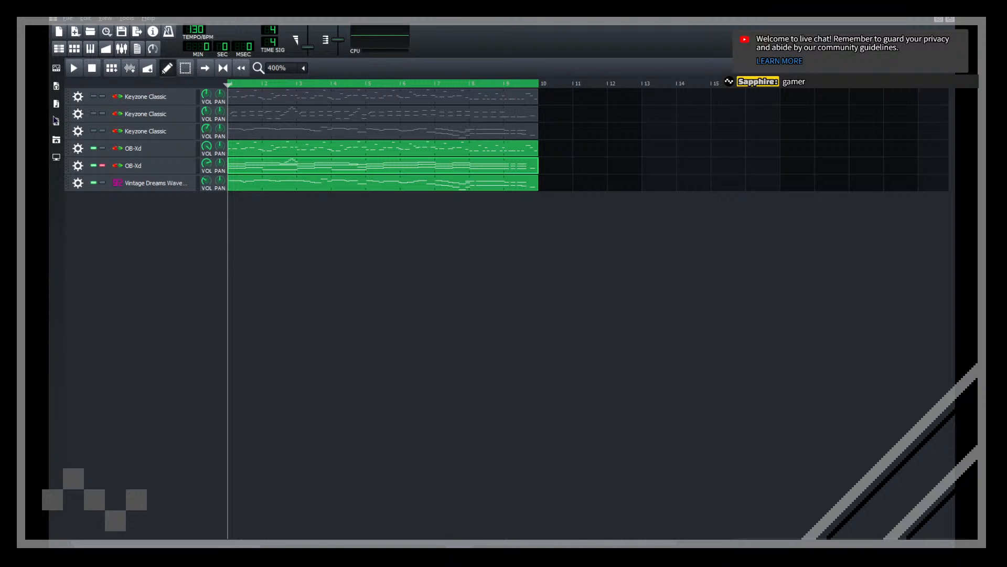
Step: Copy the first OB-Xd track's clip to bar 10 and open the copy in the piano roll
double_click(283, 167)
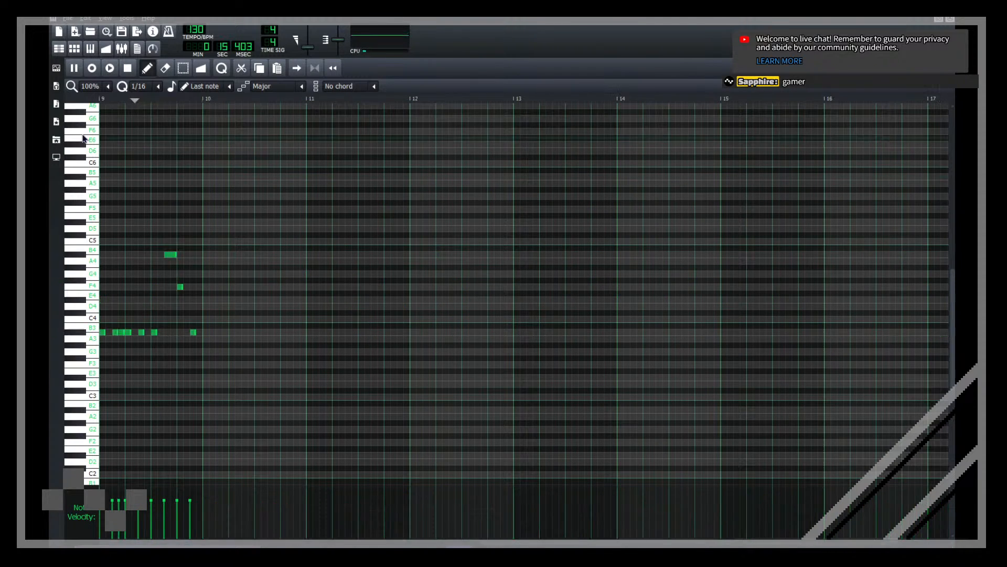
key(space)
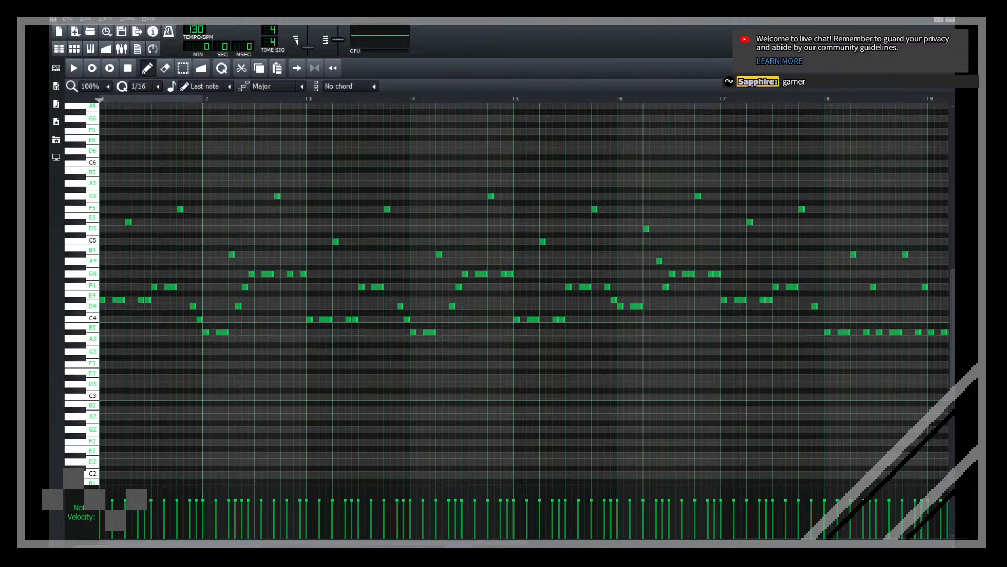
click(950, 18)
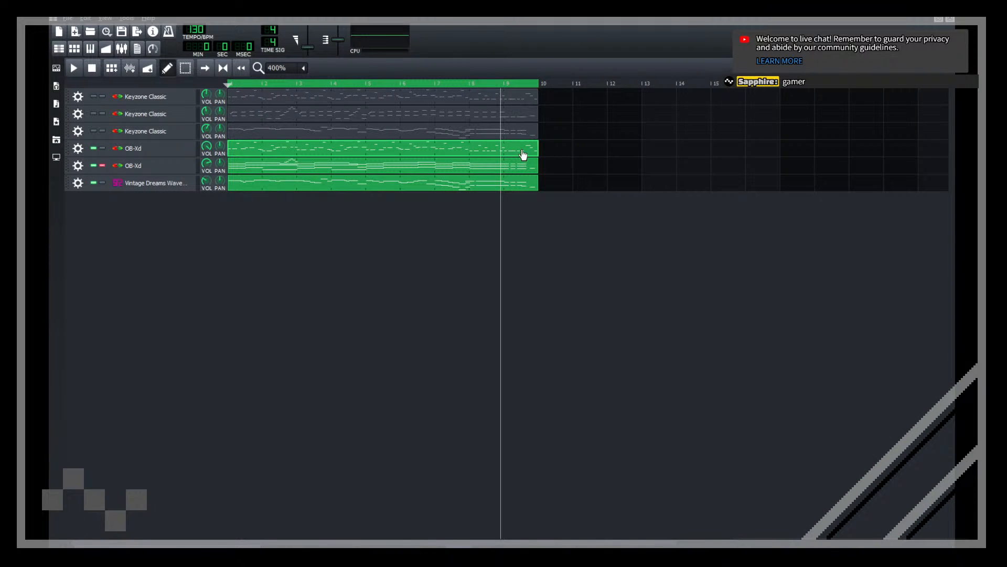
drag(556, 153, 554, 151)
double_click(554, 151)
Step: Reduce bar 1 to D#4 held through the first half and F4 through the second, deleting the other short notes
right_click(187, 217)
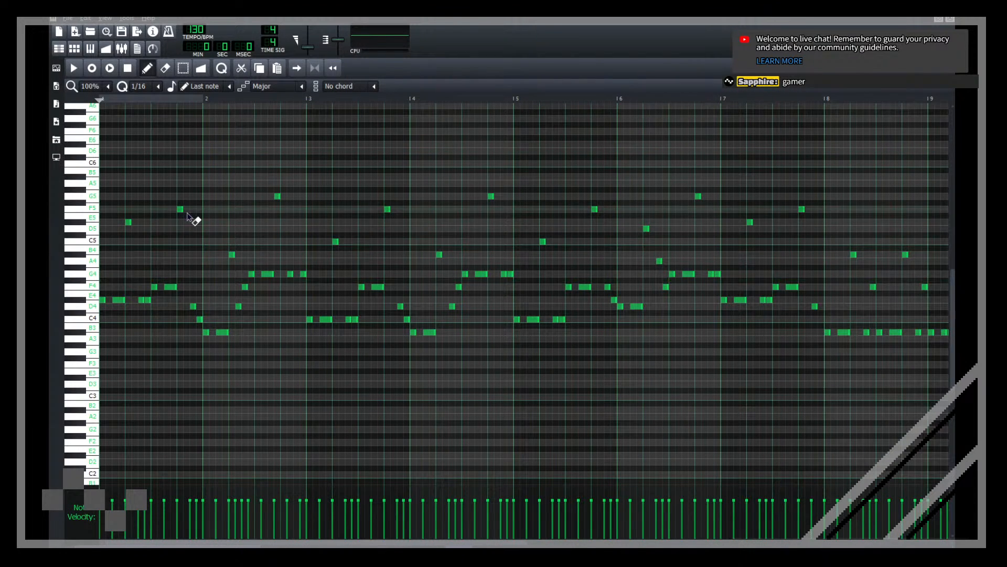
right_click(180, 209)
right_click(129, 222)
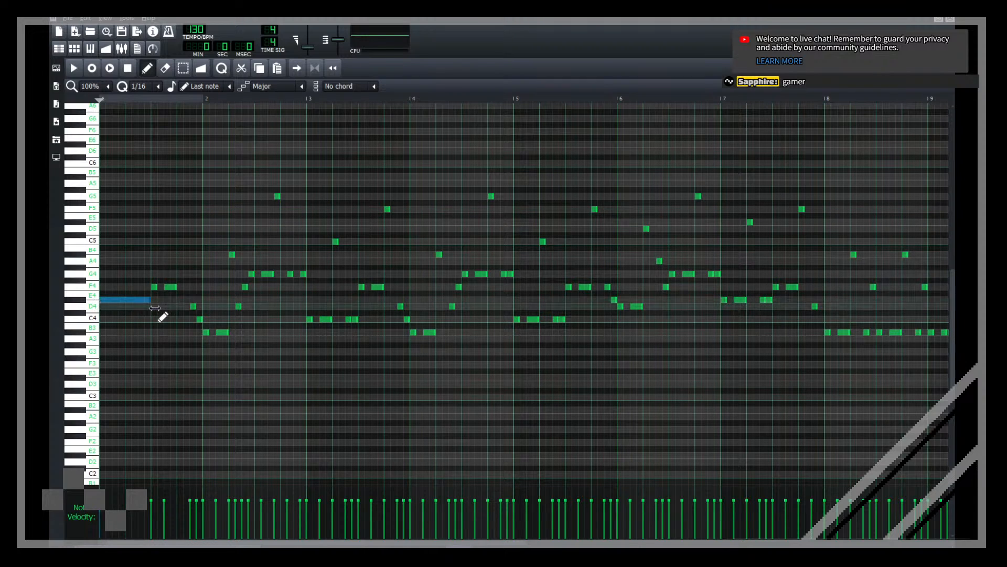
drag(154, 308, 200, 294)
right_click(193, 306)
right_click(200, 319)
key(space)
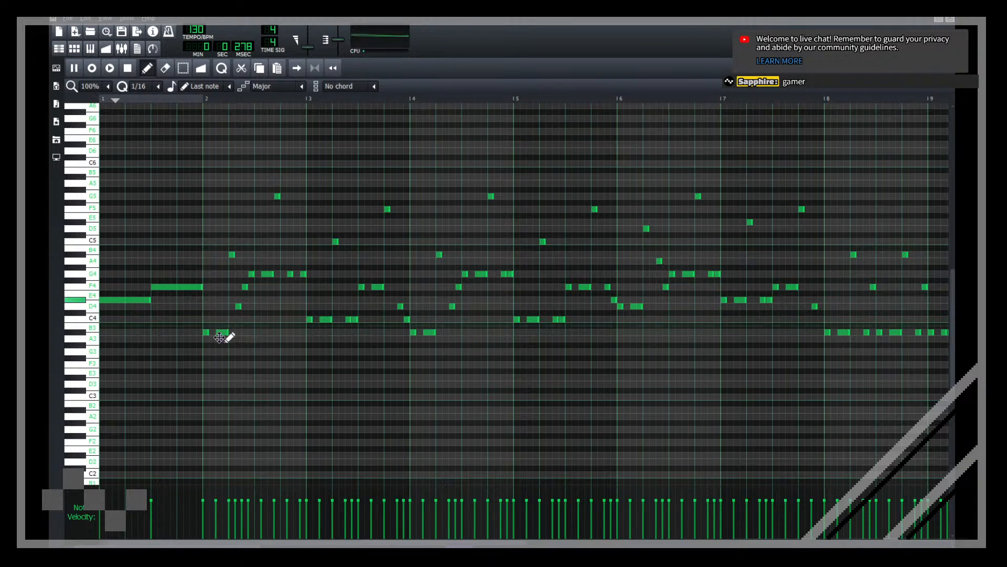
Step: Hold A#3 through the first half of bar 2 and delete the bar's other short notes except one G4
drag(209, 332, 247, 340)
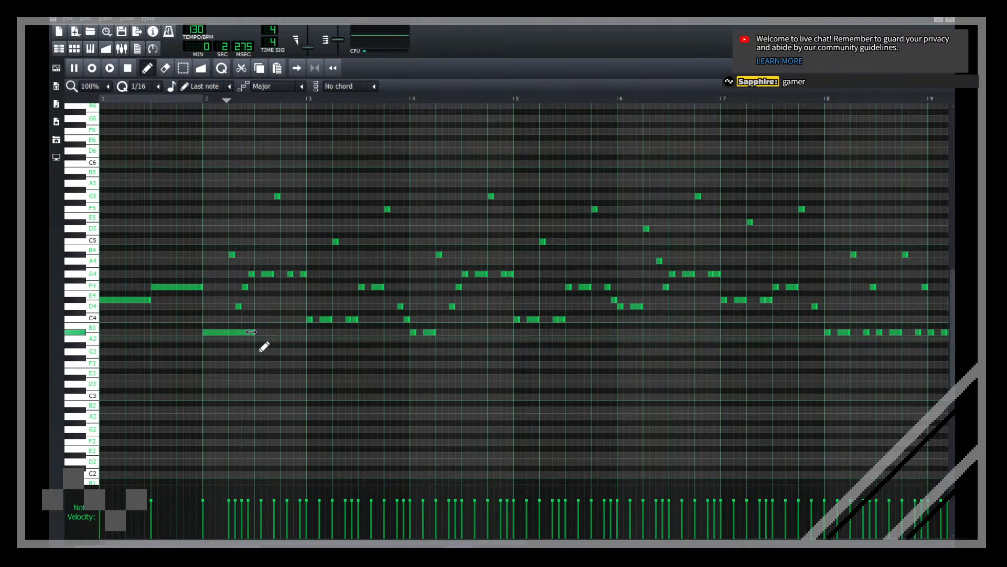
right_click(238, 306)
right_click(245, 287)
right_click(251, 274)
right_click(290, 274)
right_click(304, 274)
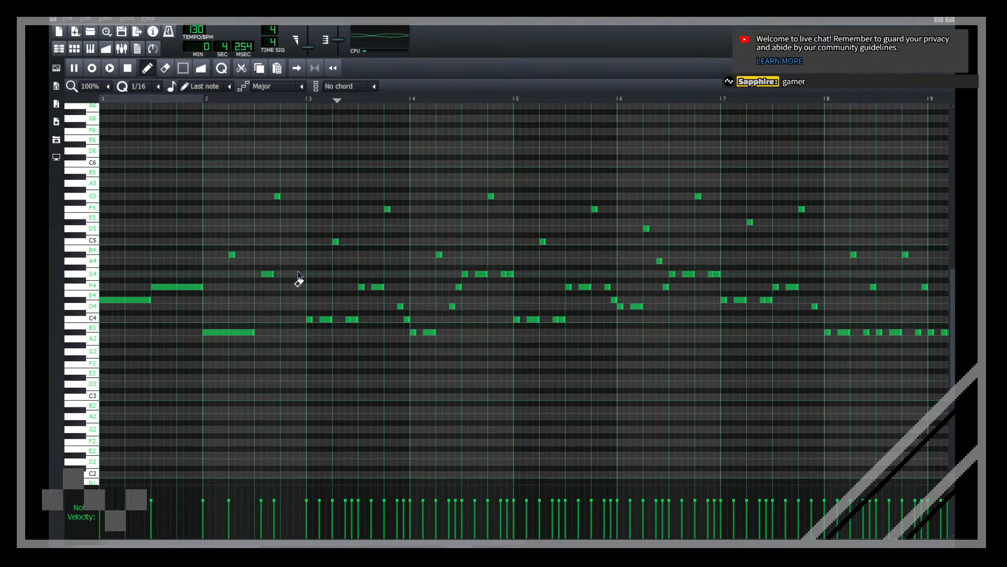
right_click(232, 254)
right_click(278, 196)
key(space)
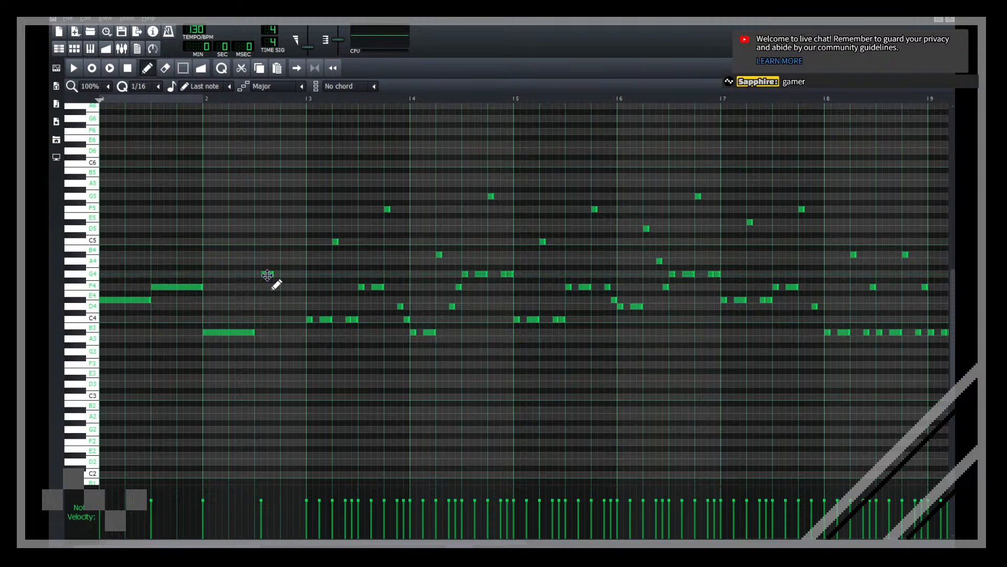
Step: Stretch the remaining G4 across the second half of bar 2 and close the piano roll
drag(268, 275, 300, 276)
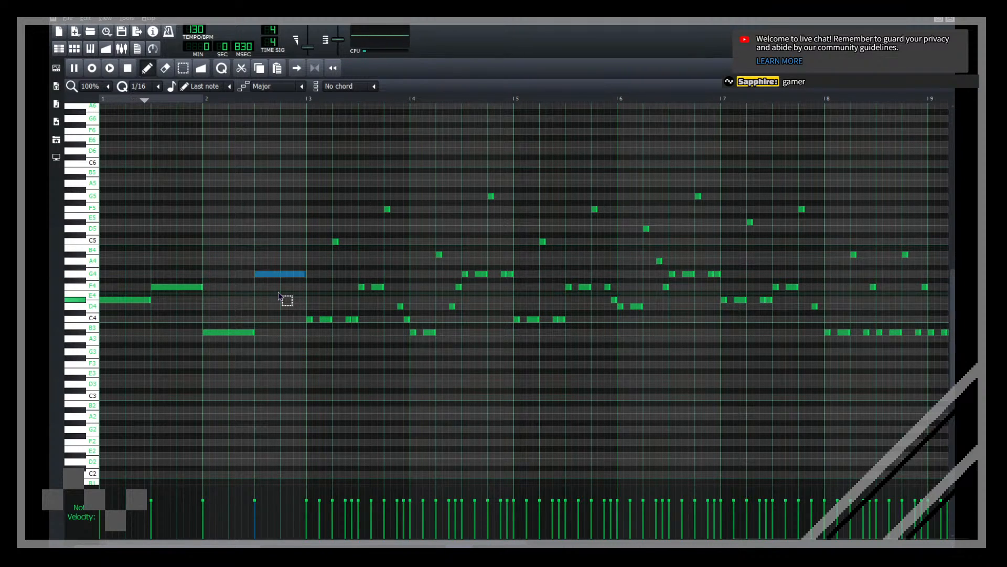
scroll(278, 293, up, 1)
click(951, 20)
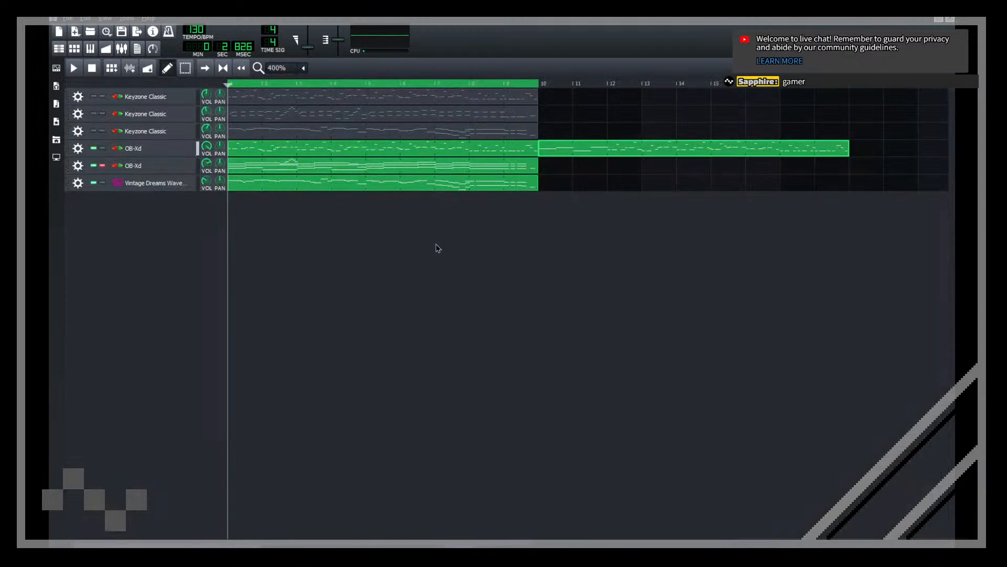
Step: Clone the first OB-Xd track, place the edited clip at bar 1 of the clone and delete the original track's bar 10 clip
click(86, 162)
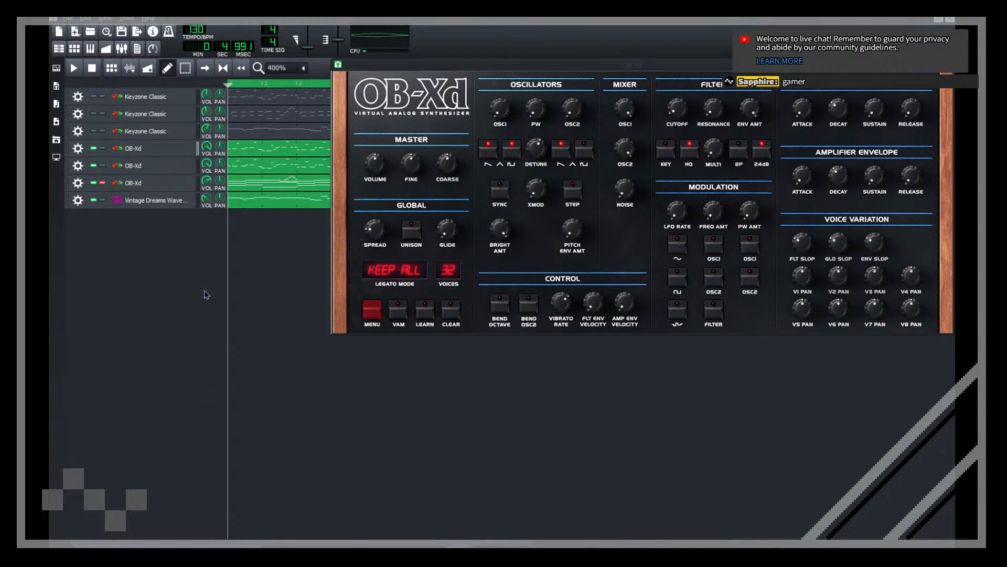
click(315, 168)
drag(577, 169, 560, 139)
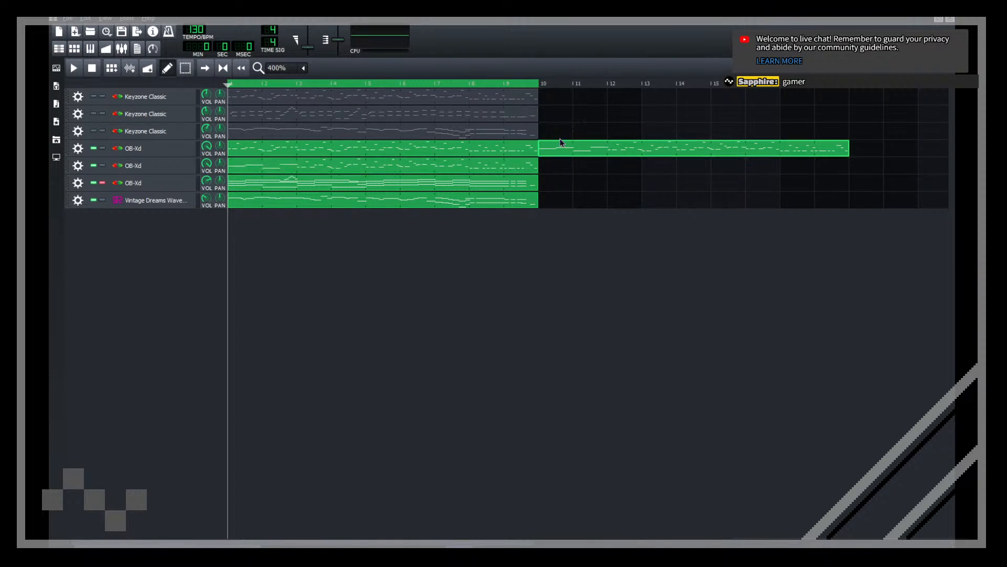
middle_click(565, 147)
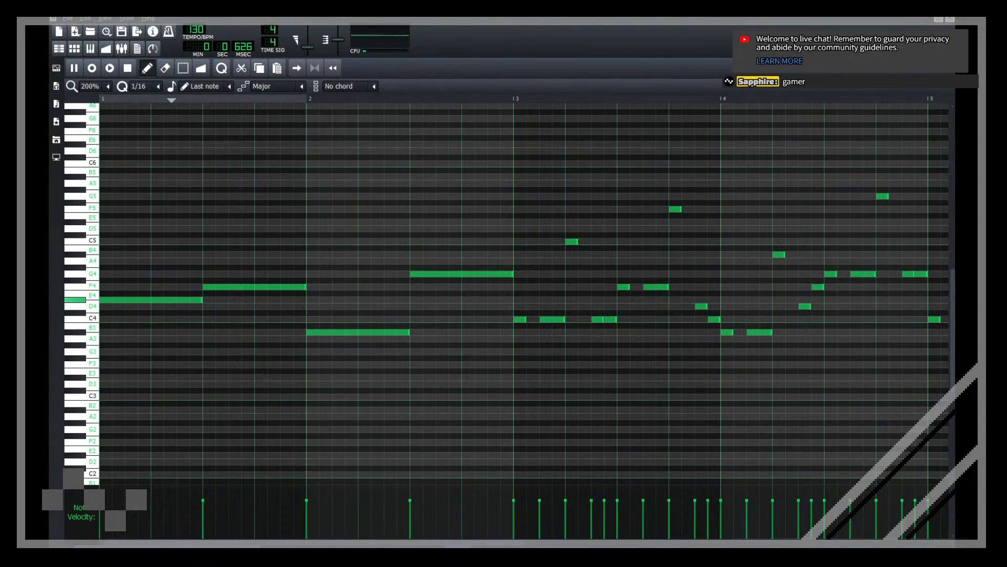
click(950, 19)
Step: Turn on the arpeggio for the cloned OB-Xd instrument, using the octave chord, Up direction and Free mode
click(145, 167)
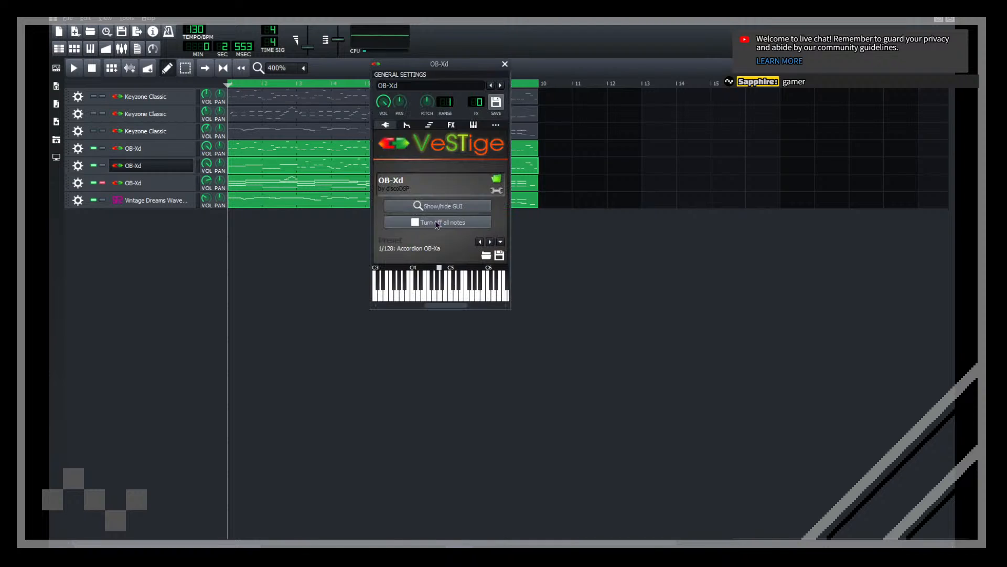
click(211, 293)
click(167, 172)
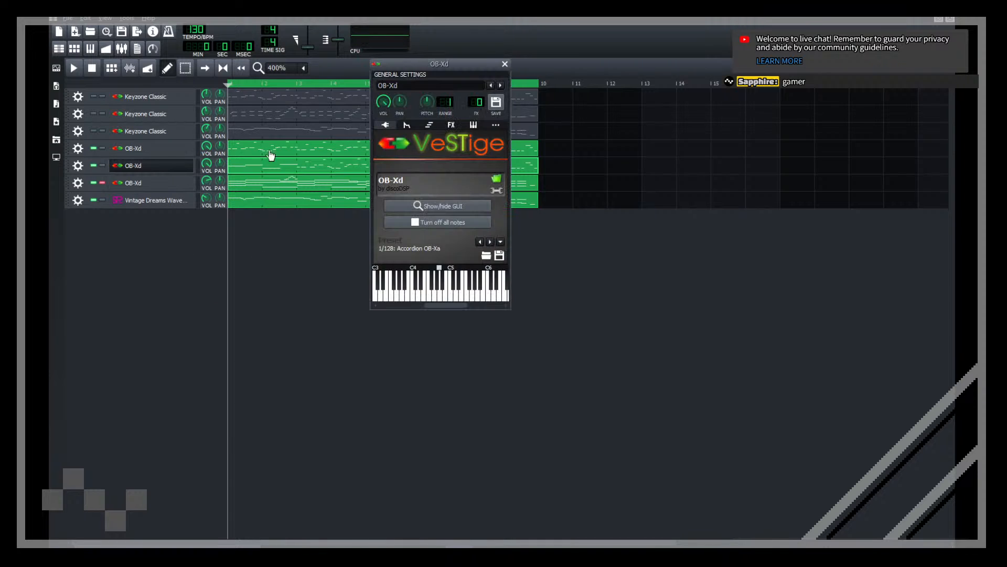
click(429, 125)
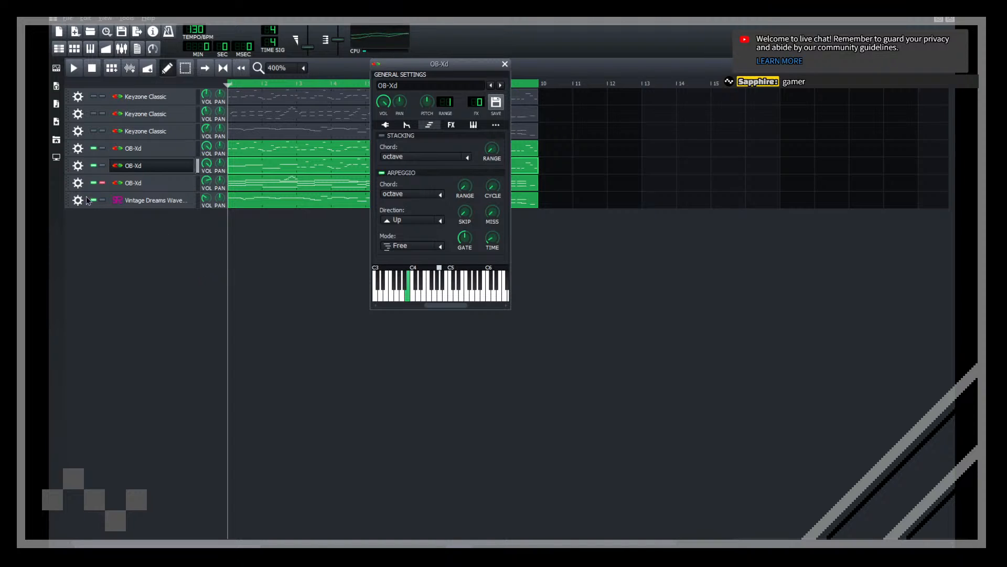
Step: Change the same routing assignment on the cloned OB-Xd track and on the original OB-Xd track above it
click(77, 166)
mouse_move(100, 233)
mouse_move(175, 232)
click(220, 243)
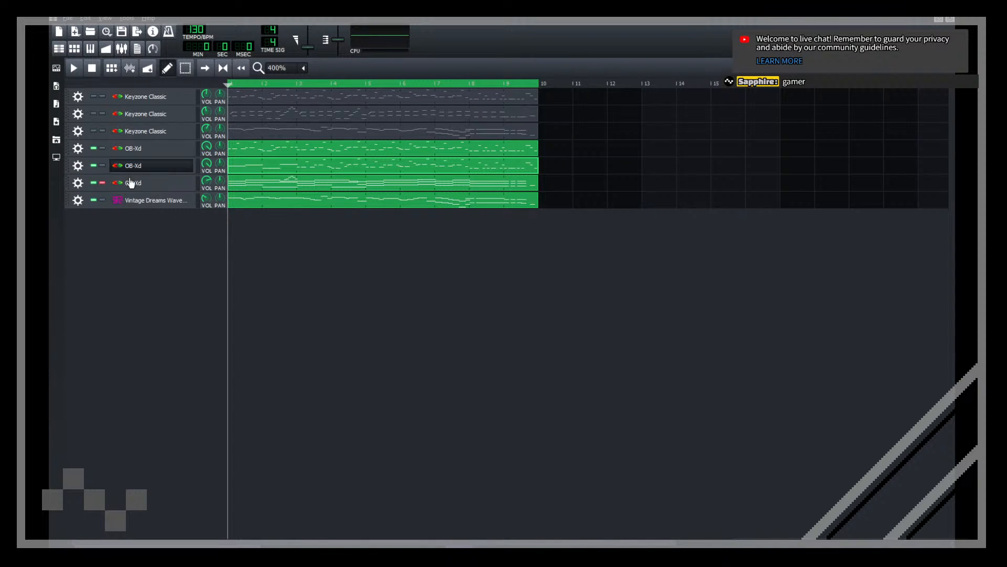
click(78, 149)
mouse_move(100, 216)
mouse_move(175, 215)
click(226, 226)
Step: Audition the cloned OB-Xd part, mute the original OB-Xd track and play the song with the arpeggio
double_click(251, 167)
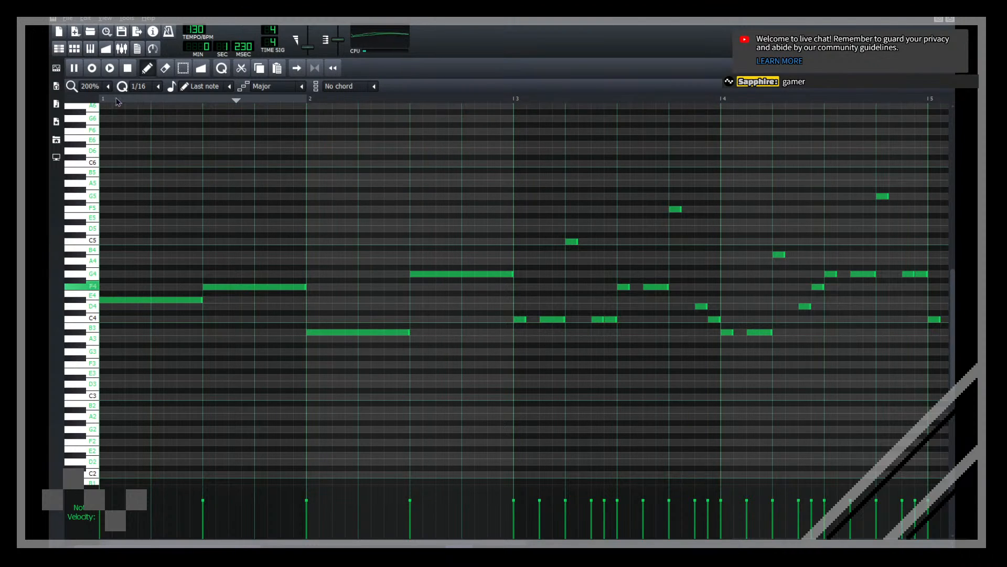
scroll(90, 89, up, 1)
click(950, 20)
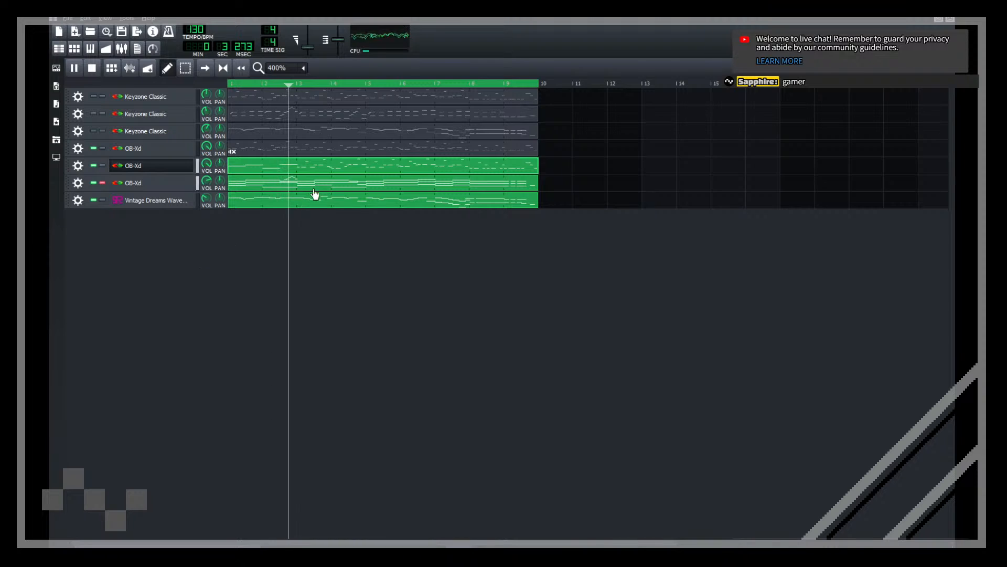
key(space)
Step: Open the cloned OB-Xd clip in the piano roll and delete all the notes in bars 3 and 4
double_click(311, 167)
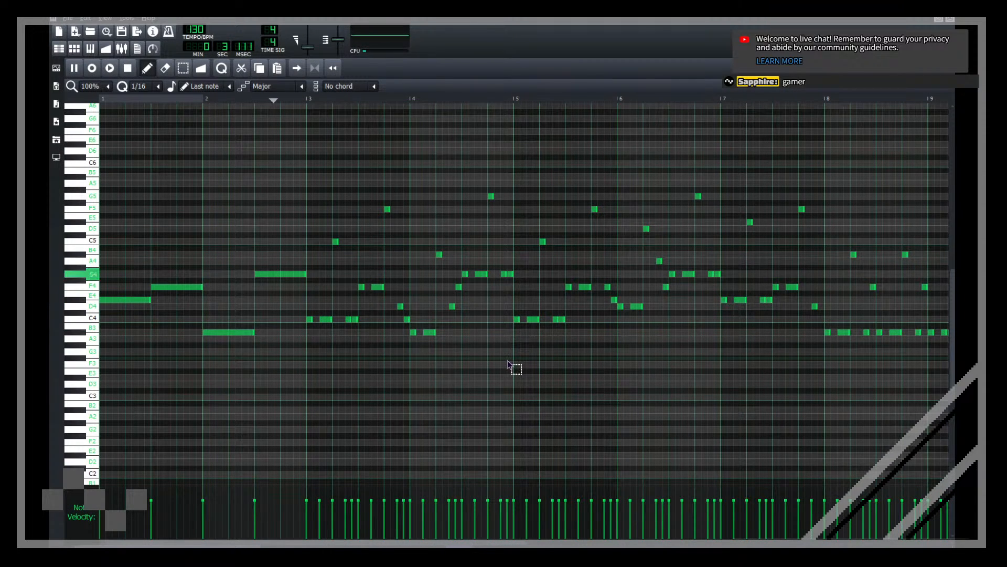
drag(513, 367, 309, 193)
key(Delete)
Step: Copy the four sustained notes of bars 1 and 2 into bars 3 and 4, aligned to the bar start, and play the clip
drag(368, 344, 73, 204)
key(space)
key(ctrl+c)
key(ctrl+v)
drag(128, 301, 335, 302)
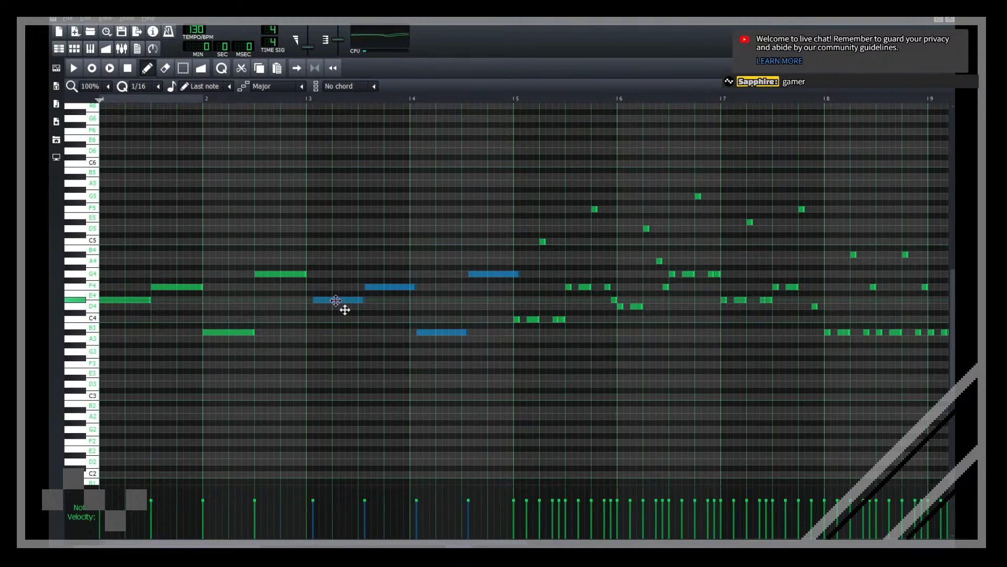
key(space)
ctrl+click(510, 349)
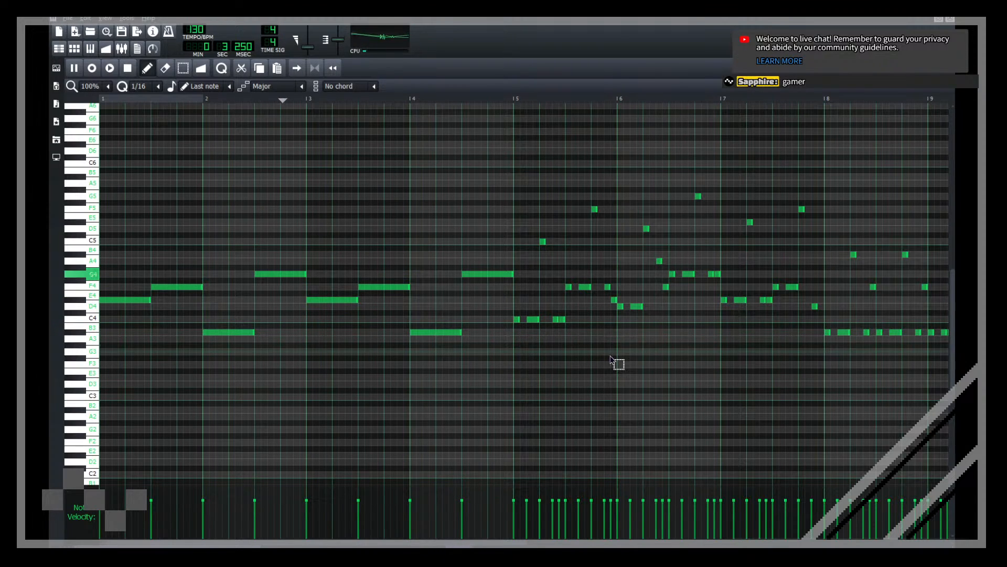
Step: Delete the short notes in bar 5 and fill it with a copy of bar 3's two sustained notes
drag(610, 350, 515, 177)
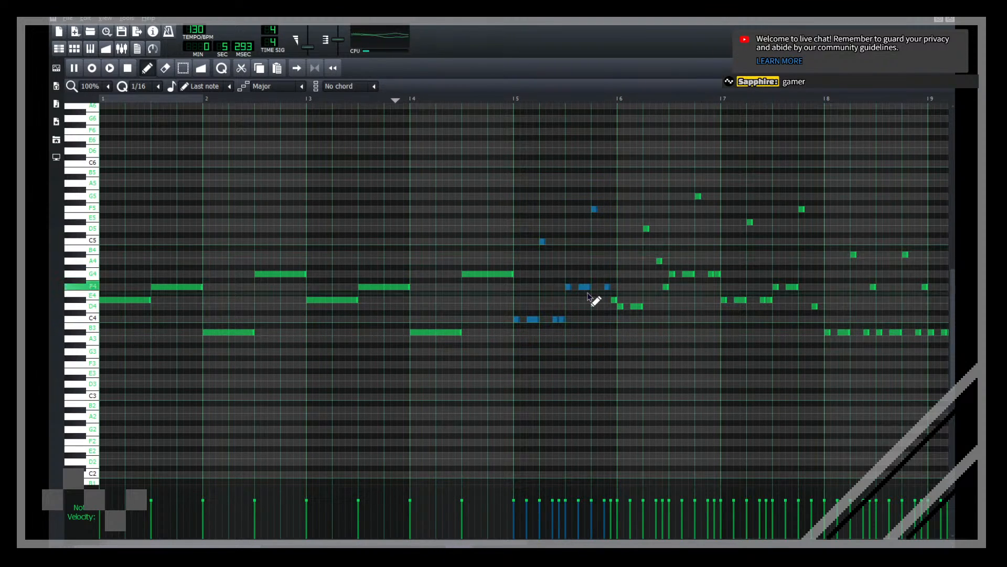
key(Delete)
right_click(613, 300)
drag(404, 317, 337, 263)
key(space)
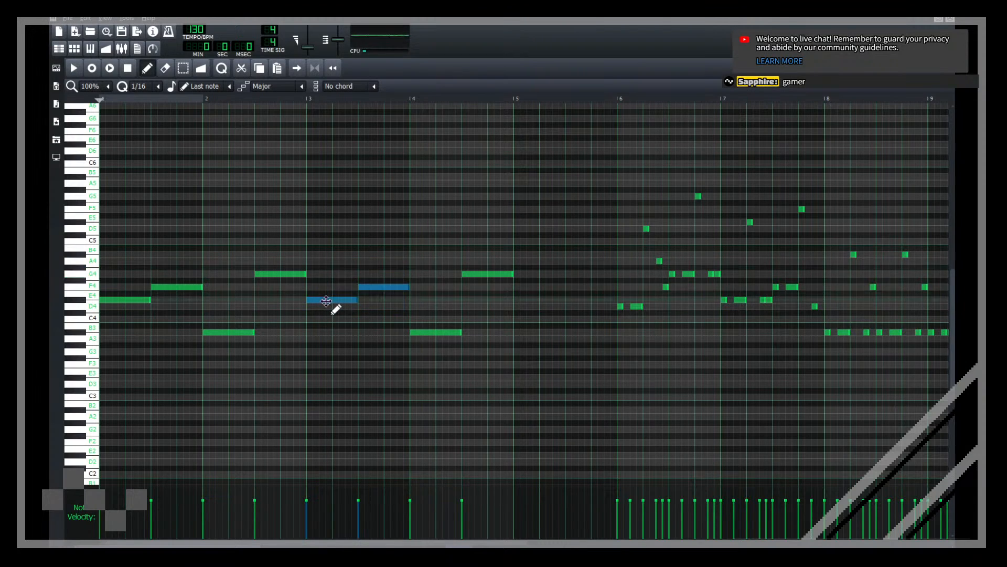
drag(331, 301, 537, 301)
Step: Replace the short notes in bar 6 with a half-bar D4 followed by a half-bar G4, removing the leftover high notes
click(632, 307)
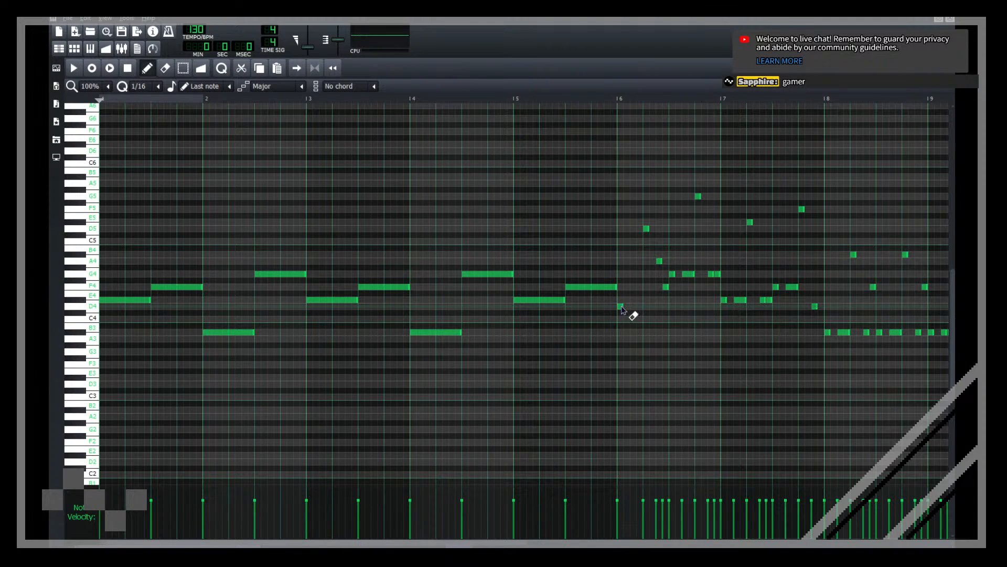
click(618, 306)
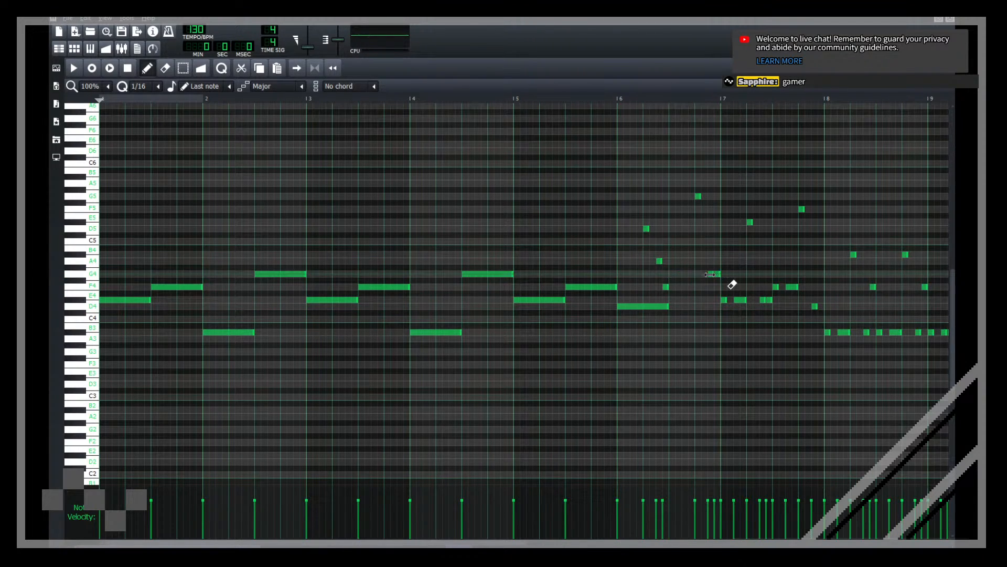
click(672, 275)
right_click(666, 286)
right_click(660, 261)
key(space)
right_click(647, 228)
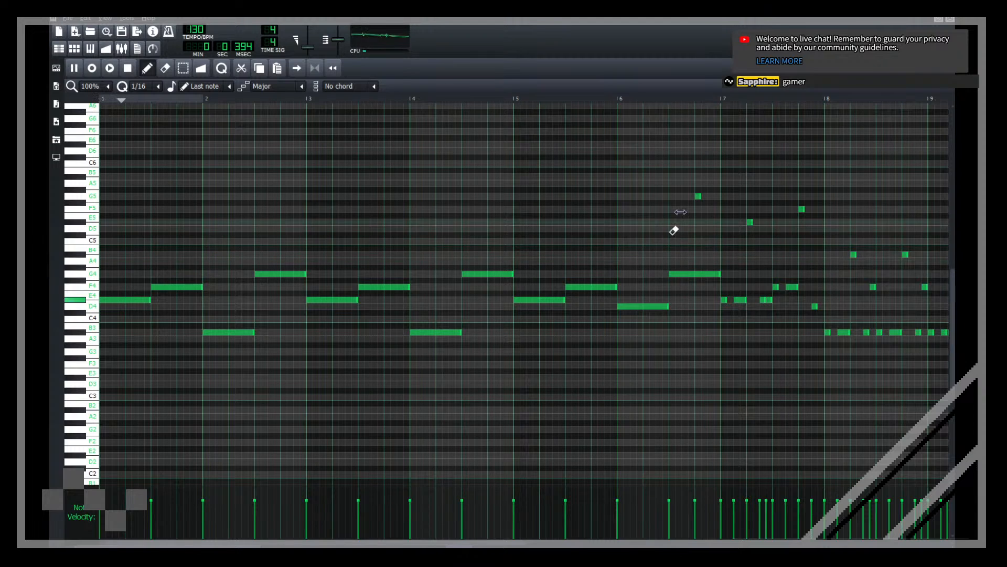
right_click(697, 197)
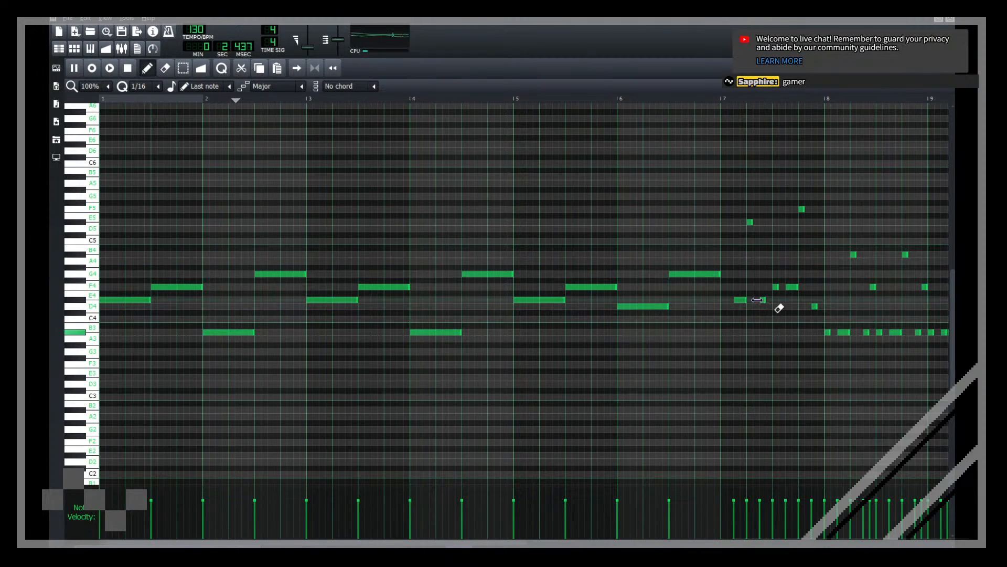
Step: Replace the short notes in bar 7 with half-bar D#4 and F4 notes and delete the stray high notes above them
right_click(757, 299)
right_click(740, 300)
right_click(776, 286)
right_click(790, 286)
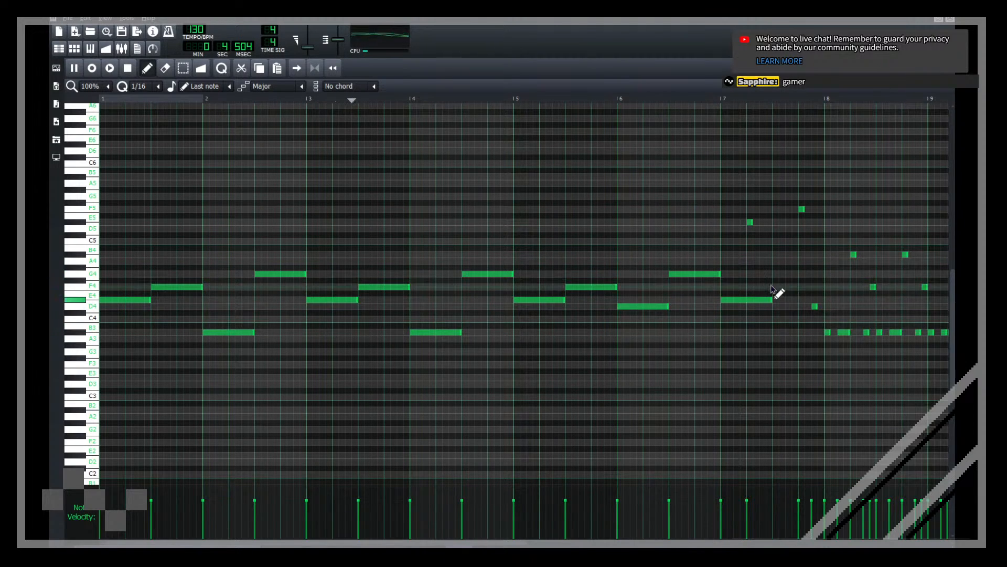
click(775, 287)
right_click(813, 305)
right_click(814, 307)
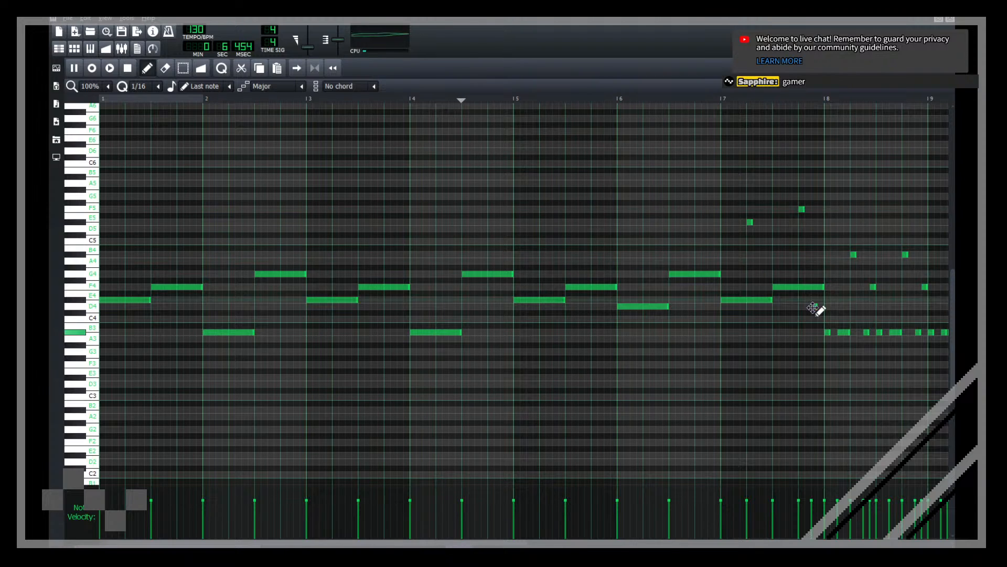
scroll(361, 192, down, 1)
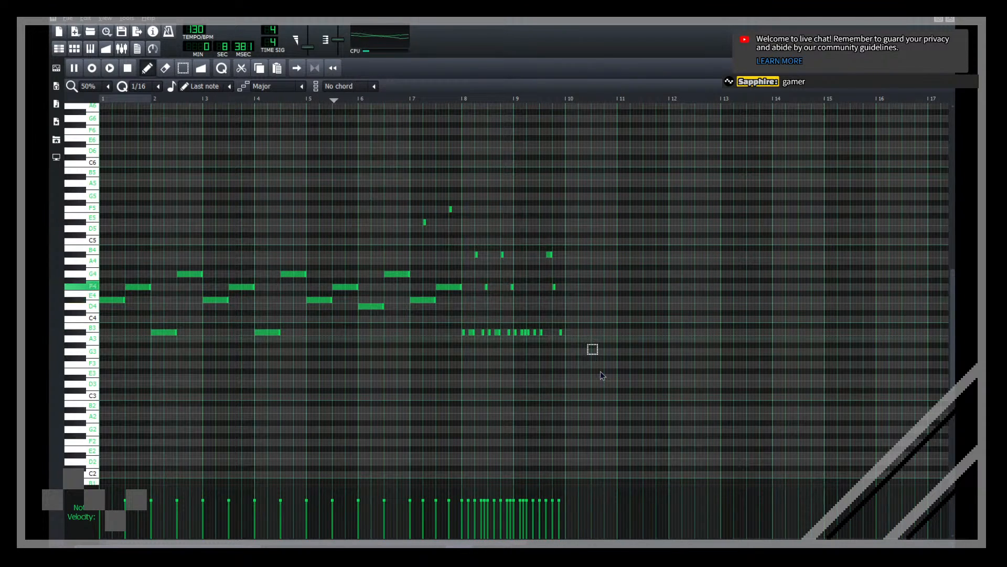
drag(591, 348, 389, 178)
ctrl+click(591, 307)
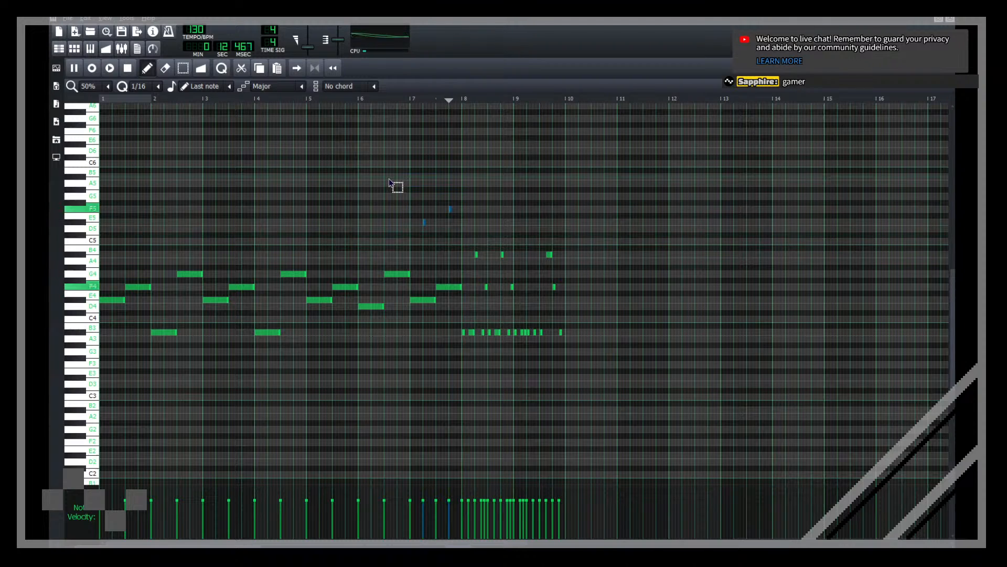
key(Delete)
Step: Clear the short notes in bar 8 and replace them with one A#3 note sustained for the whole bar
drag(592, 295, 472, 214)
ctrl+click(603, 182)
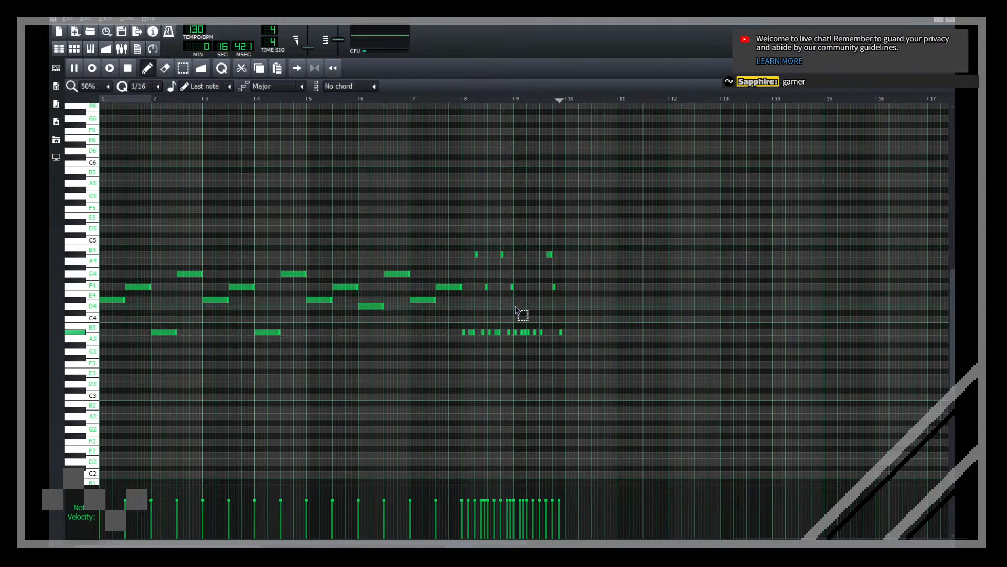
drag(515, 308, 472, 240)
key(Delete)
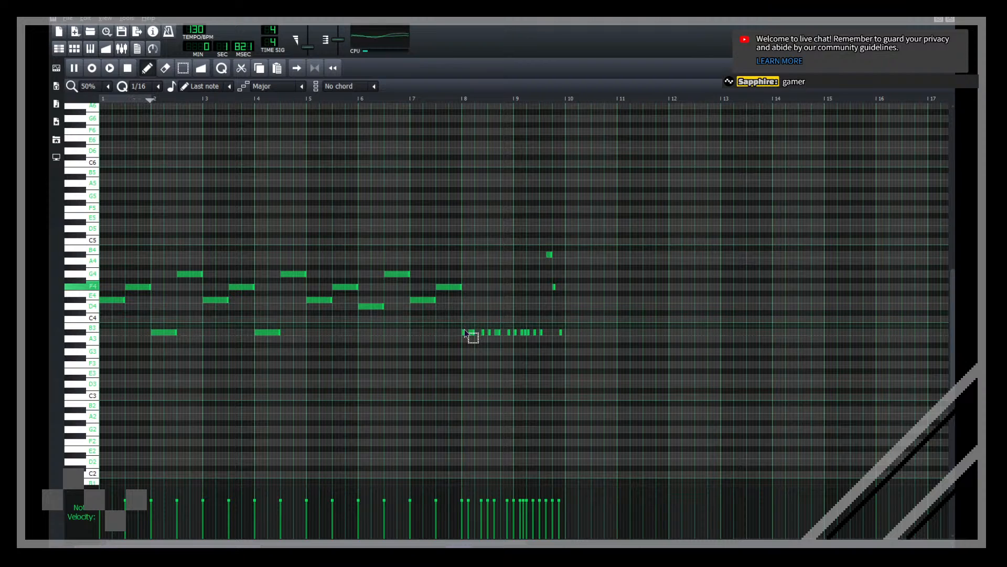
key(space)
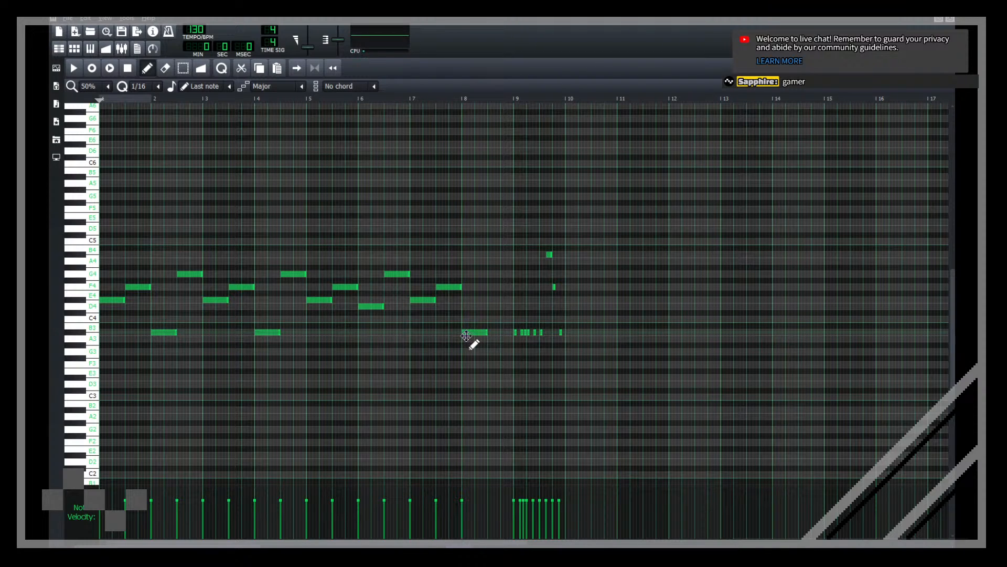
drag(496, 342, 515, 345)
Step: Play the song from the song editor and inspect the OTT compressor in the cloned OB-Xd's effects chain
click(951, 19)
key(space)
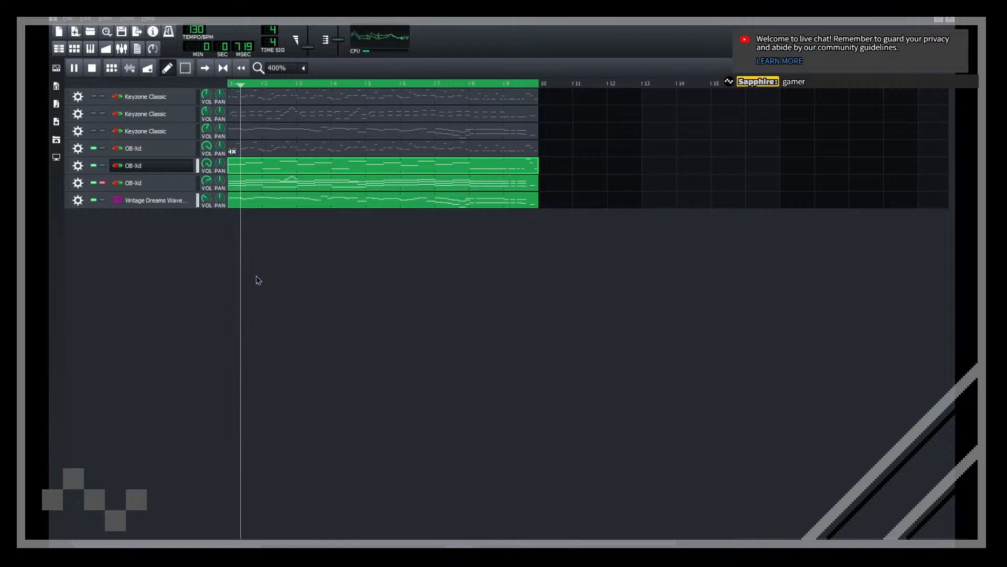
click(164, 166)
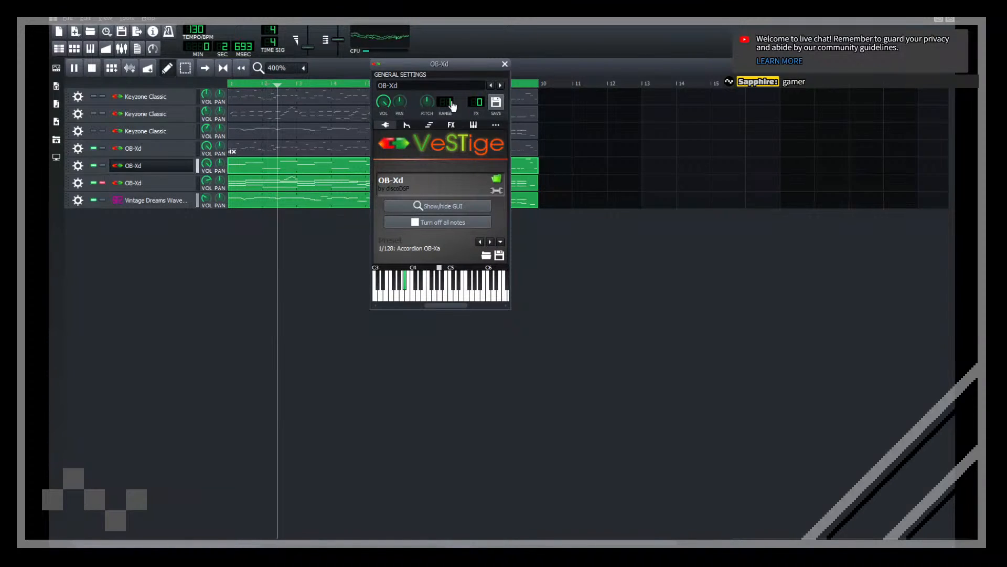
click(451, 124)
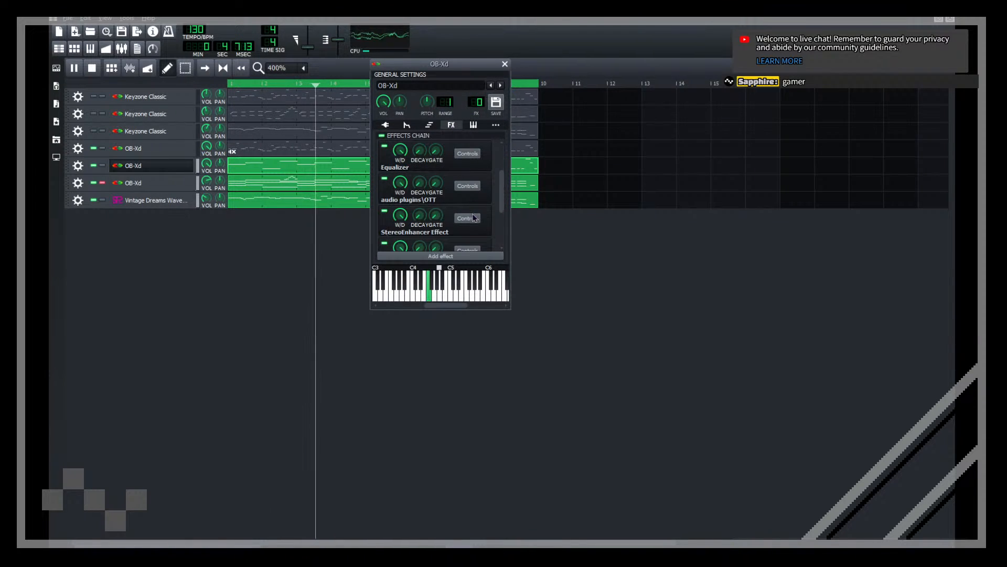
click(467, 186)
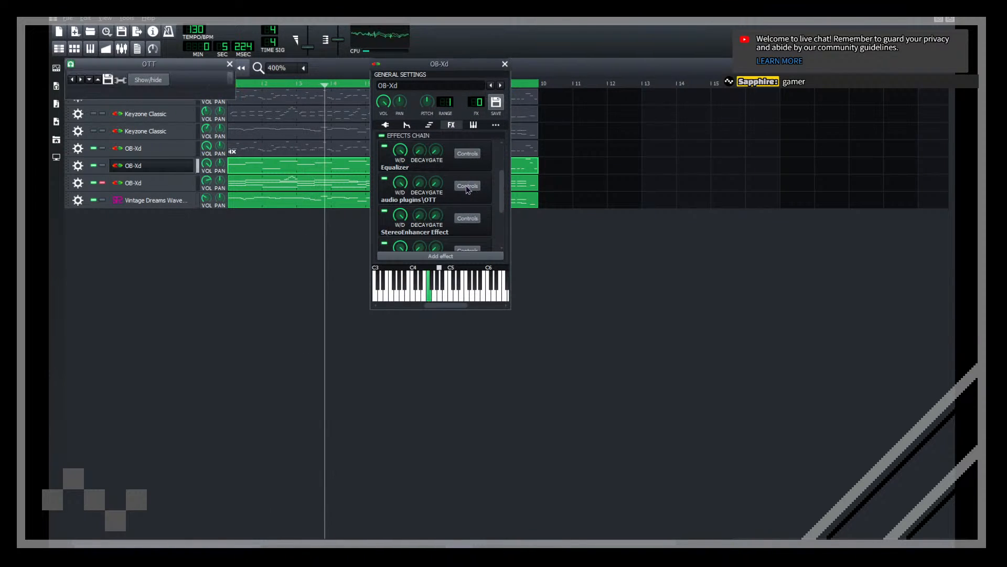
click(155, 82)
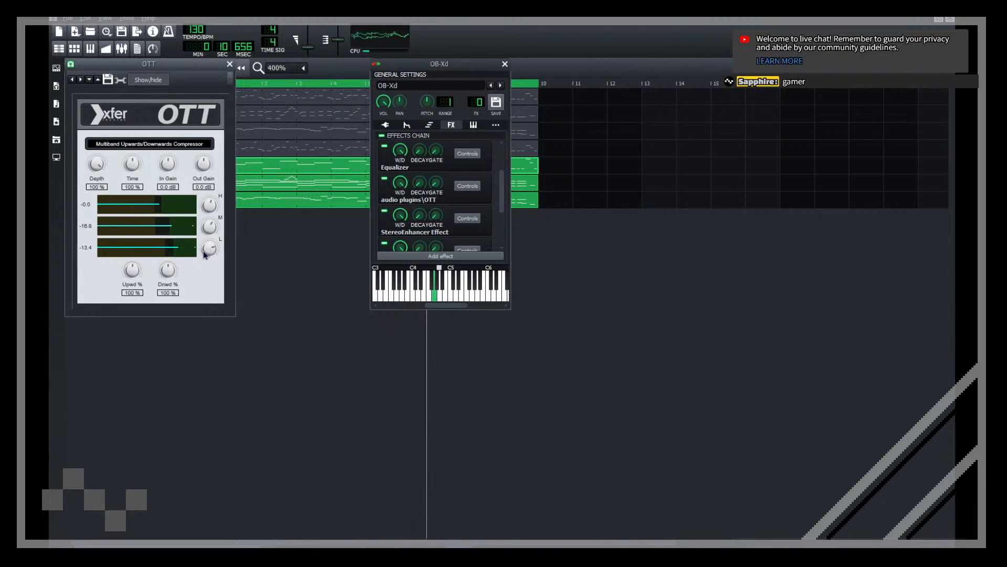
click(284, 283)
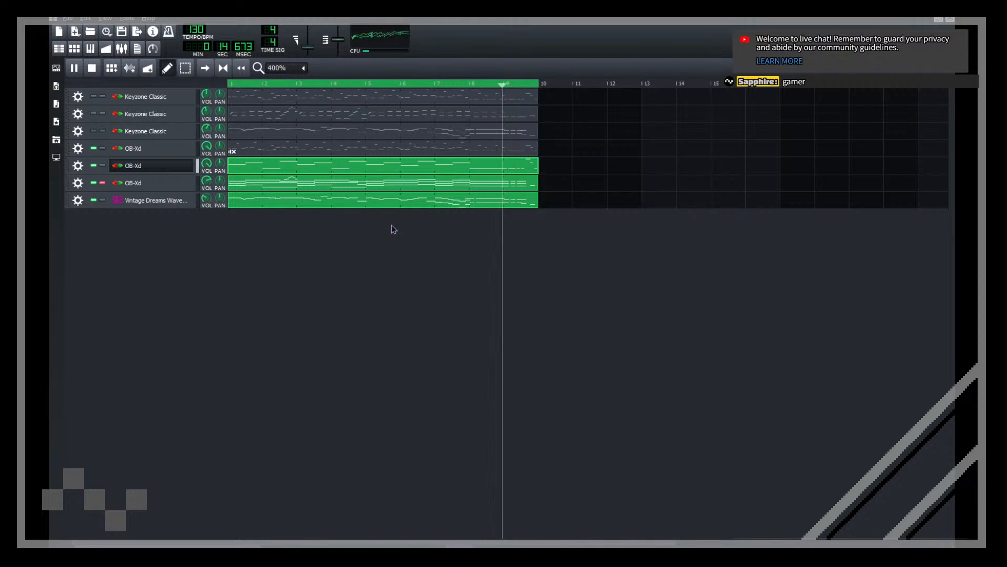
Step: Reopen the cloned OB-Xd clip and delete the high notes and the final short note in bar 9
double_click(523, 166)
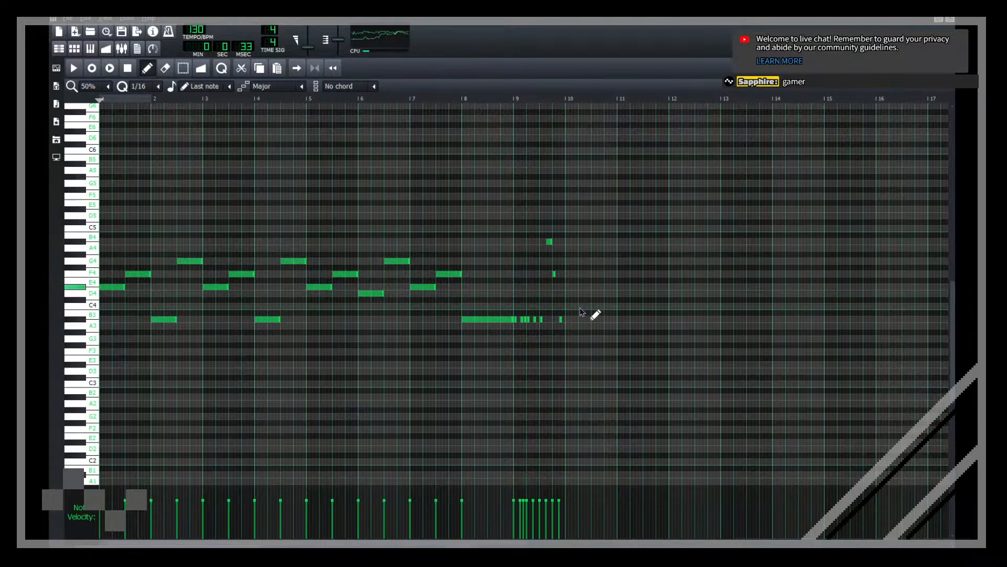
scroll(101, 89, down, 1)
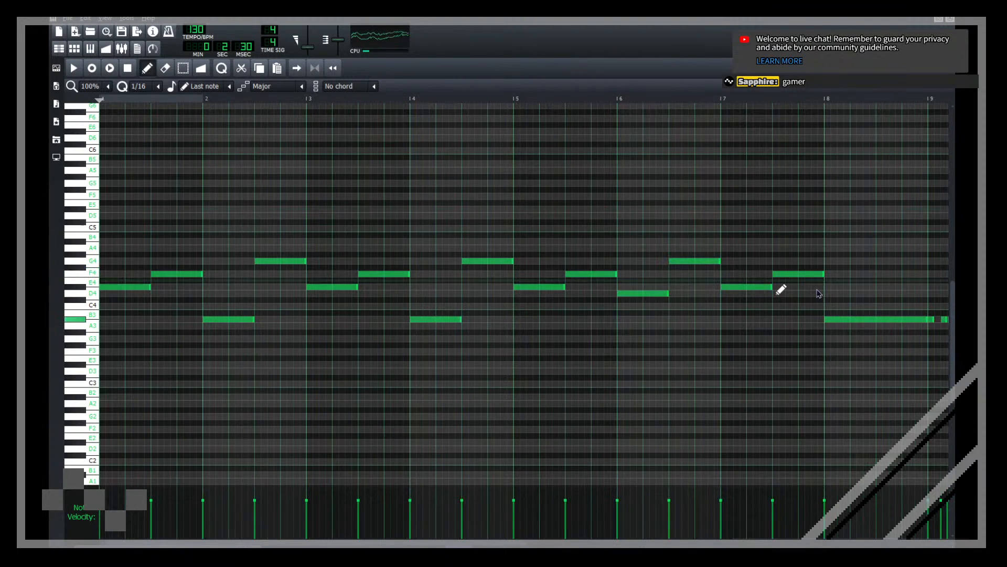
scroll(537, 351, right, 10)
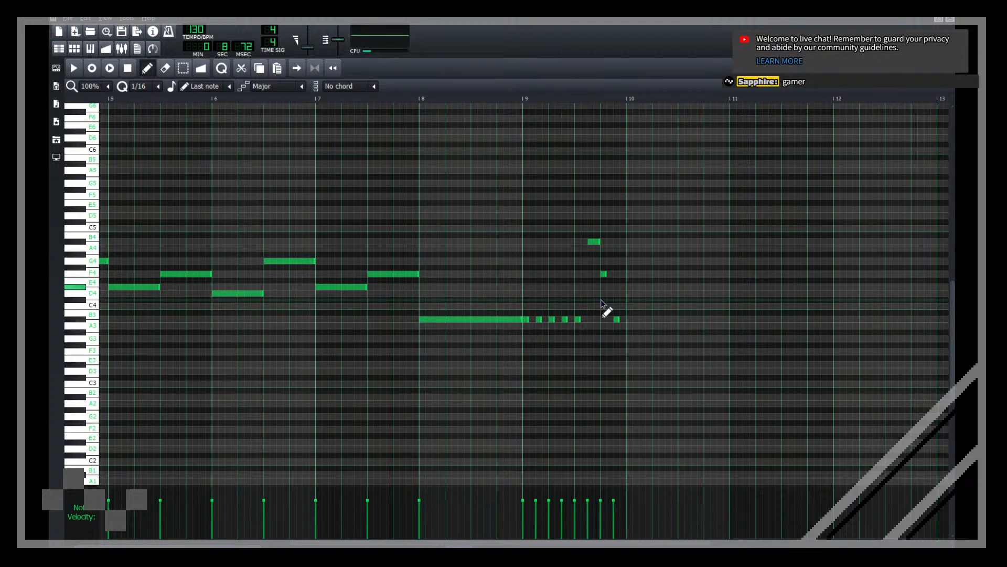
right_click(575, 321)
click(569, 319)
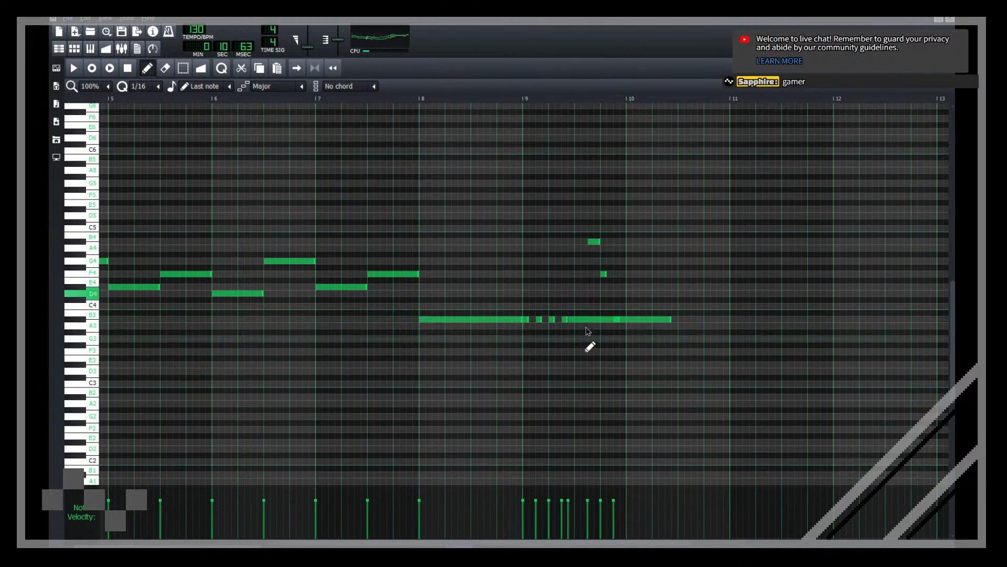
right_click(570, 321)
right_click(594, 241)
right_click(603, 274)
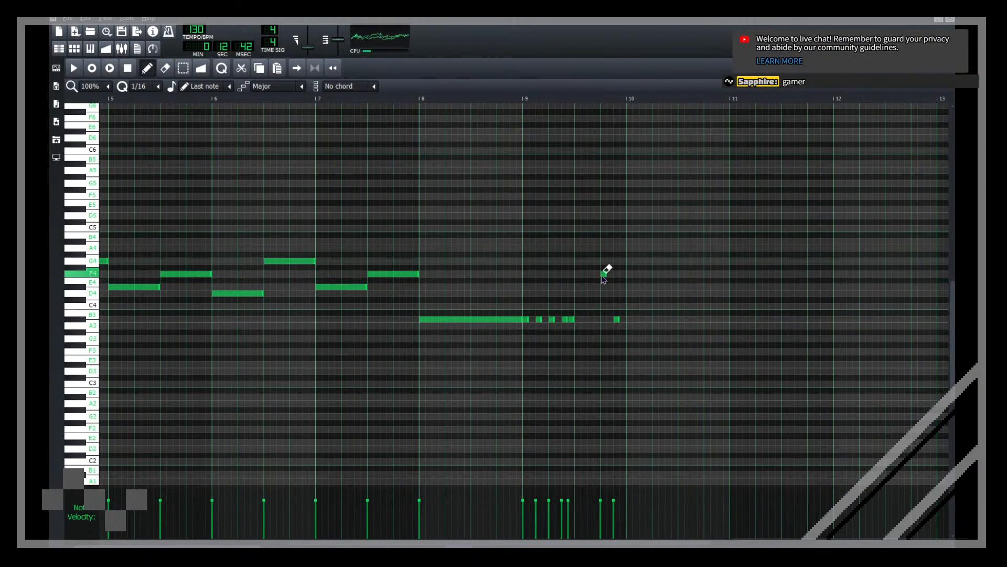
right_click(618, 319)
click(571, 319)
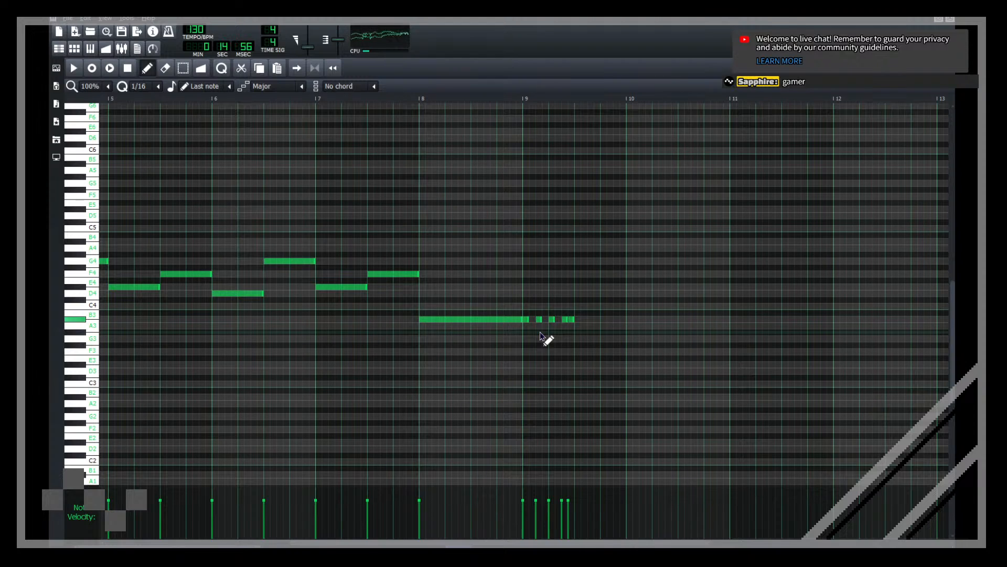
Step: Replace the remaining short notes in bar 9 with a new rhythm of four A#3 notes while the clip plays
key(space)
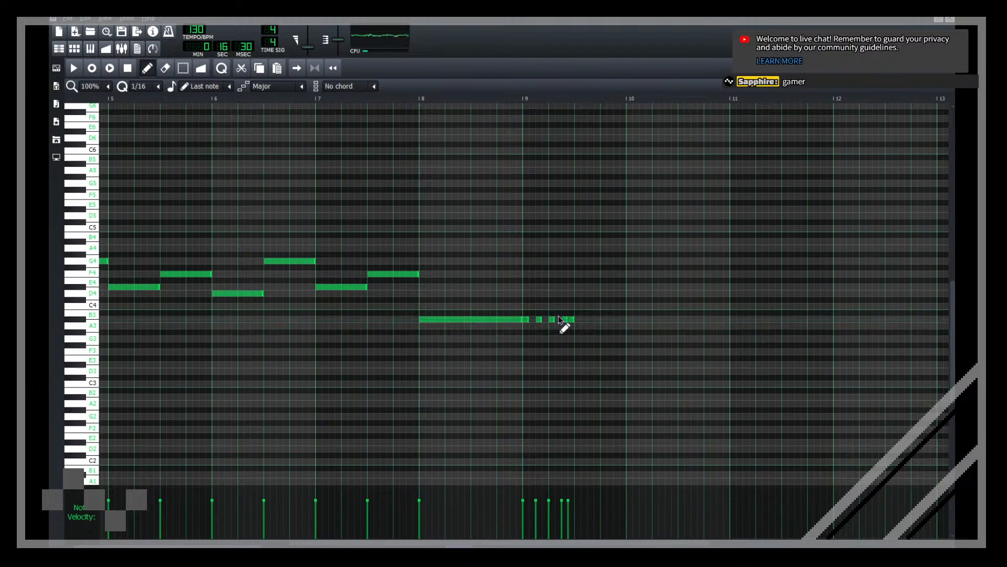
right_click(551, 320)
right_click(539, 320)
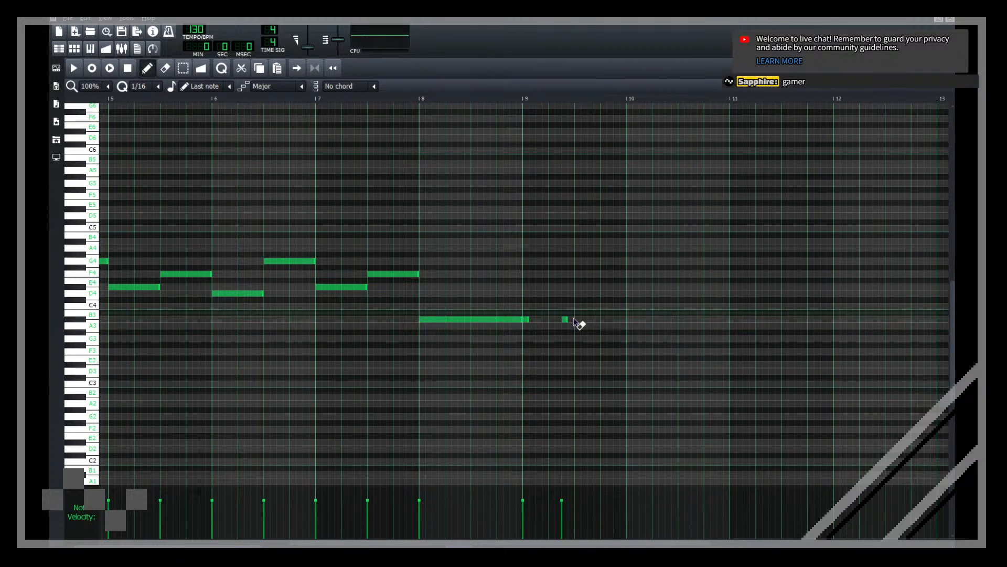
right_click(565, 318)
key(space)
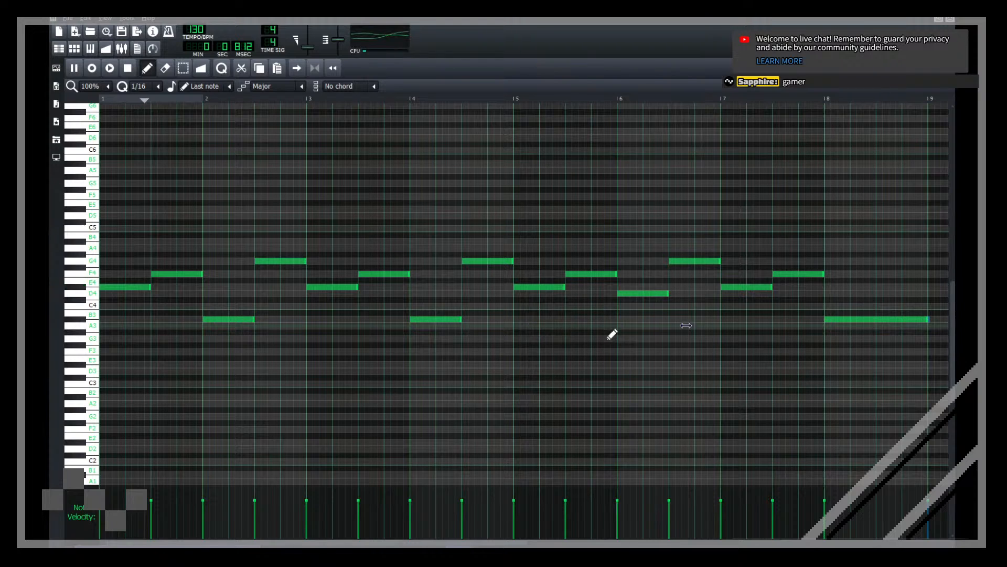
drag(686, 325, 947, 327)
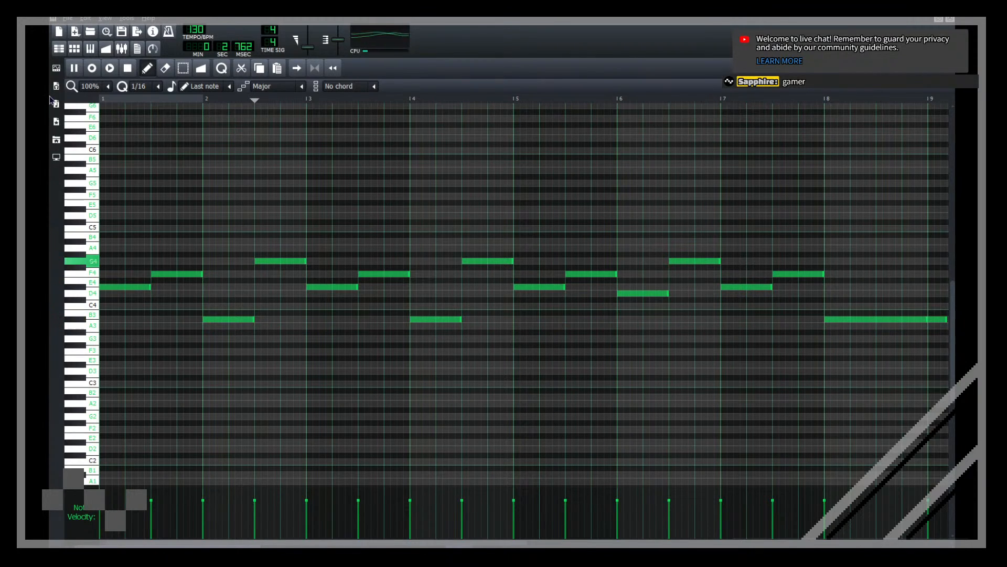
scroll(655, 291, down, 1)
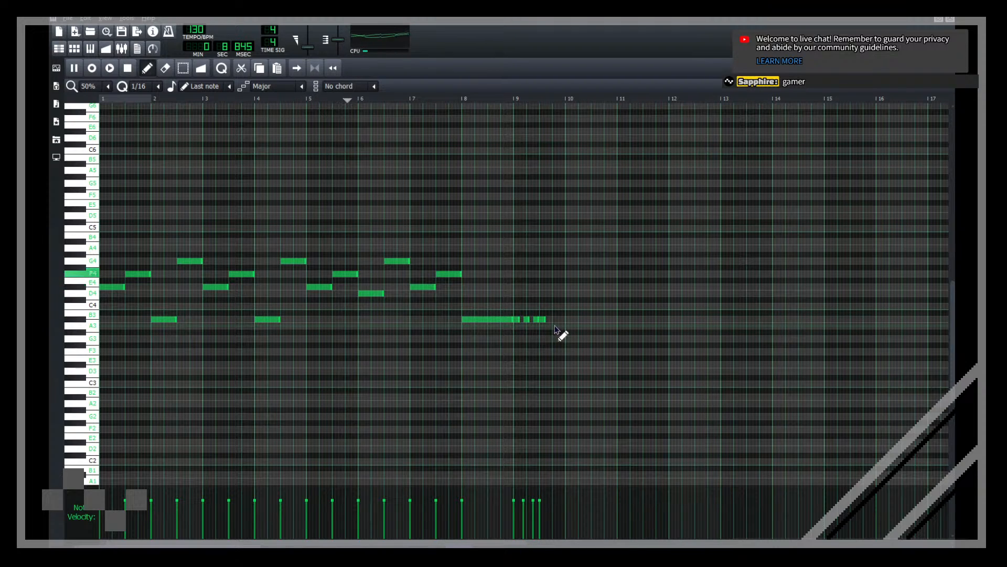
Step: Add a closing A#3 note at the end of bar 9, shorten the four notes before it and play the clip
click(555, 319)
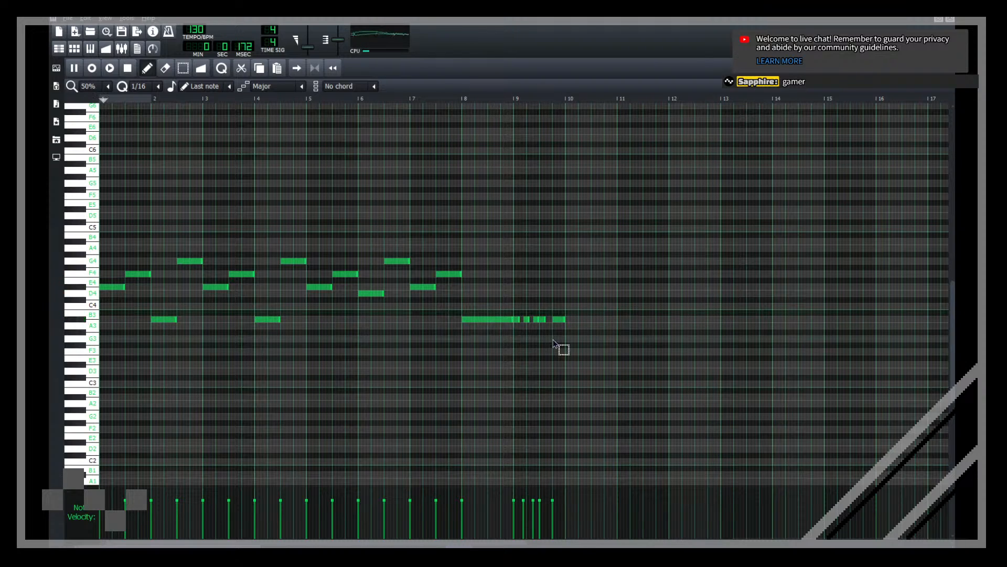
drag(517, 318, 515, 321)
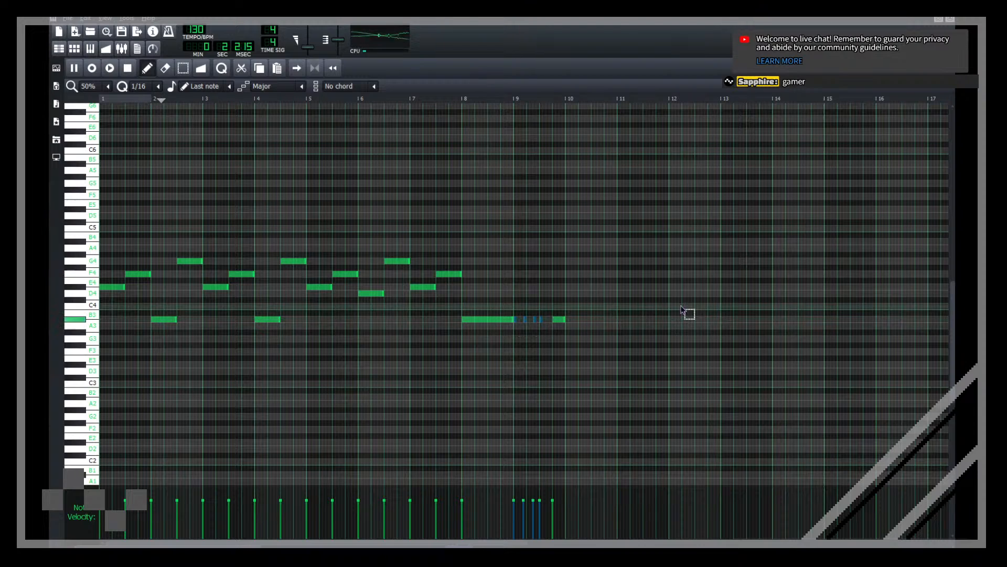
key(space)
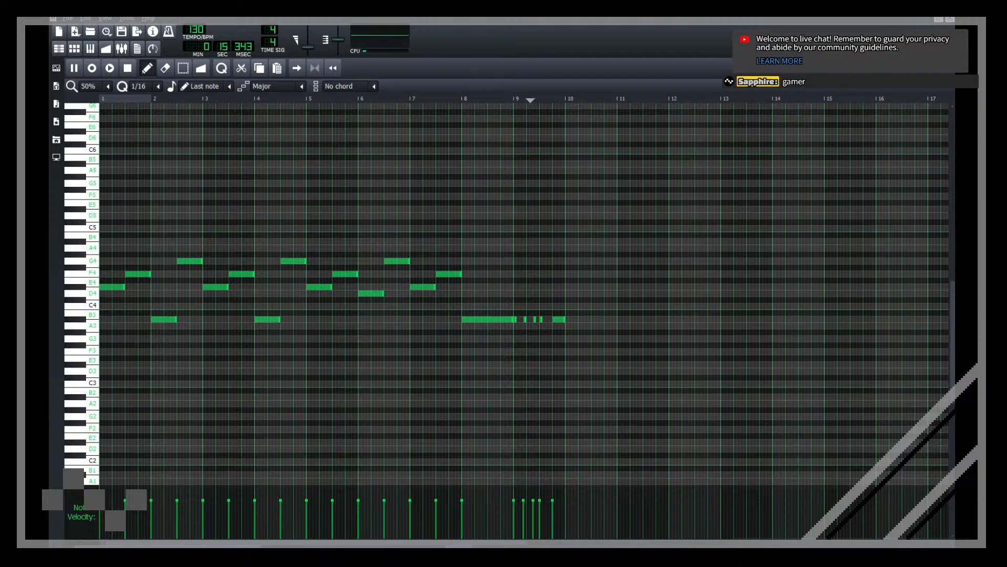
Step: Play the song from the song editor and take the third OB-Xd track out of solo
click(950, 18)
key(space)
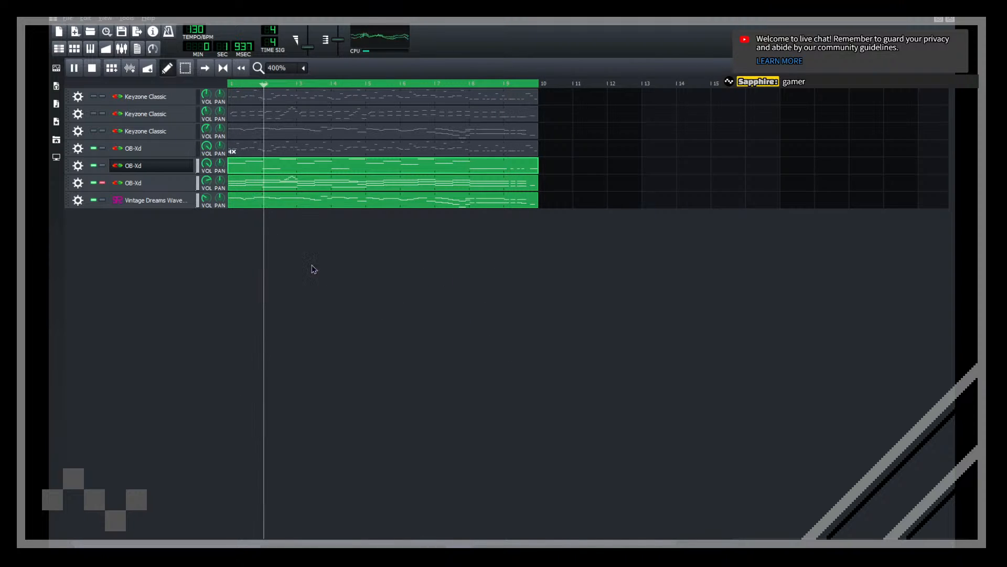
click(103, 182)
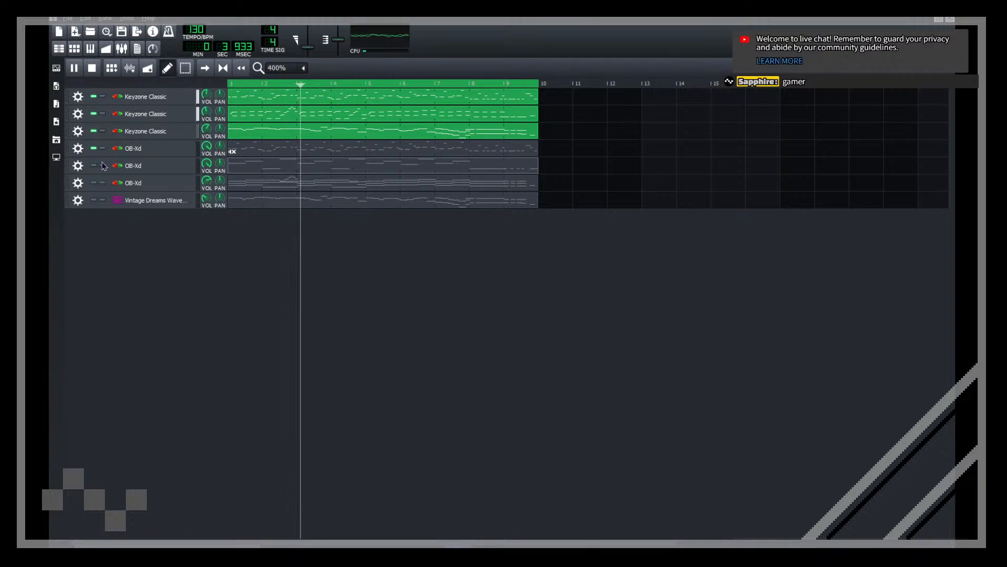
key(space)
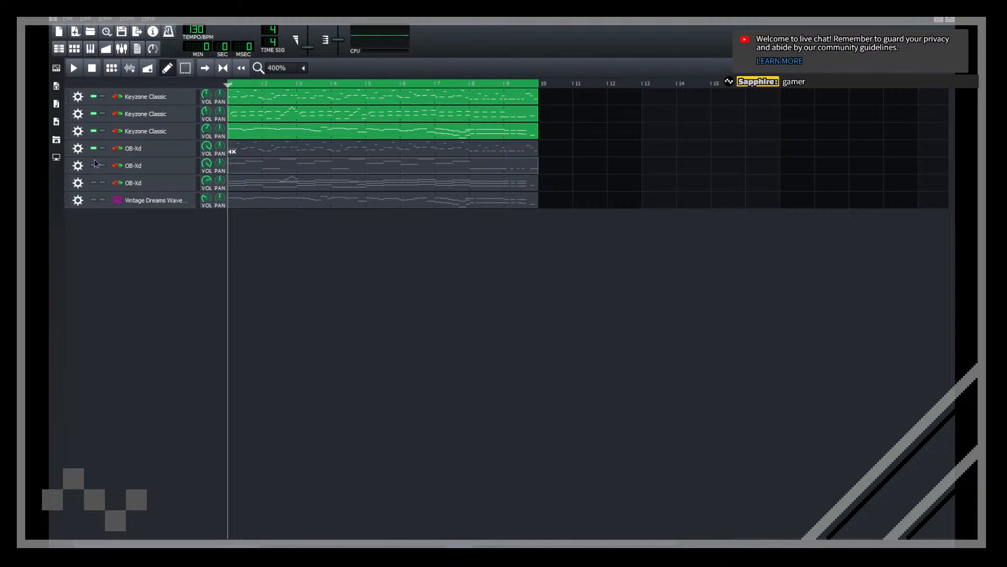
Step: Mute the three Keyzone Classic tracks and the first OB-Xd, and unmute the other two OB-Xd tracks and the Vintage Dreams lead
click(93, 148)
click(93, 131)
click(93, 113)
click(93, 96)
click(93, 166)
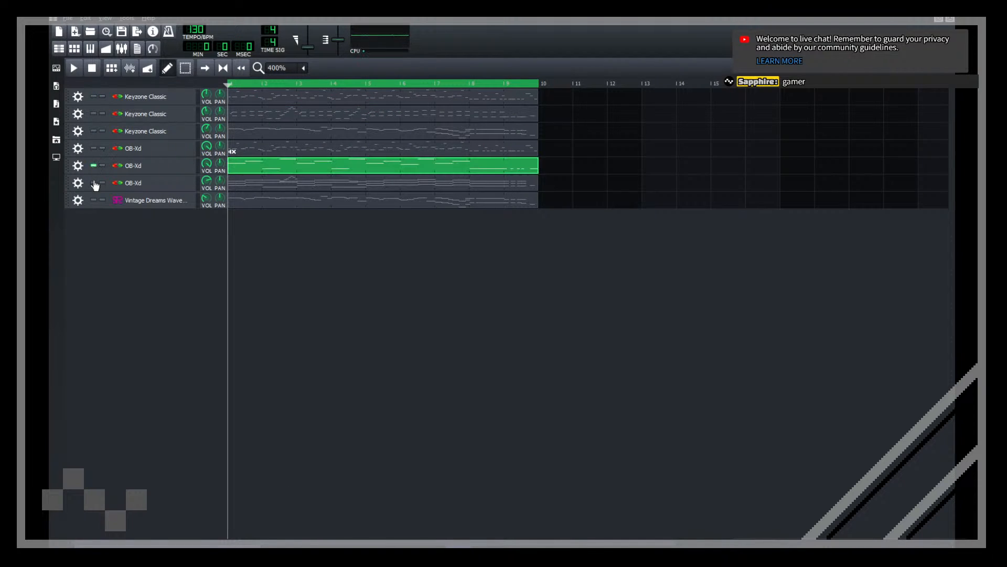
click(94, 182)
key(space)
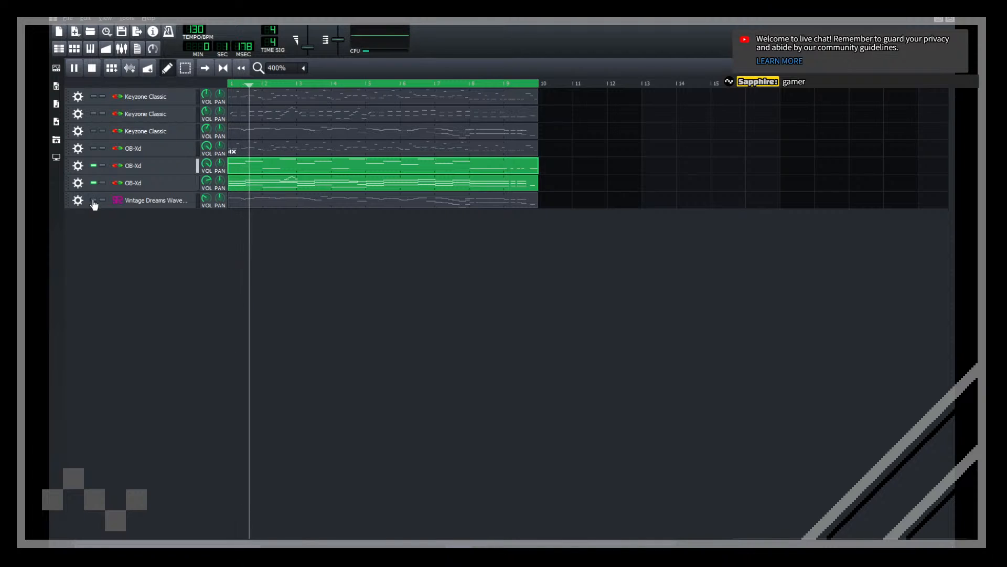
click(93, 200)
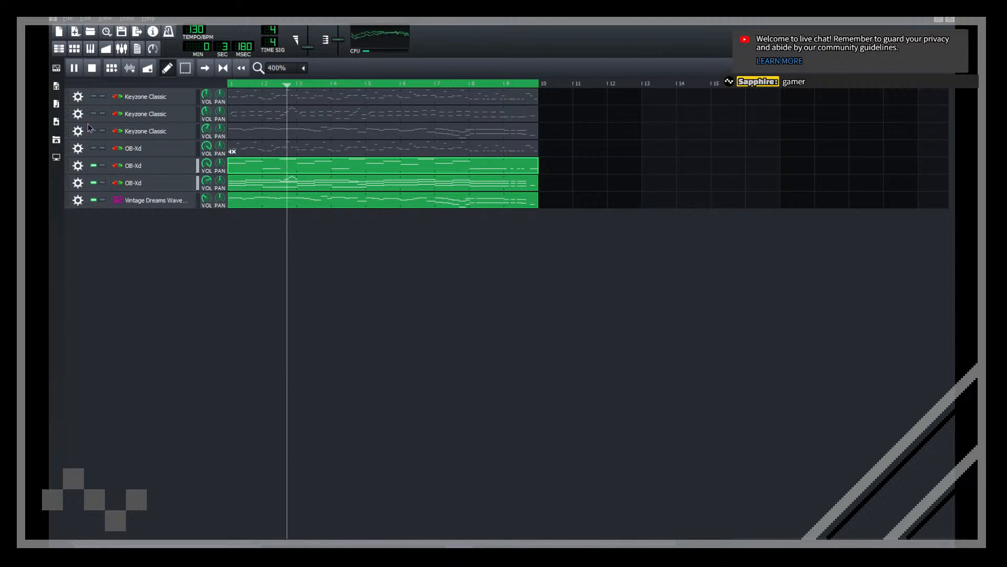
Step: Add an LB302 bass synth track below the Vintage Dreams lead and open its settings
click(56, 105)
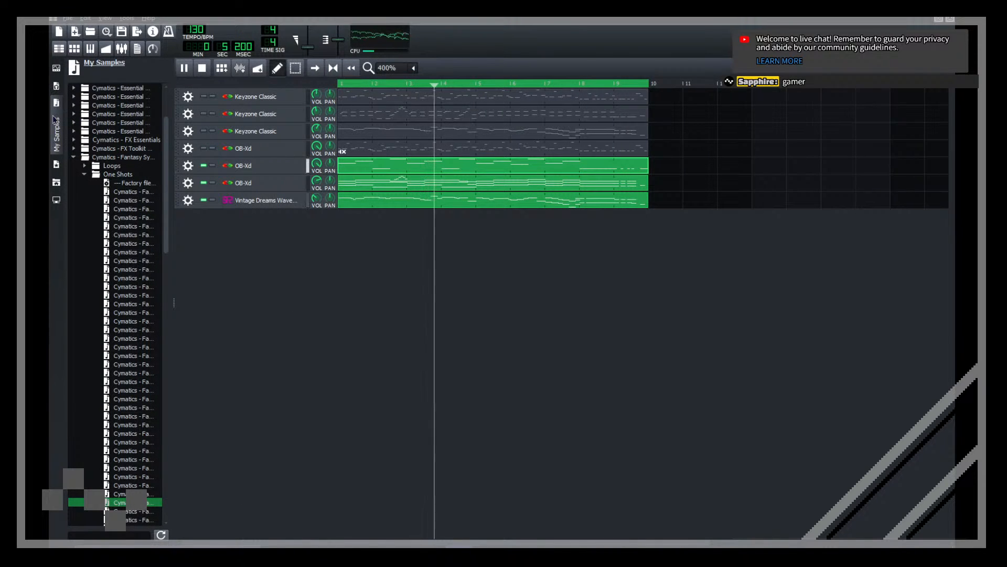
click(56, 67)
key(space)
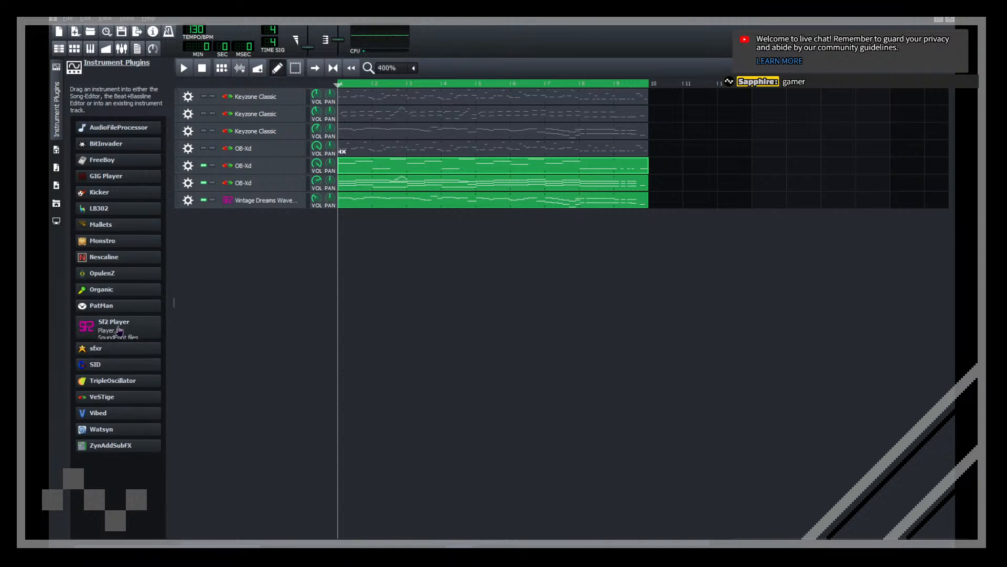
drag(120, 210, 241, 219)
click(243, 217)
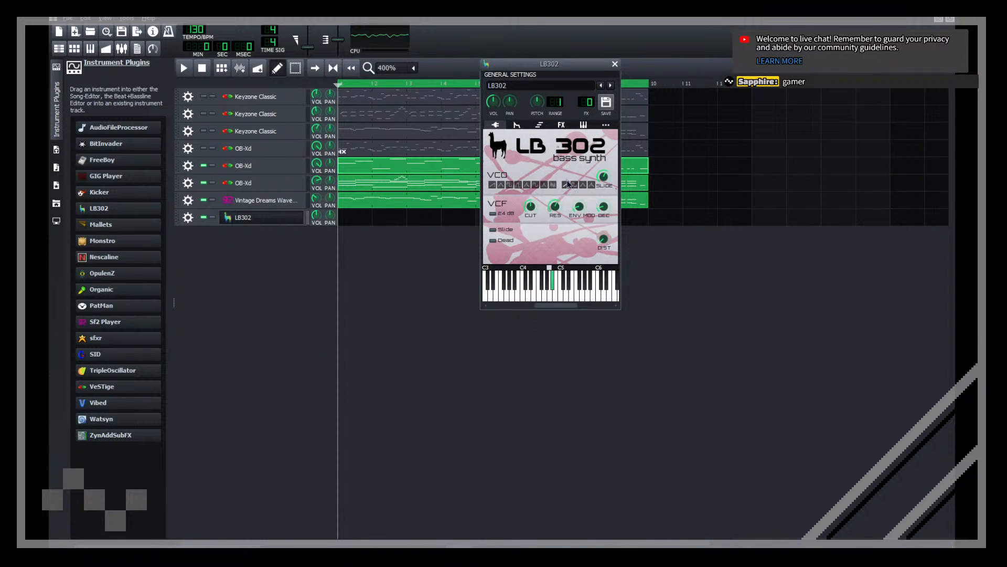
Step: Copy the Vintage Dreams lead clip onto the LB302 track and play the copied notes
click(370, 320)
drag(348, 213, 650, 226)
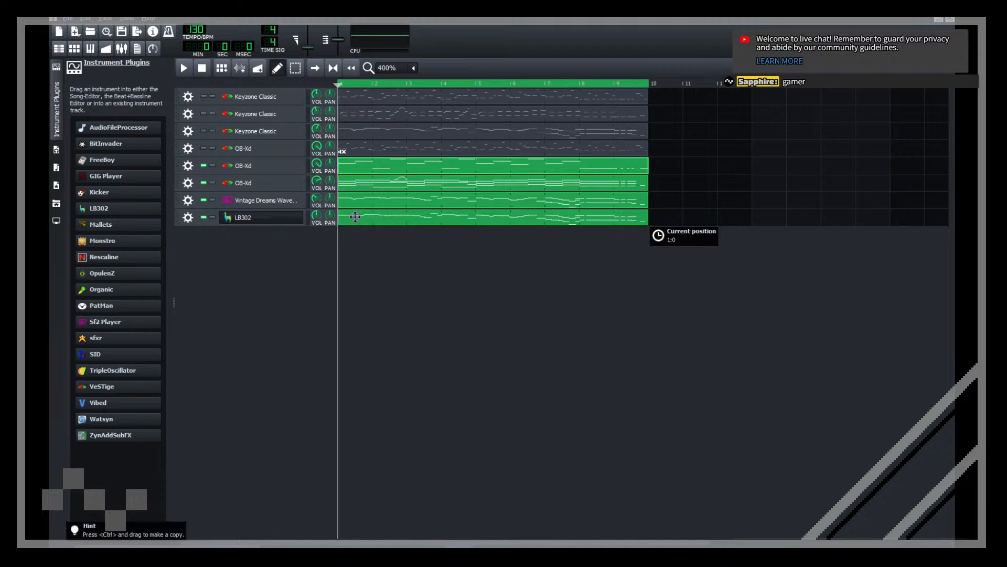
double_click(643, 217)
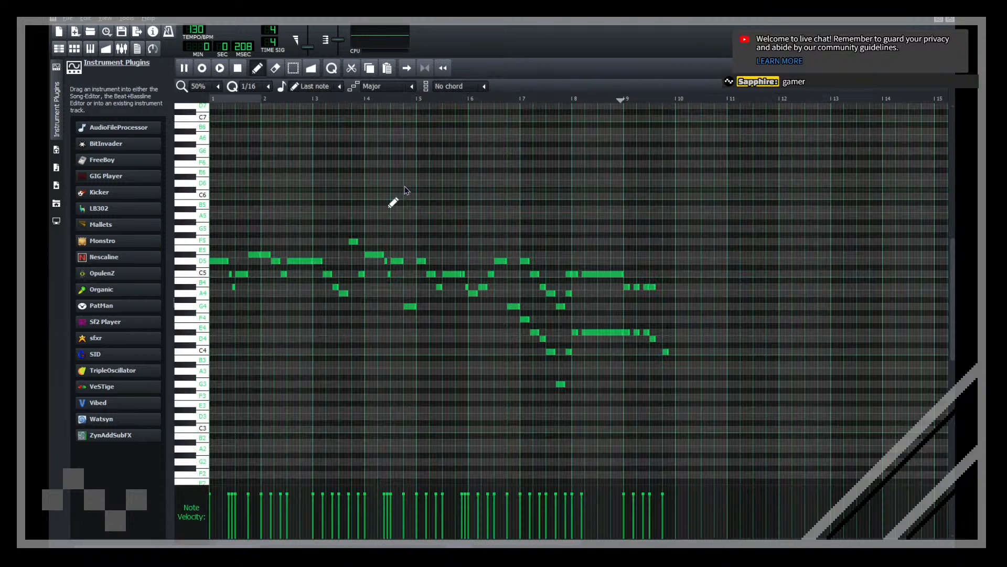
click(52, 101)
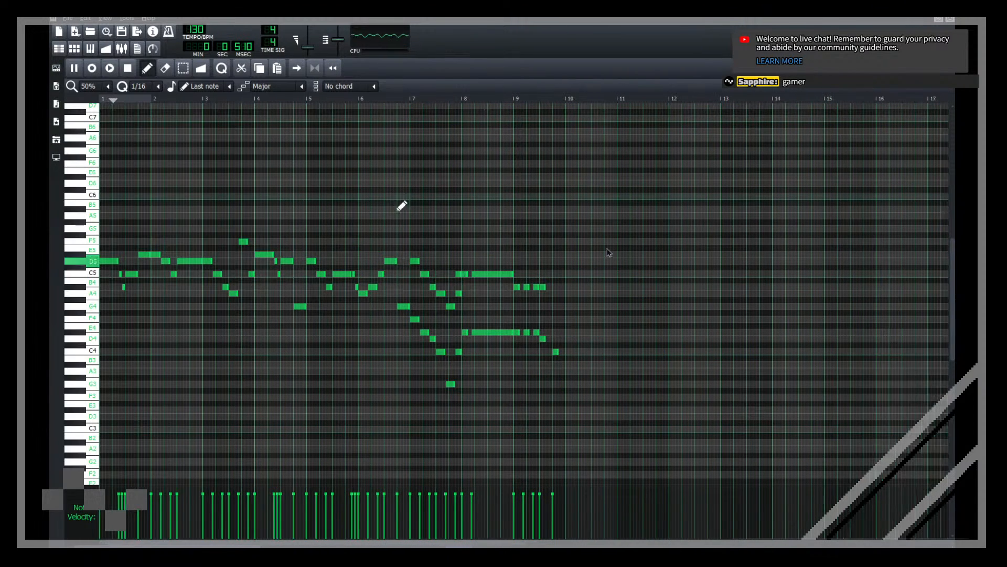
click(950, 21)
Step: Shape the LB302 sound by enabling Slide and adjusting the resonance, slide decay and distortion
click(151, 212)
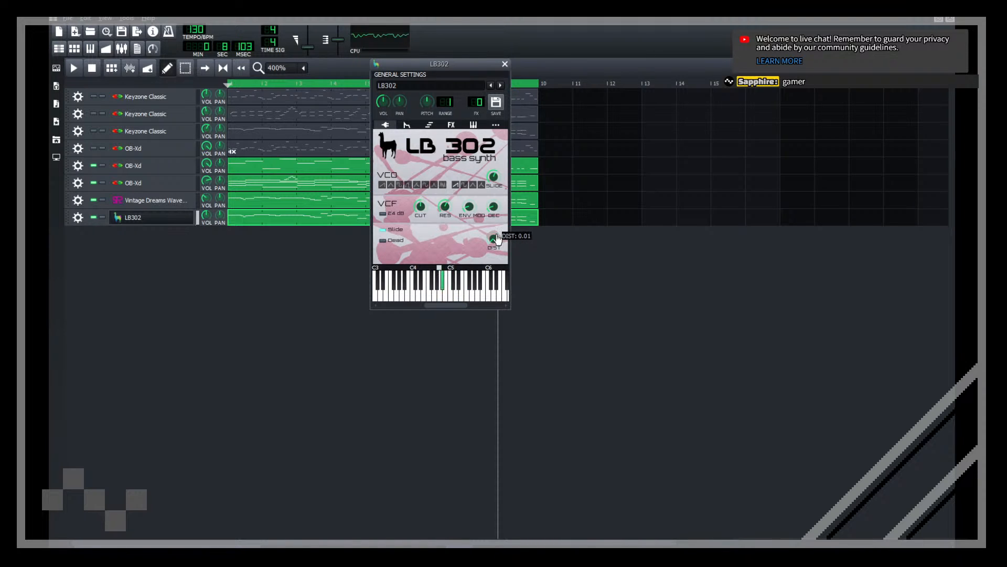
drag(444, 206, 450, 233)
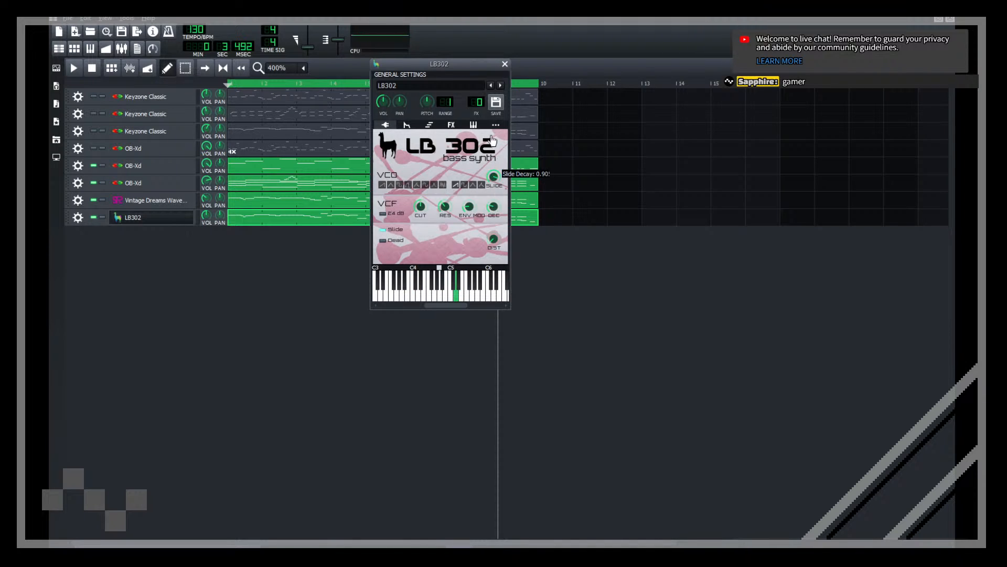
drag(493, 177, 494, 193)
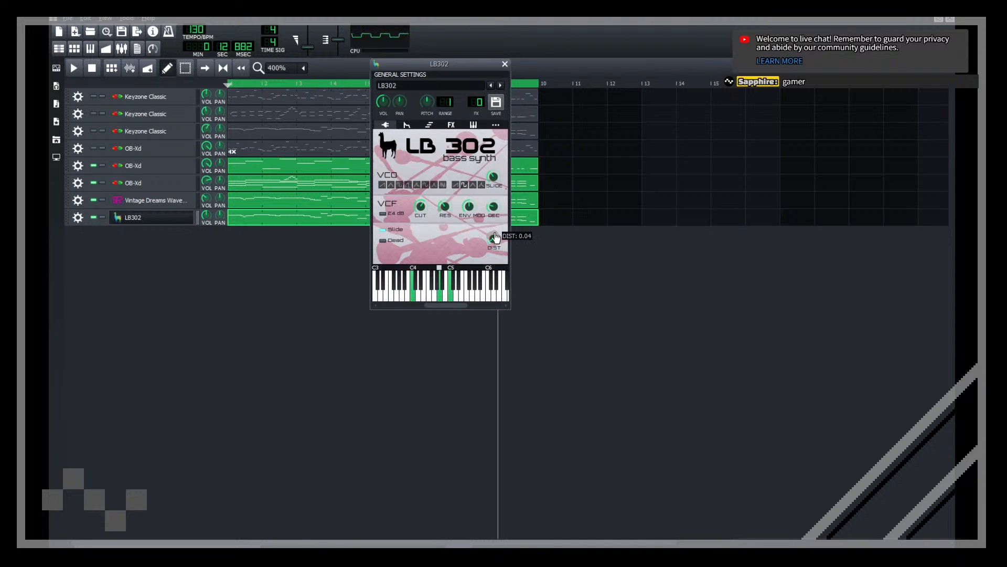
Step: Add the Calf Vintage Delay LADSPA effect to the LB302 and set the delay's tempo to 130
click(452, 126)
click(455, 257)
text(delay)
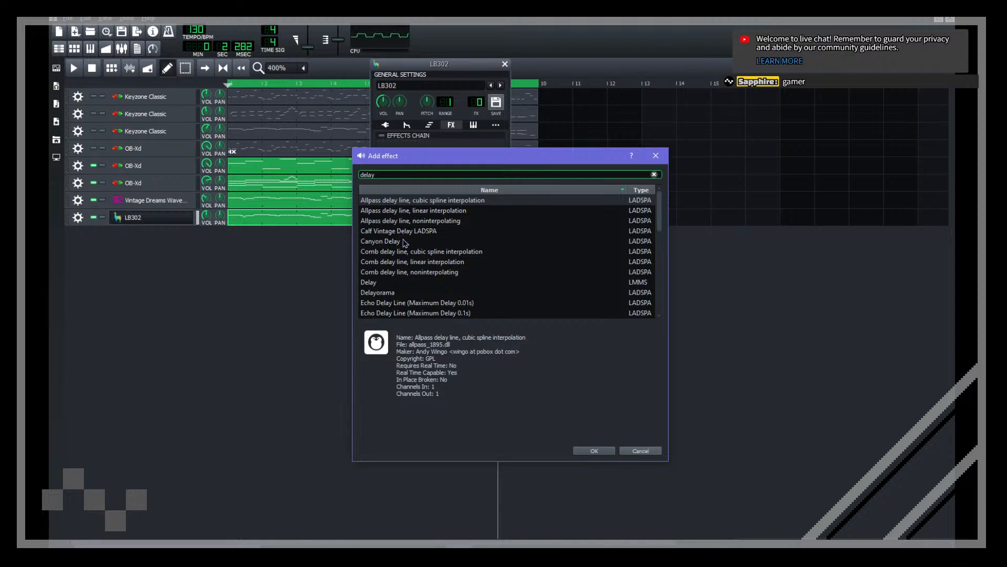
double_click(404, 232)
double_click(768, 372)
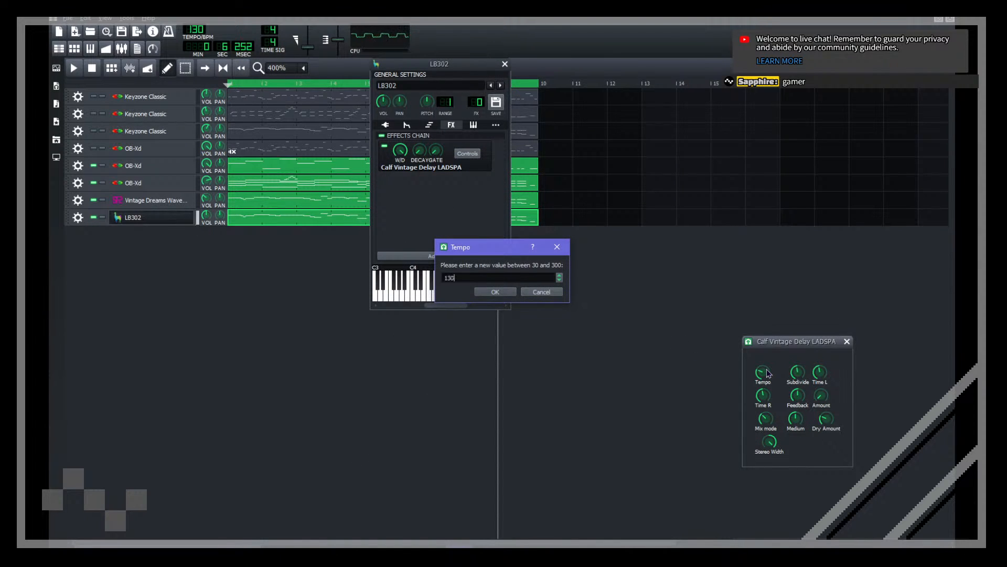
key(Return)
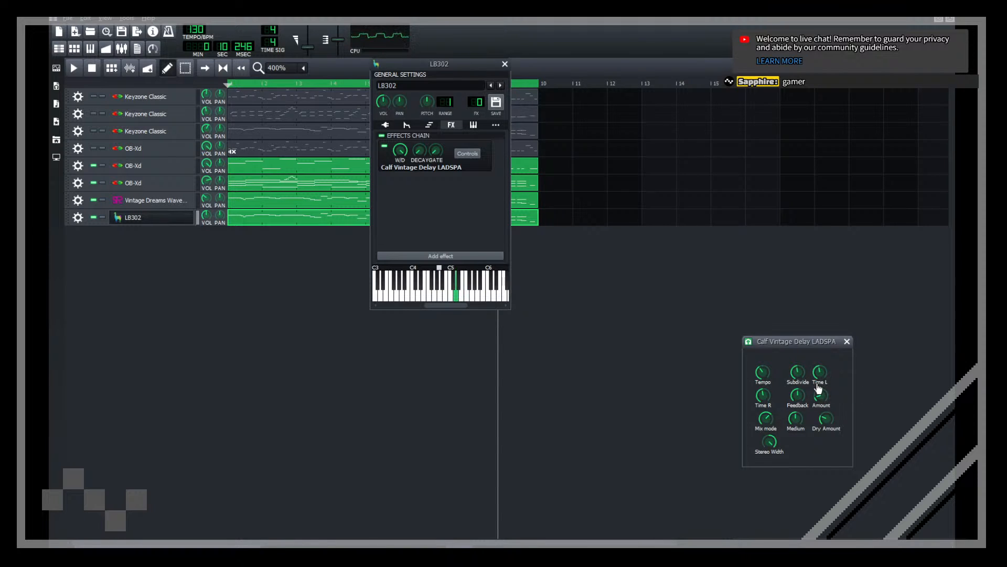
Step: Play the song with the Vintage Dreams lead muted, and unmute it during playback to compare
click(225, 292)
click(93, 200)
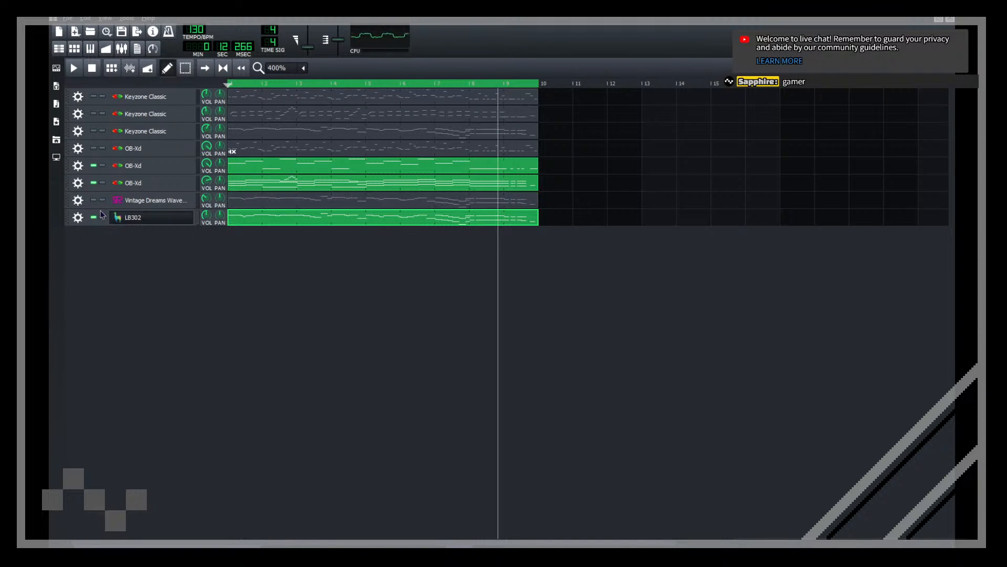
key(space)
click(94, 200)
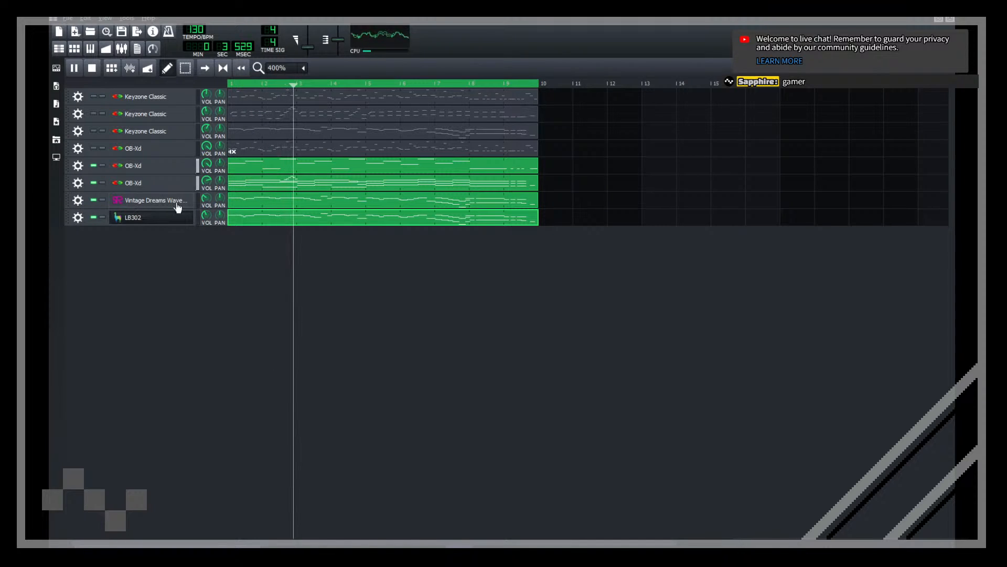
Step: Lower the song tempo to 110 BPM and set the second OB-Xd's Calf Vintage Delay tempo to 110
mouse_move(209, 210)
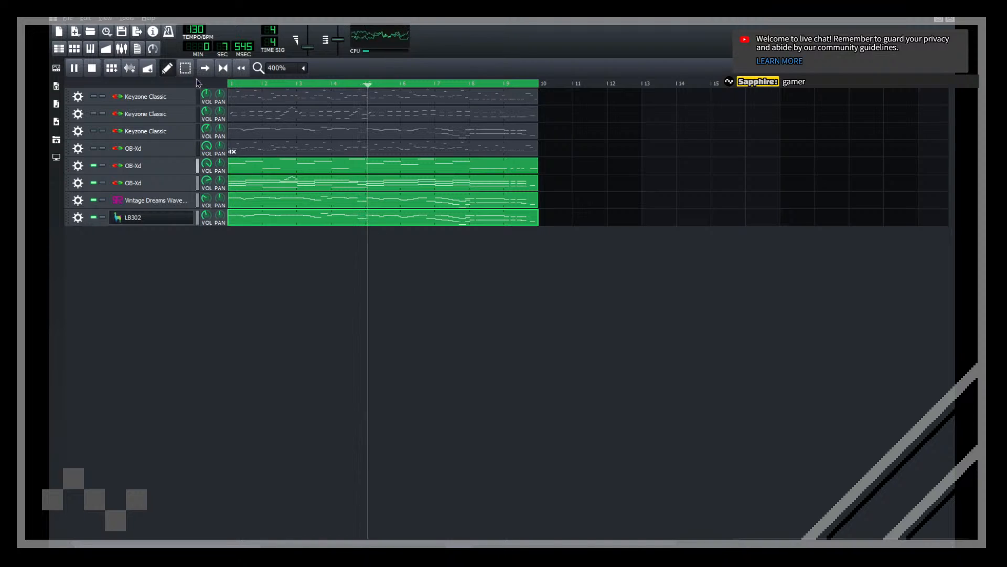
mouse_move(197, 32)
mouse_down()
mouse_move(202, 51)
mouse_move(201, 40)
mouse_up()
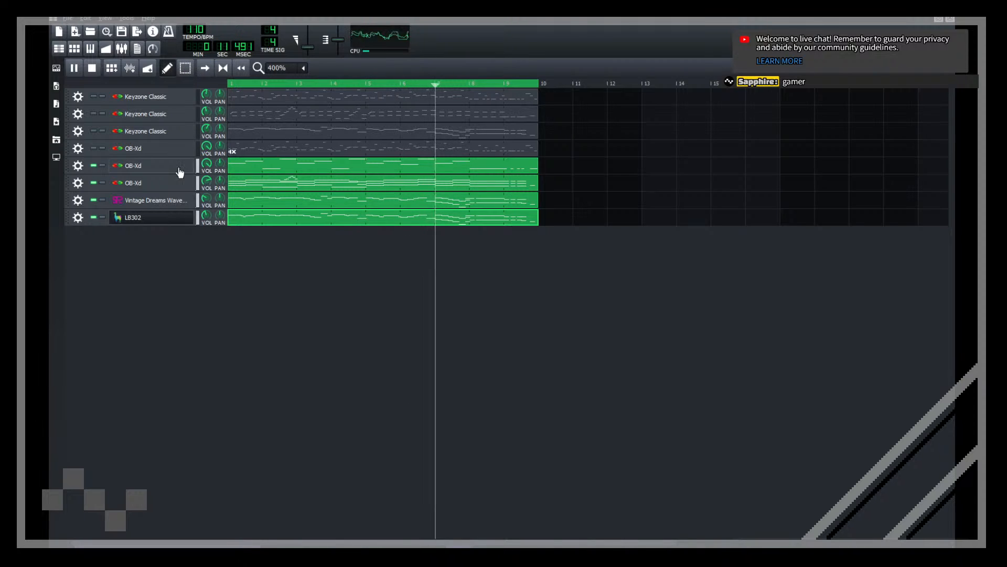
click(158, 166)
click(451, 125)
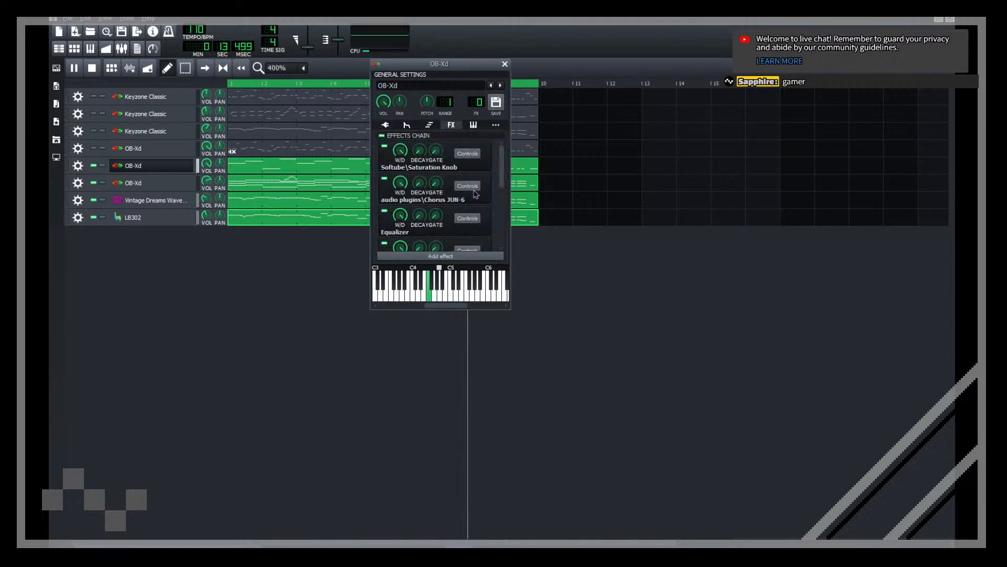
scroll(474, 226, down, 2)
click(467, 232)
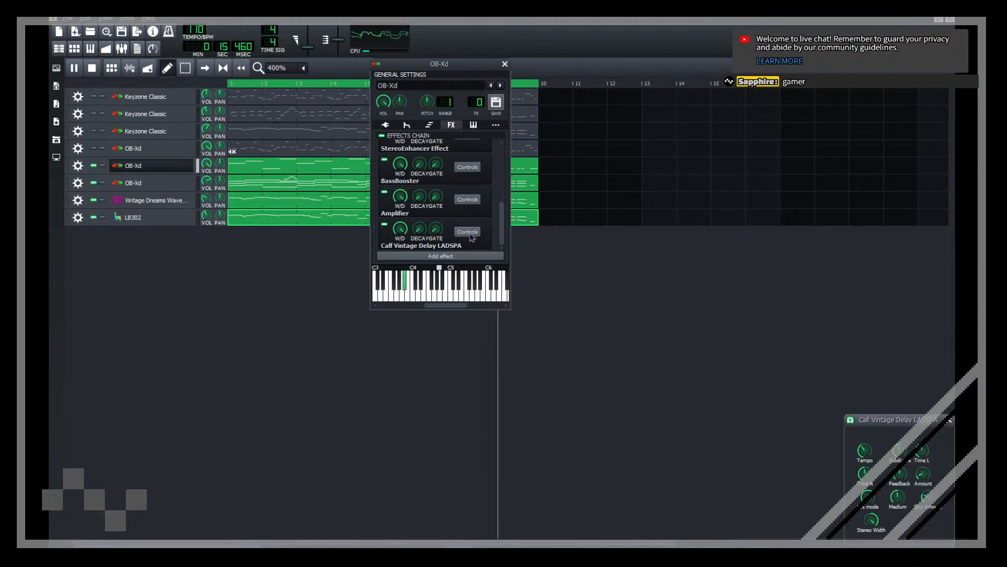
double_click(871, 452)
text(110)
key(Return)
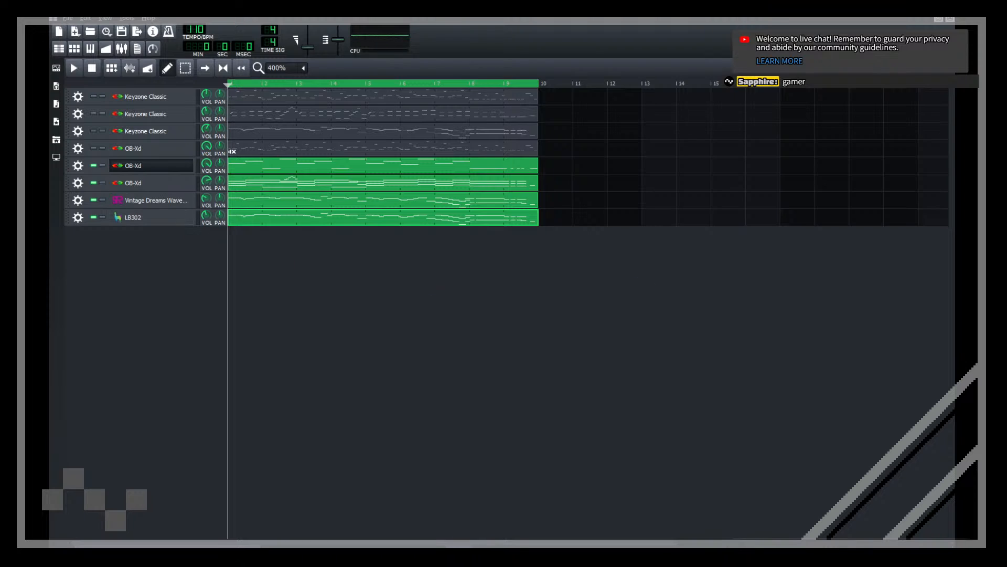
Step: Set the LB302's Calf Vintage Delay tempo to 110 and open the LB302 clip
click(152, 218)
click(452, 126)
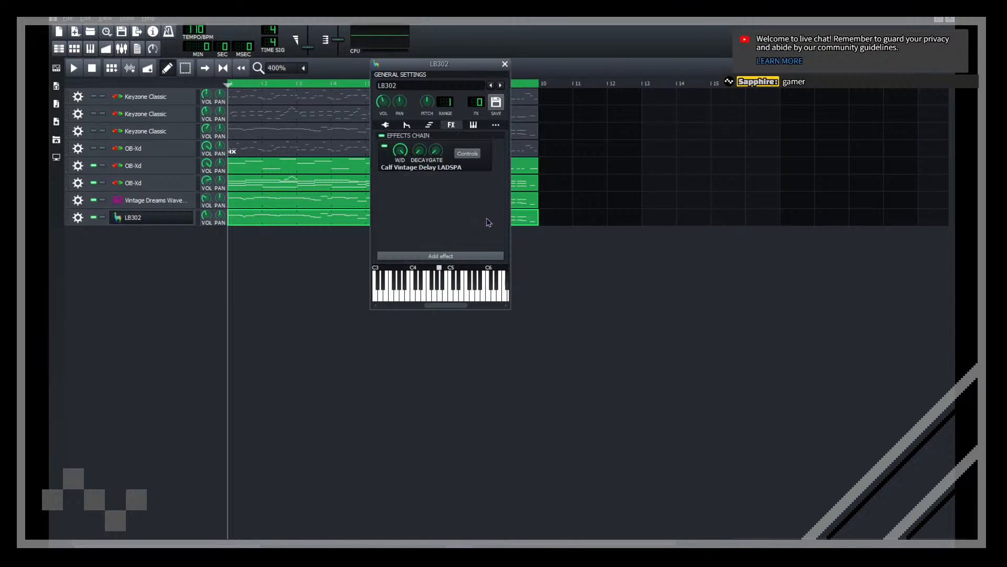
click(468, 154)
double_click(768, 379)
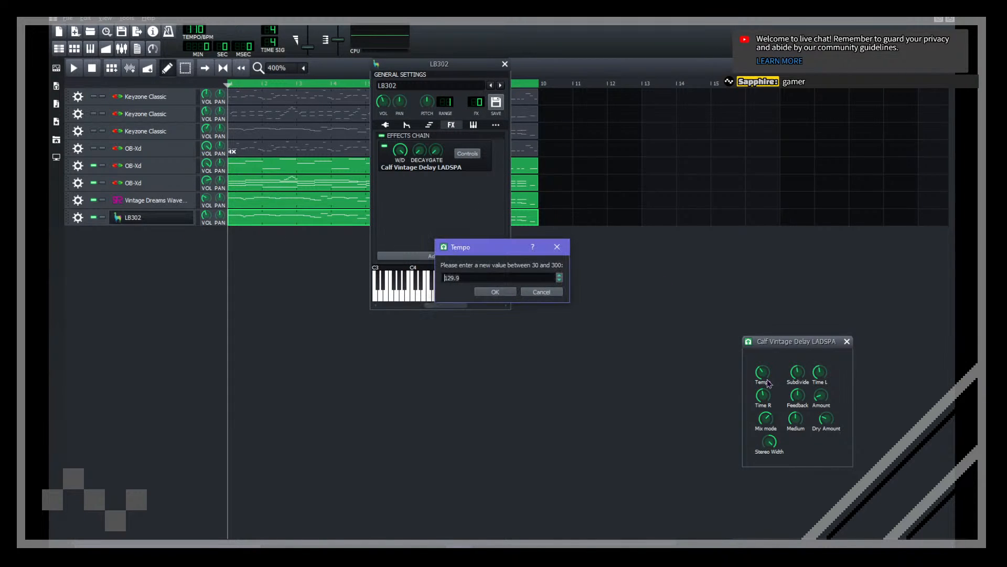
text(110)
key(Return)
click(602, 296)
double_click(527, 220)
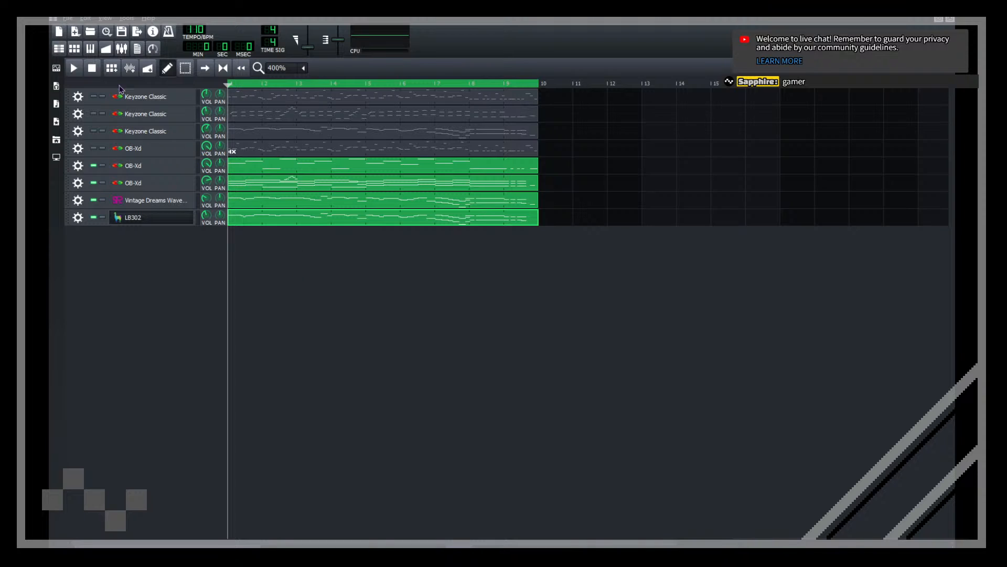
Step: Play the song at the new tempo and save the project
key(space)
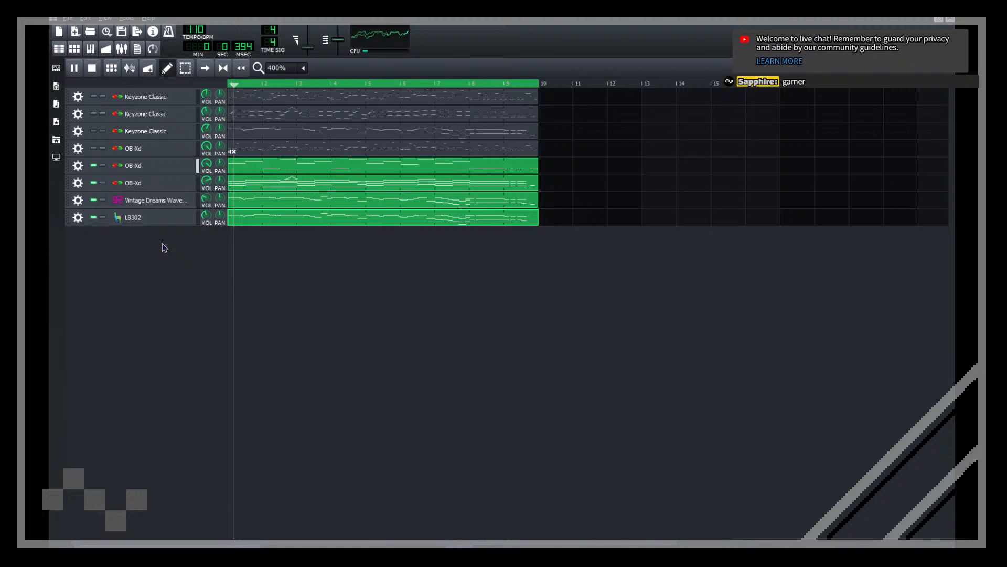
click(56, 121)
key(ctrl+s)
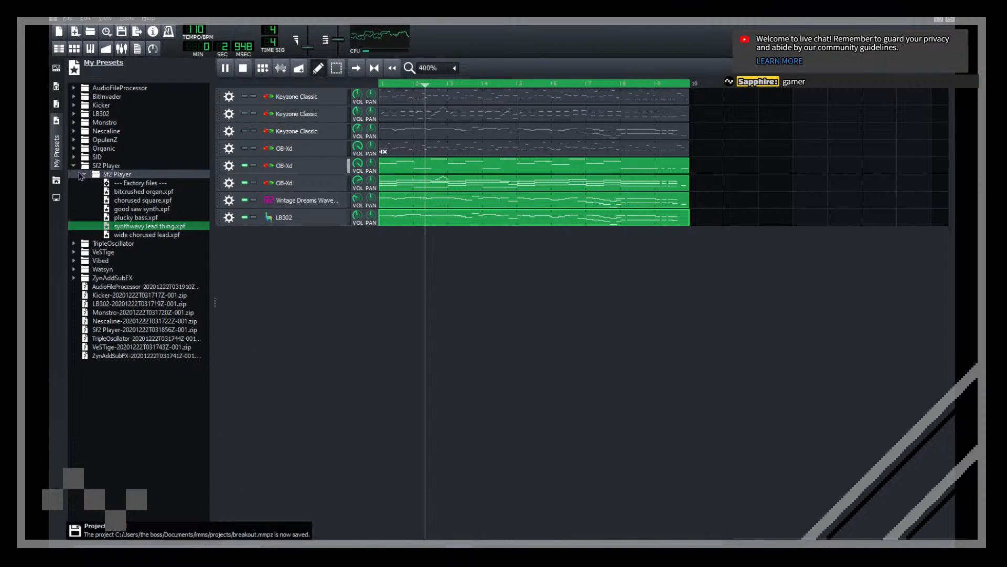
Step: Add the Cymatics Fantasy sample Jupiter-6 BELL Vibes High - C.wav from My Samples as a new instrument track
click(73, 166)
click(57, 104)
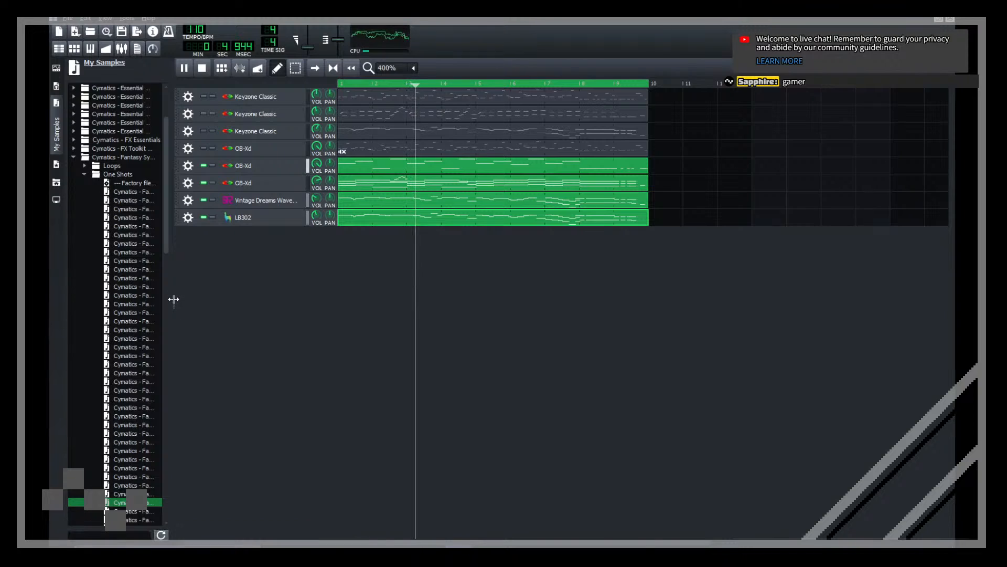
drag(215, 303, 358, 315)
key(space)
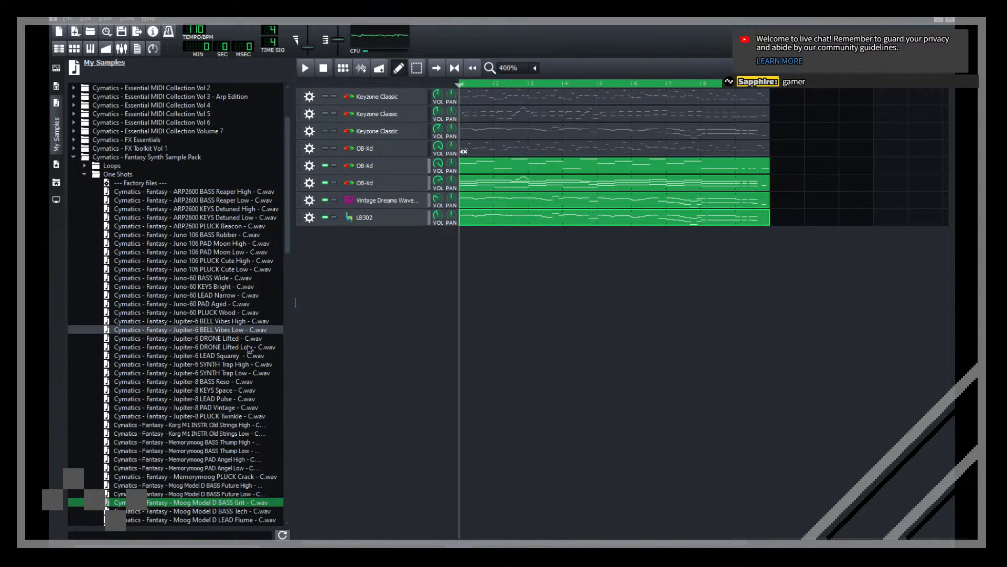
click(231, 322)
drag(458, 297, 459, 299)
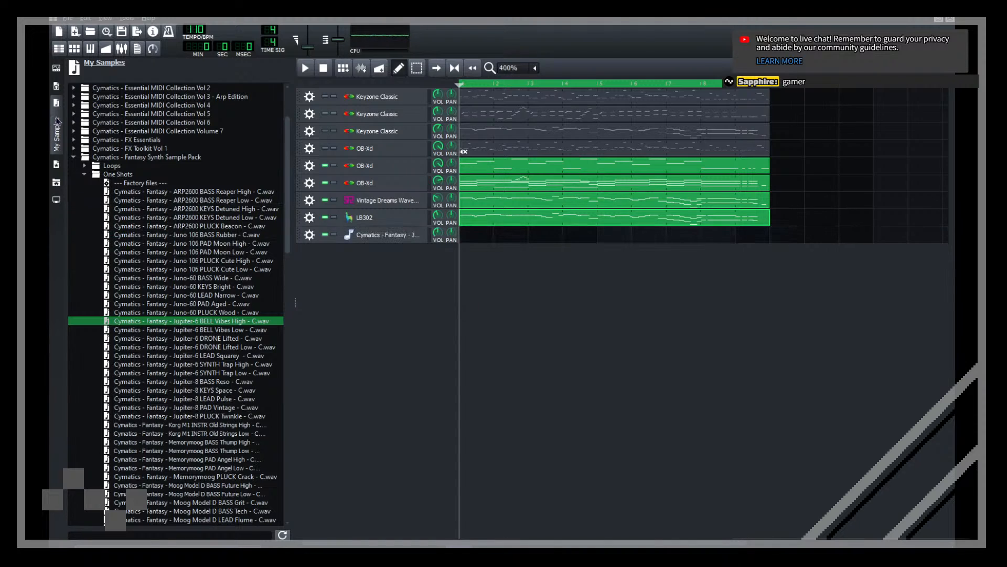
click(56, 134)
Step: Give the bell sample track a volume envelope at full amount with a short decay
click(167, 234)
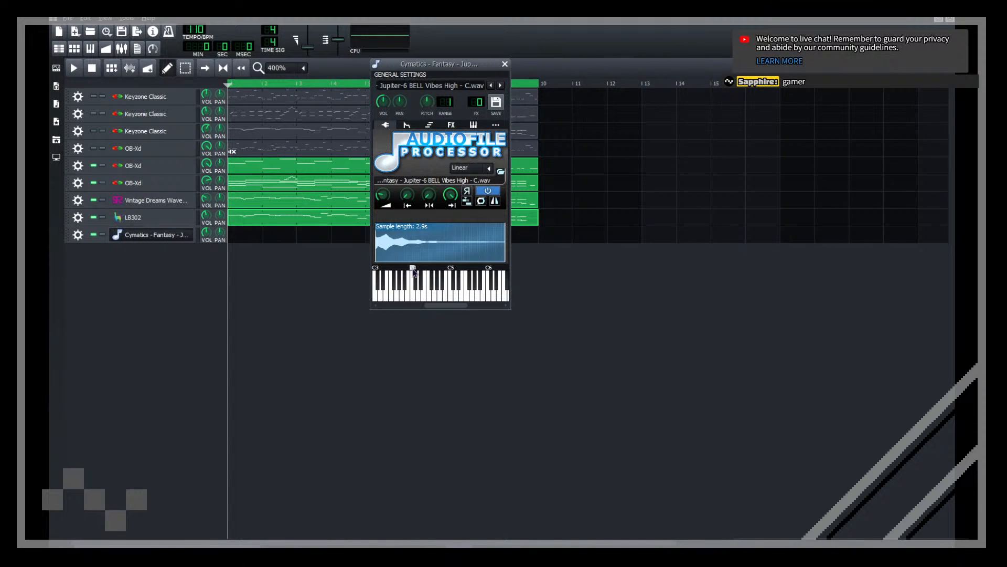
click(406, 125)
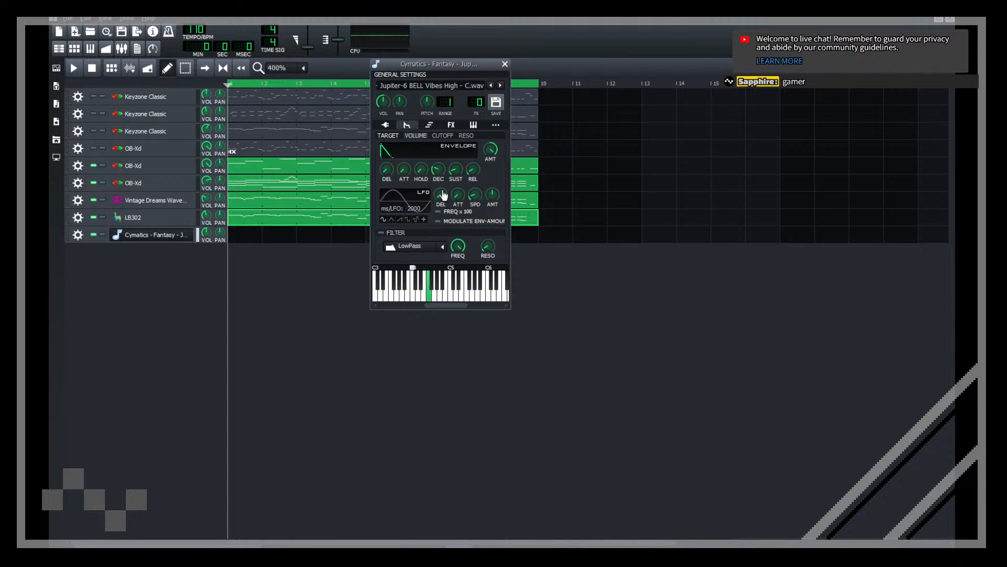
click(234, 266)
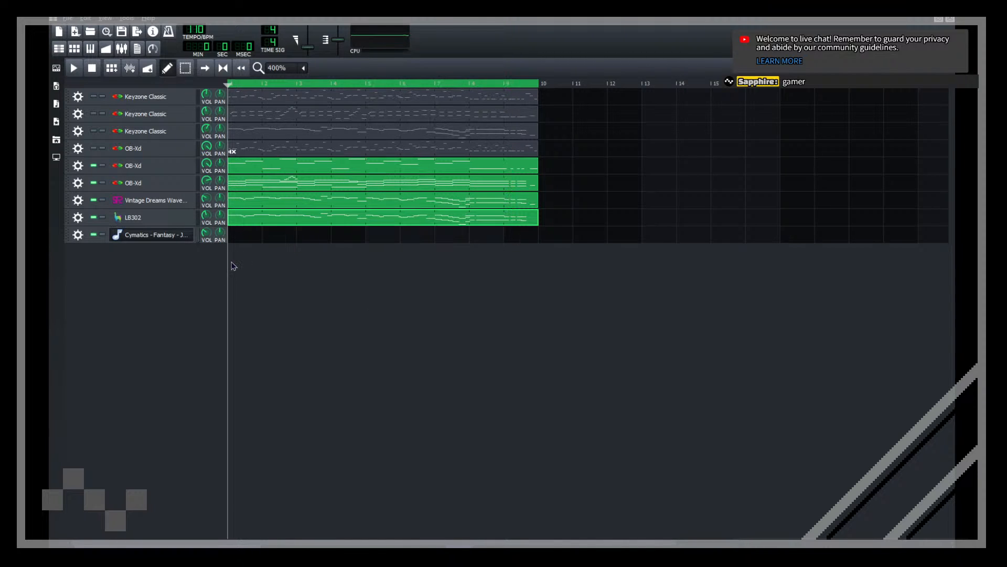
Step: Copy the third OB-Xd's chord clip onto the bell track and delete the lower chord notes in the first four bars
drag(249, 186, 242, 237)
double_click(242, 237)
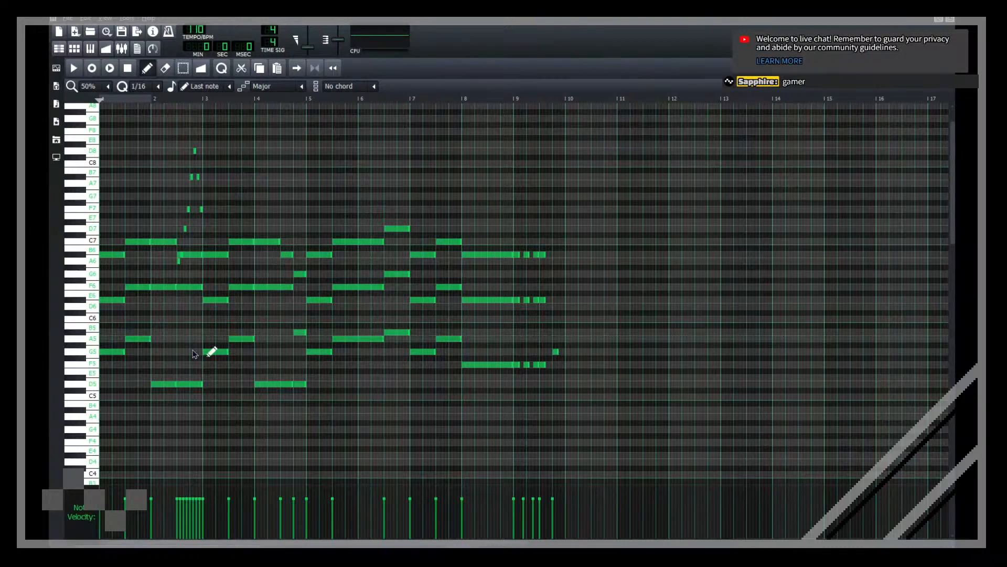
drag(99, 283, 292, 390)
key(Delete)
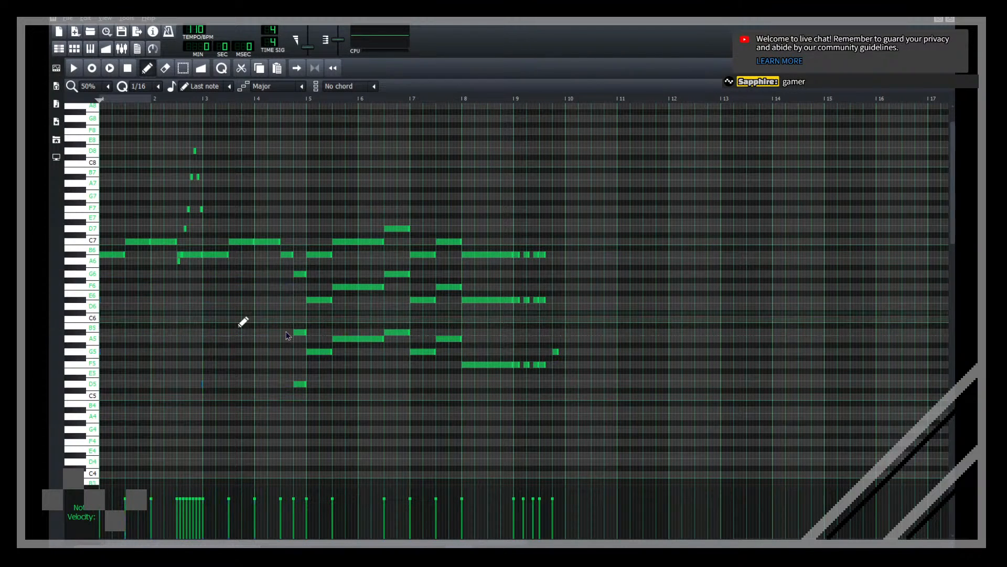
Step: Delete the remaining lower harmony notes below the melody and transpose the rest of the clip down two octaves
drag(589, 407, 238, 281)
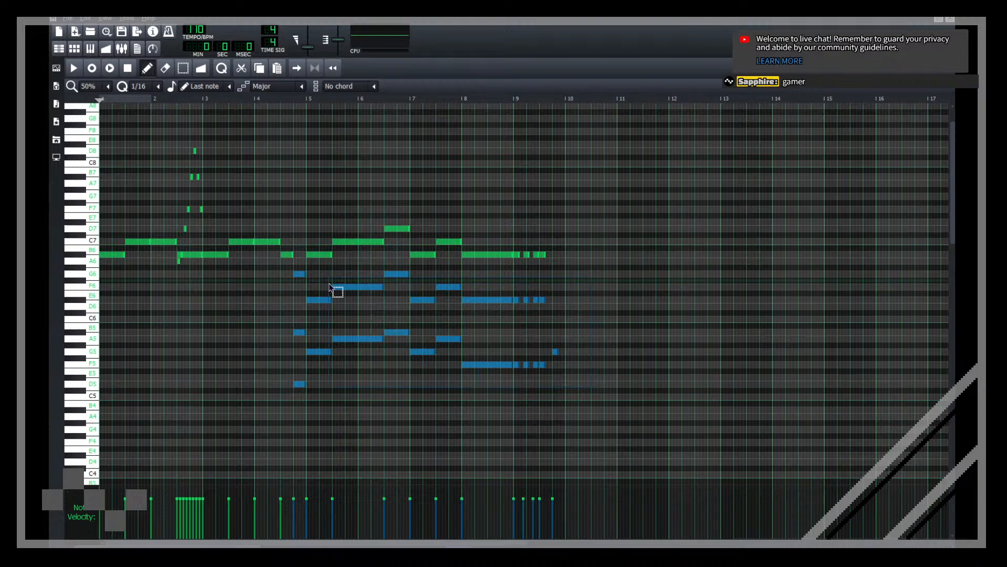
key(Delete)
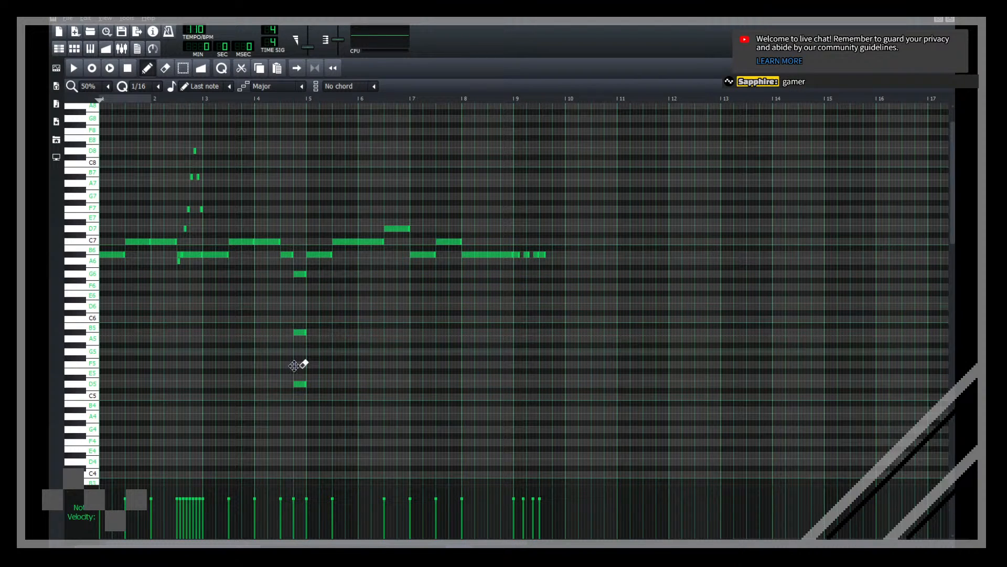
key(ctrl+Down)
key(ctrl+Down)
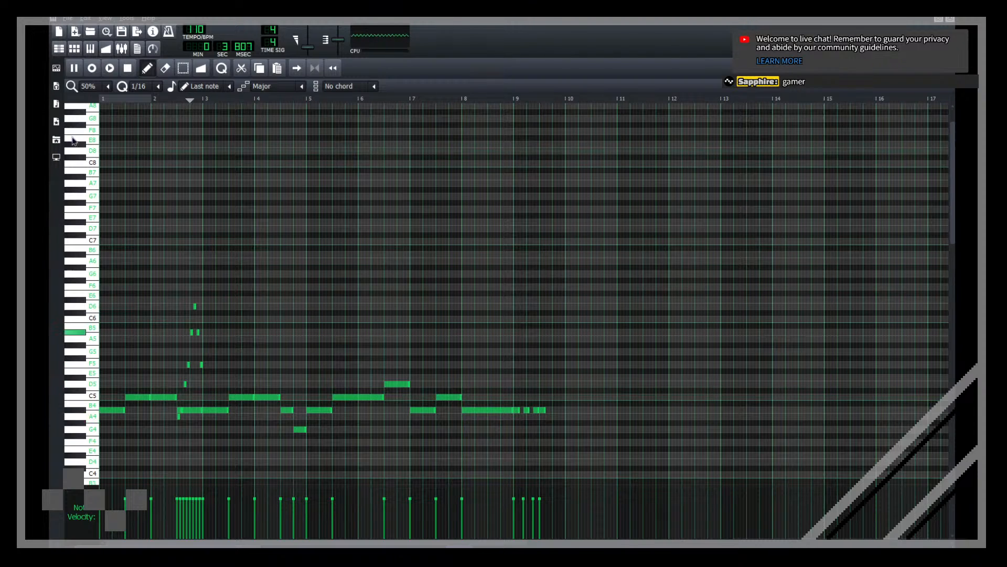
scroll(85, 91, down, 1)
scroll(470, 173, down, 5)
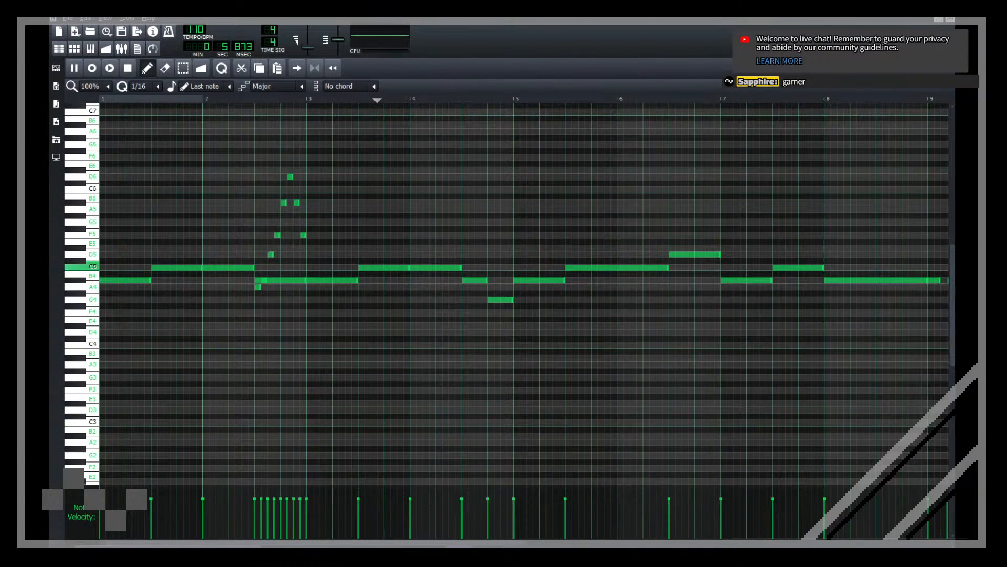
click(951, 21)
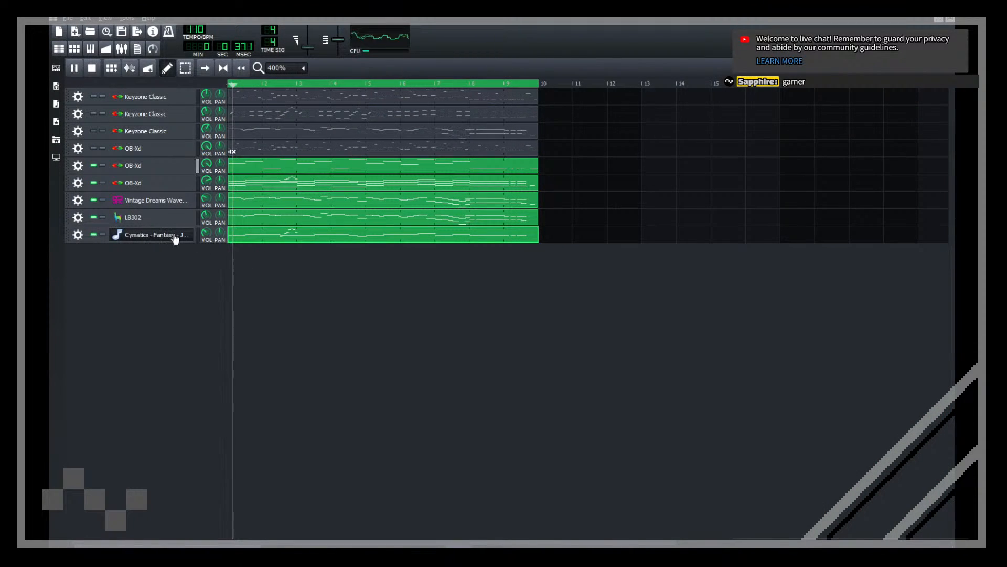
Step: Erase all the melody notes from the Cymatics bell clip, keeping only the fast sixteenth-note run at the end of bar 2
double_click(245, 237)
right_click(217, 296)
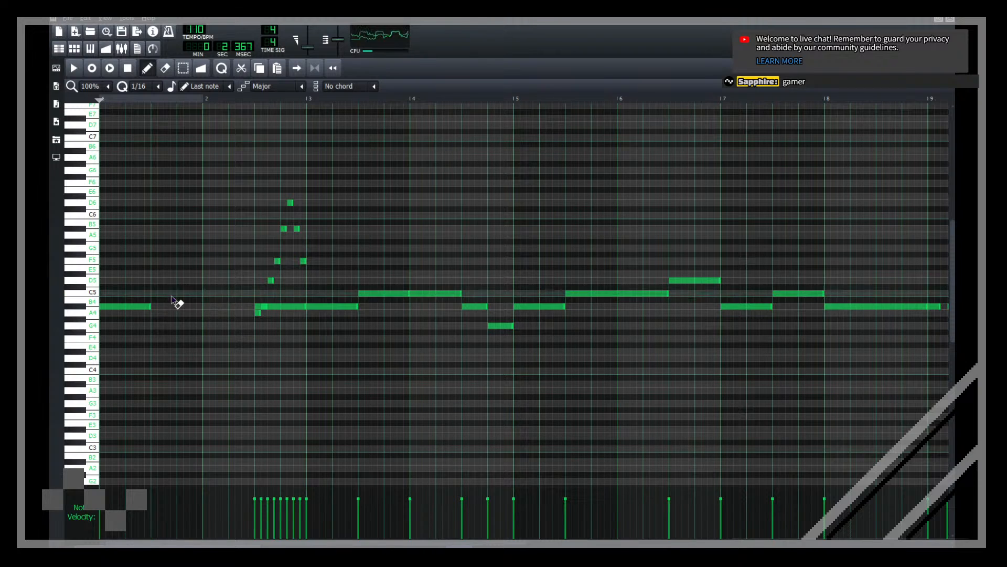
right_click(296, 308)
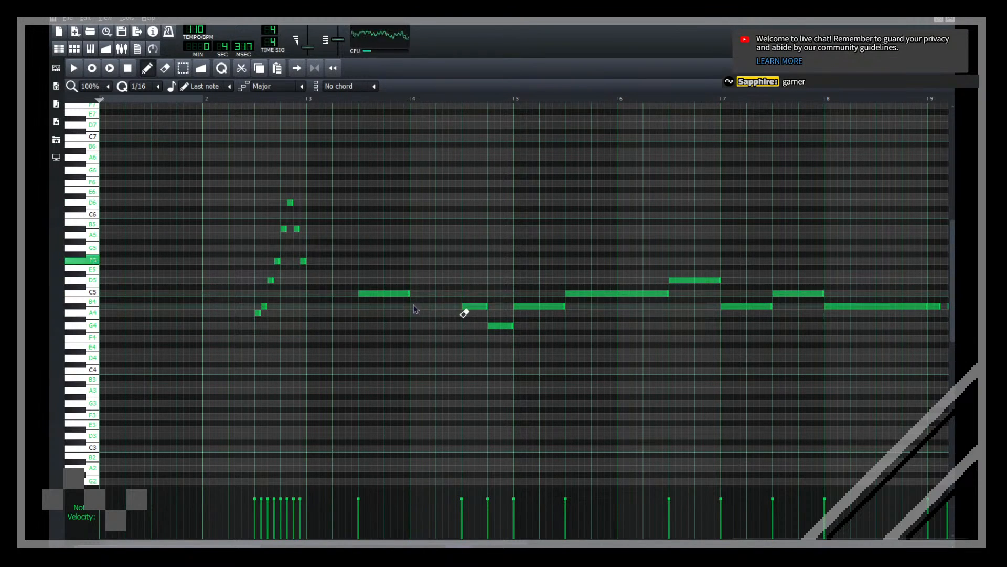
right_click(406, 293)
right_click(475, 306)
right_click(501, 325)
right_click(539, 307)
right_click(616, 293)
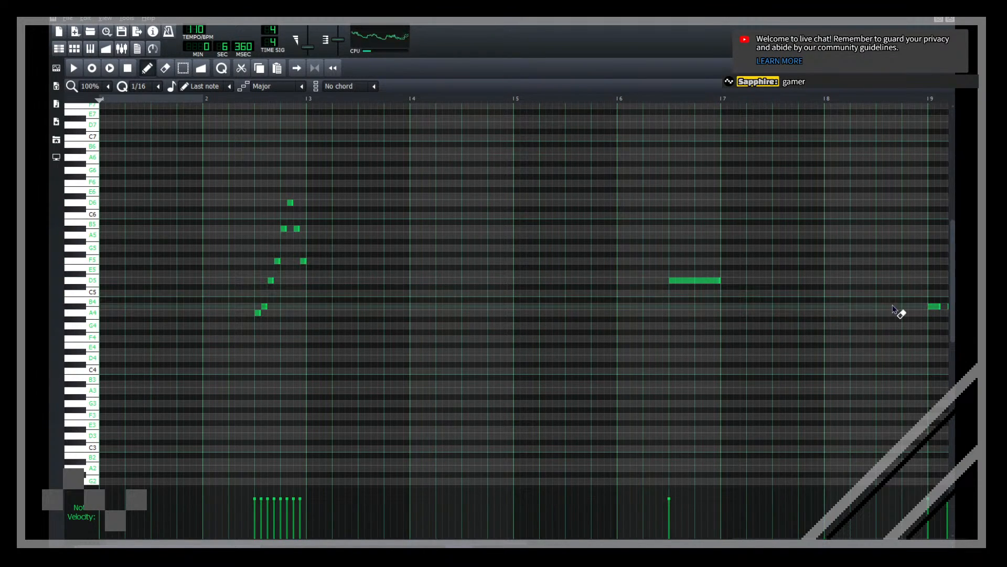
right_click(692, 280)
scroll(86, 86, down, 1)
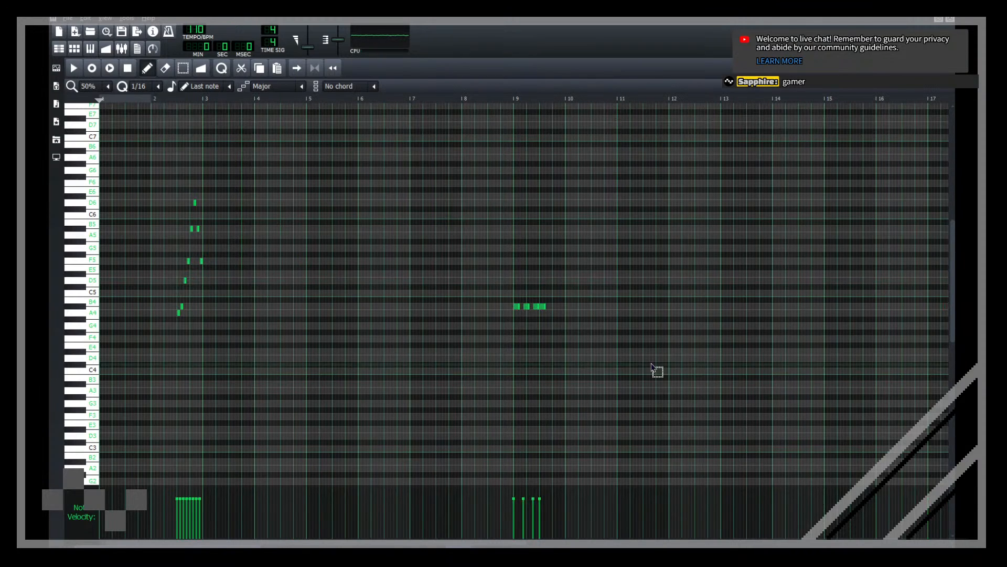
drag(652, 367, 464, 236)
key(Delete)
Step: Play the Cymatics bell clip and transpose its bar 2 run down one octave
key(space)
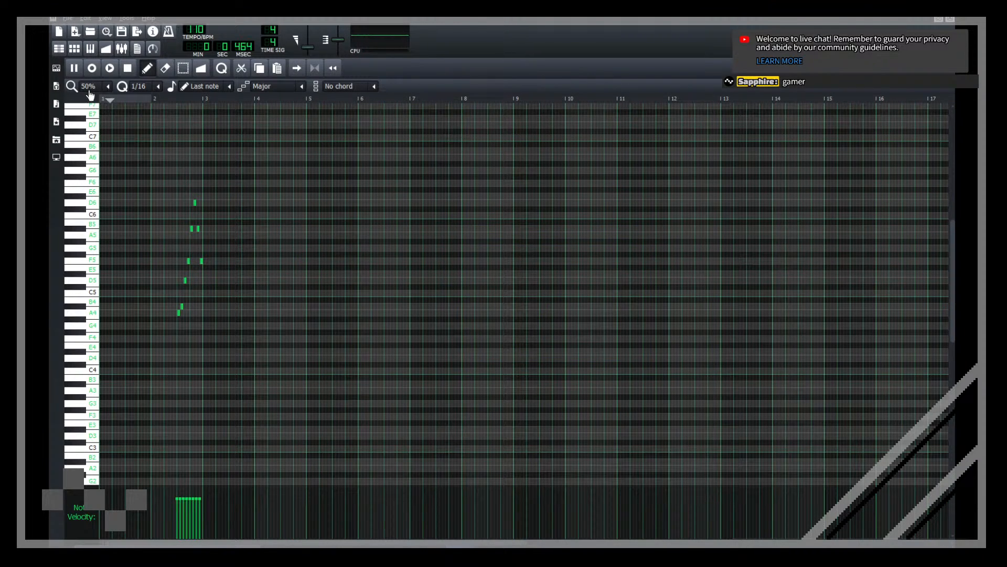
scroll(89, 90, up, 2)
key(ctrl+Down)
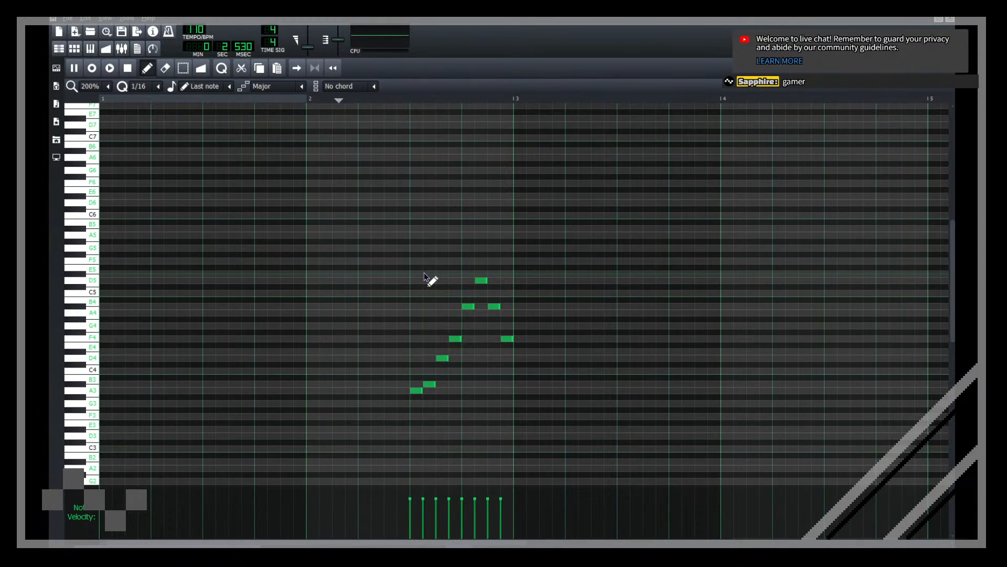
scroll(579, 292, down, 2)
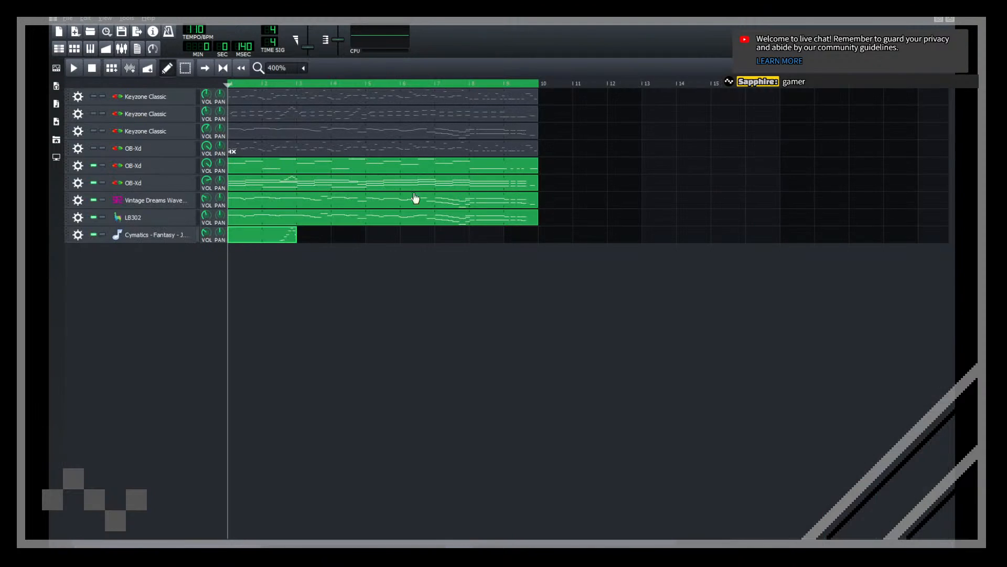
Step: Add the C* Plate2x2 reverb to the Cymatics bell track, raise its reverb tail and replay the song
key(space)
click(150, 234)
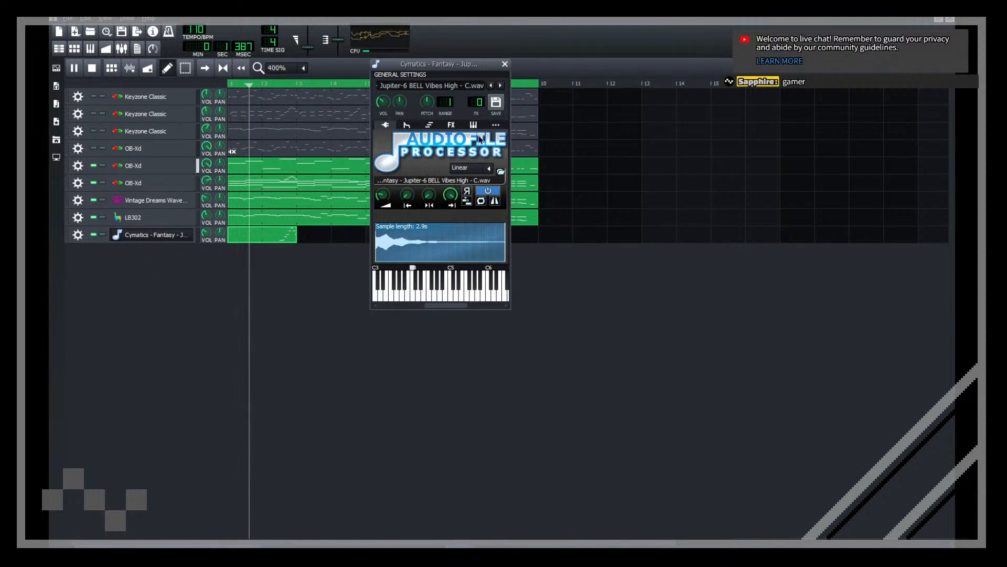
click(451, 125)
click(441, 256)
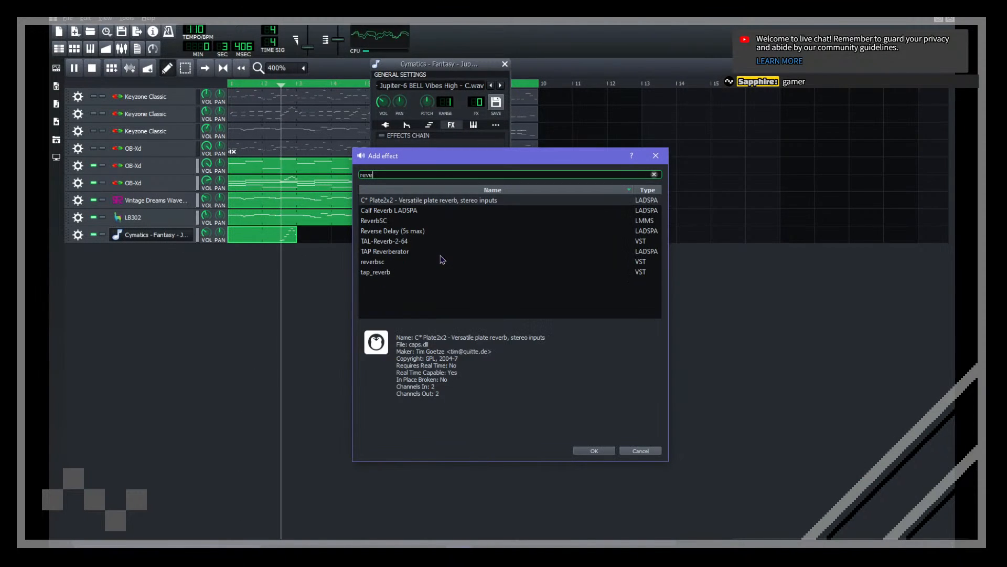
double_click(428, 202)
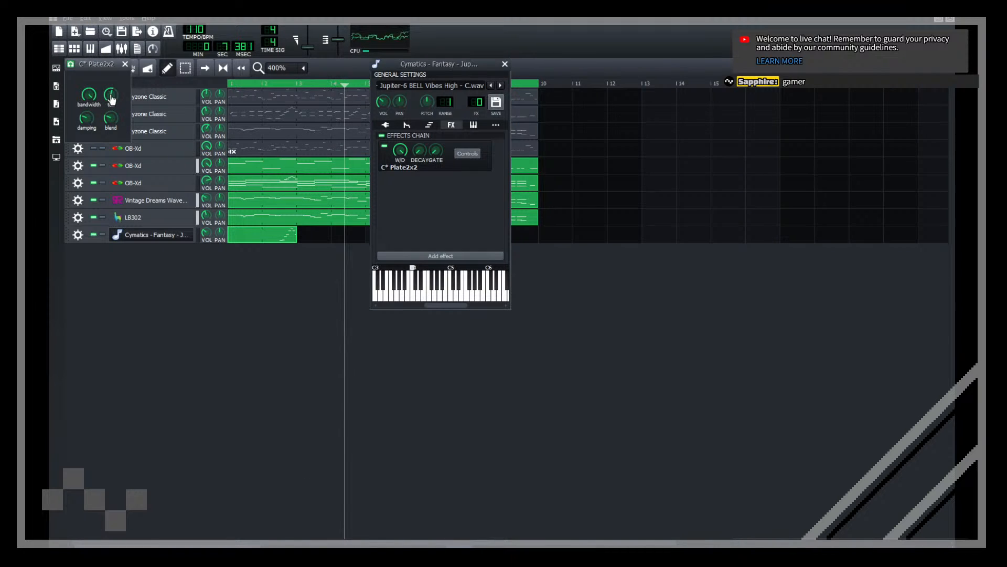
drag(112, 100, 112, 96)
click(211, 374)
key(space)
key(space)
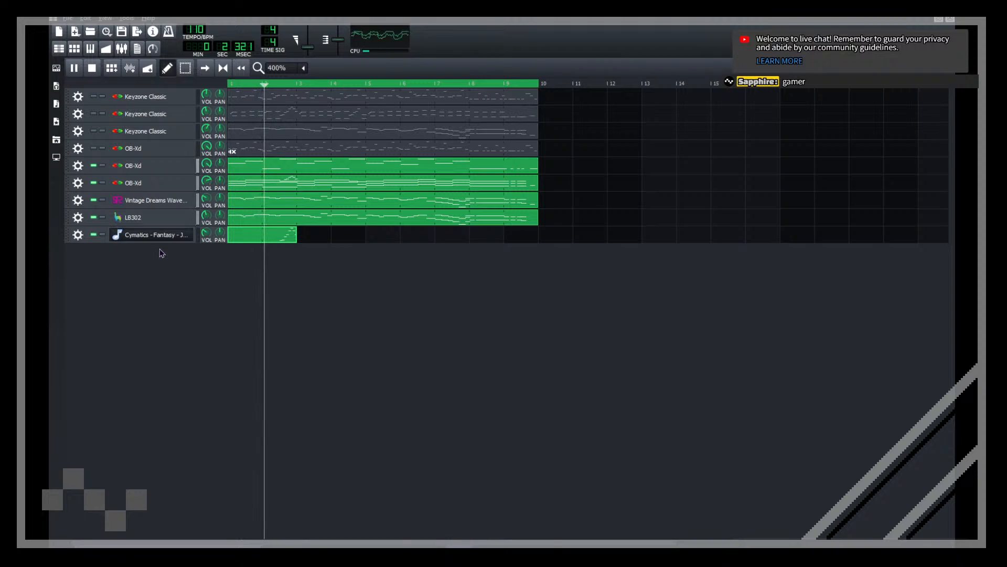
Step: Copy the rising five-note run in the second half of bar 4 from the muted Keyzone Classic clip
double_click(318, 131)
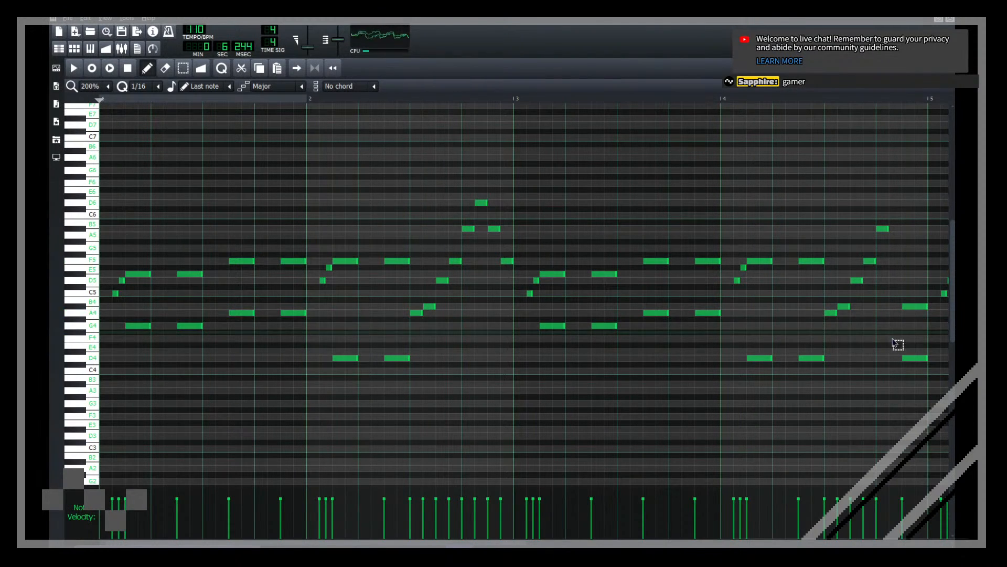
drag(892, 323, 827, 193)
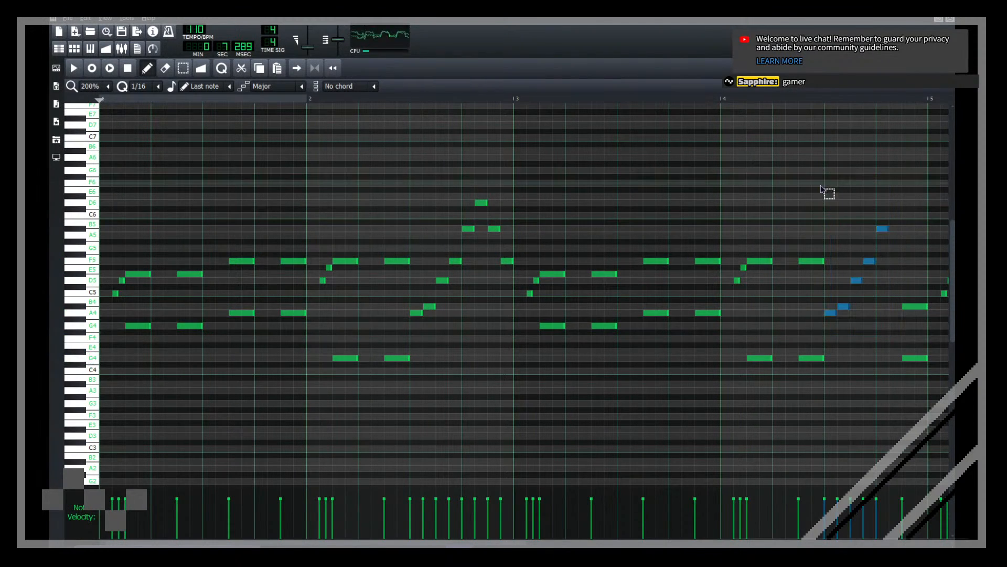
click(952, 19)
middle_click(277, 237)
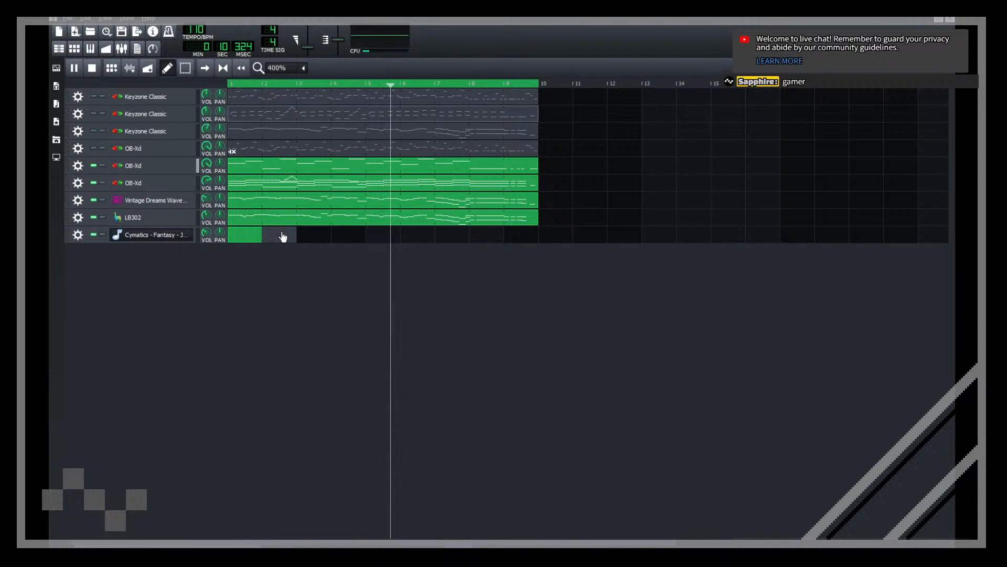
Step: Paste the five-note run into the Cymatics bell clip, shift it three bars into bar 4 and play the clip
double_click(282, 237)
key(ctrl+v)
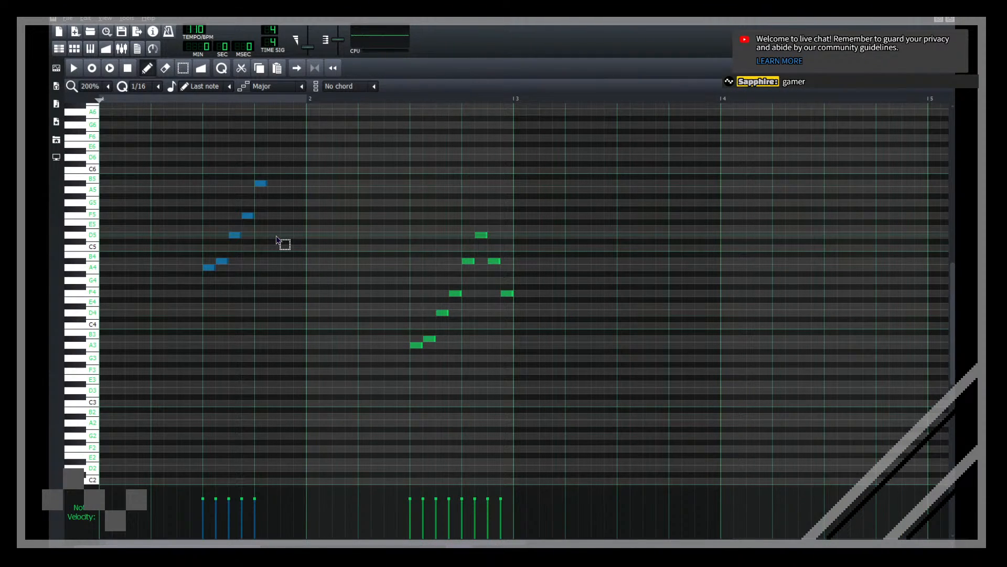
key(ctrl+Right)
key(ctrl+Right)
key(ctrl+Right)
key(space)
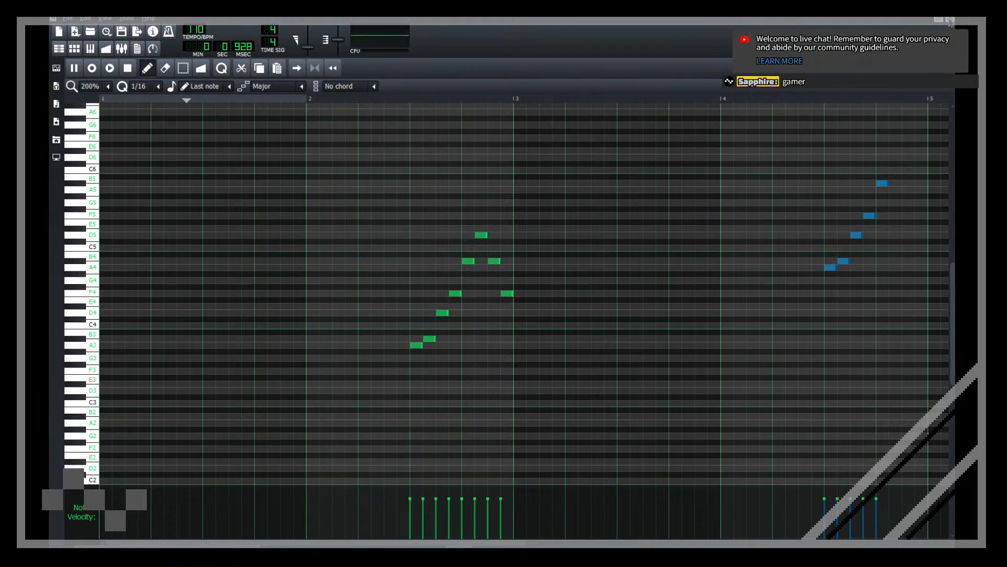
Step: Transpose the pasted bar 4 run in the Cymatics bell clip down one octave
click(951, 20)
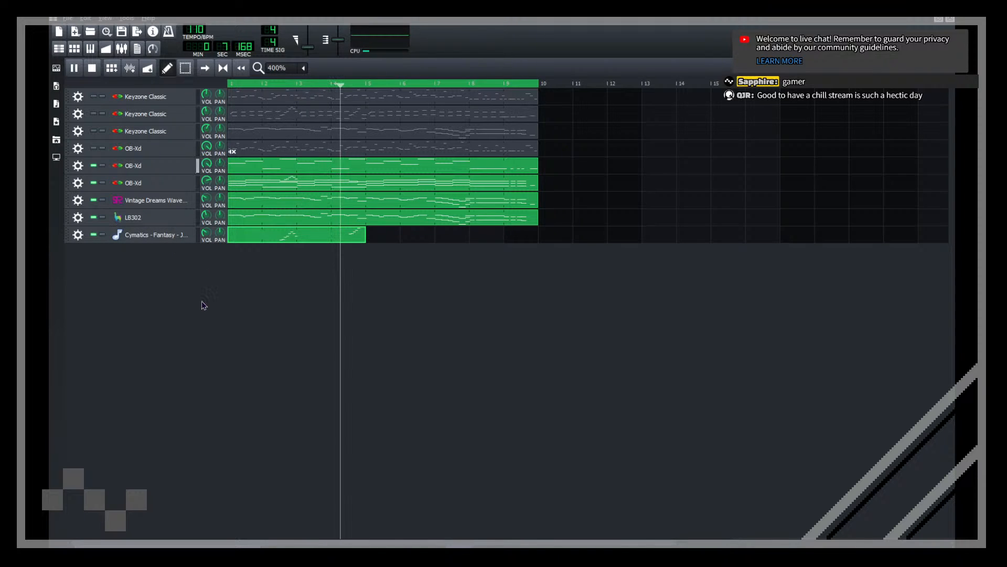
double_click(355, 237)
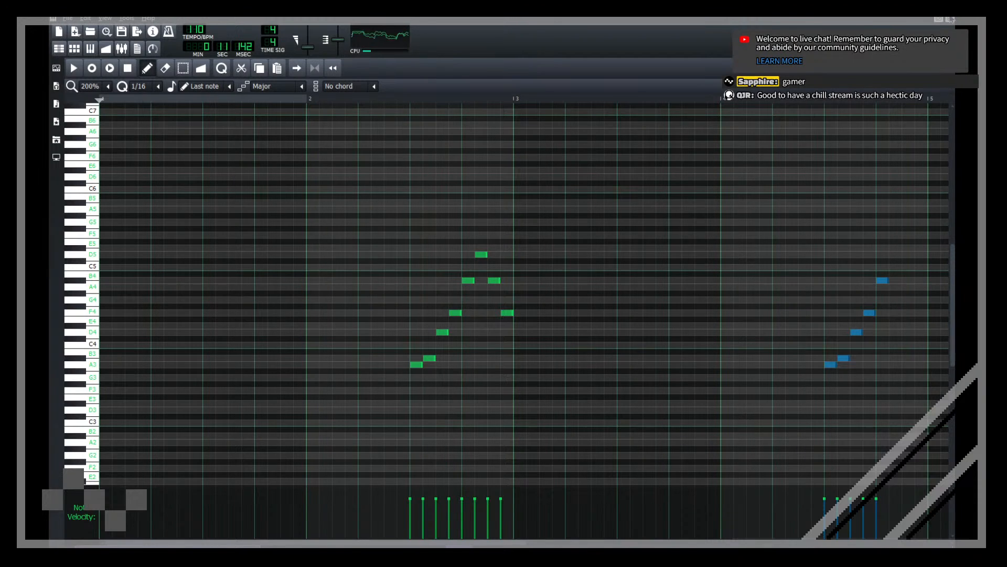
key(F5)
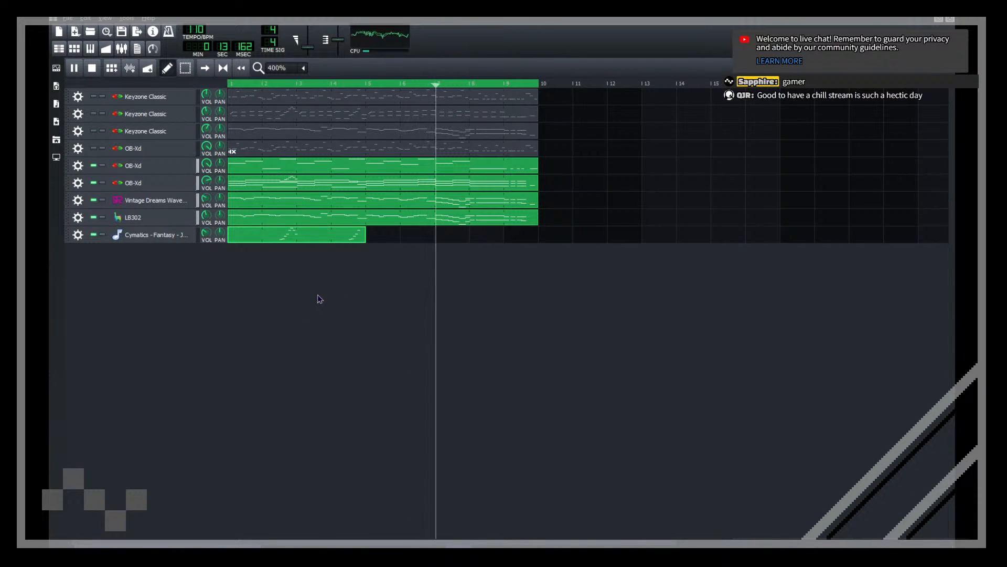
Step: Save the project
scroll(273, 68, up, 1)
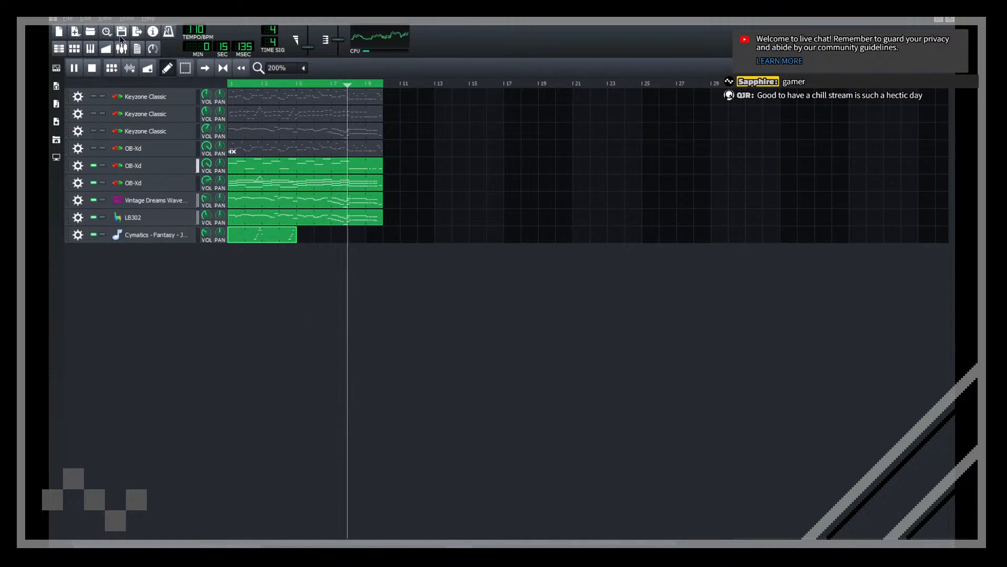
key(ctrl+s)
scroll(288, 68, down, 1)
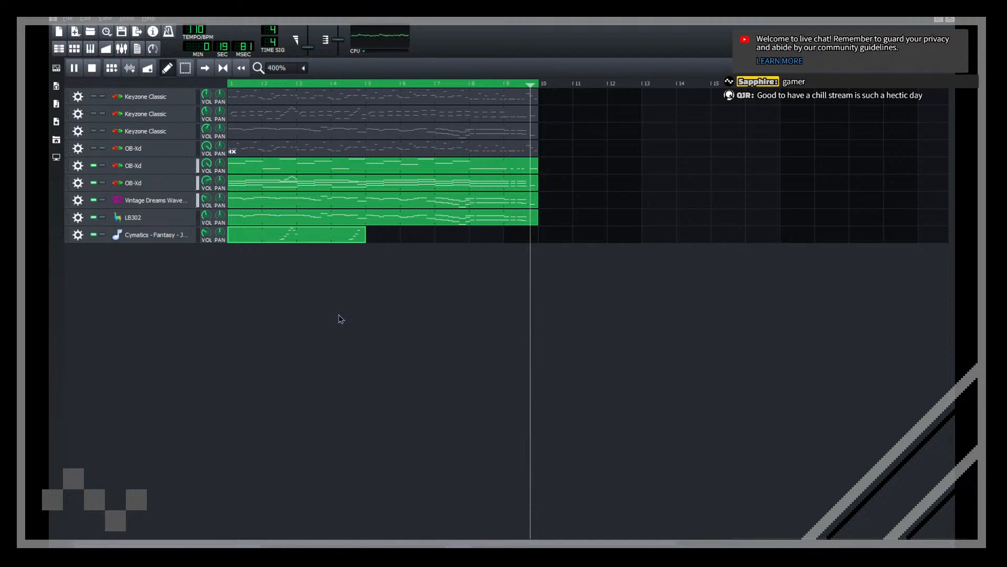
Step: Select the final note at the end of bar 9 in the first unmuted OB-Xd track's bass clip
double_click(536, 169)
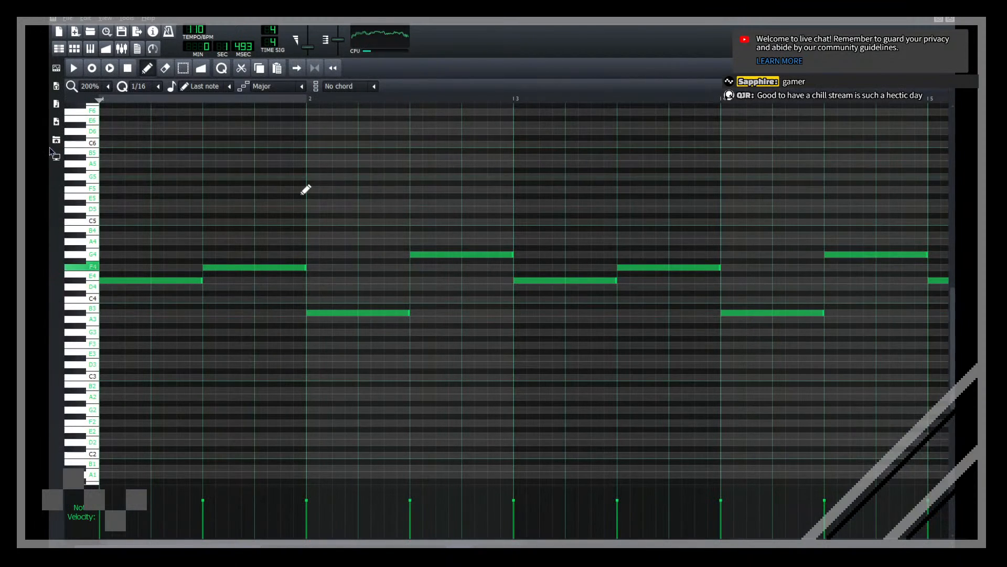
scroll(84, 89, up, 2)
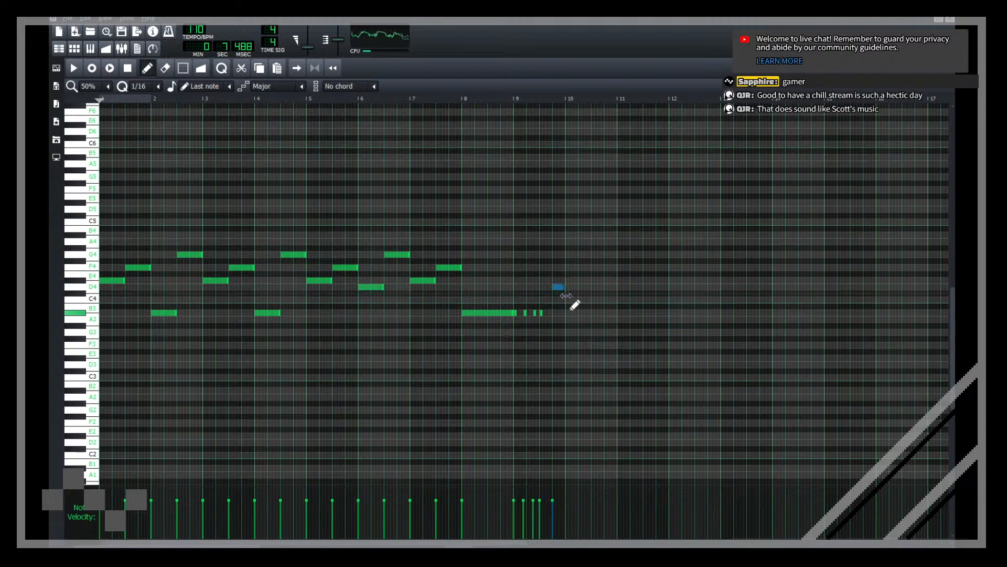
key(F5)
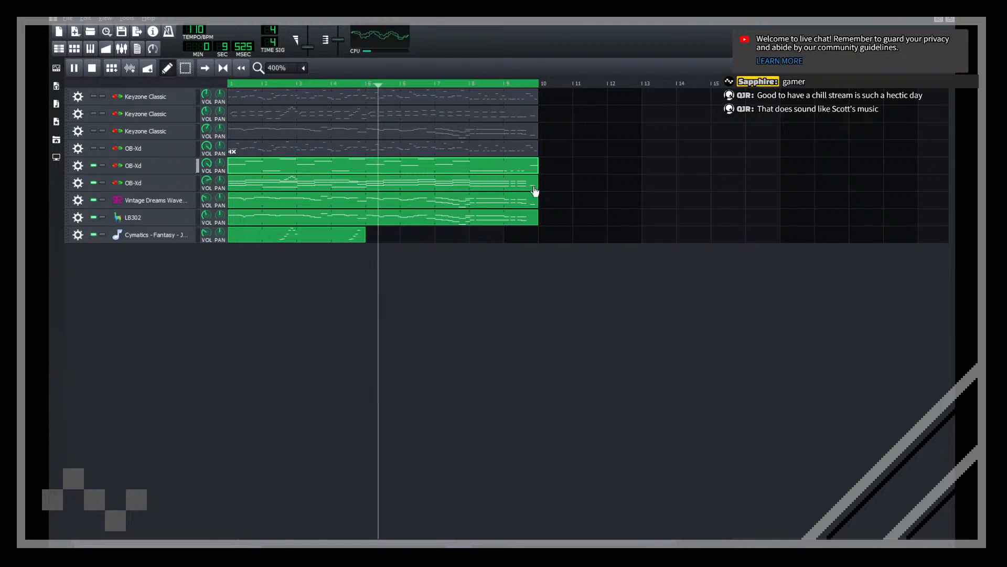
Step: Delete the final short note at the end of bar 9 in the OB-Xd chord clip
double_click(535, 194)
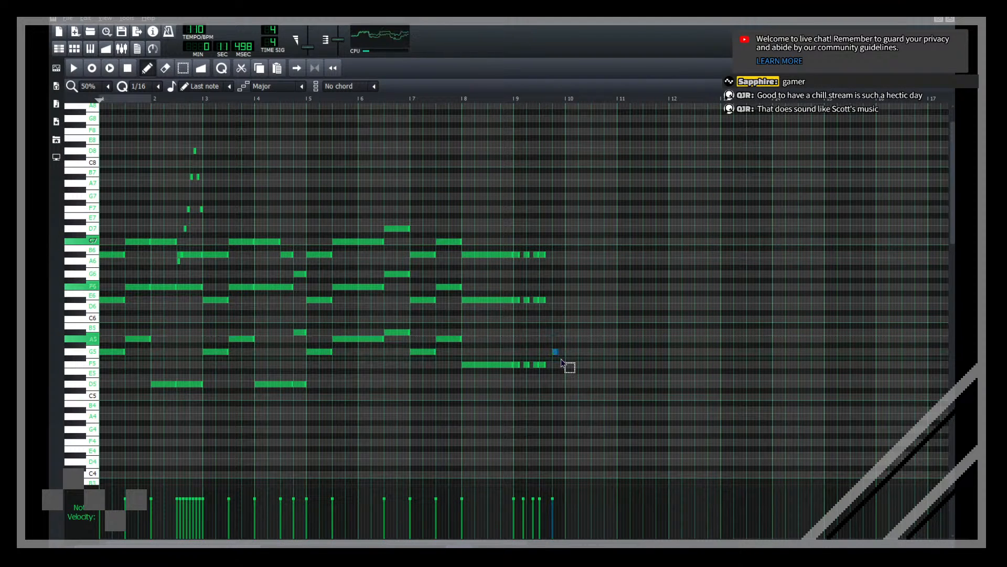
key(ctrl+Up)
key(Delete)
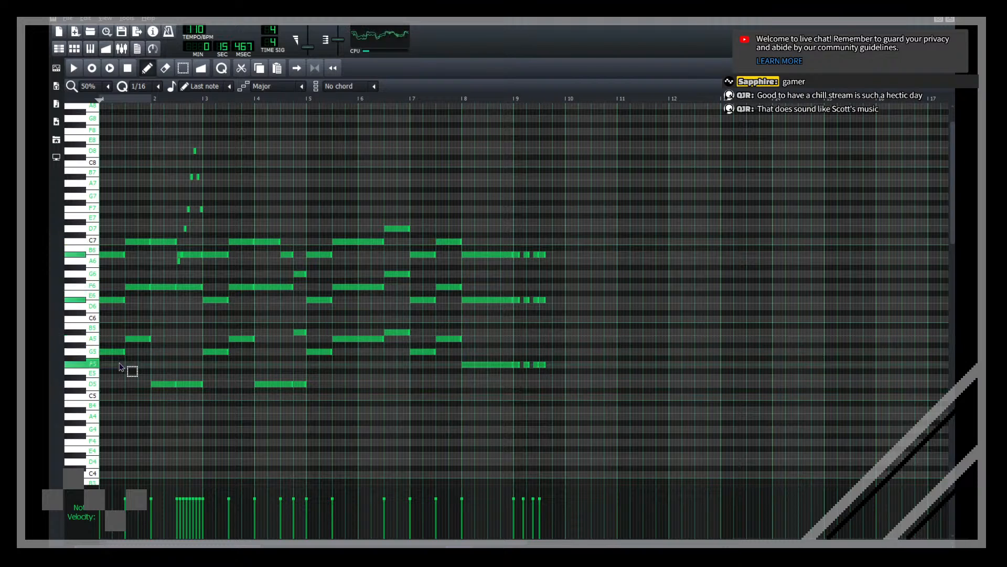
key(F5)
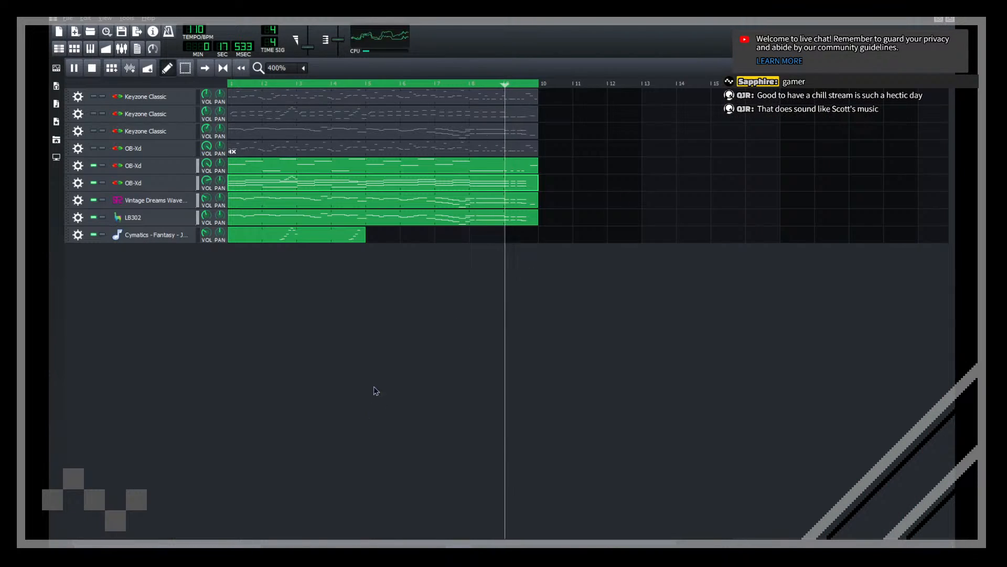
Step: Shorten the final note at the end of bar 9 in the OB-Xd bass clip to a sixteenth note
double_click(531, 170)
drag(565, 293, 557, 298)
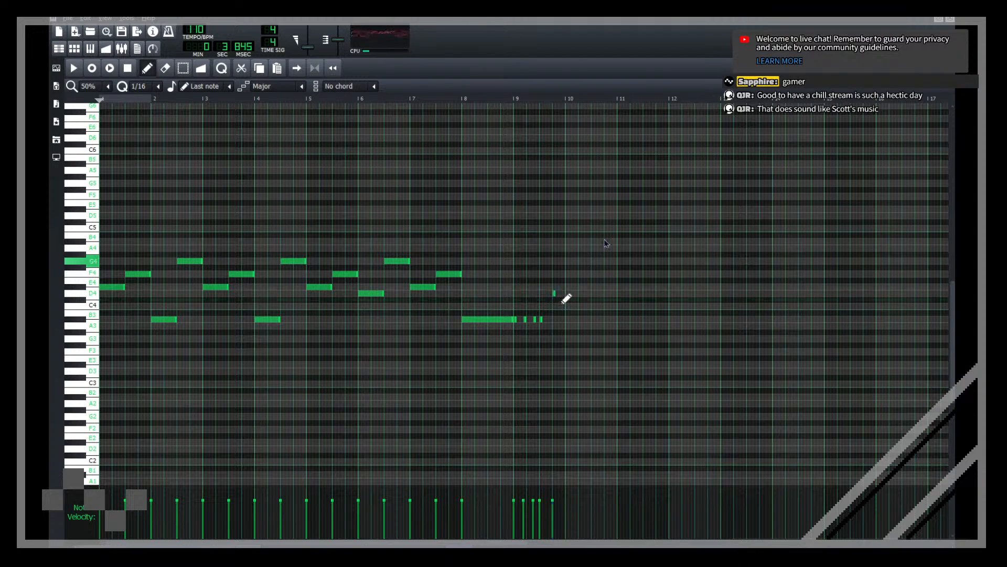
key(F5)
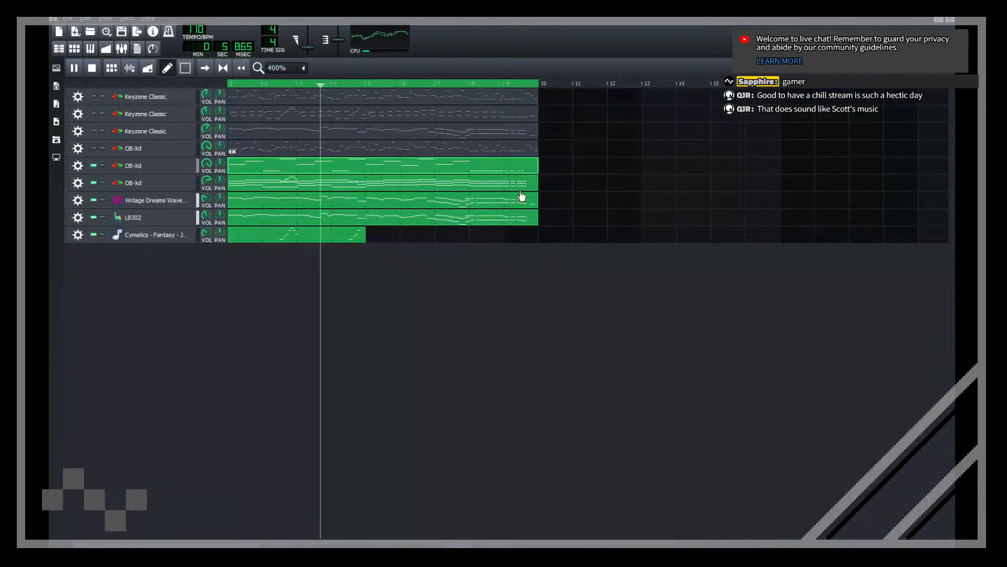
Step: Delete the final short note at the end of bar 9 in the Vintage Dreams Waves clip
double_click(524, 202)
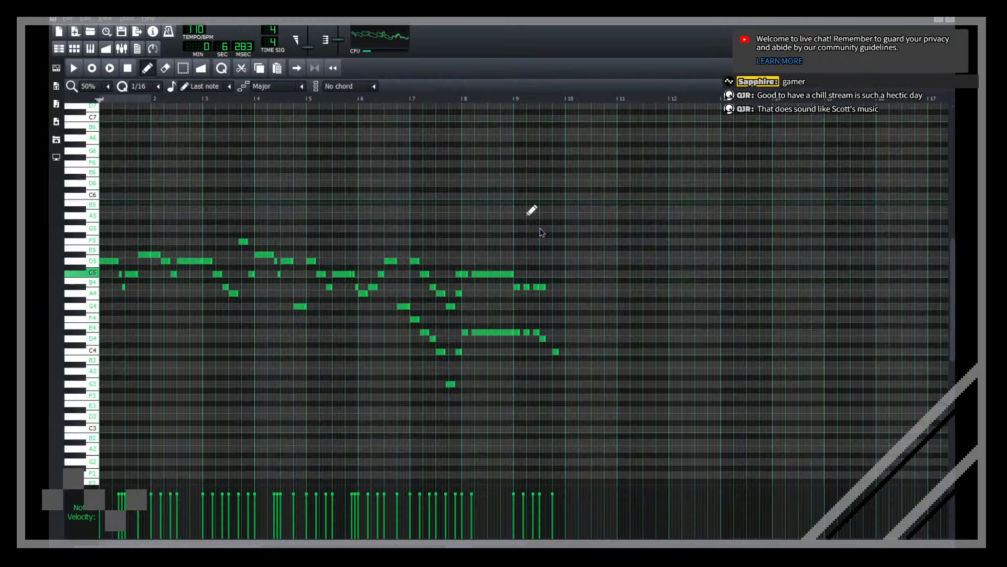
click(950, 20)
Step: Adjust the filter resonance of the LB302 bass synth and save the project
click(135, 201)
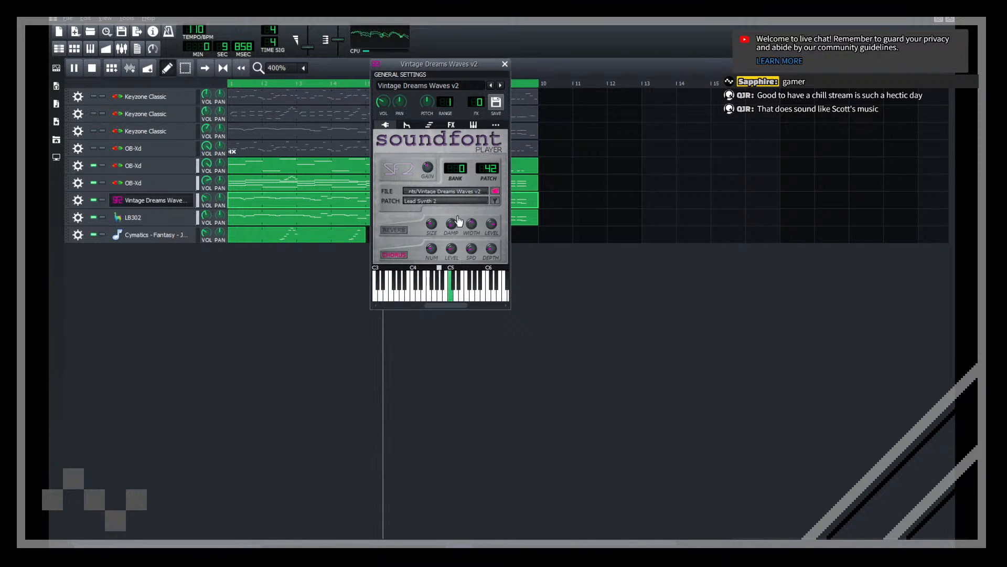
click(157, 218)
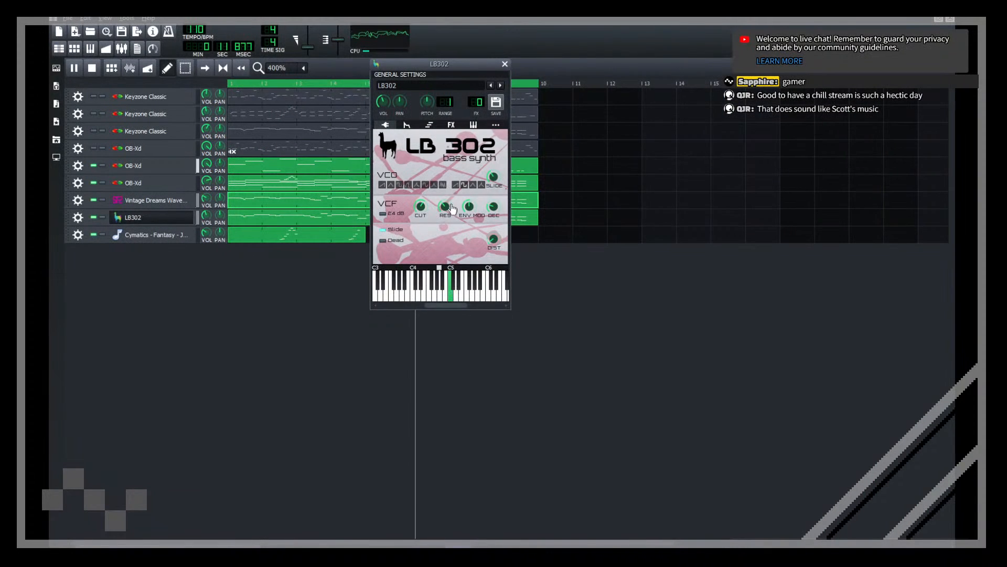
mouse_move(447, 166)
mouse_down()
mouse_move(443, 145)
mouse_move(451, 167)
mouse_up()
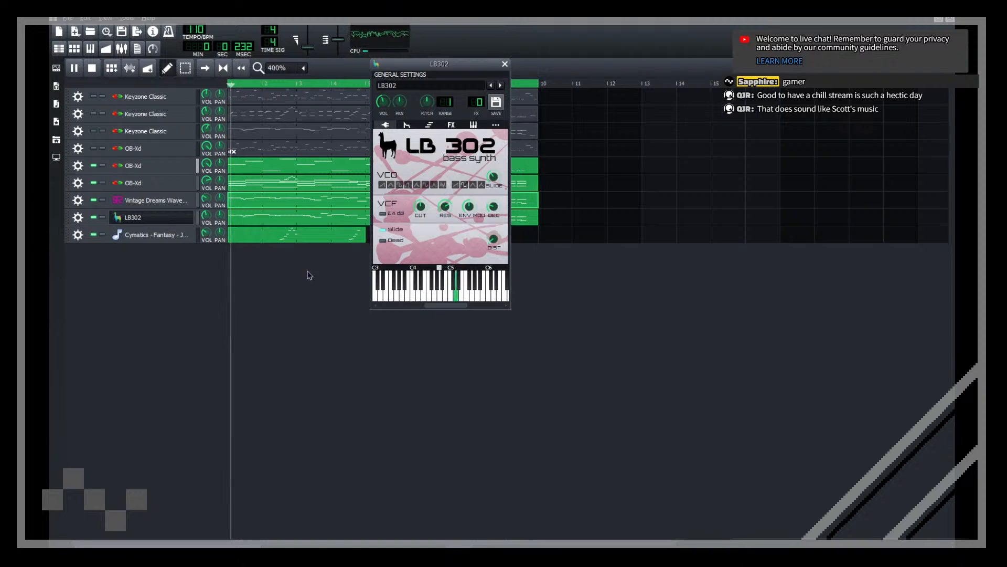
click(293, 318)
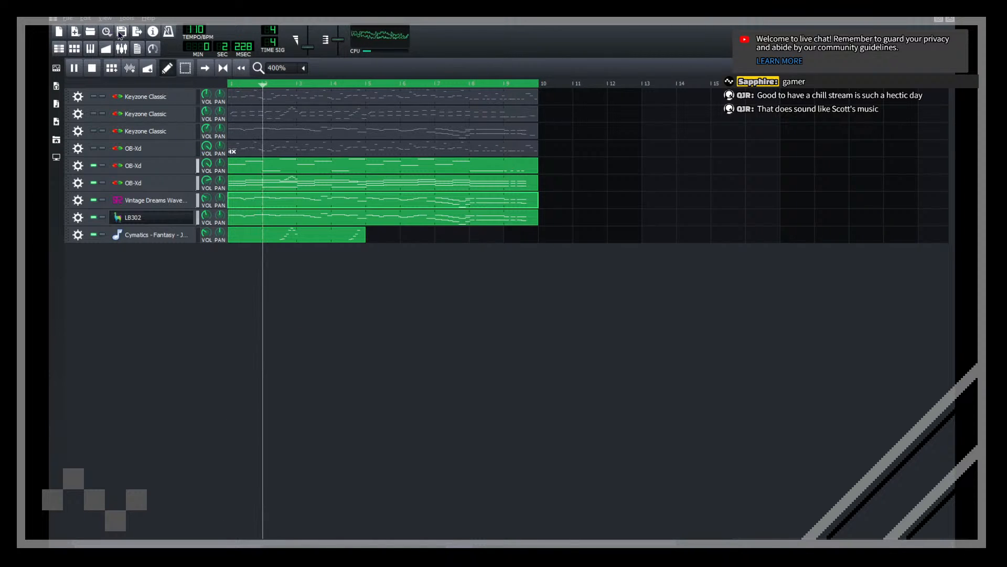
key(ctrl+s)
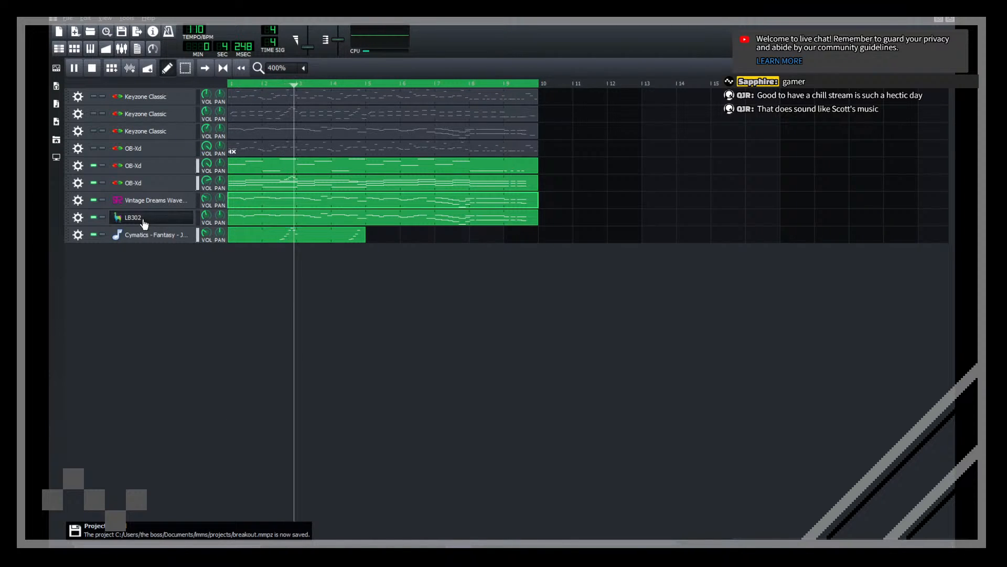
Step: Solo the LB302 track, transpose all notes of its clip down one octave, and unsolo the track
click(102, 216)
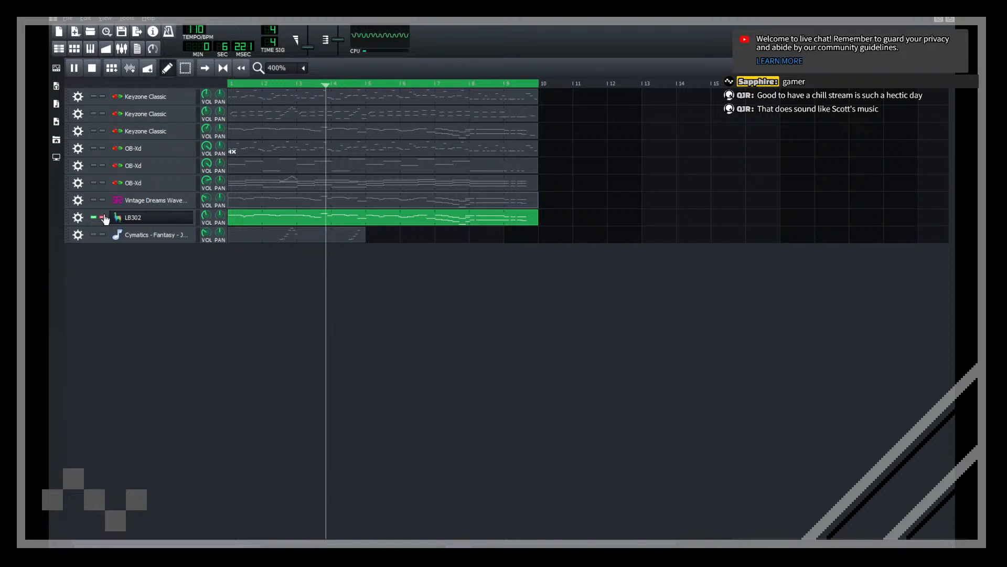
double_click(247, 217)
key(ctrl+Down)
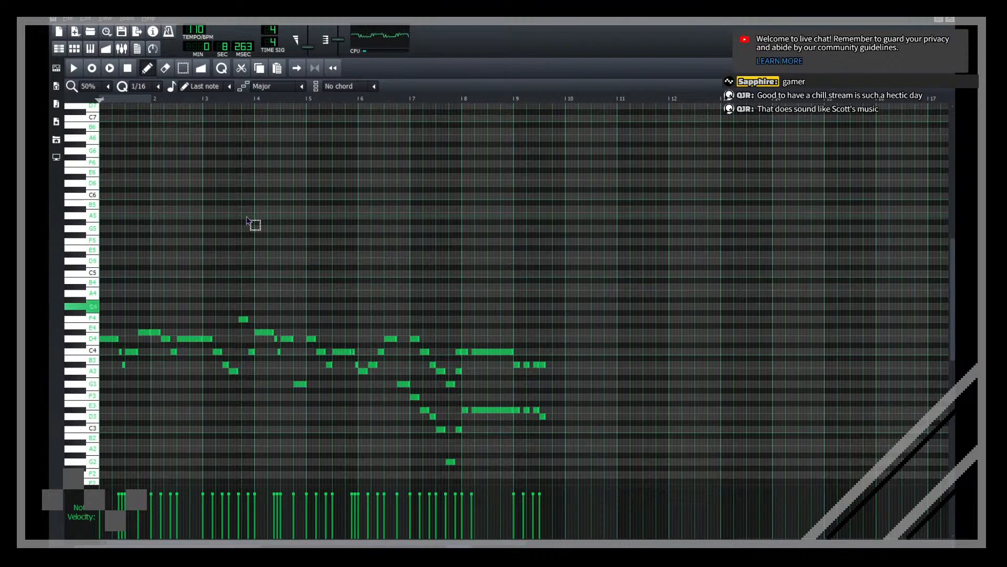
scroll(249, 220, down, 4)
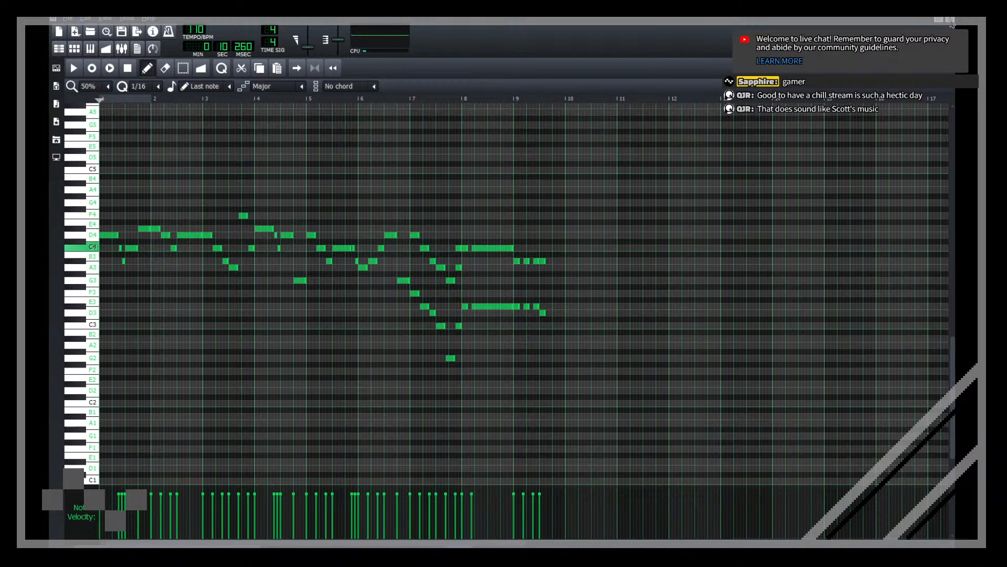
key(F7)
click(102, 217)
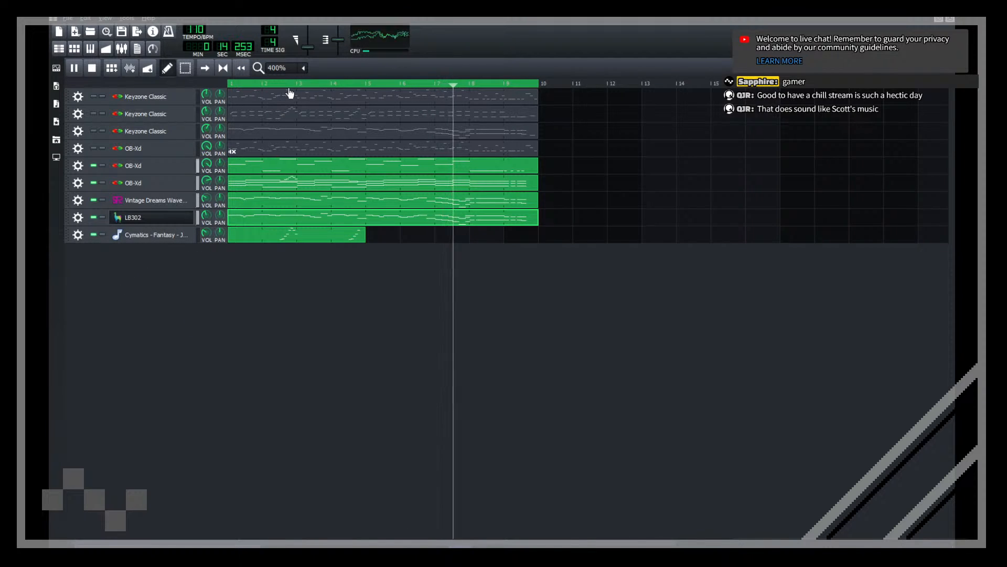
Step: Audition keys, bass, lead and pluck one-shots from the Cymatics Fantasy Synth Sample Pack, including Jupiter-8 KEYS Space and Moog Model D PLUCK Alloy
scroll(276, 70, down, 1)
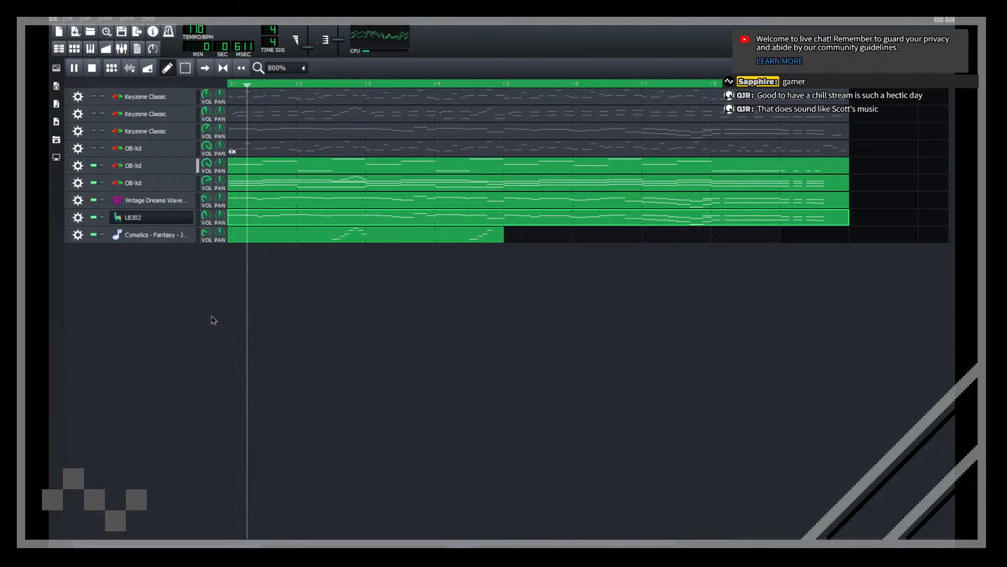
scroll(274, 69, up, 1)
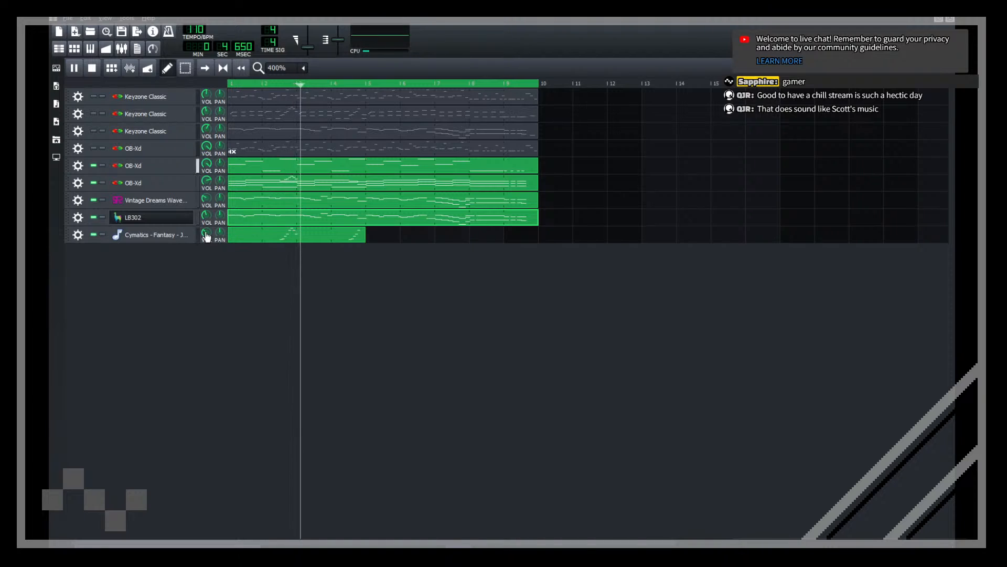
click(56, 103)
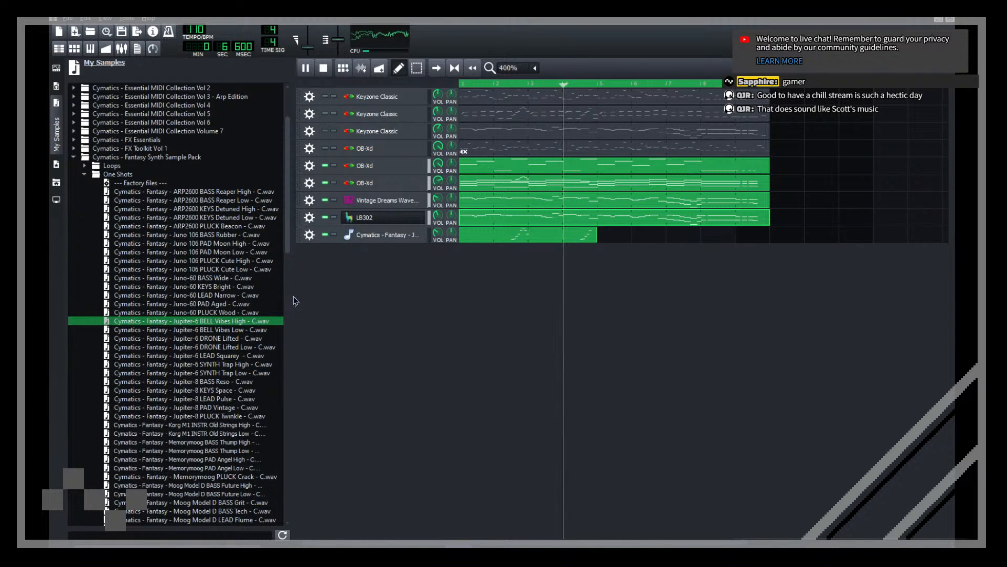
scroll(287, 299, down, 2)
key(space)
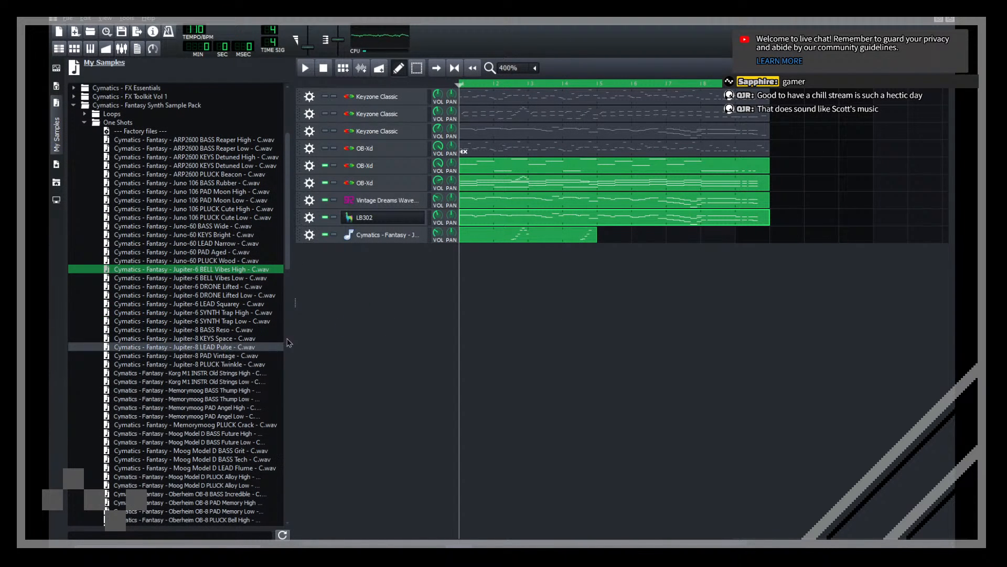
click(230, 338)
scroll(229, 341, down, 6)
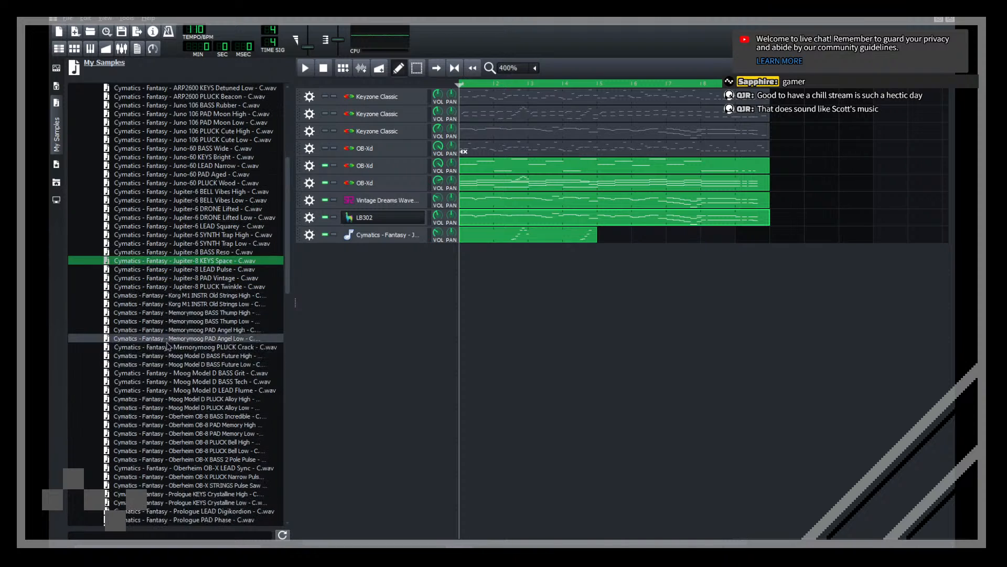
click(195, 322)
click(203, 330)
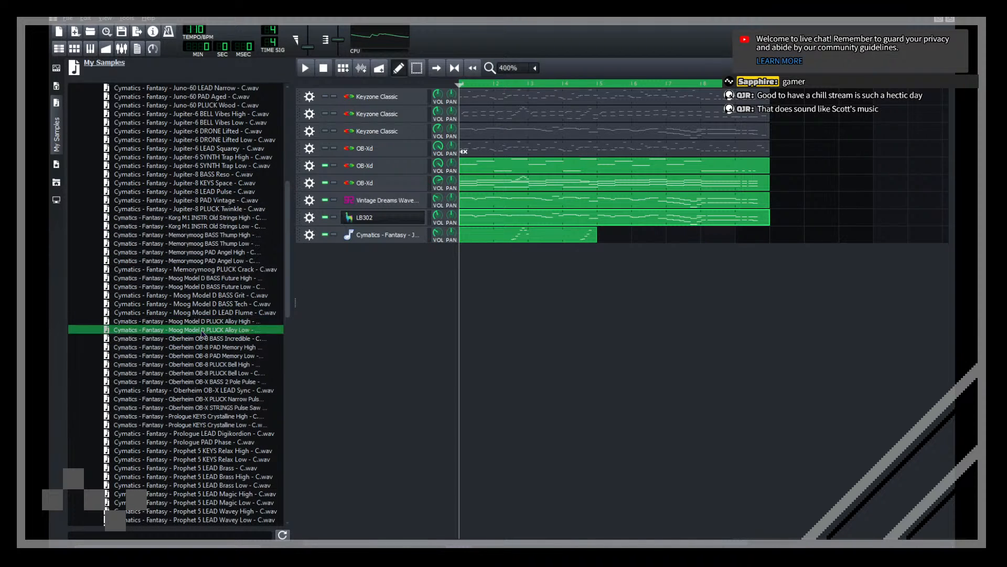
scroll(202, 334, down, 4)
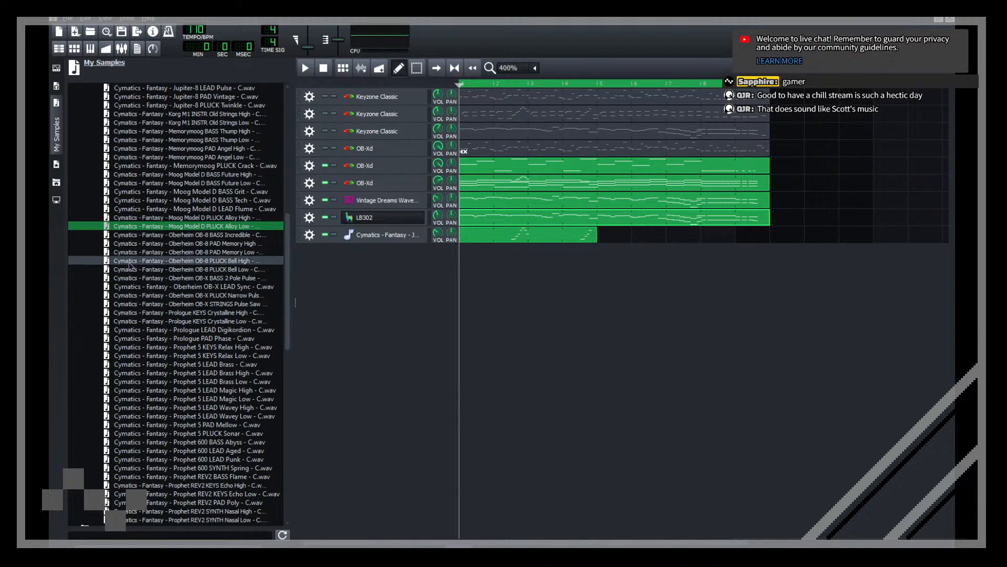
scroll(131, 266, up, 1)
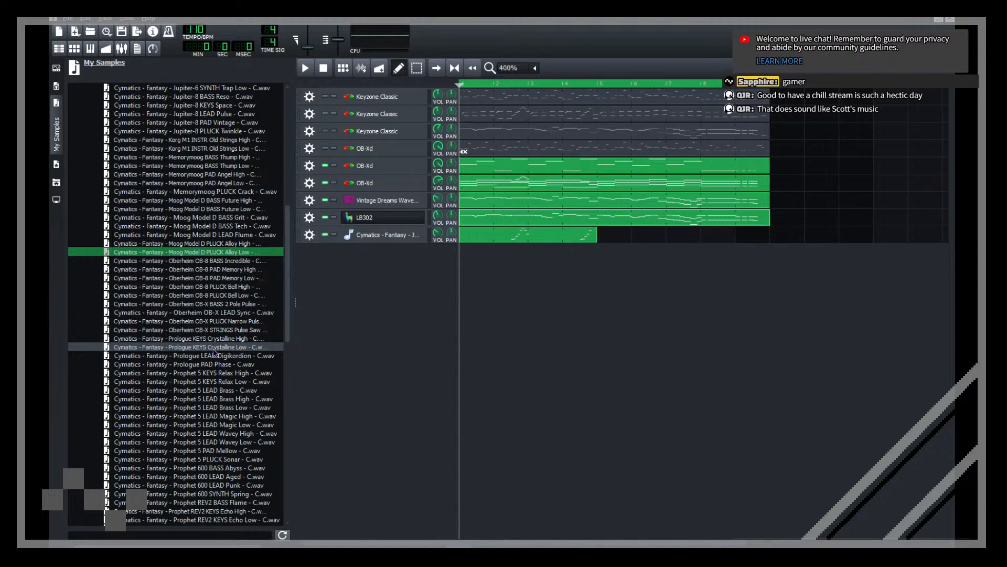
click(235, 486)
click(203, 235)
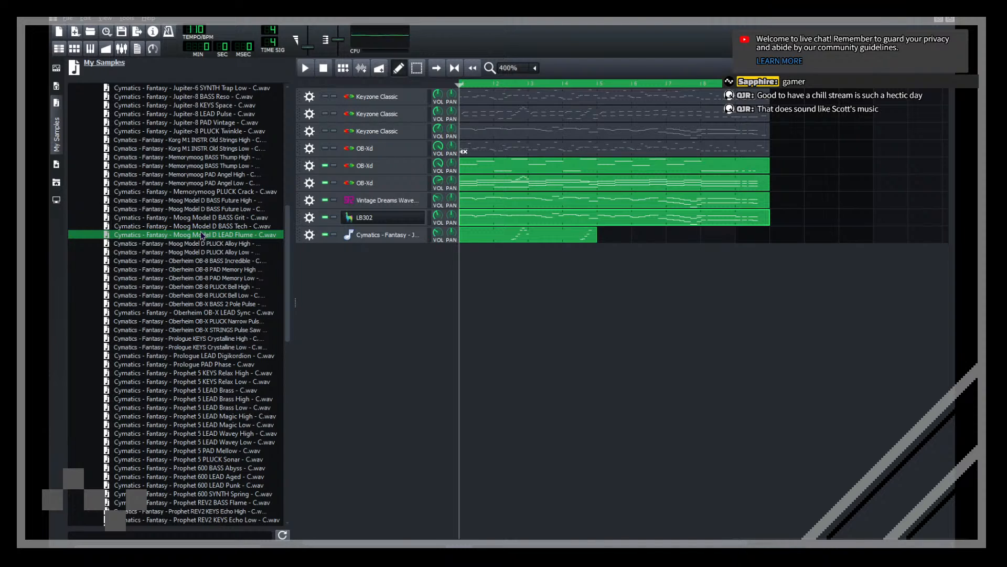
click(217, 252)
Step: Add the Moog Model D PLUCK Alloy High sample as a new track and shape its volume envelope with a decay of 0.436
drag(210, 246, 480, 312)
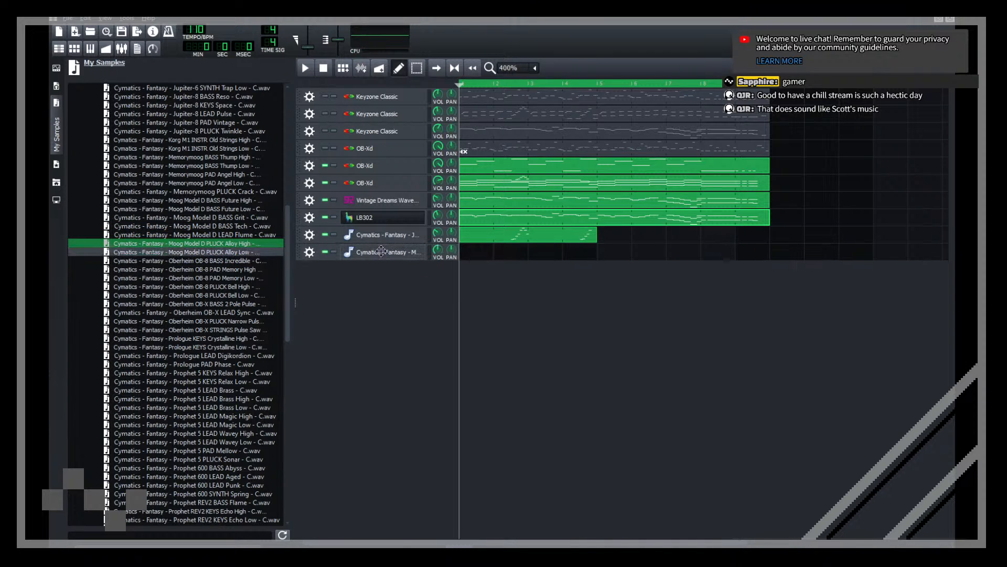
click(382, 252)
click(648, 277)
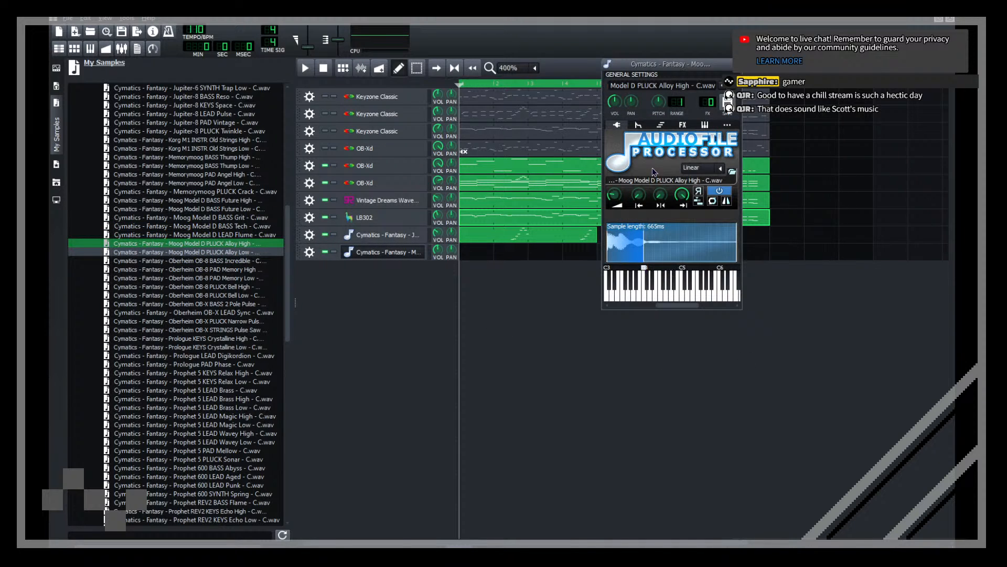
click(639, 125)
drag(733, 151, 699, 133)
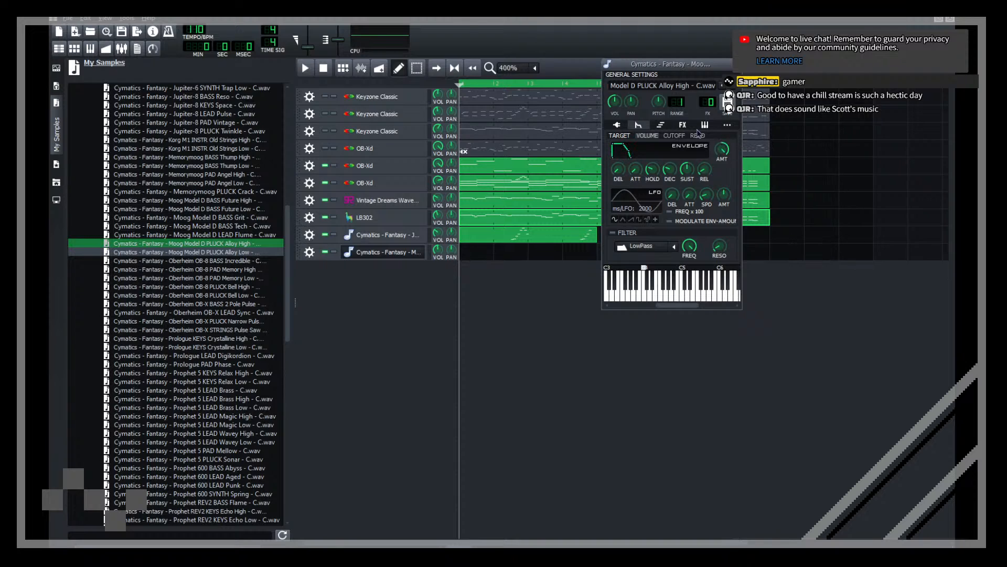
drag(671, 168, 672, 181)
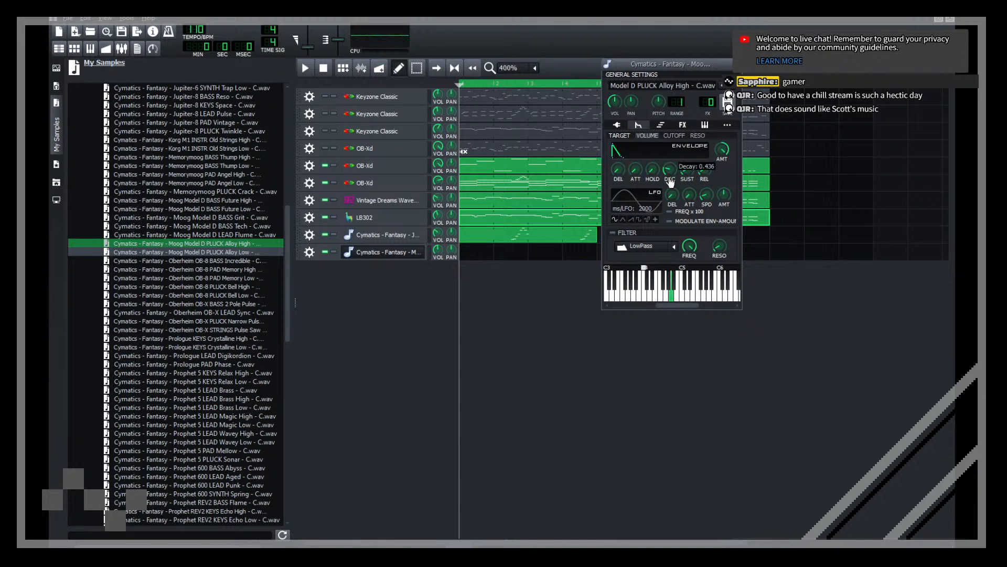
click(421, 342)
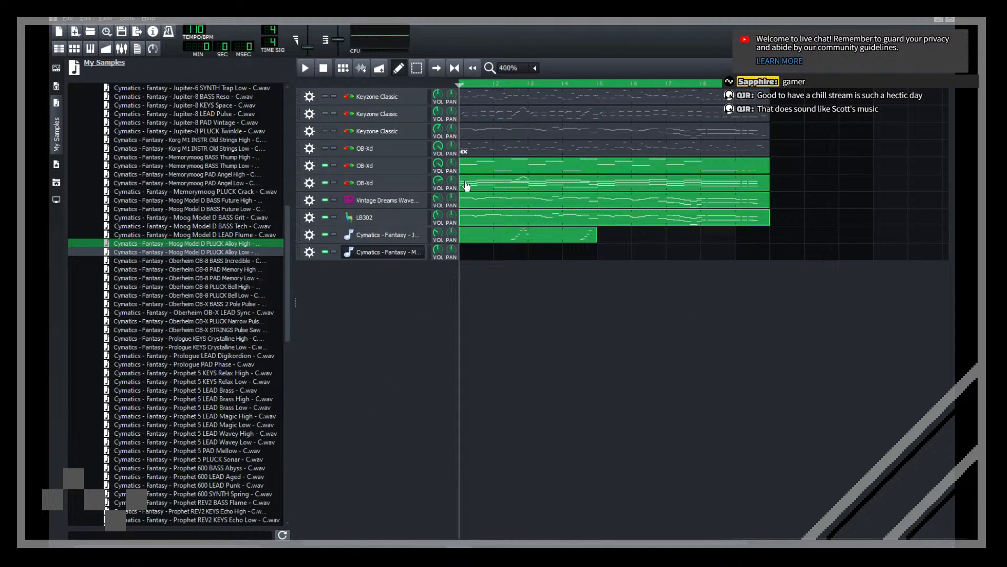
Step: Copy the OB-Xd chord clip onto the start of the new pluck track and open the copy for note editing
drag(488, 245, 480, 251)
double_click(479, 251)
click(59, 141)
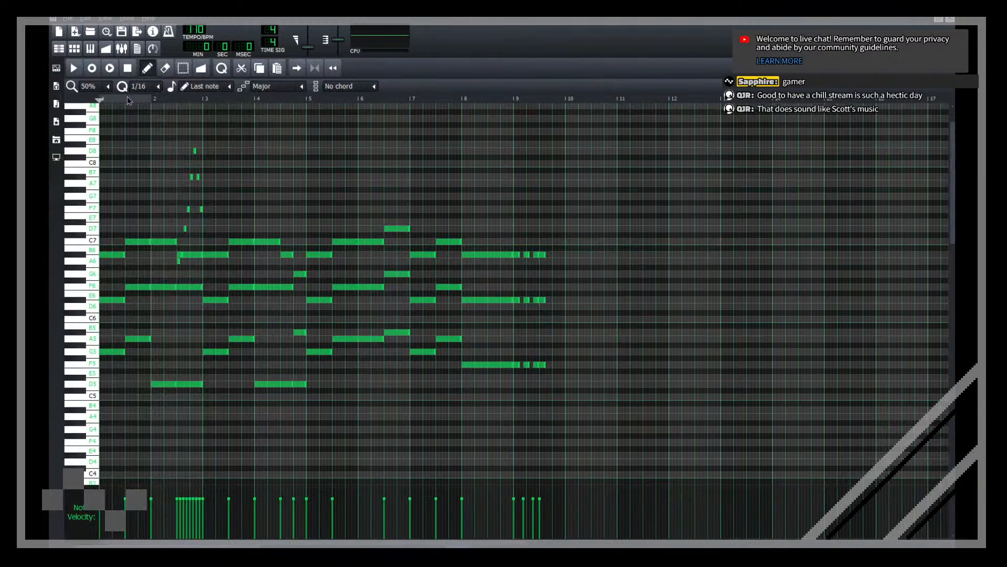
Step: Shorten the chords in bar 1 of the pluck clip to sixteenth notes and add two rising sixteenth notes after the first chord
scroll(91, 88, down, 2)
drag(163, 318, 202, 134)
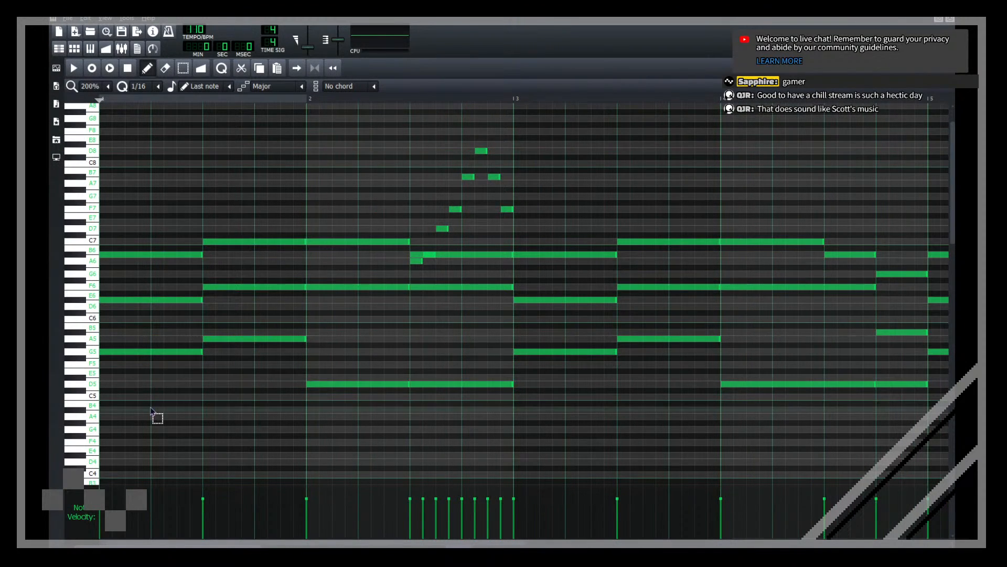
drag(141, 295, 173, 118)
drag(201, 353, 105, 349)
click(118, 300)
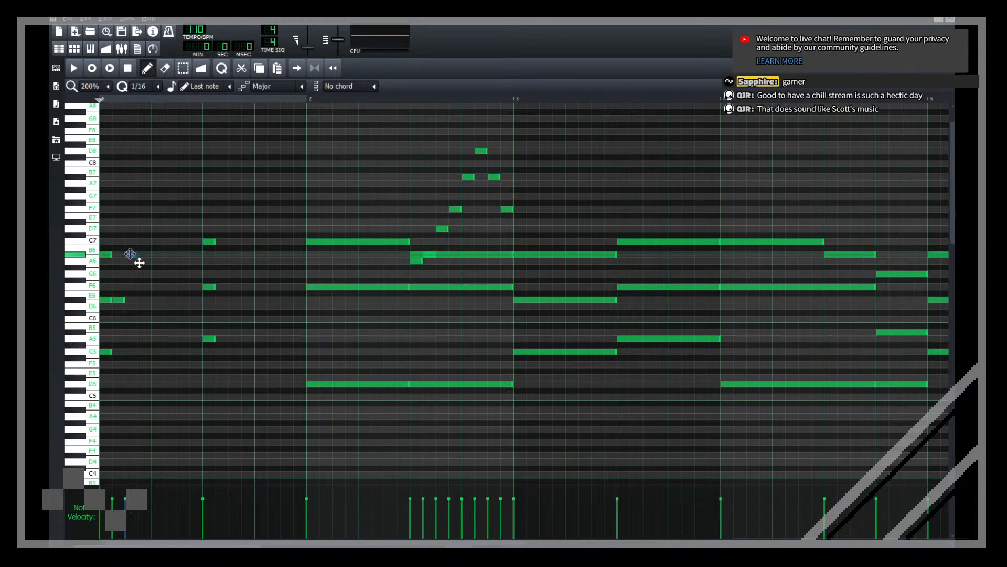
Step: Transpose the whole pluck clip down two octaves and play its opening
key(ctrl+Down)
key(ctrl+Down)
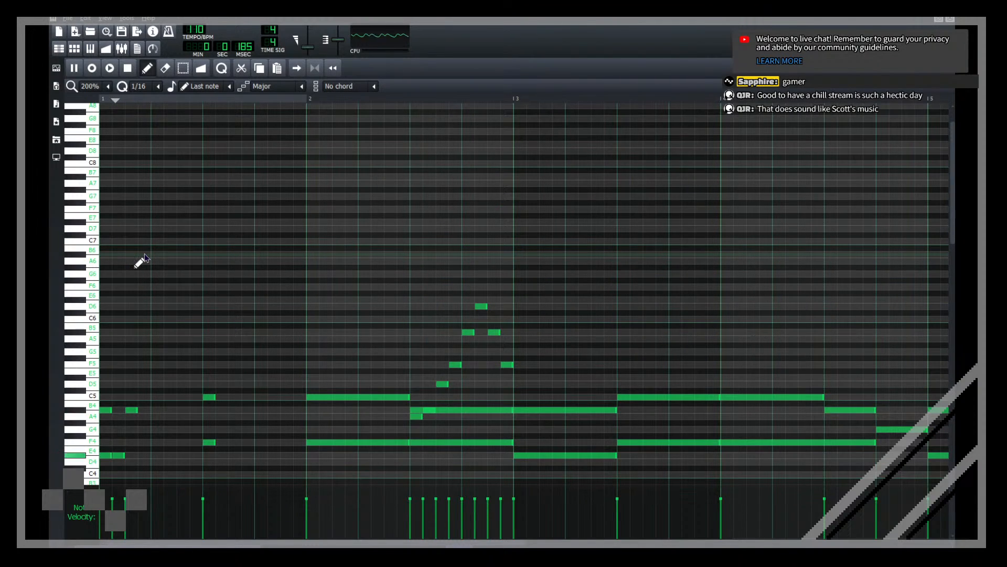
scroll(180, 266, down, 4)
key(space)
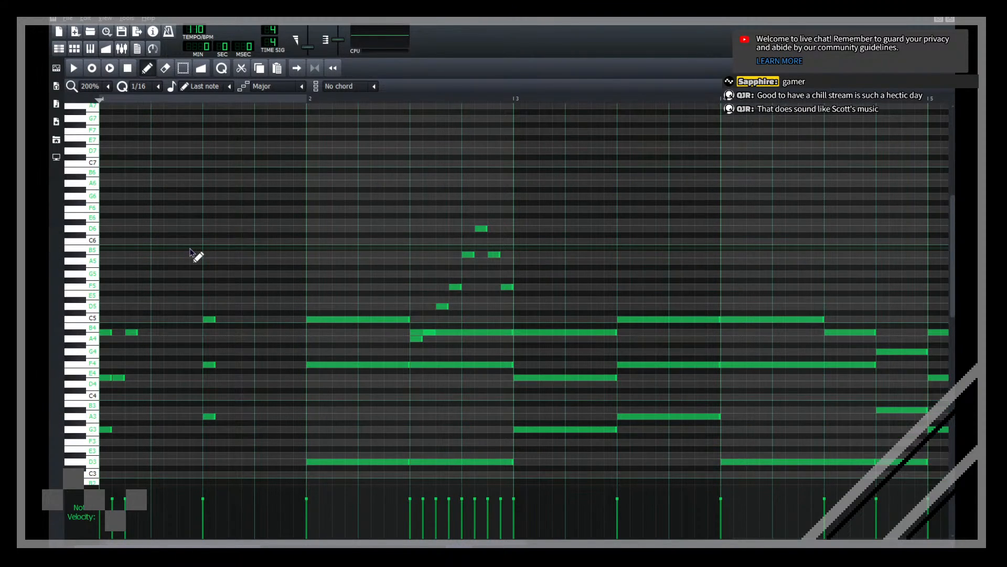
Step: Delete the two upper notes of the pluck clip's opening chord and close the note editor
right_click(105, 332)
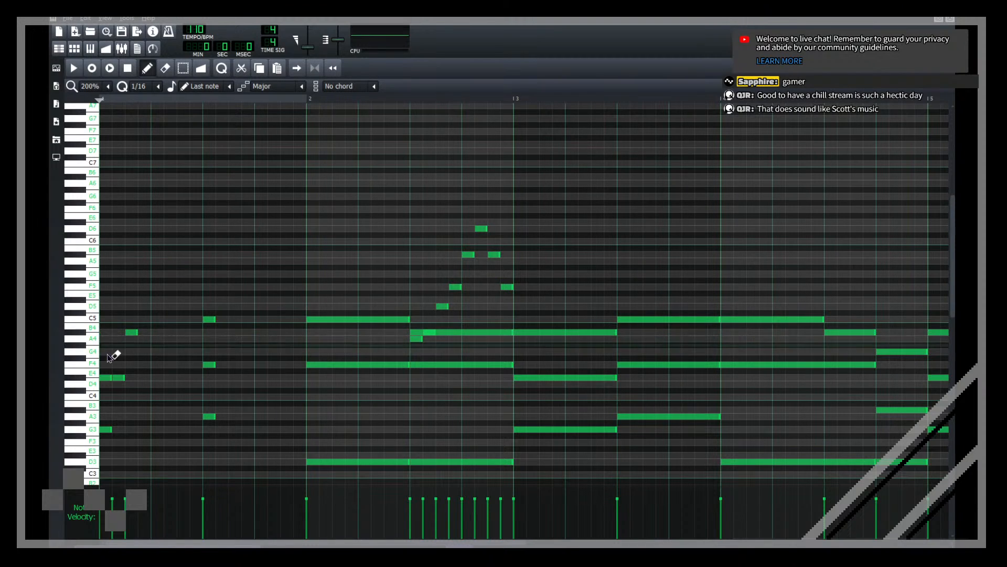
right_click(105, 377)
scroll(275, 184, down, 4)
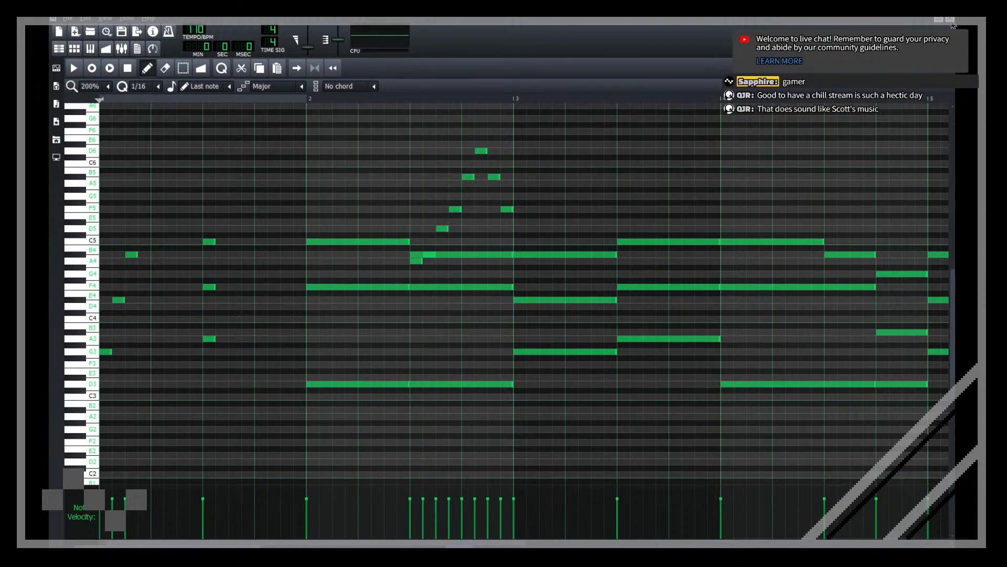
click(950, 20)
Step: Solo the first Keyzone Classic track and unmute the second and third Keyzone Classic tracks
click(102, 96)
click(94, 114)
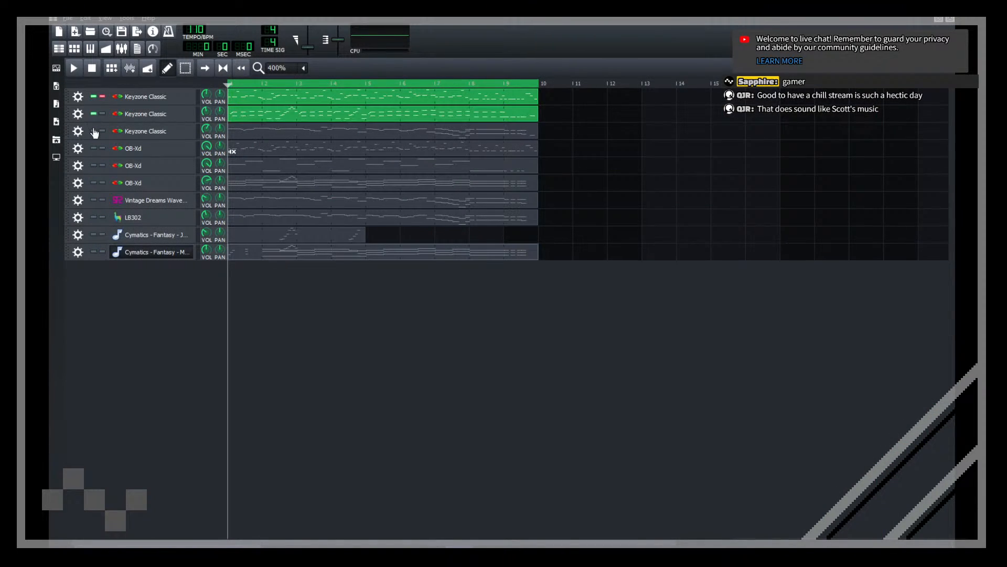
click(93, 131)
Step: Set the song tempo to 130 BPM and play back the three Keyzone Classic tracks
double_click(197, 30)
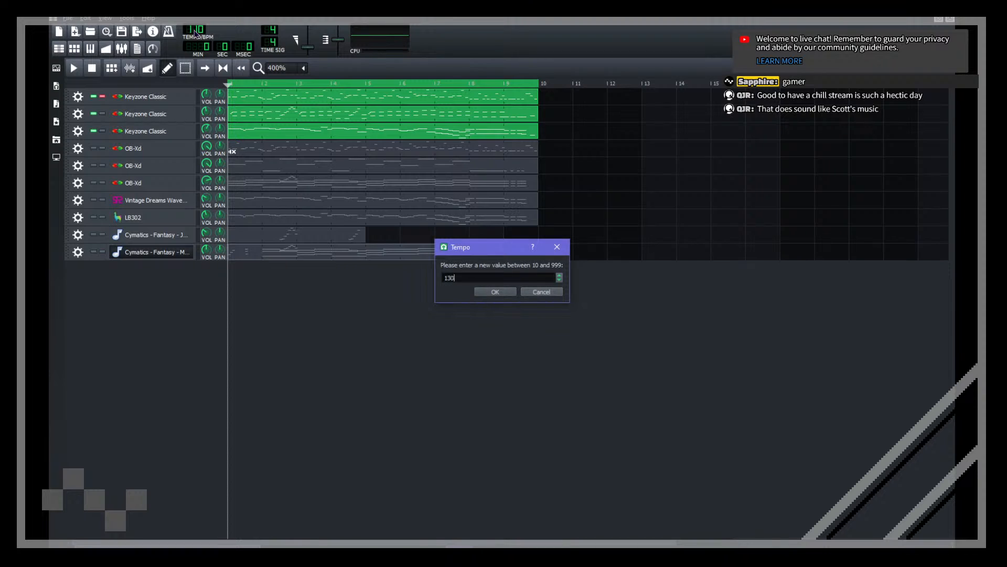
key(Return)
key(space)
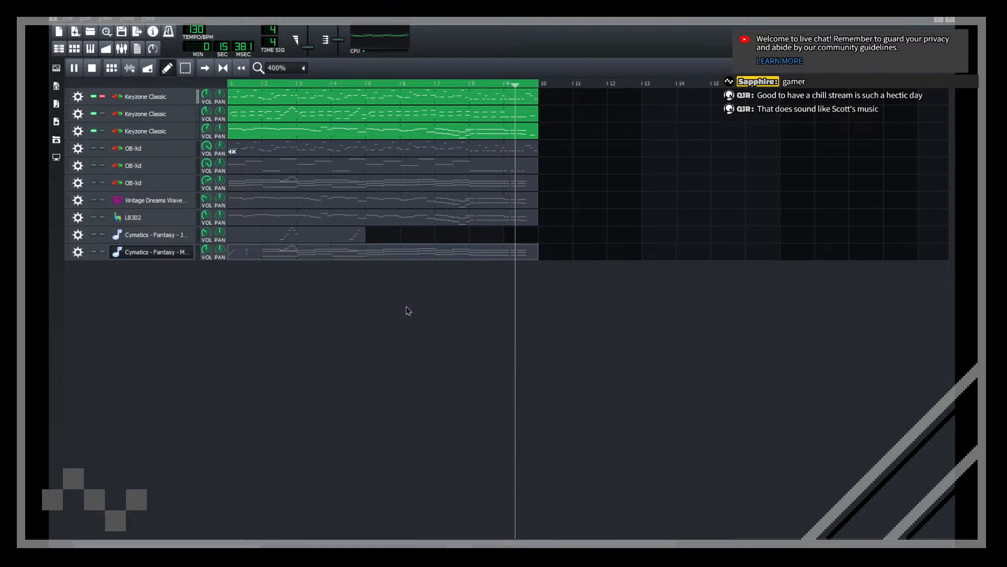
key(space)
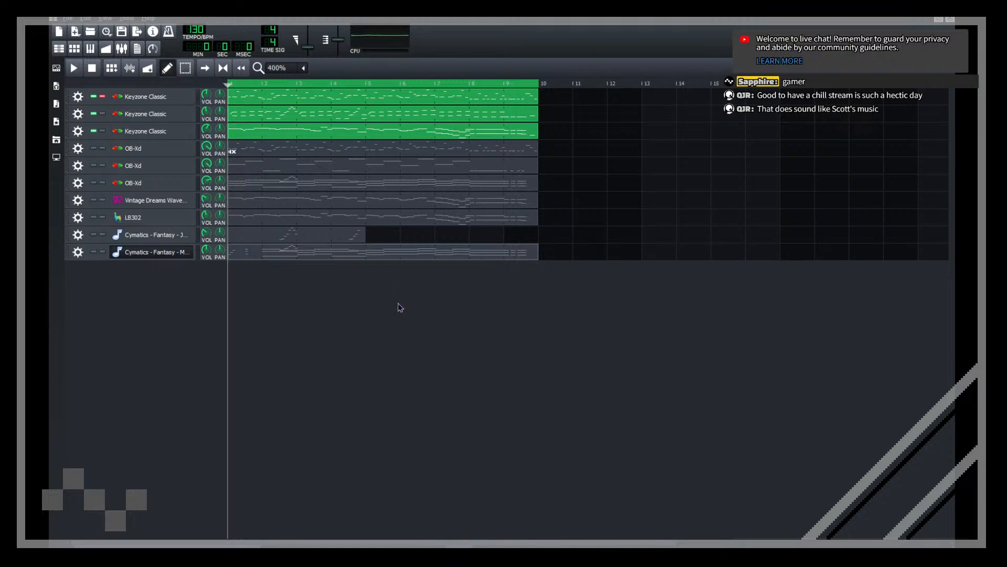
Step: Set the song tempo to 110 BPM
double_click(184, 32)
text(110)
key(Return)
Step: Unmute the last two OB-Xd, Vintage Dreams, LB302 and both Cymatics tracks, and mute the three Keyzone Classic tracks
click(93, 166)
click(93, 182)
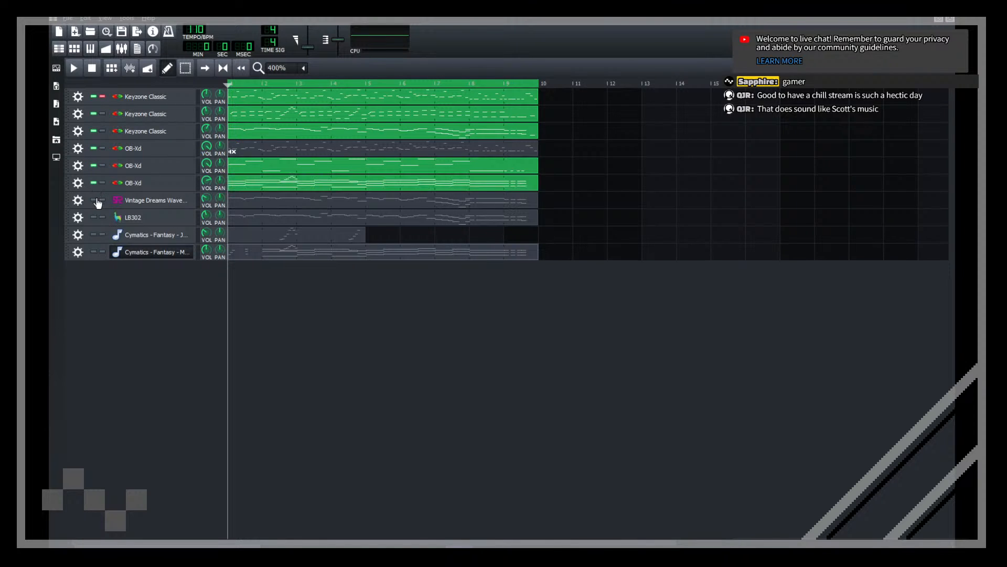
click(94, 200)
click(93, 217)
click(94, 234)
click(94, 252)
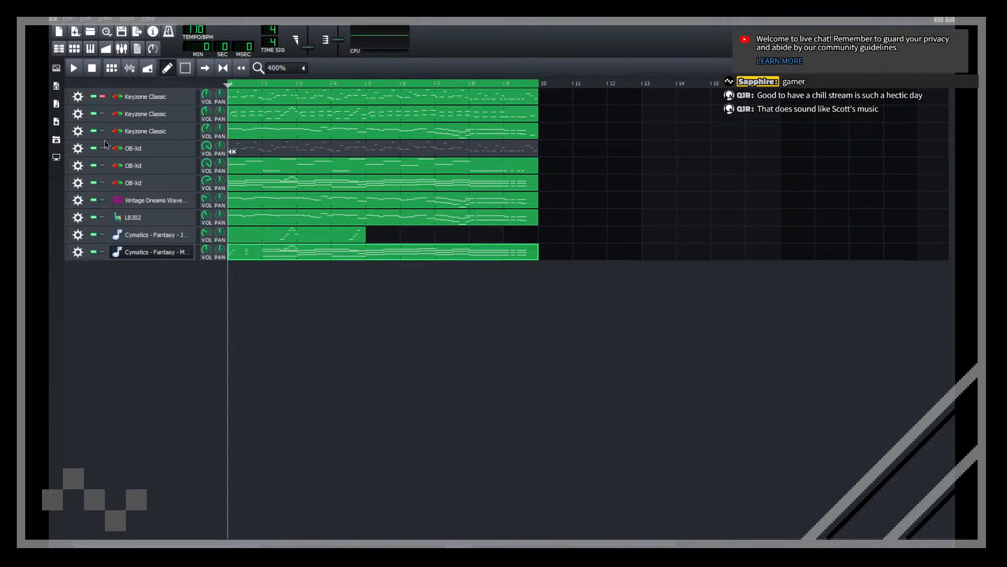
click(100, 96)
click(99, 113)
click(99, 131)
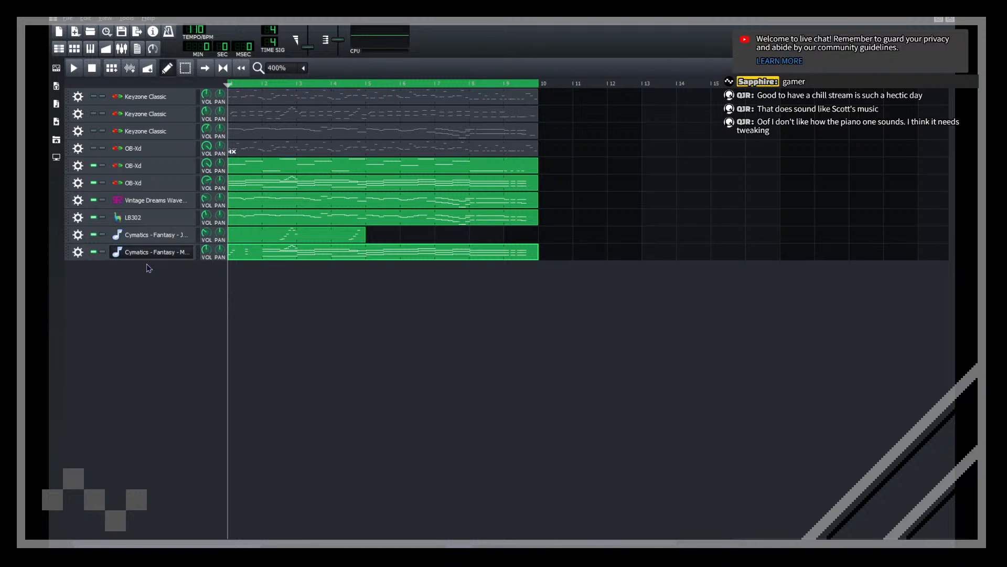
Step: Audition the opening of the last Cymatics track's clip, return to the song and save the project
double_click(373, 257)
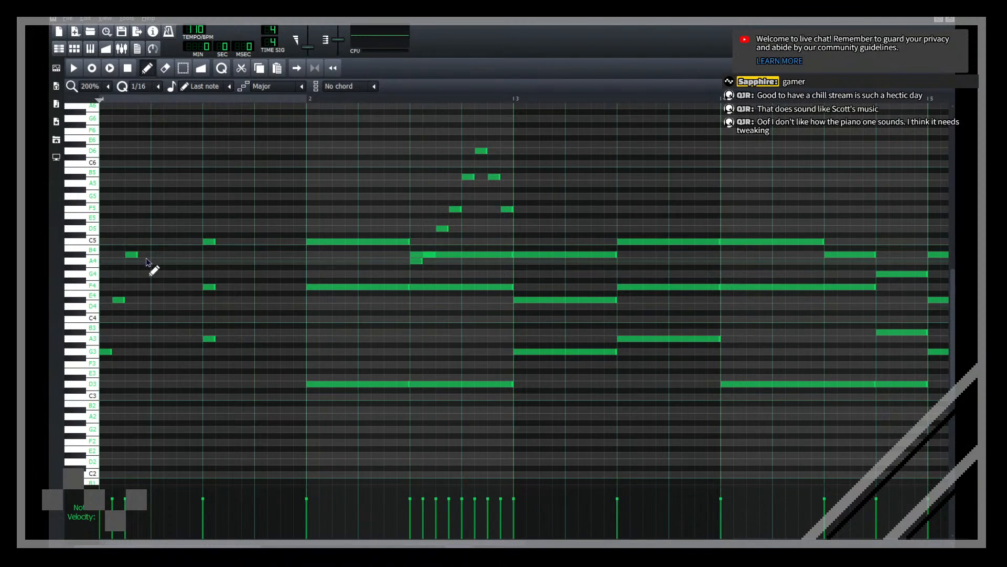
click(145, 224)
key(space)
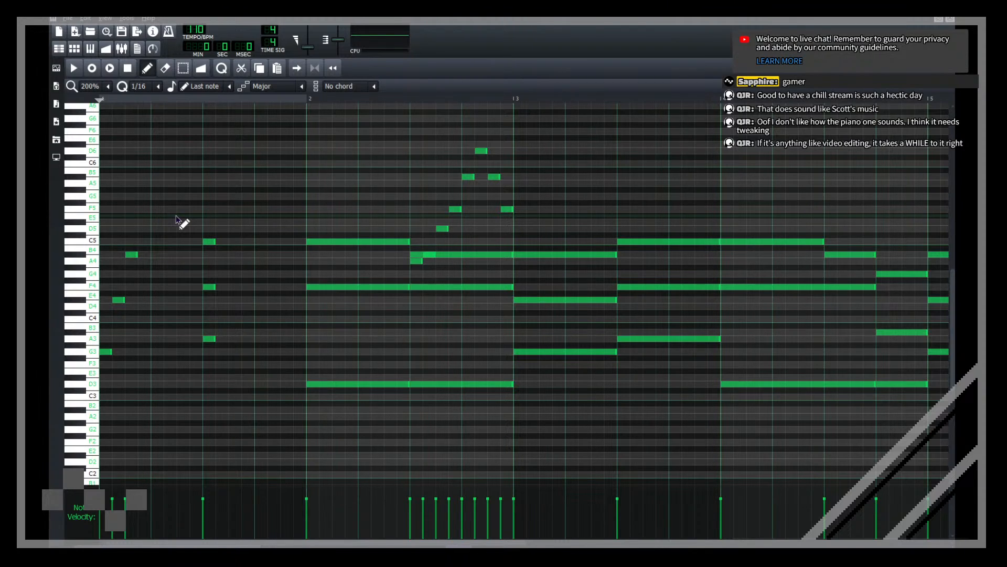
key(F5)
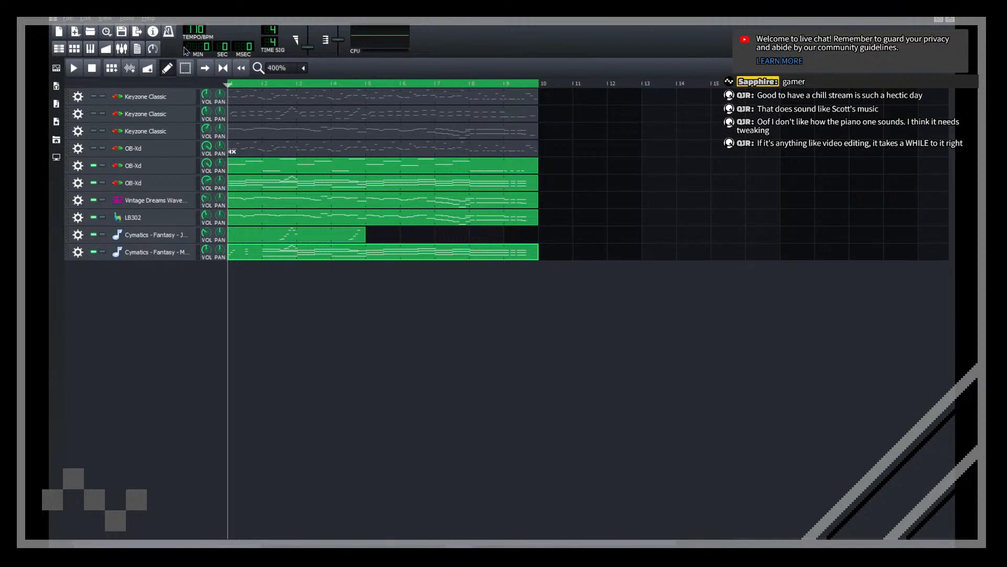
key(ctrl+s)
double_click(253, 249)
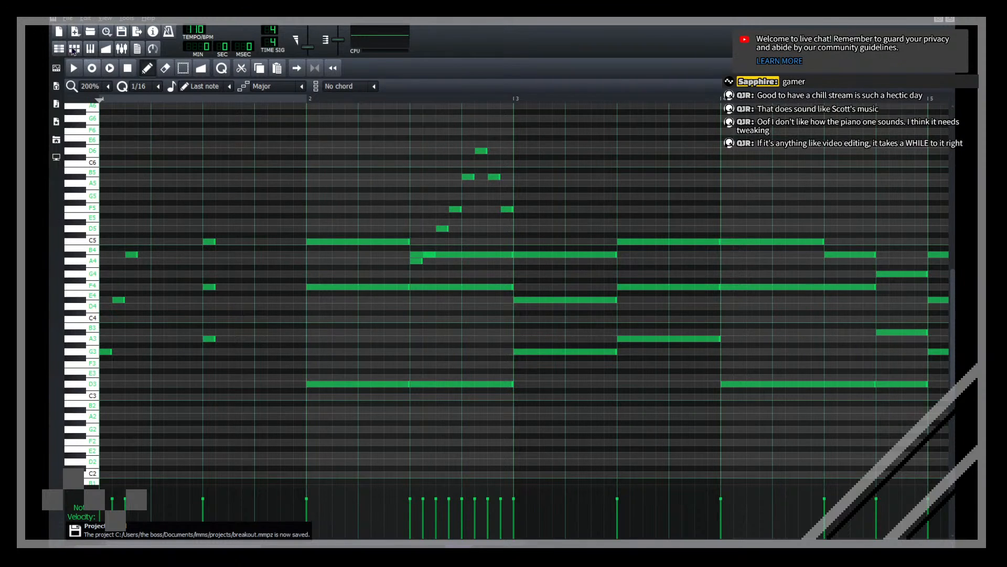
click(68, 18)
mouse_move(103, 80)
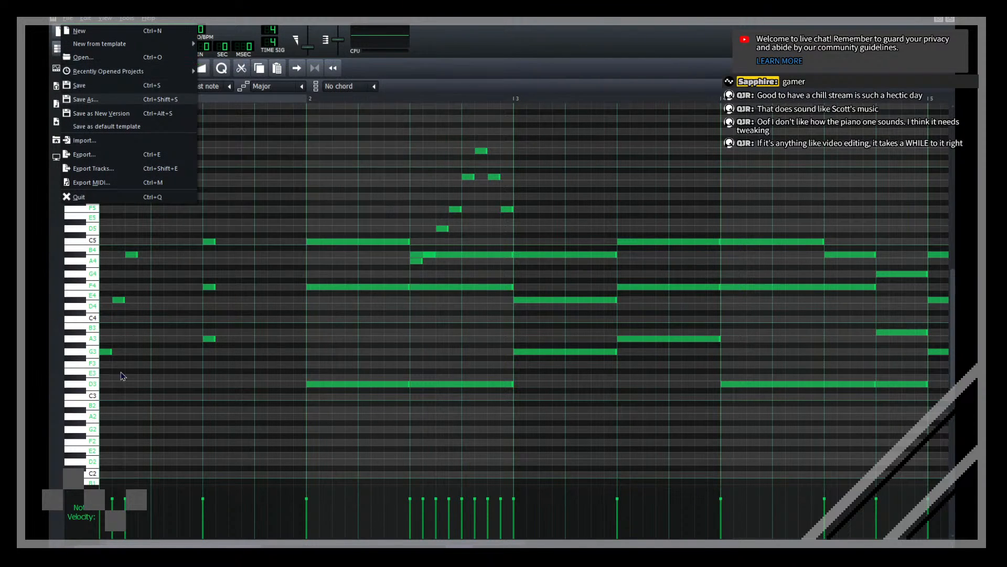
click(231, 207)
key(F7)
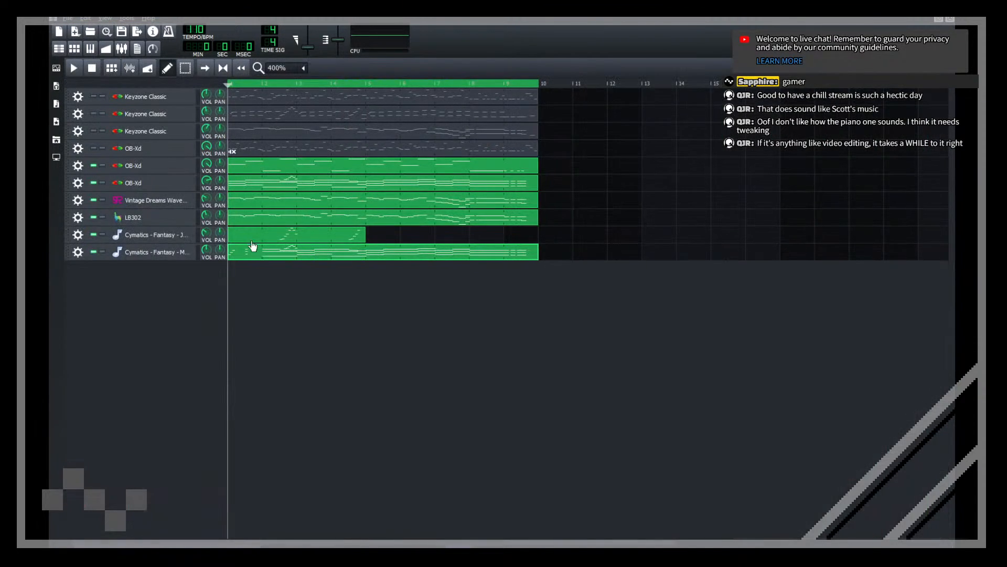
Step: Open the last Cymatics track's clip, transpose all its notes down one octave and play it
double_click(257, 248)
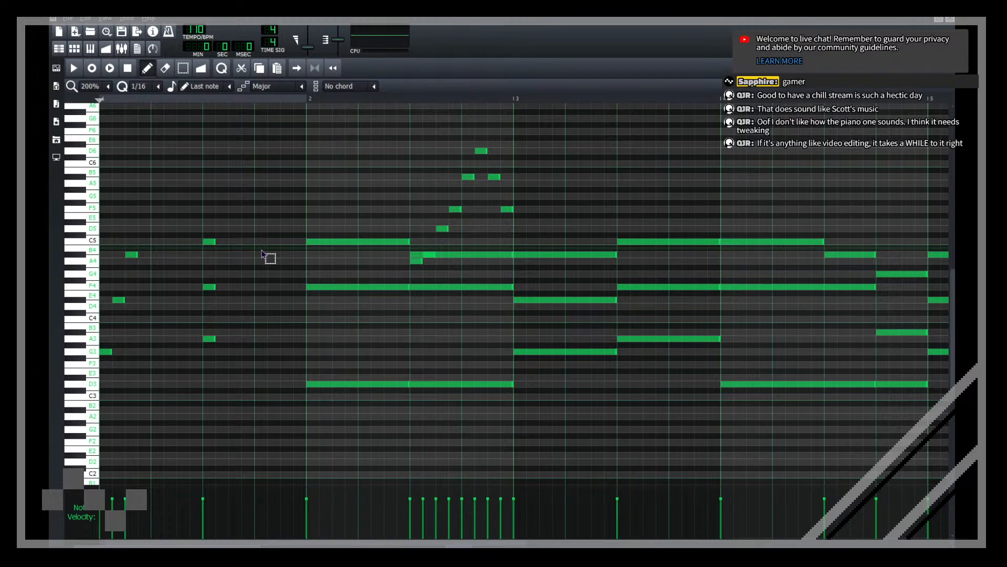
key(ctrl+Down)
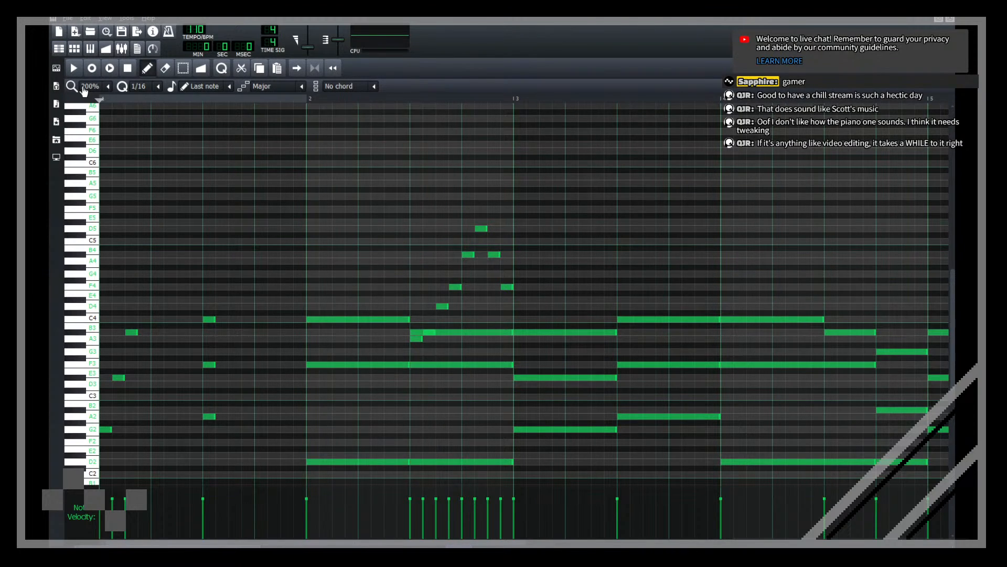
scroll(83, 89, up, 1)
scroll(94, 88, down, 1)
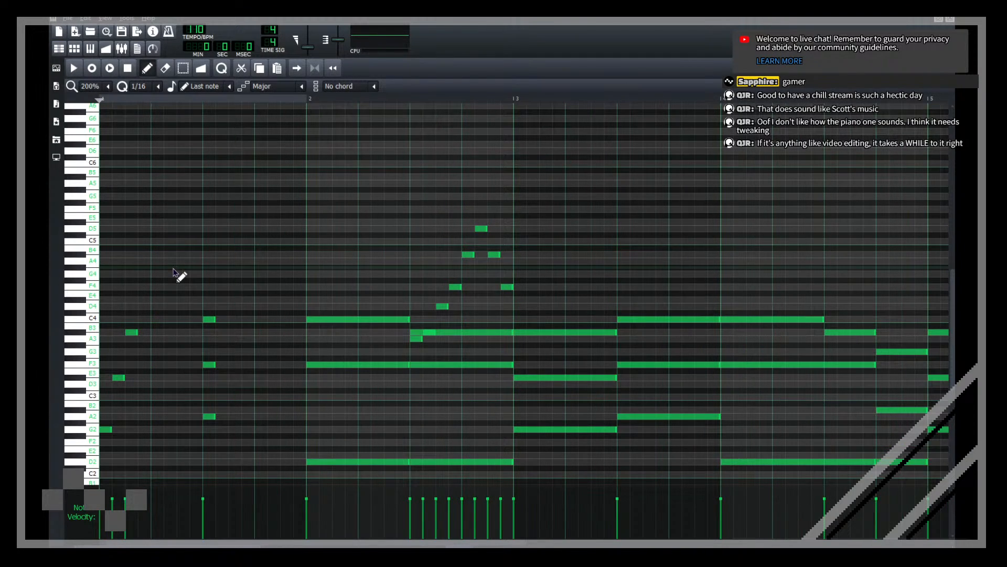
scroll(174, 273, down, 3)
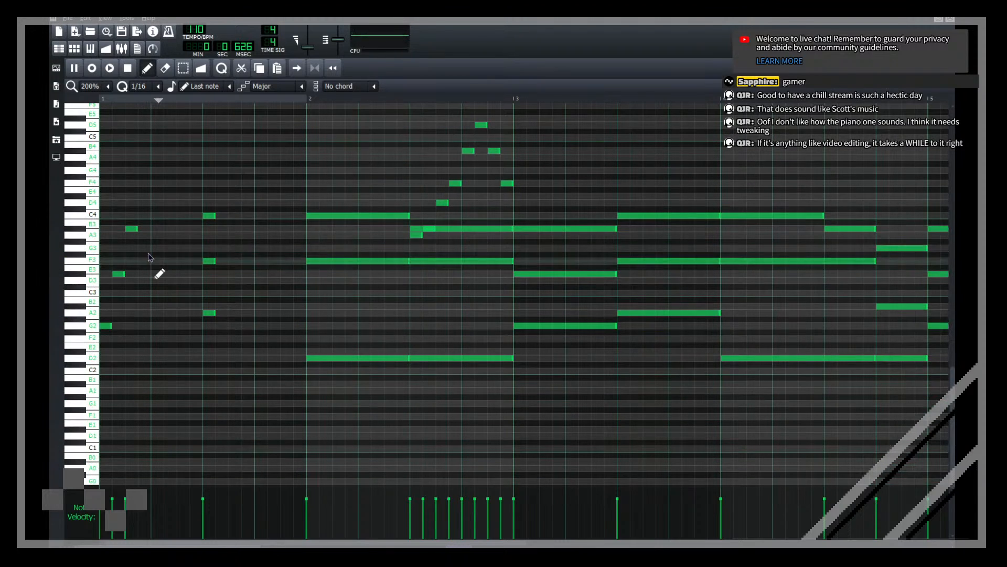
Step: Add D4 after the clip's opening three notes and spread the following chord into rising A2, F3 and C4 sixteenth notes
click(145, 204)
key(space)
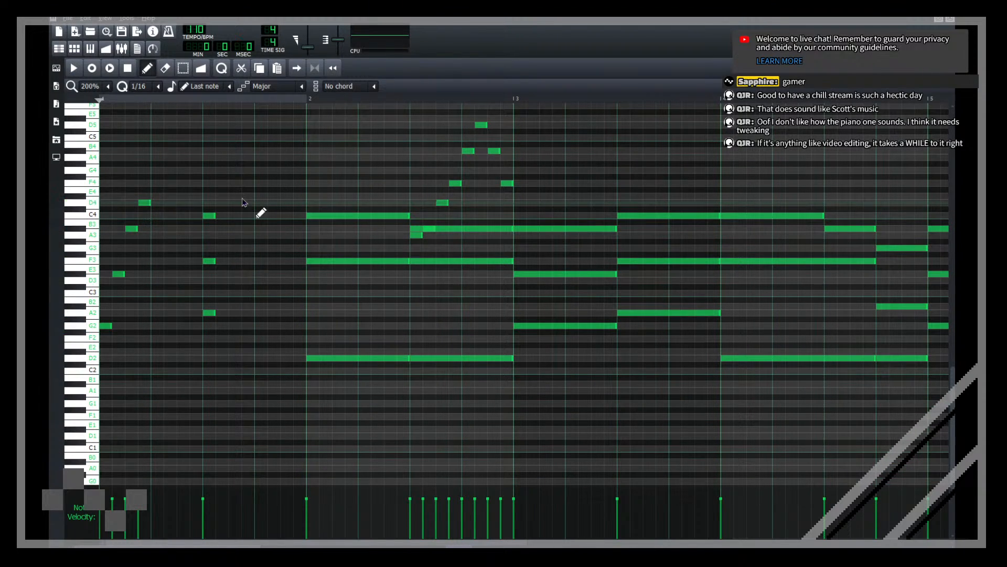
click(223, 261)
click(234, 216)
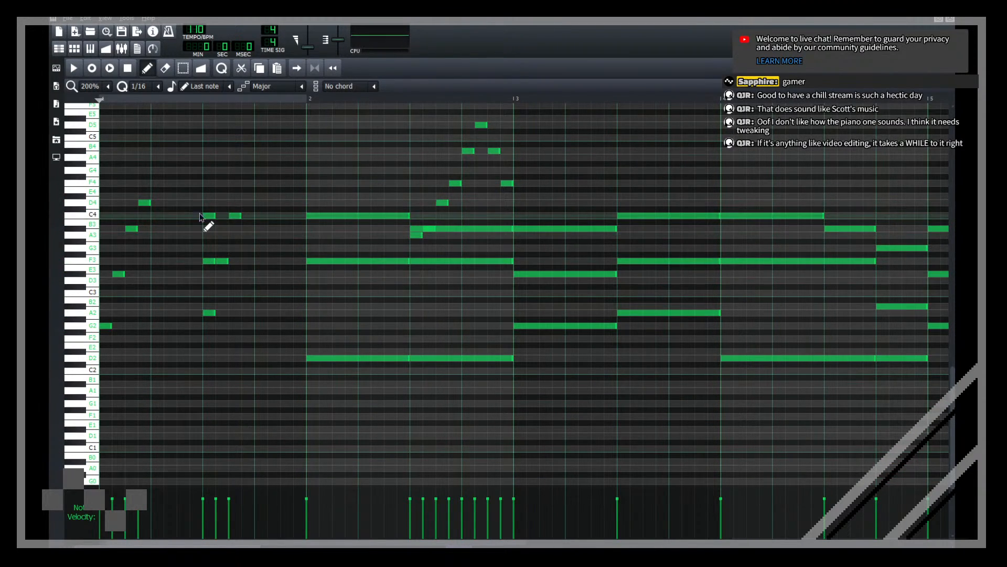
right_click(206, 216)
right_click(207, 261)
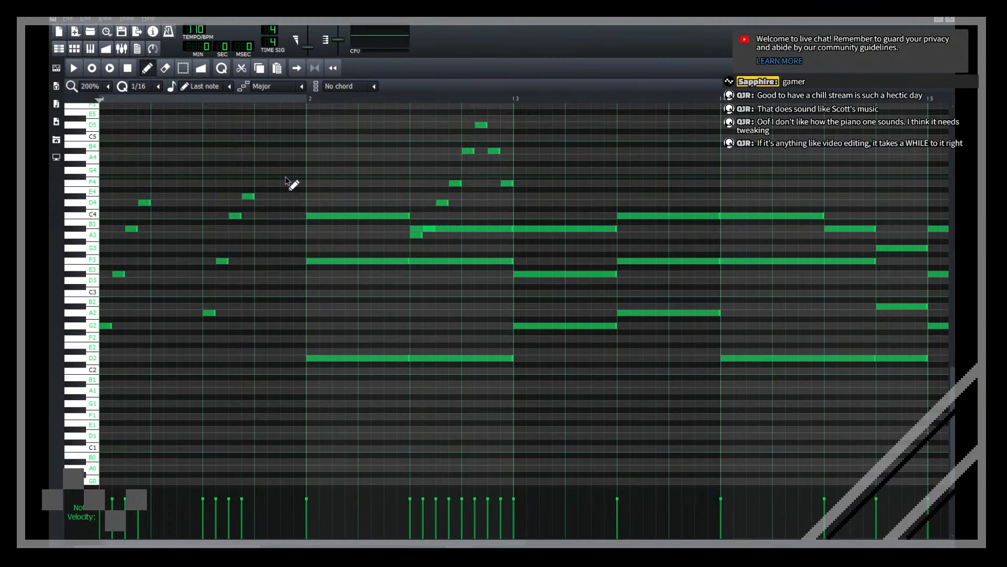
Step: Play bar 1 and raise the last note of the second arpeggio to F4
key(space)
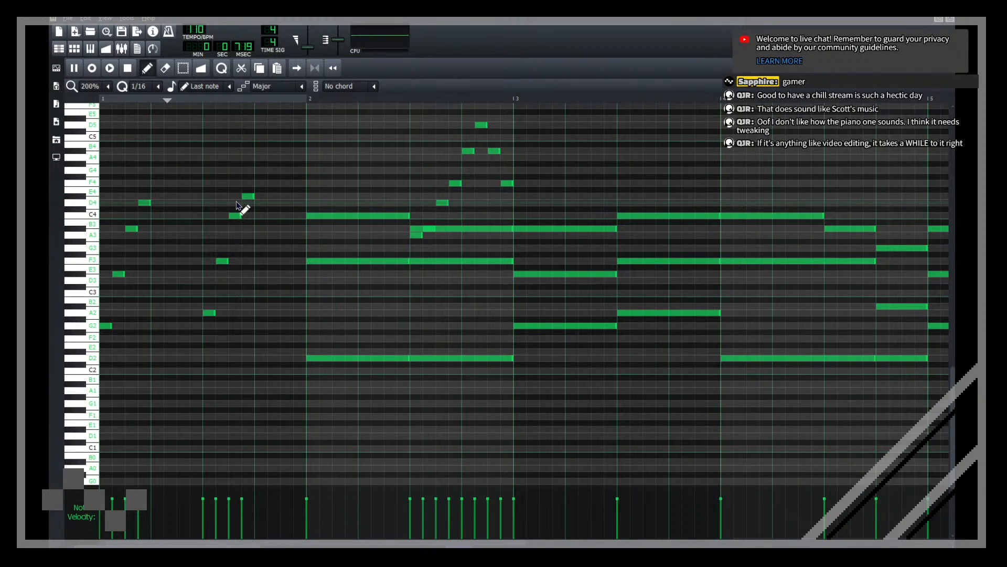
key(space)
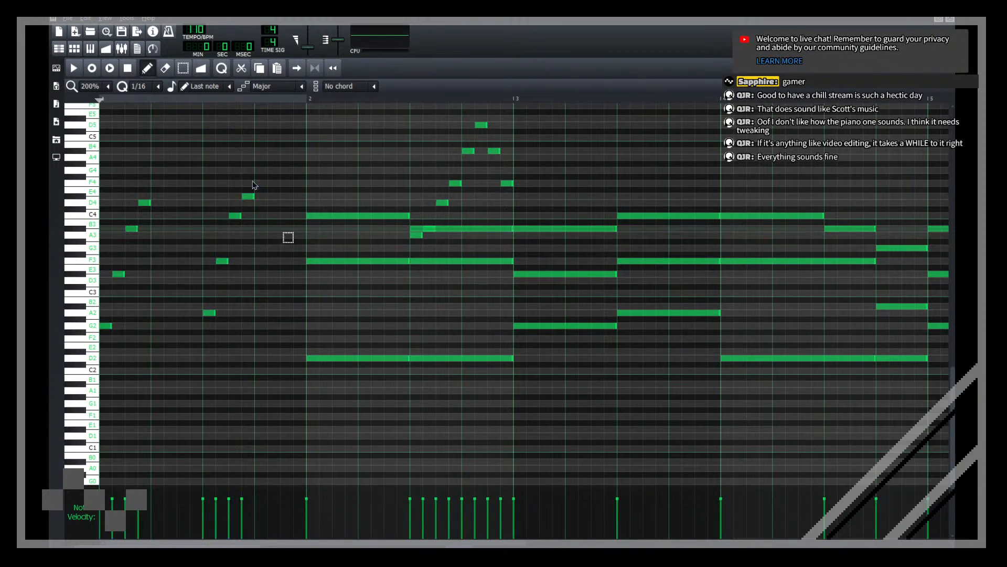
drag(252, 196, 252, 183)
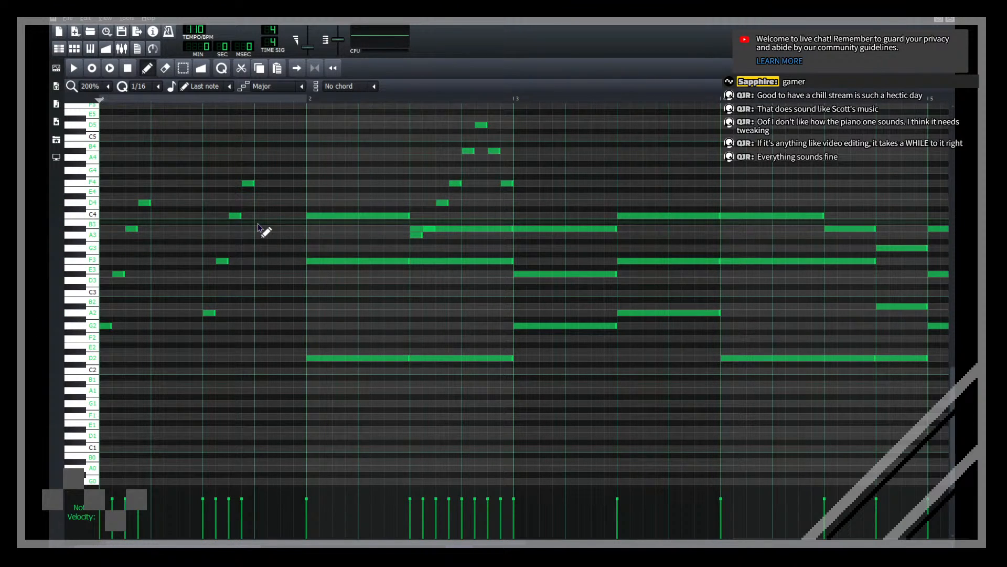
Step: Duplicate both bar 1 arpeggios one beat later and play the result
drag(302, 330, 103, 179)
click(111, 328)
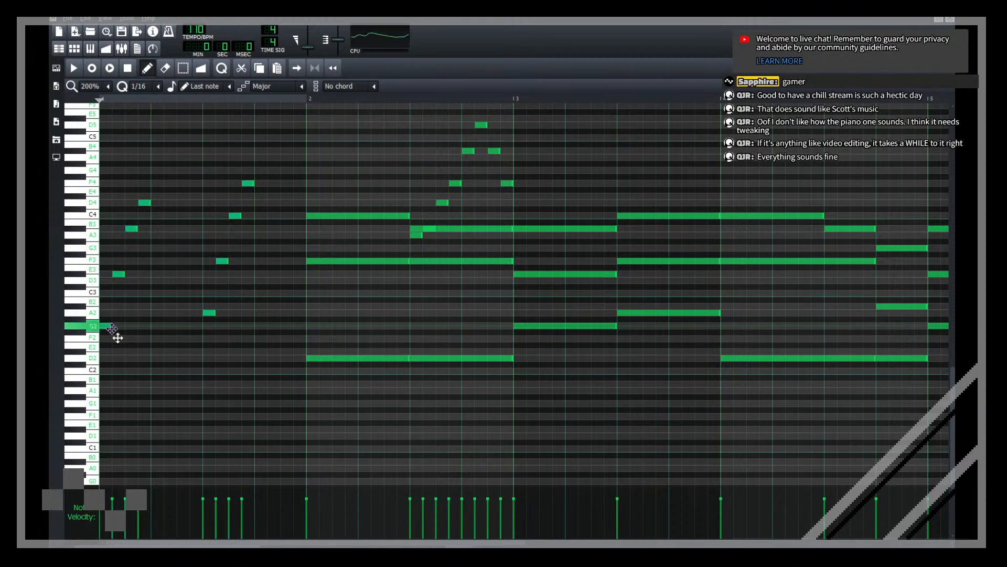
drag(126, 333, 174, 333)
key(space)
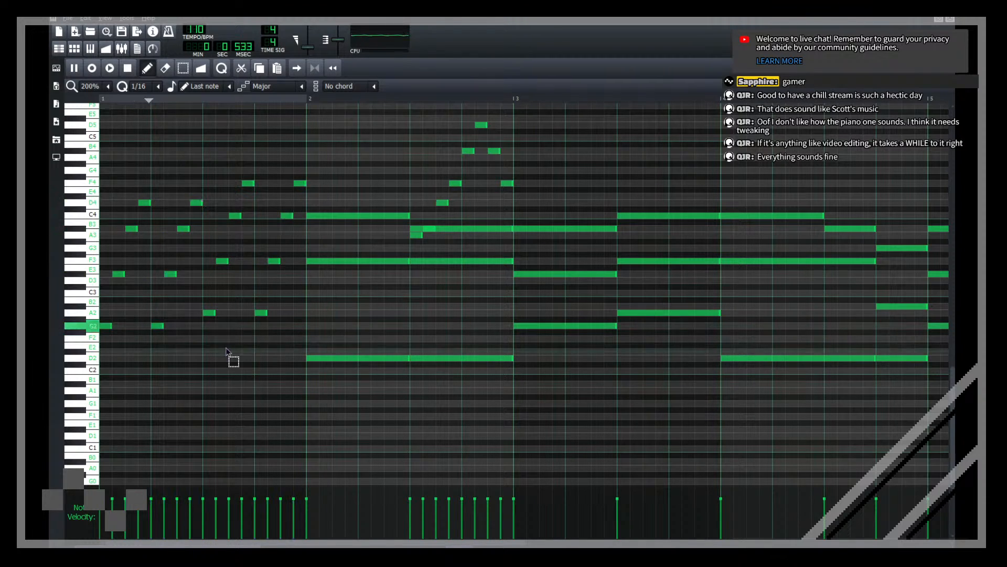
key(space)
Step: Shorten bar 2's first chord to sixteenths, spread it into a rising D2, F3, C4, D#4 arpeggio and play it
drag(367, 398, 328, 216)
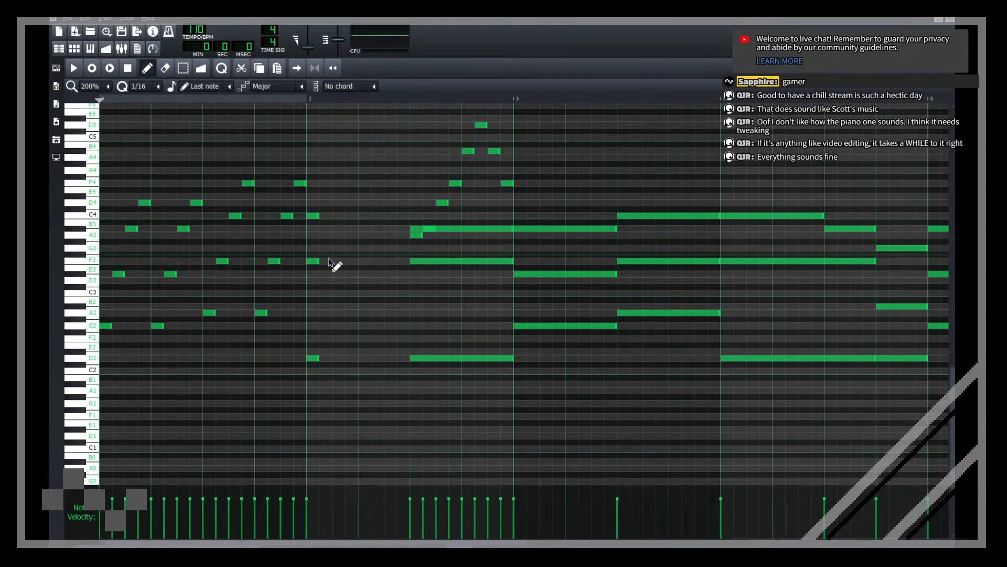
click(326, 260)
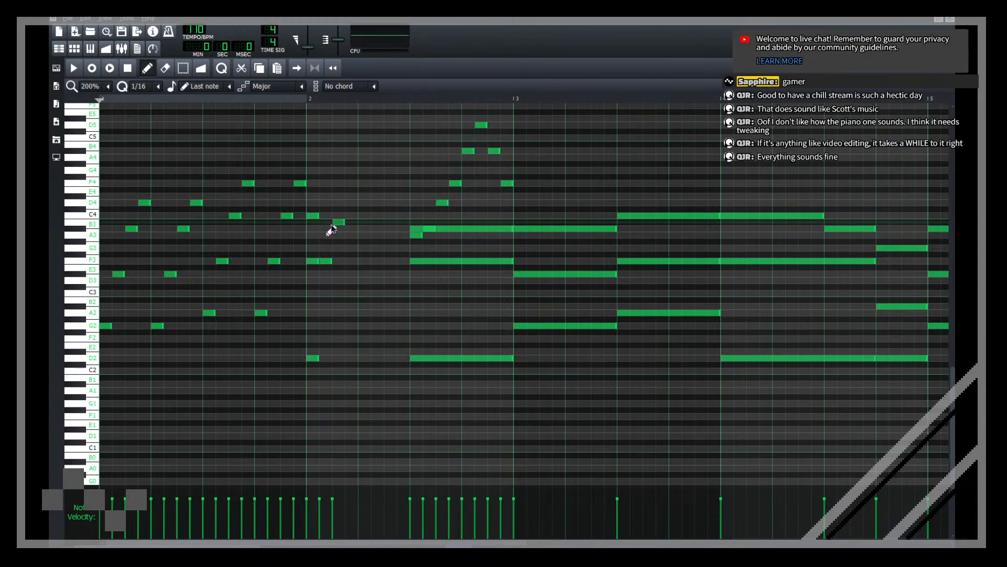
right_click(313, 216)
right_click(314, 260)
key(space)
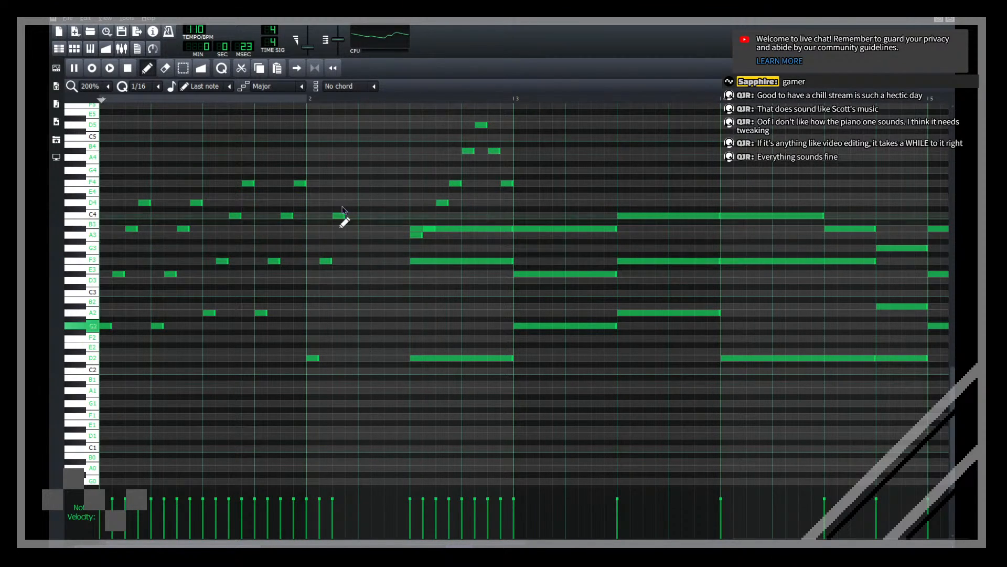
click(350, 196)
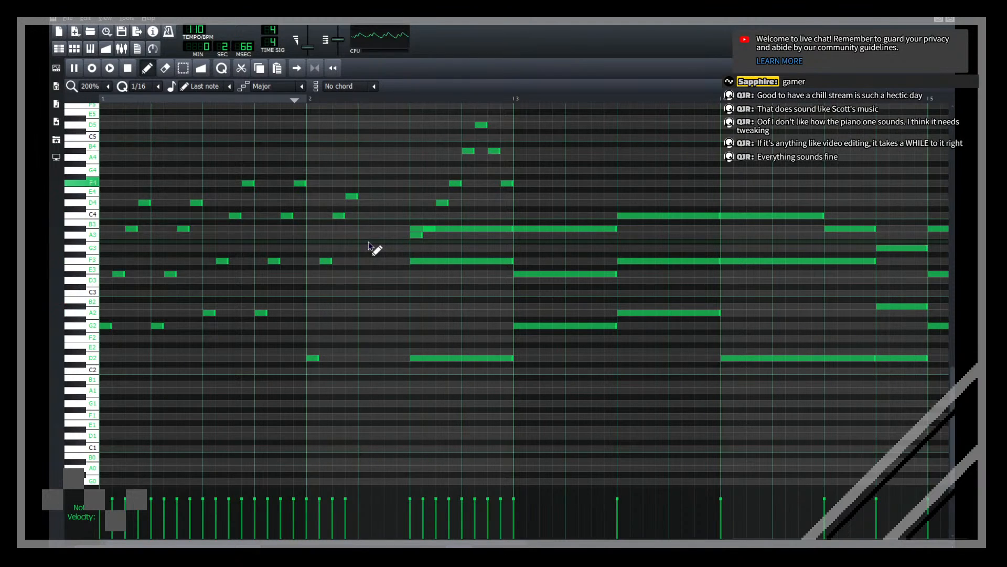
key(space)
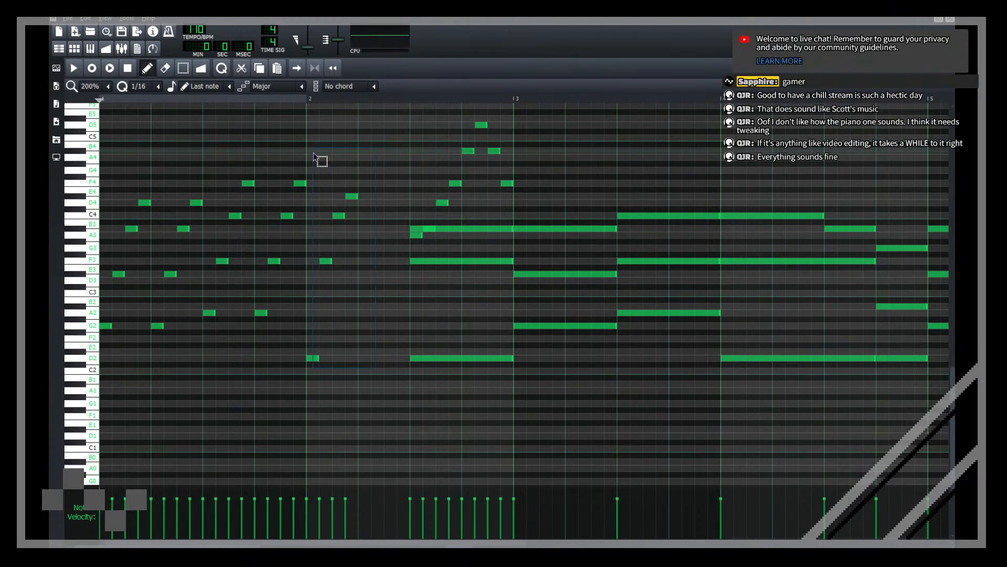
Step: Duplicate the bar 2 arpeggio one beat later and delete the held chord in the bar's second half during playback
drag(322, 162, 315, 361)
drag(311, 357, 369, 361)
key(space)
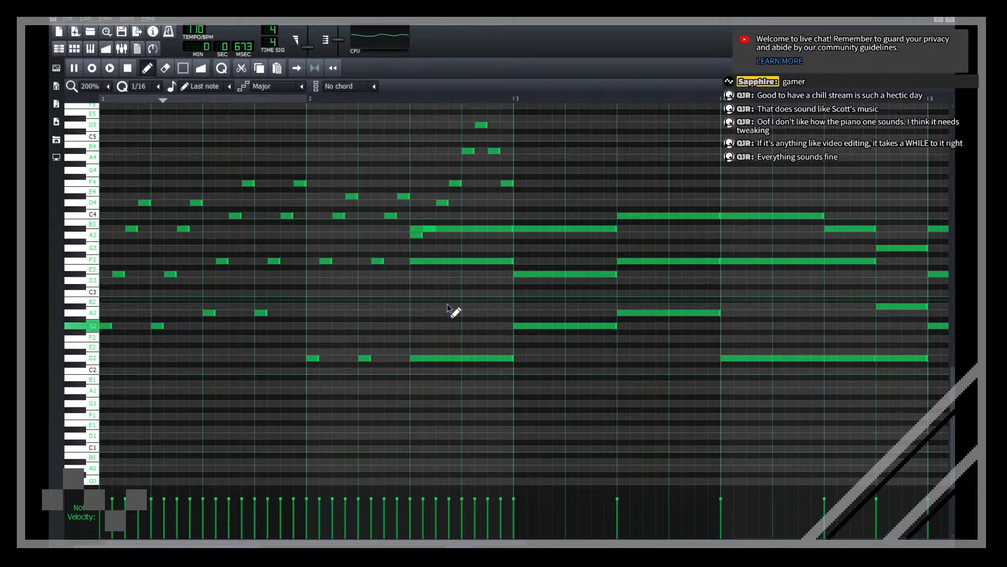
right_click(458, 228)
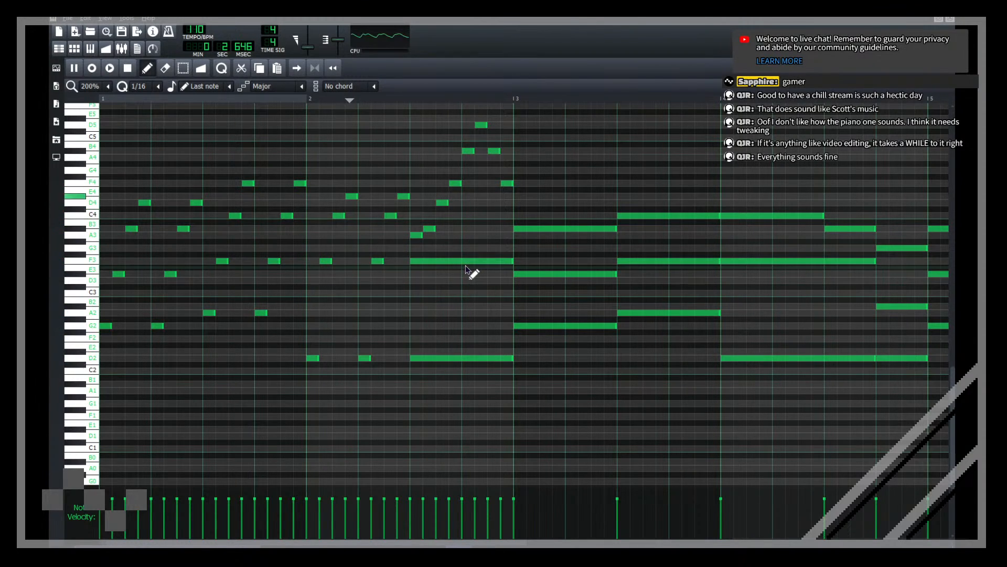
right_click(457, 358)
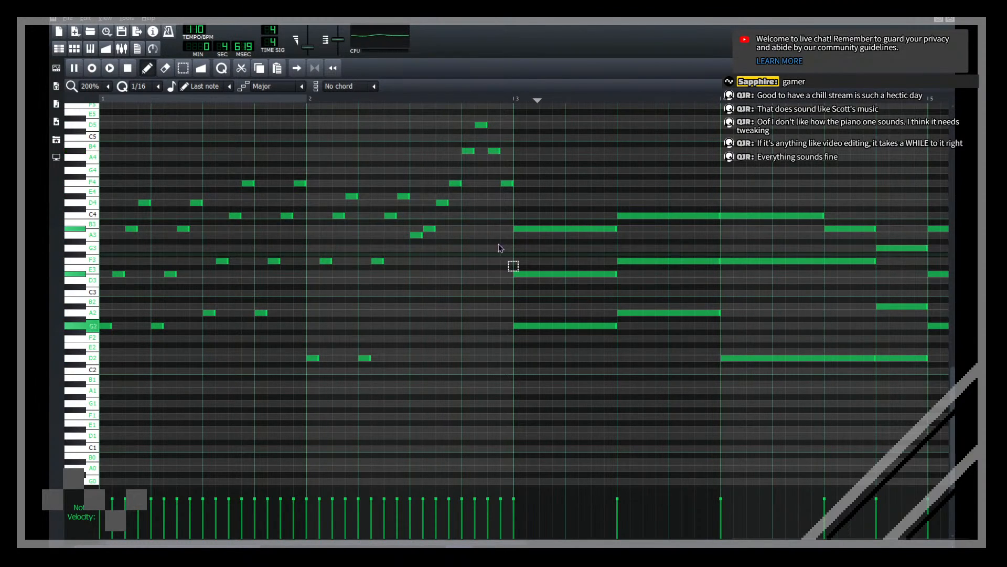
Step: Try transposing the run in the second half of bar 2 down one octave and play it back
drag(500, 248, 418, 110)
key(space)
key(ctrl+Down)
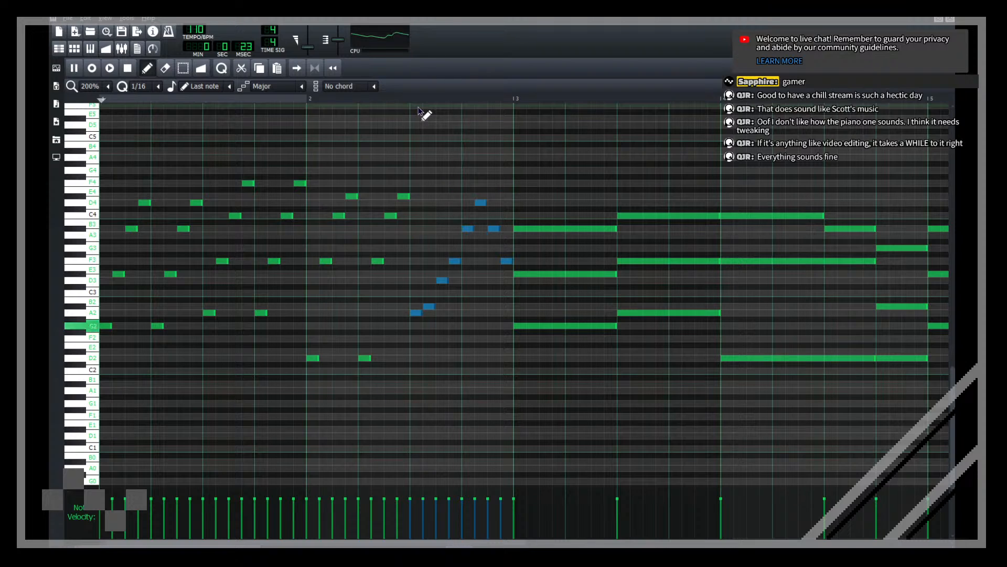
key(space)
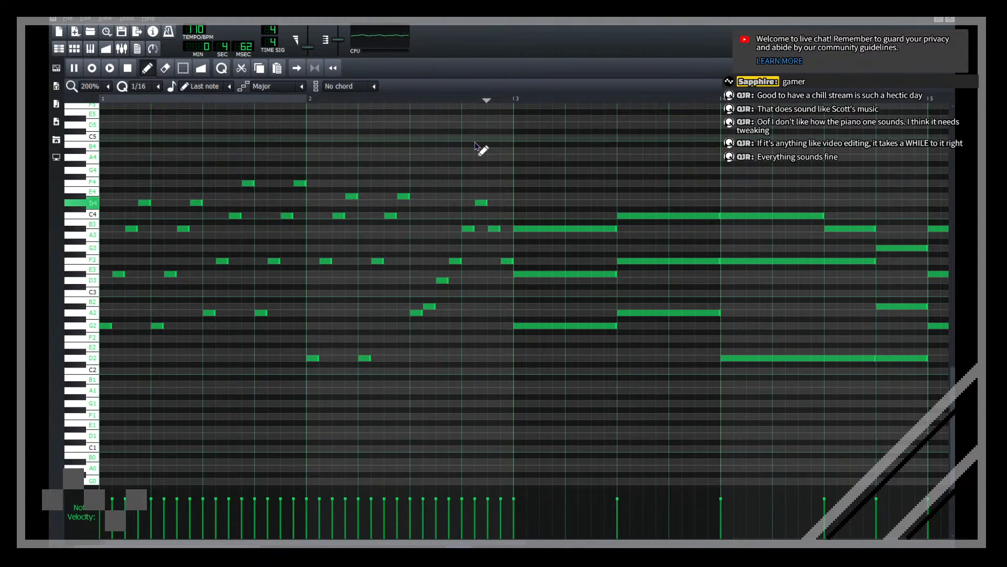
key(space)
Step: Try deleting the run in the second half of bar 2
drag(507, 330, 425, 178)
key(Delete)
scroll(95, 88, up, 1)
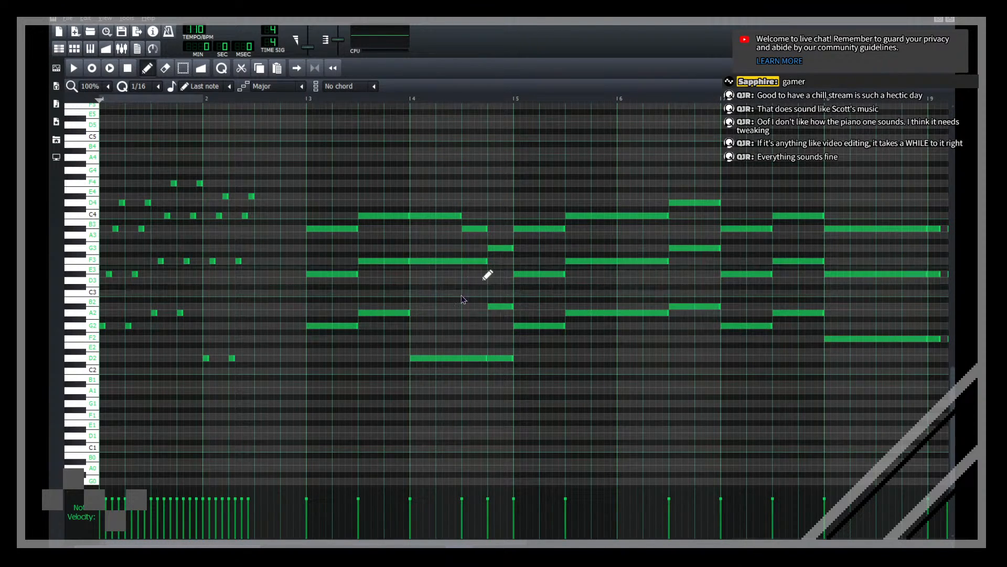
Step: Undo the deletion and octave transposition of the bar 2 run, keeping the duplicated arpeggio and the held chord's removal
key(ctrl+z)
key(ctrl+z)
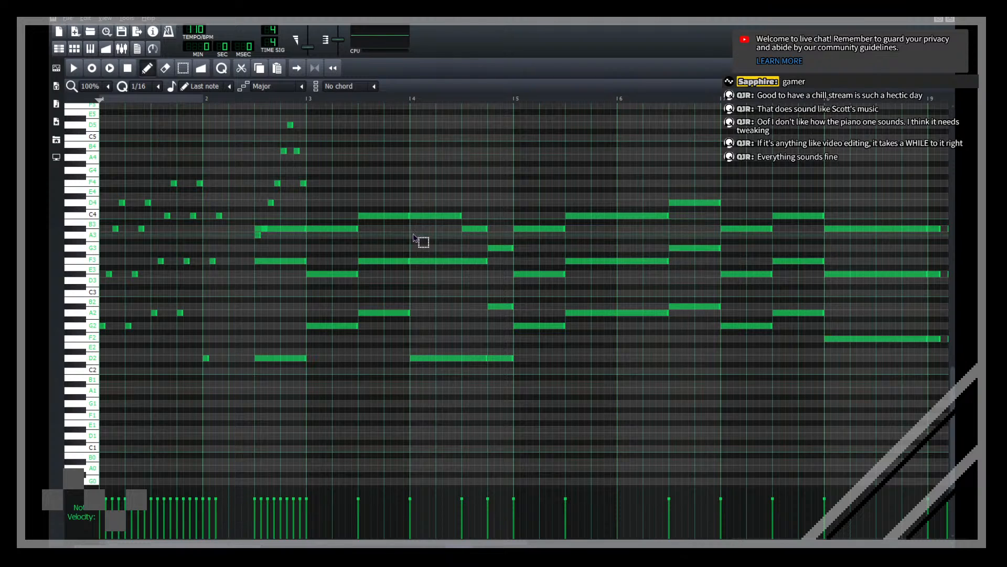
key(ctrl+y)
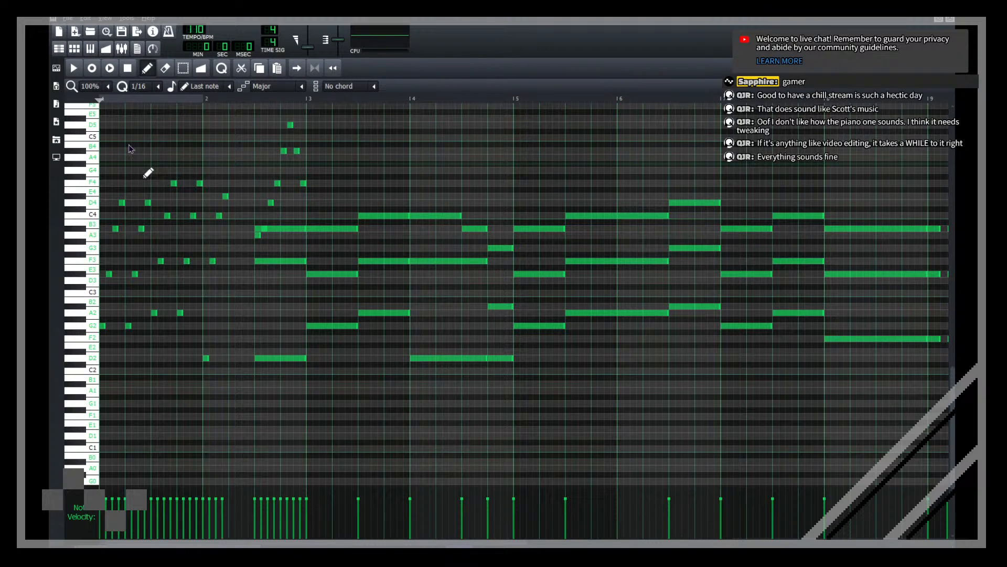
key(ctrl+y)
key(ctrl+y)
key(ctrl+y)
key(ctrl+y)
key(ctrl+y)
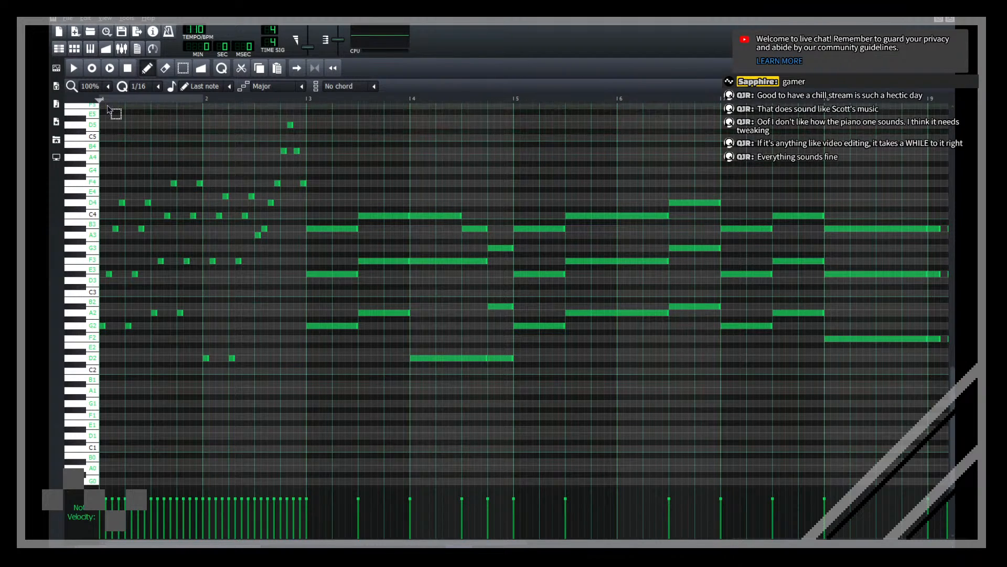
Step: Undo the chord removal and duplicated arpeggio in bar 2, and copy the opening arpeggio one beat later again
key(ctrl+z)
scroll(91, 85, up, 1)
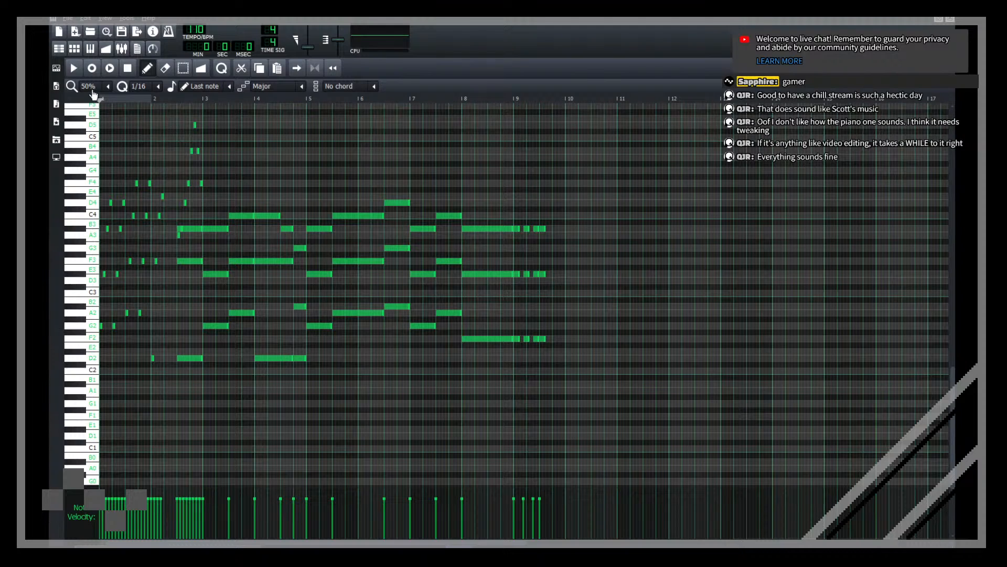
scroll(94, 93, down, 2)
scroll(84, 90, up, 1)
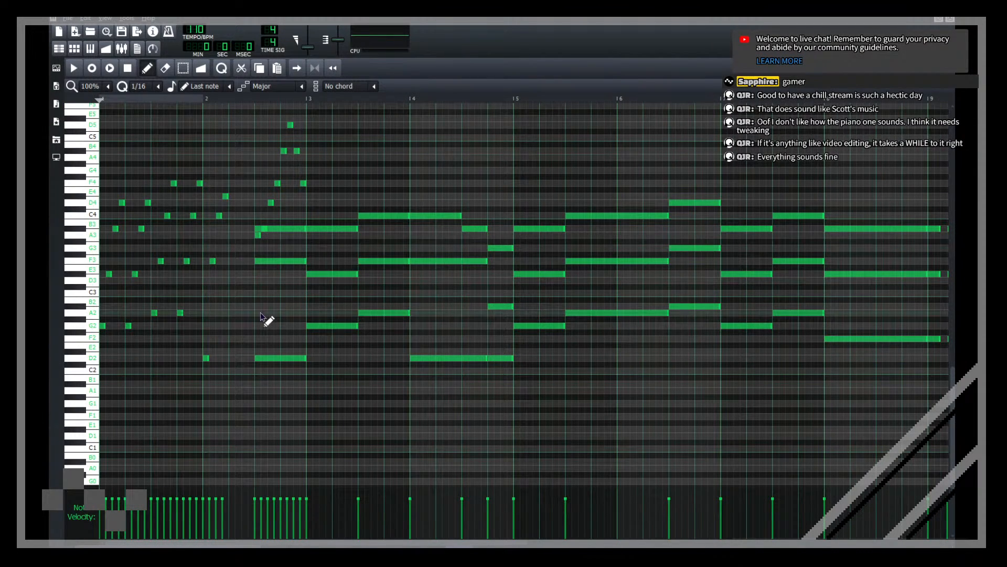
scroll(236, 284, up, 1)
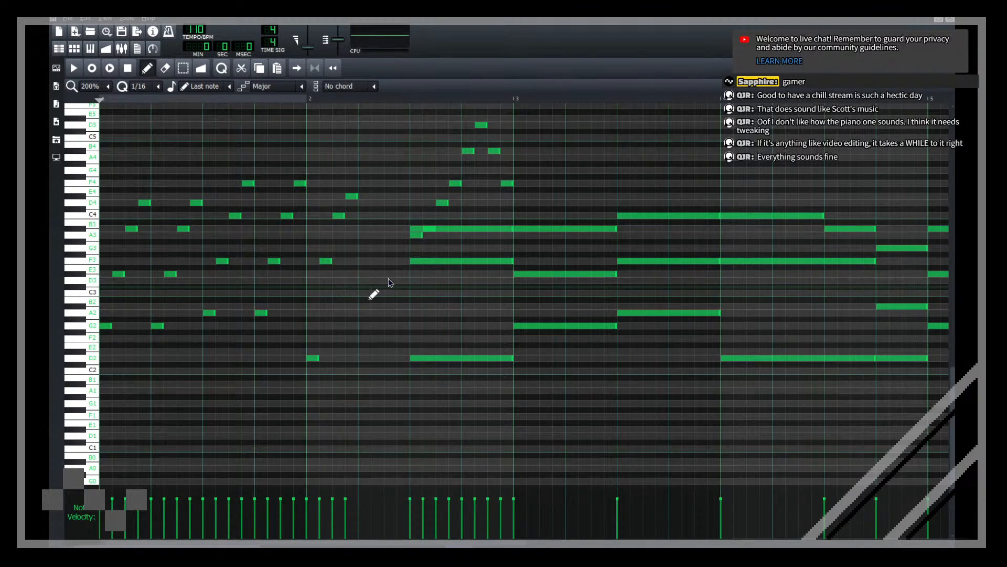
drag(355, 353, 309, 186)
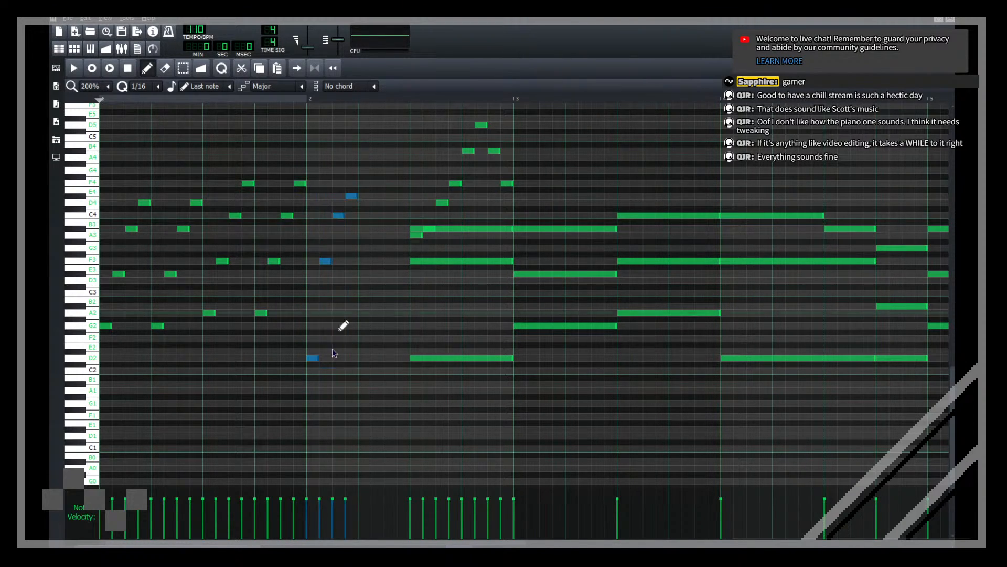
drag(311, 357, 372, 359)
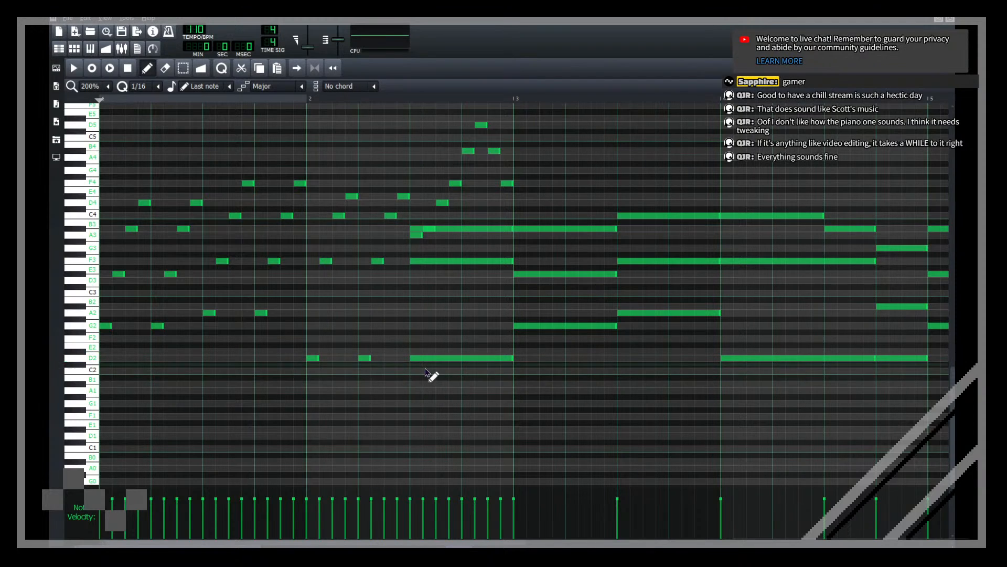
Step: Shorten the held chord in the second half of bar 2 to one sixteenth note
drag(454, 373, 424, 235)
click(515, 229)
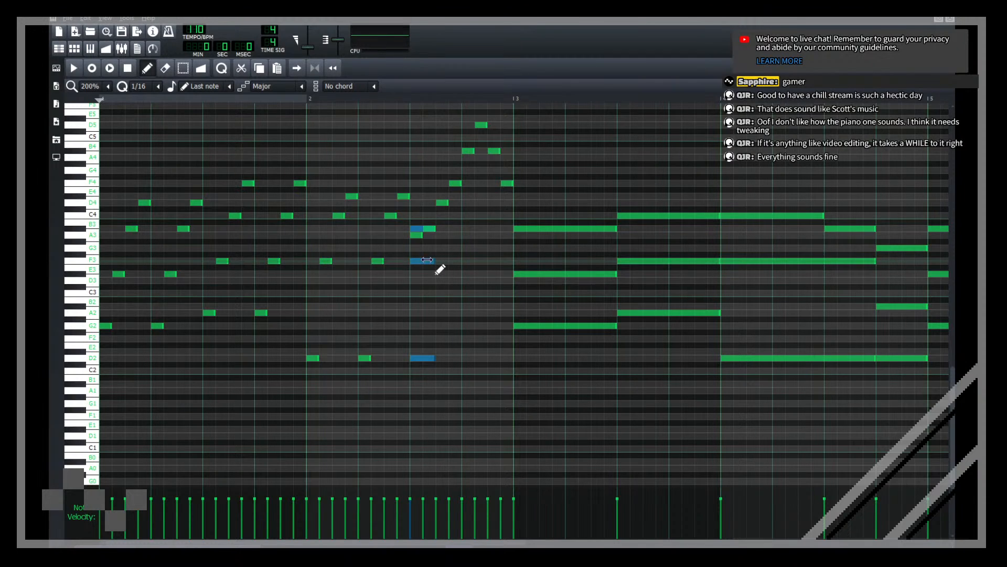
click(433, 256)
Step: Delete every note of the old run in the second half of bar 2, keeping the shortened chord
right_click(429, 229)
right_click(419, 236)
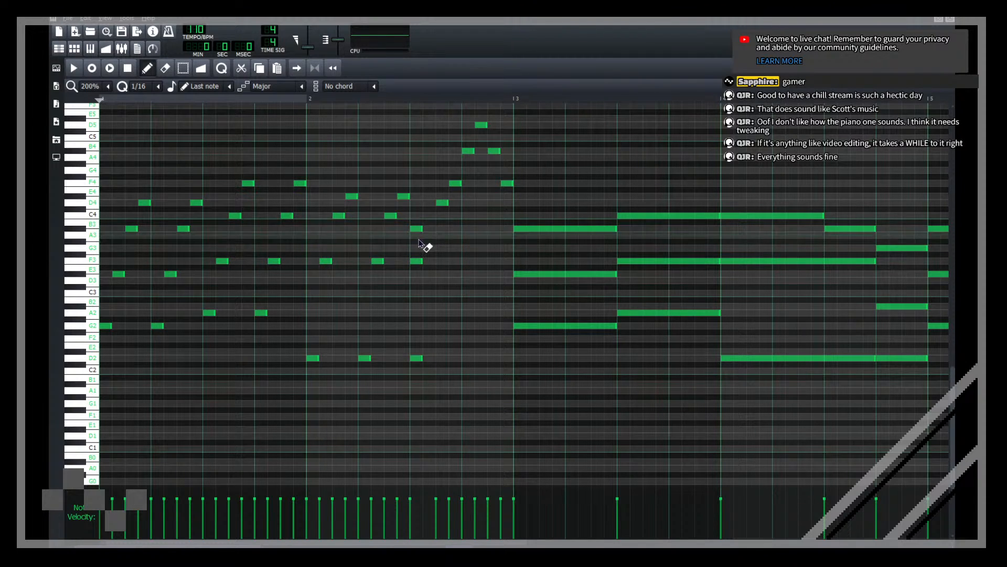
right_click(443, 204)
right_click(455, 184)
right_click(483, 125)
right_click(469, 151)
right_click(493, 151)
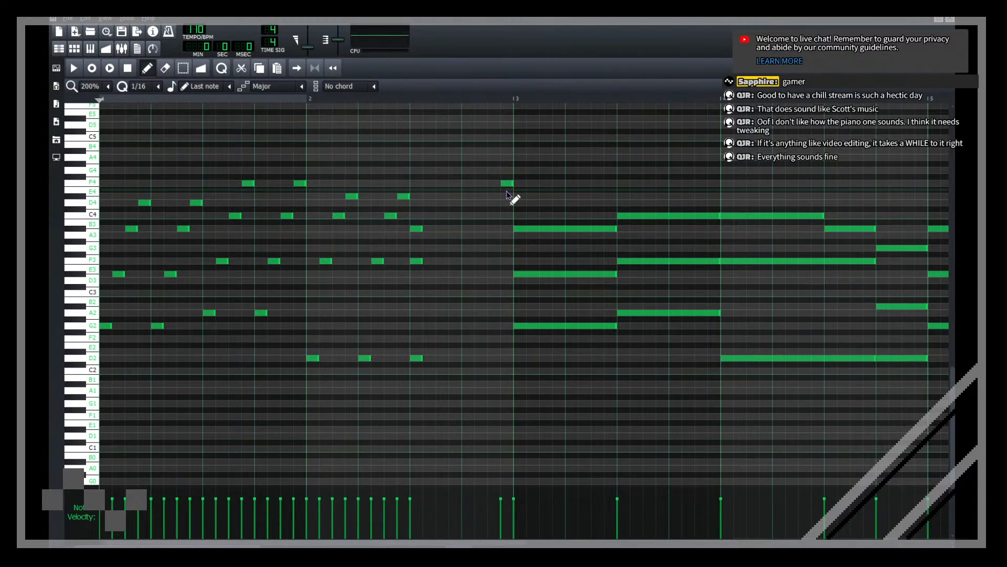
right_click(508, 183)
Step: Spread the shortened chord on beat 3 of bar 2 into a rising sixteenth-note arpeggio from D2 to D4 during playback
click(428, 261)
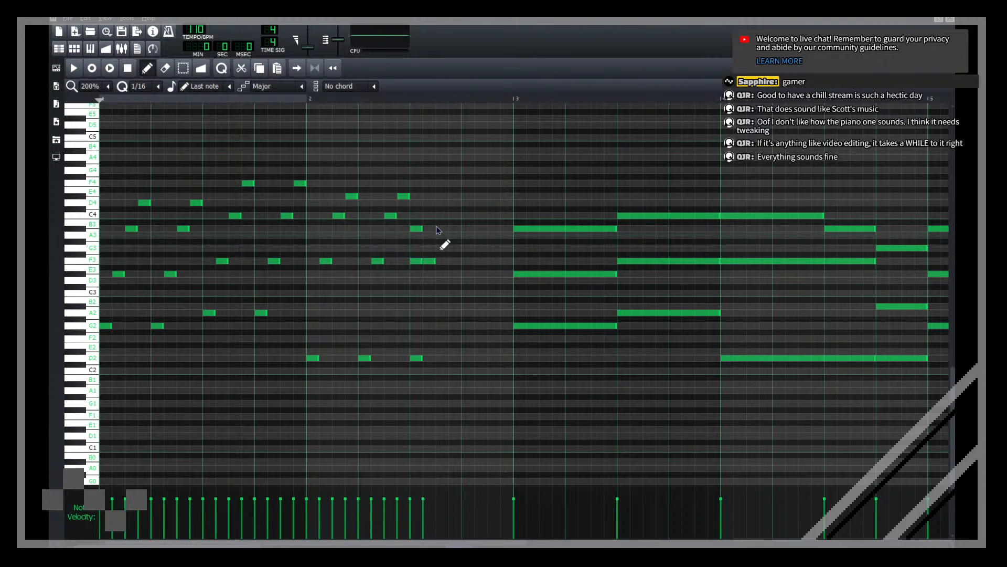
click(443, 229)
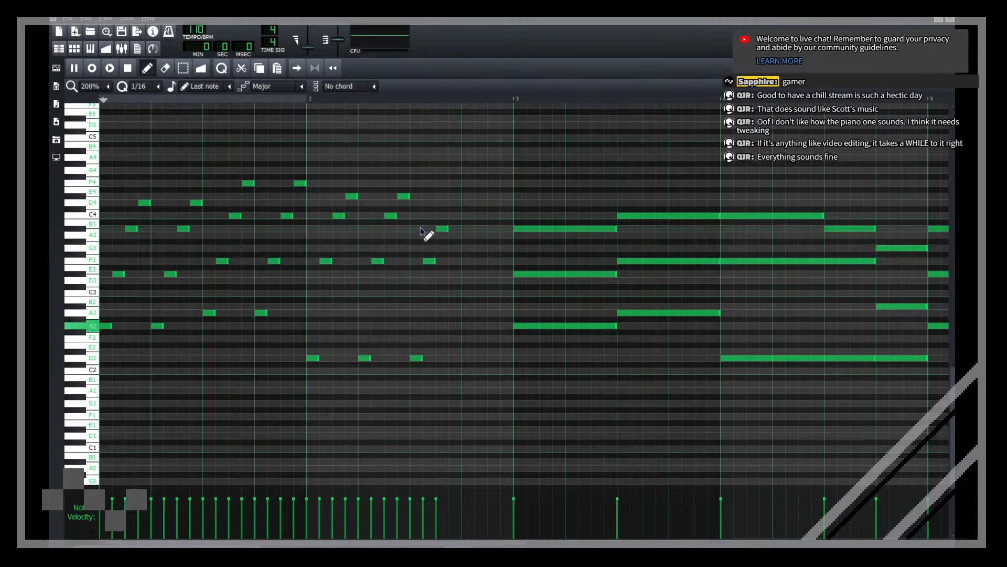
key(space)
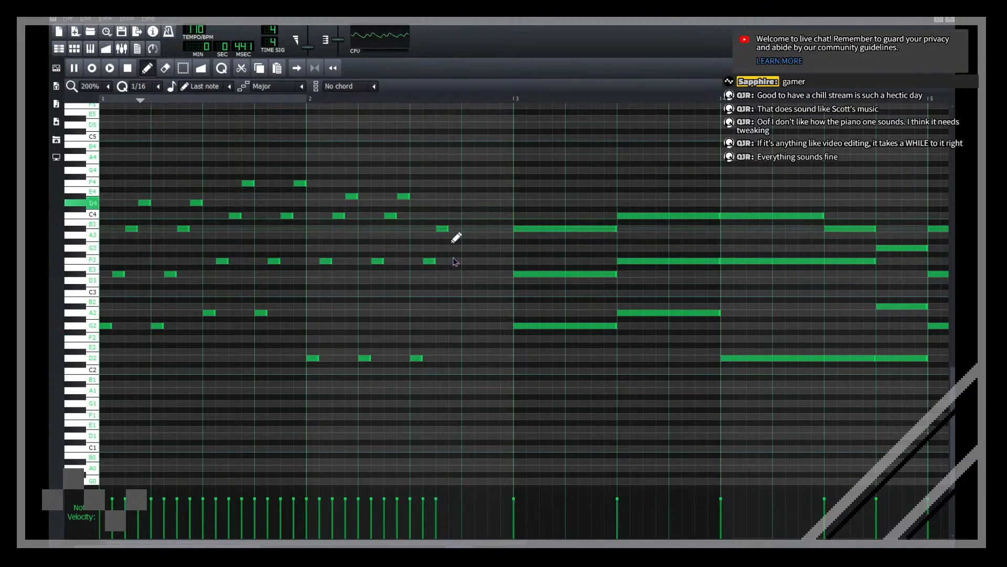
click(456, 203)
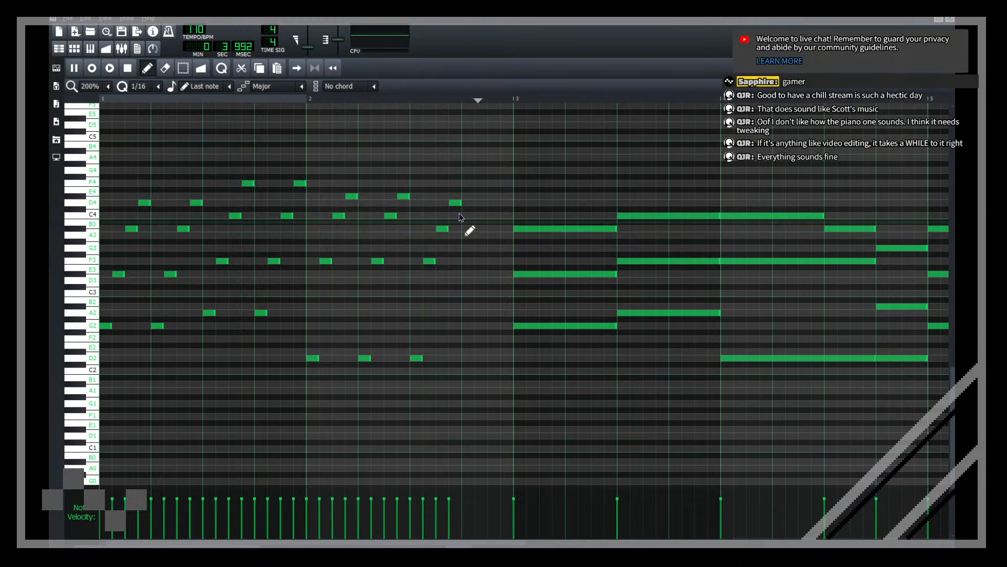
key(space)
Step: Duplicate the beat 3 arpeggio onto beat 4 of bar 2 and play the pattern back
drag(426, 201, 419, 196)
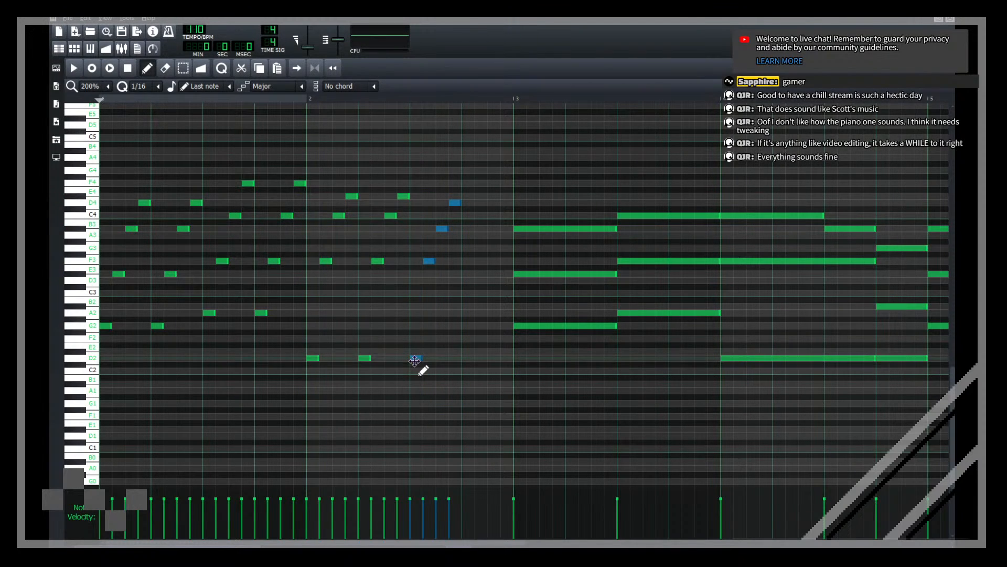
drag(414, 361, 471, 362)
key(space)
ctrl+click(531, 379)
scroll(101, 88, up, 1)
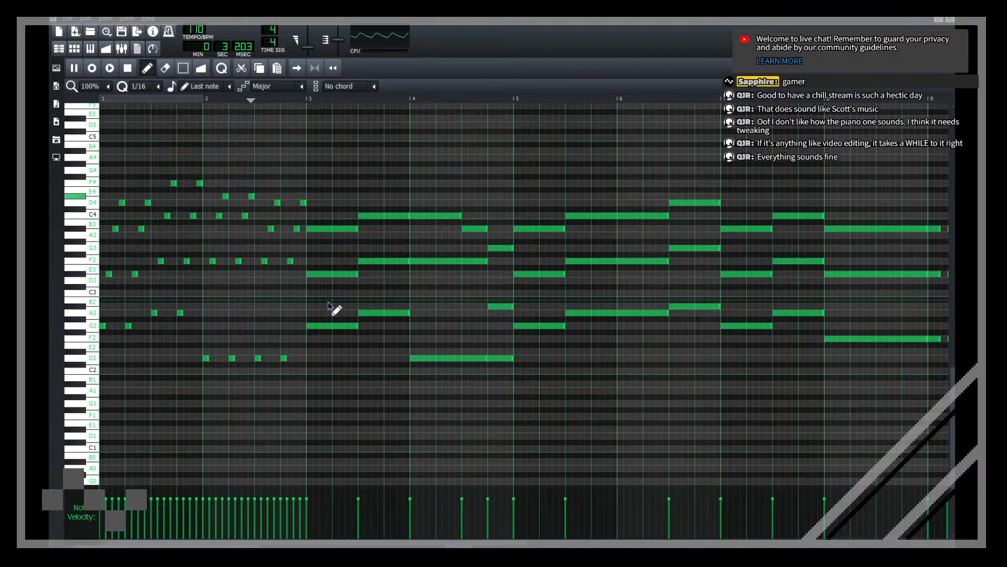
Step: Stop playback and delete the held chords in bar 3
drag(379, 347, 333, 193)
key(space)
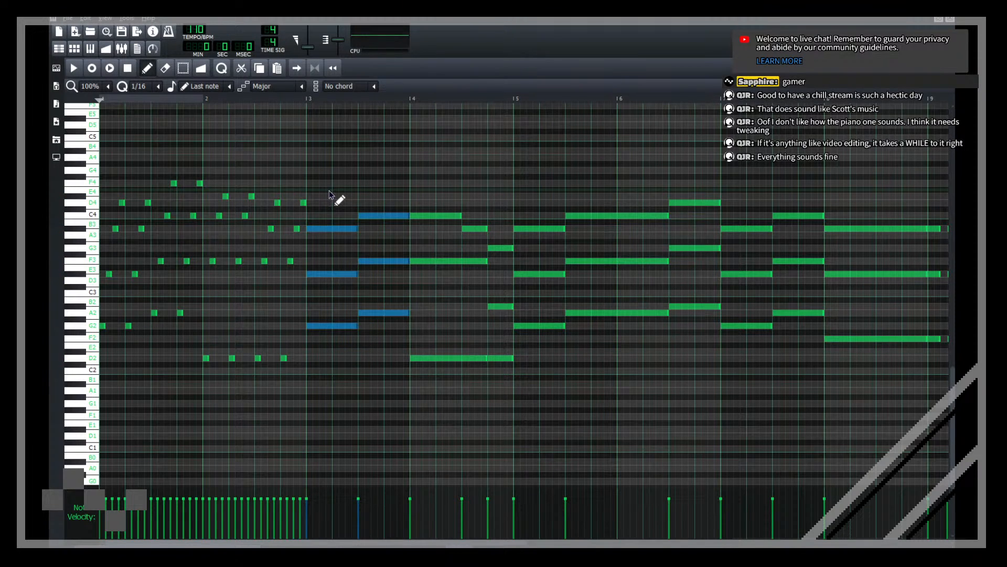
key(Delete)
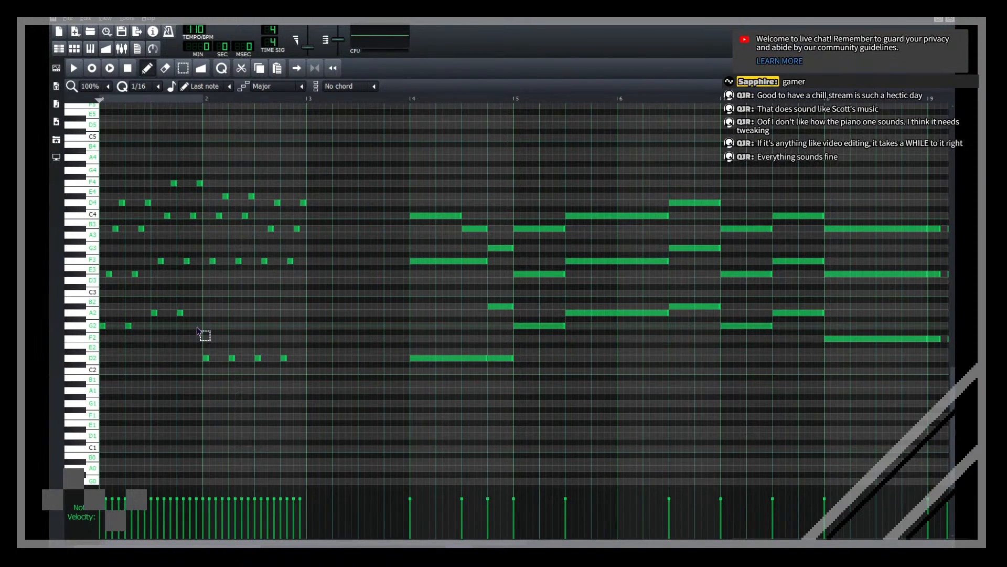
Step: Copy all of bar 1's arpeggio notes into bar 3 and clear the selection
drag(201, 327, 101, 176)
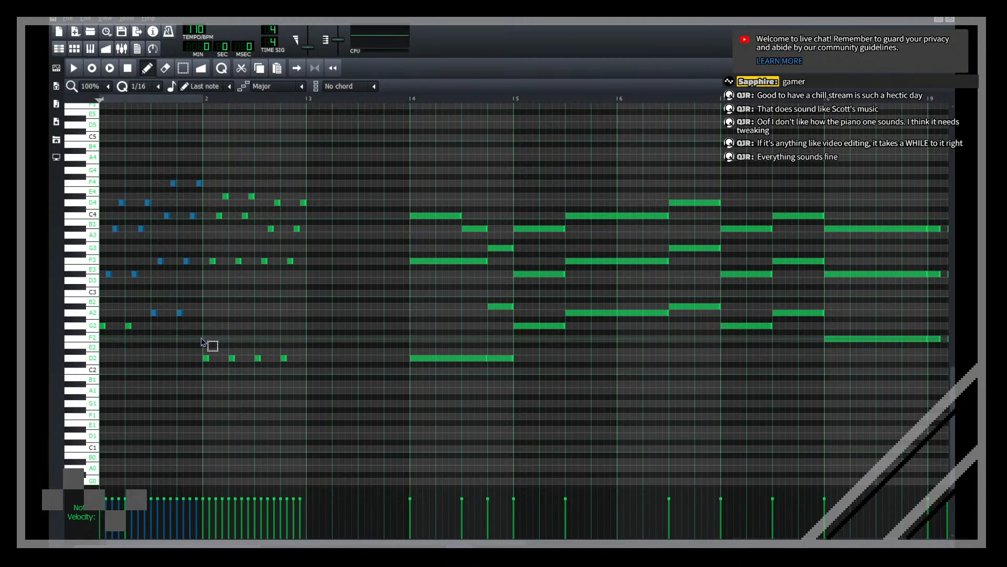
drag(209, 346, 98, 105)
drag(102, 325, 317, 330)
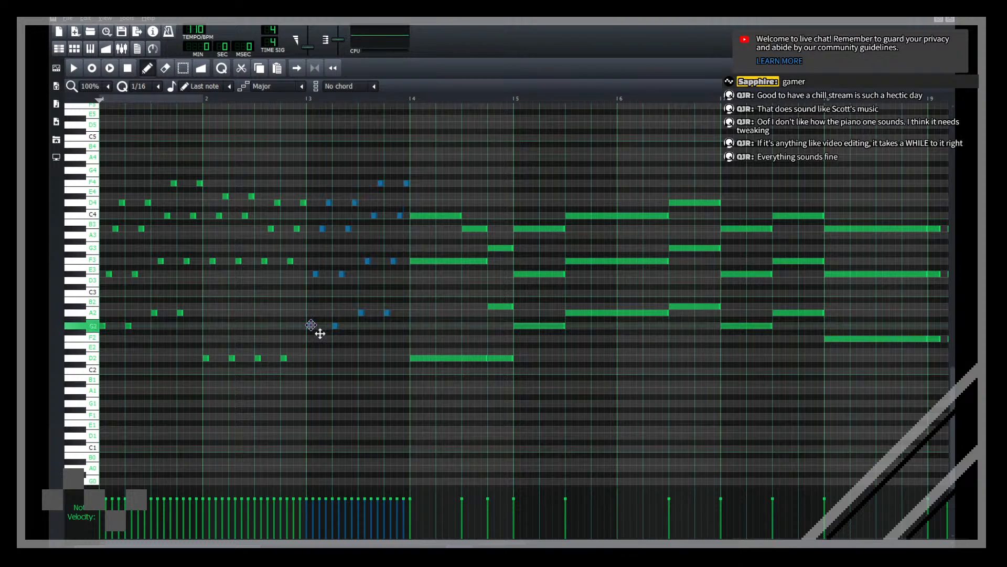
key(space)
key(Escape)
Step: Return to the song arrangement and play its opening bars to check the arpeggios against the other tracks
click(950, 19)
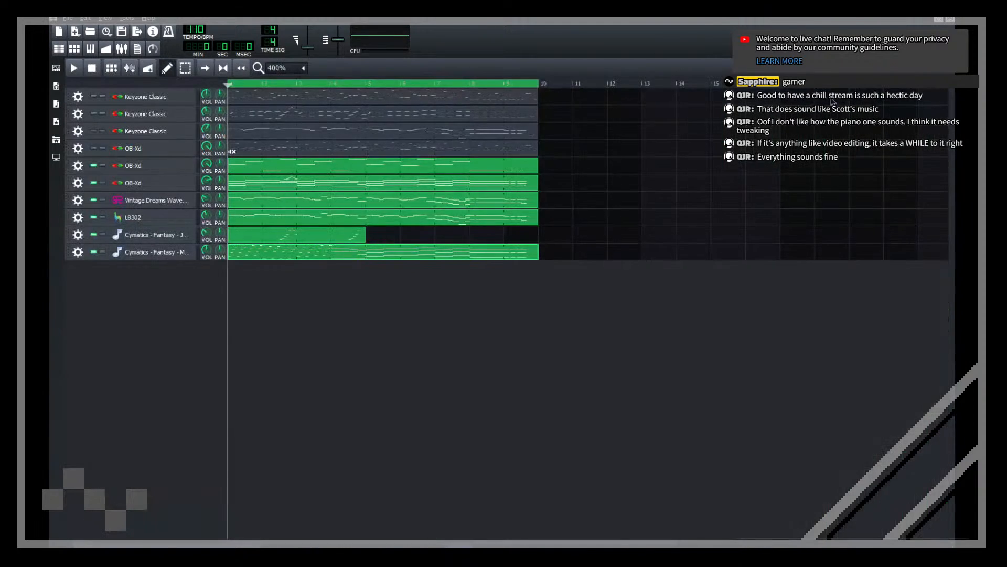
key(space)
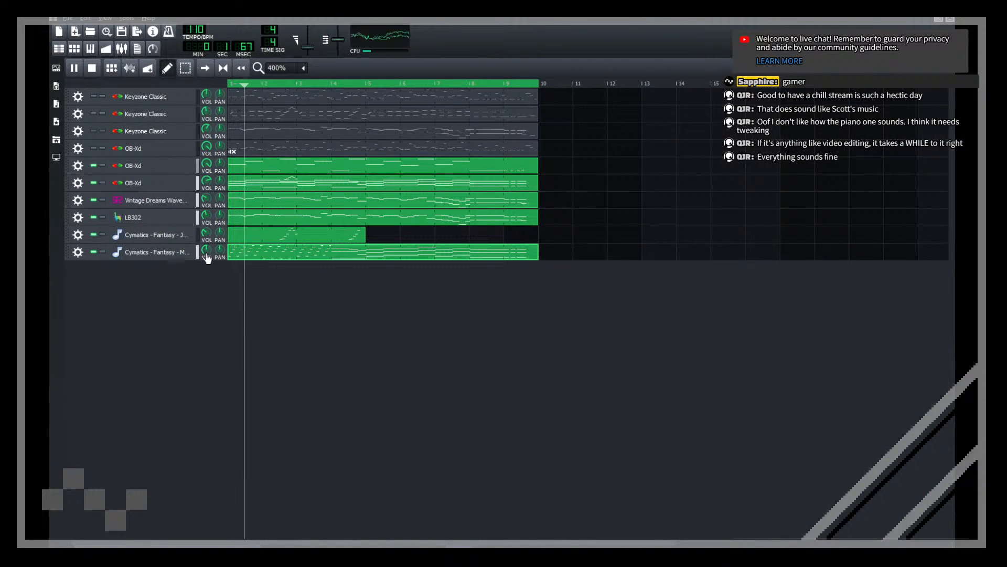
mouse_move(207, 264)
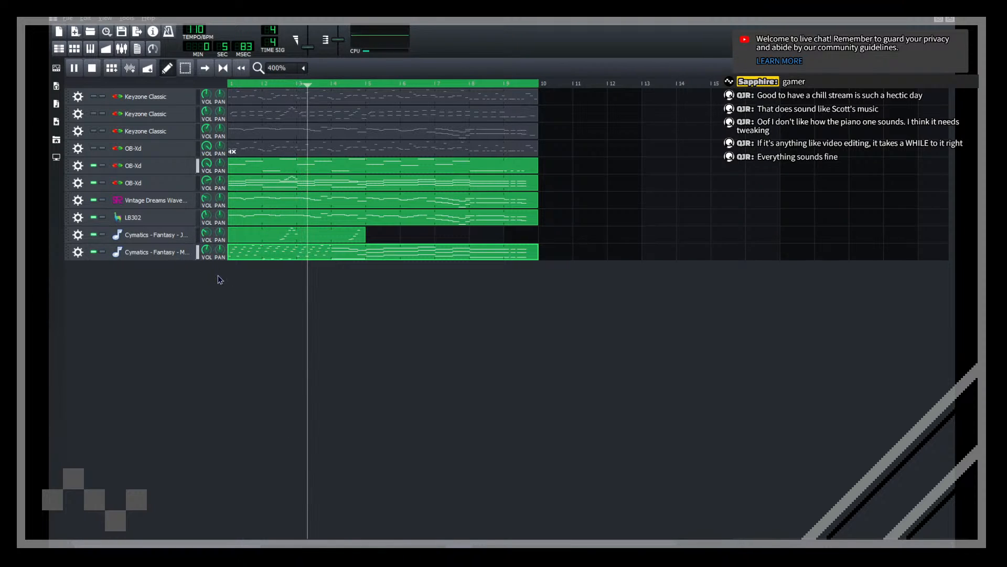
key(space)
double_click(344, 253)
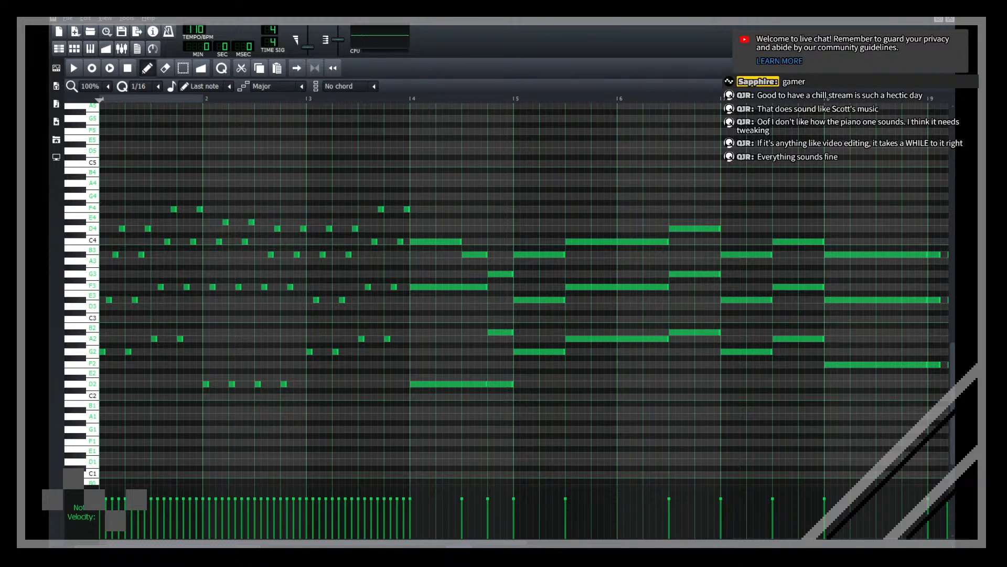
click(949, 20)
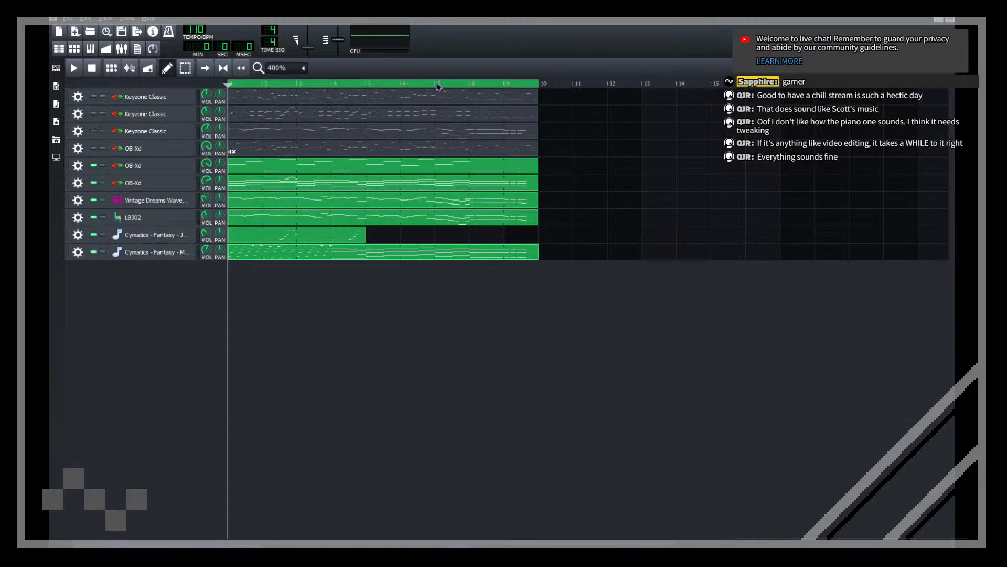
Step: Reopen the pluck pattern and shorten all arpeggio notes in bars 1 to 3 to 1/32
double_click(269, 257)
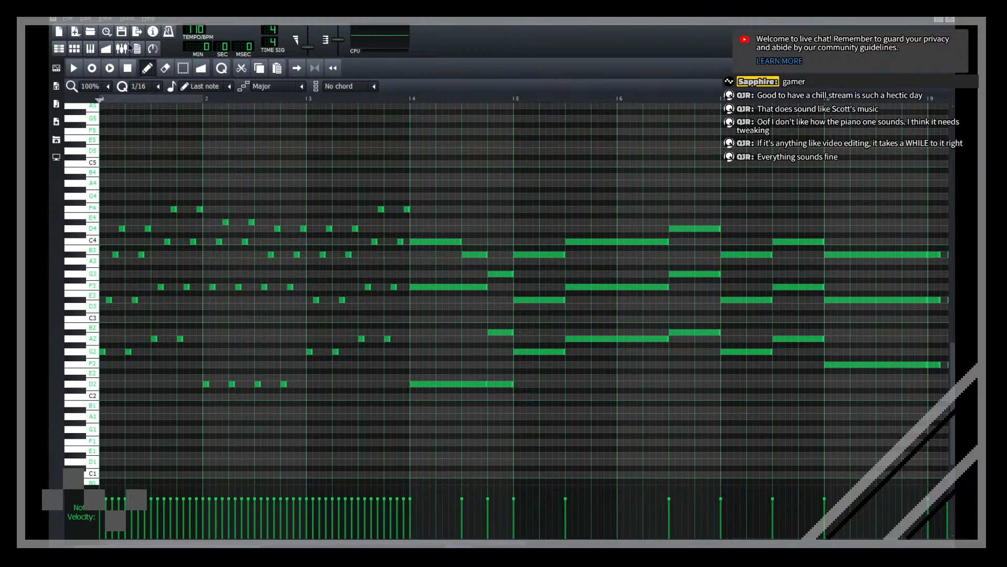
scroll(90, 89, down, 1)
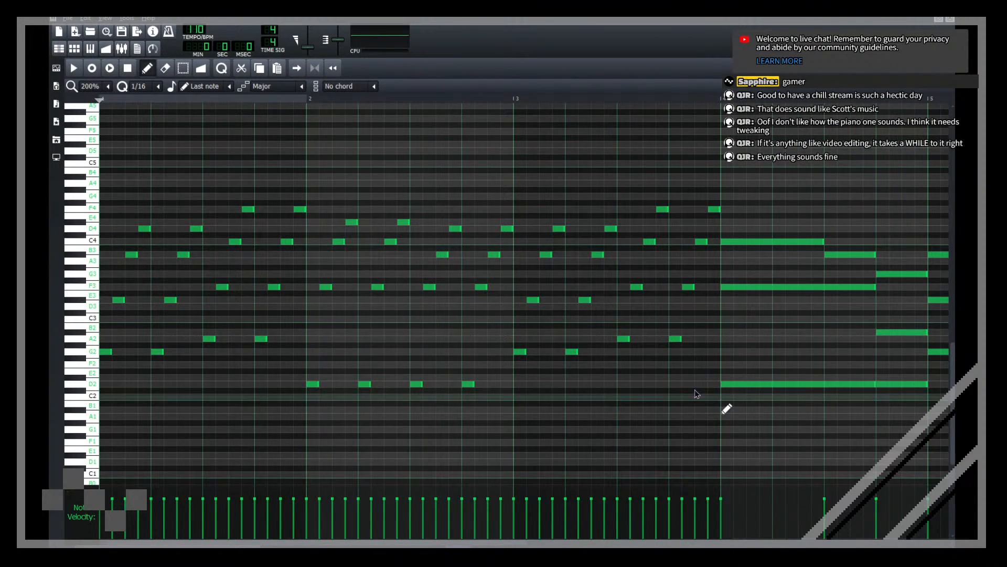
drag(707, 401, 101, 173)
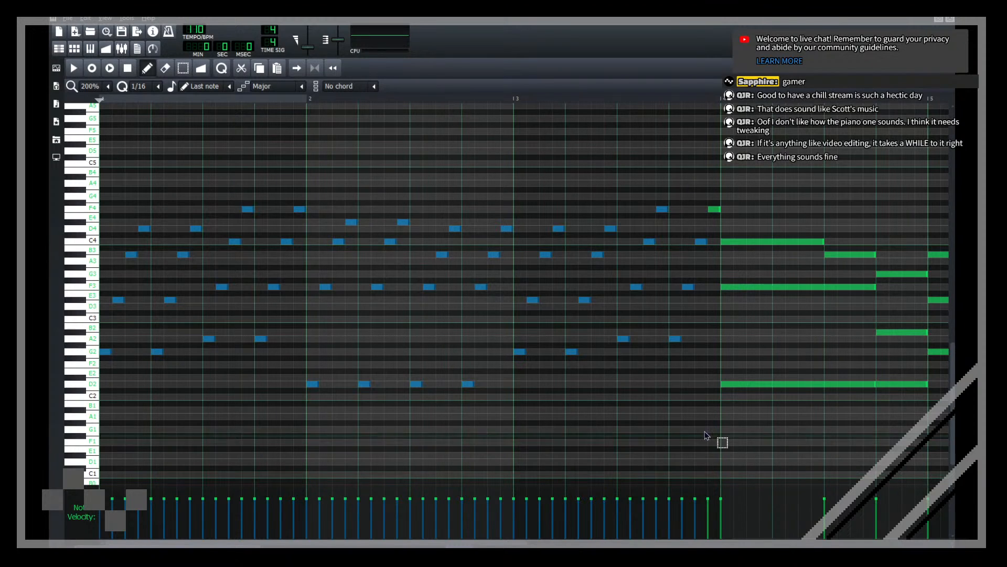
drag(722, 427, 101, 111)
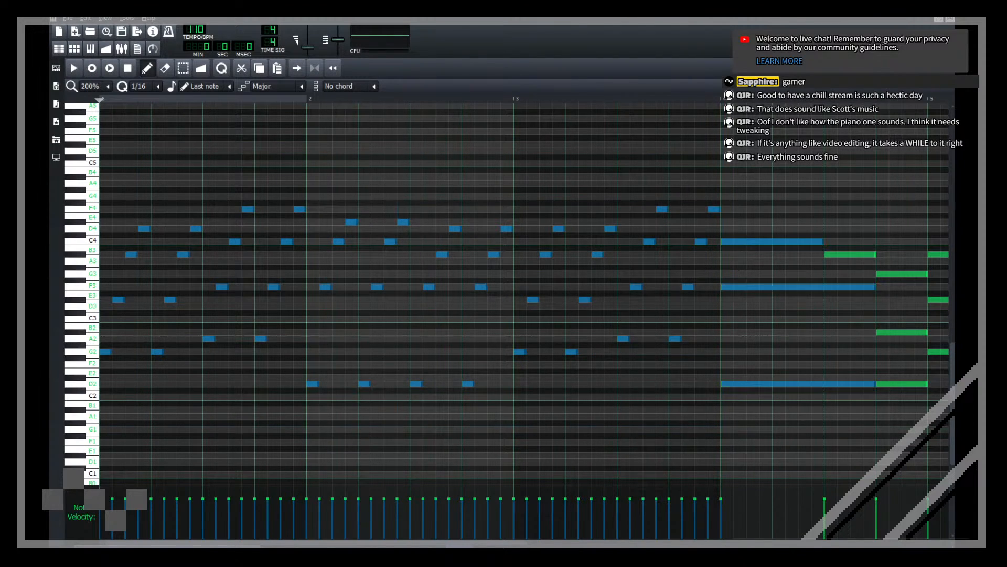
drag(706, 416, 49, 36)
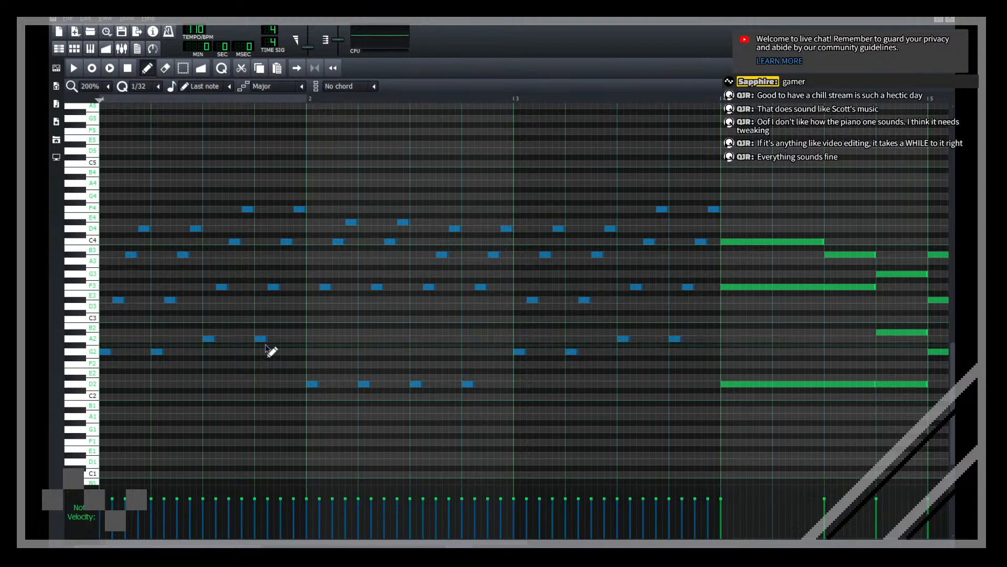
drag(265, 340, 256, 340)
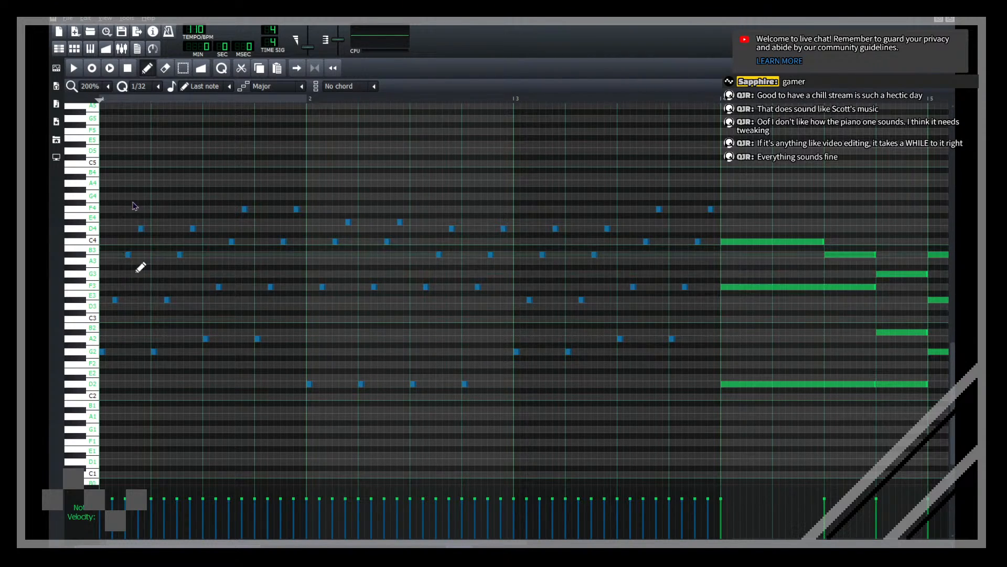
drag(160, 378, 101, 217)
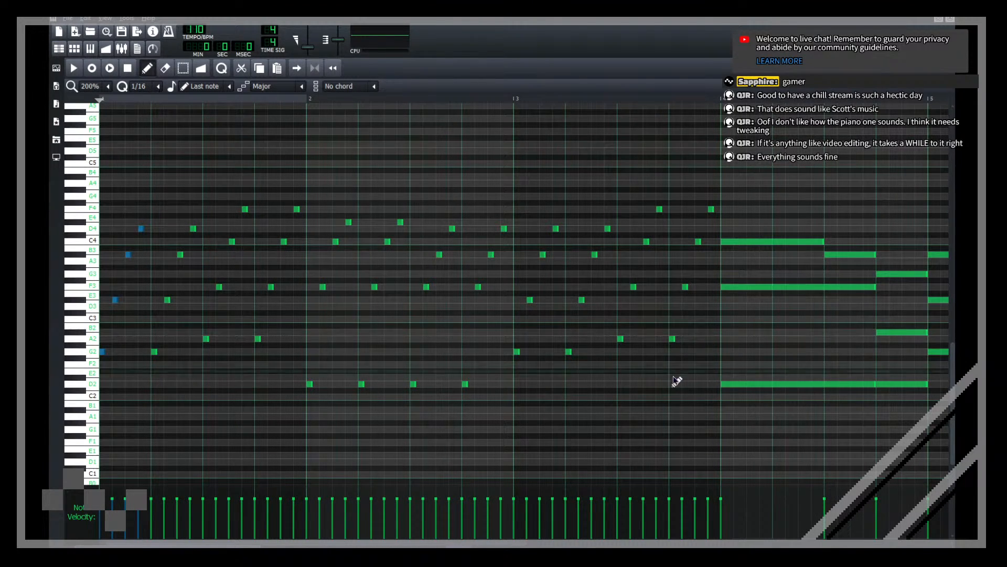
Step: Close the pluck pattern and remove the last Cymatics - Fantasy sample track from the song
click(950, 19)
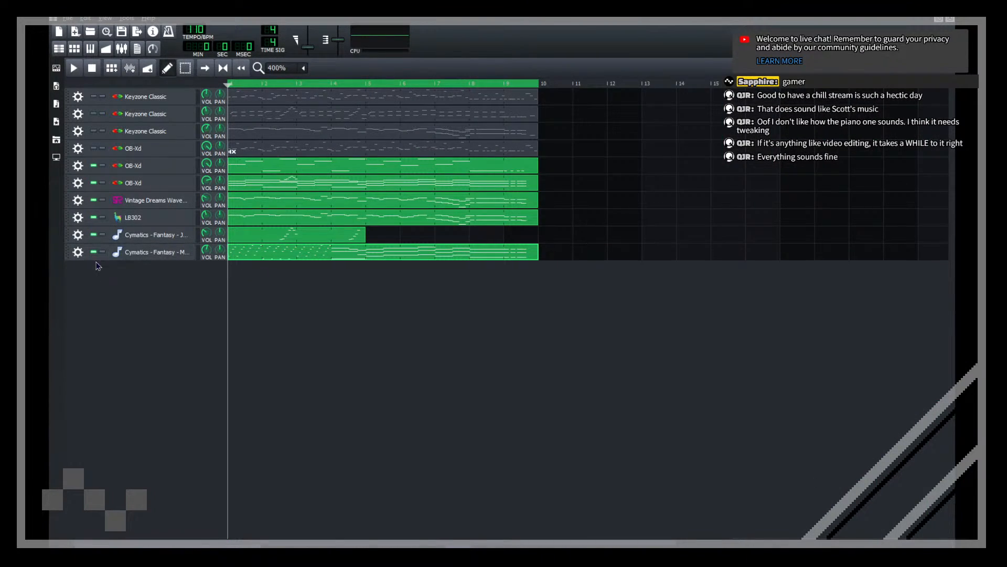
click(78, 251)
click(104, 279)
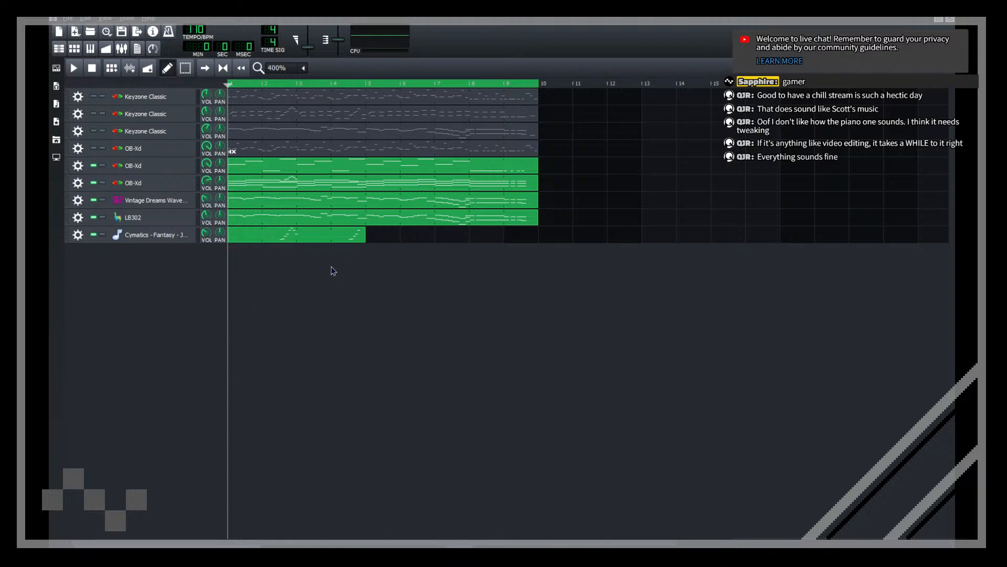
Step: Open the LB302 bass synth and adjust its filter resonance while the song plays
click(192, 220)
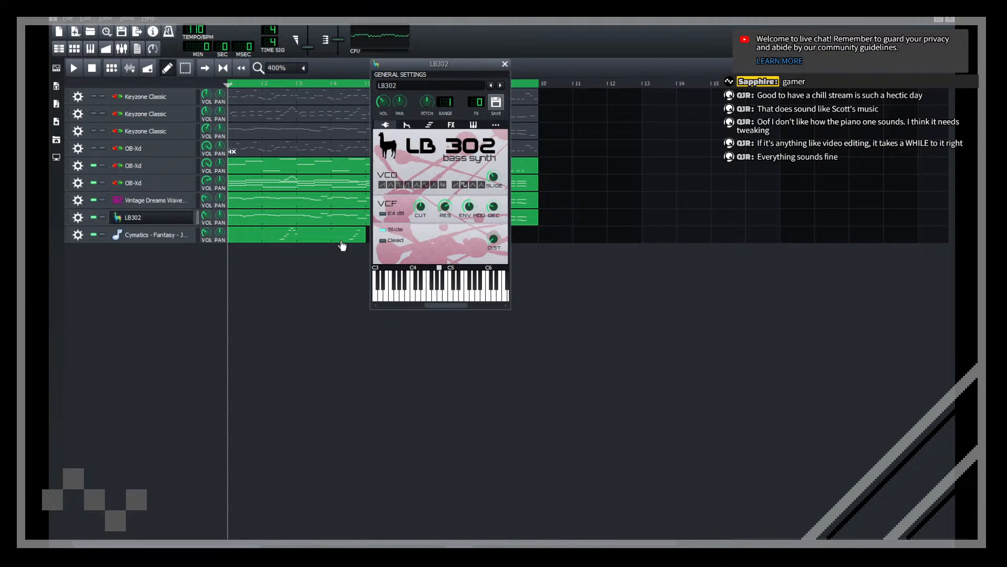
click(100, 322)
click(157, 219)
key(space)
click(171, 217)
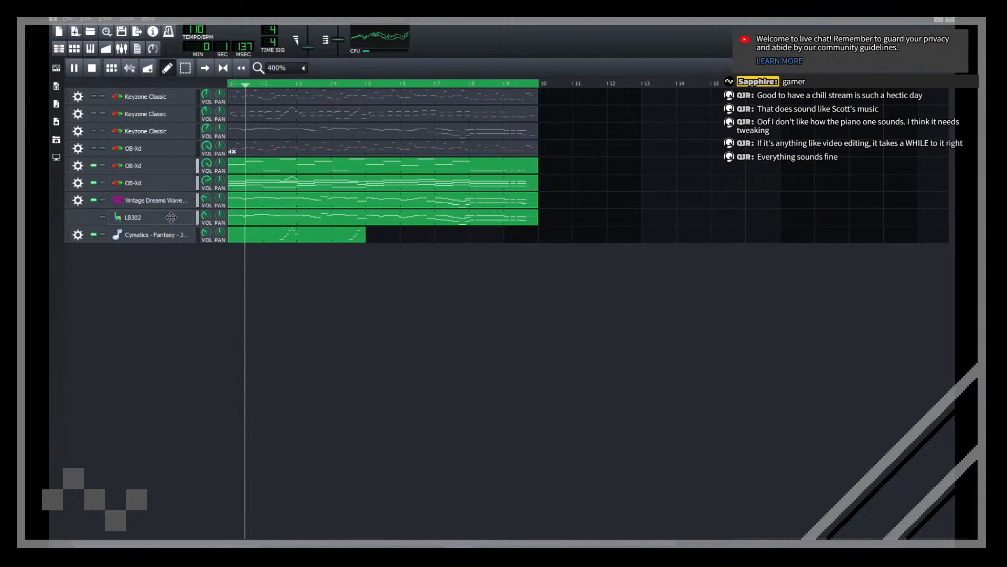
drag(445, 205, 445, 208)
click(212, 256)
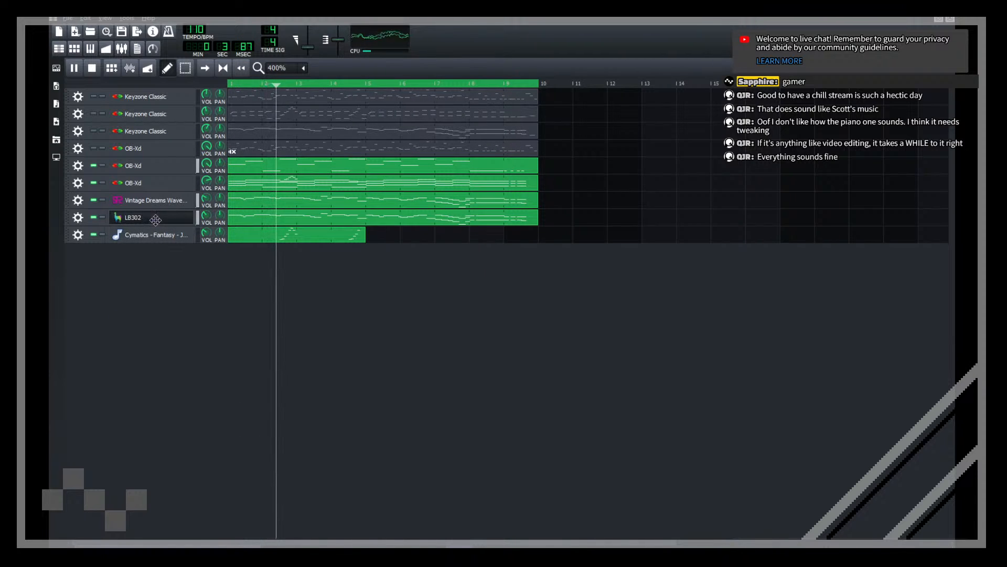
Step: Open the OTT compressor in the long-note OB-Xd track's effects chain and check its band controls while the song plays
click(156, 167)
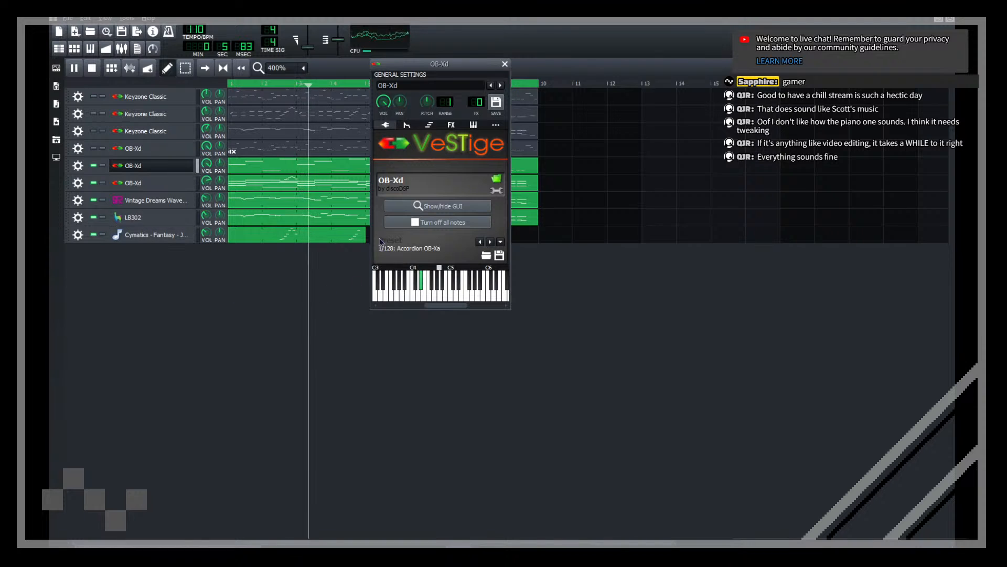
click(451, 125)
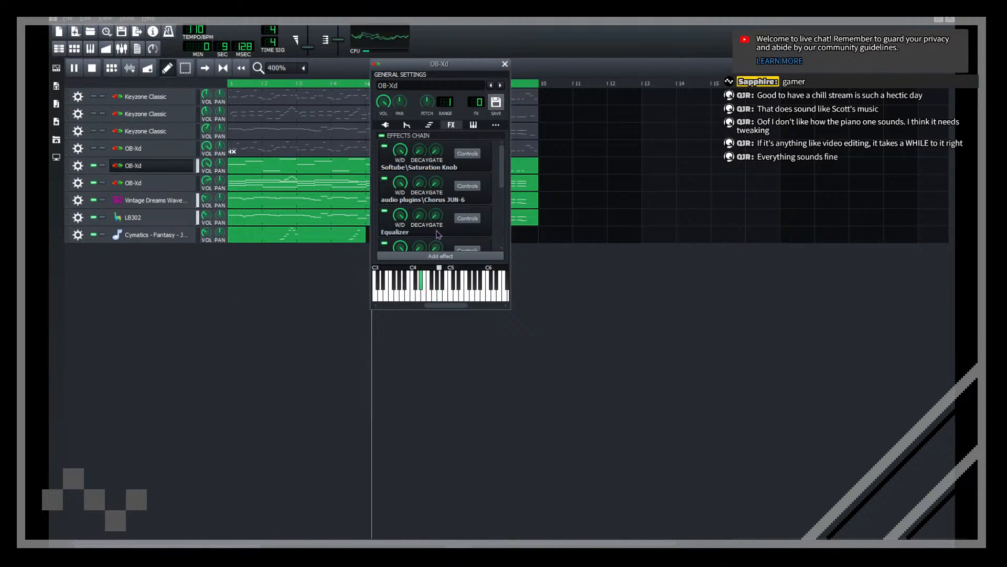
scroll(467, 189, down, 3)
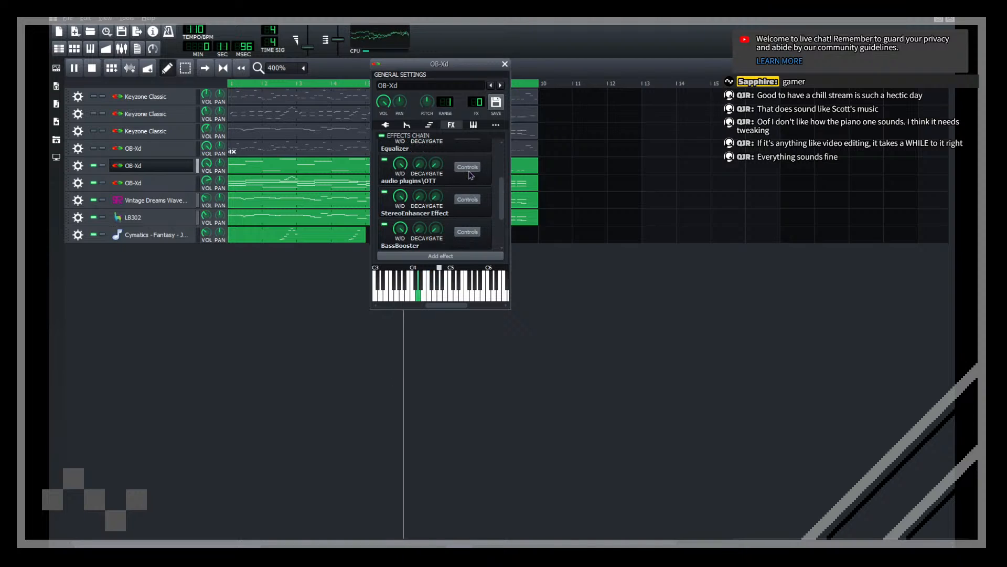
click(469, 169)
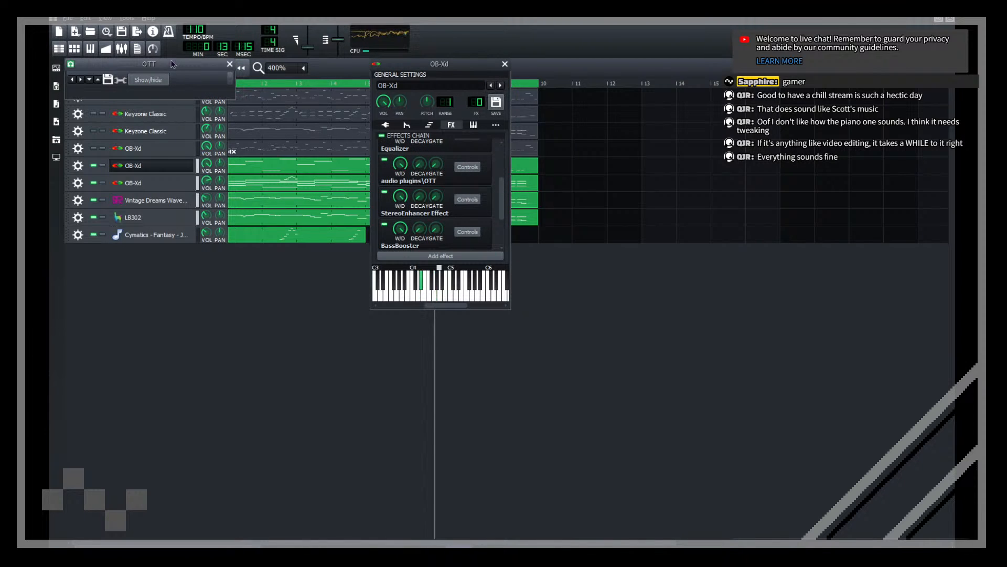
drag(173, 64, 592, 154)
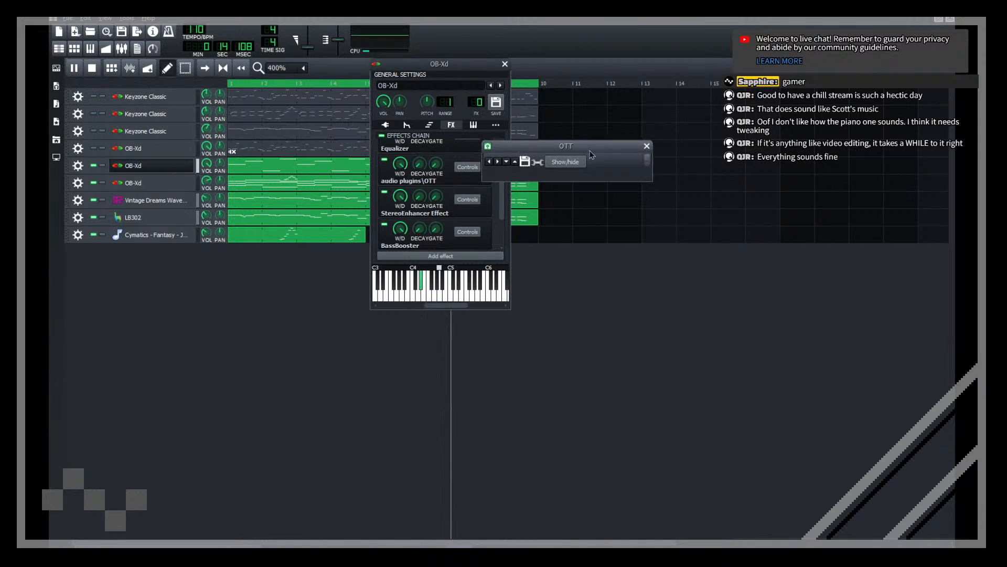
click(565, 162)
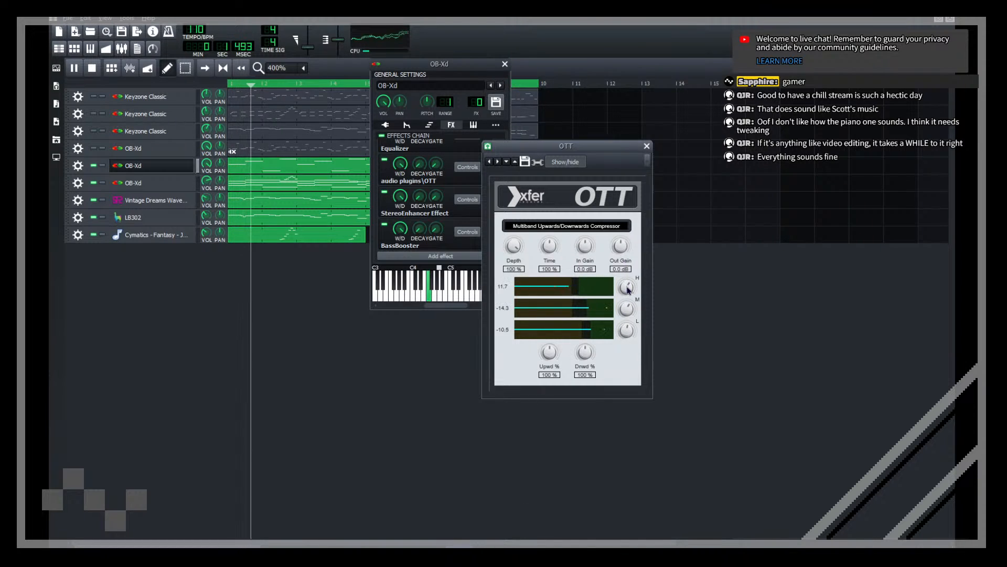
click(386, 423)
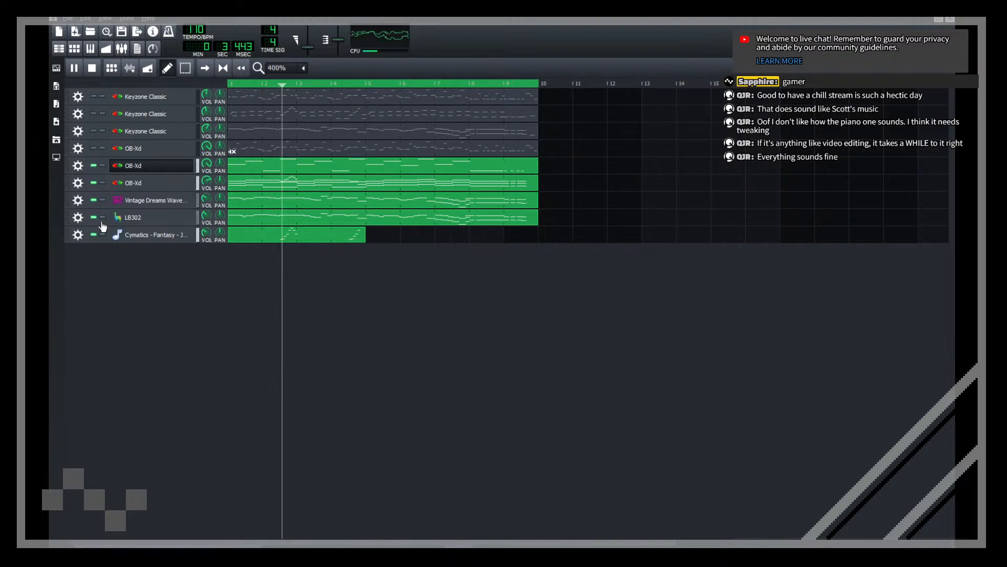
Step: Stop playback and save the project
key(space)
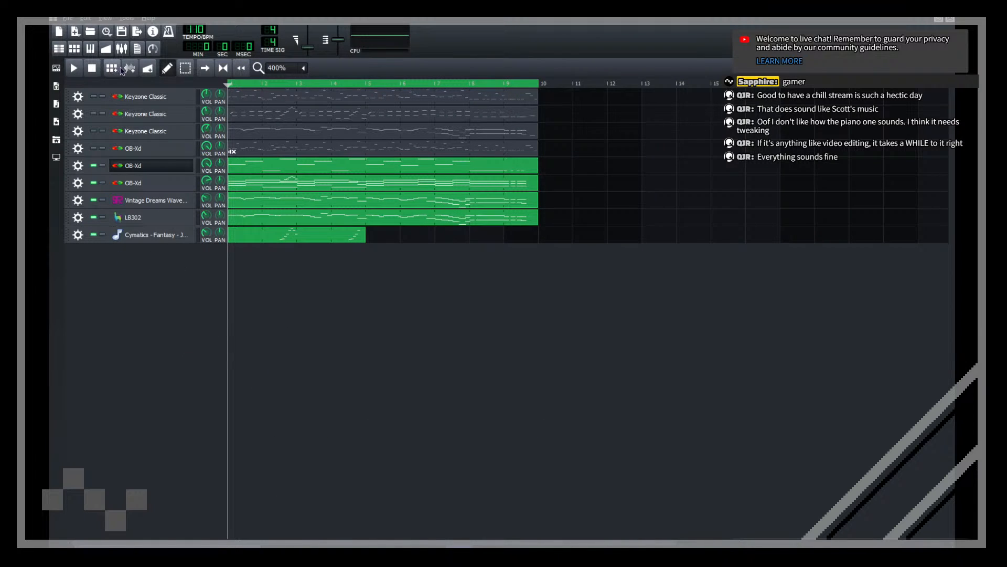
click(123, 34)
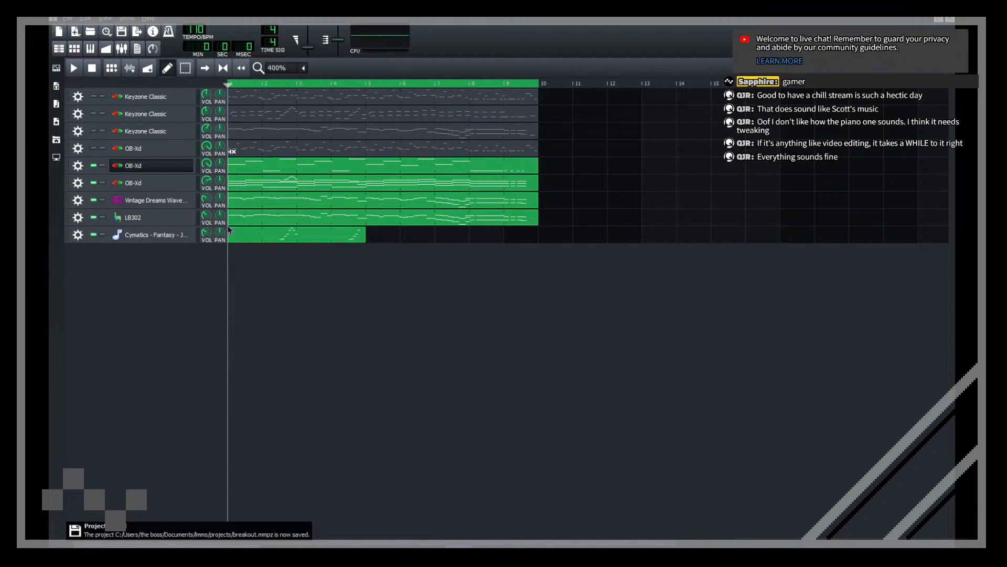
drag(289, 168, 239, 153)
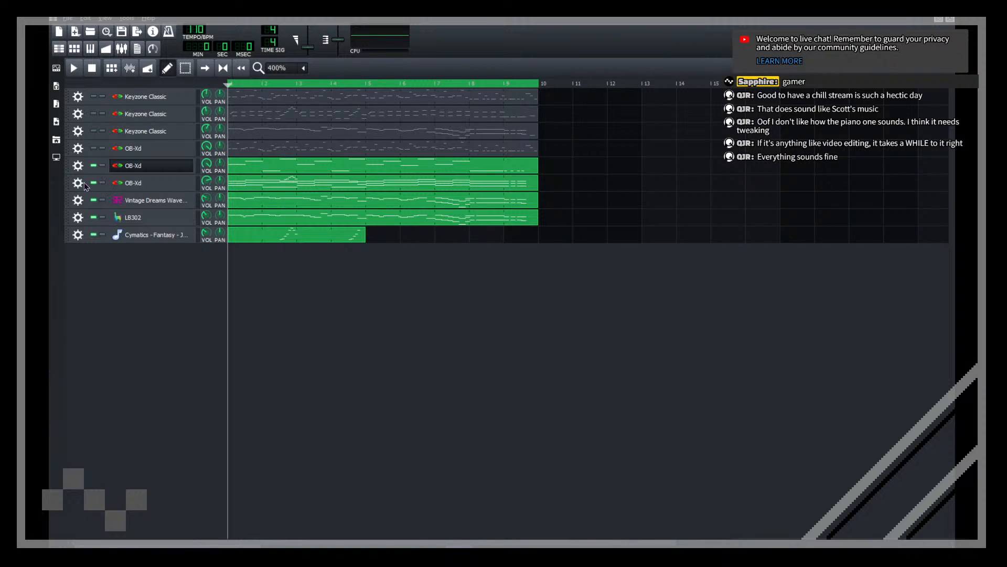
Step: Swap the active OB-Xd part by muting the long-note track, unmuting the melodic one above it, and moving that track one place down
click(93, 166)
click(94, 148)
key(space)
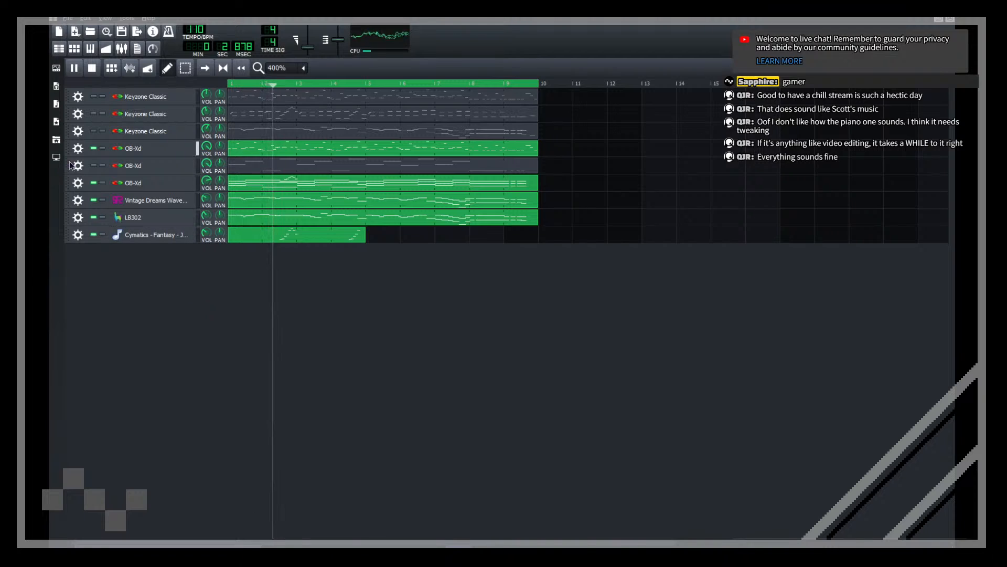
drag(68, 157, 68, 164)
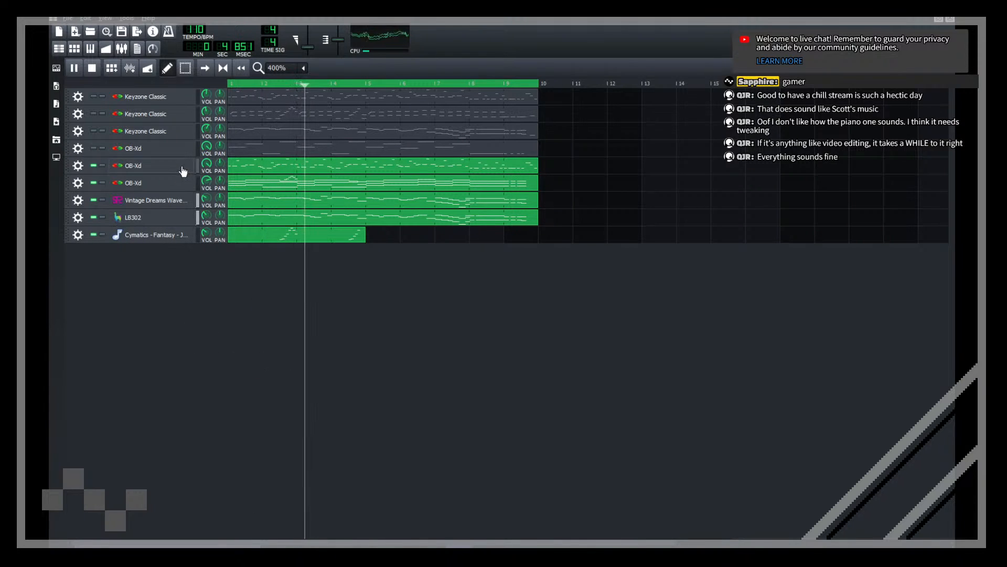
Step: Check the OTT compressor in the melodic OB-Xd track's effects chain during playback and close the windows
click(133, 165)
click(450, 125)
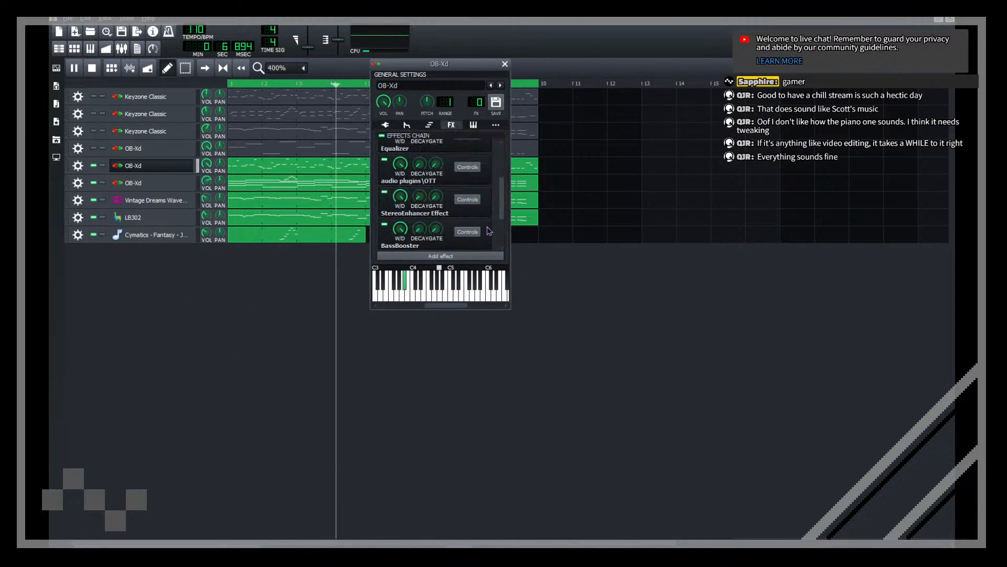
click(467, 166)
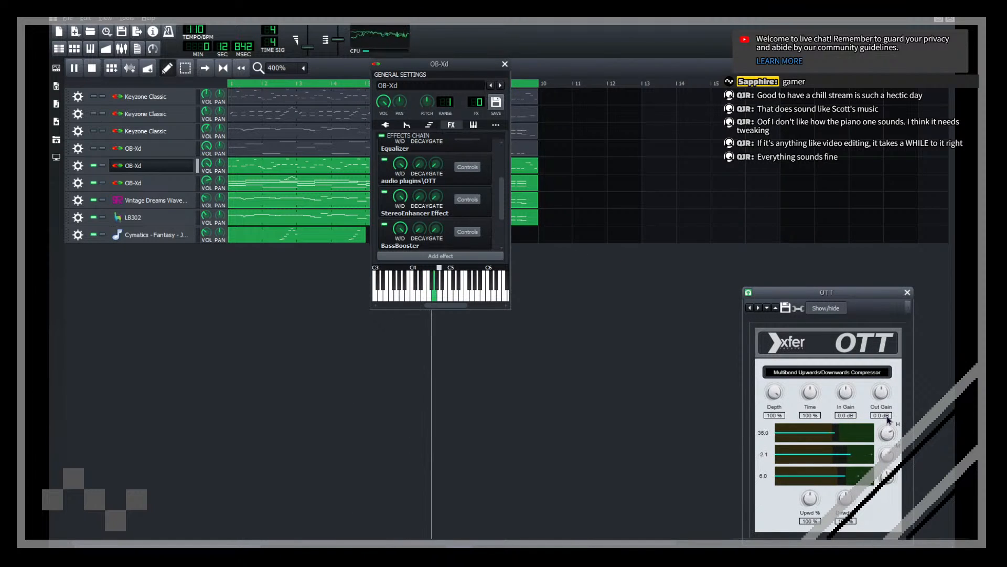
click(505, 64)
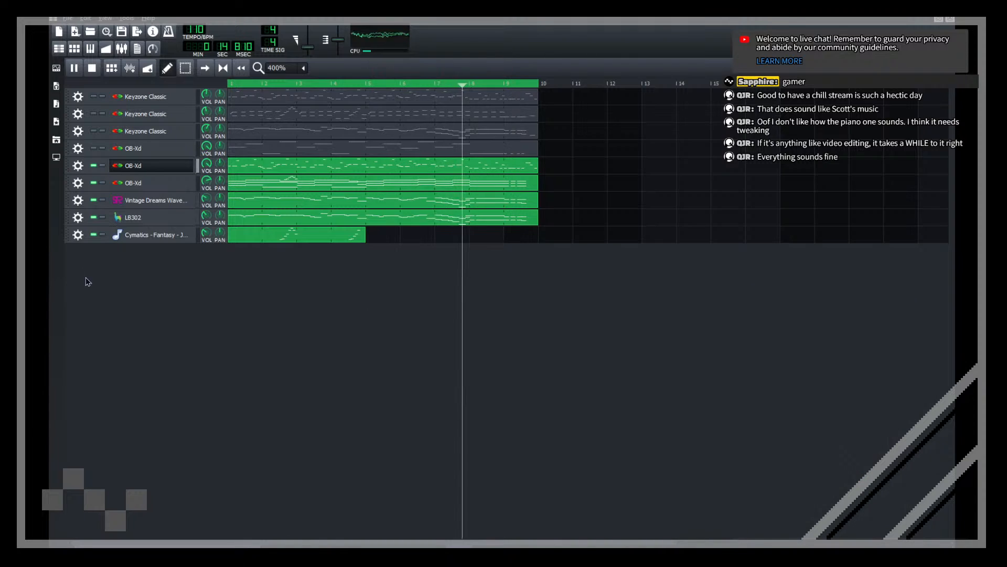
Step: Inspect the synth interface of the lower OB-Xd chord track while the song loops, and close it
click(176, 183)
click(205, 313)
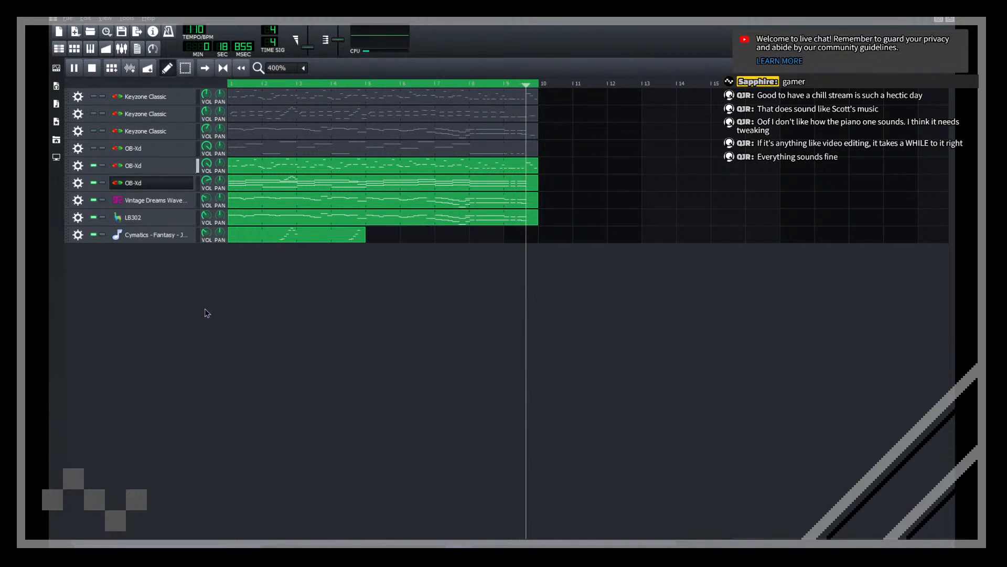
click(175, 183)
click(445, 210)
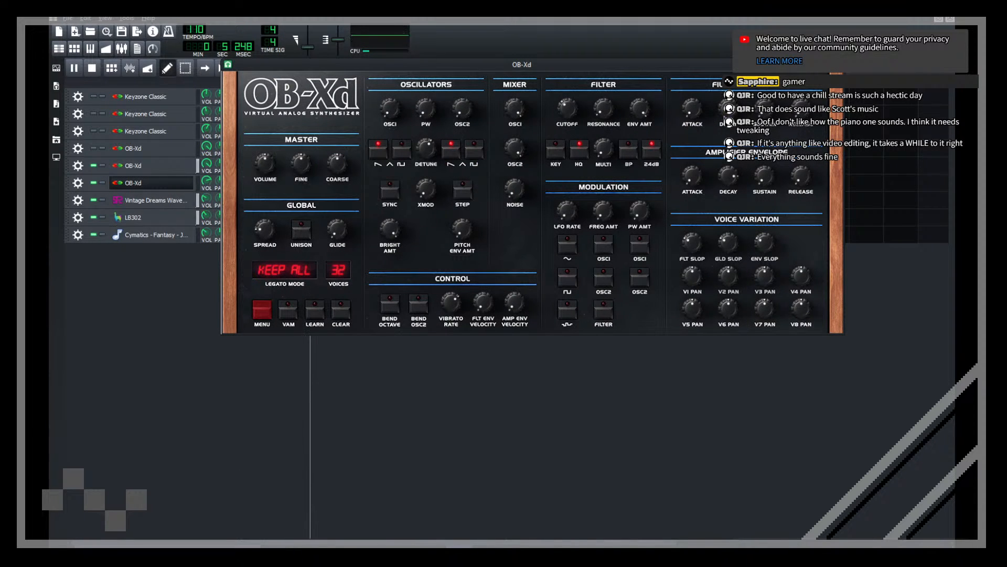
click(459, 363)
Step: Set the Calf Vintage Delay tempo on the melodic OB-Xd track to 110
double_click(269, 162)
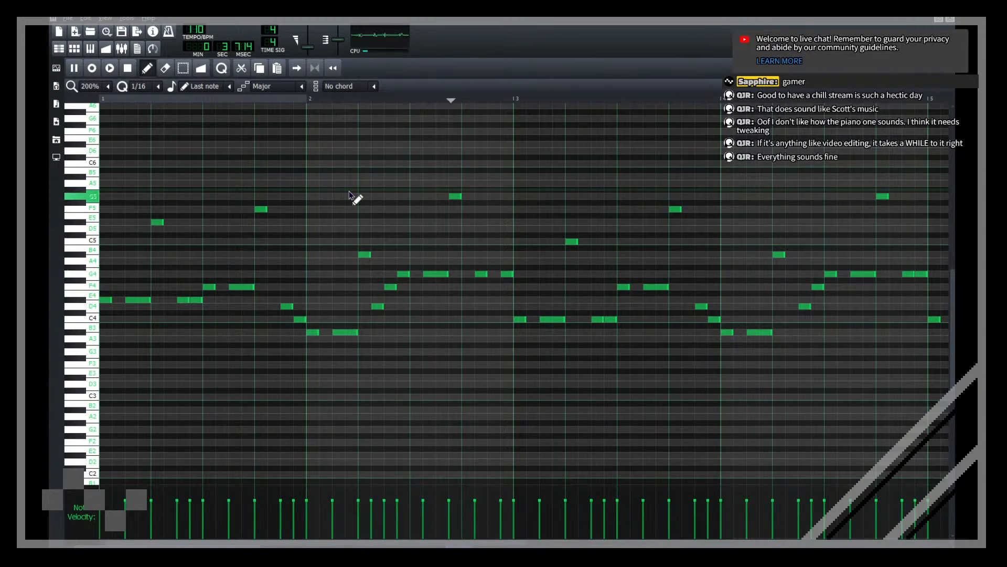
key(F5)
click(147, 169)
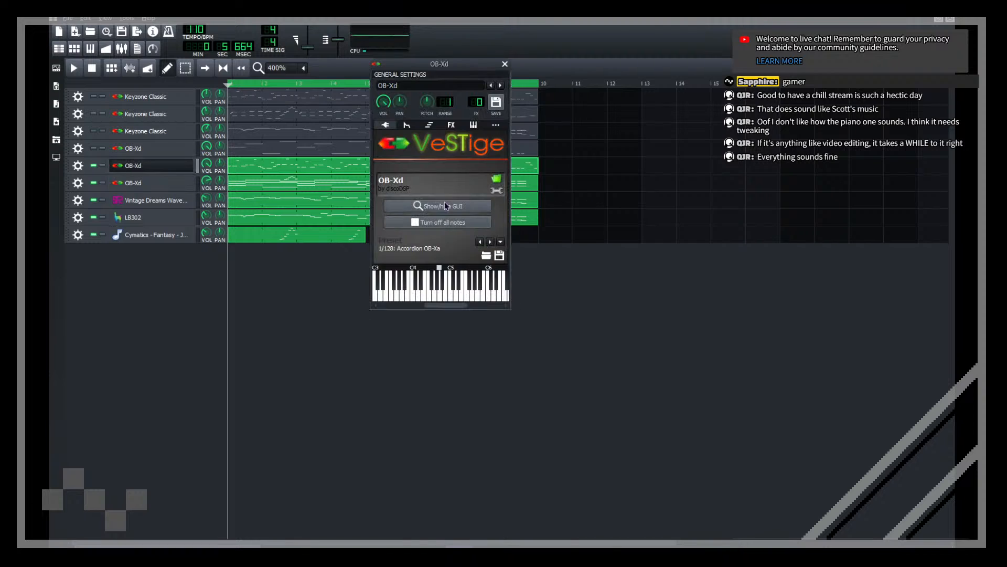
click(451, 125)
scroll(483, 241, down, 5)
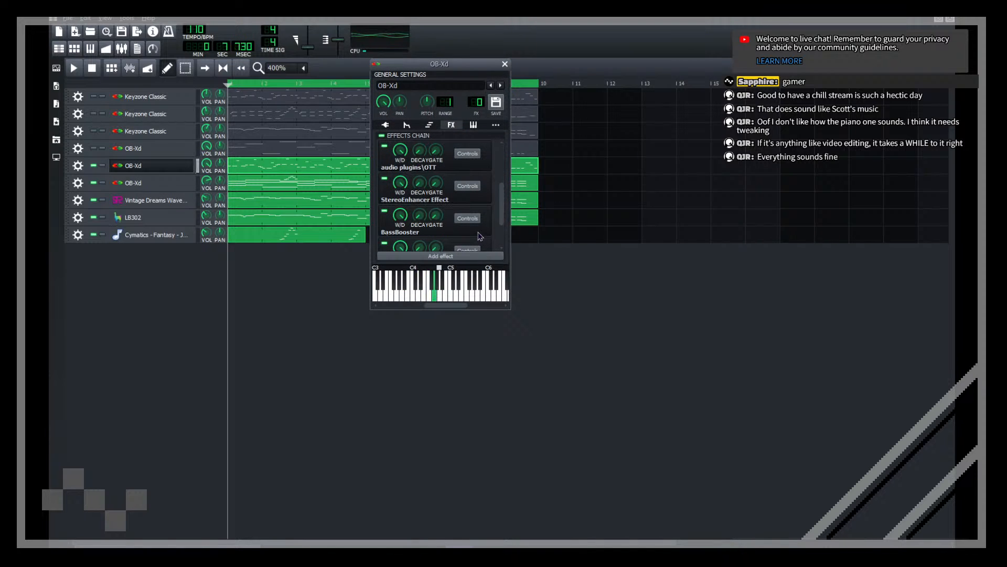
click(468, 232)
double_click(761, 373)
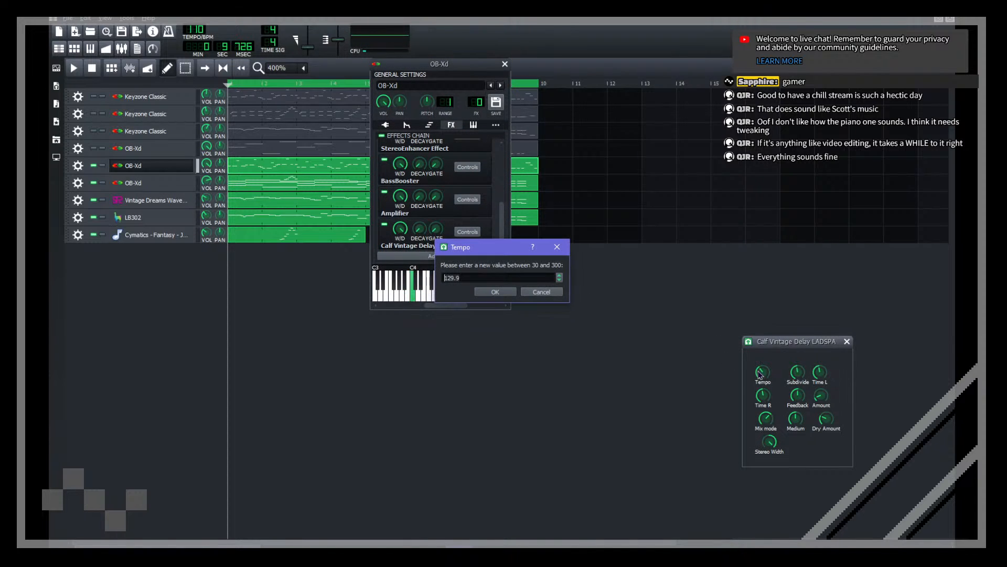
text(110)
key(Return)
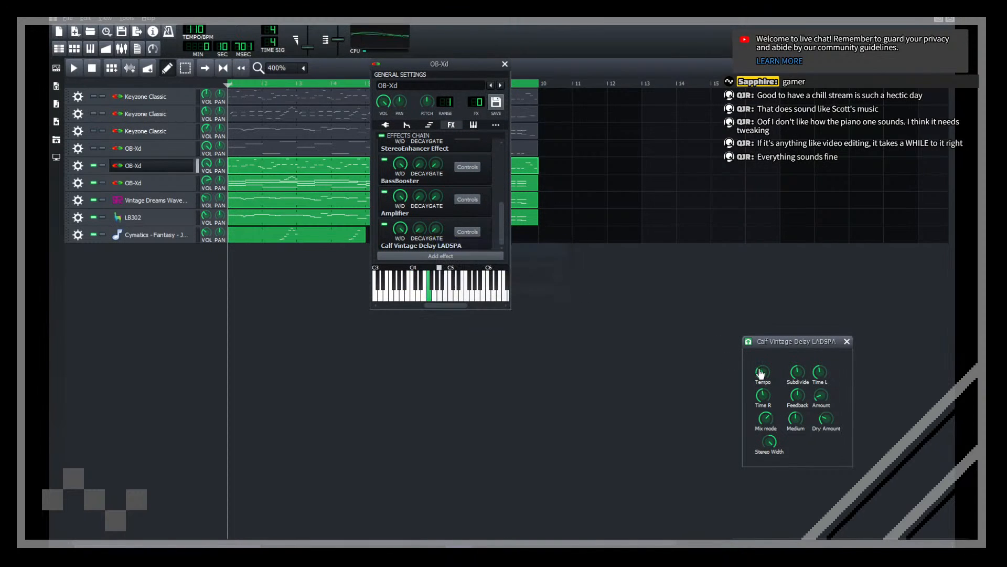
Step: Open the melodic OB-Xd pattern, play its notes alone to hear the delay, and return to the arrangement
double_click(256, 168)
key(space)
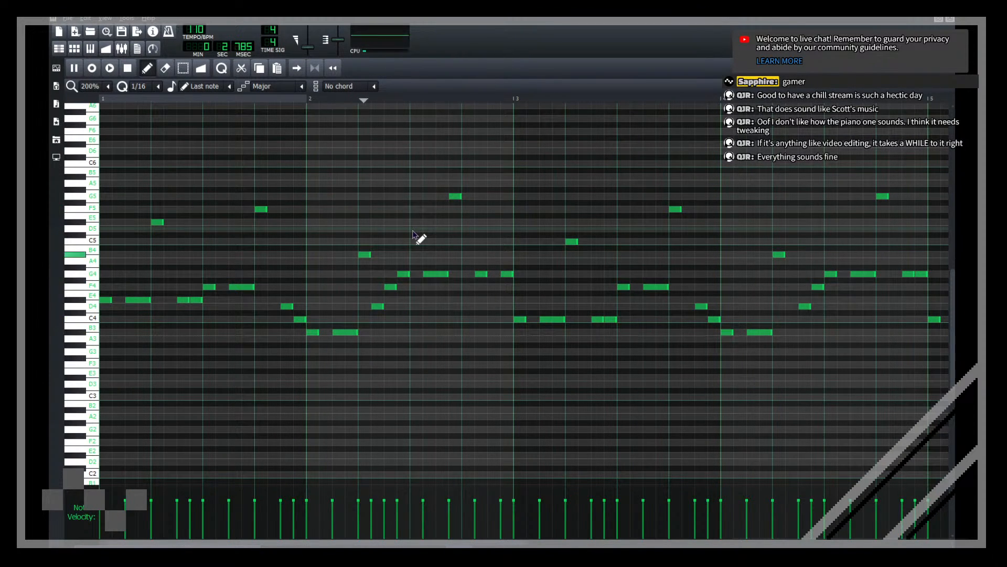
drag(458, 282, 440, 142)
key(space)
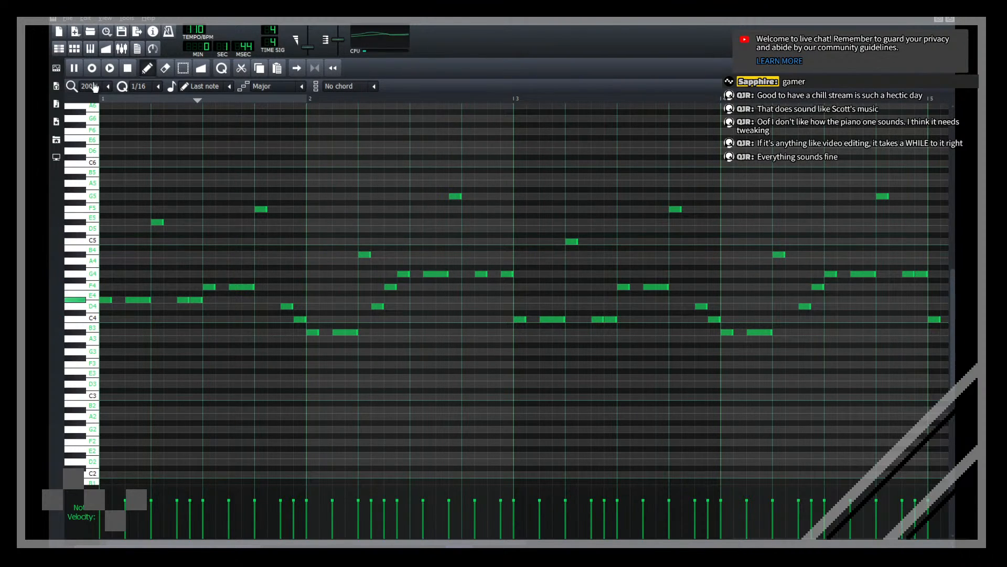
scroll(96, 87, up, 1)
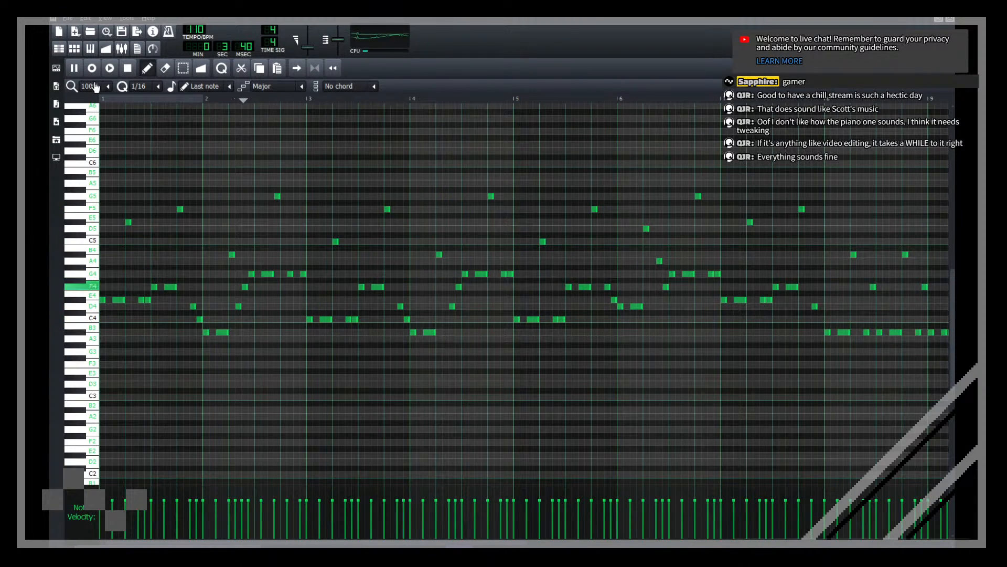
click(950, 20)
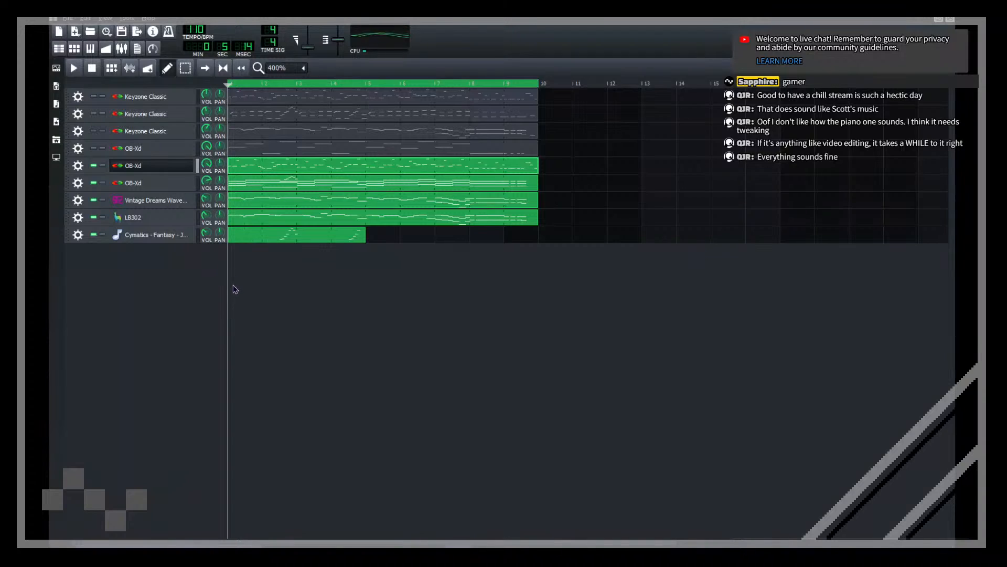
Step: During song playback, collapse the Cymatics - Fantasy Synth Sample Pack folder in My Samples and check the LB302 settings
key(space)
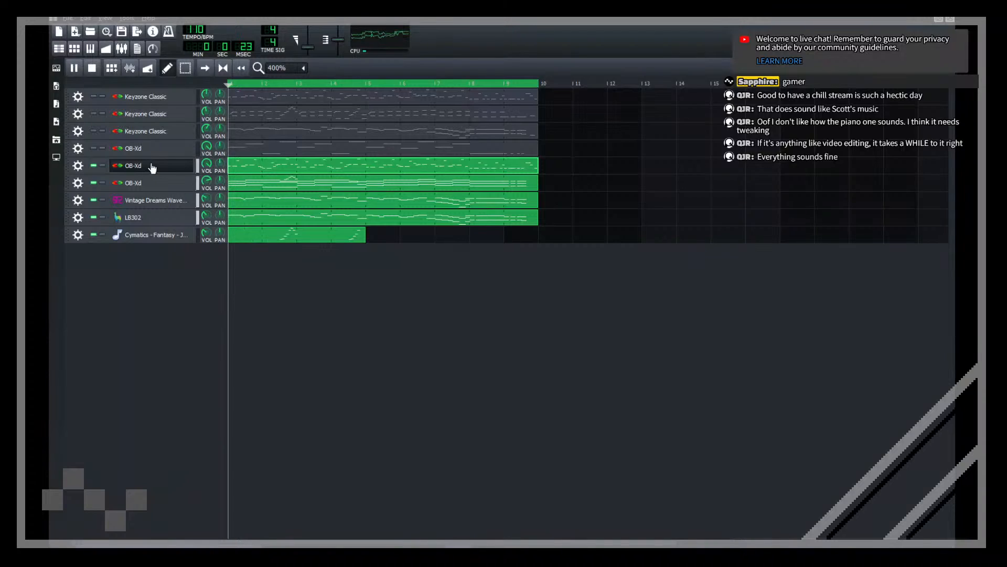
click(56, 106)
scroll(181, 243, up, 14)
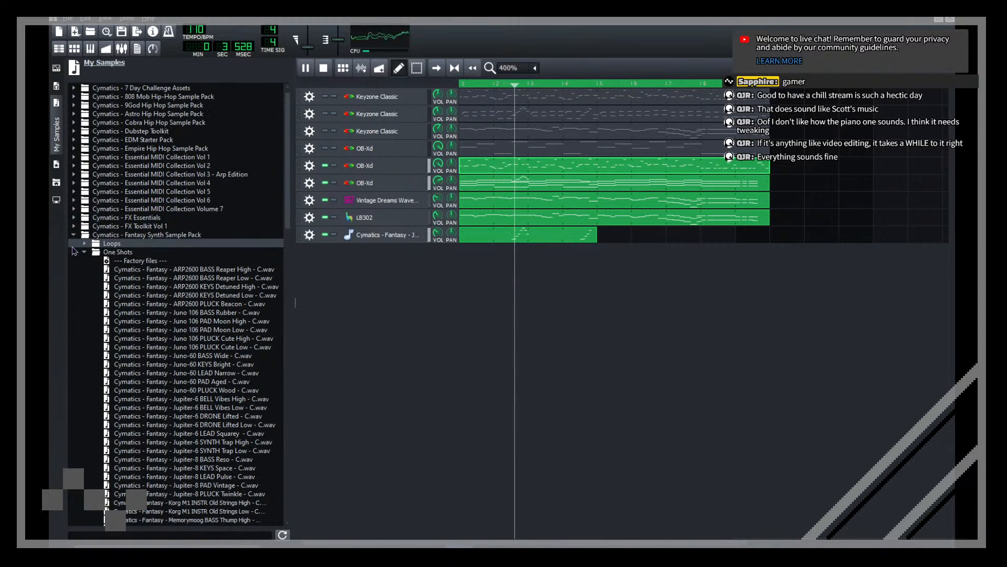
click(73, 234)
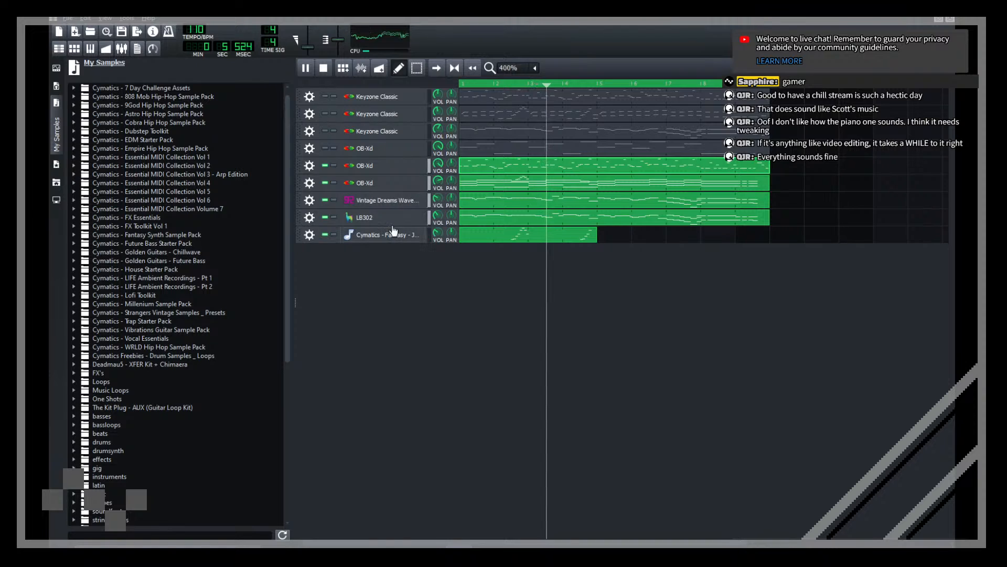
click(388, 218)
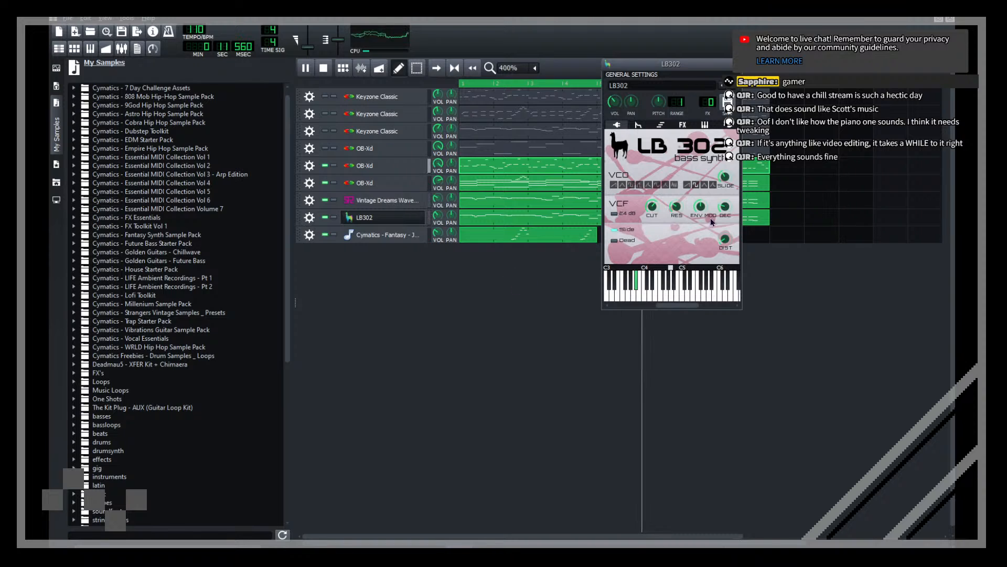
click(396, 323)
Step: Stop playback, look through the waveforms sample folder, and audition Ste Ingham Synthwave Hi Hat 06.wav
scroll(214, 347, down, 10)
key(space)
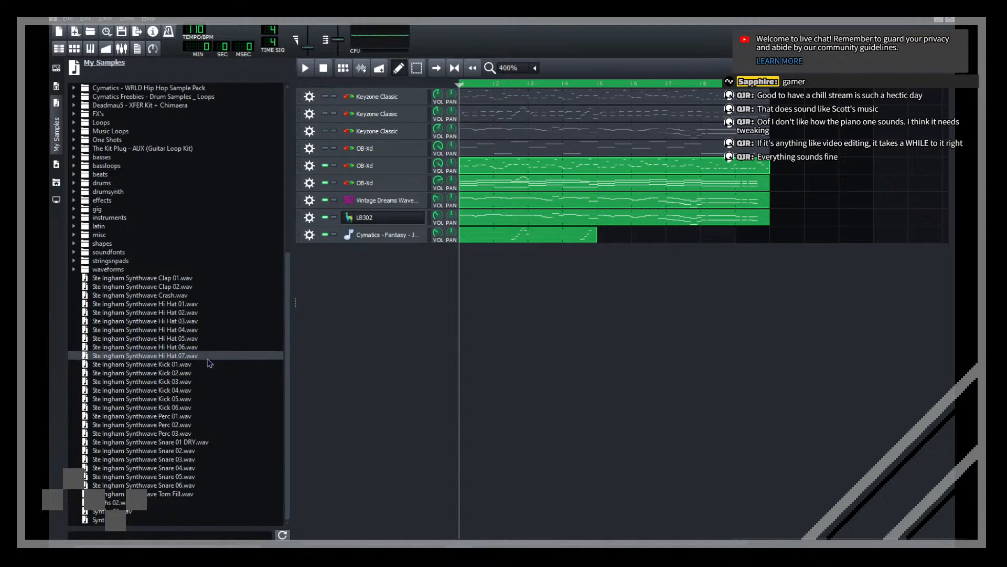
click(77, 270)
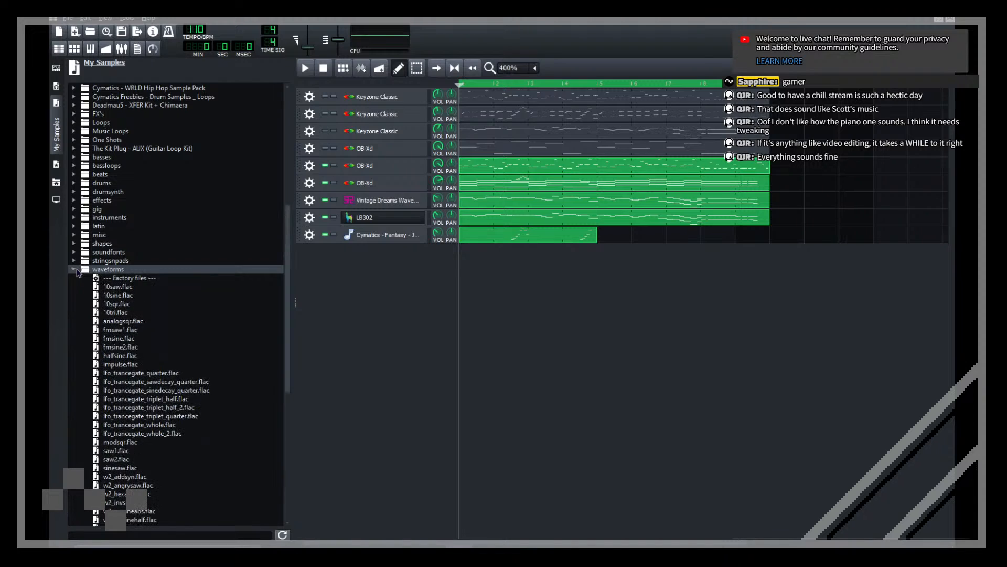
click(77, 271)
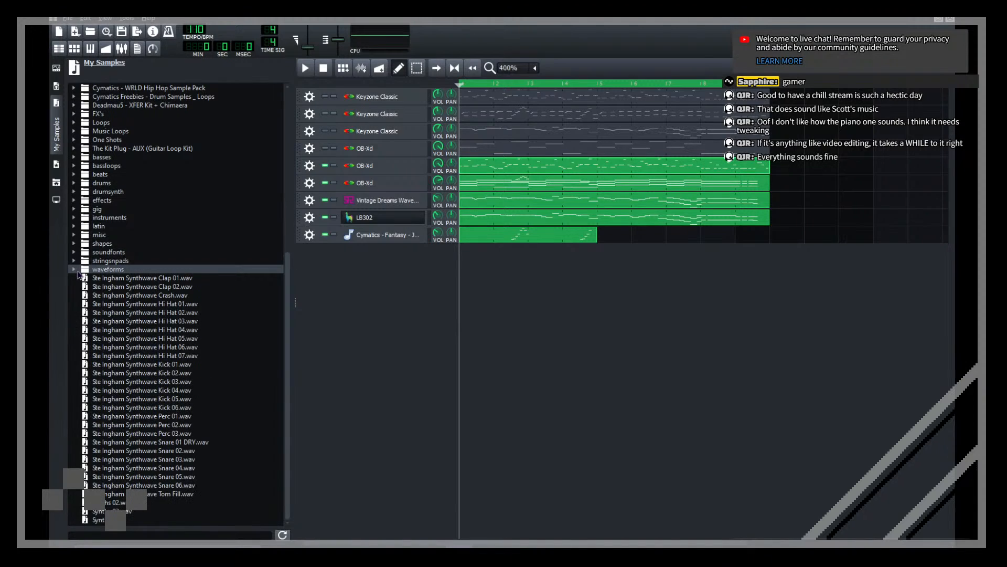
click(146, 347)
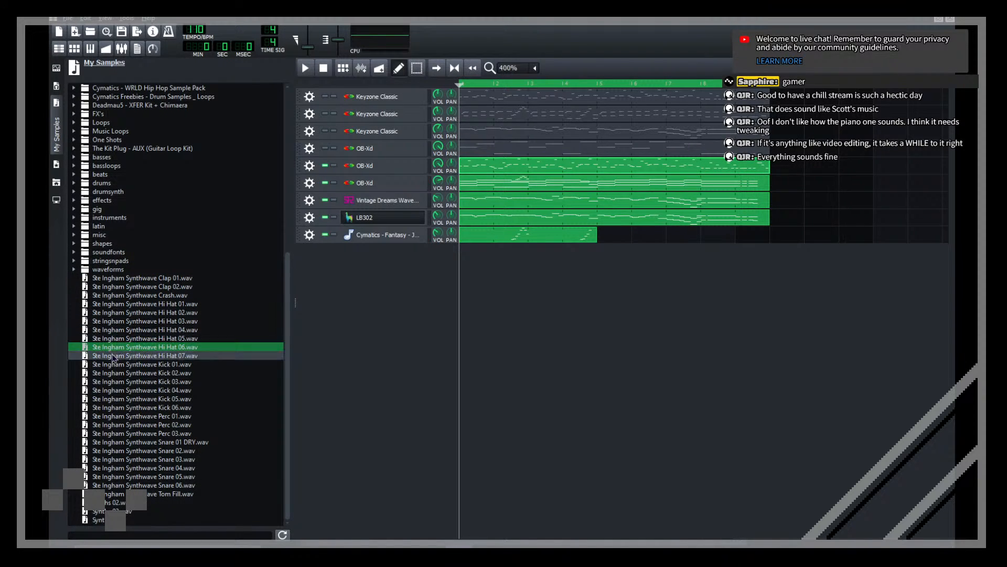
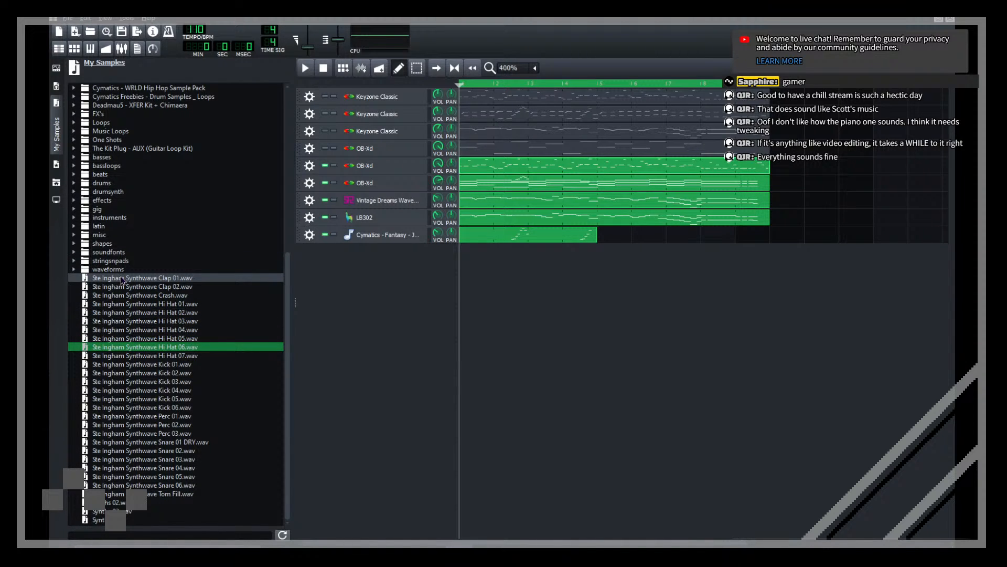
Step: Expand the One Shots sample folder and audition the LSDC kick samples 01 to 05 and LSC_Perc_02.wav
scroll(121, 280, up, 4)
click(118, 243)
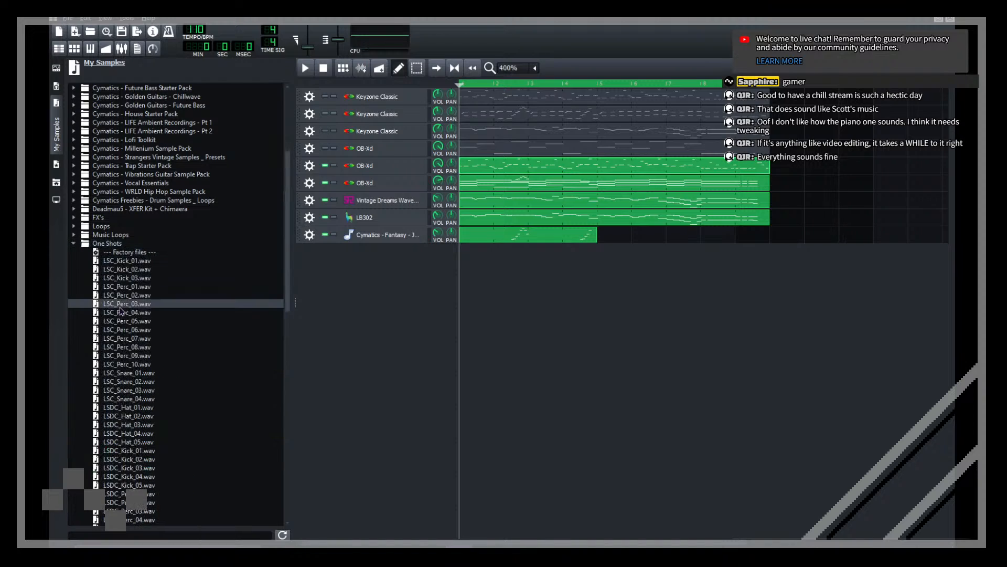
scroll(120, 311, down, 6)
click(124, 303)
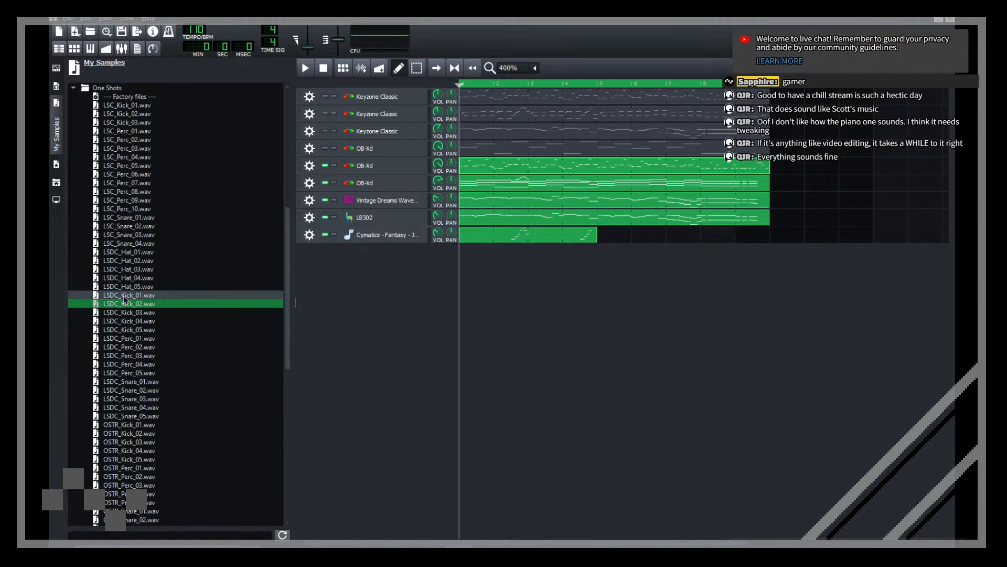
click(123, 297)
click(126, 313)
click(130, 321)
click(142, 329)
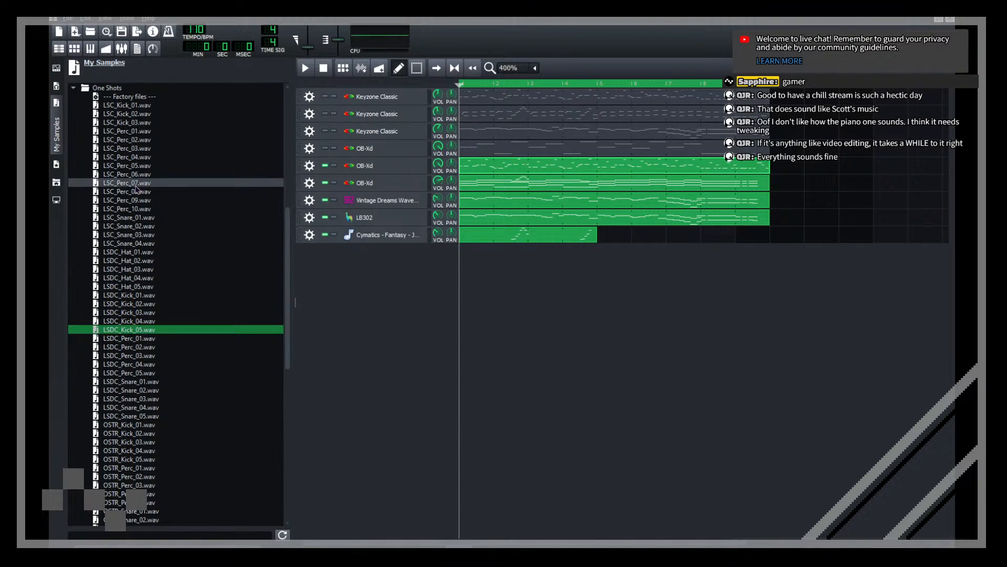
click(126, 139)
click(152, 331)
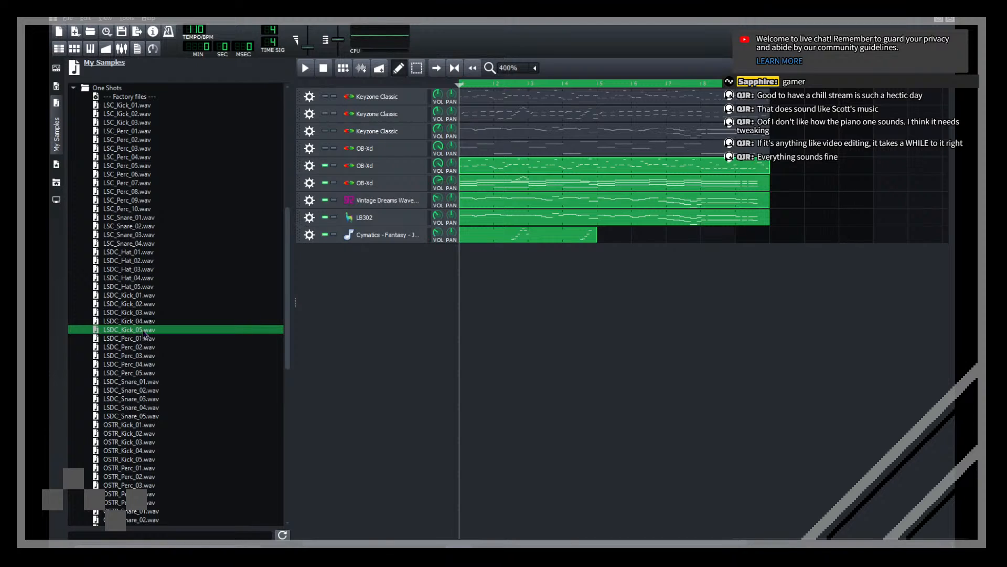
Step: Add LSDC_Kick_05.wav as a new track and, with the song playing, place kicks on all four beats of bar 1
drag(145, 333, 454, 282)
scroll(488, 260, up, 2)
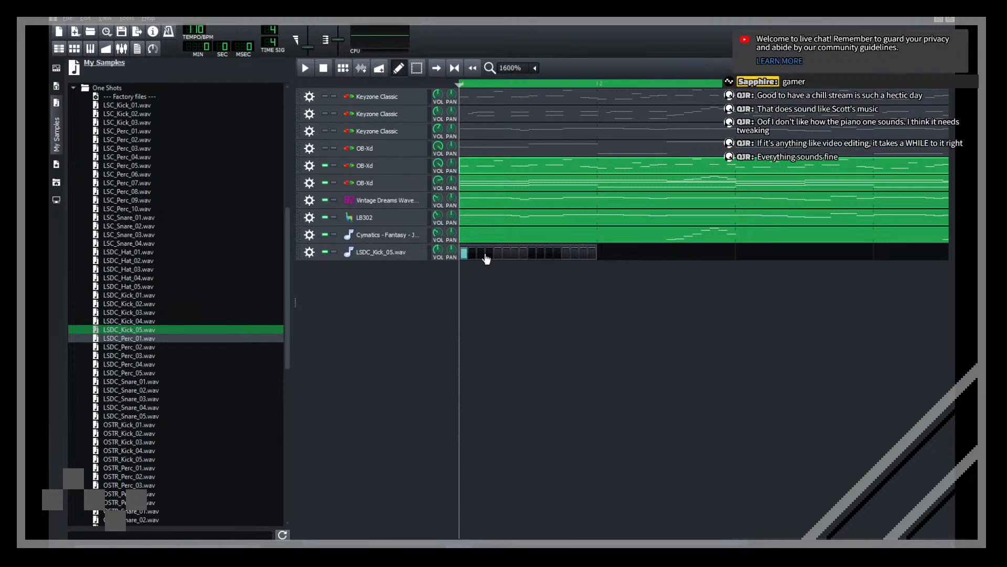
key(space)
click(498, 253)
click(532, 253)
click(566, 254)
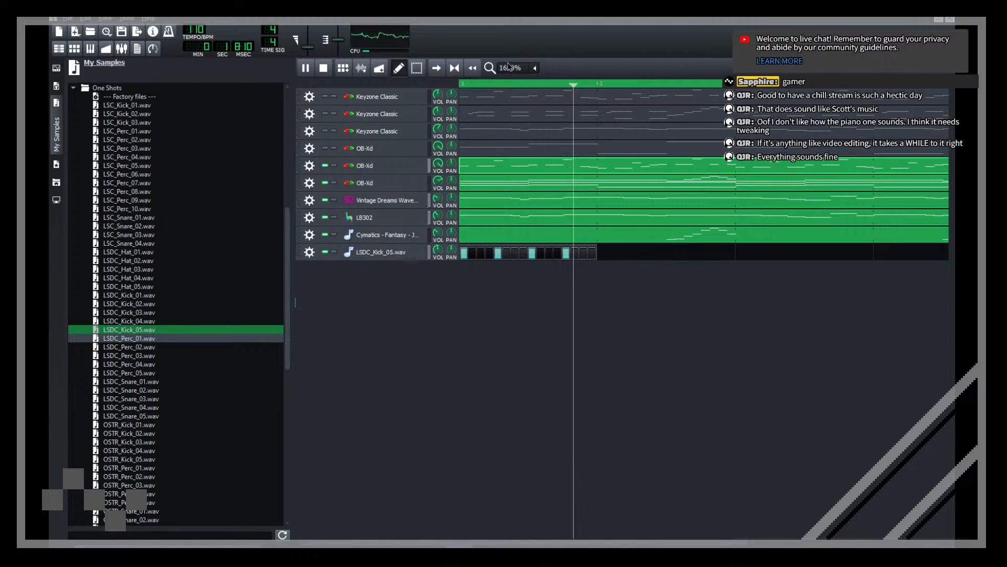
Step: Extend the kick pattern through the end of bar 9 and hide the My Samples browser
scroll(508, 67, down, 2)
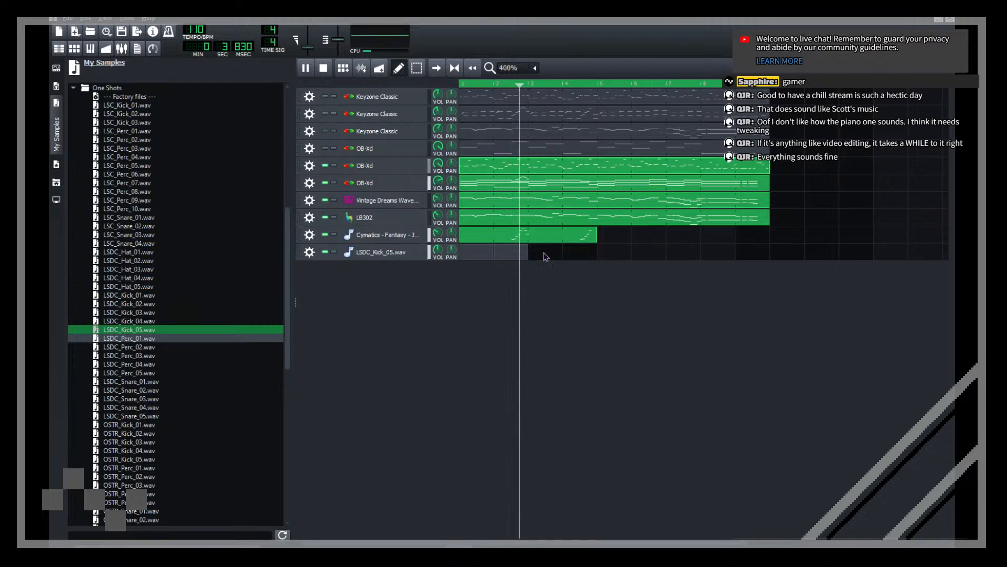
drag(545, 257, 754, 256)
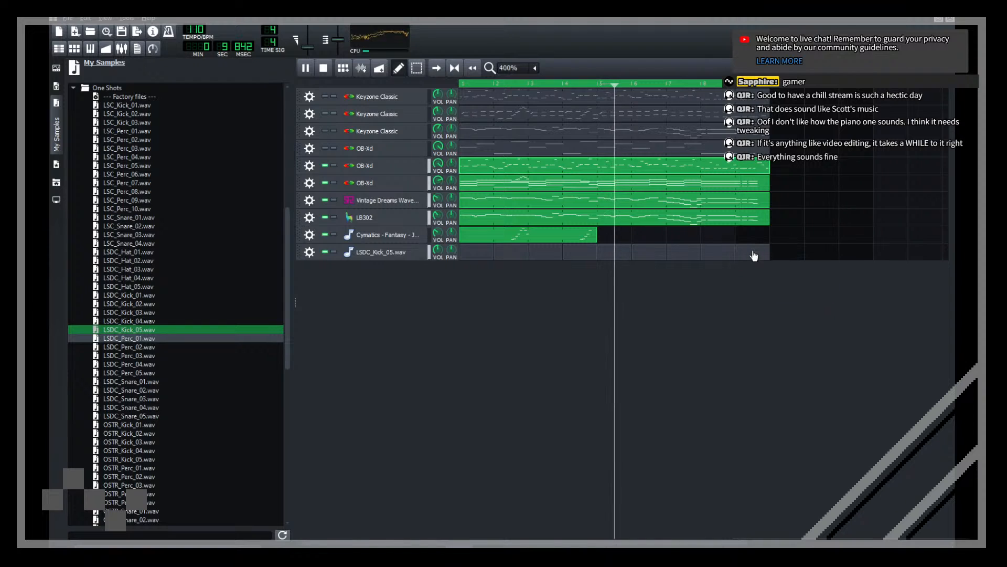
click(56, 125)
Step: Rearrange the kicks in bar 9 so they fall on sixteenth steps 1, 4, 7 and 9
click(273, 69)
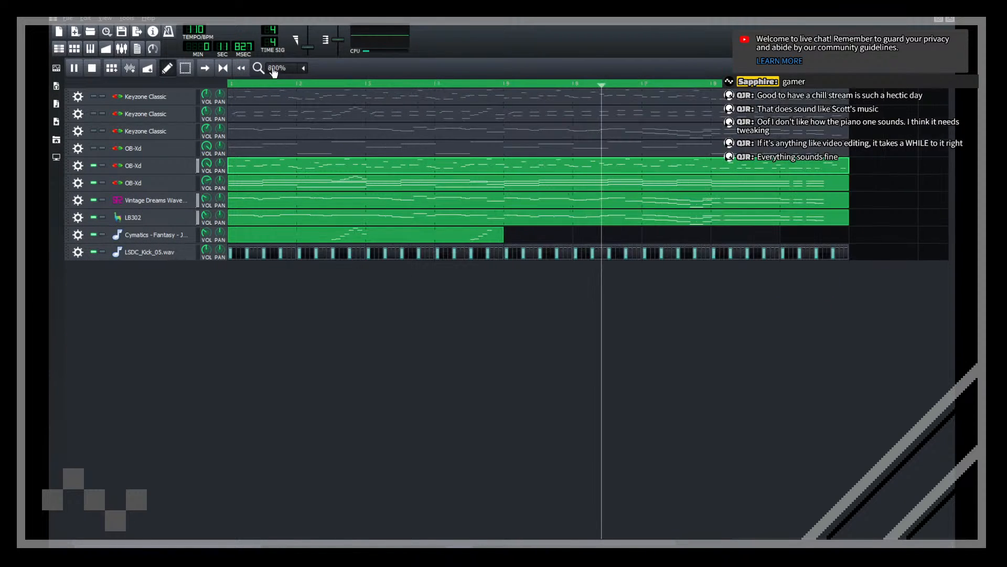
scroll(273, 69, down, 1)
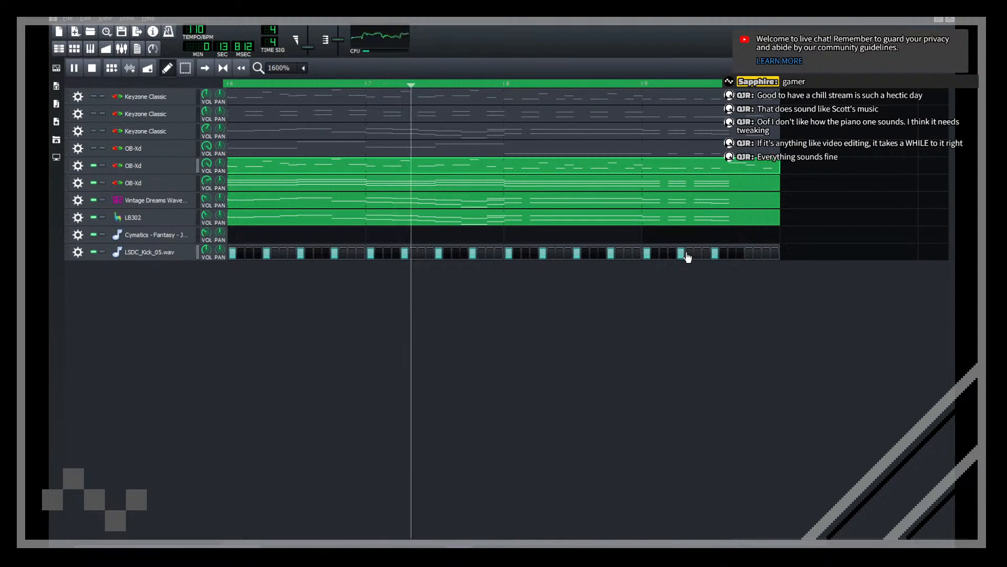
click(682, 254)
click(671, 254)
click(714, 254)
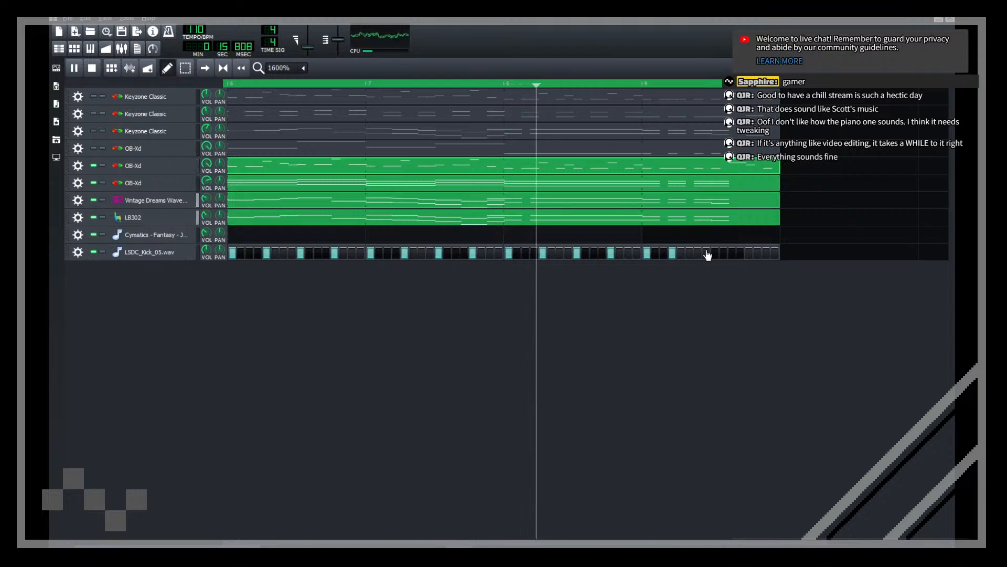
click(698, 254)
click(716, 254)
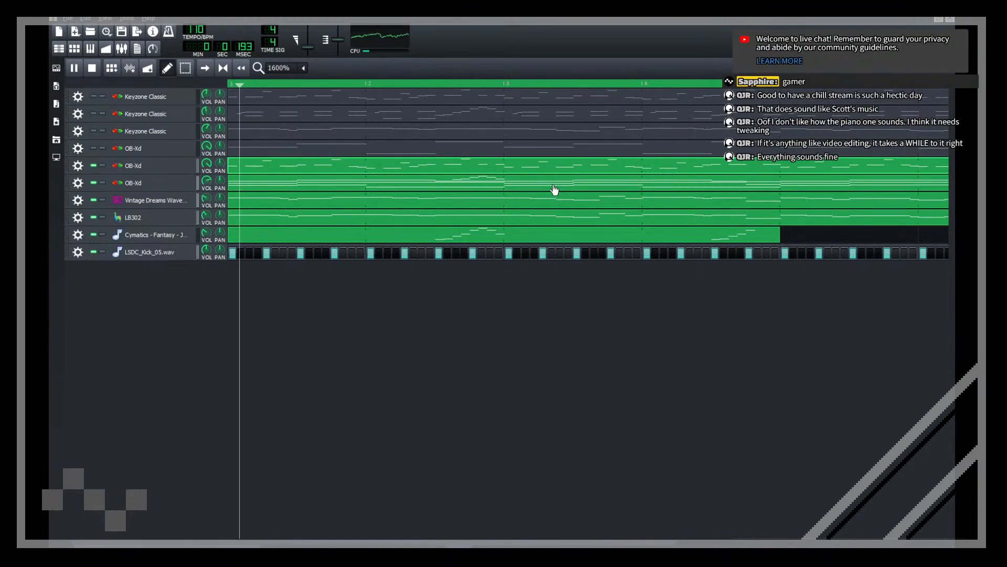
scroll(278, 68, up, 1)
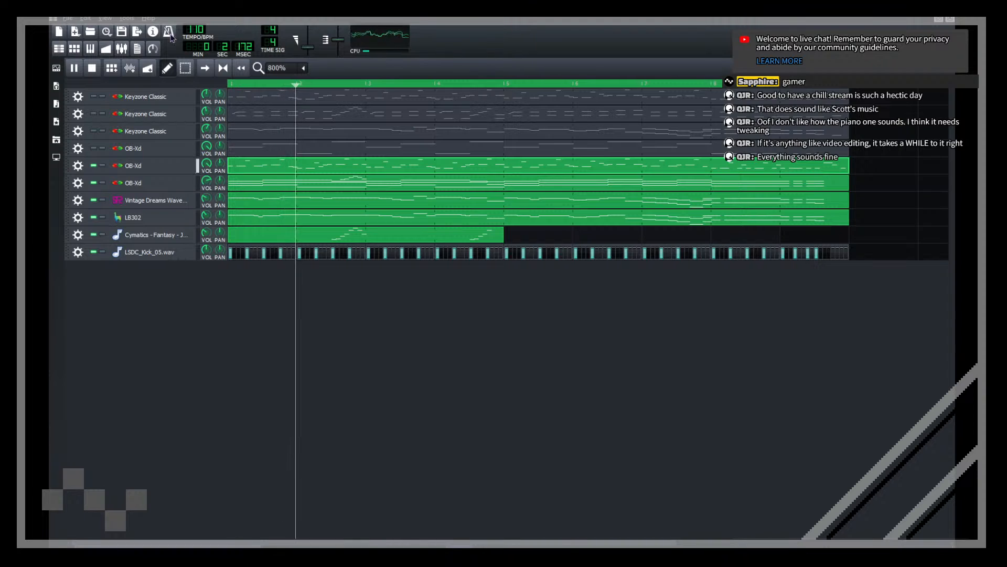
Step: Check the FX-Mixer and route the two unmuted OB-Xd tracks to FX 1
click(122, 50)
click(121, 49)
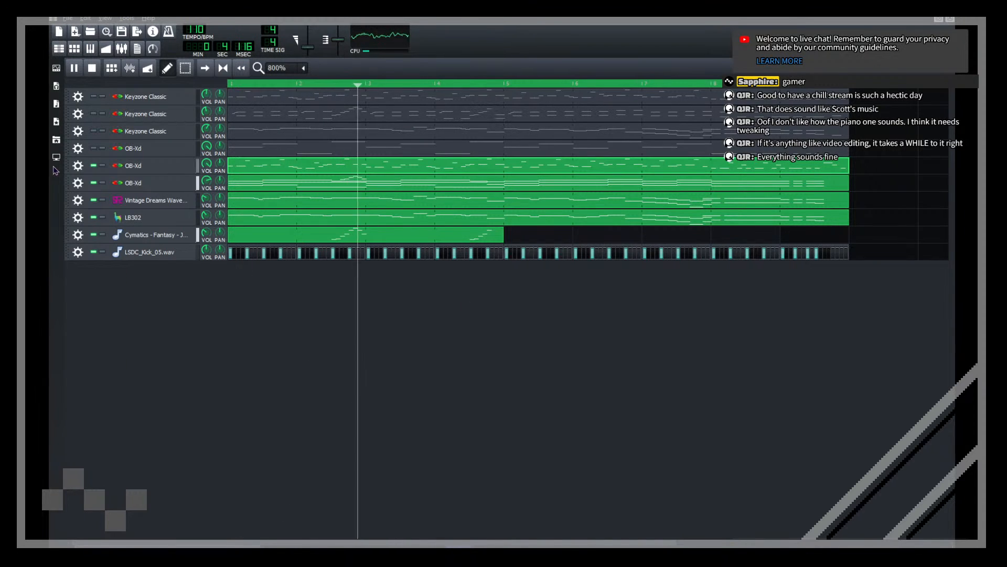
click(78, 167)
click(166, 230)
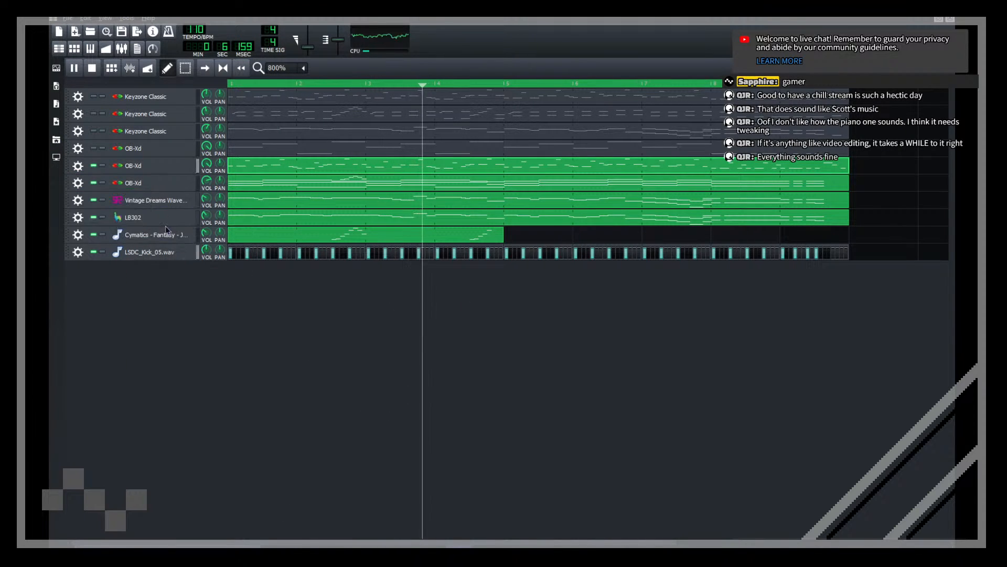
click(78, 182)
click(168, 248)
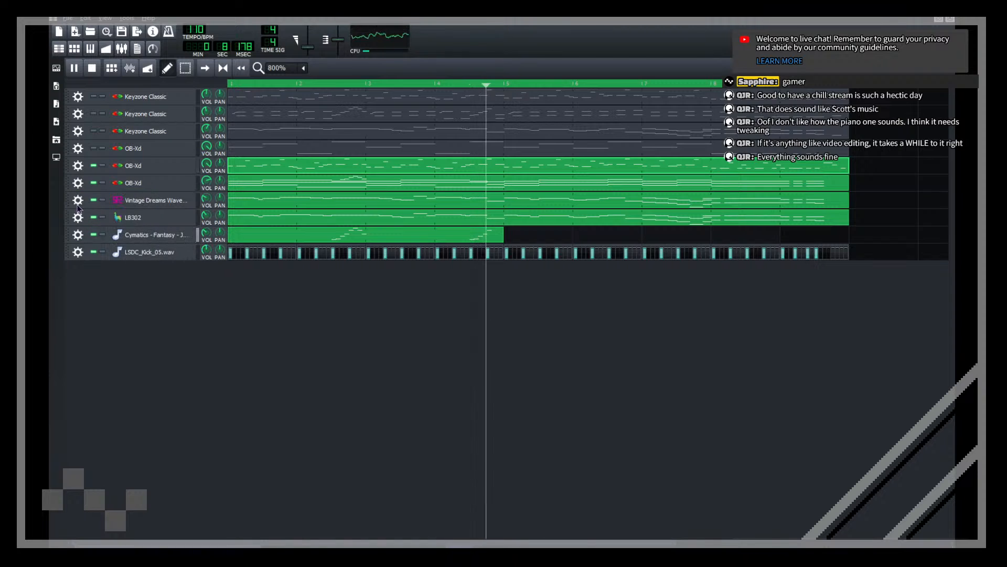
Step: Route the Vintage Dreams, LB302 and Cymatics Fantasy tracks to FX 1
click(78, 200)
mouse_move(126, 253)
click(168, 275)
click(78, 217)
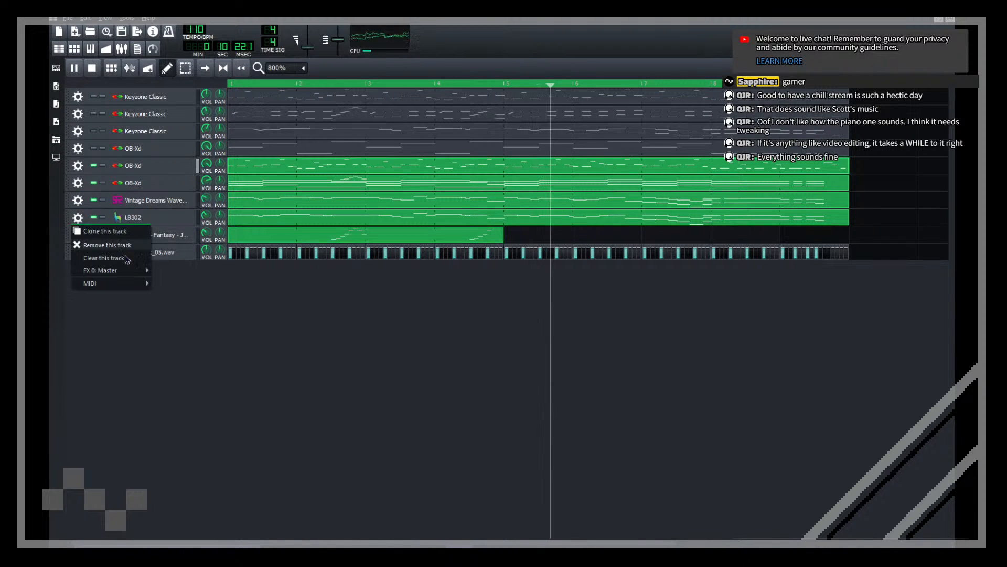
mouse_move(142, 271)
click(168, 294)
click(78, 235)
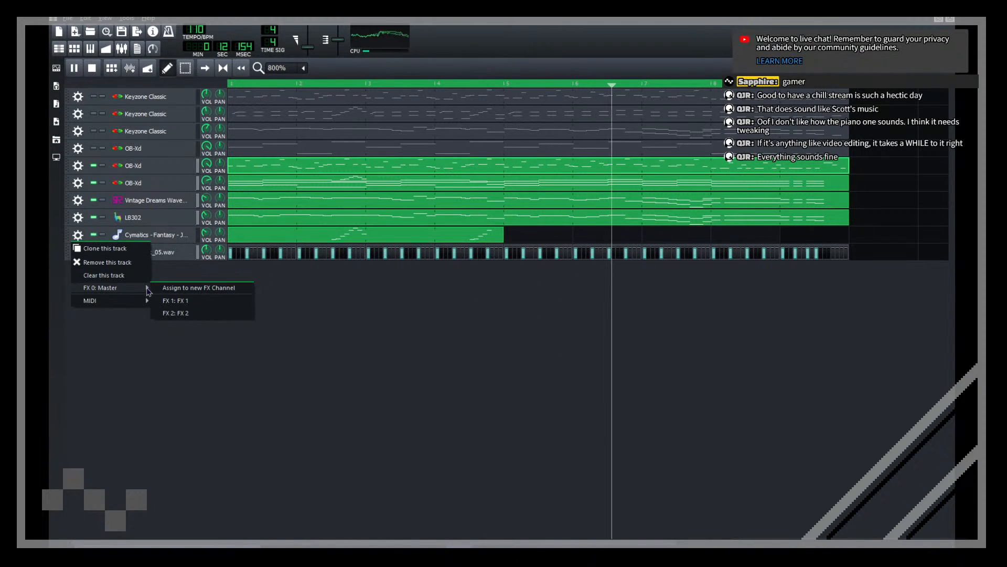
click(168, 300)
Step: Route the LSDC_Kick_05.wav track to FX 2 and add a Peak Controller effect to that mixer channel
click(78, 252)
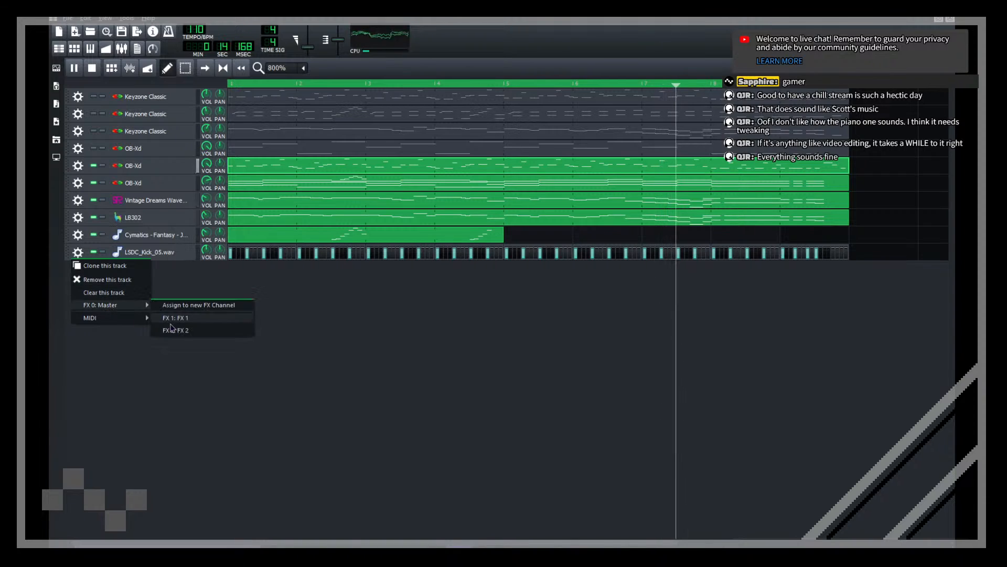
click(171, 328)
key(F9)
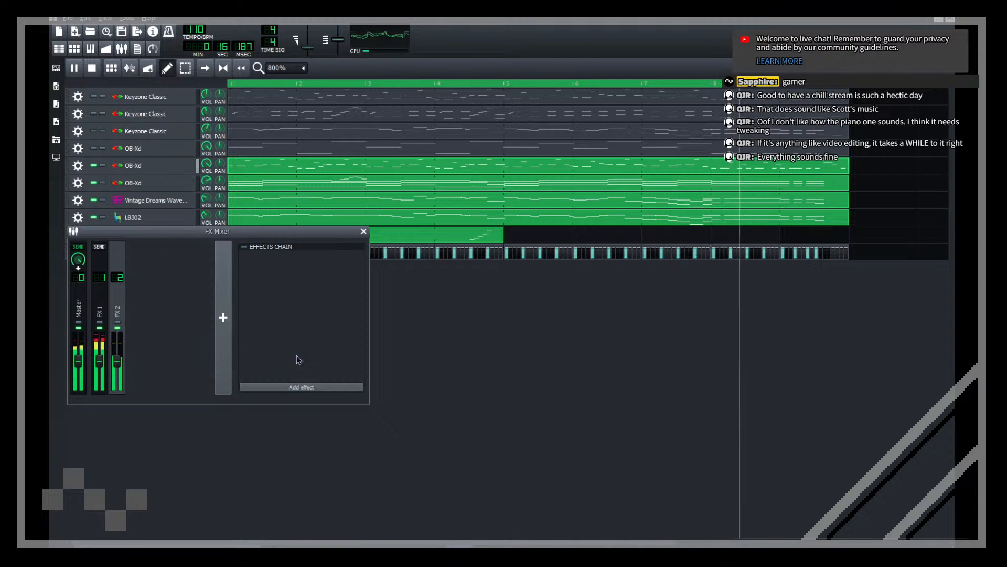
click(326, 388)
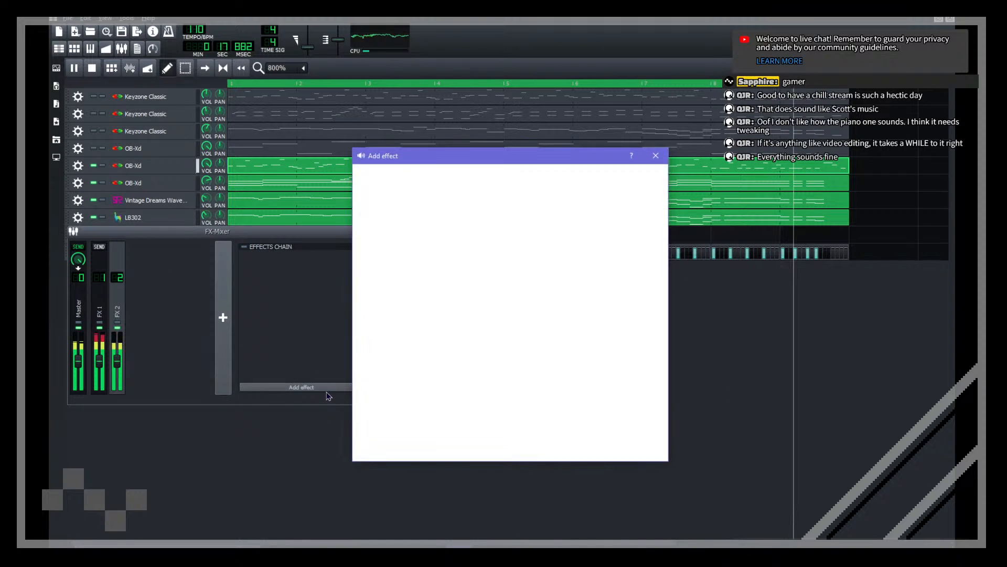
text(peak)
click(385, 232)
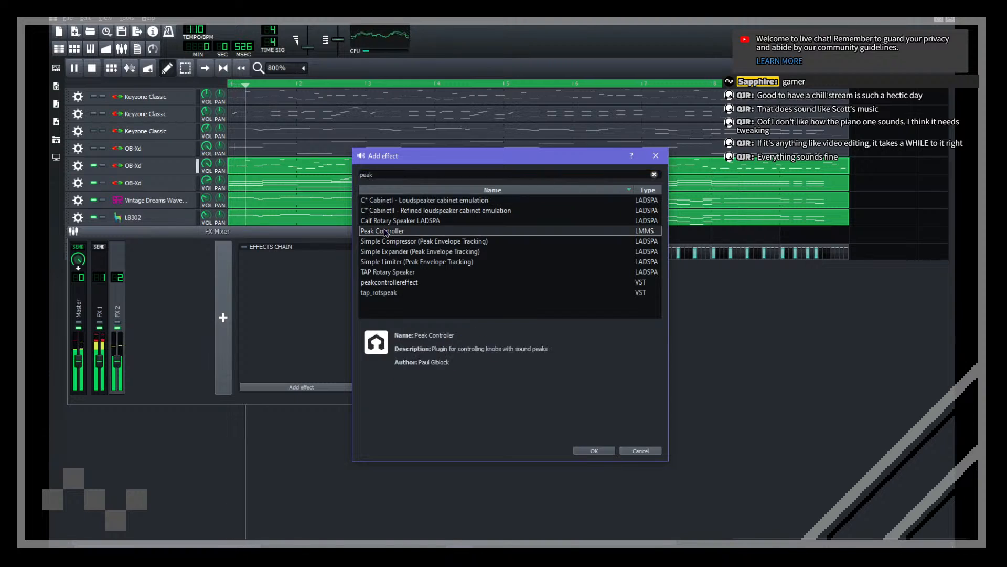
double_click(384, 232)
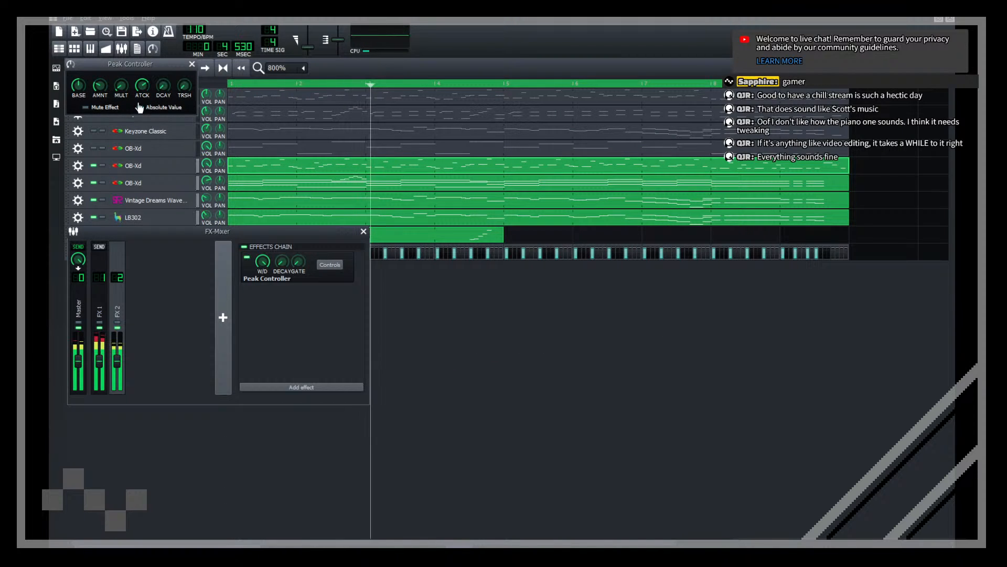
Step: Connect the FX 1 fader to the Peak Controller and set its modulation amount to -0.67
right_click(97, 358)
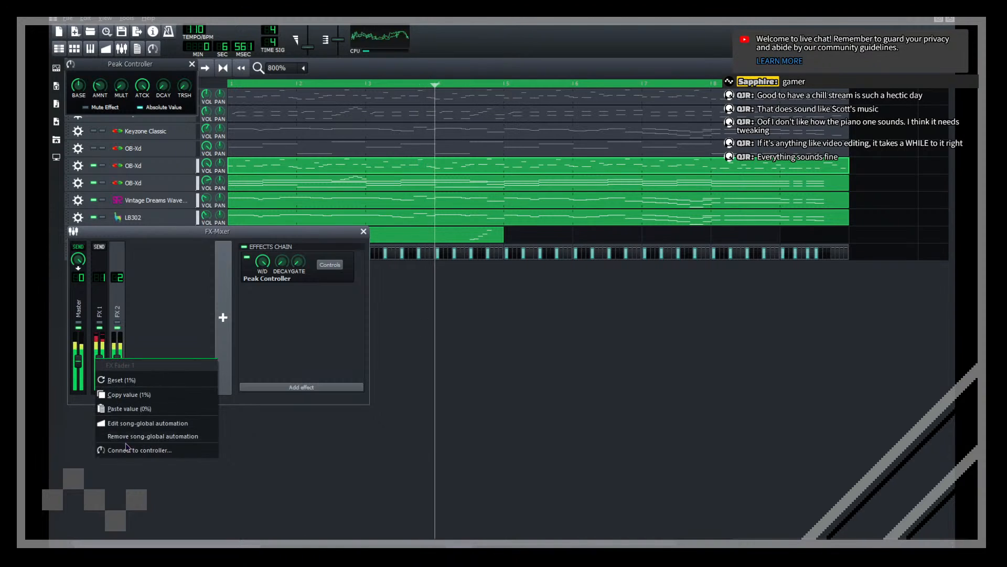
click(137, 449)
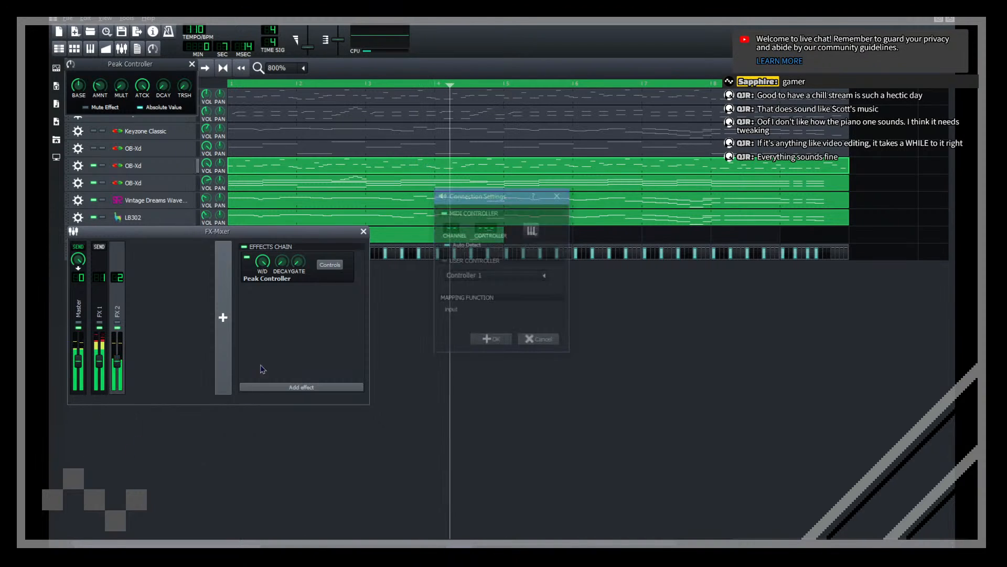
click(491, 343)
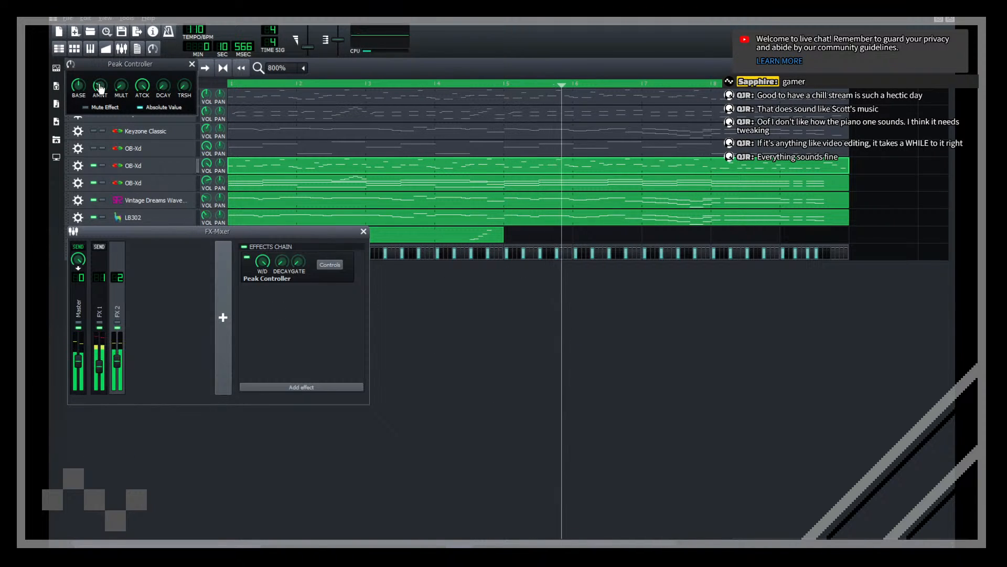
mouse_move(98, 86)
mouse_down()
mouse_move(92, 95)
mouse_move(101, 94)
mouse_up()
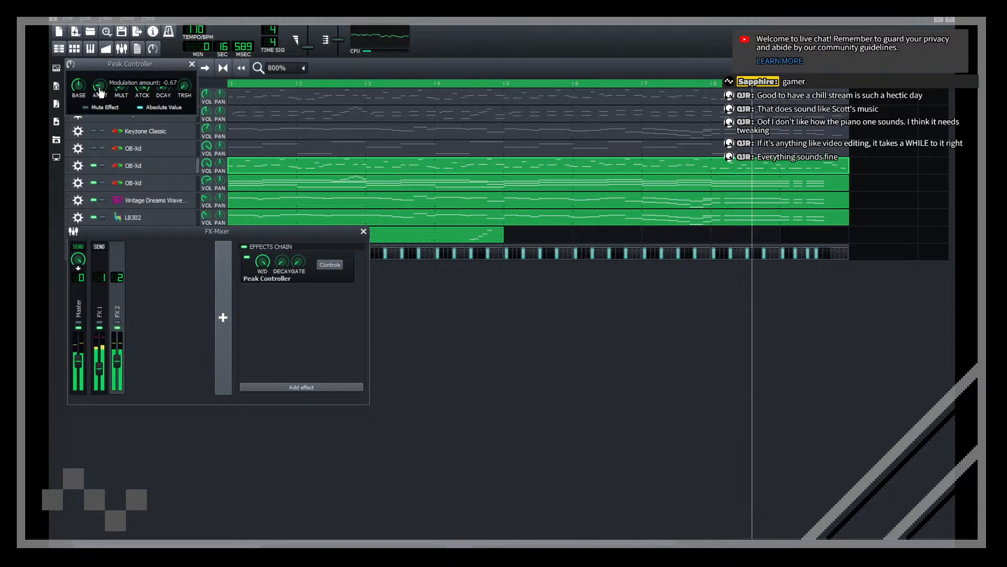
click(568, 305)
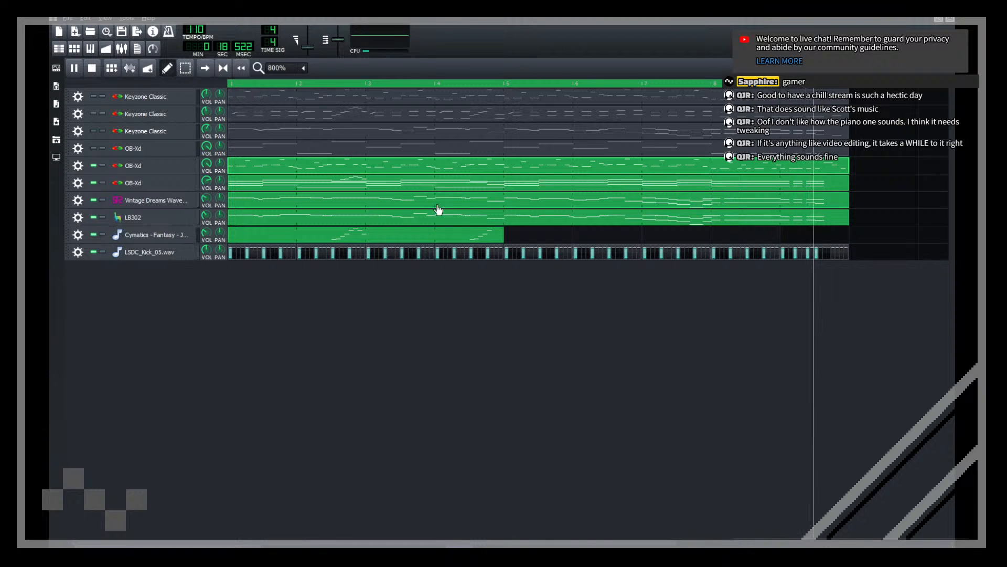
Step: Open the LB302 pattern and delete the lower-octave notes at the end of bar 6 and early in bar 7
double_click(659, 218)
scroll(91, 87, down, 1)
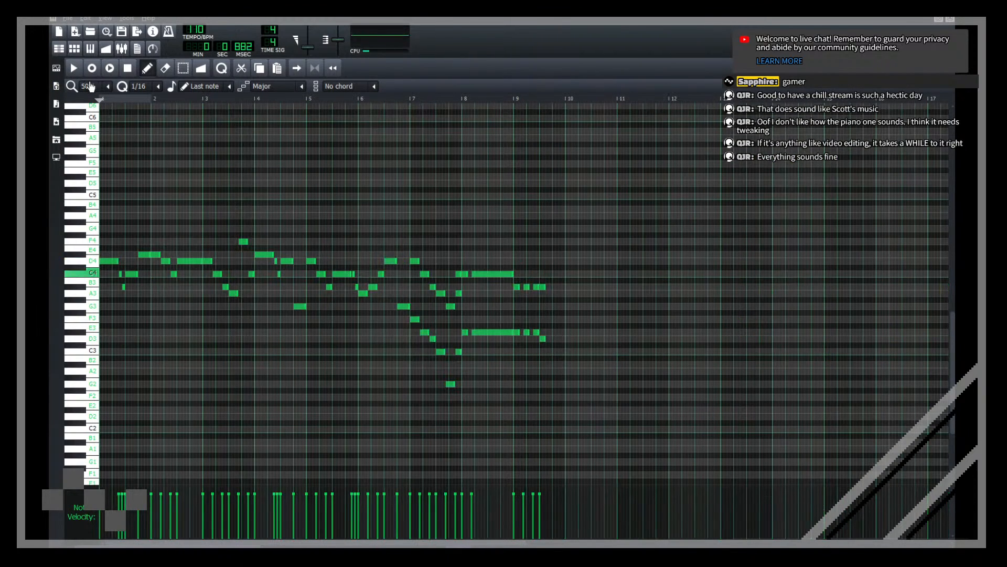
right_click(405, 309)
right_click(417, 319)
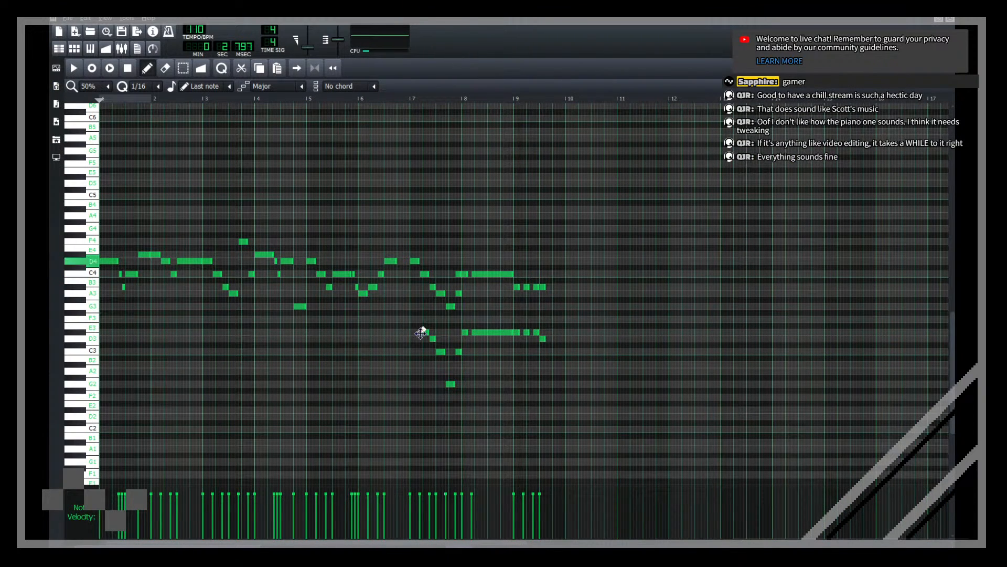
right_click(422, 332)
Step: Replace bar 7's late G3 note with the G2 note raised an octave, and delete the remaining lower-octave LB302 notes through bar 9
right_click(451, 307)
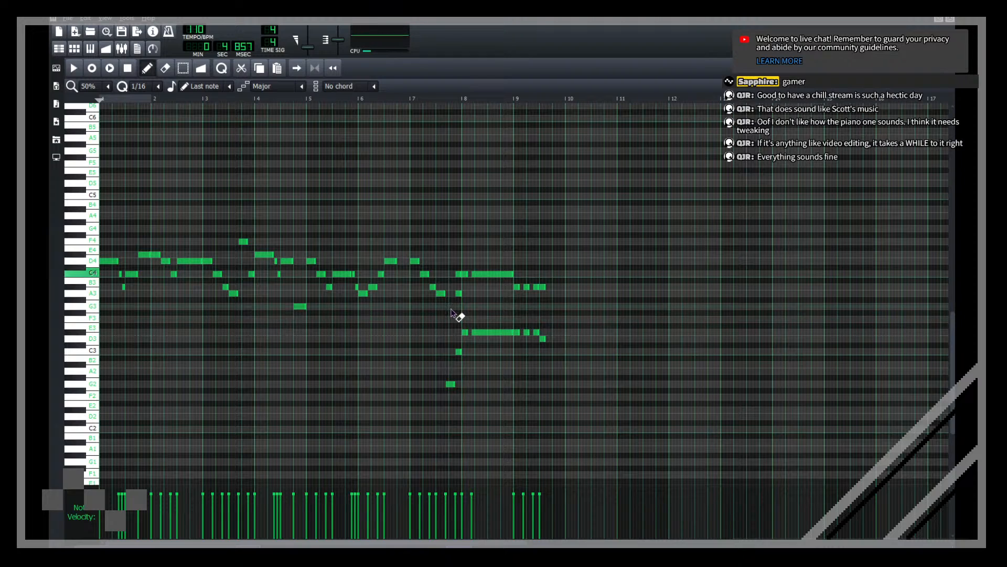
drag(444, 378, 478, 410)
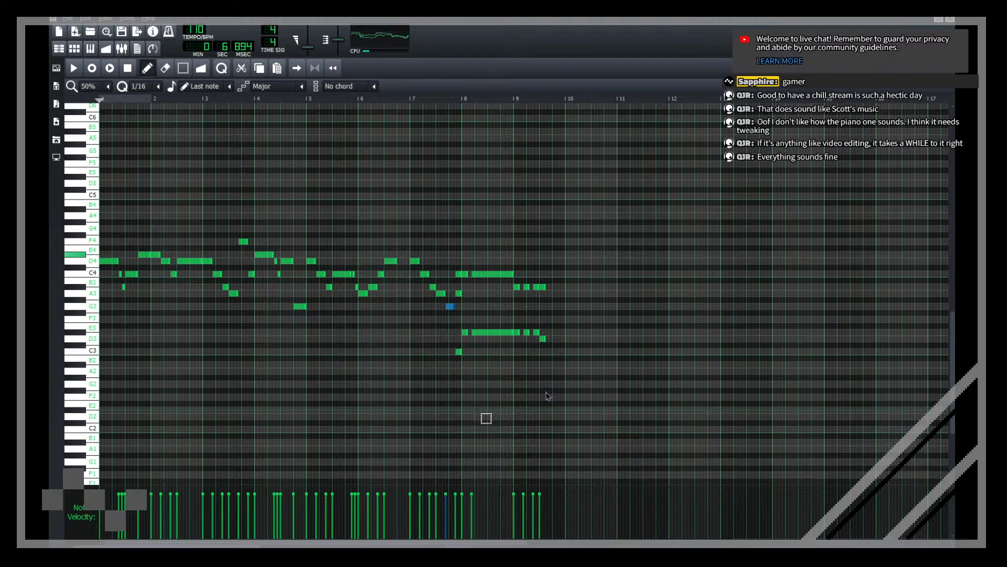
right_click(459, 351)
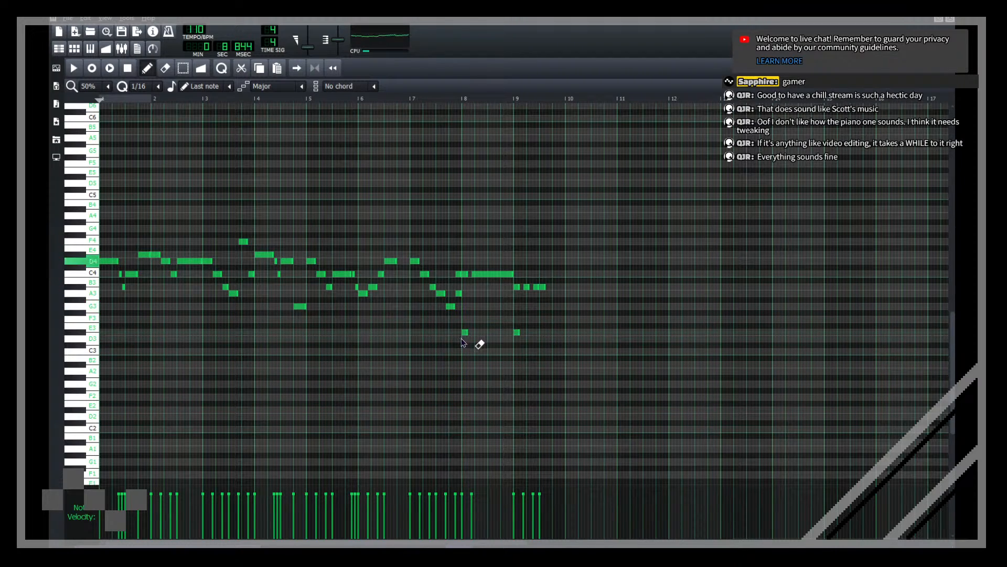
right_click(517, 332)
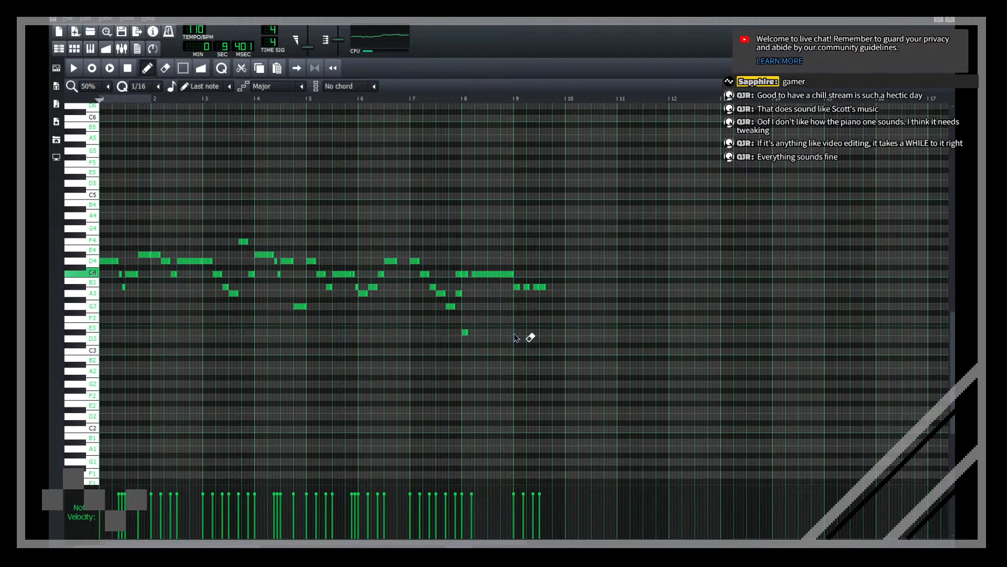
click(950, 19)
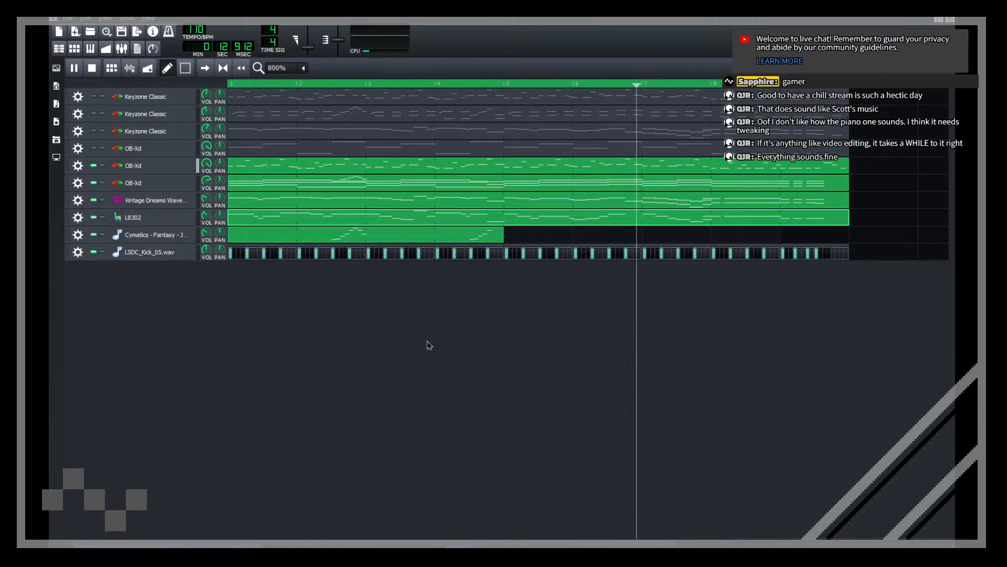
Step: Try a B3 note and an A3 note at the end of bar 6 in the LB302 pattern, auditioning from bar 6
double_click(642, 223)
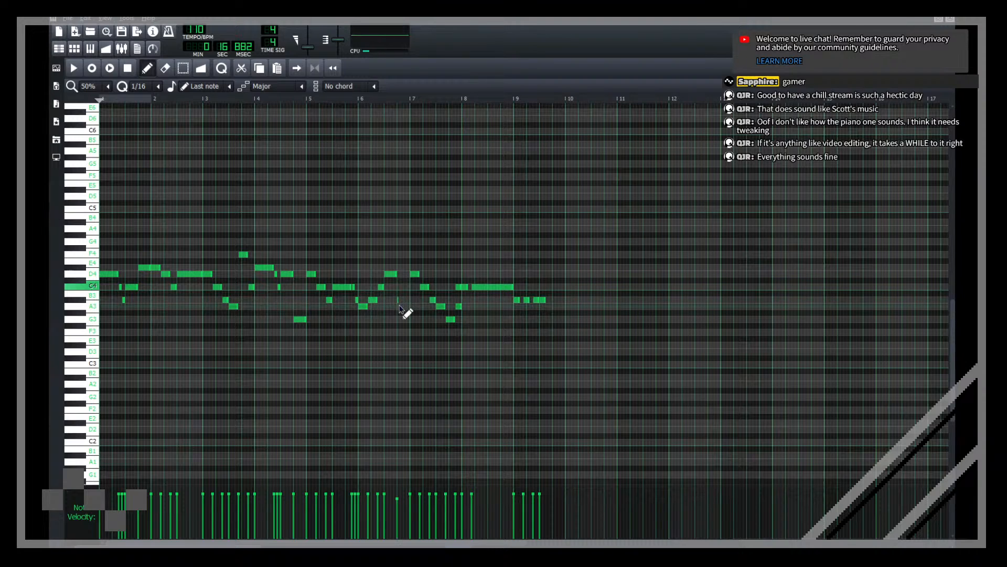
click(390, 274)
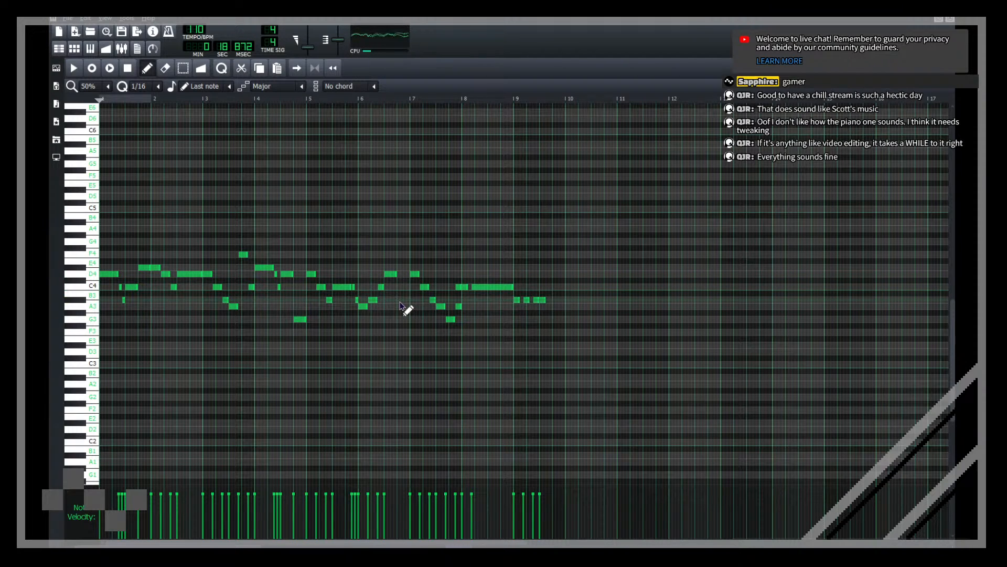
click(401, 300)
key(space)
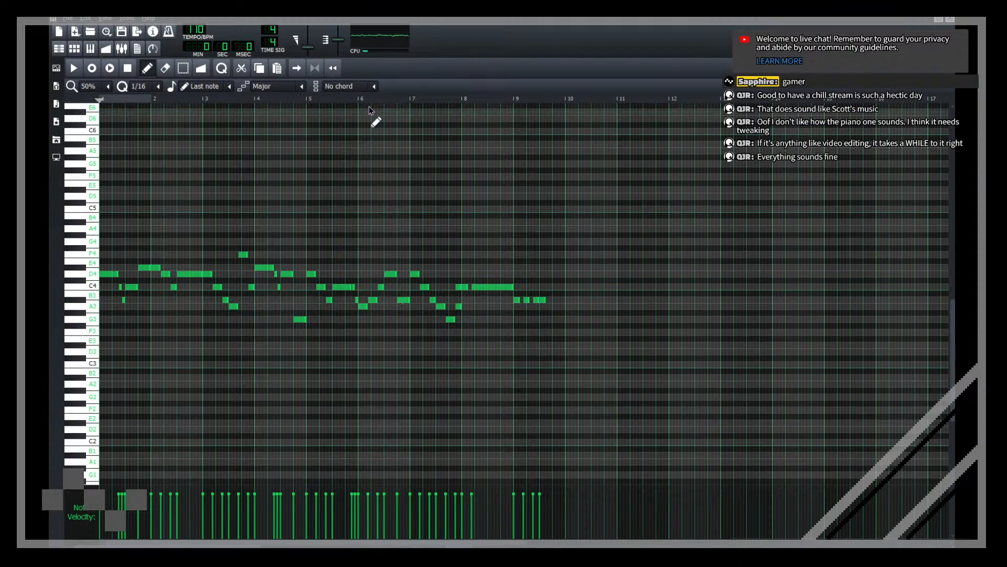
click(356, 100)
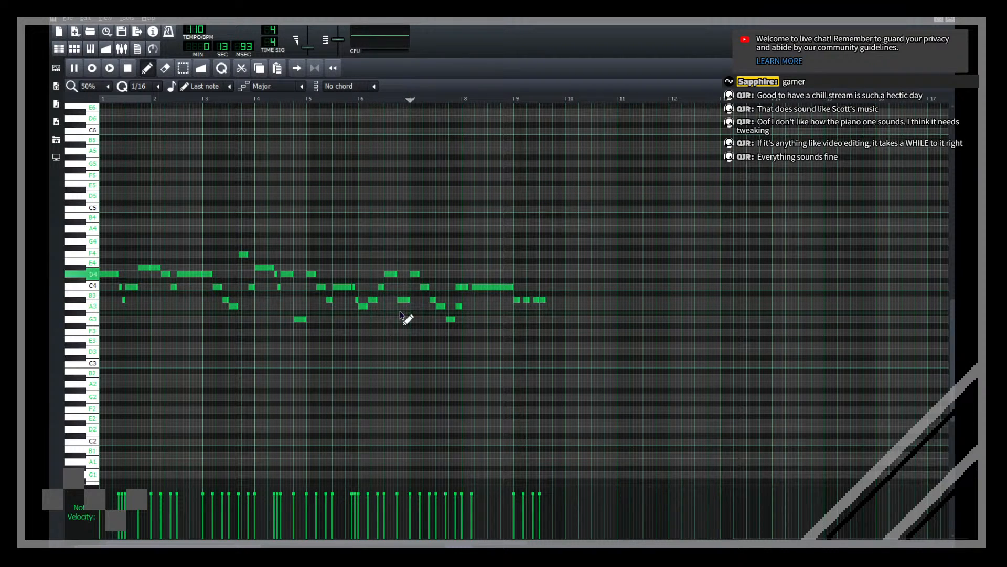
key(space)
key(space)
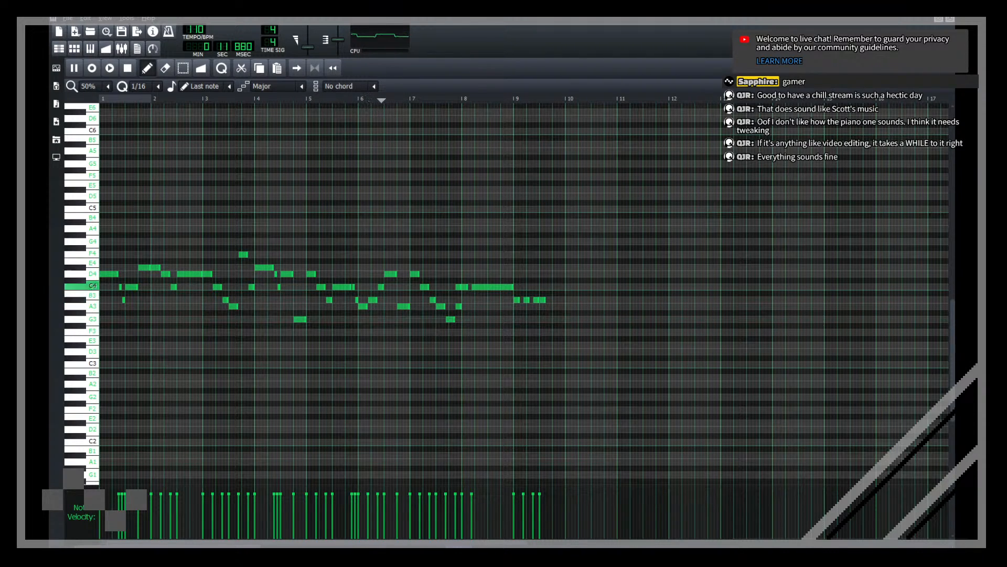
click(951, 20)
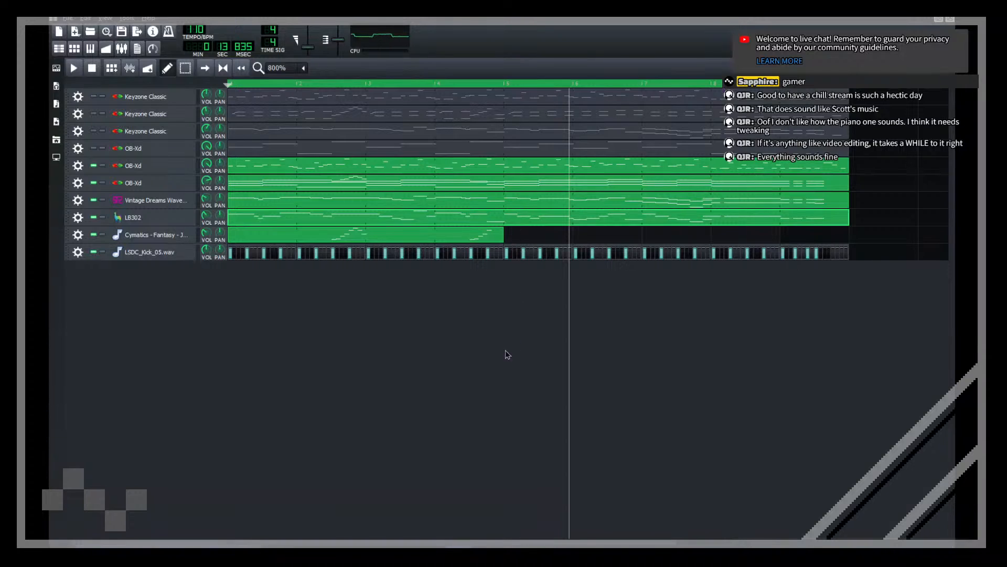
Step: Add a G3 note at the end of bar 6 in the LB302 pattern, audition it and save the project
double_click(551, 217)
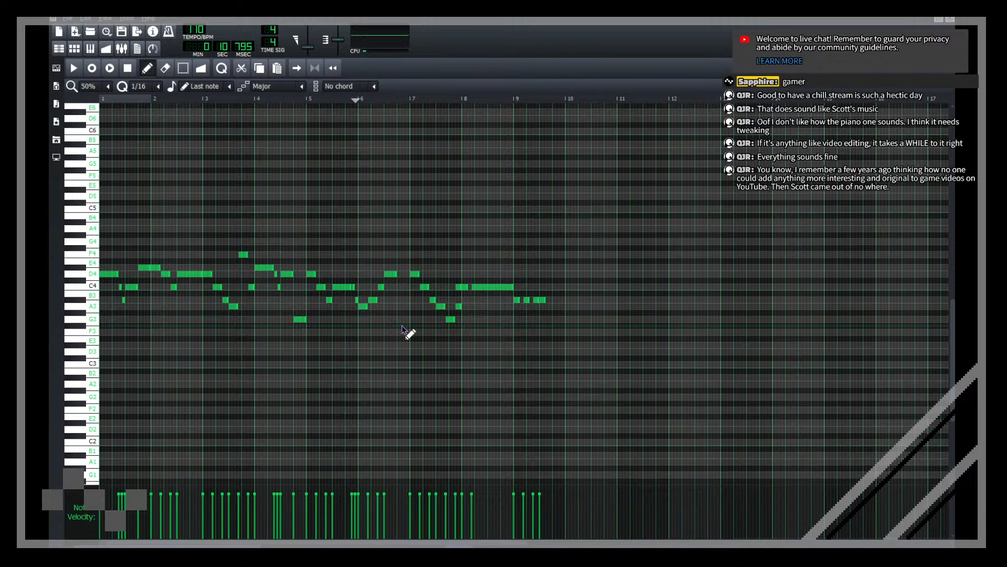
click(399, 332)
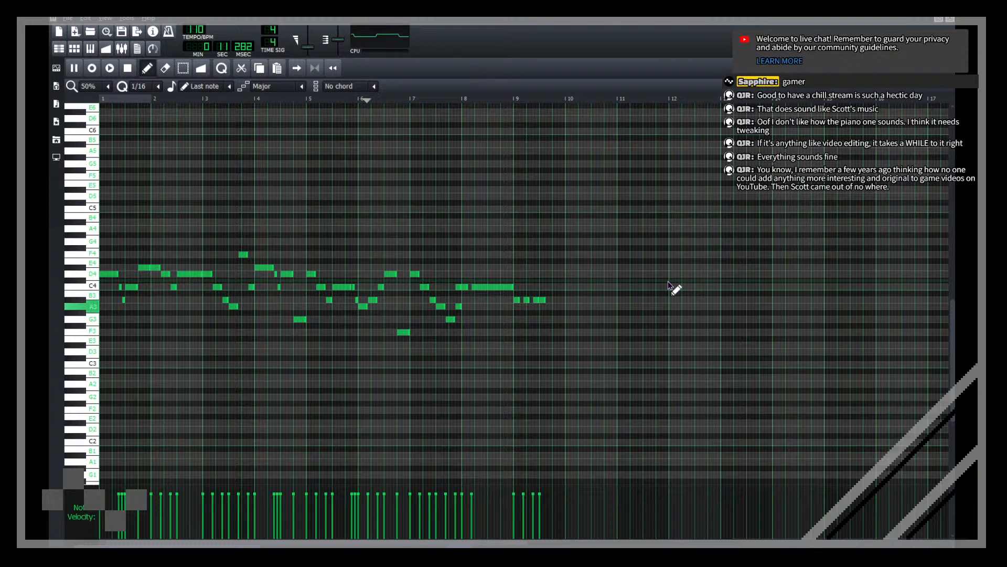
key(space)
drag(405, 333, 403, 326)
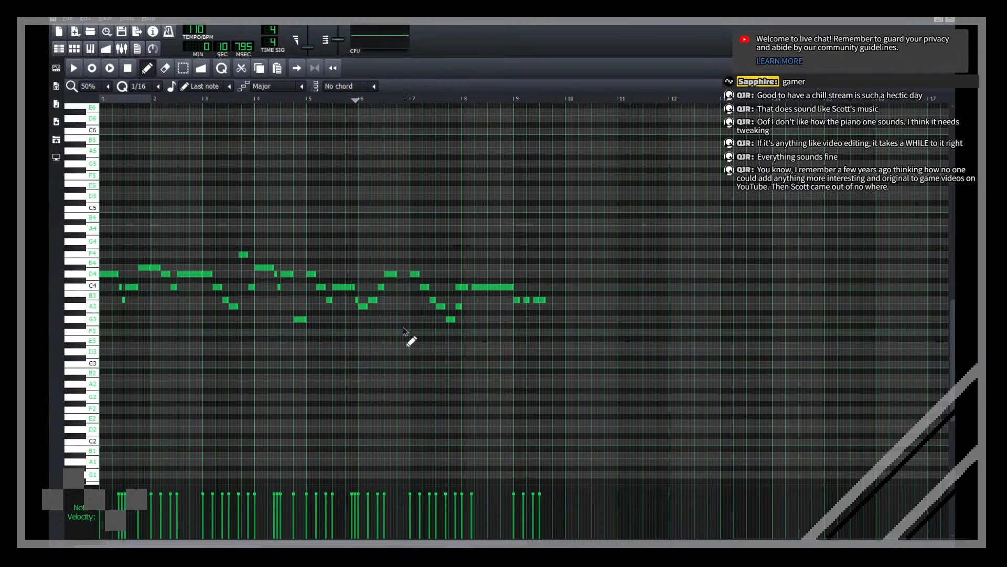
key(space)
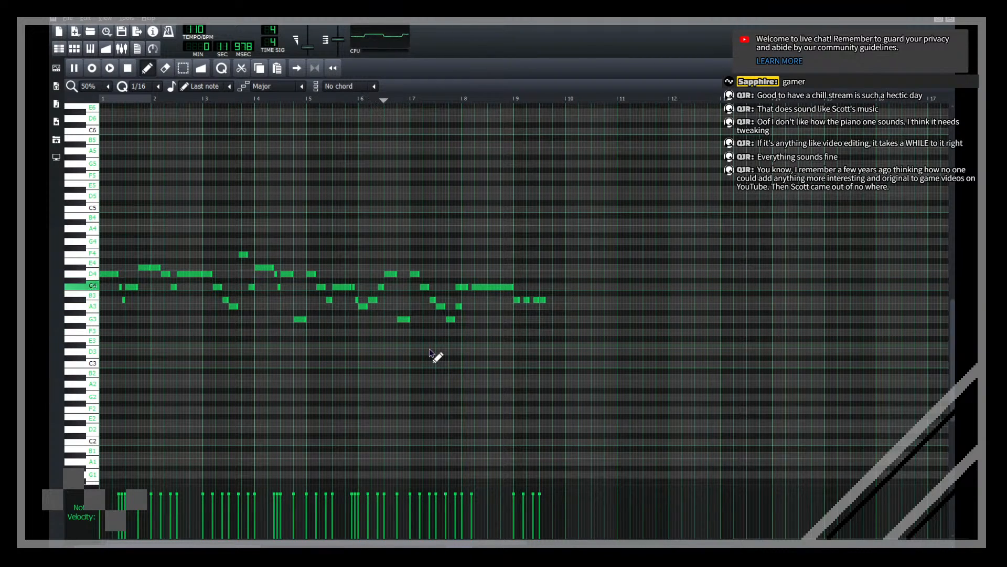
click(951, 21)
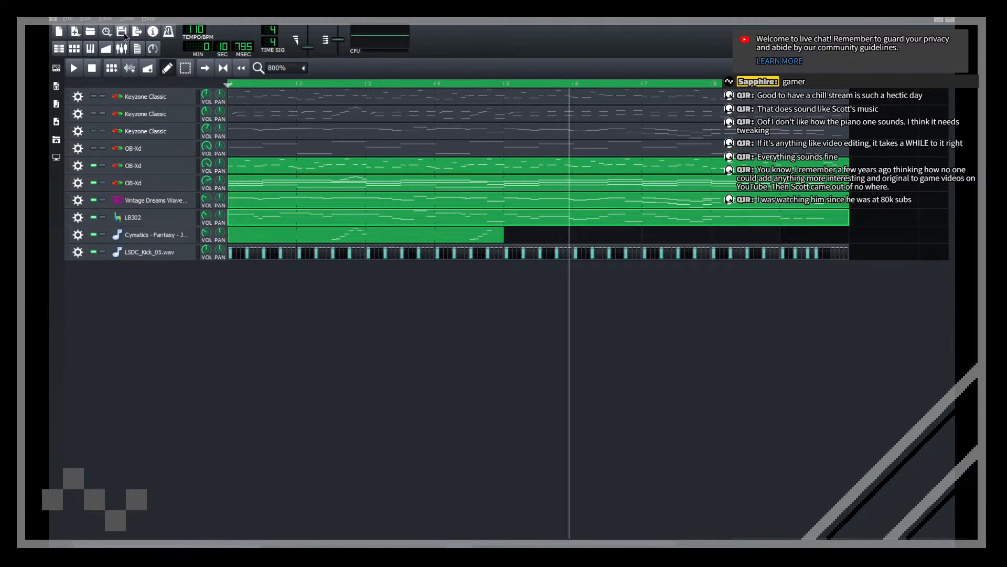
click(122, 32)
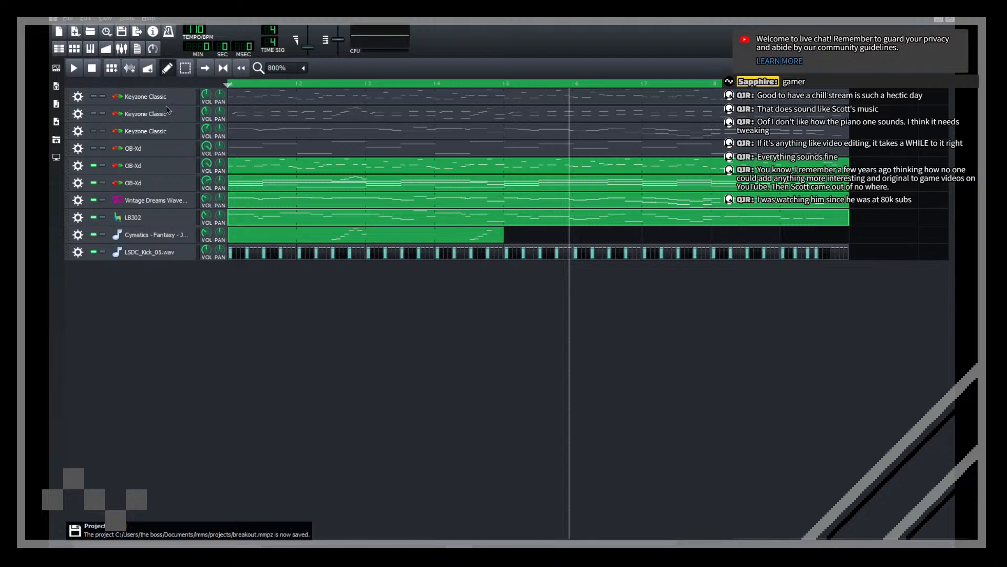
Step: Save the project again and show the My Presets collection beside the arrangement
key(space)
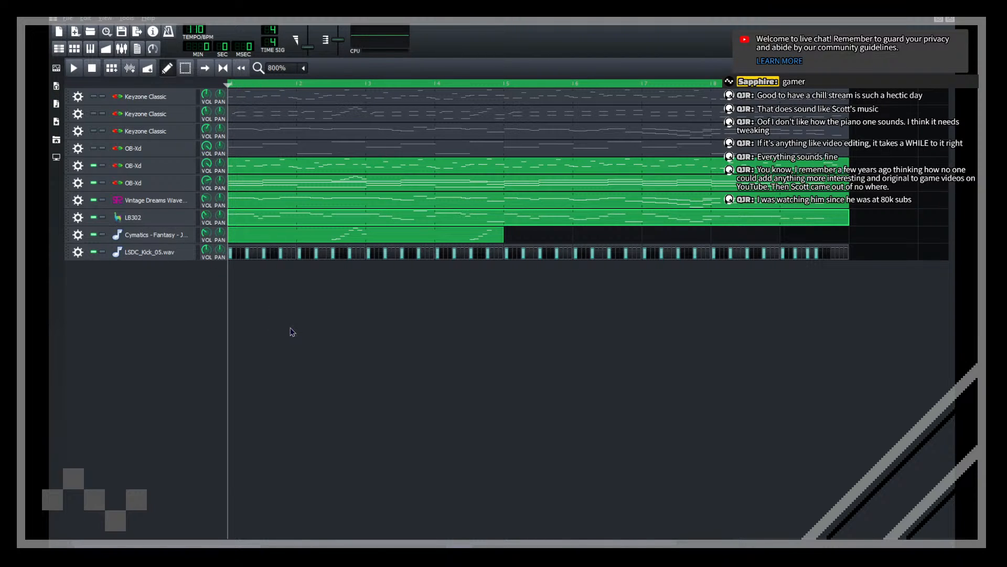
scroll(281, 70, up, 1)
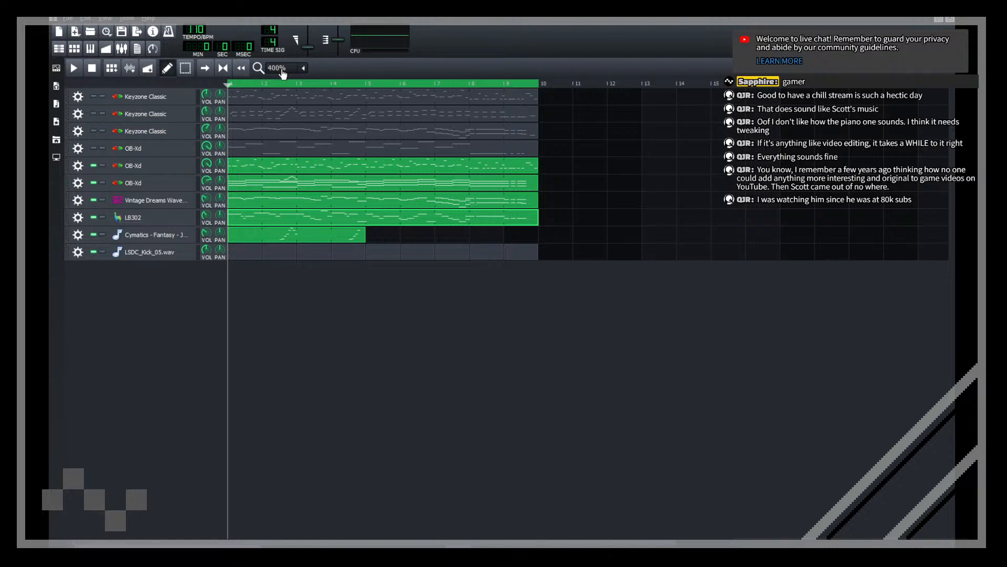
click(122, 33)
click(305, 51)
click(53, 130)
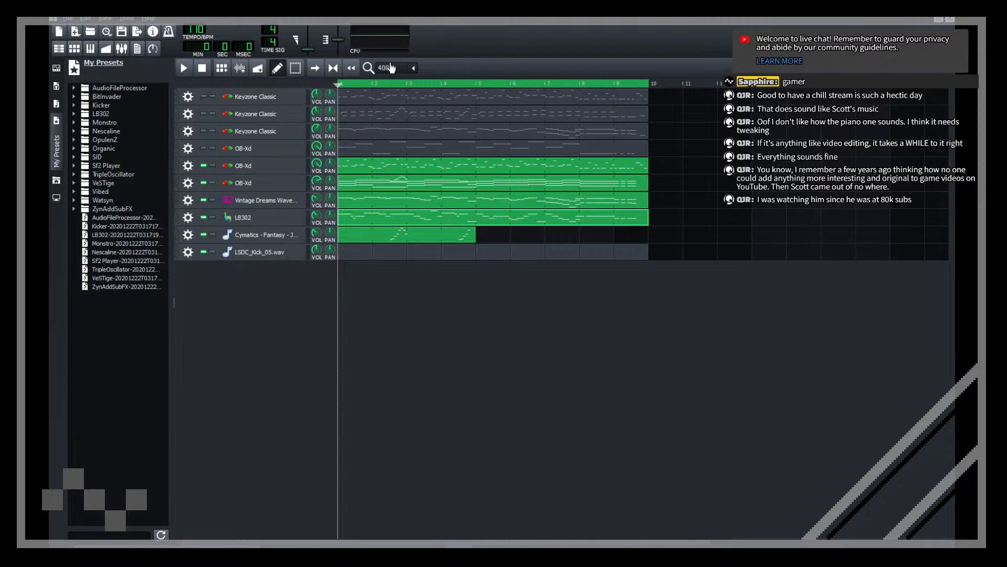
Step: Play the arrangement from the start and adjust the master volume to about 44%
click(184, 68)
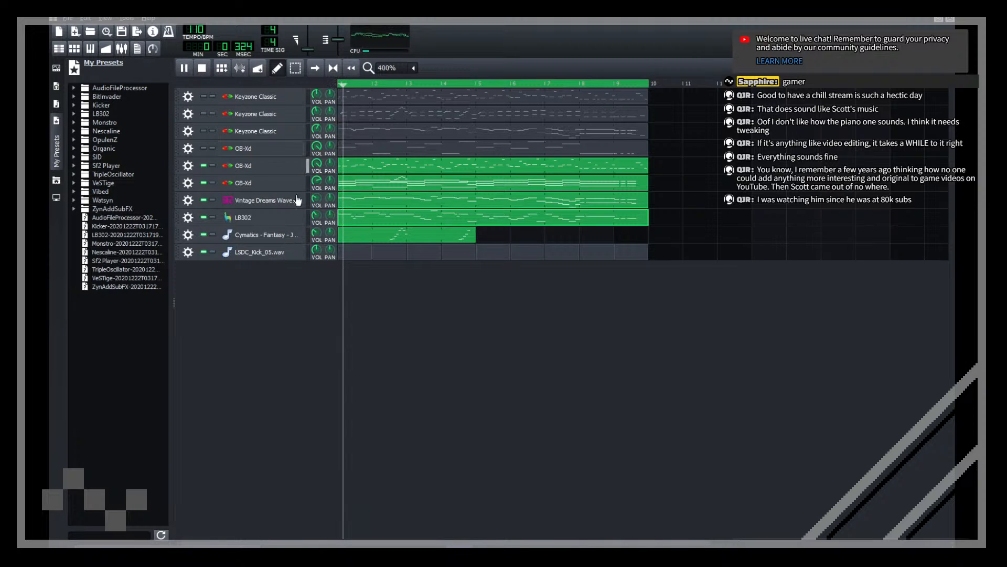
drag(309, 50, 310, 49)
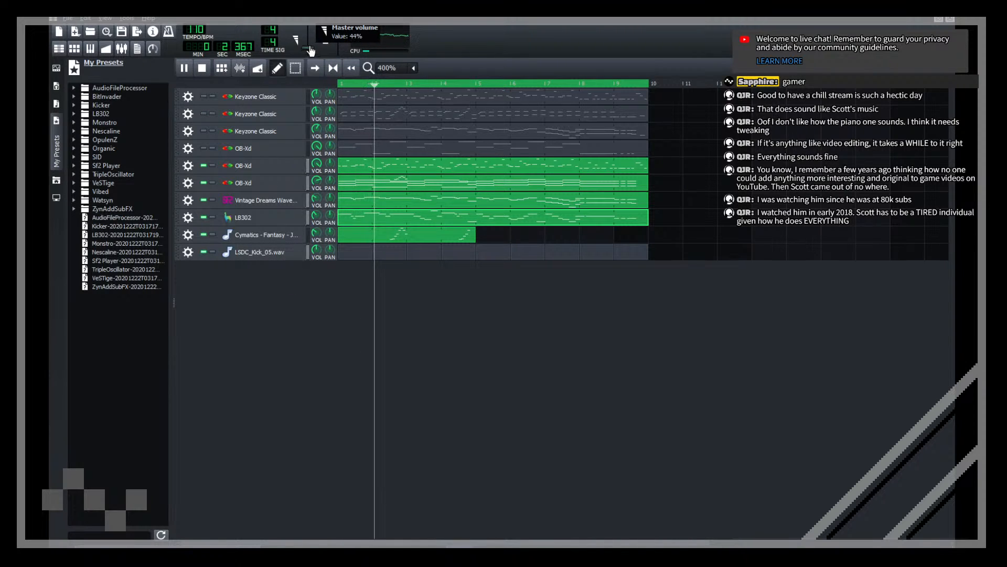
scroll(311, 51, down, 1)
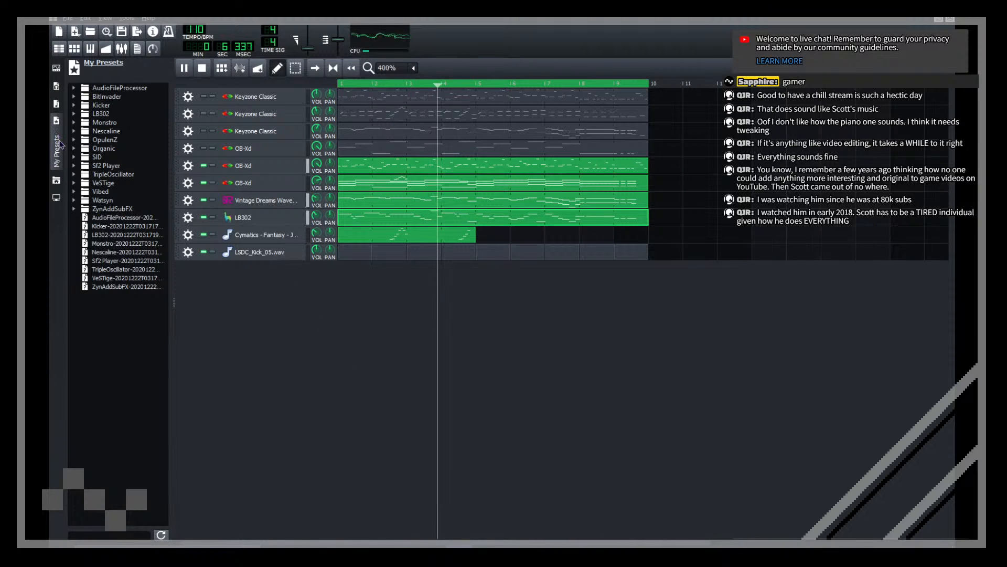
Step: Examine the mixer levels and the third OB-Xd track's synth settings during playback, and stop the song
key(F9)
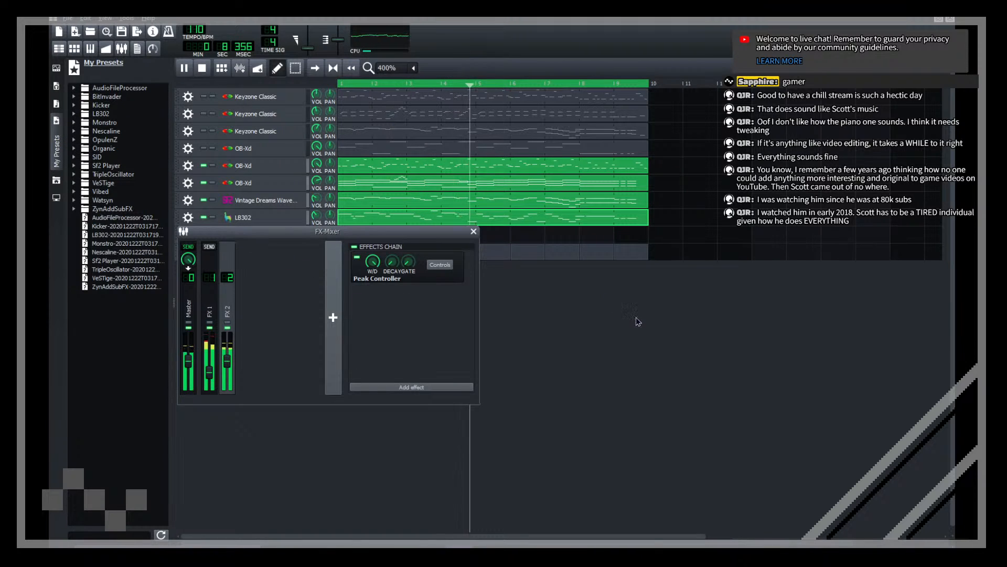
key(F9)
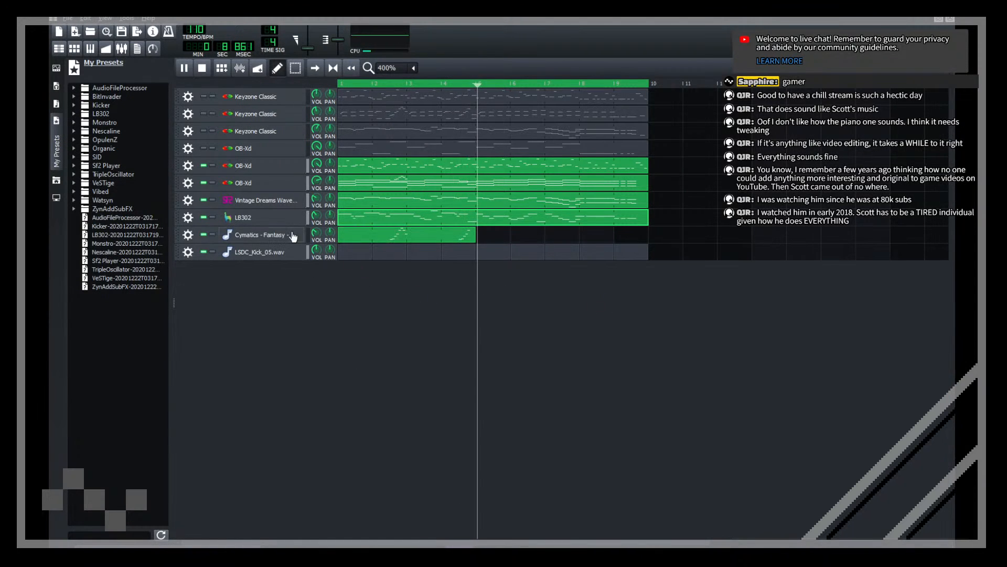
click(292, 184)
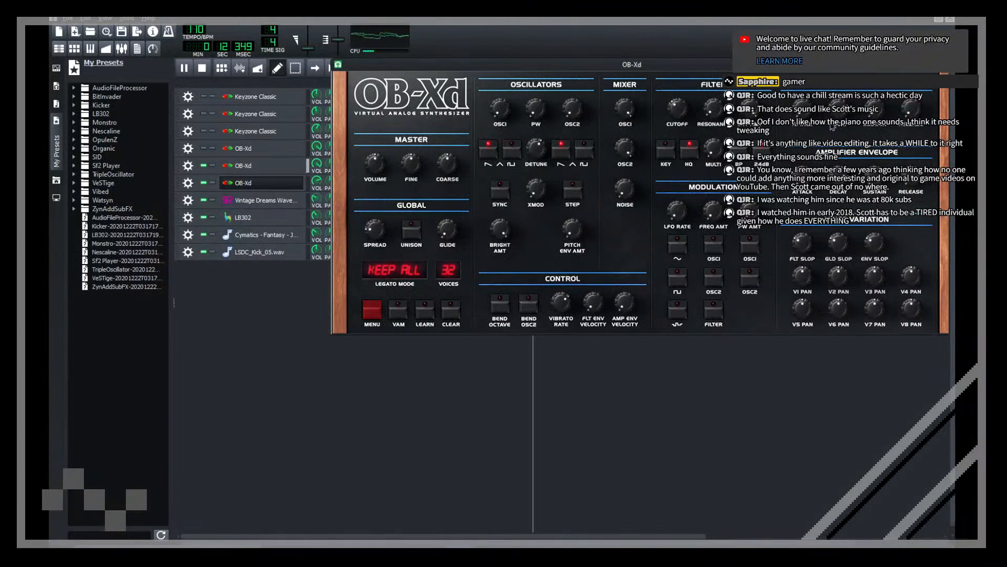
click(659, 348)
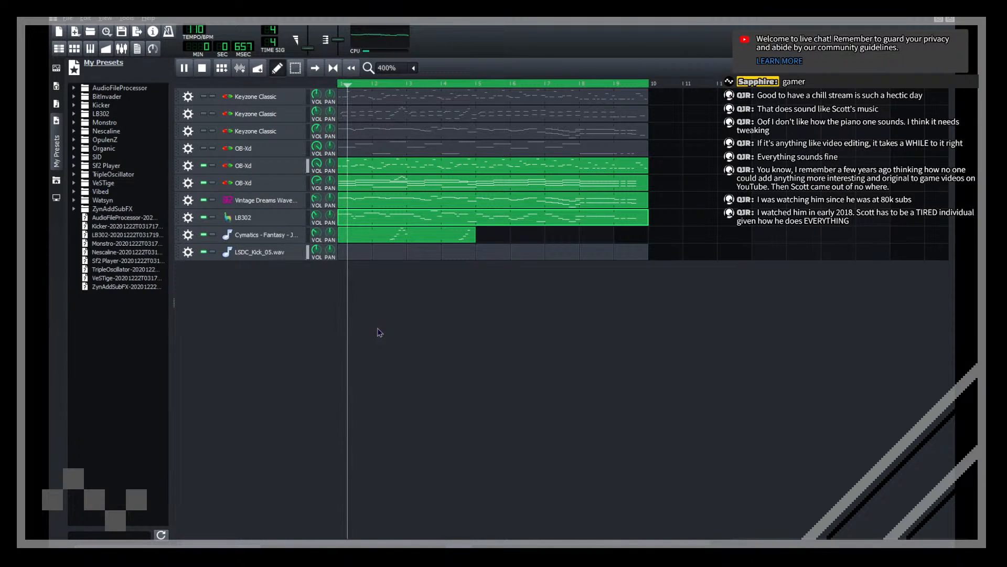
key(space)
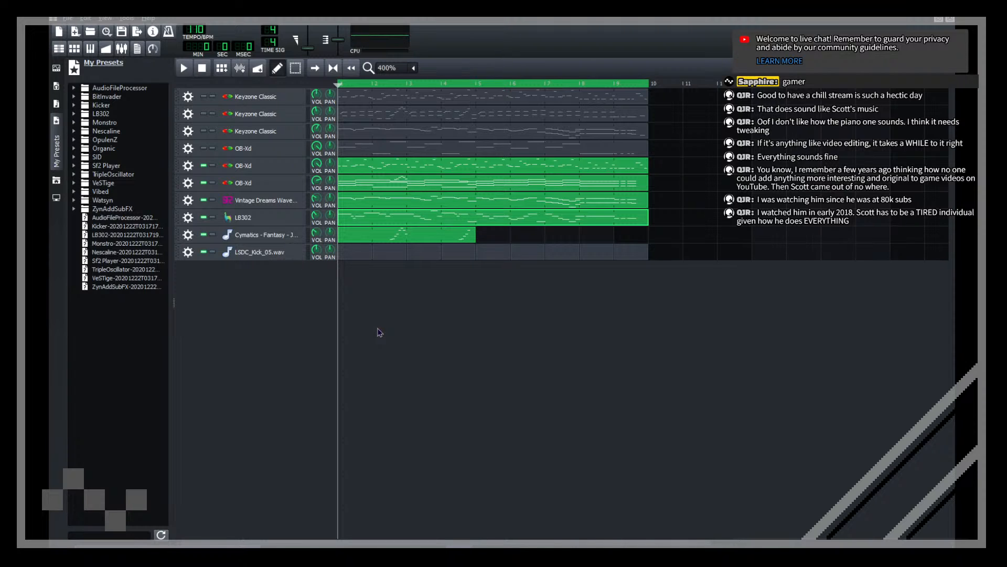
Step: Look through the TripleOscillator and Sf2 Player presets for a suitable sound
click(77, 176)
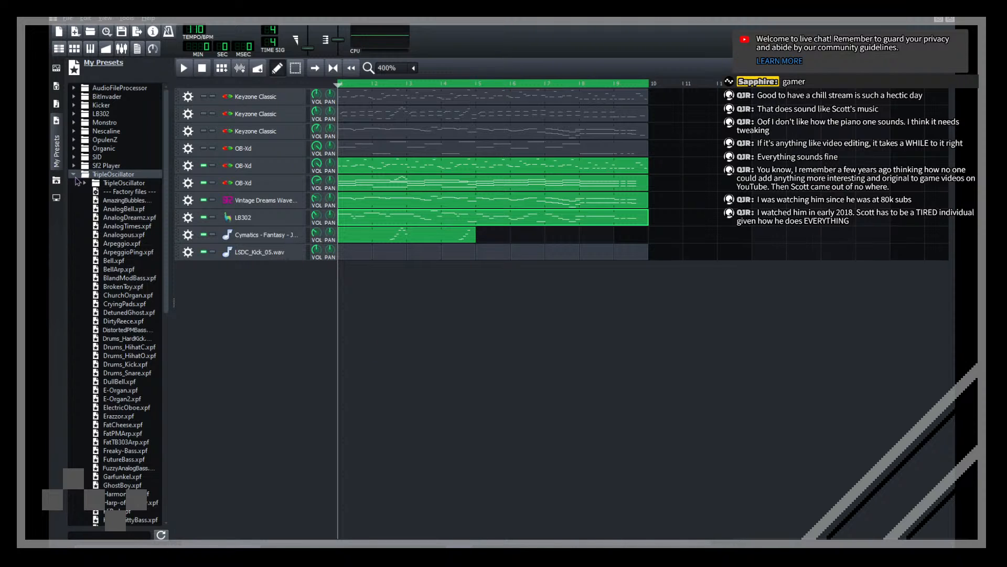
click(84, 183)
click(83, 183)
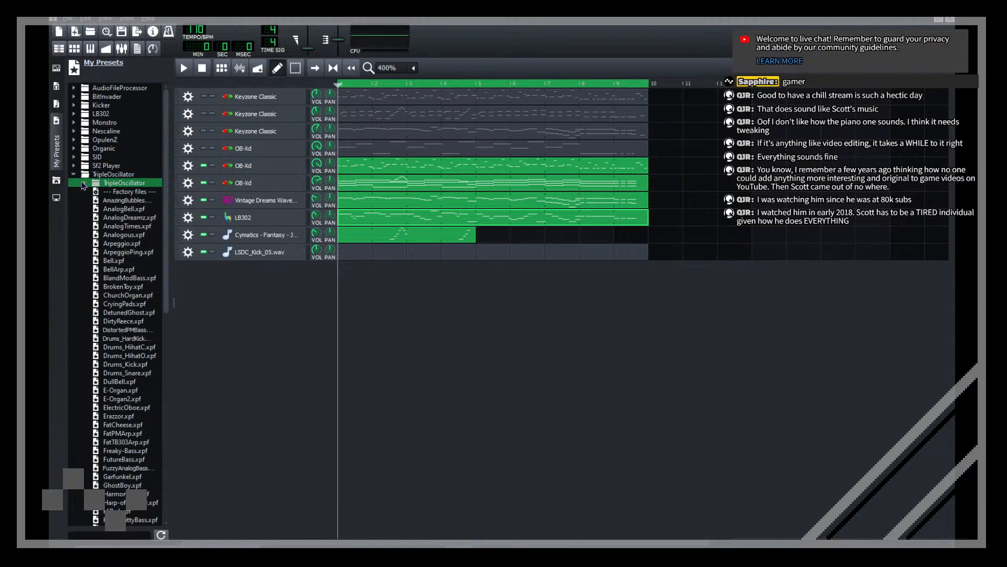
click(74, 175)
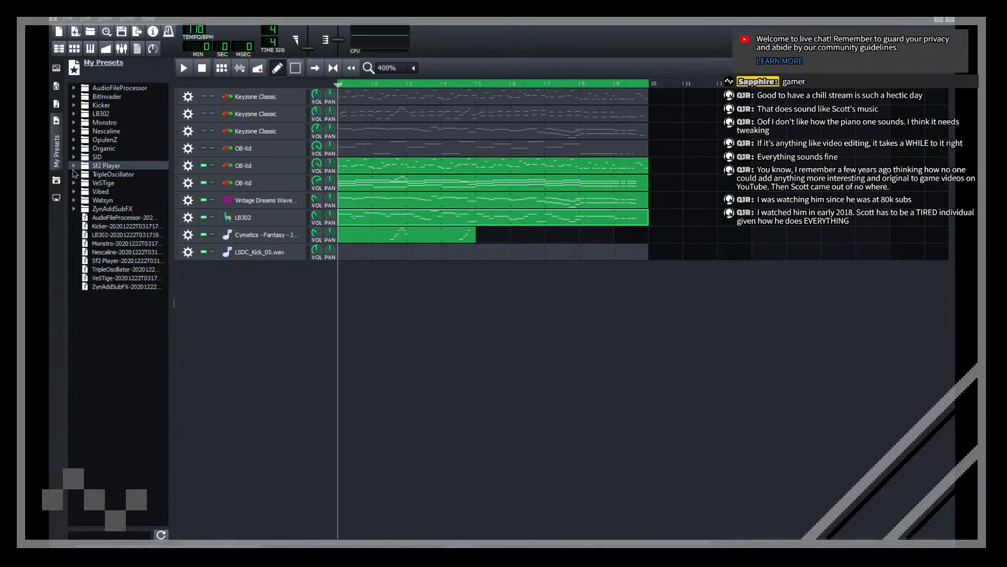
click(74, 168)
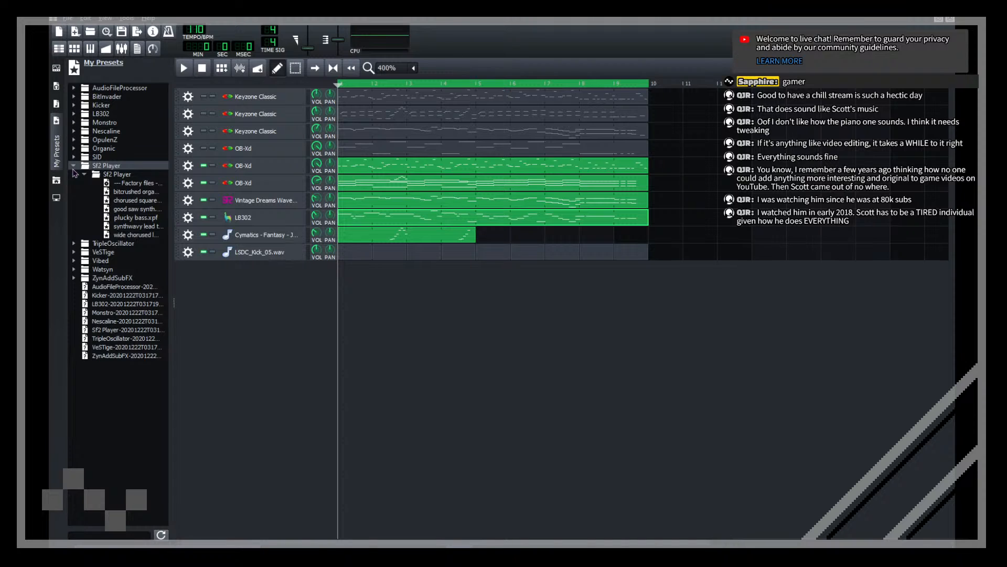
click(73, 168)
click(56, 150)
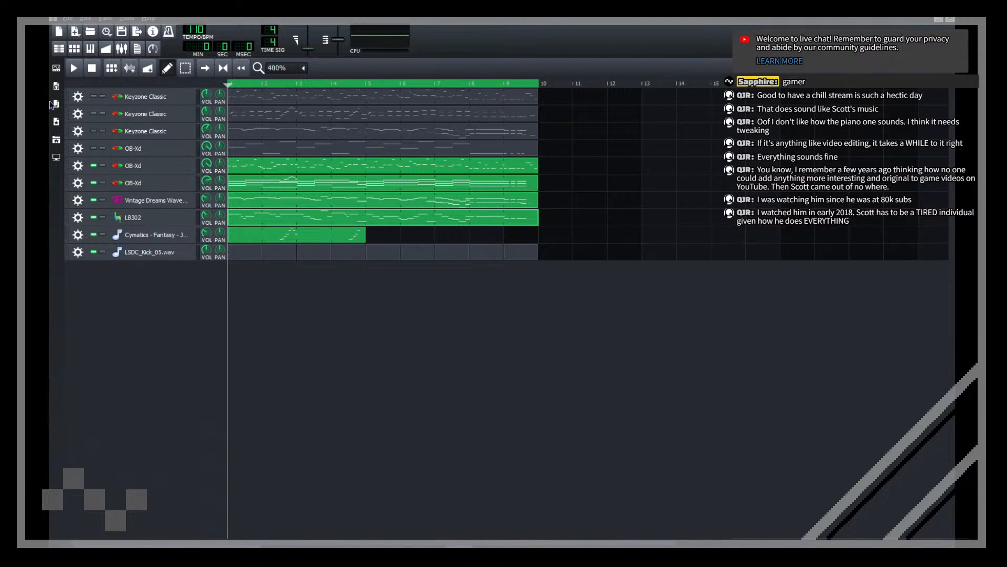
Step: Save the project and widen the My Presets list to make longer preset names readable
click(57, 121)
key(ctrl+s)
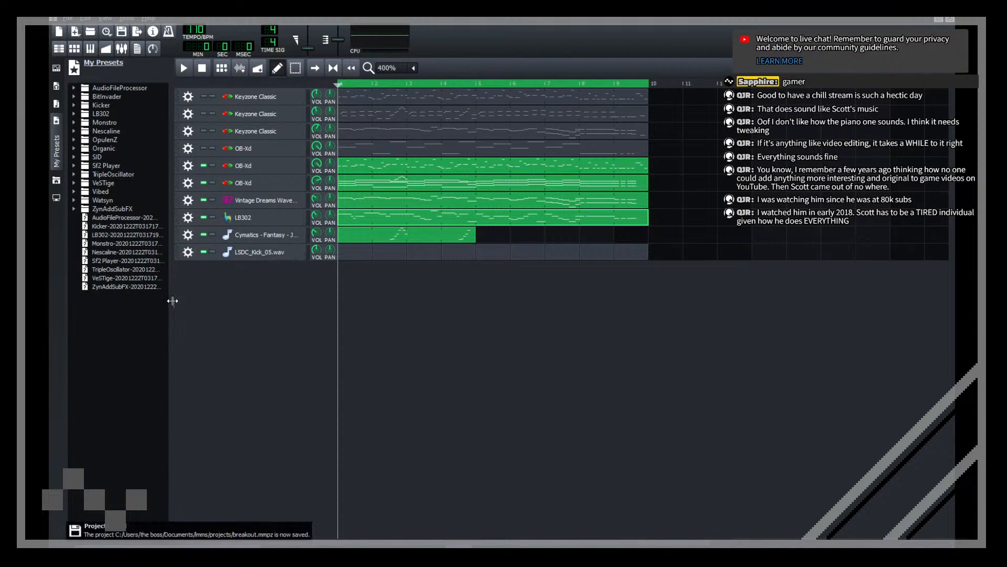
drag(173, 302, 202, 303)
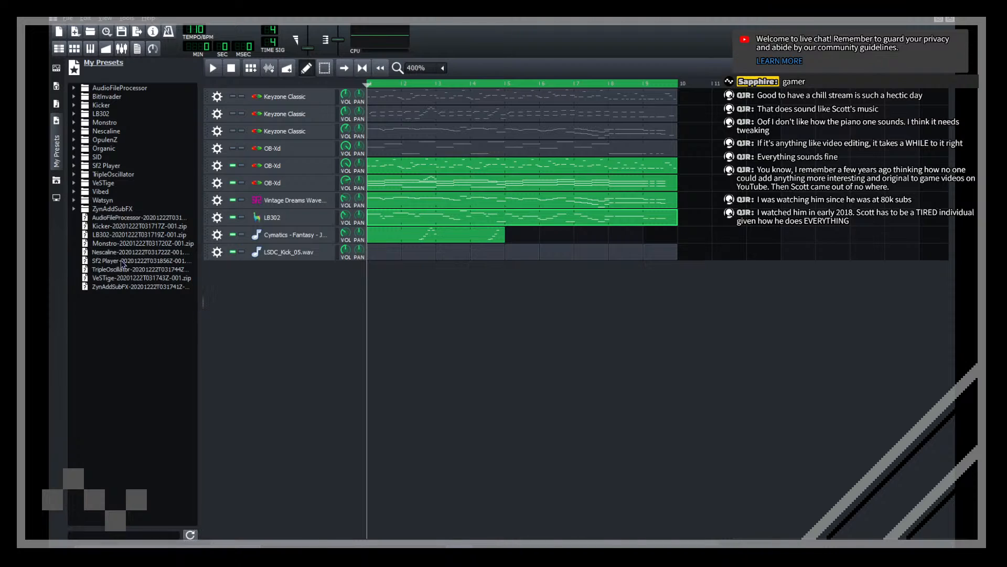
Step: Look through the Sf2 Player, Vibed and VeSTige presets, and expand the ZynAddSubFX preset categories
click(74, 166)
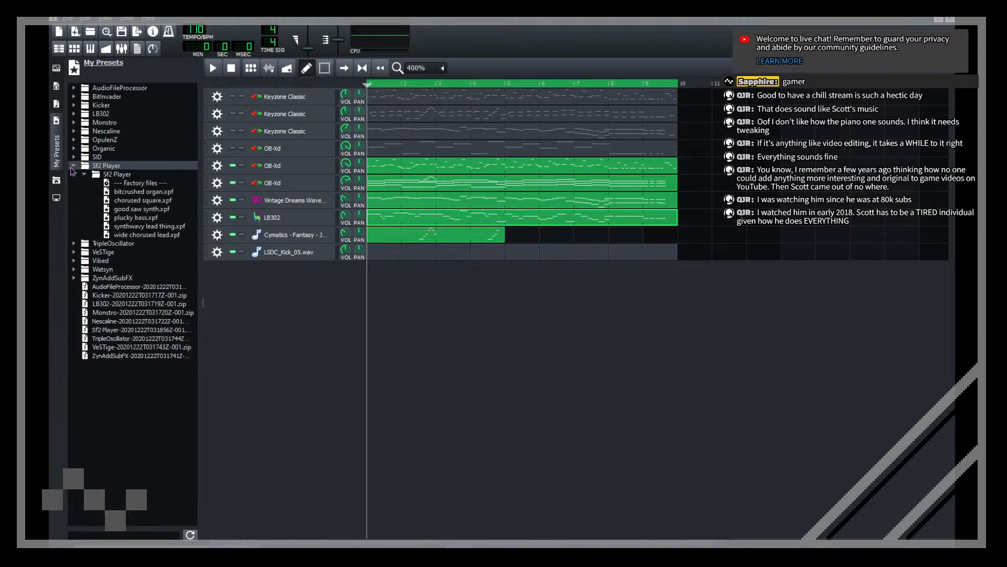
click(85, 175)
click(74, 167)
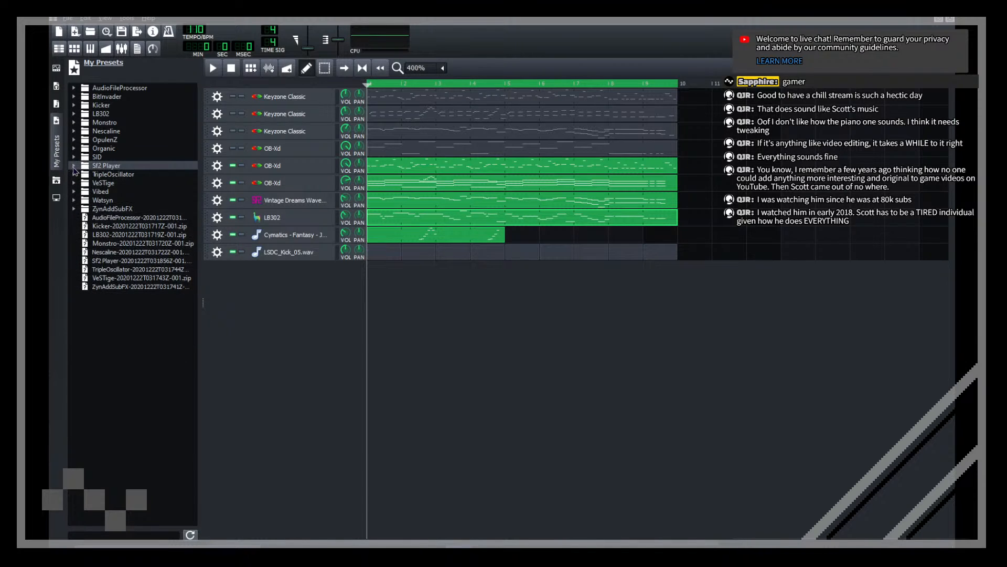
click(74, 192)
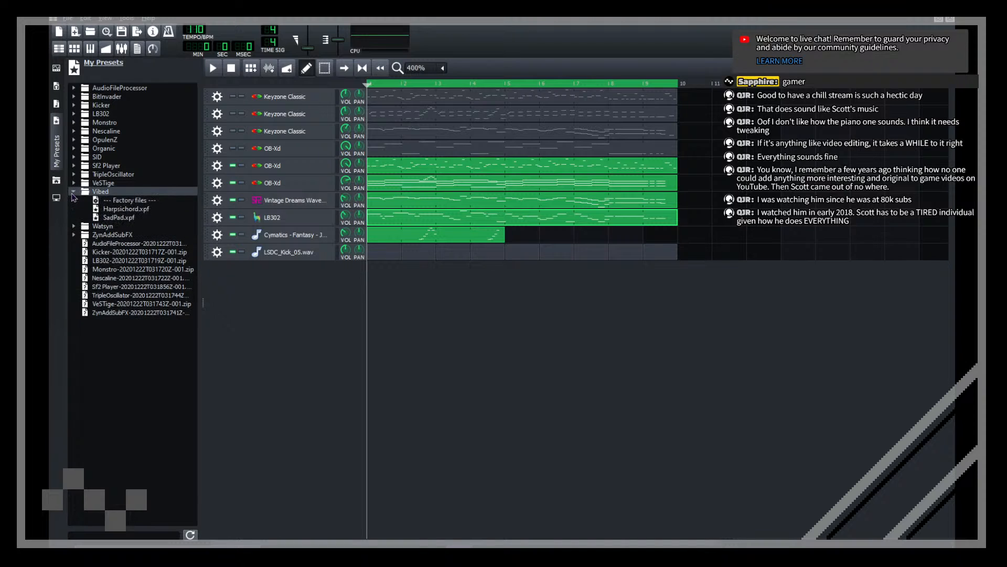
click(74, 192)
click(74, 183)
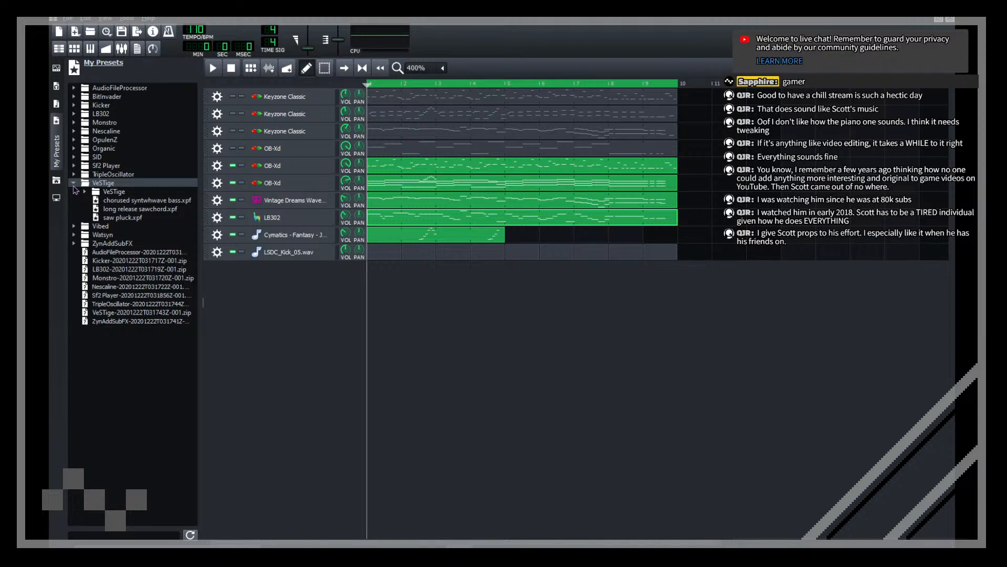
click(73, 184)
click(73, 209)
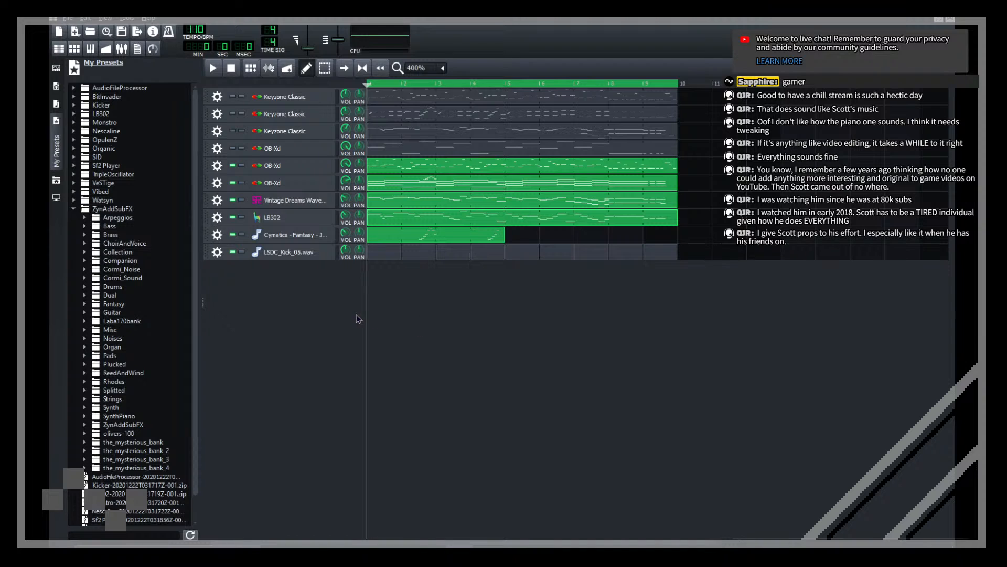
Step: Audition the LSC snare one-shots in My Samples and add LSC_Snare_02.wav as a new track below the kick
click(56, 120)
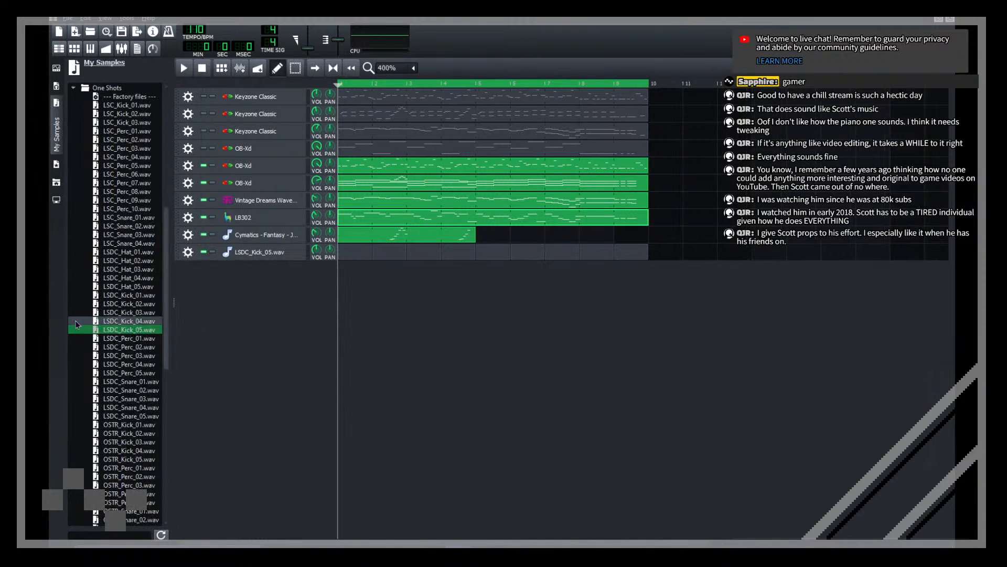
drag(174, 301, 199, 304)
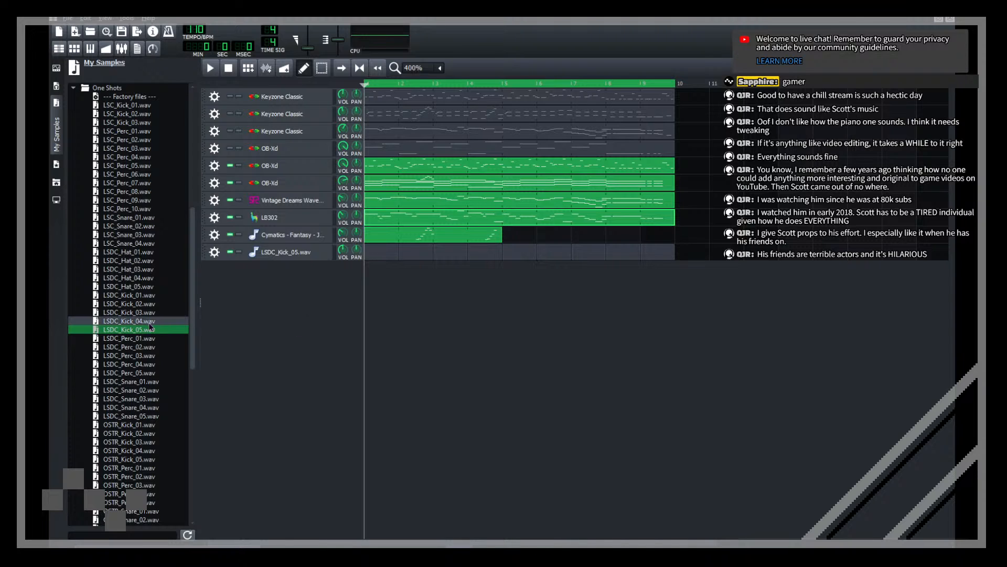
click(143, 217)
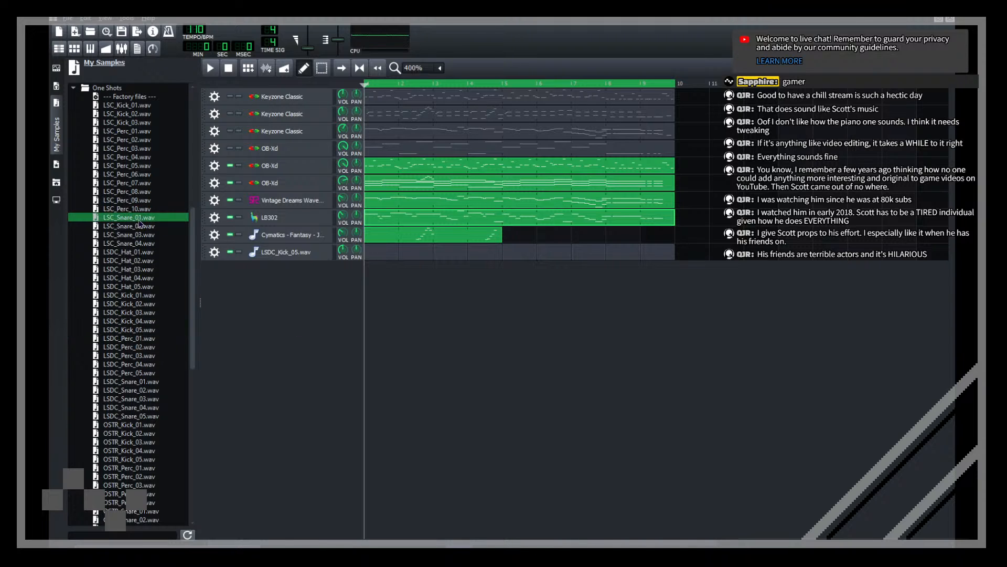
click(144, 226)
click(147, 235)
click(139, 228)
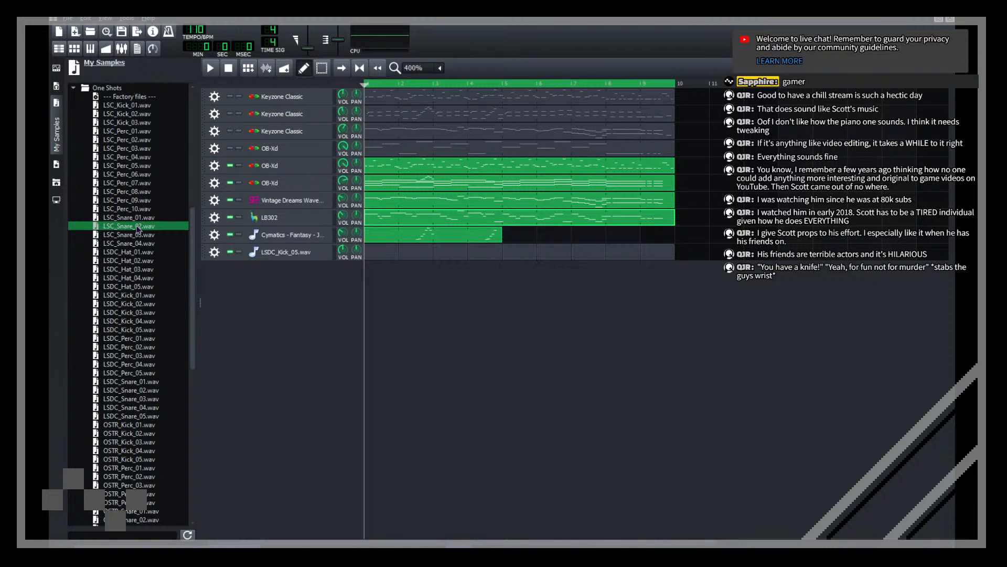
drag(138, 227, 369, 336)
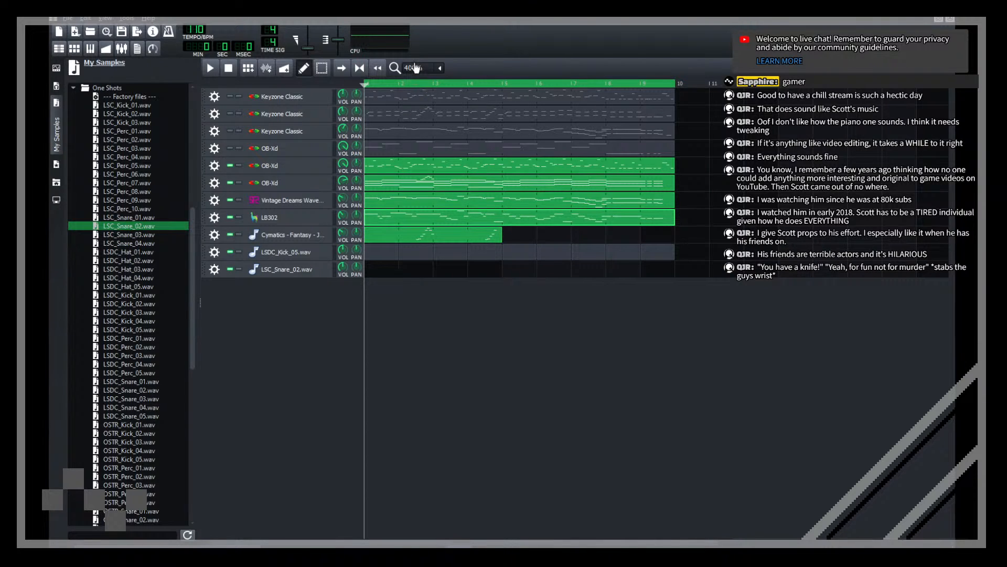
Step: Program snare hits on beats 2 and 4 in the first bar of the LSC_Snare_02 track and start playback
scroll(416, 68, up, 1)
click(57, 108)
click(250, 269)
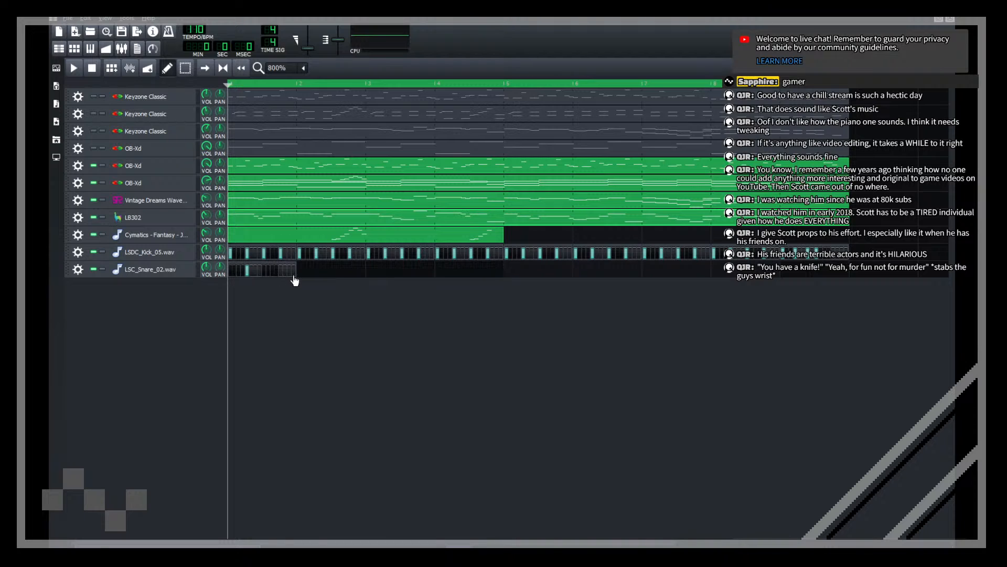
key(space)
Step: Paste copies of the first-bar snare pattern into bars 2 through 9 of the LSC_Snare_02 track
scroll(291, 73, down, 2)
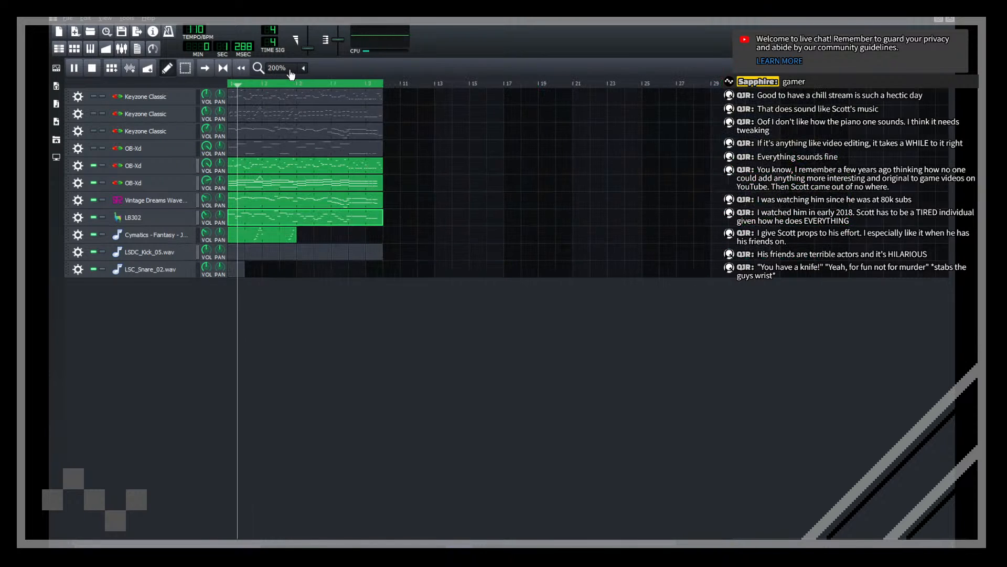
click(254, 269)
click(269, 269)
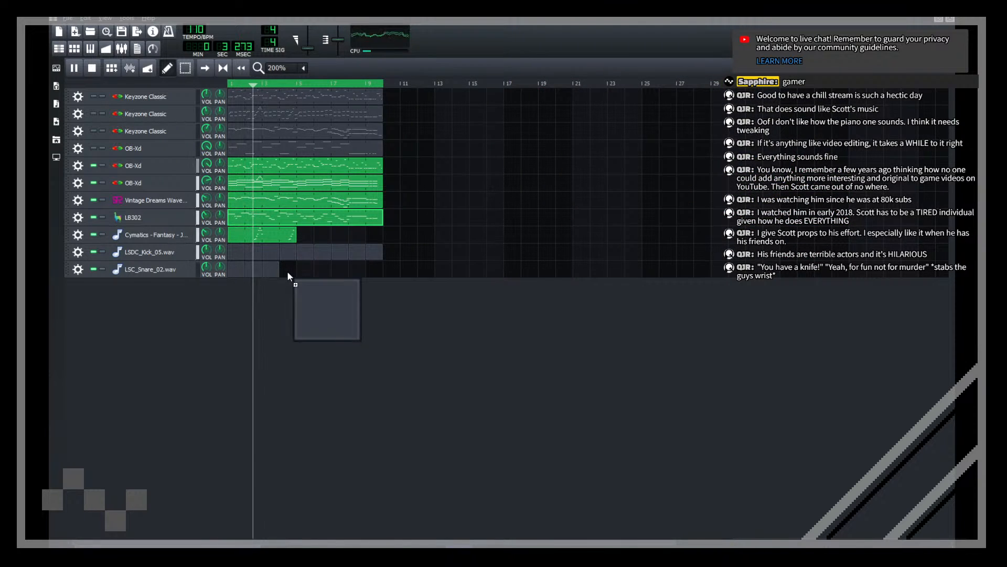
click(288, 270)
click(310, 271)
click(322, 269)
click(341, 270)
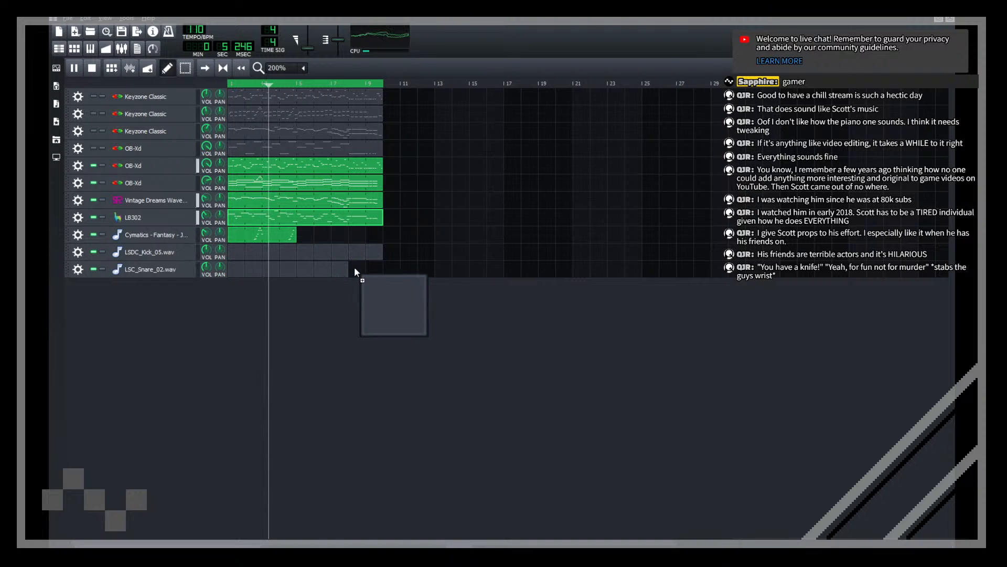
click(357, 270)
click(374, 269)
scroll(281, 68, up, 1)
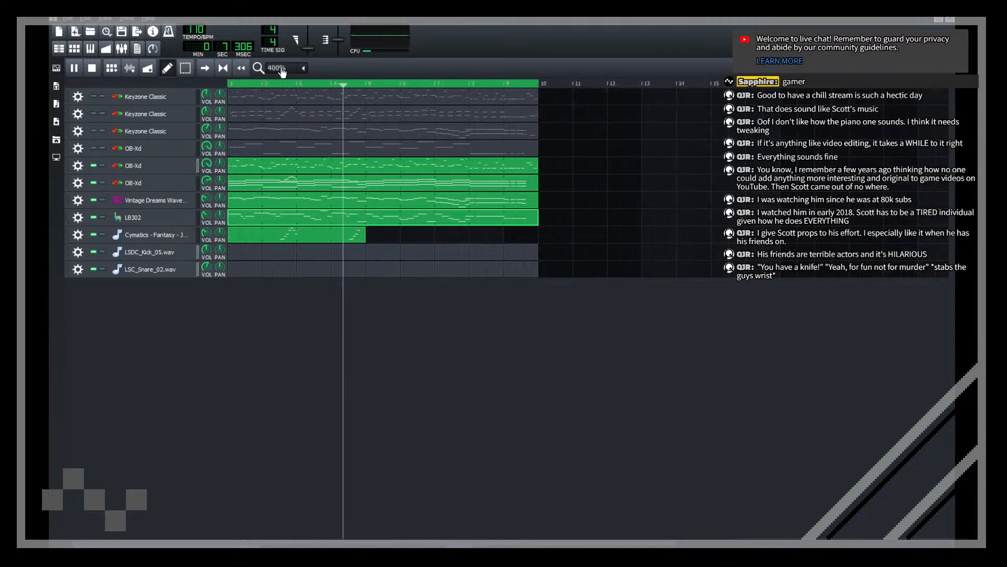
scroll(281, 69, up, 1)
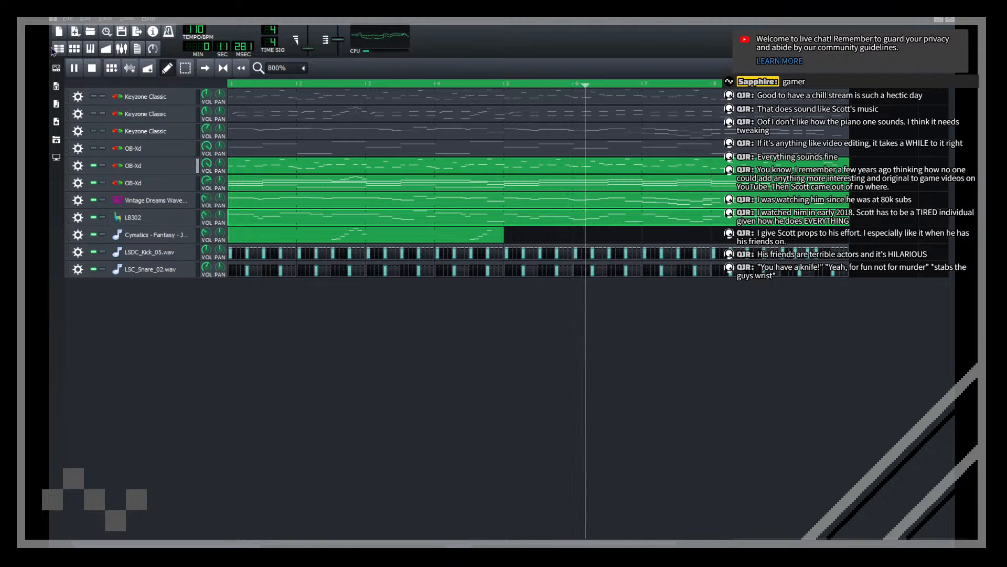
Step: Reopen the My Samples list and save the project
click(56, 103)
scroll(411, 68, down, 1)
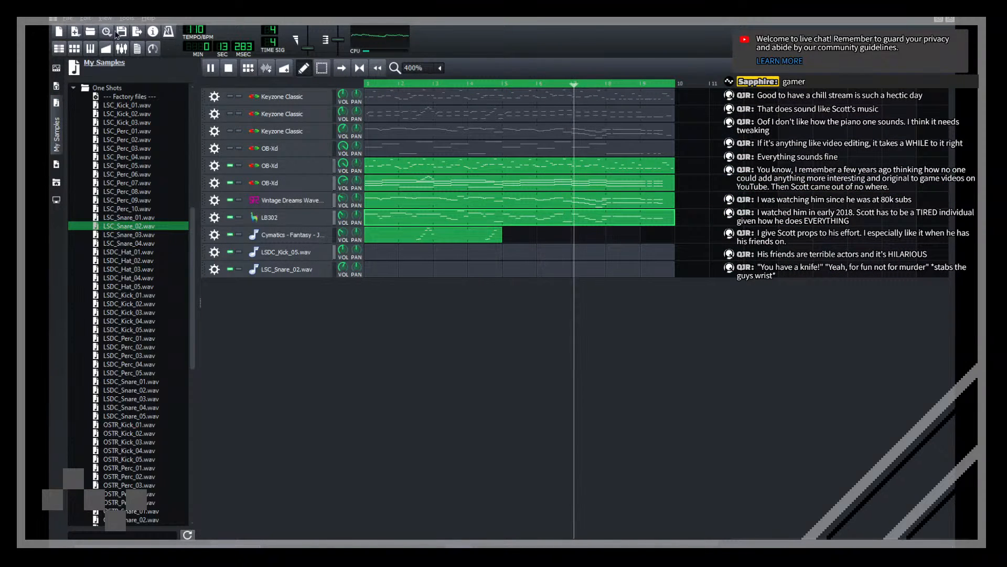
click(121, 32)
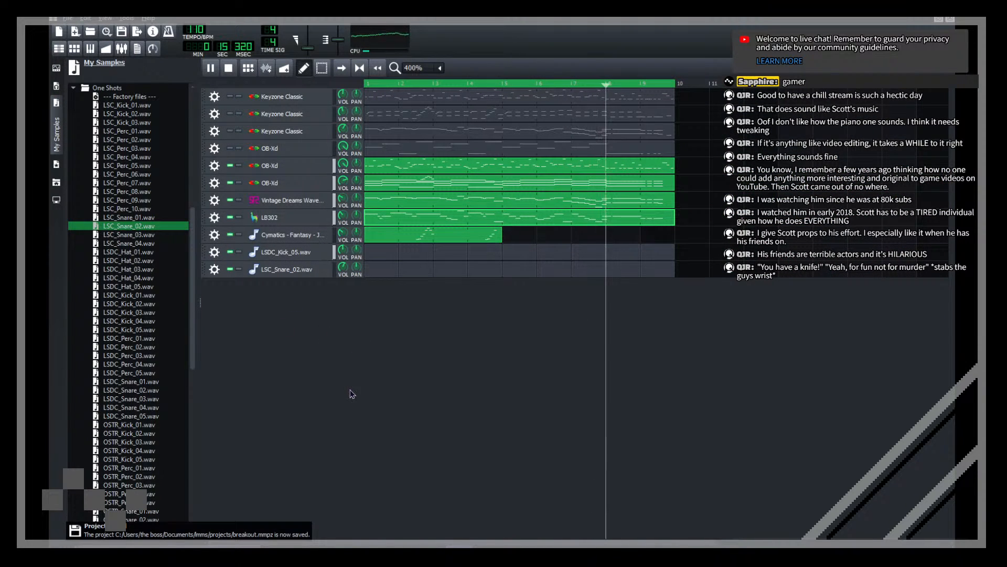
Step: Stop playback and remove the LB302 track from the song
key(space)
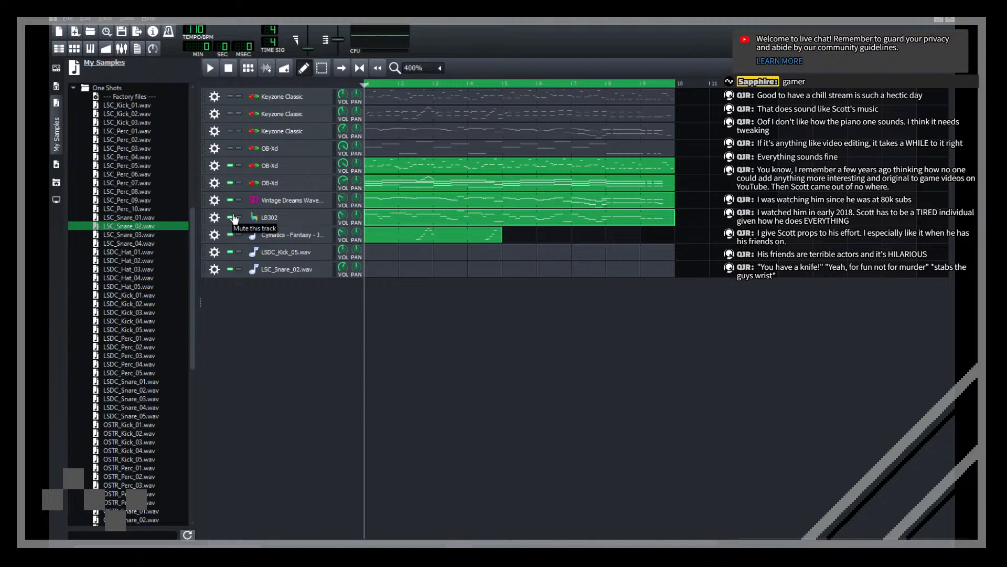
right_click(232, 221)
click(239, 241)
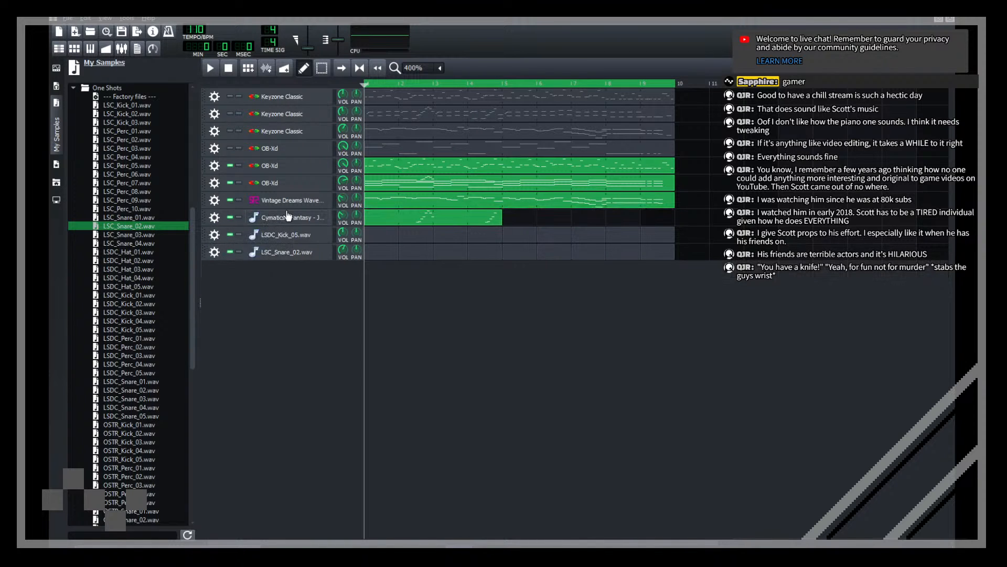
Step: Look through the instrument plugins and the one-shot samples, auditioning LSC_Kick_03.wav
click(56, 68)
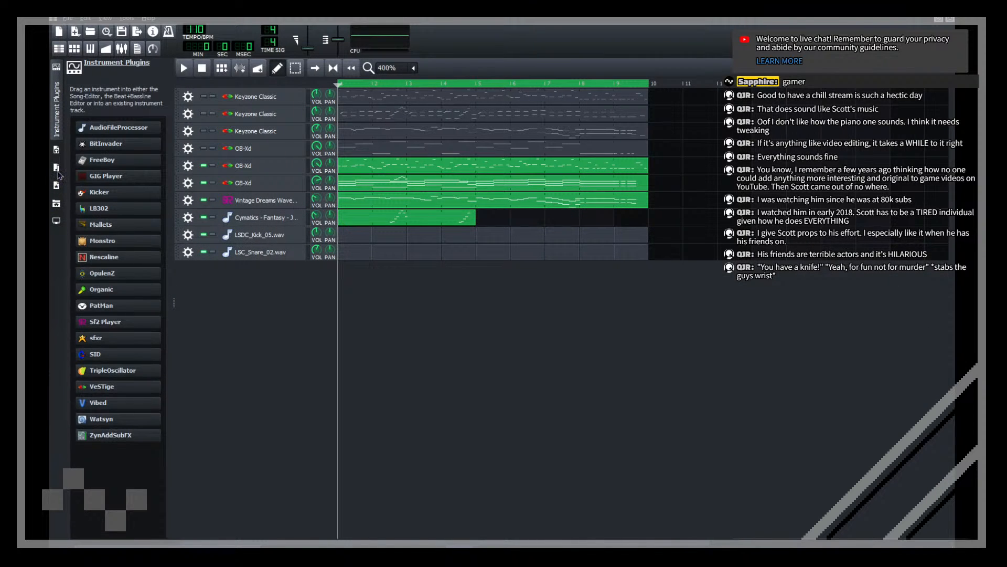
click(56, 137)
scroll(105, 231, up, 1)
scroll(104, 230, down, 1)
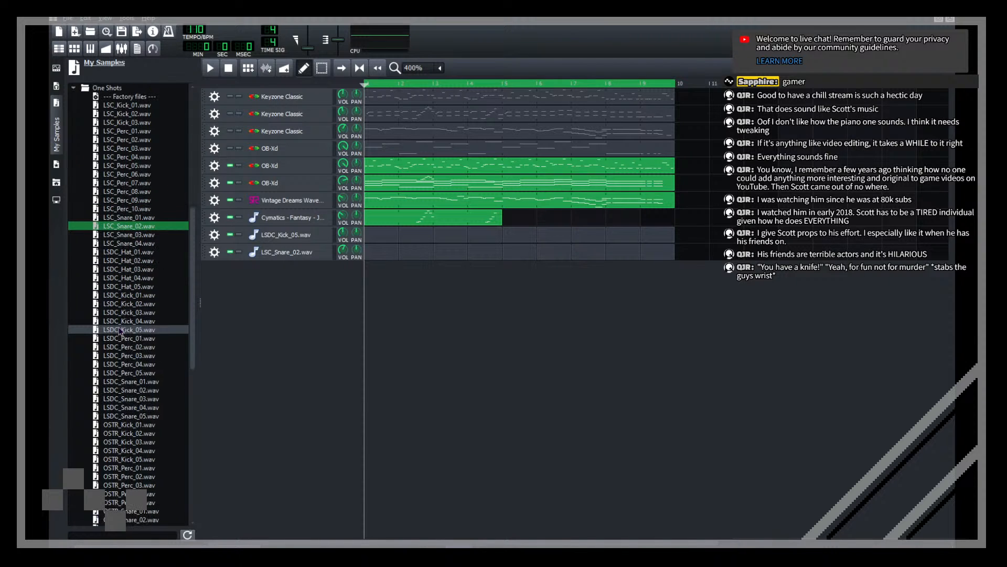
scroll(120, 325, down, 3)
scroll(131, 283, up, 8)
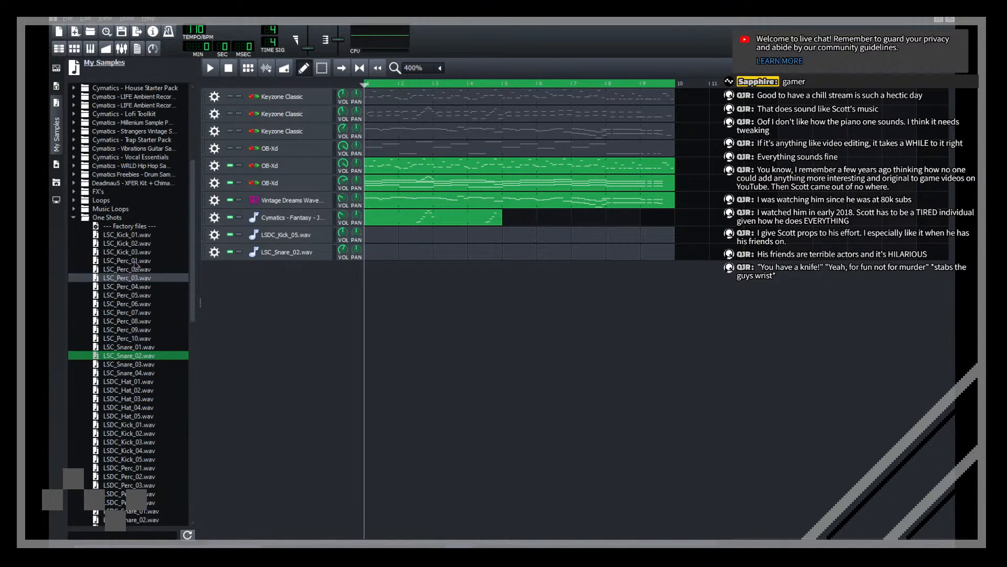
click(127, 252)
scroll(129, 293, down, 3)
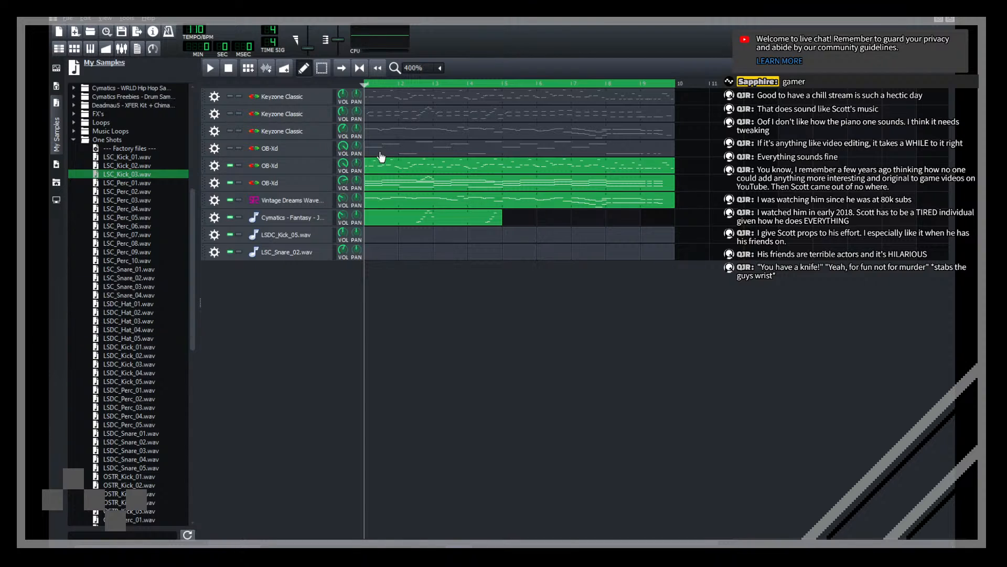
Step: Check the notes of the first OB-Xd track's pattern in the piano roll and silence that part in the song
double_click(378, 153)
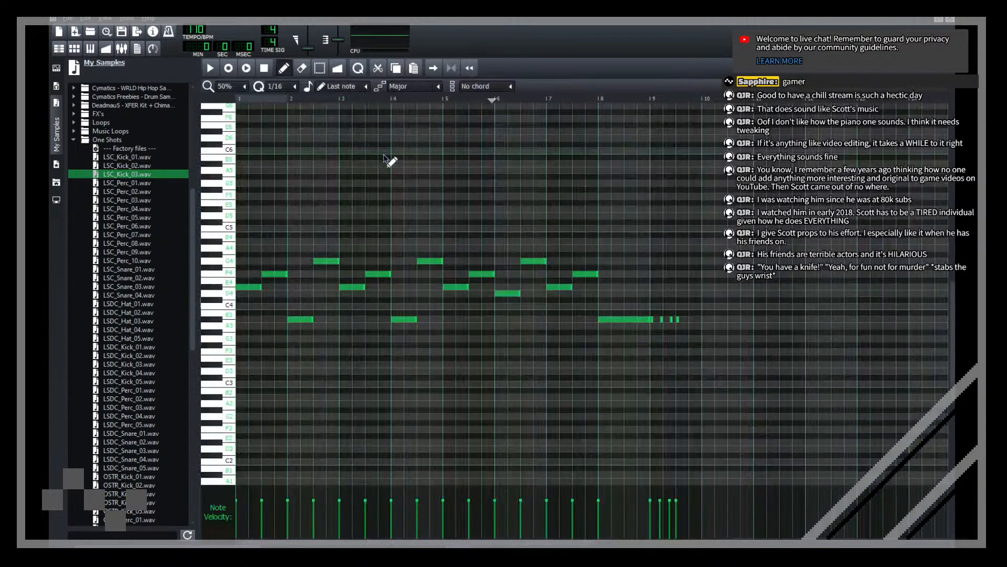
click(950, 20)
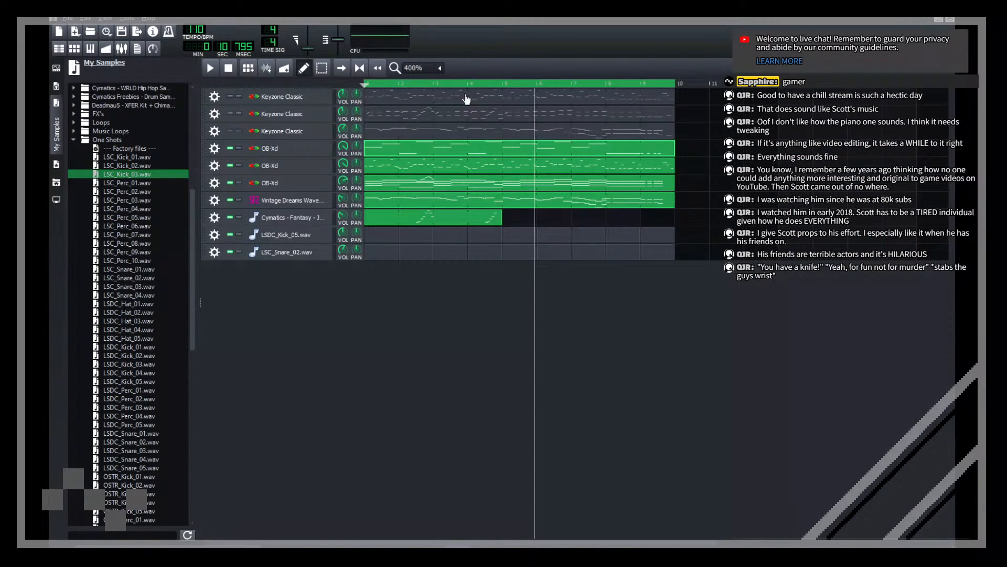
click(232, 148)
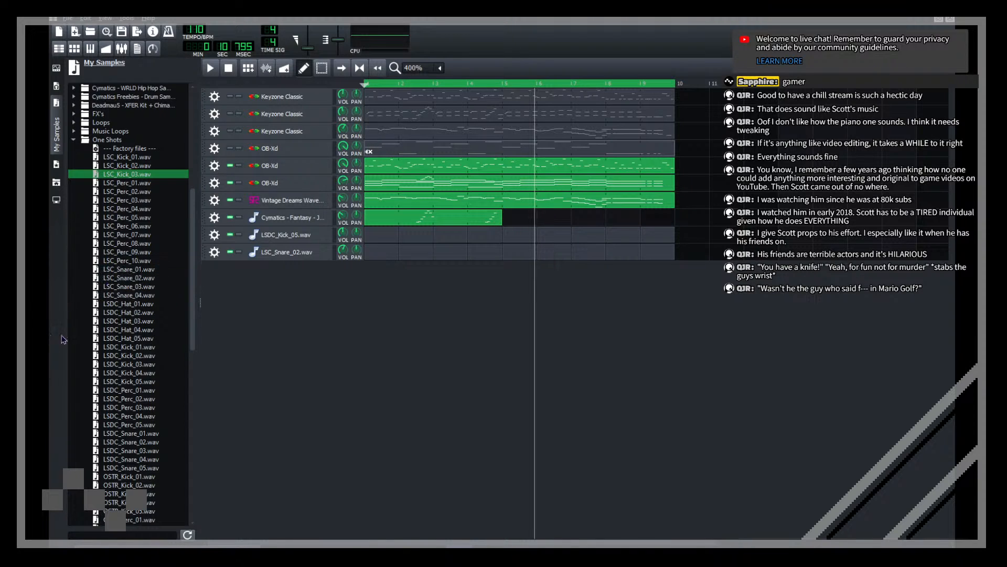
Step: Audition the LSDC hi-hat one-shots and add LSDC_Hat_04.wav as a new track below the snare
click(144, 304)
click(134, 313)
click(131, 321)
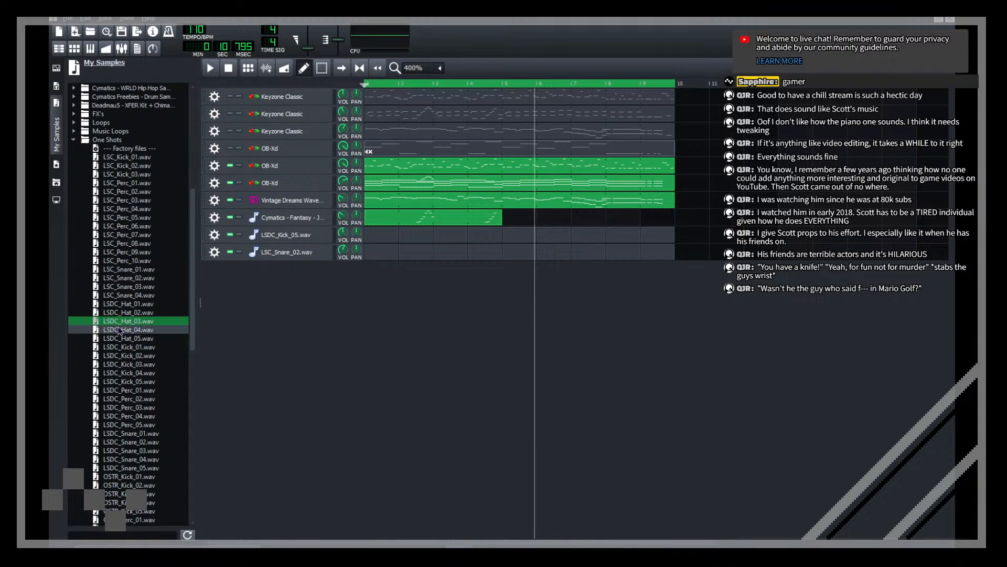
click(130, 330)
click(130, 339)
drag(130, 329, 348, 311)
Step: Program hi-hat hits on every eighth note in the first bar of the LSDC_Hat_04 track, with the song playing
scroll(406, 79, up, 2)
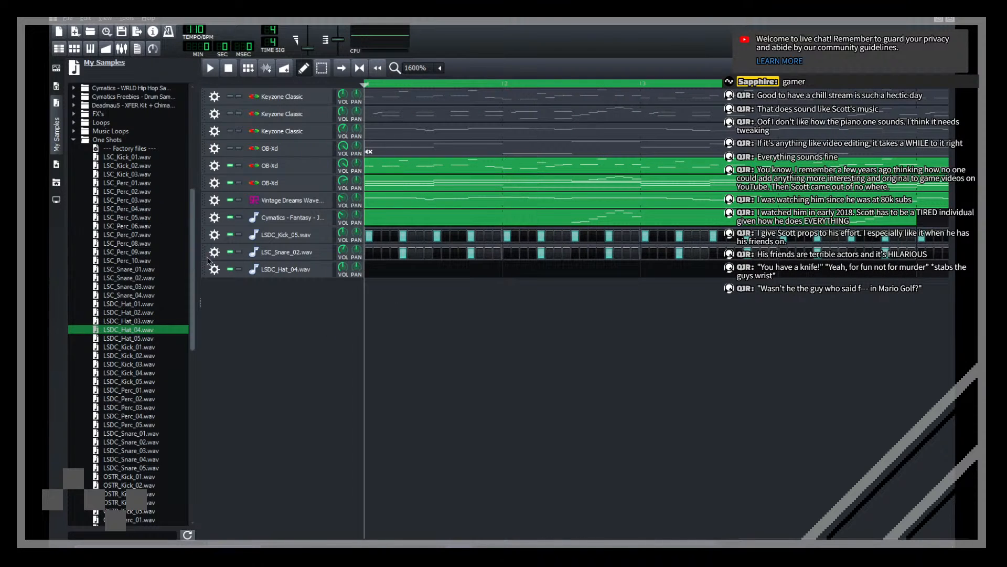
key(space)
click(386, 270)
click(402, 270)
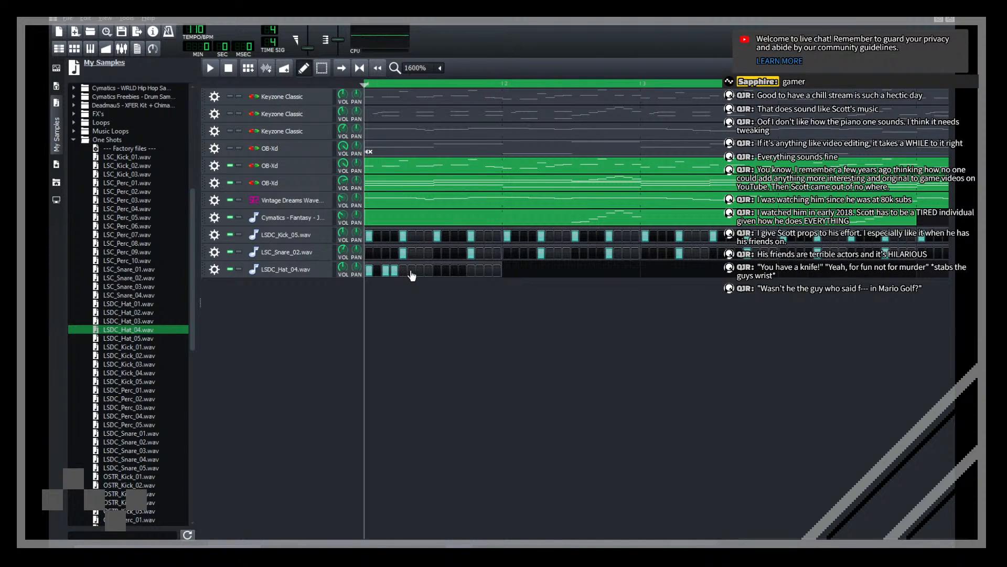
key(space)
click(420, 271)
click(437, 271)
click(455, 271)
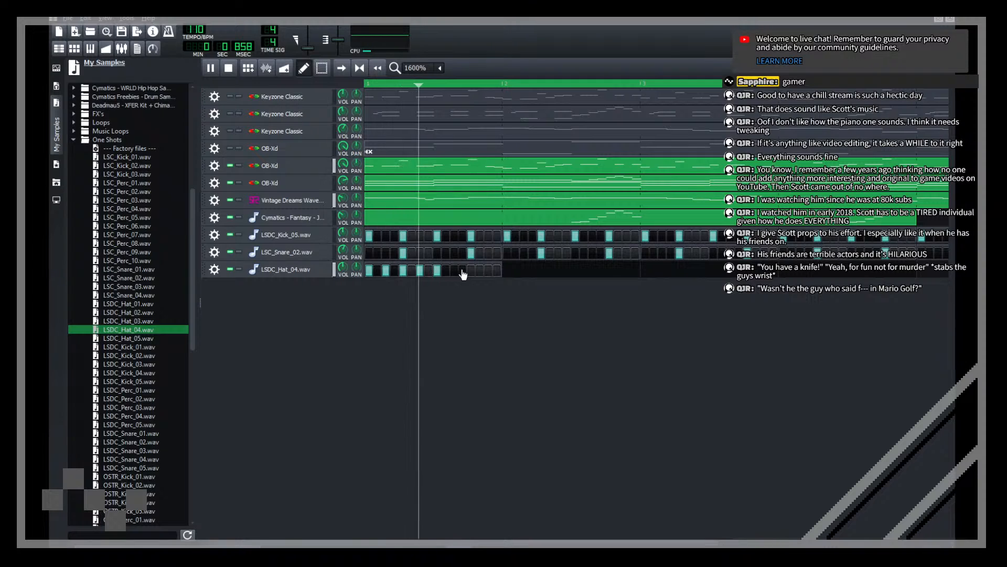
click(471, 270)
click(488, 271)
Step: Paste copies of the first-bar hi-hat pattern into bars 2 through 8 and stop playback
scroll(410, 270, down, 3)
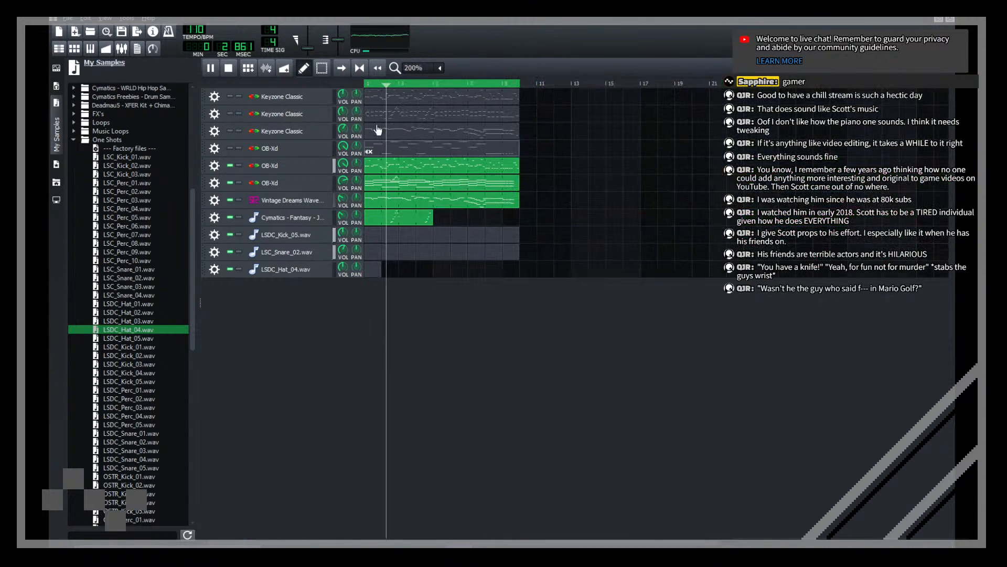
drag(410, 270, 504, 271)
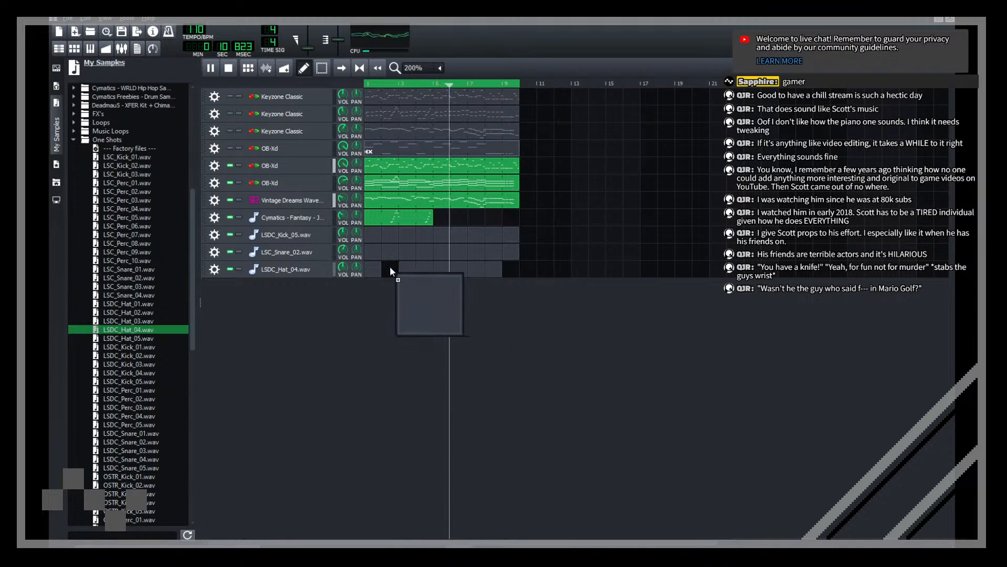
scroll(422, 70, down, 2)
scroll(424, 70, down, 1)
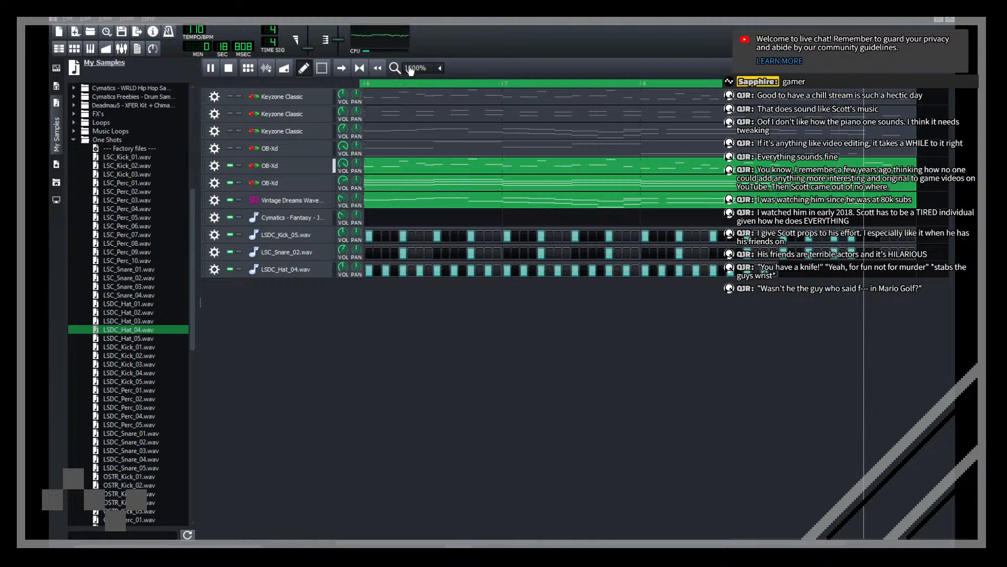
scroll(431, 72, up, 1)
scroll(431, 71, up, 1)
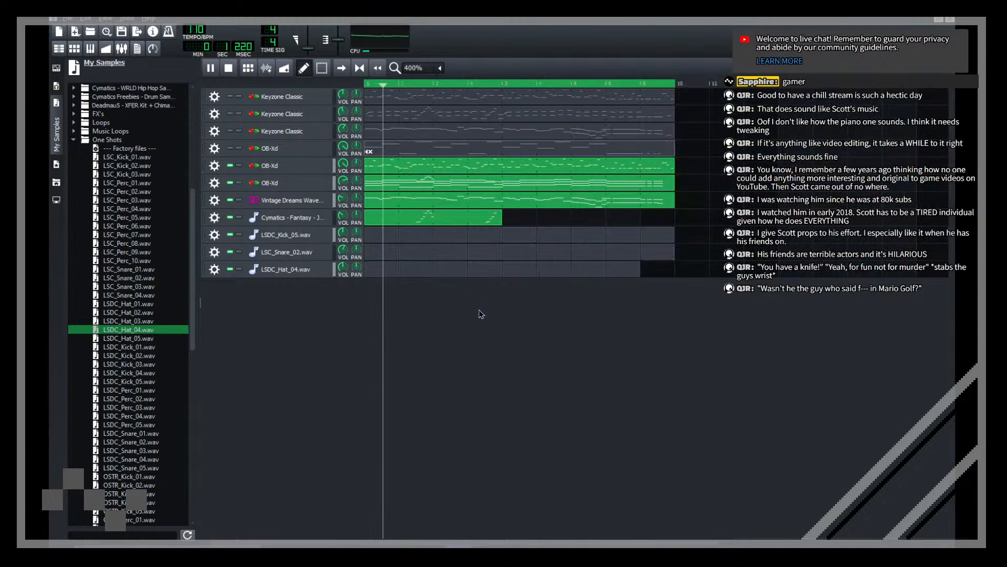
key(space)
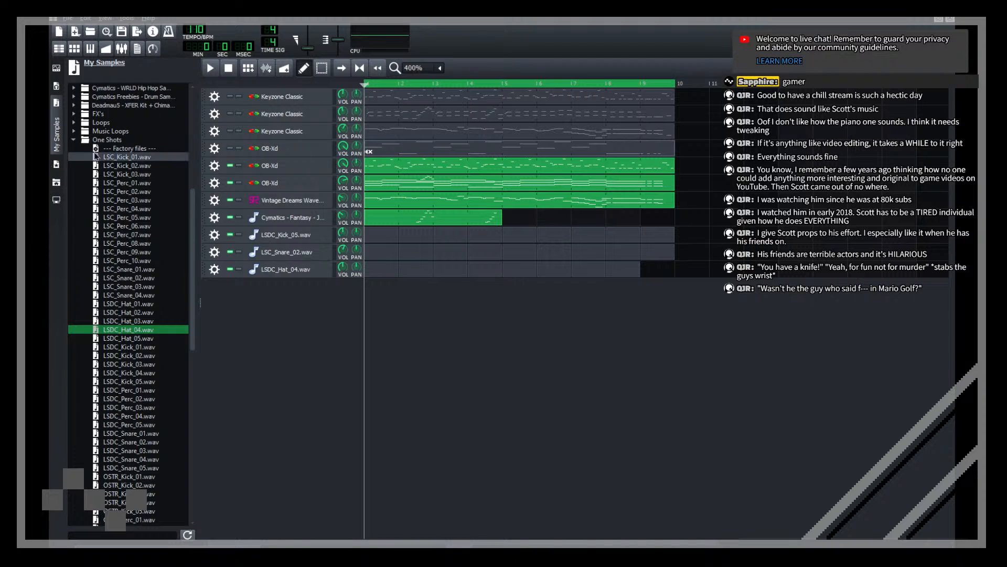
Step: Audition the LSDC percussion one-shots and add LSDC_Perc_01.wav as a new track below the hi-hat
click(79, 140)
click(79, 141)
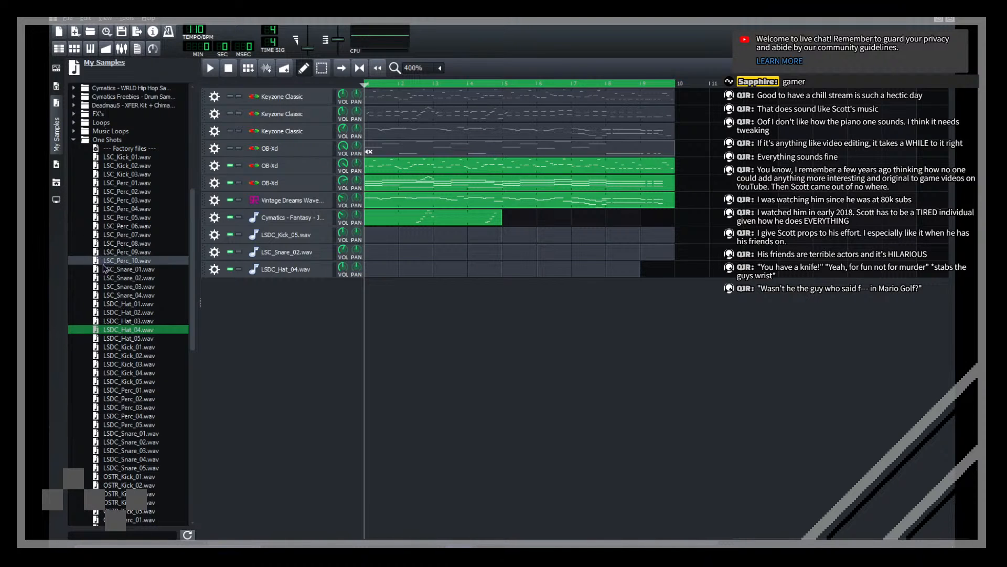
scroll(107, 270, down, 5)
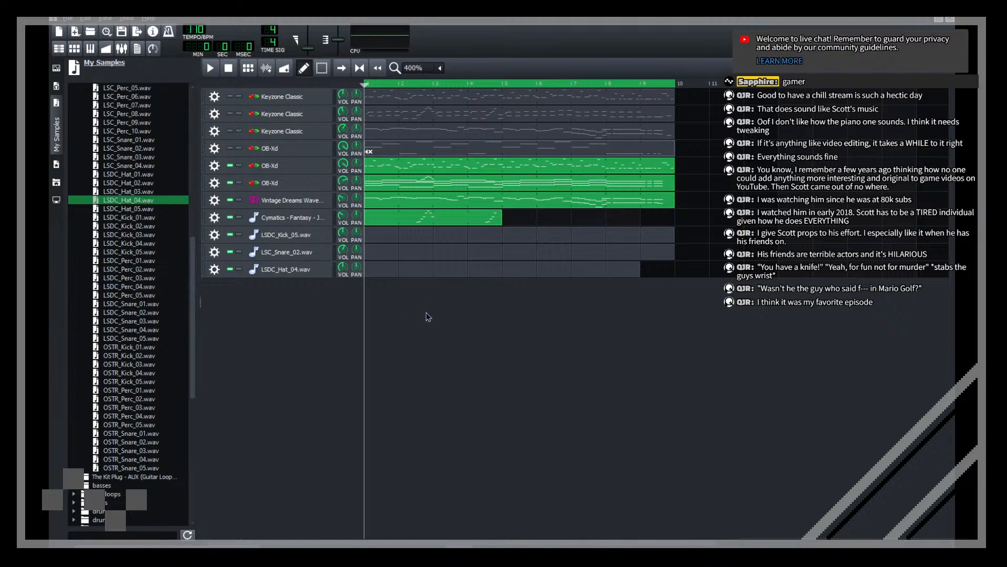
click(130, 295)
click(126, 287)
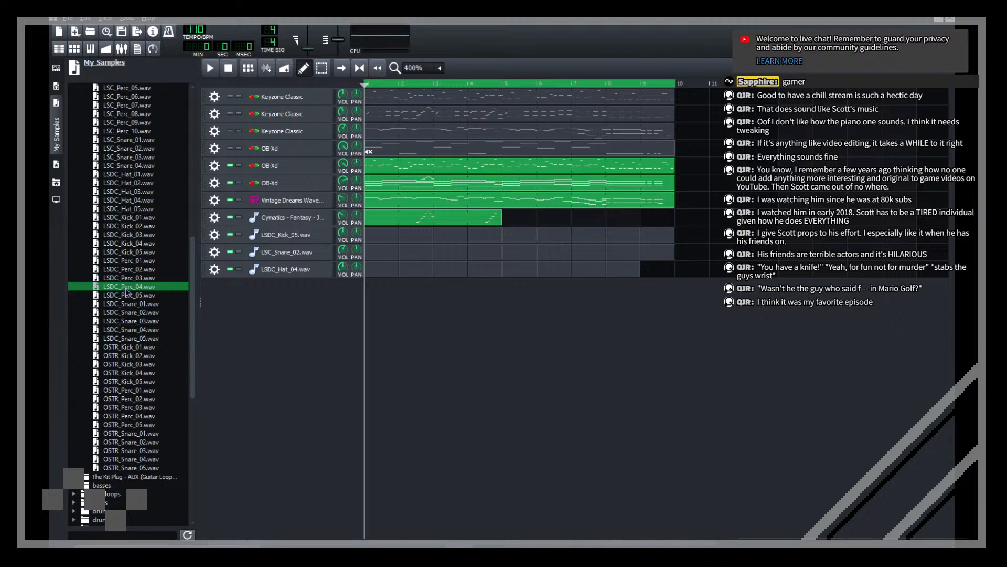
click(123, 278)
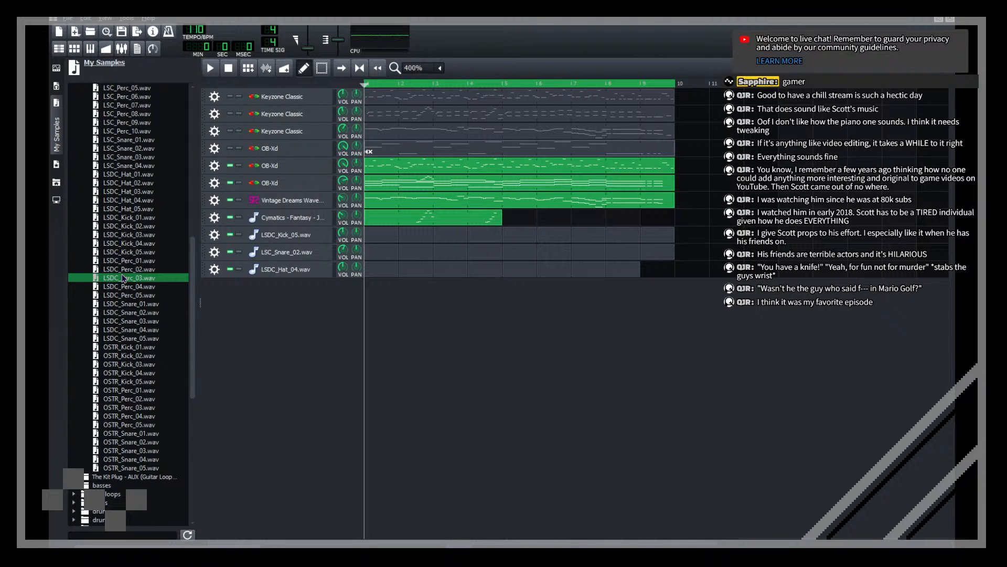
click(121, 269)
click(117, 253)
click(118, 263)
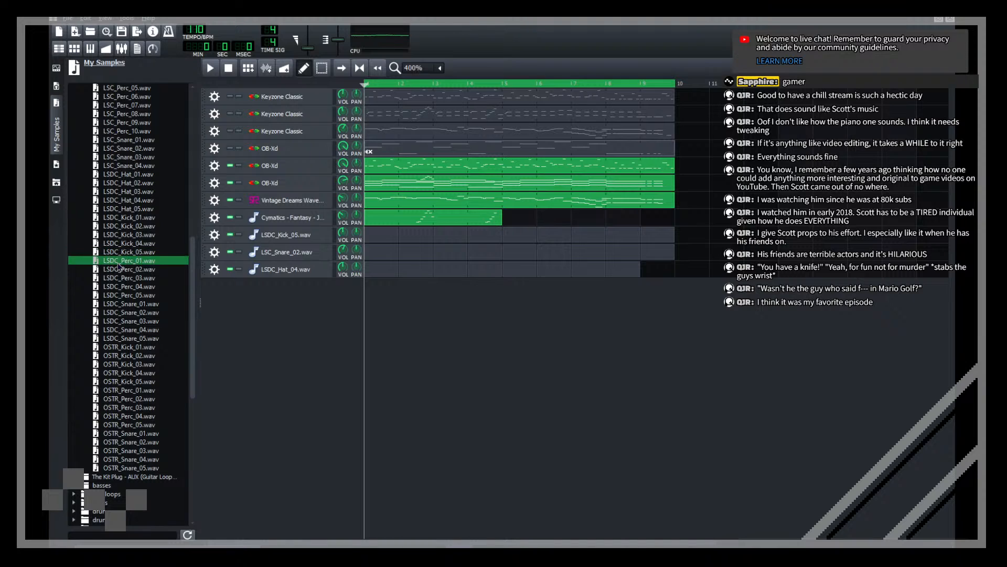
drag(118, 263, 479, 375)
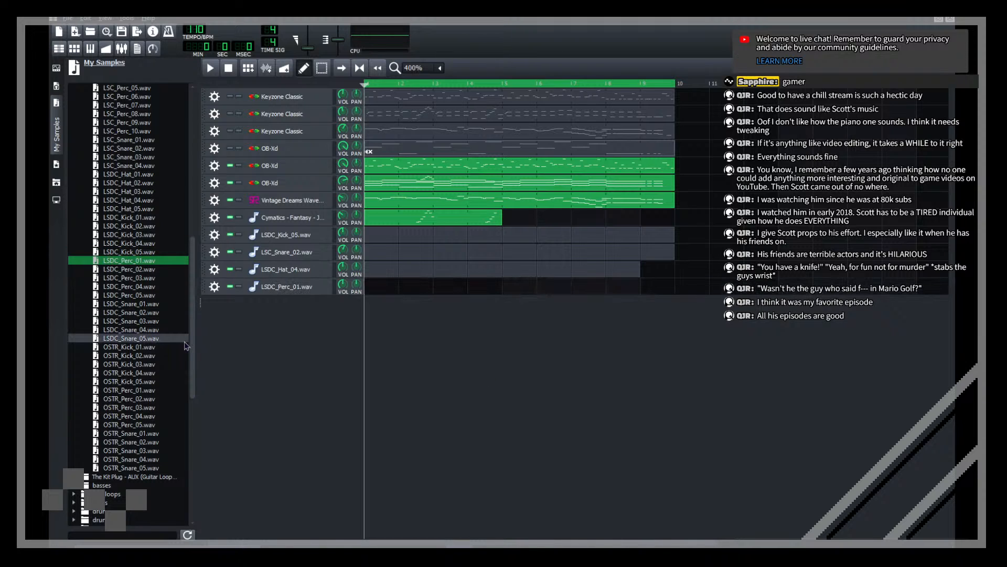
Step: Audition the LSDC hi-hat one-shots and add LSDC_Hat_02.wav as a new track below LSDC_Perc_01
scroll(87, 257, up, 4)
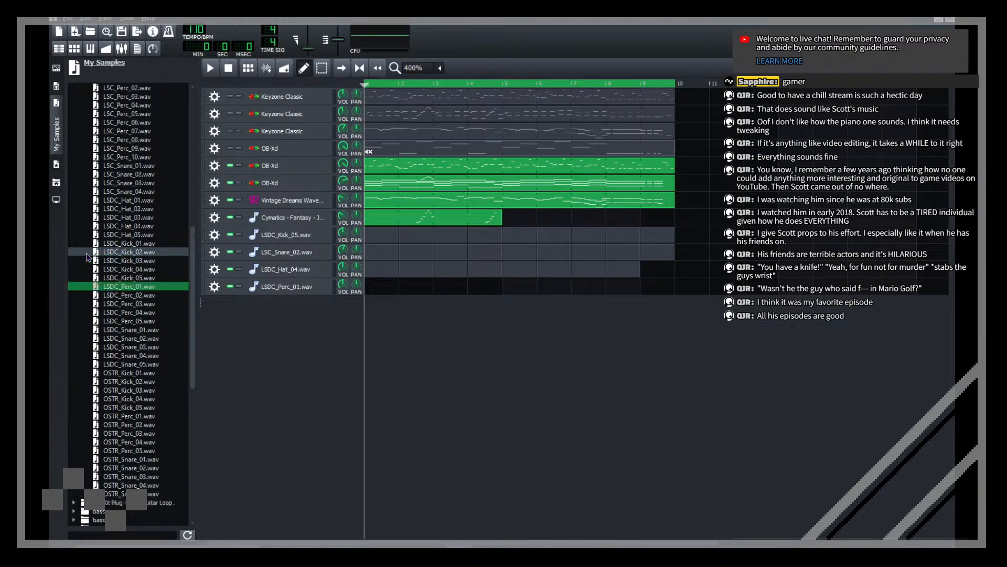
scroll(87, 256, down, 2)
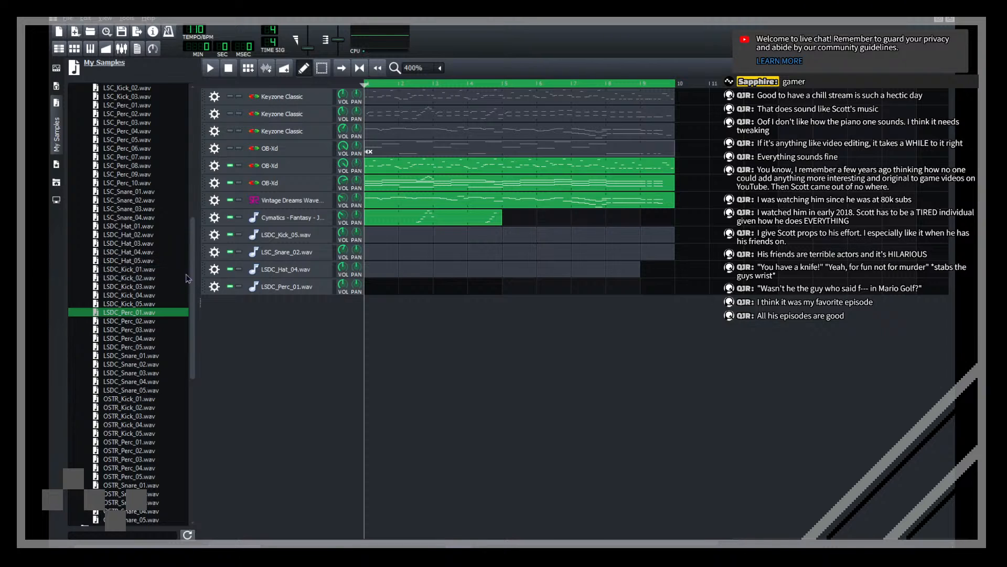
scroll(171, 275, up, 1)
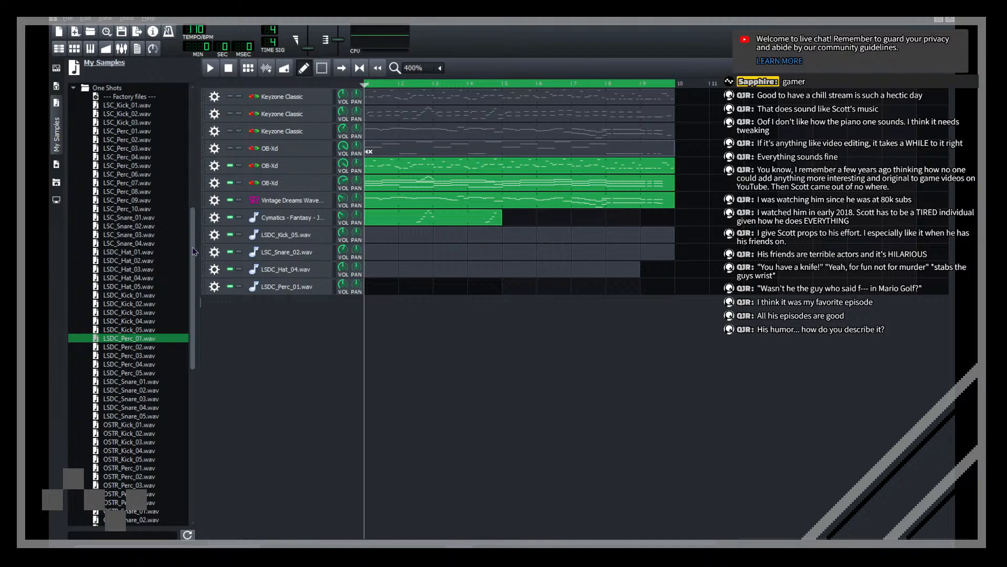
scroll(121, 231, down, 3)
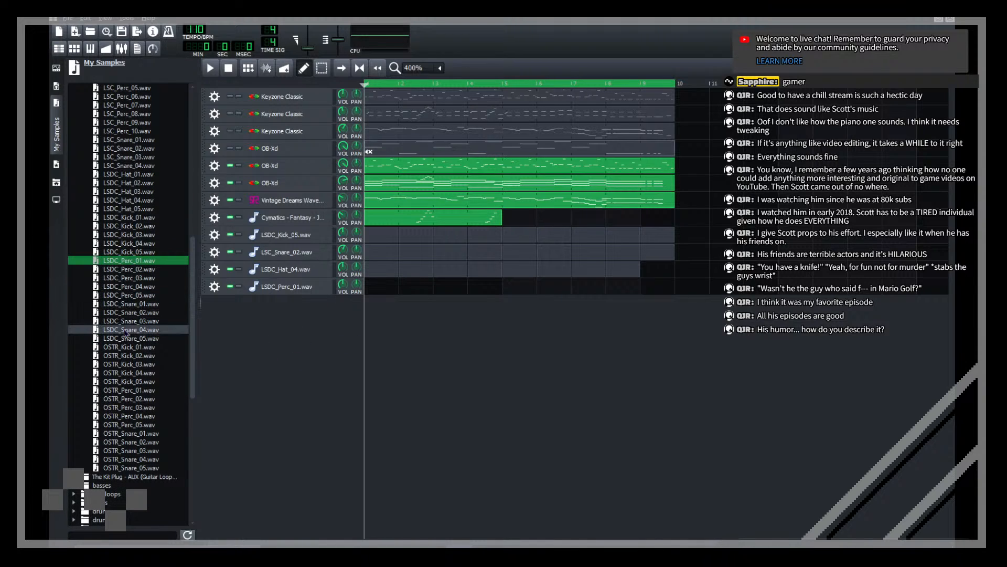
scroll(126, 331, up, 4)
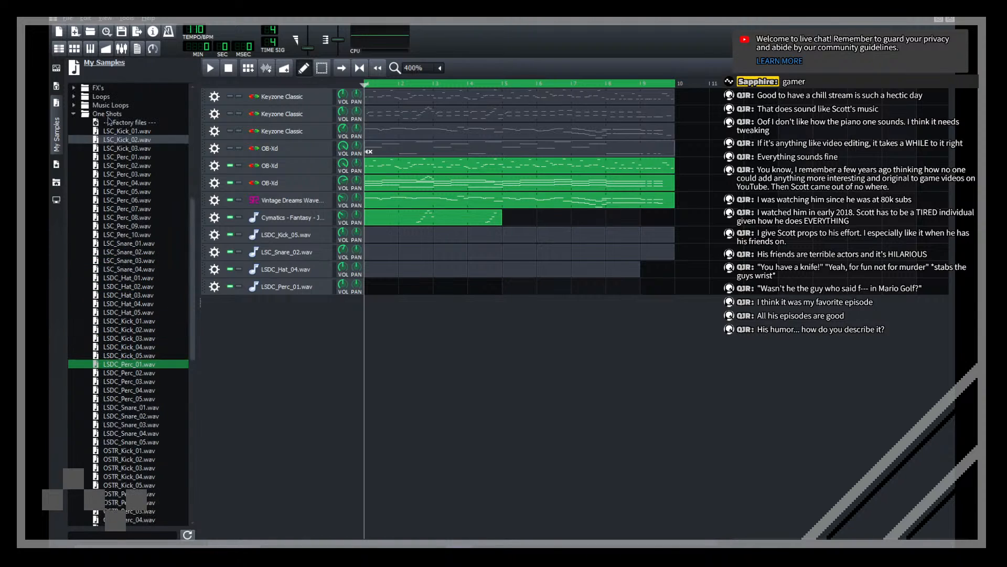
click(125, 278)
click(125, 286)
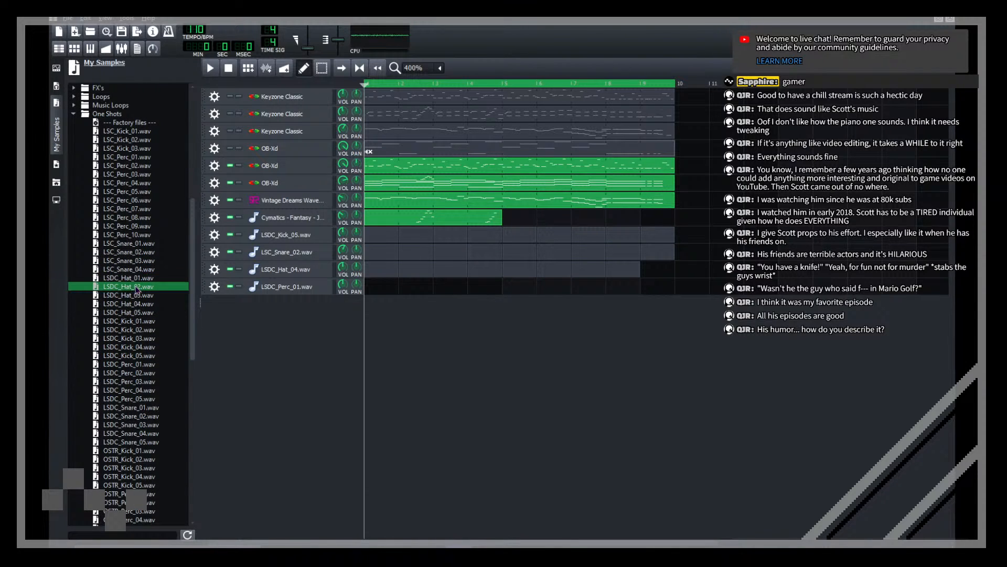
click(124, 294)
click(124, 304)
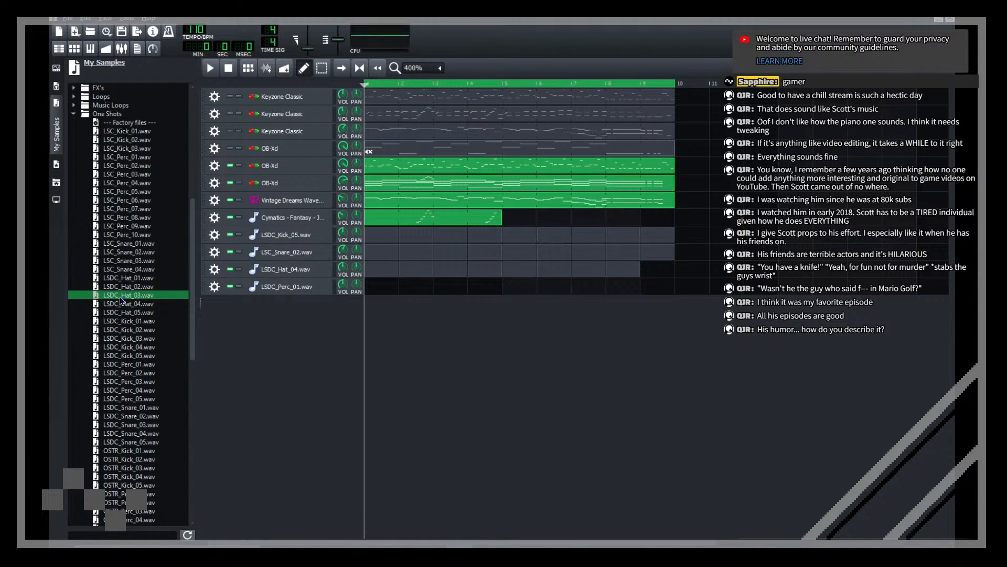
double_click(125, 286)
Step: Add OSTR_Perc_05.wav from the OSTR percussion one-shots as a new last track and hide the sample browser
scroll(181, 387, down, 3)
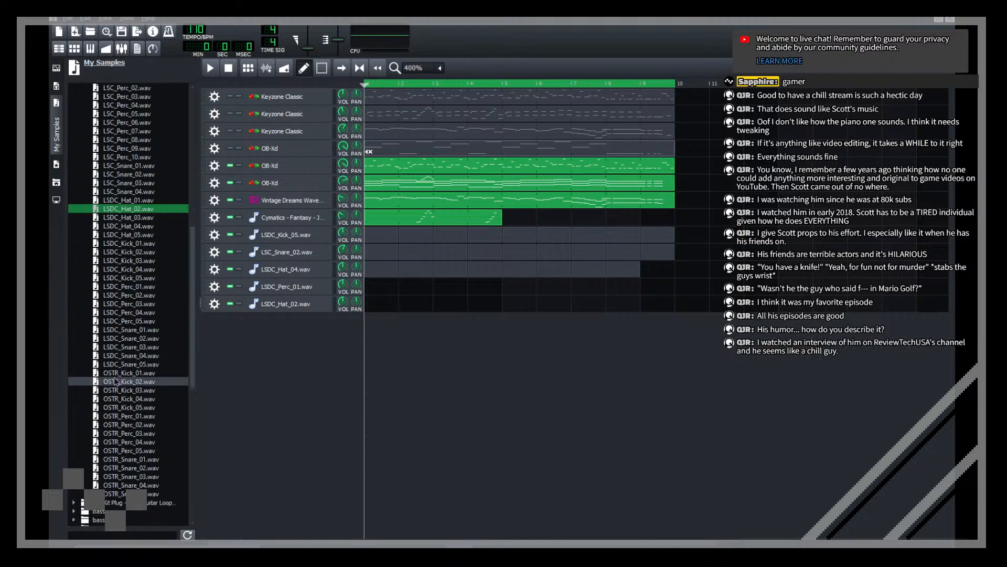
click(140, 442)
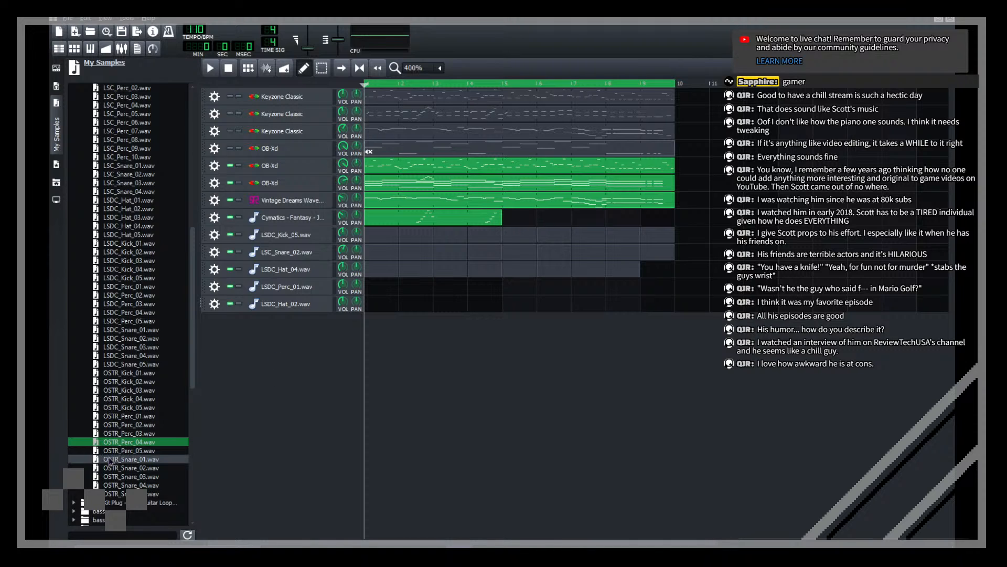
scroll(122, 428, down, 3)
scroll(126, 420, up, 2)
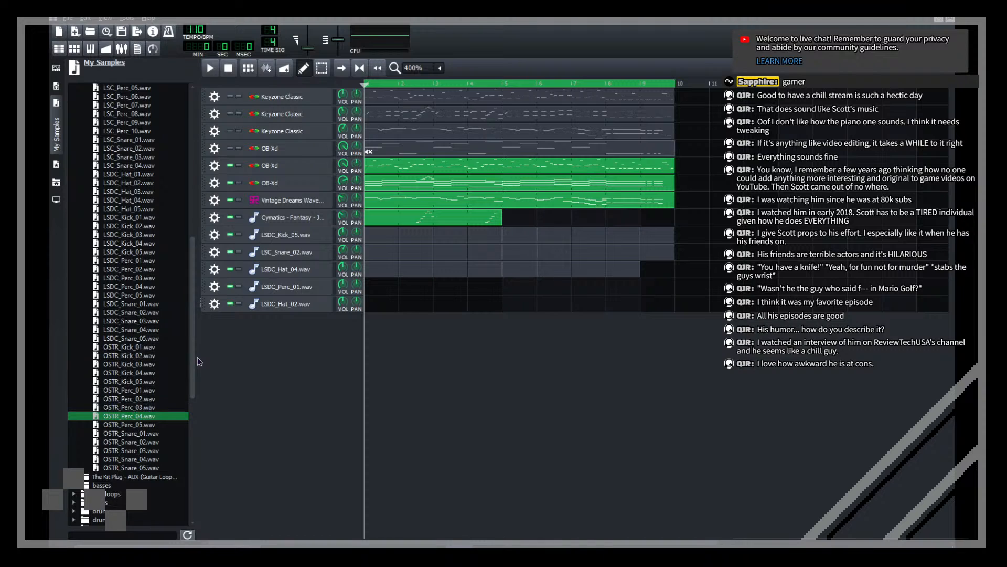
drag(193, 349, 189, 331)
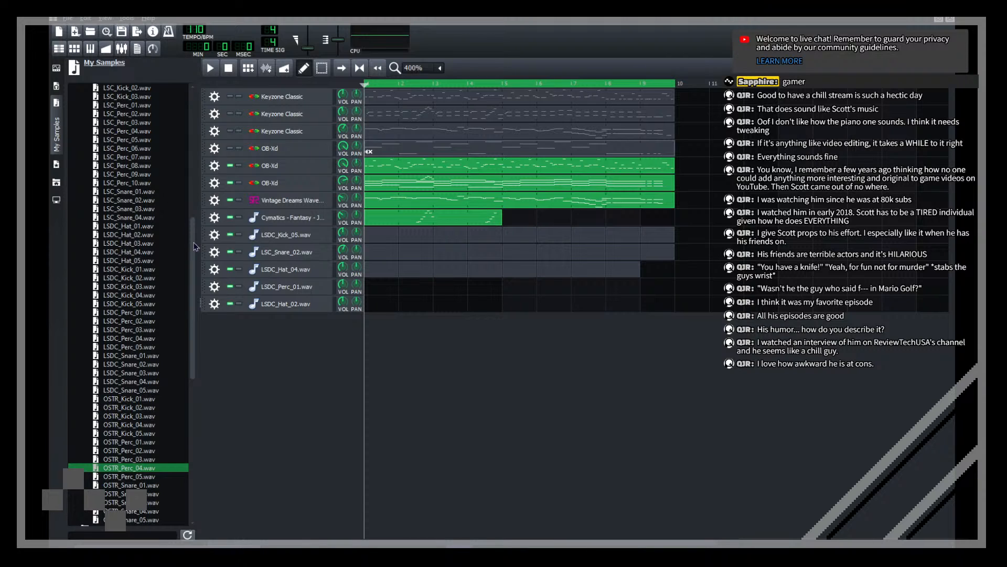
key(ctrl+s)
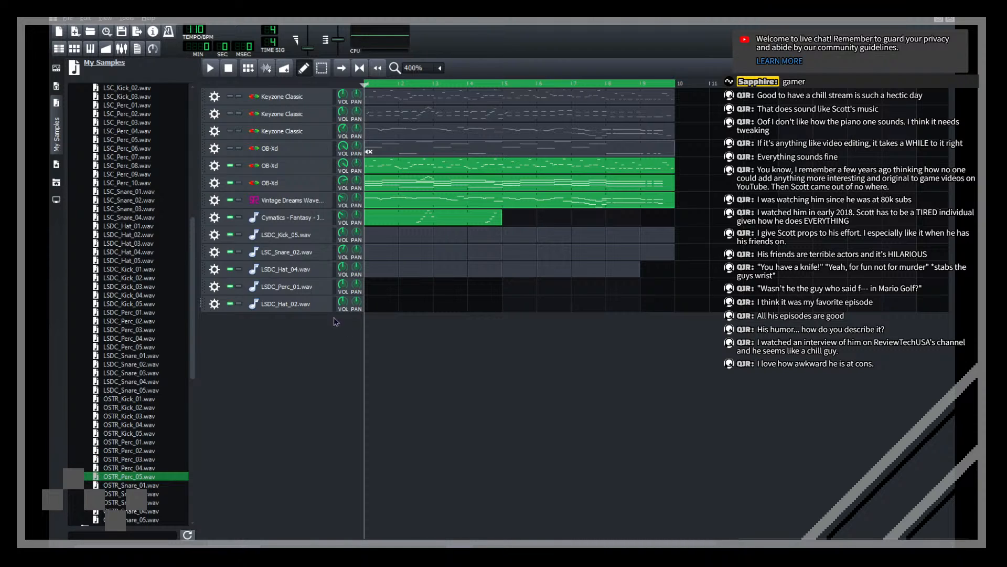
drag(170, 477, 314, 419)
click(57, 133)
scroll(277, 69, down, 1)
scroll(278, 74, down, 1)
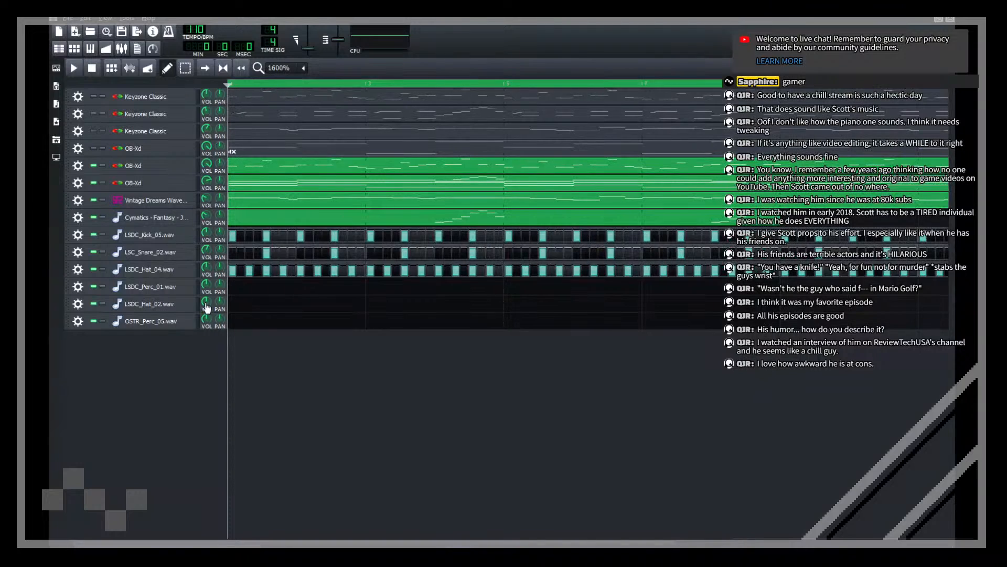
Step: Add an Equalizer effect to the LSDC_Hat_04 track while the song plays
key(space)
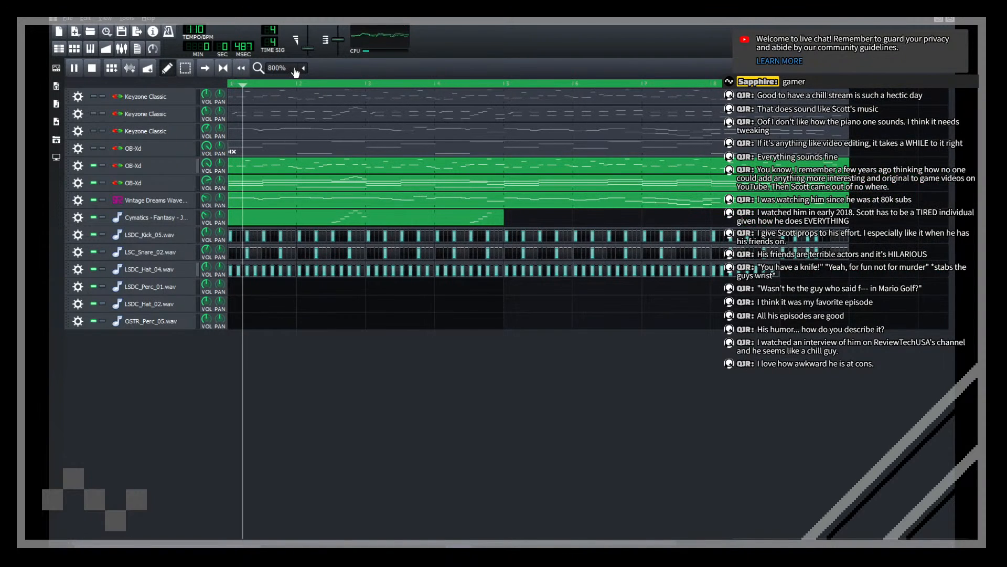
scroll(300, 72, up, 2)
mouse_move(209, 282)
click(149, 269)
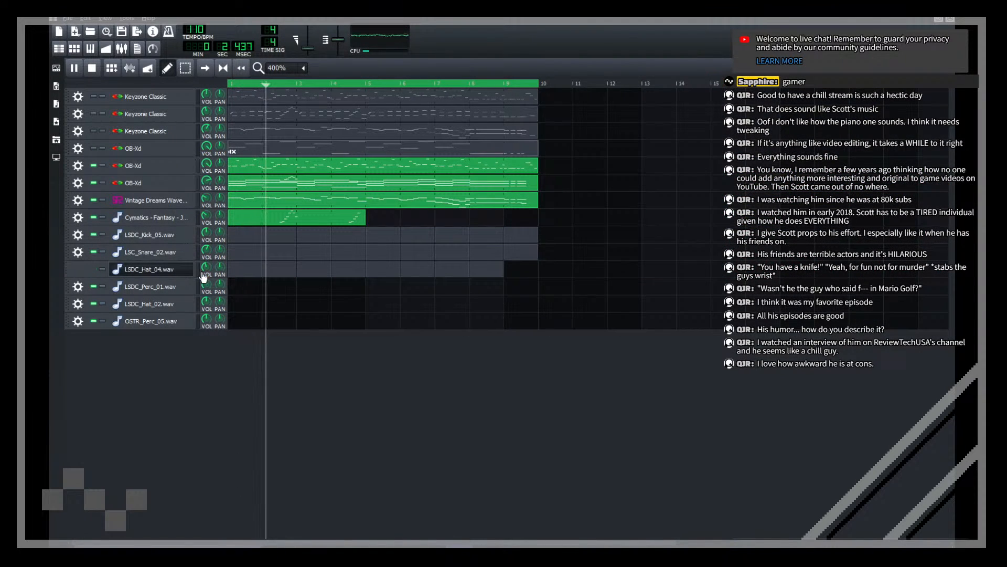
click(451, 125)
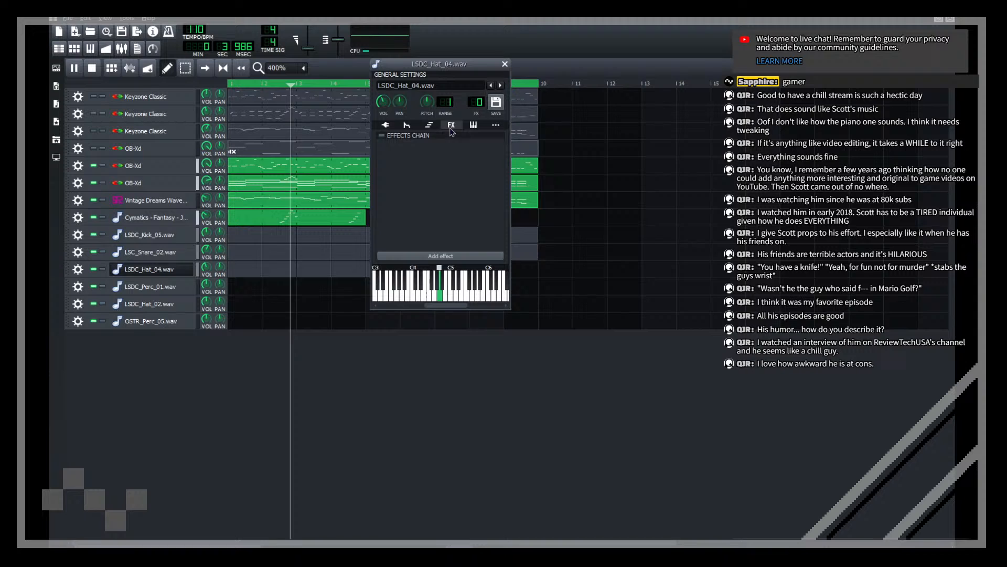
click(439, 256)
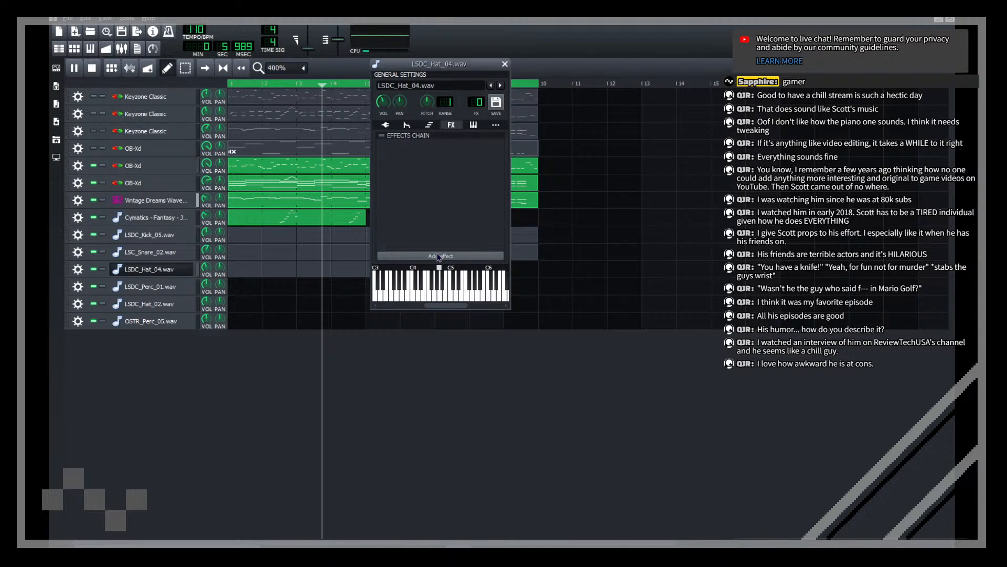
text(eq)
double_click(375, 313)
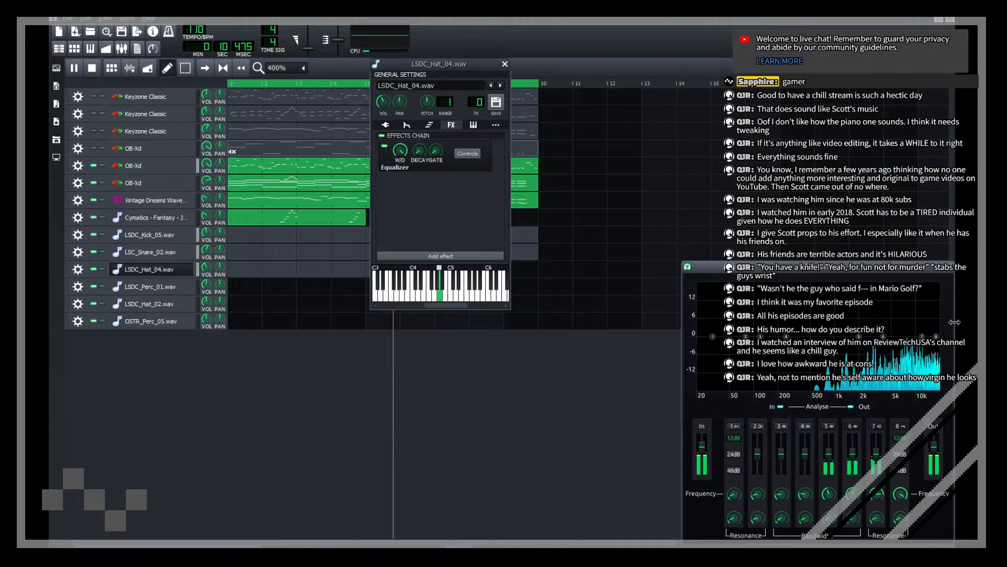
Step: Enable the Equalizer's low-pass band 8 at about 17.5 kHz on LSDC_Hat_04 and stop playback
click(897, 425)
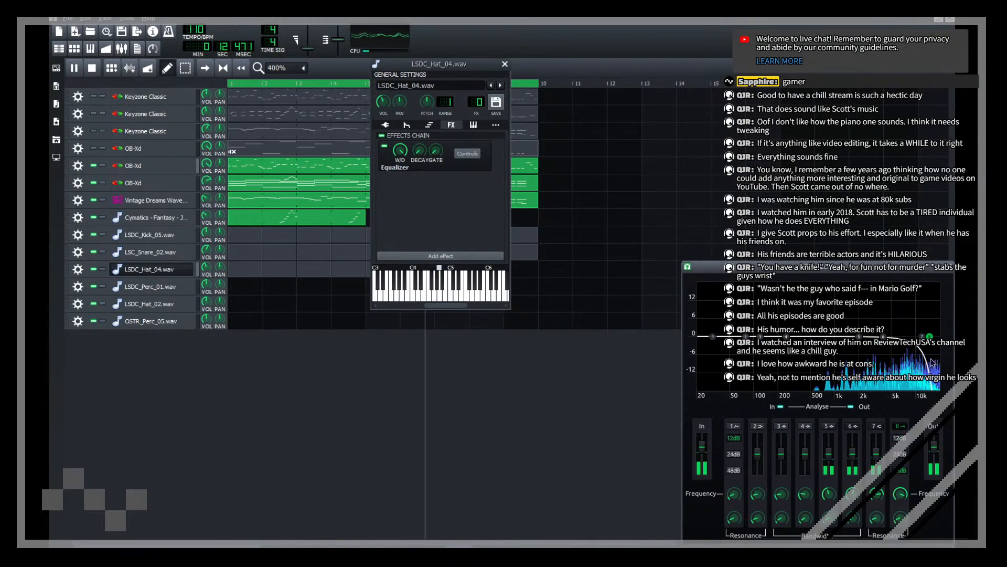
drag(929, 336, 913, 336)
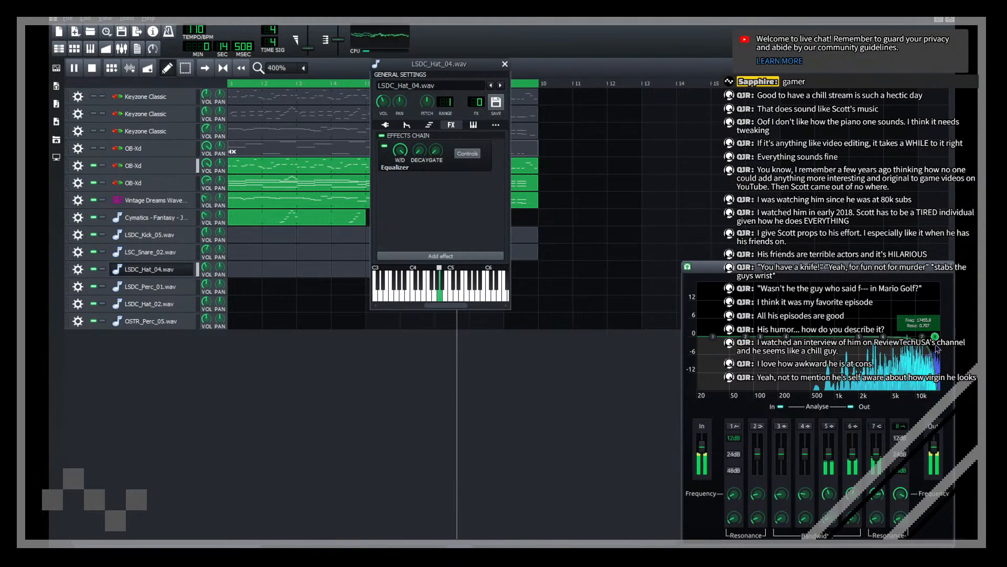
click(495, 406)
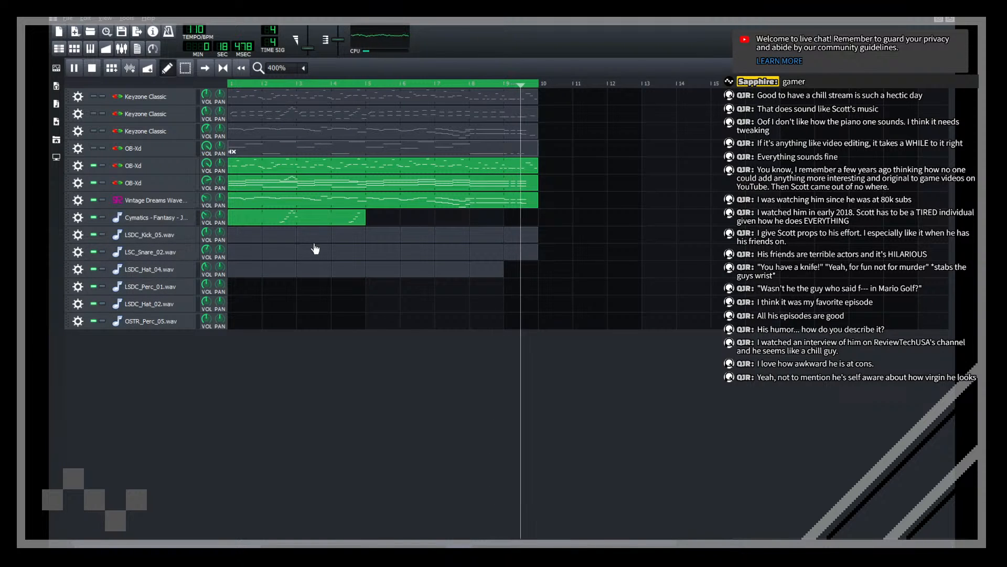
key(space)
scroll(284, 69, down, 1)
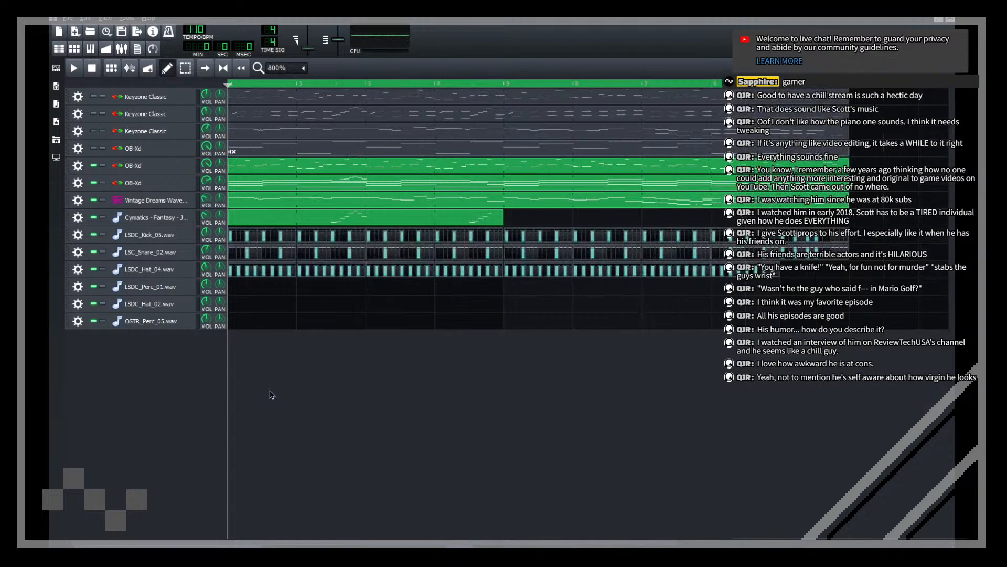
click(539, 322)
key(space)
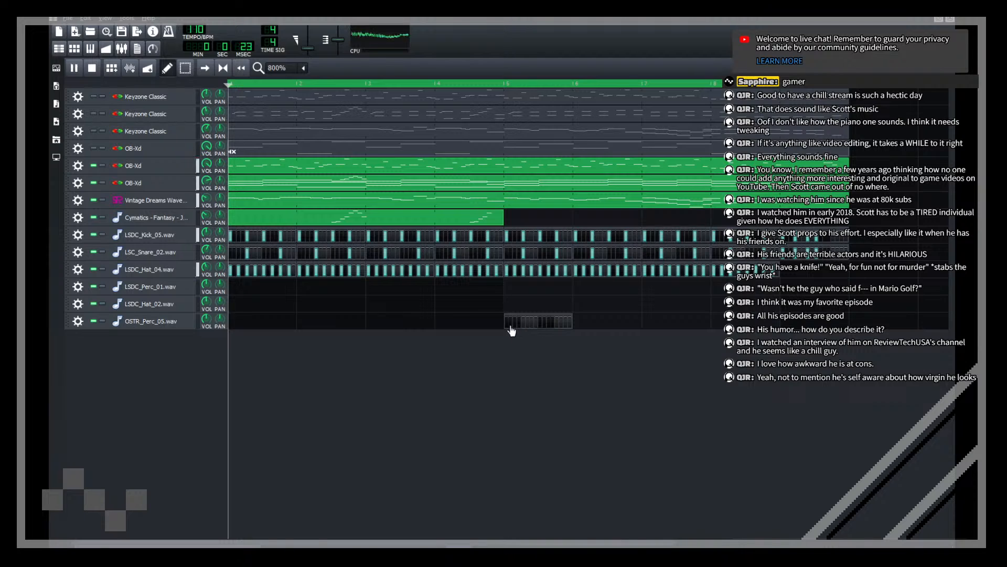
middle_click(506, 322)
key(space)
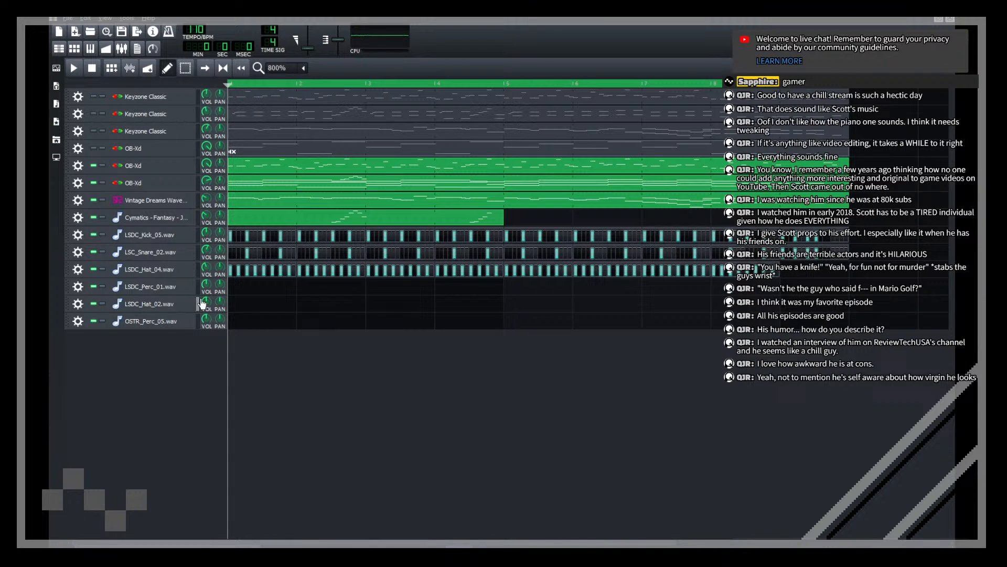
Step: Program LSDC_Hat_02 hits on all four beats of bar 5 and move that track above LSDC_Perc_01
key(space)
click(519, 306)
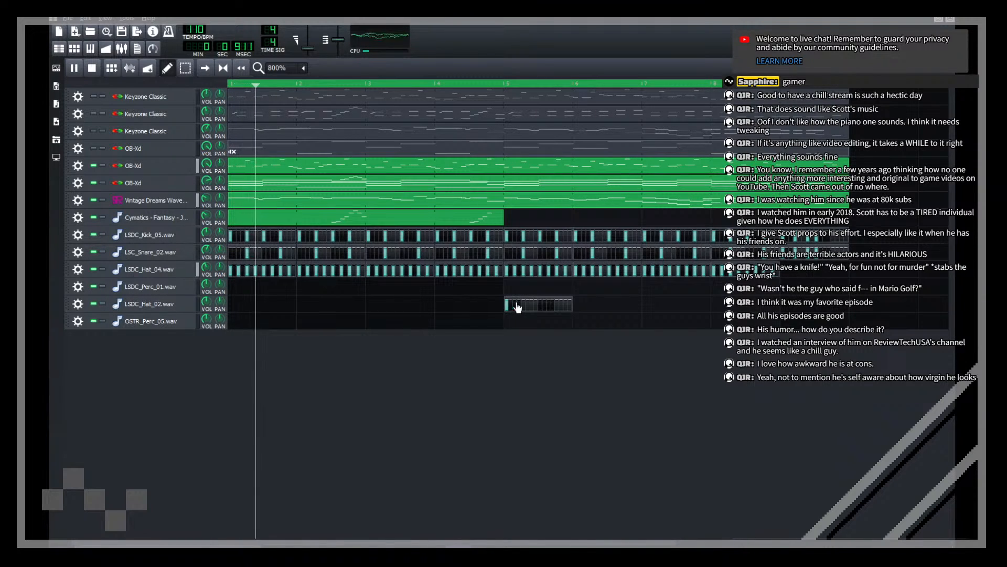
key(space)
click(523, 305)
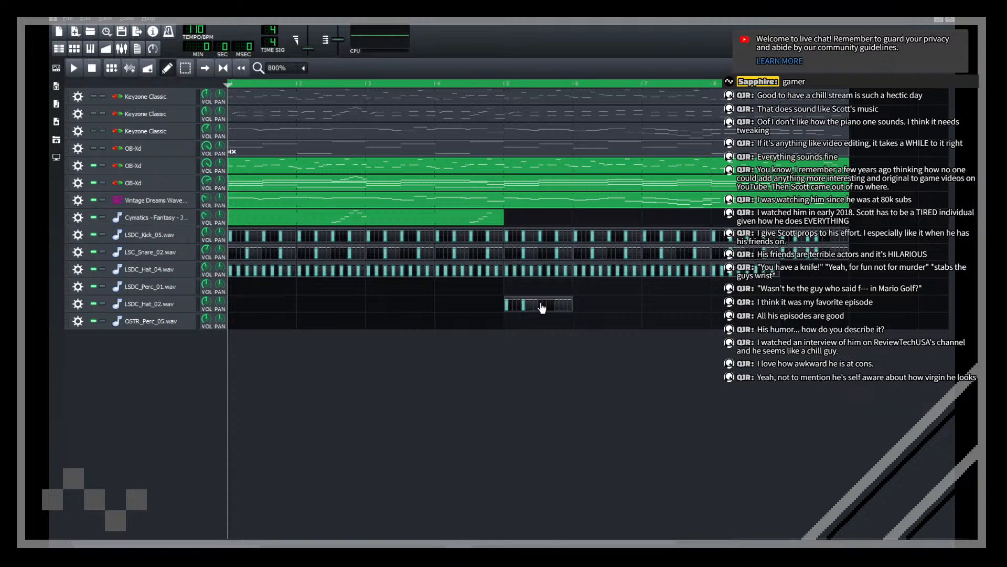
click(540, 305)
click(557, 306)
drag(67, 303, 67, 287)
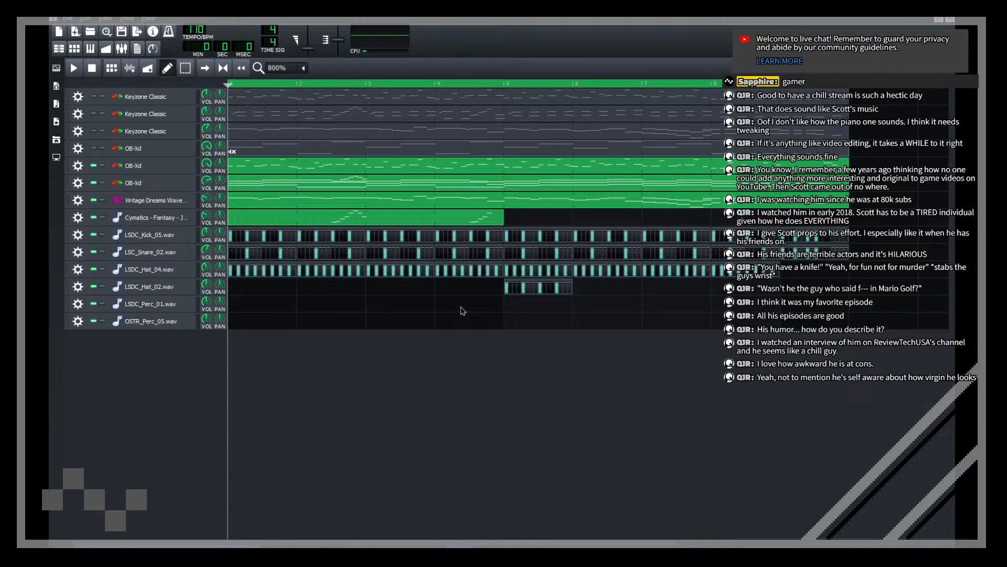
Step: Save the project and extend the LSDC_Hat_02 pattern from bar 5 with copies in bars 6 through 8
click(126, 33)
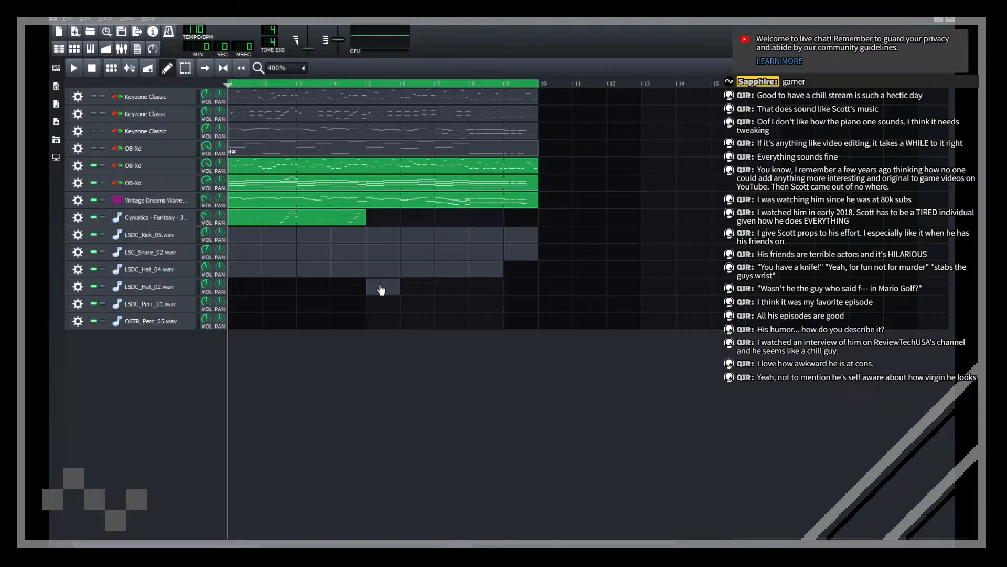
drag(381, 290, 472, 288)
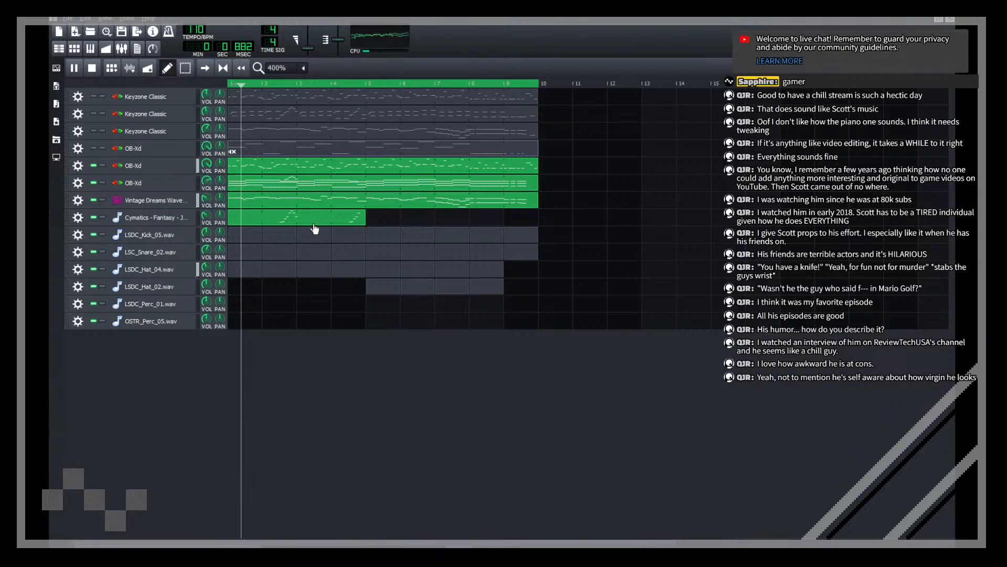
Step: Play the song and add the OTT effect to the LSDC_Hat_02 track
key(space)
scroll(294, 71, down, 1)
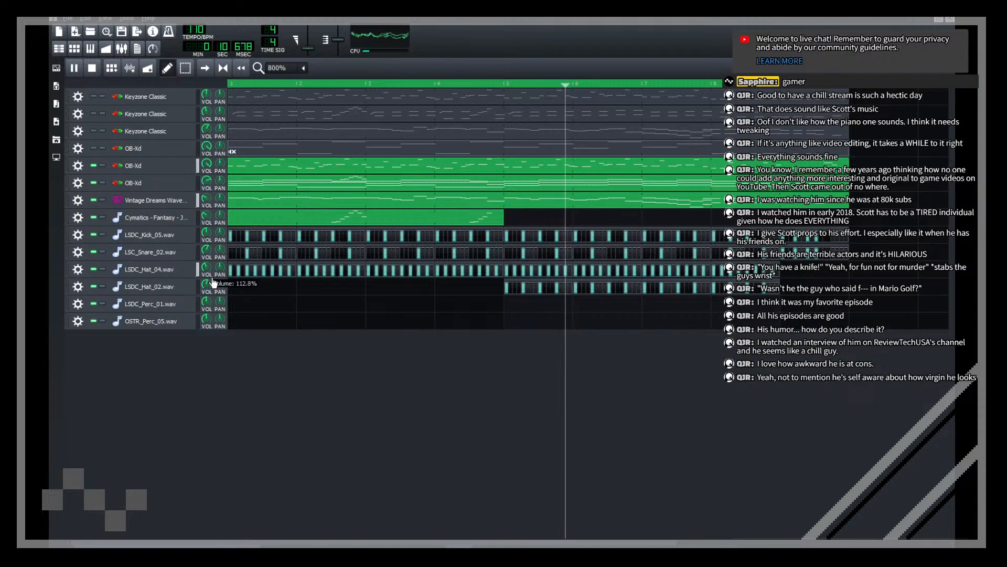
click(157, 286)
click(451, 124)
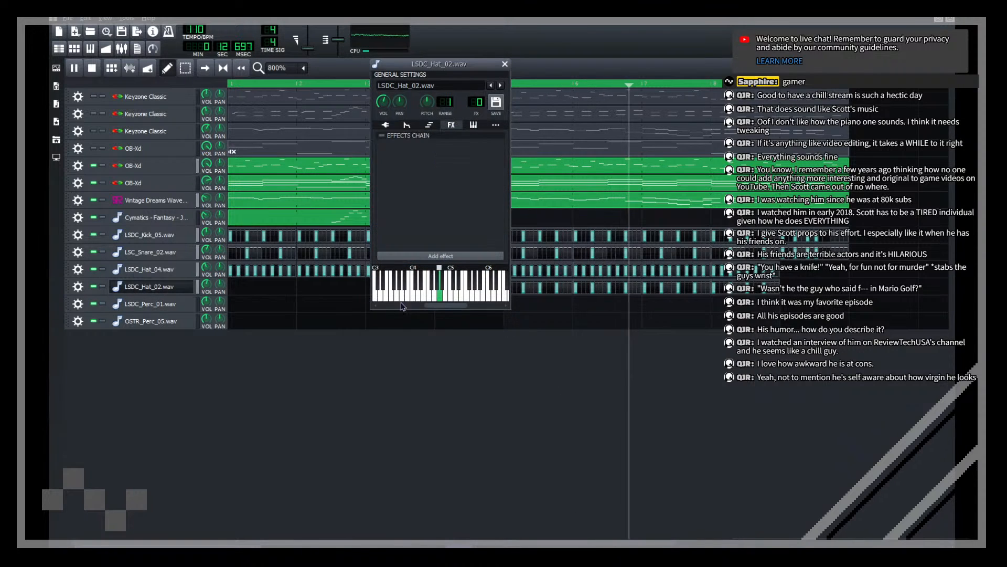
click(421, 259)
text(ott)
key(Return)
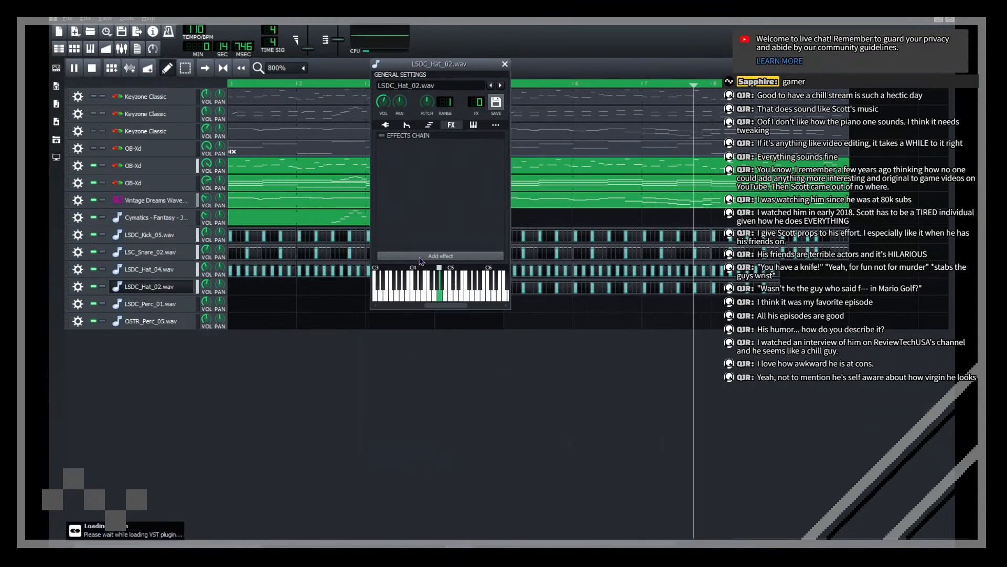
drag(888, 299, 649, 232)
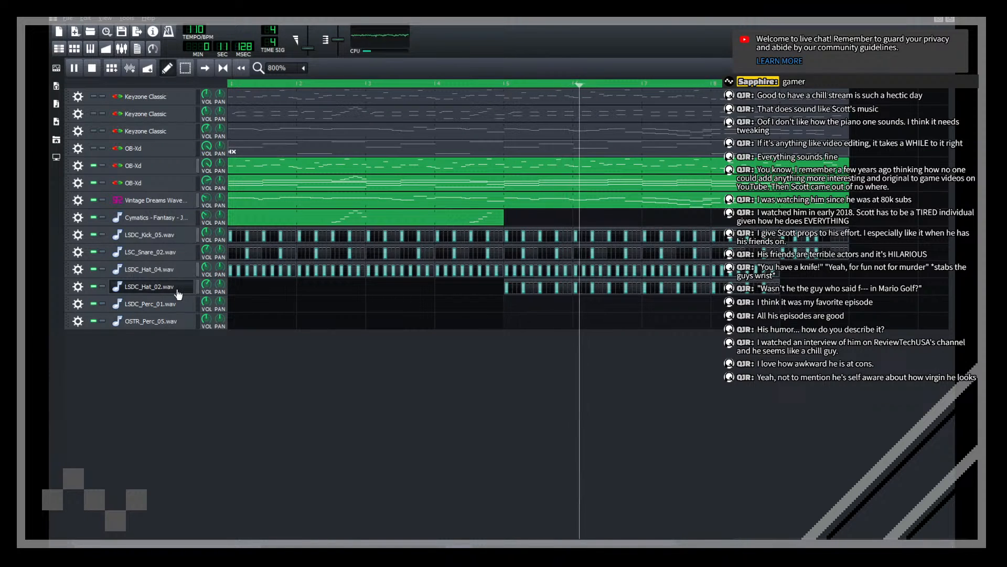
Step: Try panning LSDC_Hat_02 off-centre, reset its panning to 0, and stop playback
drag(220, 285, 214, 326)
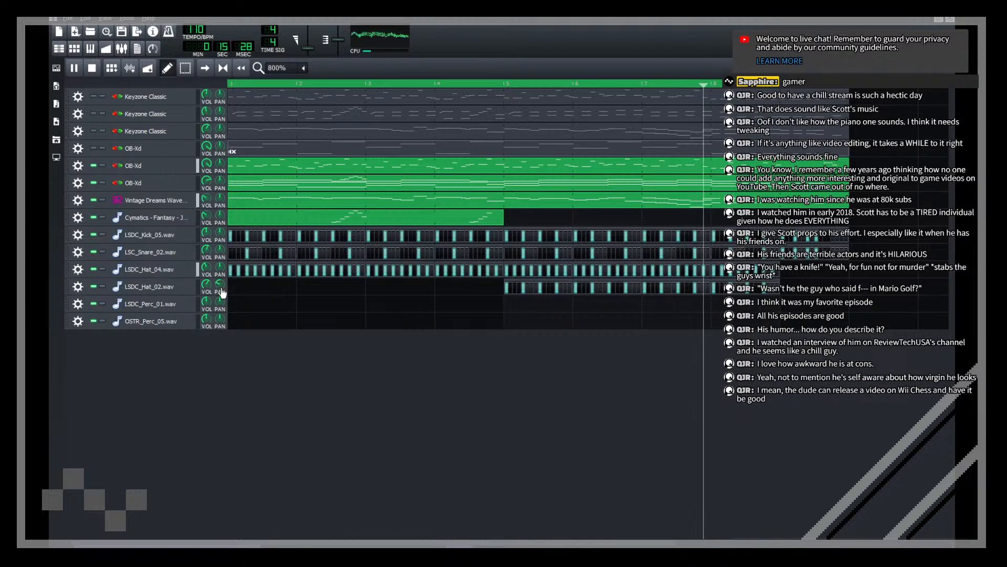
double_click(221, 287)
text(0)
key(Return)
key(space)
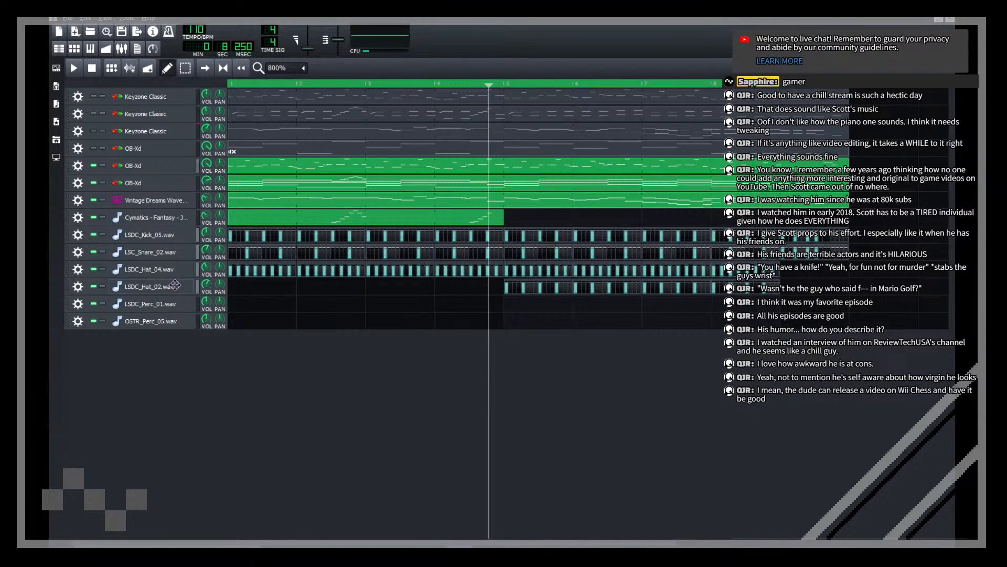
Step: Add the C* Narrower effect to LSDC_Hat_02 and adjust its strength
click(174, 285)
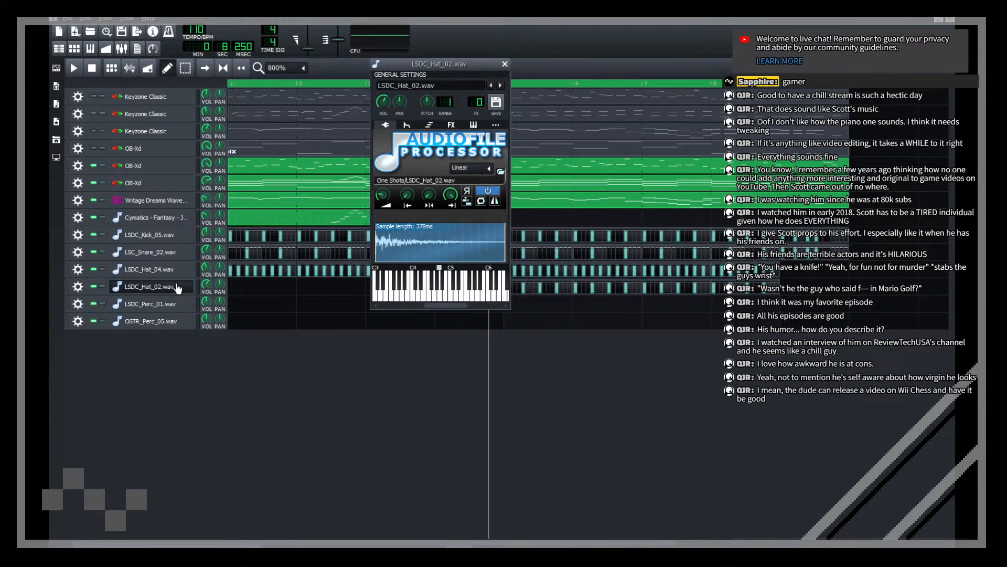
click(451, 124)
drag(435, 63, 652, 195)
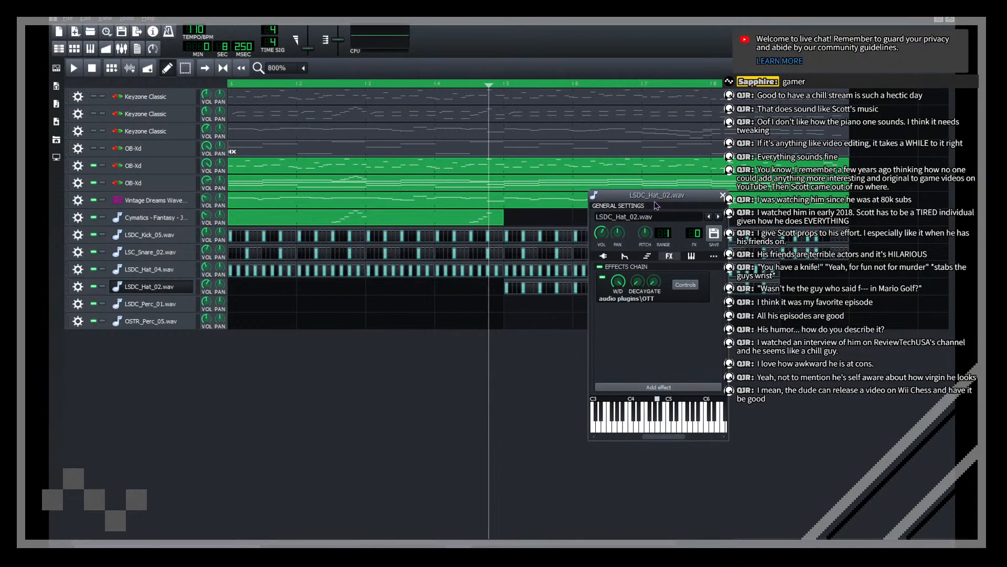
click(659, 388)
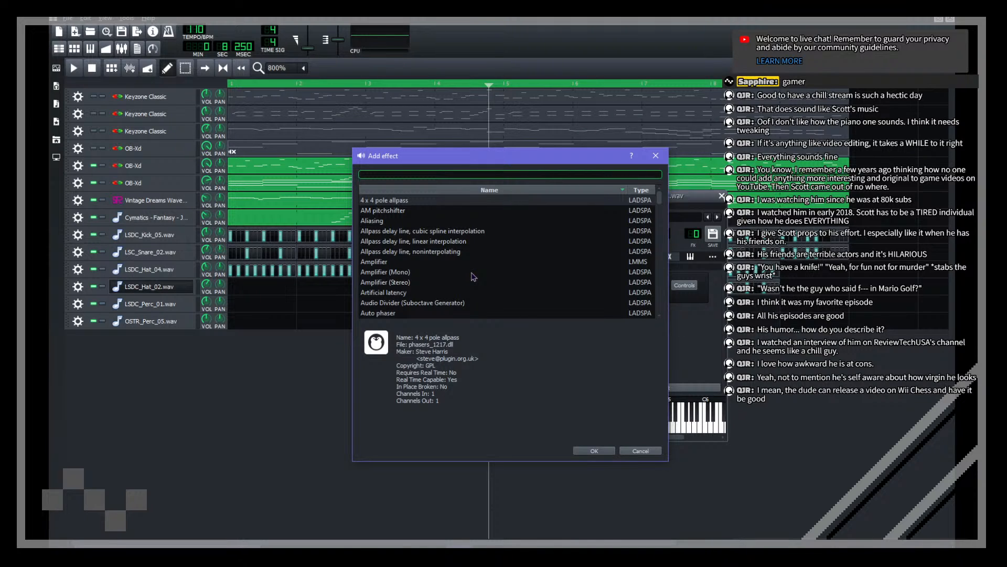
text(narr)
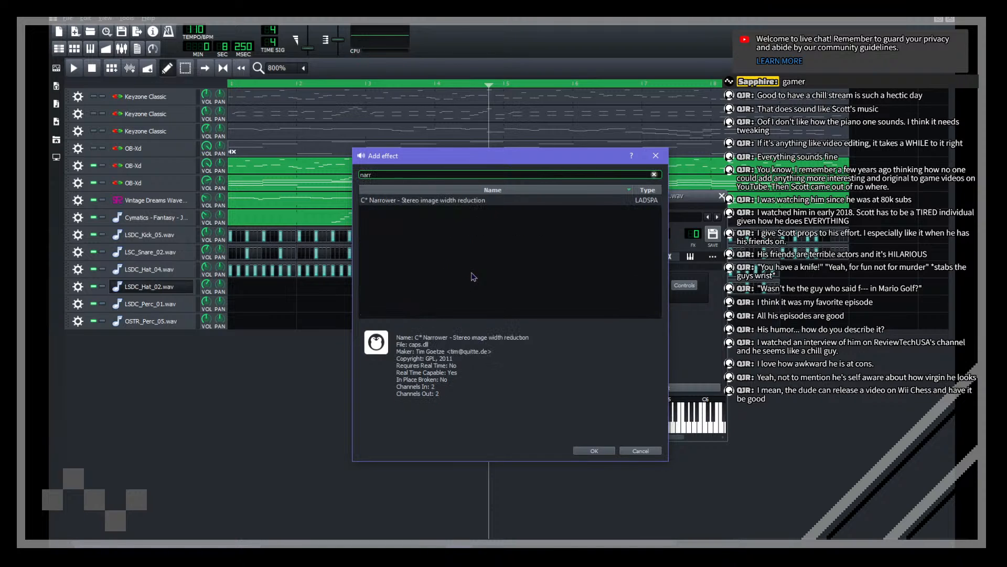
key(Return)
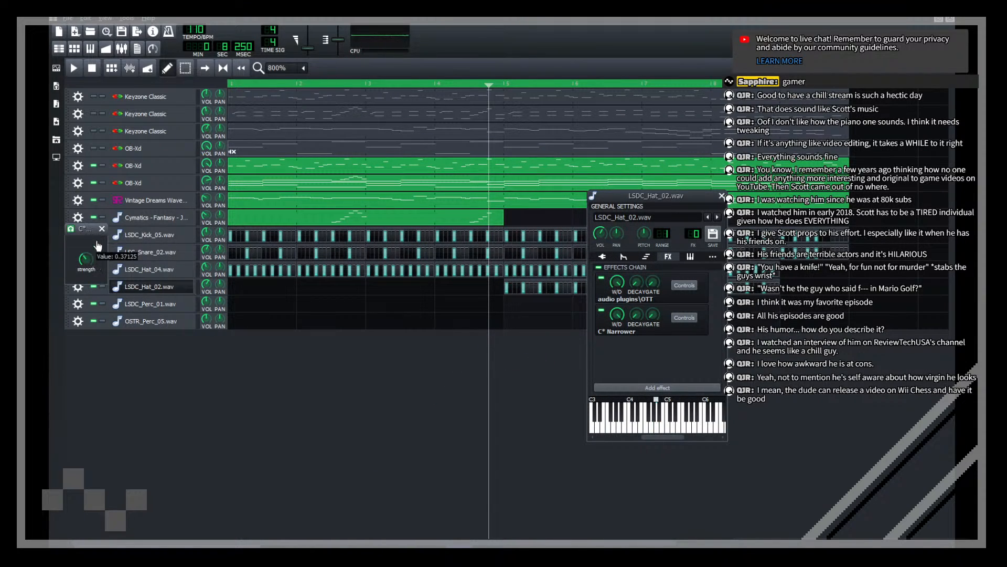
click(519, 392)
Step: Raise LSDC_Hat_02's volume during playback and move OTT below C* Narrower in its effects chain
key(space)
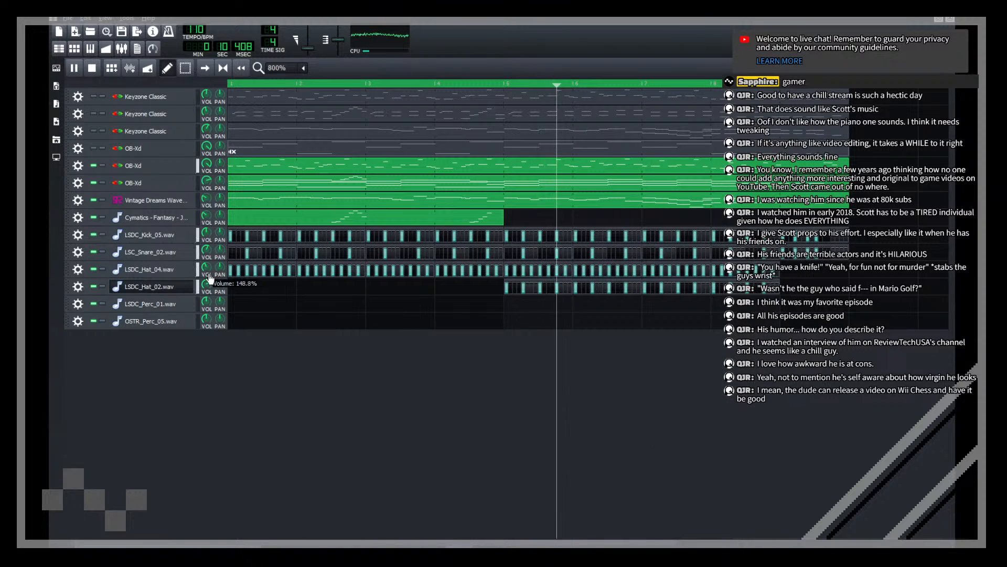
click(158, 287)
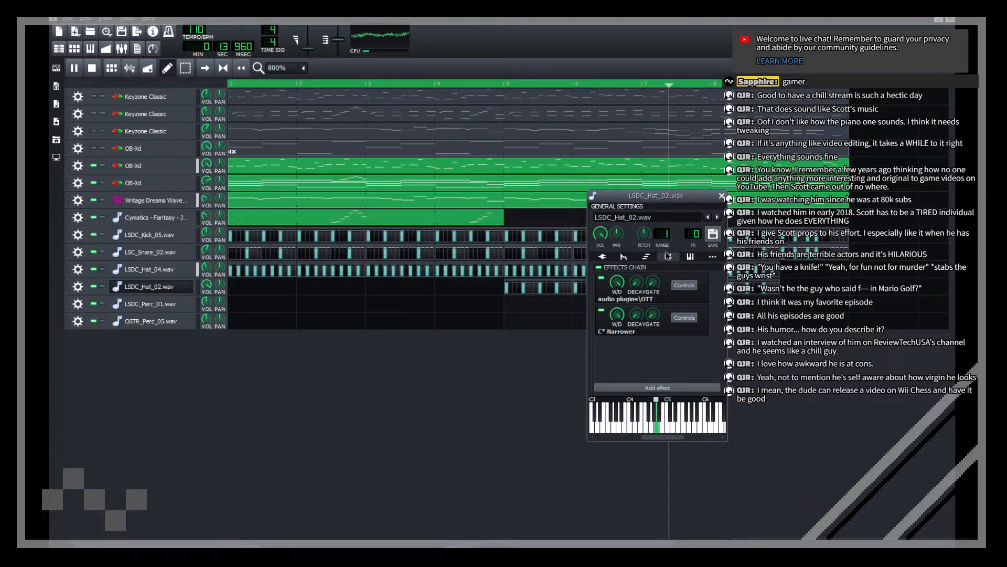
right_click(672, 294)
click(677, 329)
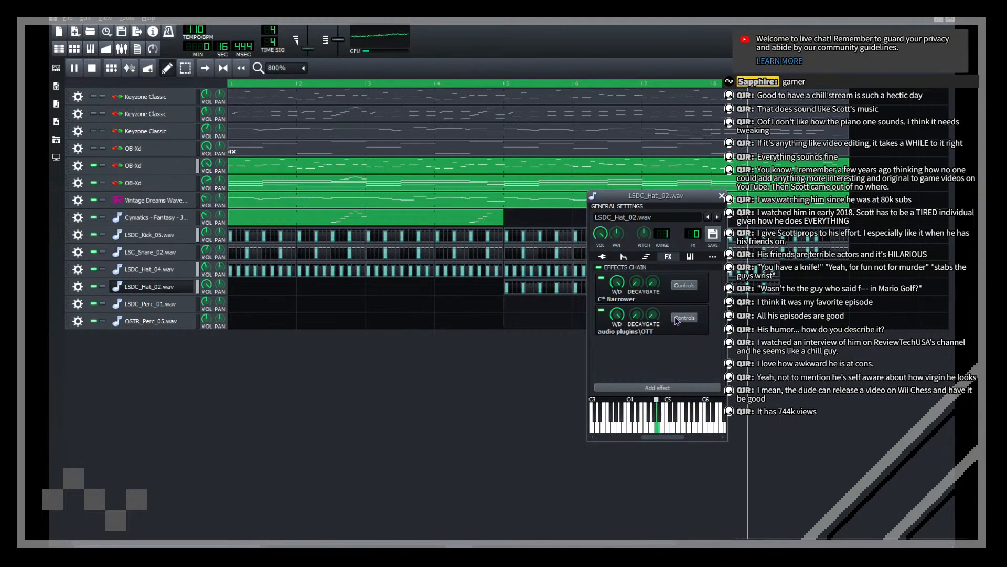
Step: Check the OTT controls on LSDC_Hat_02 and stop playback
click(684, 317)
click(282, 353)
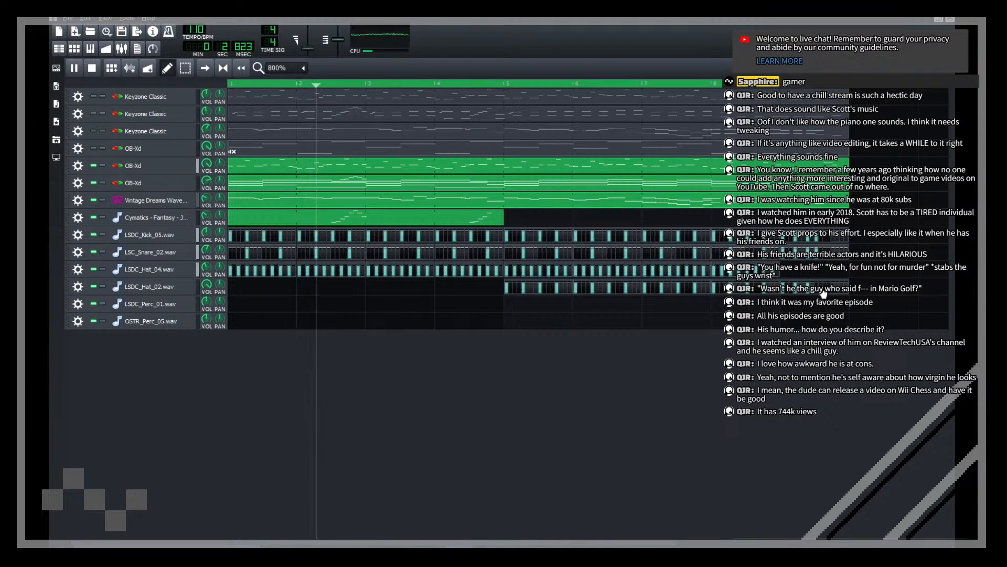
key(space)
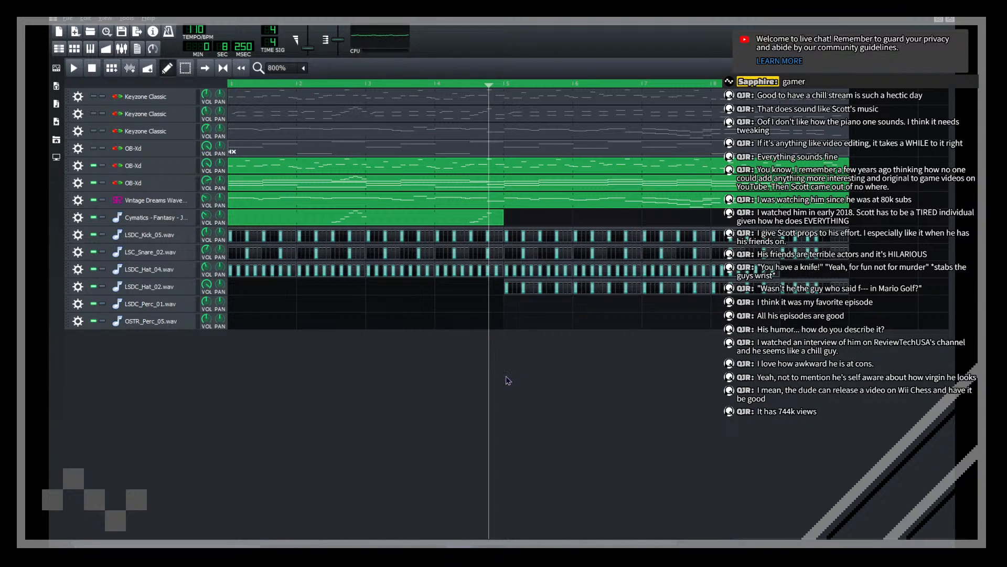
Step: Inspect the LSDC_Perc_01 and OSTR_Perc_05 sample instruments
click(166, 307)
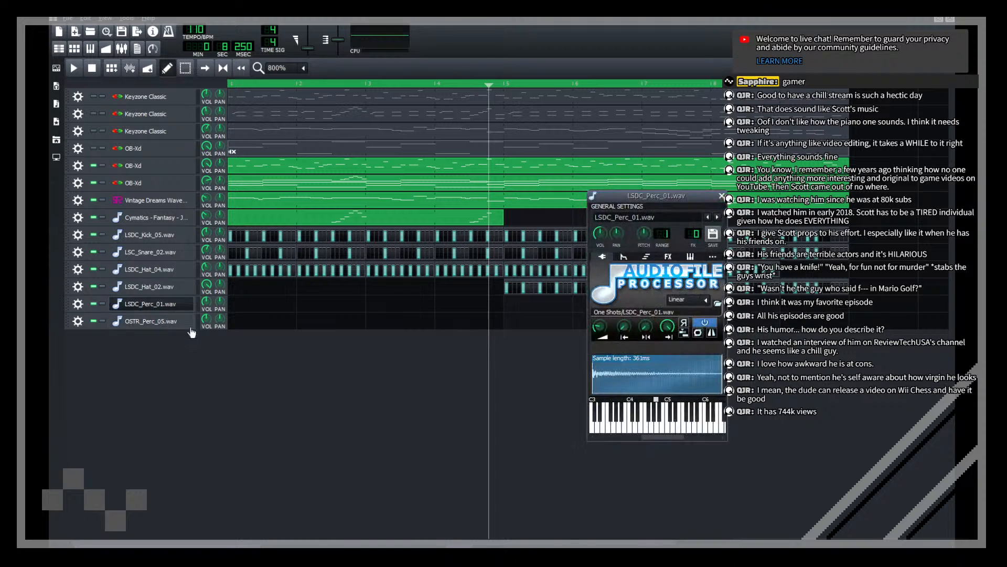
click(176, 321)
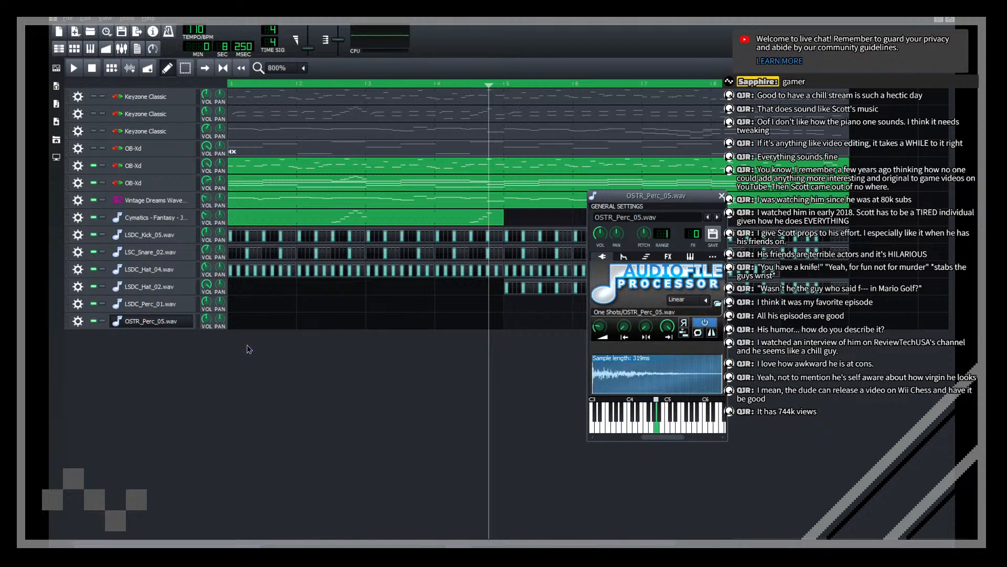
click(262, 339)
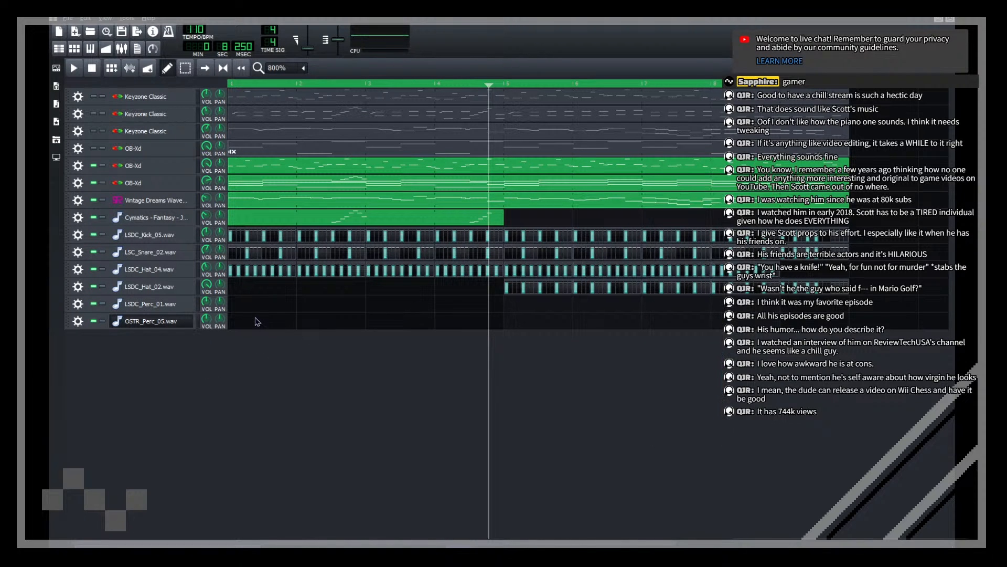
click(79, 322)
click(292, 370)
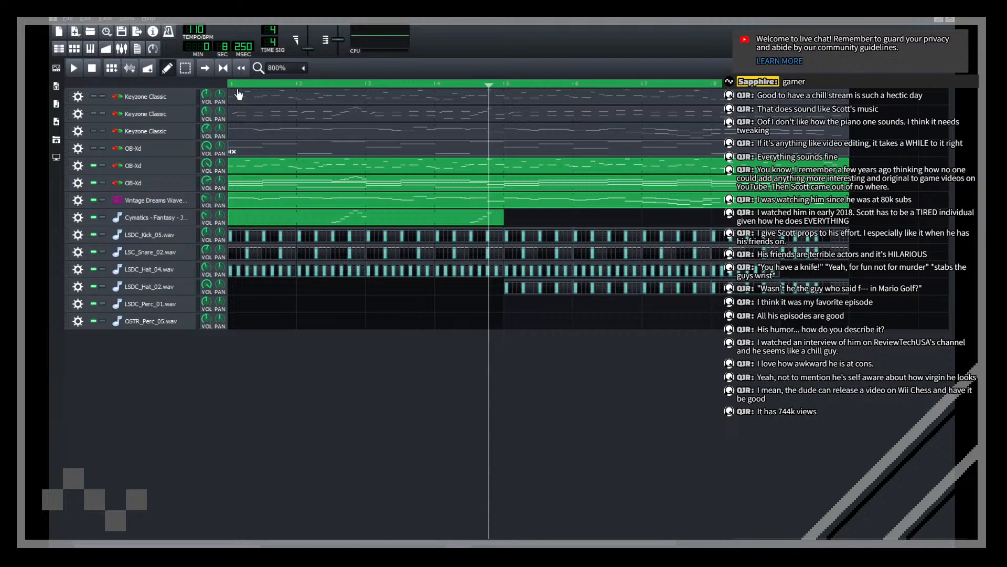
Step: Save the project and show a widened My Samples browser at its list of sample packs
key(space)
key(ctrl+s)
click(56, 121)
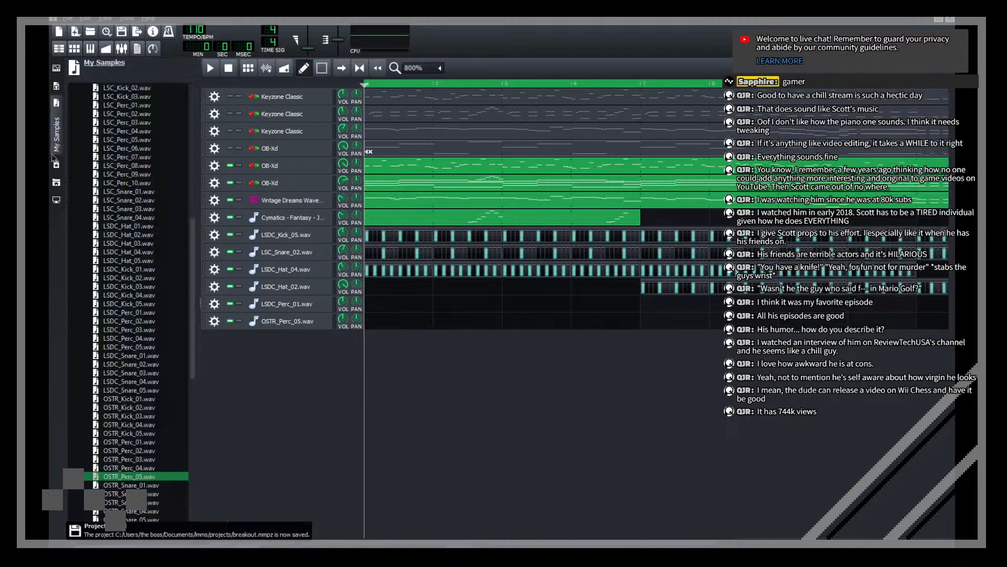
scroll(72, 214, up, 12)
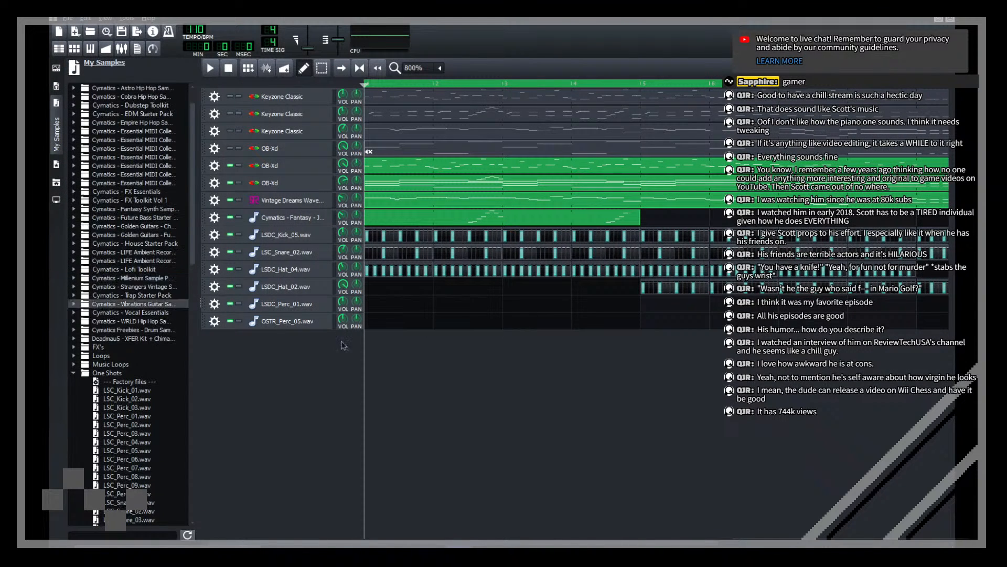
drag(200, 300, 257, 303)
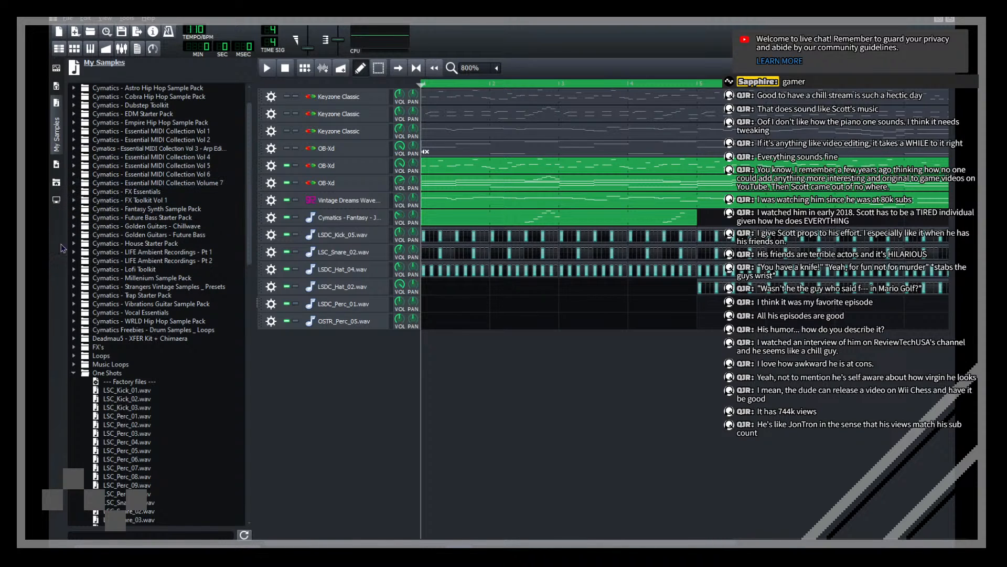
Step: Browse the Cymatics packs and expand Vintage Drum Collection Vol 1 within the Strangers Bonus Packs
click(74, 209)
click(74, 209)
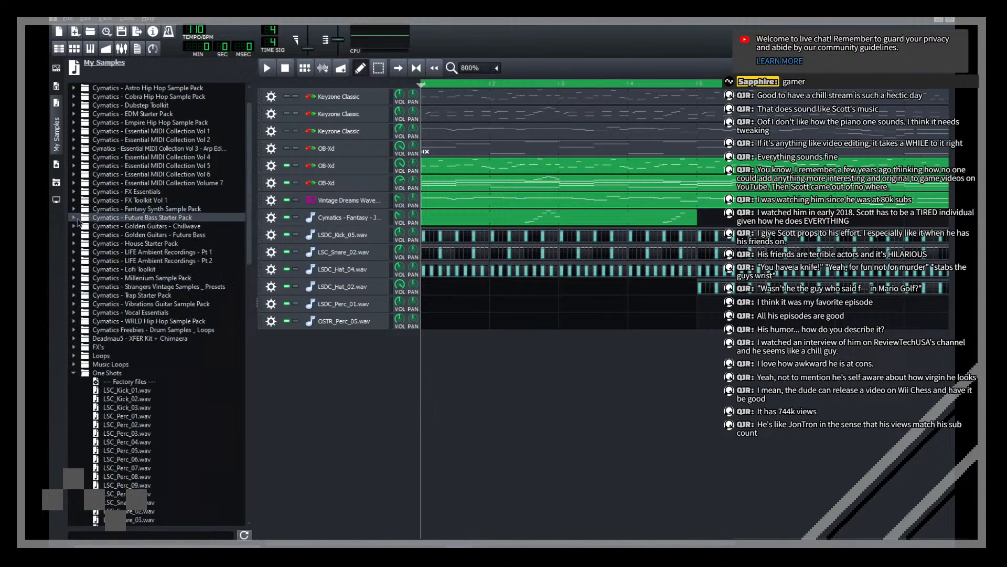
click(74, 218)
click(74, 217)
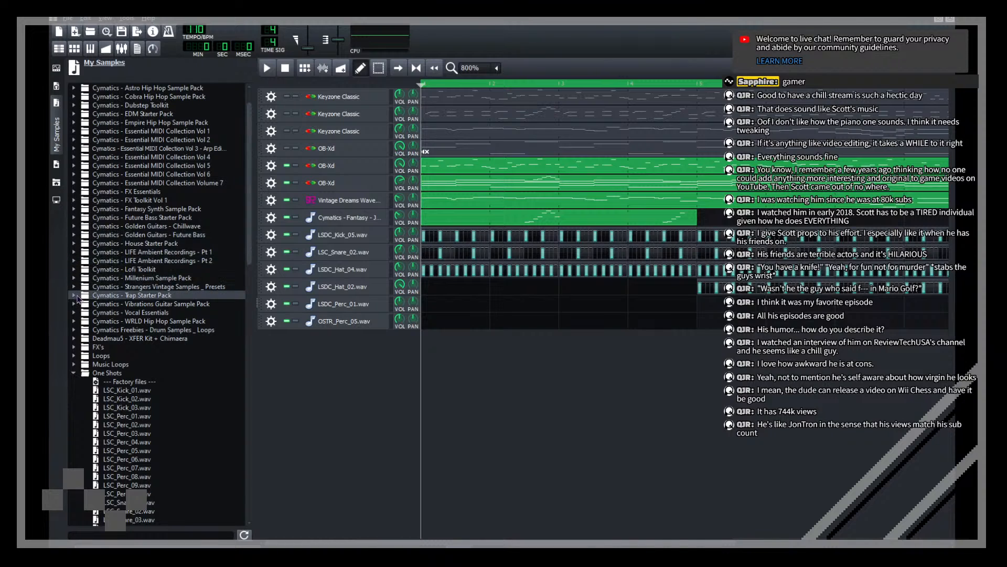
click(74, 287)
click(95, 329)
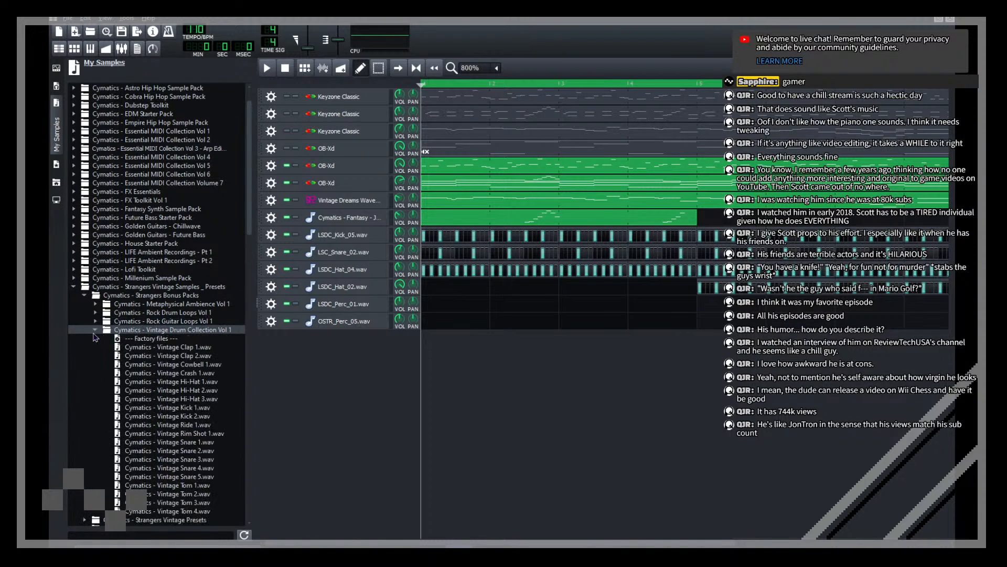
Step: Audition Vintage Hi-Hat 1 and Cowbell 1, and add Vintage Crash 1 as a track with a hit at the start of bar 1
scroll(94, 323, down, 4)
click(178, 277)
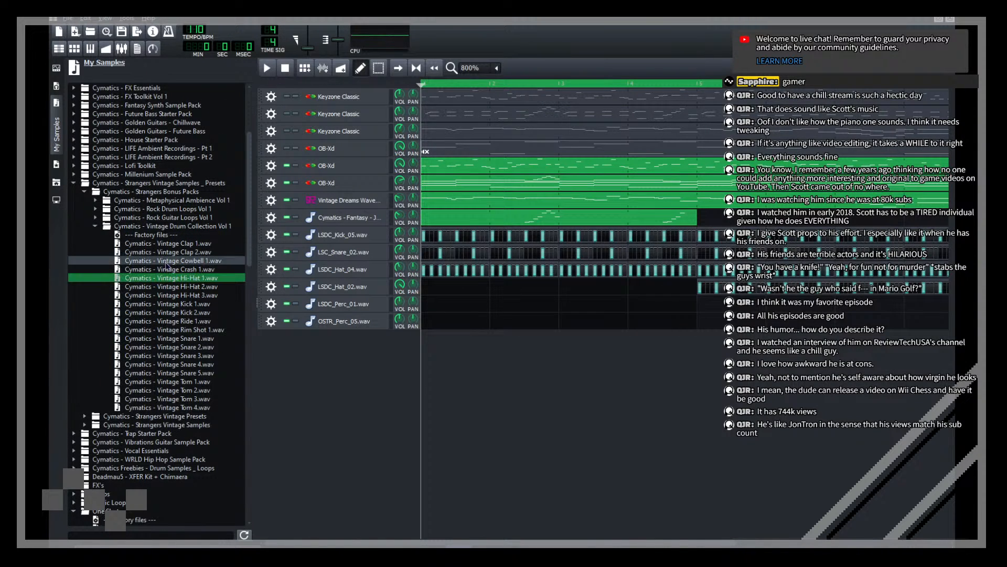
click(176, 260)
drag(175, 271, 430, 368)
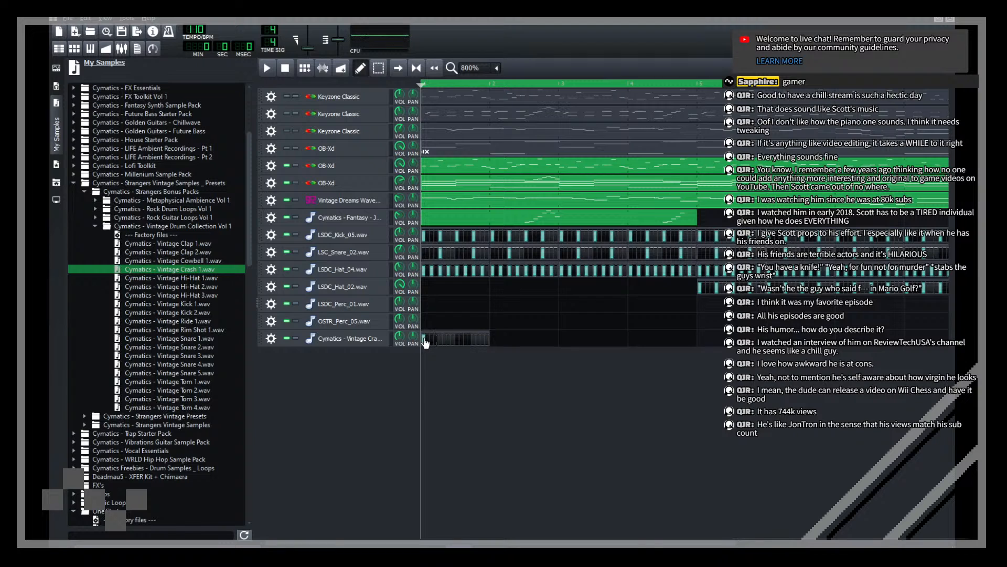
Step: Open the Vintage Crash 1 instrument, hide the sample browser, and save the project
click(362, 338)
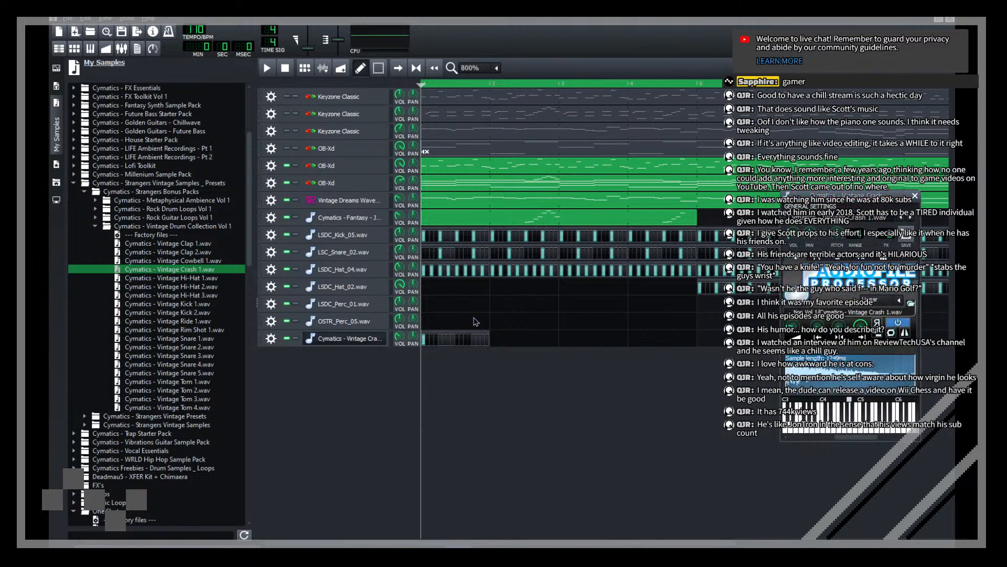
click(52, 123)
click(122, 33)
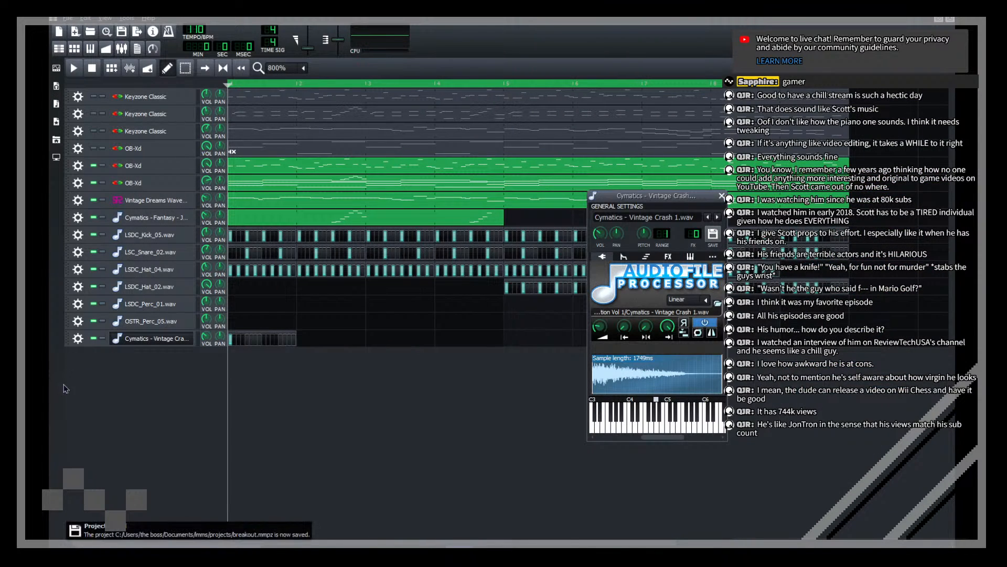
Step: Move the Vintage Crash 1 track above LSDC_Perc_01 and adjust its volume and FX channel during playback
drag(204, 342, 205, 344)
drag(70, 338, 71, 307)
key(space)
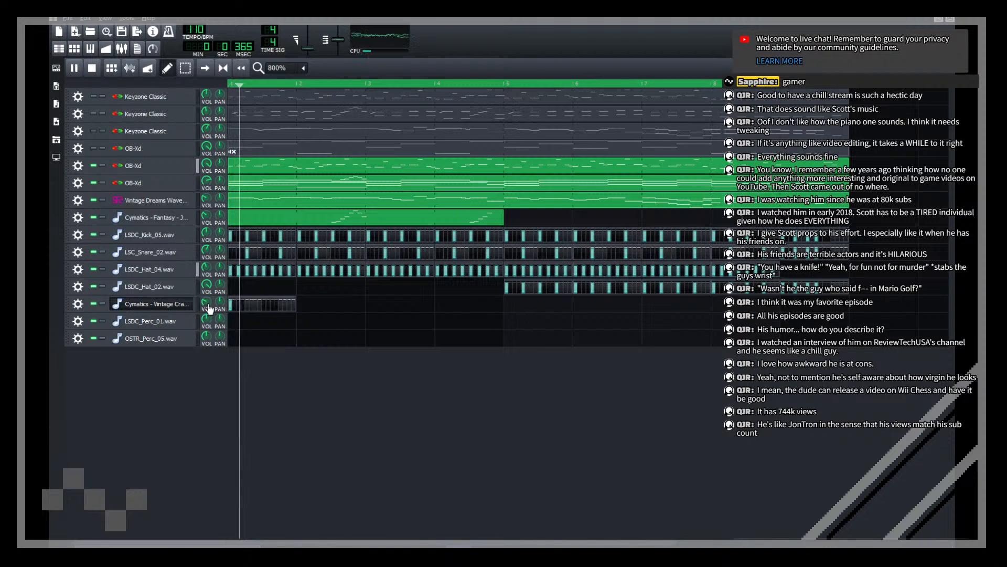
click(178, 304)
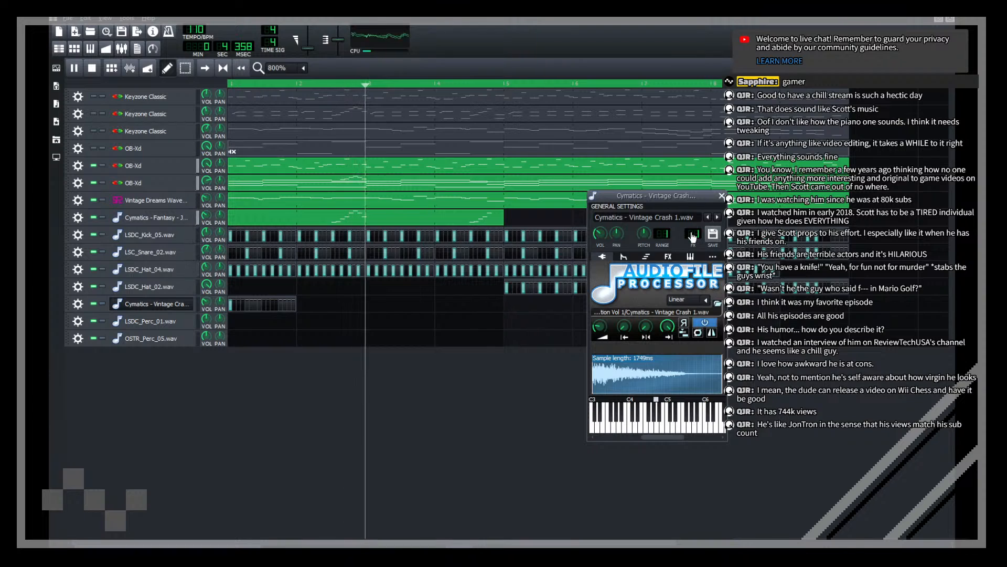
click(161, 308)
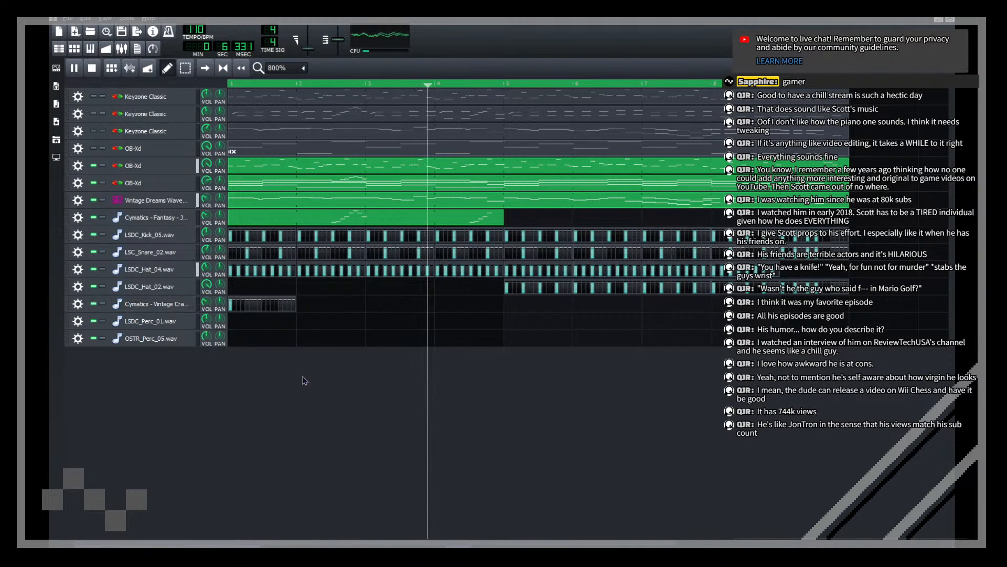
Step: Add the crash pattern to bar 5 and open a drum clip in the piano roll
click(565, 309)
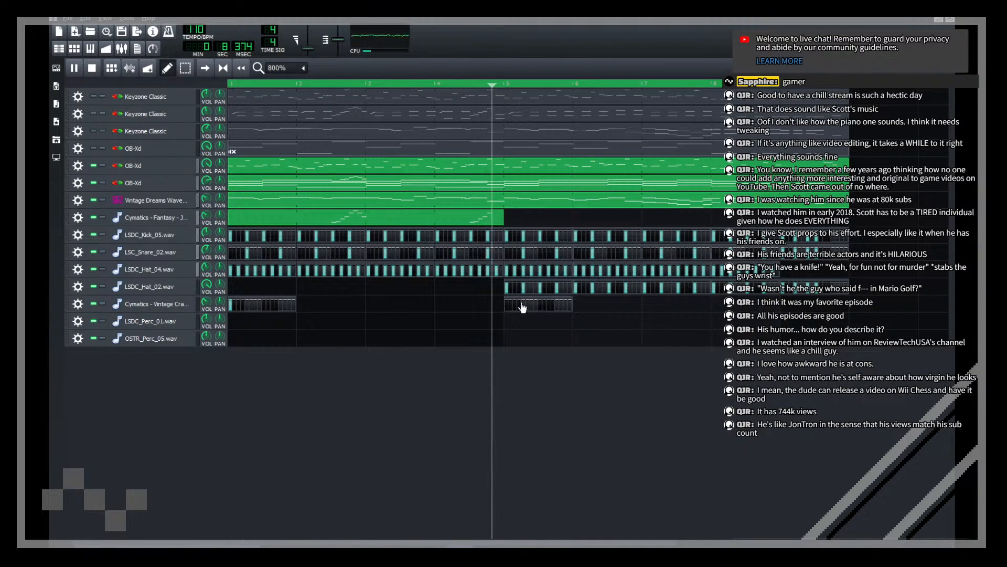
right_click(820, 305)
click(848, 312)
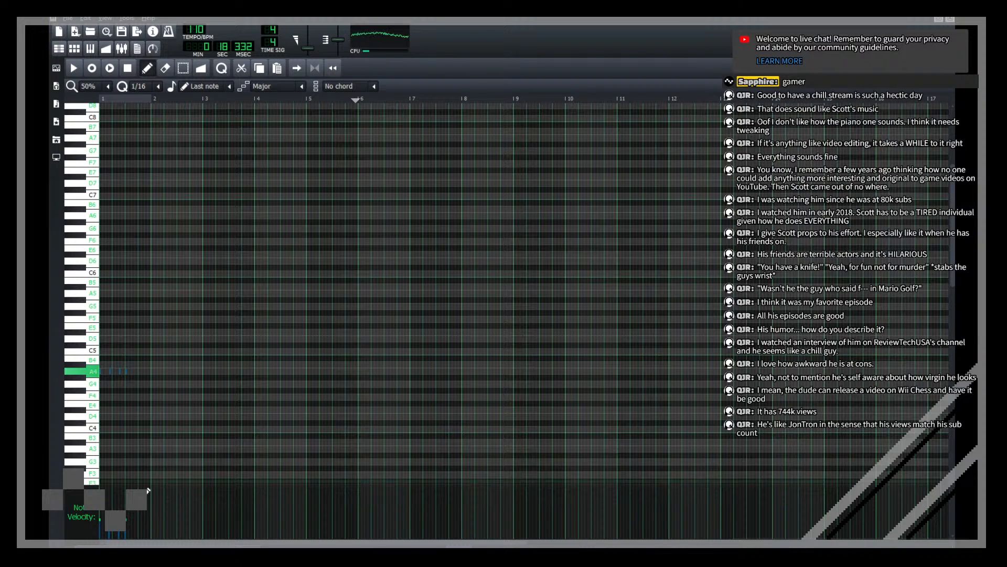
mouse_move(131, 522)
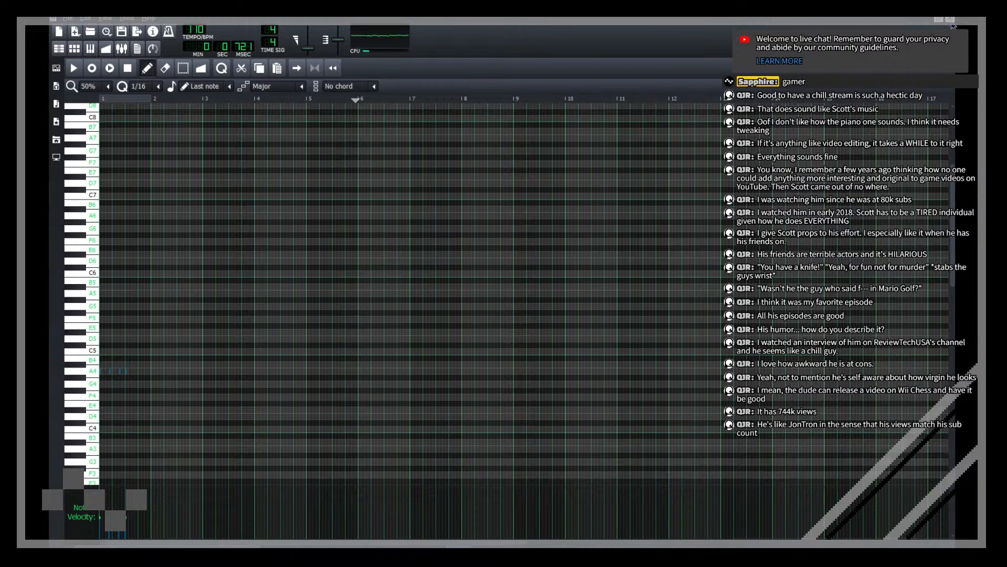
Step: Return to the song arrangement, save the project and play it back from the start
click(950, 20)
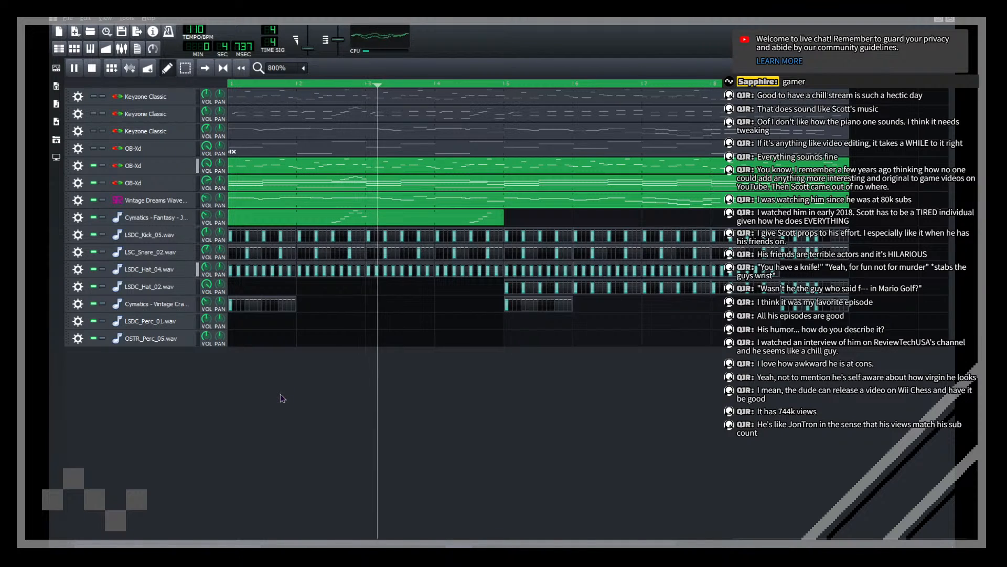
mouse_move(206, 307)
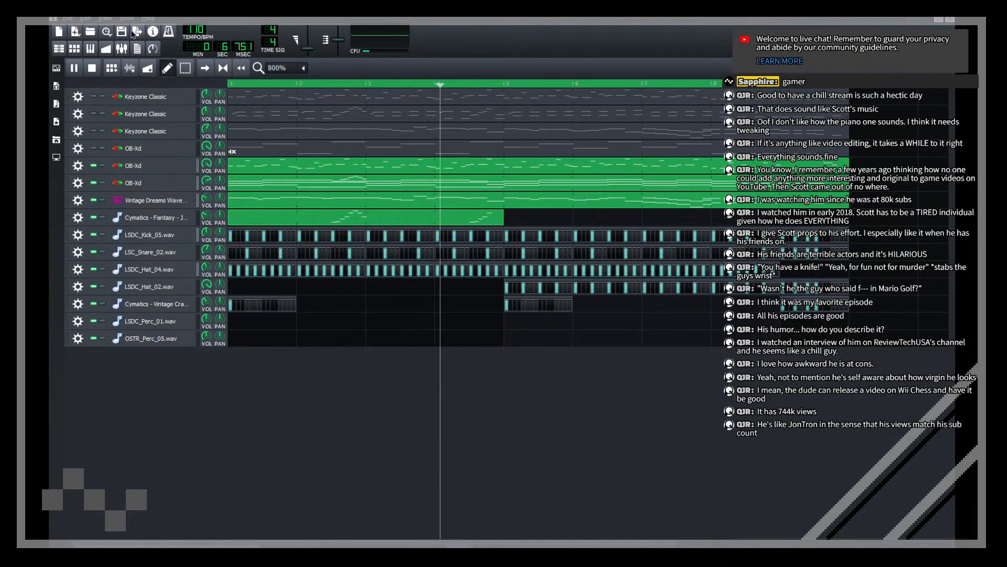
key(ctrl+s)
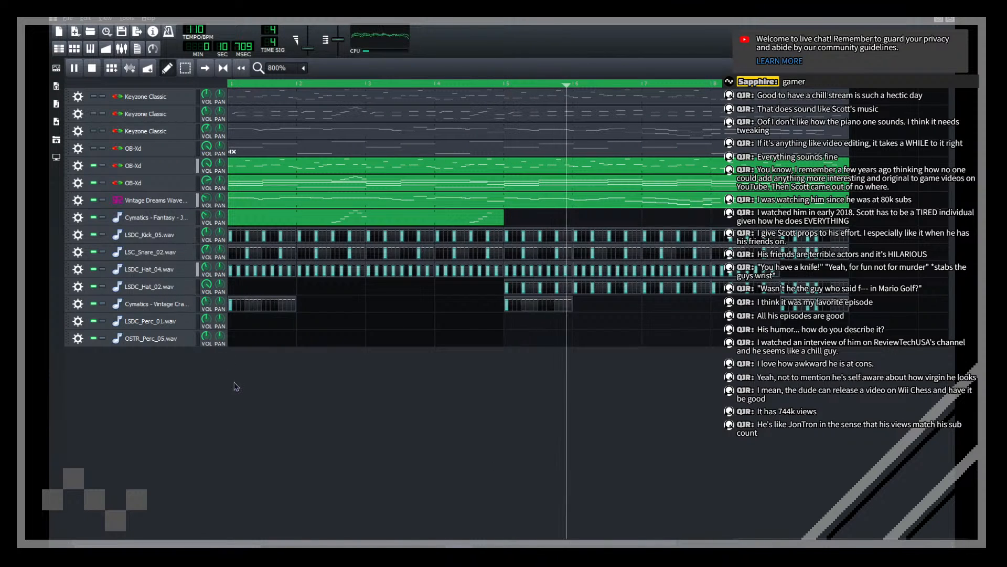
key(space)
key(space)
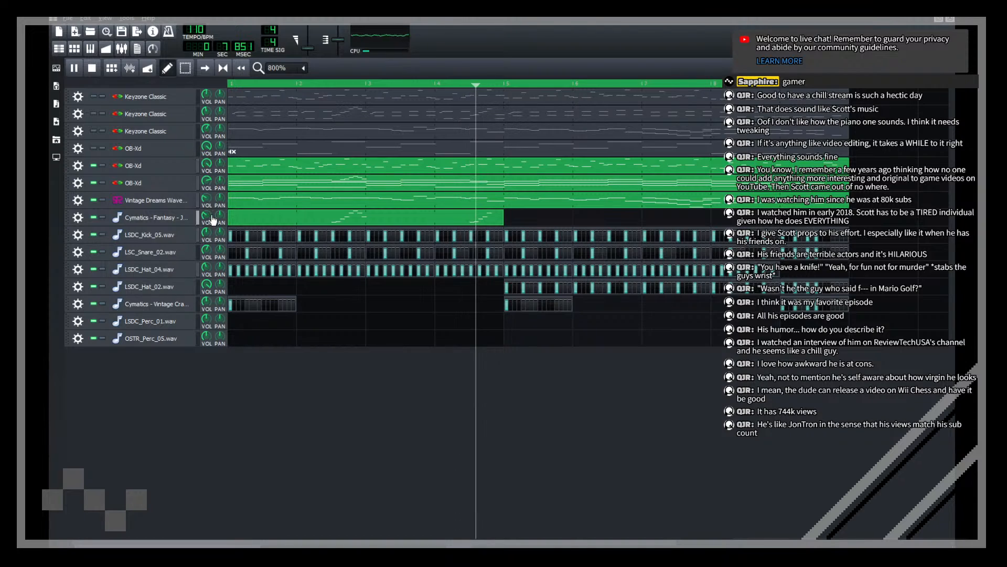
mouse_move(209, 225)
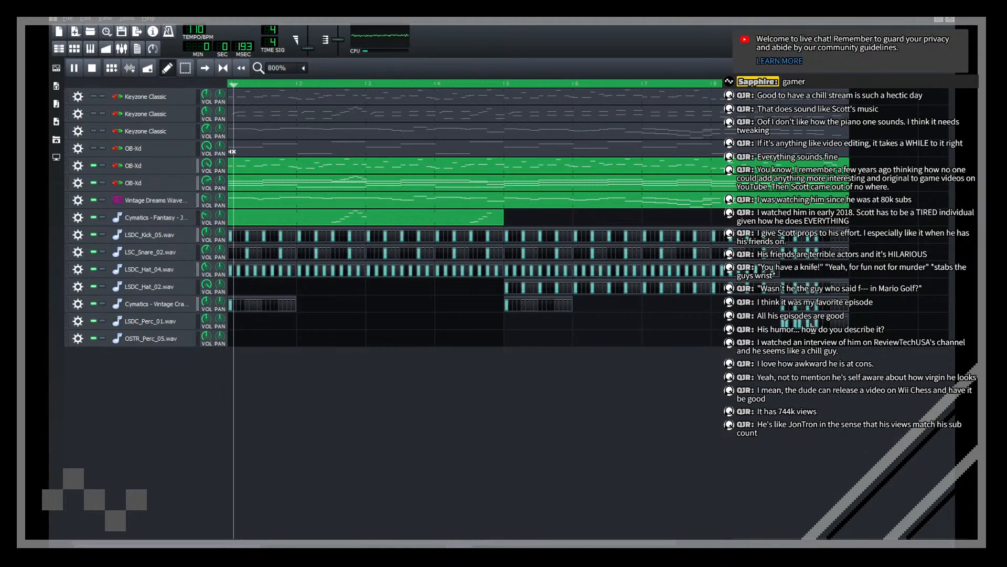
Step: Open the LSDC_Perc_01 pattern in the piano roll and transpose all of its notes up to C5
double_click(347, 235)
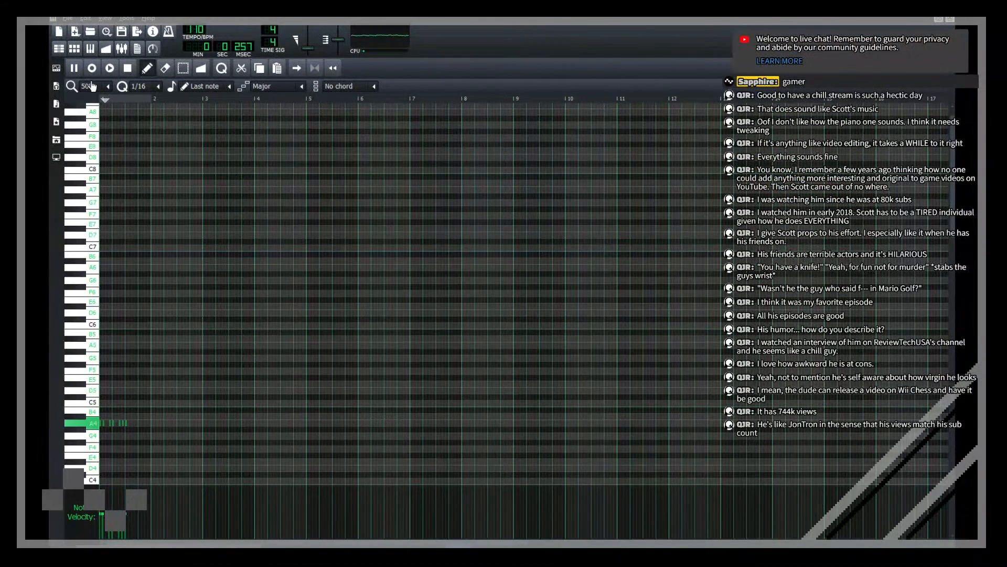
scroll(91, 86, down, 3)
scroll(159, 209, down, 3)
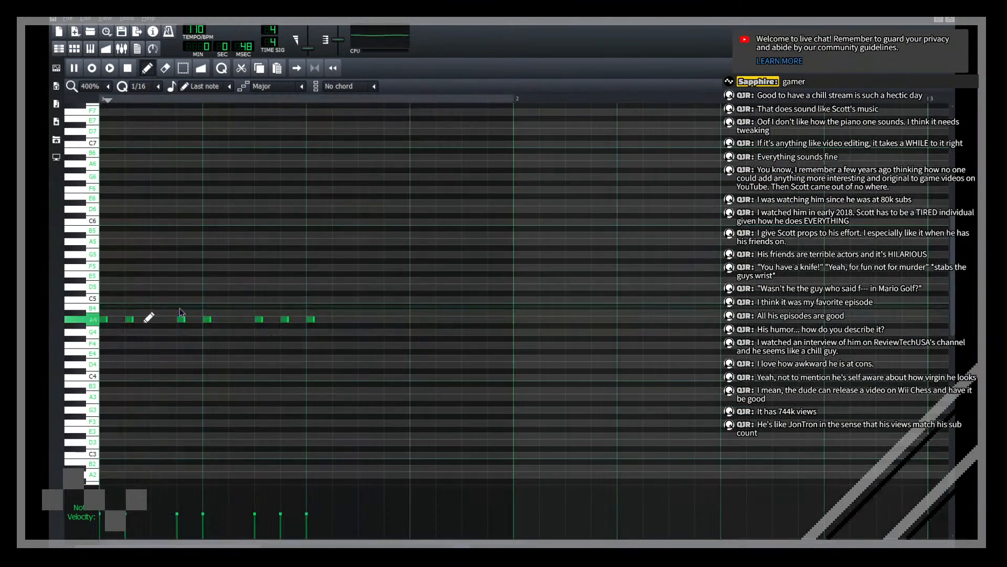
key(space)
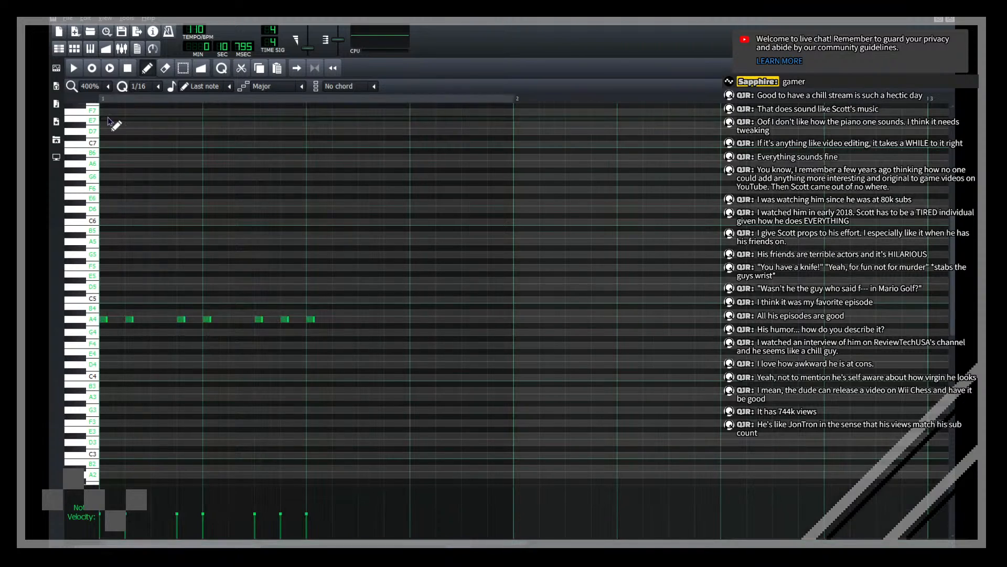
scroll(184, 188, down, 3)
key(ctrl+a)
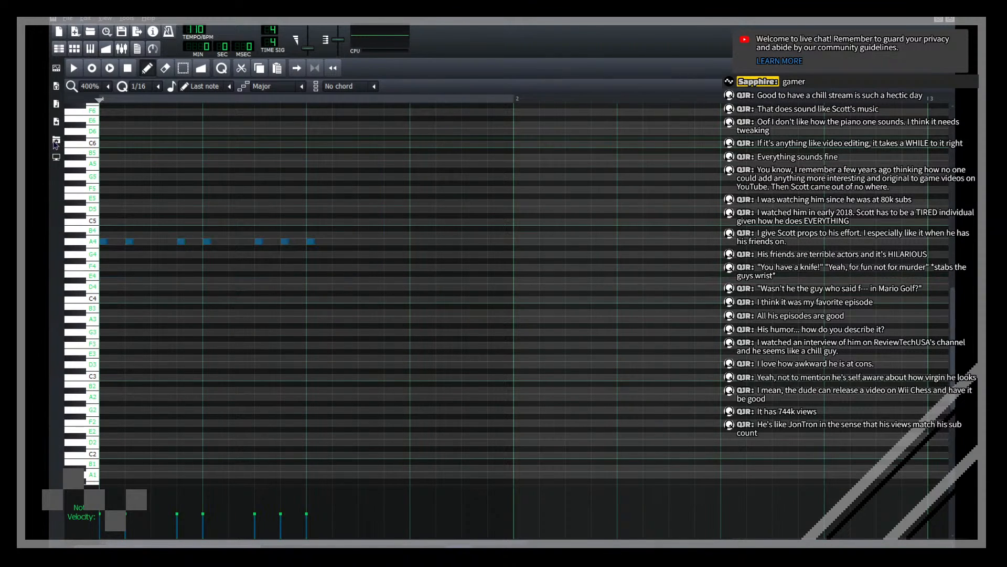
key(Escape)
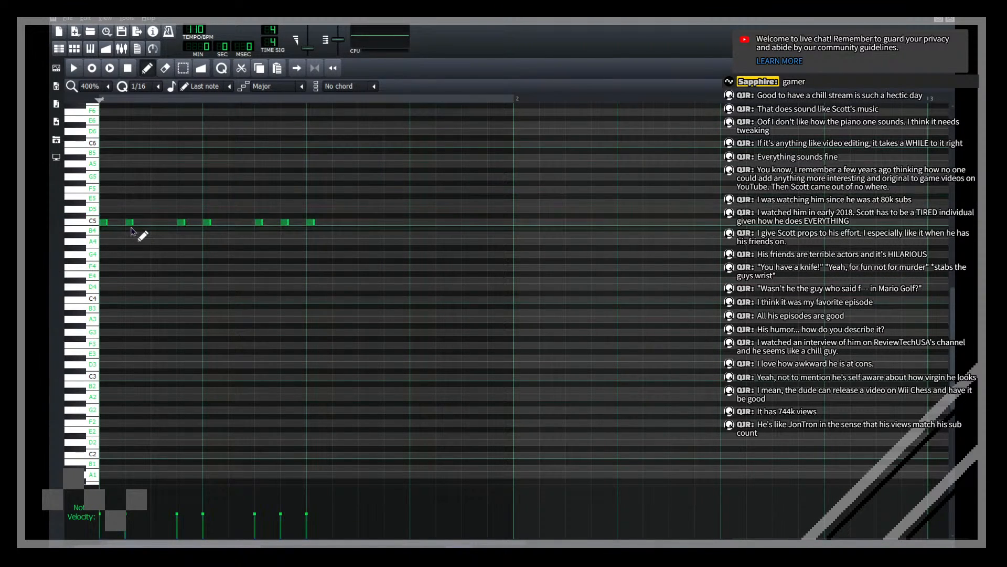
Step: Lower the second, third and fourth notes of the percussion pattern to B4, A4 and G4
key(space)
drag(220, 235, 181, 241)
drag(218, 254, 214, 262)
key(space)
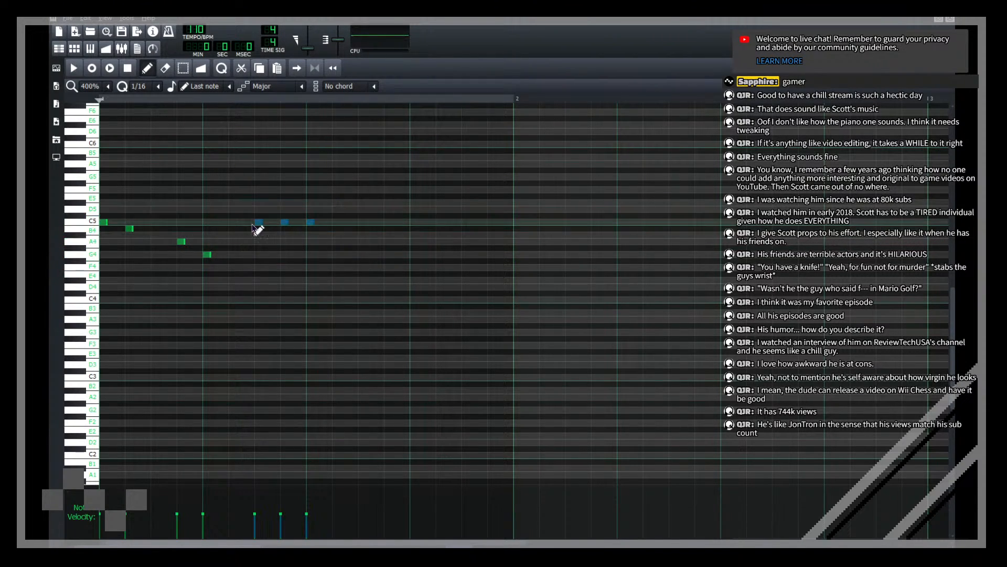
Step: Delete the pattern's last note and lower the two remaining C5 notes near the end to E4 and D4
key(space)
right_click(311, 223)
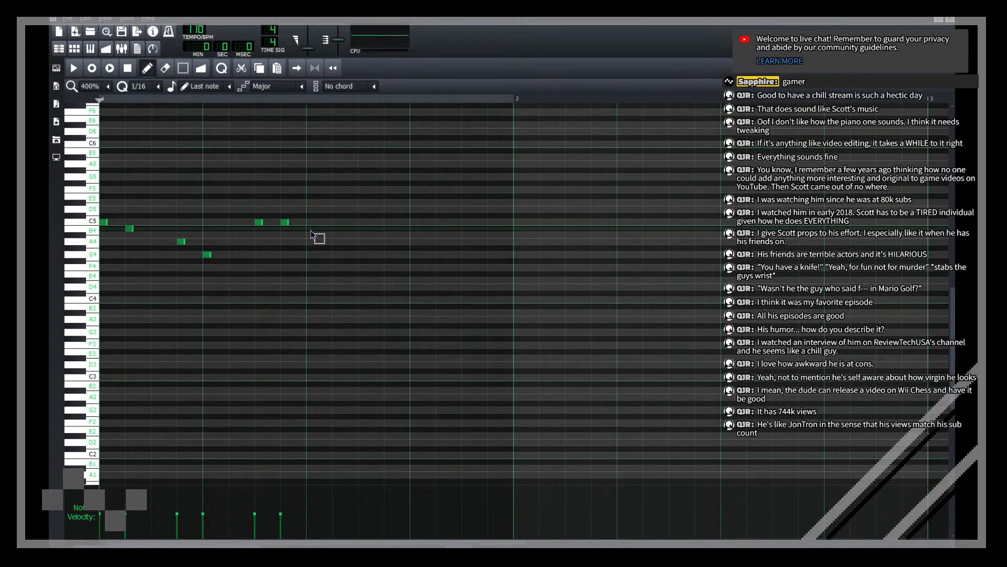
drag(313, 226, 286, 289)
ctrl+click(297, 285)
key(space)
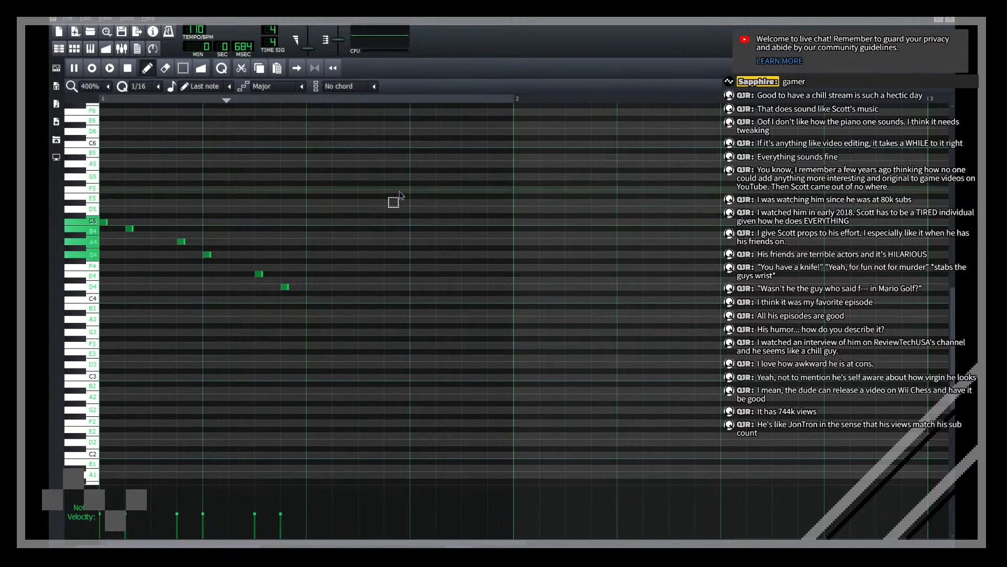
key(space)
Step: Add the OTT effect to the LSDC_Perc_01 track's effects chain
click(950, 19)
click(149, 338)
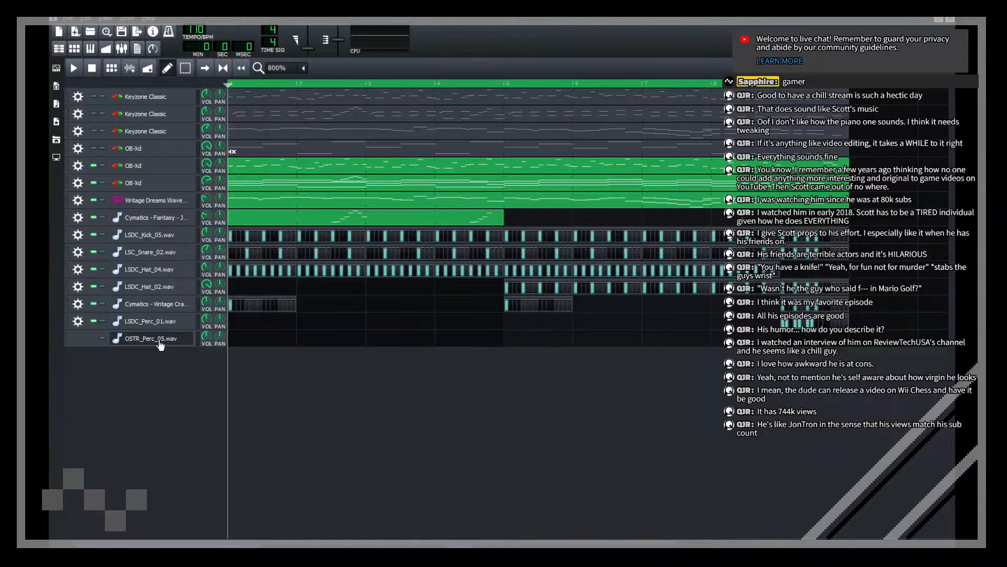
click(169, 321)
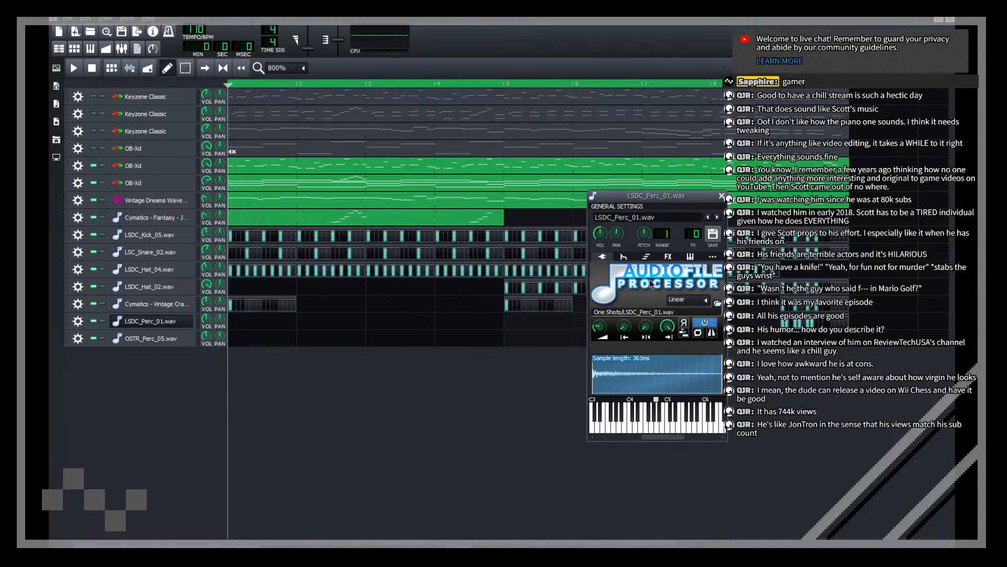
click(668, 257)
click(657, 387)
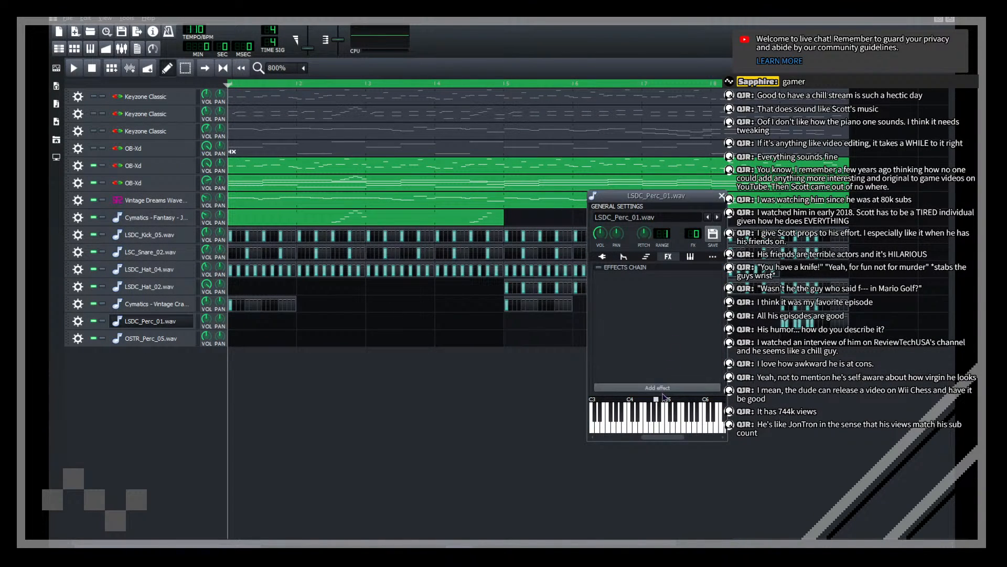
text(ott)
key(Return)
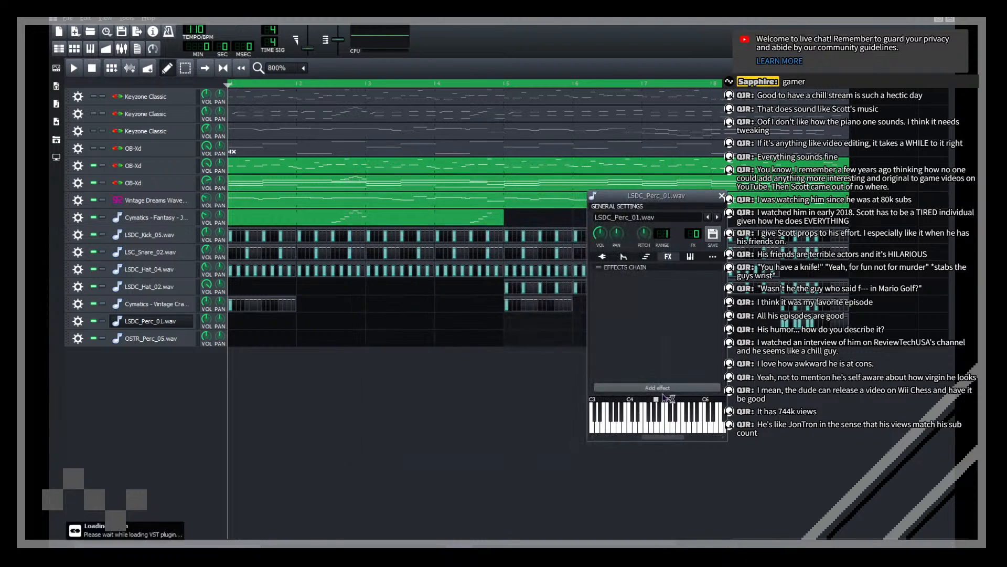
click(748, 366)
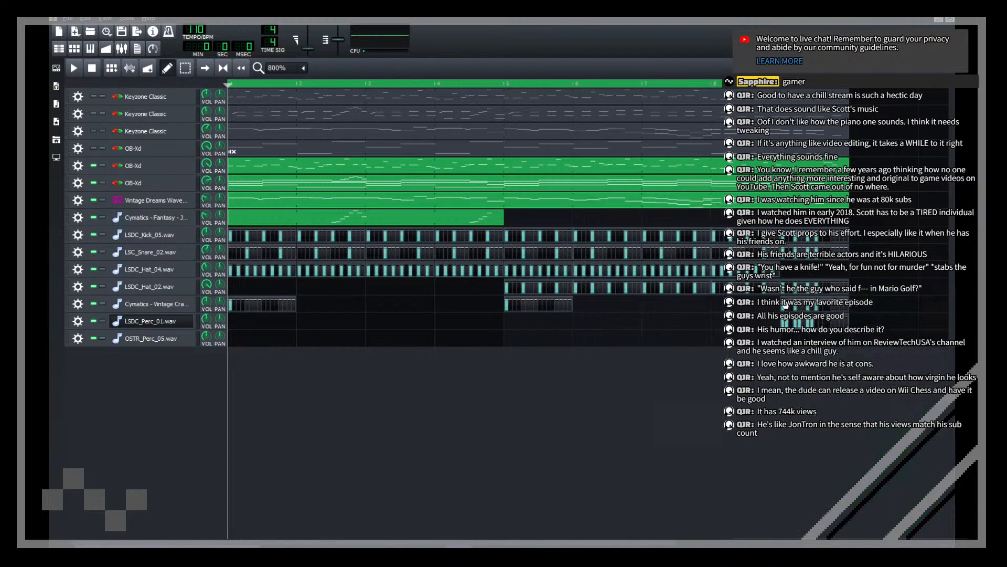
Step: Play the LSDC_Perc_01 pattern on its own and view the controls of its OTT effect
right_click(799, 319)
click(801, 331)
key(space)
key(F5)
click(159, 326)
click(666, 257)
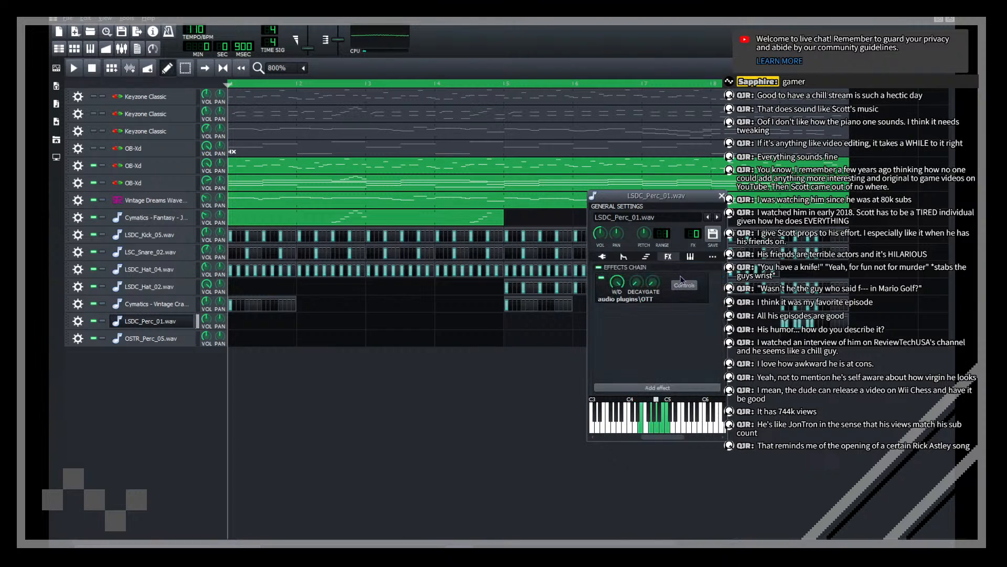
click(685, 285)
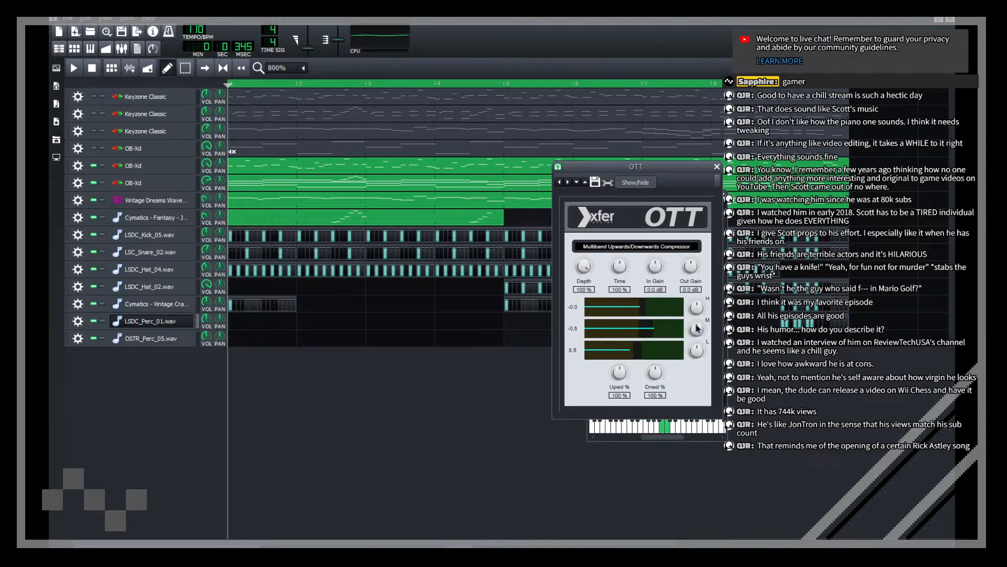
click(305, 372)
Step: Raise the LSDC_Perc_01 volume to about 123% and assign the track to FX channel 2, then save the project
key(space)
drag(206, 319, 208, 302)
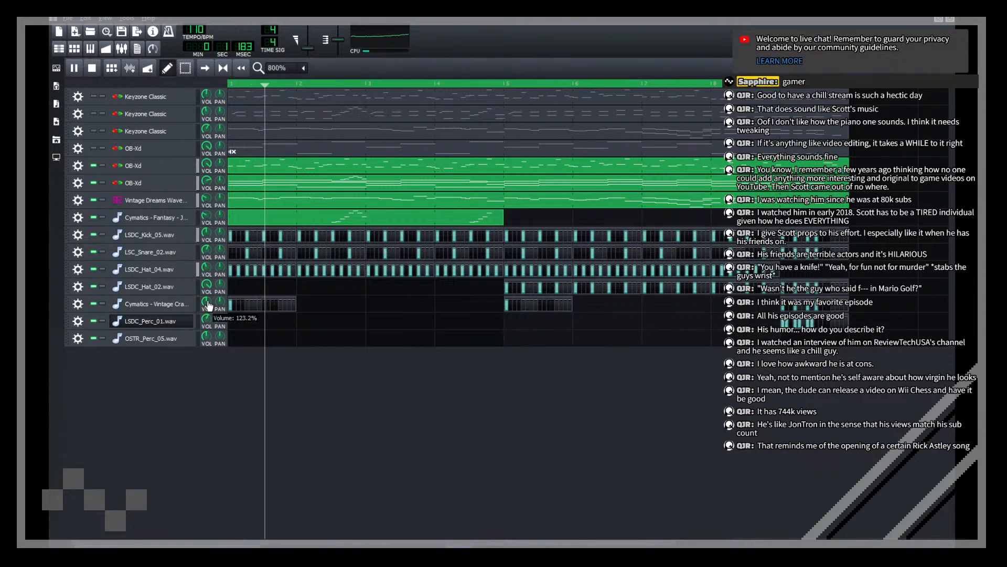
click(181, 320)
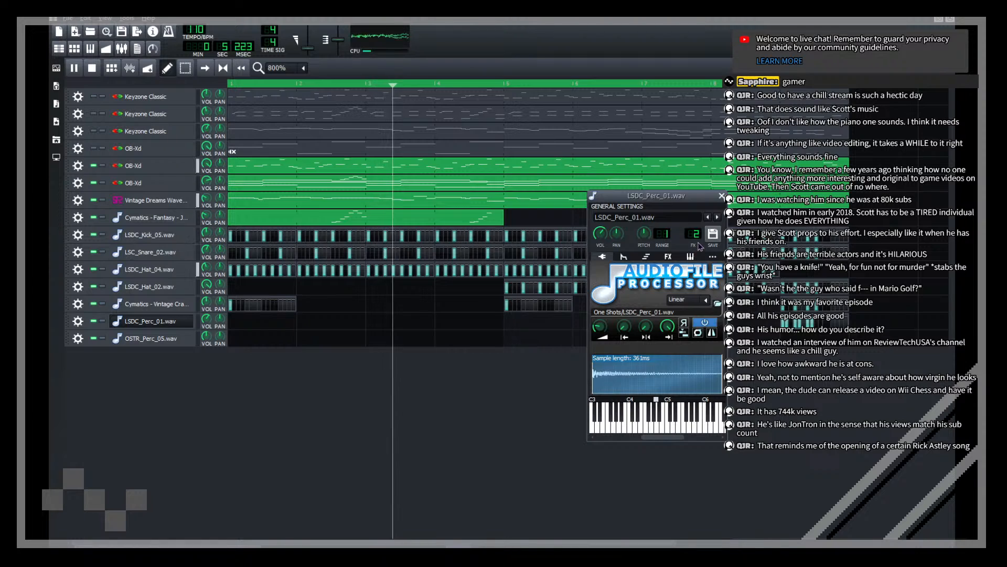
click(193, 397)
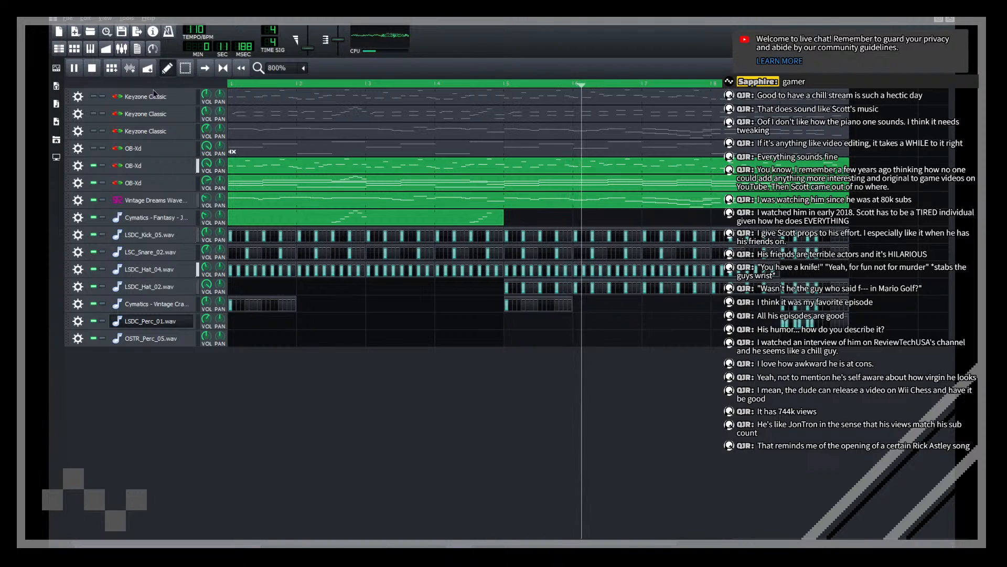
key(ctrl+s)
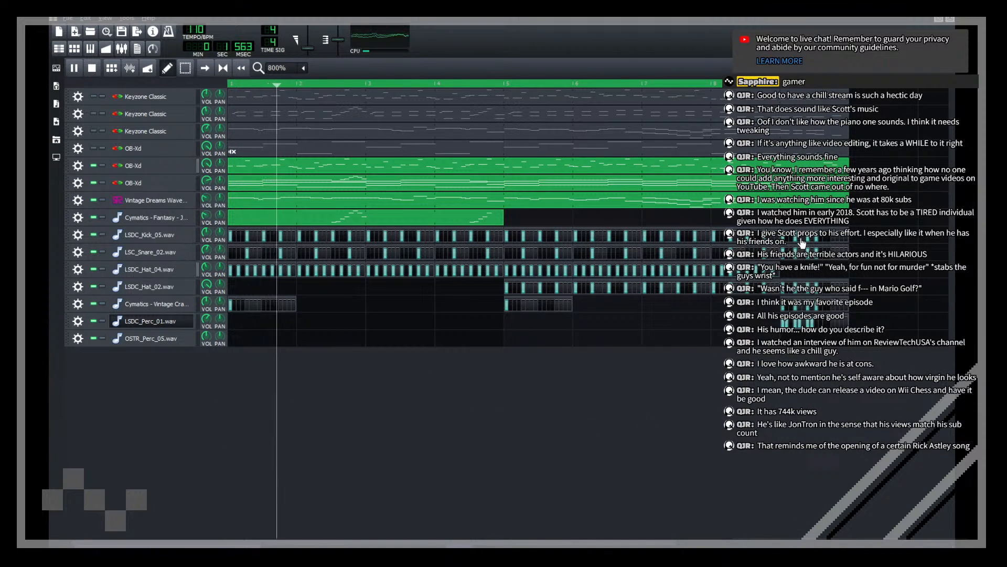
key(space)
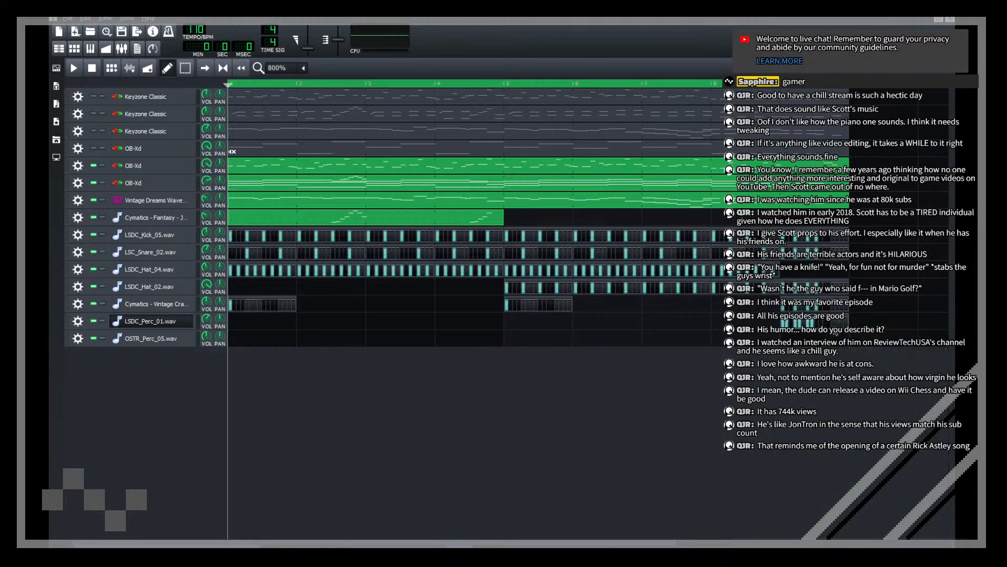
double_click(427, 209)
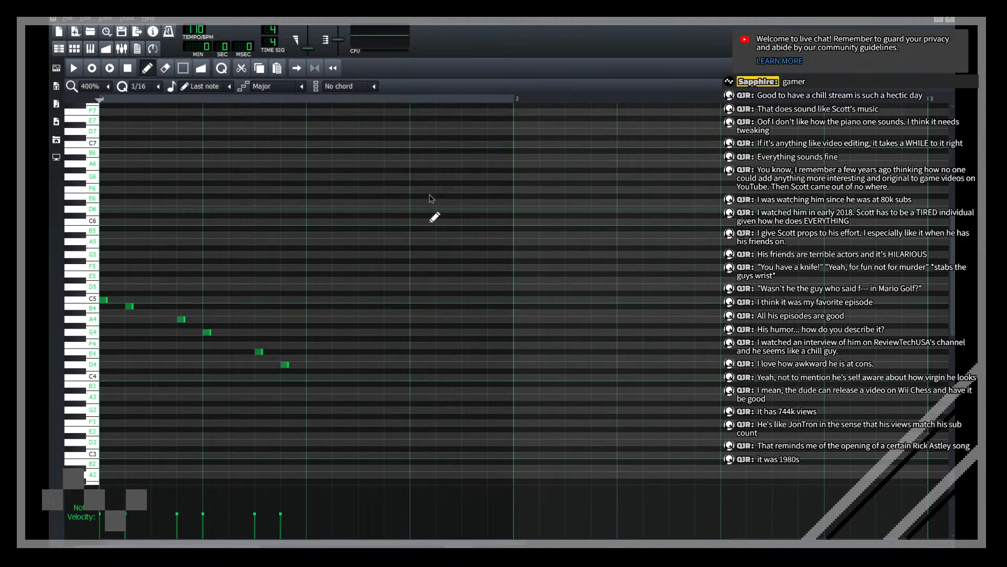
key(F5)
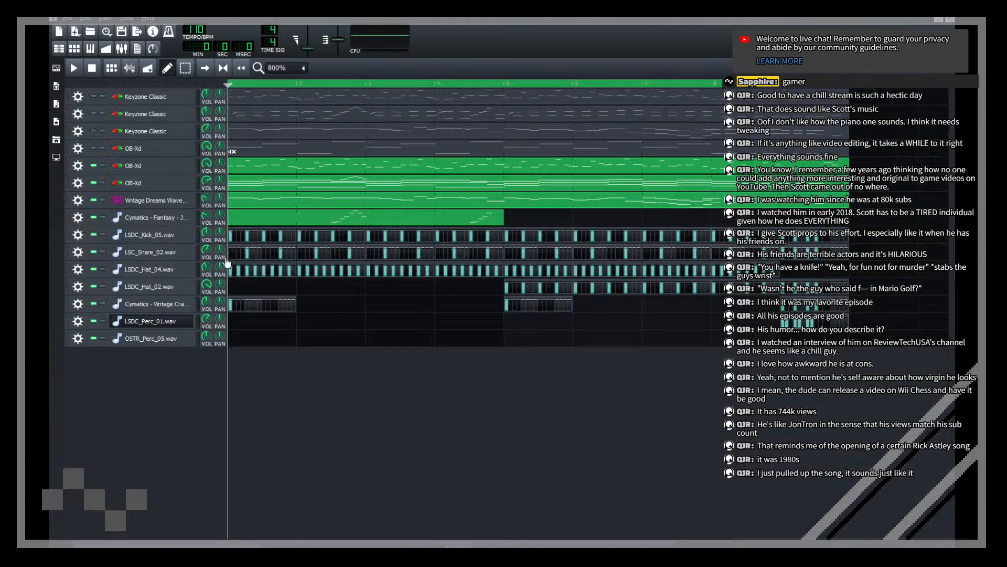
Step: Solo LSDC_Kick_05 and unmute the snare, both hats, the Cymatics Vintage crash and both percussion tracks so only the drums play
click(104, 234)
click(95, 252)
key(space)
click(94, 270)
click(94, 287)
click(95, 304)
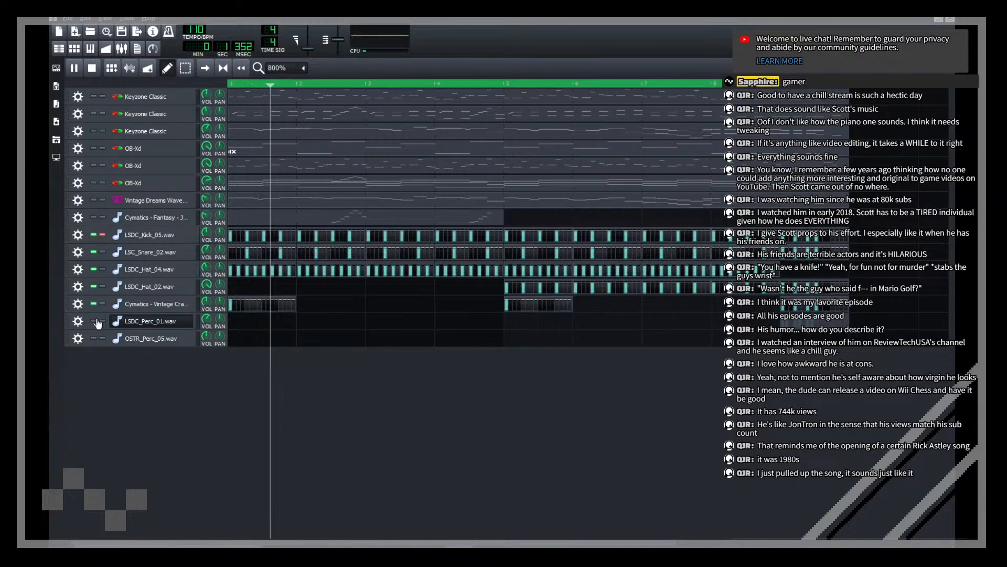
click(95, 321)
click(95, 338)
key(space)
Step: Audition the LSDC_Perc_01 pattern by itself in the piano roll and check the track's instrument window
right_click(809, 324)
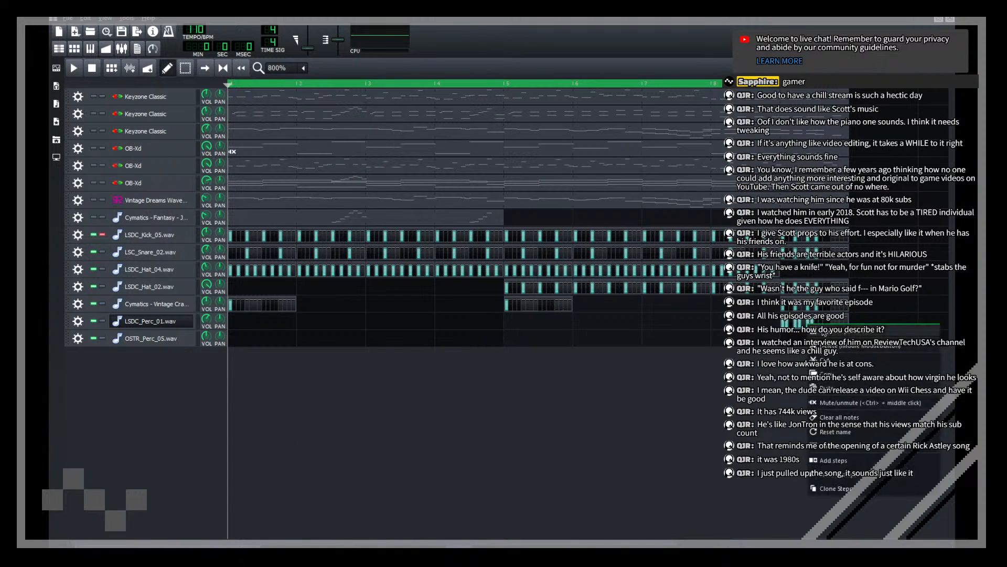
click(825, 333)
key(space)
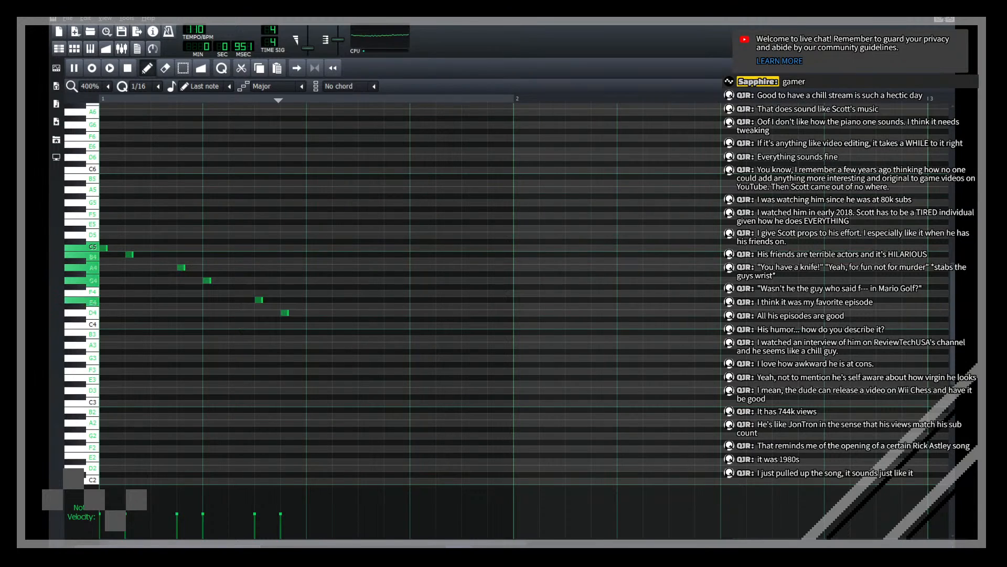
key(space)
key(F5)
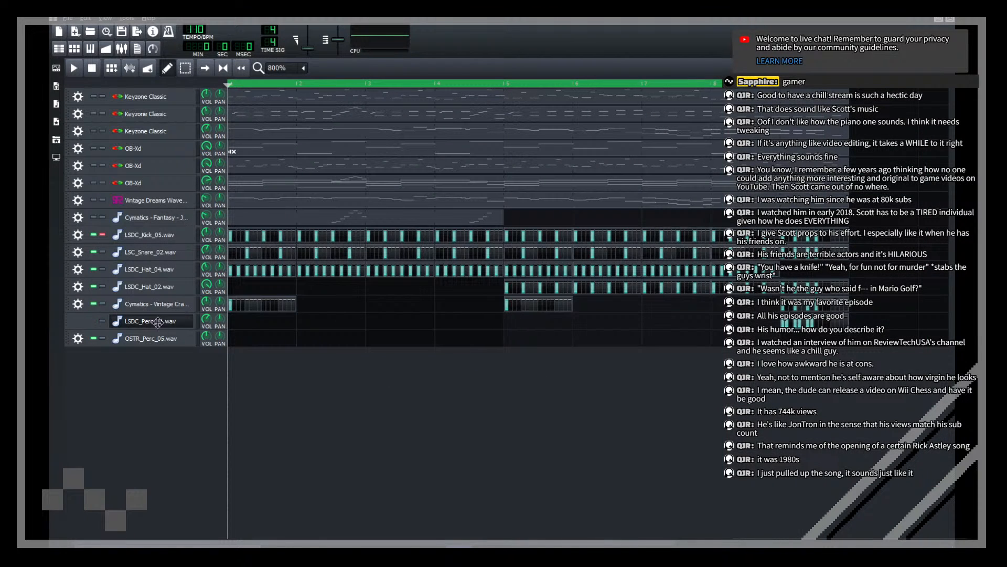
click(158, 323)
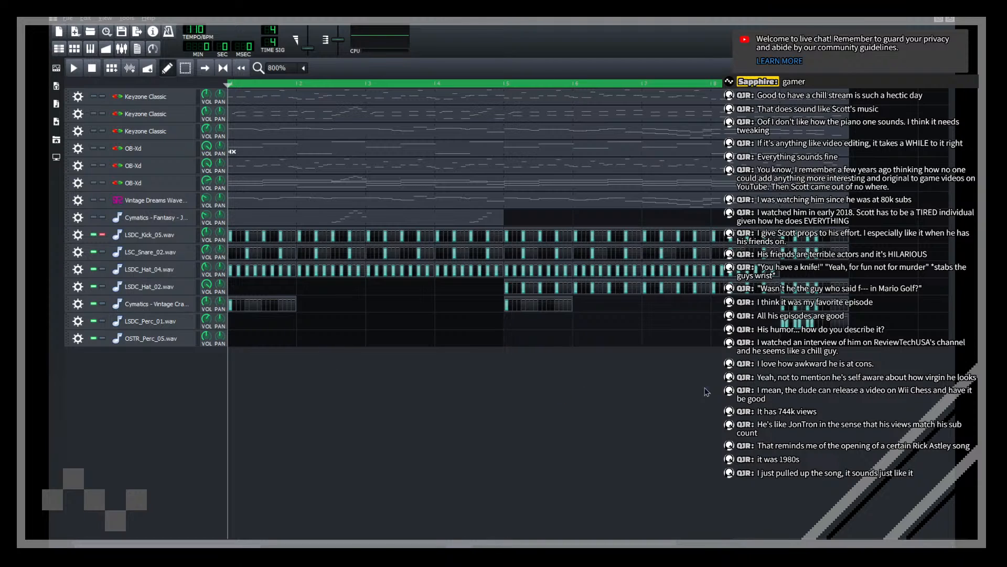
right_click(824, 320)
click(837, 331)
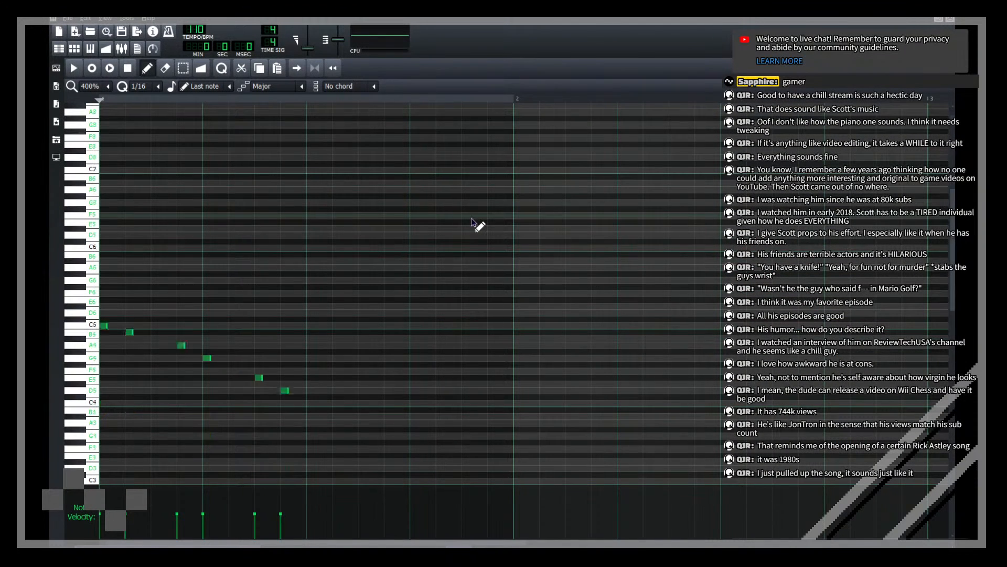
key(space)
key(space)
key(F5)
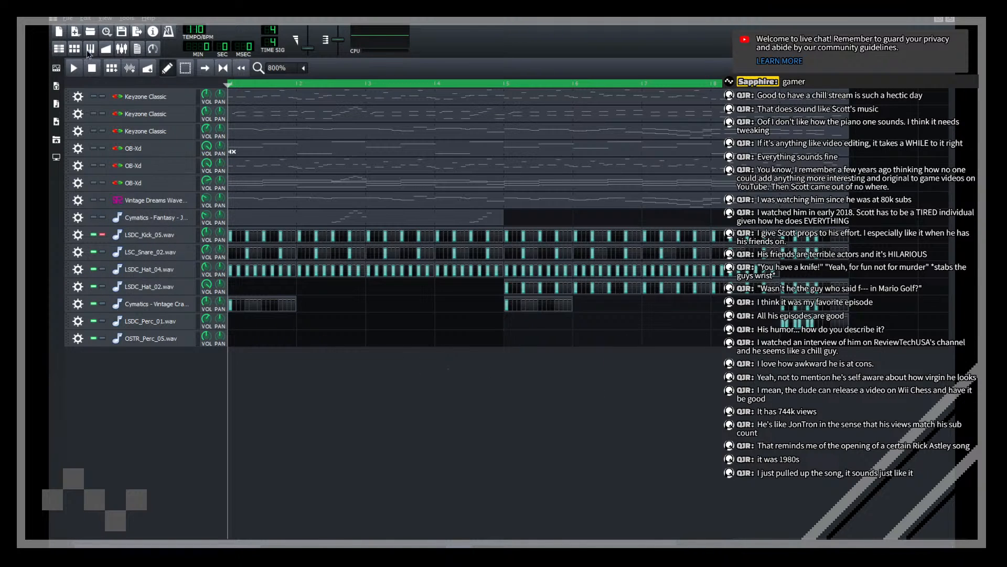
Step: Save the project and play the song with only the drum tracks sounding
click(123, 33)
key(space)
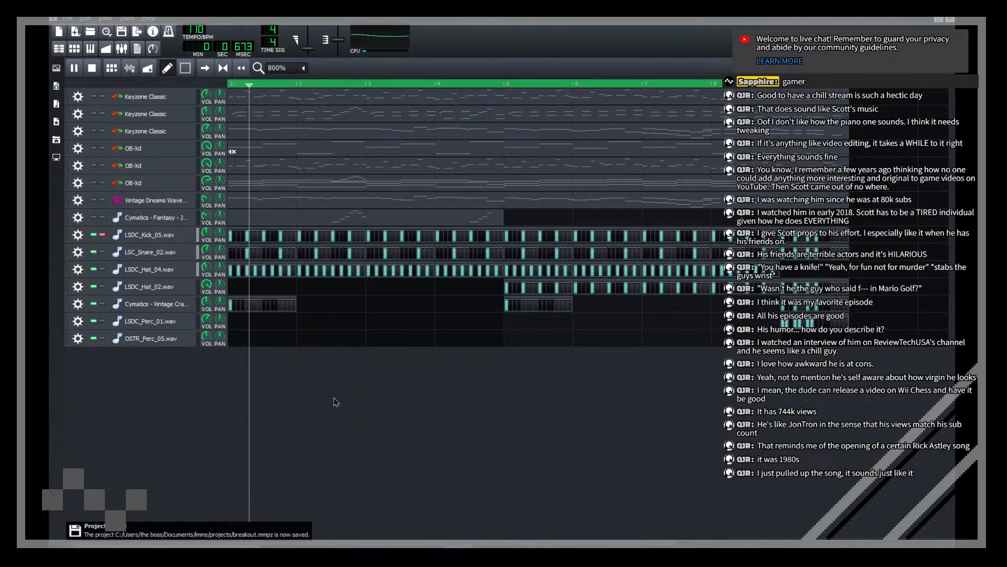
Step: Add the OTT compressor to the effects chain of LSC_Snare_02 and stop the song playback
click(150, 252)
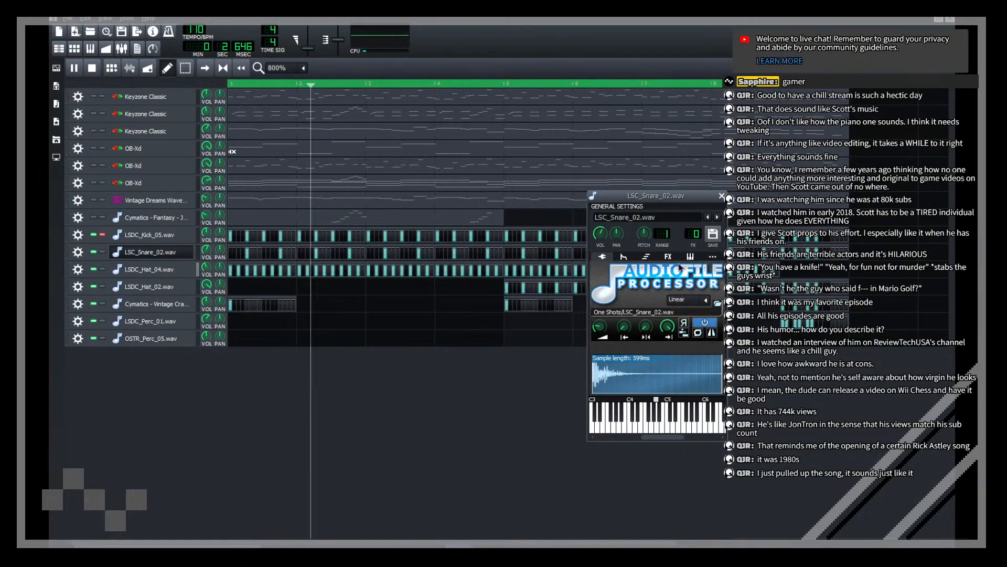
click(642, 388)
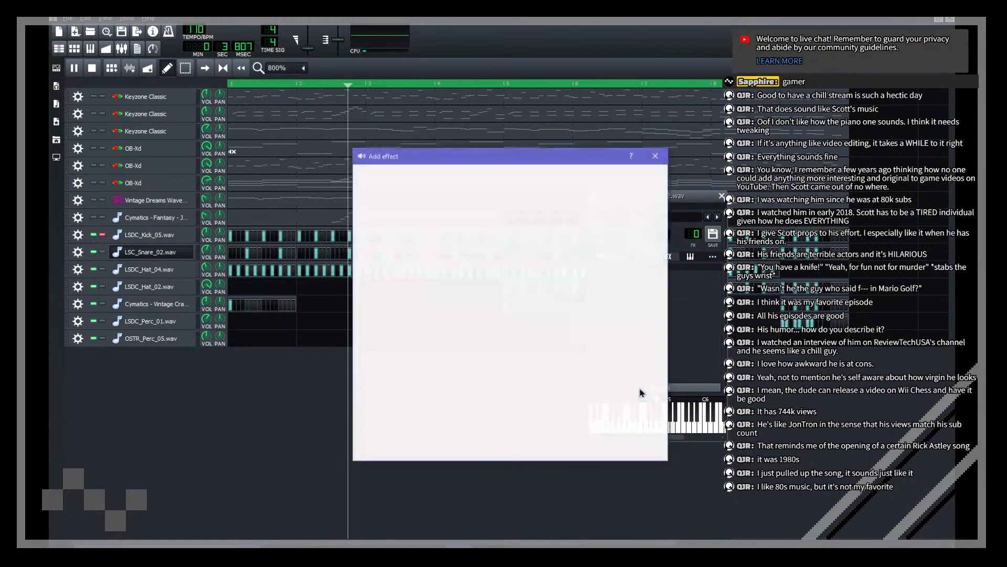
text(ott)
key(Return)
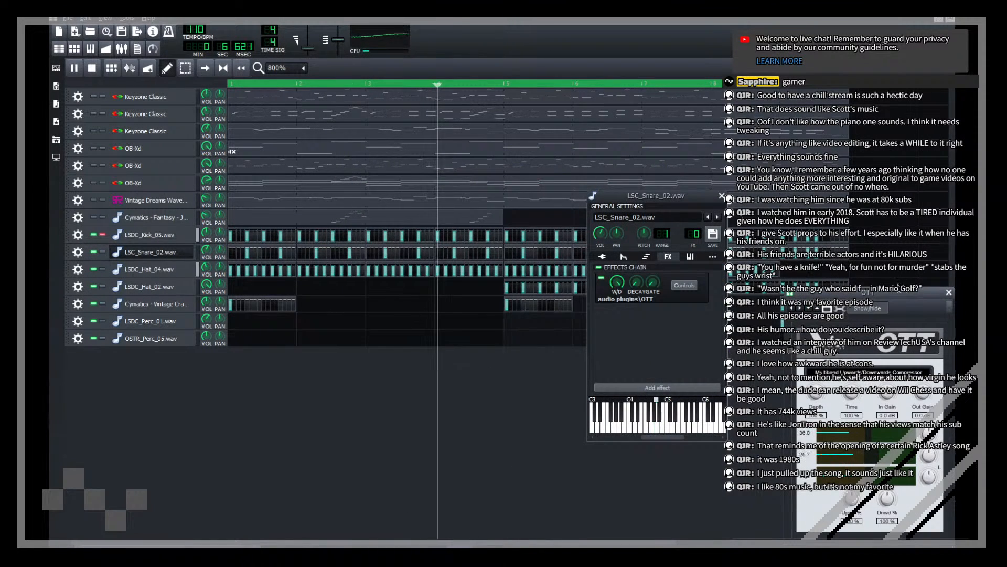
click(339, 402)
key(space)
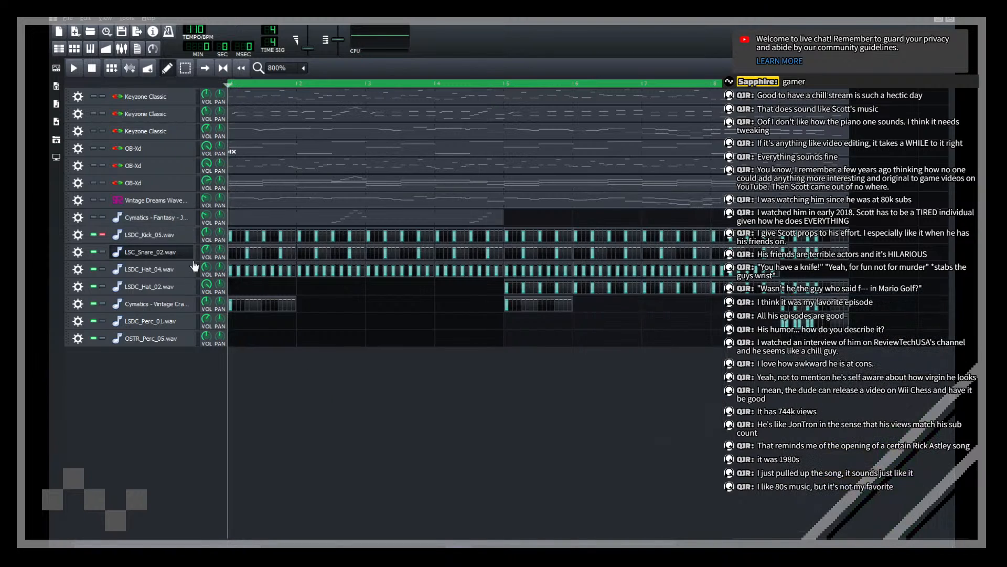
Step: Adjust the high, mid and low band levels of the snare's OTT effect while auditioning the snare, then play the drums
click(179, 253)
click(179, 253)
click(668, 257)
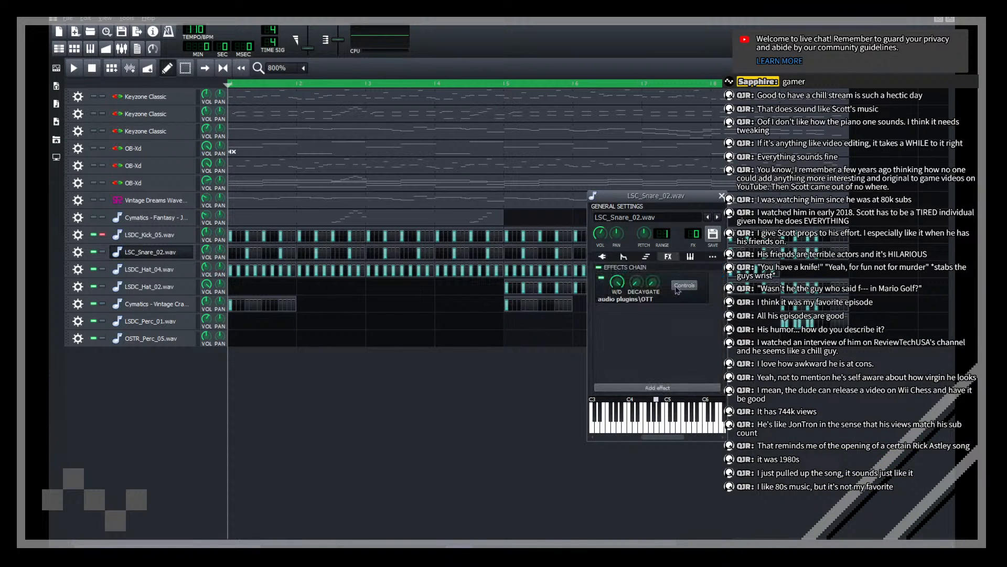
click(684, 286)
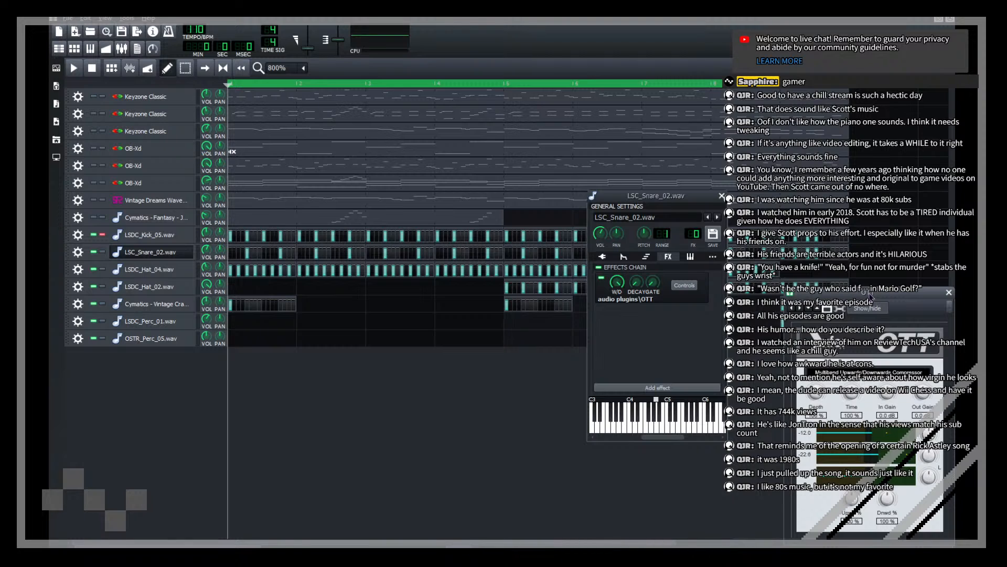
drag(870, 295, 450, 200)
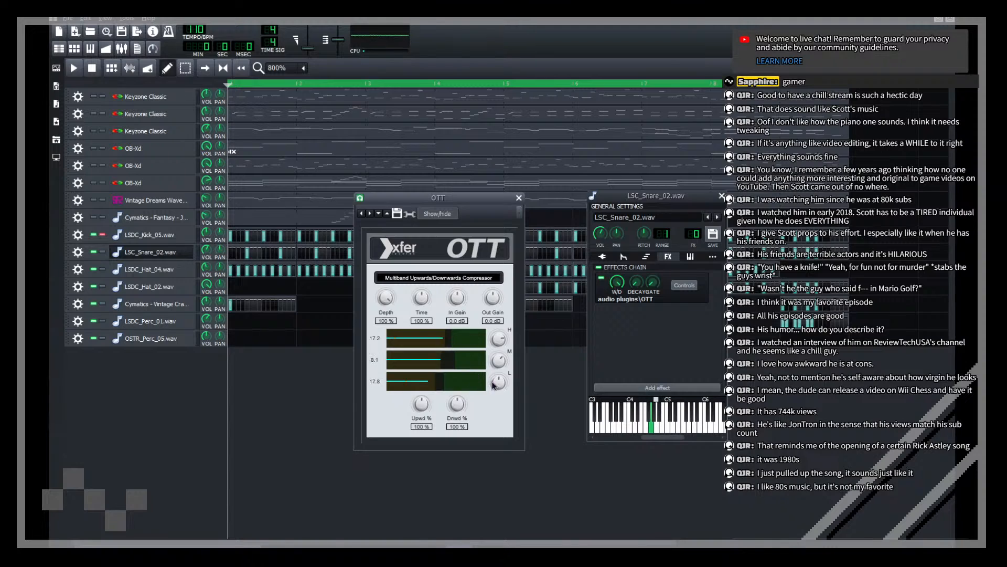
click(683, 331)
key(t)
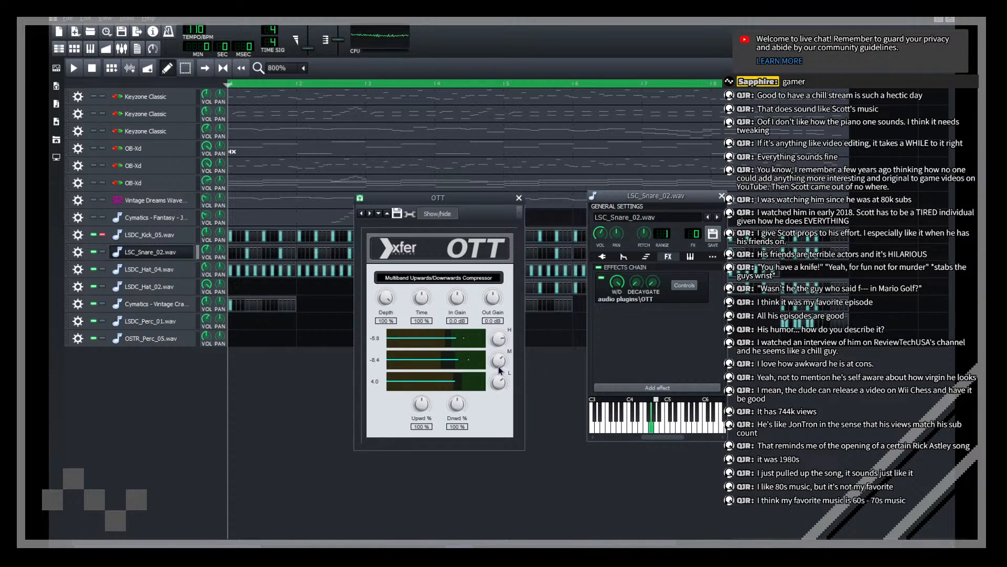
click(456, 361)
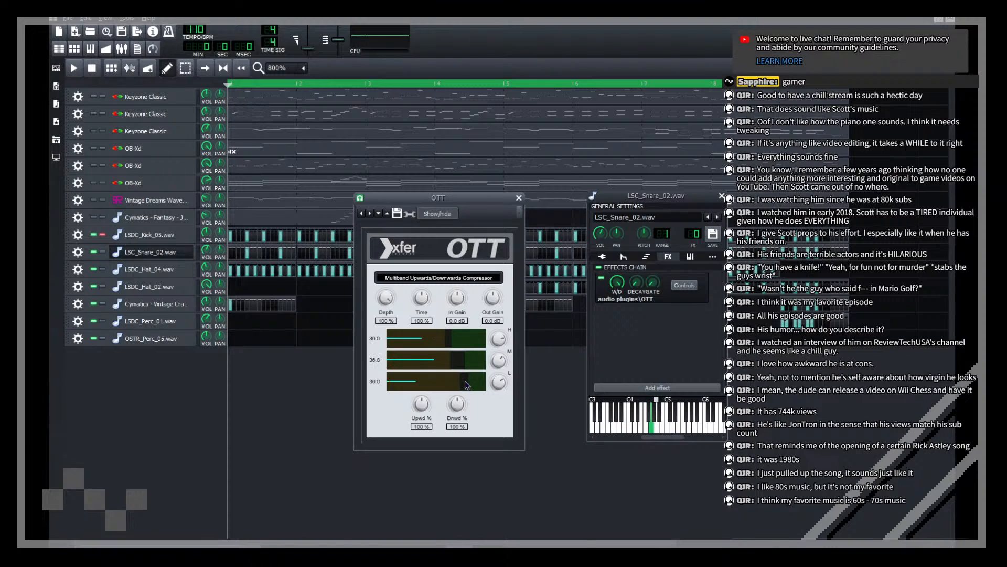
click(625, 342)
key(t)
click(442, 343)
key(t)
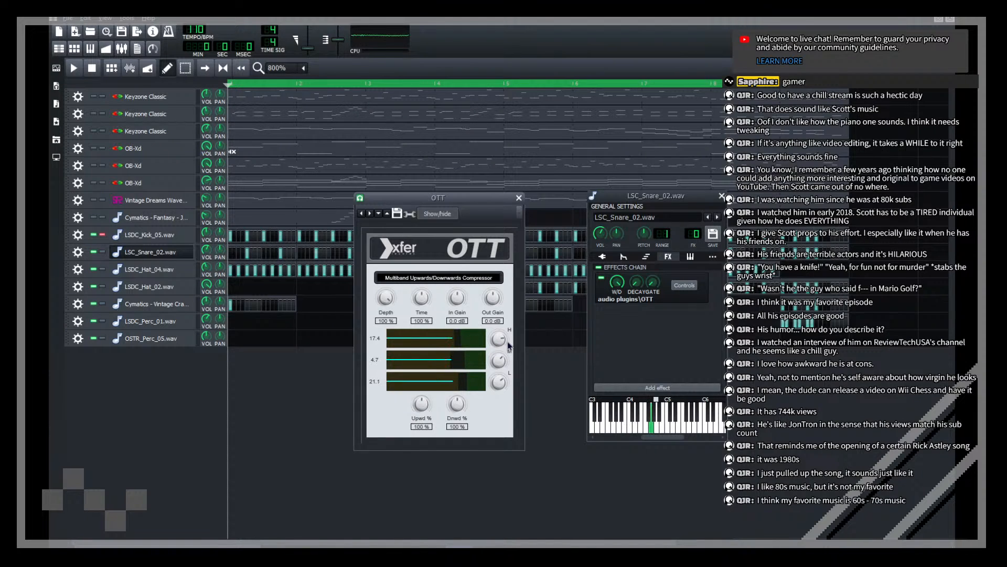
click(545, 392)
key(space)
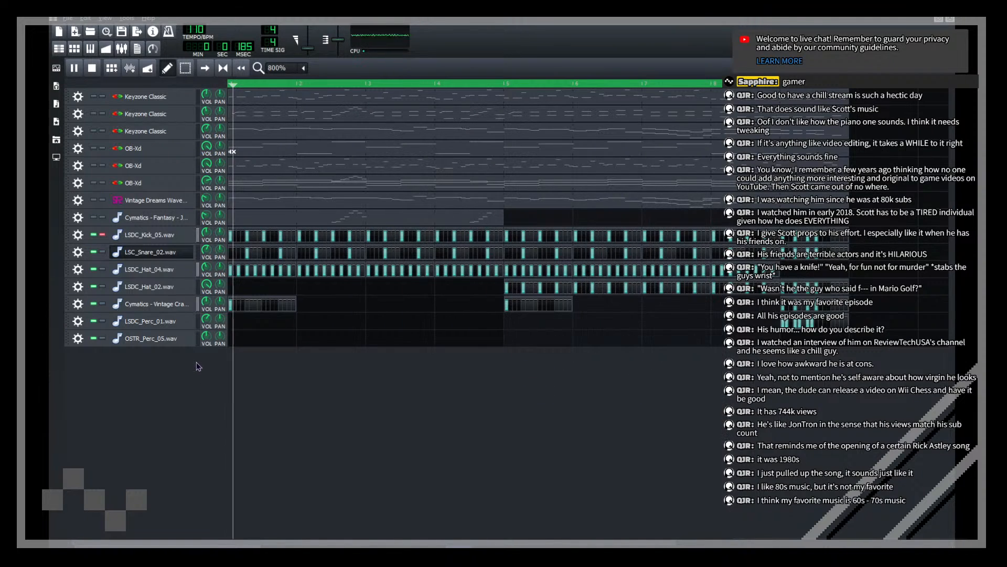
Step: Add the C* Plate2x2 reverb after OTT in the LSC_Snare_02 effects chain and listen to it with the drums
click(187, 252)
click(667, 256)
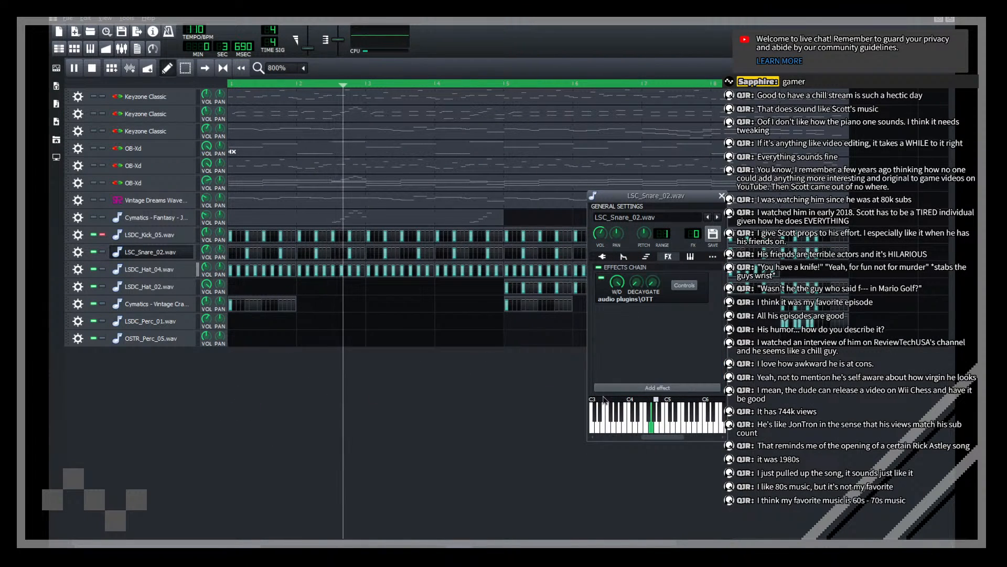
click(632, 388)
text(reverb)
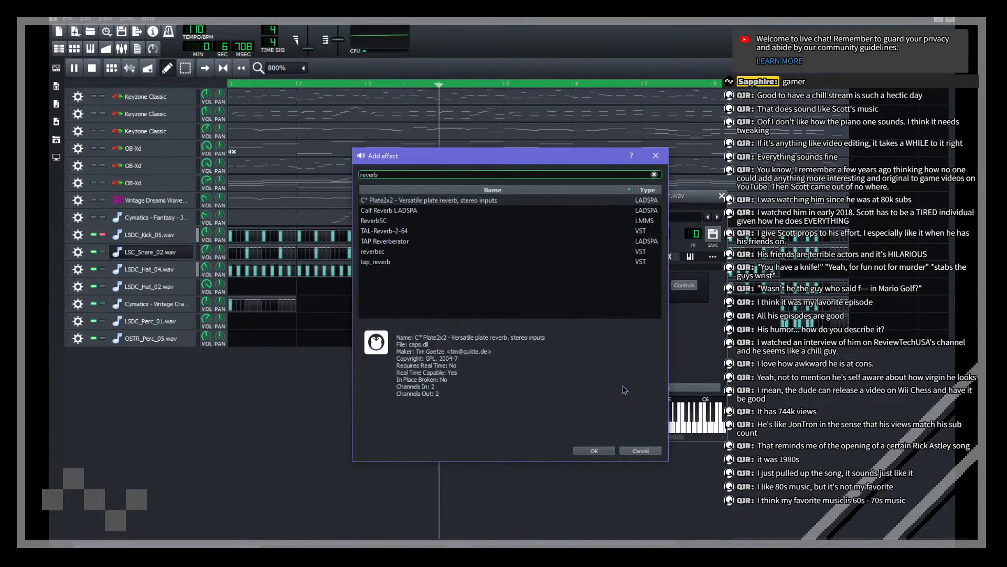
key(Return)
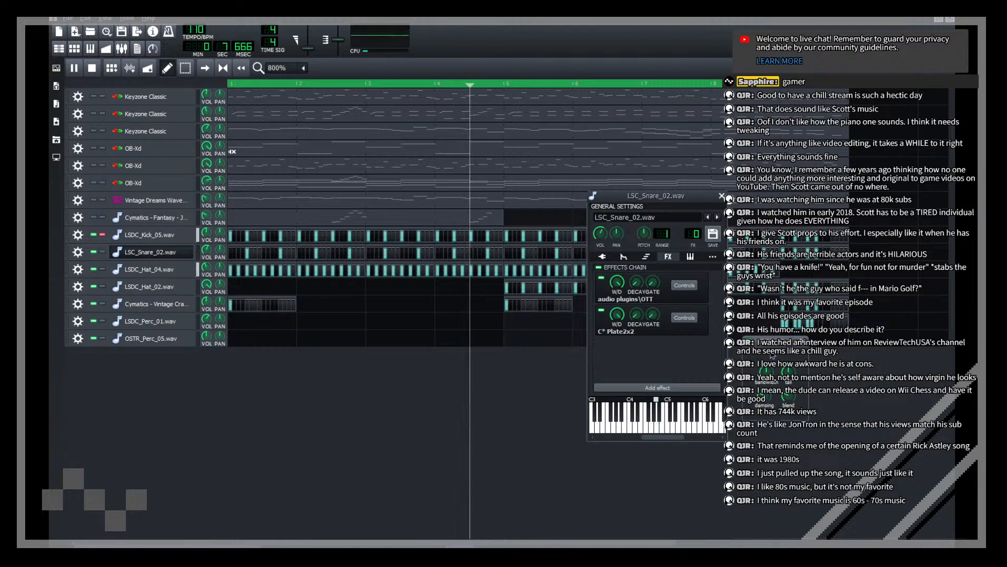
drag(760, 340, 409, 325)
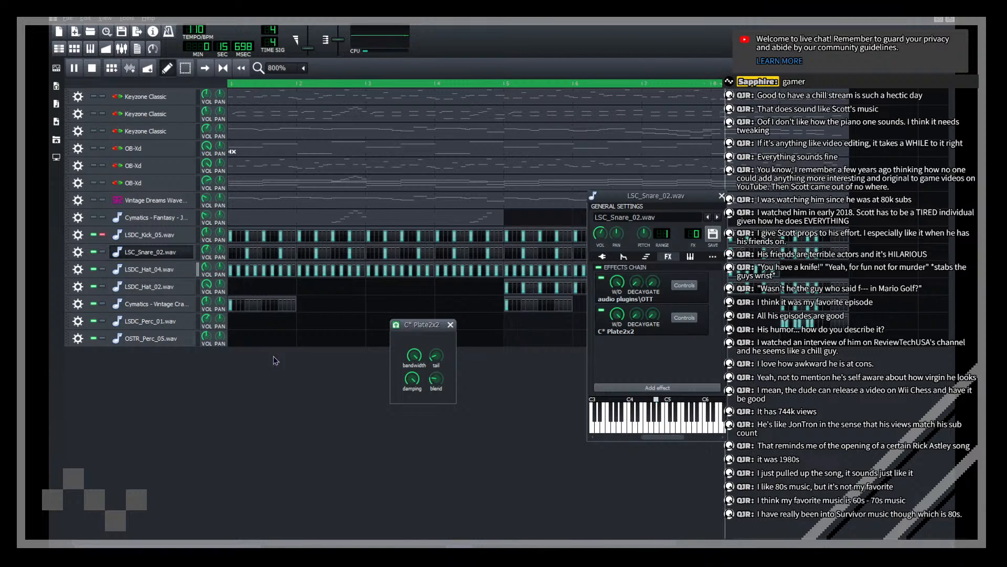
key(Escape)
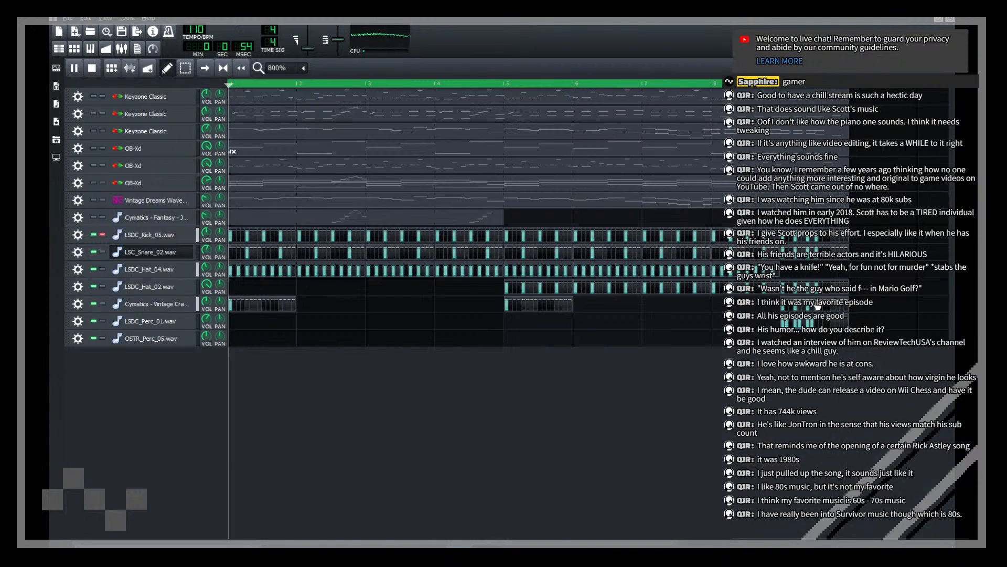
Step: Replay the percussion fill near the end of the song several times with only the drums sounding
key(space)
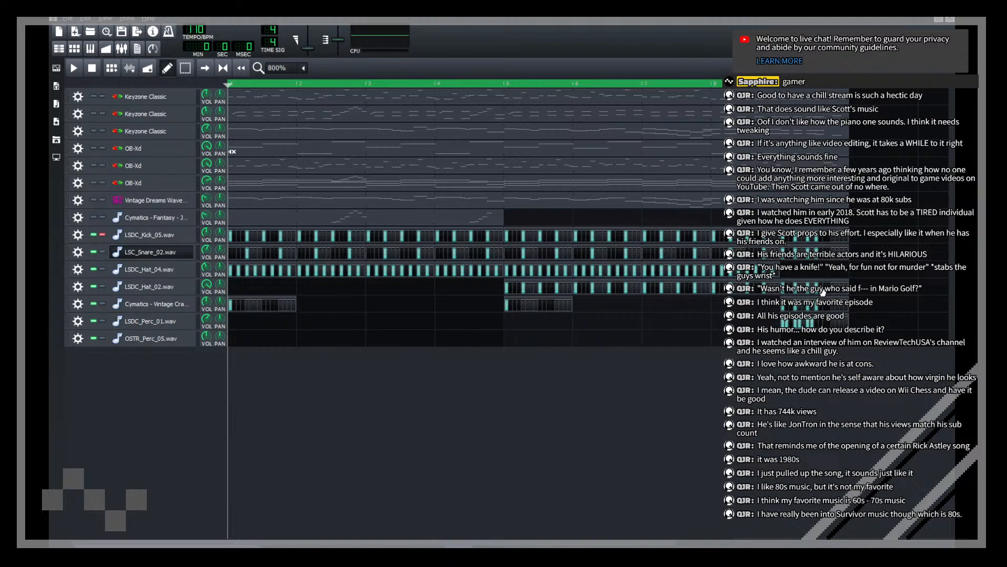
click(778, 88)
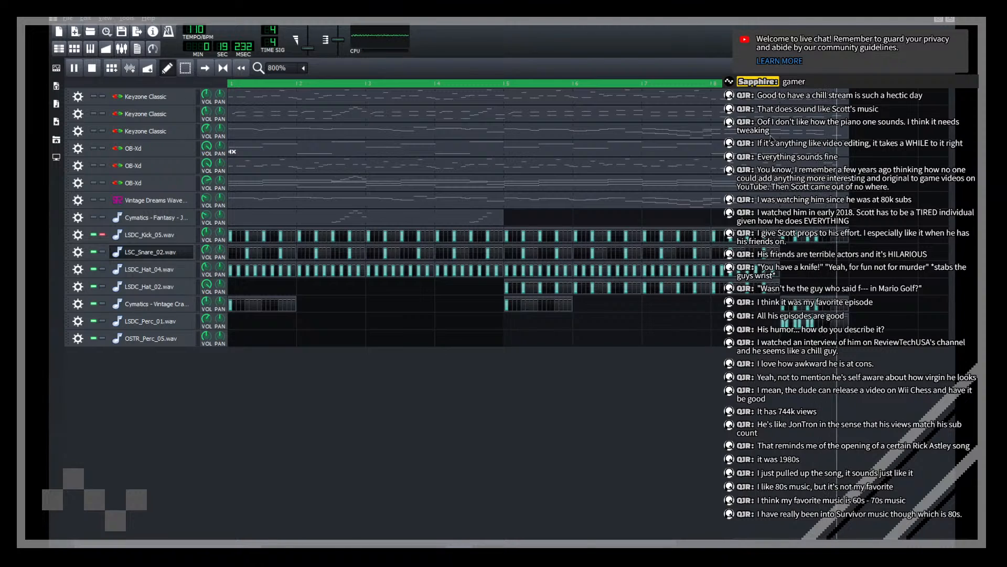
key(space)
key(space)
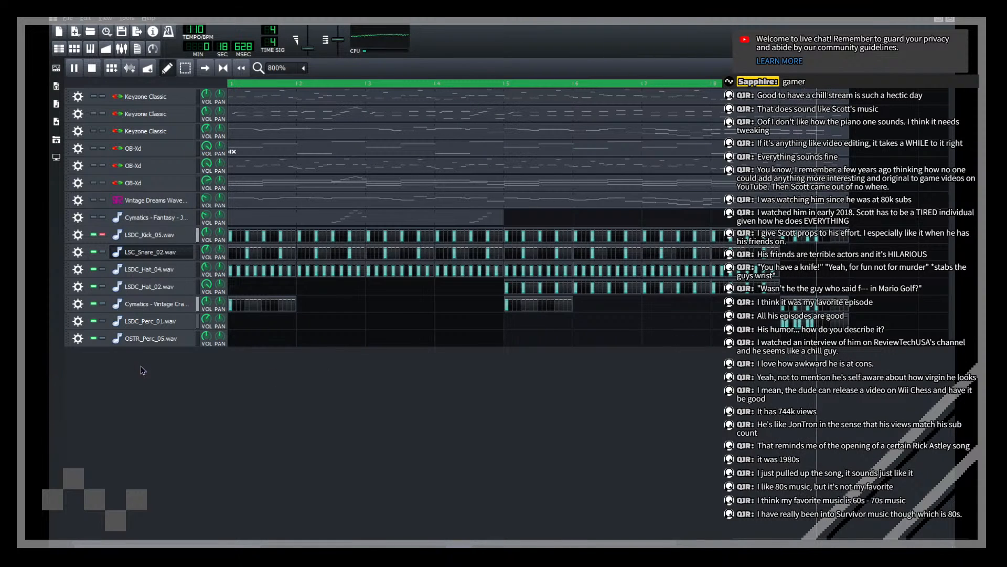
key(space)
key(space)
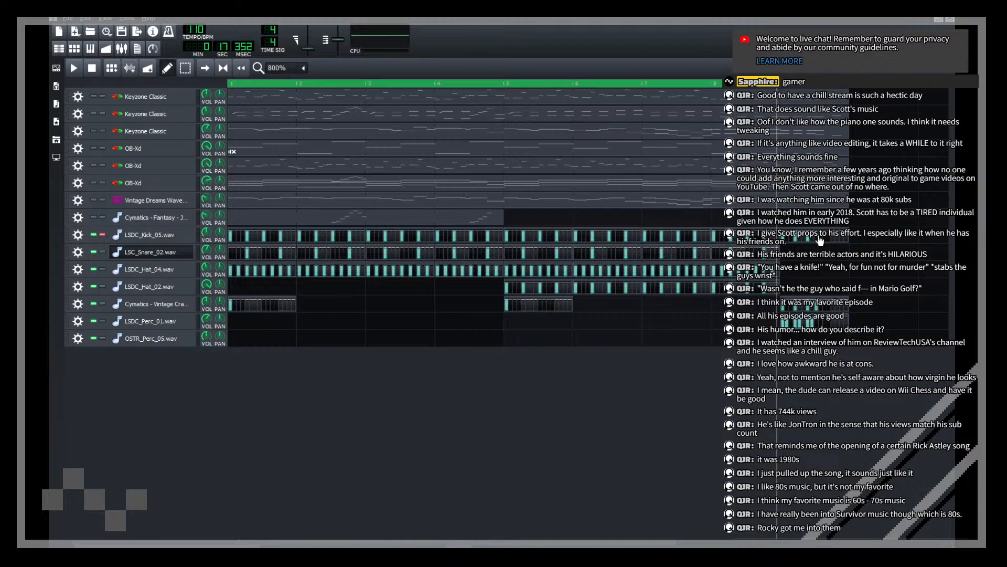
key(space)
key(space)
Step: Turn off the solo on LSDC_Kick_05, play the song from the start and save the project
click(103, 234)
key(space)
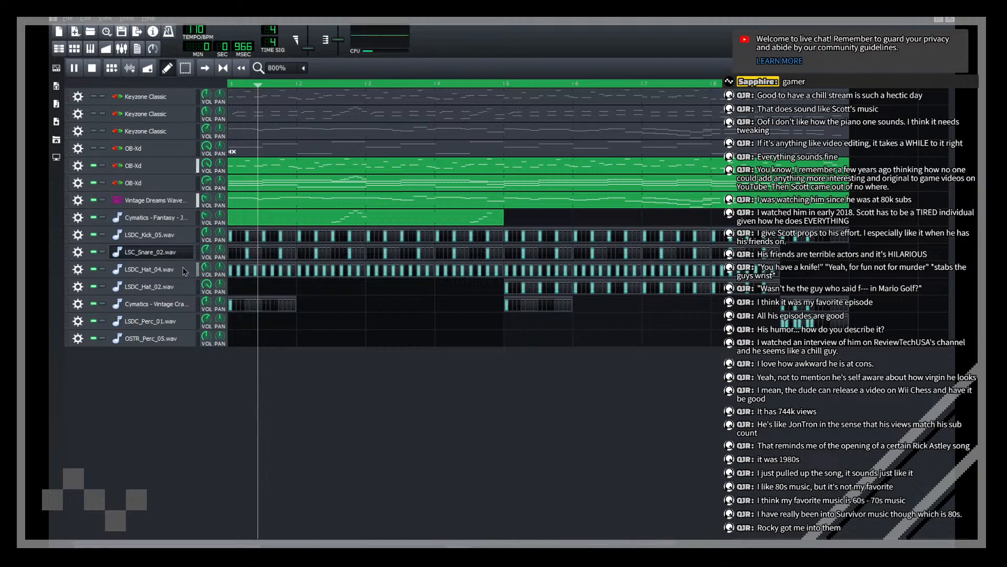
key(ctrl+s)
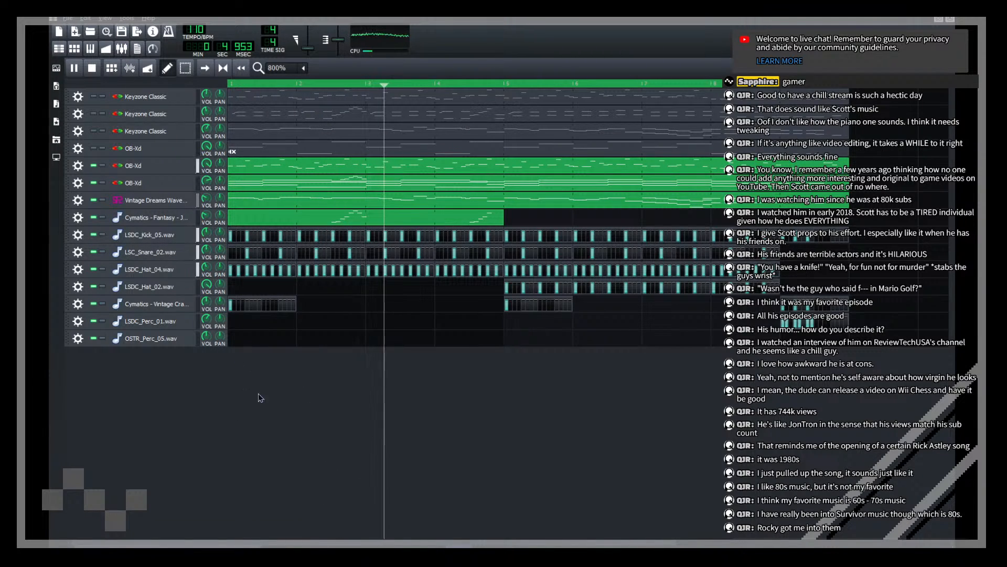
key(ctrl+s)
Step: Mute the Vintage Dreams Waves and Cymatics Fantasy tracks, comparing the mix with the lowest OB-Xd track off and back on
click(94, 183)
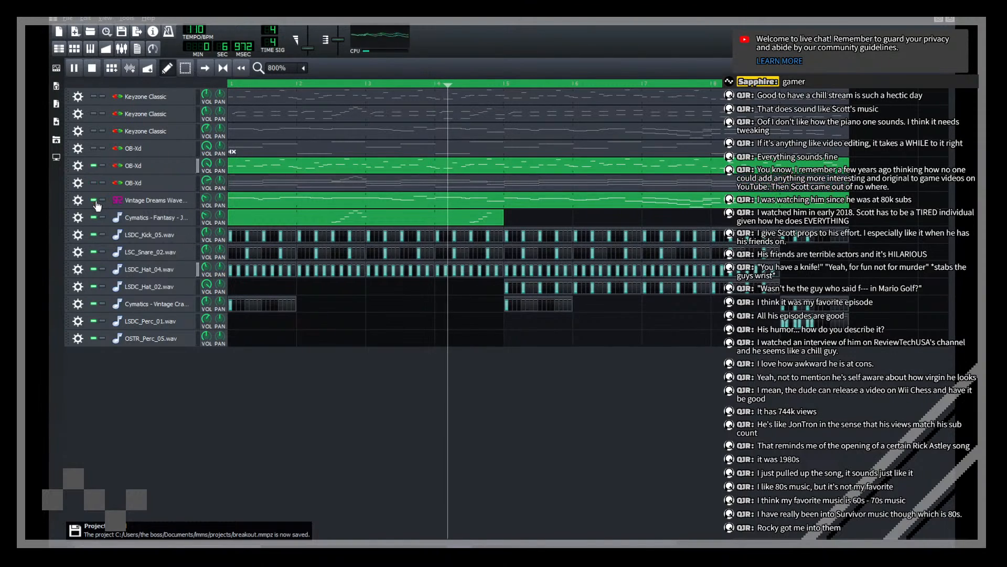
click(93, 200)
click(93, 217)
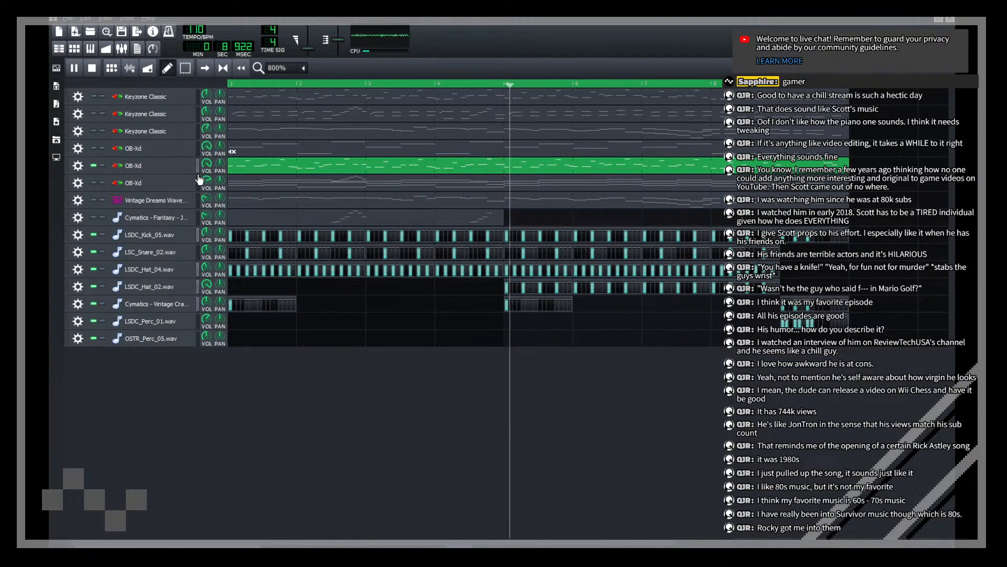
click(93, 182)
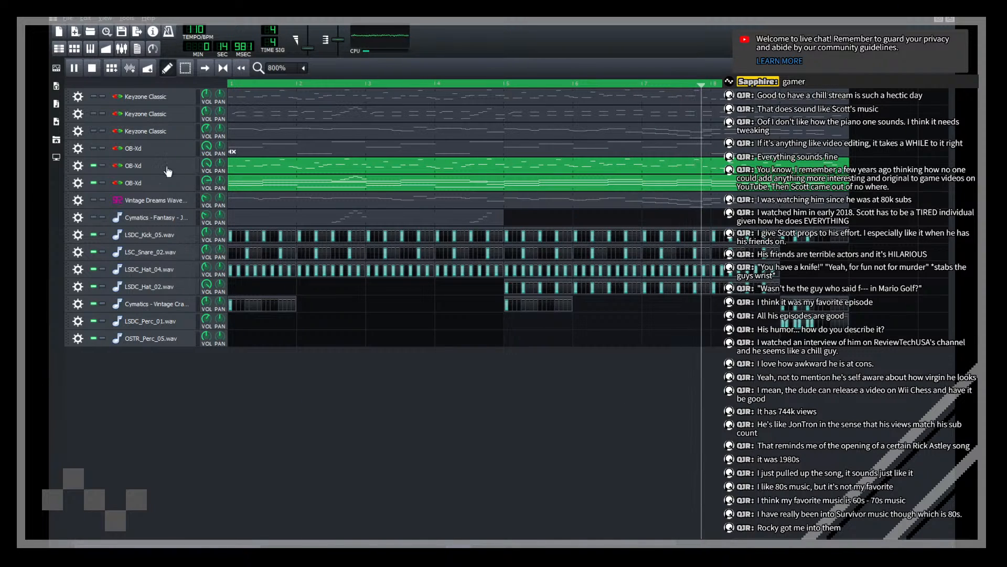
Step: Raise the LSDC_Perc_01 volume to about 130%, save the project and return the playhead to the song's start
key(ctrl+s)
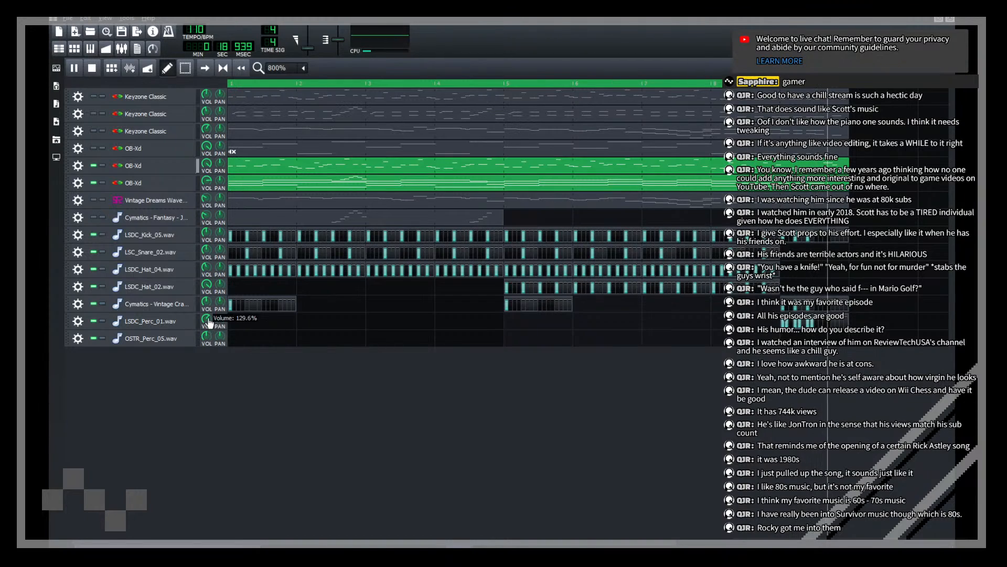
key(space)
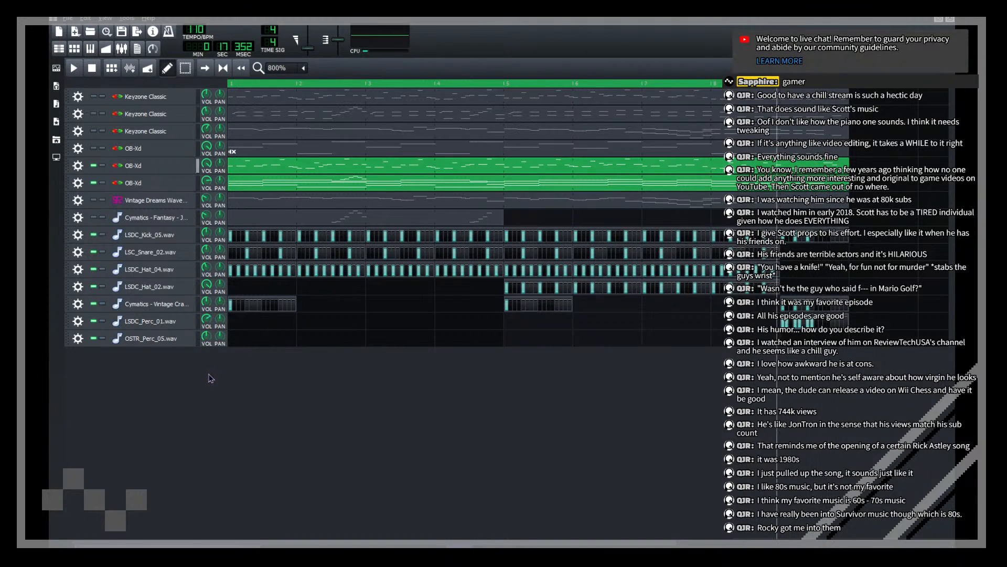
click(234, 83)
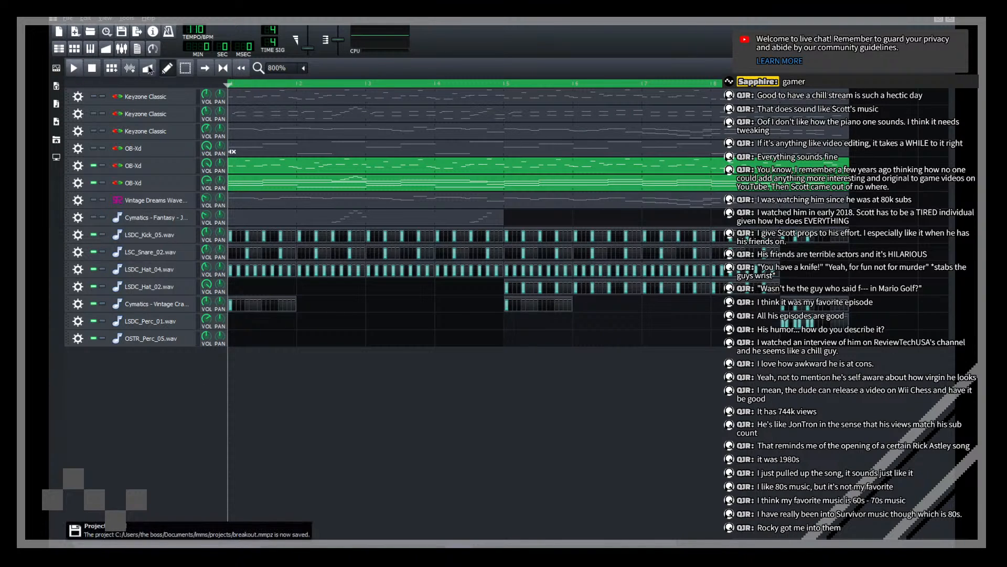
Step: Open the My Samples browser and widen it until the full sample names in the Cymatics folders are readable
click(55, 120)
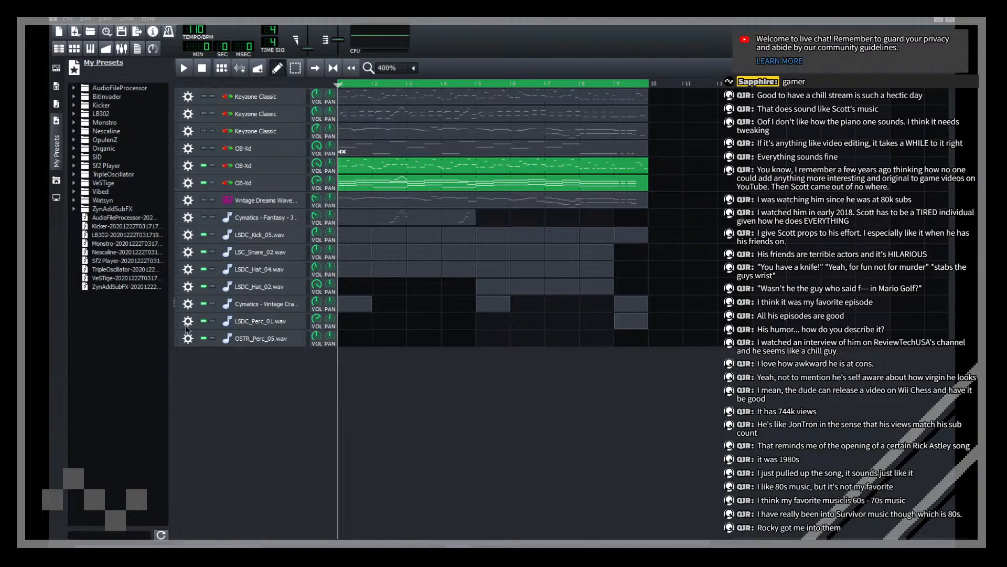
drag(178, 304, 212, 306)
click(58, 108)
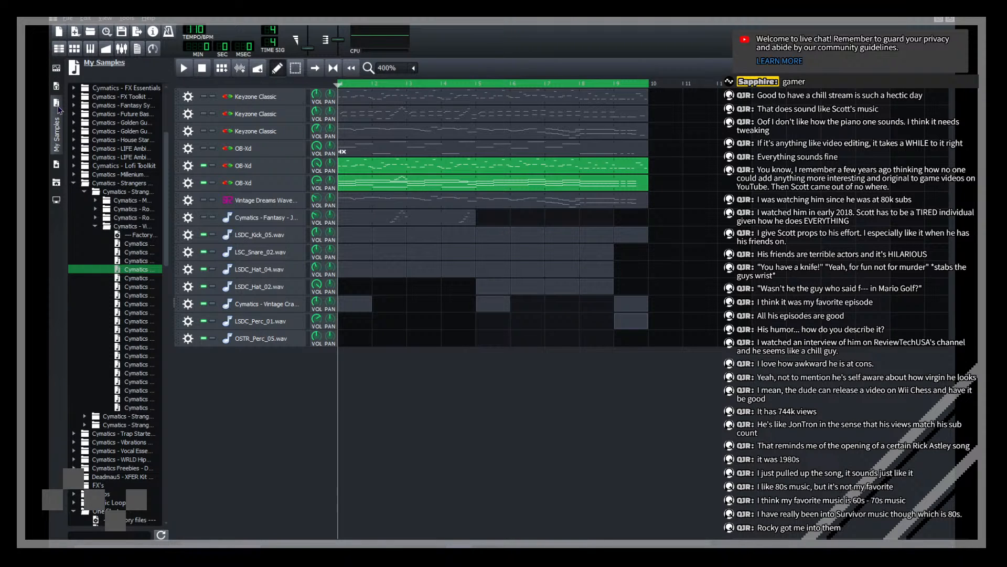
drag(174, 304, 262, 294)
scroll(121, 281, up, 4)
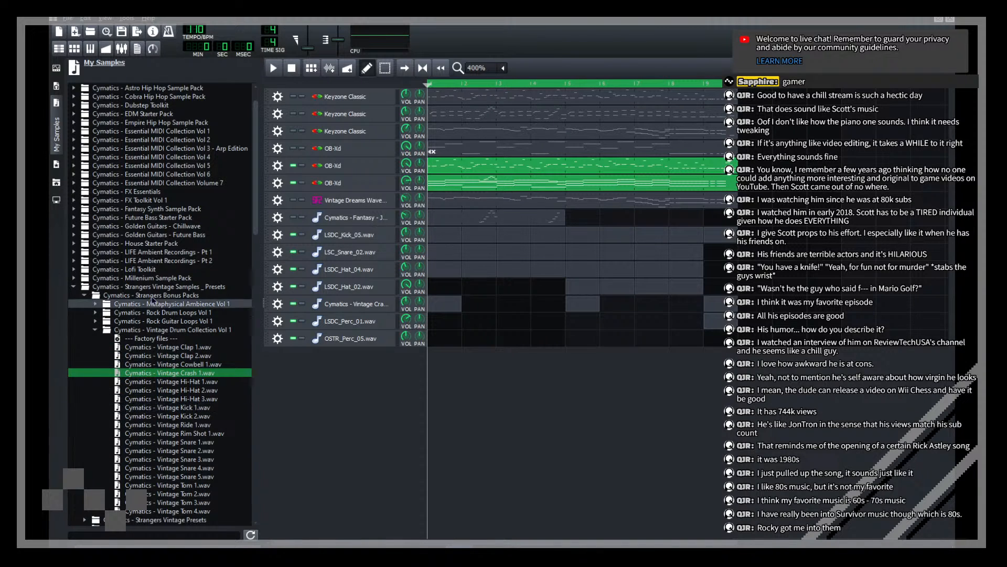
Step: Remove the OSTR_Perc_05 track from the song and save the project
click(352, 339)
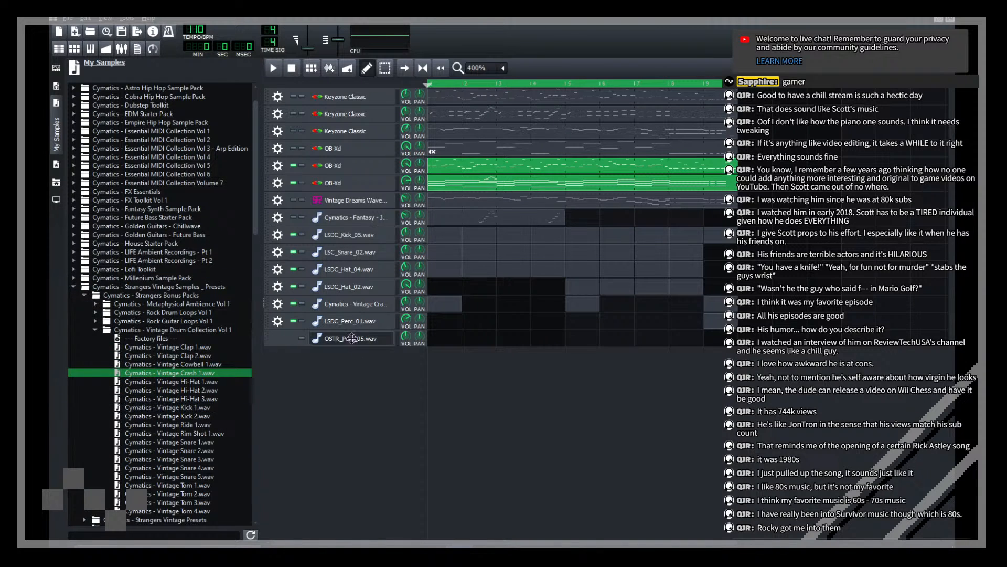
click(313, 383)
click(279, 342)
click(309, 366)
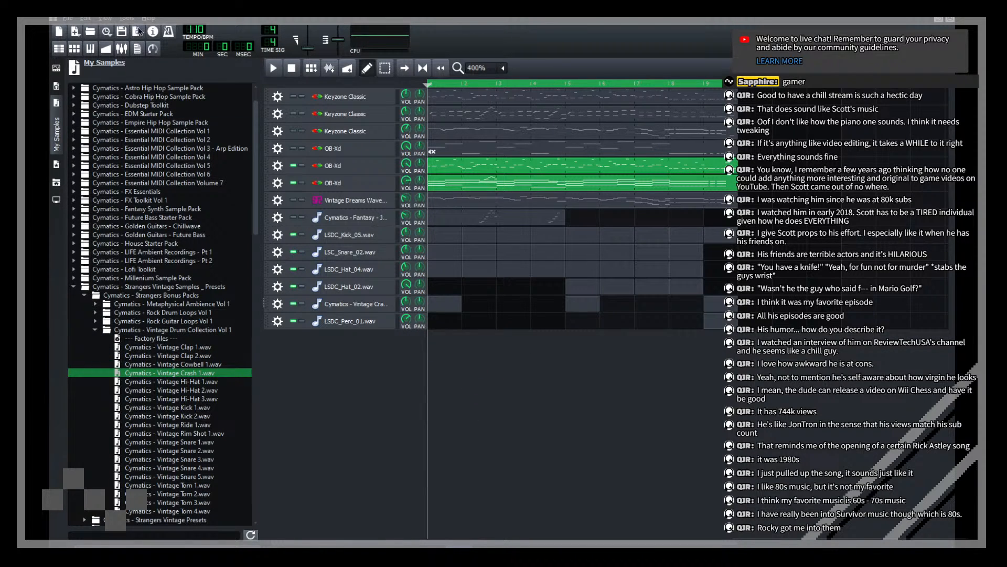
key(ctrl+s)
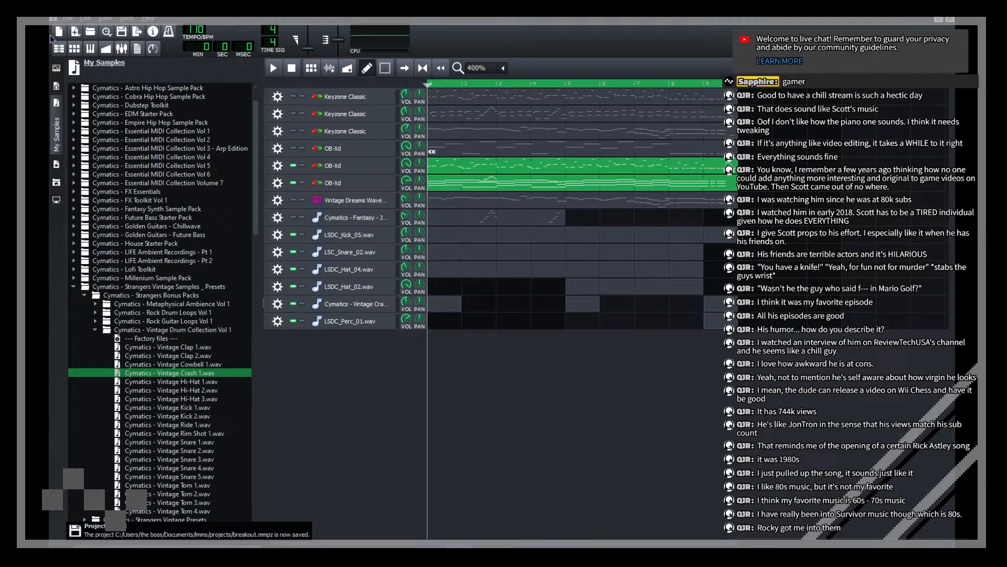
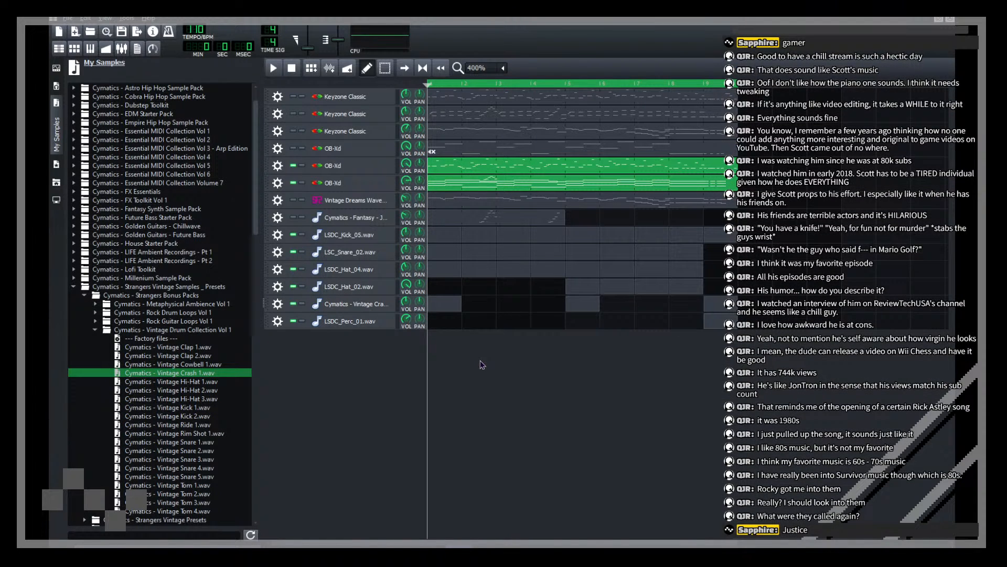
Step: Play the song, unmute the Cymatics Fantasy track and collapse the Strangers Vintage Samples folder
key(space)
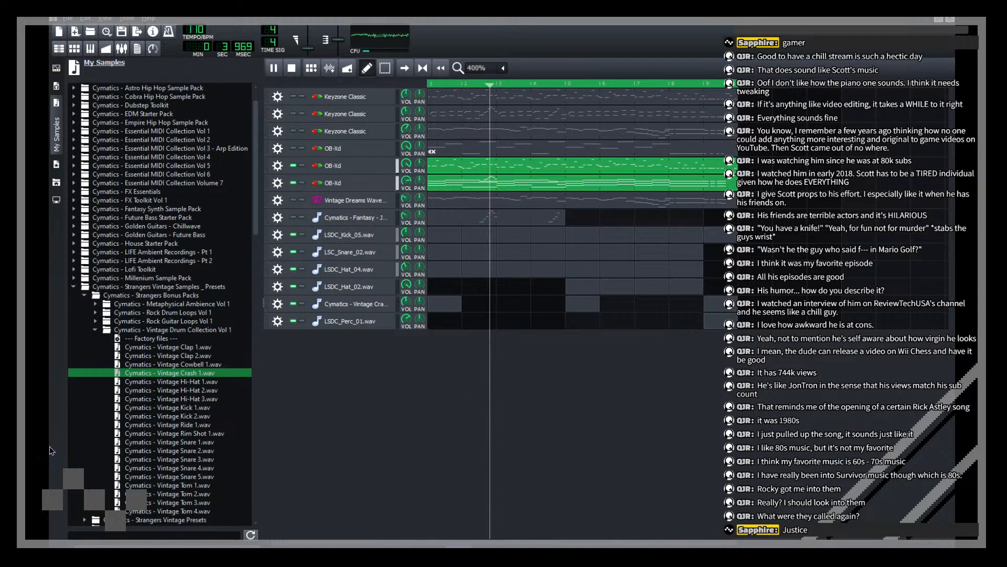
click(292, 218)
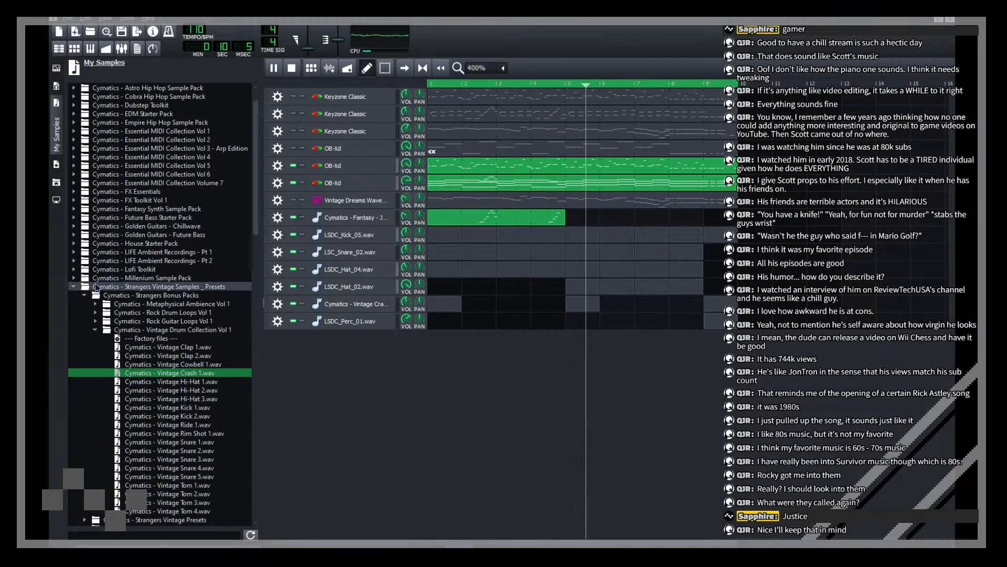
click(73, 287)
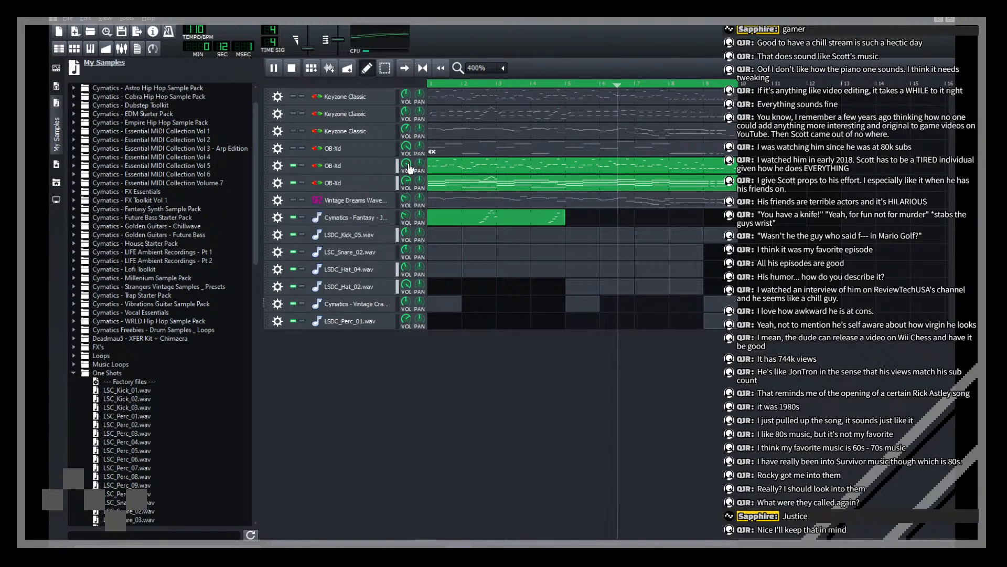
Step: Open the My Presets browser, widen it and list the presets in the nested TripleOscillator folder
click(56, 166)
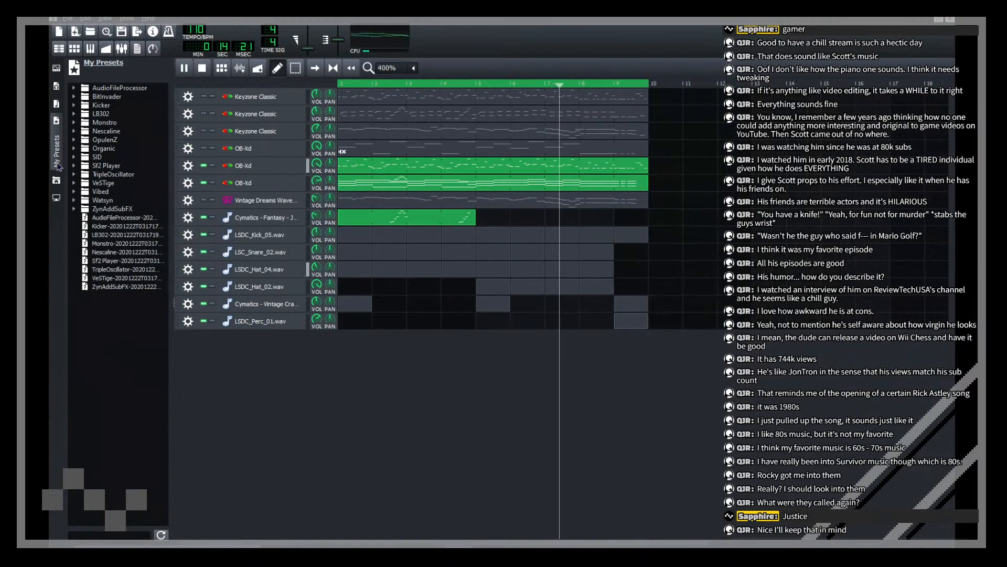
drag(198, 304, 231, 304)
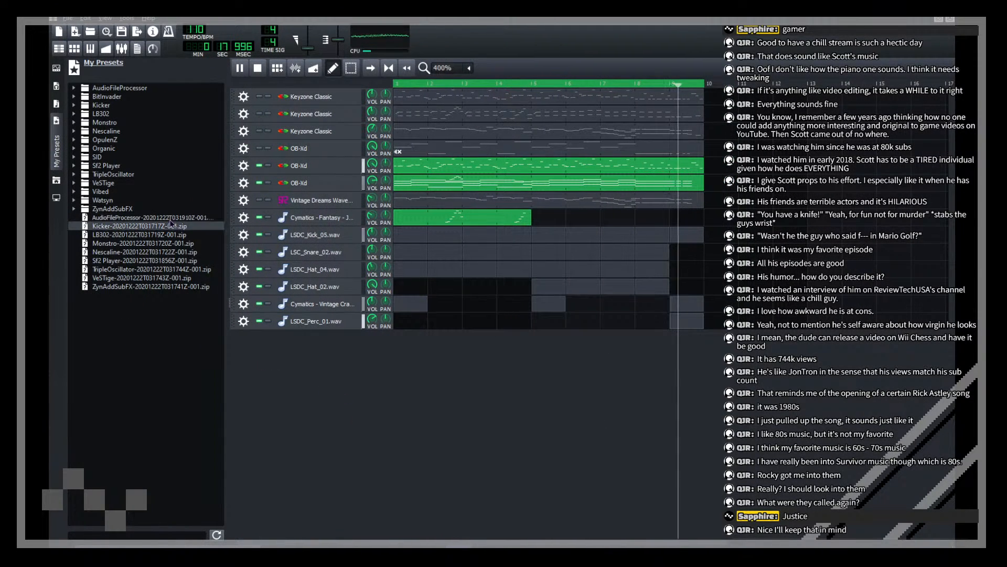
click(105, 174)
scroll(100, 234, down, 2)
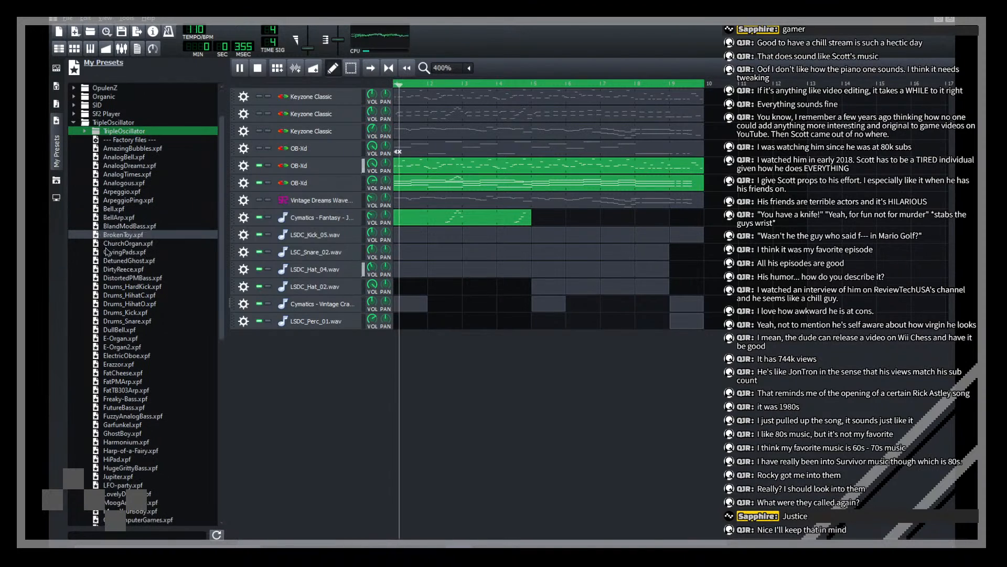
key(space)
scroll(97, 278, up, 2)
click(83, 183)
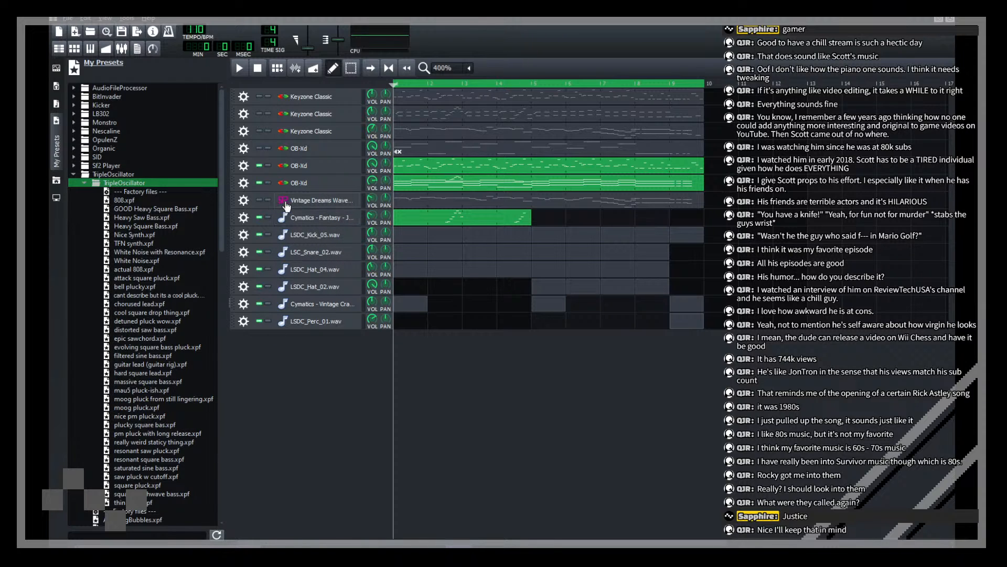
Step: Unmute the Vintage Dreams Waves track and audition its melody in the piano roll at 50% zoom
double_click(451, 202)
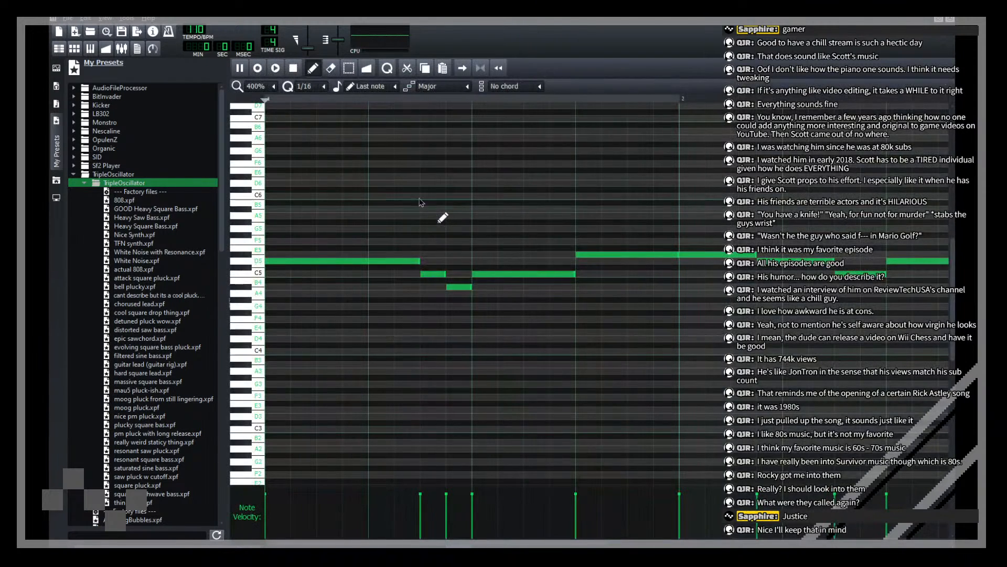
key(space)
scroll(258, 89, up, 3)
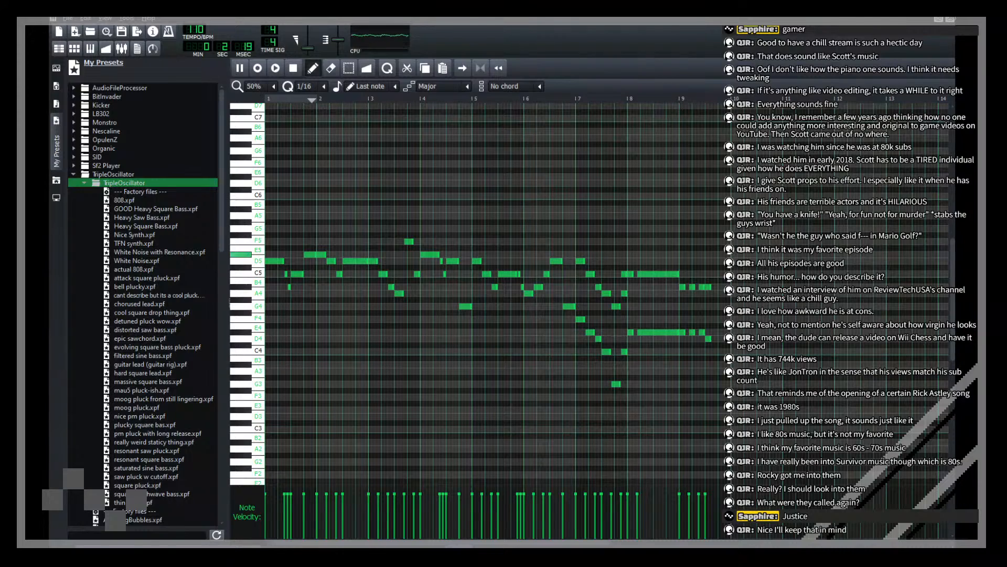
key(space)
key(F5)
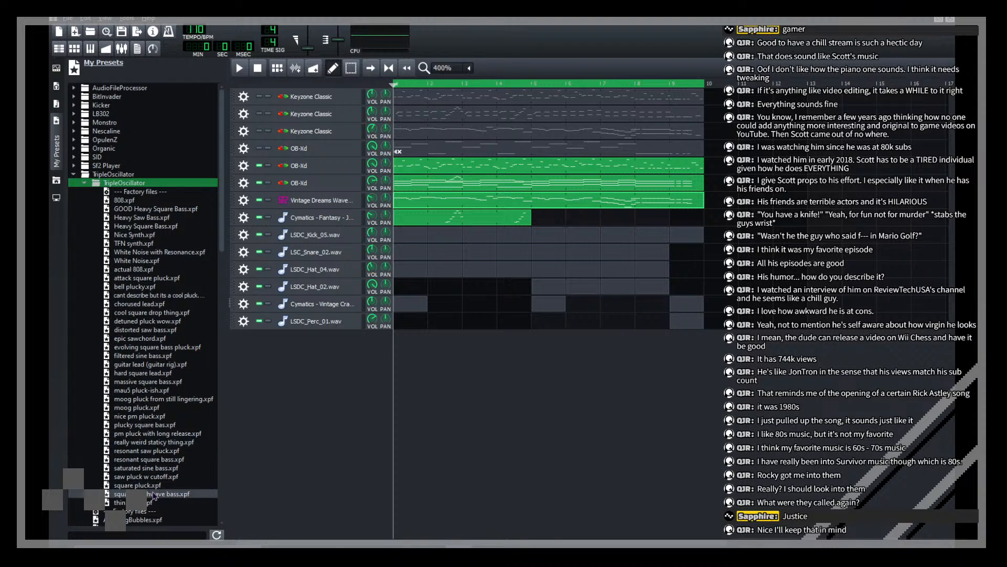
Step: Add the mau5 pluck-ish preset as a new track, copy the Vintage Dreams Waves melody onto it and play it solo
click(142, 390)
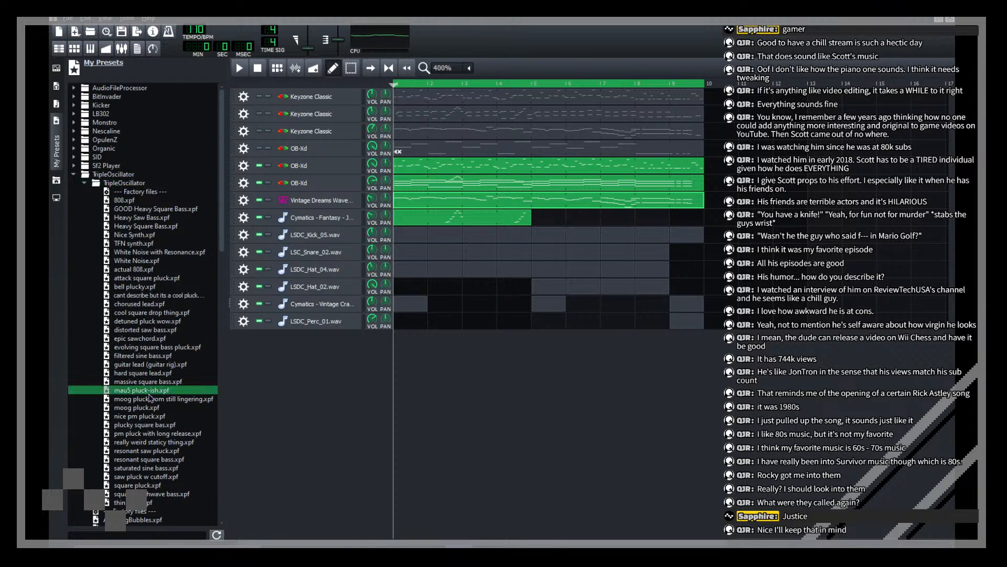
drag(443, 405, 442, 400)
drag(406, 203, 411, 342)
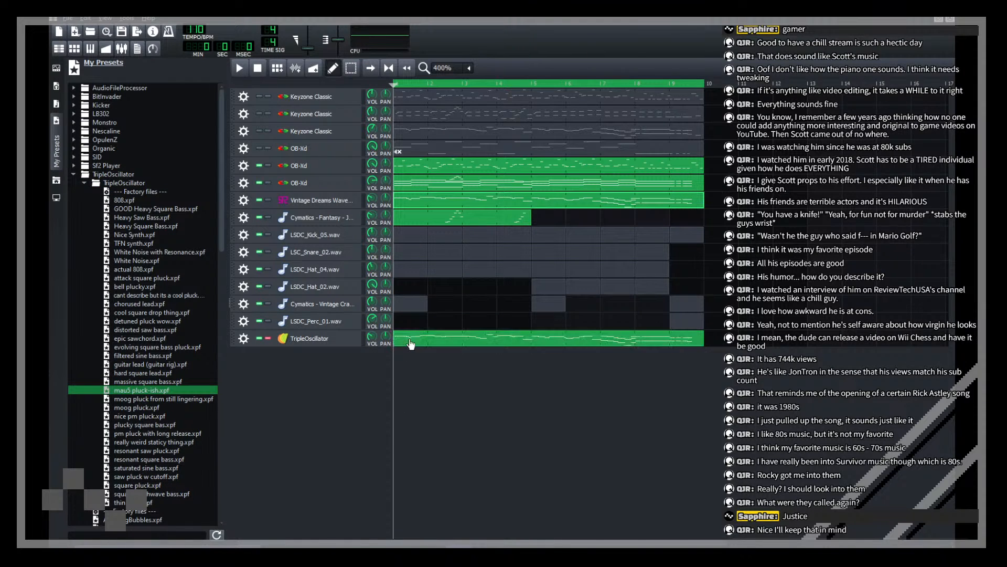
double_click(410, 341)
key(space)
click(950, 18)
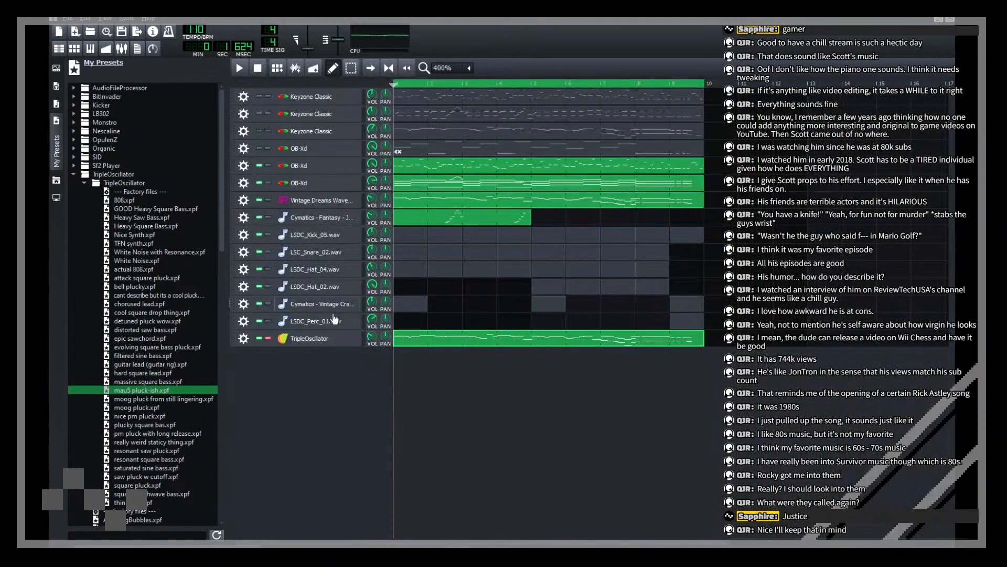
Step: Set the Calf Vintage Delay's tempo in the TripleOscillator effects chain and adjust the instrument's envelope decay
click(320, 339)
click(834, 257)
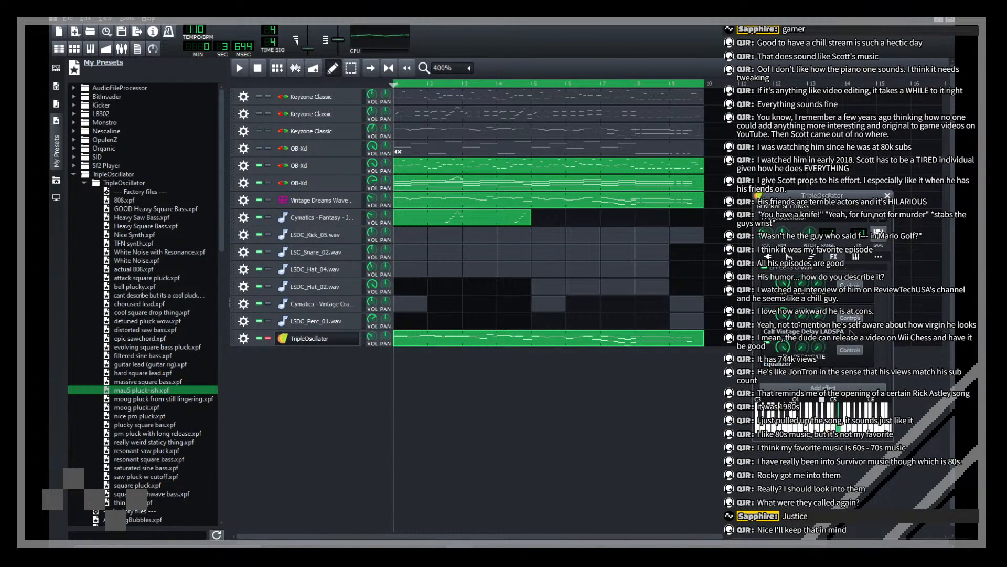
click(850, 319)
double_click(257, 449)
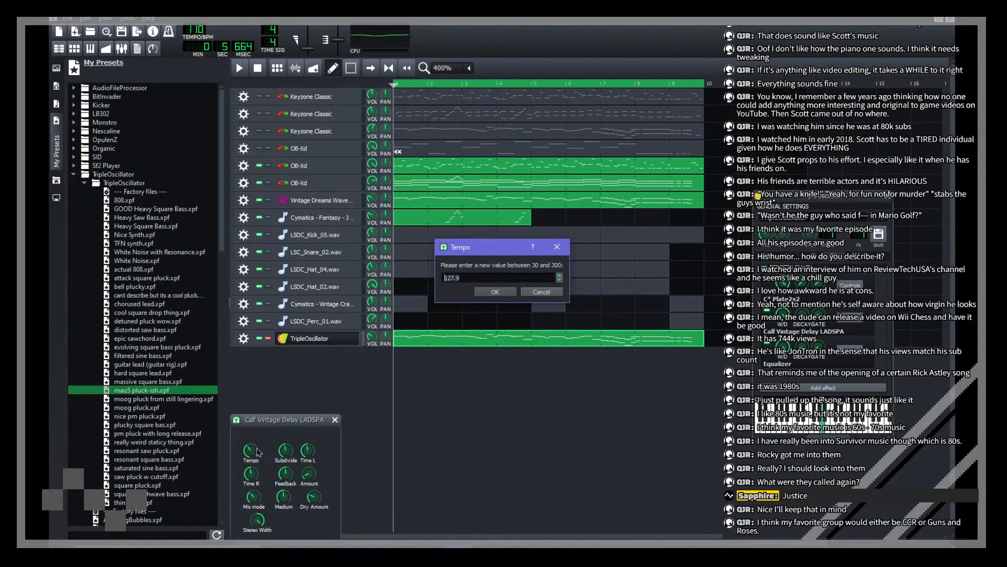
key(Return)
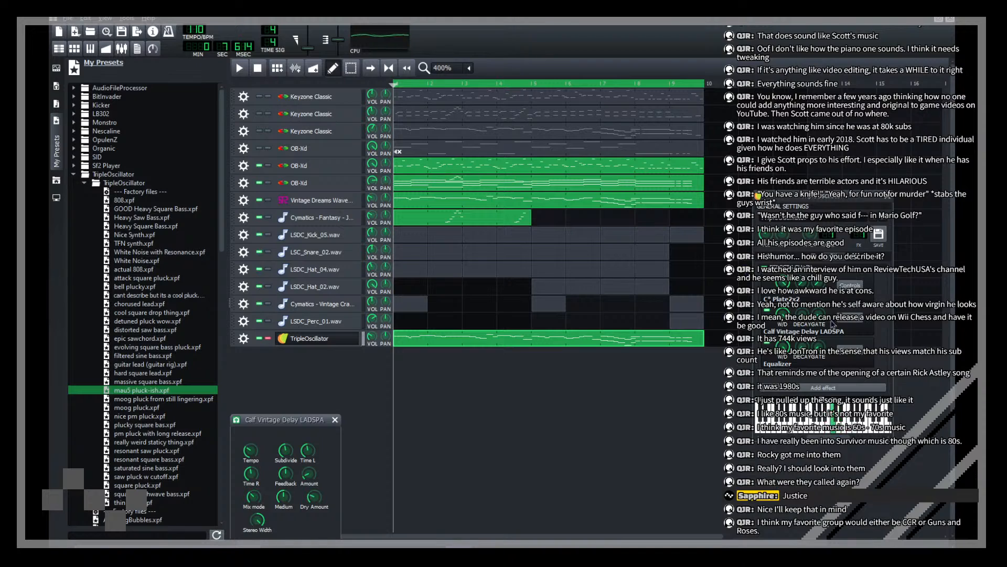
click(788, 260)
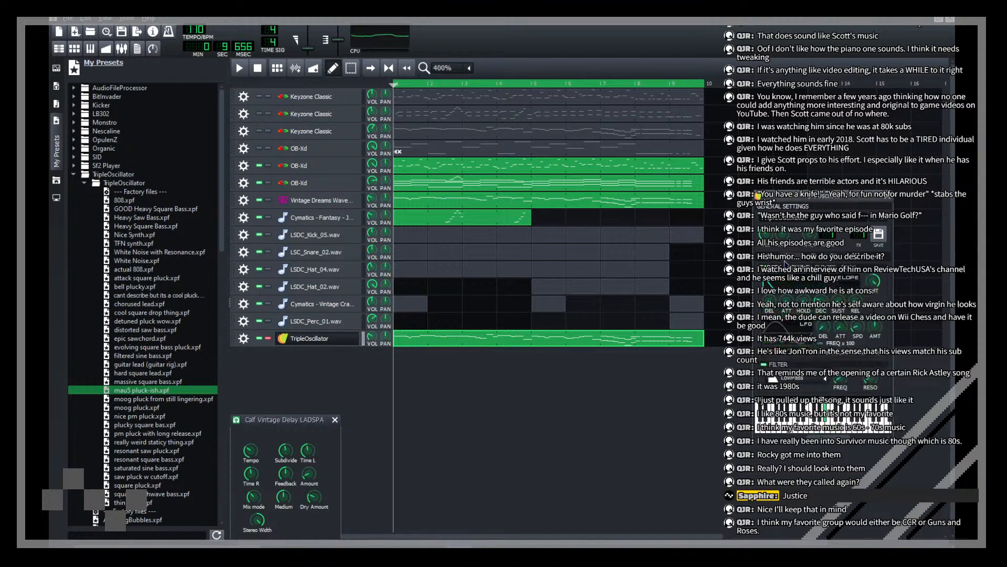
drag(824, 304, 823, 306)
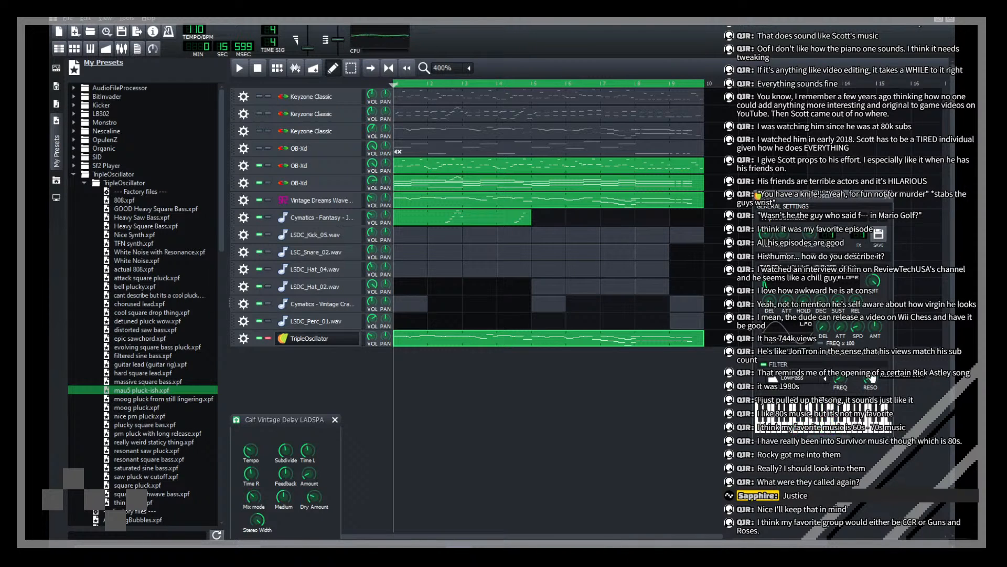
Step: Move the TripleOscillator melody up one octave, play it and review the instrument's envelope and effects settings
double_click(664, 339)
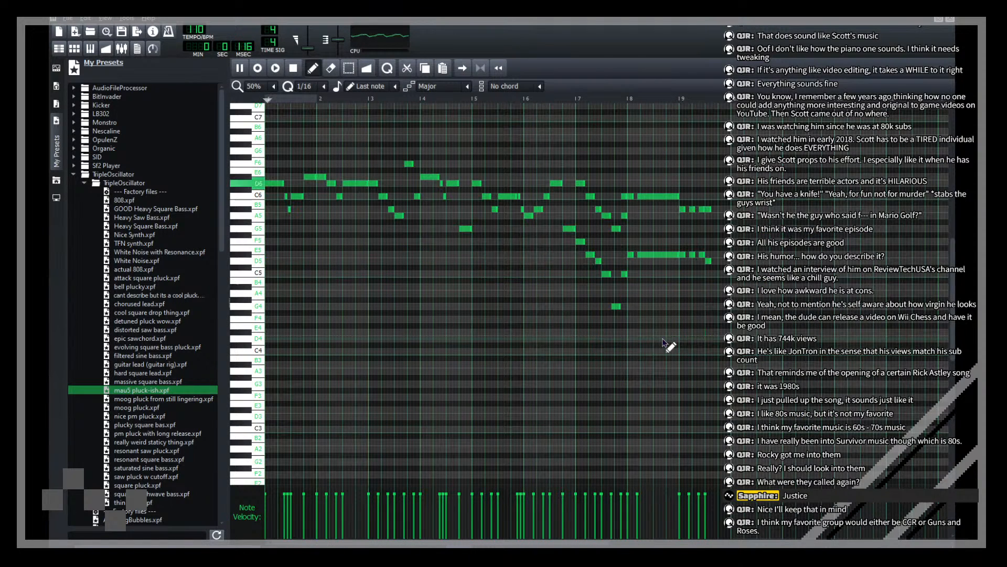
key(F7)
click(326, 338)
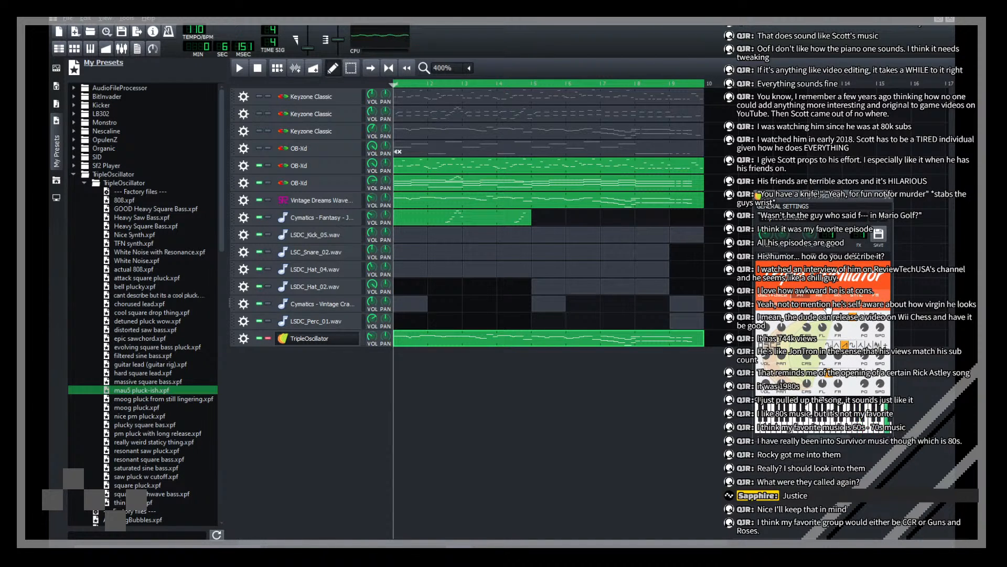
click(798, 264)
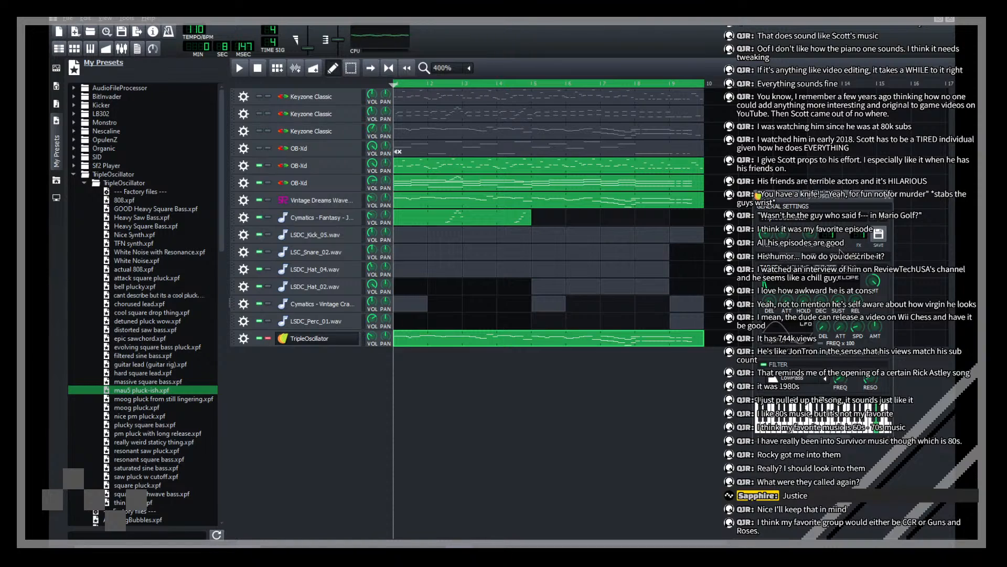
click(858, 237)
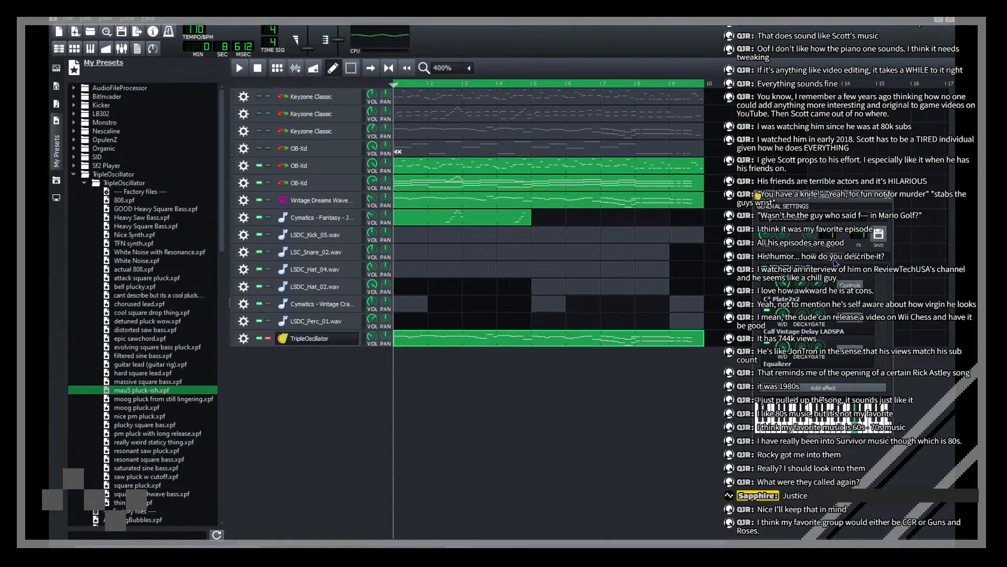
click(842, 388)
click(656, 159)
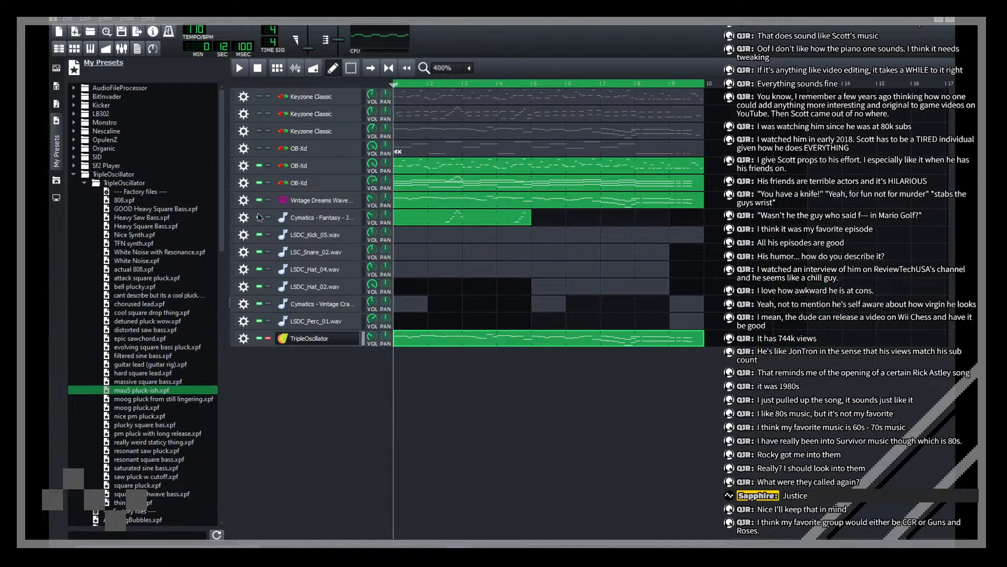
Step: Mute Vintage Dreams Waves during playback, set the unsoloed TripleOscillator volume to about 91% and move it above that track
key(space)
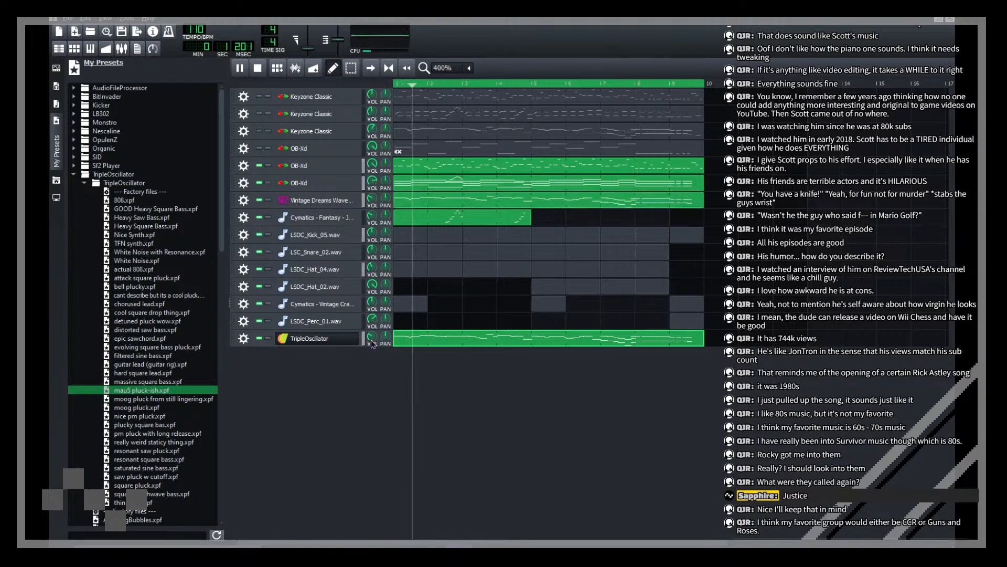
click(260, 200)
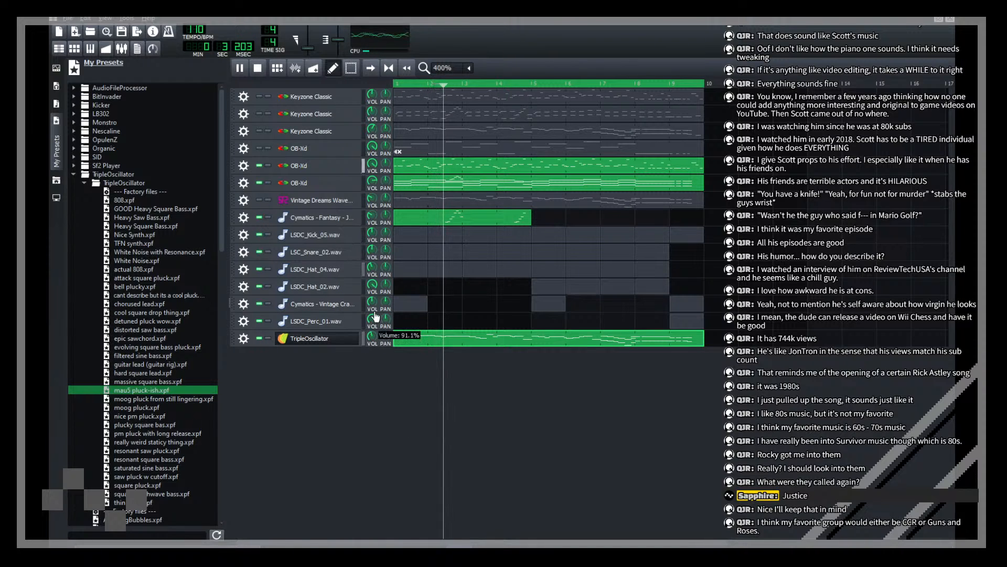
drag(238, 341, 236, 200)
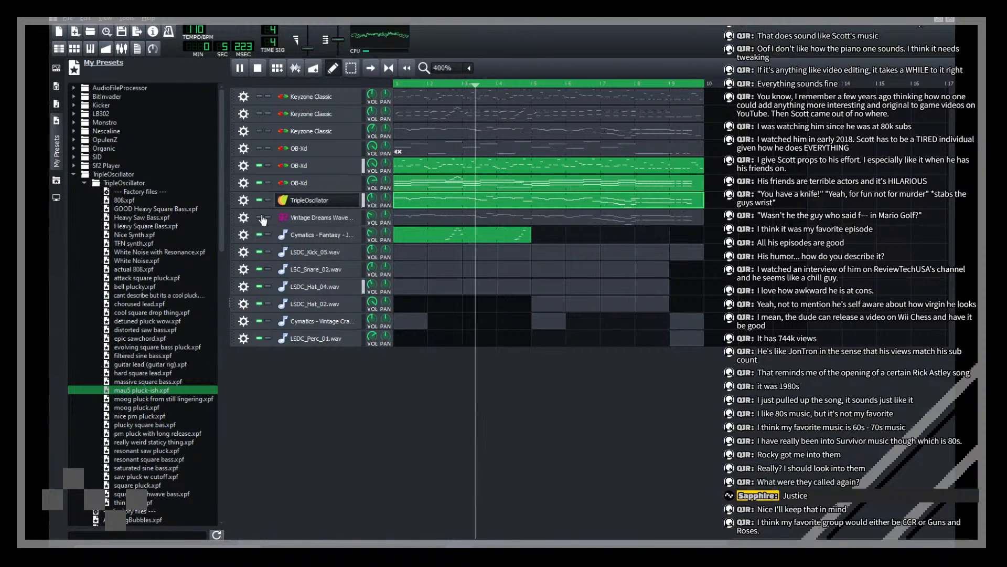
Step: Check the TripleOscillator's envelope settings while the song plays, close them and save the project
click(332, 204)
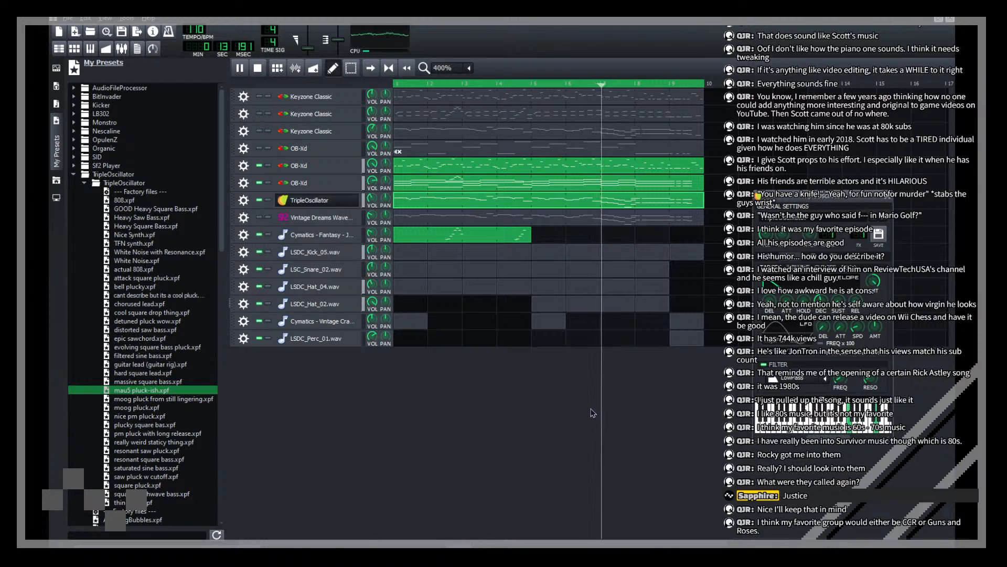
click(404, 239)
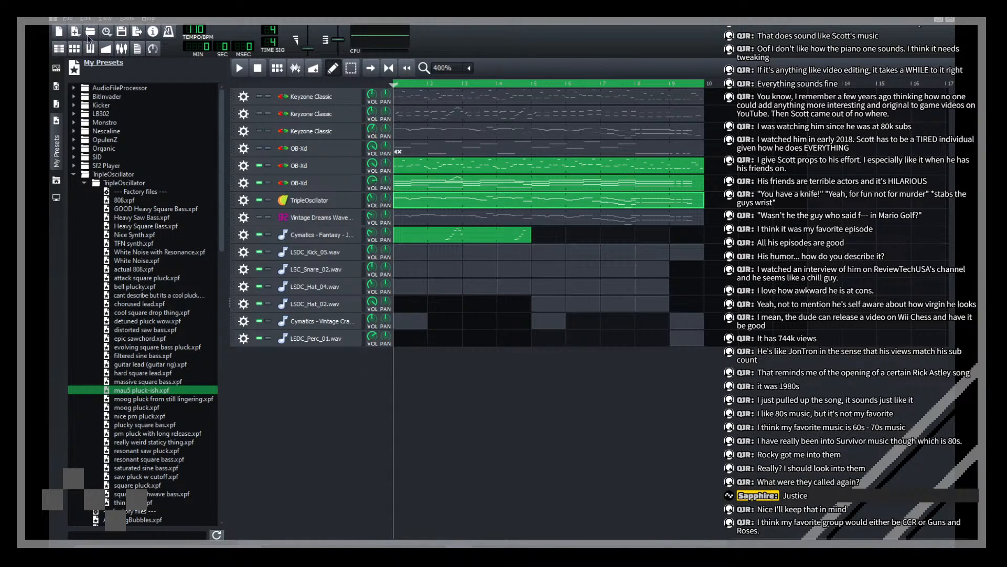
click(121, 33)
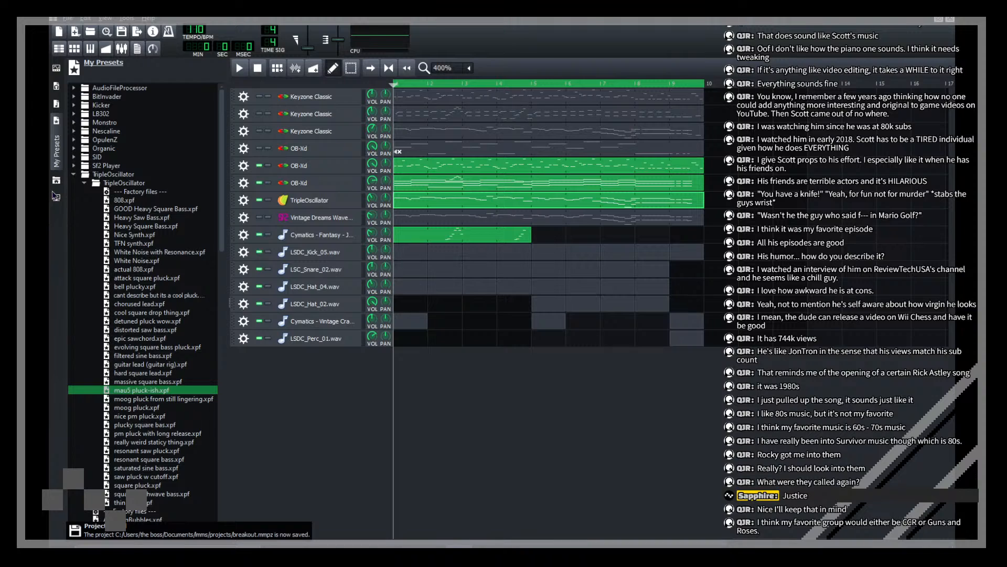
Step: Add the Sf2 Player preset plucky bass as a new track and copy the upper unmuted OB-Xd pattern onto it, checking its notes
click(74, 175)
click(74, 165)
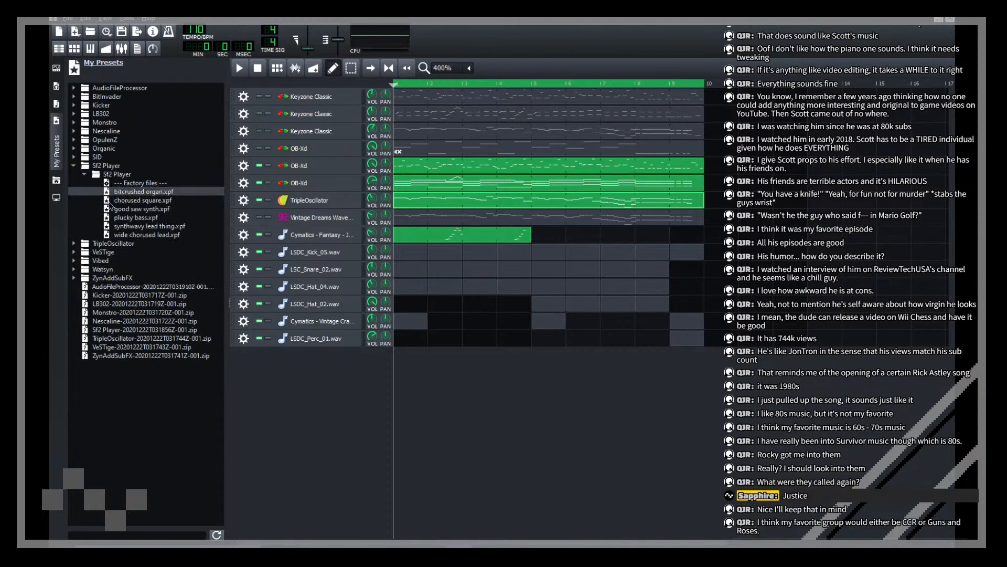
drag(120, 218, 399, 407)
drag(400, 168, 407, 362)
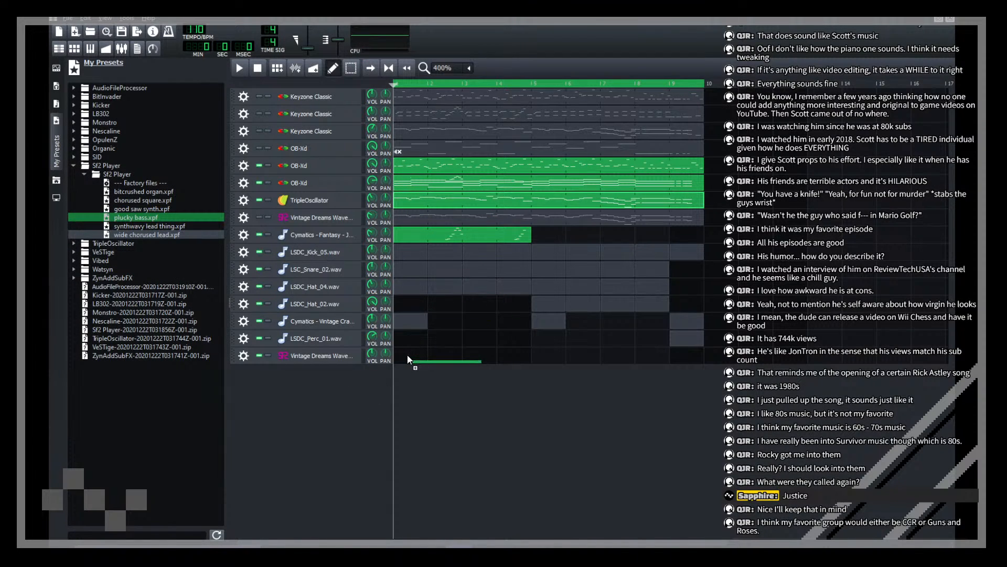
double_click(408, 362)
key(space)
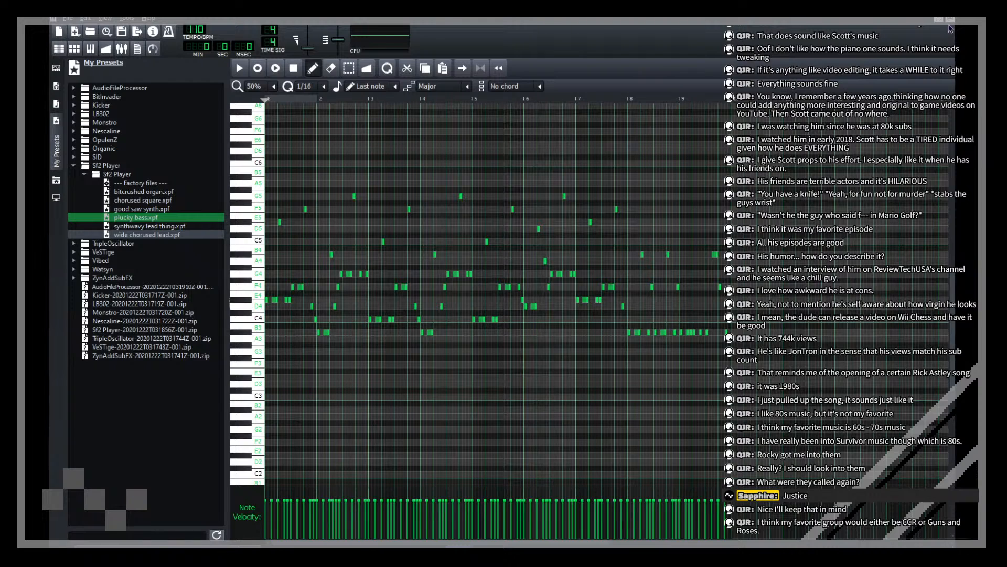
click(950, 19)
Step: Load the Vintage Dreams Waves v2 soundfont in the new plucky bass track and select patch 20, TX81Z Lately Bass, from bank 0
click(330, 356)
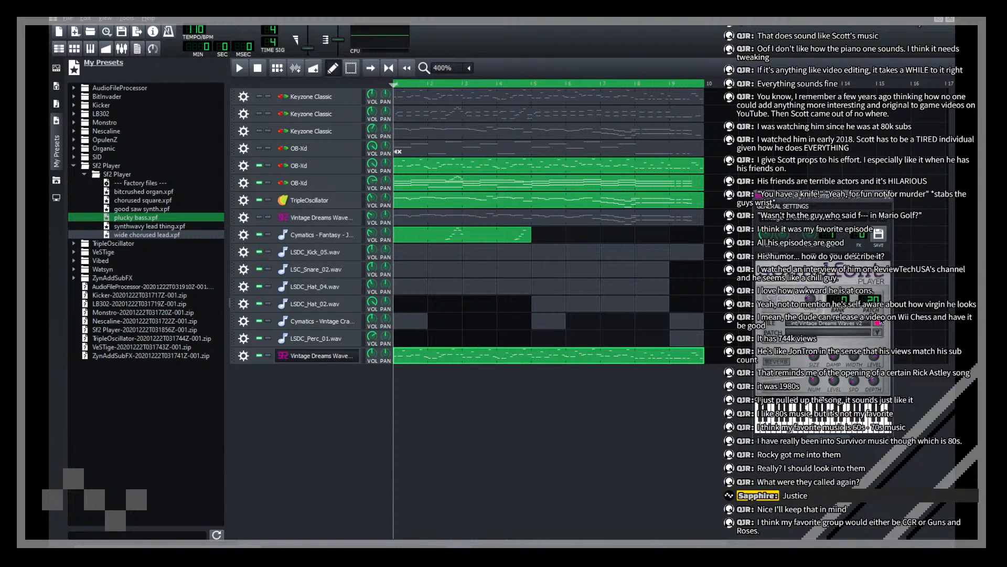
click(877, 230)
double_click(458, 254)
click(878, 332)
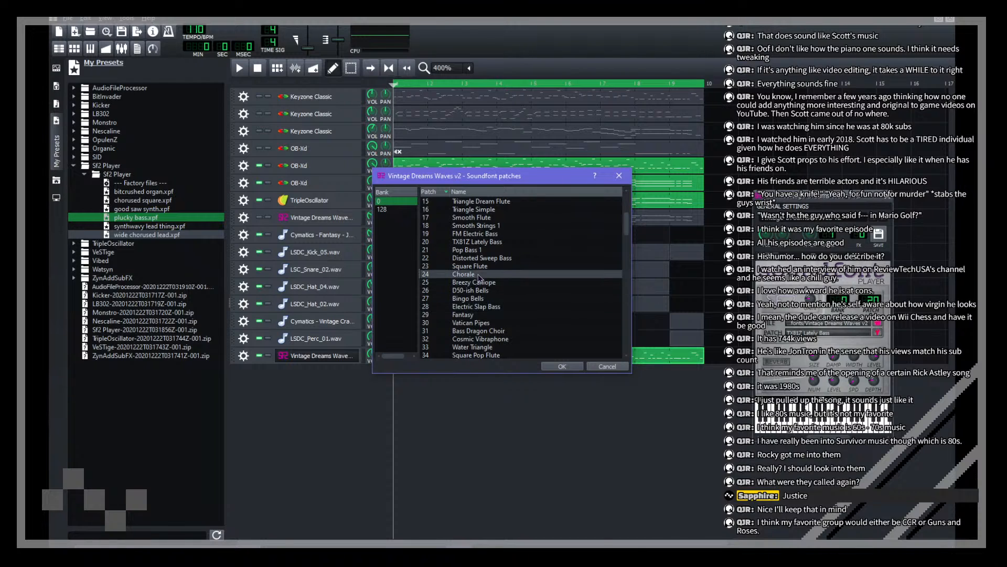
double_click(475, 241)
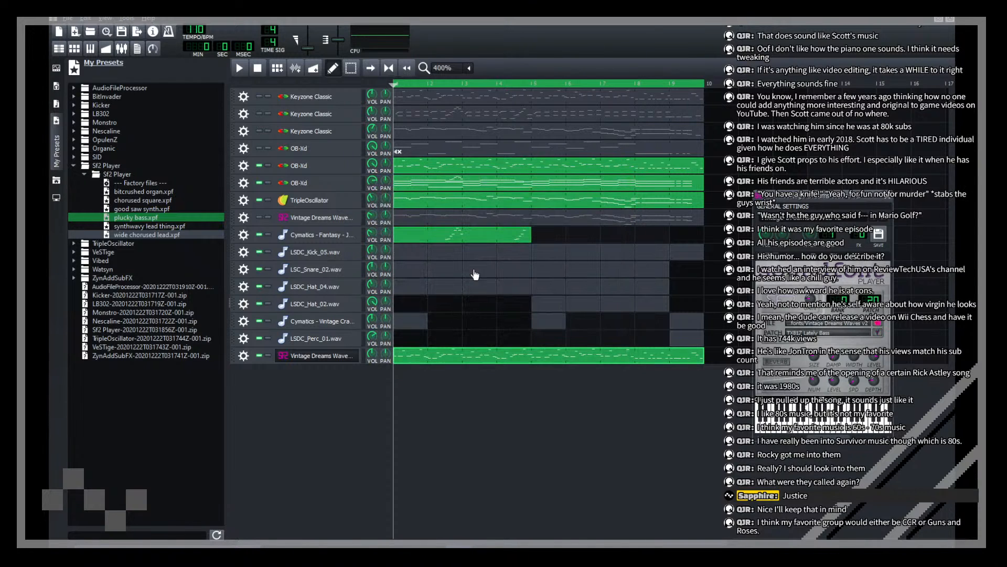
Step: Transpose the new plucky bass pattern down one octave, listen to it and review its notes, closing the note editor
double_click(447, 353)
key(space)
key(ctrl+Down)
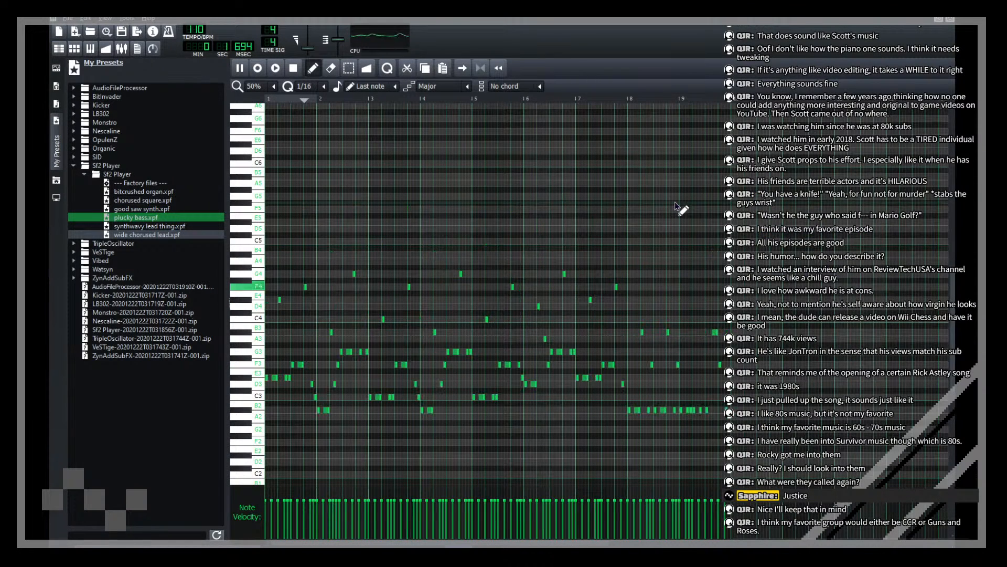
scroll(675, 201, down, 5)
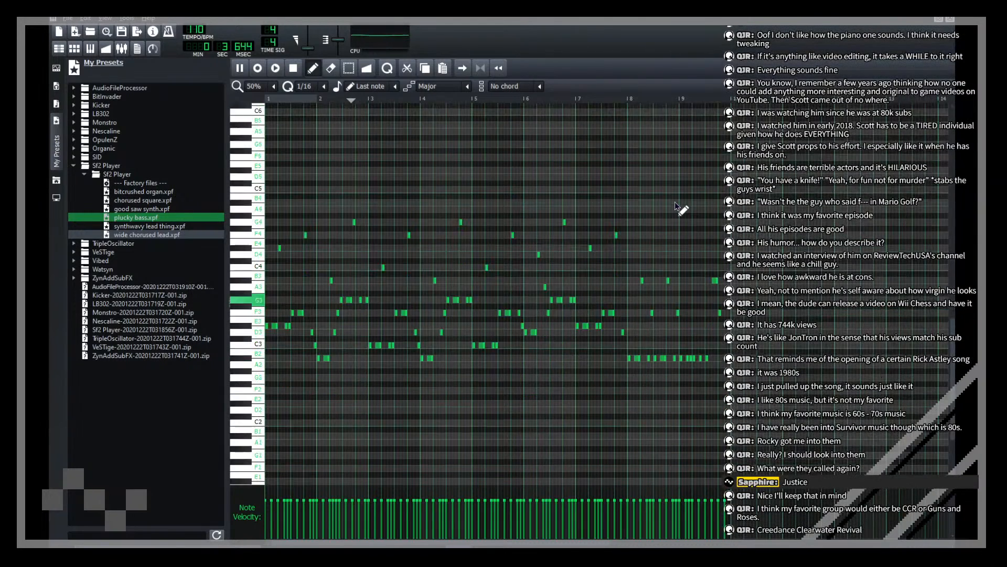
scroll(540, 309, up, 1)
key(space)
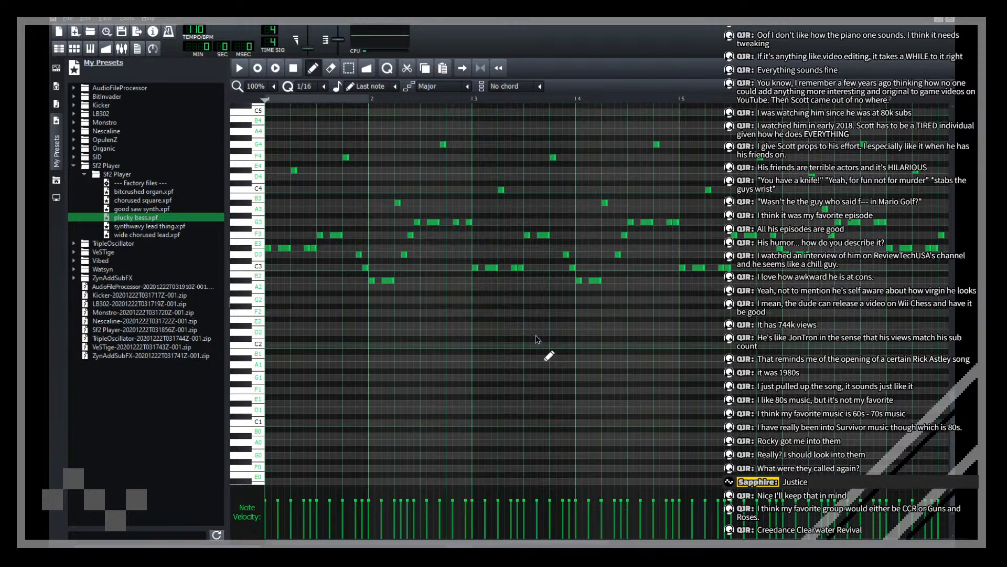
click(56, 135)
scroll(464, 304, up, 2)
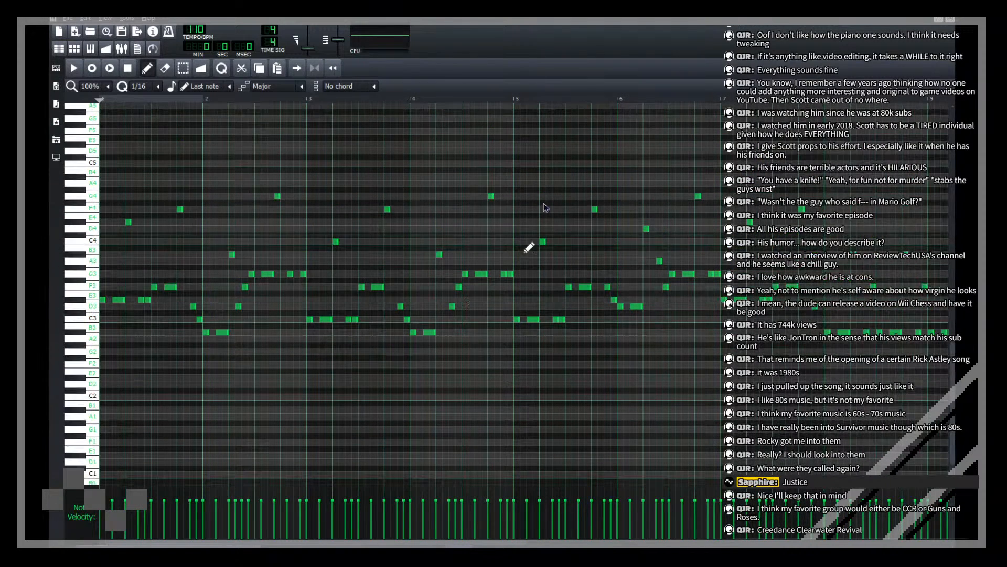
scroll(175, 133, down, 1)
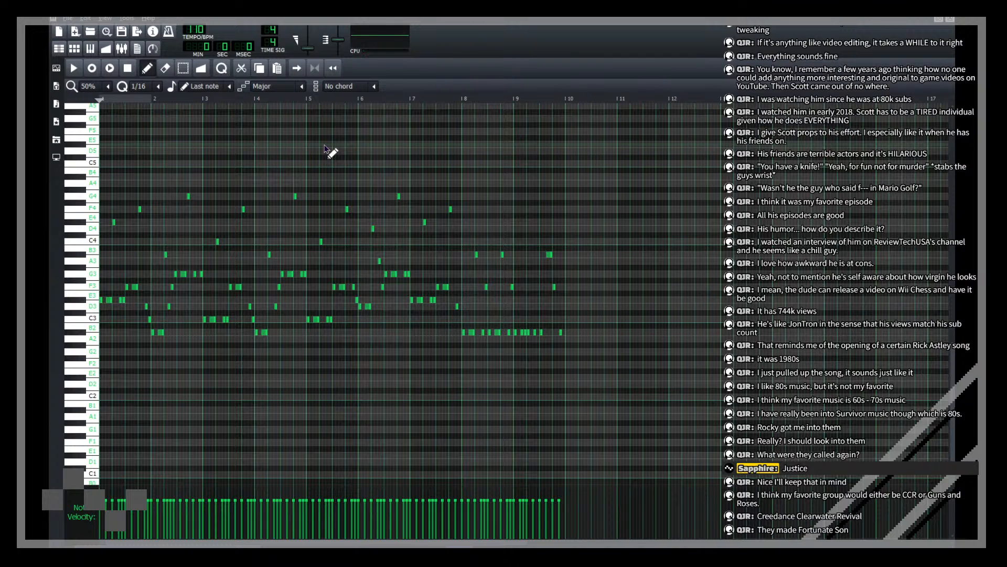
click(950, 19)
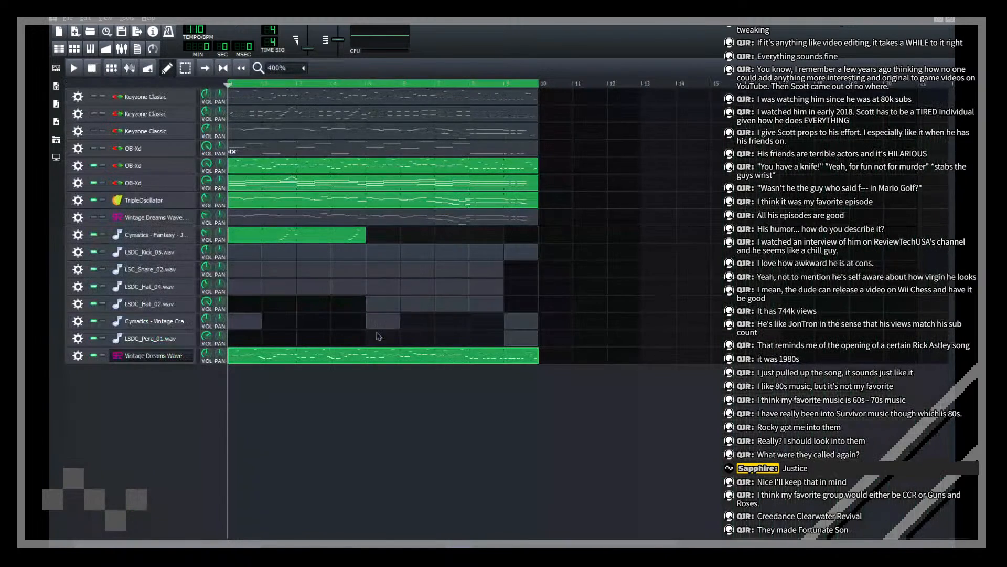
Step: Play the song and move the plucky bass track directly below the upper unmuted OB-Xd track
key(space)
click(80, 359)
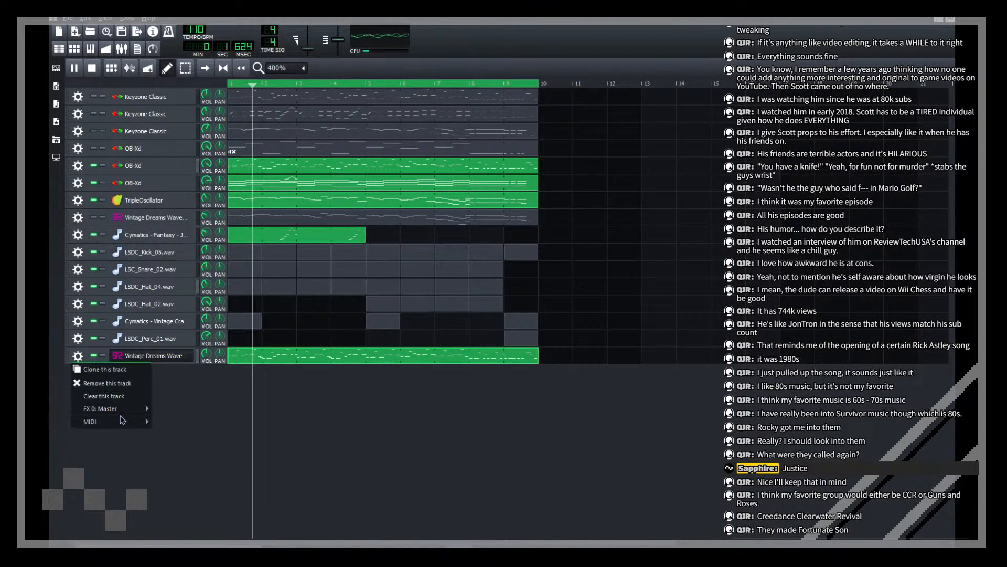
click(62, 360)
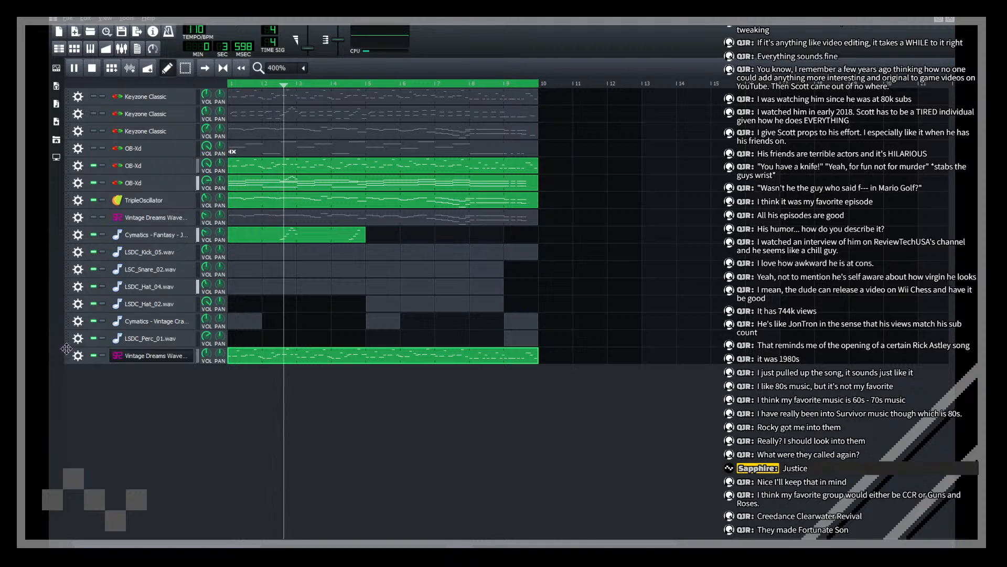
drag(64, 357, 87, 182)
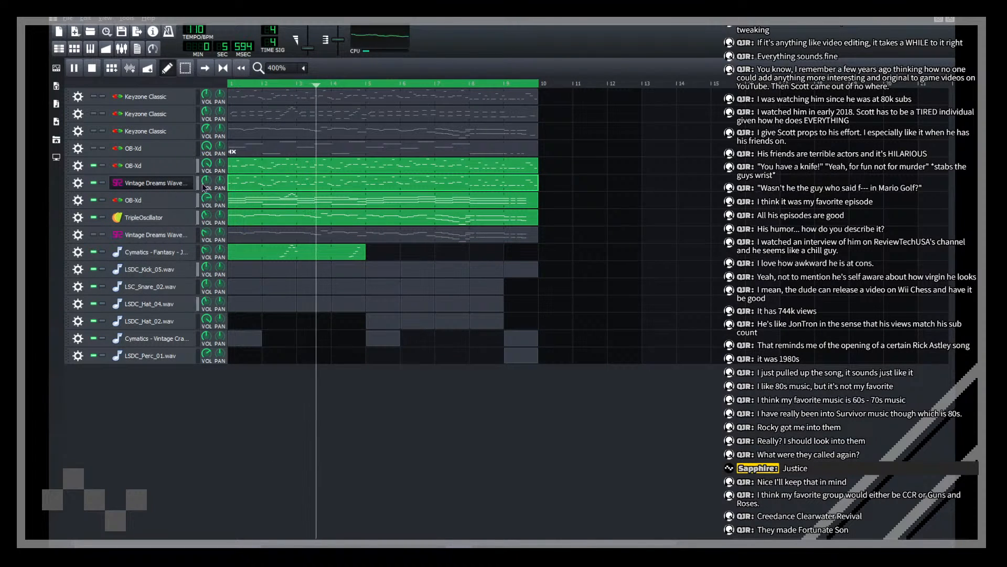
Step: Check the TripleOscillator's volume and cutoff envelopes and add the Chorus JUN-6 effect to its effects chain
click(182, 220)
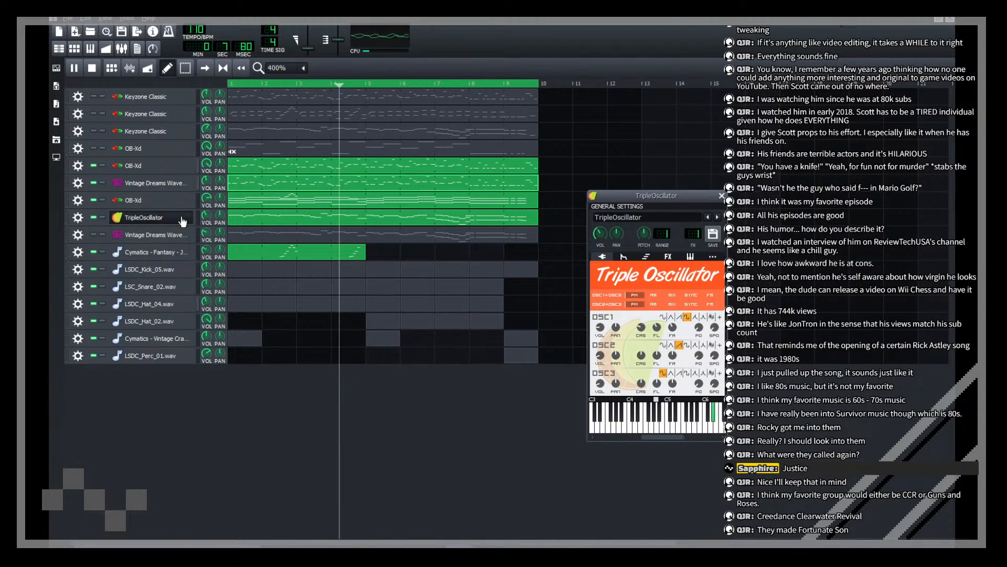
click(624, 256)
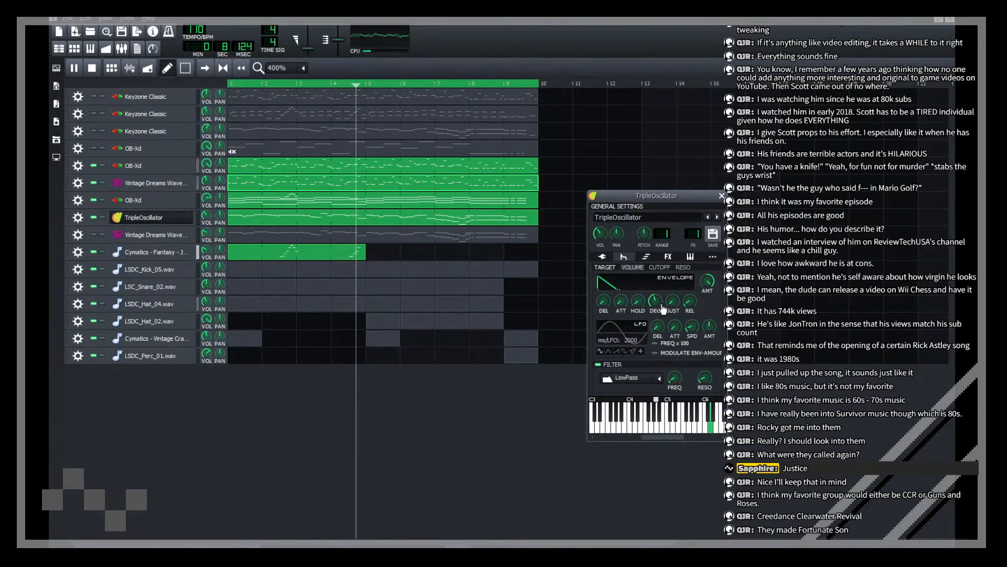
click(660, 267)
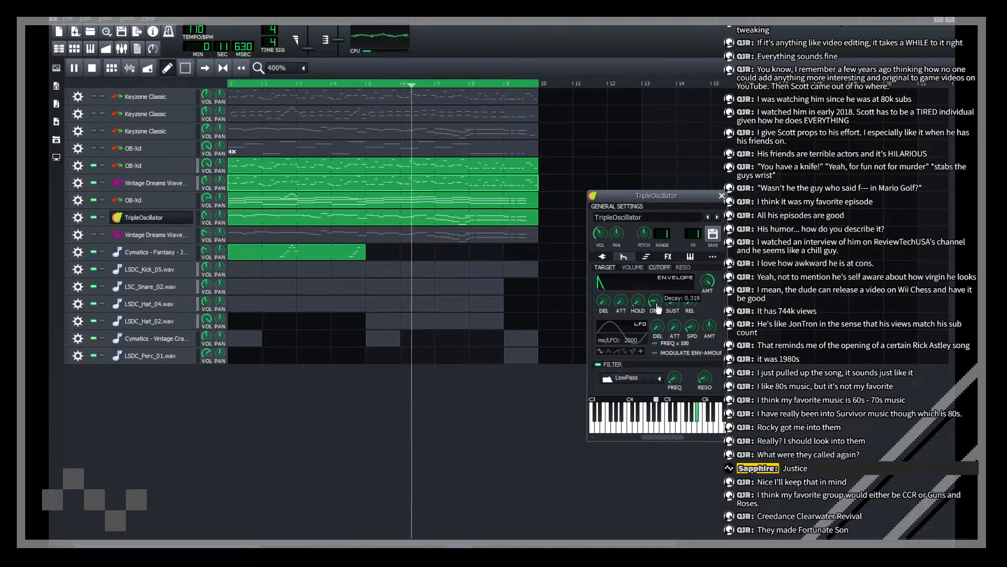
click(668, 256)
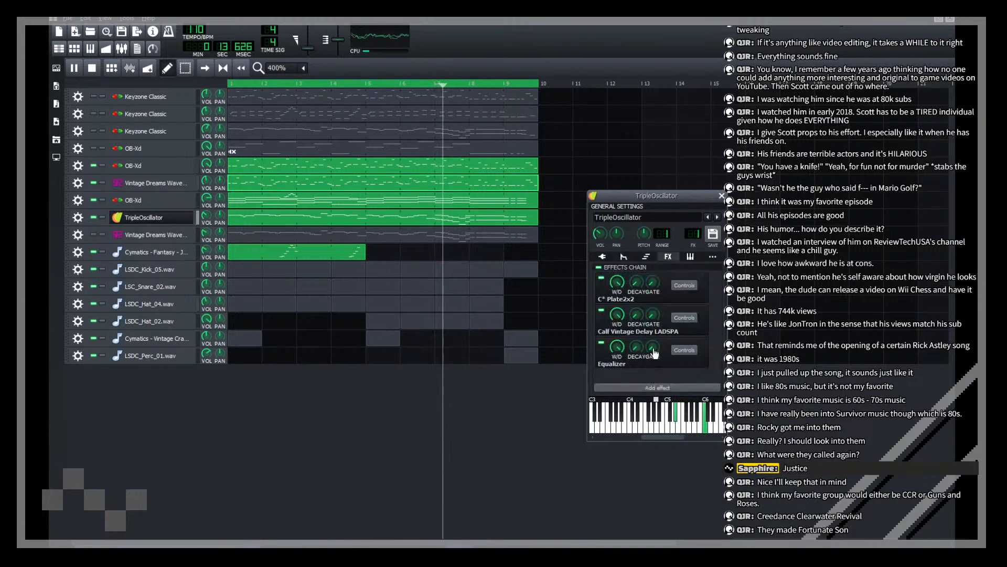
click(650, 387)
text(chorus)
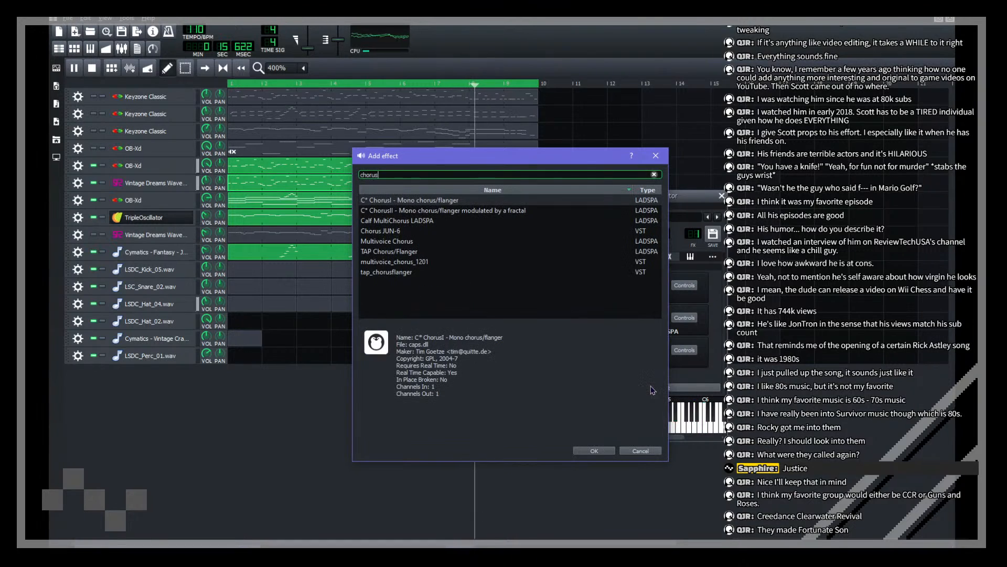
double_click(380, 231)
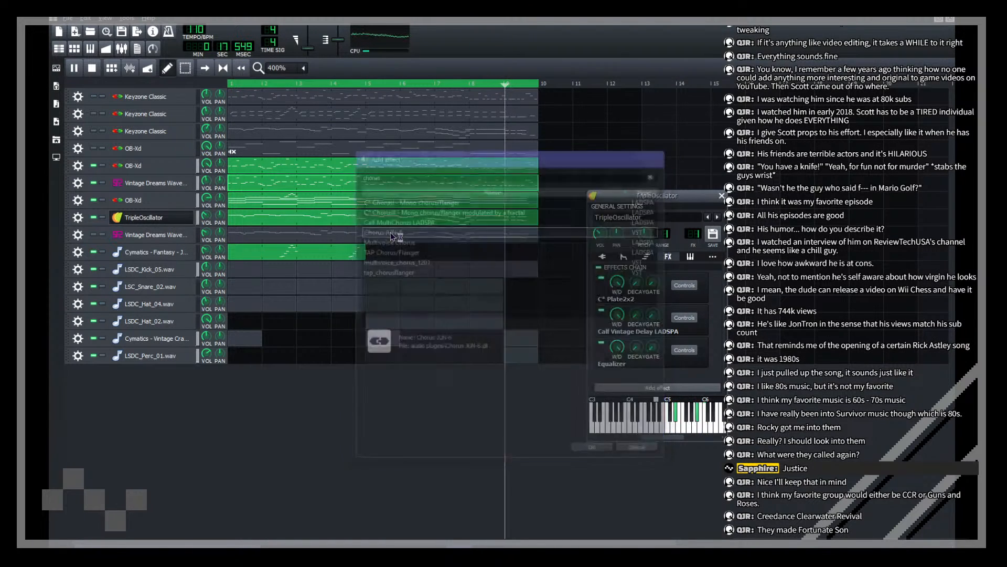
Step: Move Chorus JUN-6 to the start of the TripleOscillator's effects chain and switch it to chorus mode II
right_click(665, 362)
click(692, 396)
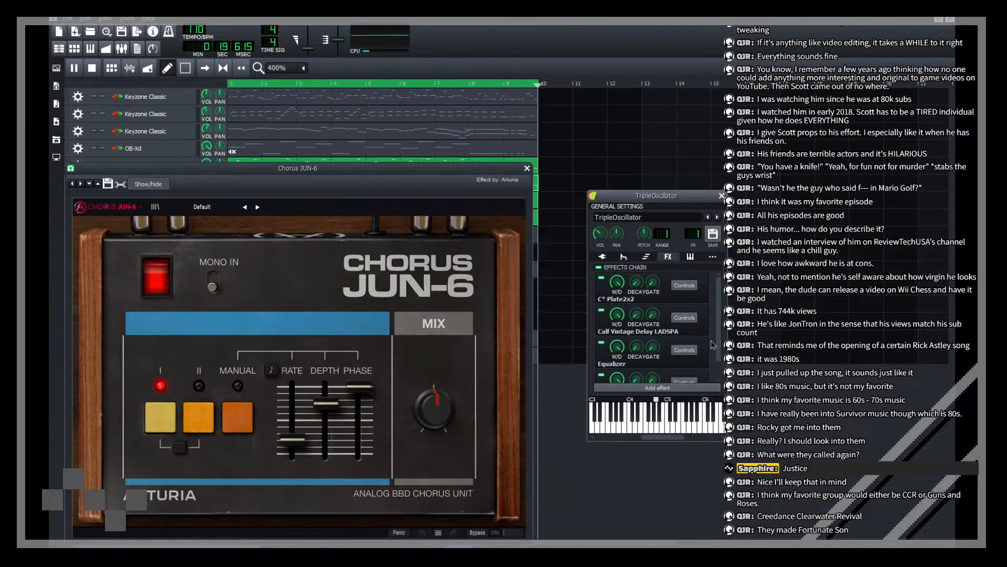
right_click(701, 363)
click(710, 389)
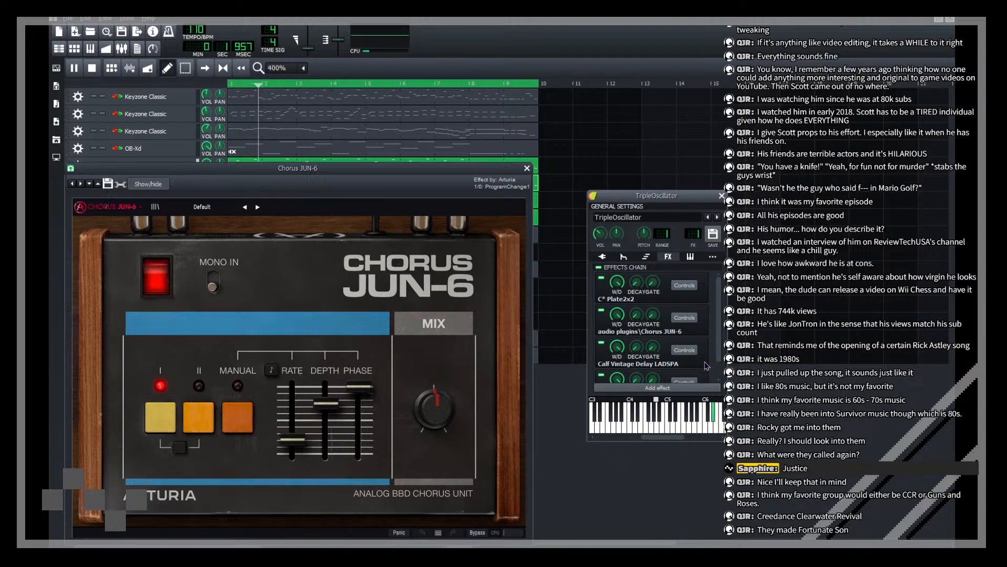
right_click(697, 327)
click(707, 352)
click(208, 410)
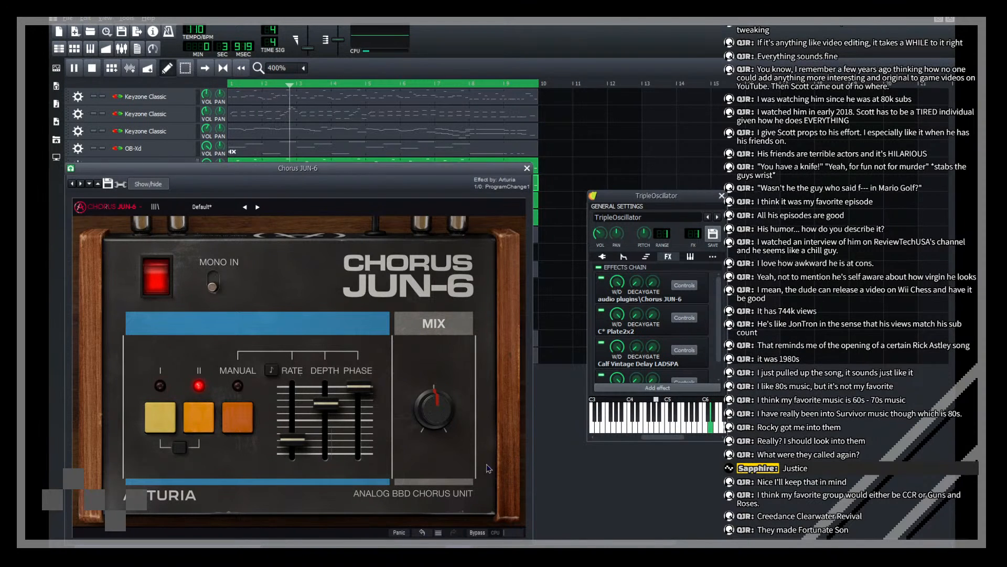
click(545, 452)
Step: Solo the TripleOscillator briefly to hear its chorus, unsolo it, stop playback and save the project
click(103, 218)
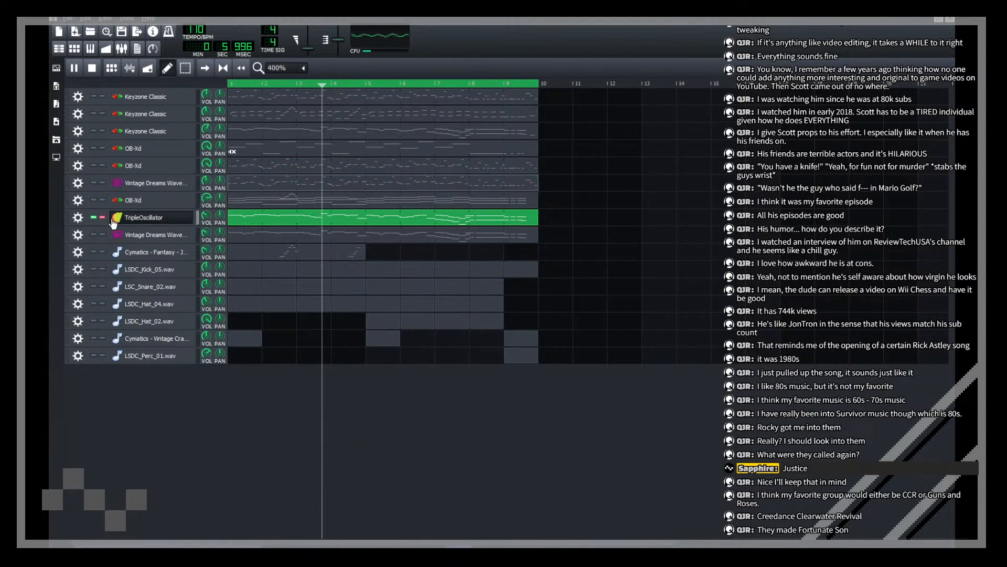
click(104, 218)
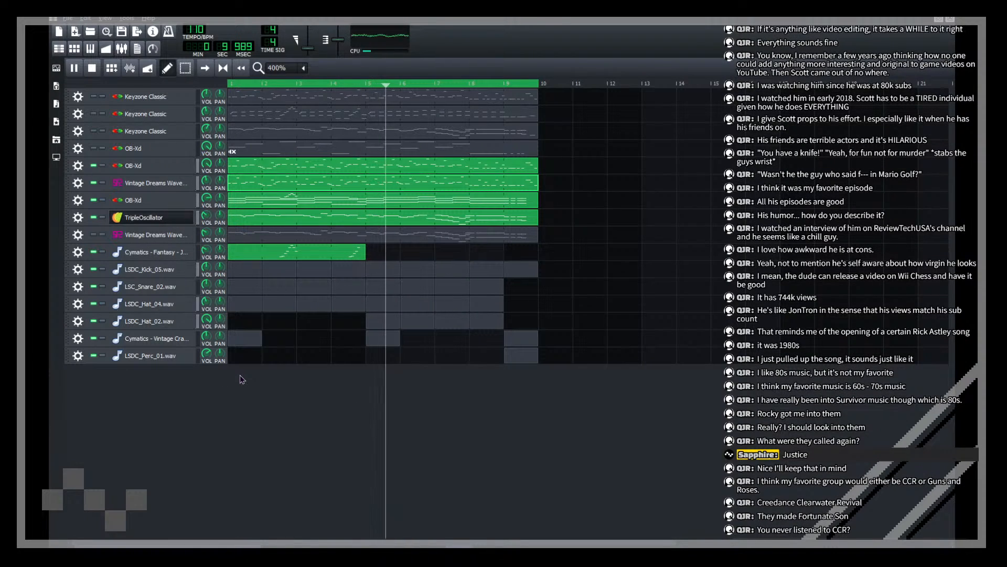
key(space)
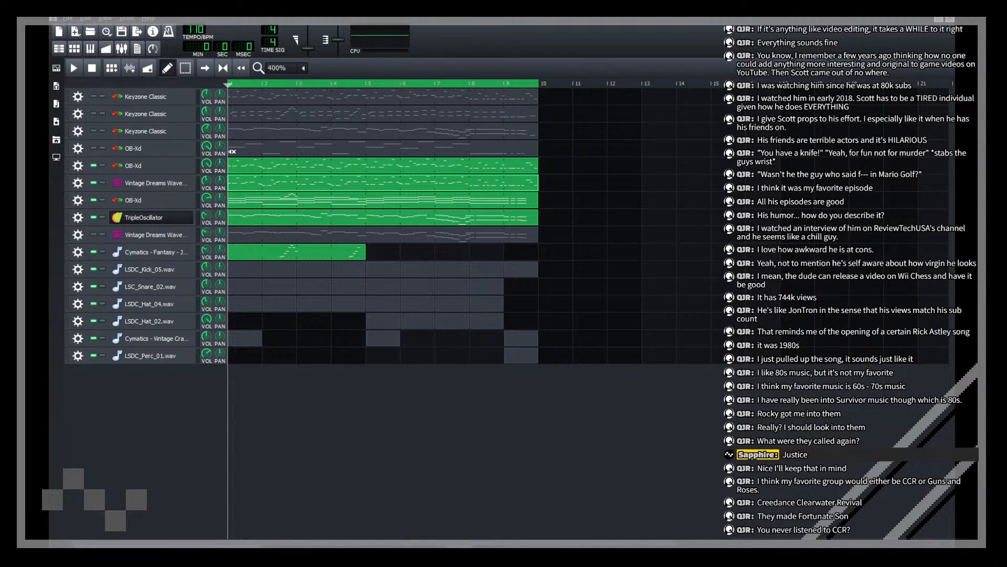
click(123, 31)
Step: Remove the muted Vintage Dreams Waves track below the TripleOscillator and save the project
click(77, 237)
click(105, 261)
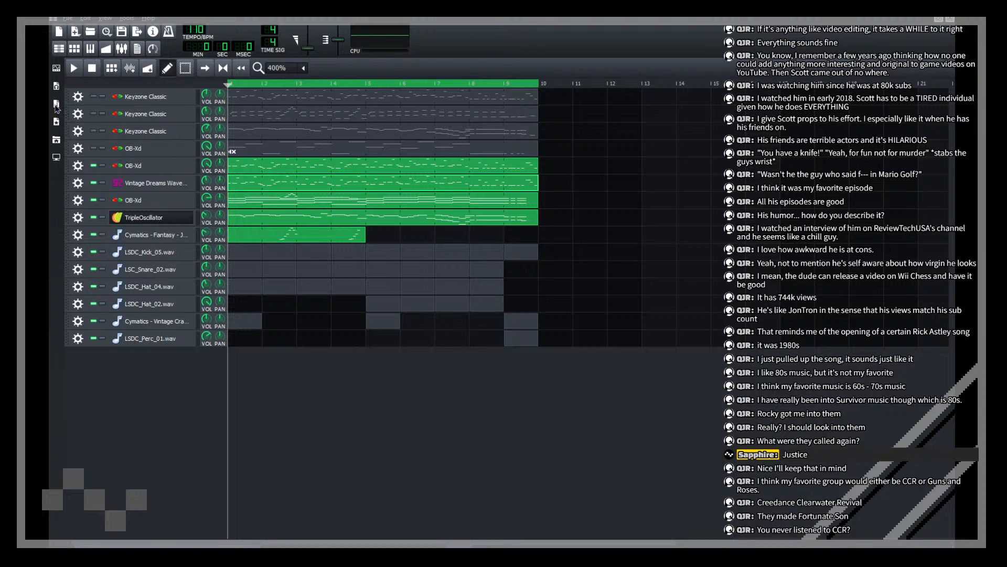
click(56, 103)
key(ctrl+s)
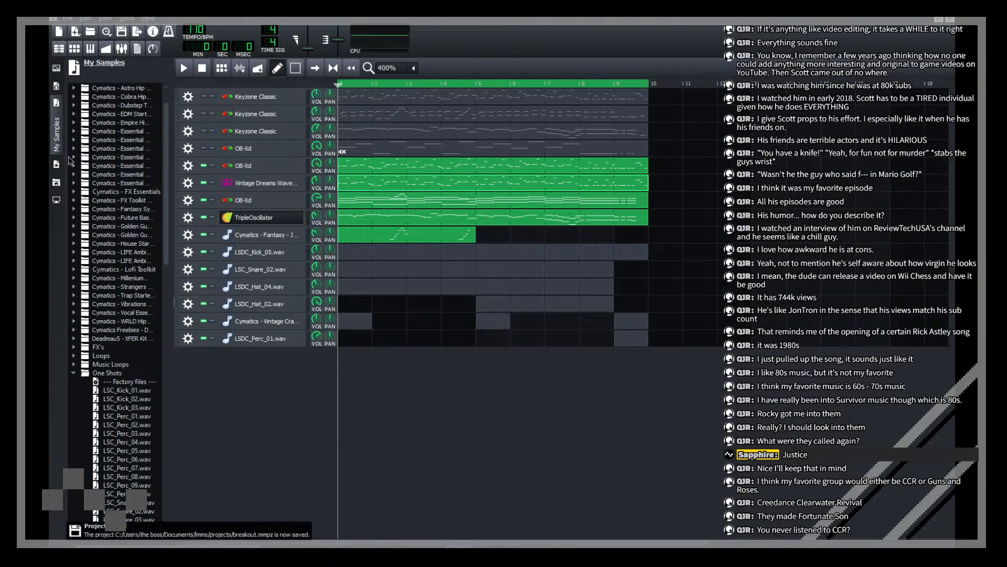
Step: Browse the TripleOscillator, VeSTige, Vibed and ZynAddSubFX preset folders for another sound
click(56, 164)
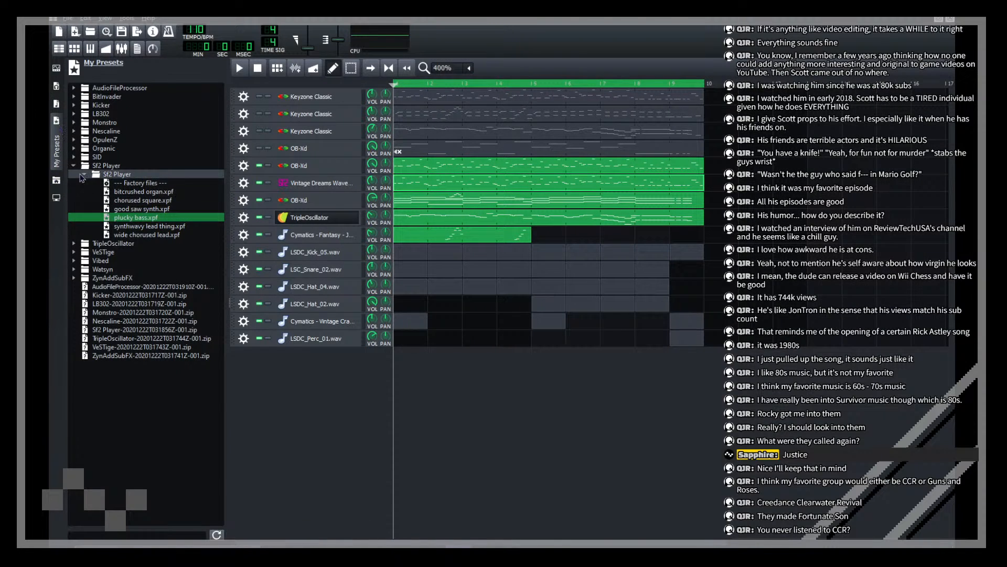
click(74, 165)
click(74, 174)
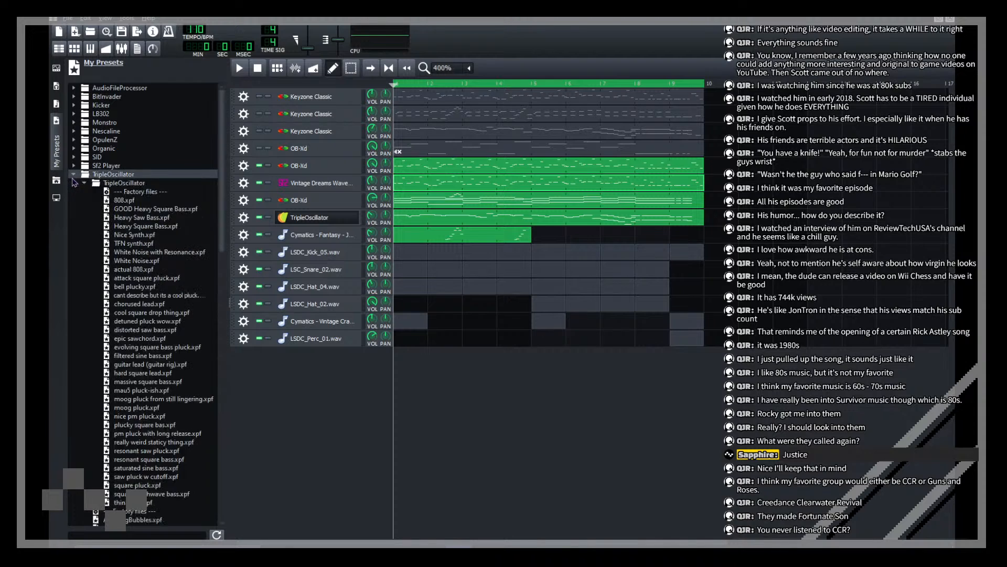
click(82, 183)
click(82, 183)
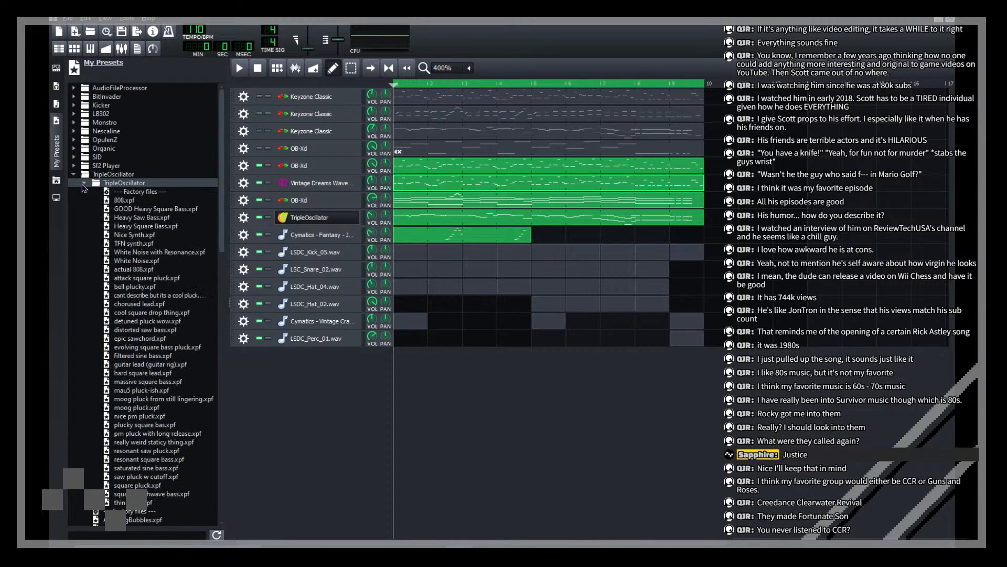
click(82, 183)
click(73, 174)
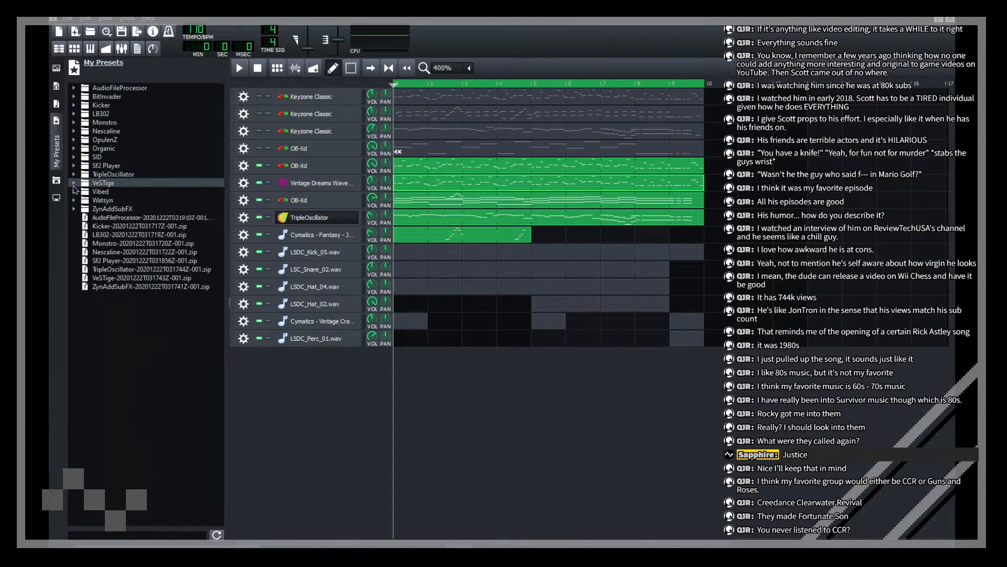
click(74, 182)
click(73, 184)
click(74, 192)
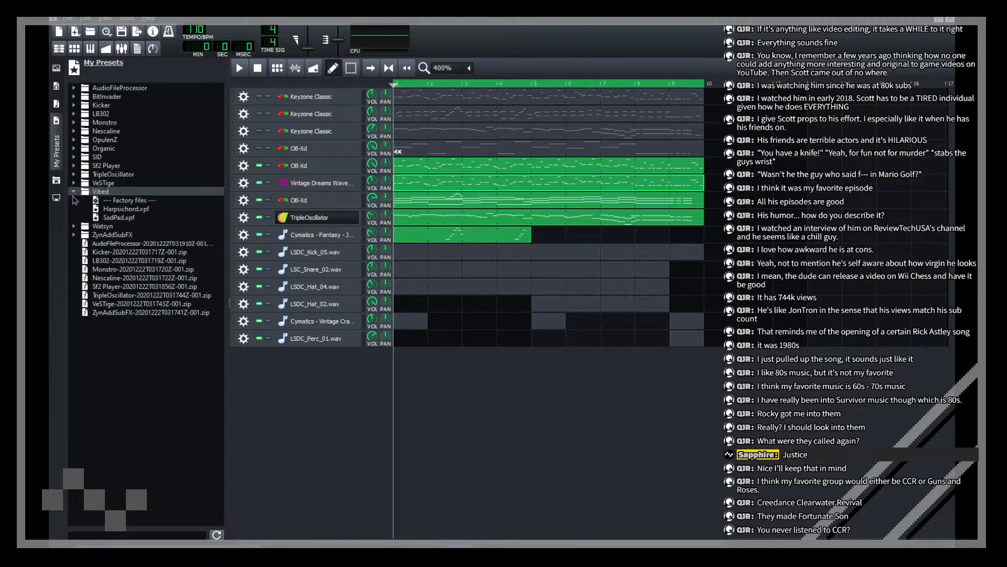
click(74, 192)
click(74, 208)
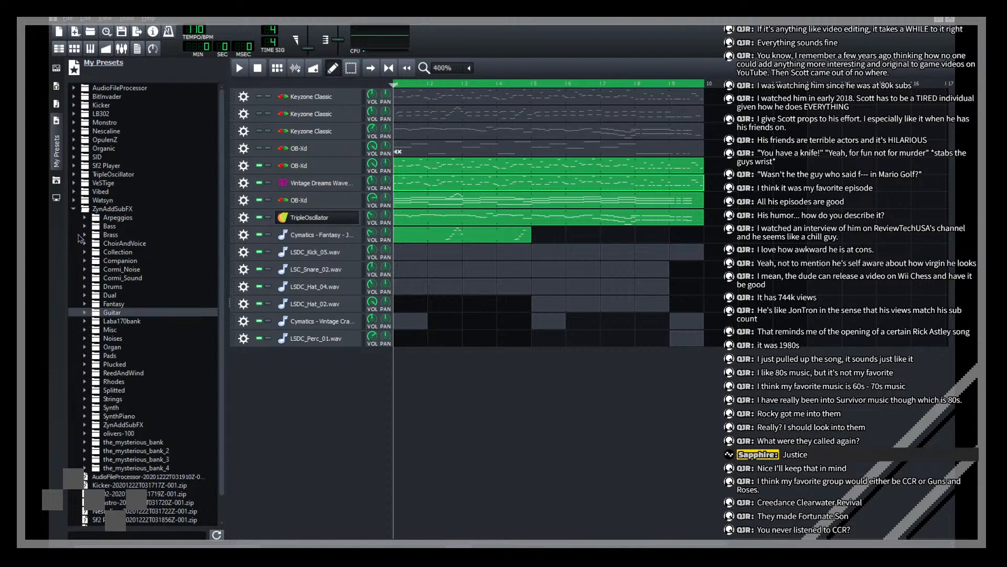
click(74, 209)
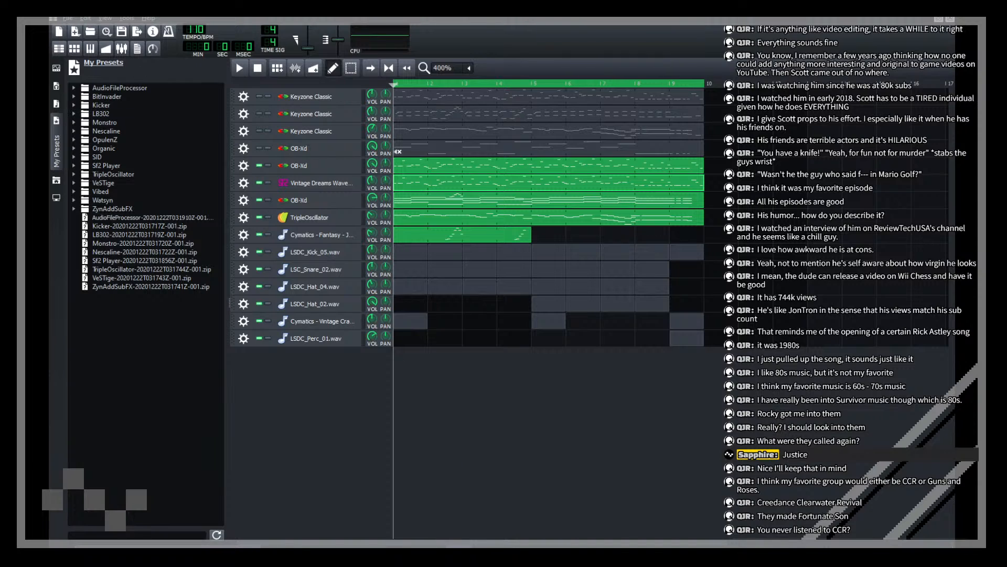
Step: Save the project, play the song from the start and hide the preset browser
click(121, 32)
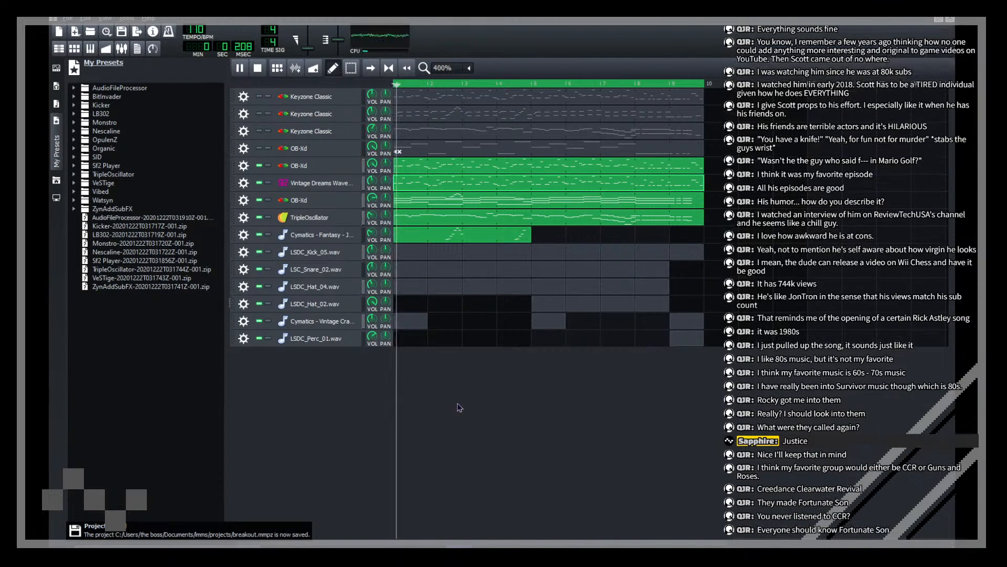
key(space)
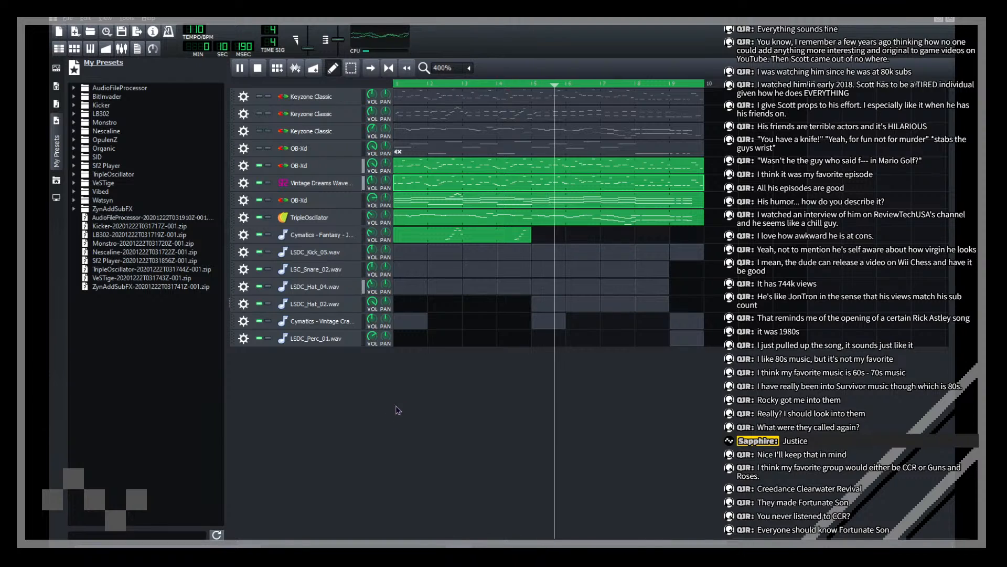
click(56, 147)
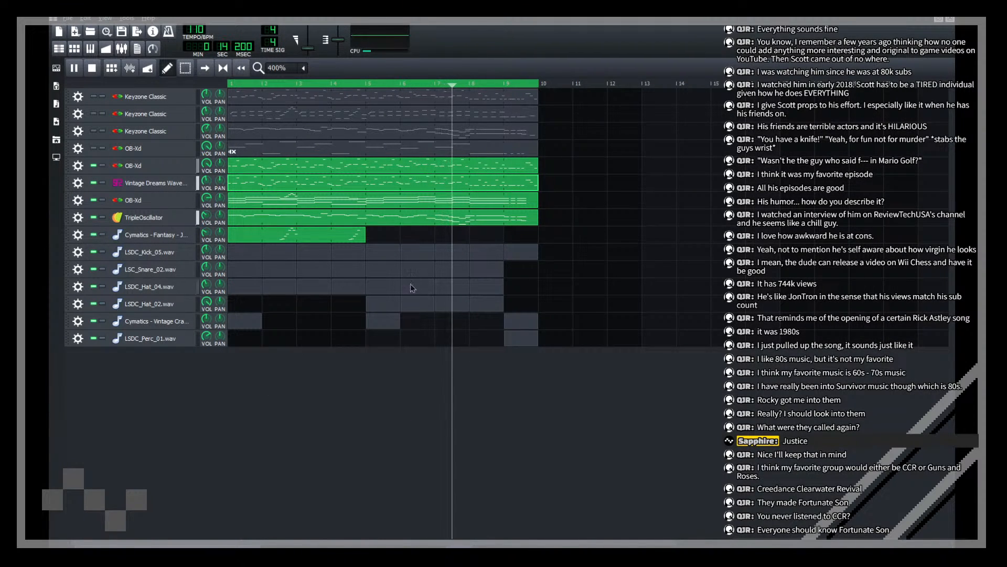
Step: Open the lower unmuted OB-Xd chord pattern and try to shorten the three-note chord in the first half of bar 6
double_click(533, 216)
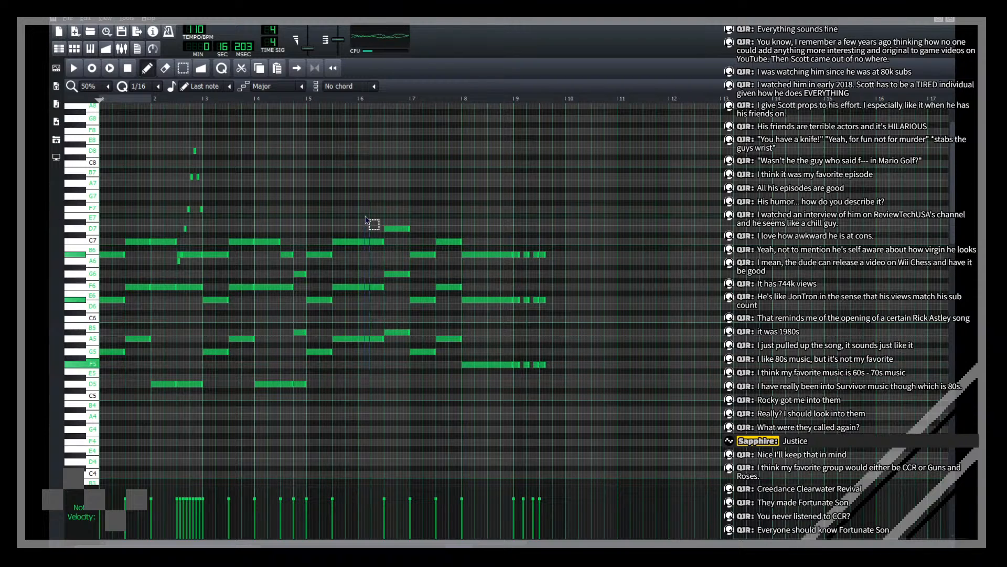
drag(369, 224, 366, 344)
mouse_move(382, 243)
mouse_down()
mouse_move(359, 243)
mouse_move(380, 241)
mouse_up()
ctrl+click(651, 199)
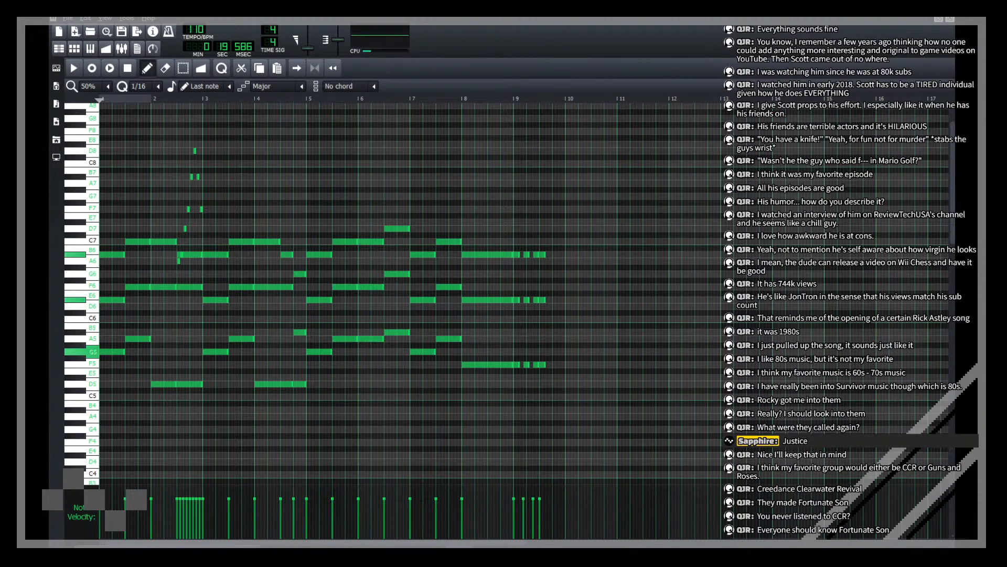
Step: Leave the chord pattern and check the Equalizer in the effects chain of the upper unmuted OB-Xd track
click(951, 20)
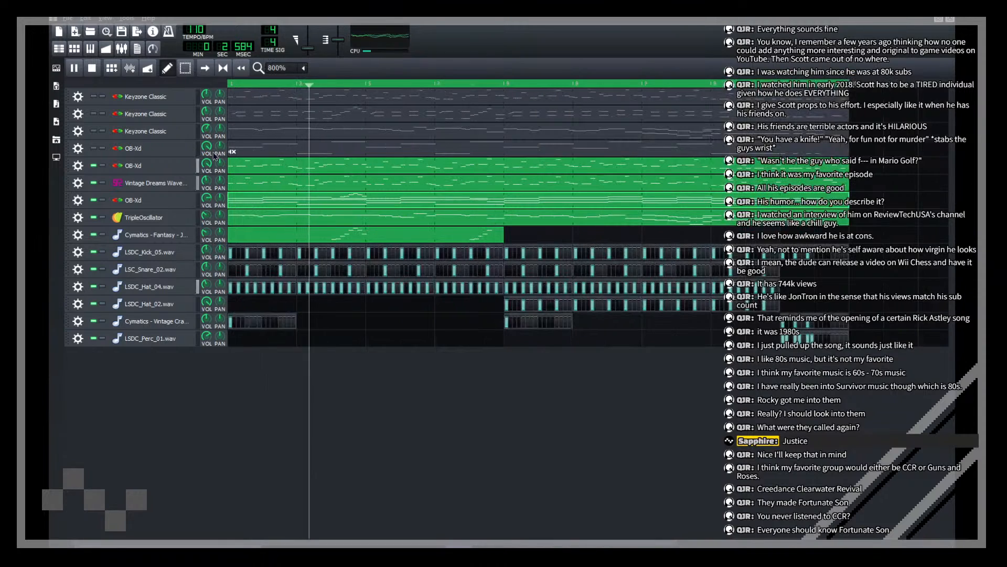
click(134, 165)
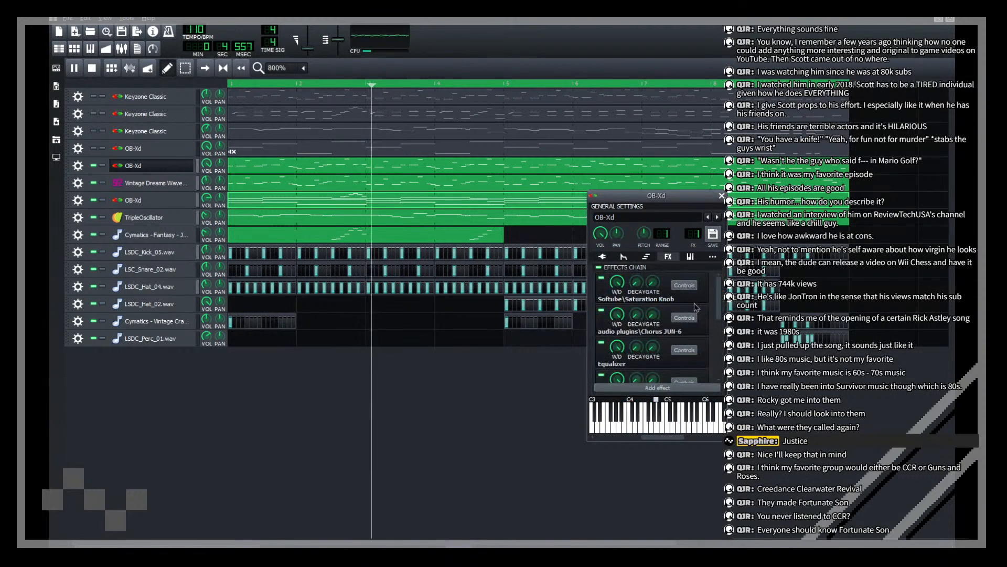
scroll(696, 307, down, 1)
click(685, 317)
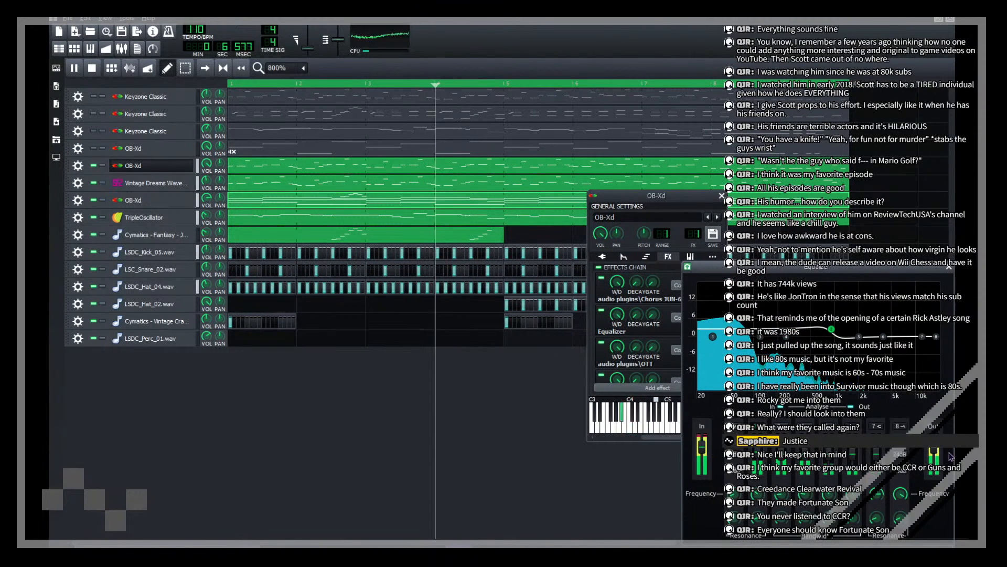
click(948, 266)
Step: Move the Calf Vintage Delay LADSPA effect above the Amplifier in the upper unmuted OB-Xd track's effects chain
scroll(685, 380, down, 3)
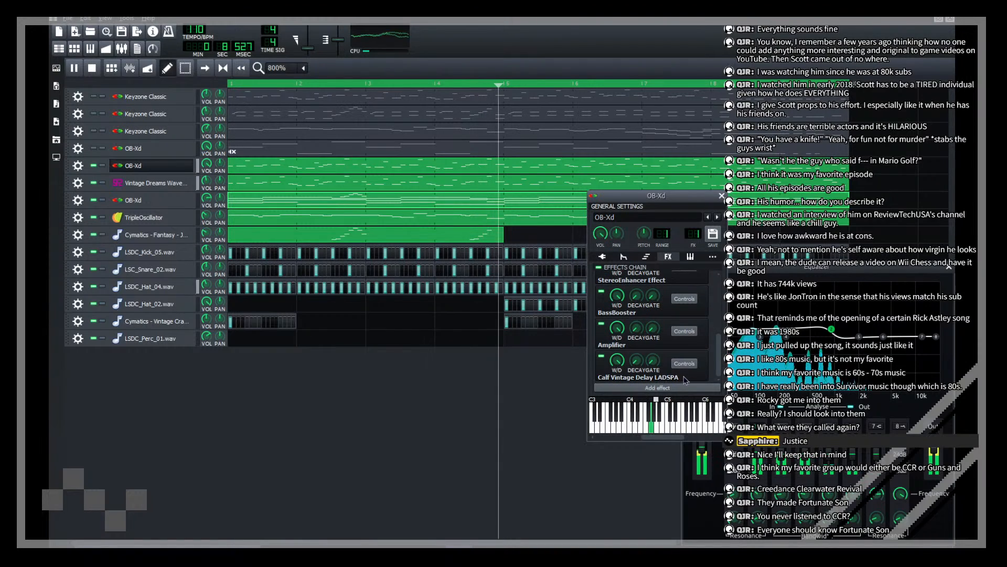
click(684, 363)
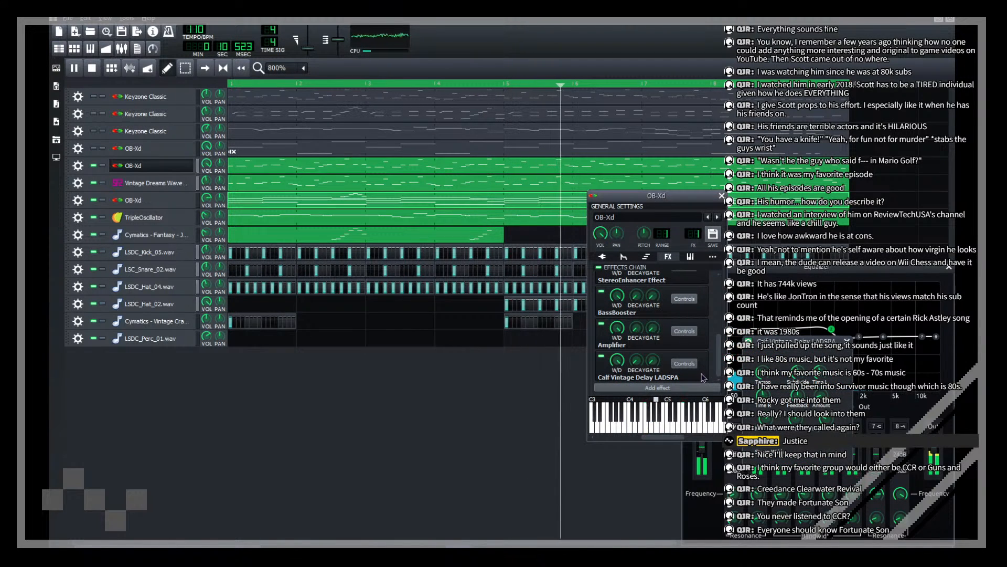
right_click(701, 373)
click(721, 393)
right_click(704, 343)
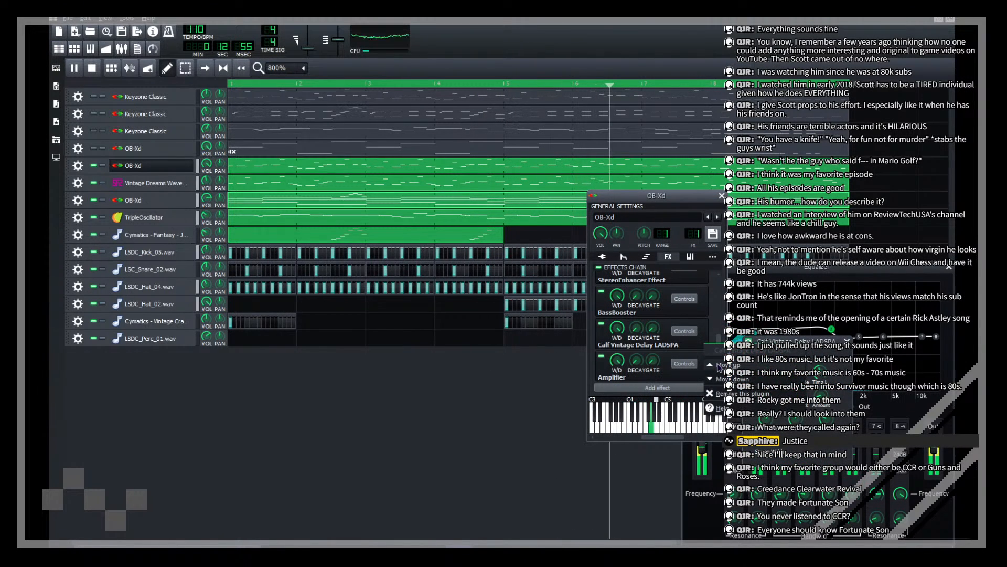
click(711, 314)
click(685, 363)
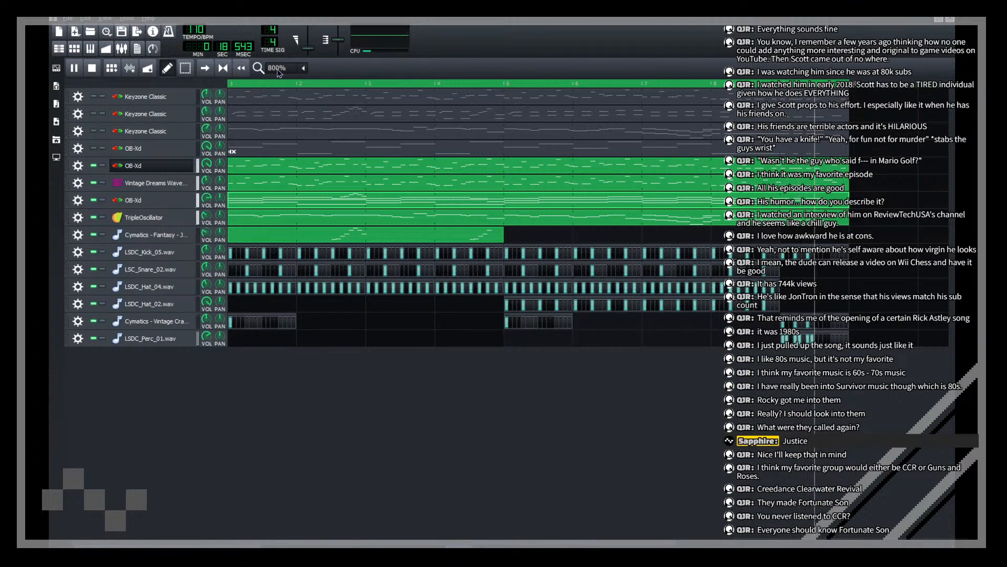
Step: Save the project and play the song briefly from the start
key(ctrl+s)
key(space)
key(space)
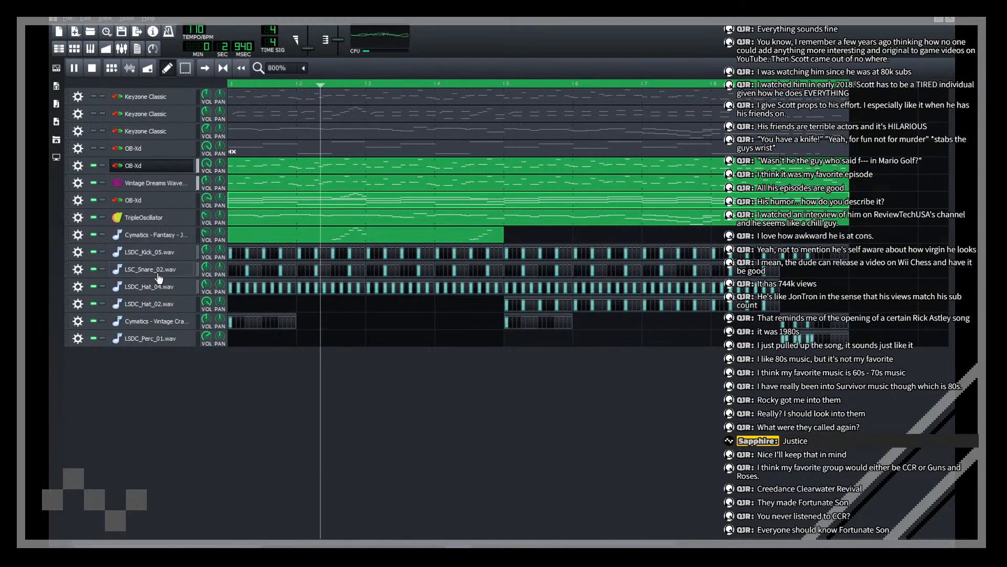
key(space)
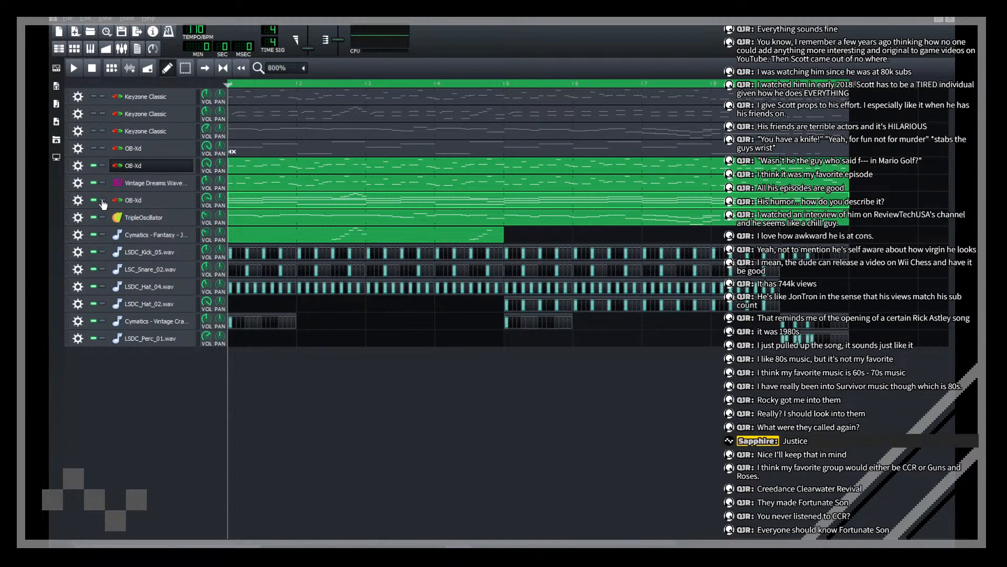
Step: Solo the lower unmuted OB-Xd track, view its synth interface and start playback
click(102, 200)
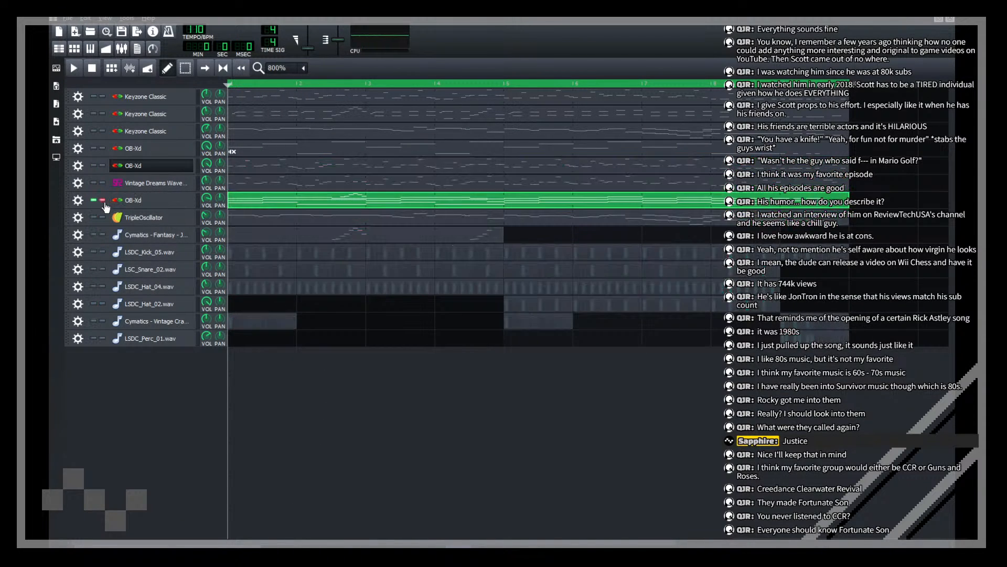
click(141, 202)
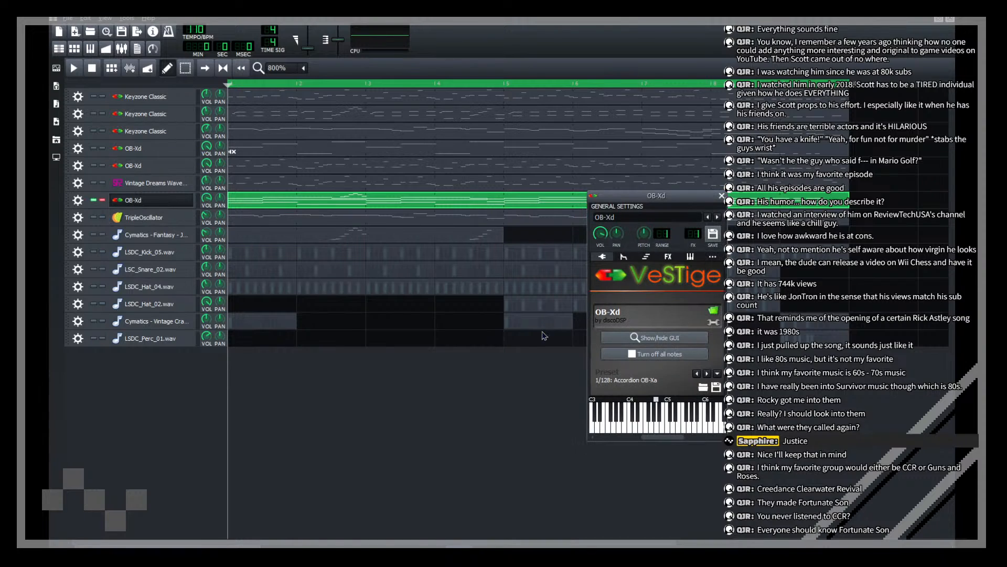
click(654, 337)
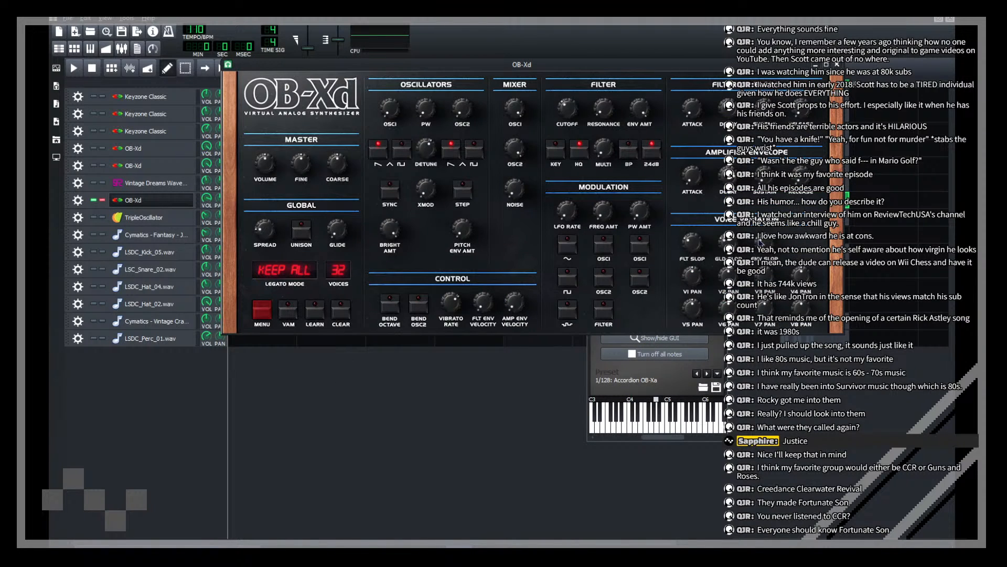
click(322, 394)
key(space)
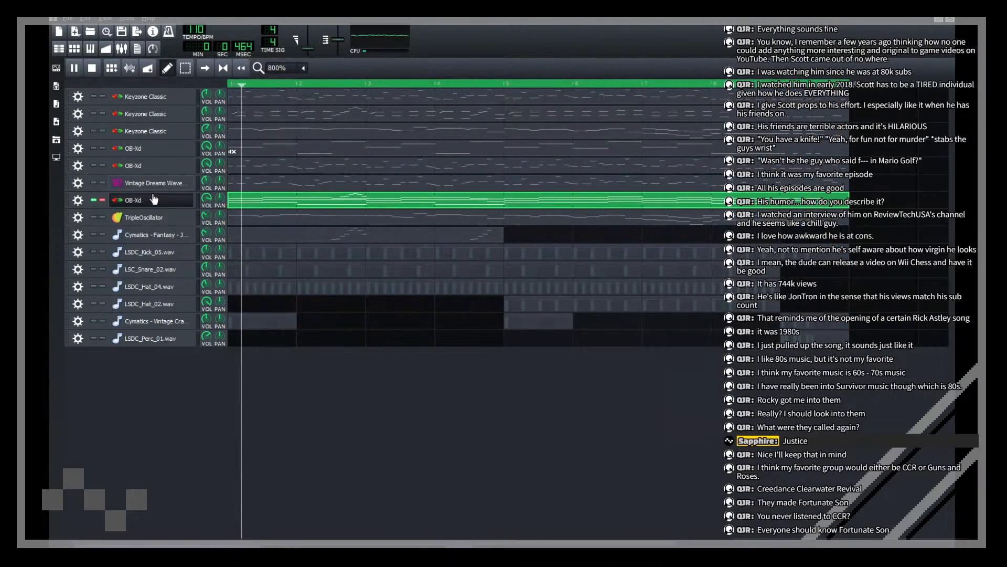
Step: In the soloed OB-Xd synth, enable the sine LFO and route it to the filter and both oscillators' pulse width
click(150, 200)
click(677, 339)
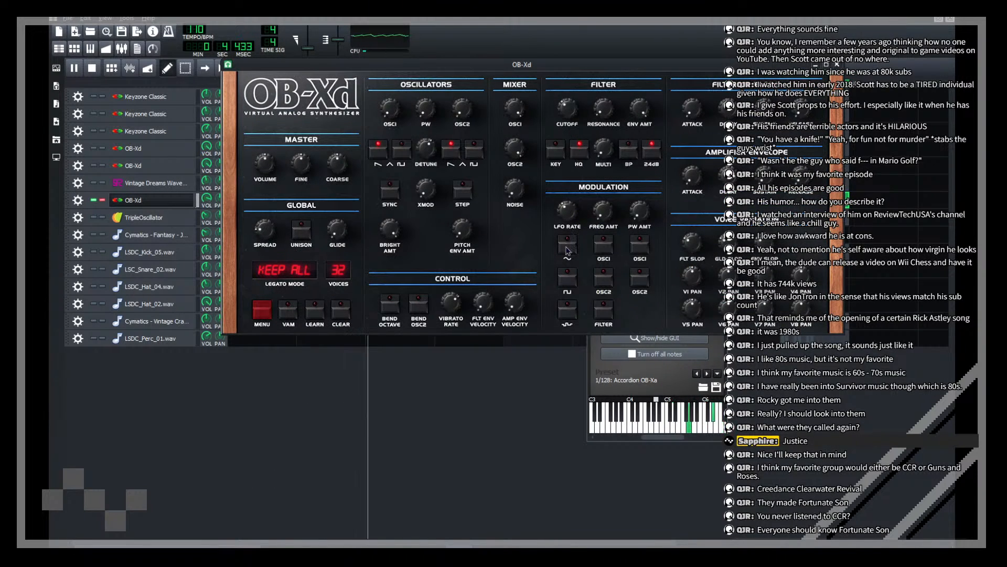
click(603, 246)
click(639, 247)
click(640, 279)
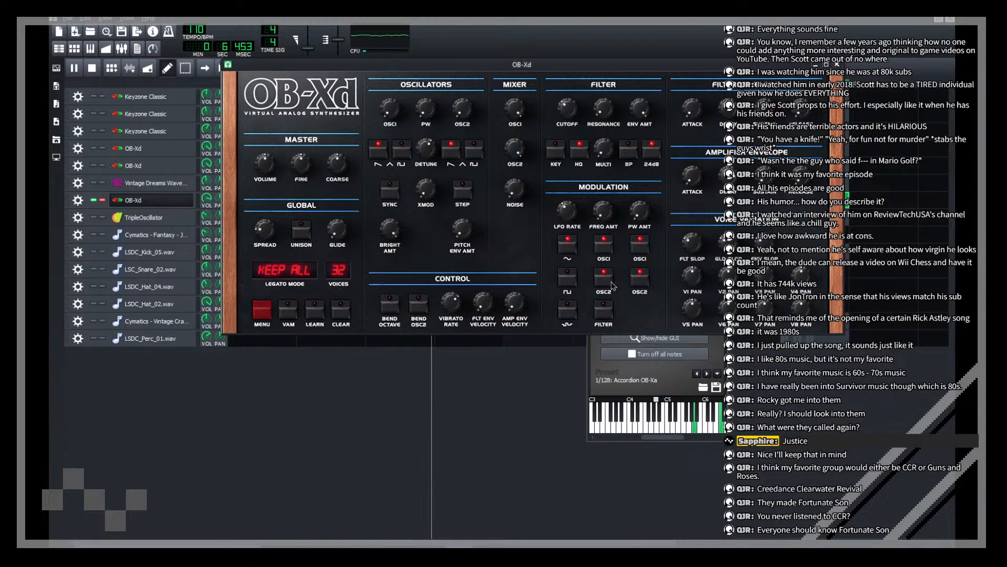
click(602, 280)
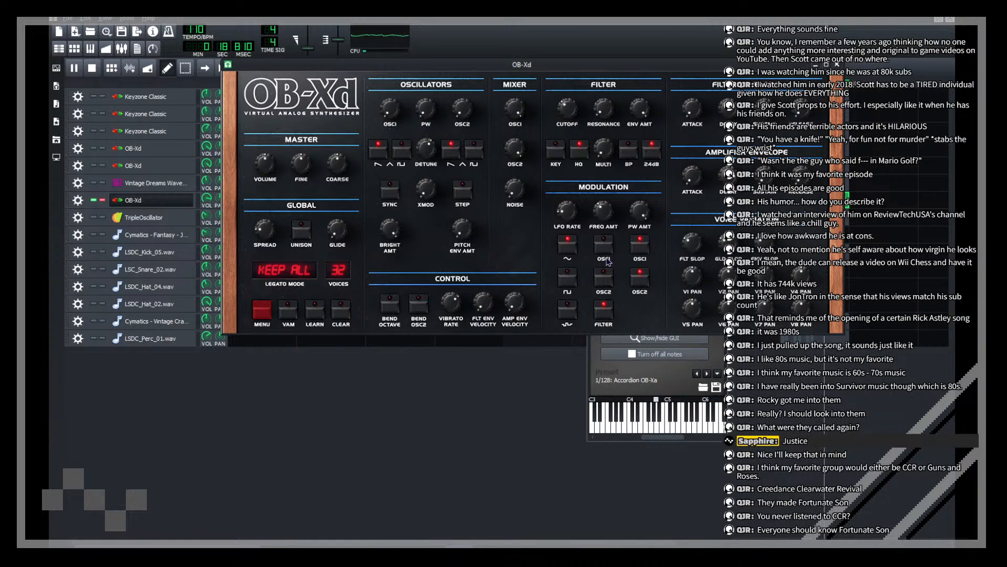
click(635, 364)
click(458, 362)
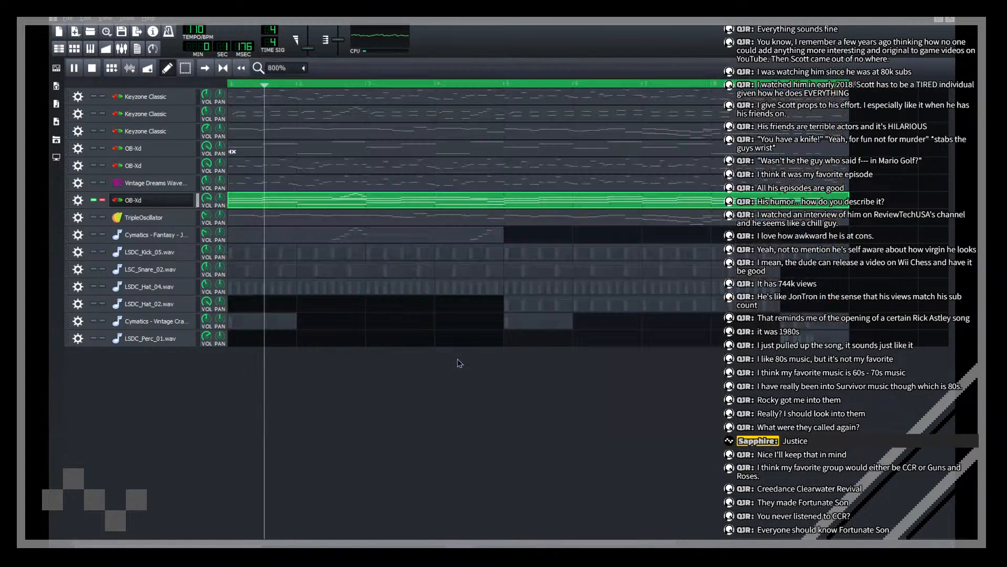
Step: Stop playback and remove the Chorus JUN-6 and OTT effects from the soloed OB-Xd track, keeping C* Plate2x2
key(space)
click(156, 202)
click(629, 262)
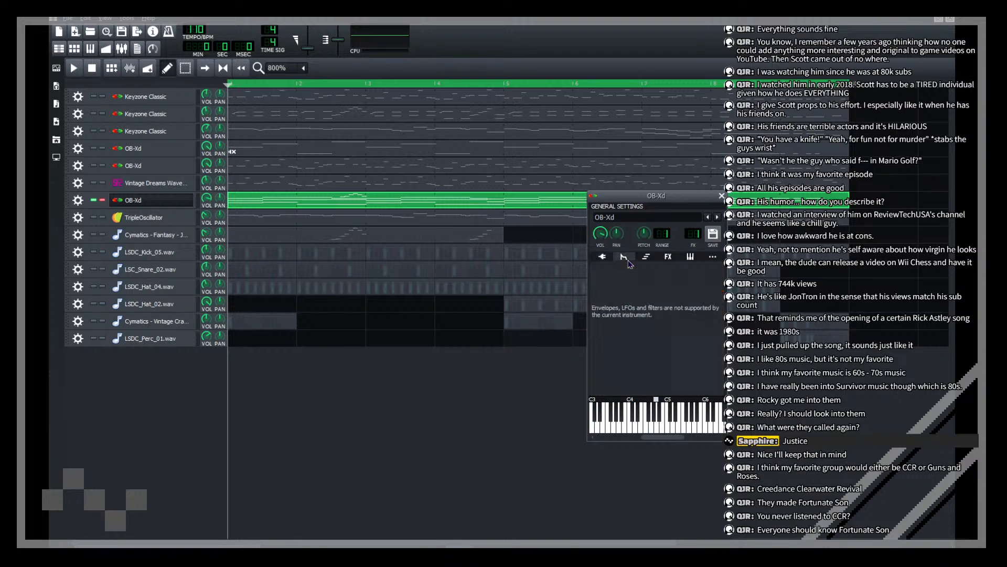
click(646, 257)
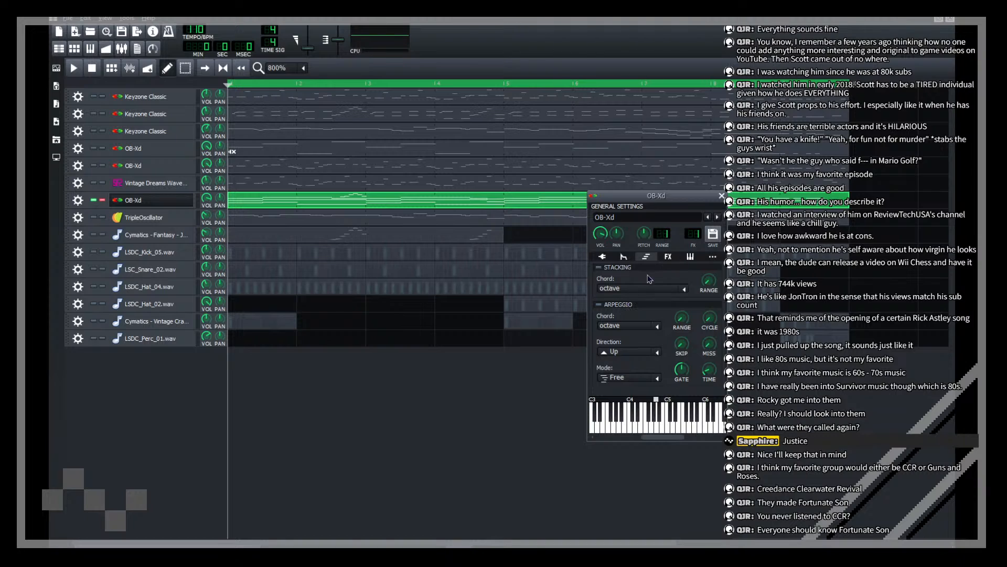
click(667, 257)
right_click(682, 330)
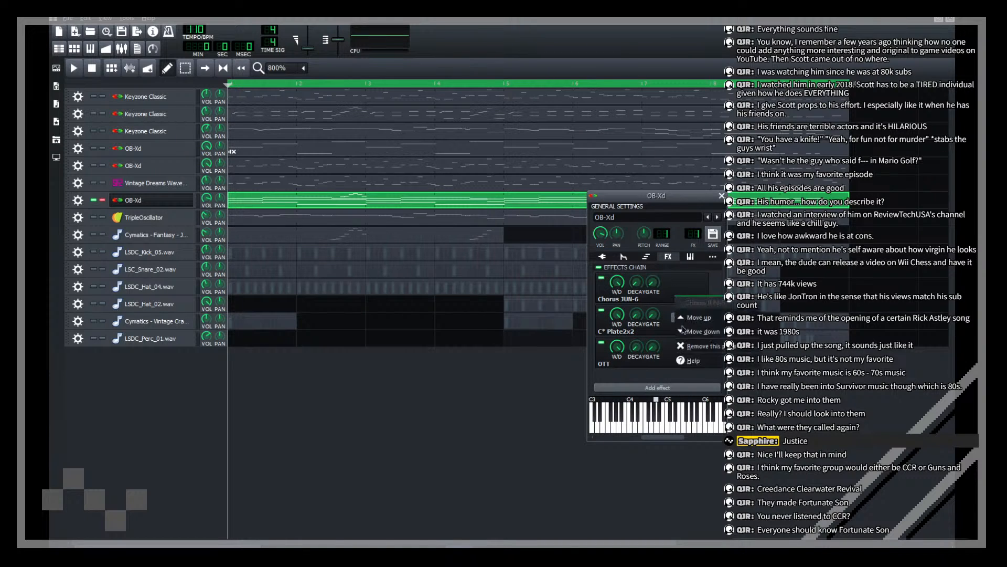
click(695, 350)
right_click(690, 333)
click(682, 385)
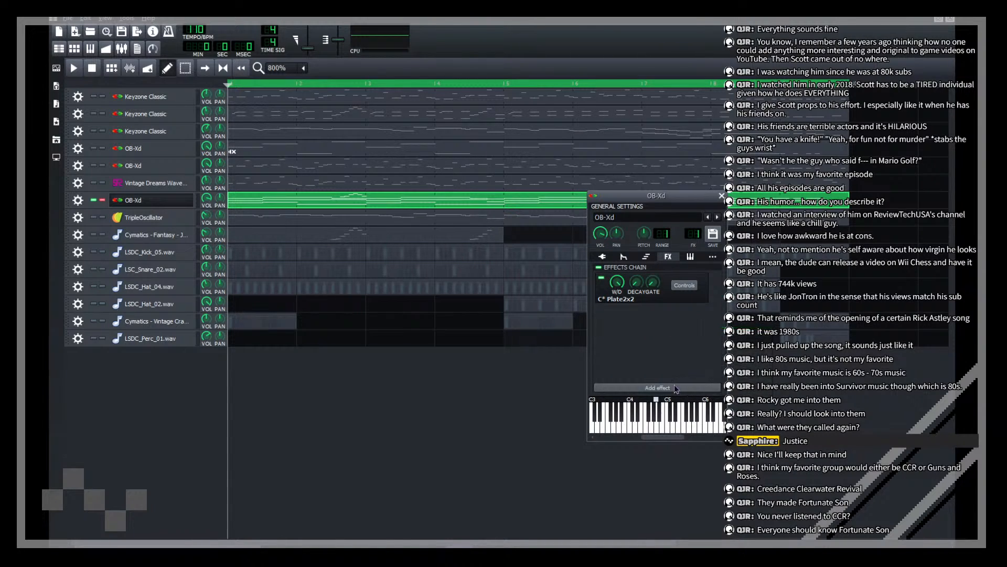
Step: Add the Chorus JUN-6 VST effect to the soloed OB-Xd track's effects chain
click(659, 388)
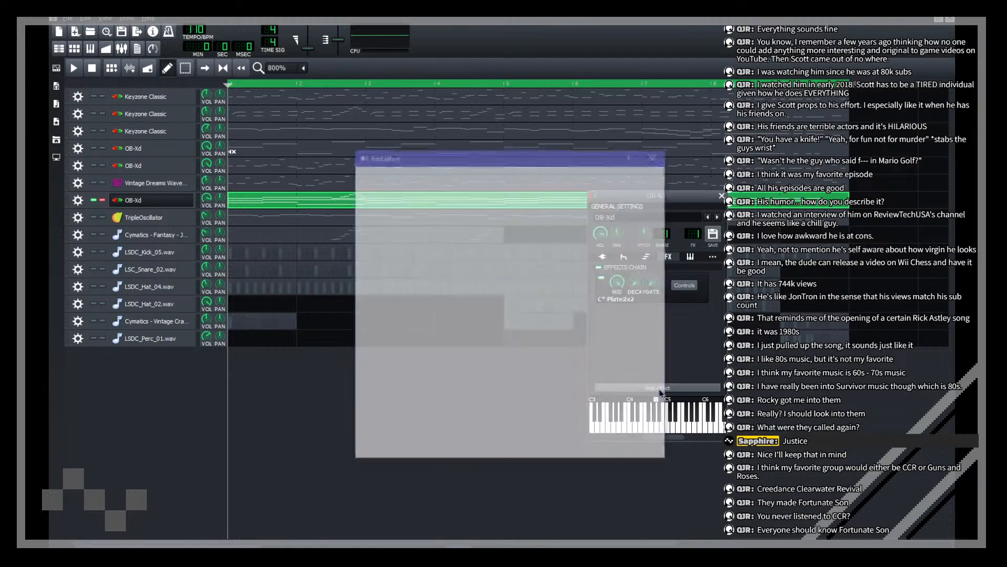
text(cho)
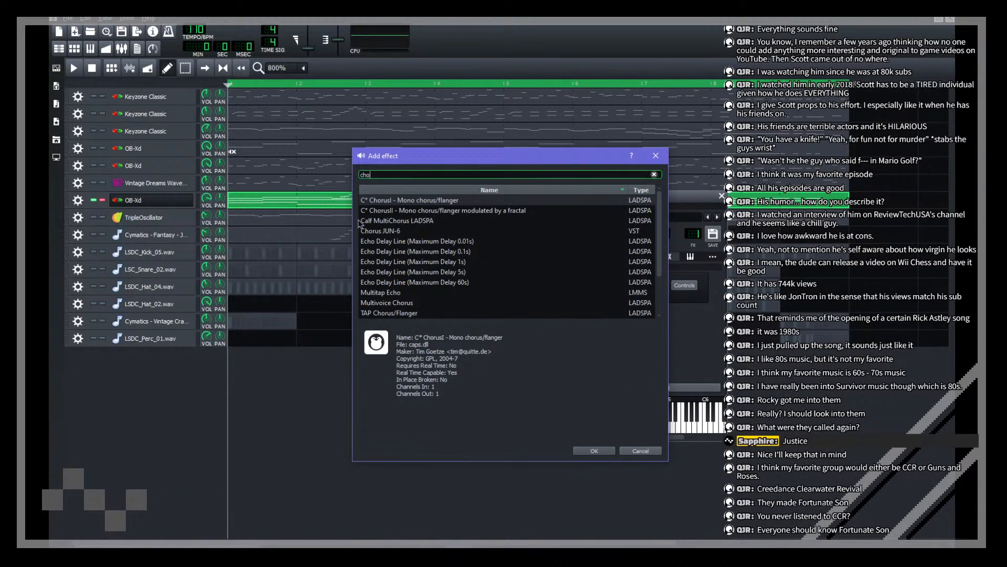
double_click(379, 232)
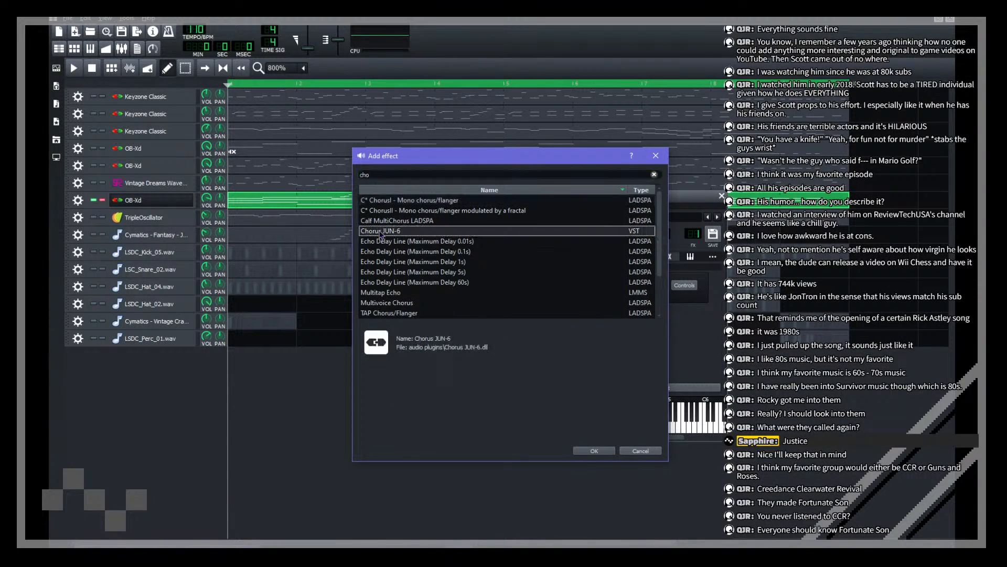
click(527, 167)
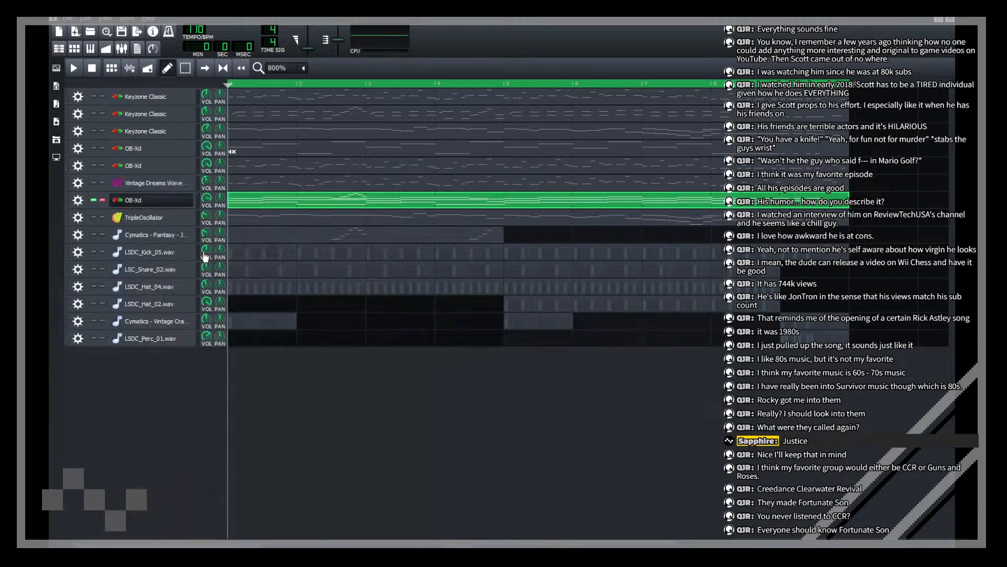
Step: Play the soloed OB-Xd track and try the synth's Unison mode
click(157, 199)
click(682, 342)
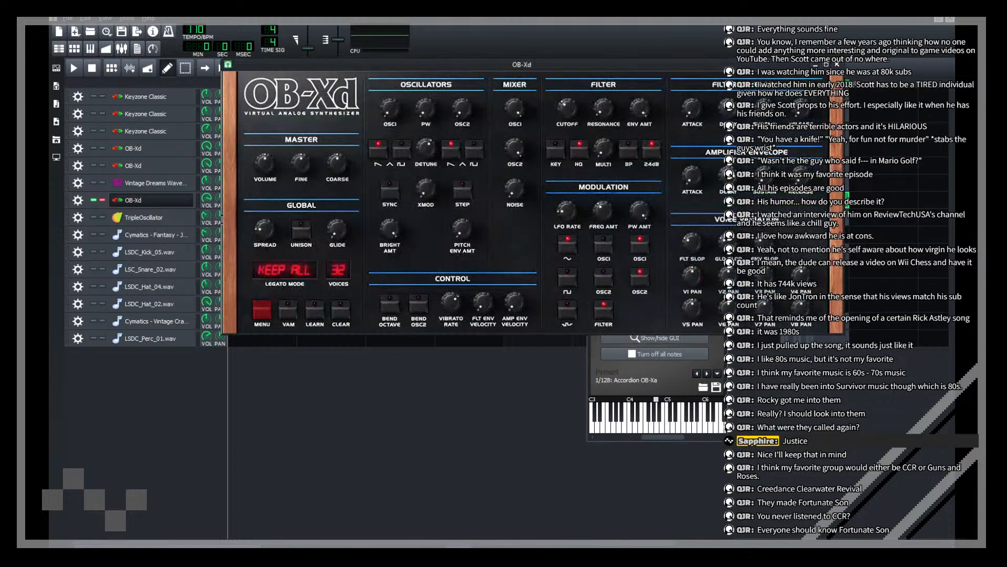
click(315, 412)
key(space)
click(152, 200)
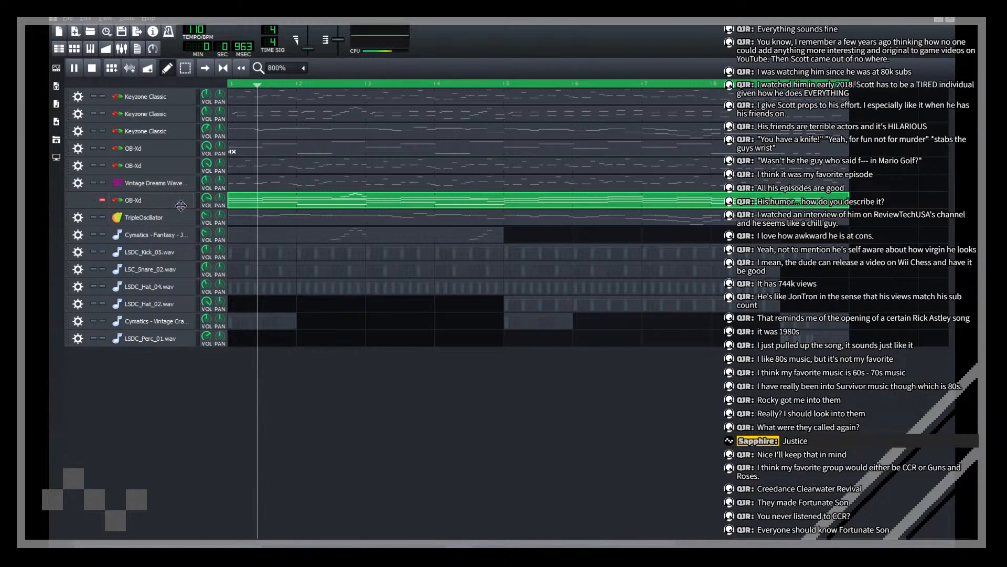
click(682, 339)
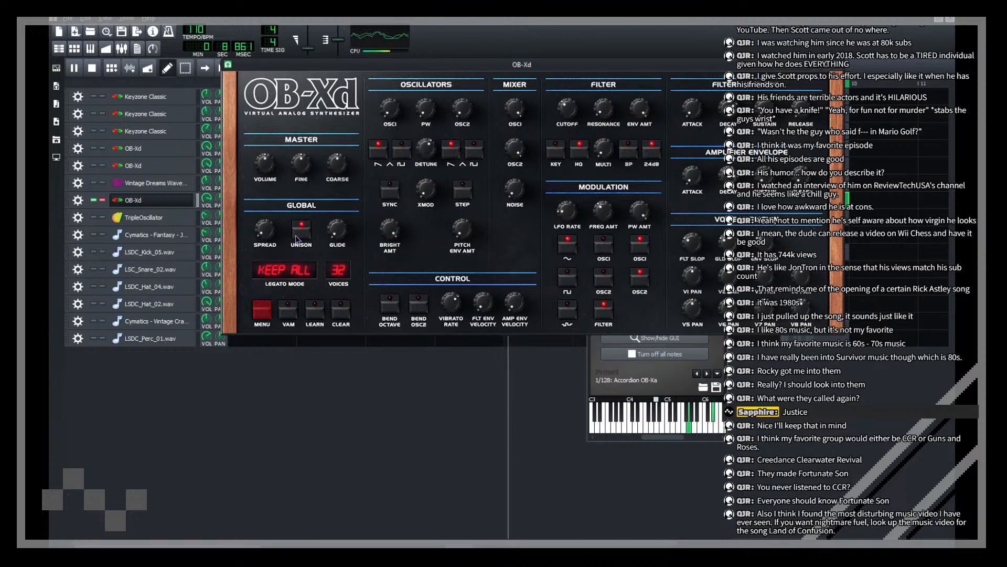
Step: Move Chorus JUN-6 above C* Plate2x2 in the soloed OB-Xd track's effects chain and switch the chorus to mode II
click(706, 377)
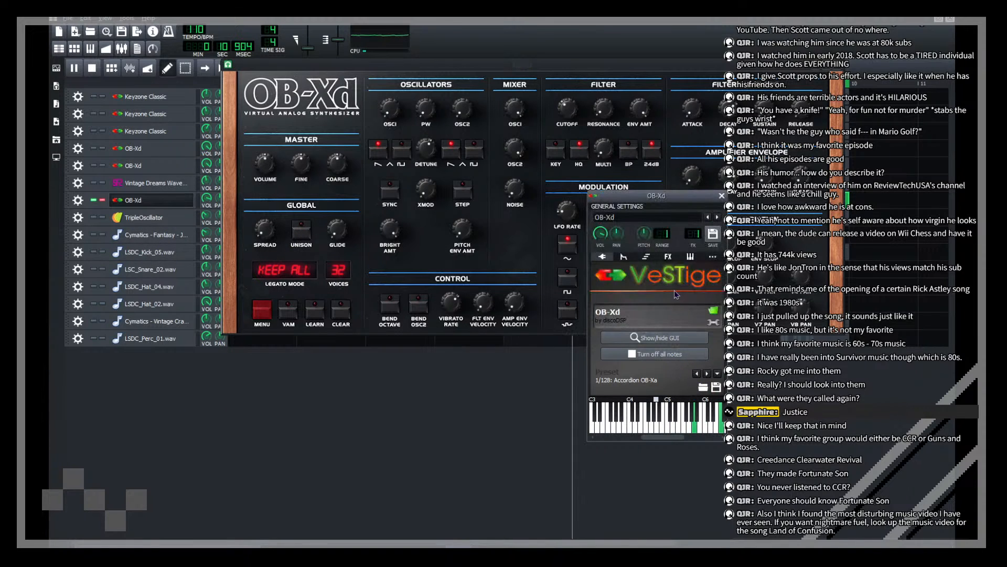
click(668, 256)
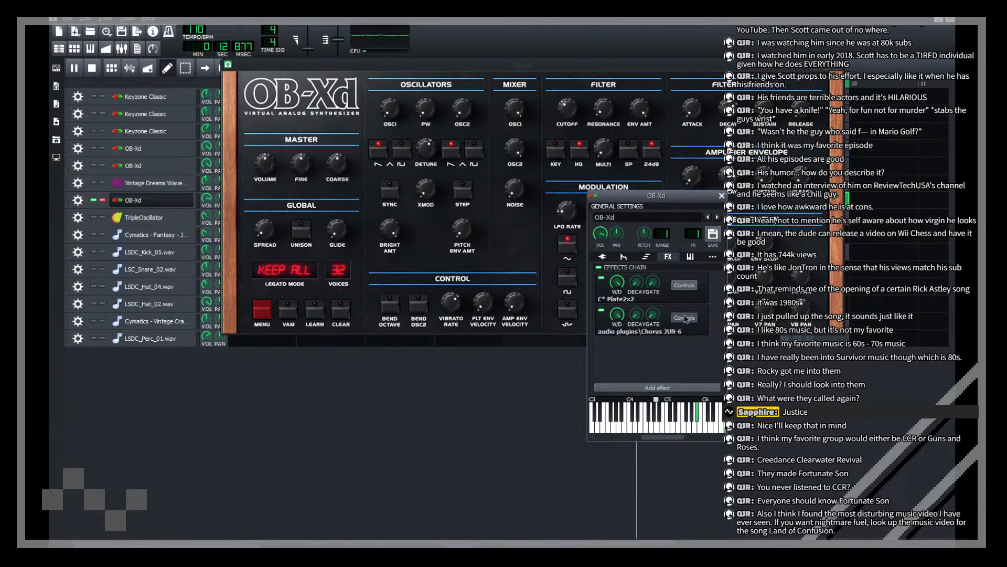
click(684, 317)
right_click(664, 327)
click(677, 350)
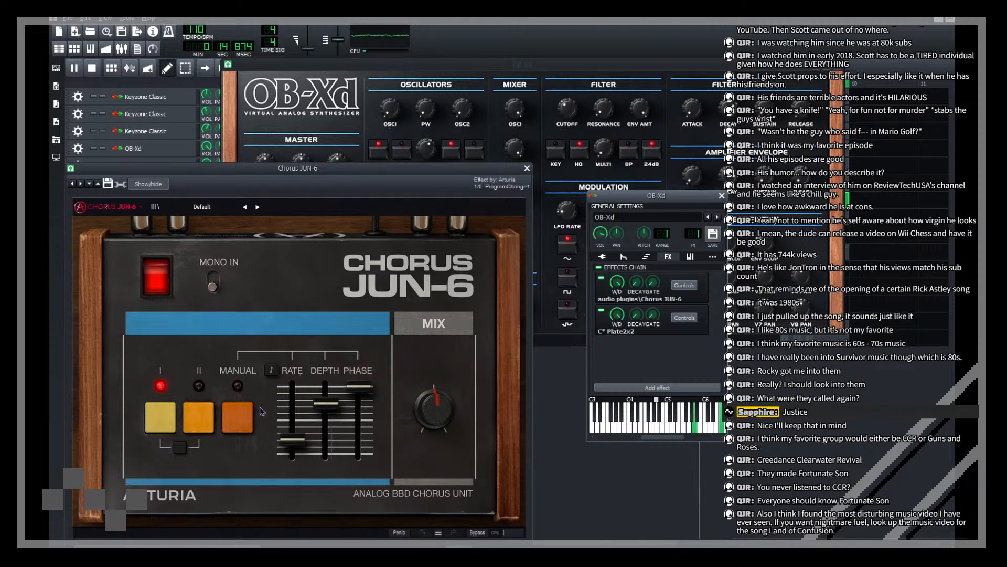
click(194, 420)
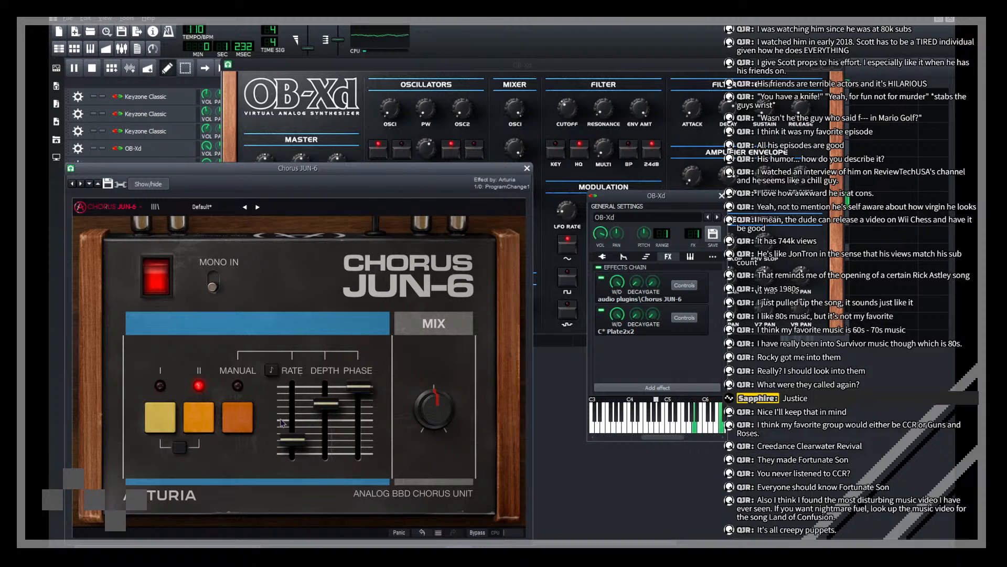
click(630, 467)
Step: Stop playback, add the OTT effect to the soloed OB-Xd track's effects chain and play the track from the start
key(space)
click(124, 200)
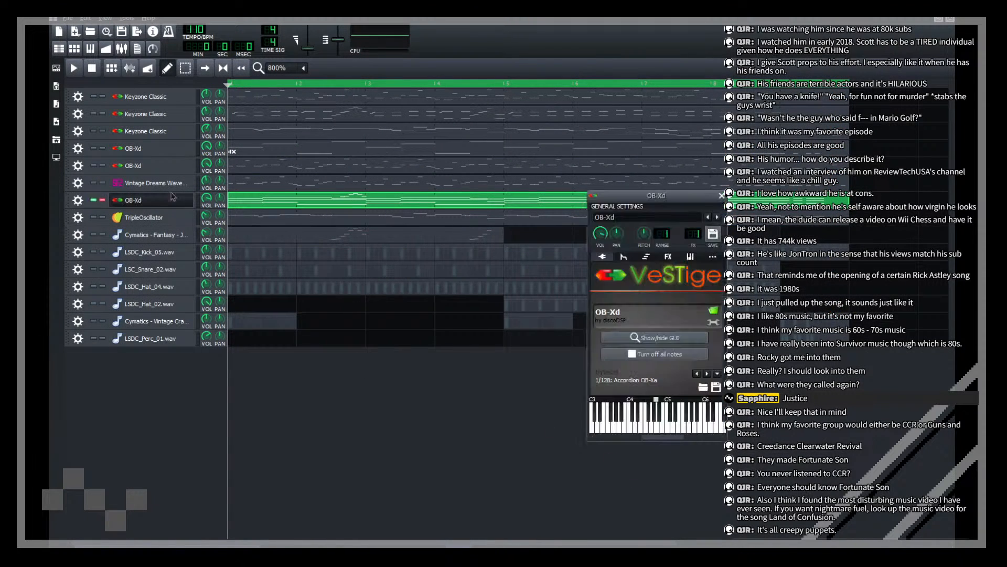
click(668, 257)
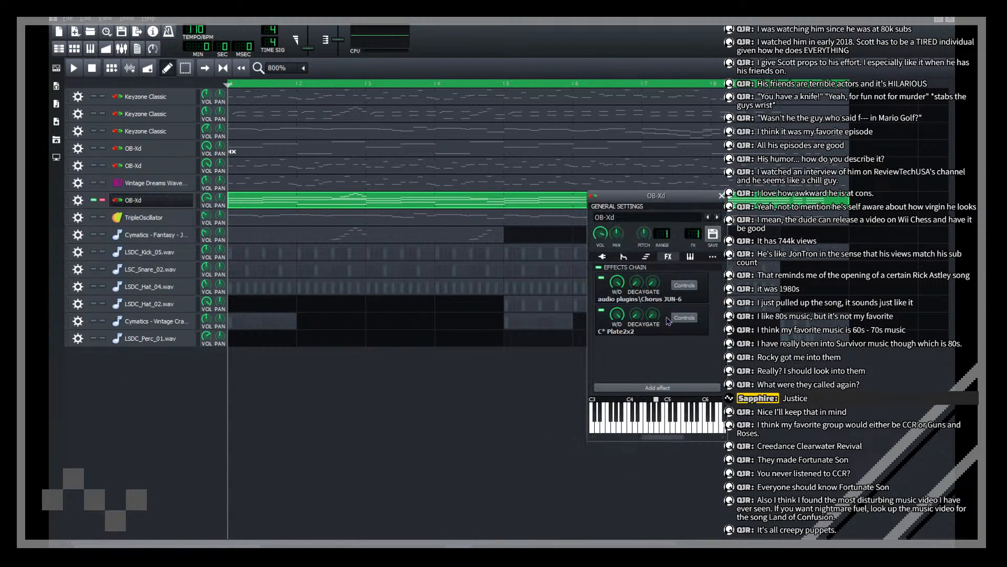
click(649, 389)
text(ott)
key(Return)
click(153, 202)
key(space)
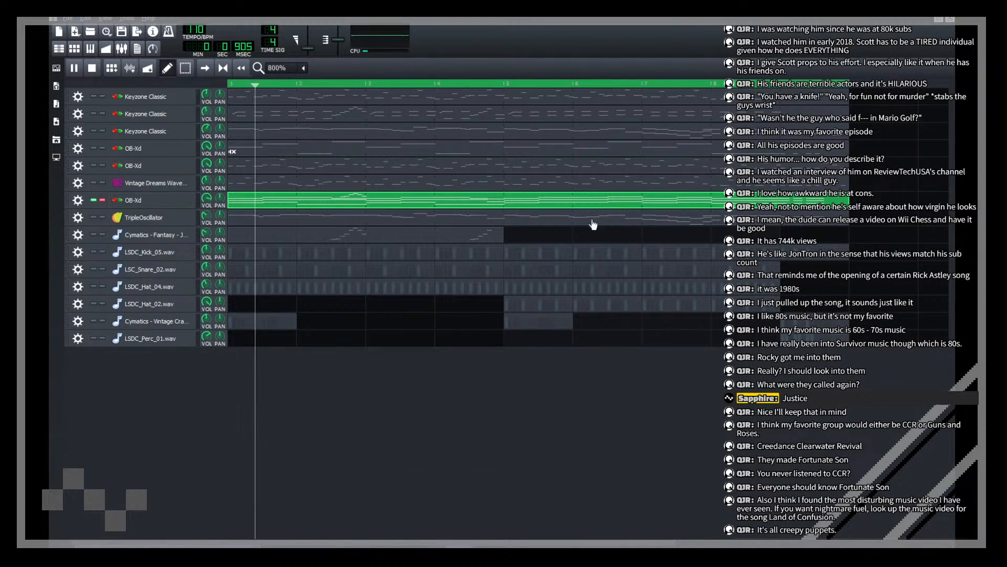
Step: Examine the OTT compressor's controls in the soloed OB-Xd track's effects chain while the track plays
click(133, 200)
click(668, 256)
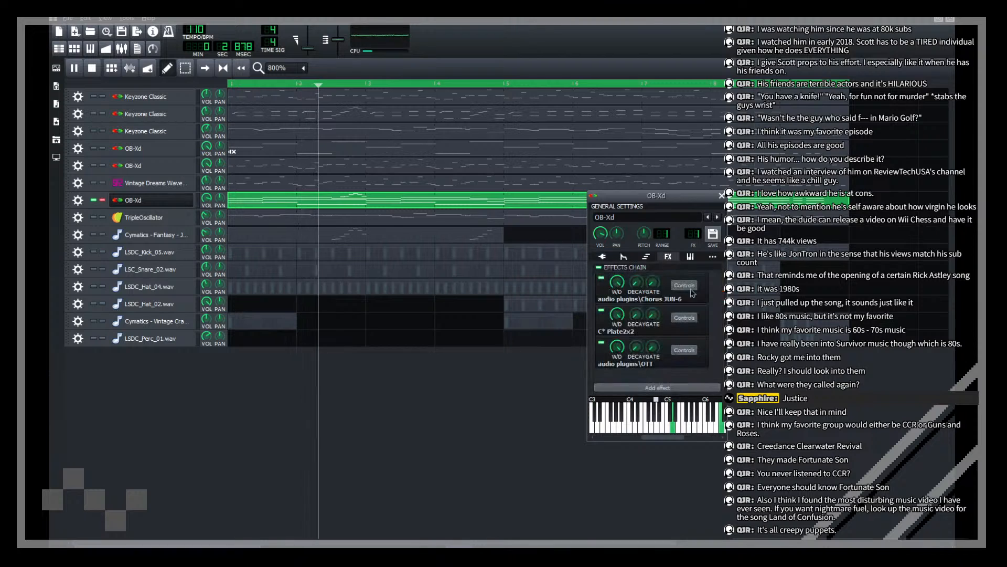
click(684, 350)
drag(869, 297, 424, 241)
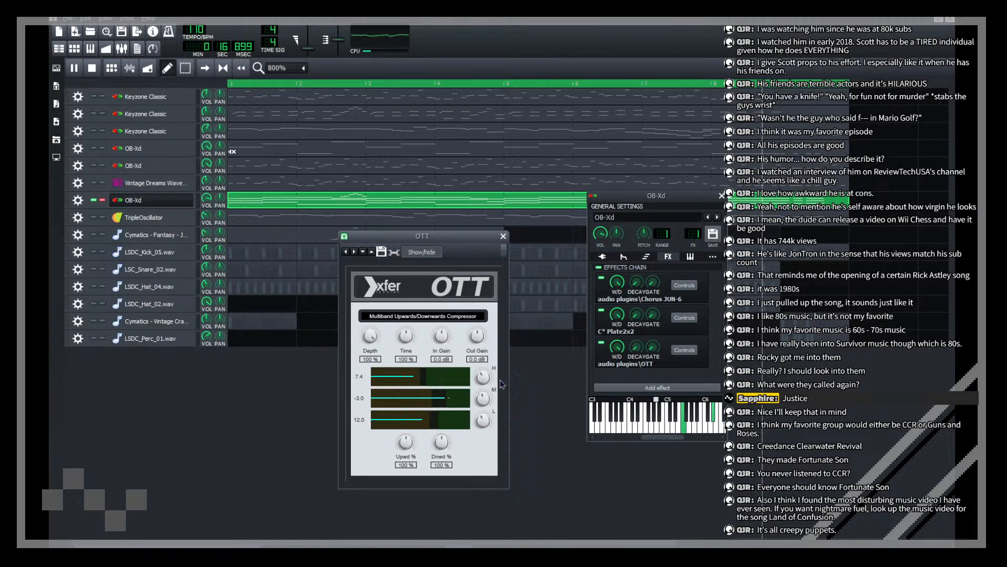
click(547, 396)
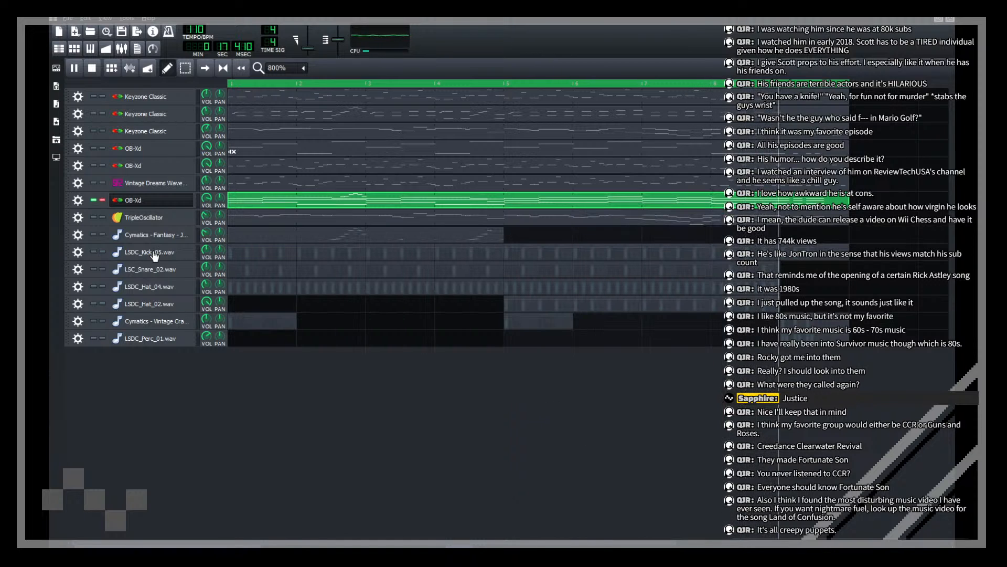
Step: Turn off solo on the OB-Xd chord track and play the full mix from the start
click(103, 201)
scroll(282, 71, up, 1)
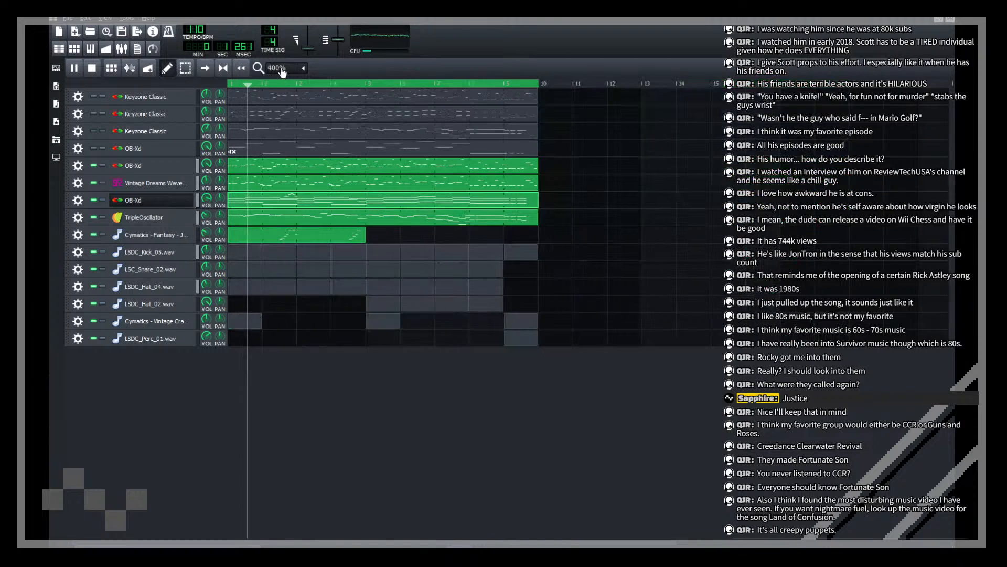
scroll(282, 71, down, 1)
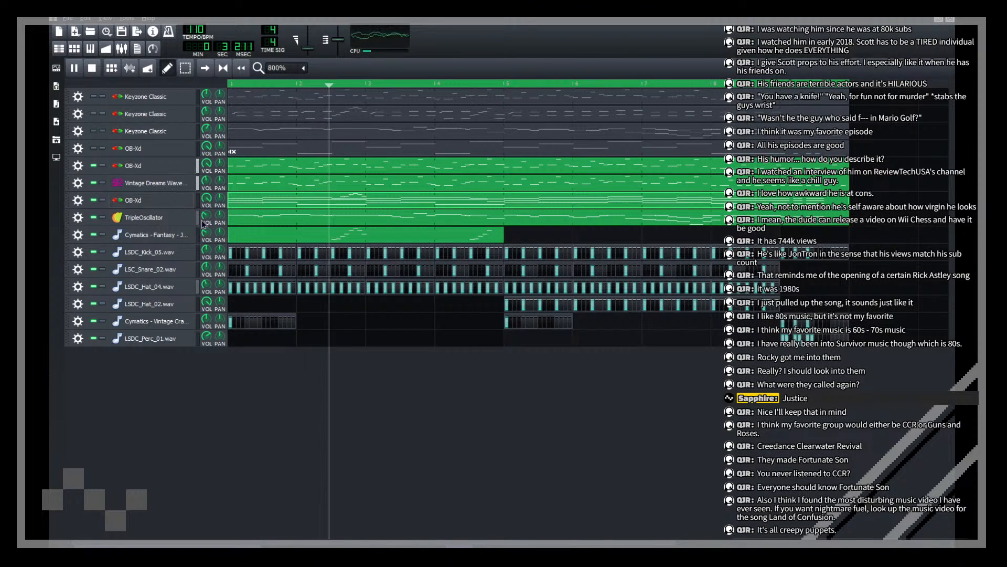
Step: Remove the OTT effect from the OB-Xd chord track's effects chain
click(133, 200)
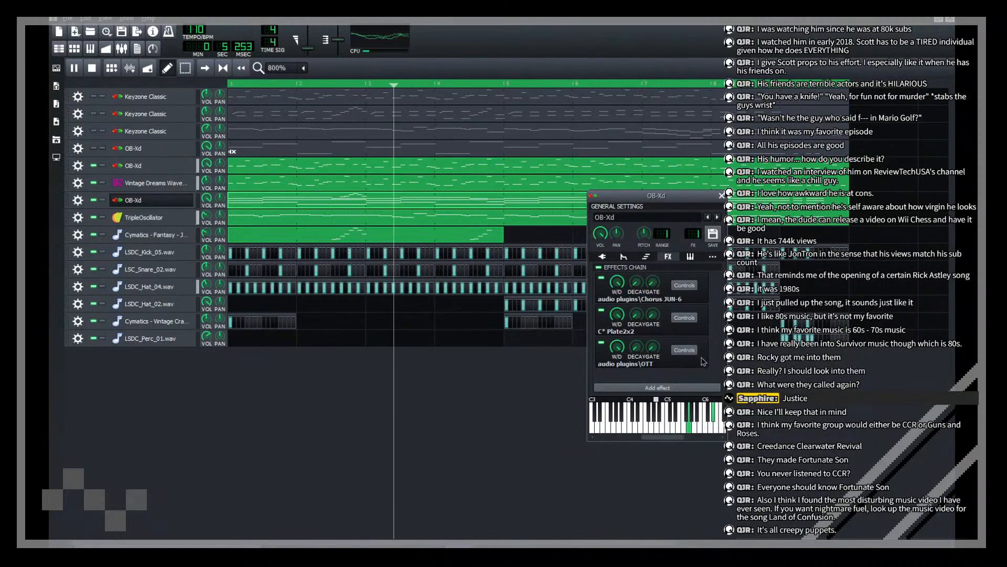
right_click(704, 362)
click(714, 392)
mouse_move(601, 242)
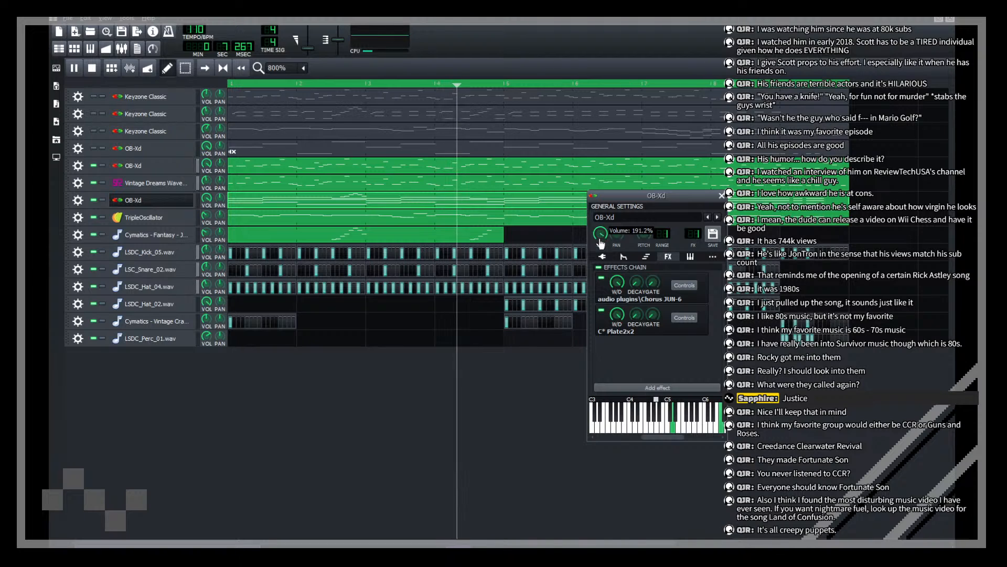
click(139, 203)
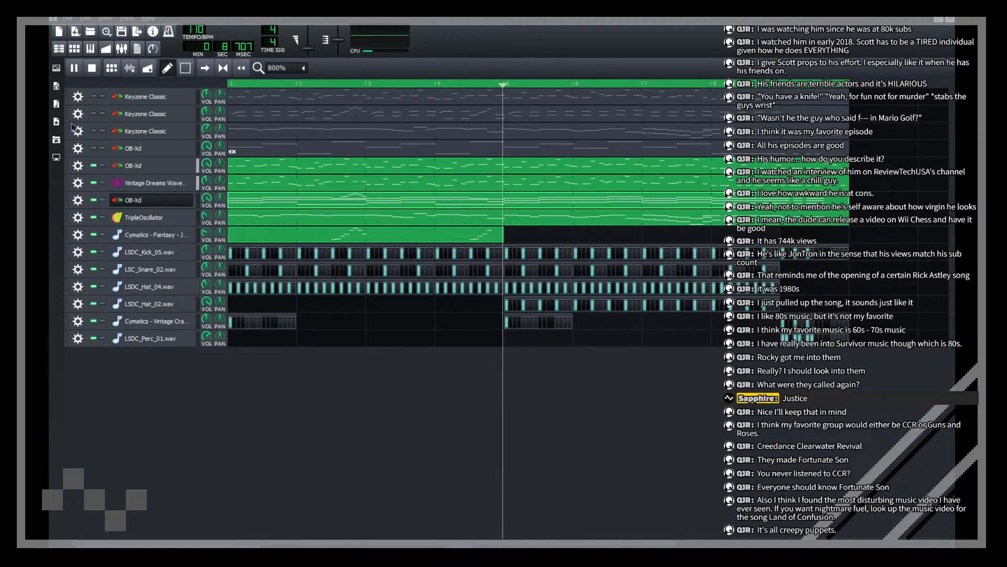
Step: Check the OB-Xd chord track's synth interface during playback, close it and save the project
click(139, 205)
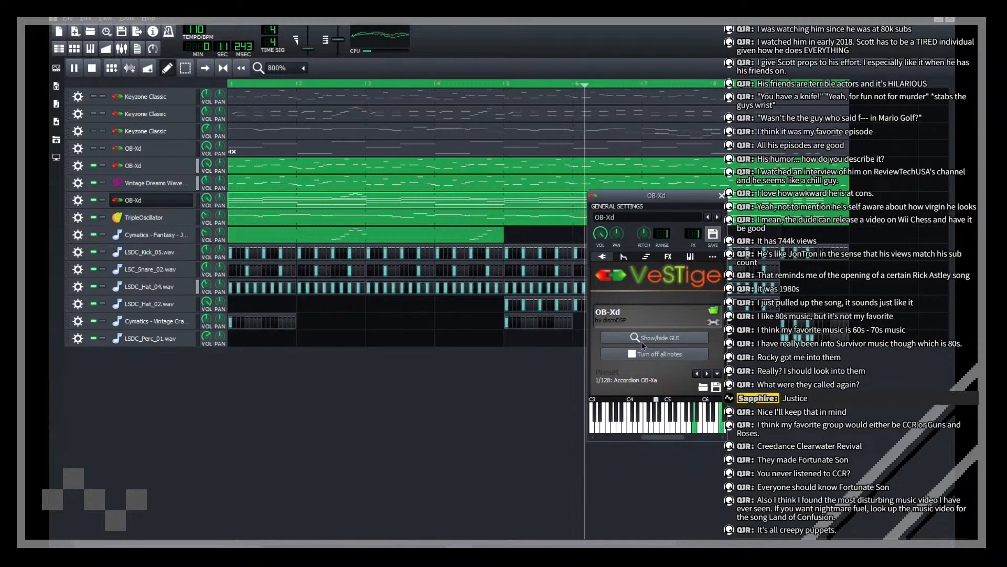
click(641, 338)
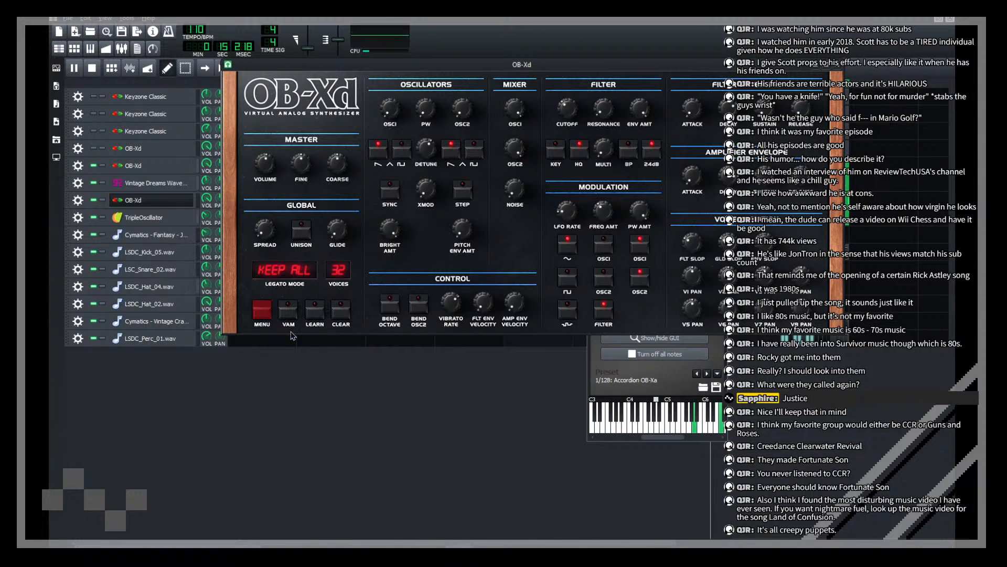
click(342, 405)
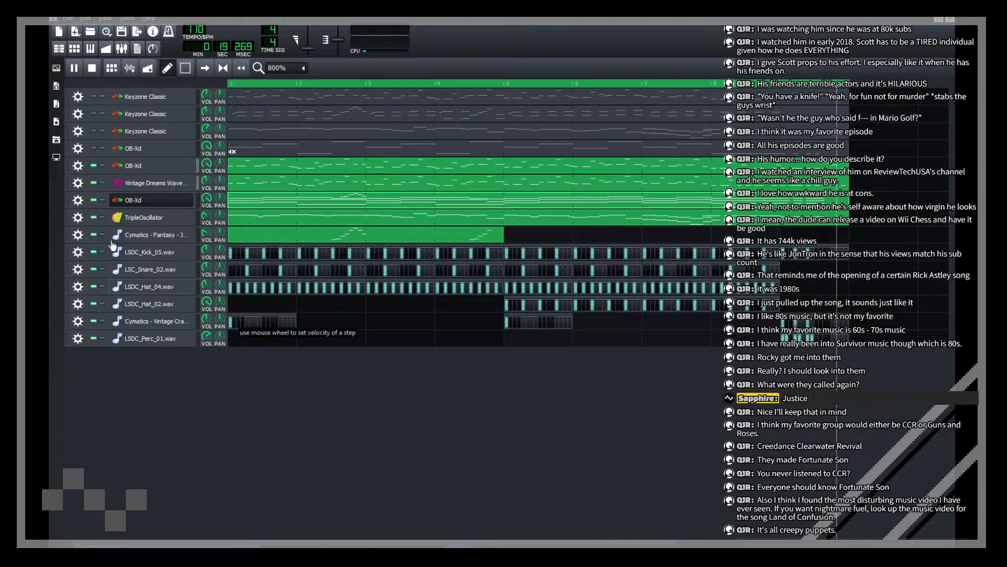
key(ctrl+s)
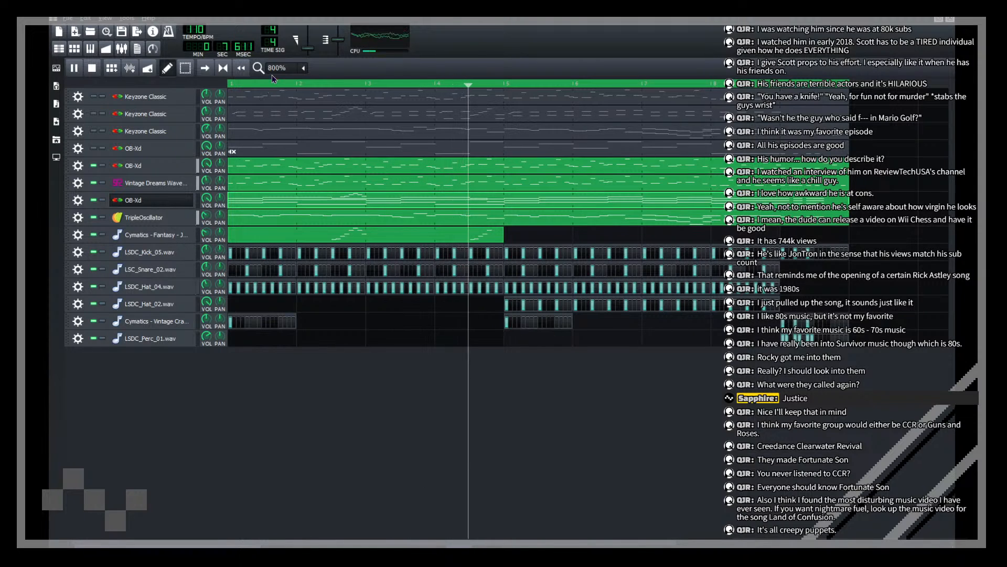
Step: Stop playback, open the first LSDC_Hat_04.wav clip in the piano roll and repeat its one-bar hit pattern across four bars
scroll(272, 74, up, 2)
key(space)
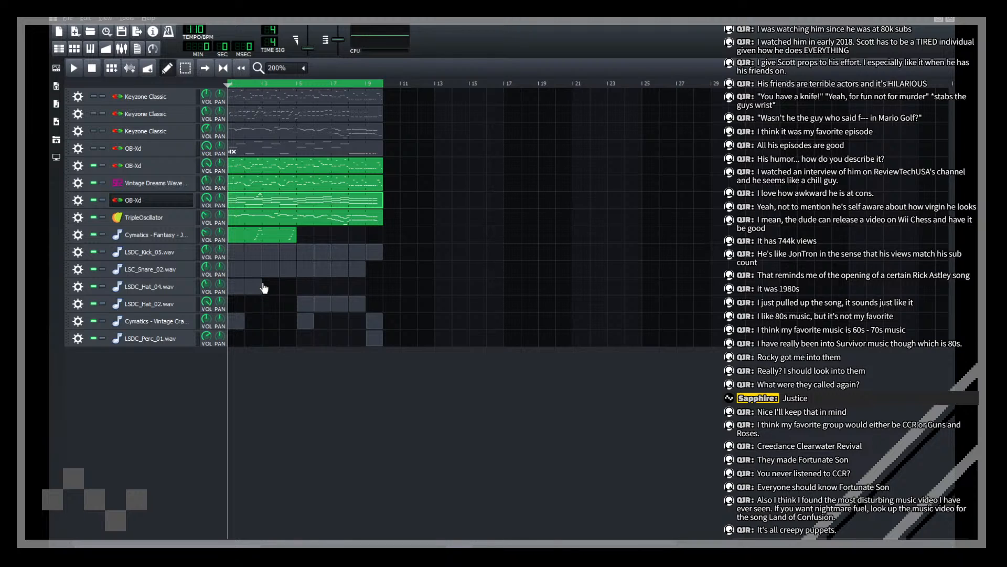
double_click(247, 293)
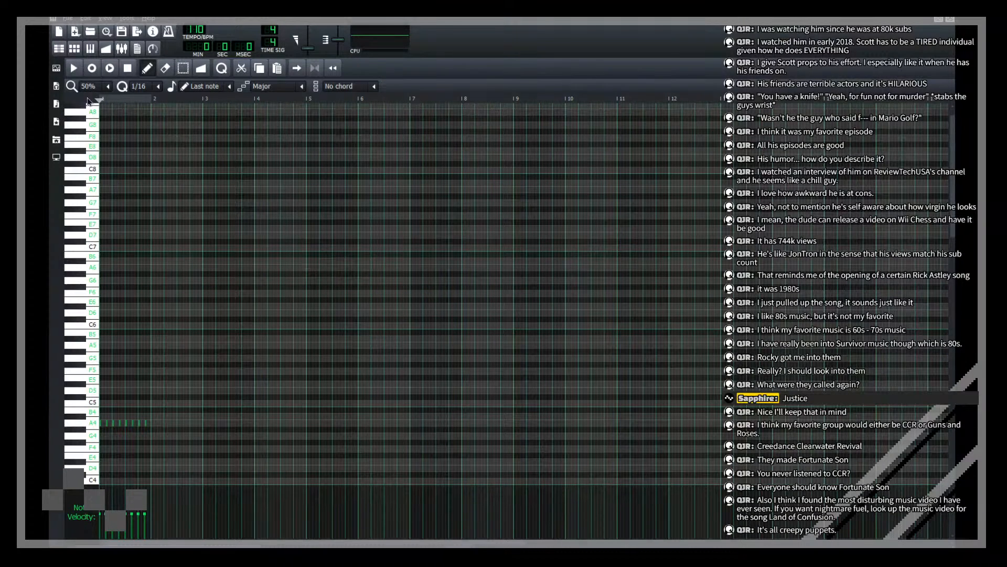
scroll(88, 89, down, 2)
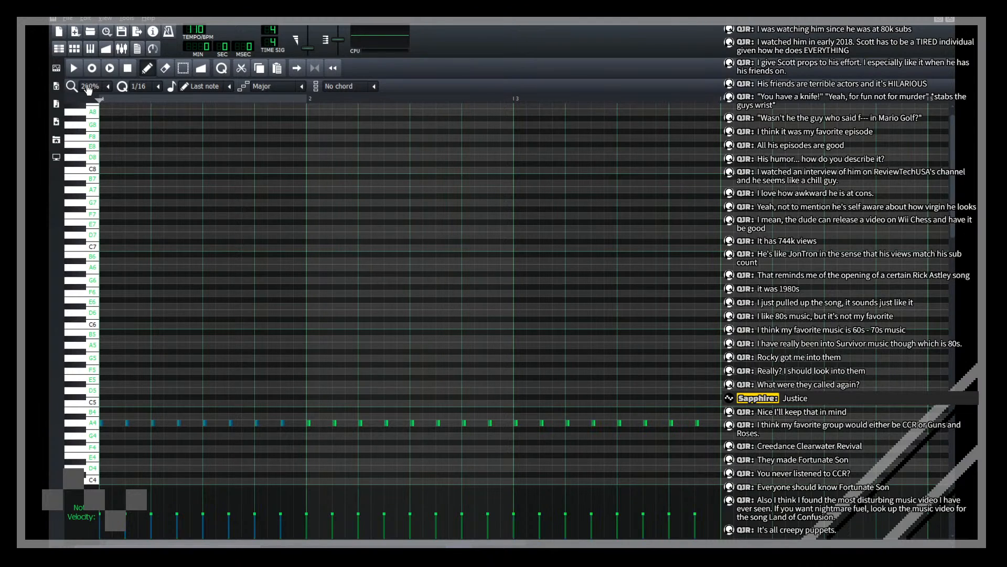
scroll(364, 236, down, 3)
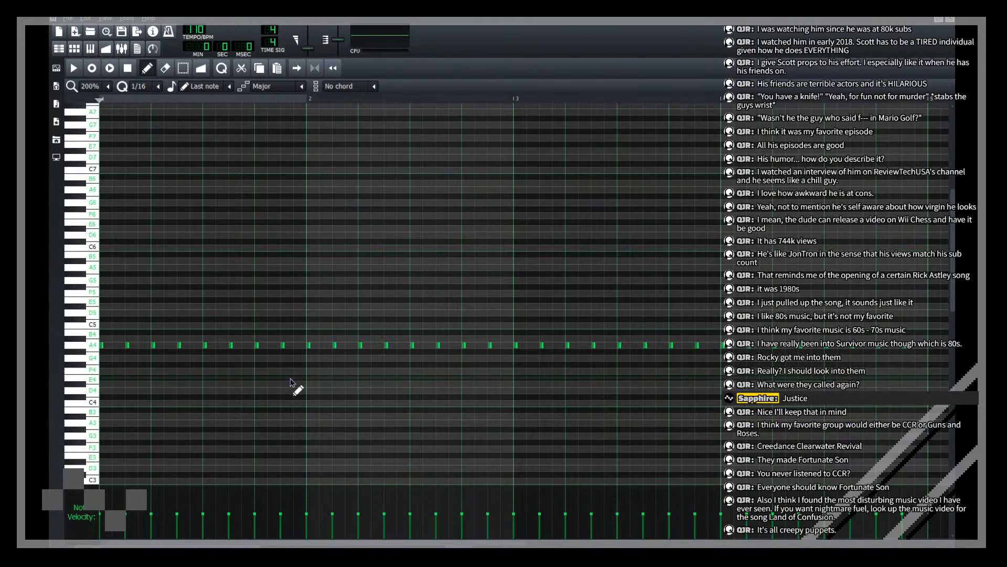
Step: Add extra 1/16 A4 hat hits at the ends of bars 1 and 2 and just before beat 4 of bar 2
key(space)
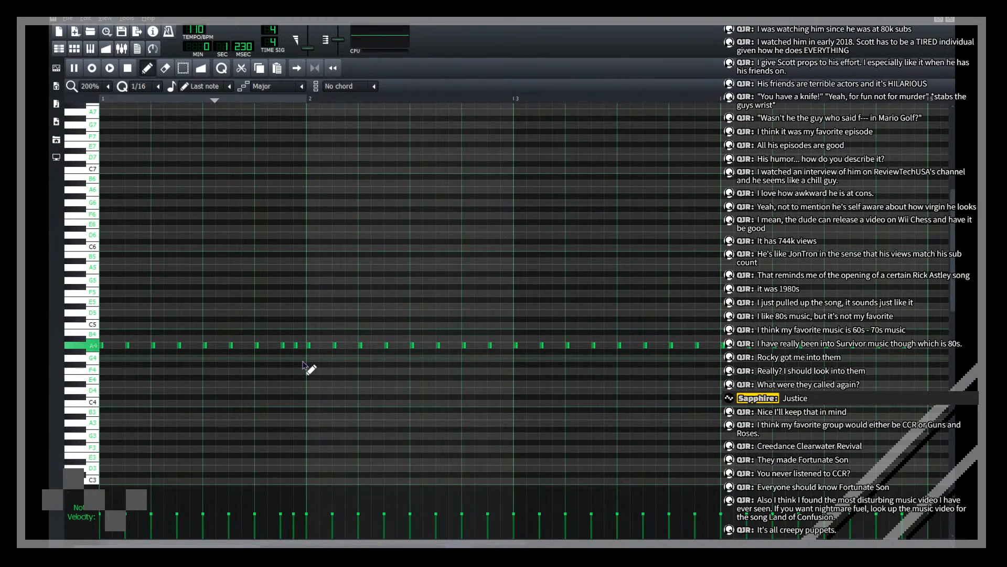
click(451, 345)
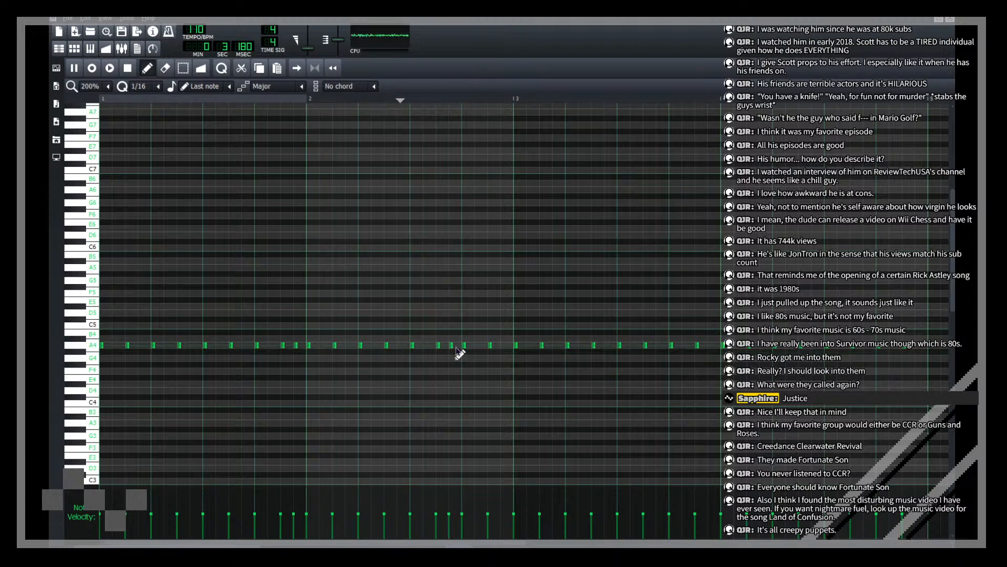
click(477, 345)
right_click(477, 345)
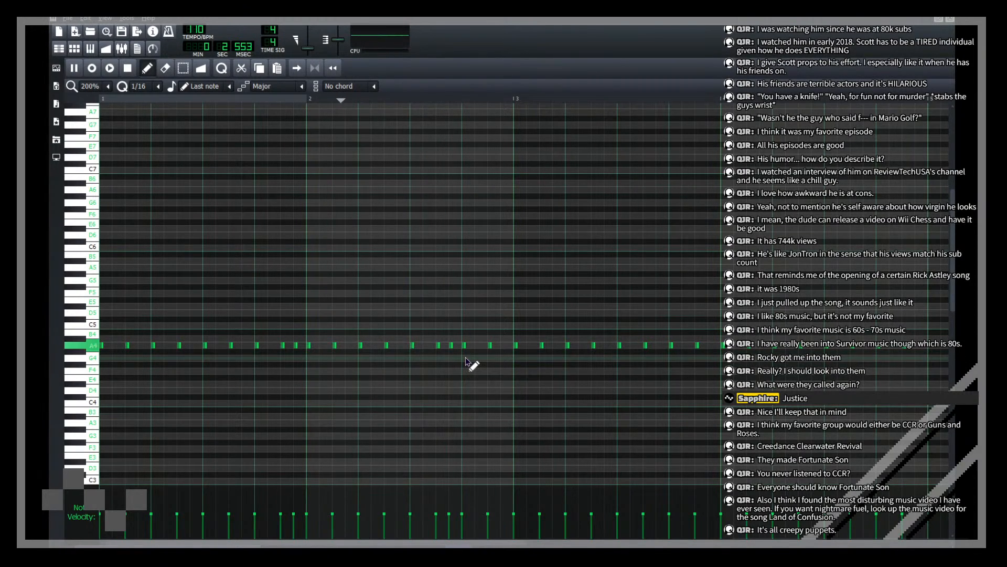
click(502, 347)
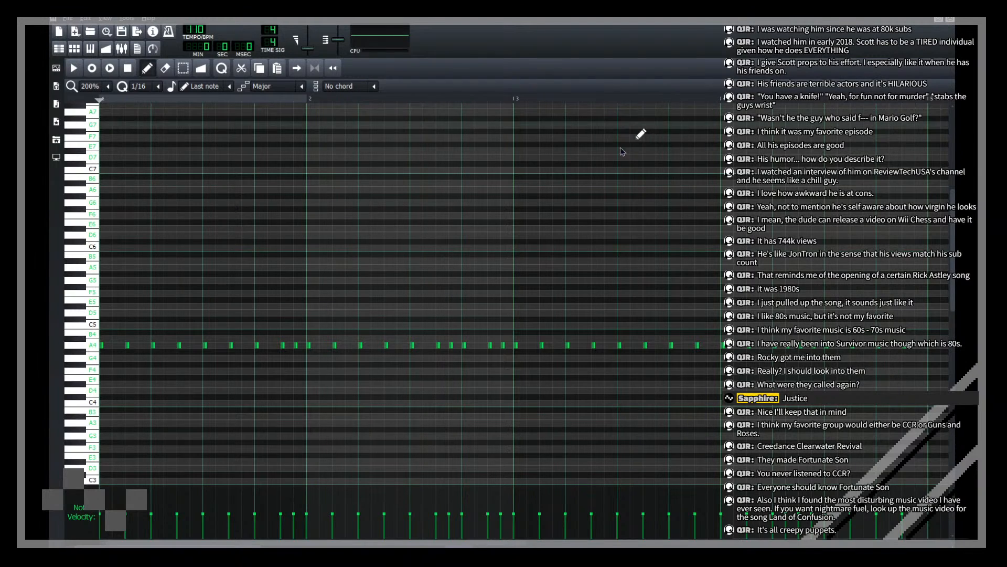
scroll(629, 224, down, 4)
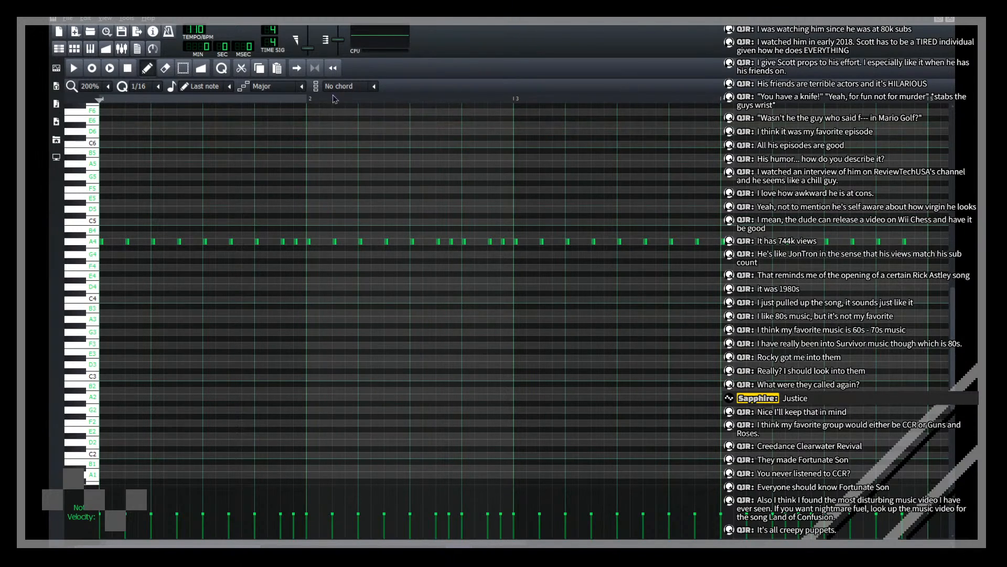
click(950, 21)
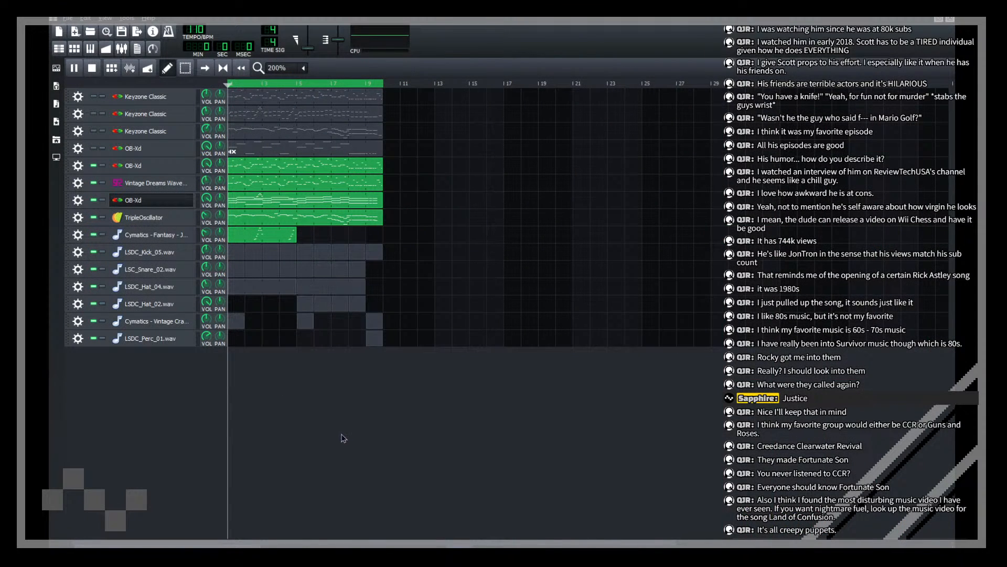
Step: Save the project while listening to the whole song, stop playback and save again
click(122, 33)
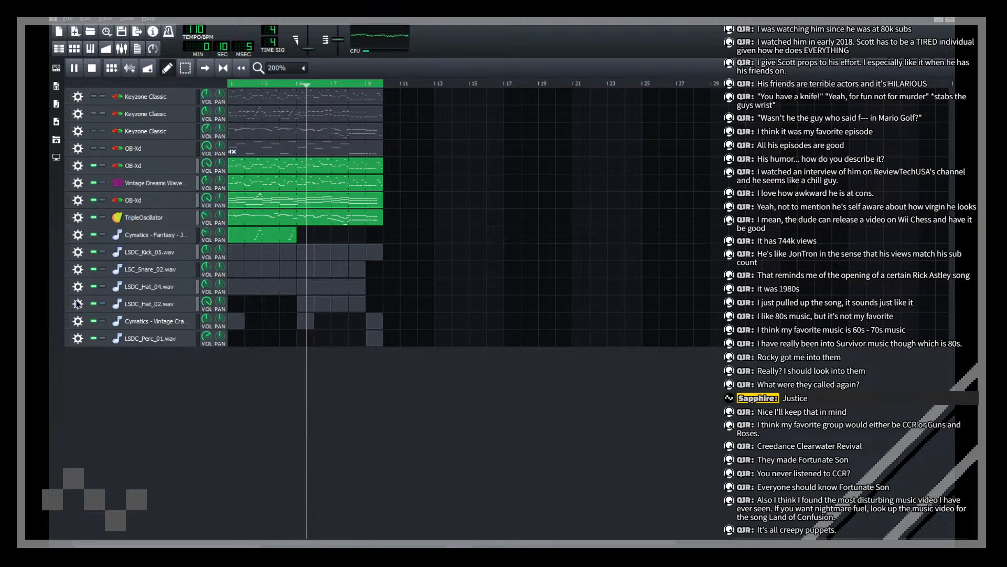
click(123, 32)
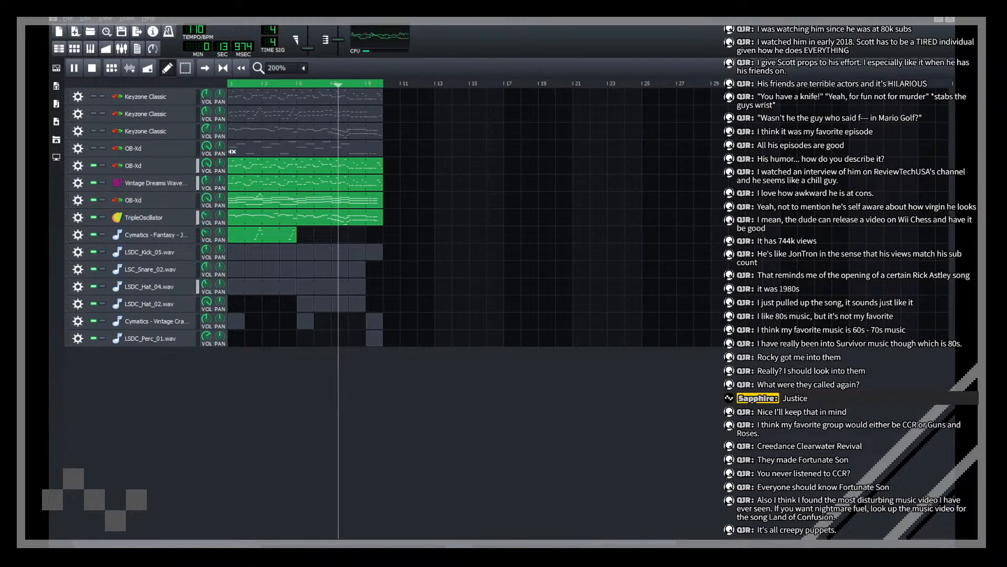
mouse_move(584, 529)
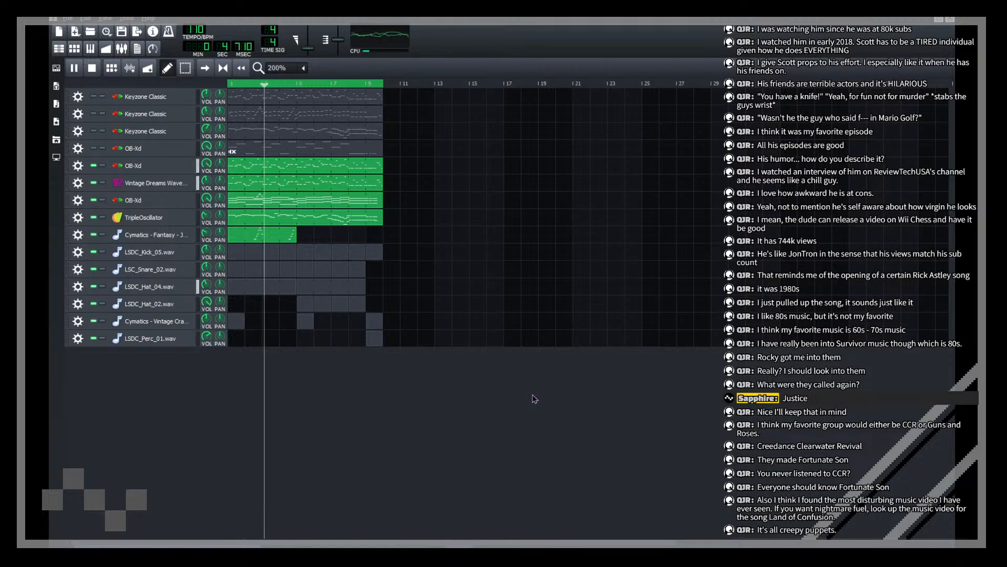
key(space)
click(123, 35)
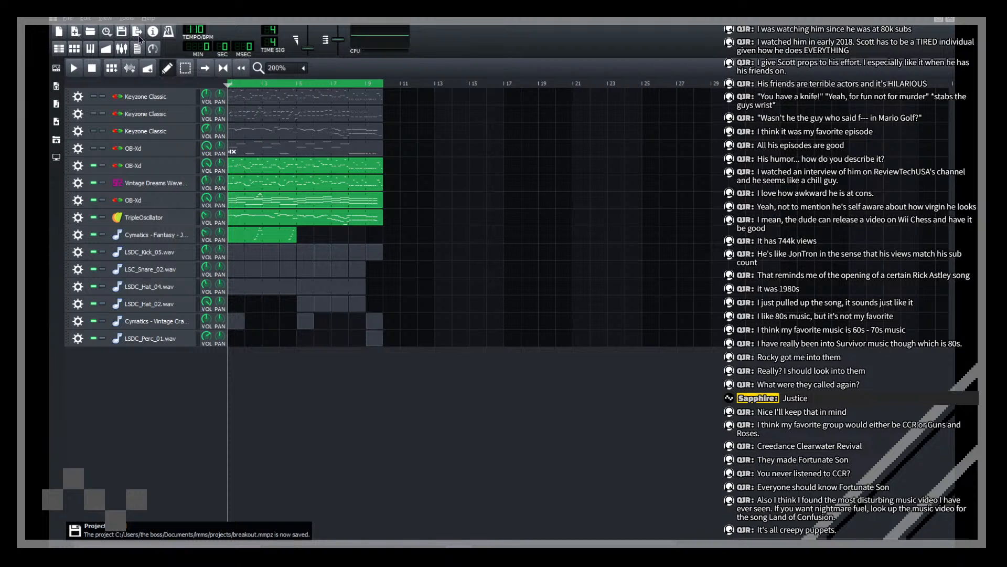
Step: Browse My Presets to the ZynAddSubFX folder and look inside the_mysterious_bank
scroll(281, 73, down, 1)
click(56, 86)
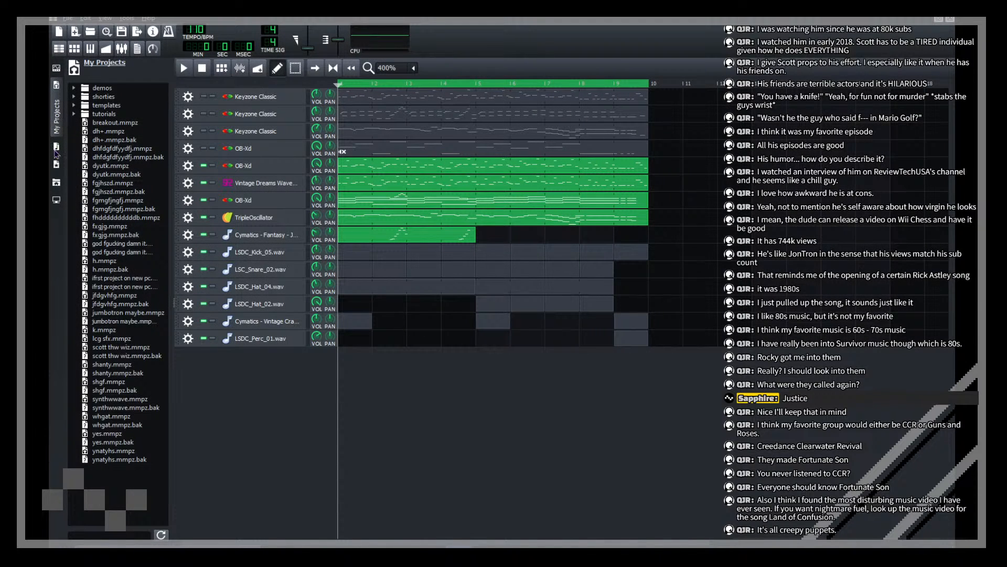
click(56, 149)
click(56, 165)
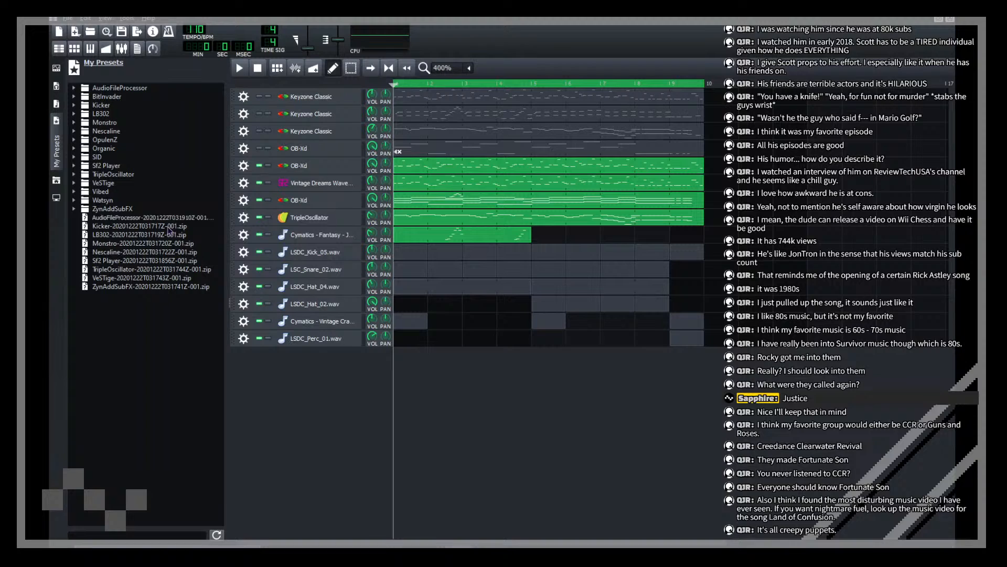
click(105, 209)
scroll(95, 241, down, 1)
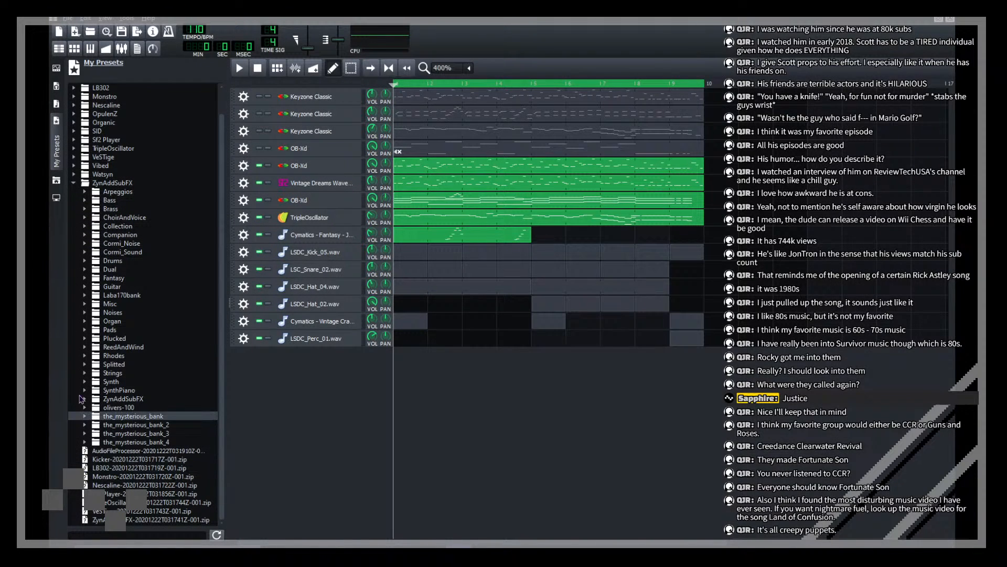
click(85, 418)
click(85, 417)
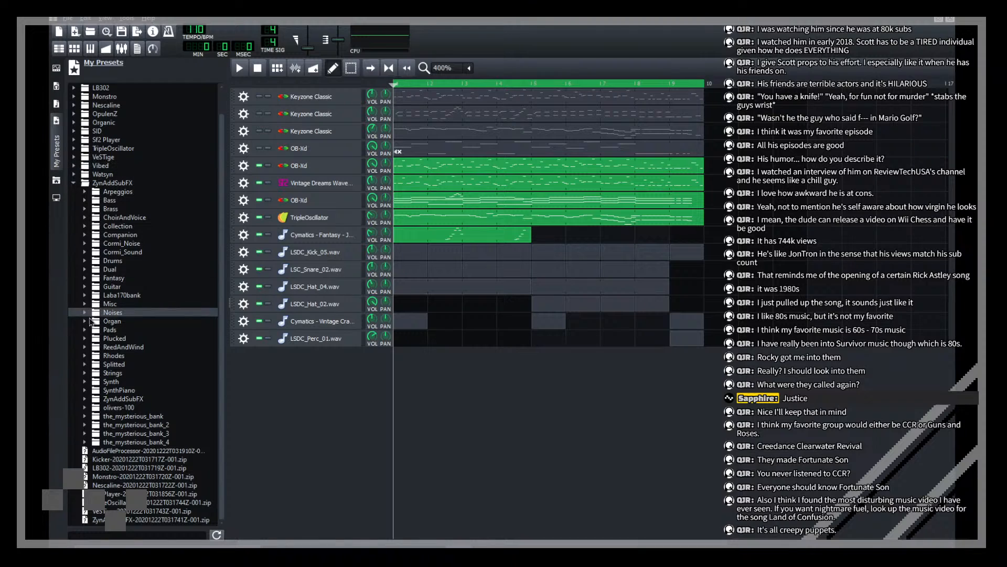
Step: Look through the Rhodes and olivers-100 preset folders of ZynAddSubFX for a suitable sound
click(85, 355)
scroll(88, 358, down, 7)
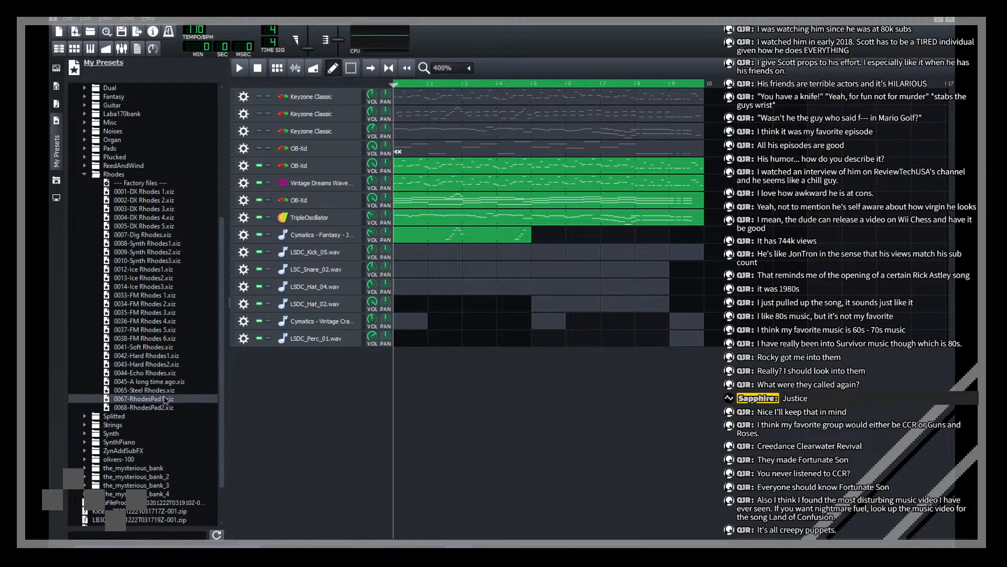
click(85, 174)
click(84, 404)
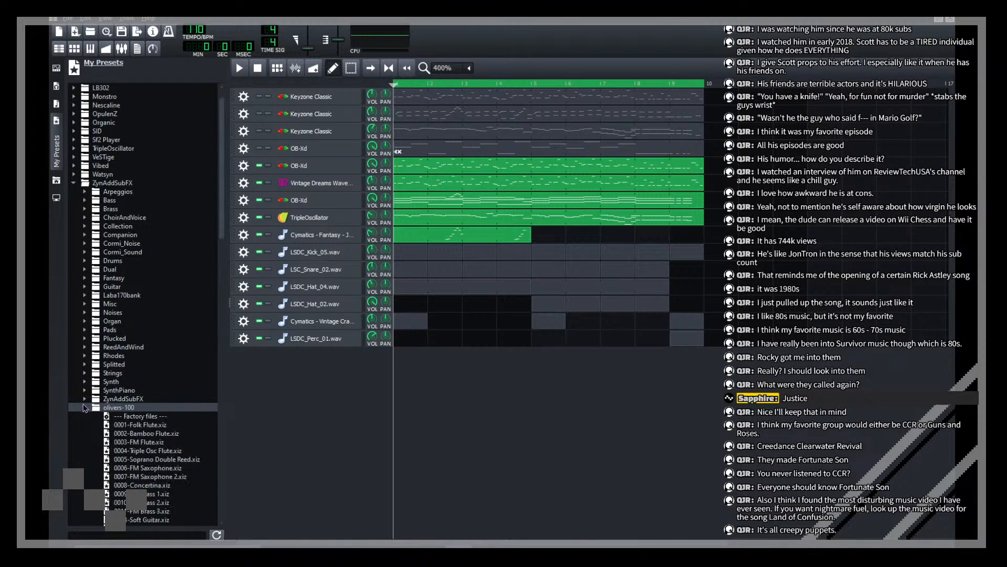
scroll(84, 404, down, 5)
scroll(84, 404, down, 15)
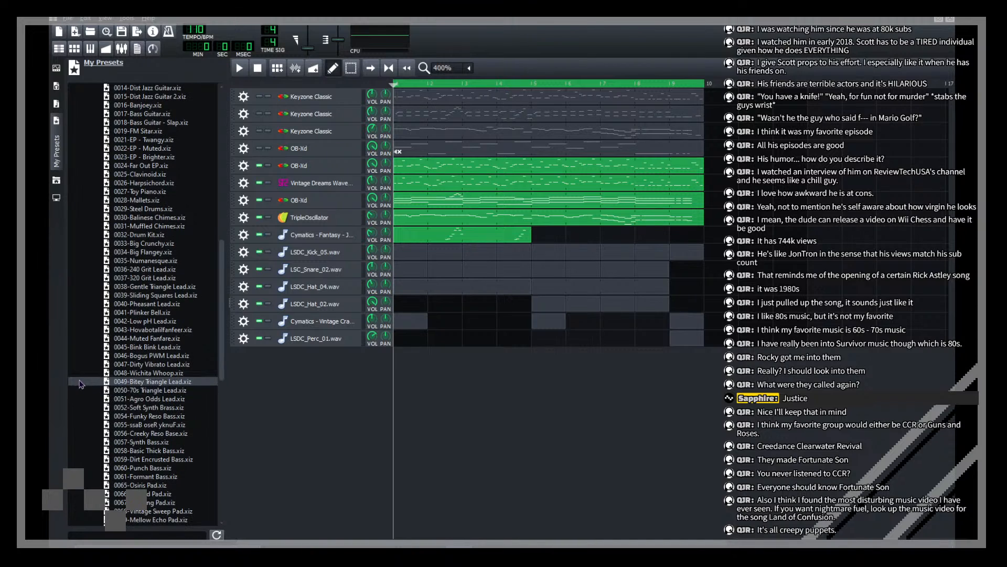
scroll(78, 384, down, 9)
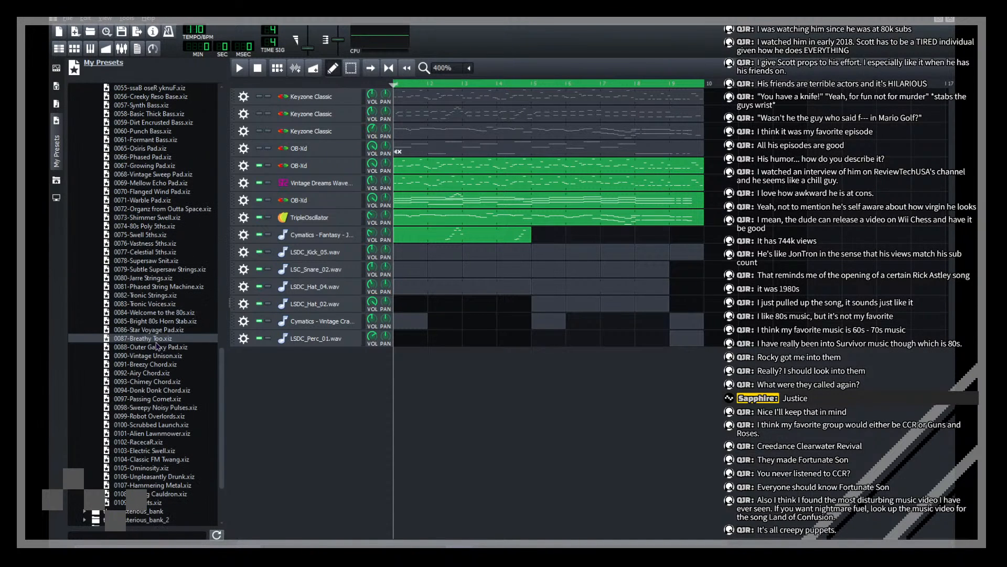
scroll(156, 345, up, 20)
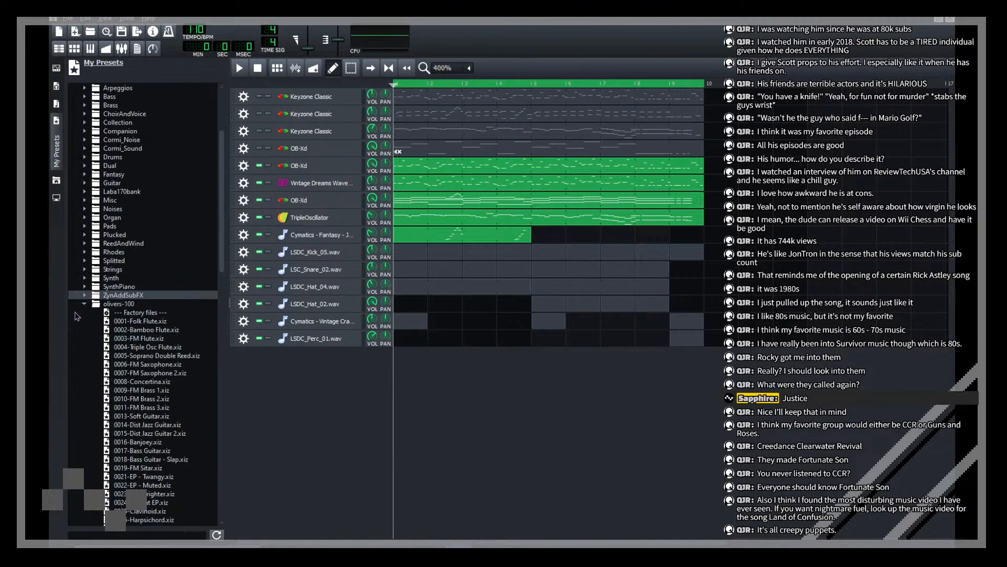
click(85, 304)
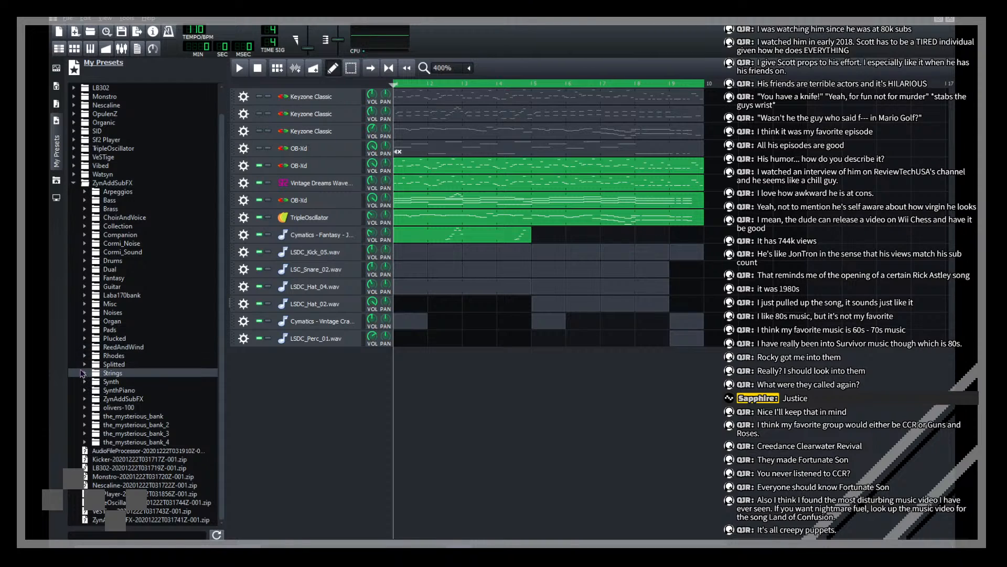
Step: Look through the presets in the_mysterious_bank, the_mysterious_bank_2 and the_mysterious_bank_3
click(84, 418)
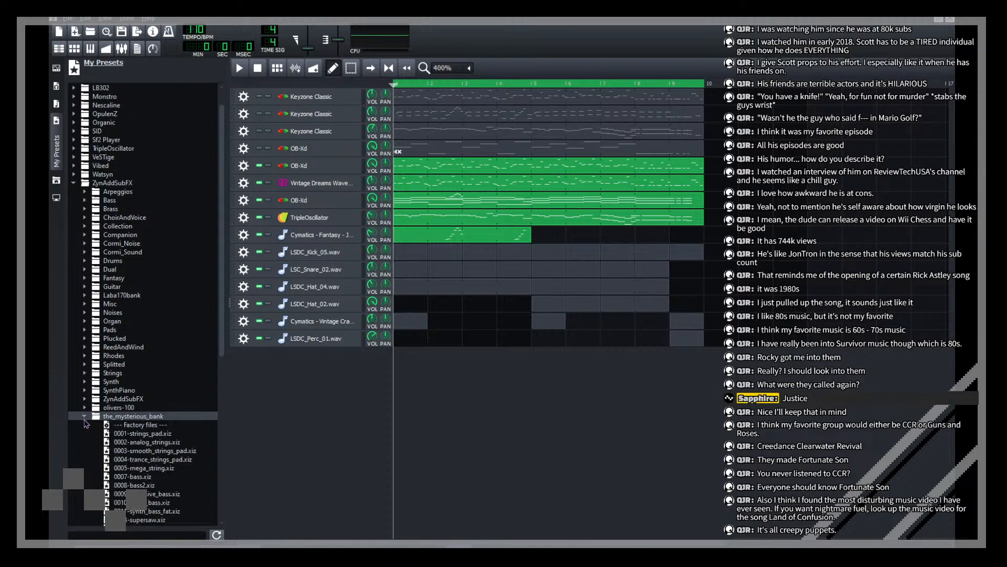
click(84, 417)
click(85, 425)
scroll(105, 451, down, 9)
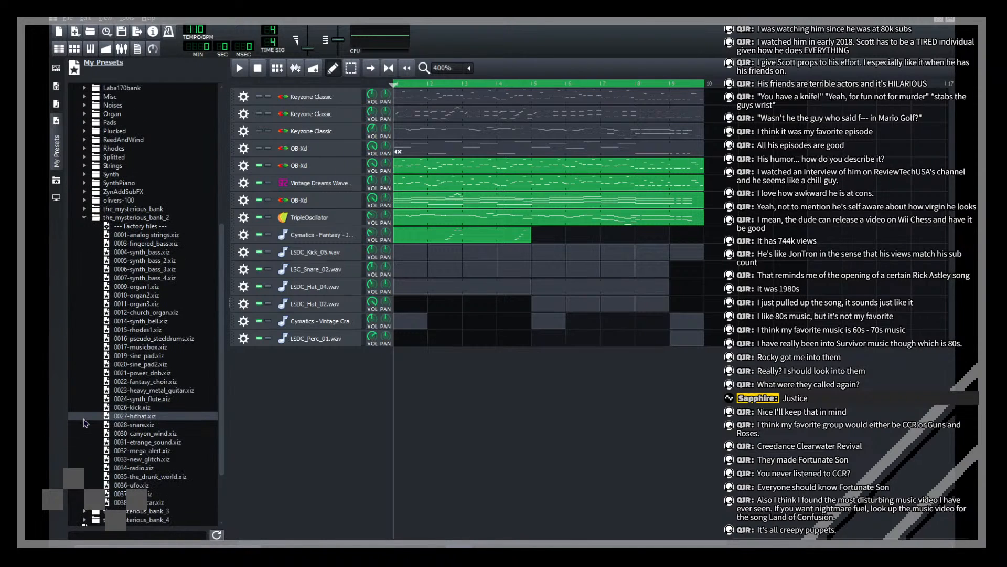
click(84, 192)
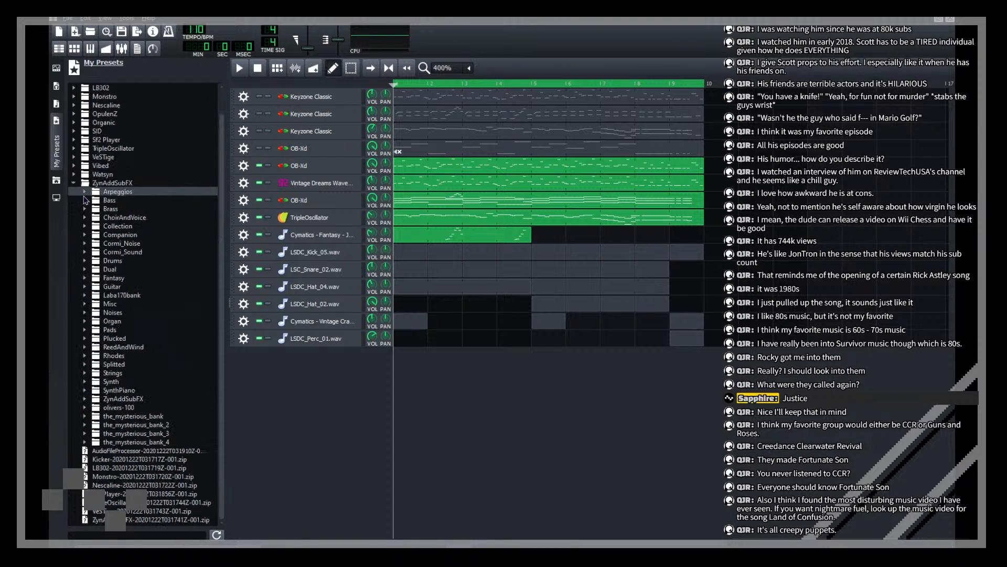
click(84, 431)
scroll(84, 431, down, 8)
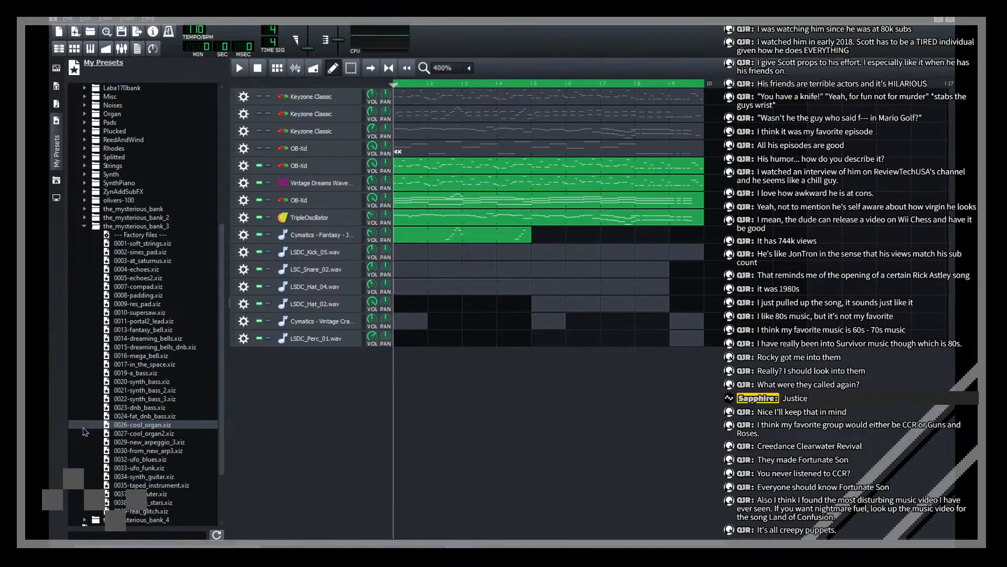
click(84, 226)
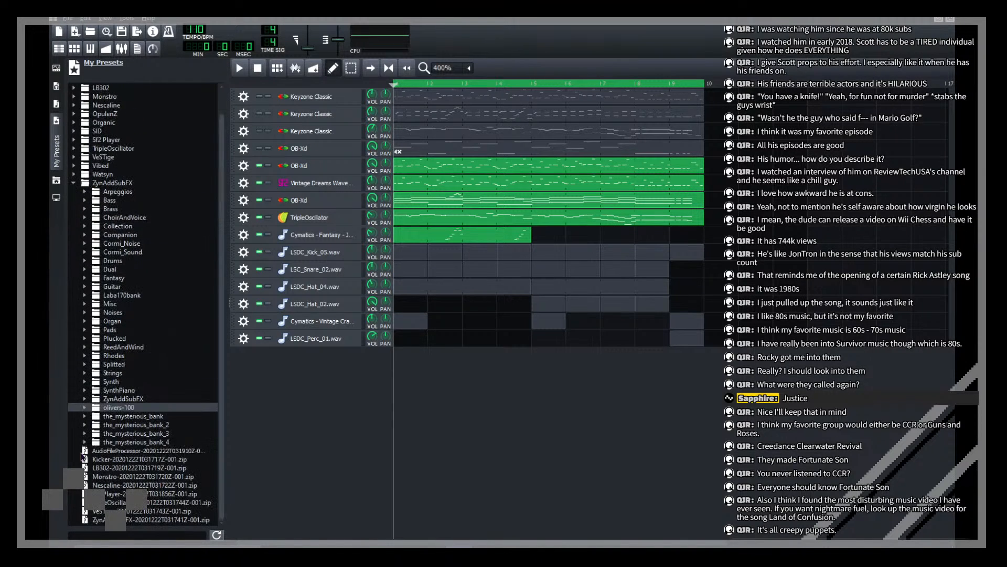
Step: Add the 0033-80s_rhodes.xiz preset from the_mysterious_bank_4 as a new track and hide the preset browser
click(84, 235)
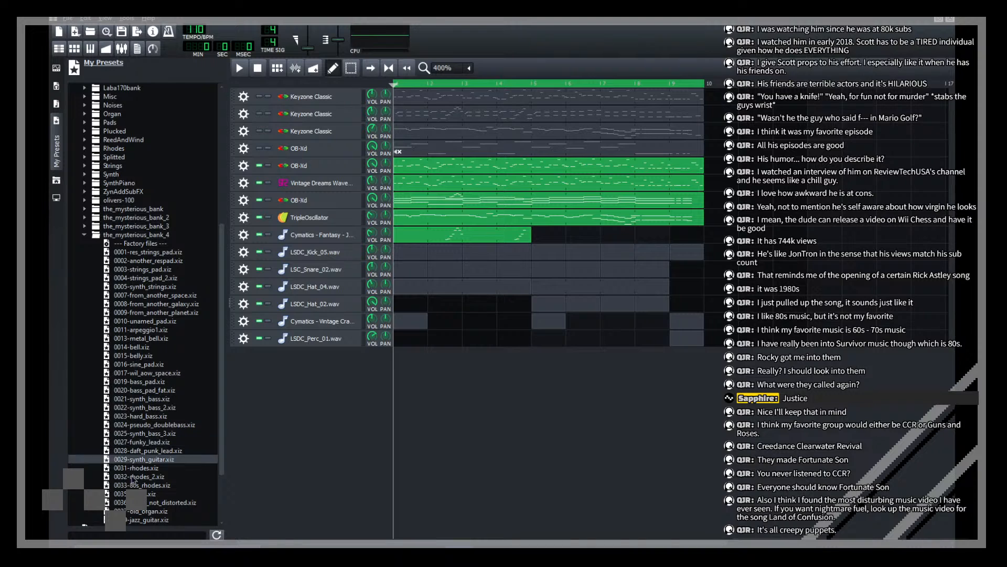
drag(137, 484, 386, 399)
click(56, 166)
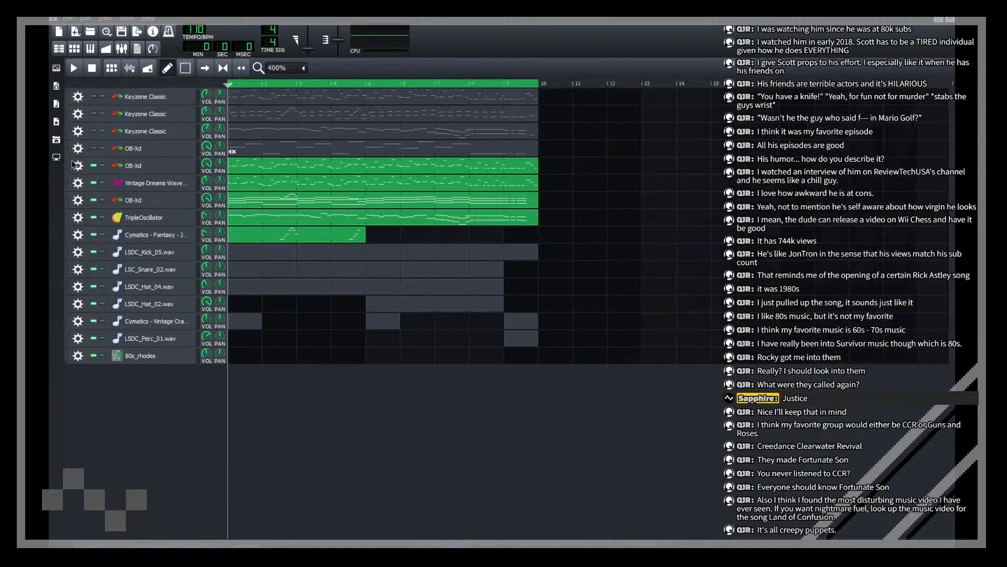
Step: Fill the new 80s_rhodes clip with the OB-Xd chord notes, lower them one octave and play them back
double_click(241, 356)
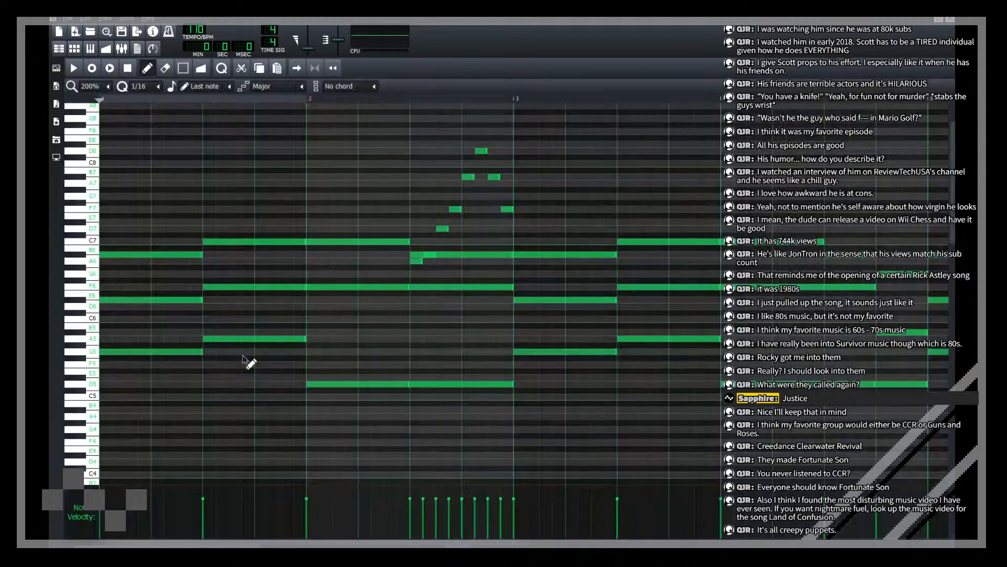
key(space)
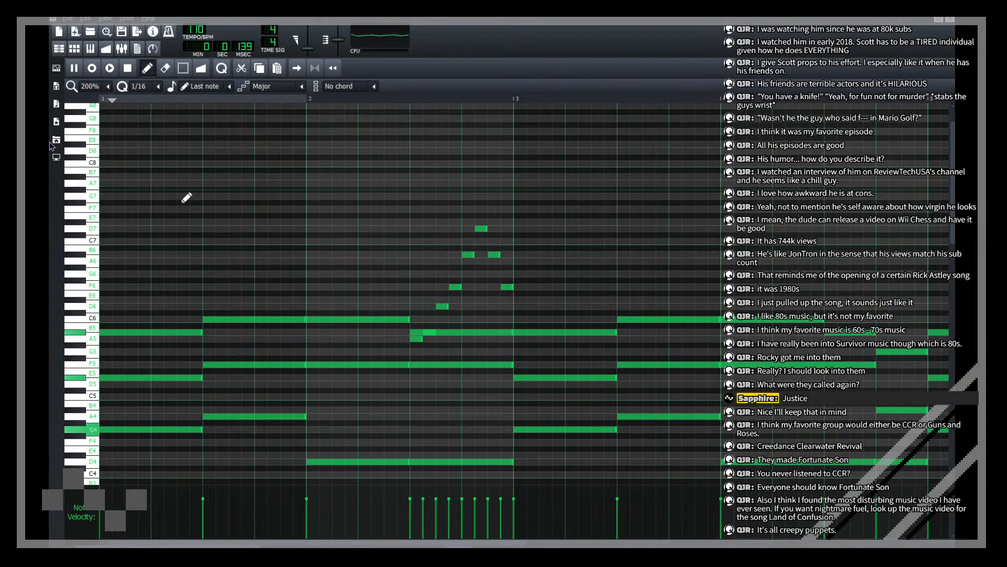
scroll(181, 197, down, 1)
scroll(437, 200, down, 4)
scroll(440, 205, down, 1)
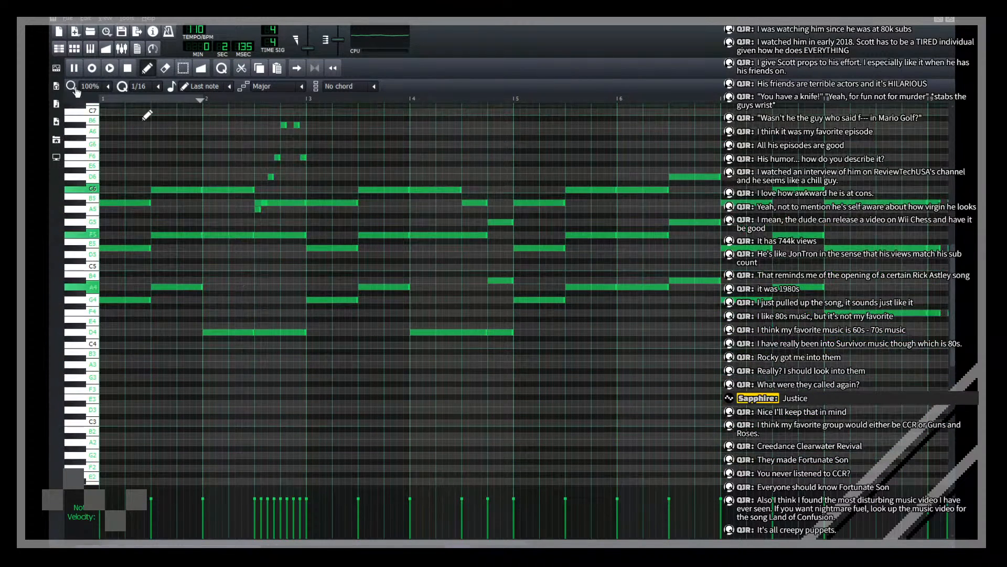
scroll(502, 310, down, 1)
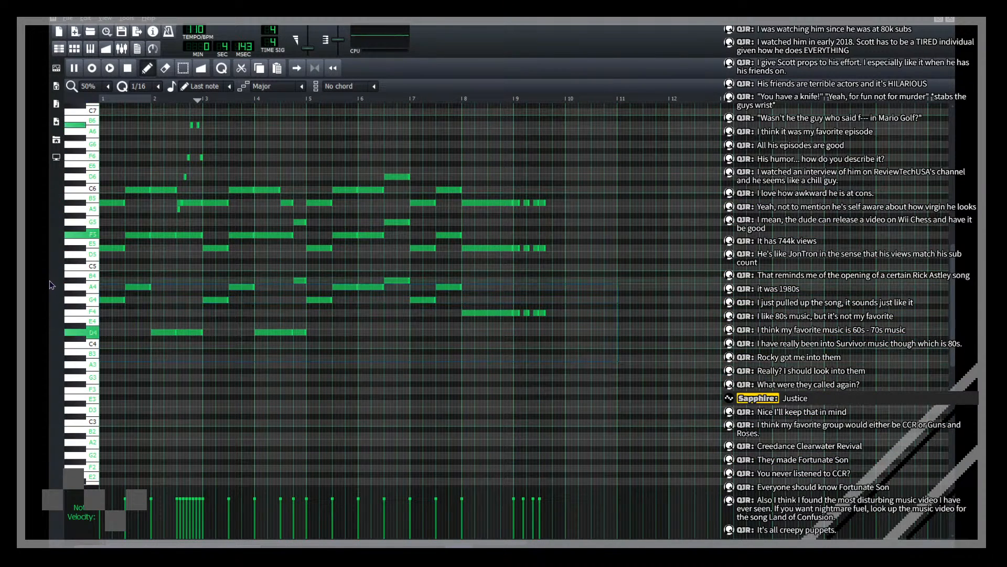
Step: Duplicate the lowest note line of the 80s_rhodes chords one octave lower and restart playback
drag(50, 279, 50, 277)
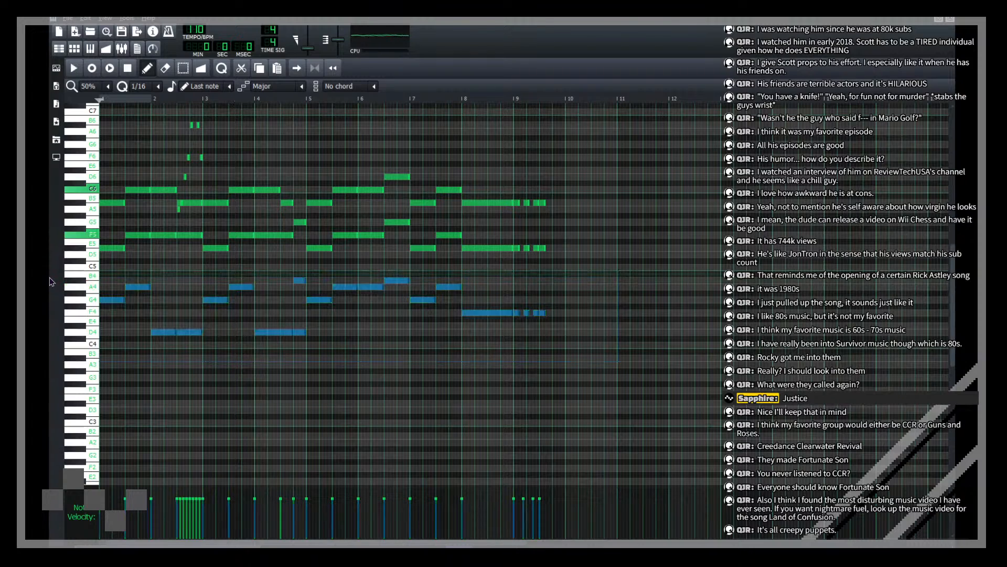
key(space)
key(ctrl+c)
key(ctrl+v)
key(ctrl+Down)
key(space)
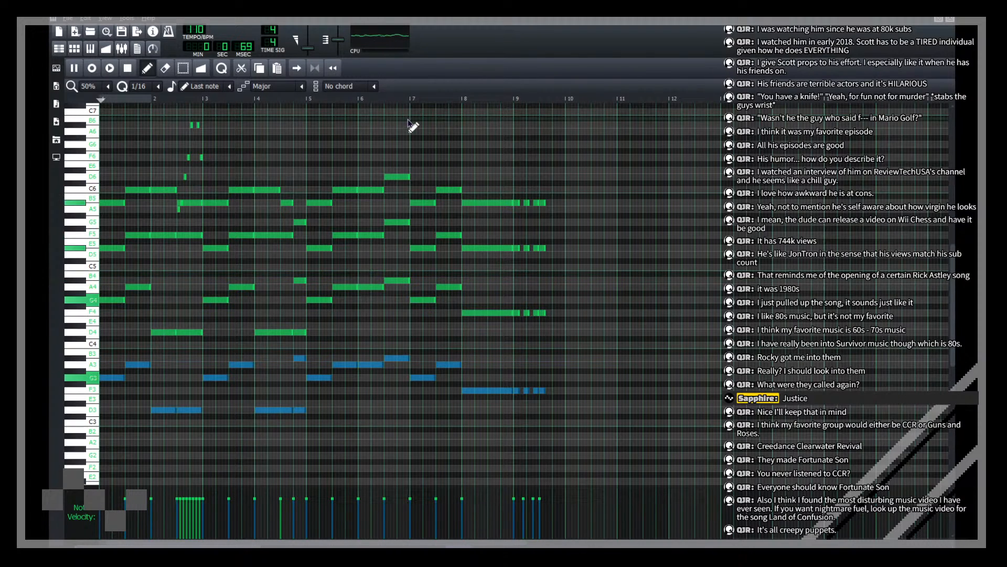
Step: Delete the duplicated B3 note at the end of bar 4 and listen to the 80s_rhodes chords
ctrl+click(389, 328)
right_click(300, 357)
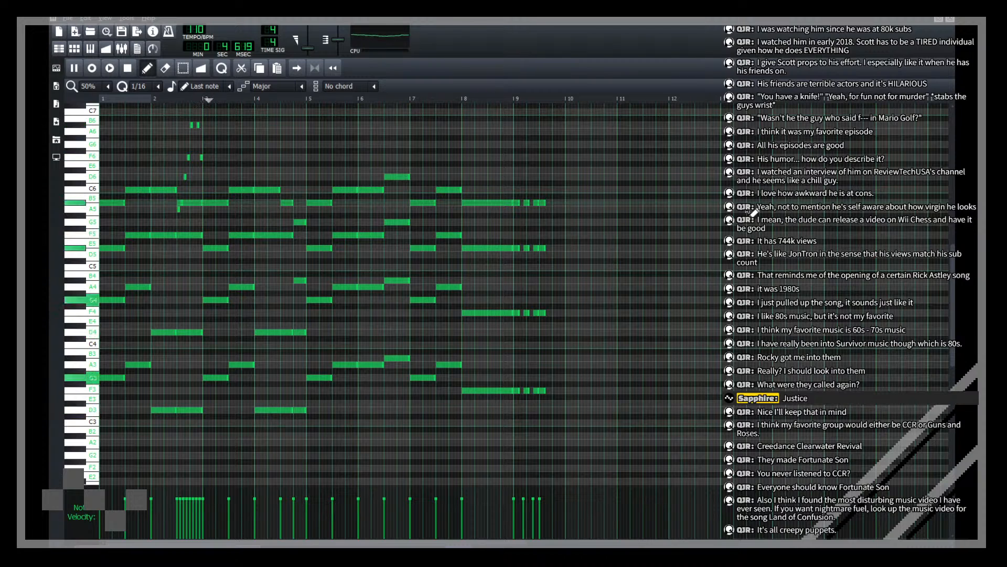
scroll(93, 92, down, 1)
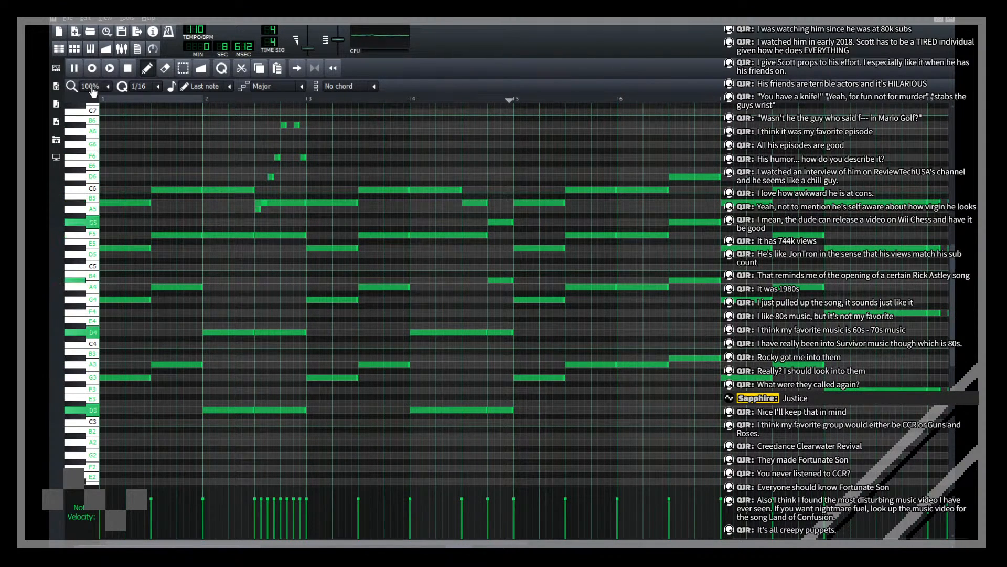
scroll(93, 92, up, 1)
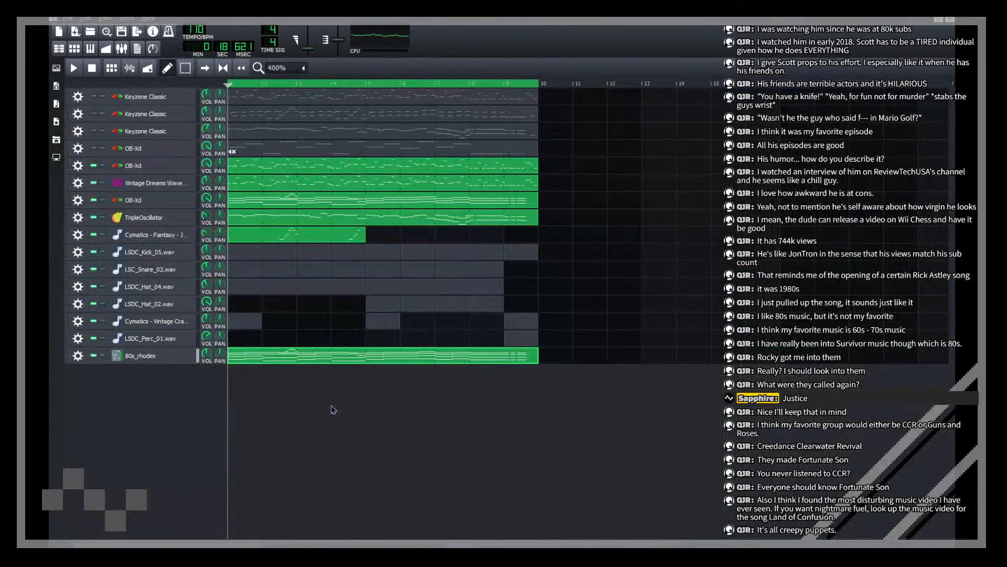
Step: Route the 80s_rhodes track to FX 1, adjusting its volume during playback, and move it directly above the OB-Xd chord track
key(space)
click(78, 355)
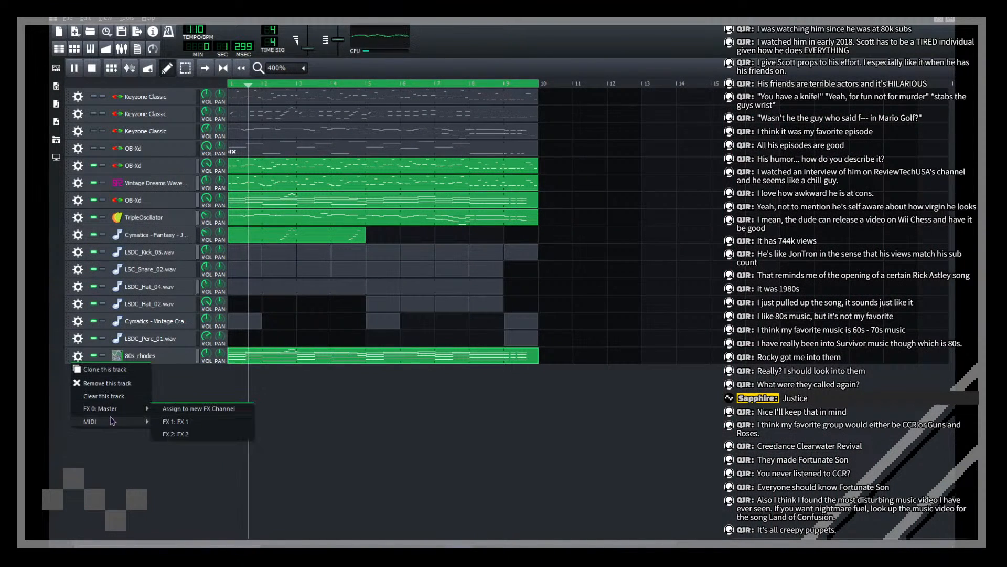
click(165, 420)
drag(206, 355, 208, 369)
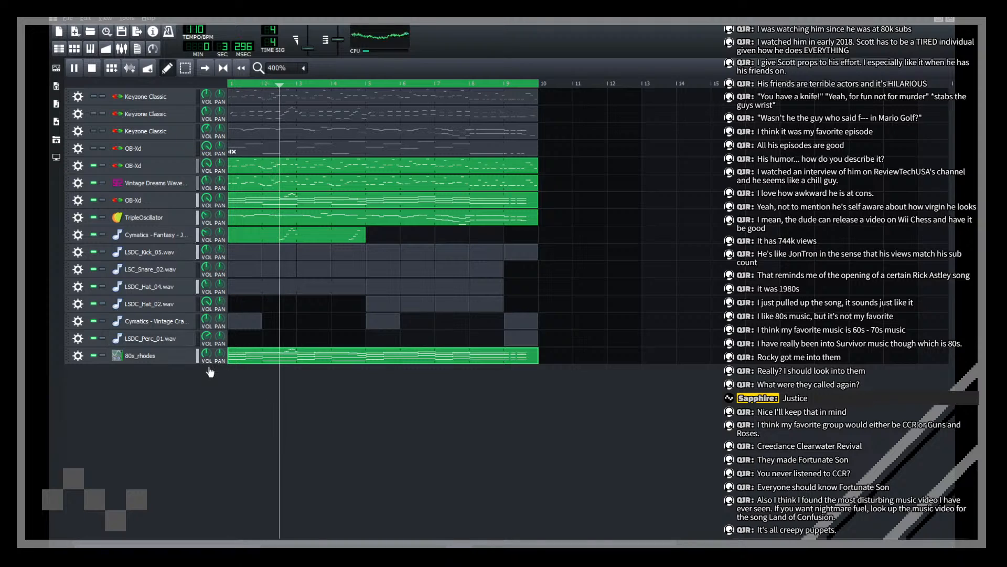
drag(67, 356, 67, 200)
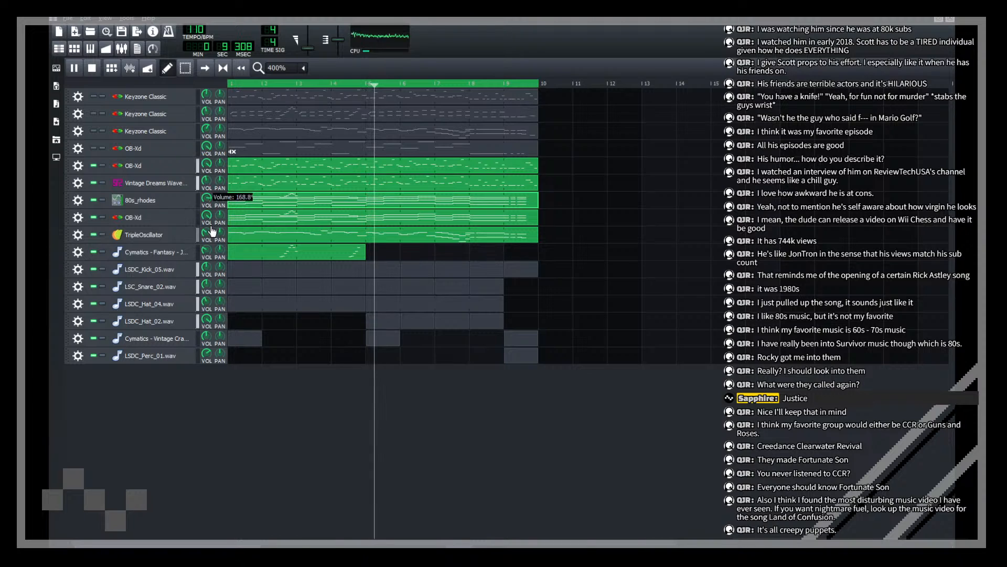
Step: Solo the 80s_rhodes track and unmute the OB-Xd chord, Vintage Dreams Waves, OB-Xd lead and TripleOscillator tracks alongside it
click(103, 200)
click(94, 217)
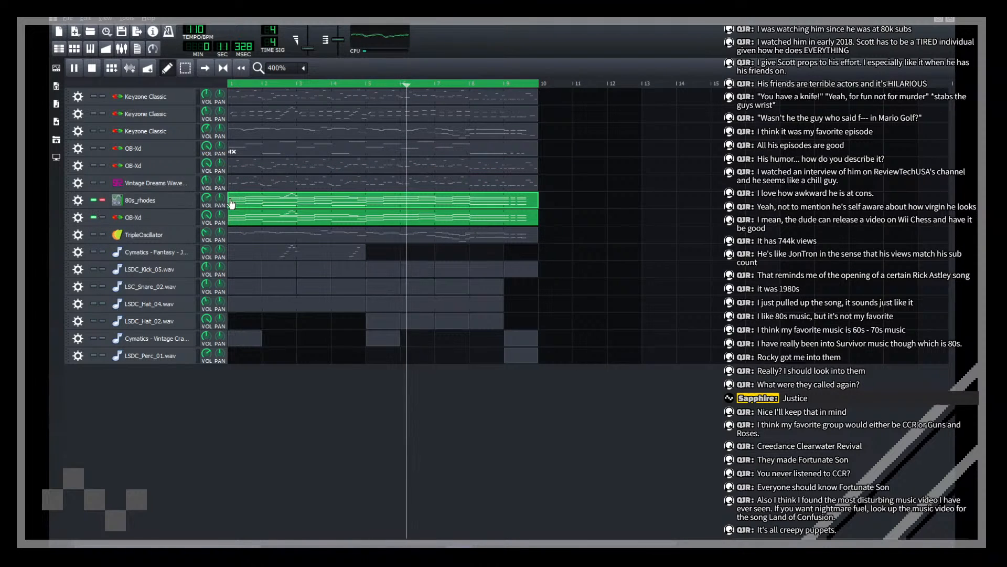
click(167, 200)
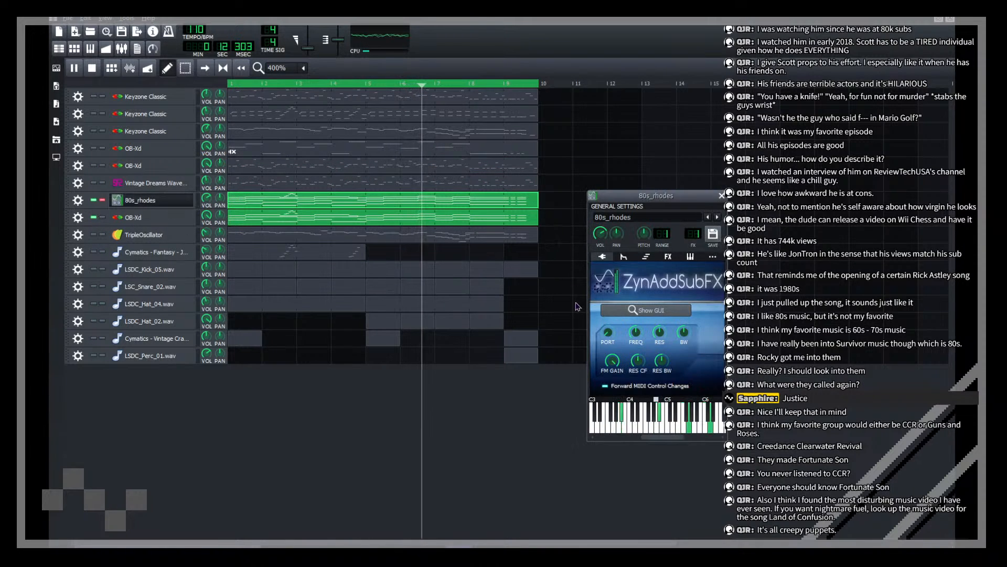
click(93, 183)
click(93, 165)
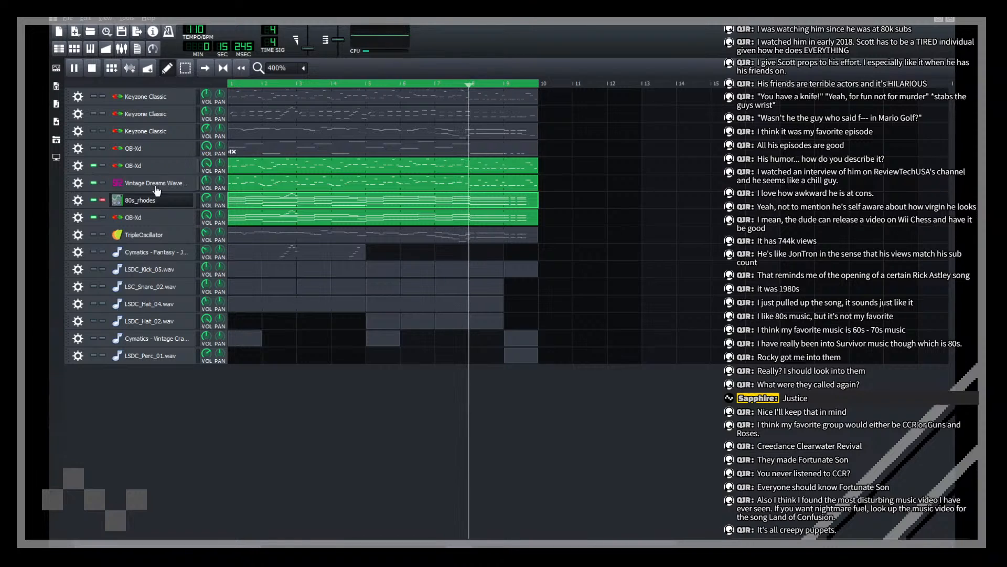
click(94, 235)
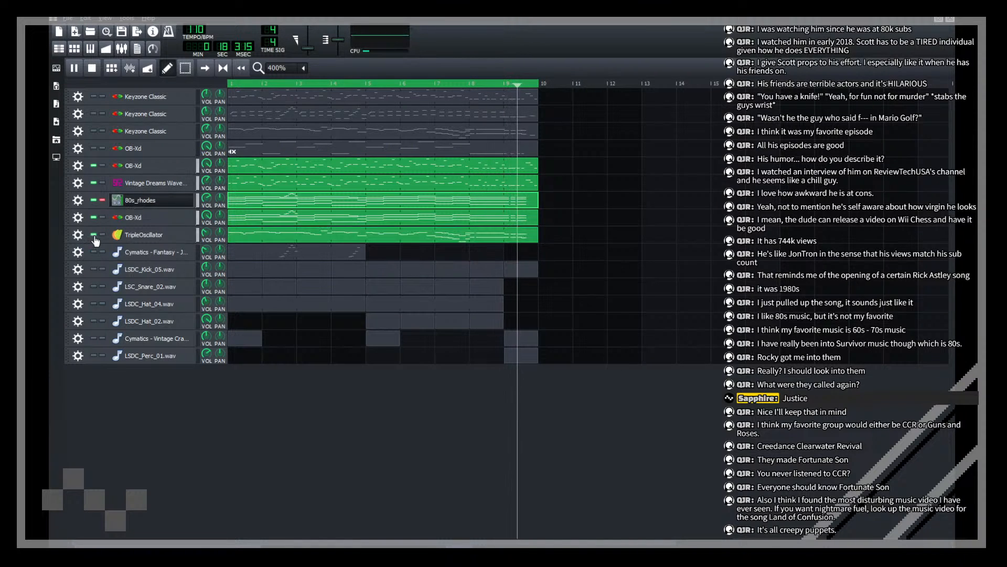
Step: Open the ZynAddSubFX interface of the 80s_rhodes track in Beginner mode and switch it to the Advanced mode
click(154, 203)
click(641, 310)
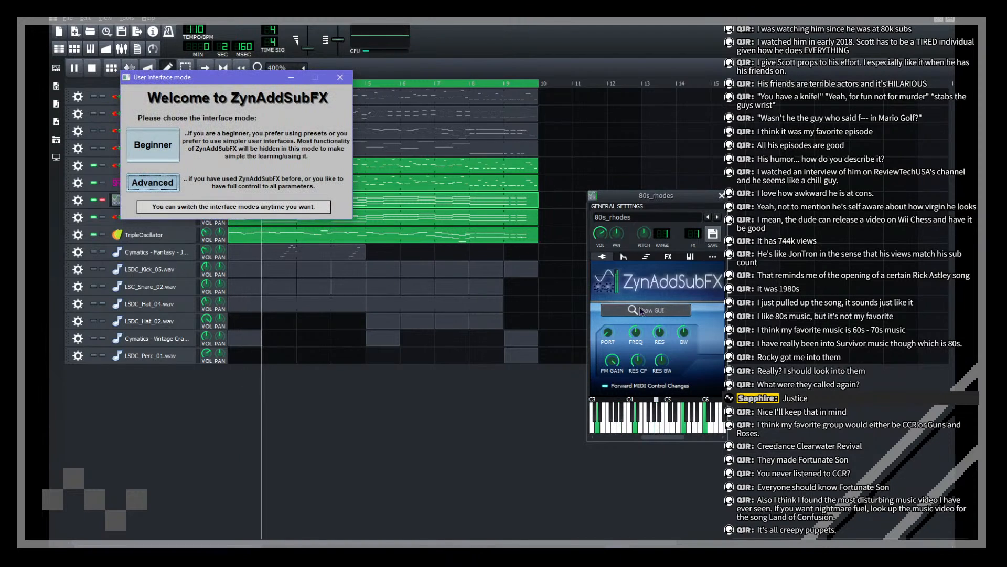
click(153, 145)
click(146, 105)
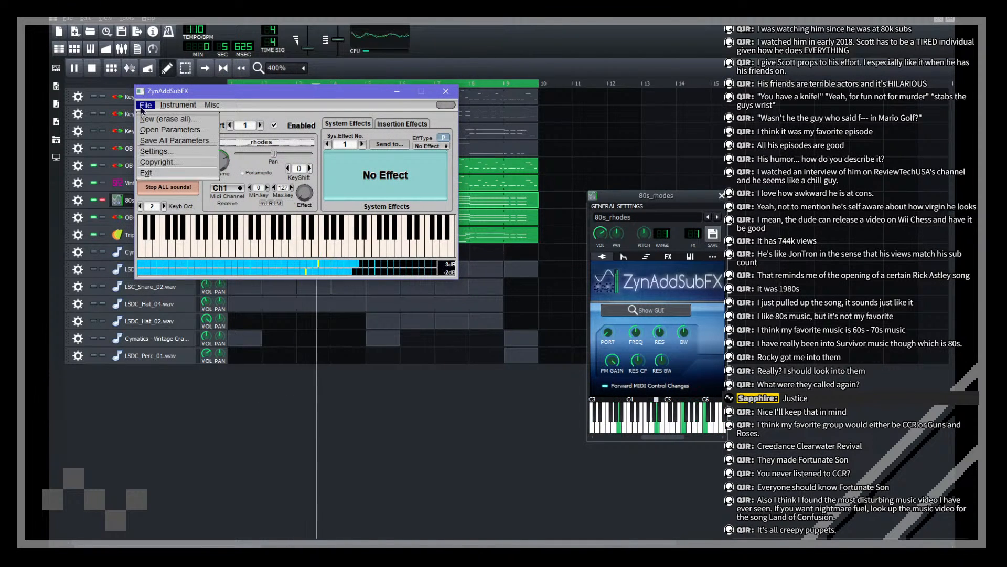
click(212, 105)
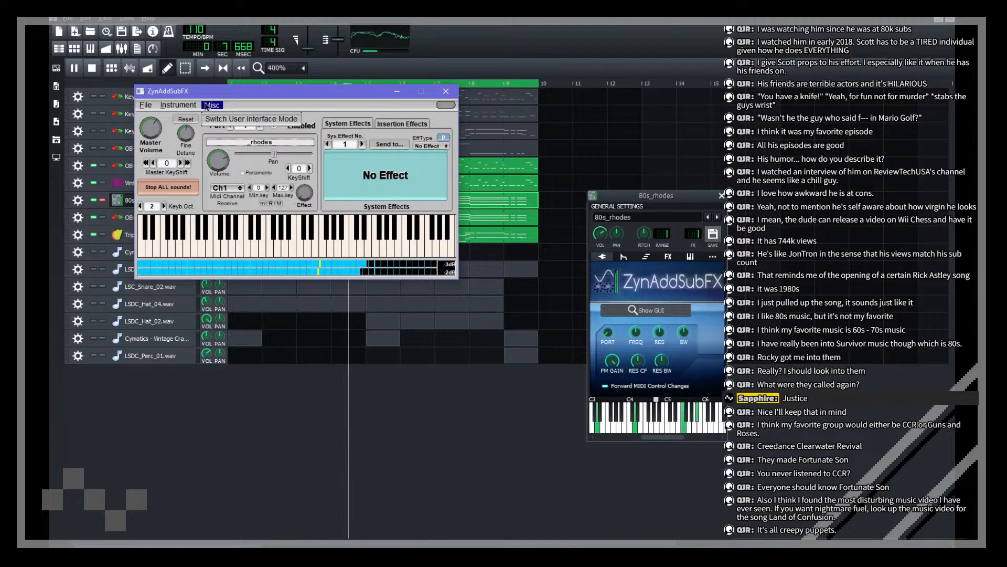
click(224, 117)
click(225, 112)
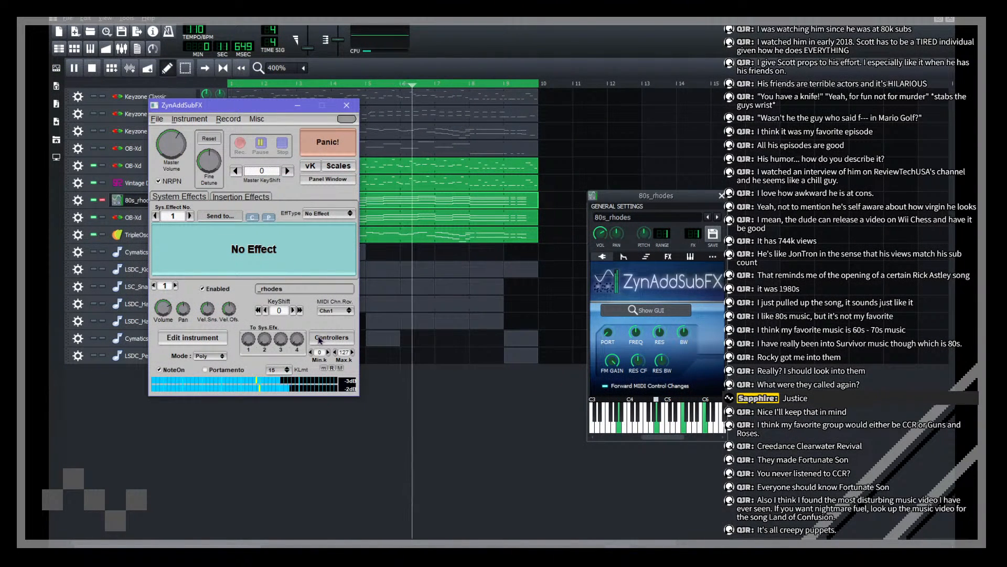
Step: Open the 80s_rhodes instrument's insert effects in ZynAddSubFX and bring up effect number 3
click(213, 339)
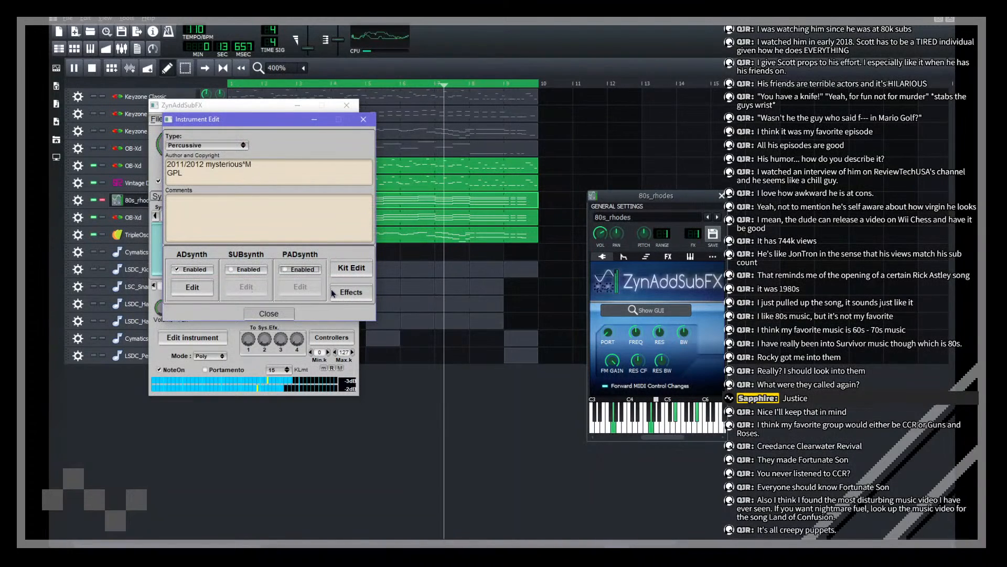
click(347, 292)
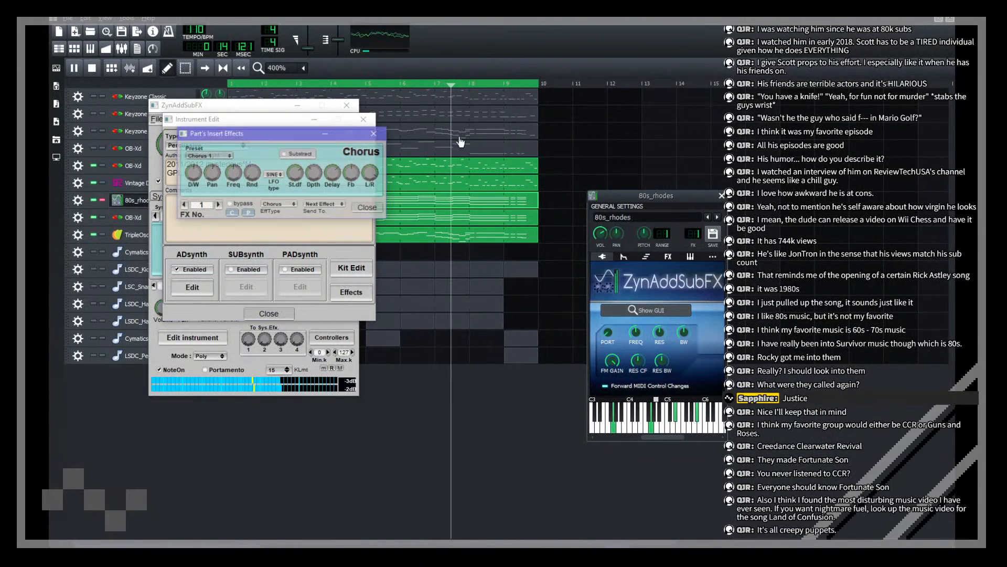
click(218, 205)
click(218, 204)
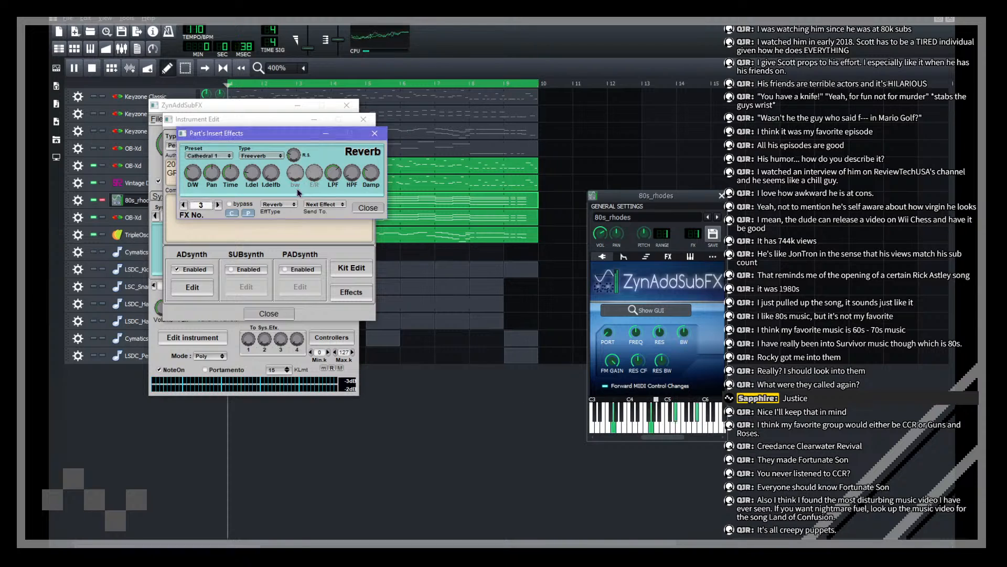
Step: Solo only the 80s_rhodes track, muting all the others, and stop playback
click(427, 376)
click(102, 200)
click(102, 200)
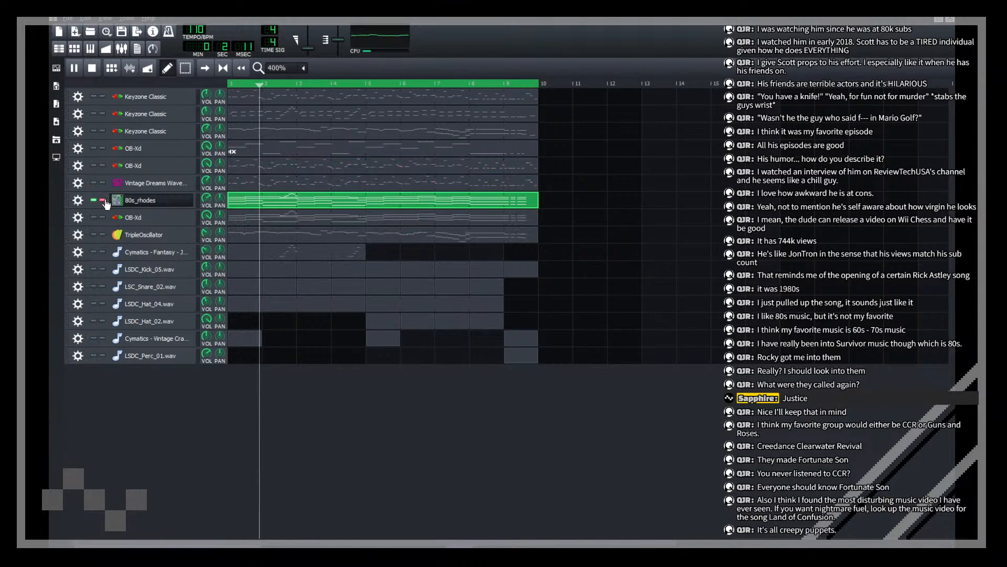
key(space)
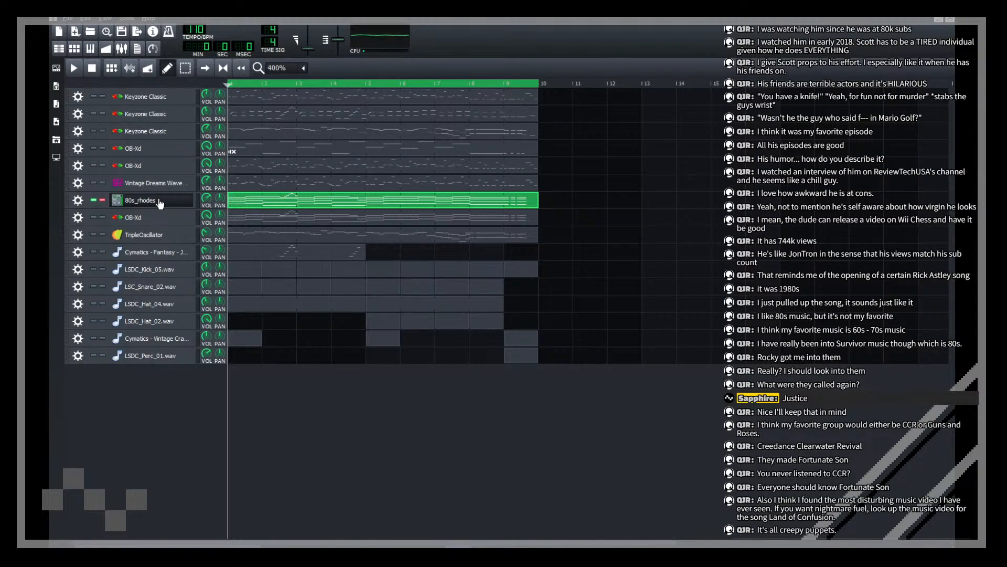
Step: Reopen the 80s_rhodes ZynAddSubFX interface in Advanced mode and show the instrument's insert effects
click(157, 201)
click(663, 314)
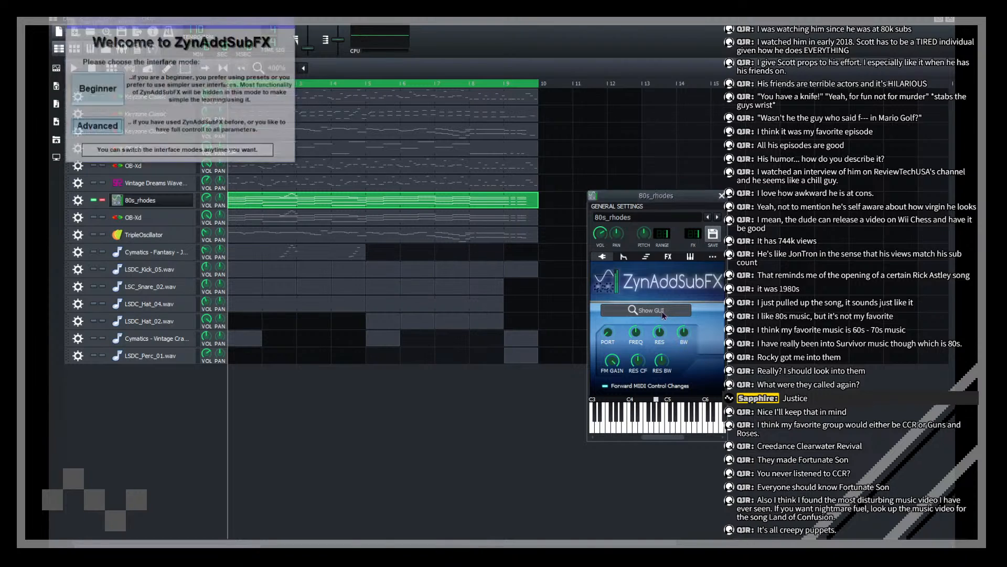
click(663, 314)
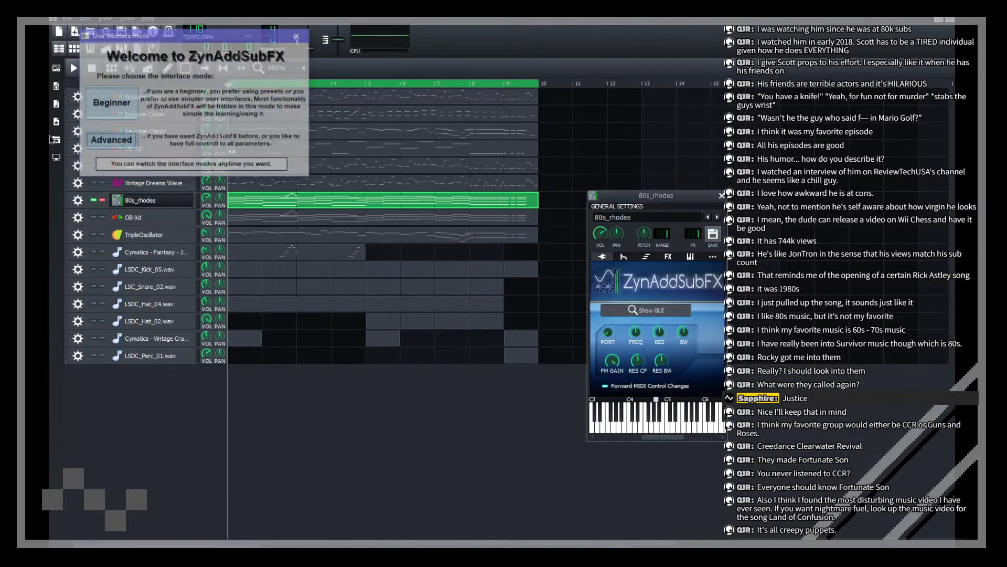
click(102, 141)
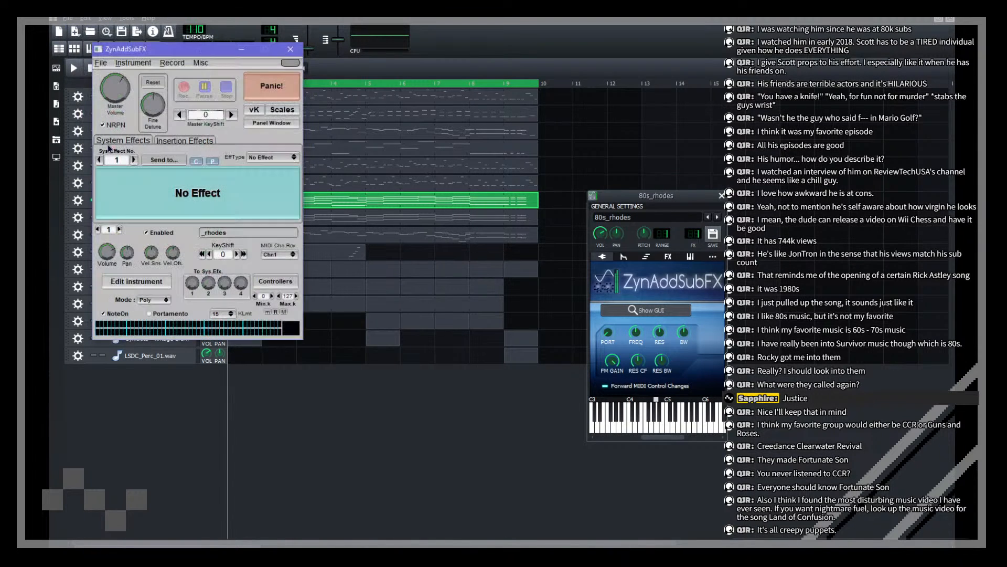
click(146, 285)
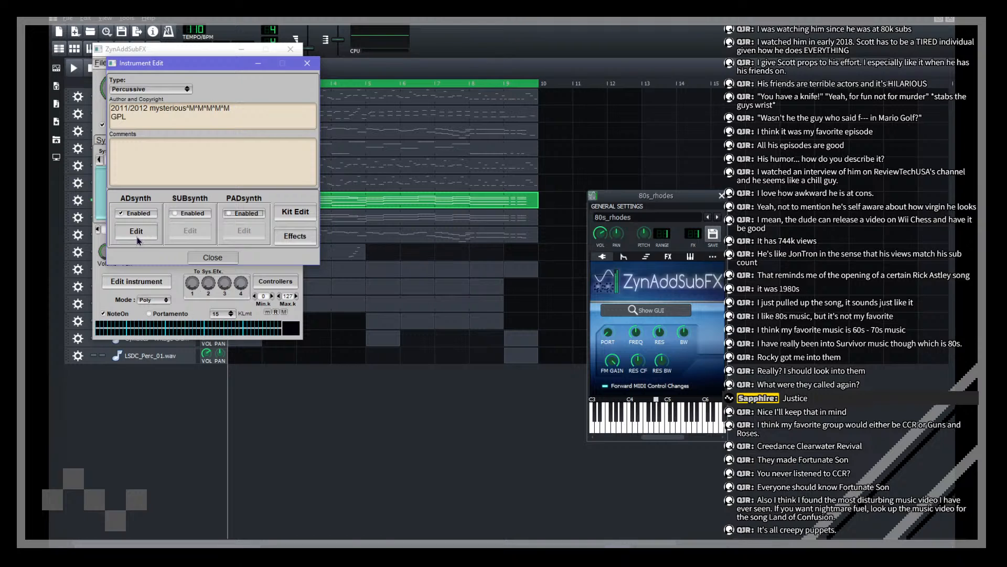
click(310, 241)
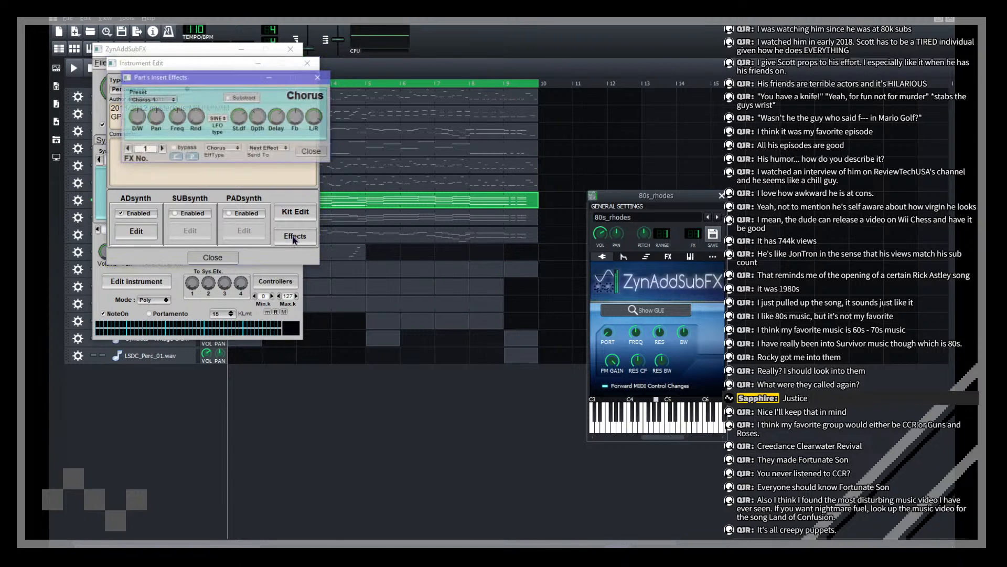
Step: Enable V25 as the MIDI input device of the 80s_rhodes track
click(690, 257)
click(609, 280)
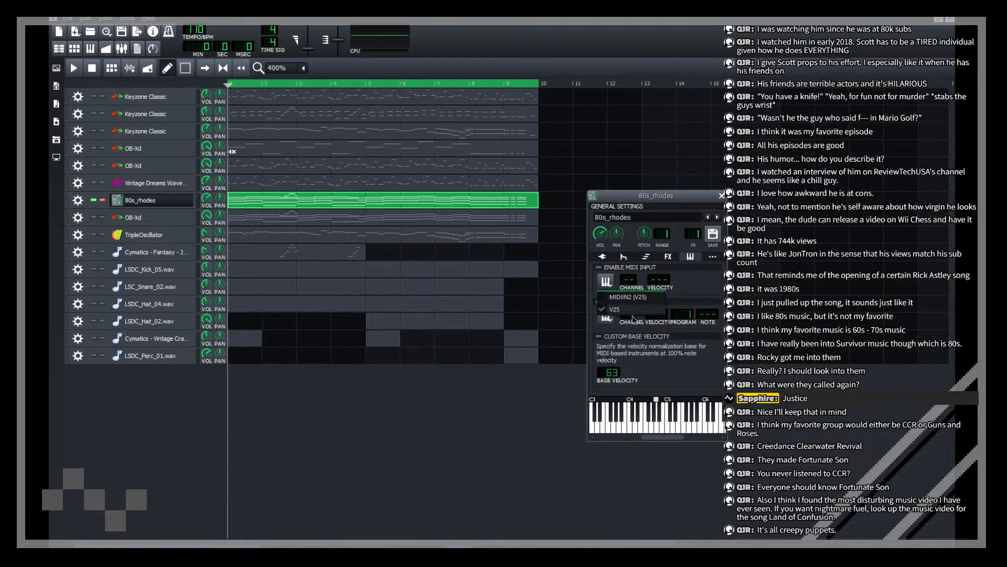
click(631, 315)
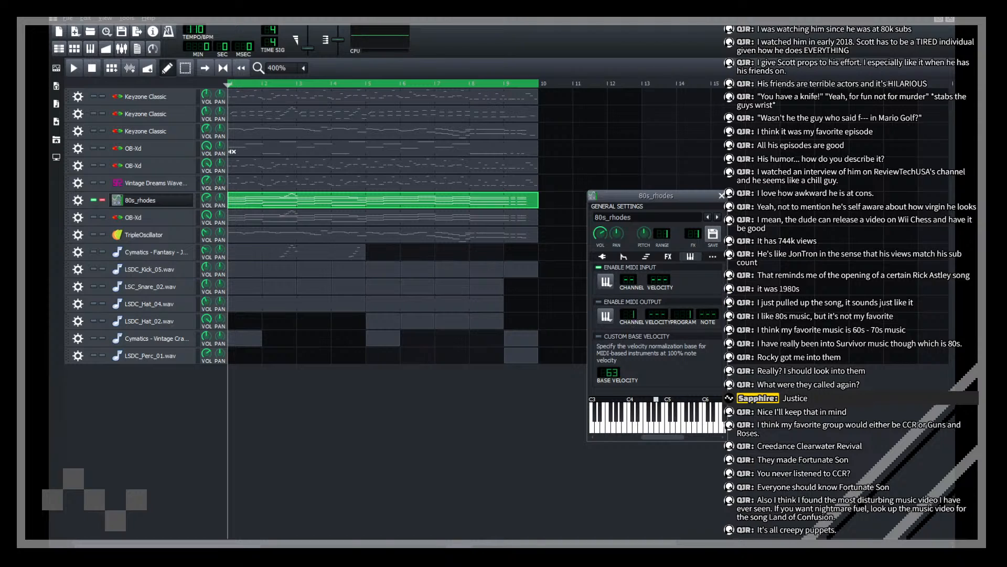
Step: Bring the part's insert effects window of 80s_rhodes back into view and examine the reverb parameters of effect number 3
click(155, 201)
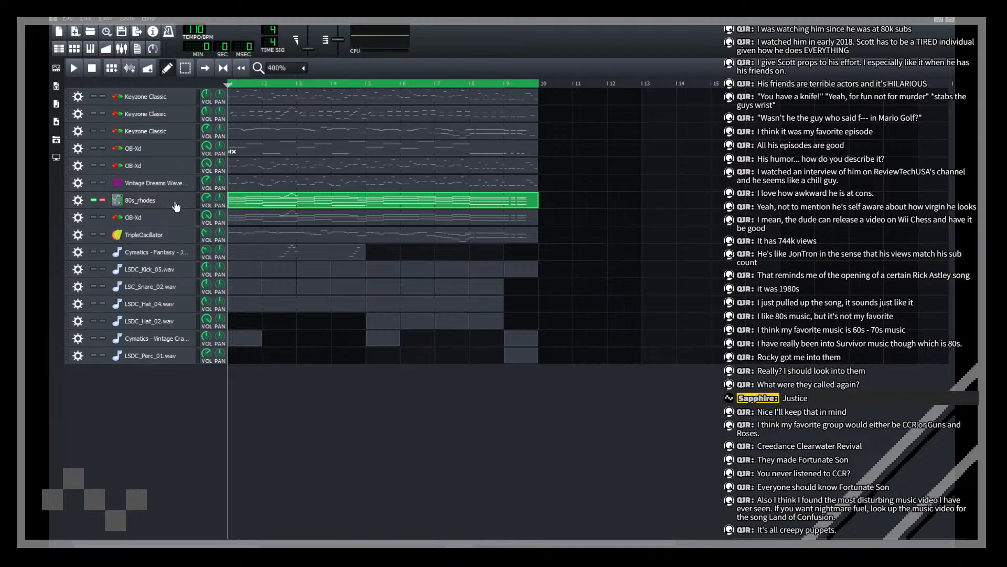
click(177, 203)
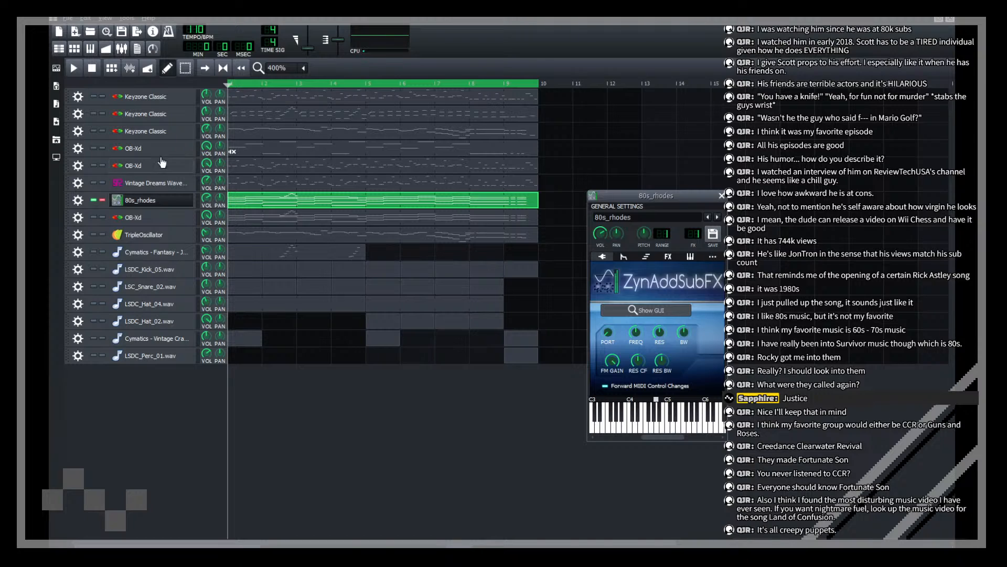
click(668, 257)
click(603, 257)
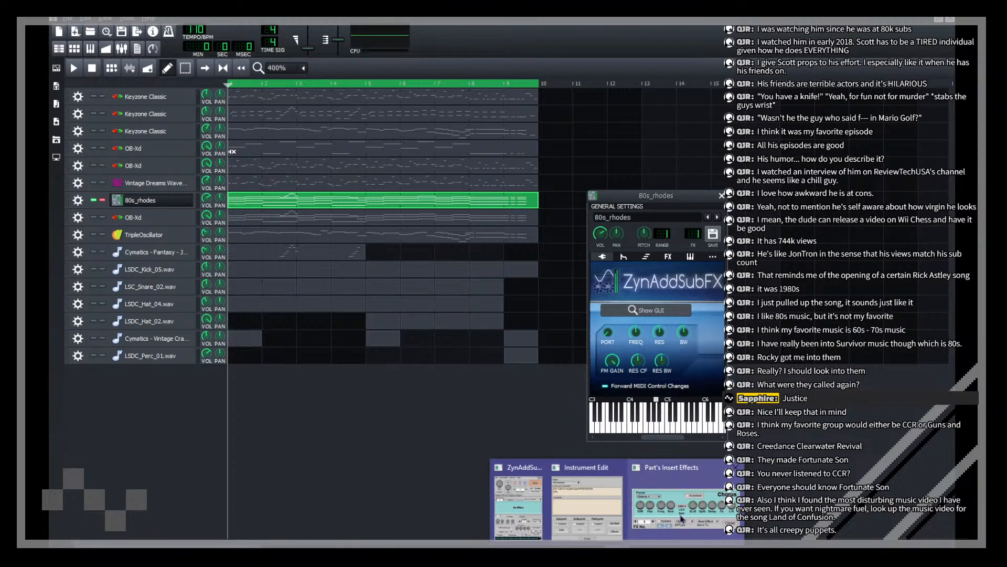
click(682, 519)
drag(247, 77, 406, 213)
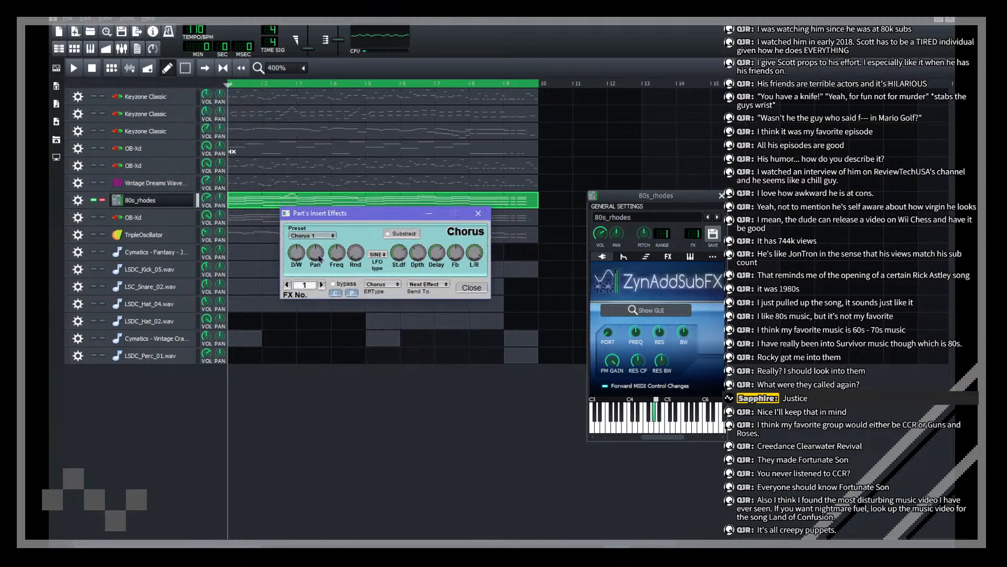
click(321, 284)
click(321, 284)
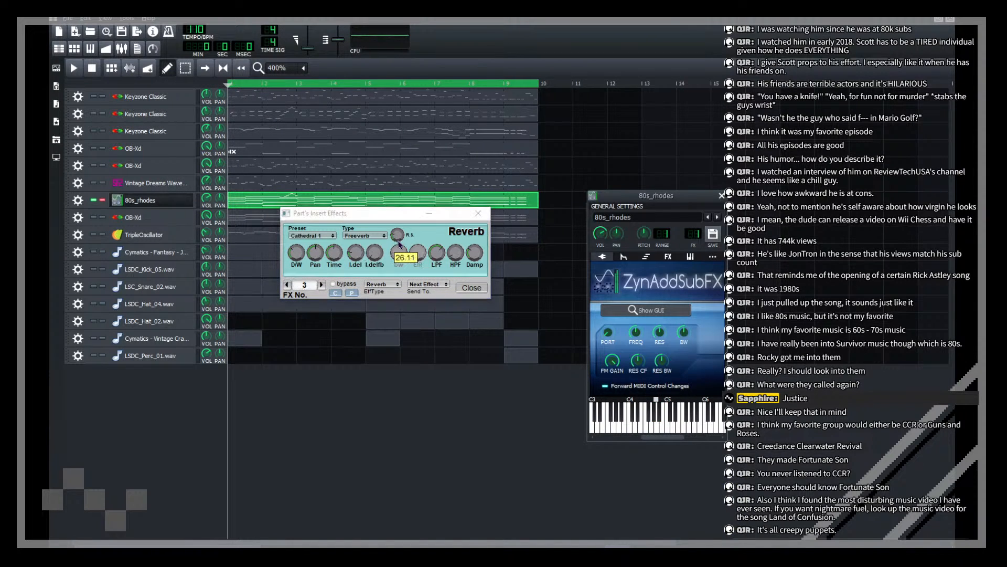
drag(475, 252, 441, 264)
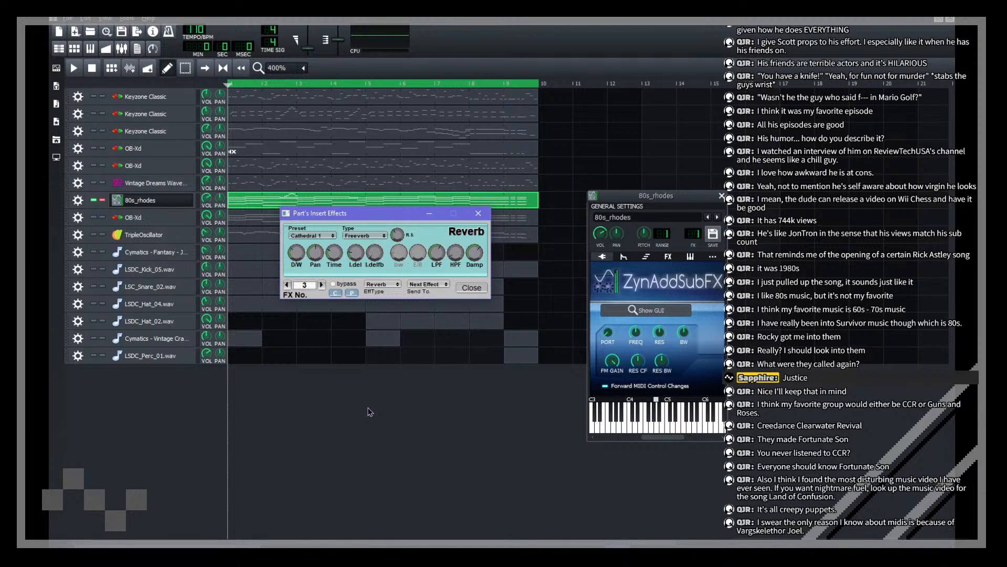
Step: Connect the FREQ knob of 80s_rhodes to MIDI channel 1, controller 21, using Auto Detect, and move the instrument window clear of the tracks
right_click(634, 338)
click(673, 429)
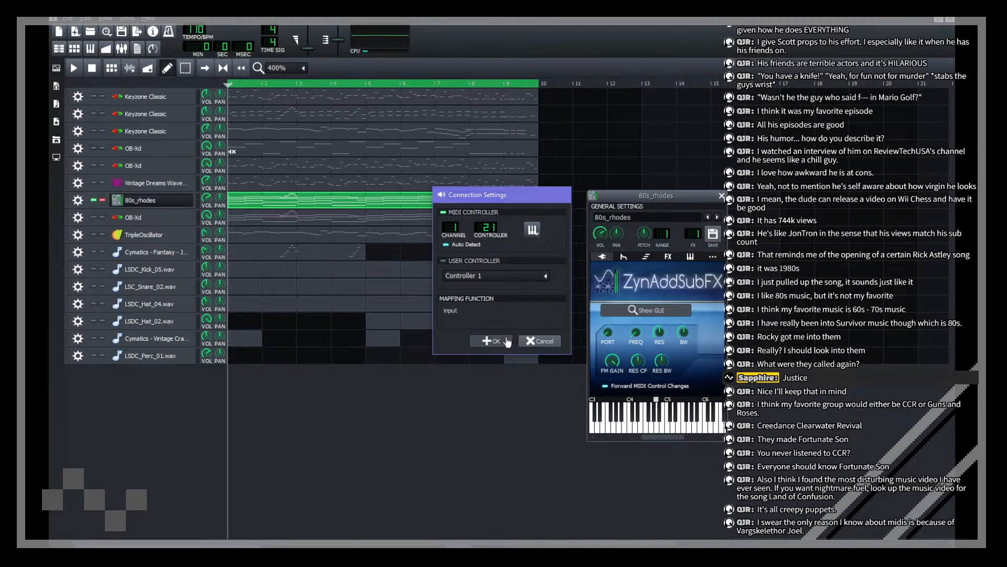
click(509, 339)
drag(649, 202, 394, 174)
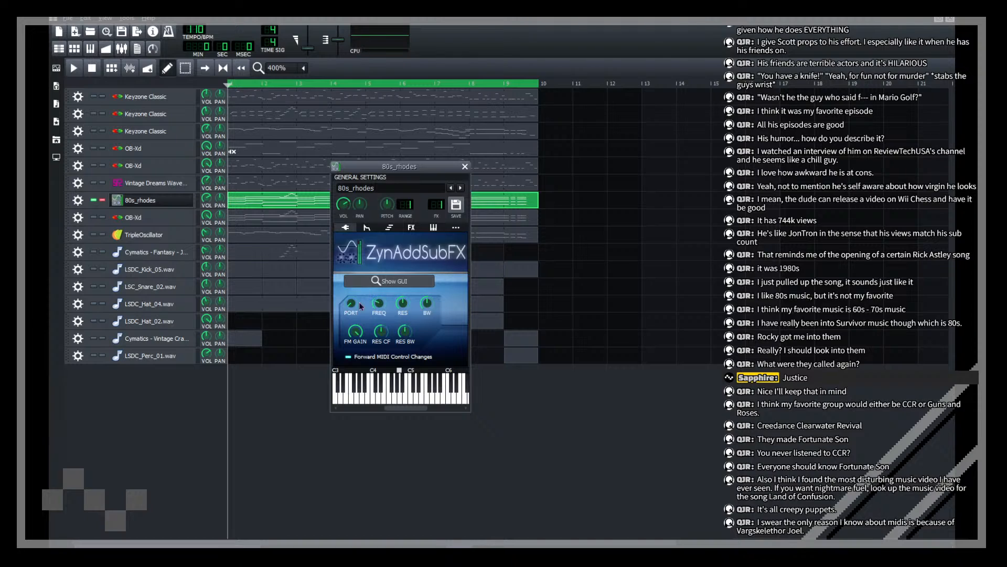
right_click(385, 311)
mouse_move(429, 402)
click(426, 256)
drag(390, 171, 610, 107)
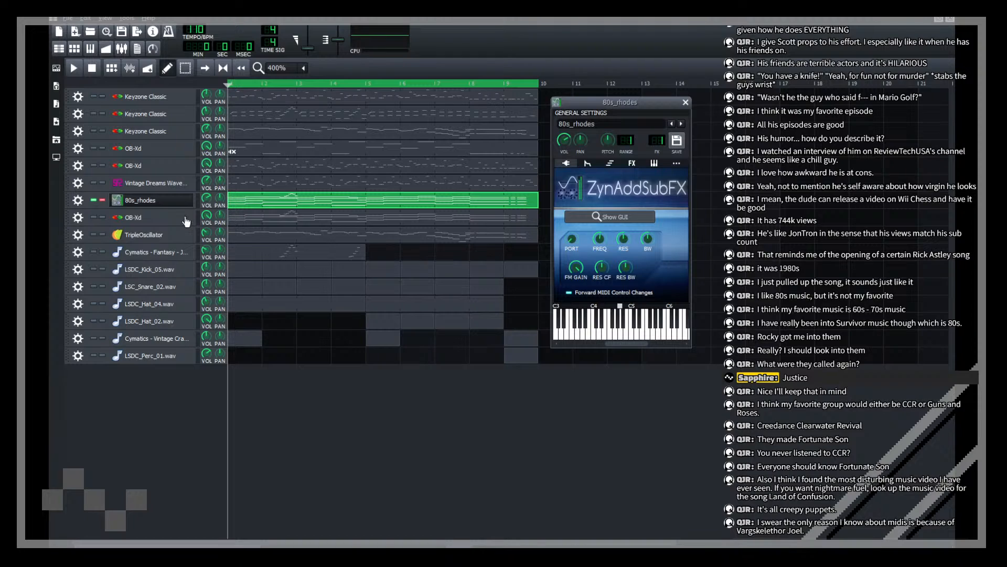
Step: Close the 80s_rhodes instrument window and save the breakout project
click(171, 205)
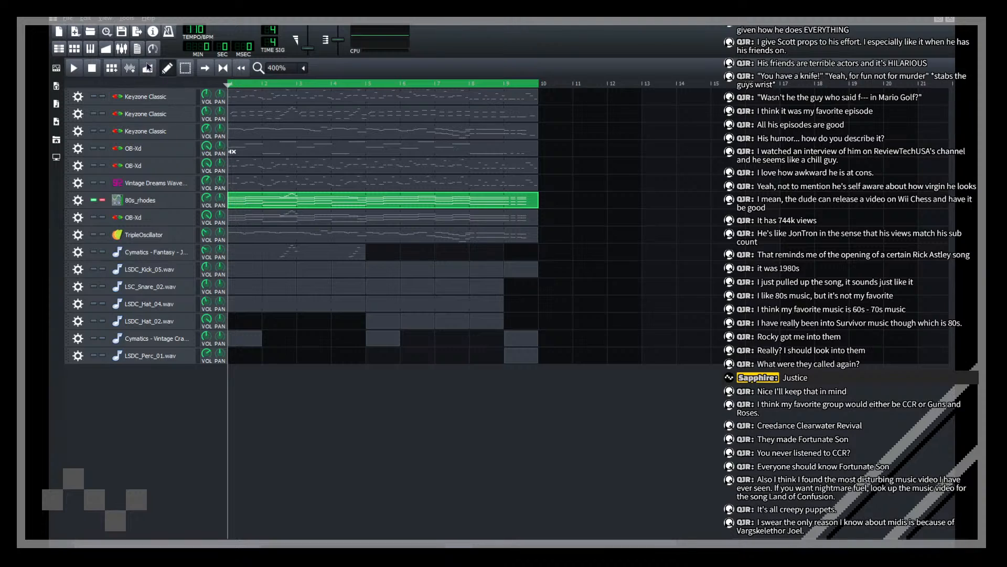
click(121, 29)
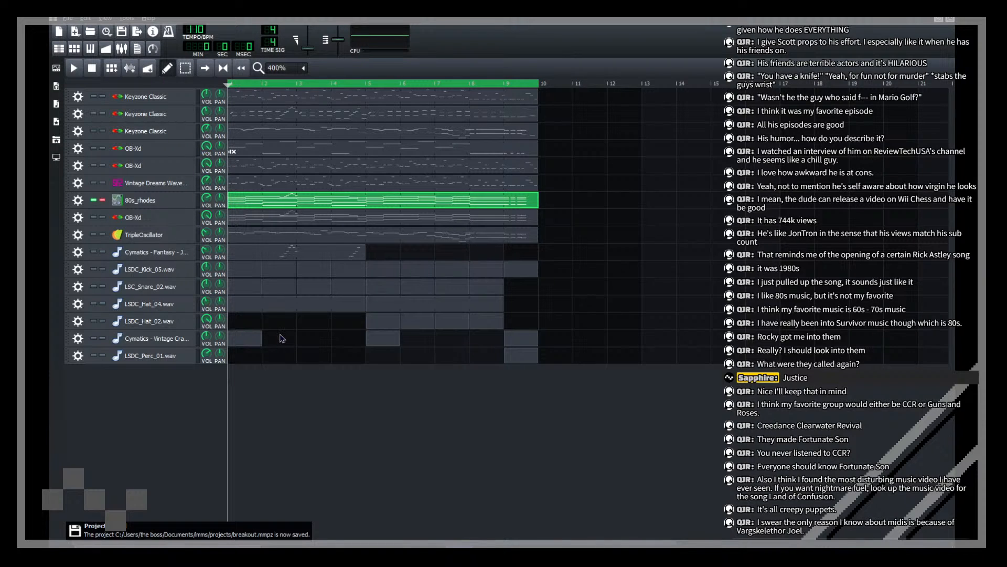
click(159, 198)
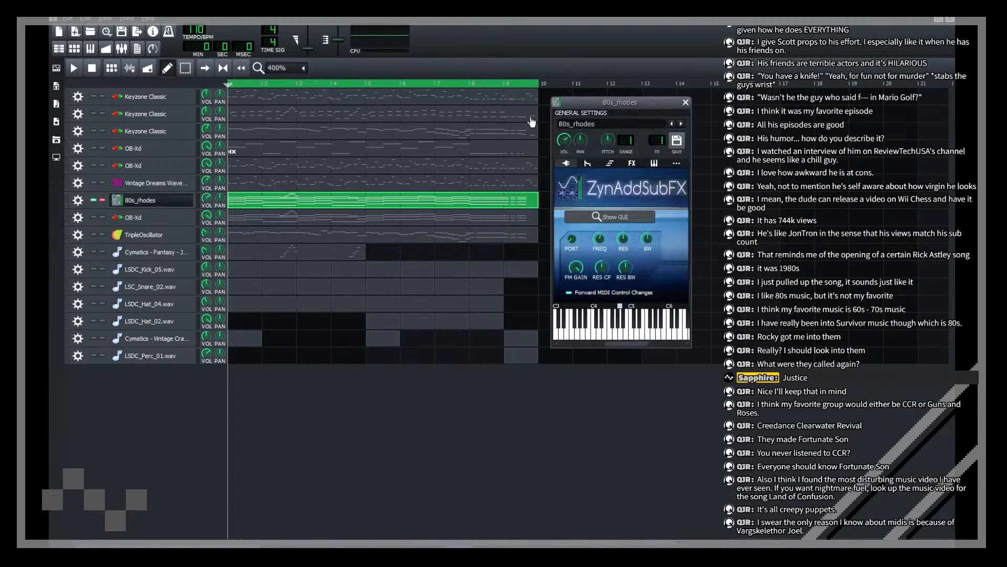
click(686, 103)
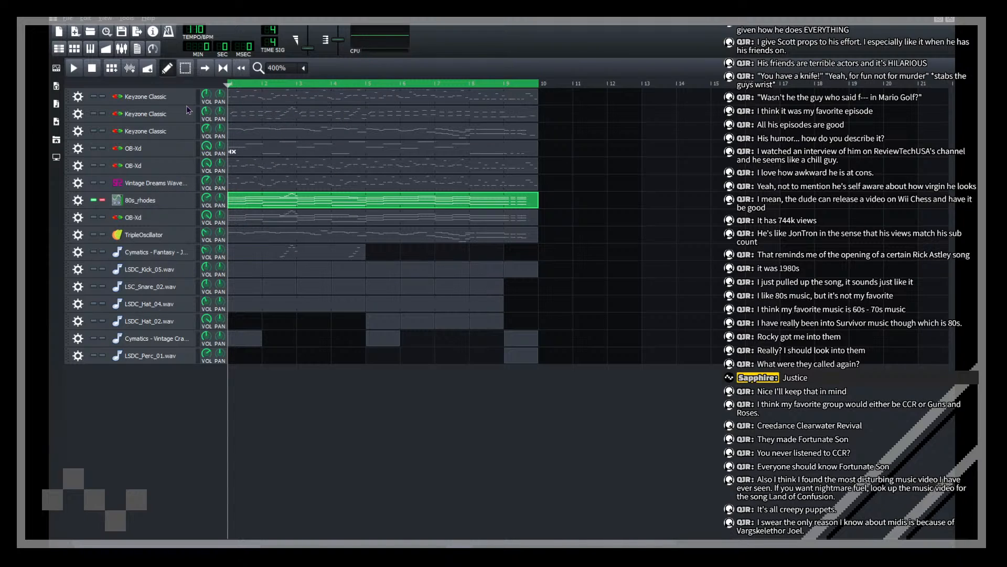
Step: Look through the available soundfont files, including the SF2 folder, and the patch list for the Vintage Dreams Waves track
click(155, 183)
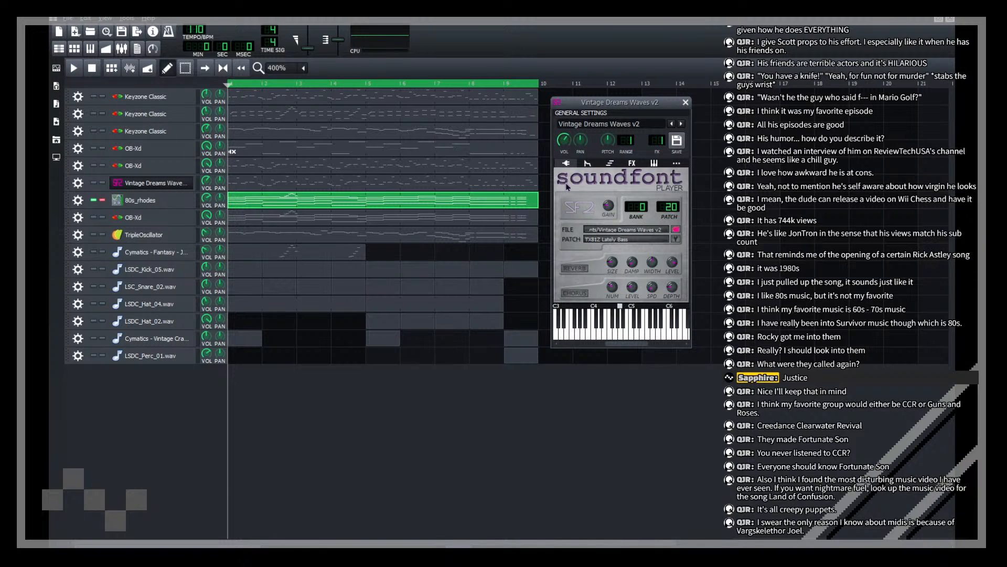
click(676, 230)
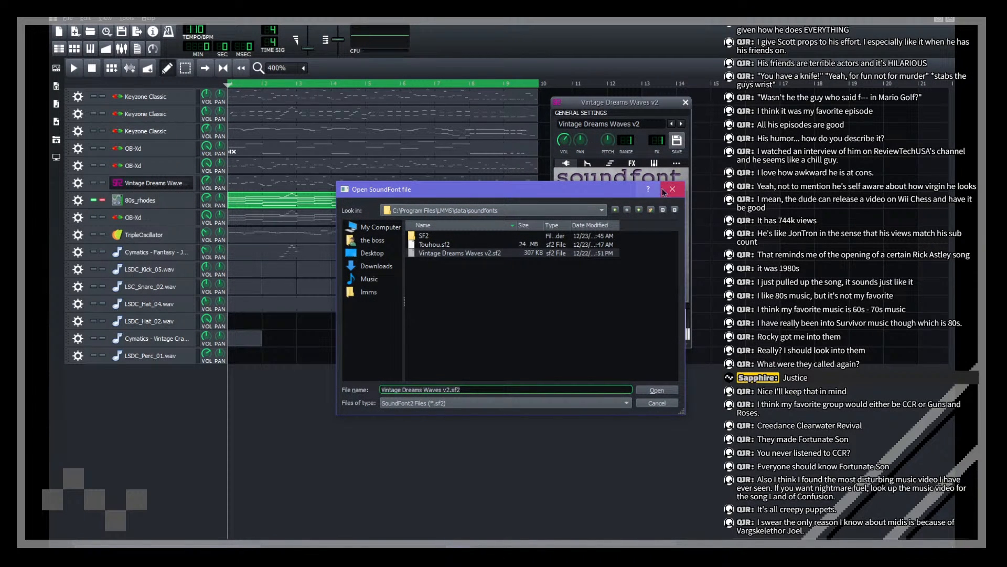
click(676, 188)
click(670, 207)
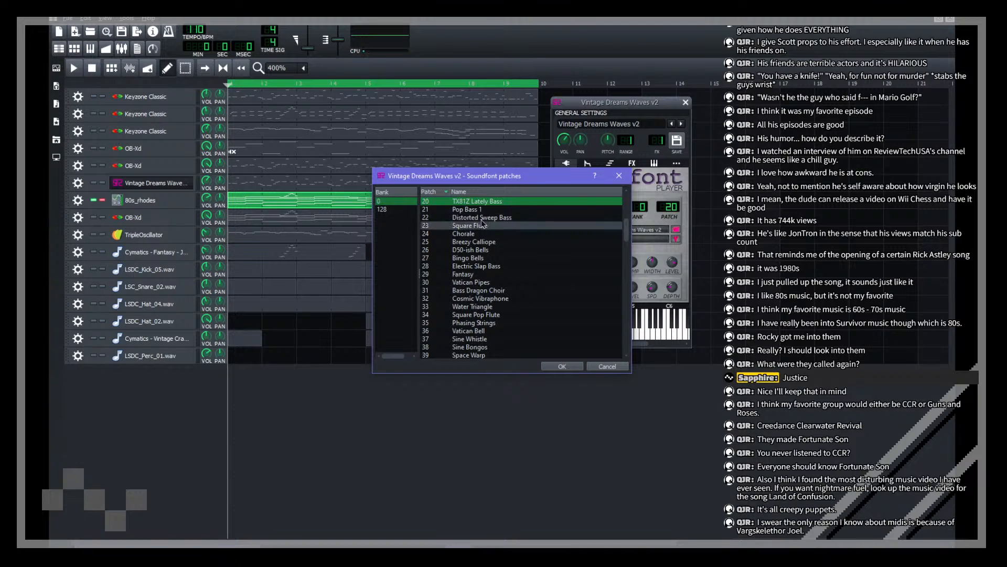
click(620, 176)
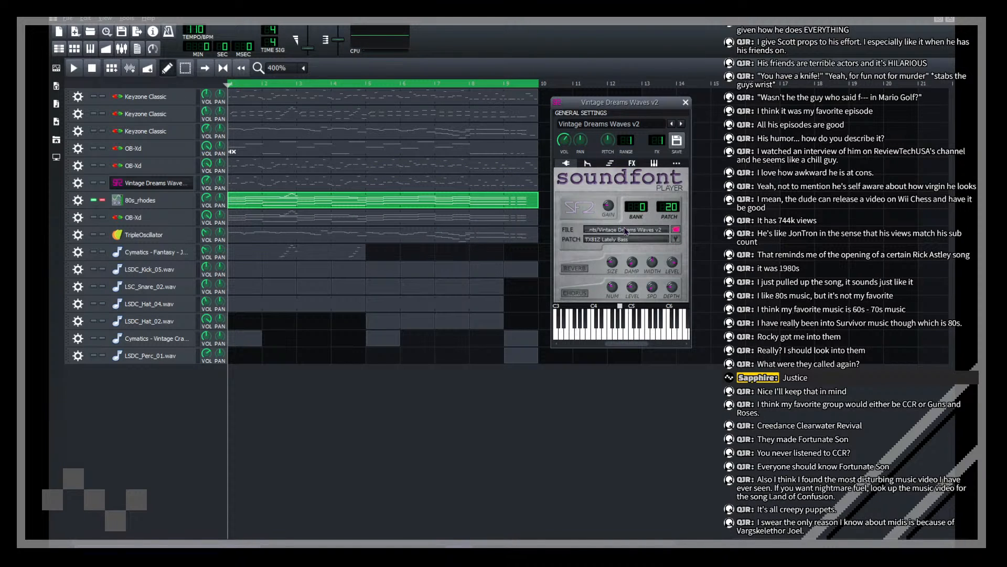
click(673, 231)
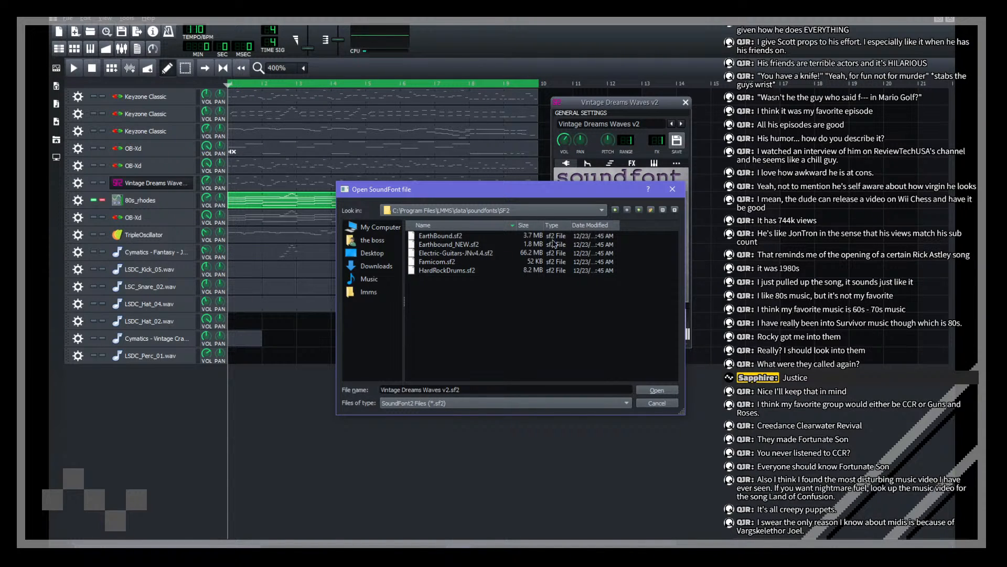
click(673, 189)
click(677, 243)
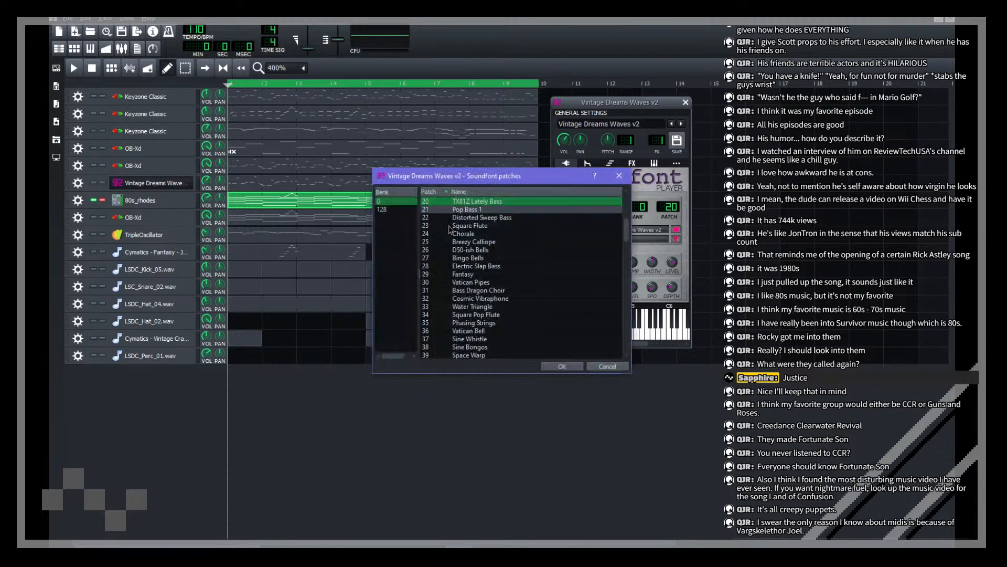
scroll(533, 264, down, 8)
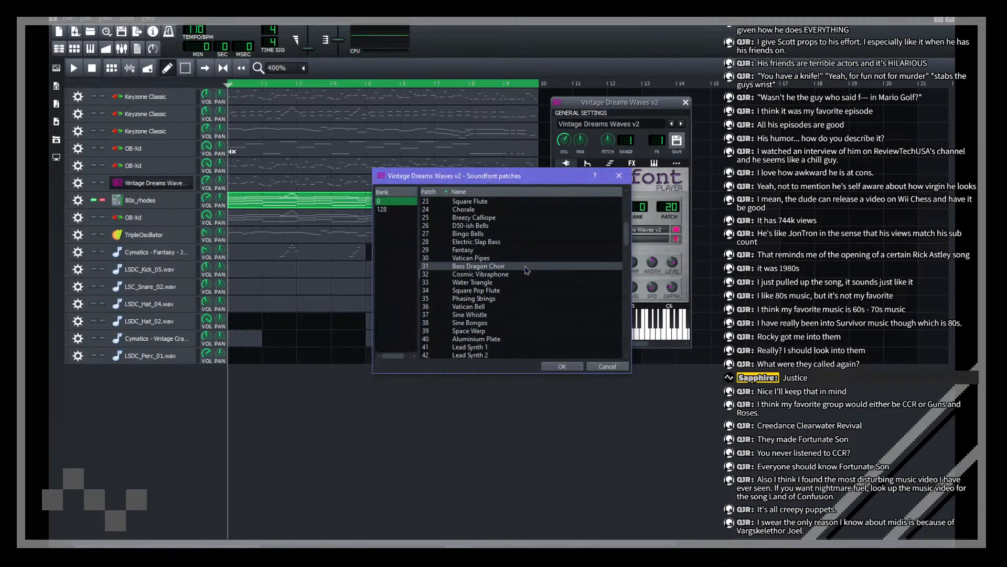
click(619, 176)
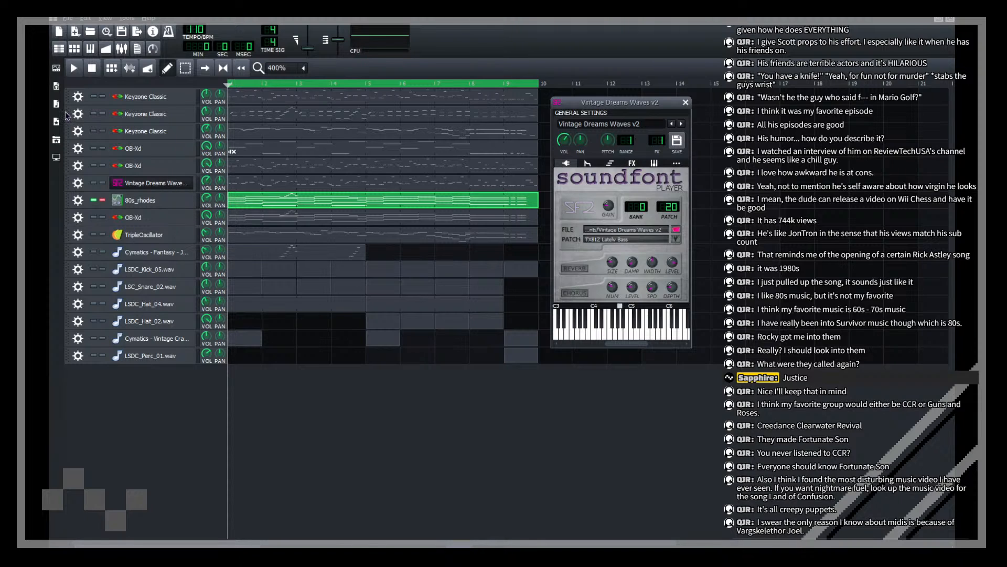
Step: Close the Vintage Dreams Waves instrument window and save the project again
click(316, 479)
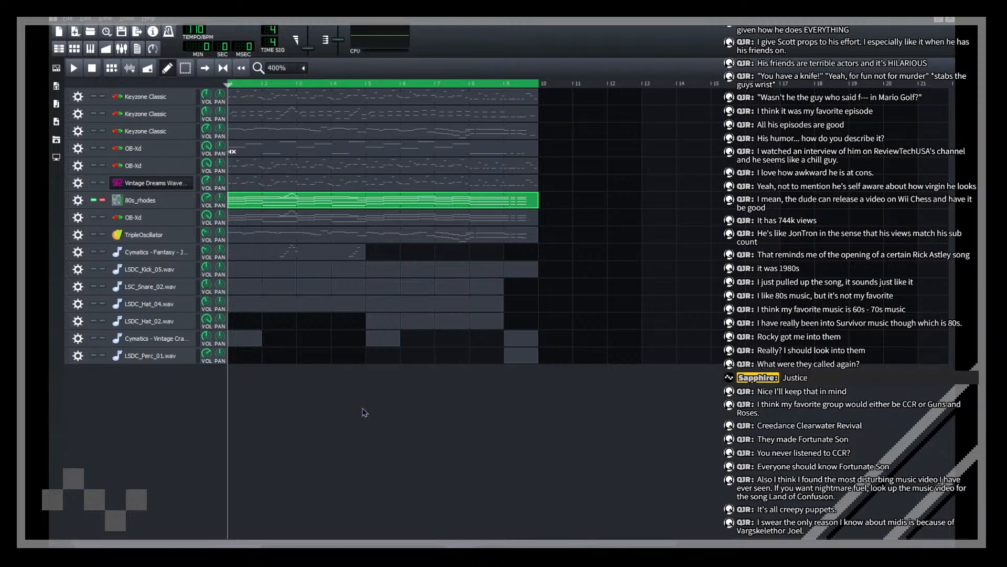
click(125, 34)
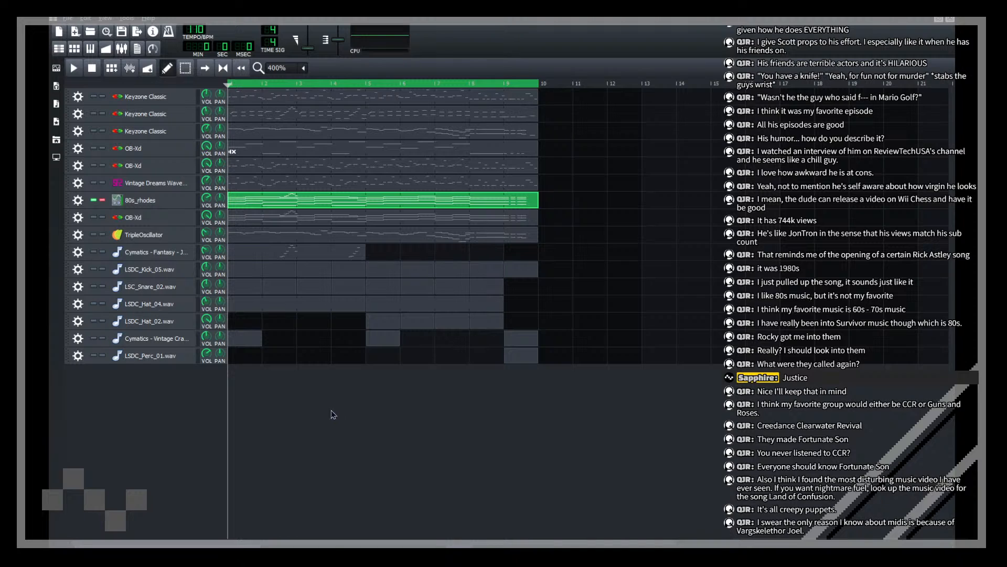
Step: Play the song and open the ZynAddSubFX interface of the 80s_rhodes track in Advanced mode
key(space)
click(153, 200)
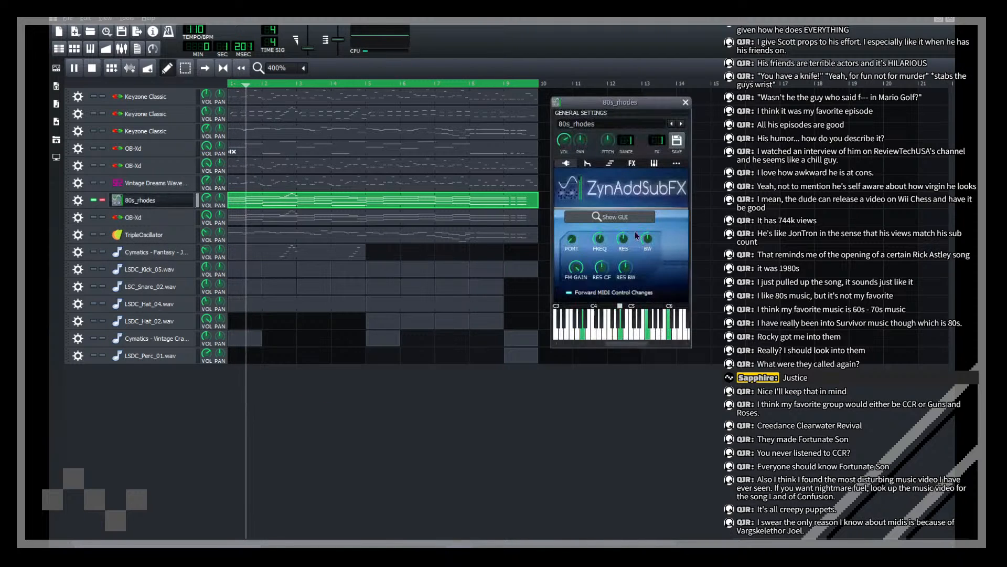
click(634, 215)
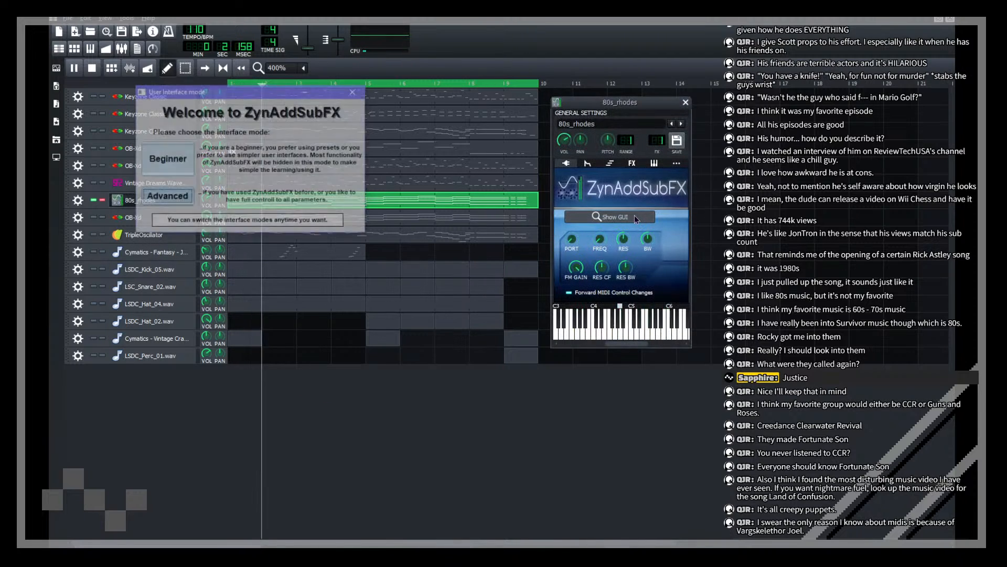
click(167, 198)
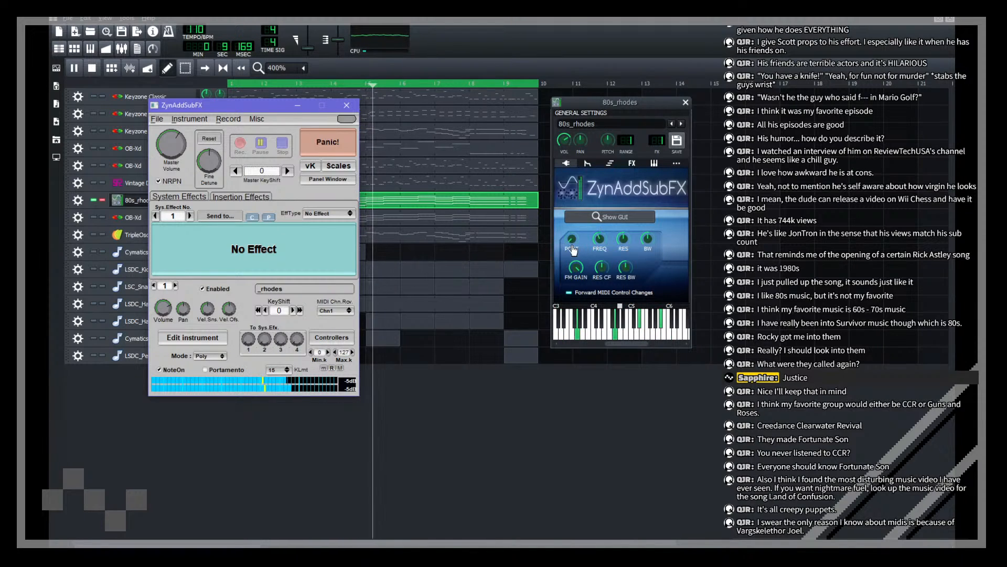
Step: Reset the FREQ knob of the 80s_rhodes instrument to its default value of 64
click(604, 242)
right_click(599, 241)
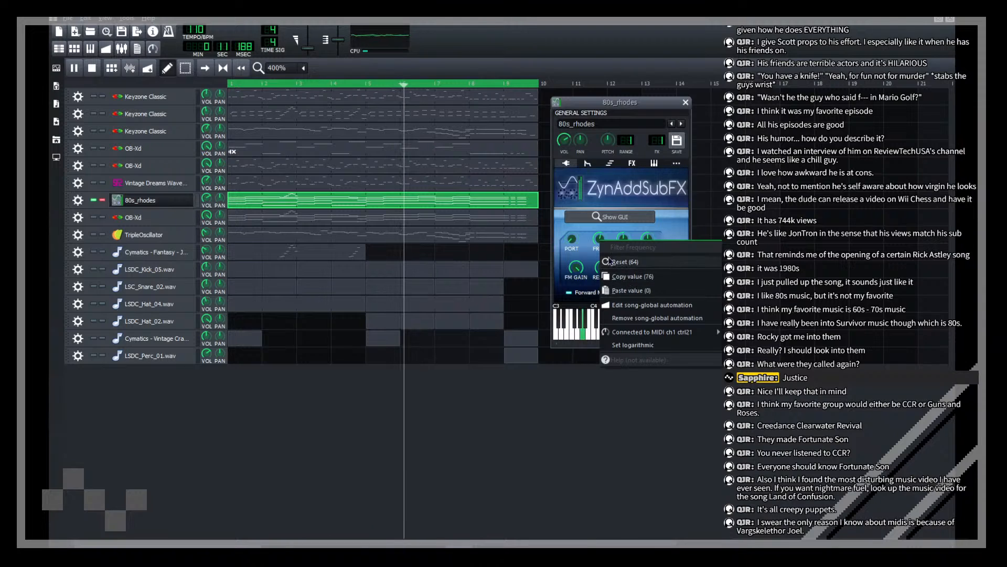
click(619, 266)
right_click(602, 244)
mouse_move(665, 338)
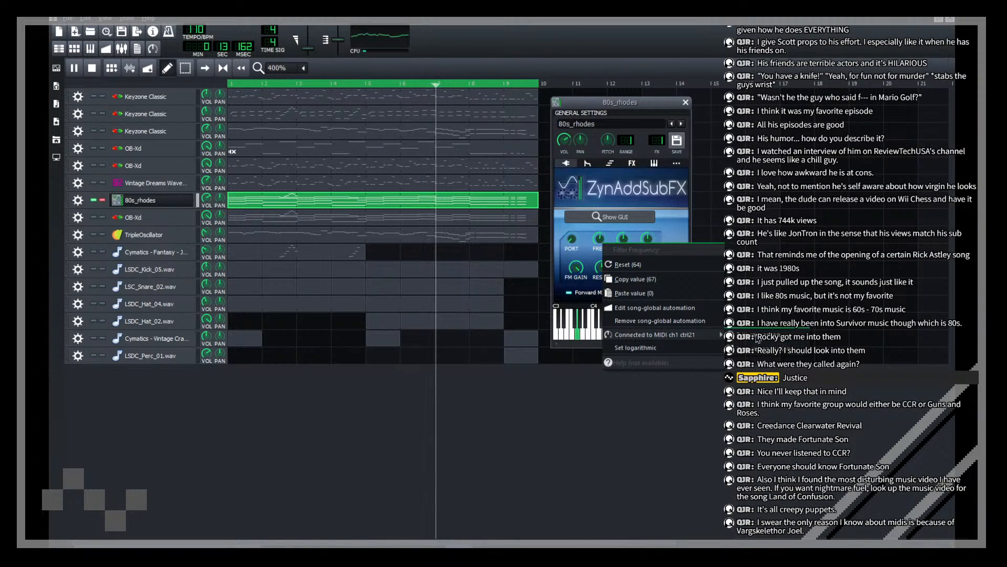
click(756, 349)
right_click(602, 237)
click(618, 260)
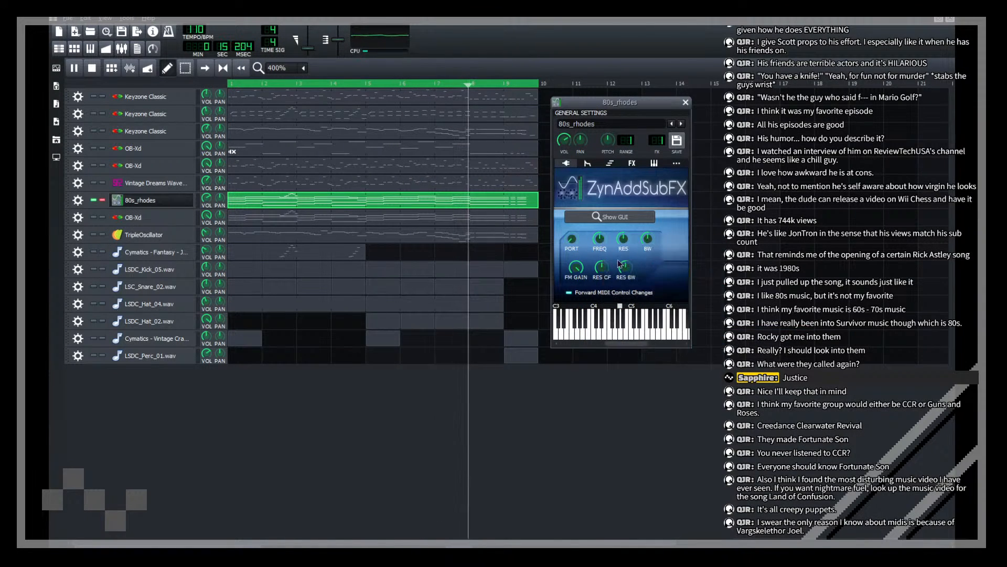
Step: Open the part insert effects of 80s_rhodes and adjust the time of the Reverb in FX slot 3 to about 31.73
click(618, 218)
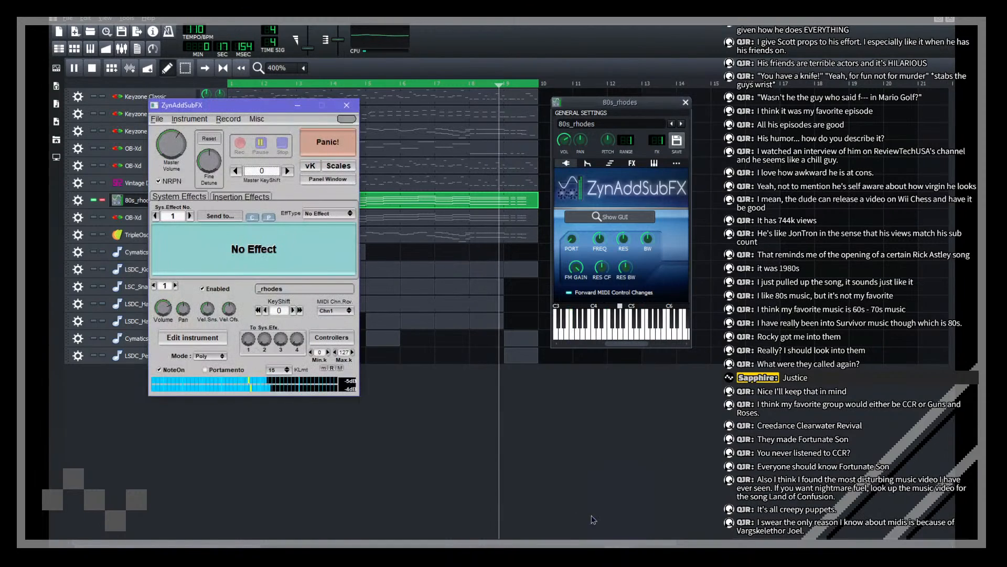
click(193, 337)
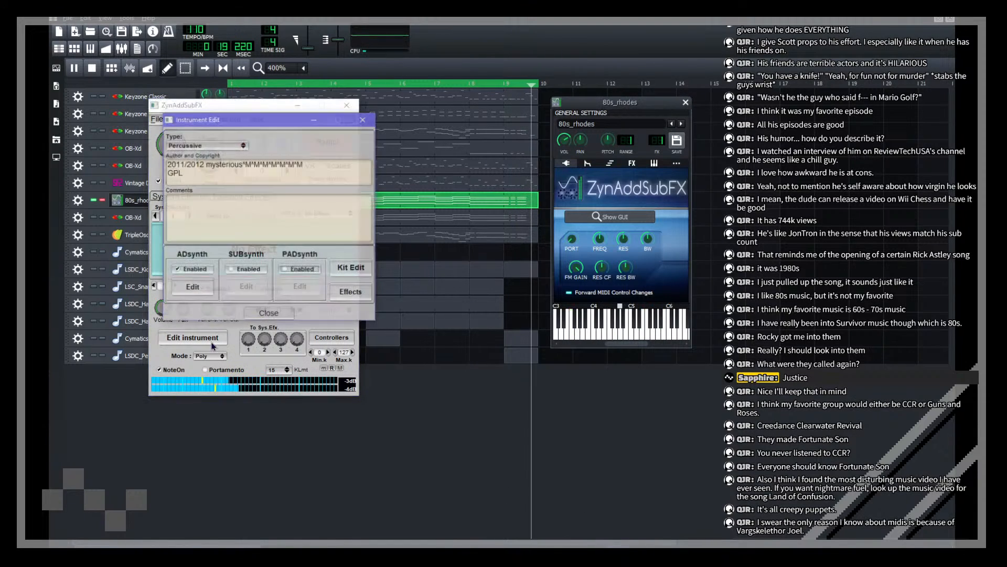
click(349, 290)
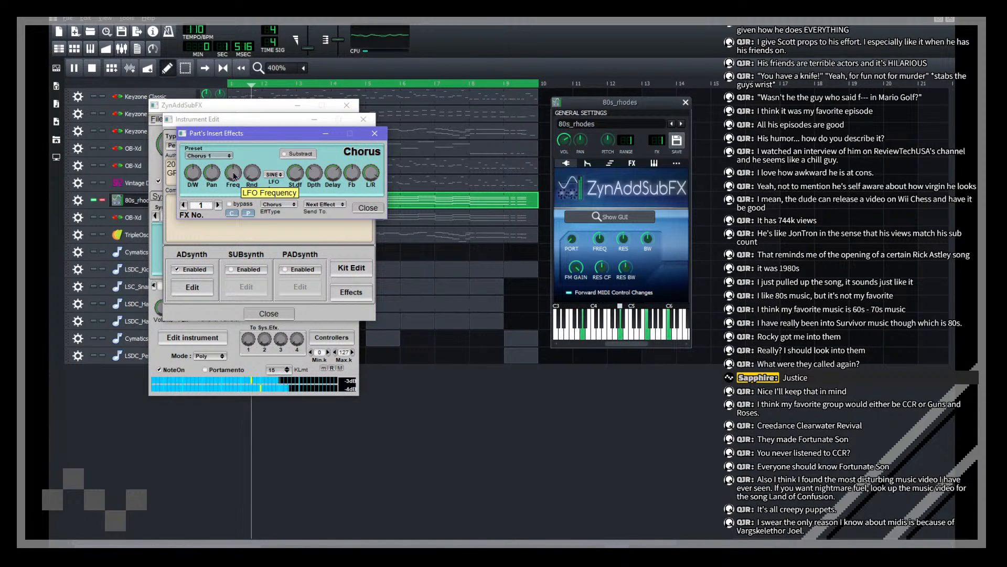
click(219, 204)
click(218, 205)
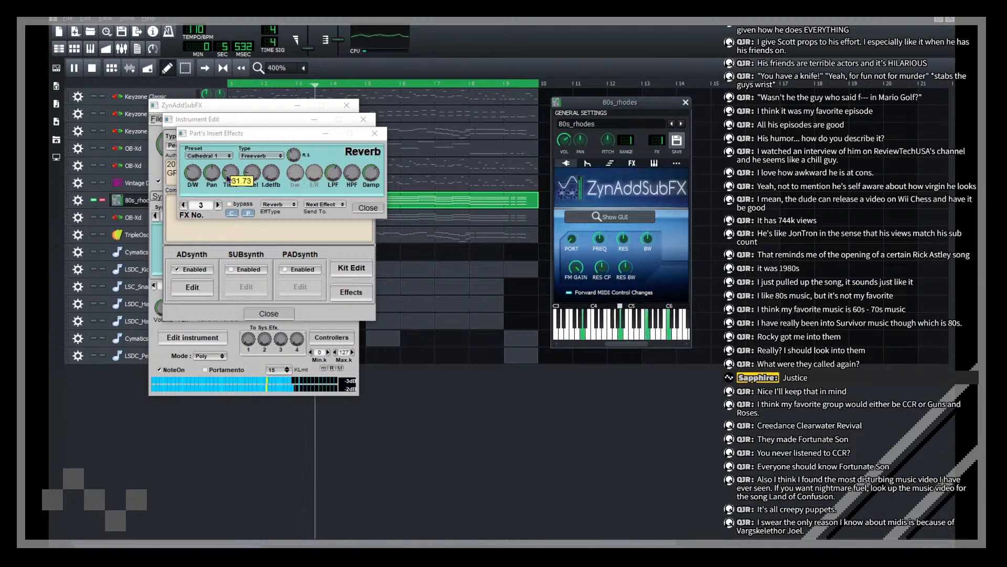
click(434, 389)
Step: Unsolo the 80s_rhodes track and lower its volume in the full mix, saving the project
click(103, 200)
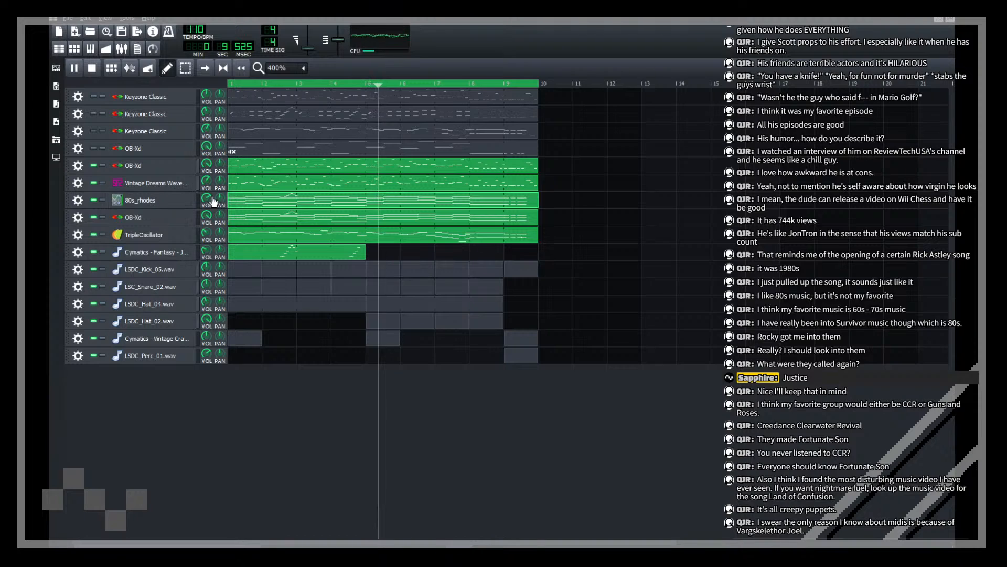
drag(206, 198, 206, 252)
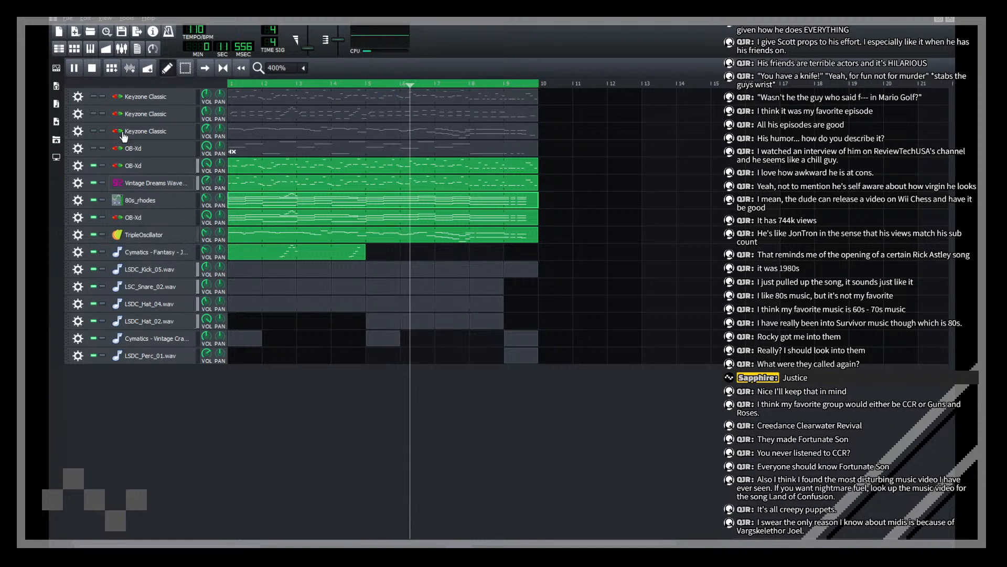
click(121, 31)
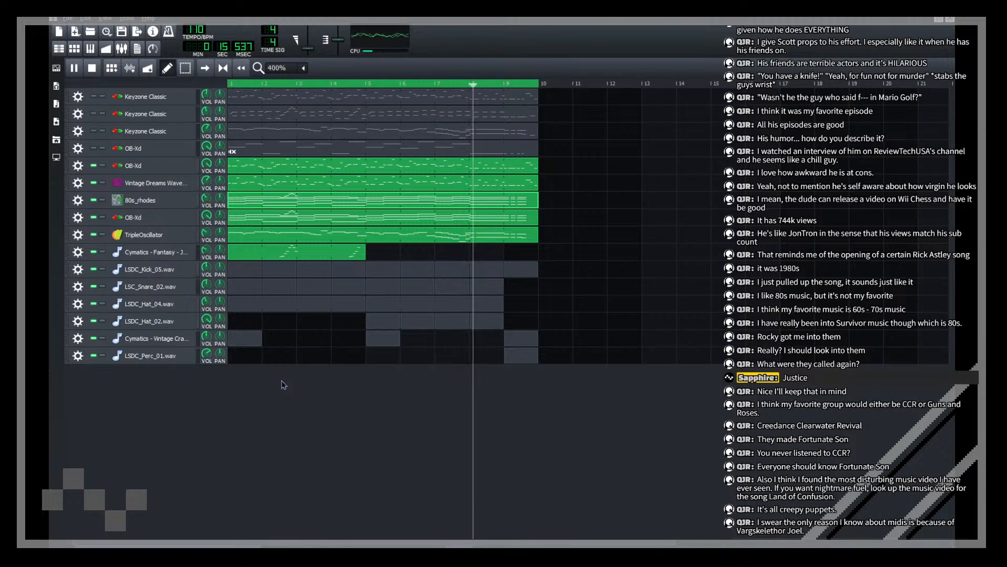
Step: Set the Amplifier gain to 0.88 in the effects chain of the OB-Xd track directly above Vintage Dreams Waves
click(144, 165)
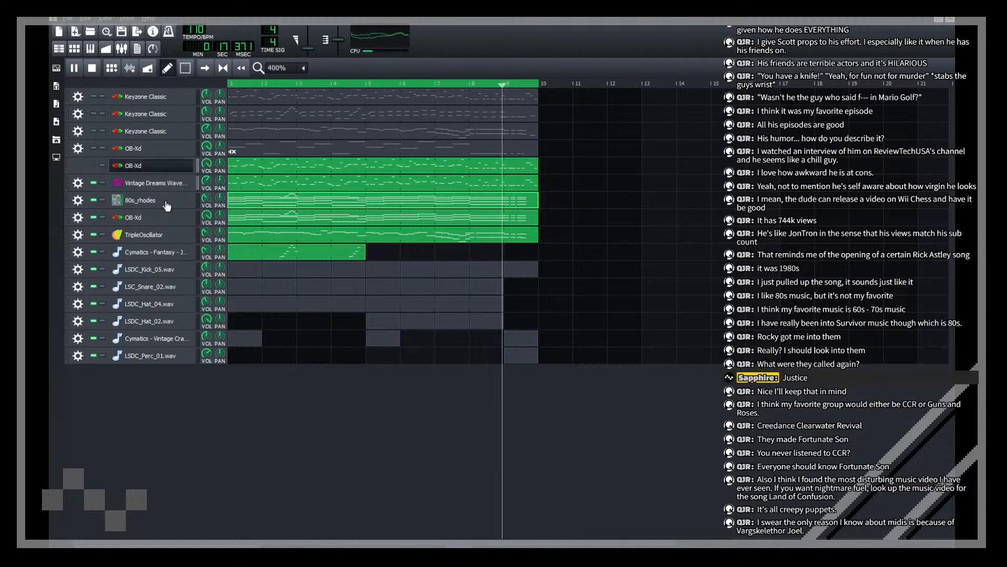
click(633, 163)
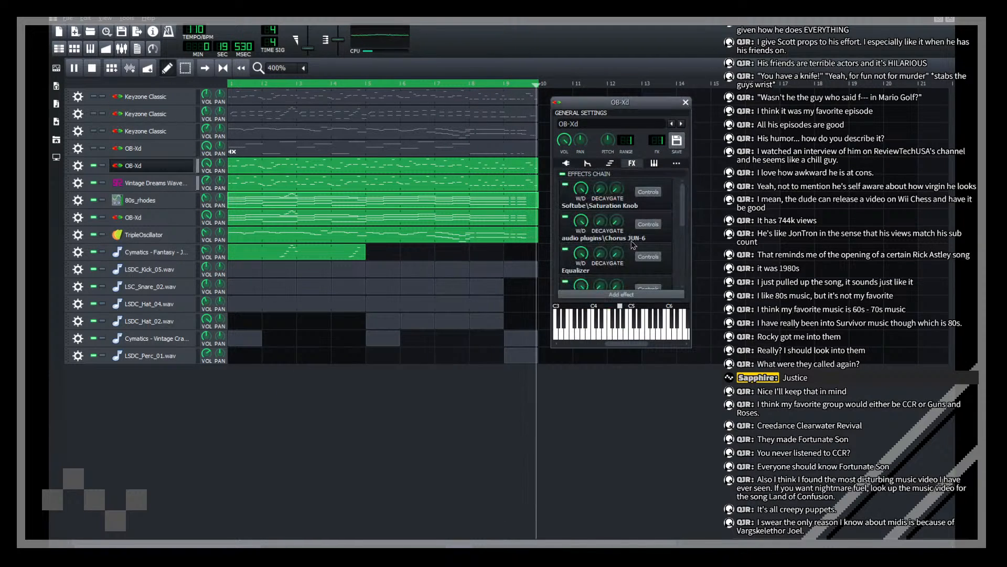
scroll(676, 290, down, 1)
click(649, 270)
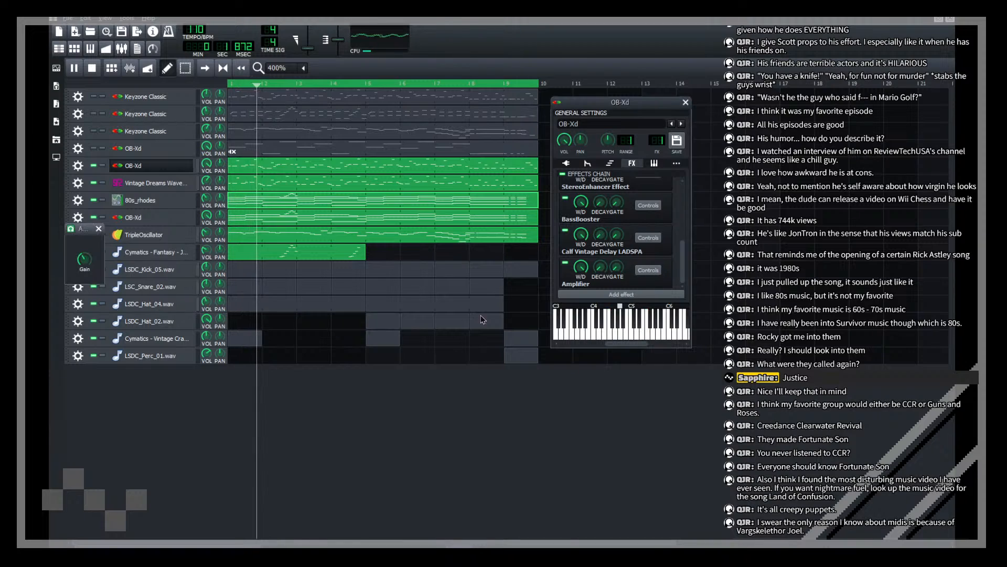
click(331, 398)
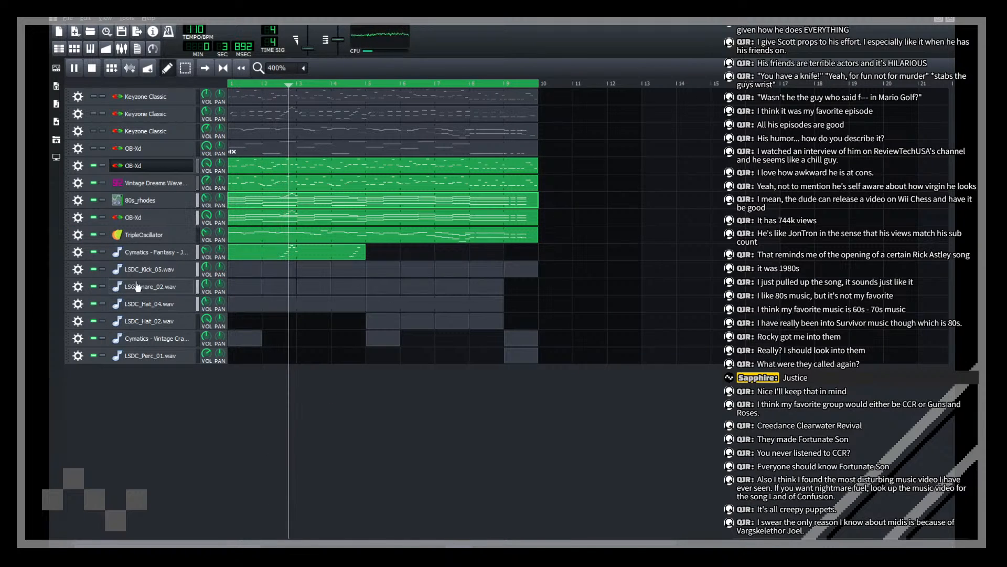
click(157, 168)
click(633, 162)
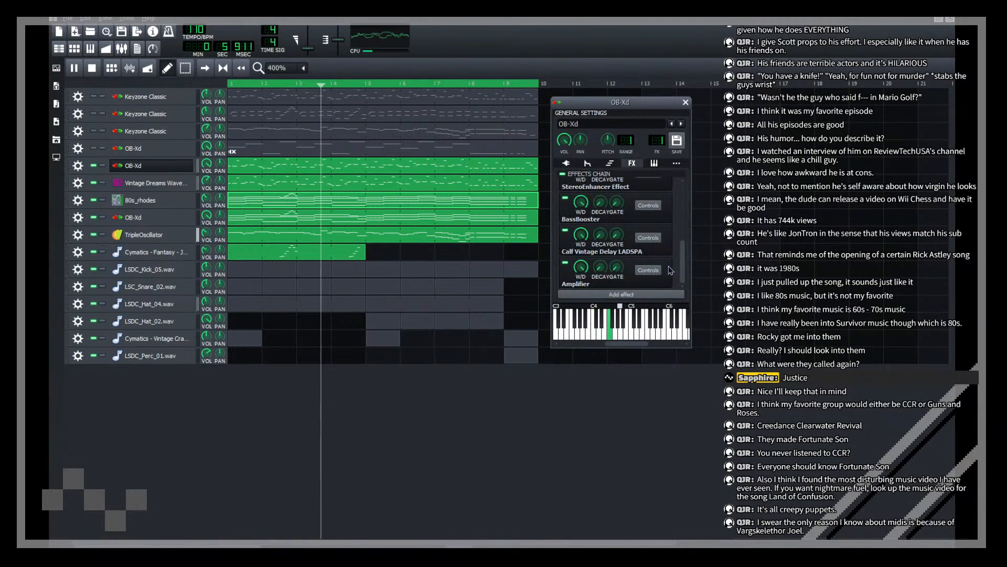
click(660, 270)
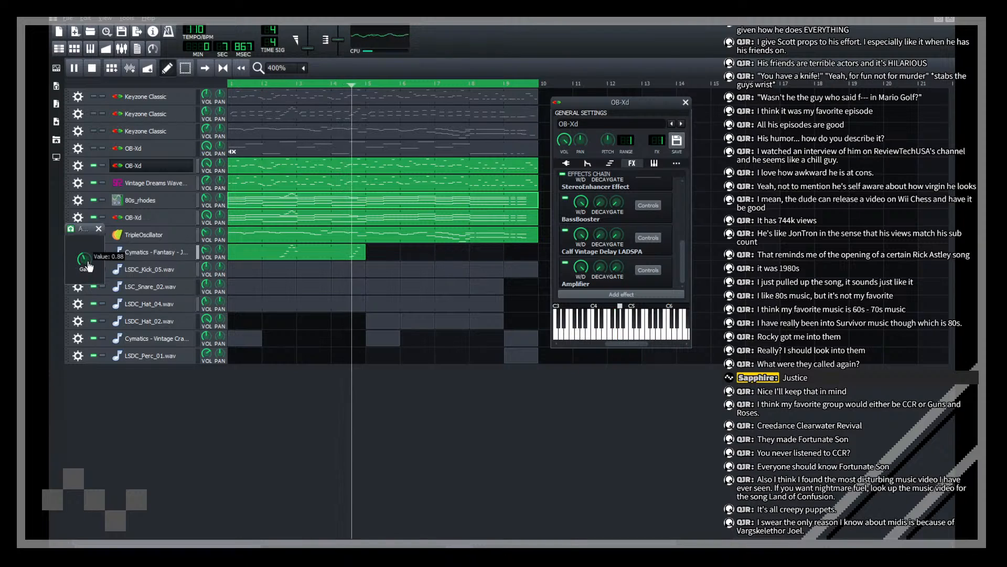
click(407, 440)
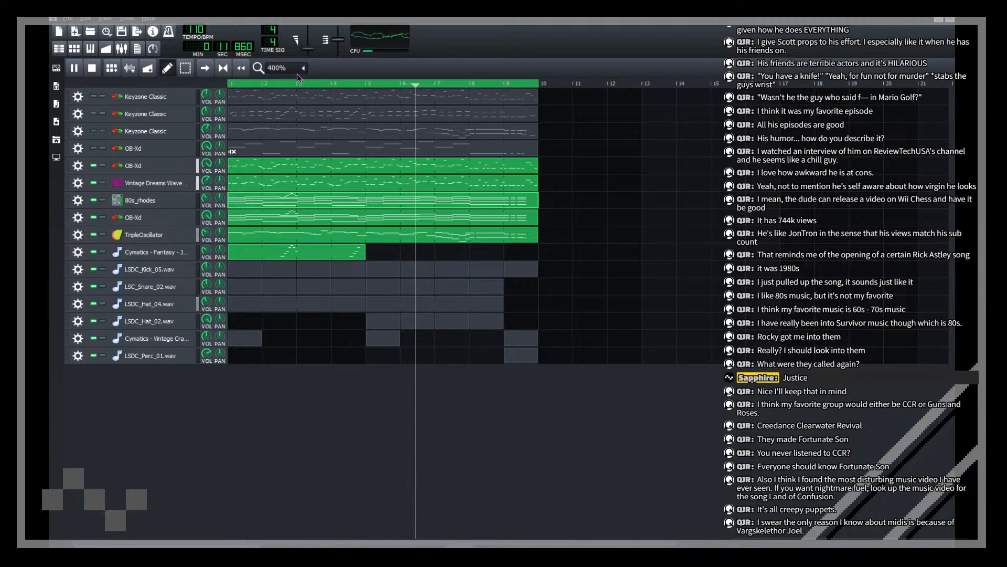
Step: Zoom the song editor to 800%, raise the volume of the LSDC_Perc_01.wav track and replay the song
scroll(295, 70, down, 1)
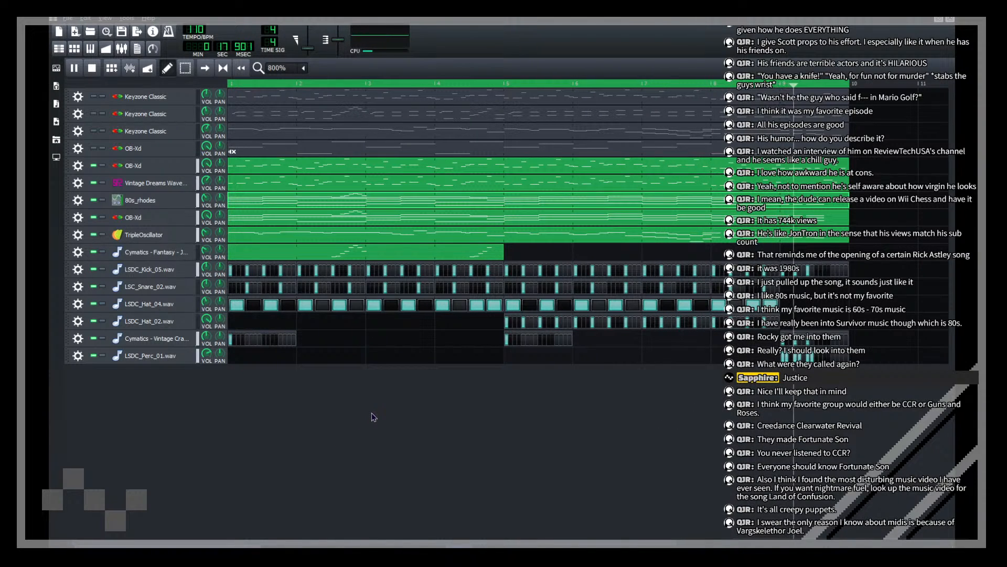
key(space)
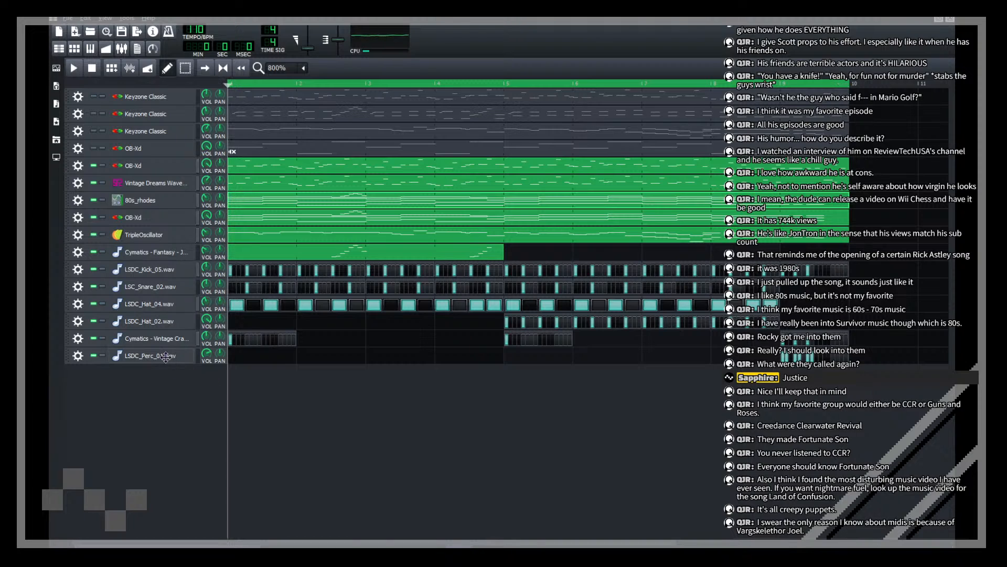
click(162, 356)
drag(206, 356, 452, 153)
key(space)
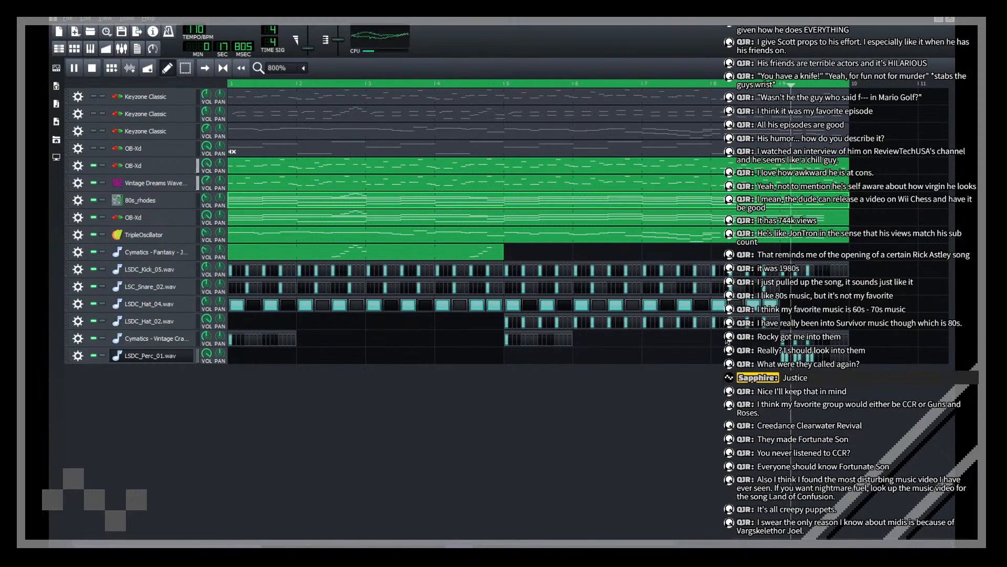
Step: Pan the descending LSDC_Perc_01.wav notes from right to left, with B4 at 44% right, G4 31% left, E4 44% left and D4 55% left
key(F7)
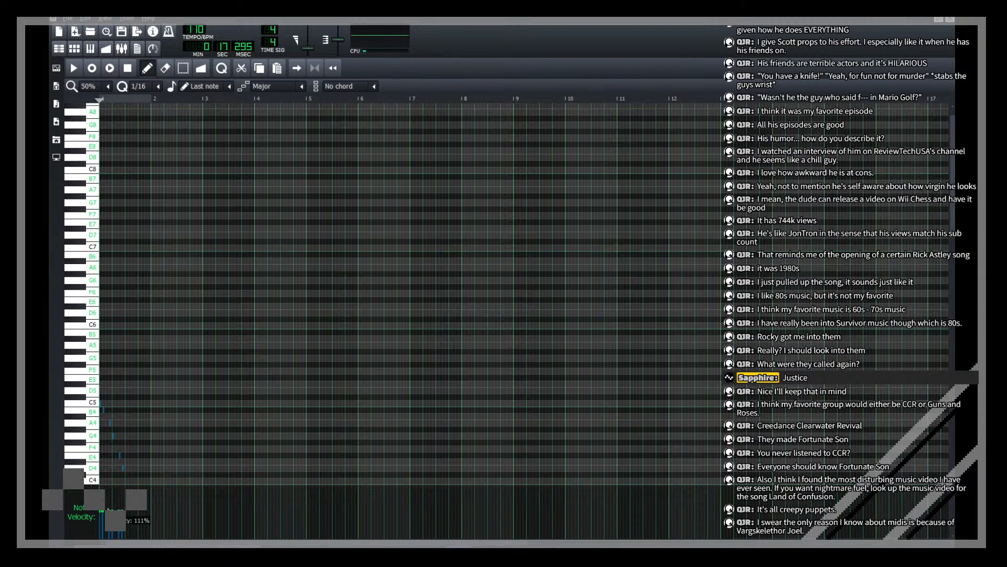
click(245, 346)
scroll(95, 91, down, 3)
scroll(153, 294, down, 4)
click(92, 517)
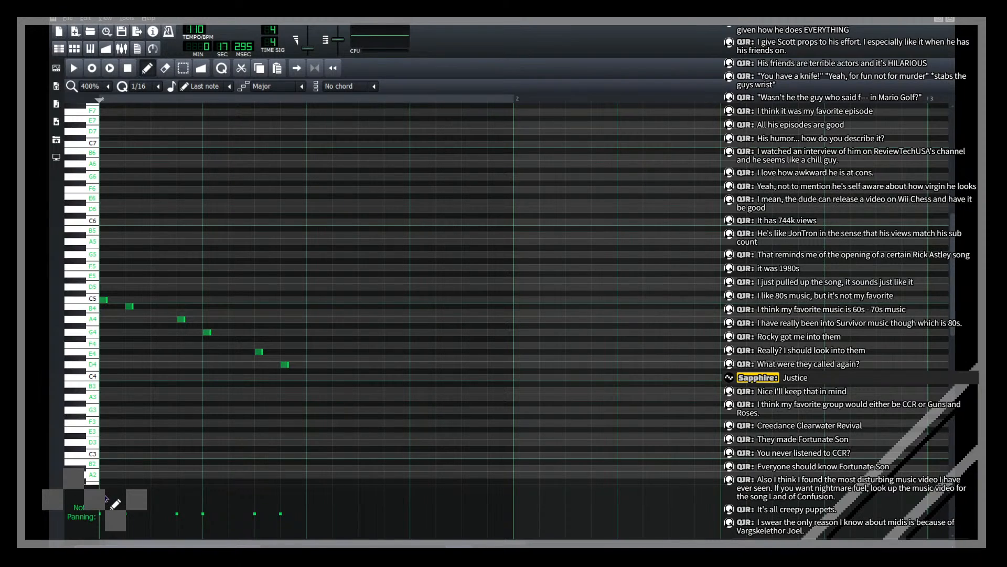
click(105, 498)
click(125, 502)
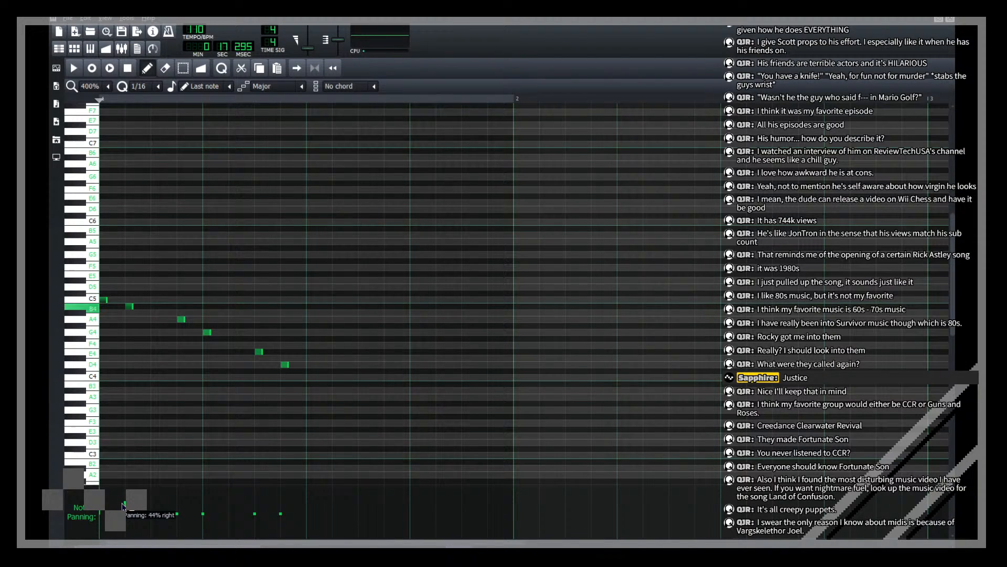
click(176, 507)
click(203, 521)
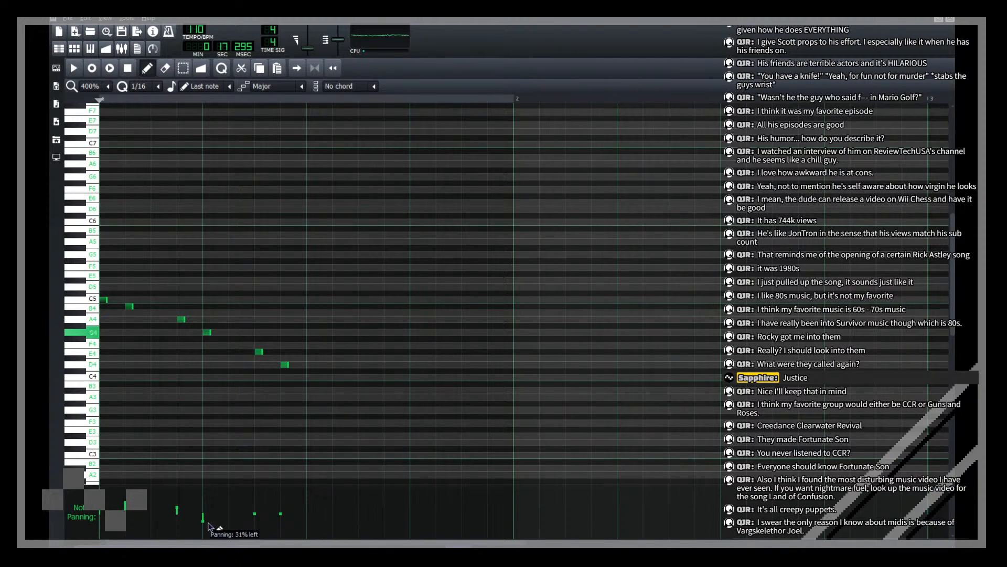
click(254, 524)
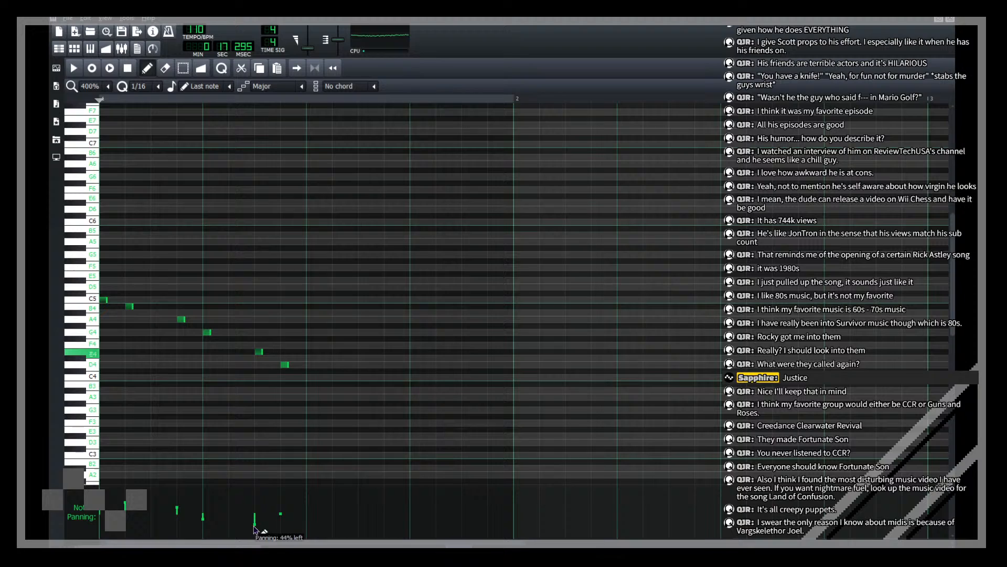
click(280, 534)
key(space)
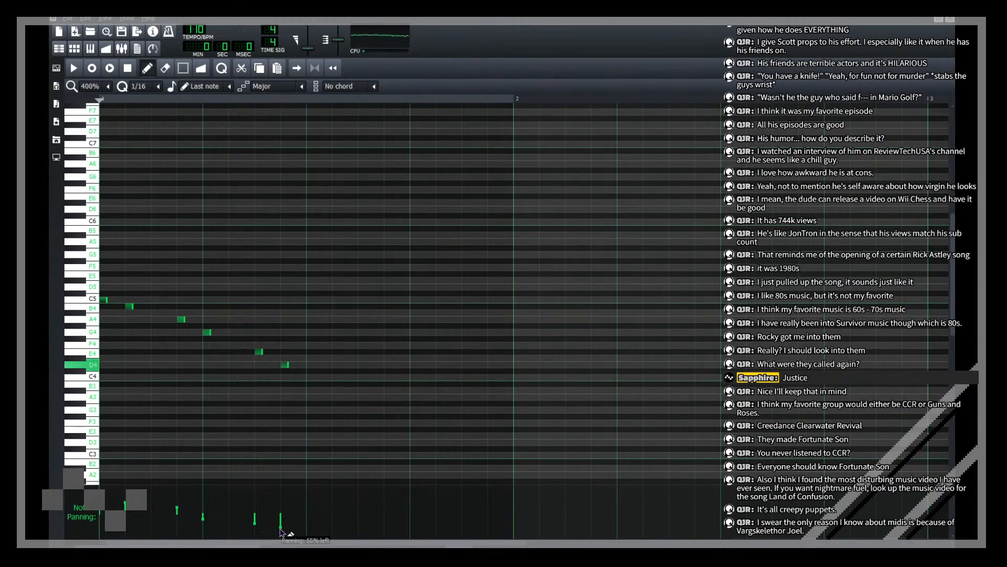
click(951, 20)
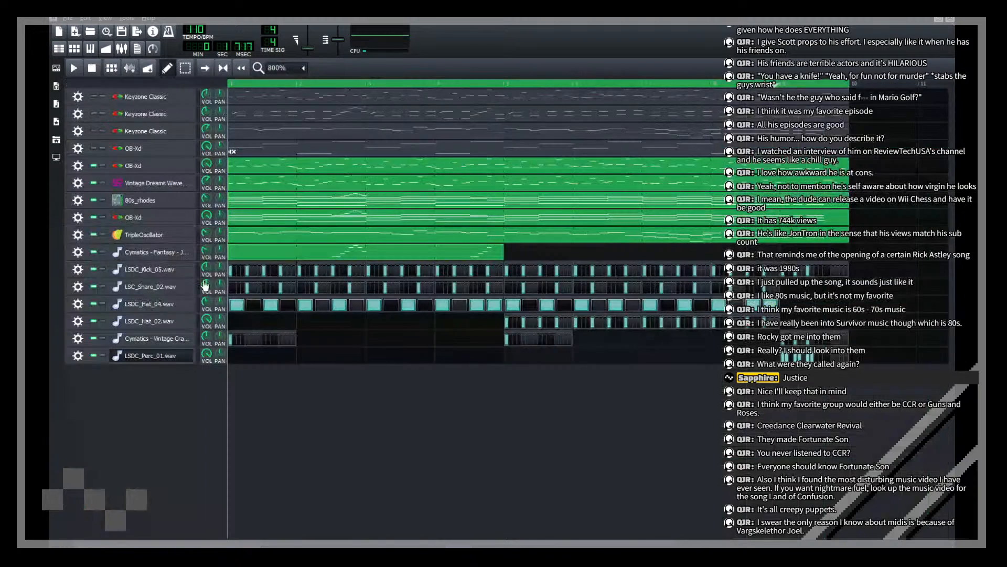
Step: Play the song and set the Amplify value of the LSDC_Perc_01.wav sample to 128%
key(space)
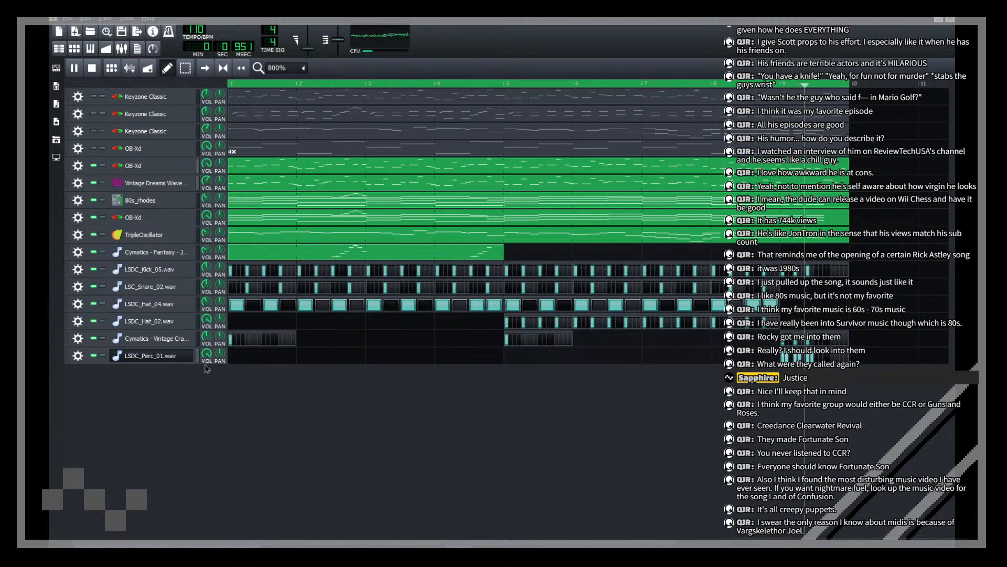
click(183, 356)
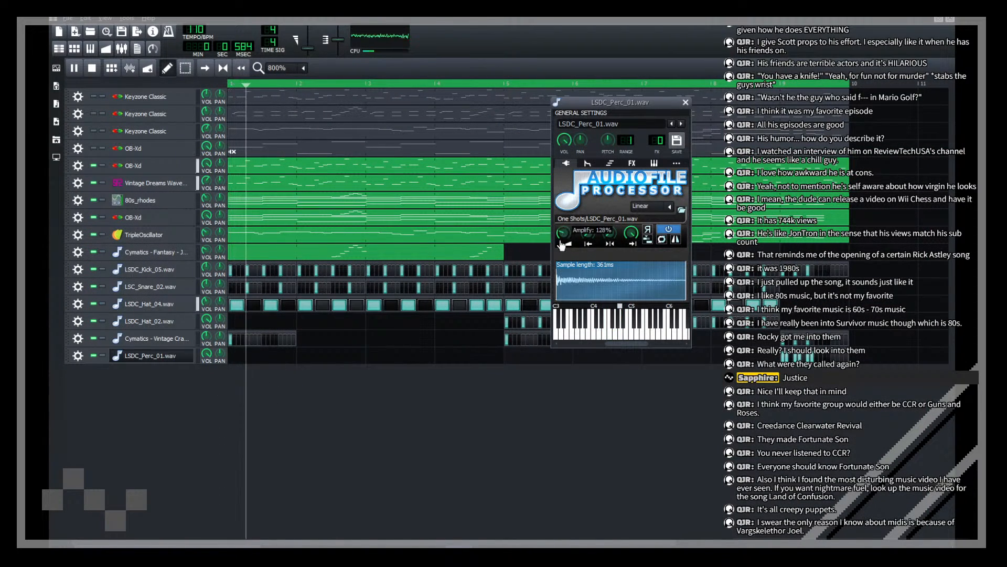
click(685, 102)
click(183, 357)
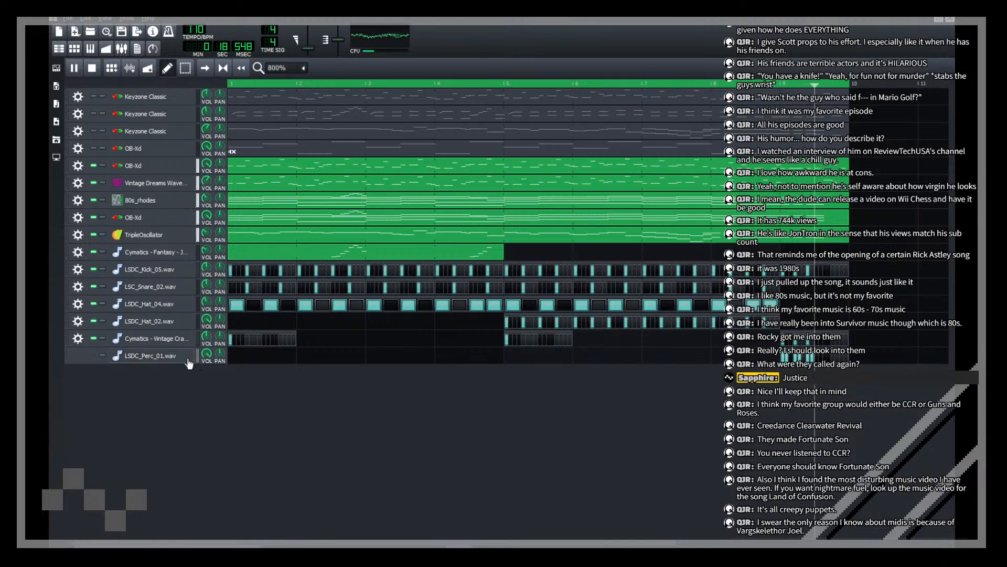
click(685, 102)
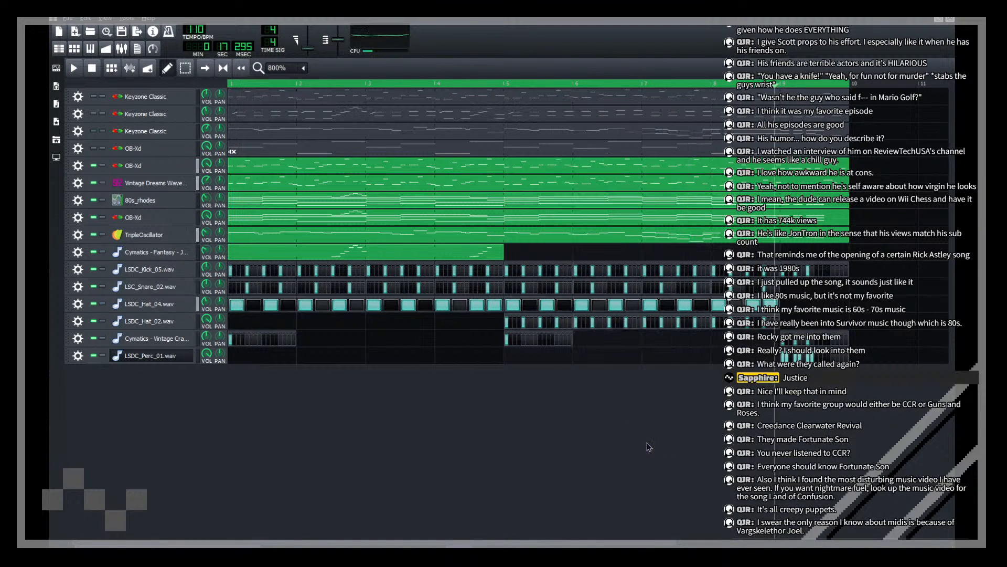
key(space)
double_click(807, 274)
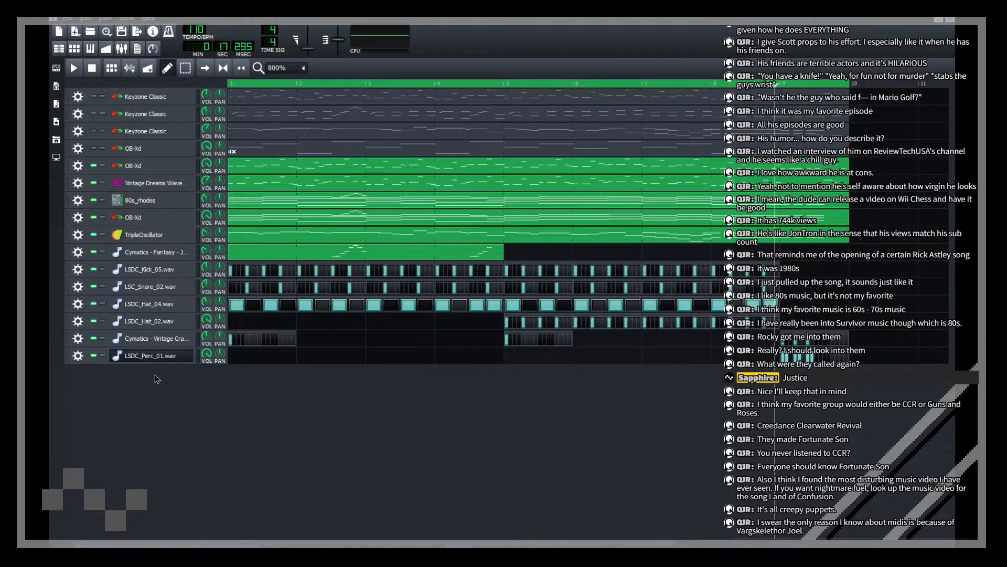
Step: Play the closing percussion fill and check the channel levels in the FX-Mixer
click(184, 353)
click(717, 436)
key(space)
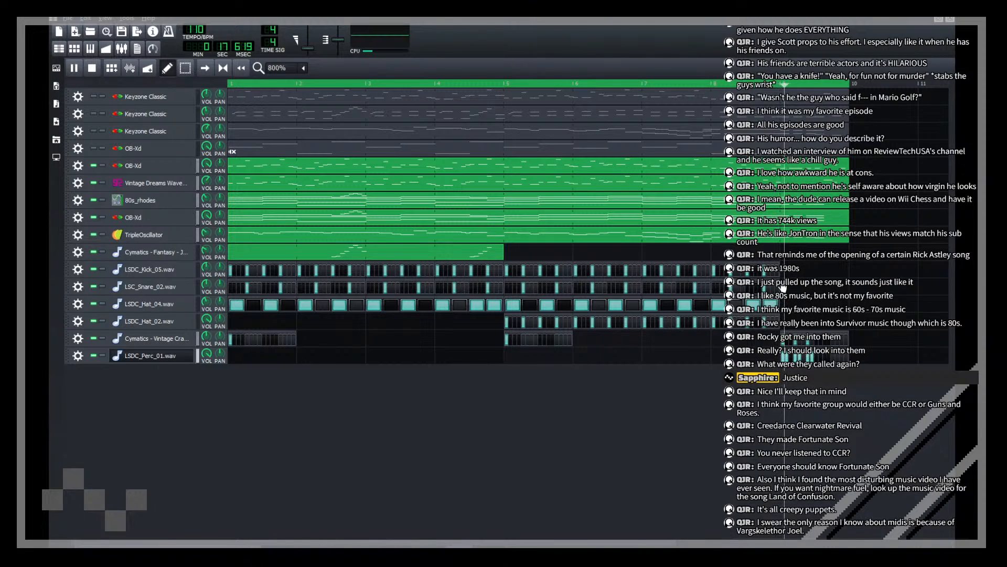
click(122, 49)
click(619, 396)
key(space)
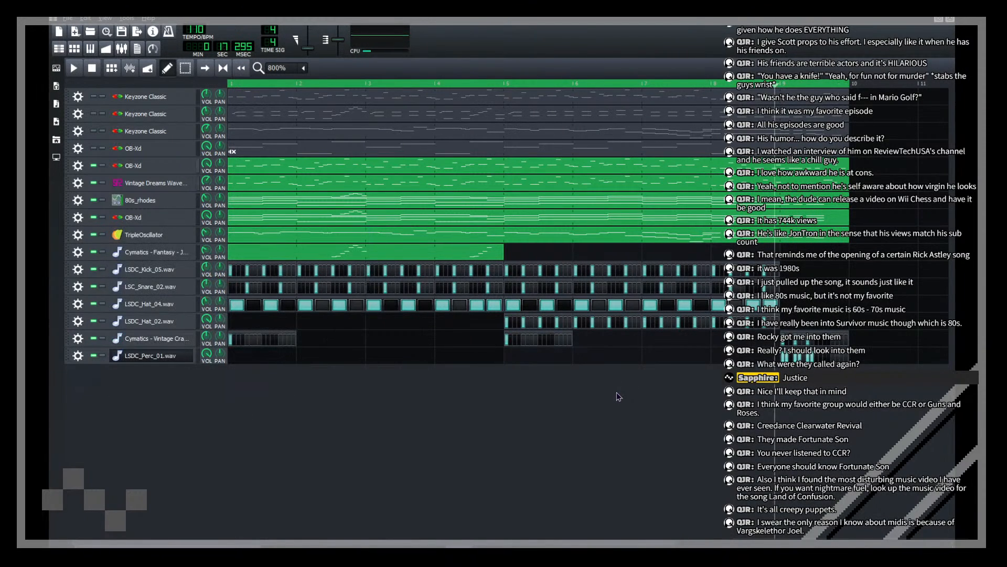
click(121, 49)
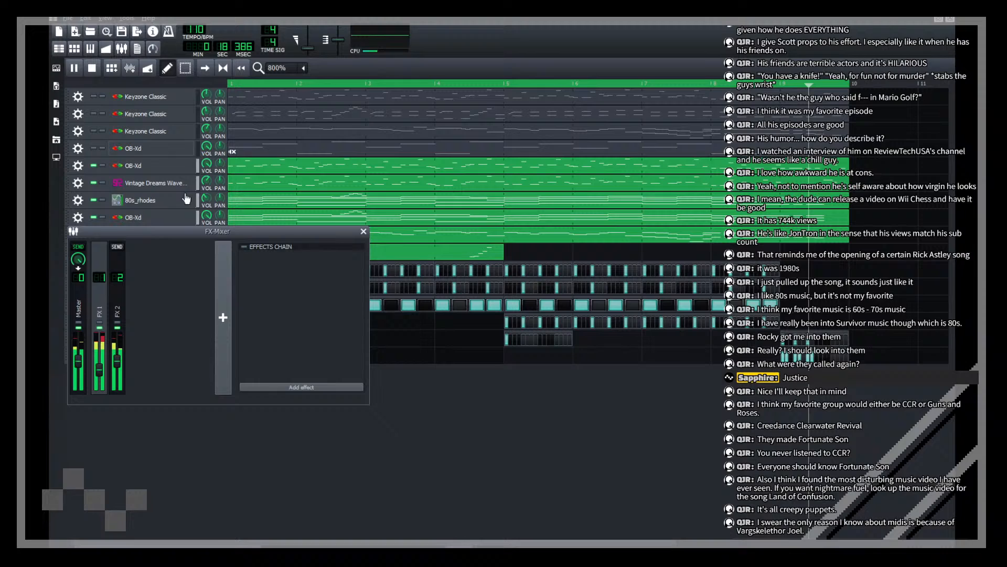
click(479, 411)
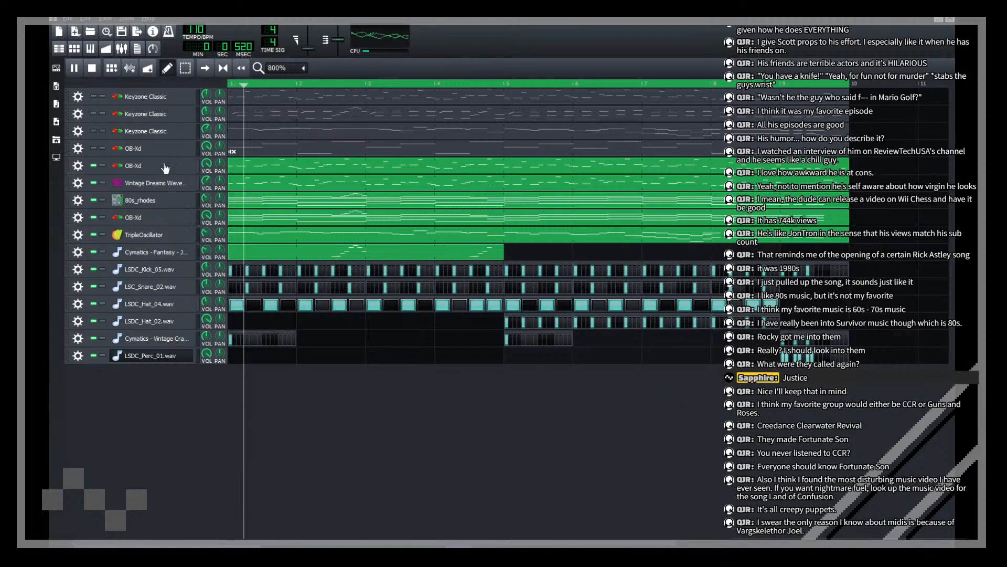
Step: Check the LSDC_Perc_01.wav instrument settings during playback, save the project and stop the song
click(187, 354)
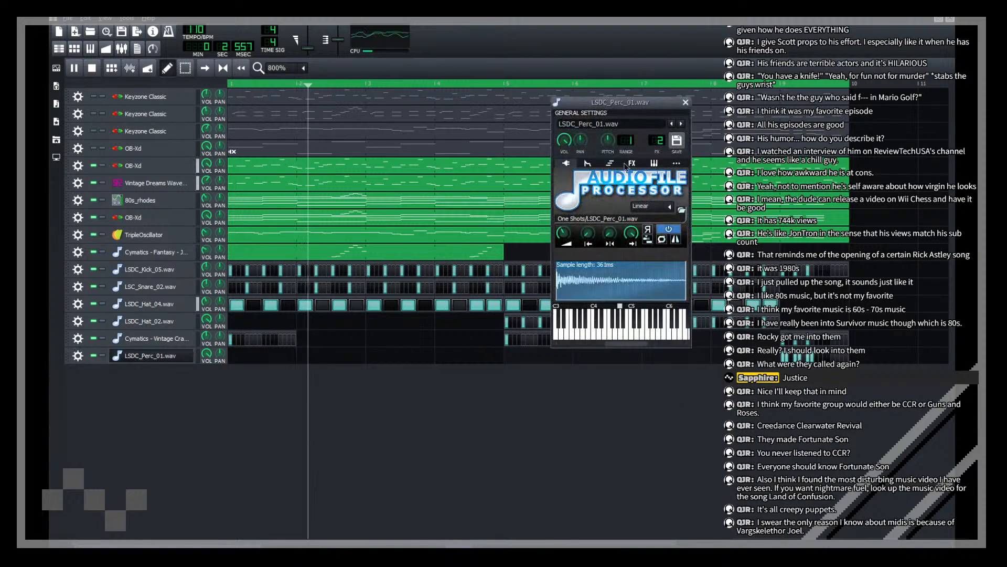
click(266, 119)
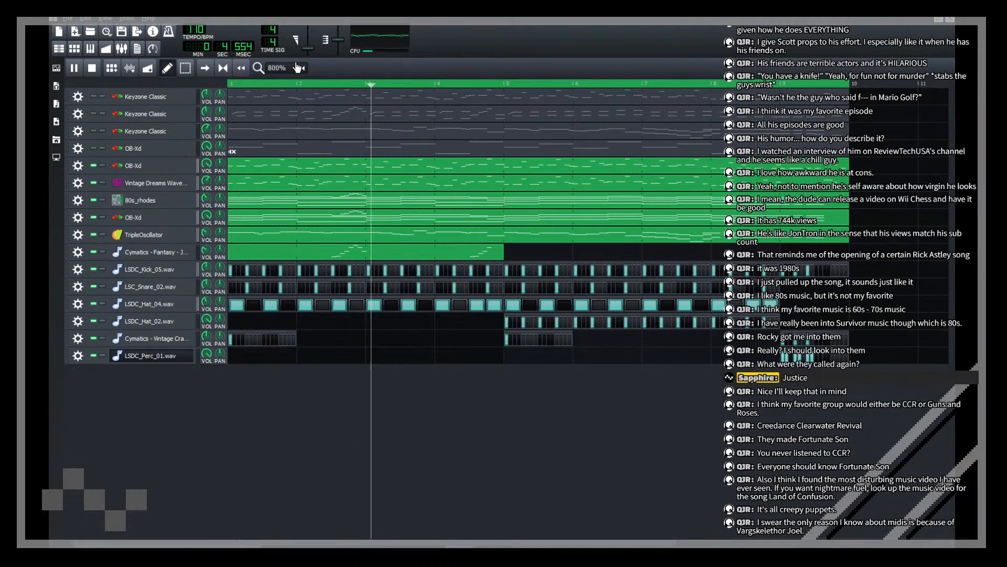
scroll(276, 68, down, 1)
key(ctrl+s)
scroll(277, 68, up, 1)
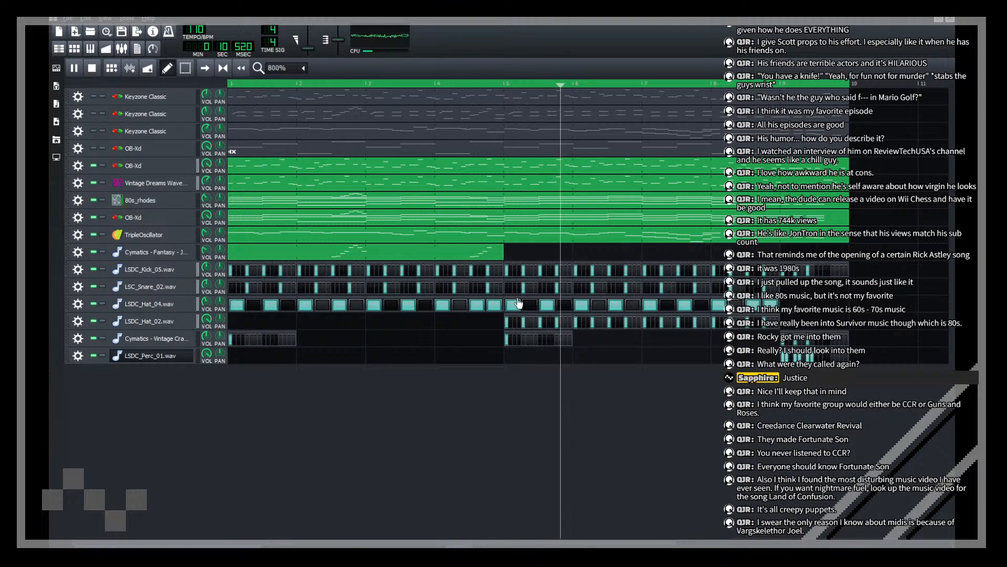
key(space)
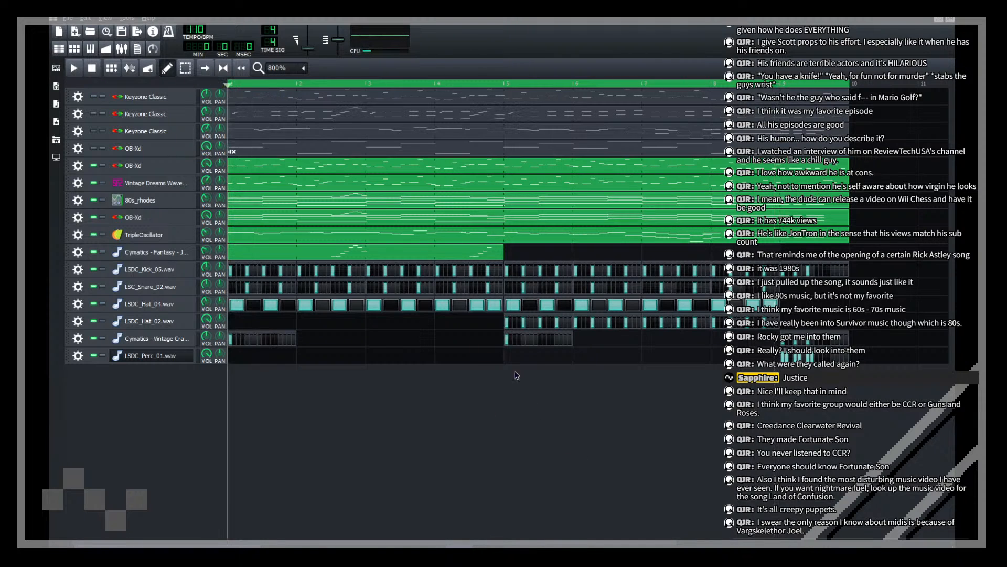
Step: Close the leftover ZynAddSubFX windows, including the instrument editor
mouse_move(614, 547)
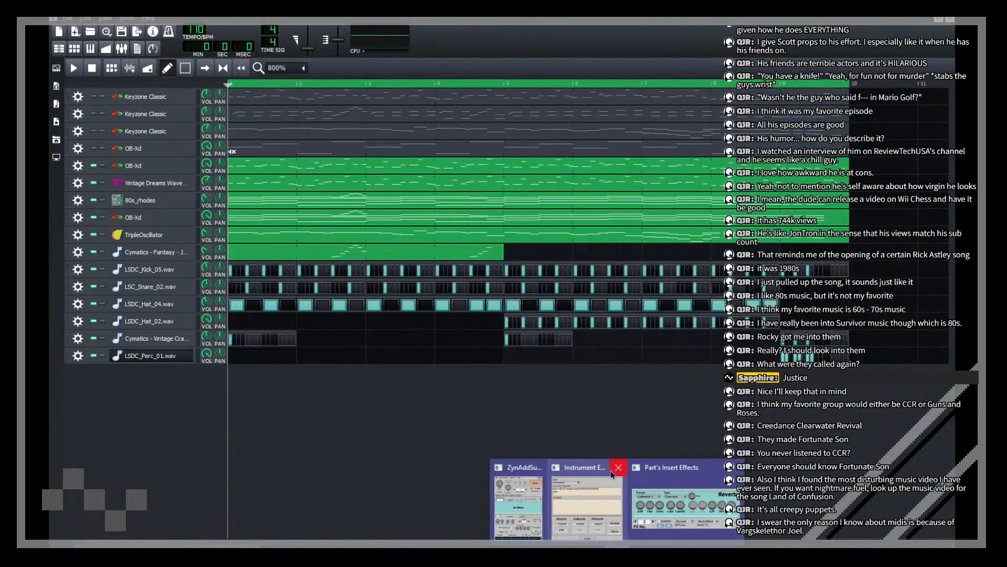
click(613, 469)
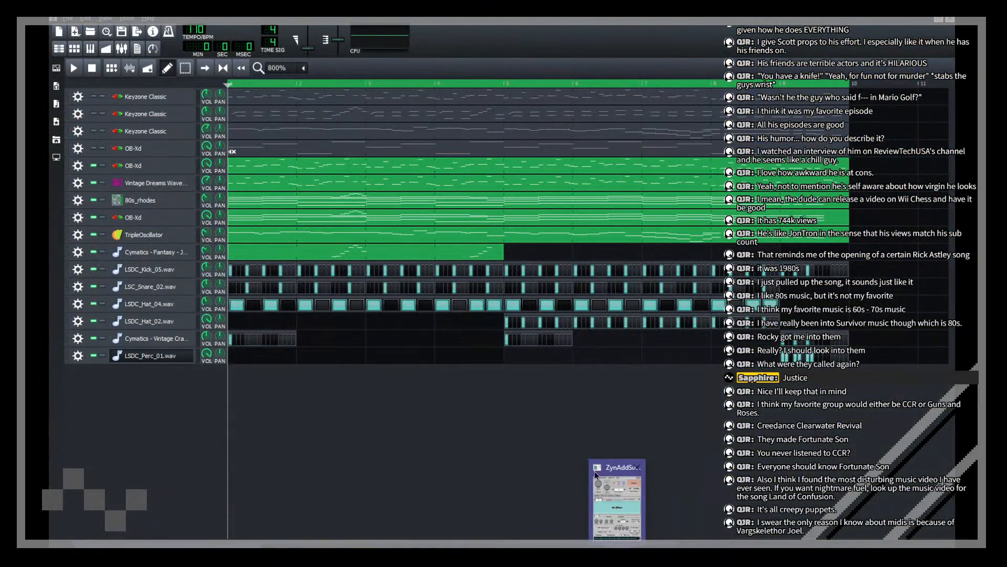
click(596, 471)
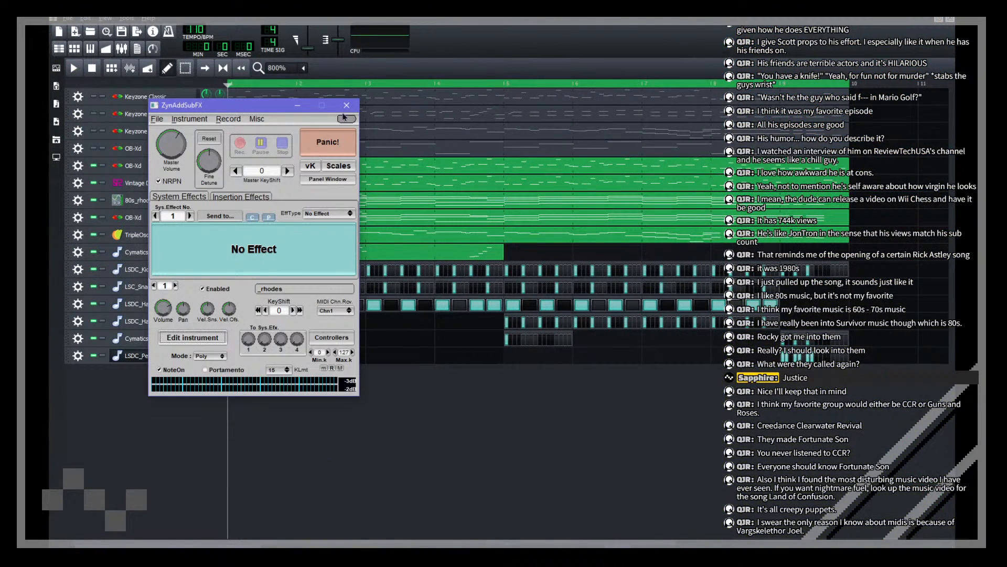
click(537, 434)
Step: Switch to OBS and move the Browser 2 source below Image 3 in the source order
key(alt+Tab)
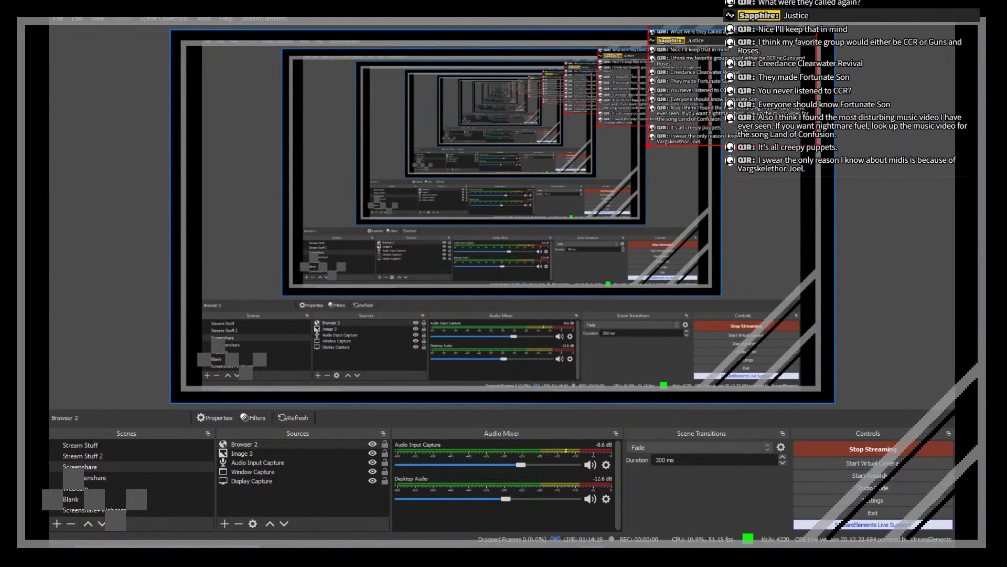
click(888, 181)
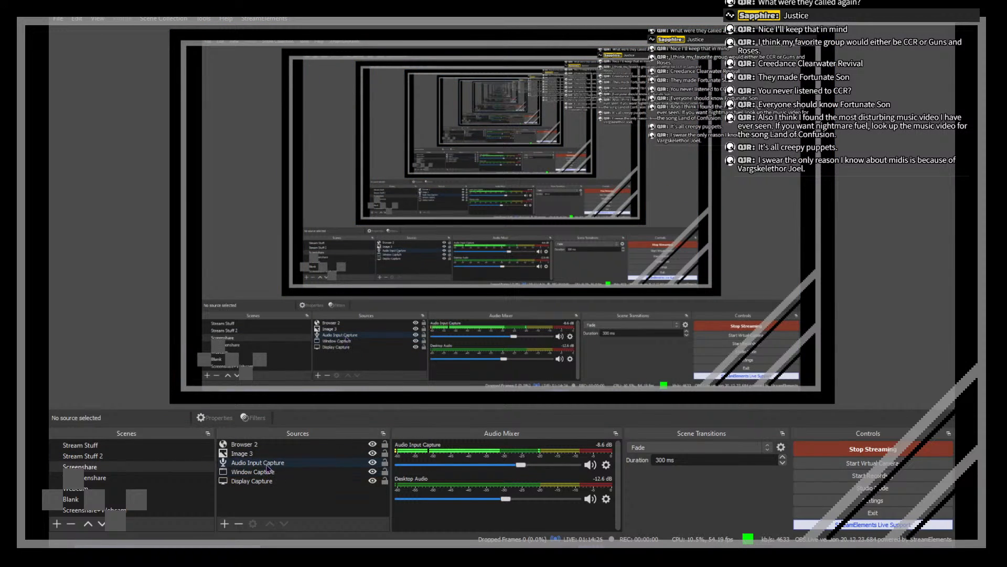
click(245, 443)
click(283, 523)
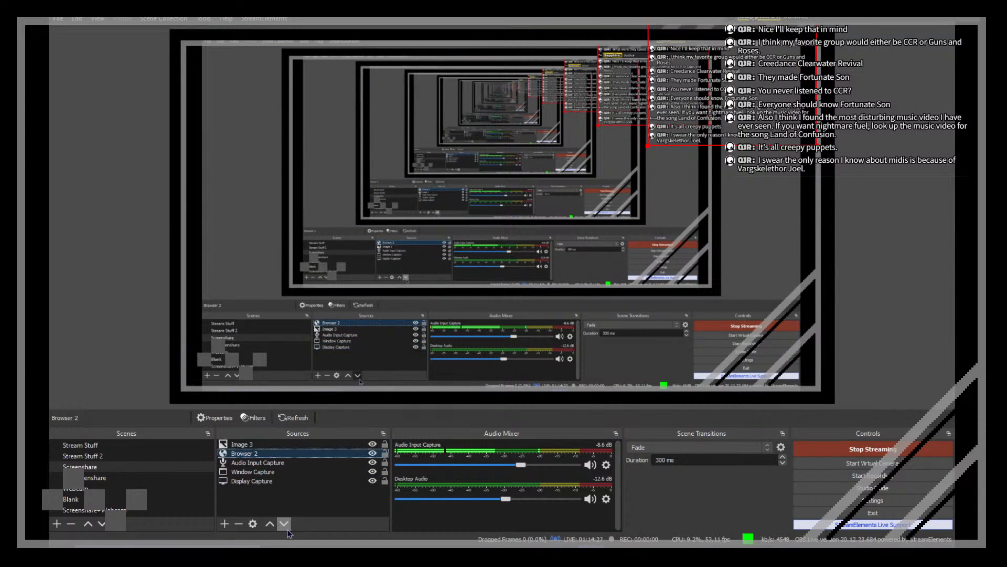
click(894, 249)
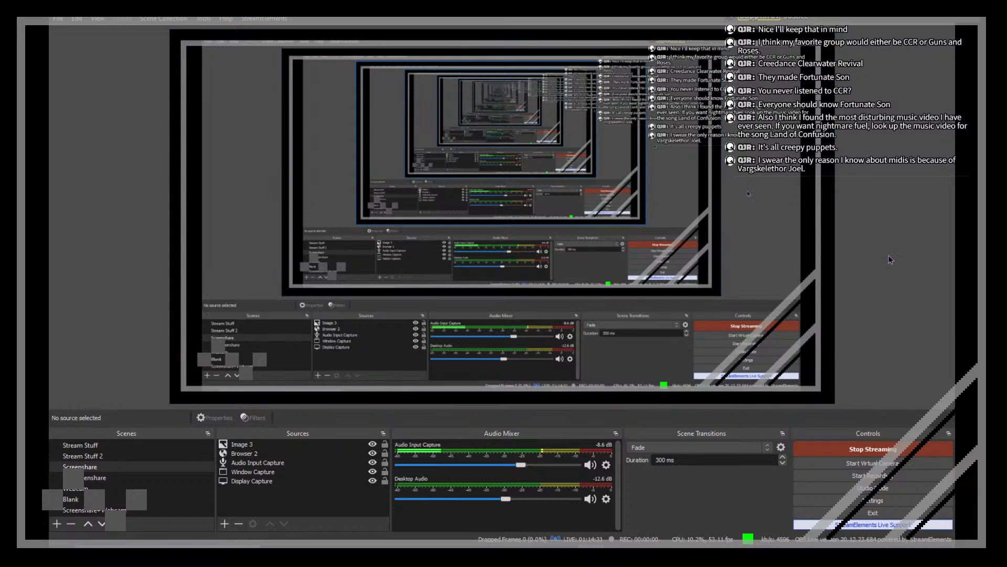
Step: Reposition the Browser 2 chat overlay lower in the preview and deselect it
click(722, 127)
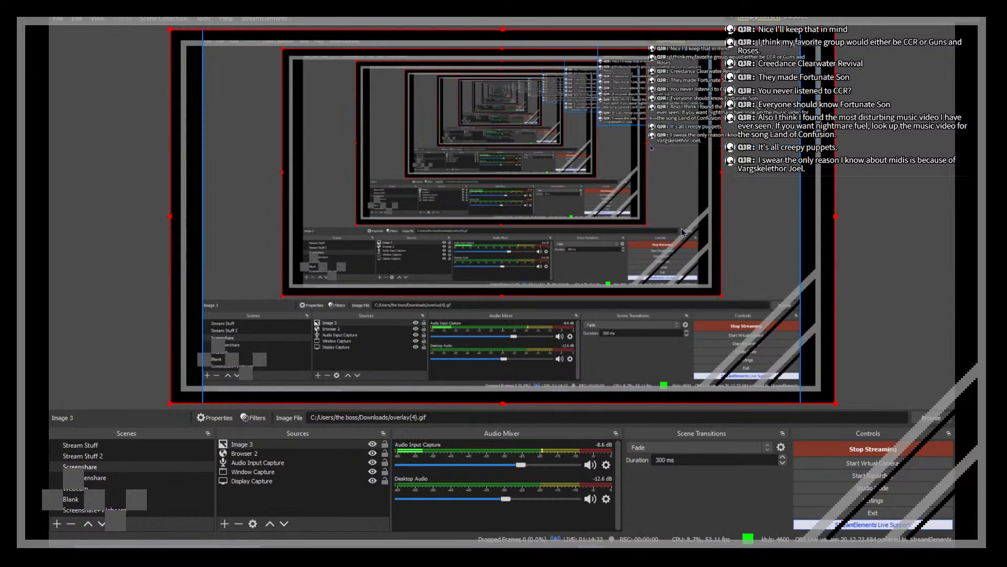
click(735, 102)
drag(735, 100, 733, 149)
click(871, 131)
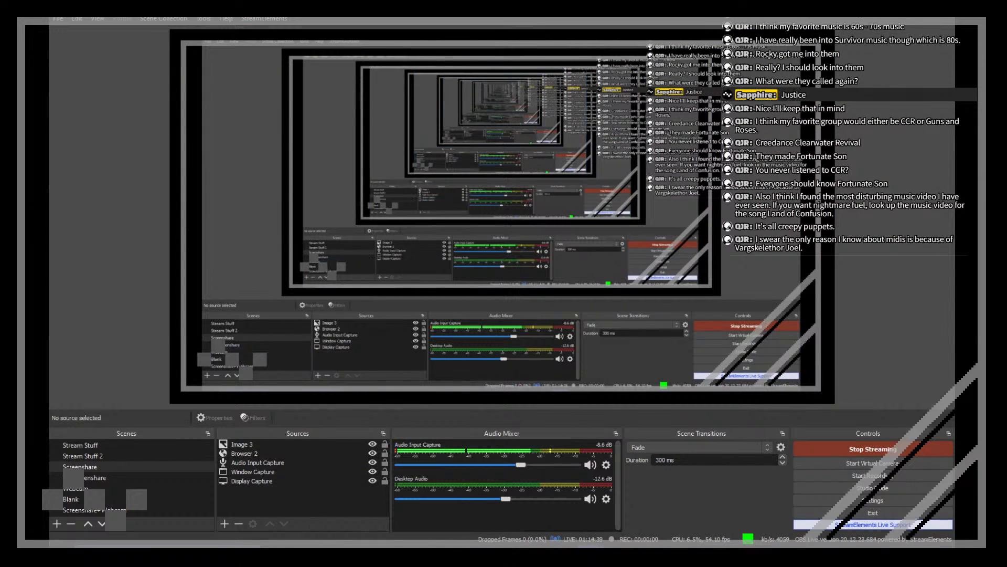
Step: Switch back to LMMS, save the breakout project and replay the song with the song editor at 800% zoom
key(alt+Tab)
key(alt+Tab)
key(alt+Tab)
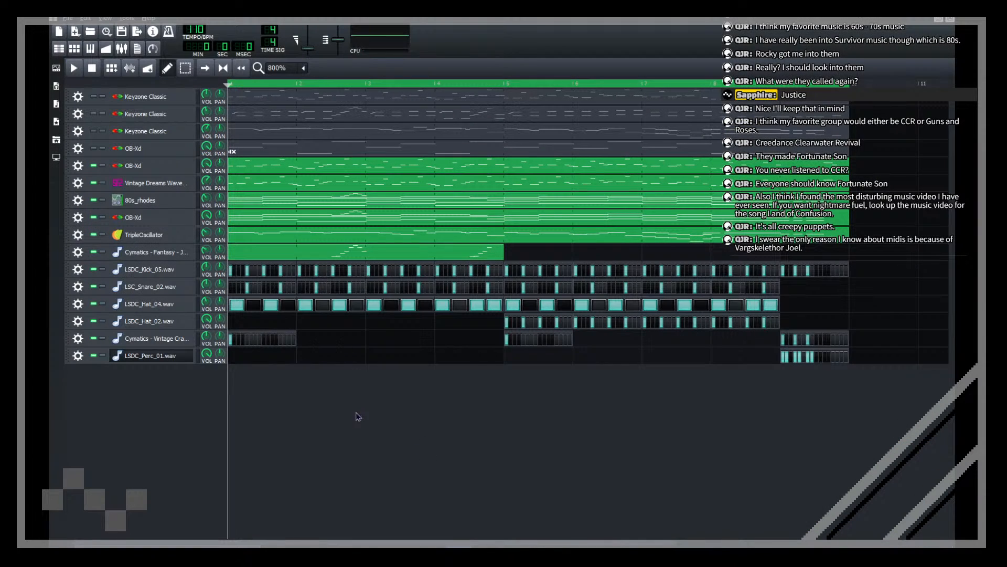
key(ctrl+s)
scroll(286, 68, up, 1)
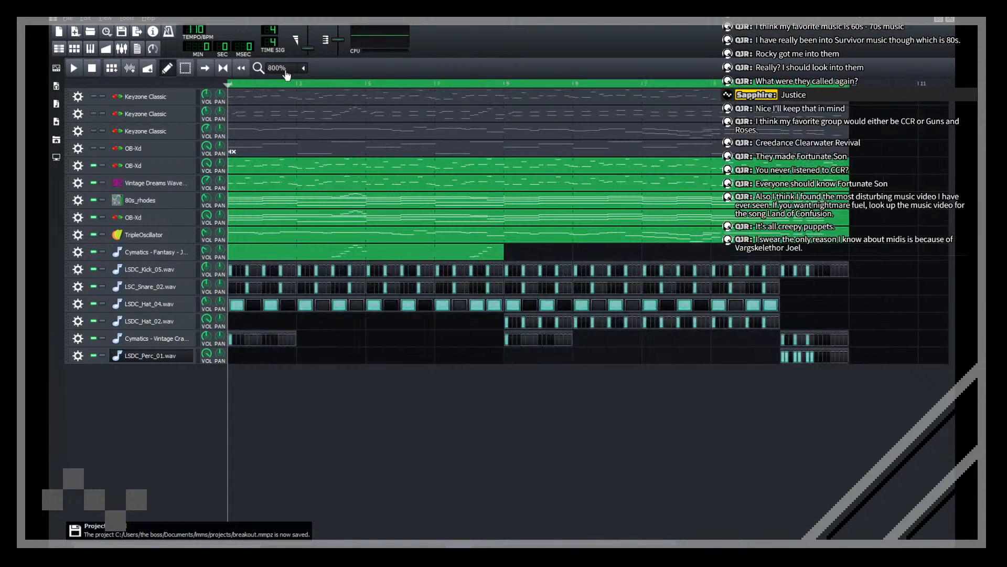
click(75, 73)
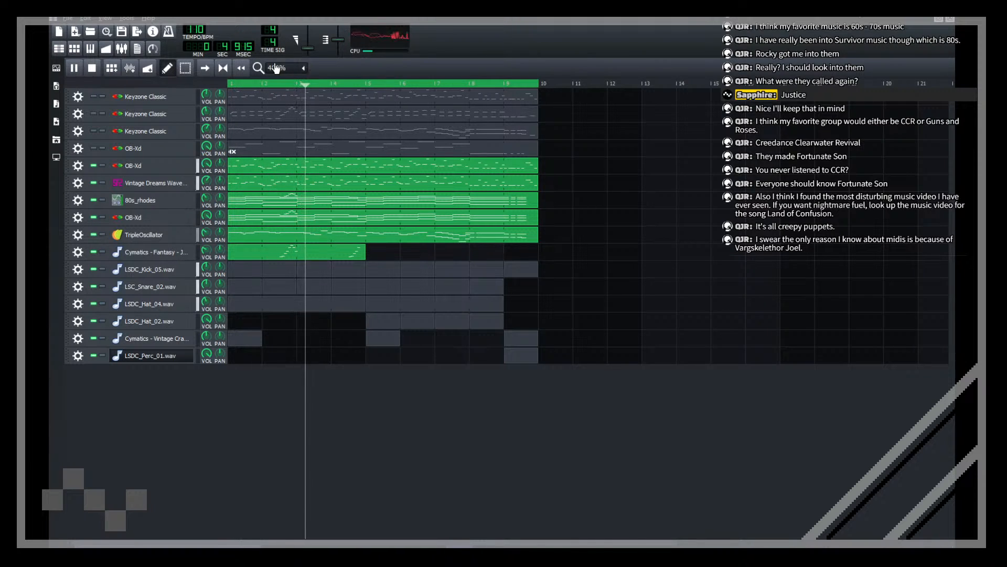
scroll(283, 69, down, 1)
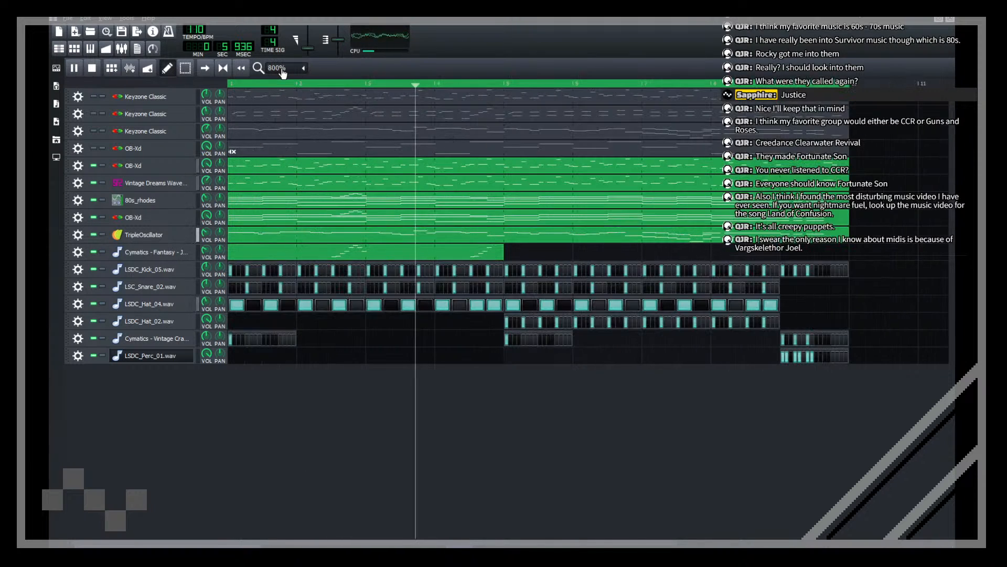
click(121, 29)
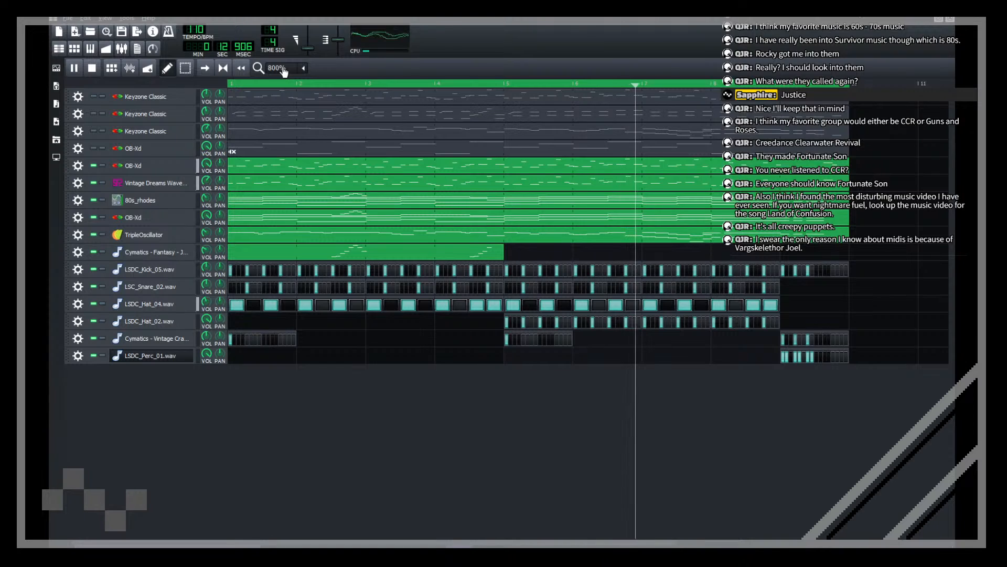
mouse_move(209, 236)
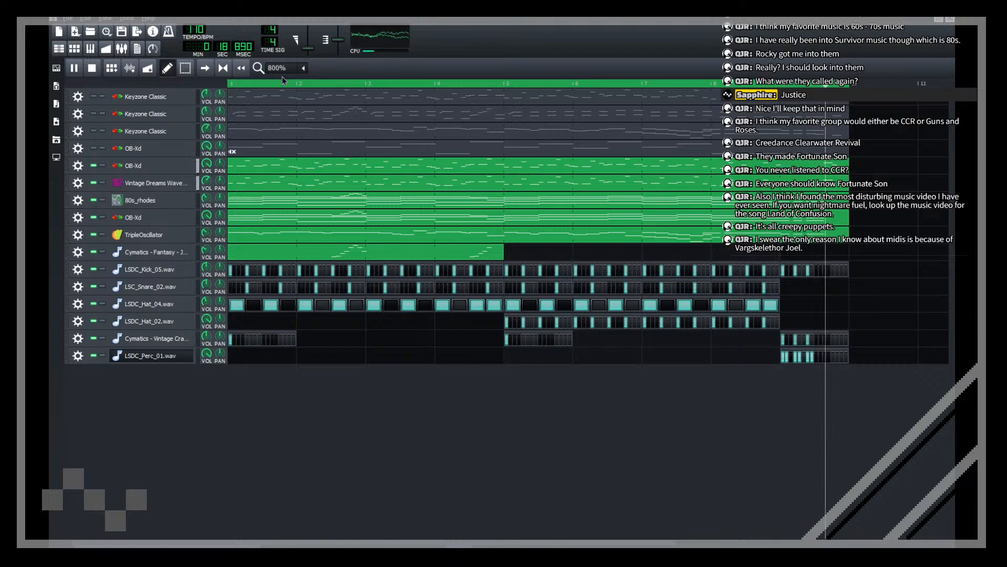
key(space)
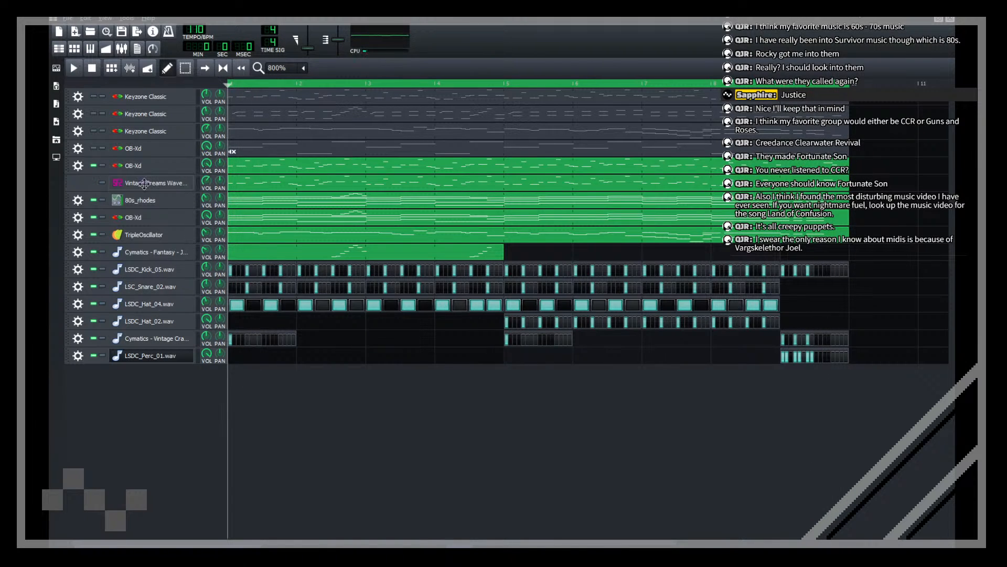
Step: Look through the soundfont patches of the Vintage Dreams Waves track and leave its patch as it is
click(150, 183)
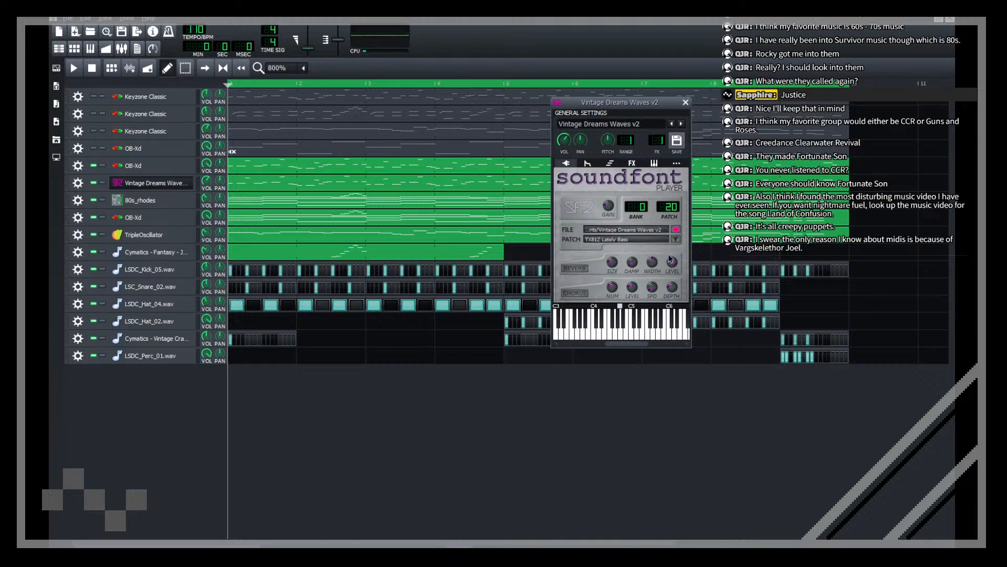
click(674, 240)
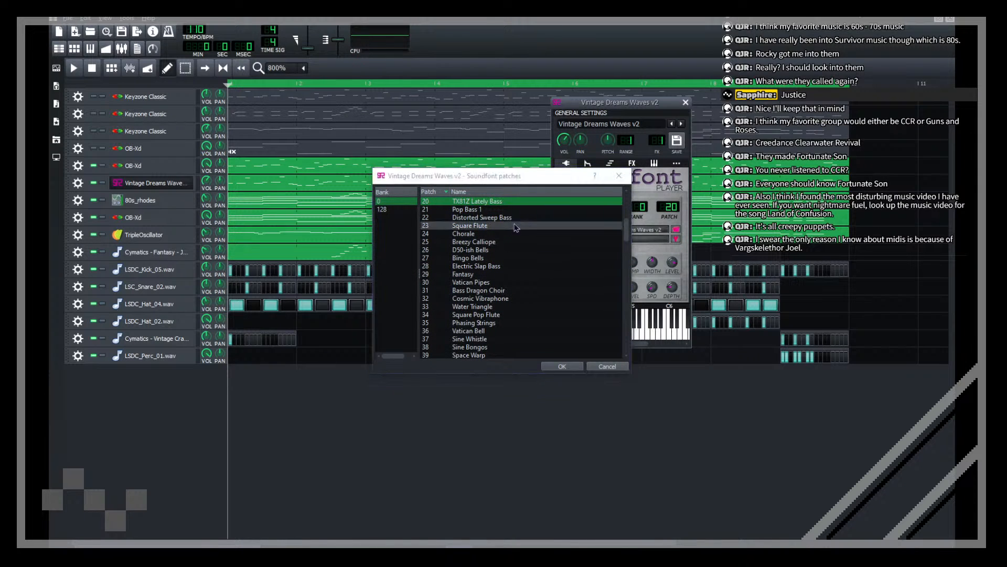
click(627, 180)
click(685, 101)
Step: Browse My Presets and expand the TripleOscillator subfolder inside the TripleOscillator presets
click(57, 121)
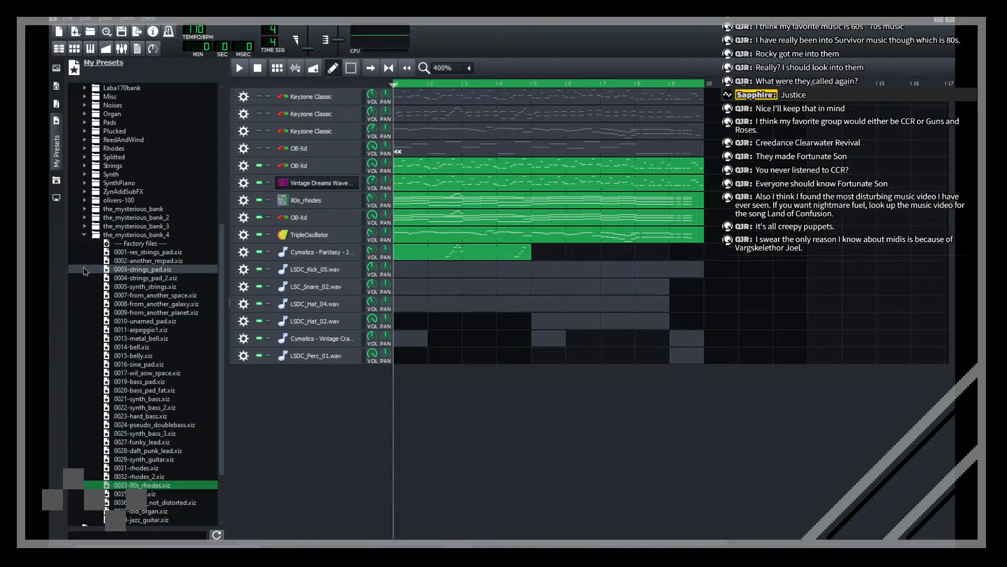
click(82, 235)
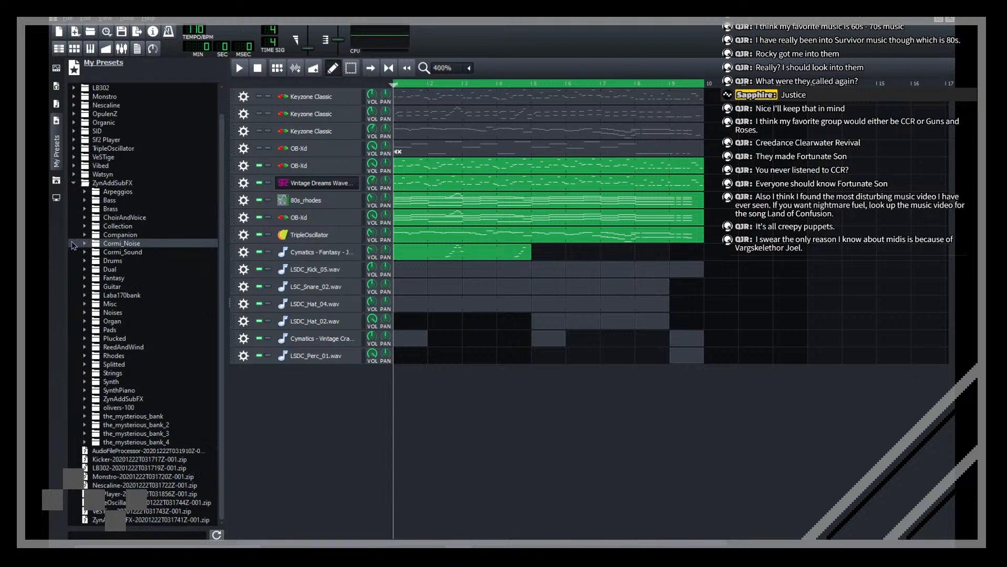
click(73, 148)
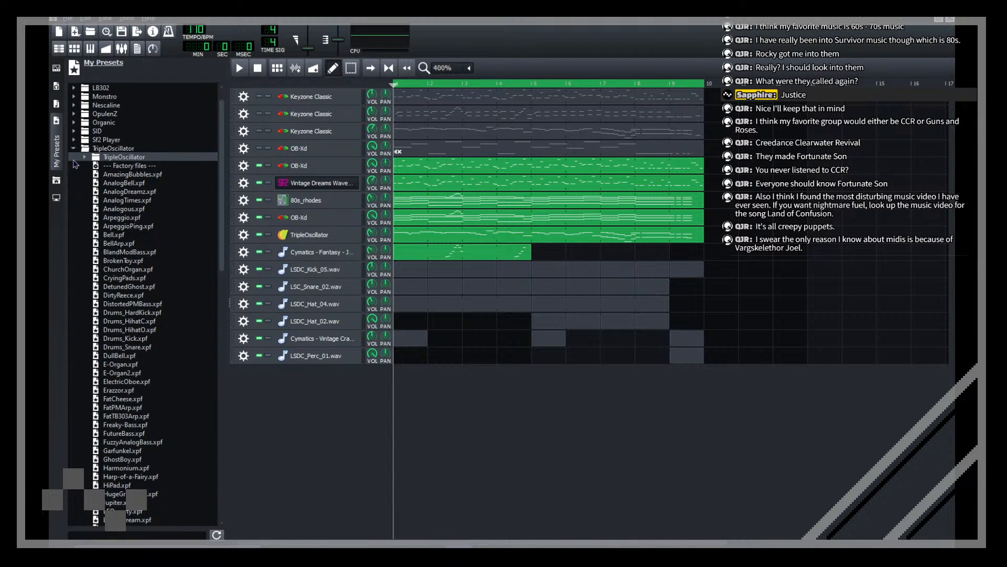
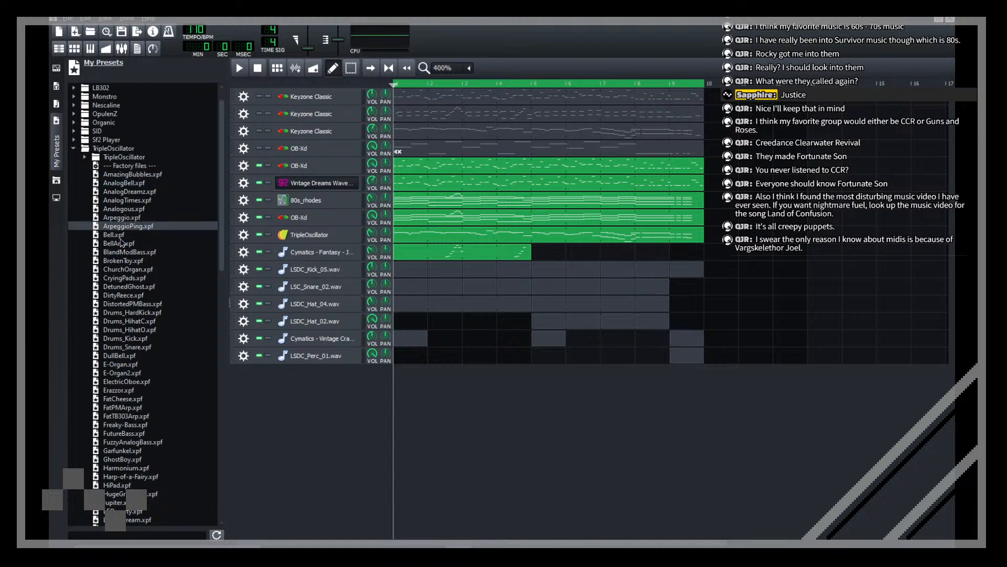
click(72, 149)
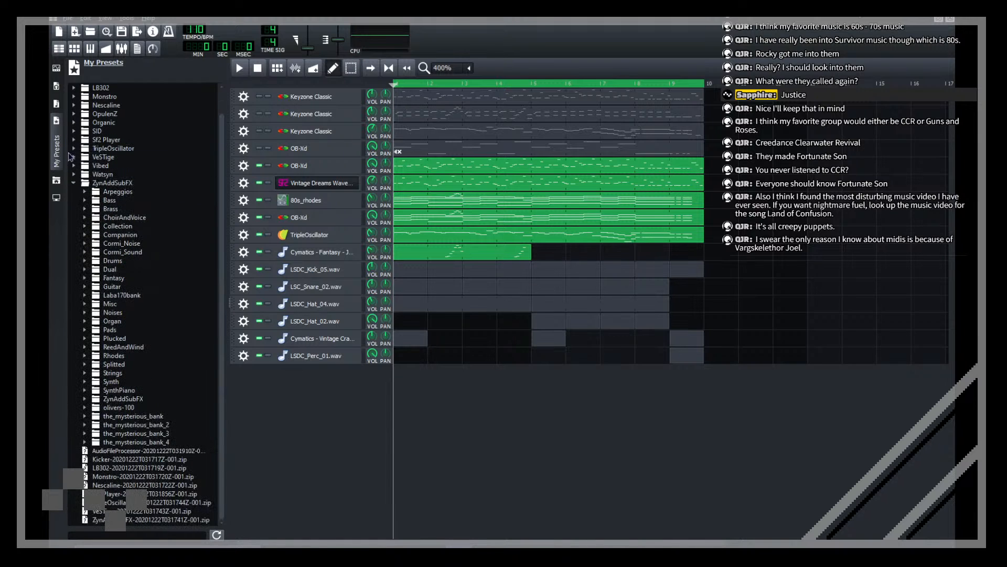
click(73, 183)
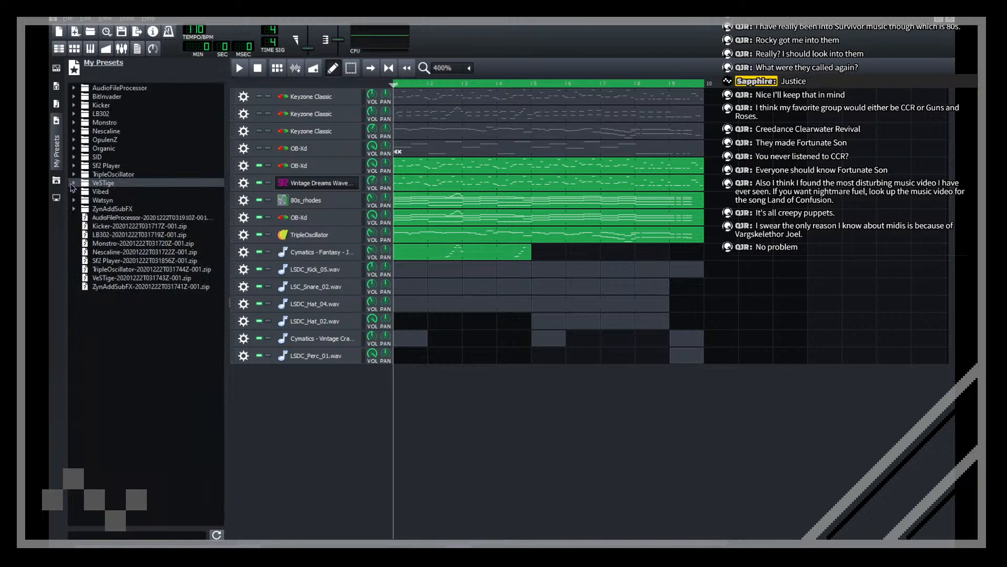
click(73, 174)
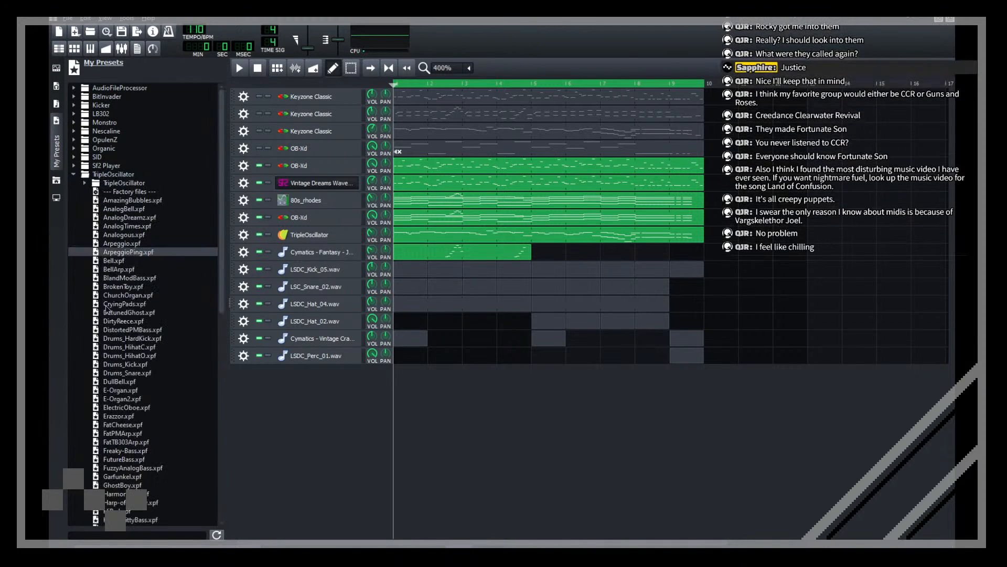
click(84, 174)
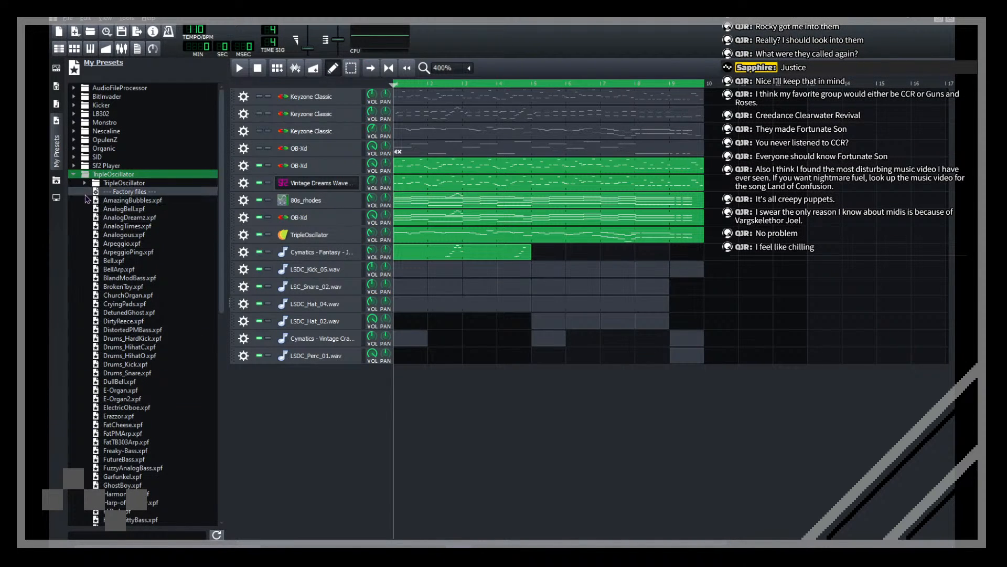
click(84, 182)
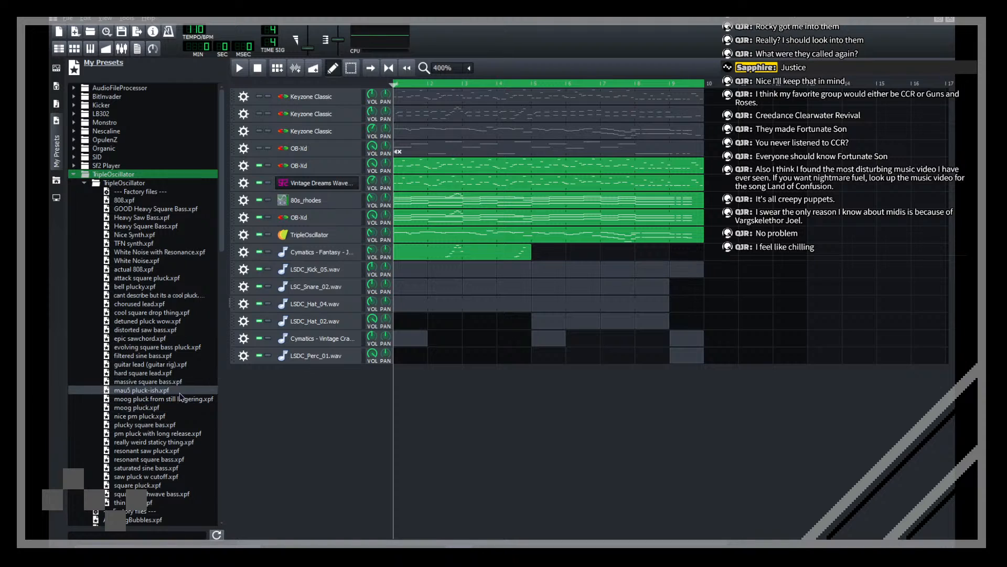
Step: Audition the epic sawchord, evolving square bass pluck and square pluck presets, and add square synthwave bass.xpf to the song editor
click(141, 339)
click(155, 348)
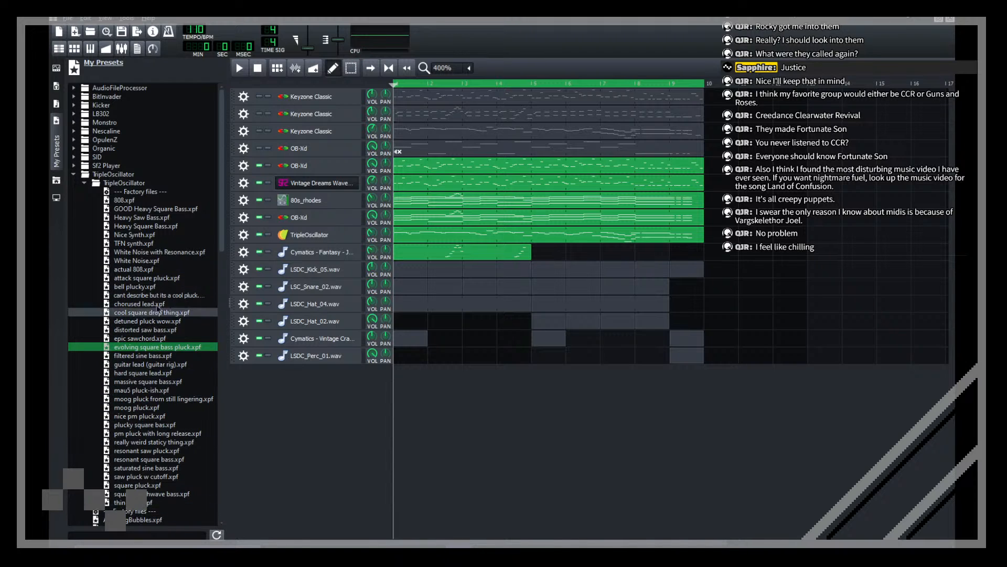
click(122, 485)
click(122, 494)
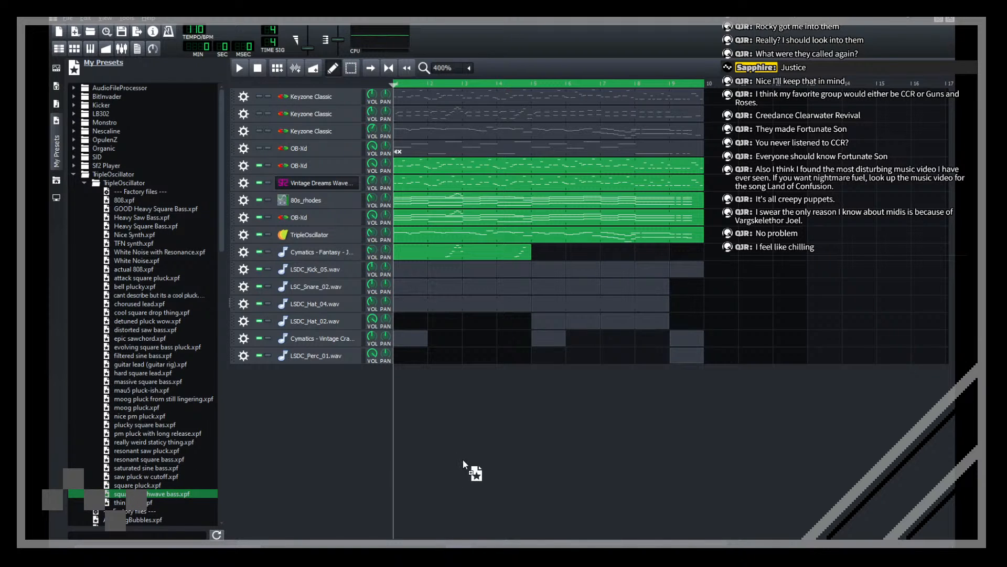
Step: Add a TripleOscillator track from the highlighted synthwave bass preset and check its arpeggio settings
drag(464, 463, 464, 464)
click(329, 377)
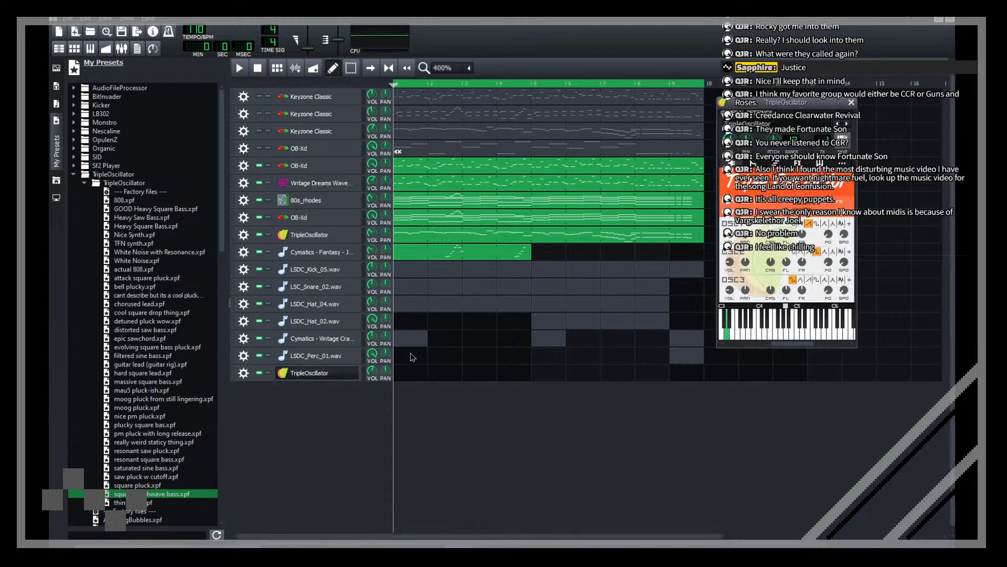
click(775, 163)
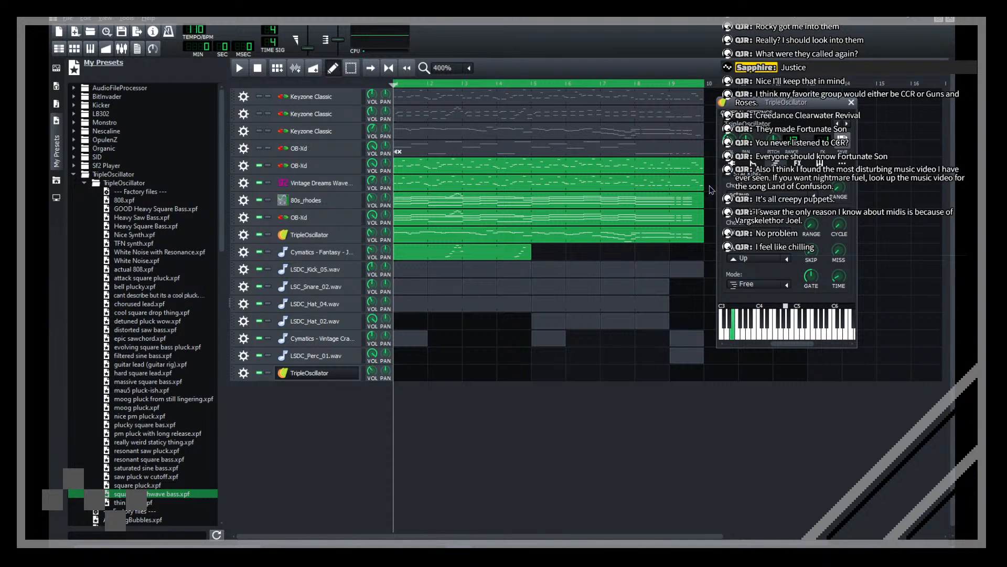
key(Escape)
Step: Hide the sidebar and transpose all notes in the new TripleOscillator track's pattern down one octave
double_click(409, 374)
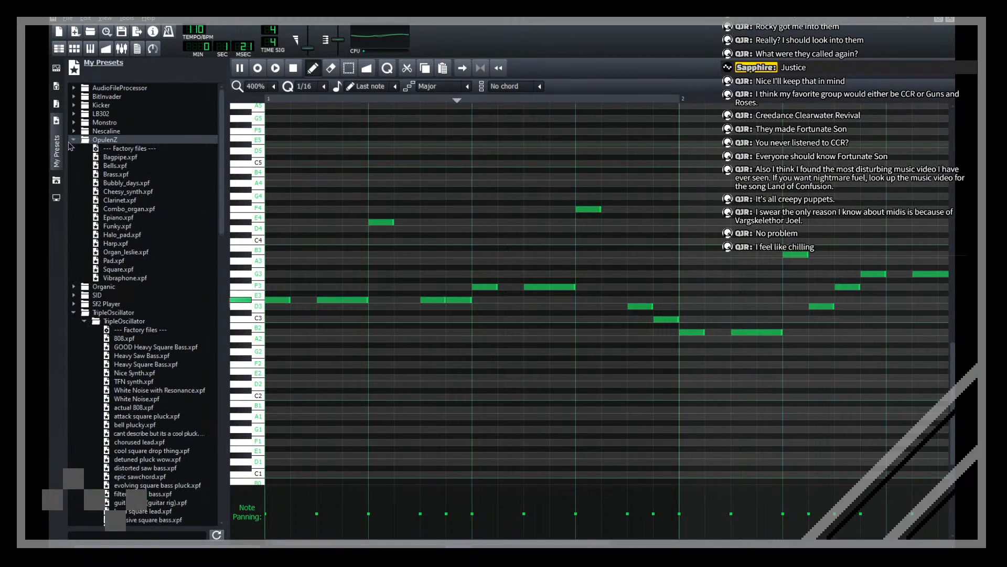
click(55, 150)
scroll(87, 88, up, 3)
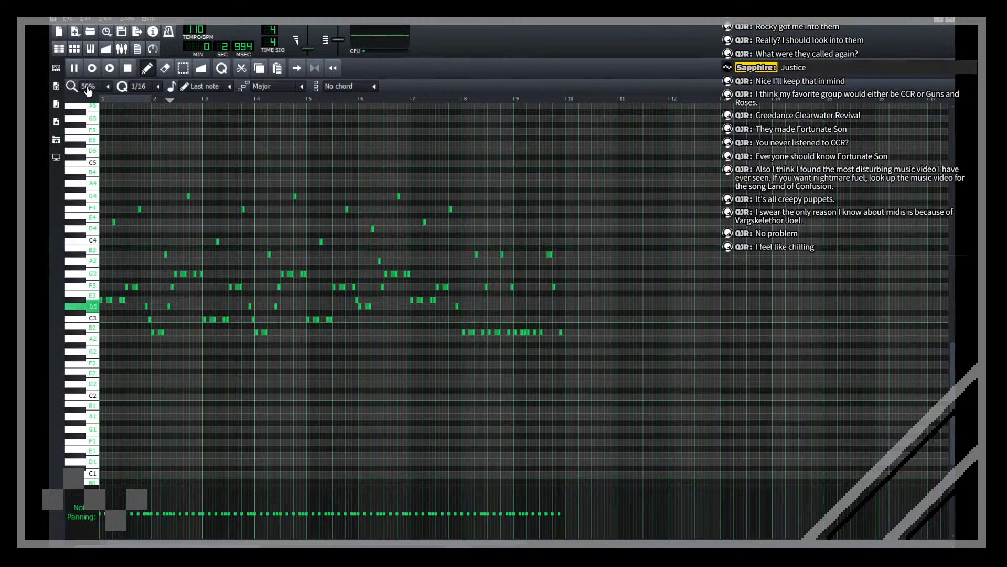
key(ctrl+Down)
click(951, 20)
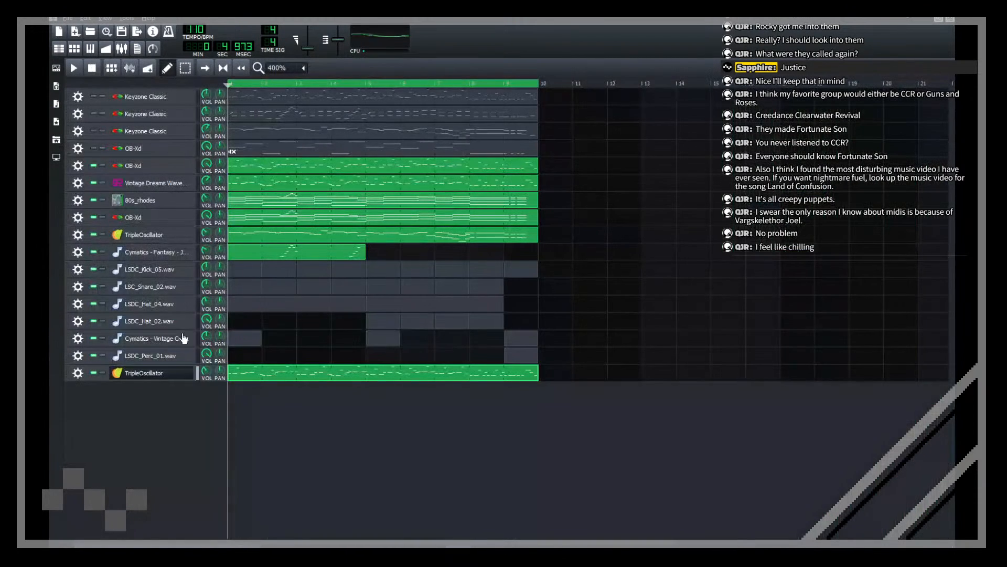
Step: Solo the new TripleOscillator track, unmute the first green OB-Xd track alongside it, and play them together
click(103, 373)
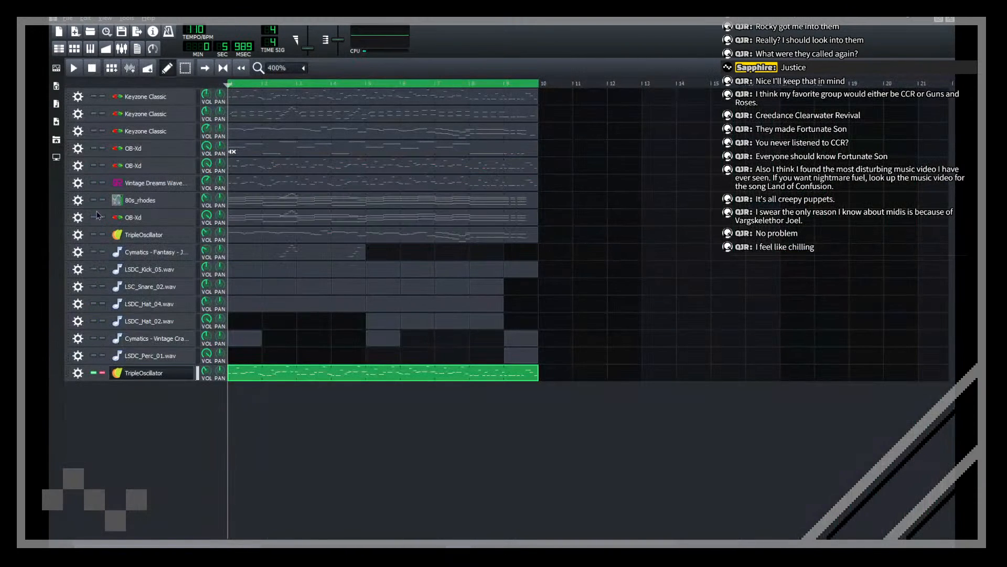
click(94, 165)
key(space)
mouse_move(207, 369)
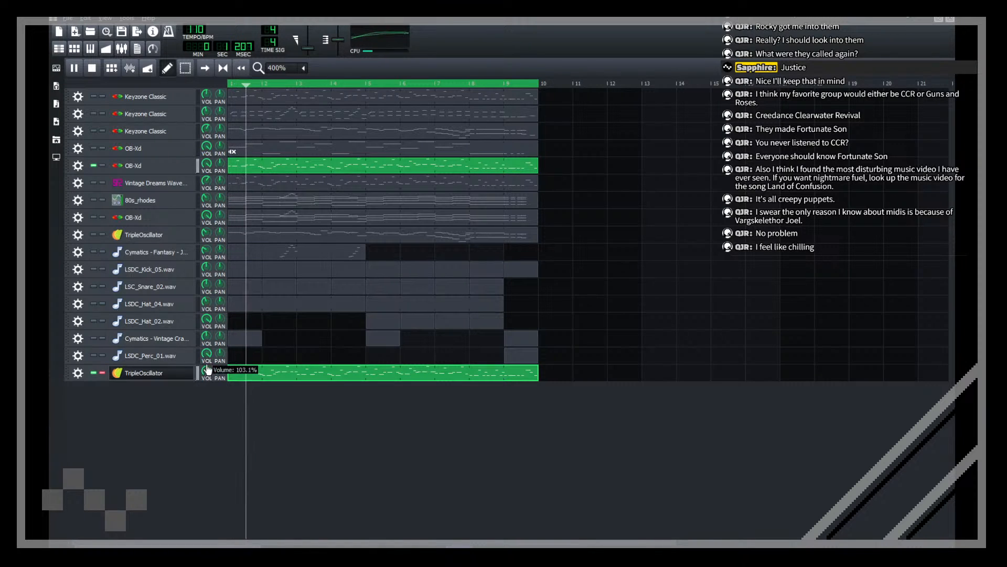
click(156, 374)
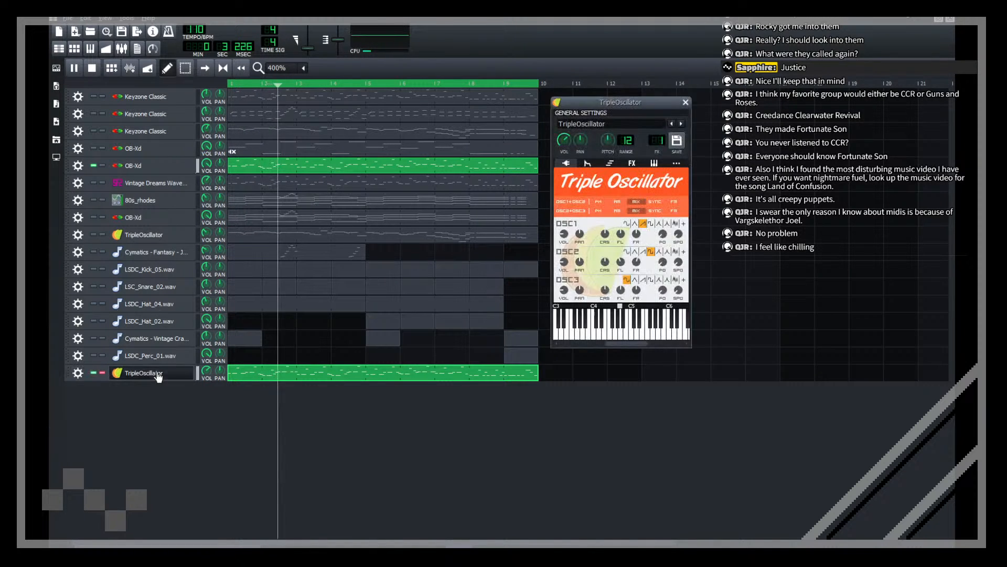
Step: Try the new TripleOscillator pattern one octave higher and return it to the lower octave
click(283, 376)
double_click(283, 376)
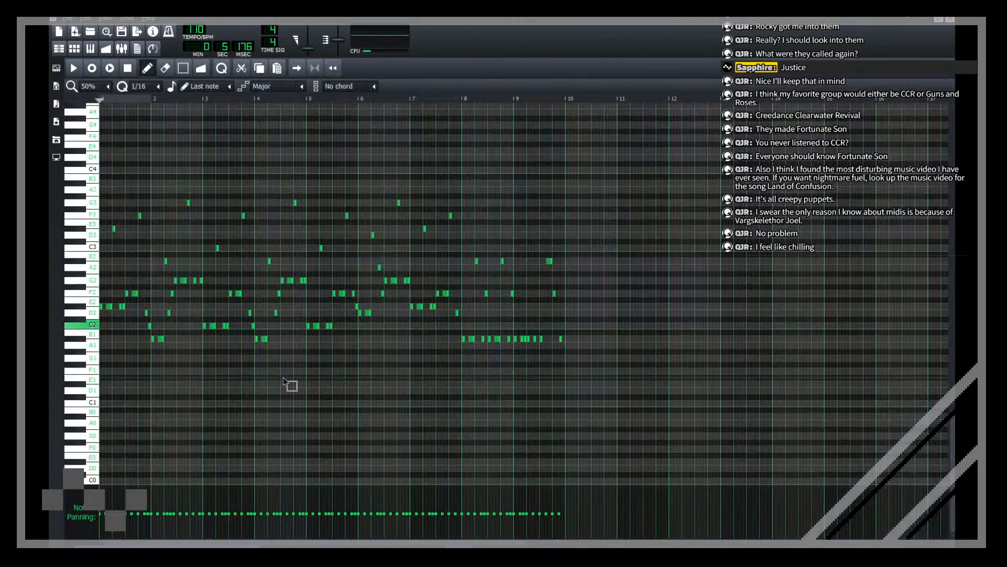
key(ctrl+Up)
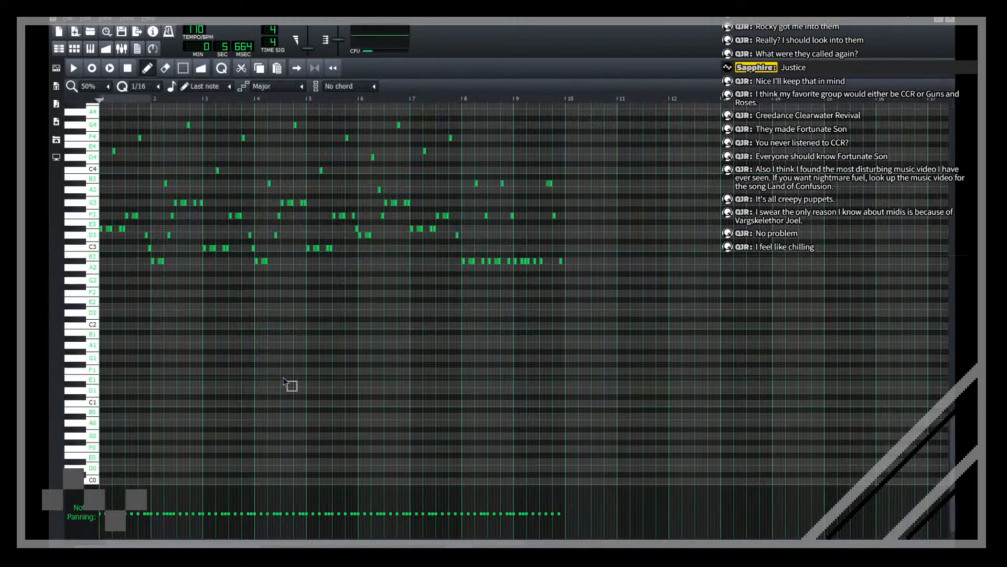
key(ctrl+Down)
click(950, 18)
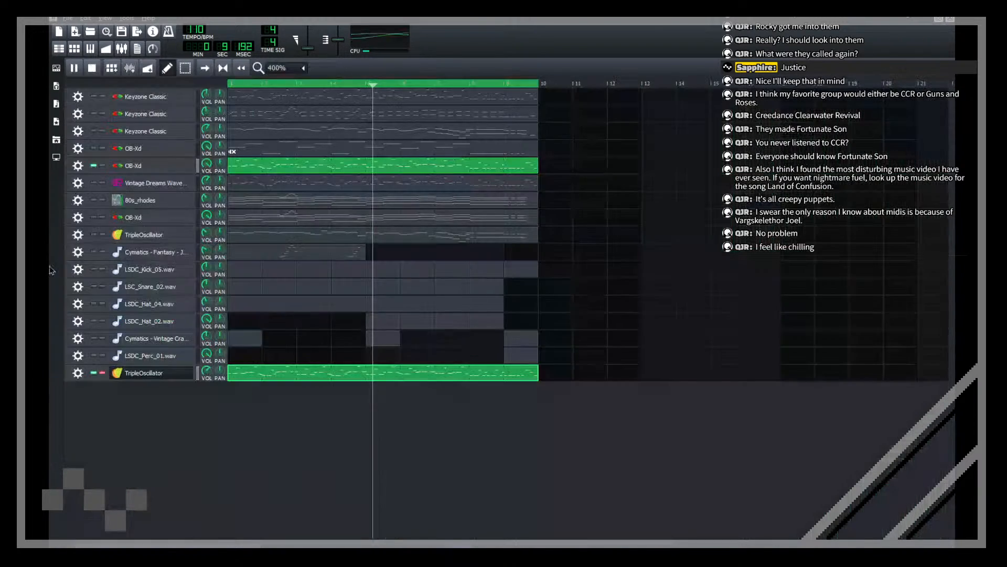
Step: Replace the Vintage Dreams Waves track with the new TripleOscillator track directly below OB-Xd, and end its solo
drag(70, 374, 99, 184)
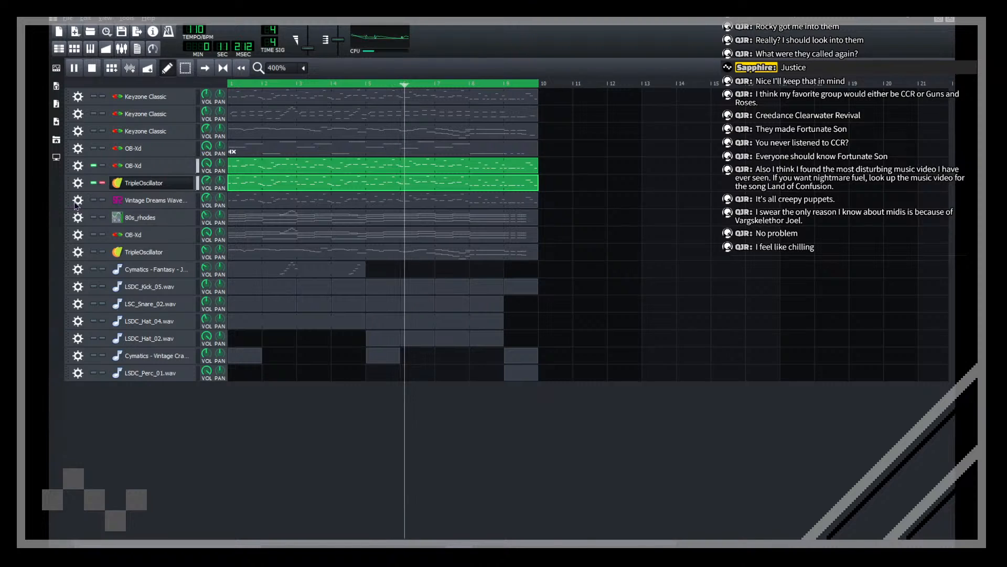
click(78, 200)
click(100, 226)
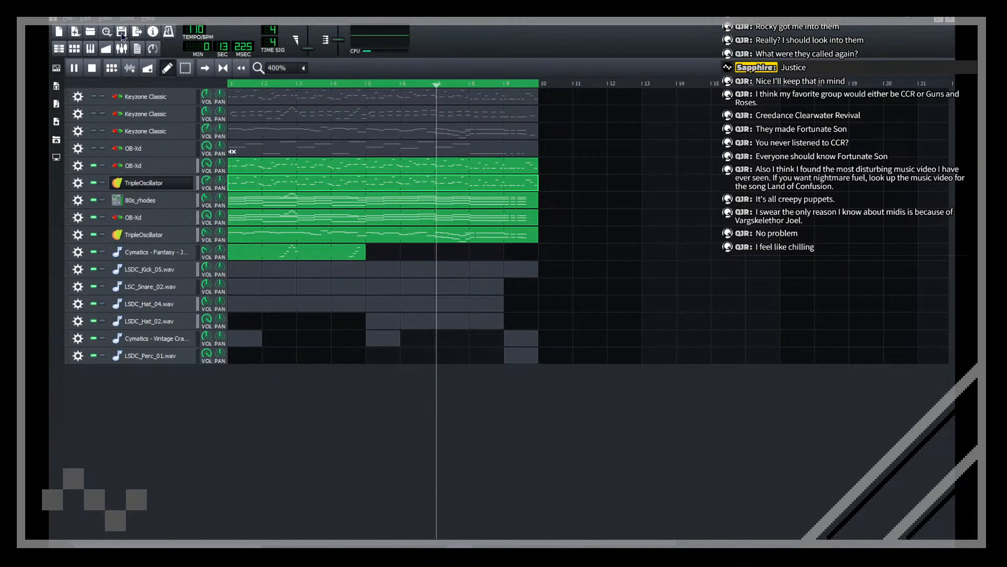
Step: Save the project and check the LSDC_Perc_01.wav instrument's settings
click(121, 31)
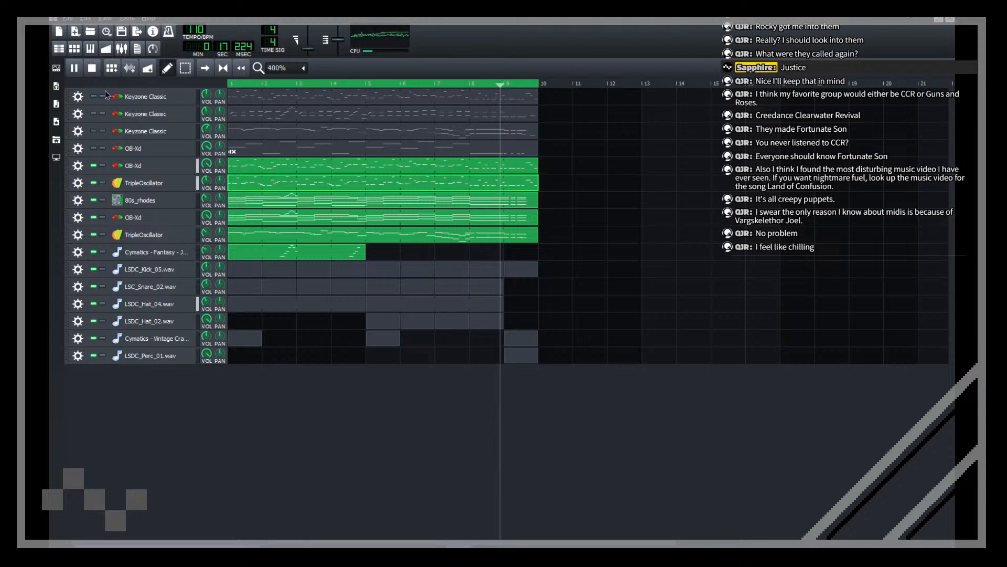
click(121, 31)
scroll(289, 96, up, 1)
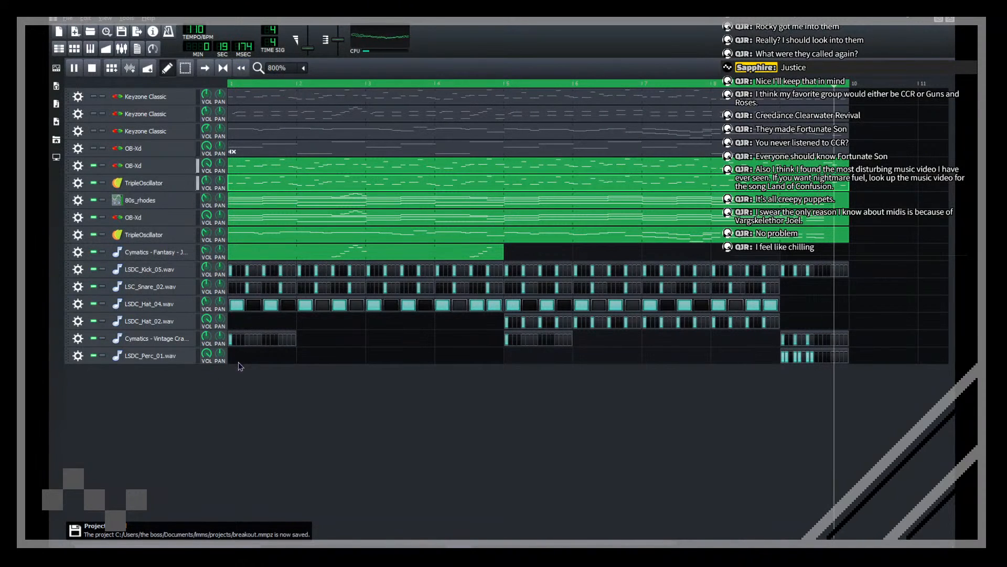
click(173, 356)
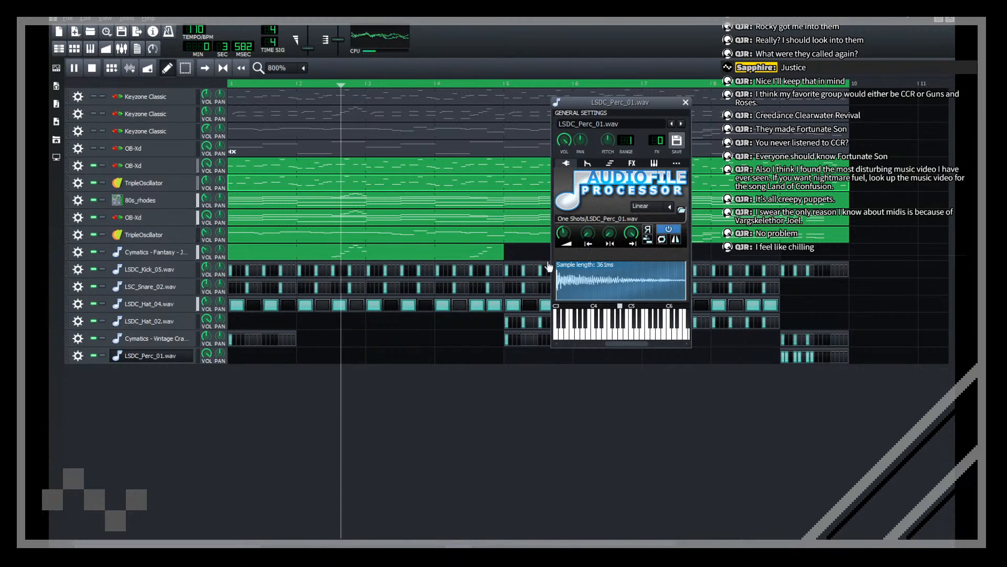
key(Escape)
Step: Save the project again and listen through the looped arrangement
click(123, 33)
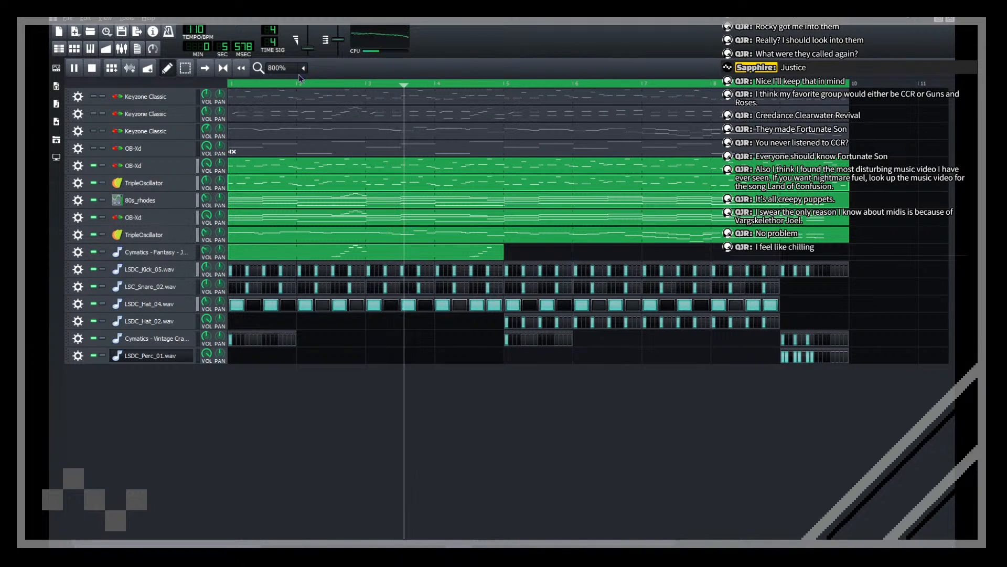
scroll(288, 69, down, 1)
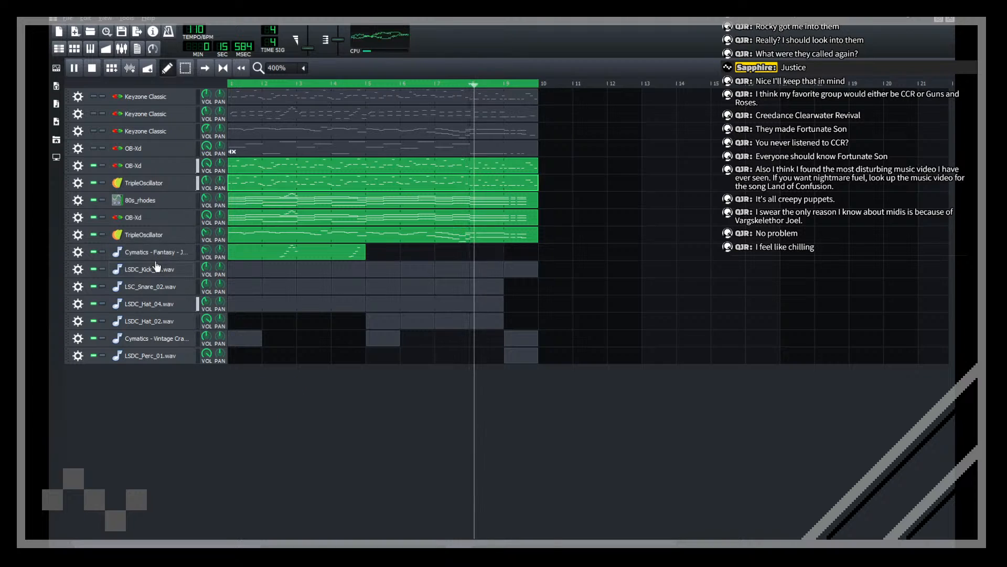
key(ctrl+s)
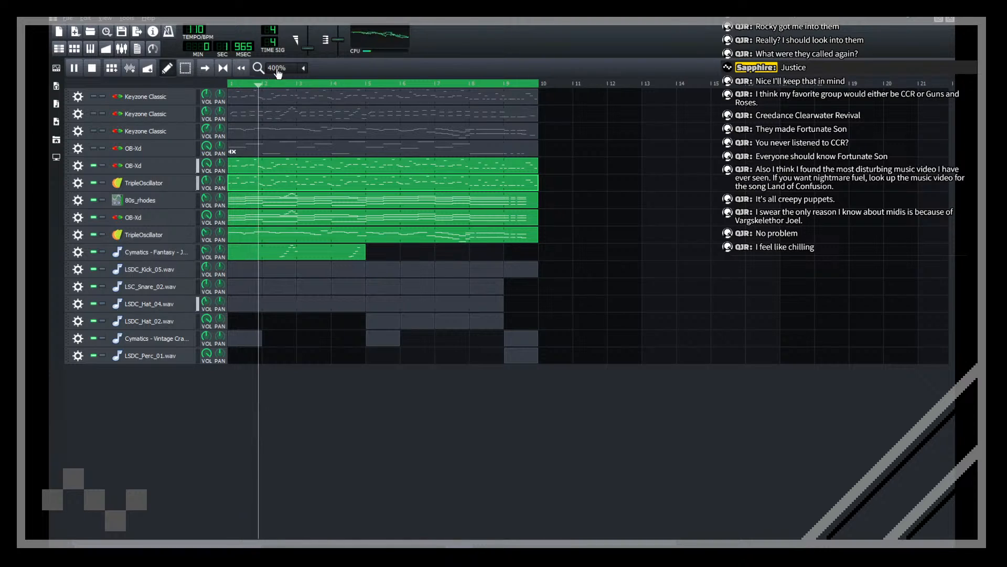
scroll(277, 69, down, 1)
key(space)
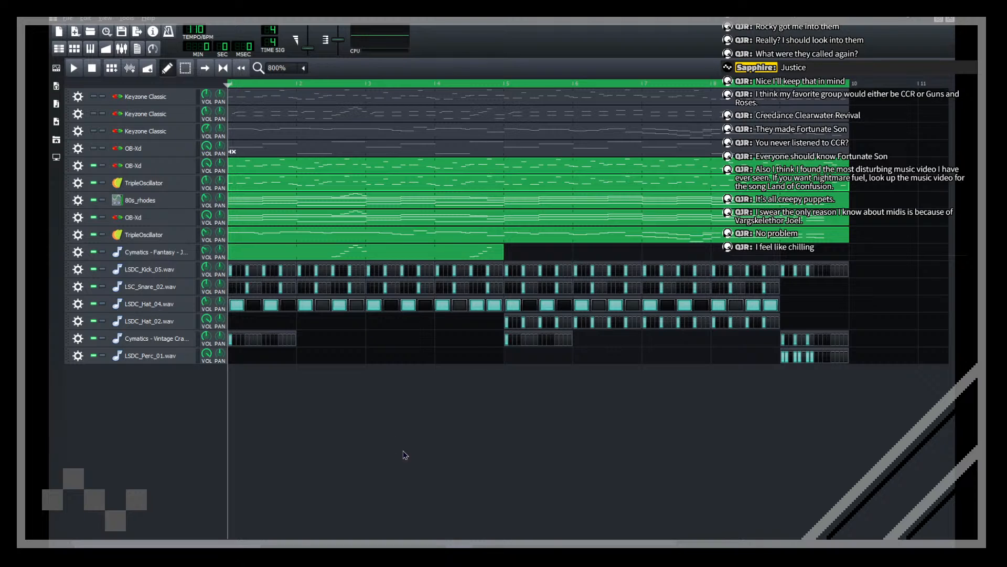
Step: Open the lower TripleOscillator track's melody in the piano roll and edit the detuning of its first D6 note
double_click(235, 233)
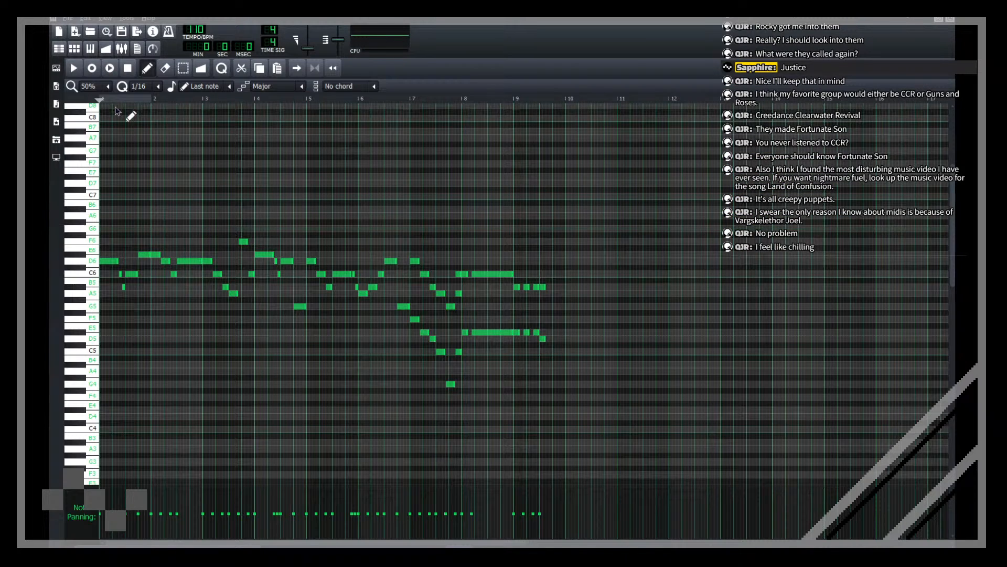
ctrl+scroll(117, 111, up, 3)
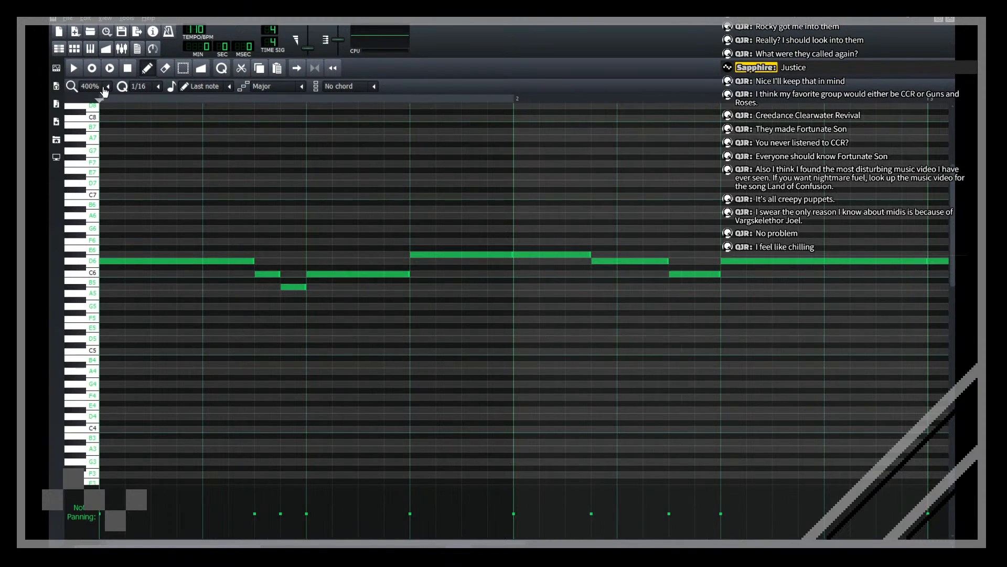
scroll(104, 90, down, 1)
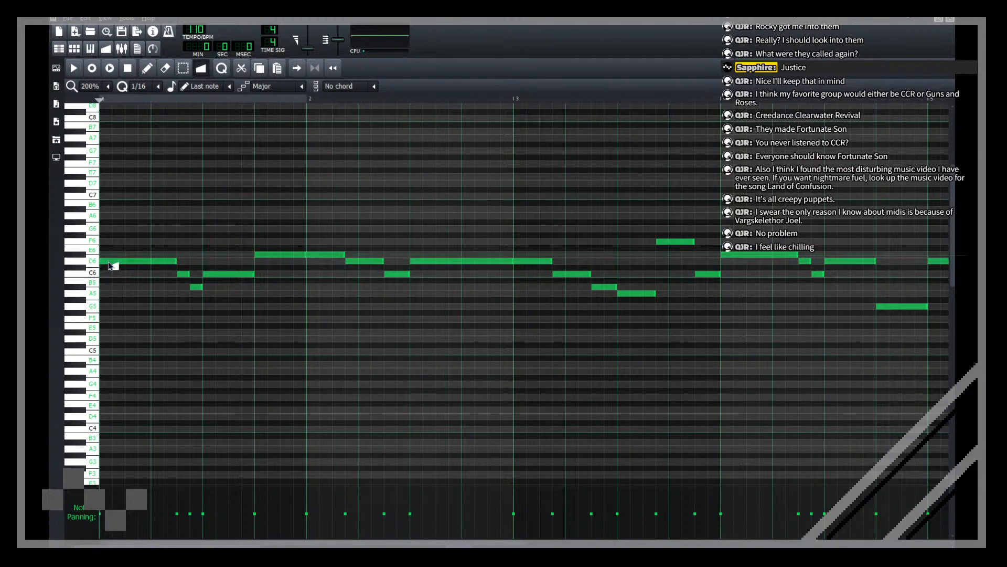
click(114, 261)
drag(309, 199, 592, 126)
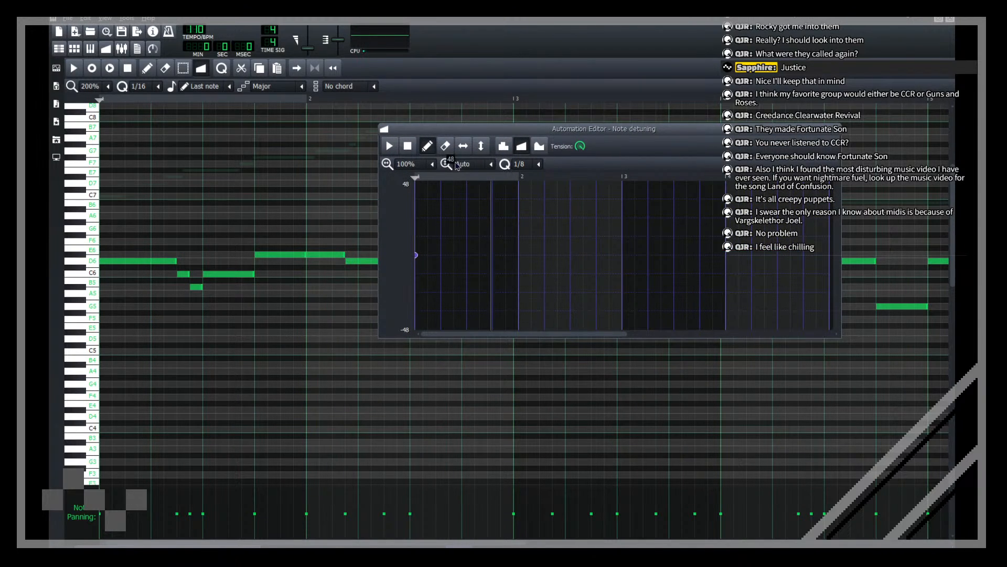
Step: Draw a detuning ramp on the first D6 note from about -2.5 up to 0 over an eighth note, using 1/16 quantization
scroll(422, 164, down, 1)
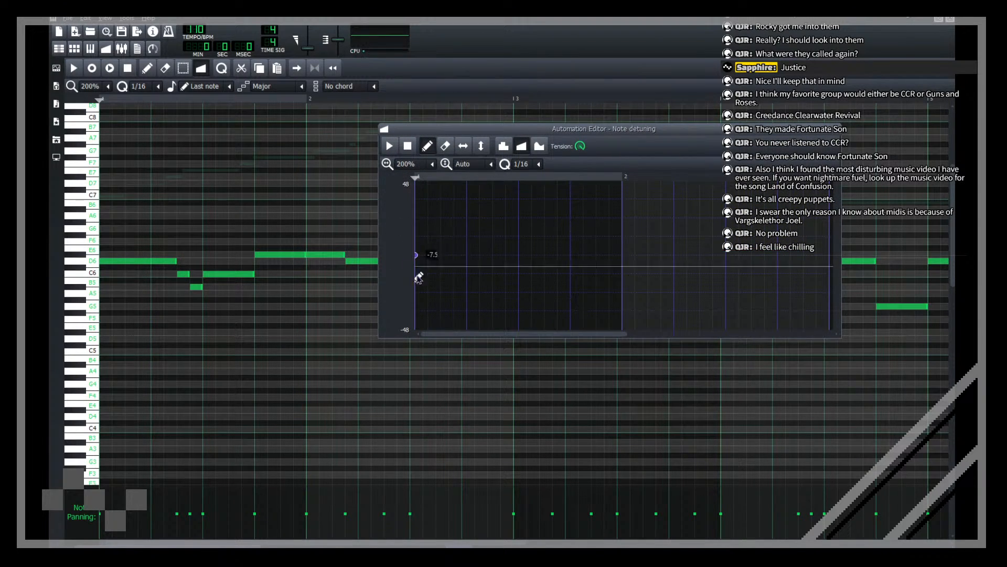
click(441, 254)
scroll(472, 167, down, 7)
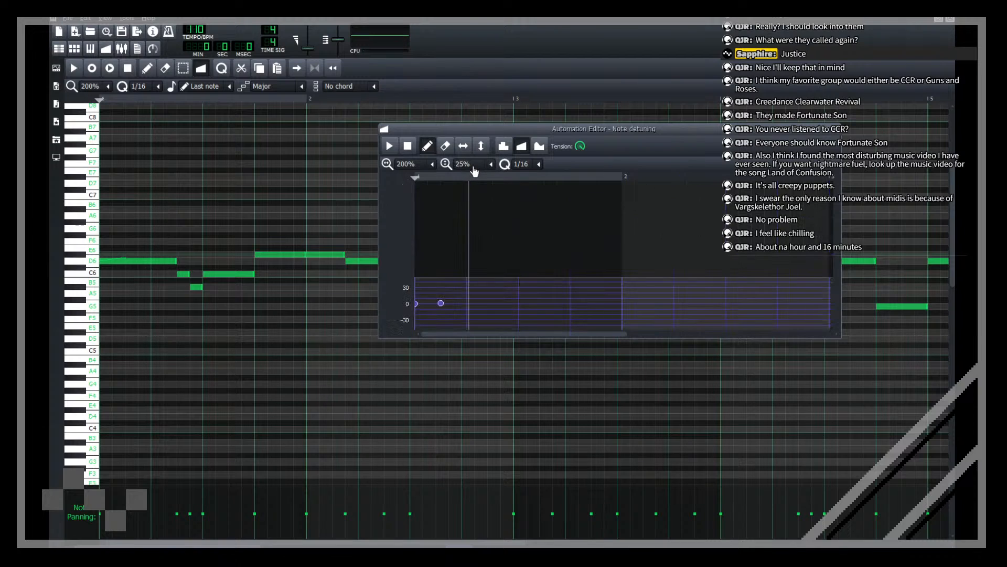
scroll(463, 167, up, 2)
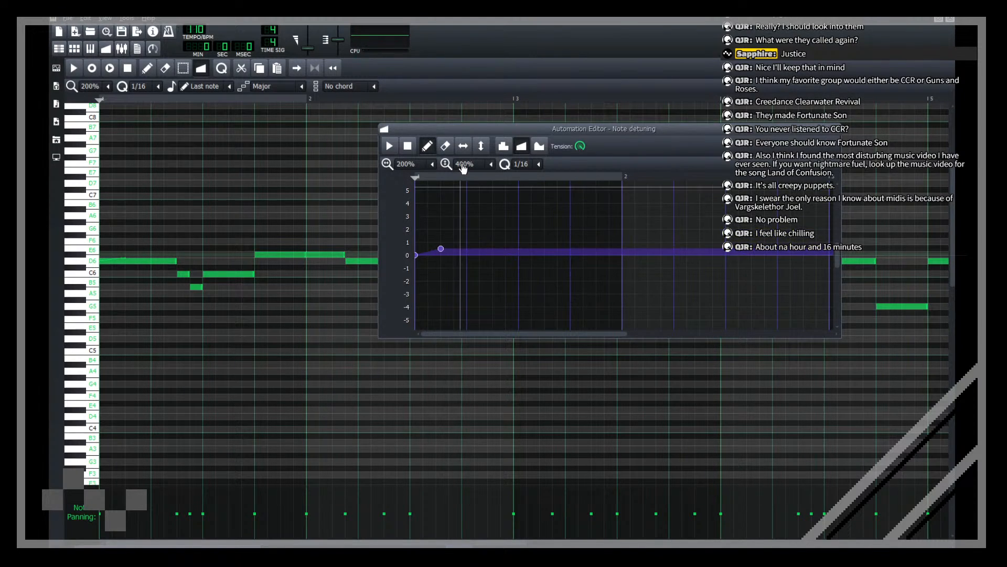
click(441, 255)
drag(415, 287, 407, 288)
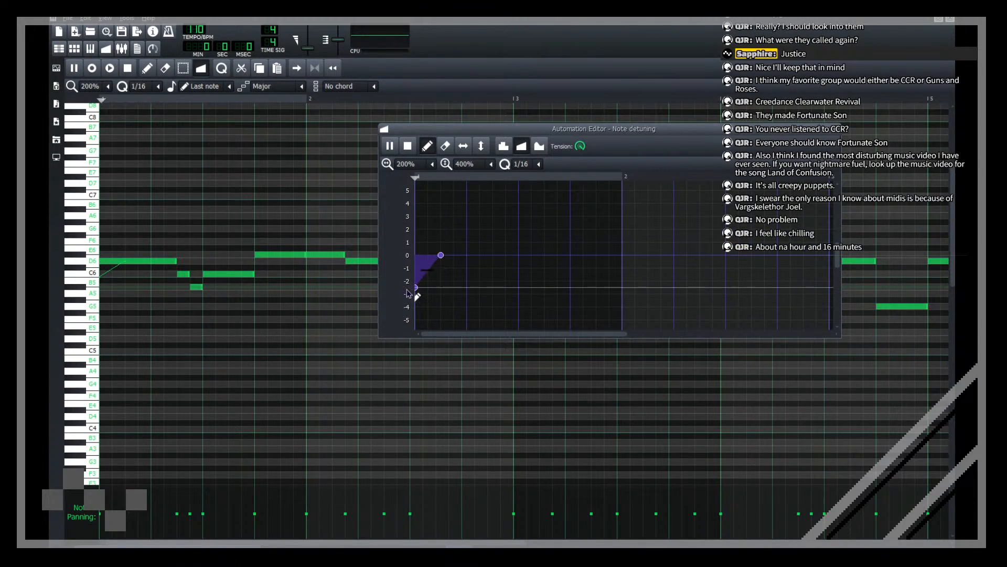
Step: Audition the pitch slide and set its starting detune value to -2
key(space)
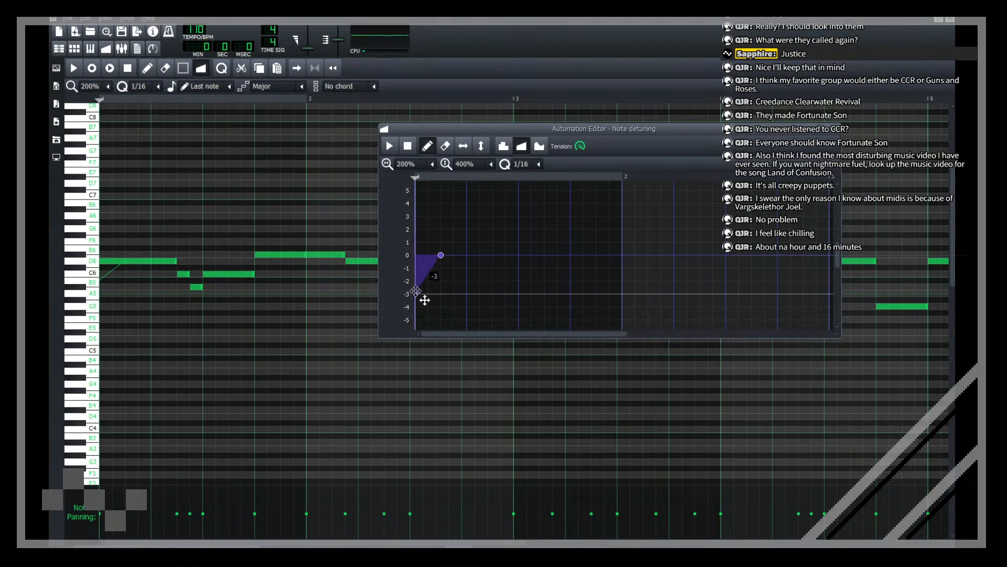
key(space)
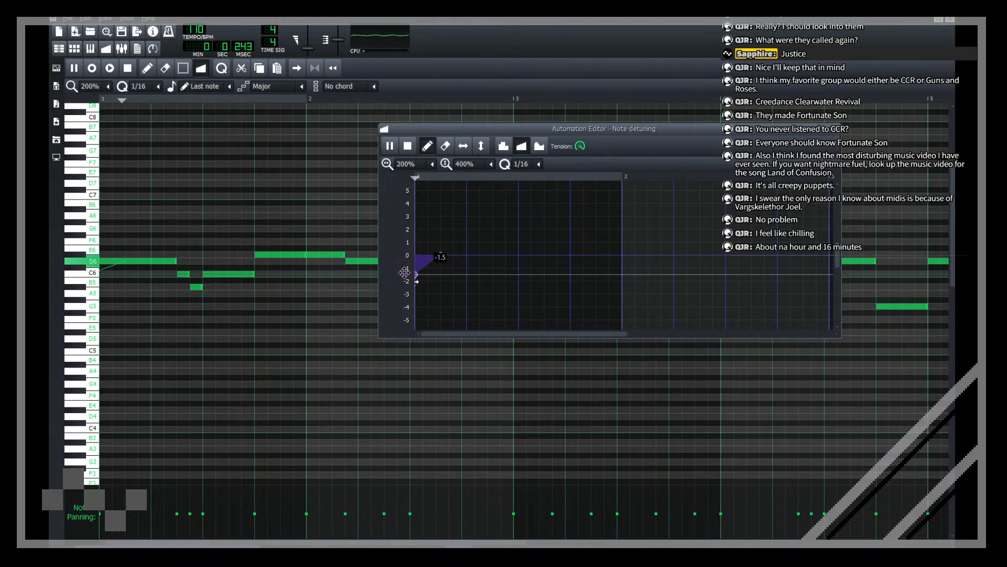
drag(402, 271, 401, 280)
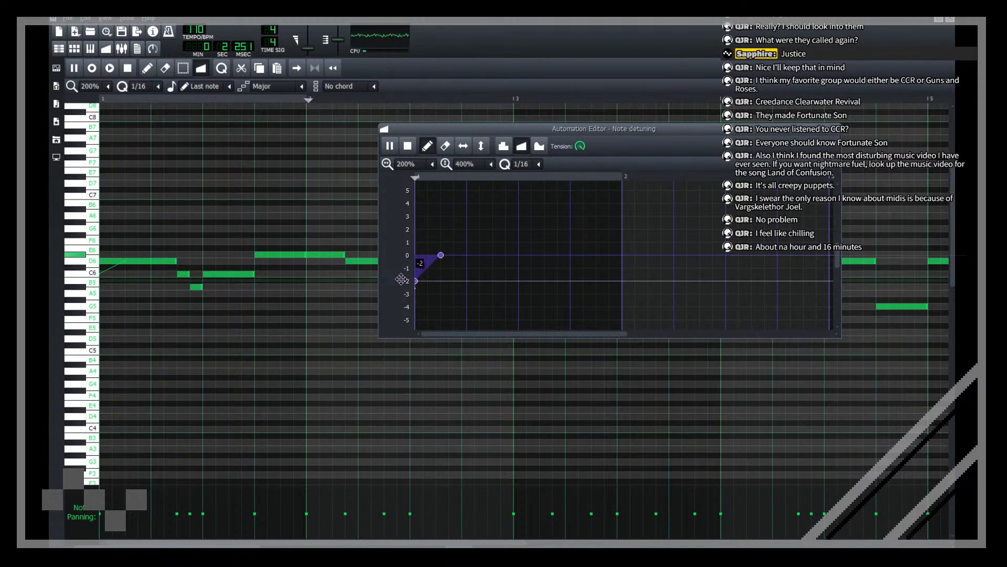
key(space)
key(space)
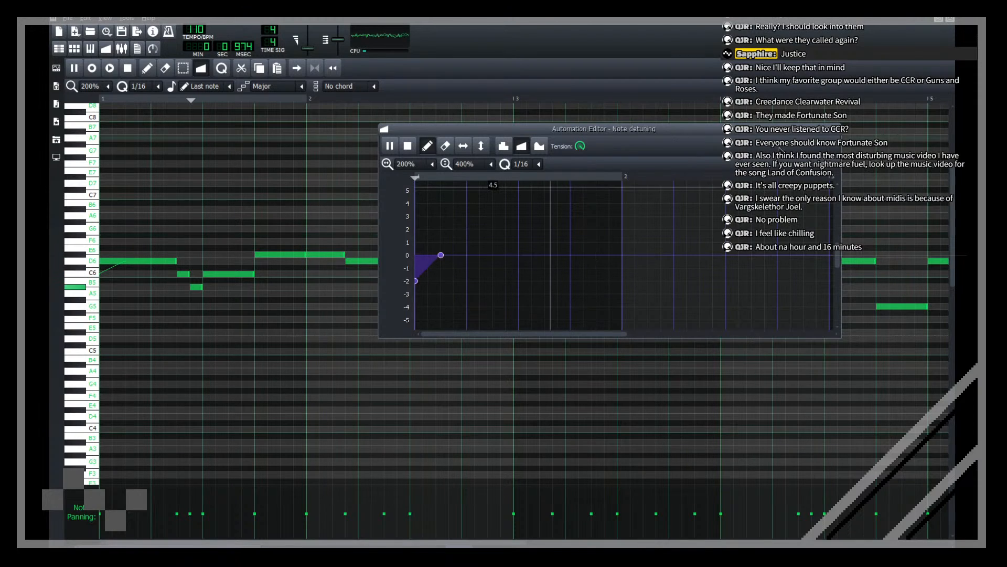
click(836, 129)
Step: Draw a detuning ramp on the F6 note before bar 4 from about -2 up to 0 over a sixteenth note
scroll(102, 87, up, 1)
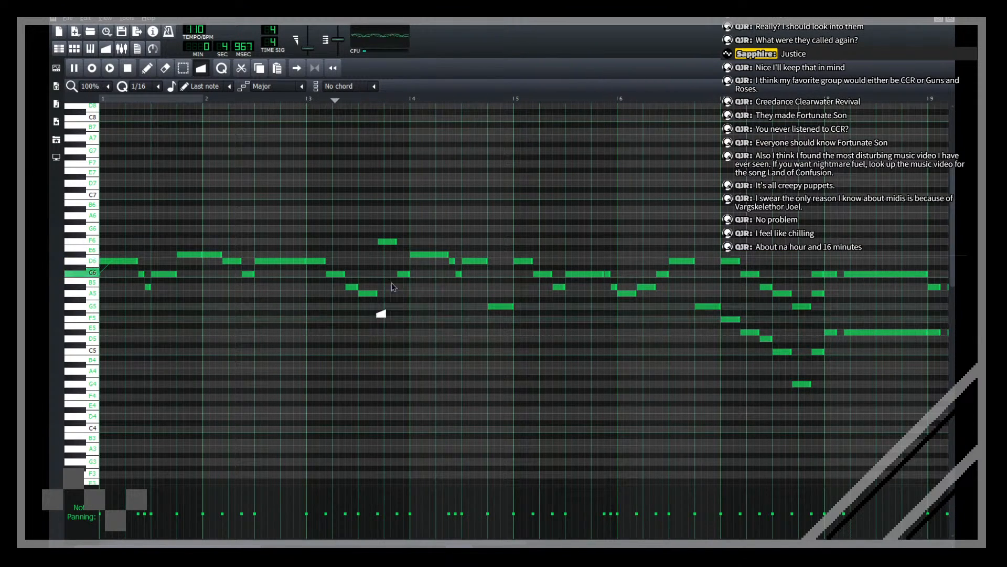
click(387, 241)
drag(473, 132, 558, 158)
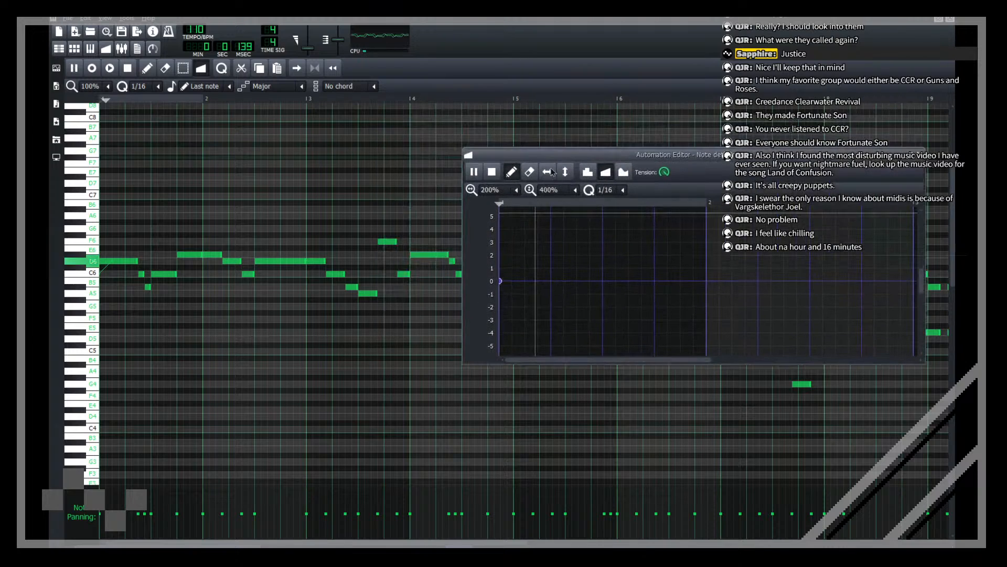
mouse_move(530, 239)
mouse_down()
mouse_move(524, 279)
mouse_move(501, 300)
mouse_move(503, 320)
mouse_move(502, 304)
mouse_up()
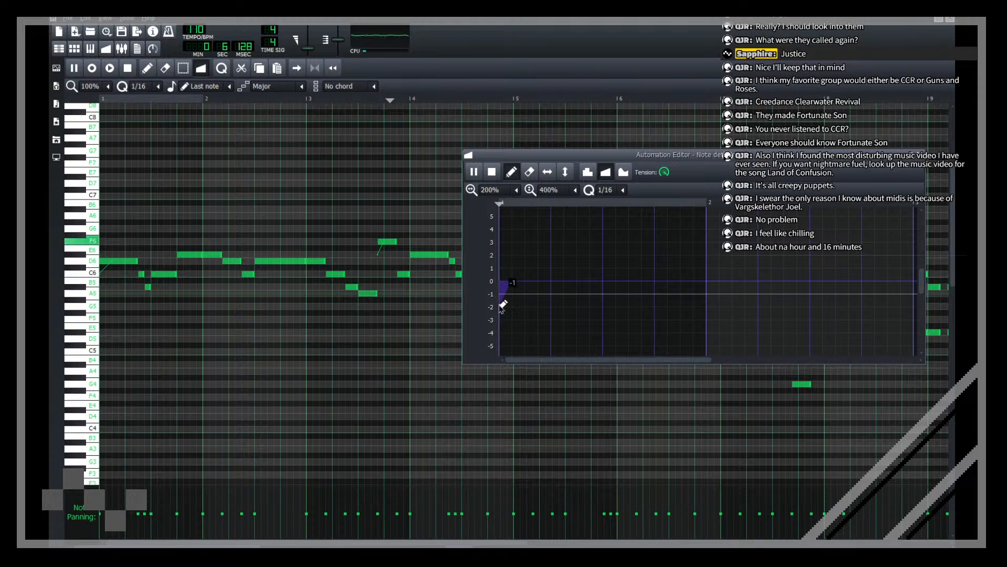
click(920, 154)
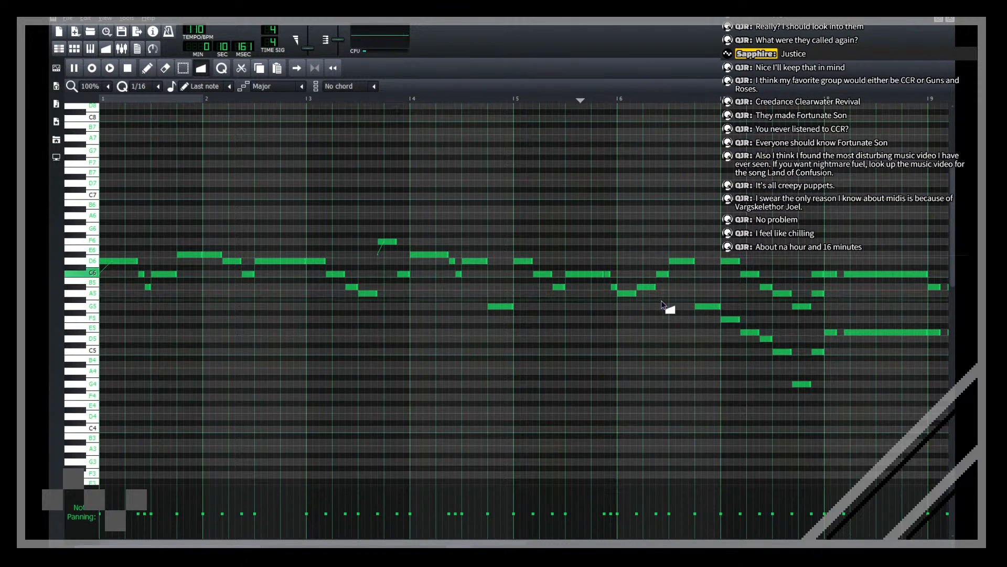
Step: Draw a detuning ramp on the G5 note ending at bar 7 from 2 down to 0 over a sixteenth note
click(702, 307)
drag(682, 155, 548, 313)
click(378, 439)
click(366, 423)
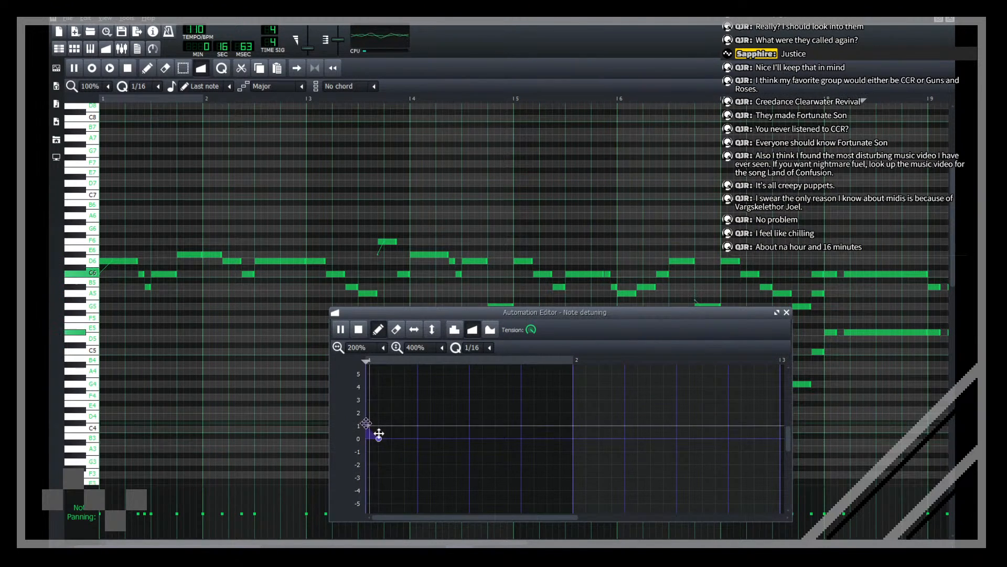
drag(359, 421, 357, 408)
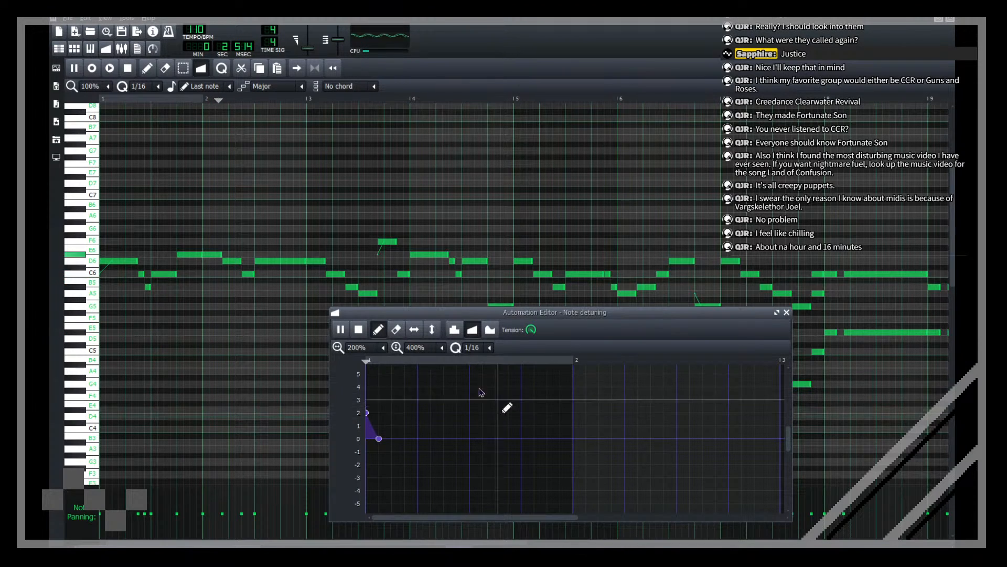
Step: Set the starting detune value of the G5 note before bar 7 to 1 and audition the slide from the middle of bar 6
drag(516, 318, 371, 338)
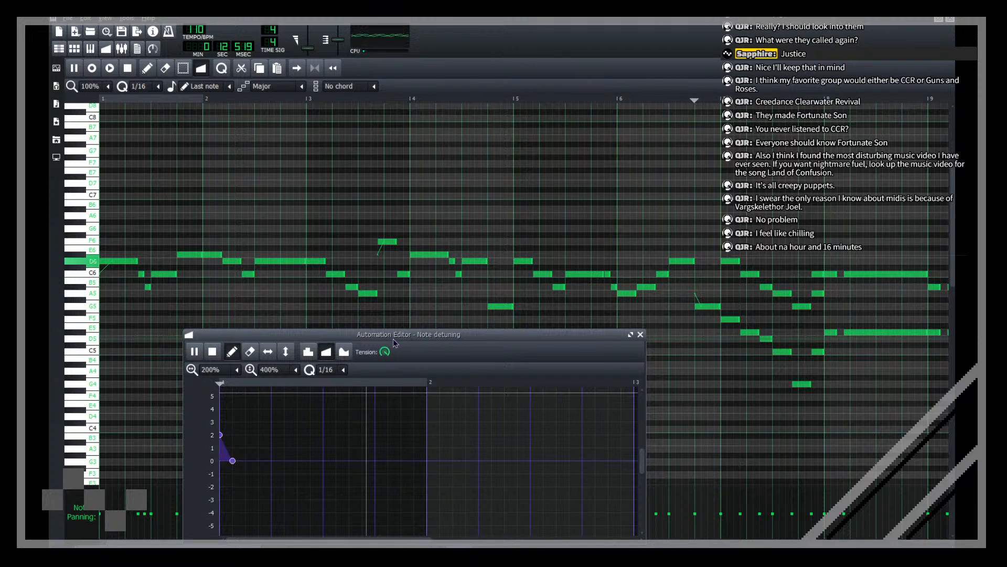
drag(221, 436, 211, 449)
key(space)
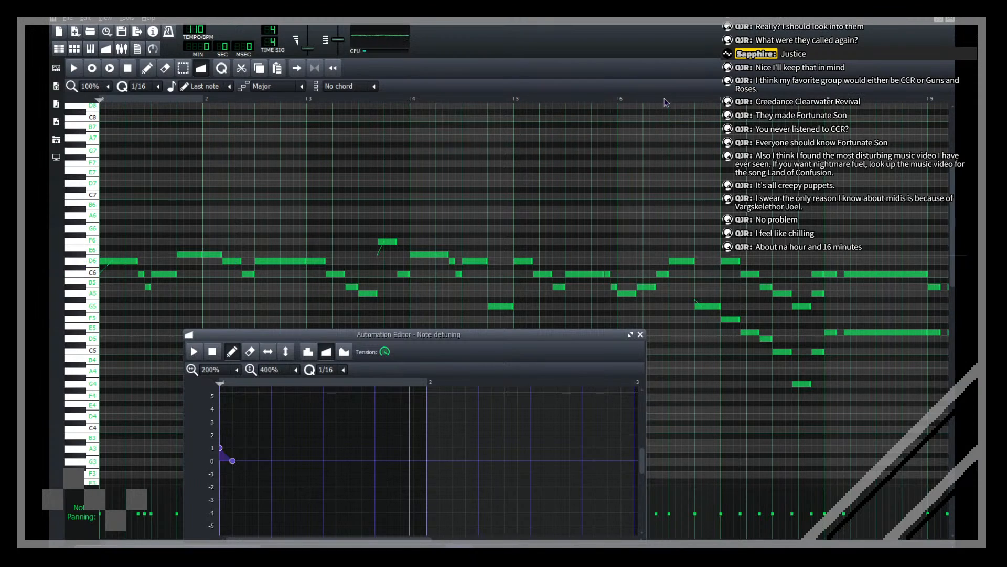
click(666, 100)
key(space)
click(950, 19)
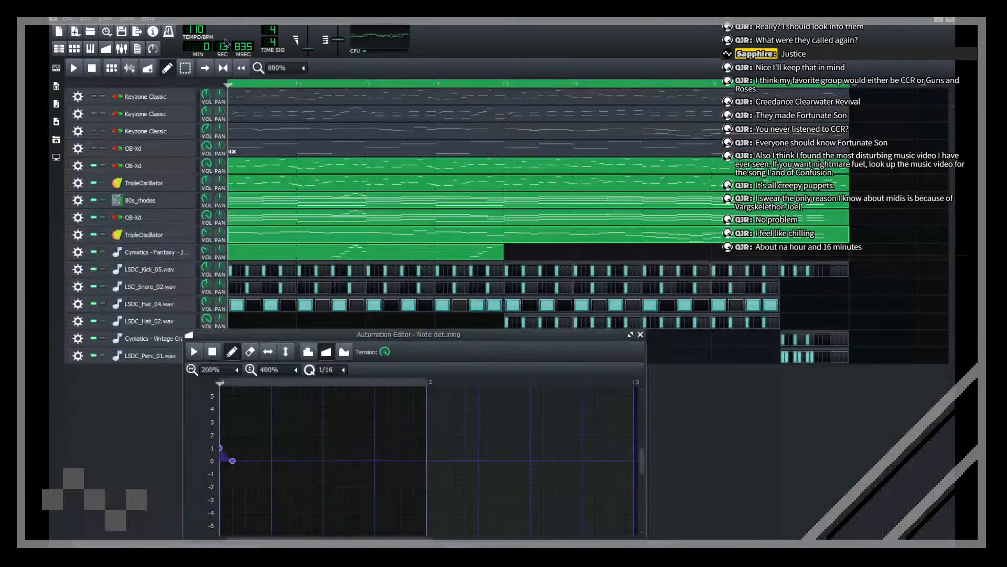
Step: Save the project and close the note detuning editor
key(ctrl+s)
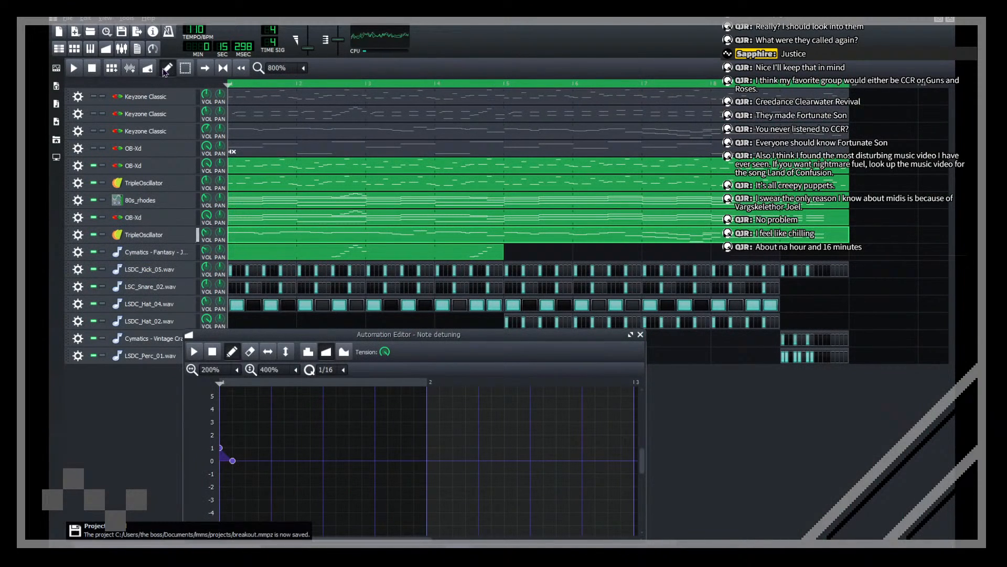
click(111, 436)
key(space)
key(space)
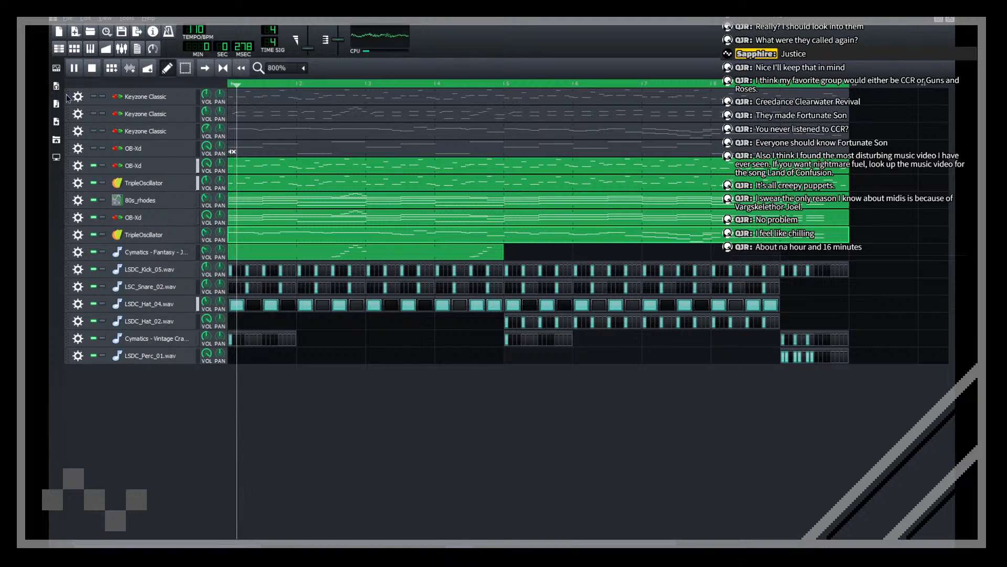
key(space)
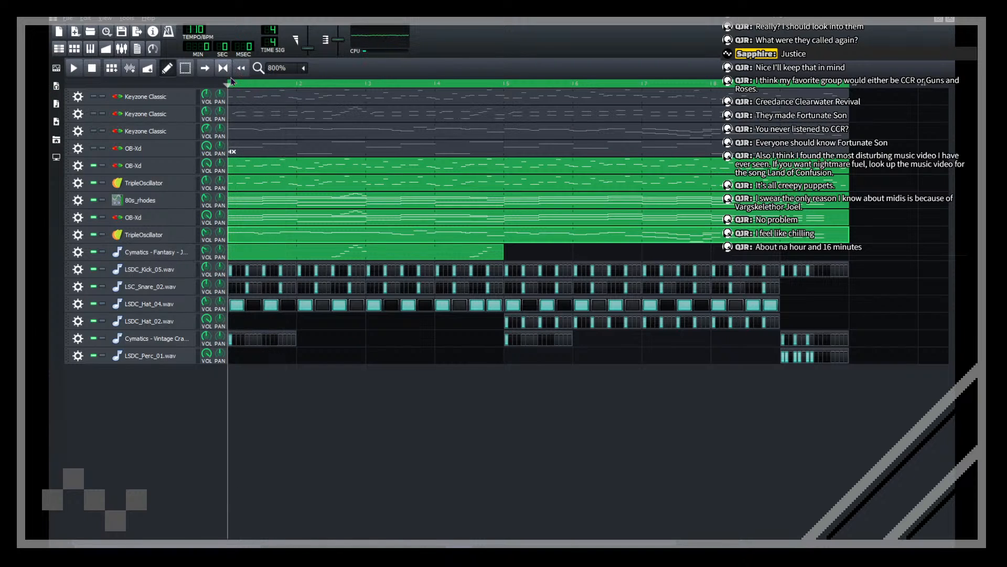
key(ctrl+s)
Step: Play the arrangement from the start to check the pitch slides, and save the project again
key(space)
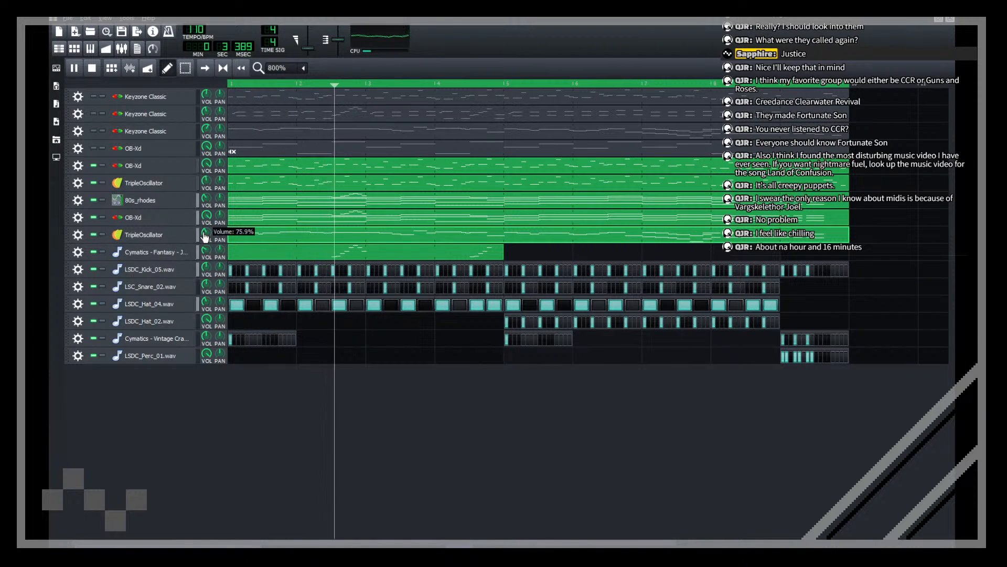
click(121, 32)
scroll(278, 71, up, 1)
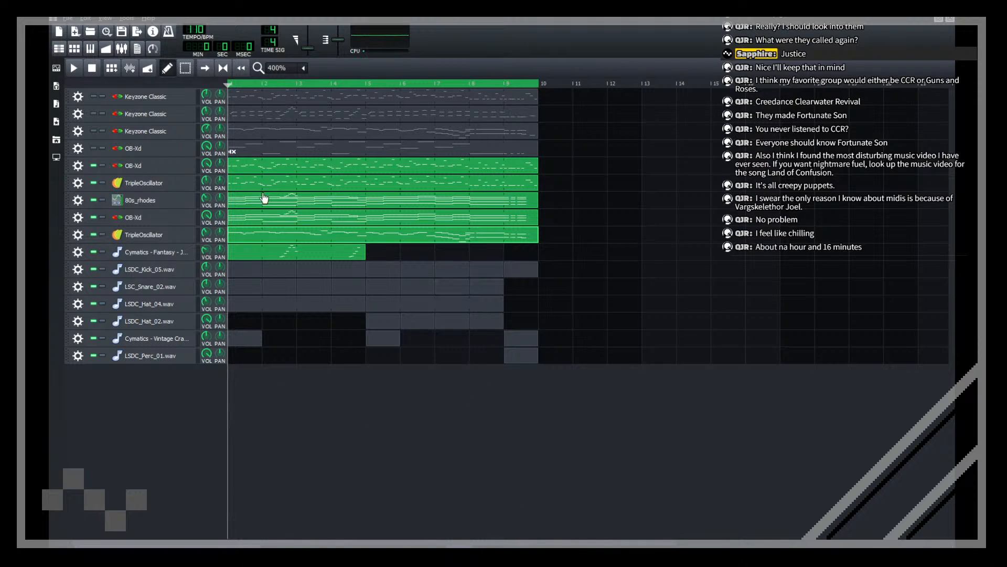
key(ctrl+s)
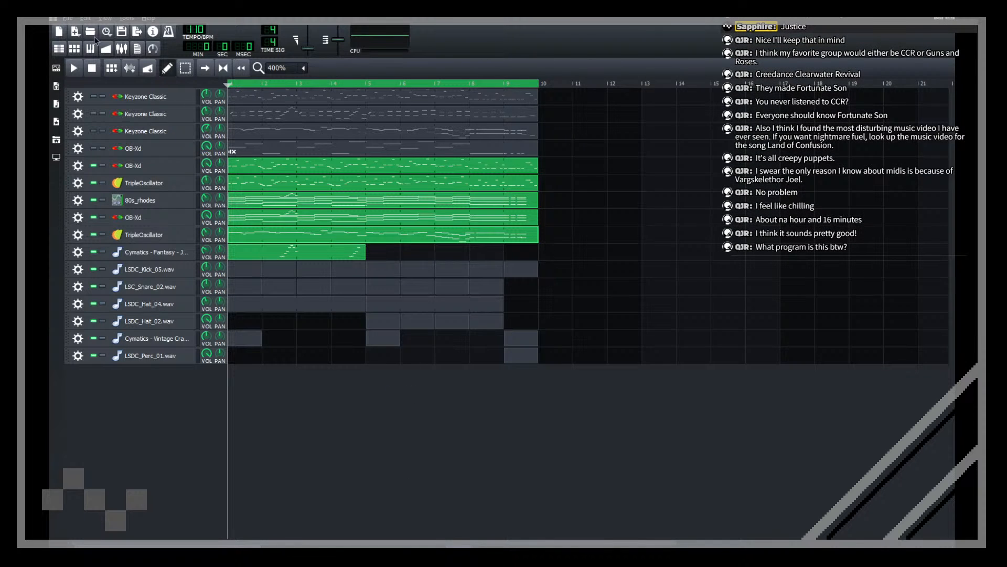
Step: Raise the LSC_Snare_02 track's volume slightly while the arrangement plays
scroll(273, 71, down, 1)
key(space)
scroll(275, 72, up, 2)
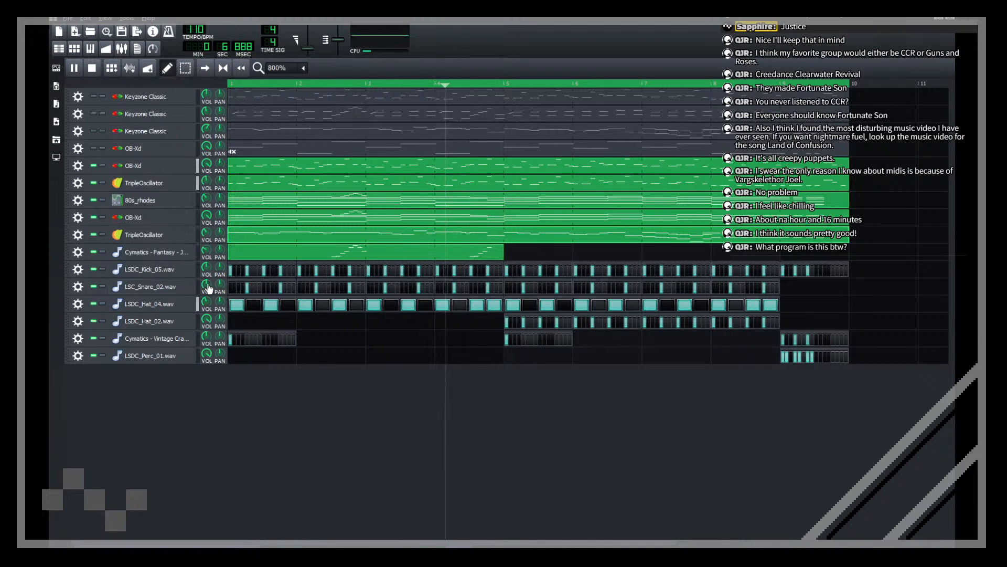
mouse_move(209, 286)
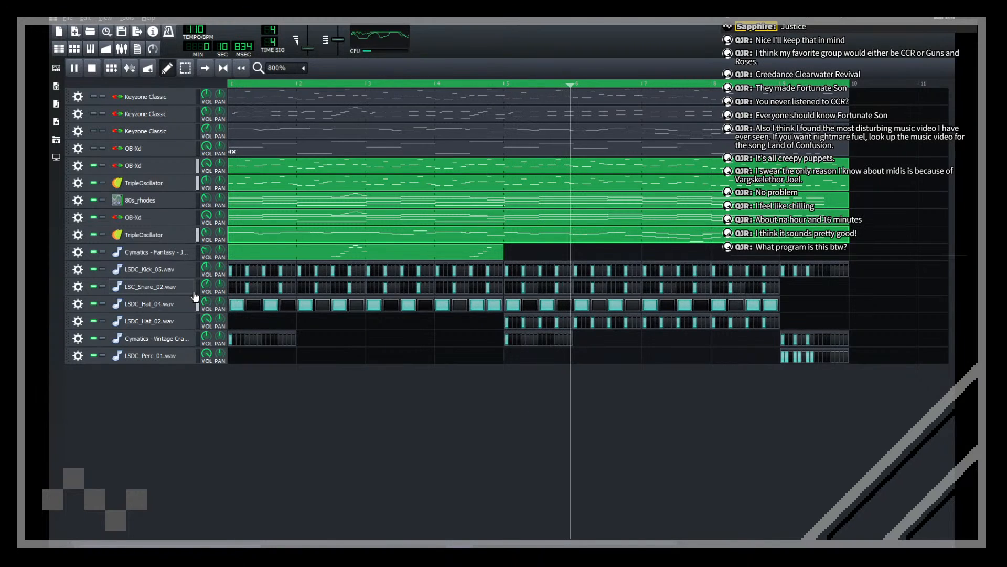
drag(209, 292, 210, 287)
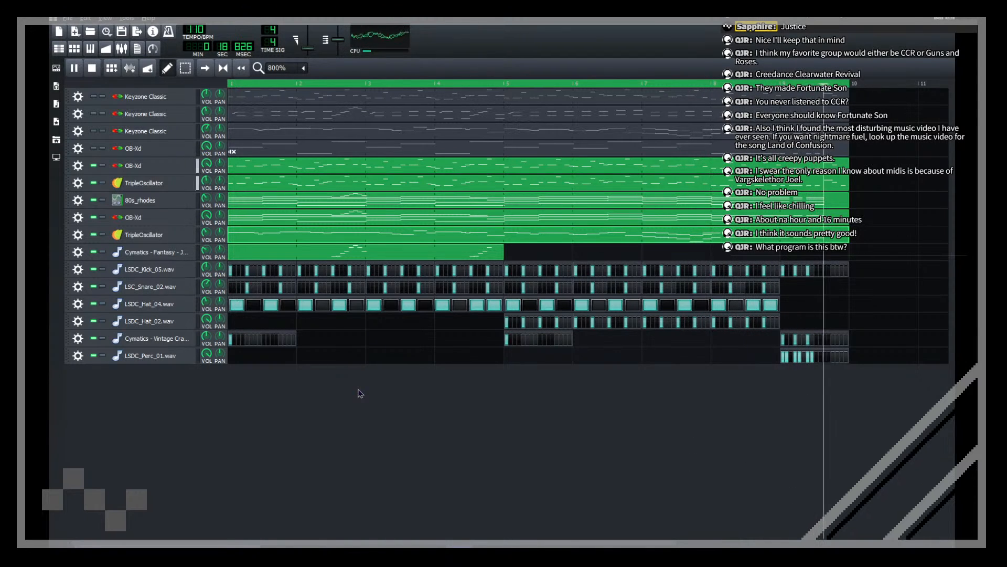
Step: Open the LSDC_Perc_01 clip at bar 9 in the piano roll to adjust its note velocities, and return to the arrangement
right_click(813, 362)
click(839, 368)
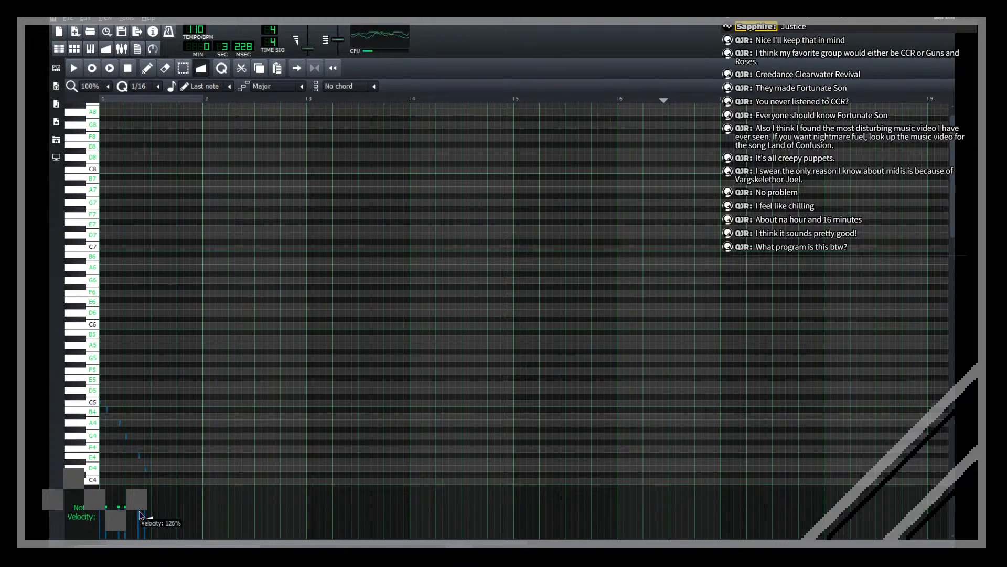
key(F7)
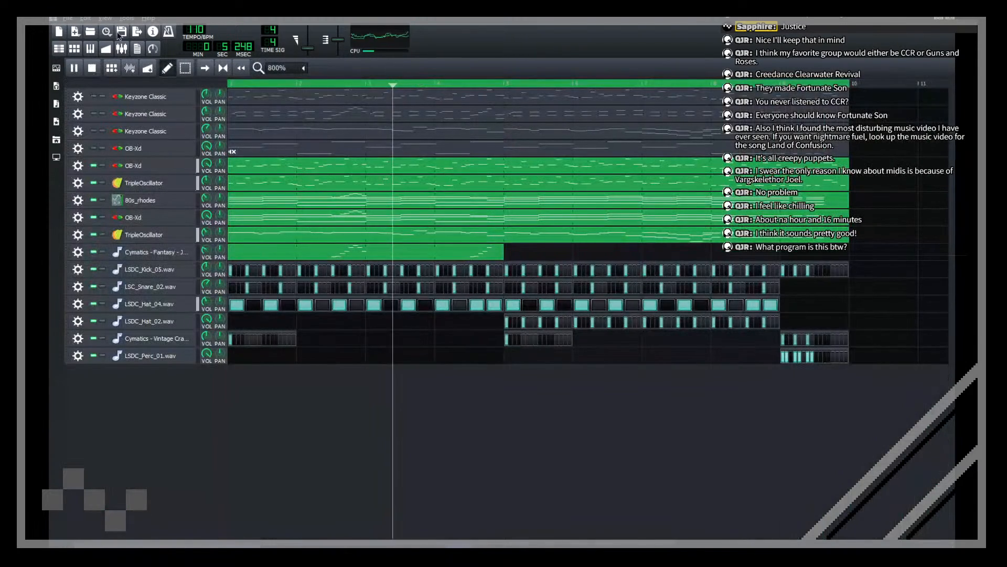
Step: Save the project while listening through to the end, stop playback and save once more
click(121, 31)
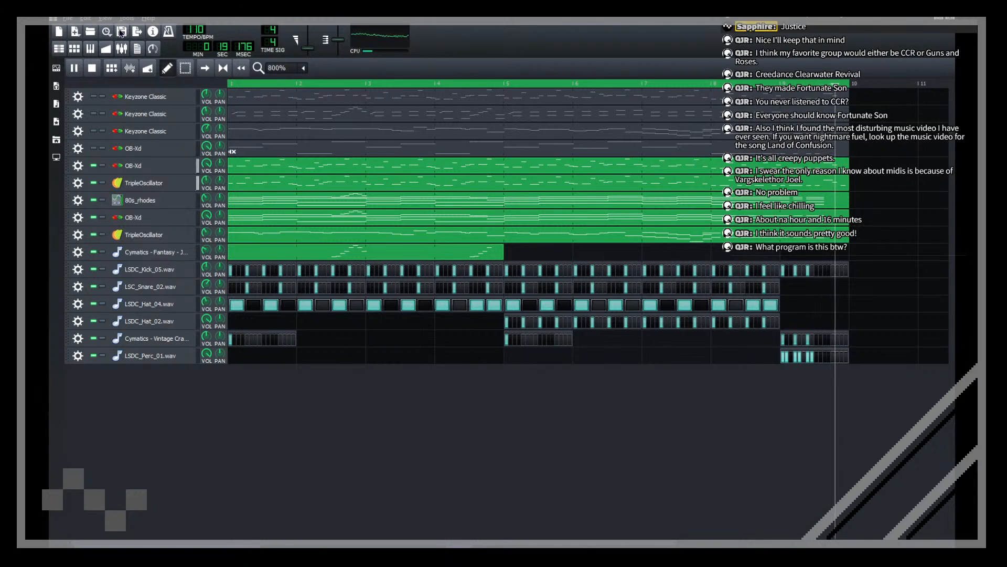
key(space)
key(ctrl+s)
scroll(272, 72, up, 1)
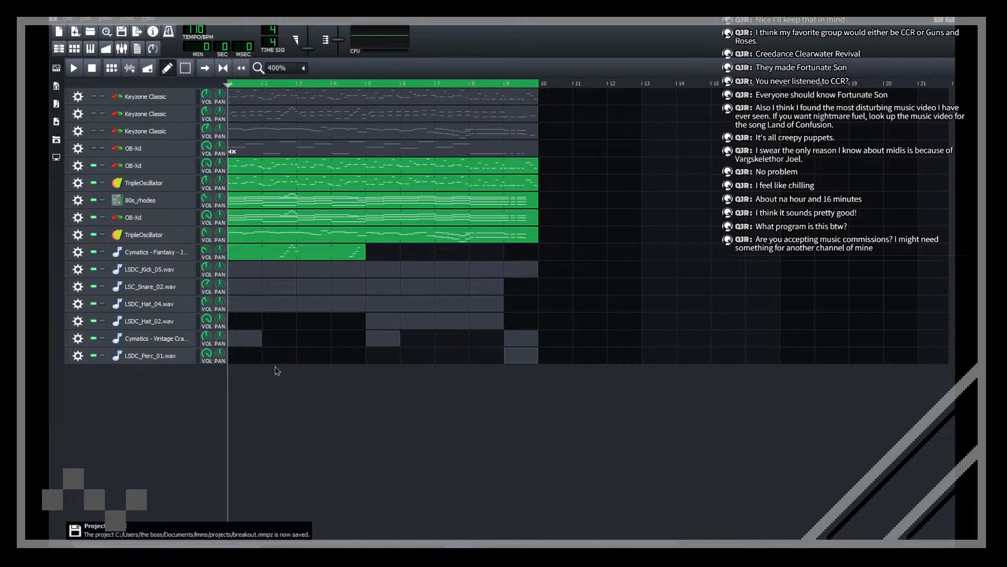
Step: Browse the user sample library, collapsing the One Shots folder and expanding the FX's folder
click(56, 105)
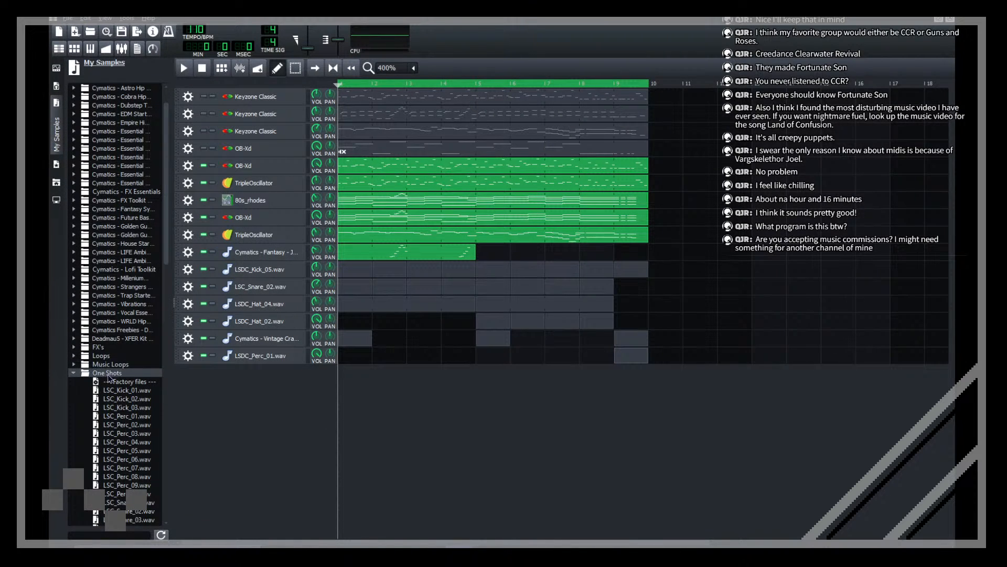
click(74, 374)
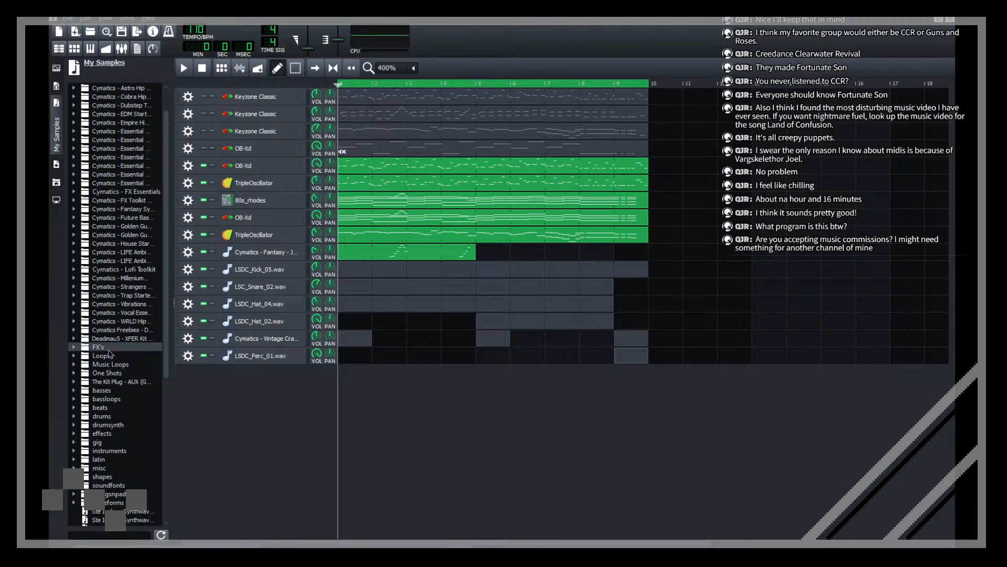
key(space)
click(75, 349)
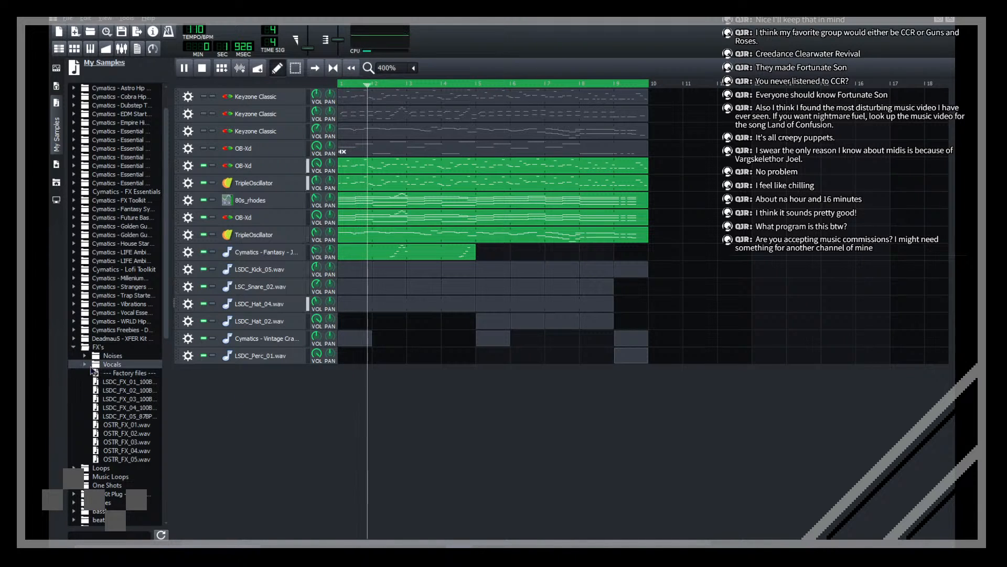
key(space)
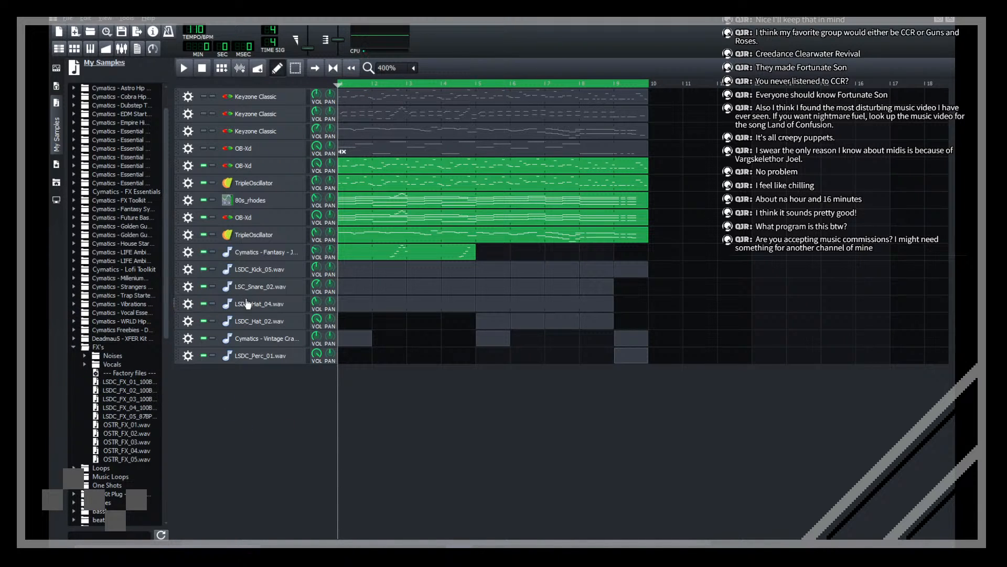
Step: Audition the LSDC_FX and OSTR_FX samples in the FX's folder to find a suitable effect
click(131, 399)
click(132, 426)
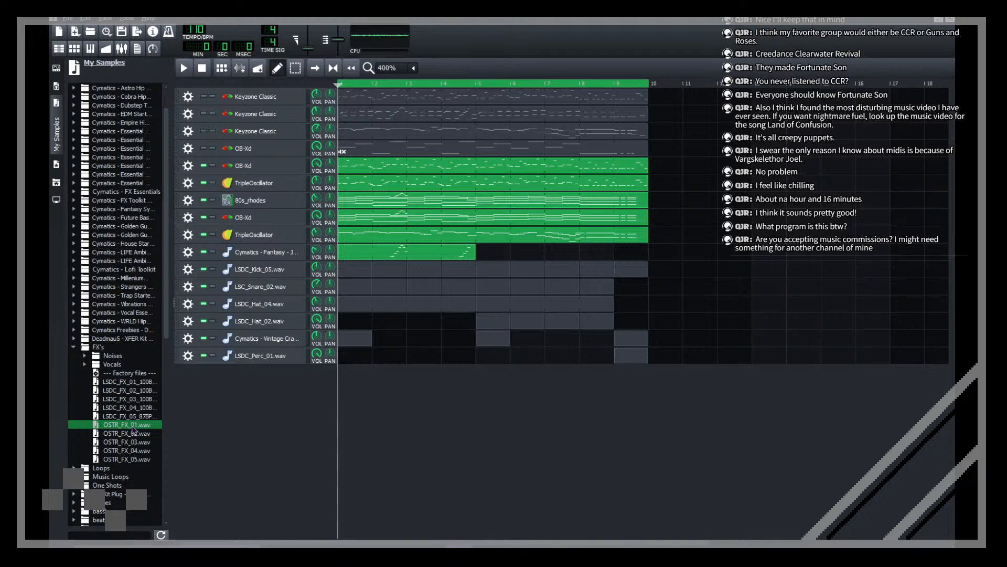
click(139, 443)
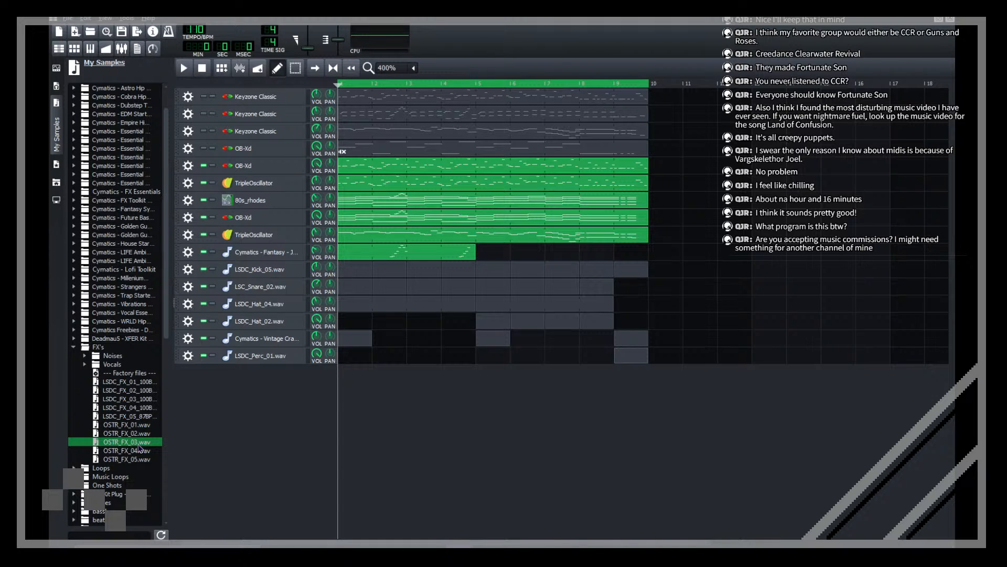
click(111, 459)
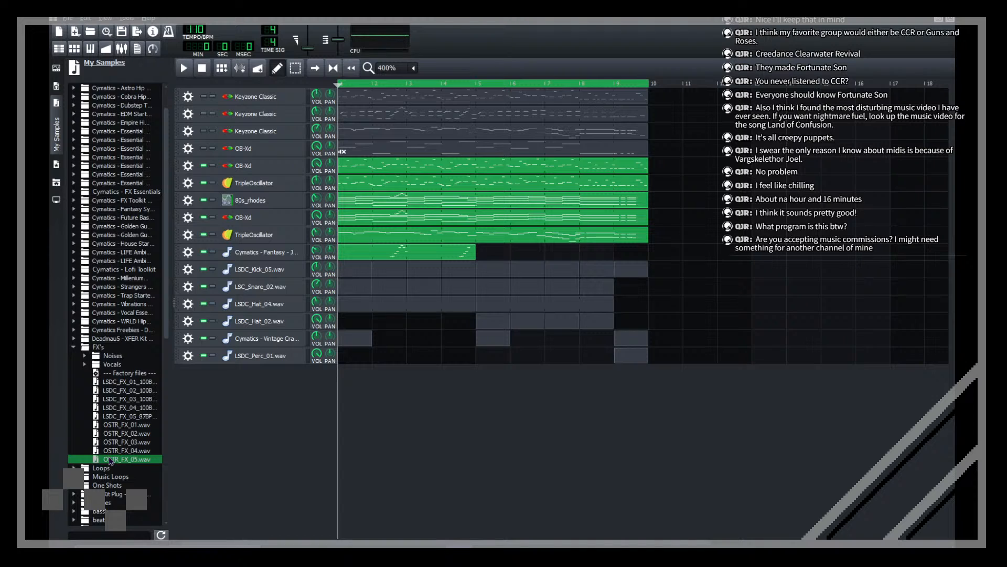
click(122, 400)
click(115, 392)
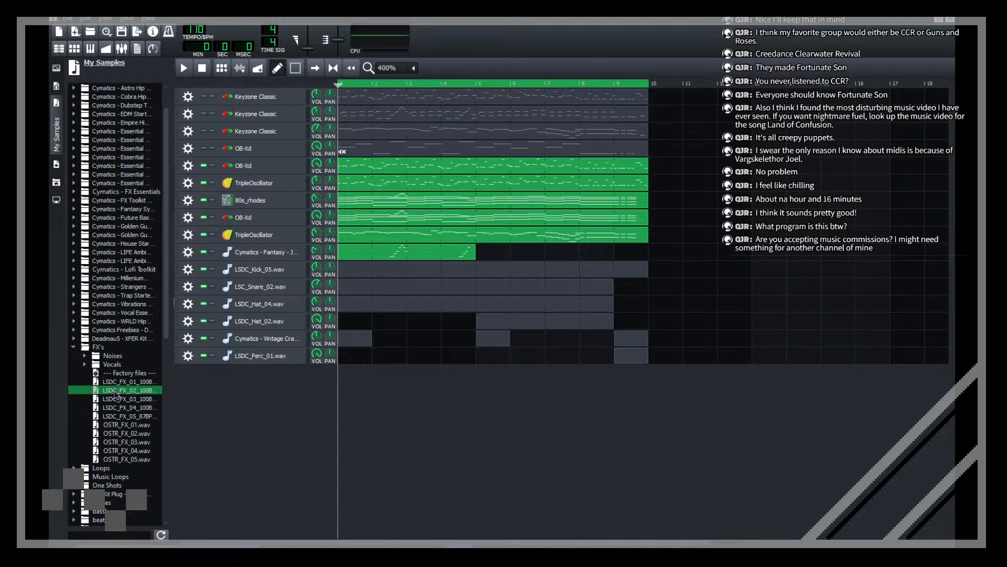
click(111, 384)
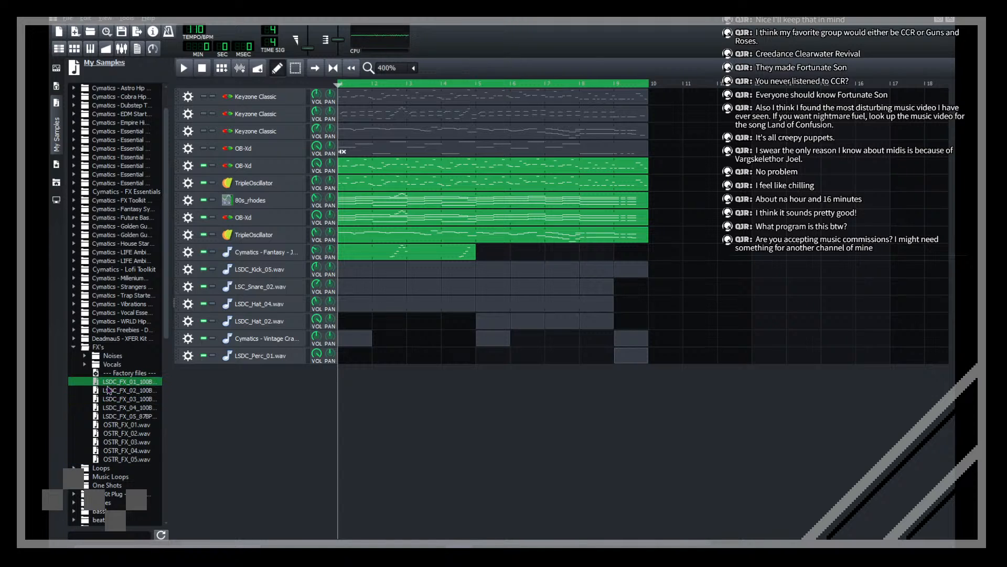
click(125, 414)
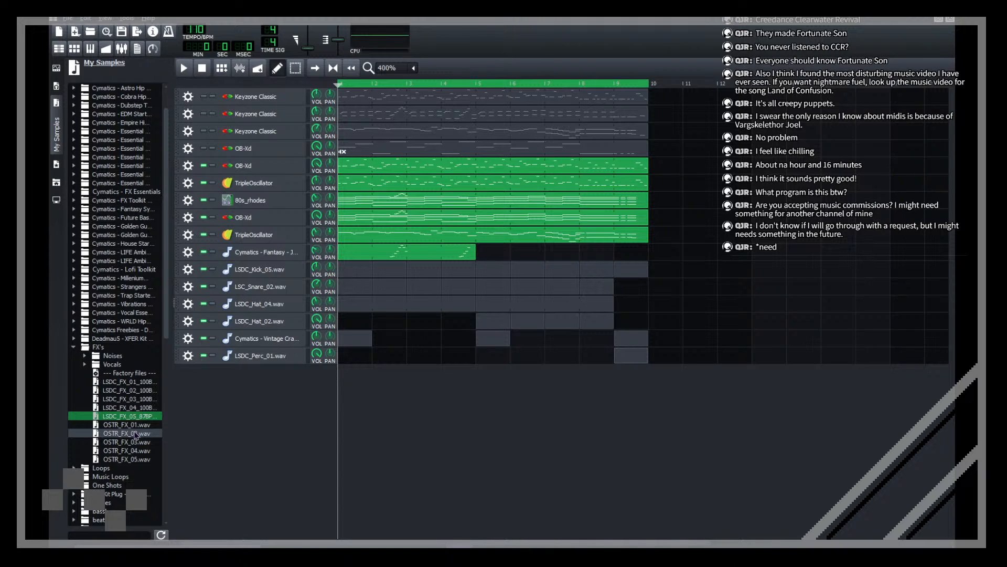
click(136, 433)
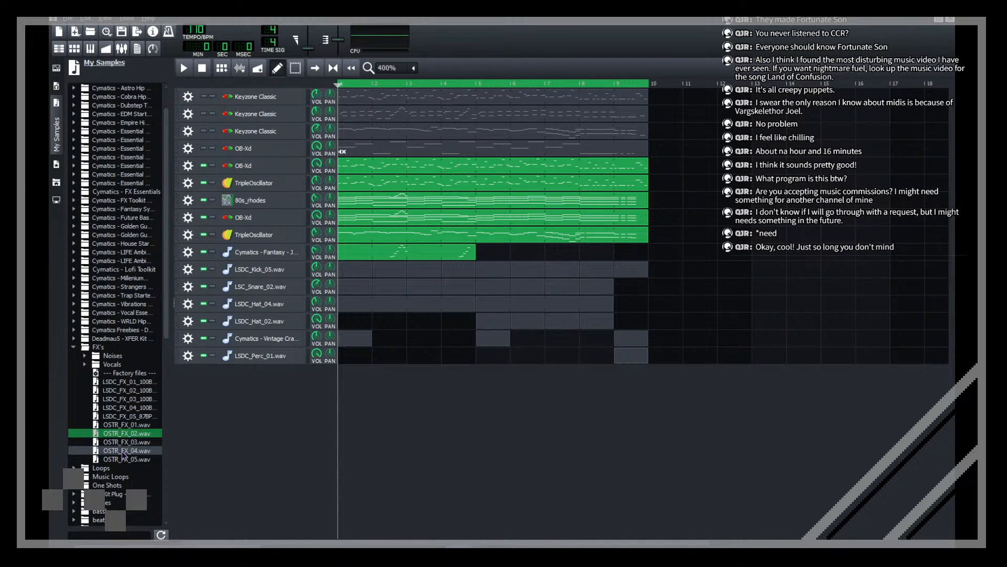
Step: Preview OSTR_FX_05.wav, add it to the song as a new track, and hide the sample browser
click(133, 459)
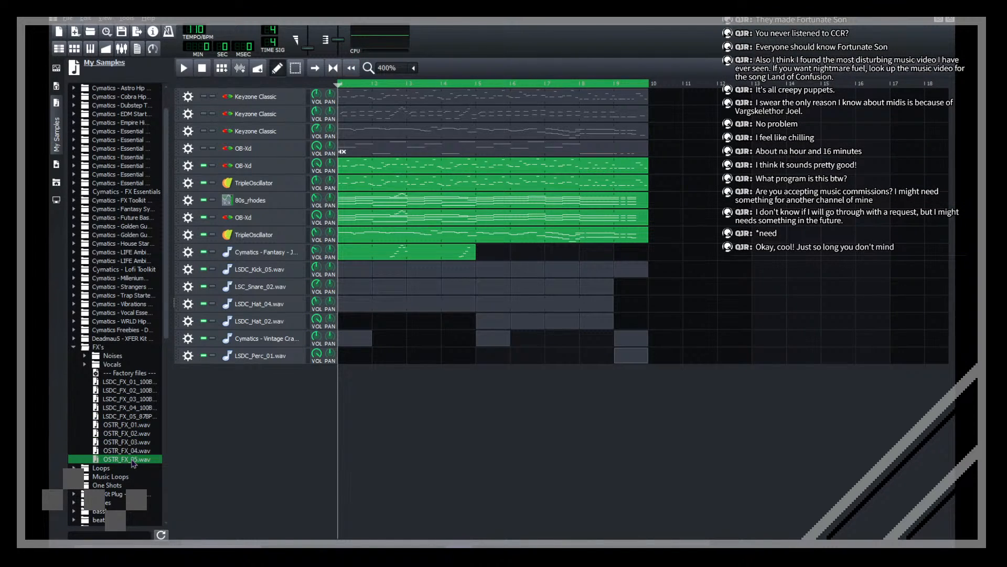
drag(132, 460, 455, 430)
click(56, 126)
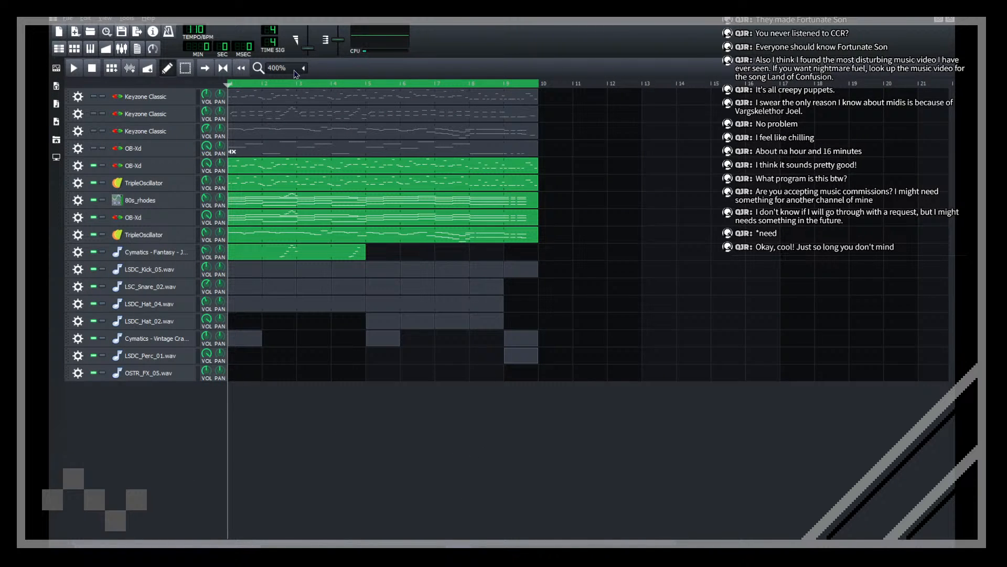
Step: In a new clip on the OSTR_FX_05.wav track, draw an A4 note filling bar 1 and reset the note length to Last note
scroll(281, 68, down, 2)
double_click(297, 374)
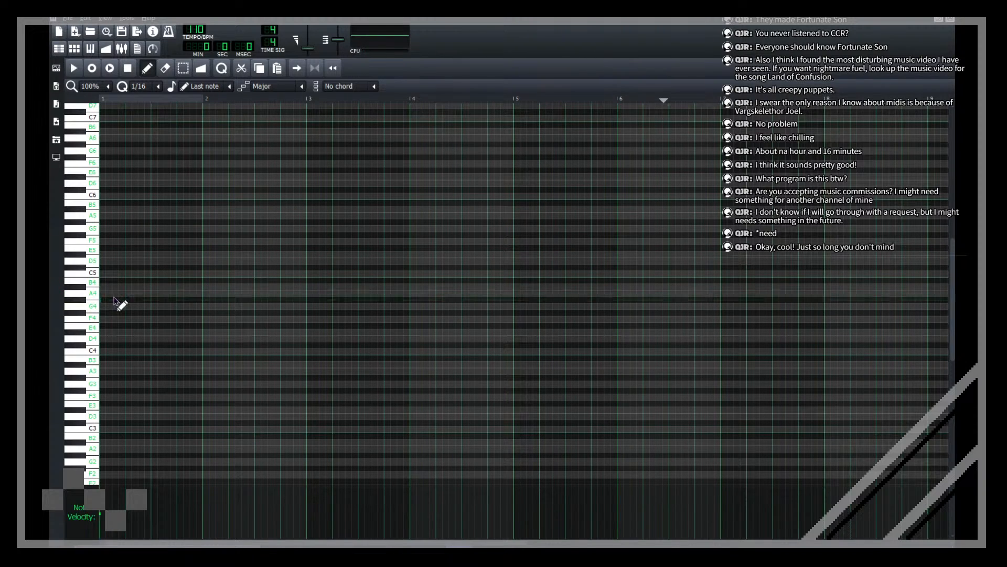
click(228, 86)
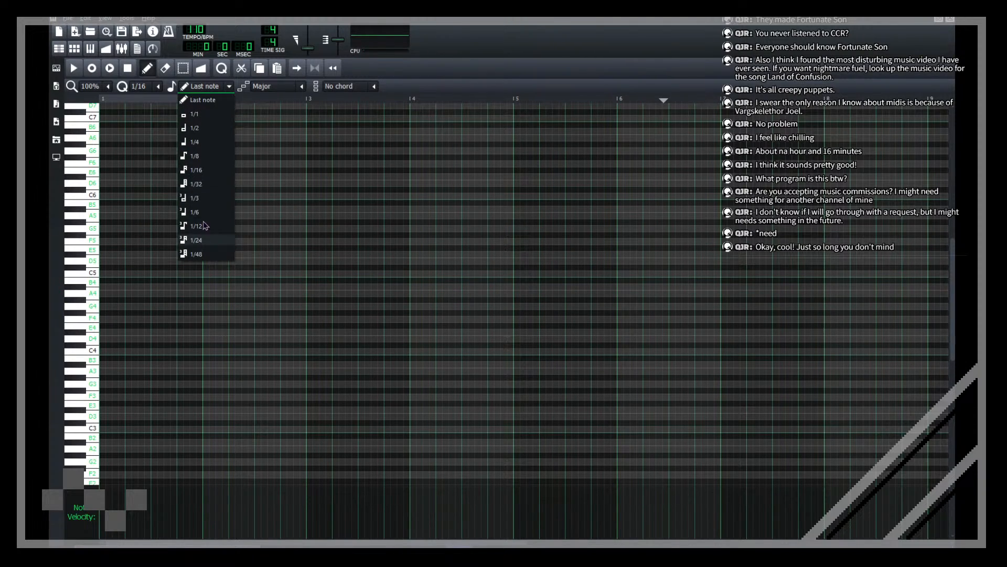
click(194, 156)
click(105, 294)
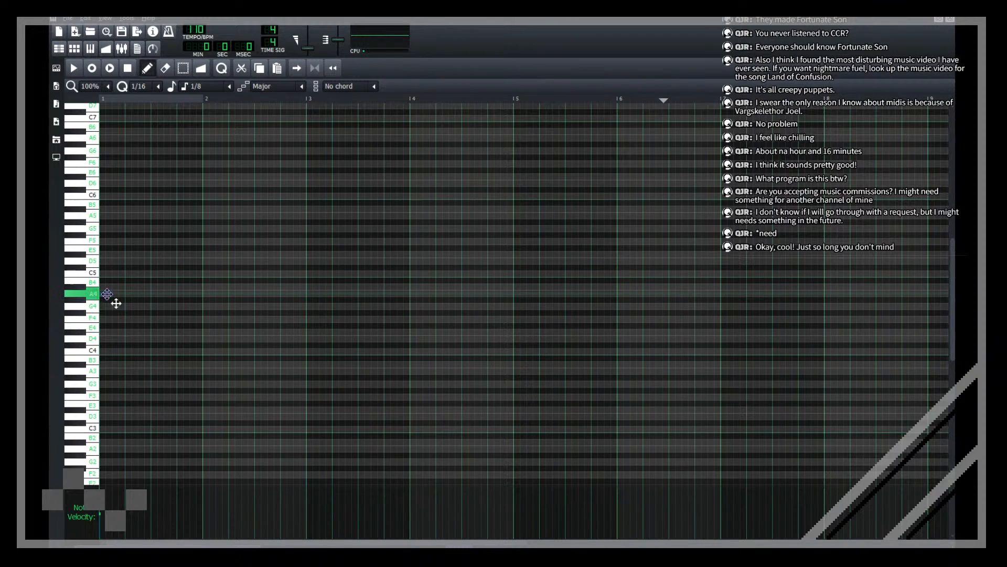
drag(117, 299, 205, 307)
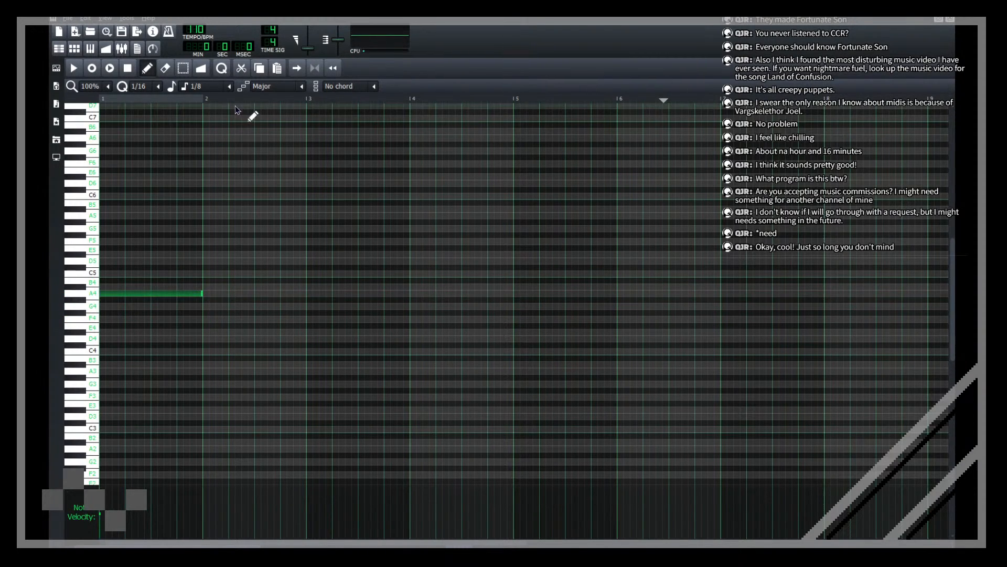
click(234, 87)
click(236, 102)
click(89, 88)
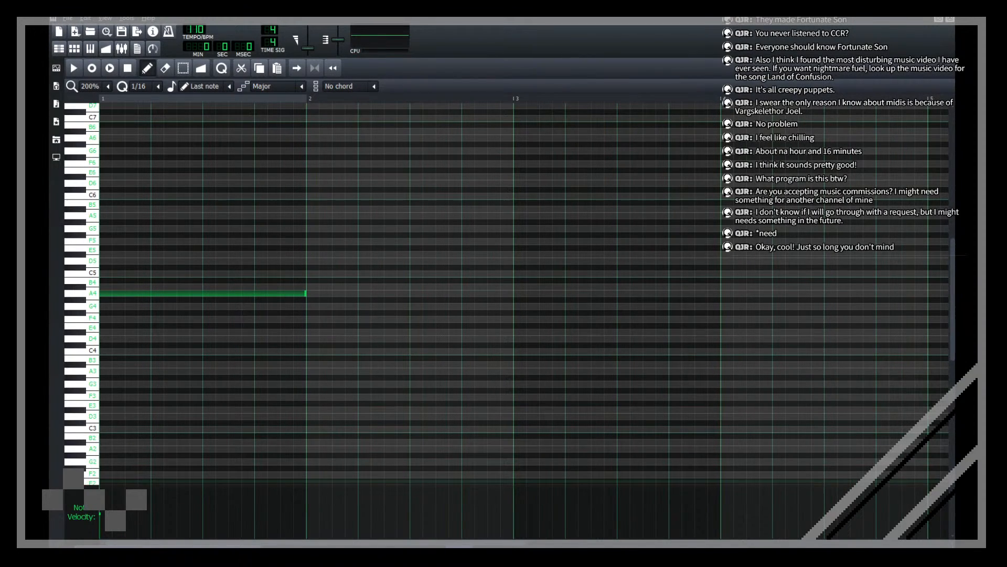
Step: Show note panning in the property lane, play the pattern, and extend the A4 note to two bars
click(102, 517)
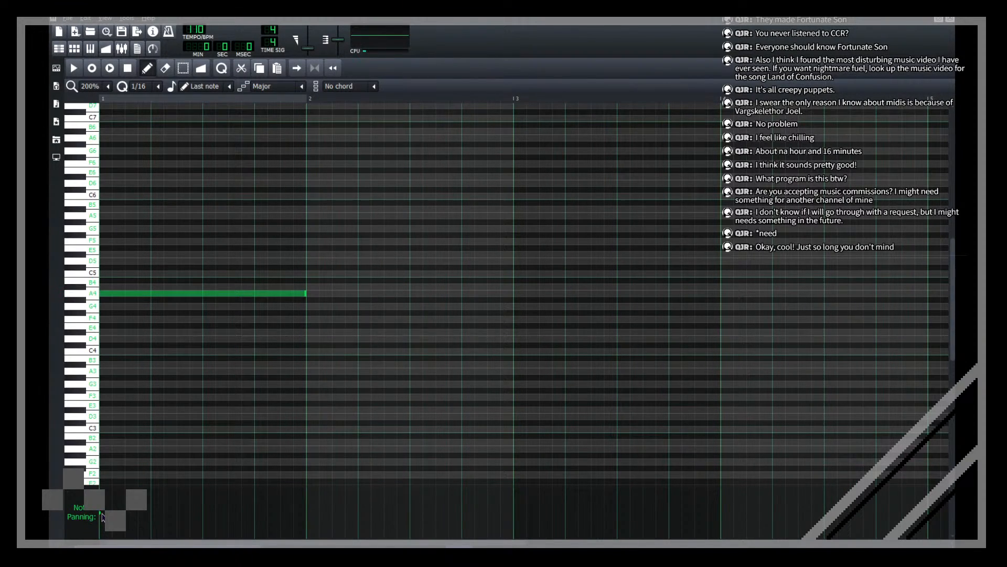
click(102, 517)
key(space)
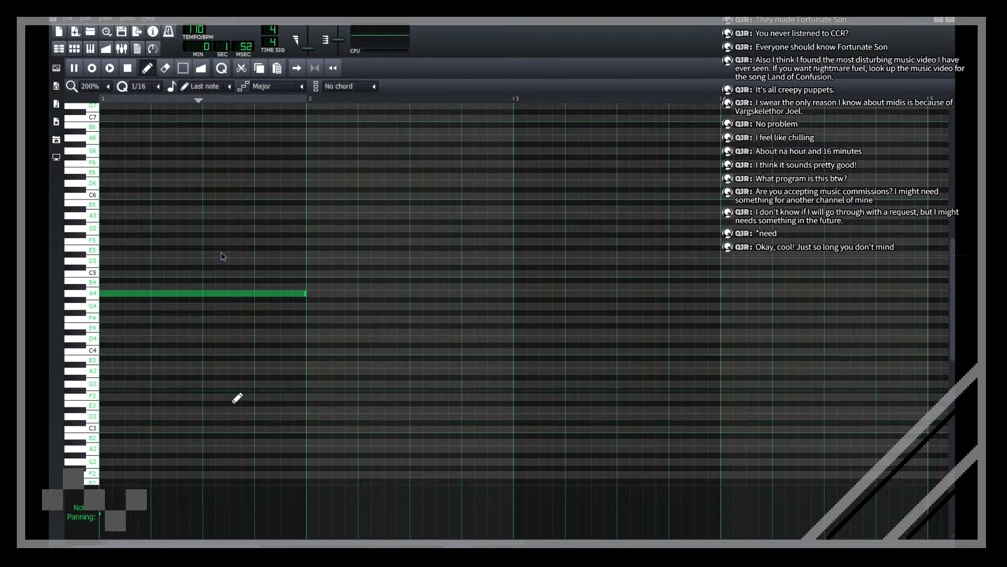
key(space)
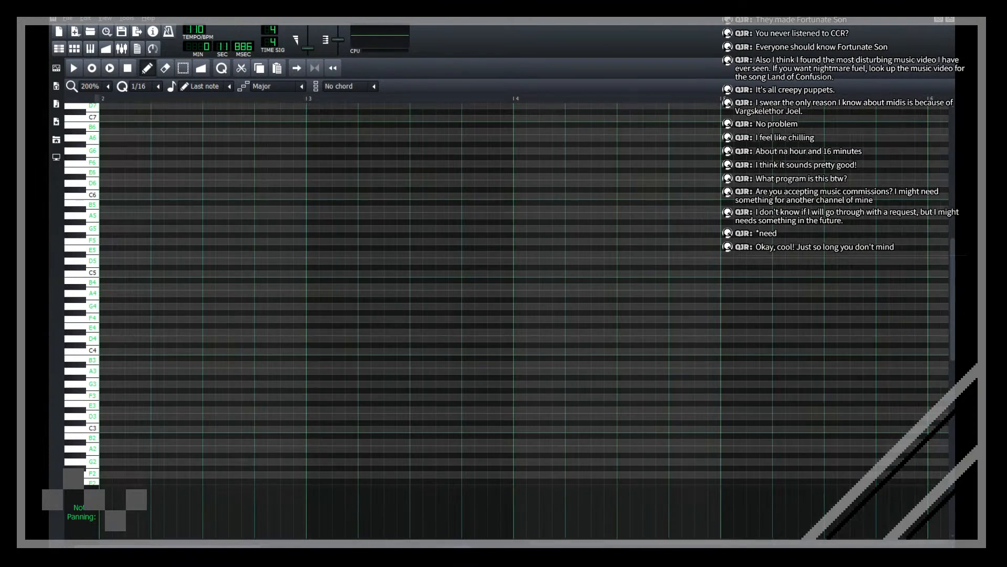
key(space)
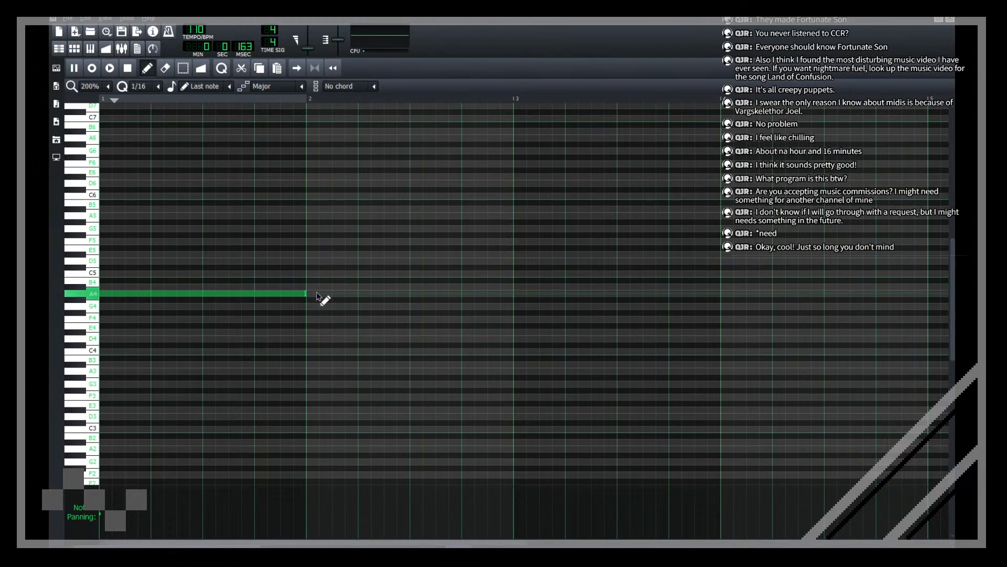
drag(314, 295, 515, 299)
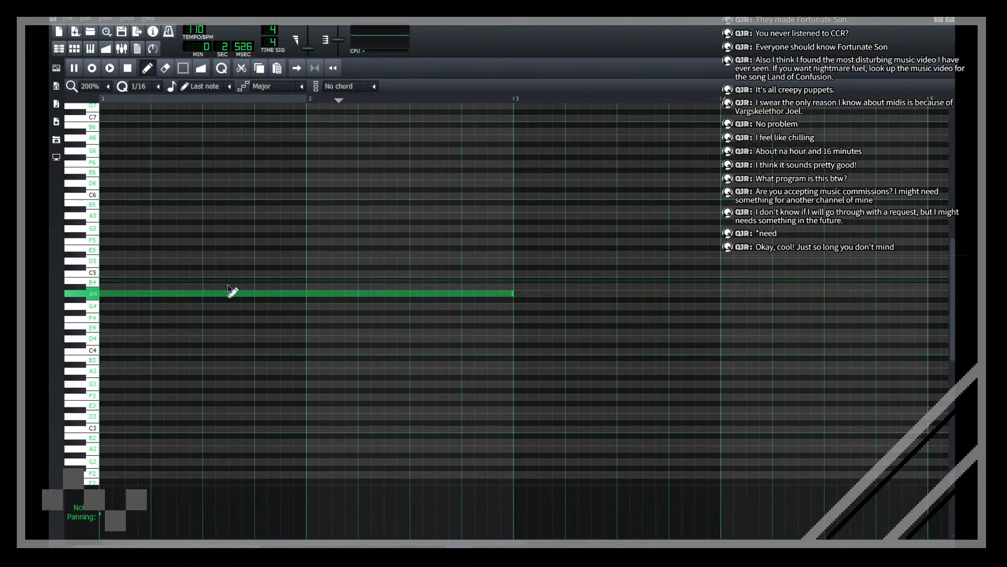
Step: Move the A4 note to start a sixteenth before bar 2 and play the pattern from there
key(space)
drag(247, 293, 443, 293)
click(294, 100)
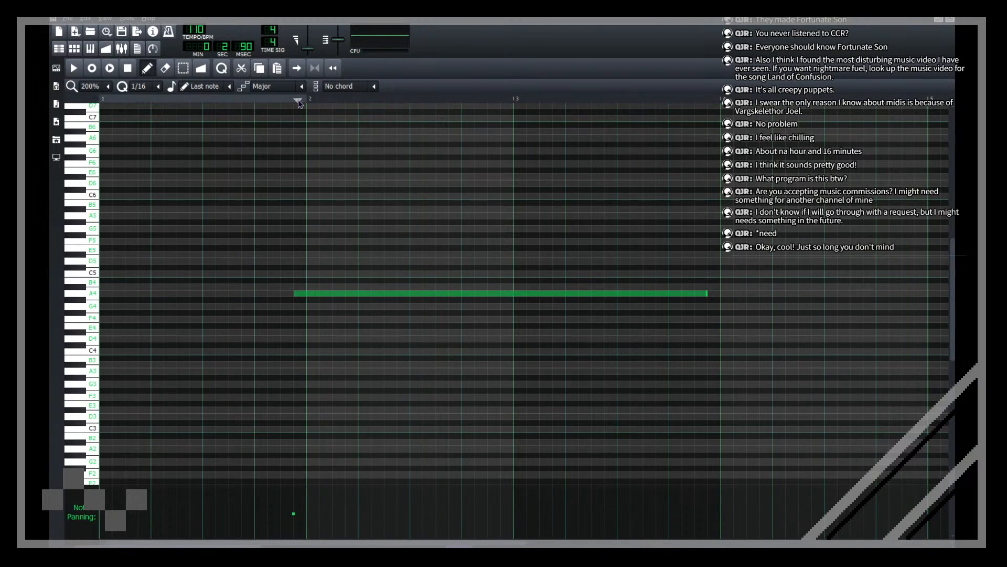
key(space)
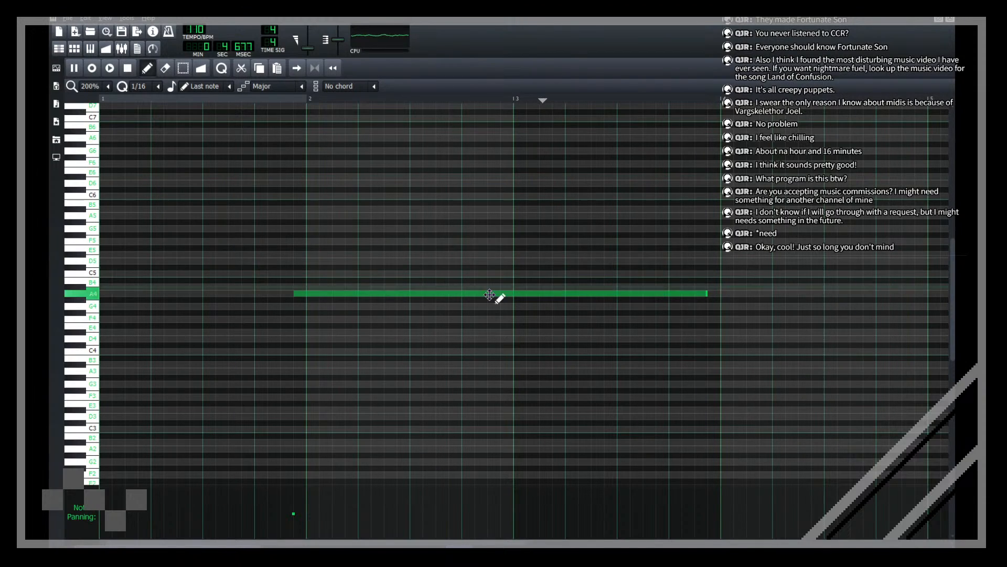
key(space)
Step: Shift the A4 note a sixteenth earlier and play the pattern from shortly before it to check the timing
drag(493, 299, 481, 300)
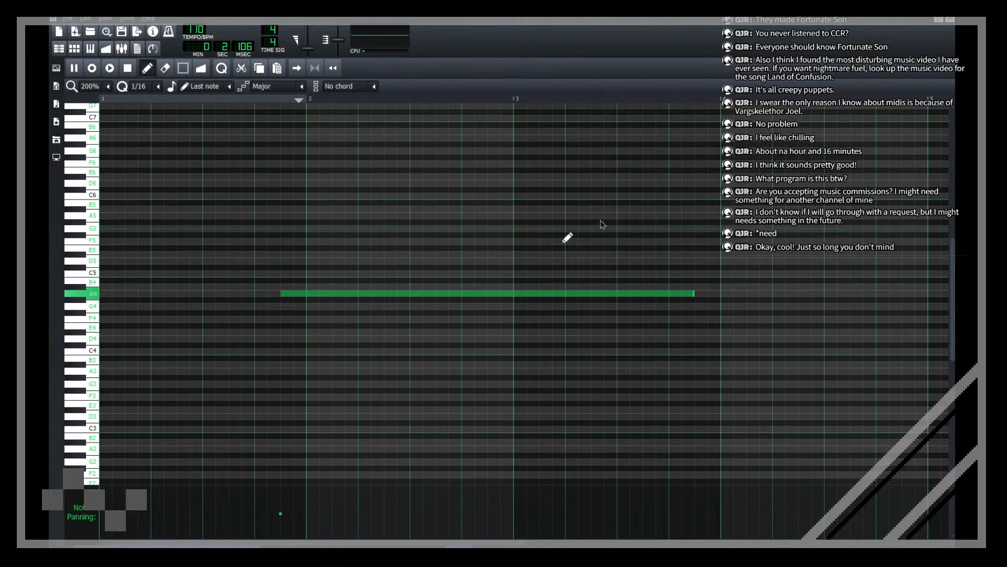
key(space)
key(space)
click(263, 101)
key(space)
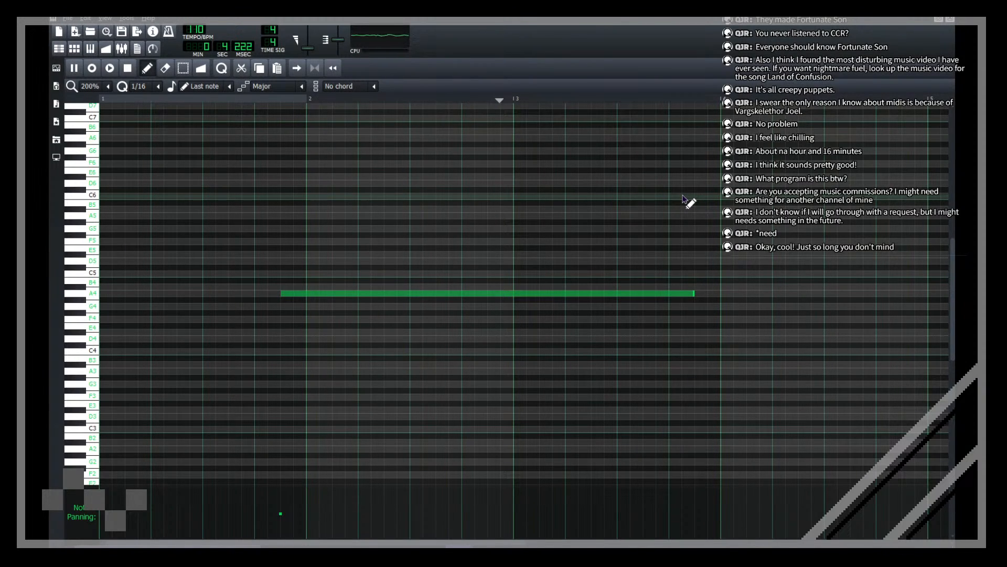
key(space)
Step: Return to the song arrangement, raise the OSTR_FX_05.wav track's volume during playback, and stop the song
click(951, 20)
scroll(292, 73, down, 1)
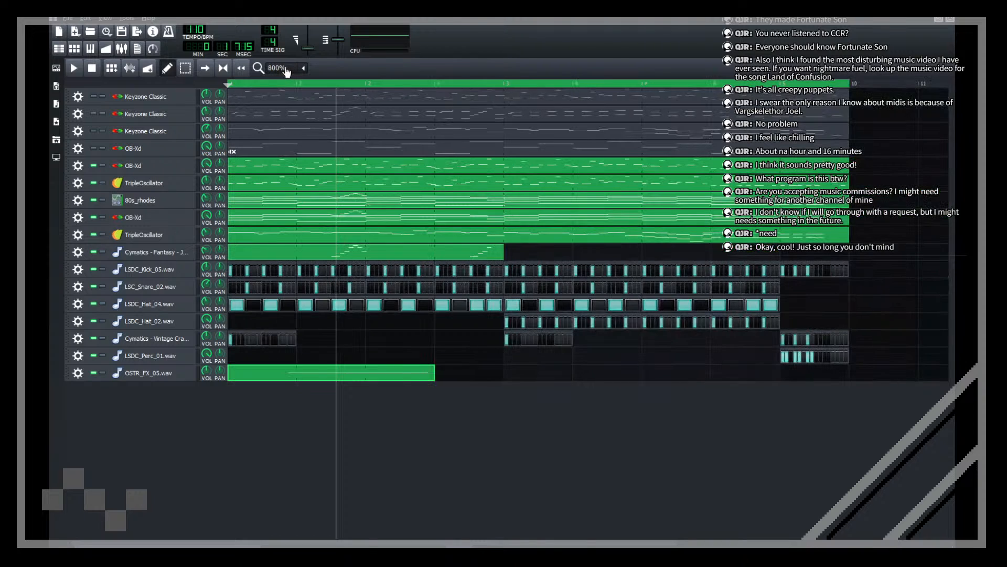
key(space)
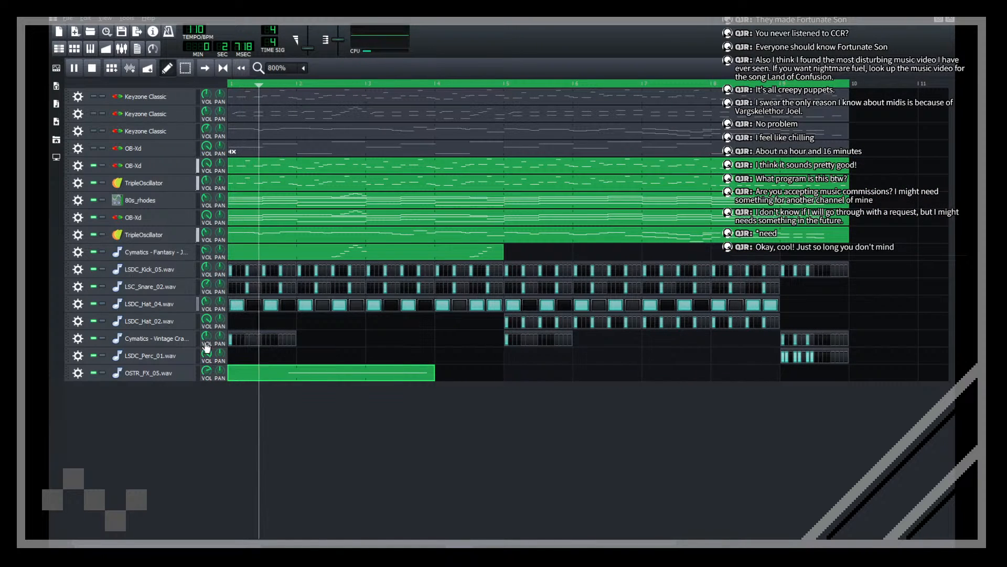
click(148, 372)
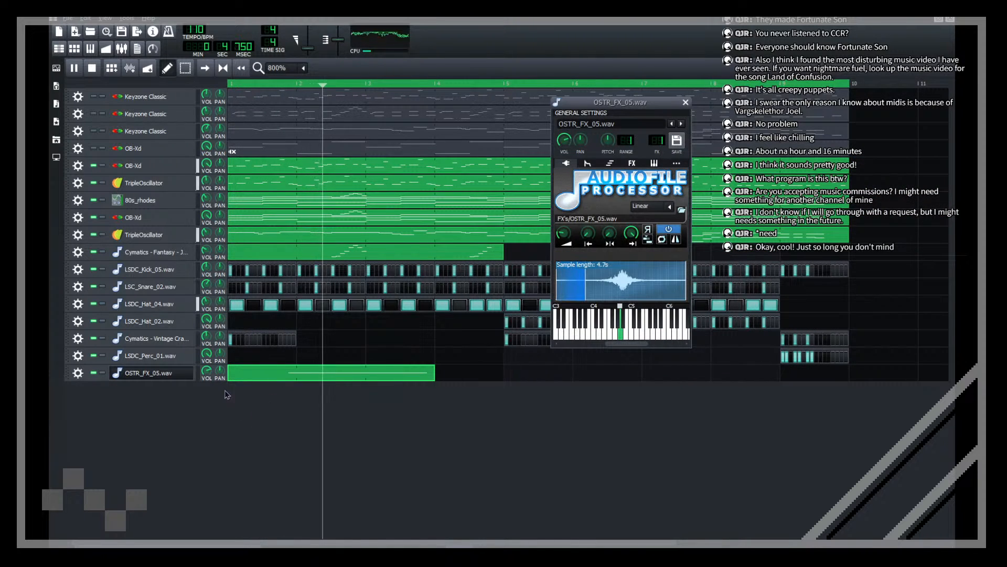
drag(207, 370, 217, 296)
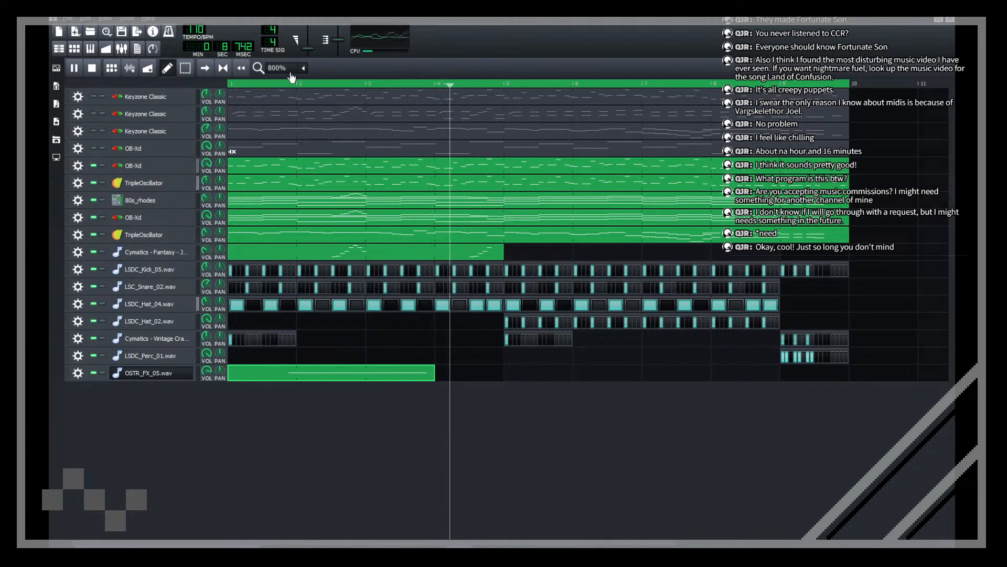
scroll(290, 72, up, 1)
key(space)
Step: Move the OSTR_FX_05.wav clip to start at bar 3 and play the song
drag(315, 374, 371, 374)
double_click(366, 375)
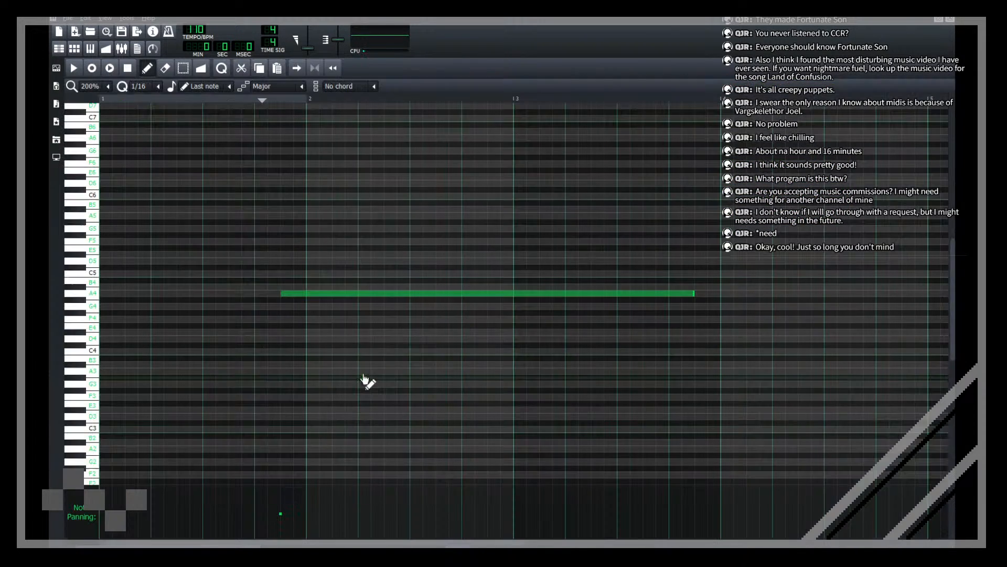
key(F7)
key(space)
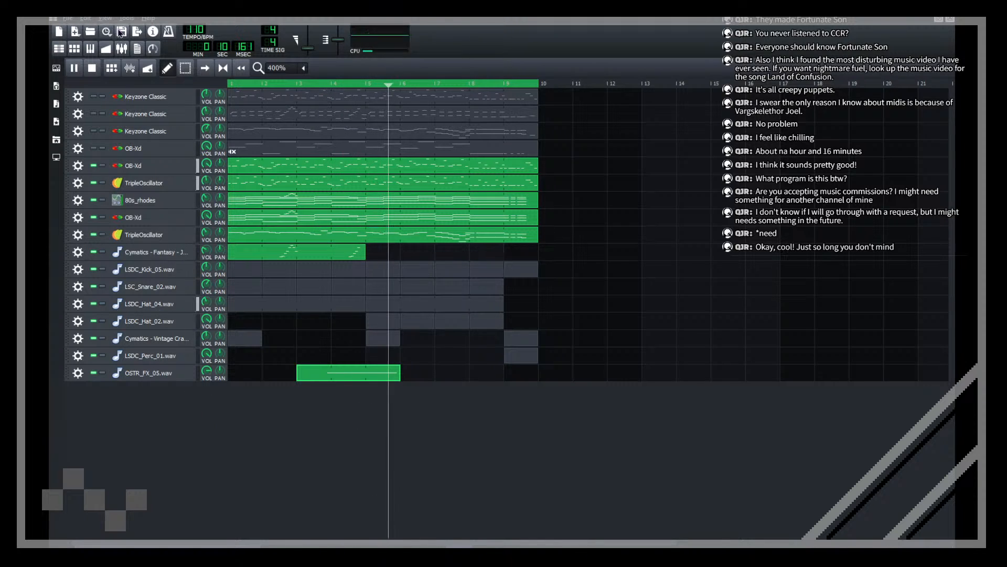
Step: Copy the OSTR_FX_05.wav clip to start at bar 7 and save the project
key(ctrl+s)
drag(391, 378, 477, 378)
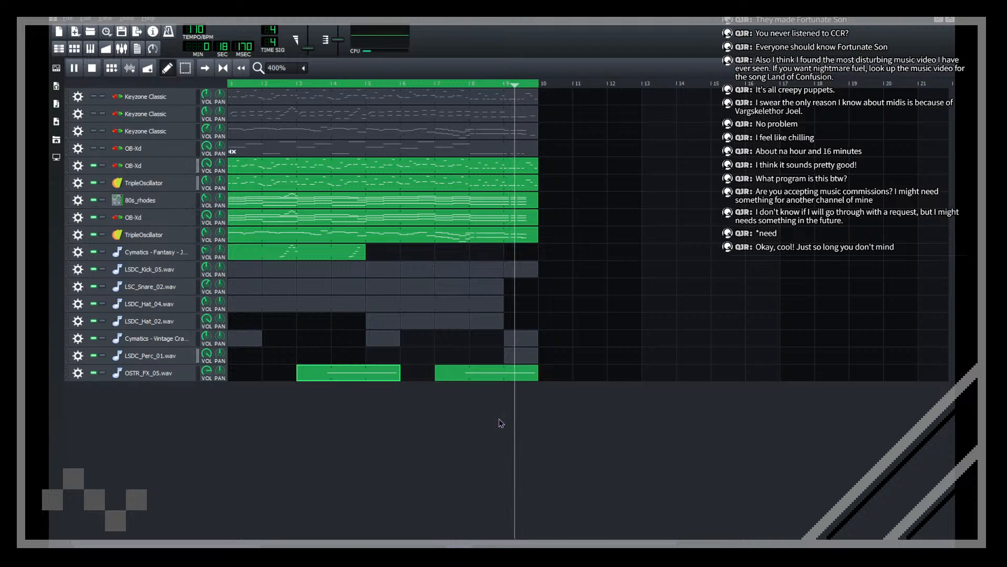
click(121, 35)
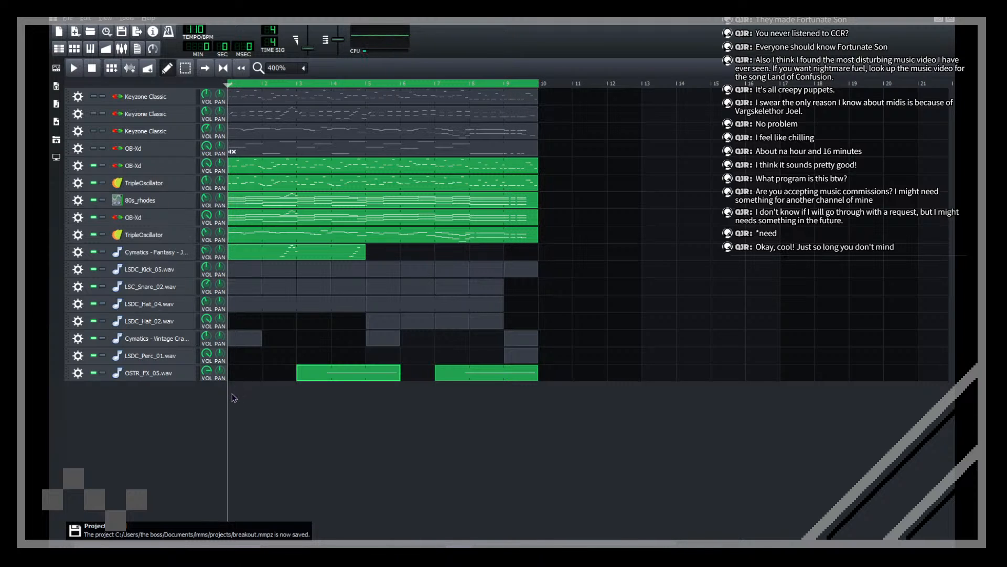
Step: Browse the user presets for another instrument, collapsing the OpulenZ and TripleOscillator folders and checking the ZynAddSubFX folder
click(56, 122)
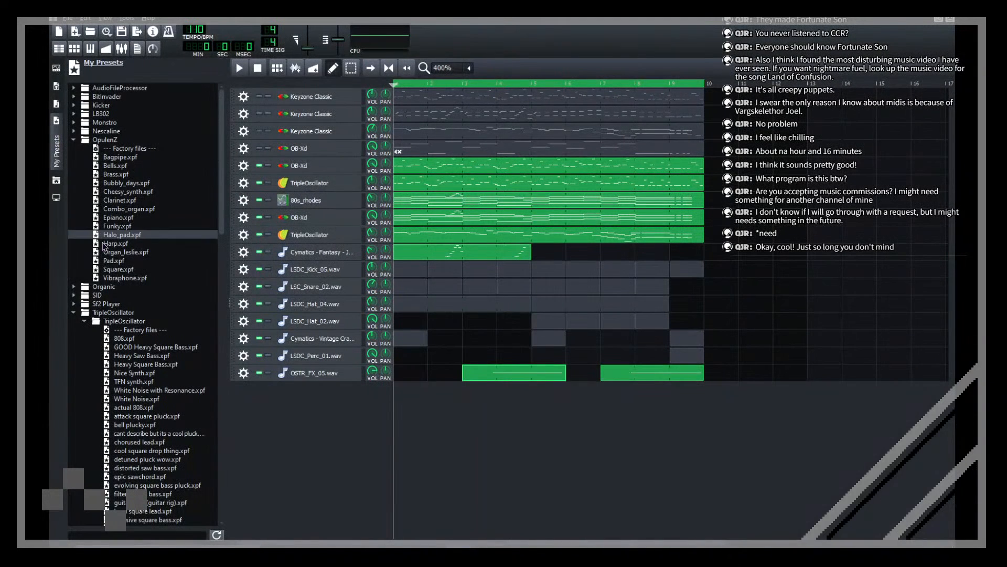
click(73, 139)
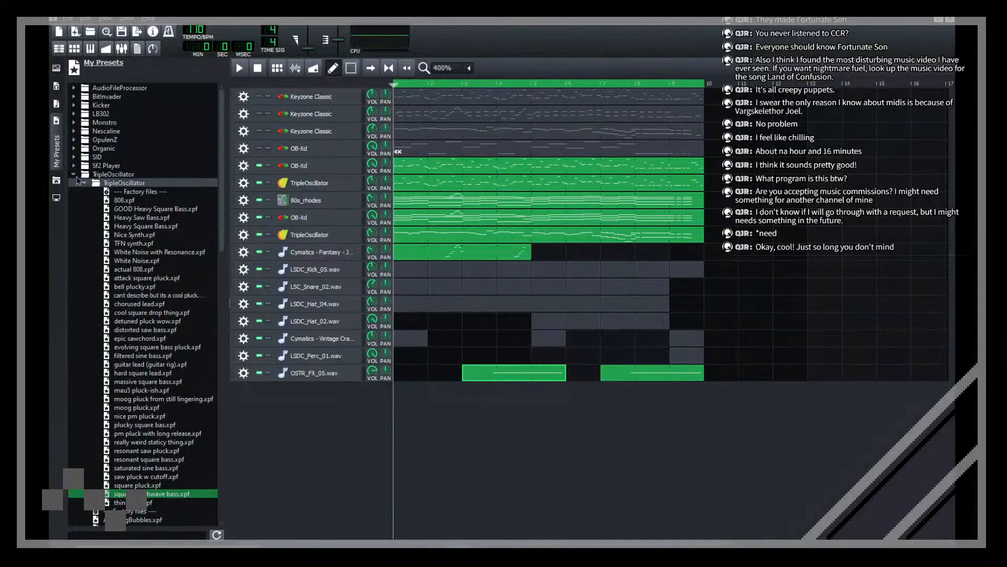
click(74, 174)
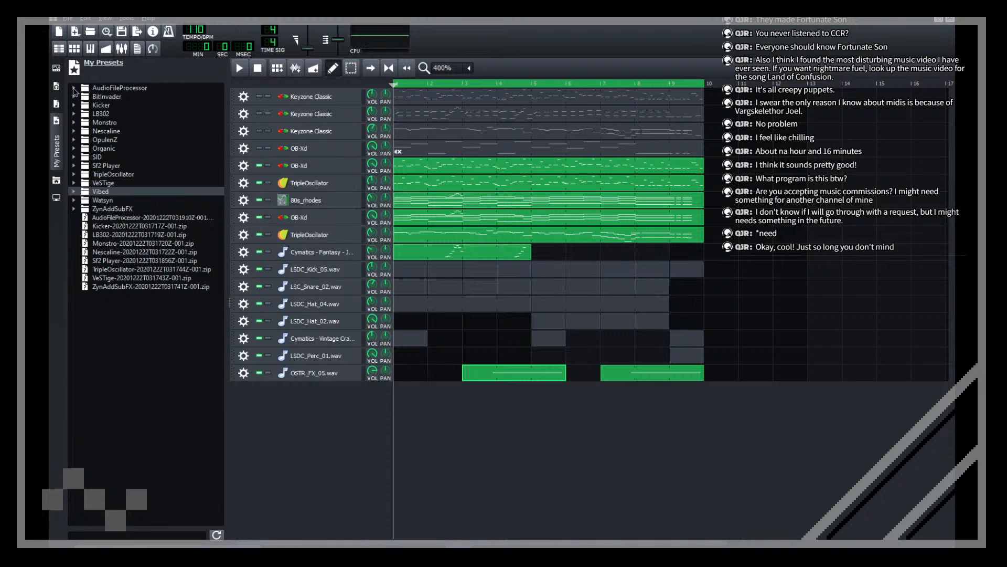
click(244, 200)
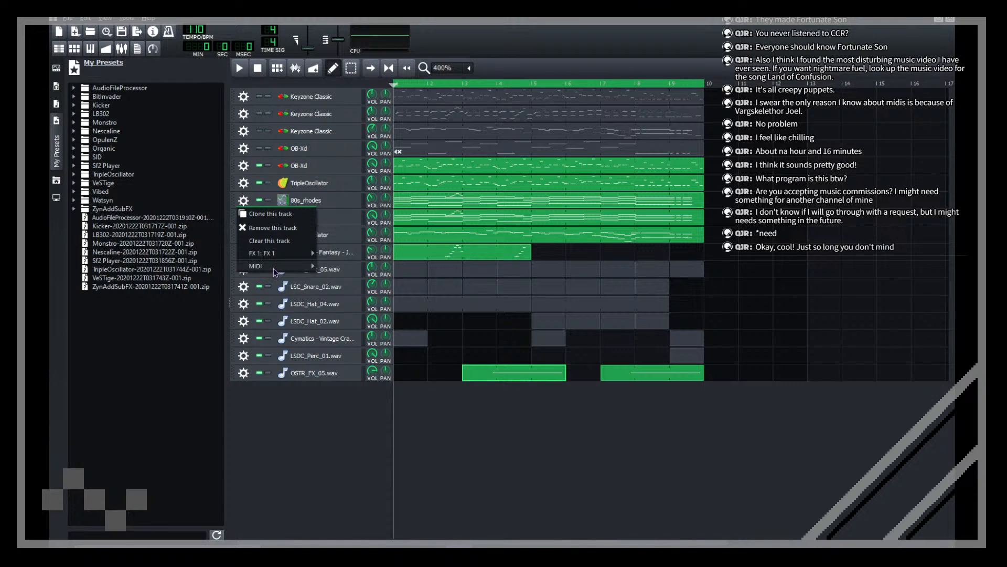
click(380, 284)
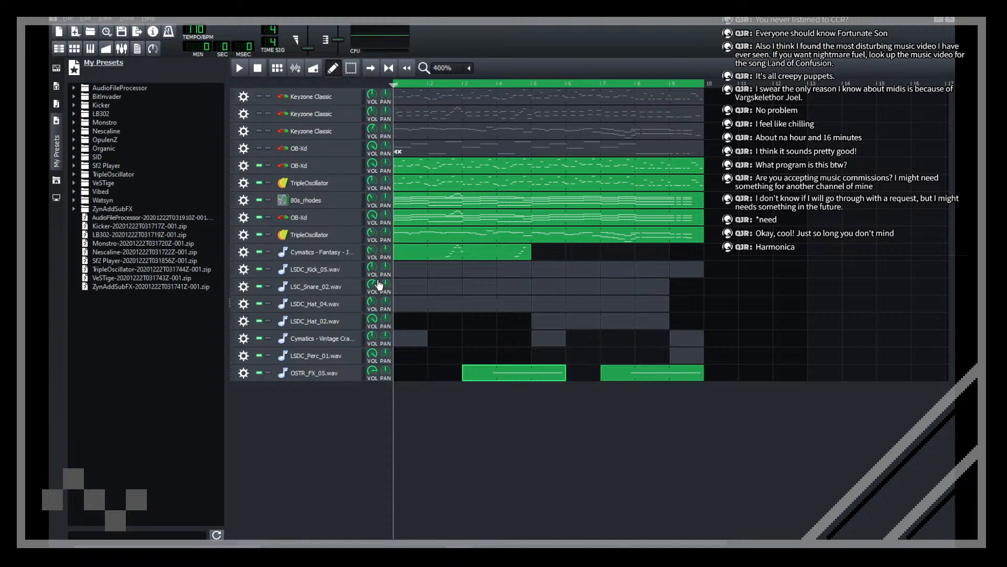
click(73, 175)
click(73, 175)
click(73, 208)
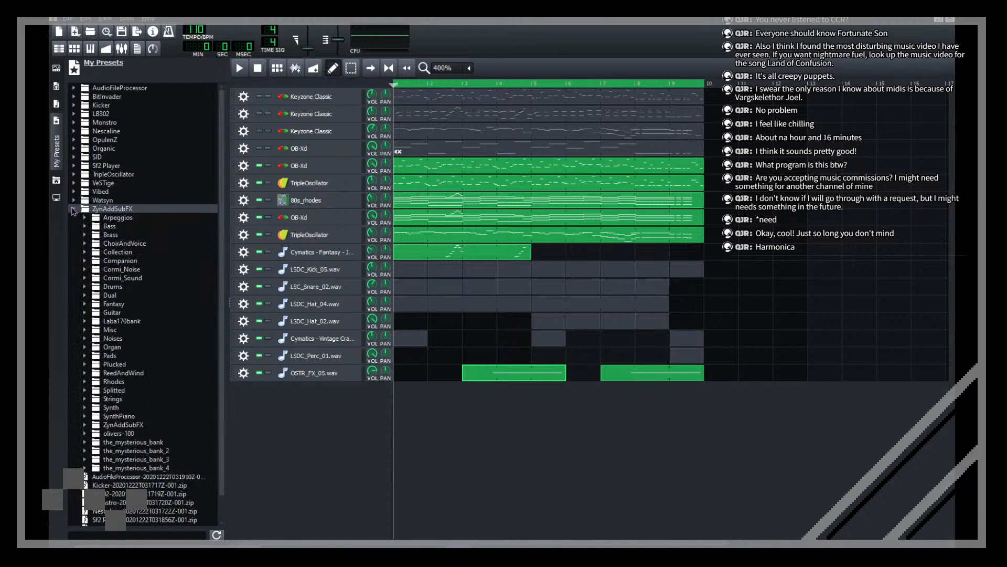
click(73, 208)
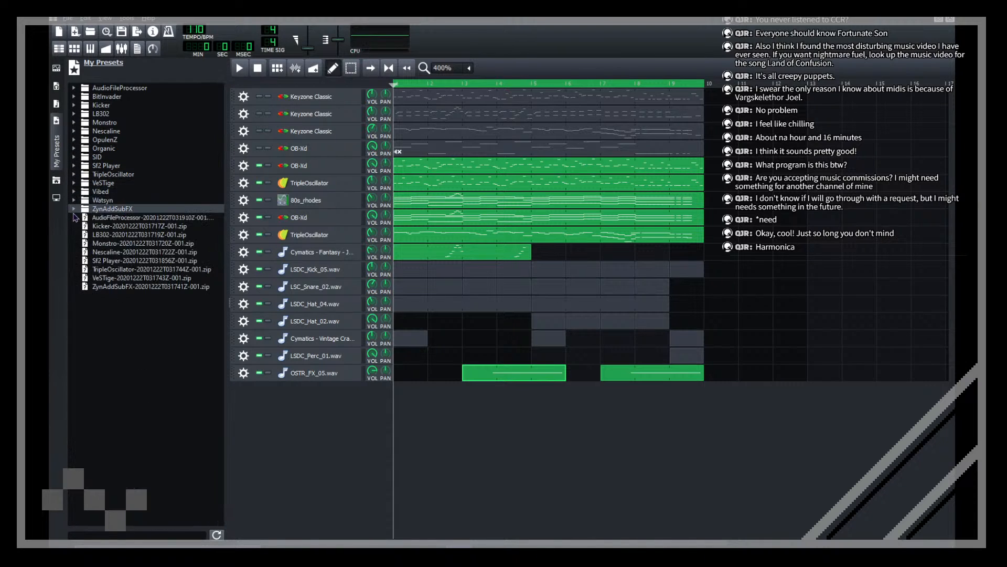
Step: Search the presets for "harmon" and try the Detuned Harmonic preset in the ZynAddSubFX Synth folder
click(141, 533)
text(harmo)
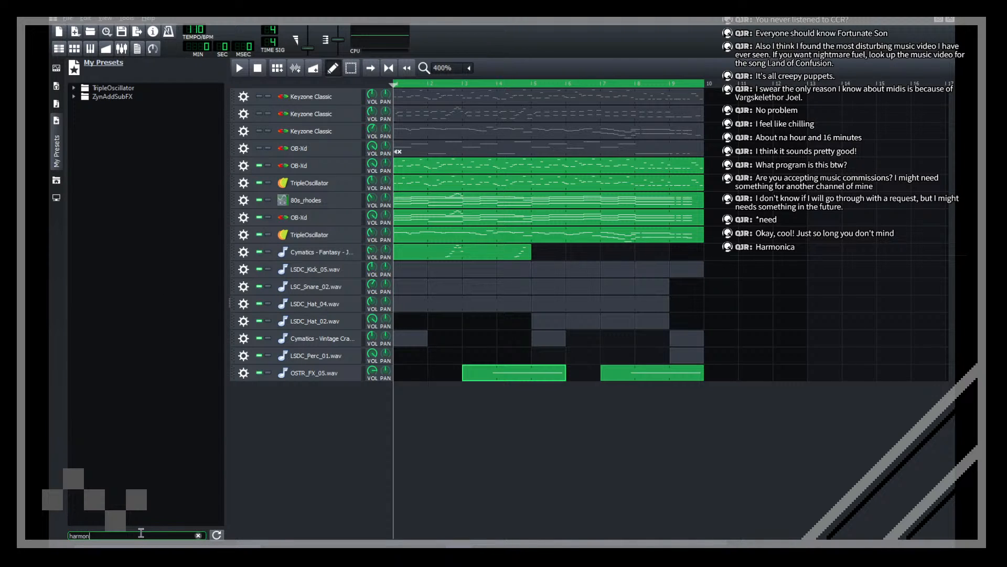
text(n)
click(73, 96)
click(80, 107)
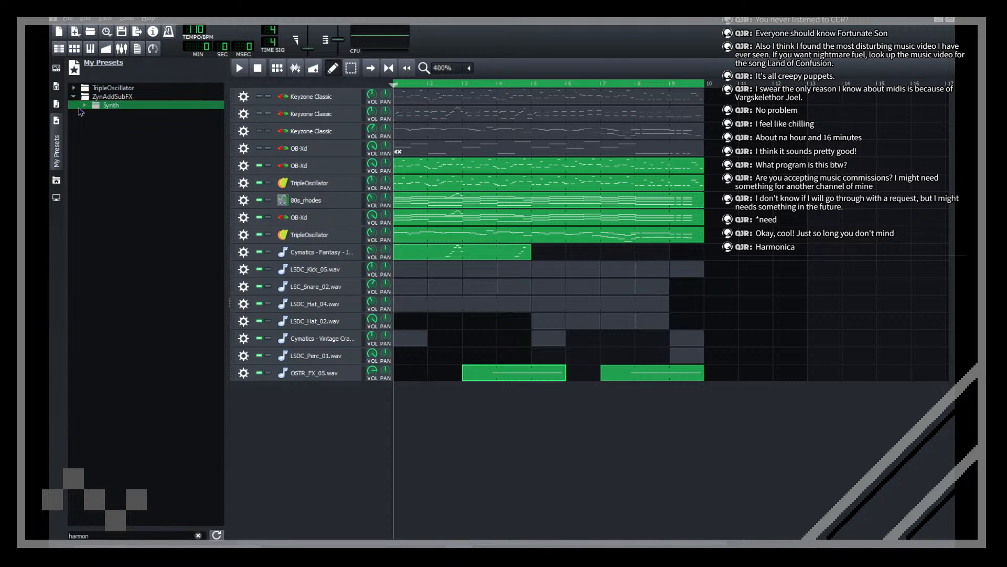
click(80, 108)
click(130, 120)
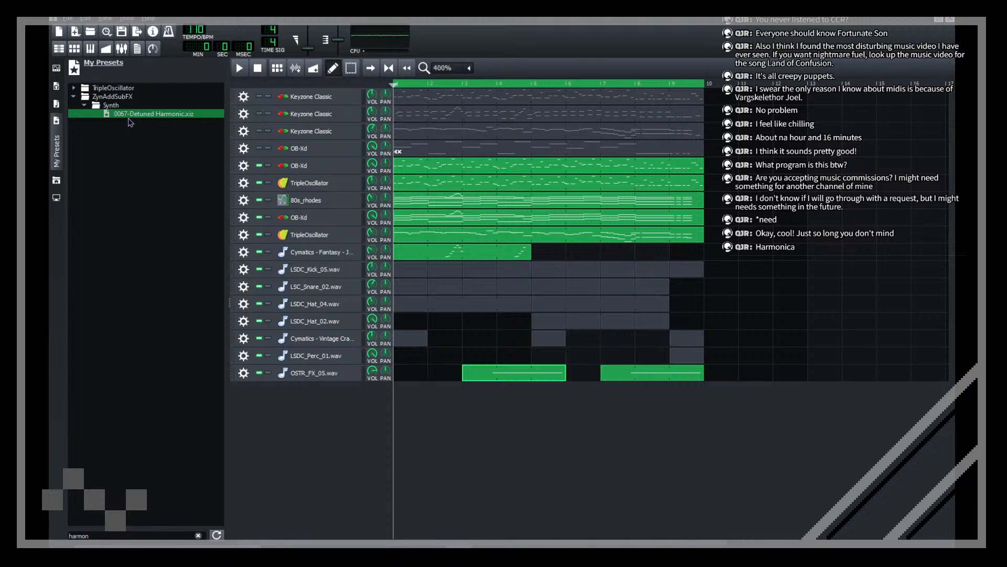
Step: Check the Harmonium preset in the TripleOscillator folder, then collapse that folder
click(74, 96)
click(73, 87)
click(86, 97)
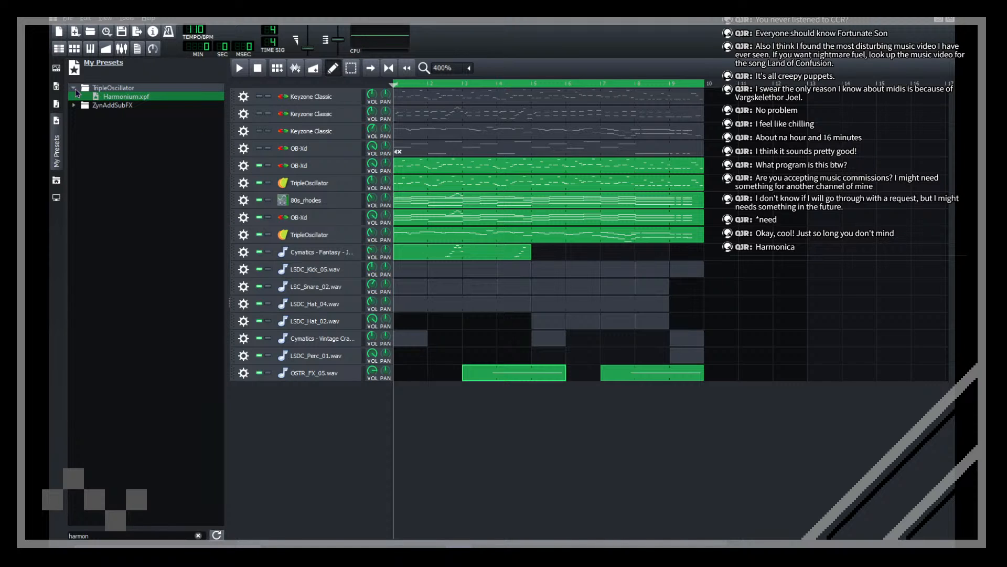
click(74, 88)
Step: Show the user sample library and widen the browser so the full folder names can be read
click(56, 103)
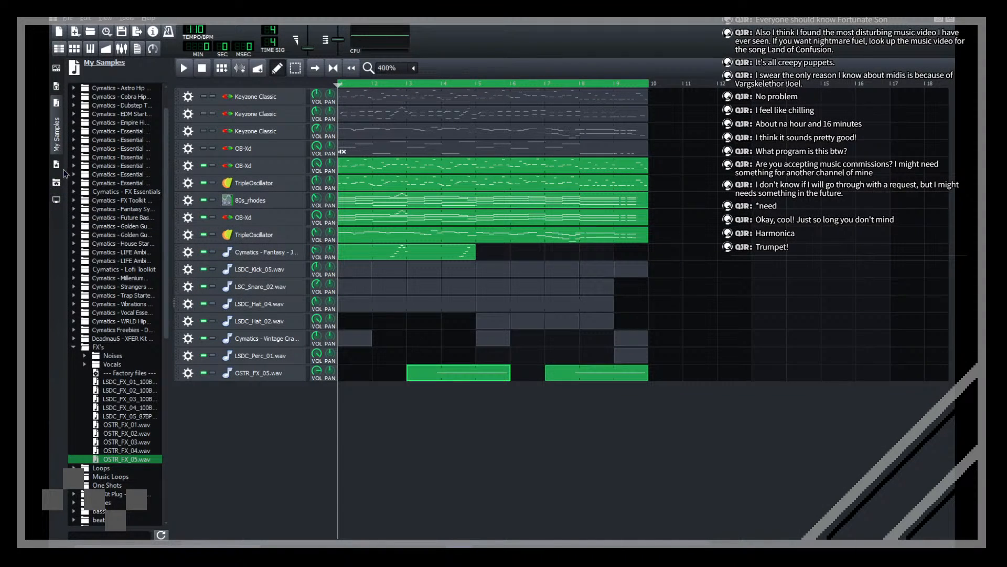
drag(174, 303, 237, 303)
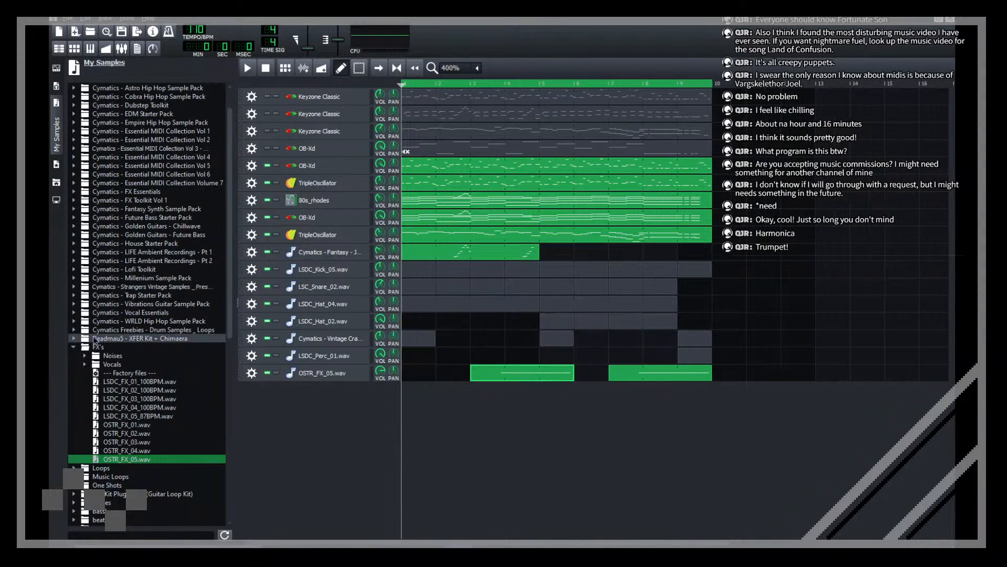
Step: Collapse the FX's sample folder, add a VeSTige instrument track to the song and open its settings
click(98, 346)
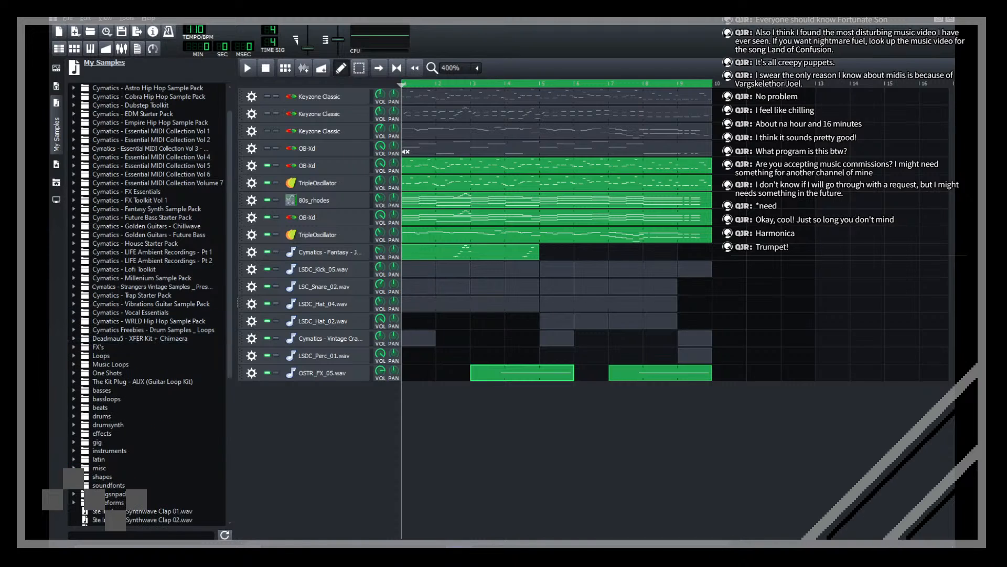
click(56, 68)
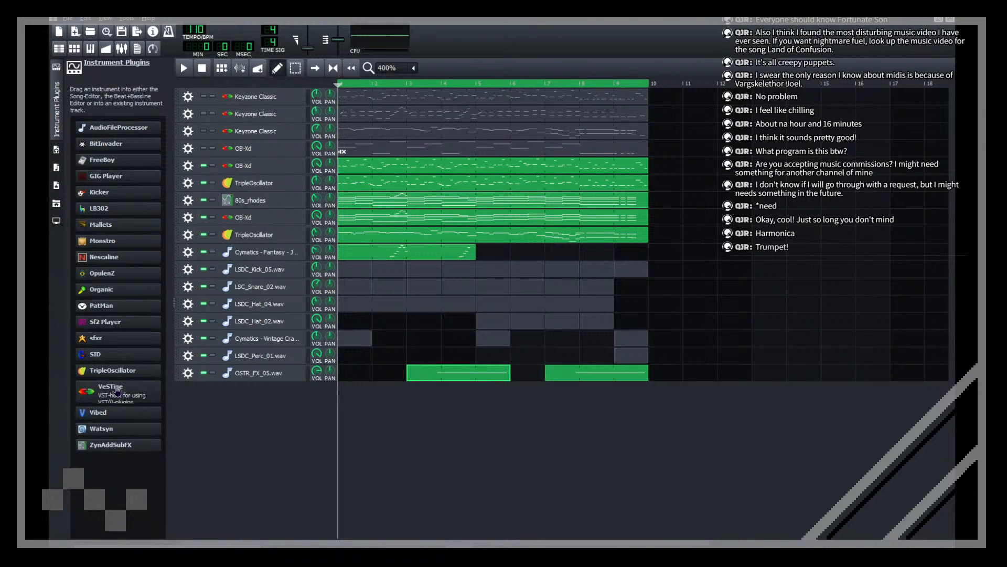
drag(116, 391, 221, 404)
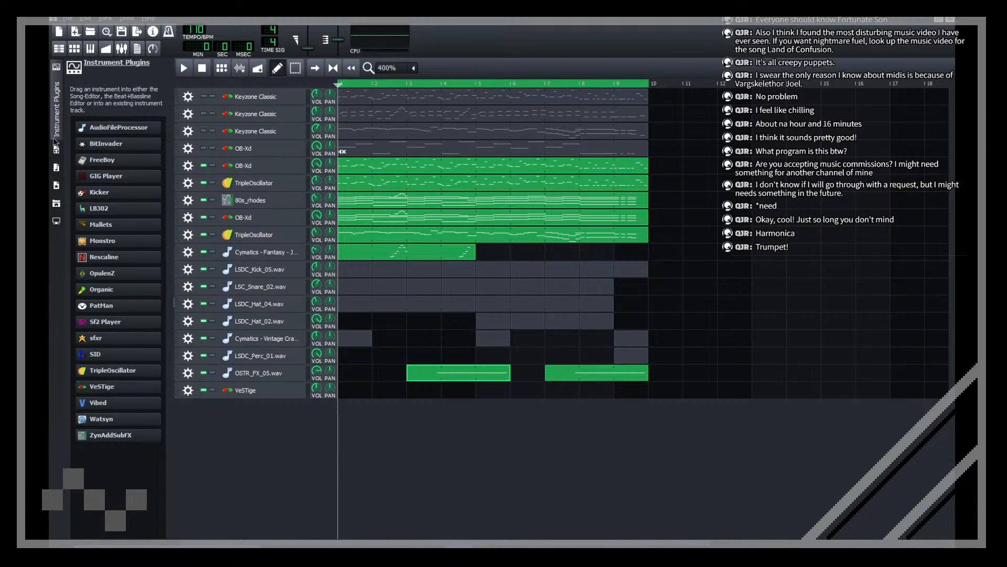
click(55, 140)
click(135, 390)
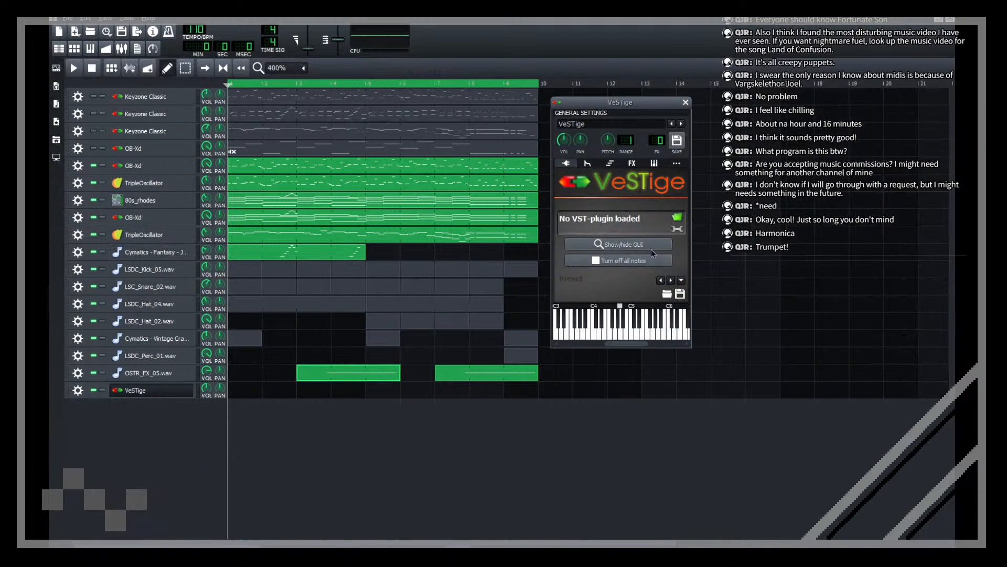
Step: Load OB-Xd.dll into the new VeSTige track and move the synth window clear of the instrument settings
click(677, 220)
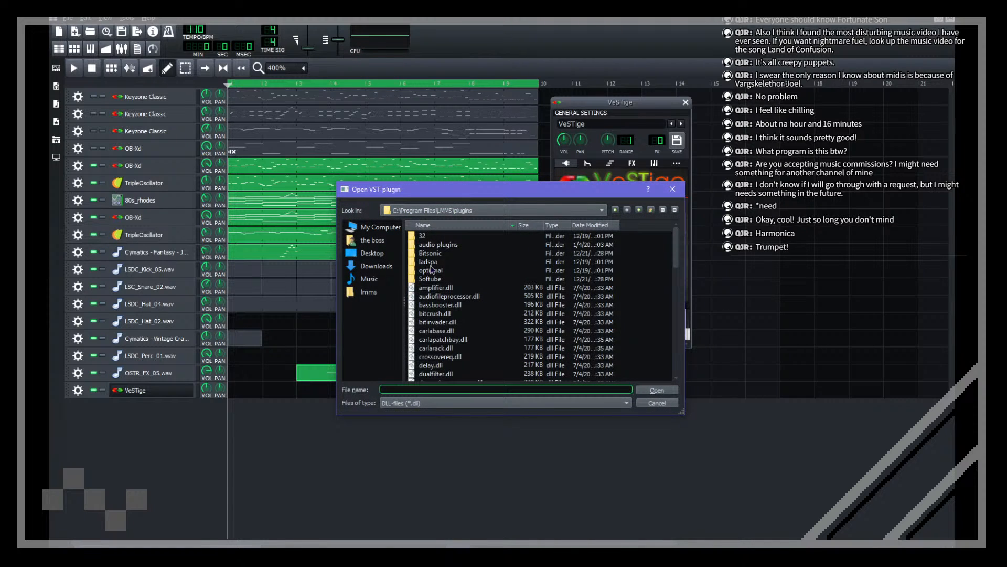
scroll(449, 292, down, 3)
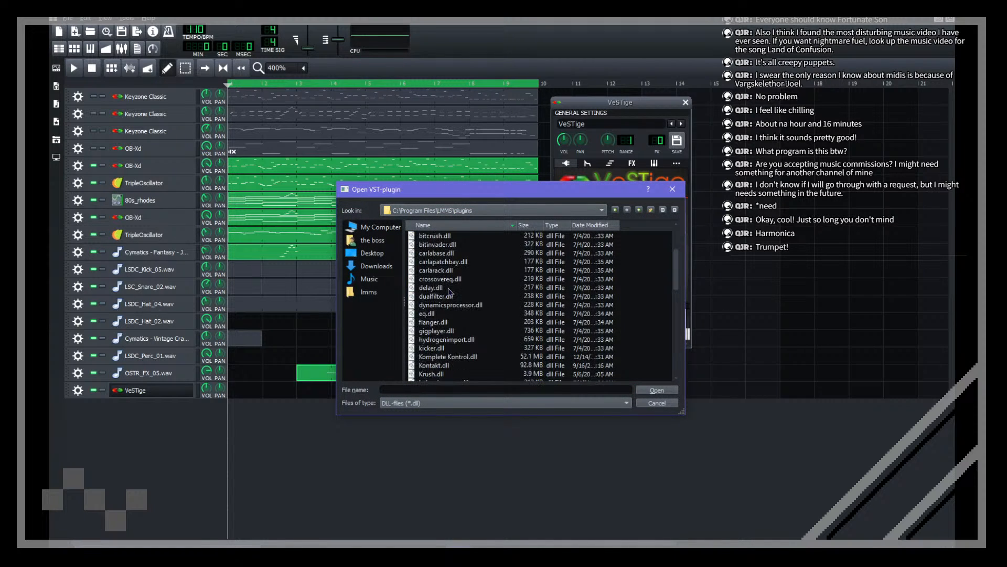
scroll(461, 325, down, 4)
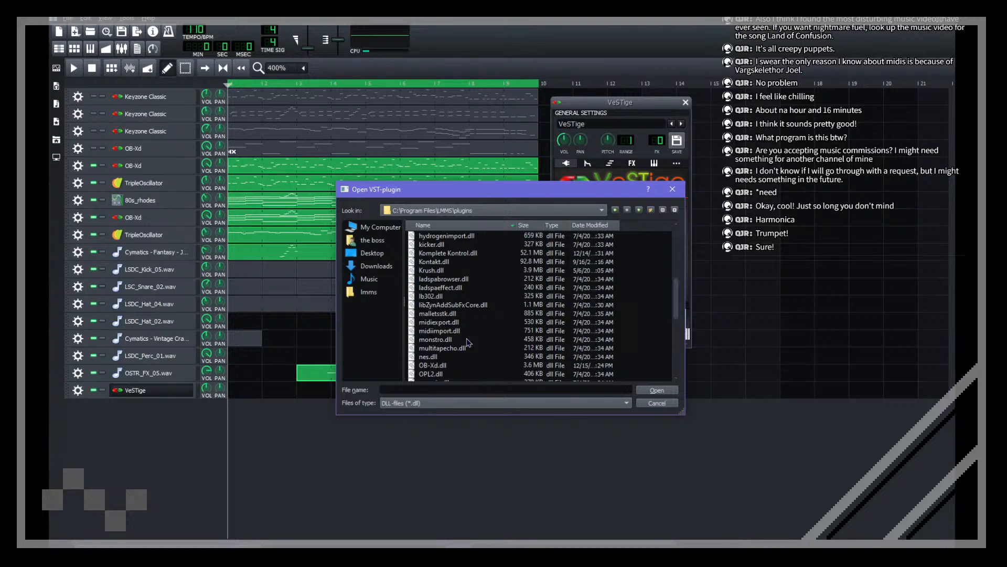
scroll(469, 342, down, 5)
double_click(441, 238)
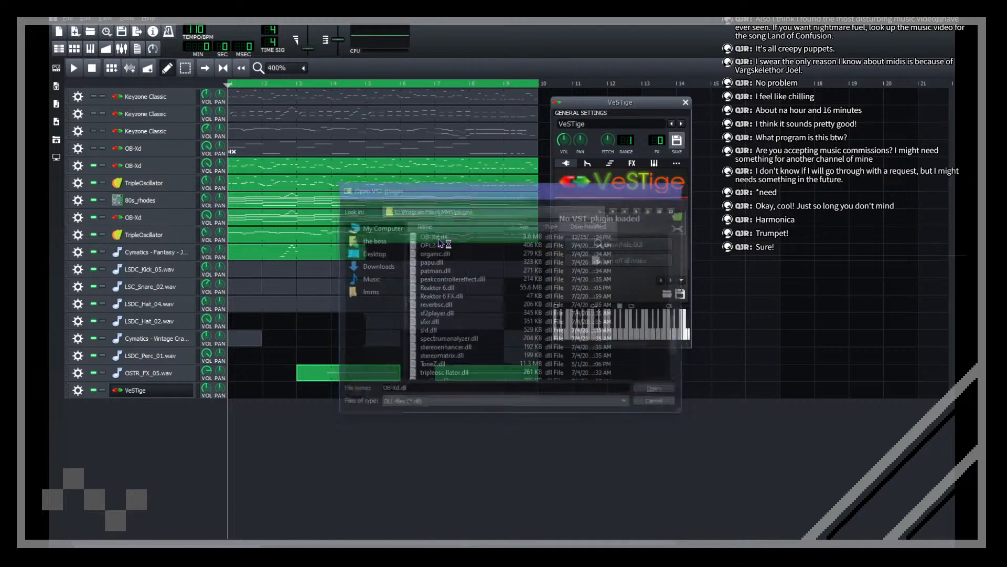
drag(602, 268, 470, 149)
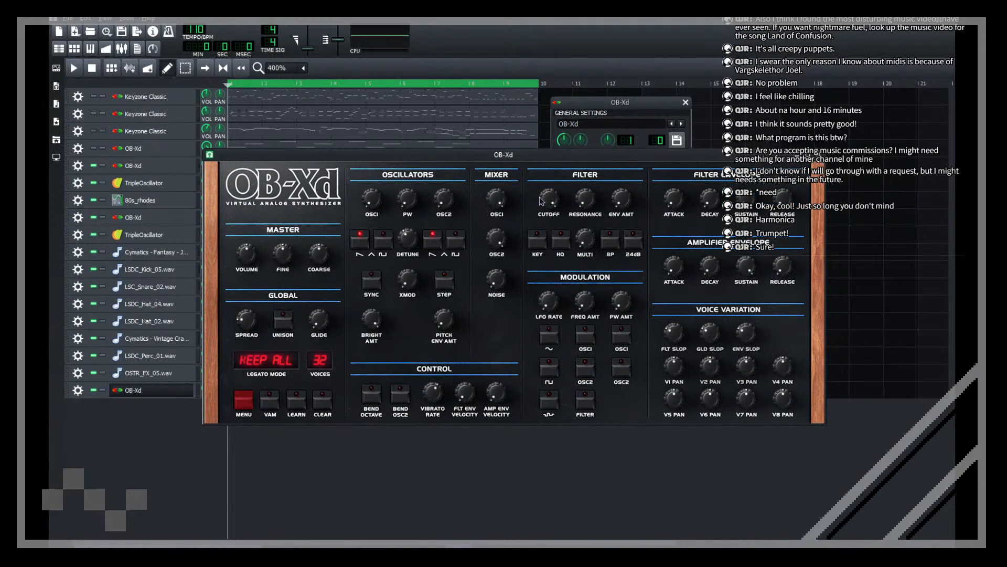
drag(585, 163, 431, 239)
click(649, 201)
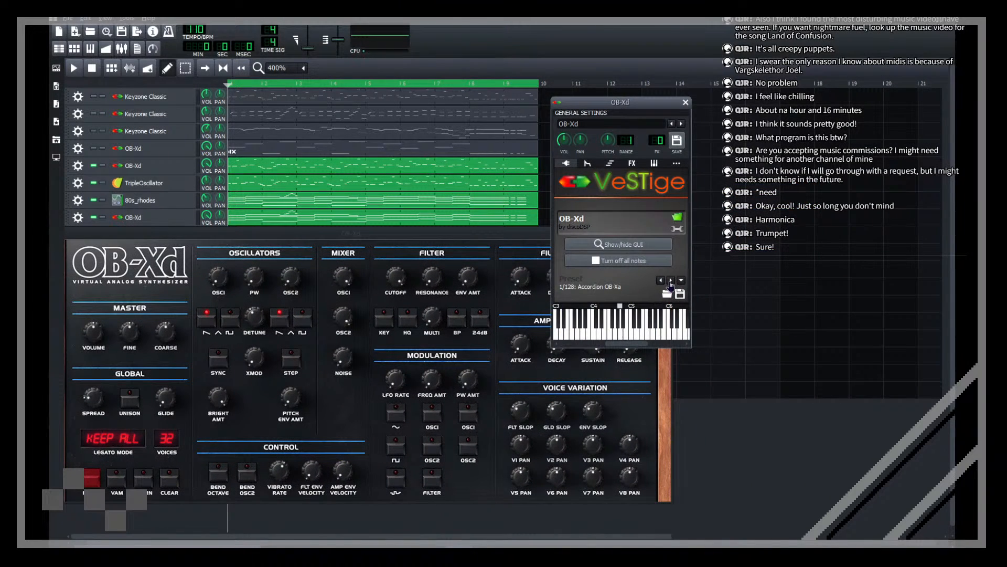
Step: Advance the new OB-Xd instrument's preset to Bass I (Slap) OB-Xa
click(670, 282)
click(670, 281)
click(670, 282)
click(670, 282)
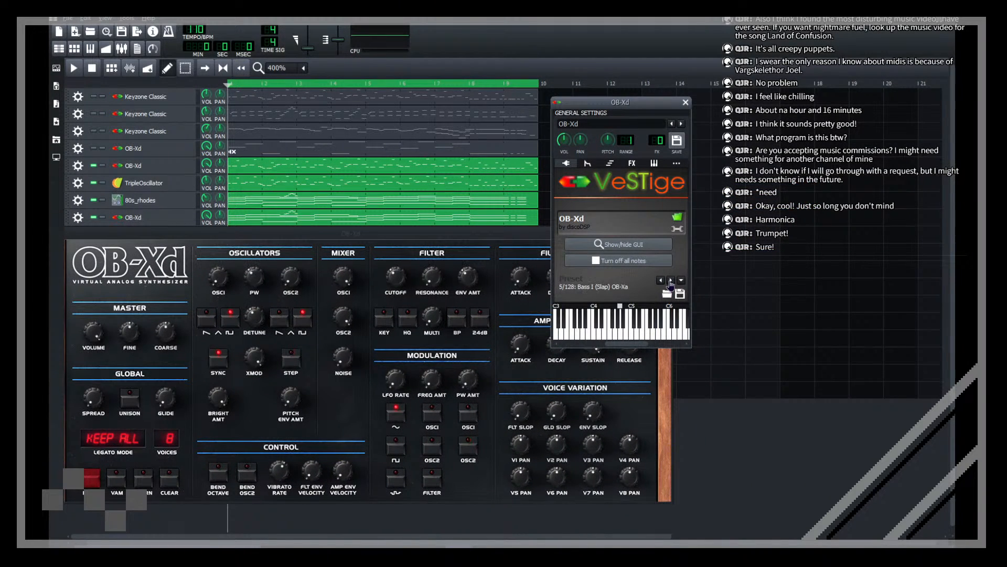
Step: Connect a MIDI input device to the new OB-Xd instrument and return to its plugin settings
click(653, 163)
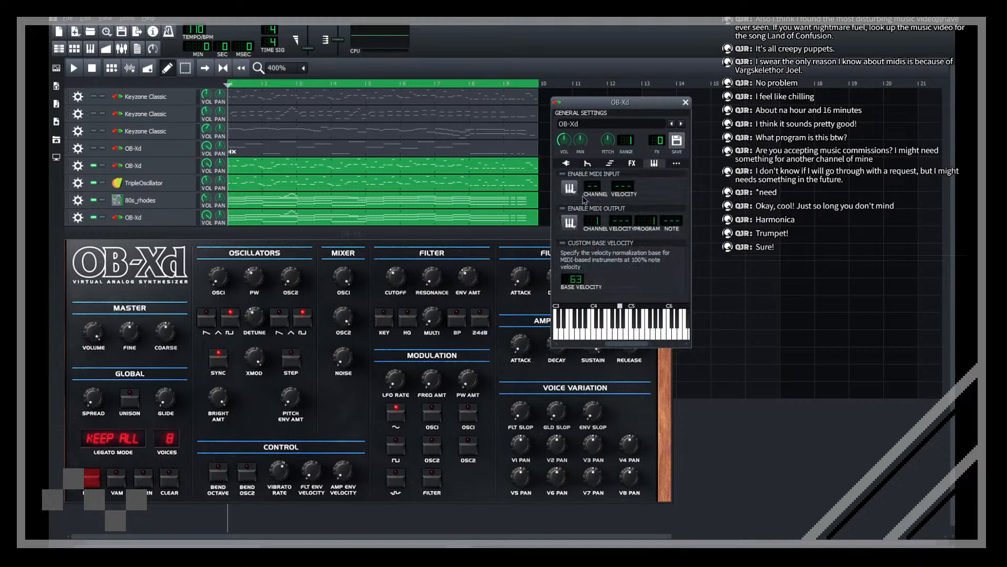
click(569, 189)
click(581, 216)
click(566, 163)
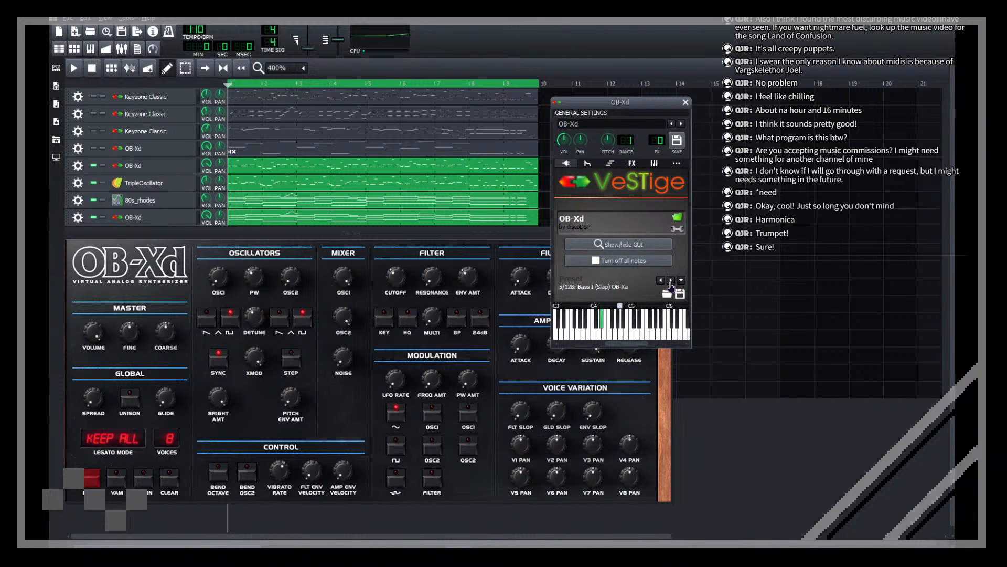
Step: Audition the following OB-Xd presets and choose Brass Ensemble OB-Xa
click(671, 281)
click(671, 280)
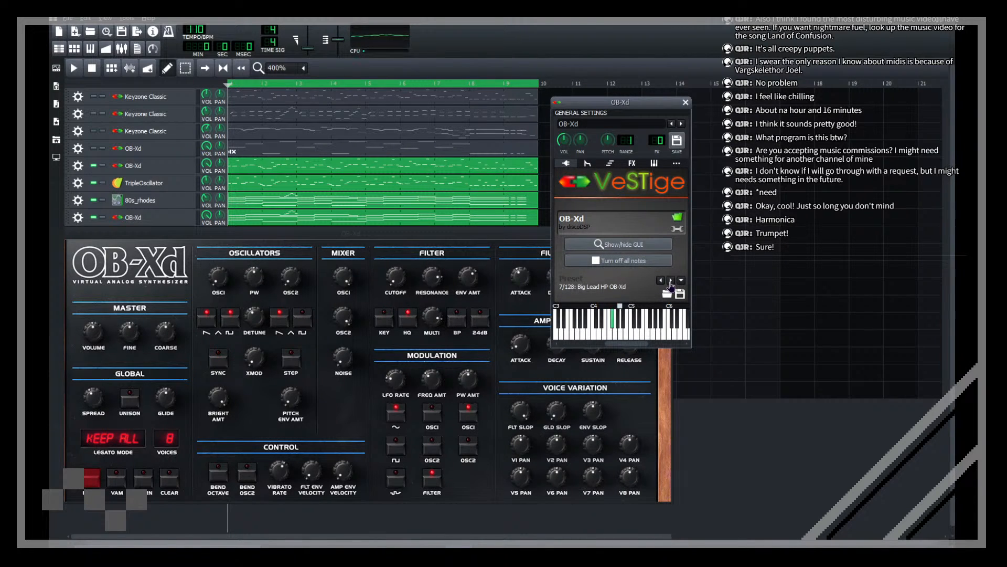
click(671, 280)
click(671, 280)
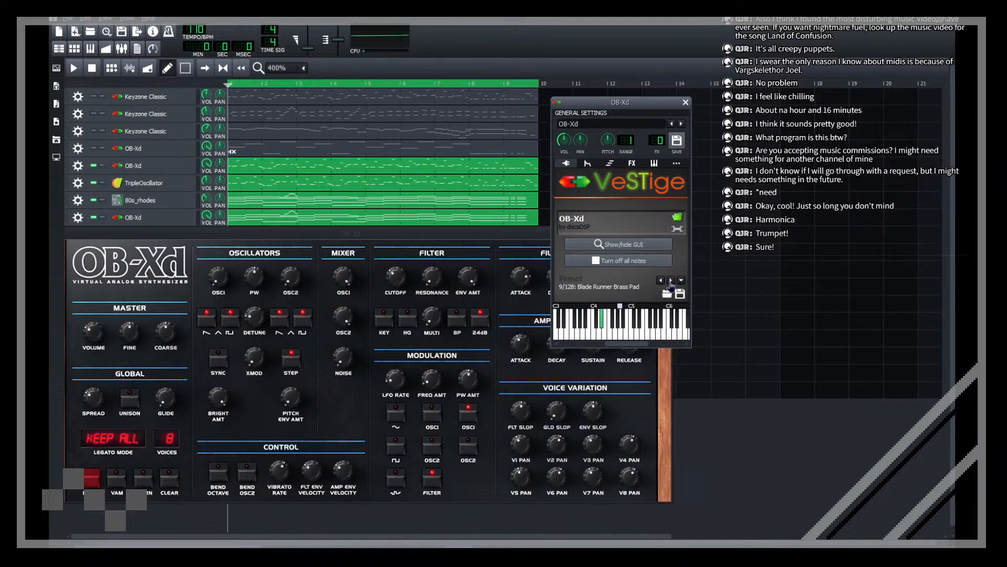
click(671, 282)
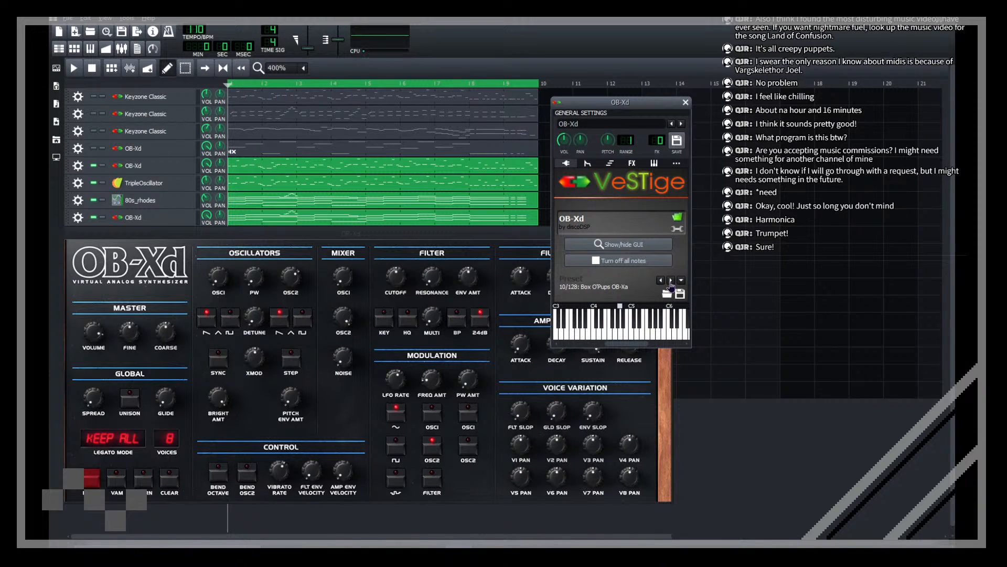
click(671, 280)
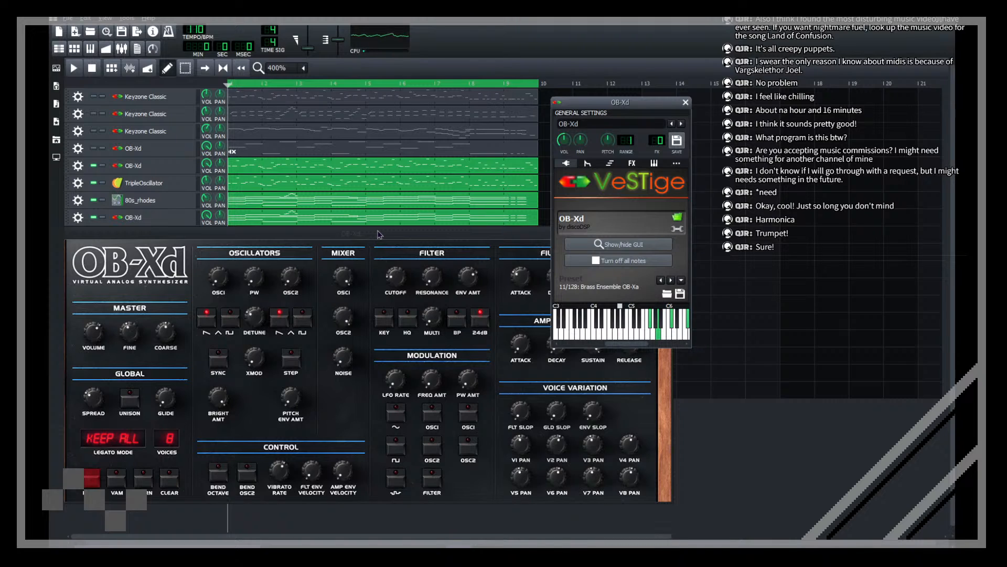
Step: Create a clip at bar 1 of the new OB-Xd track and place a quarter-note D#7 at its start
click(747, 425)
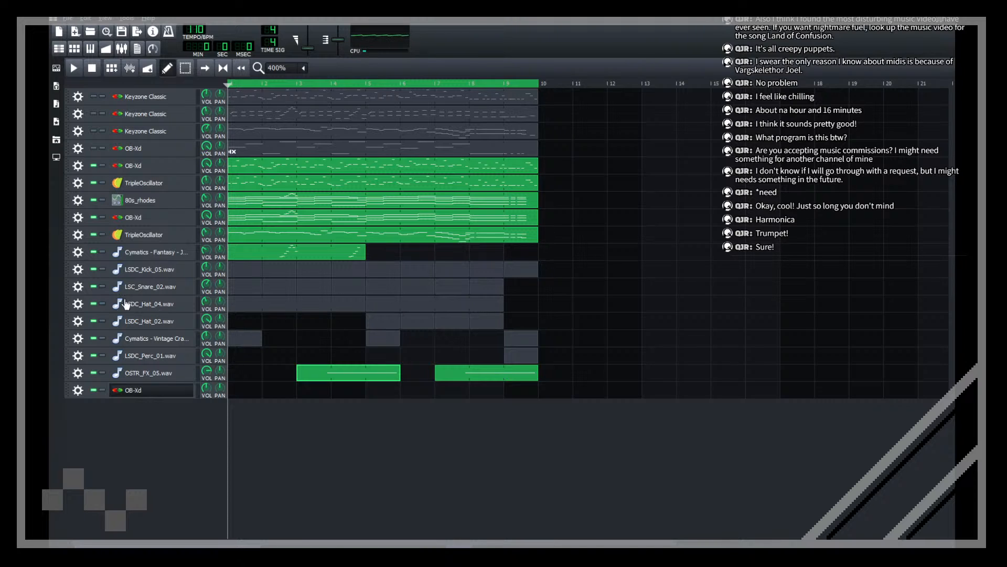
double_click(248, 392)
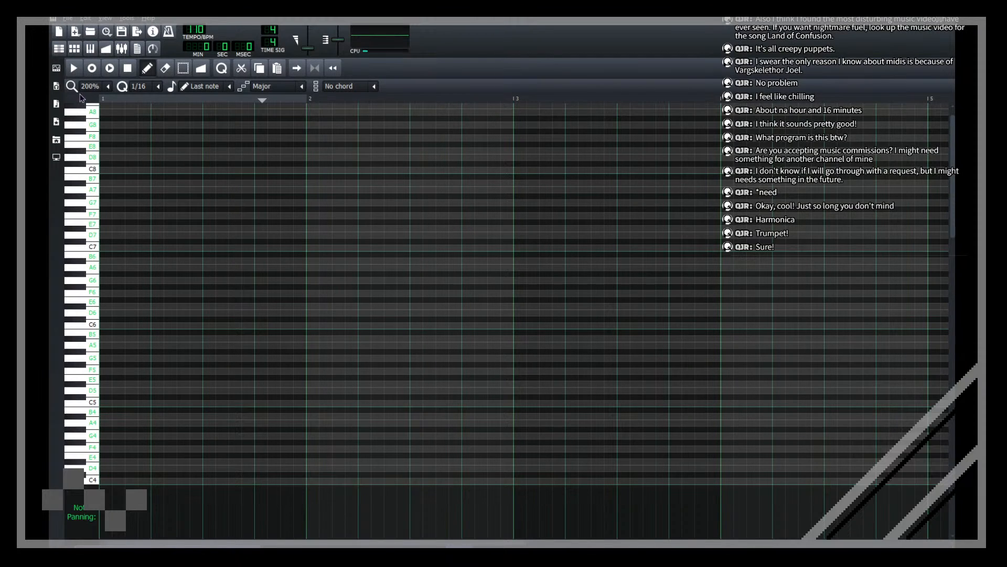
scroll(90, 86, down, 1)
click(118, 231)
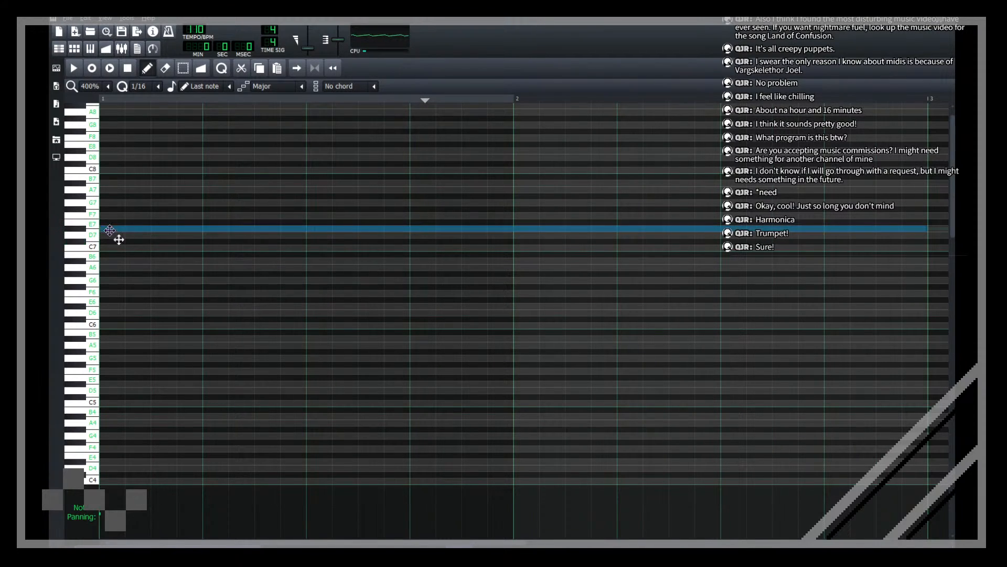
scroll(94, 86, up, 1)
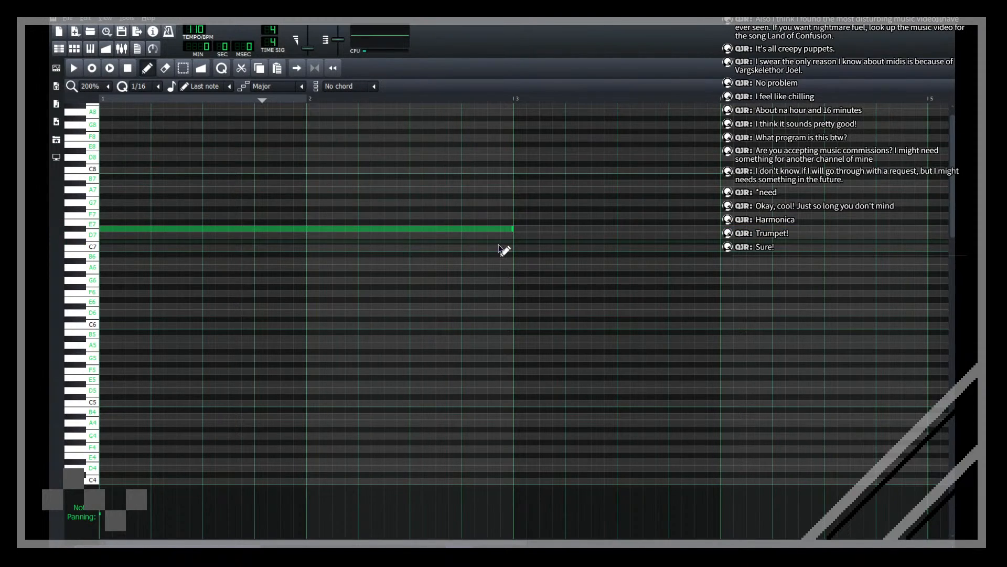
drag(514, 229, 152, 255)
Step: Lengthen the opening D#7 to a half note and add a half-note F7 in the second half of bar 1
click(100, 100)
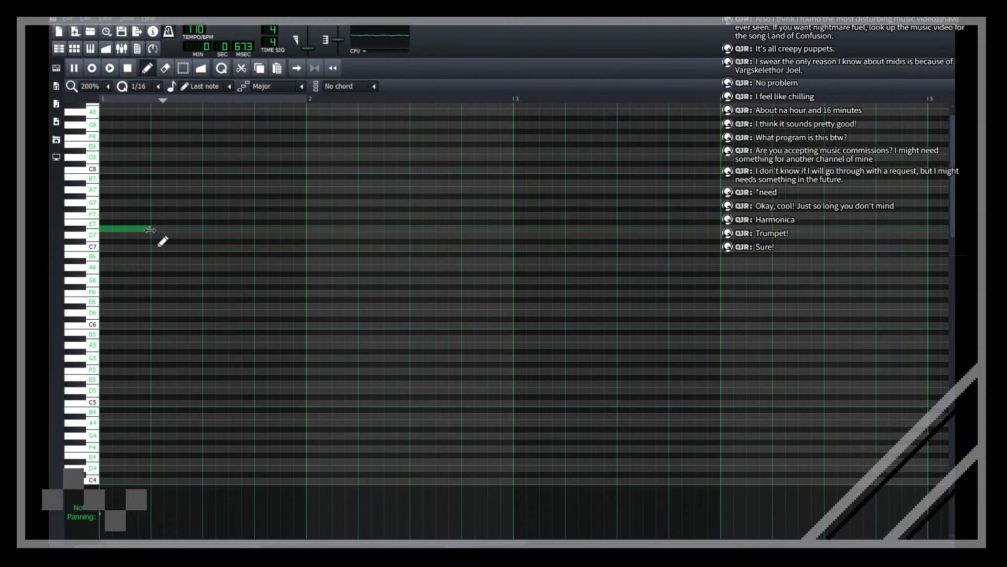
click(157, 215)
key(space)
key(space)
right_click(176, 216)
drag(150, 229, 207, 235)
click(207, 216)
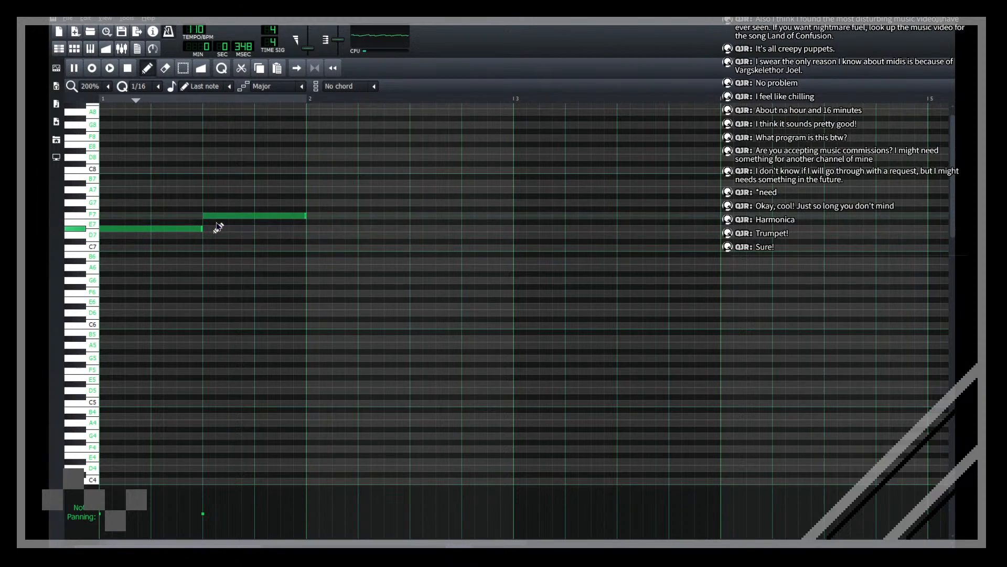
Step: Play back the melody and fill bar 2 with half notes C7 and A#6
key(space)
click(313, 237)
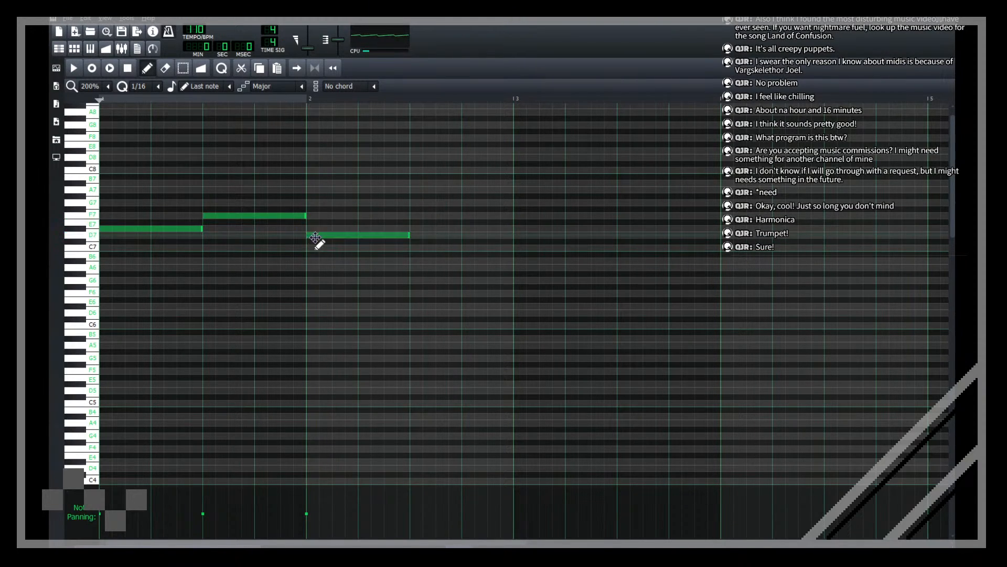
right_click(346, 243)
click(315, 246)
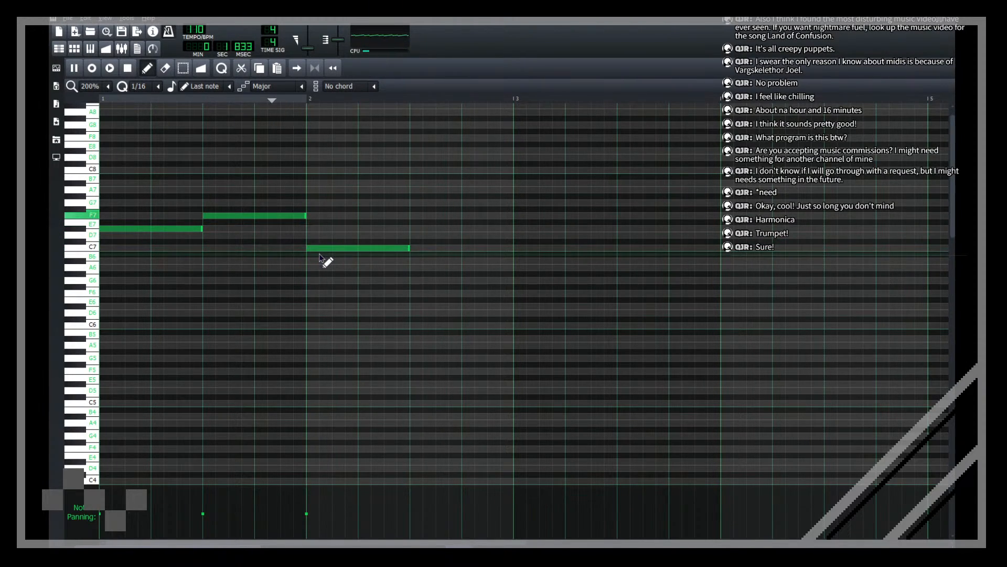
click(413, 261)
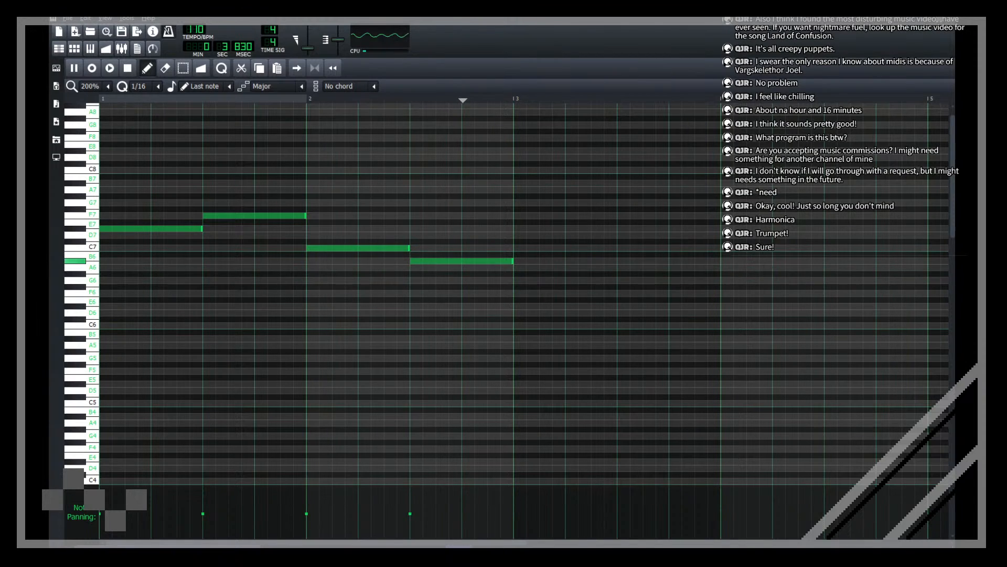
Step: Play back the melody and continue it with half notes G6 and C7 in bar 3, and D7 and F7 in bar 4
key(space)
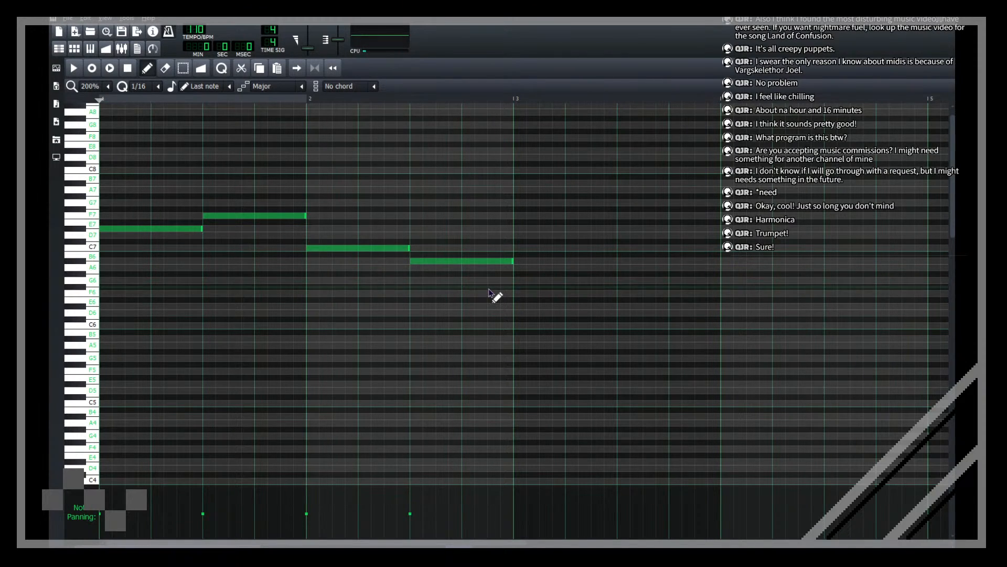
click(519, 266)
key(space)
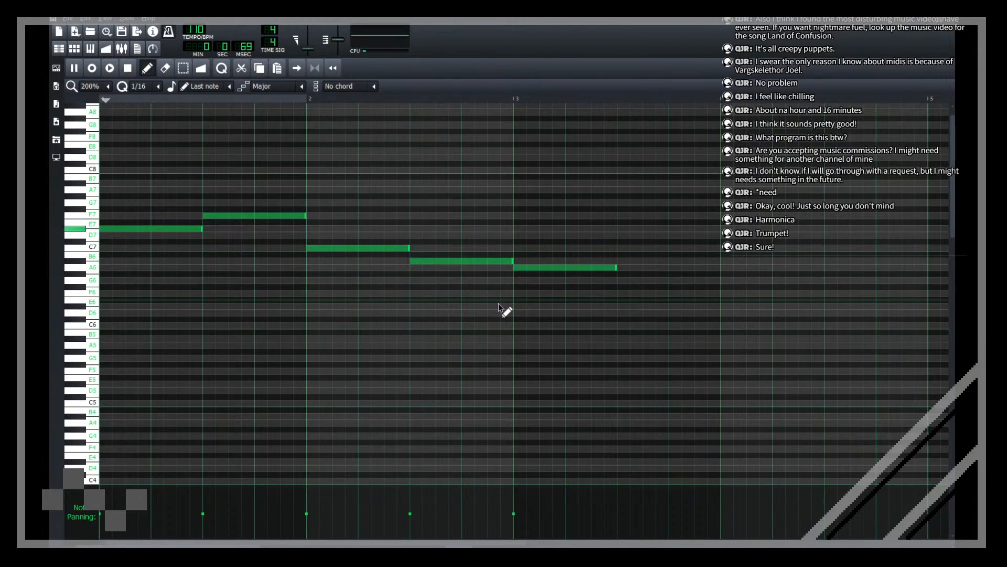
right_click(534, 266)
click(522, 280)
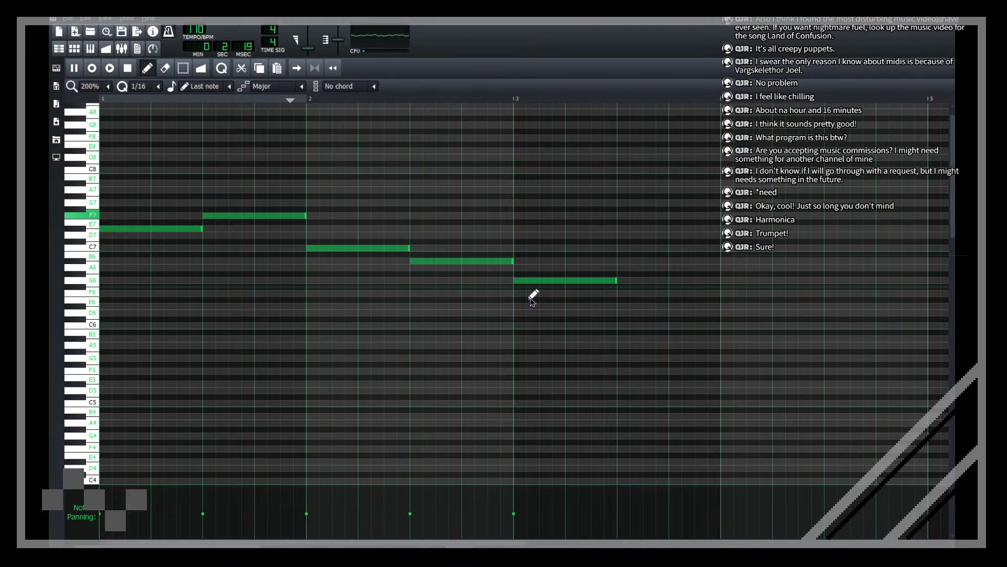
click(623, 248)
click(728, 235)
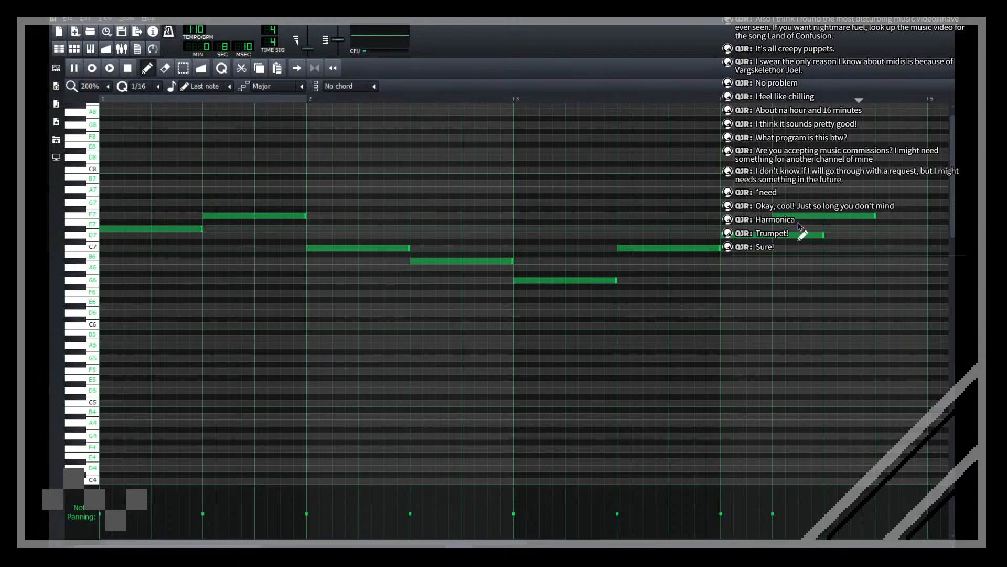
click(832, 215)
Step: Return to the song arrangement and add the Chorus JUN-6 VST to the new OB-Xd track's effects chain
key(F5)
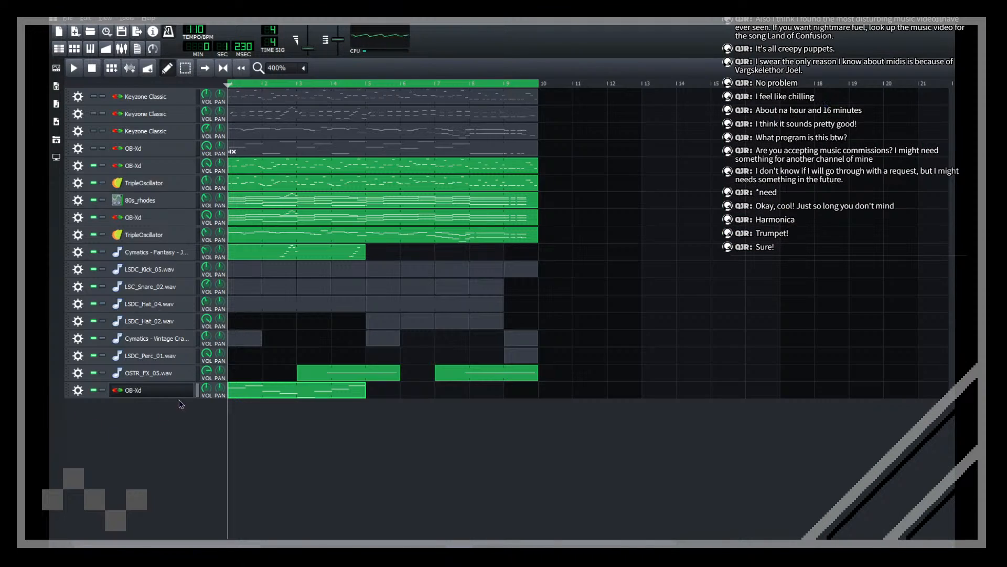
click(158, 392)
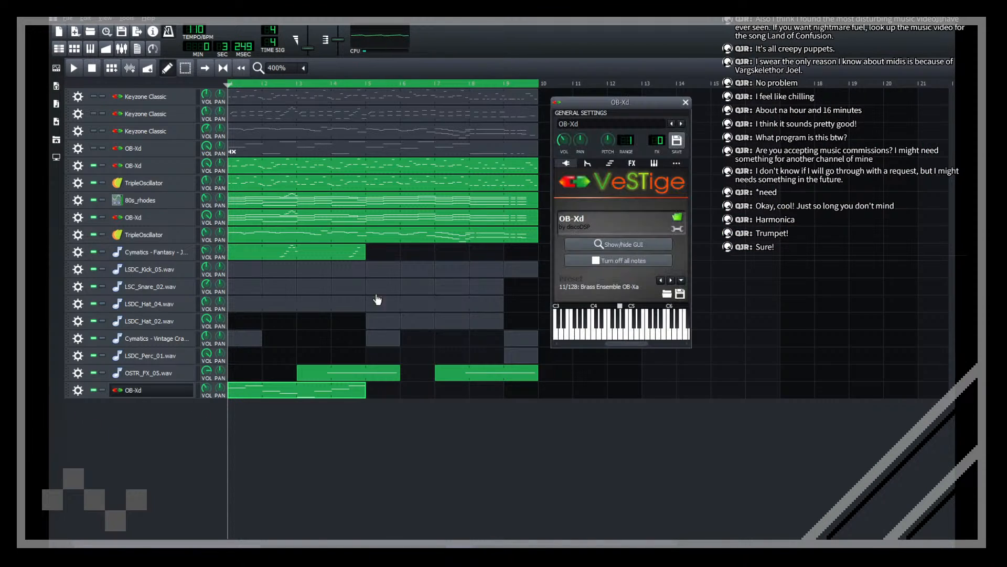
click(632, 164)
click(608, 294)
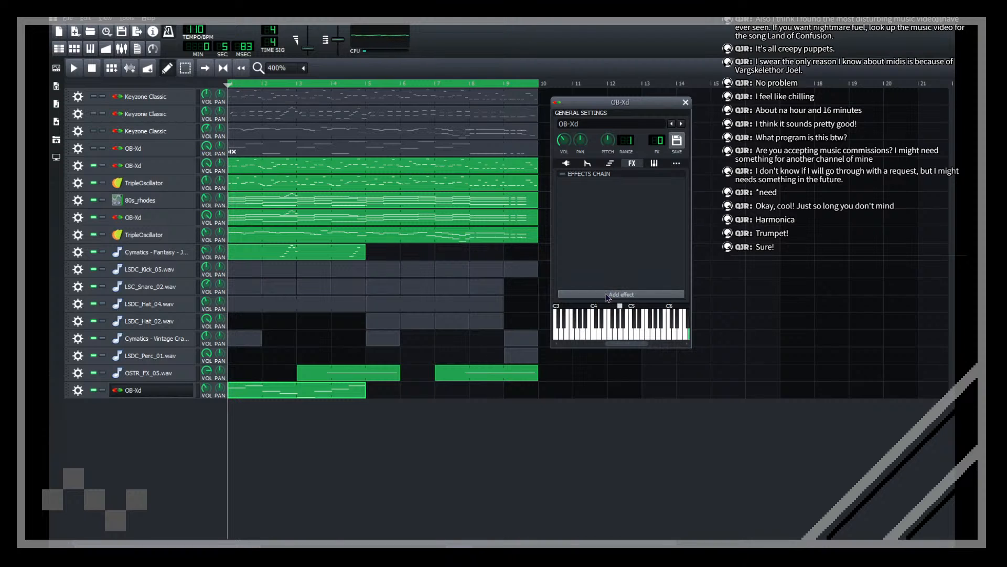
text(chorus)
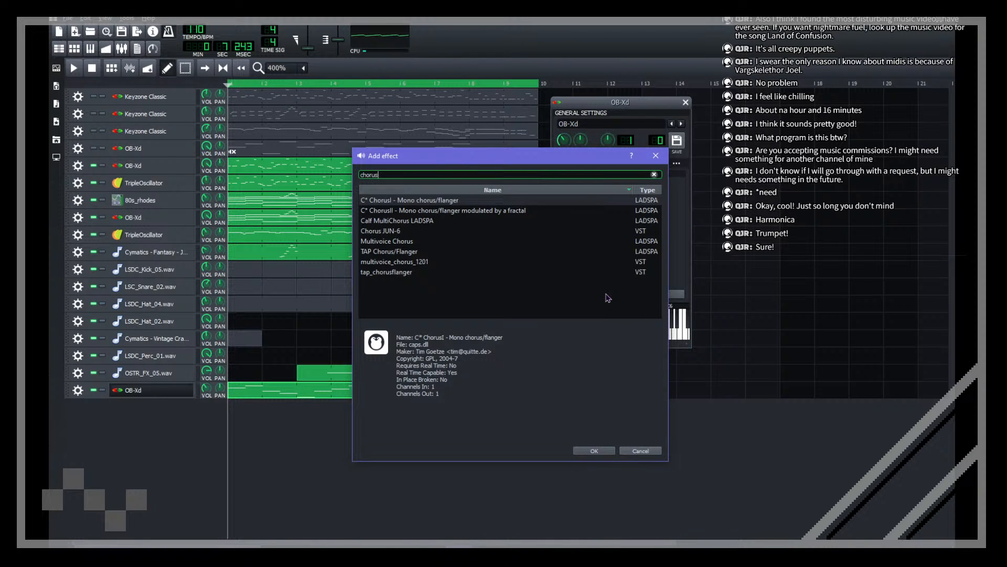
double_click(409, 231)
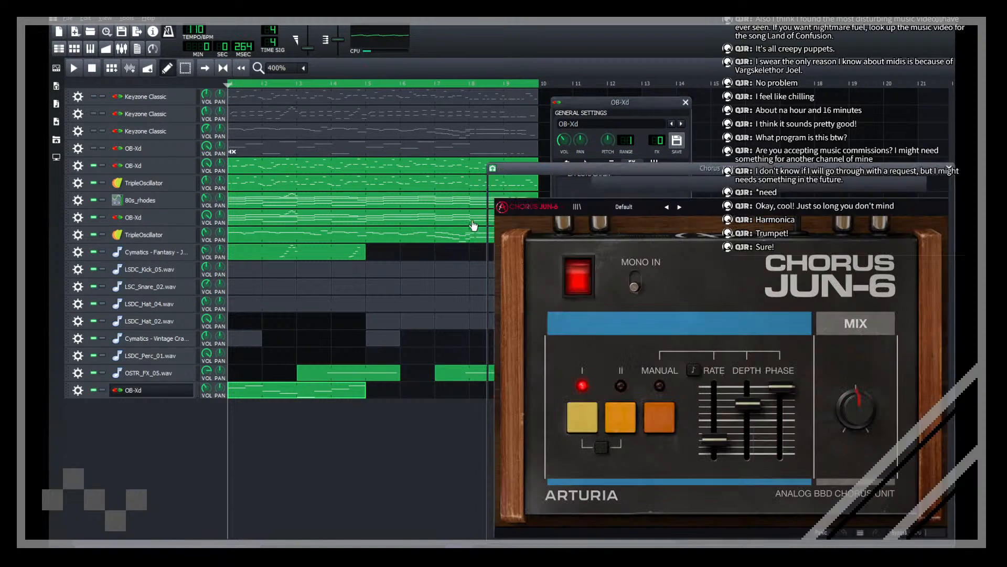
Step: Switch the Chorus JUN-6 effect to mode II and show the new OB-Xd track's instrument interface
click(620, 421)
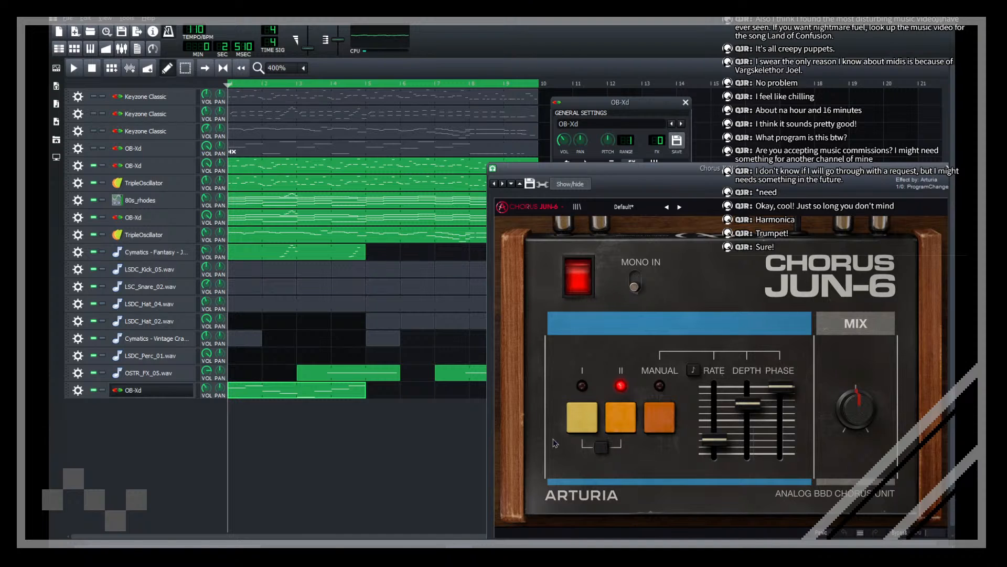
click(617, 122)
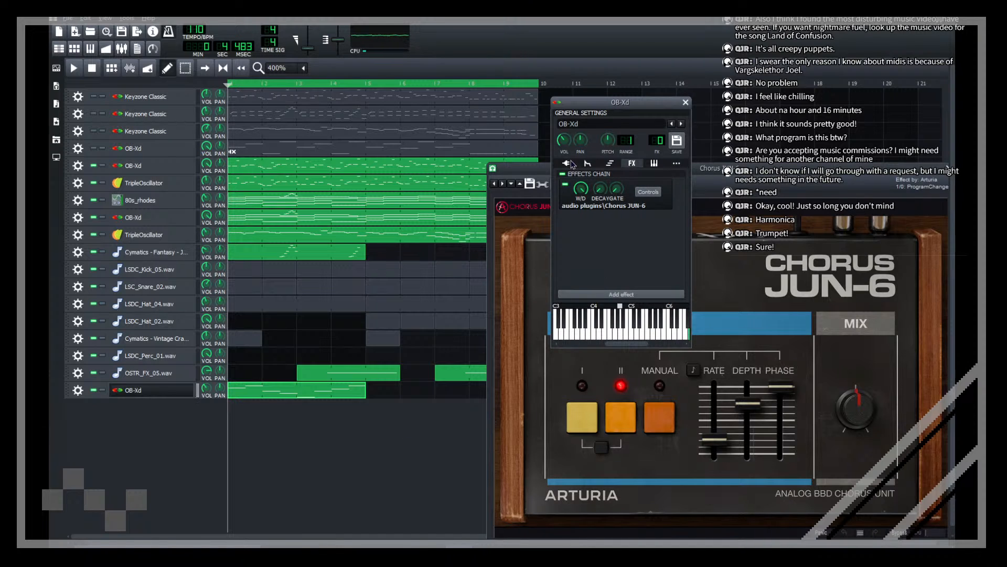
click(568, 164)
click(637, 245)
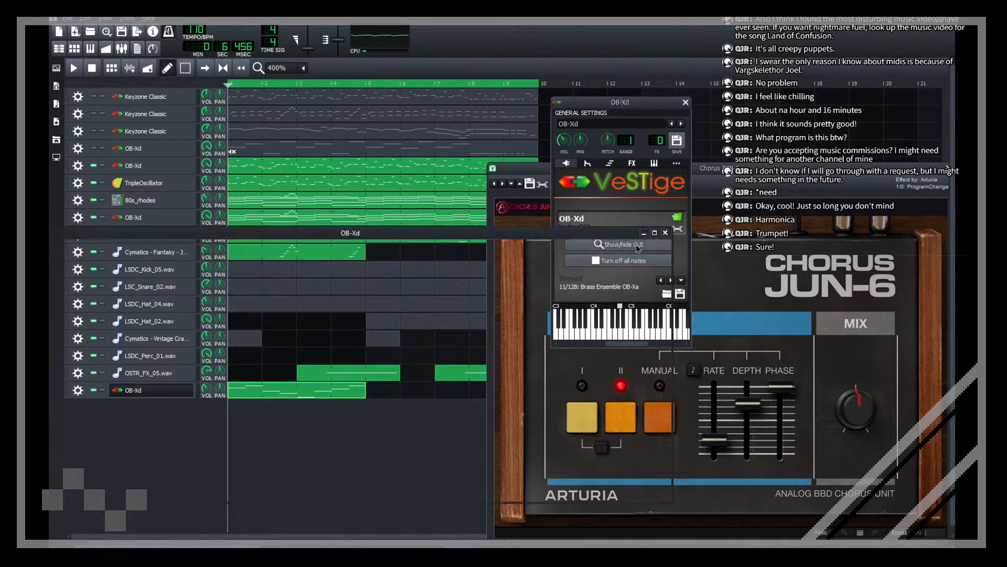
click(366, 512)
Step: Move the new OB-Xd melody clip to start at bar 5 and assign its track to FX 1
drag(320, 394, 454, 404)
click(78, 391)
mouse_move(115, 448)
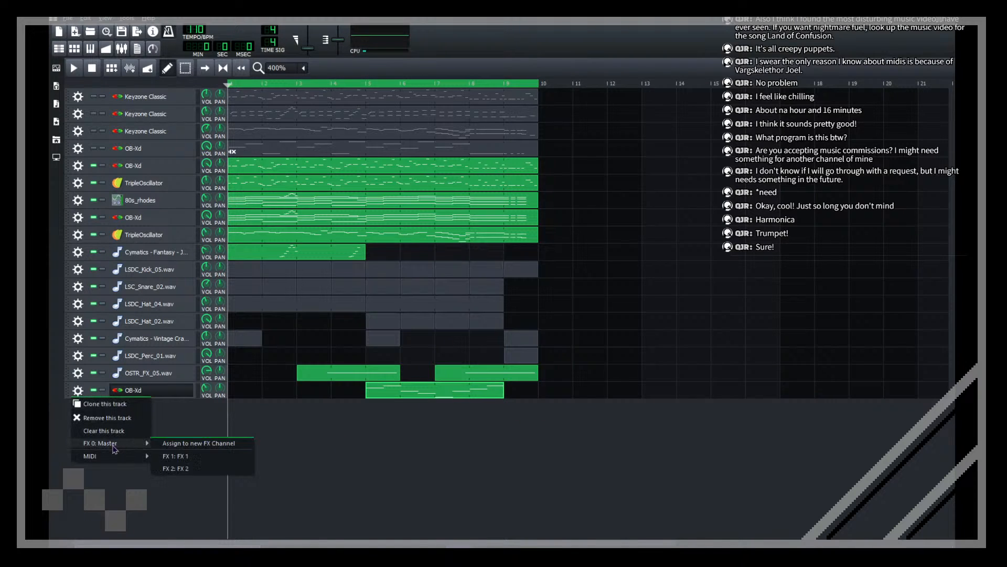
click(188, 457)
Step: Play back the arrangement with the moved melody clip and save the project
key(space)
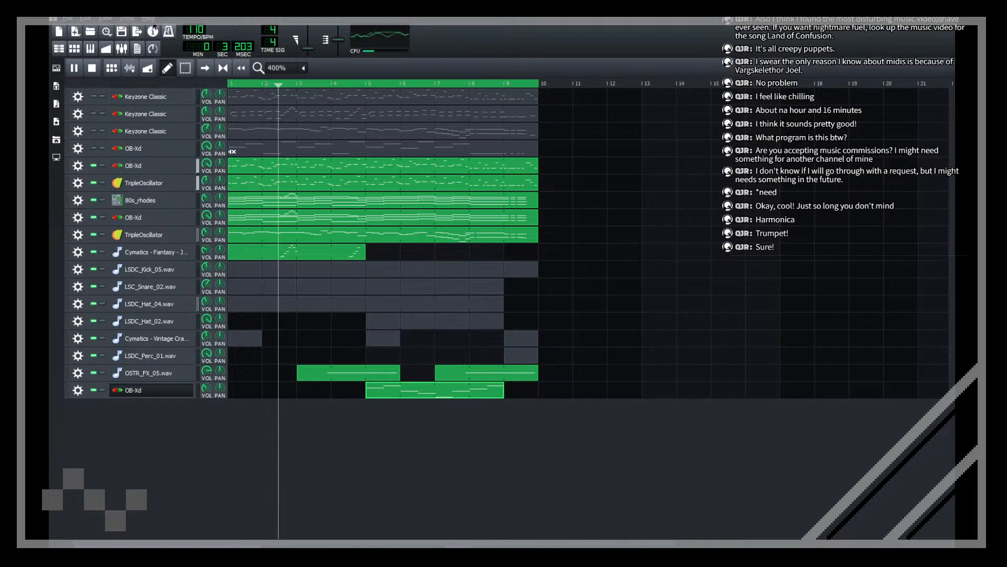
key(ctrl+s)
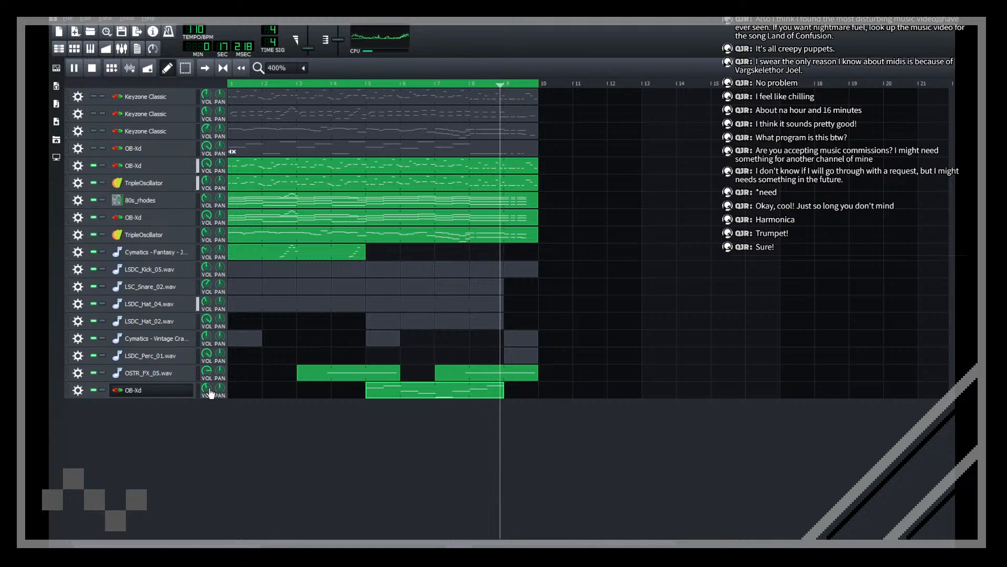
key(space)
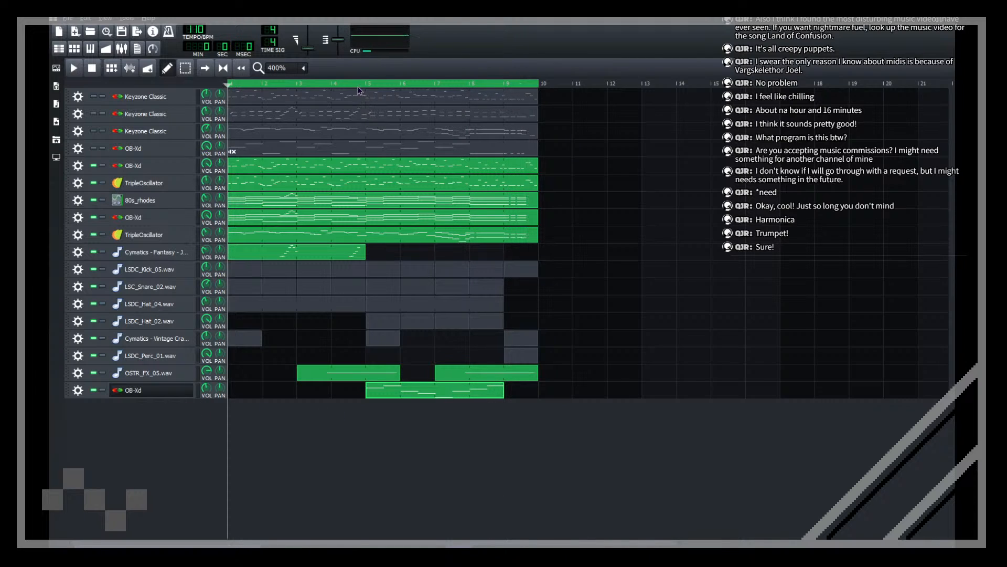
Step: Solo the new OB-Xd track and unmute the lower TripleOscillator track to play the two together
click(103, 390)
key(space)
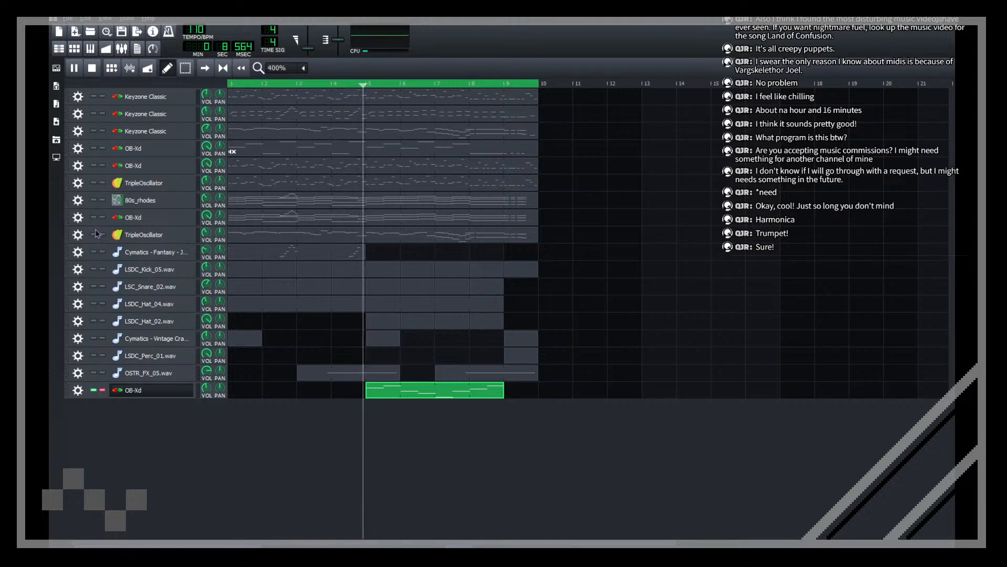
click(94, 234)
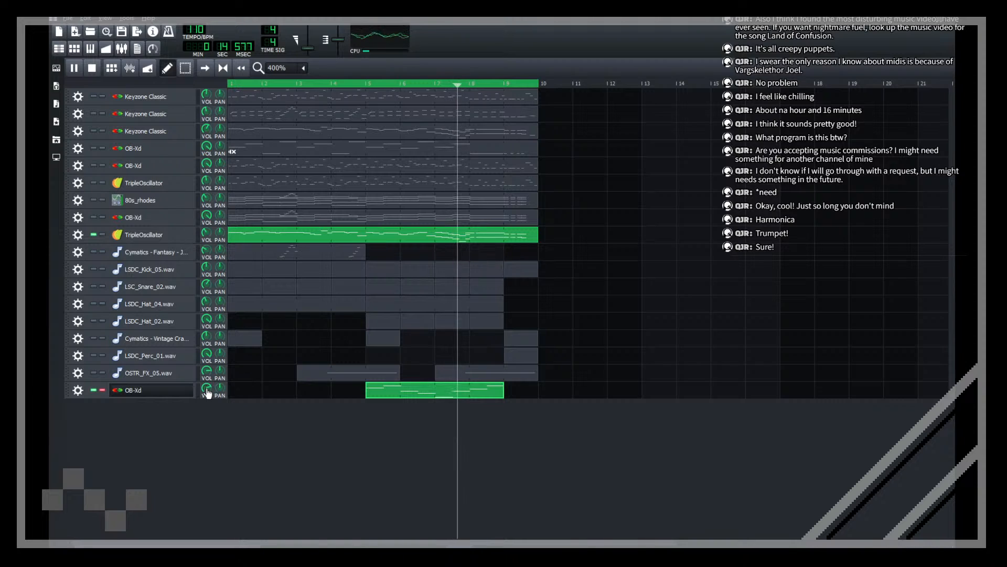
Step: Replace the D7 and F7 in bar 4 of the OB-Xd melody with half notes D#7 and F7
double_click(462, 392)
right_click(759, 243)
right_click(837, 222)
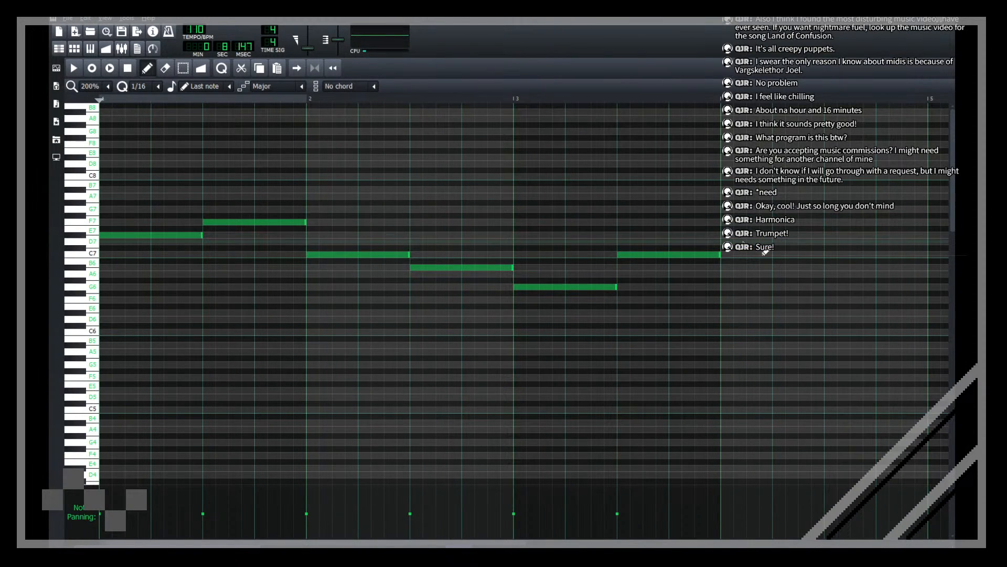
drag(728, 240, 728, 235)
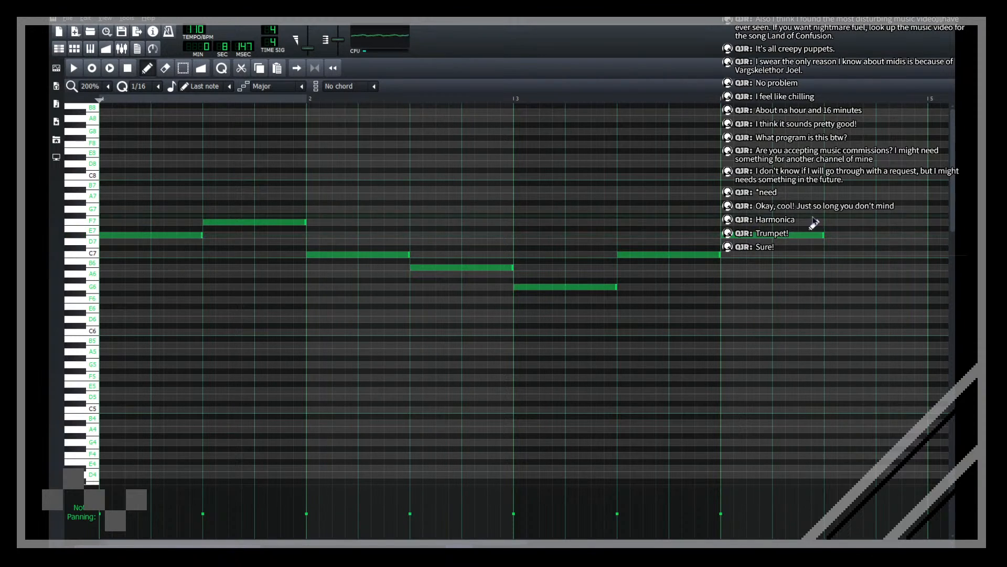
click(830, 221)
click(947, 18)
Step: Play back the song and unmute the 80s_rhodes track and the OB-Xd track directly below it
key(space)
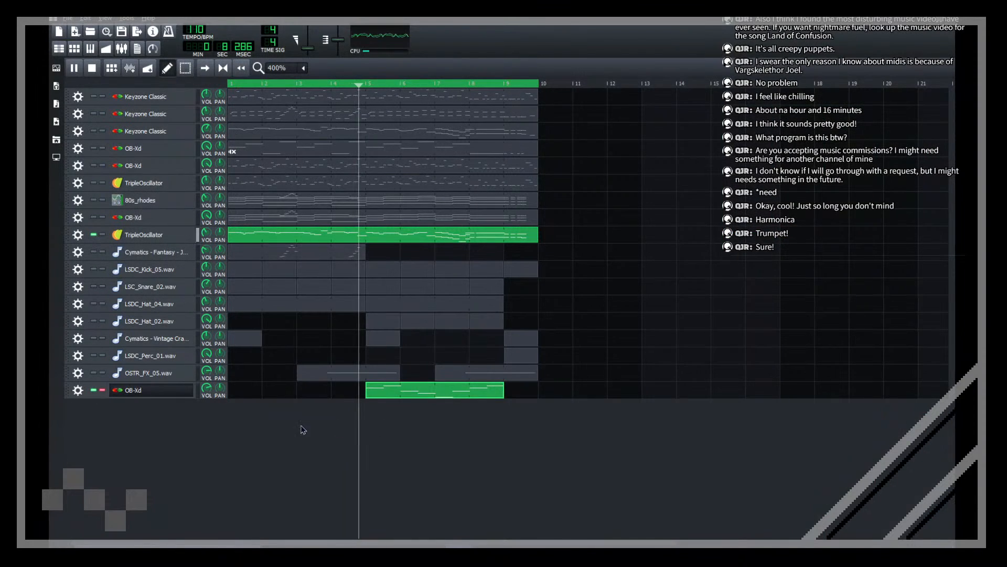
click(94, 218)
click(94, 200)
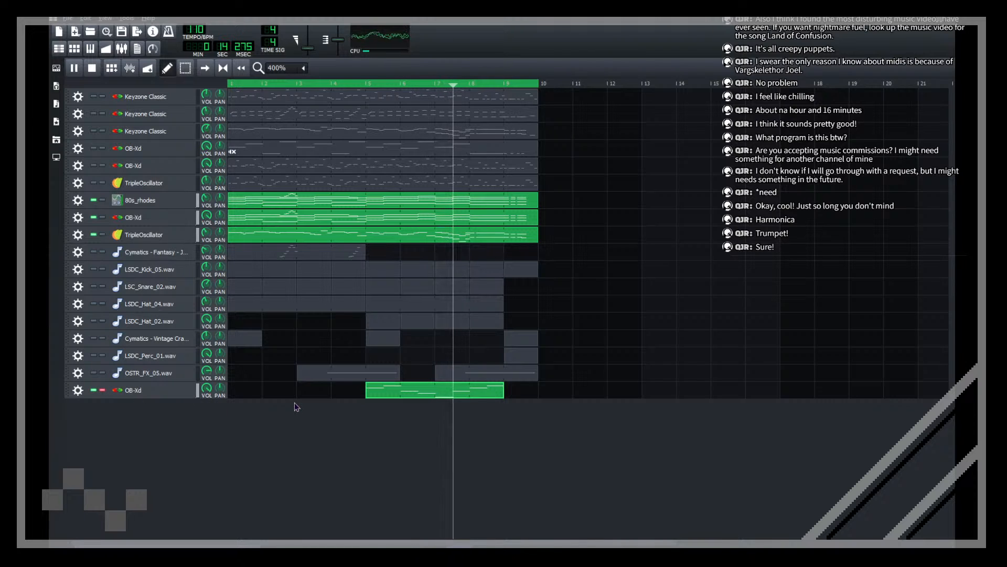
Step: Replace the two half notes in bar 4 of the melody with a single F7 whole note during playback
double_click(493, 395)
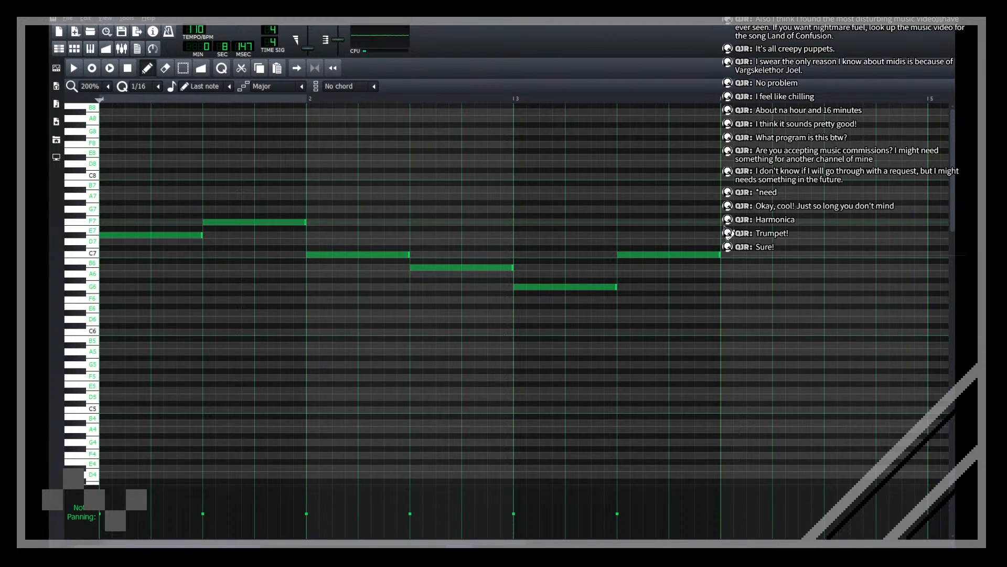
key(space)
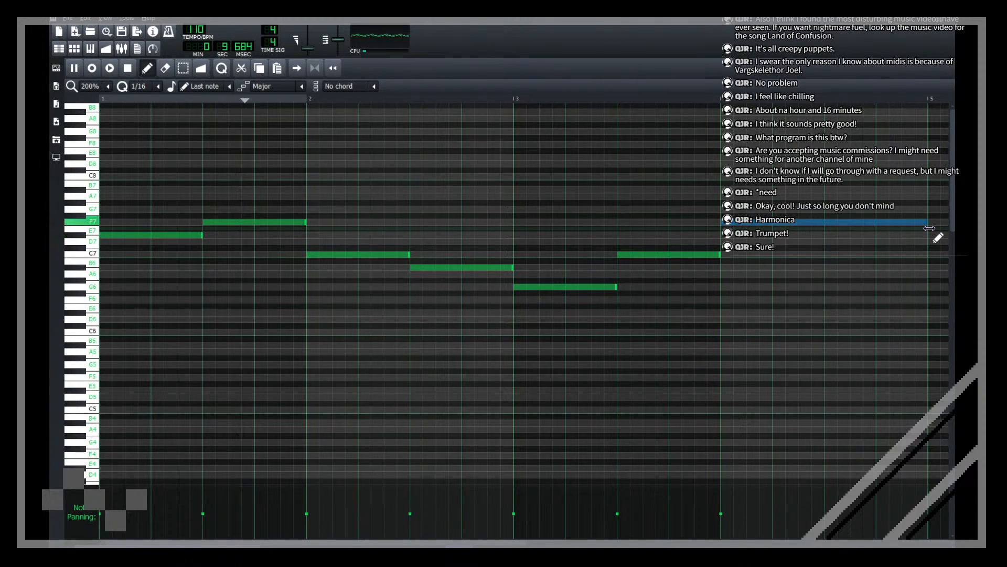
click(948, 19)
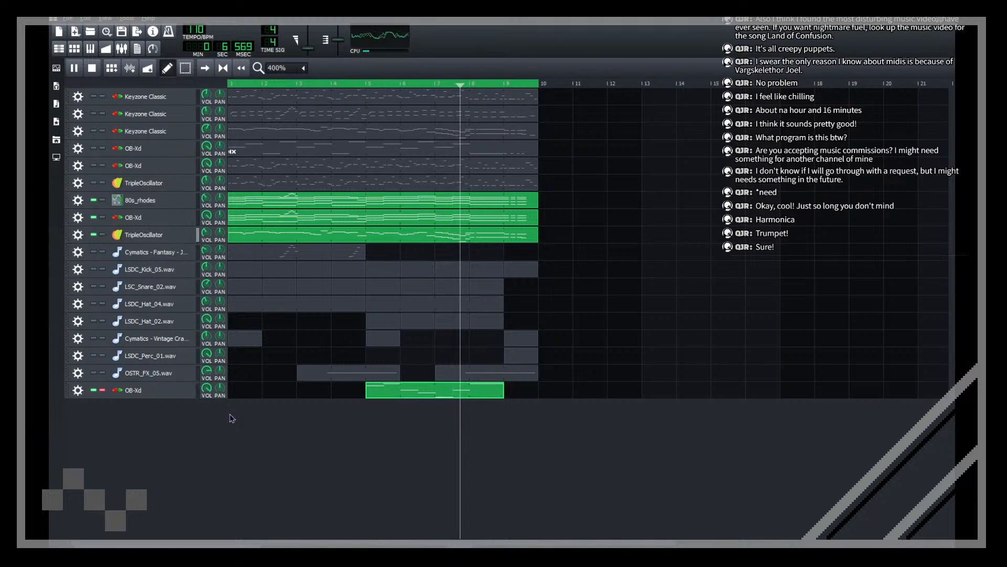
Step: Lower the whole note in bar 4 of the melody to D7, play back the song and save the project
double_click(492, 392)
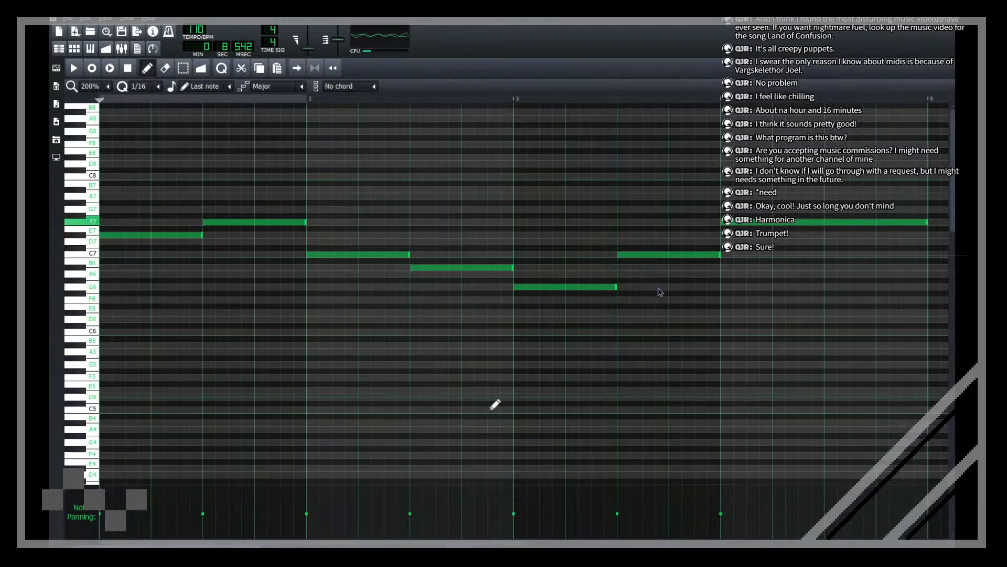
drag(755, 221, 750, 242)
key(F5)
key(space)
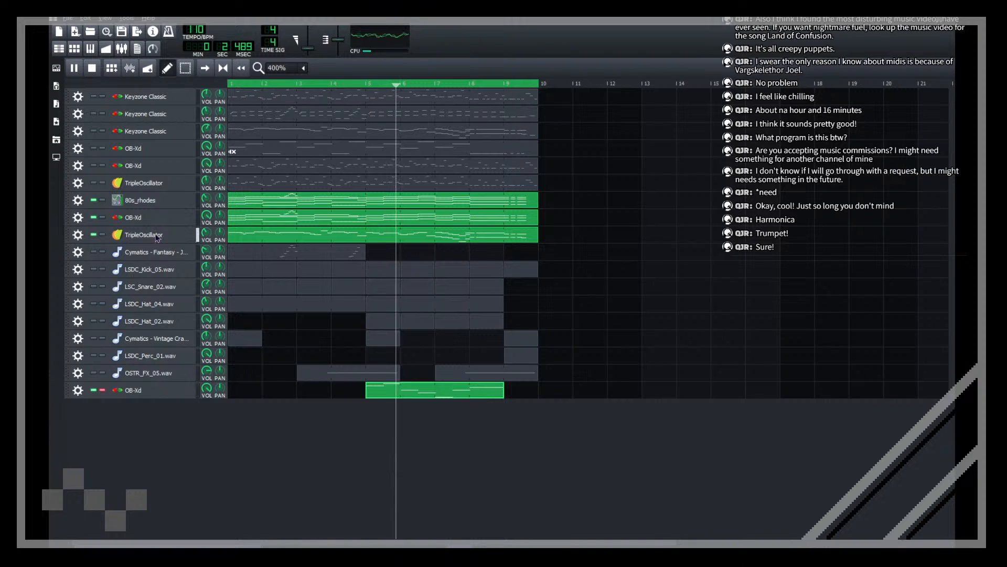
key(ctrl+s)
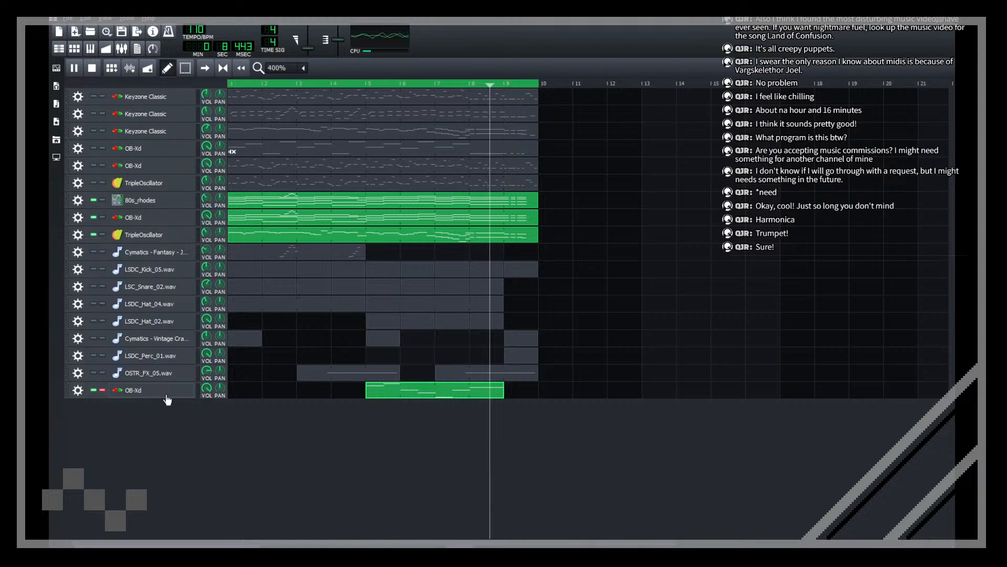
Step: Raise the whole note in bar 4 of the melody to D#7 and play back the song from just before bar 5
double_click(439, 400)
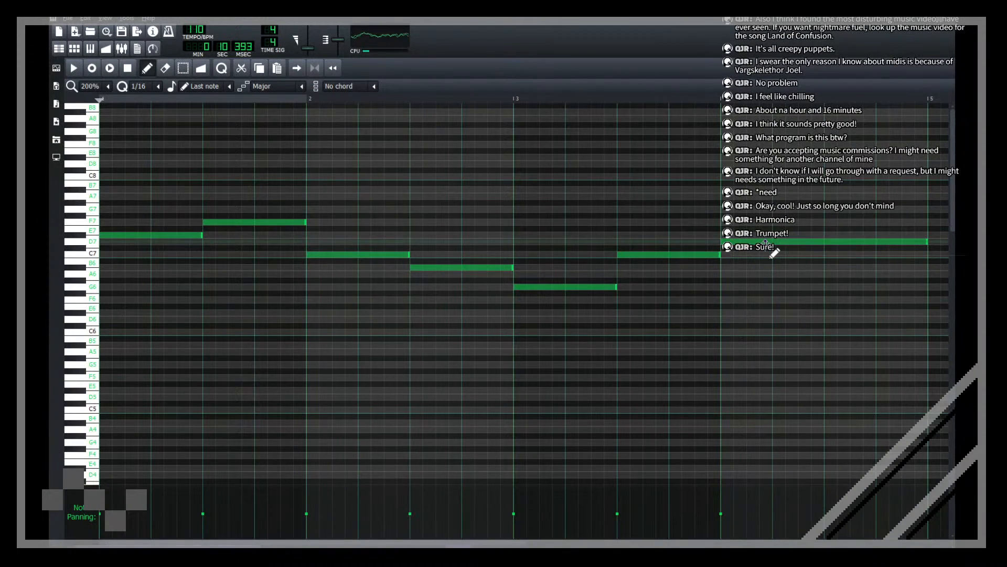
key(F5)
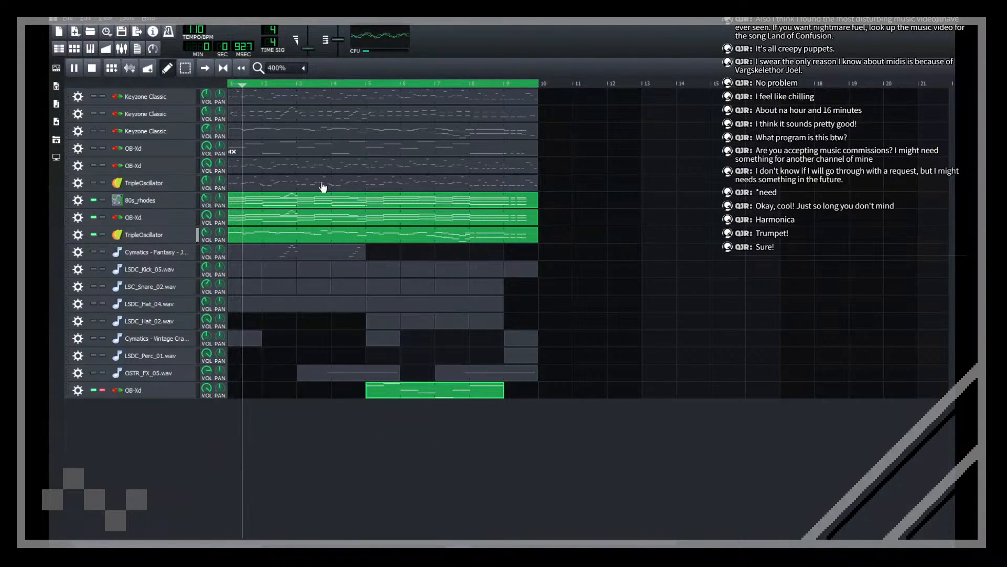
click(357, 84)
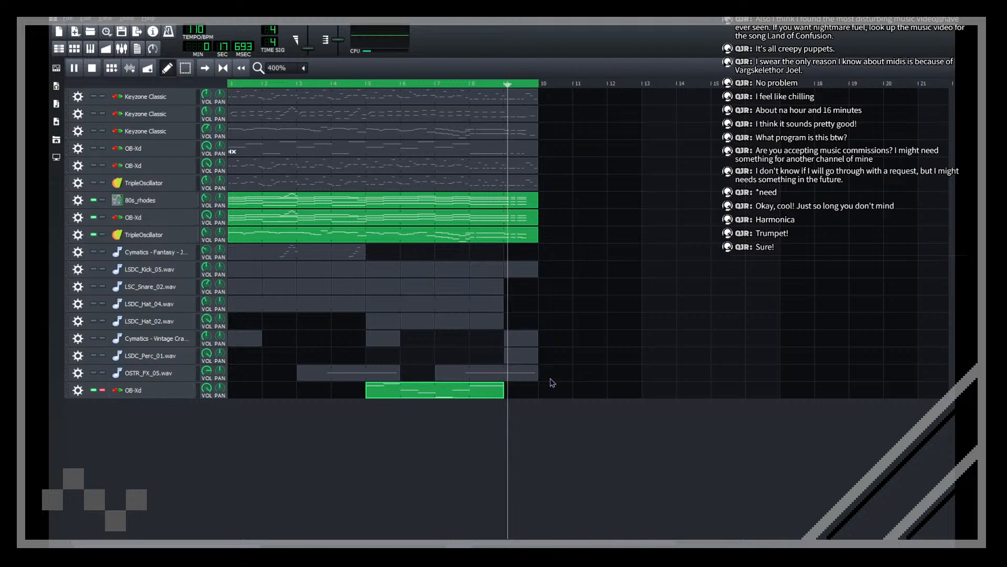
Step: Copy the short A#5 notes in bar 9 of the lower TripleOscillator track's clip
double_click(521, 239)
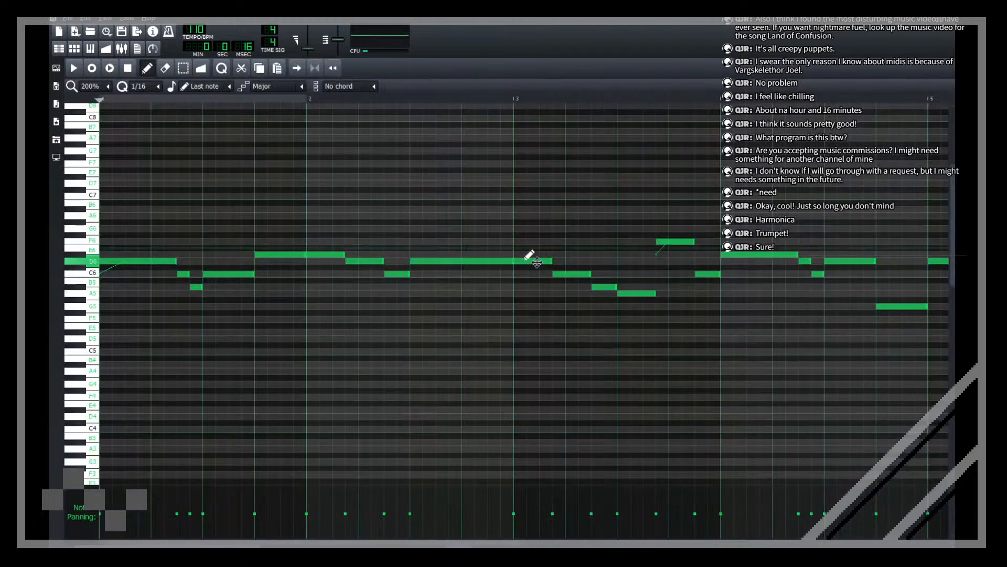
key(space)
scroll(91, 88, up, 2)
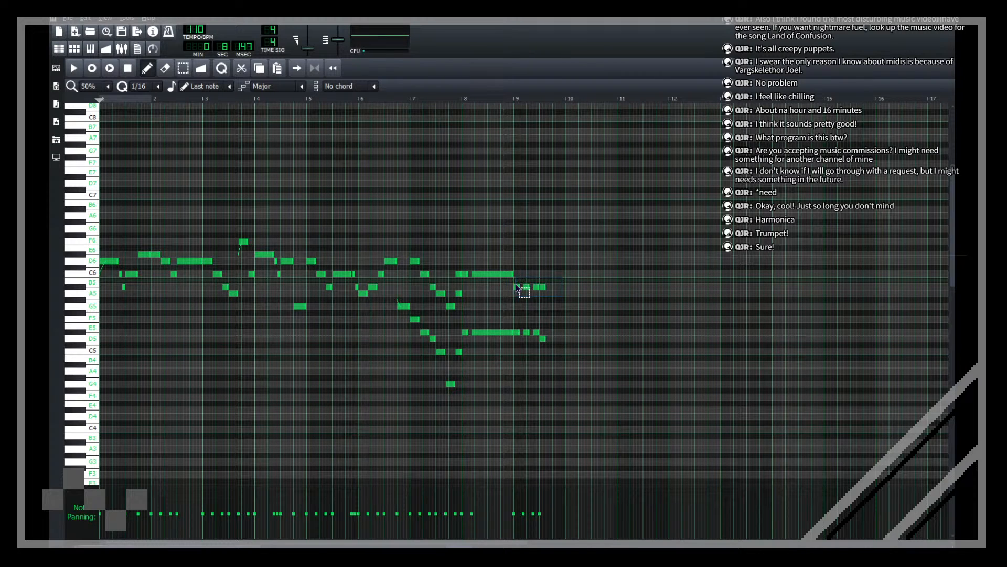
drag(517, 287, 488, 309)
key(F5)
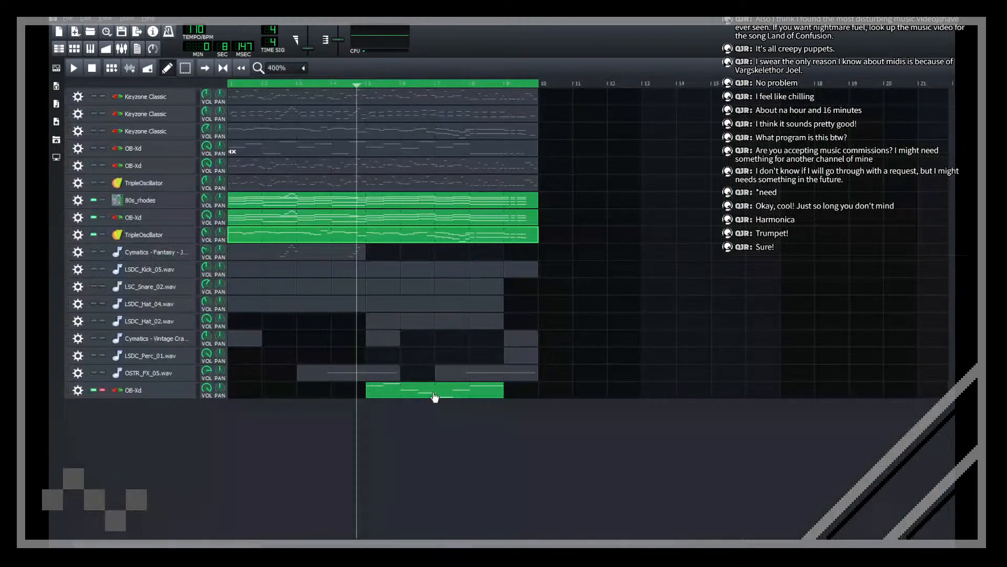
Step: Paste the copied notes into the OB-Xd melody, move them to bar 5 and raise them an octave to A#6
double_click(482, 395)
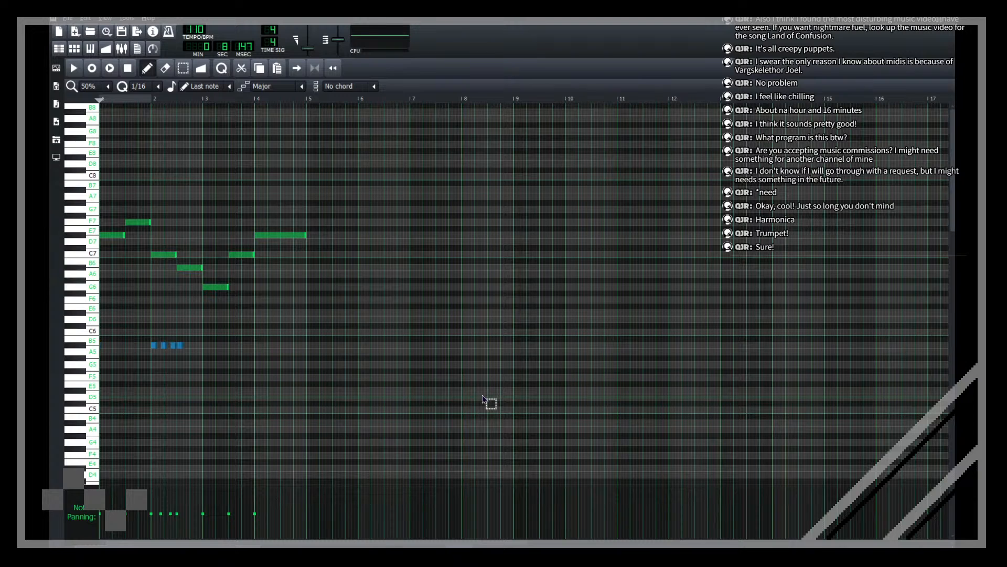
key(ctrl+Right)
key(ctrl+Right)
key(ctrl+Right)
key(ctrl+Up)
Step: Play back the melody with the pasted ending notes deselected and save the project
key(space)
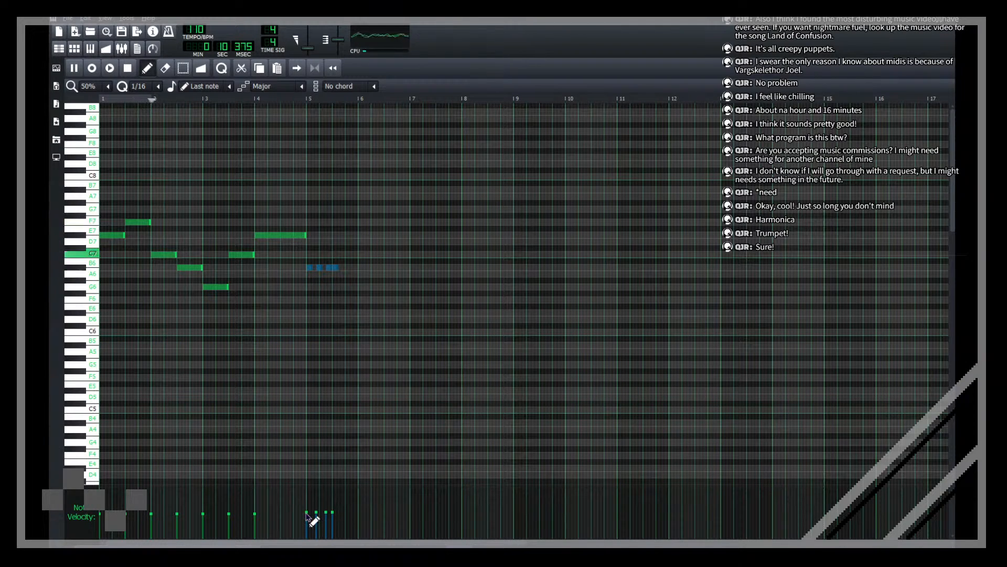
key(Escape)
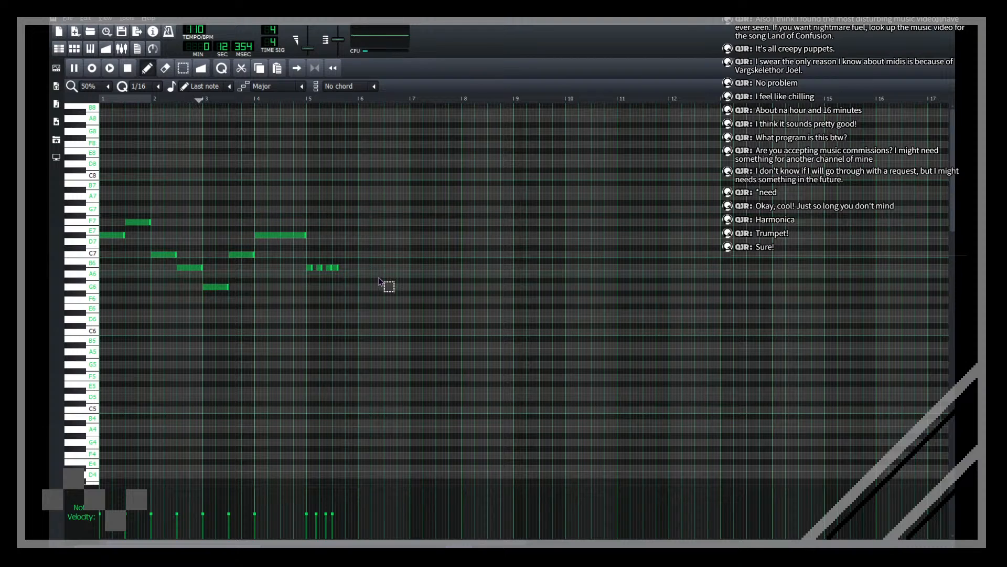
scroll(495, 186, up, 1)
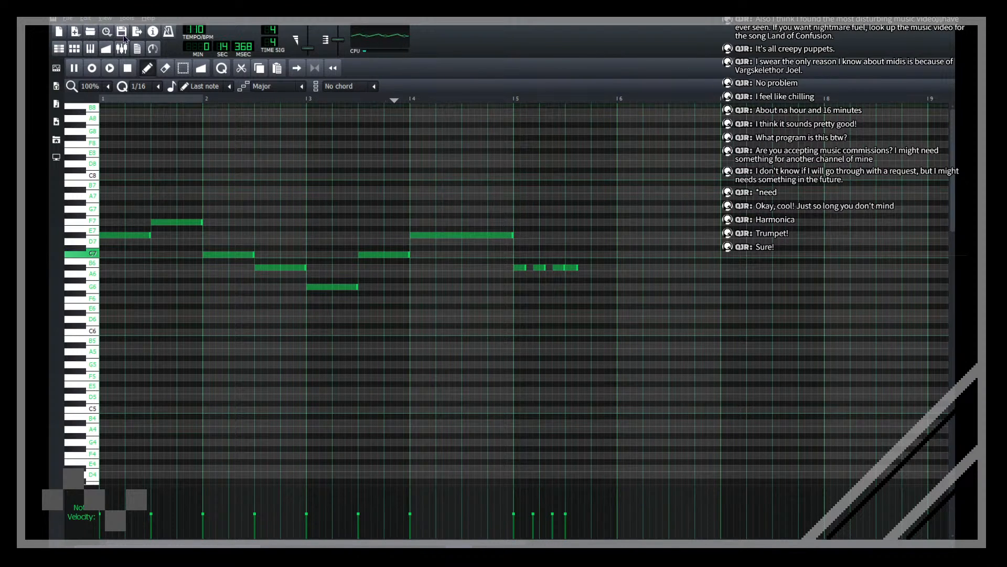
key(ctrl+s)
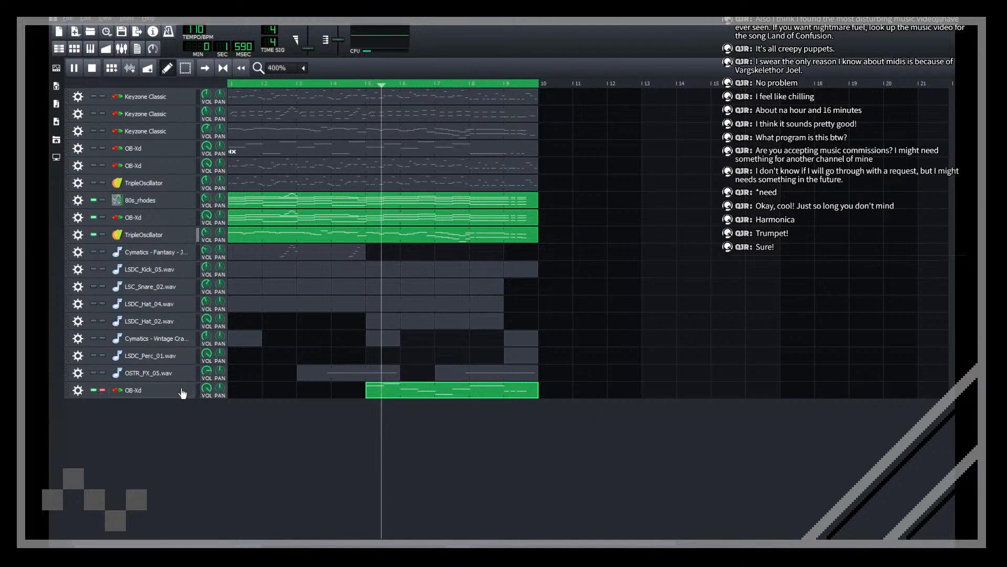
Step: Add the OTT VST to the new OB-Xd track's effects chain and return to the full, unsoloed arrangement
click(120, 393)
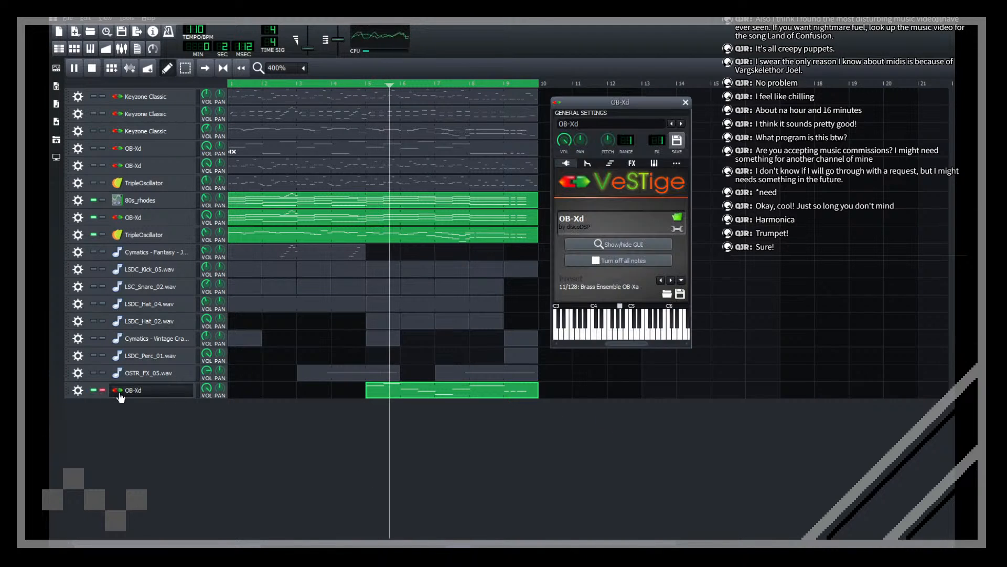
click(632, 163)
click(622, 295)
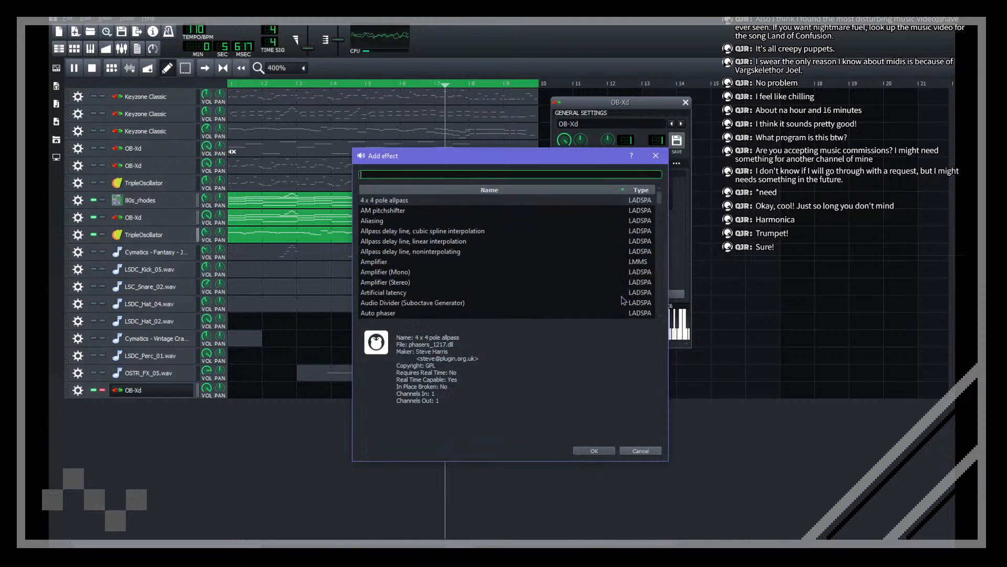
text(ott)
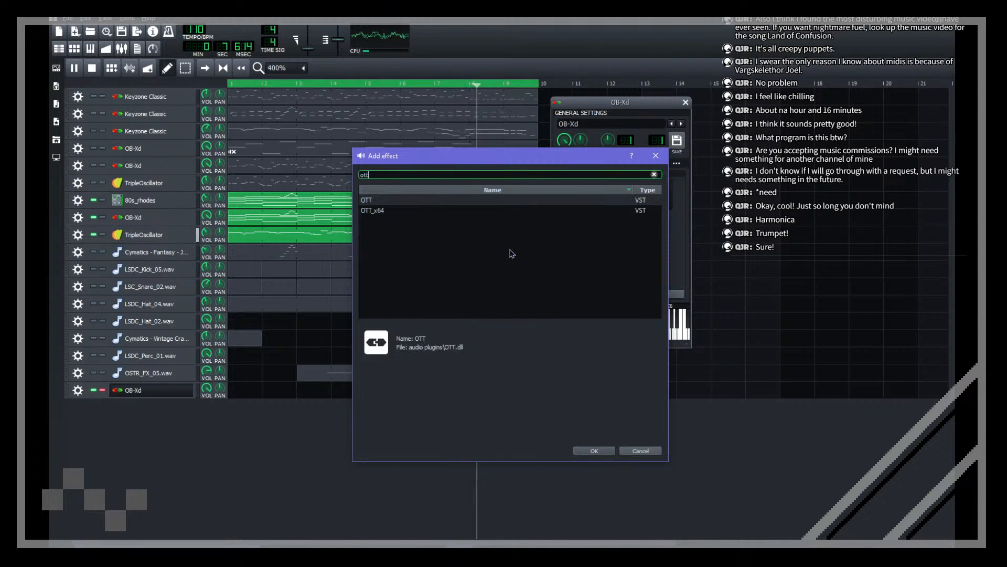
key(Return)
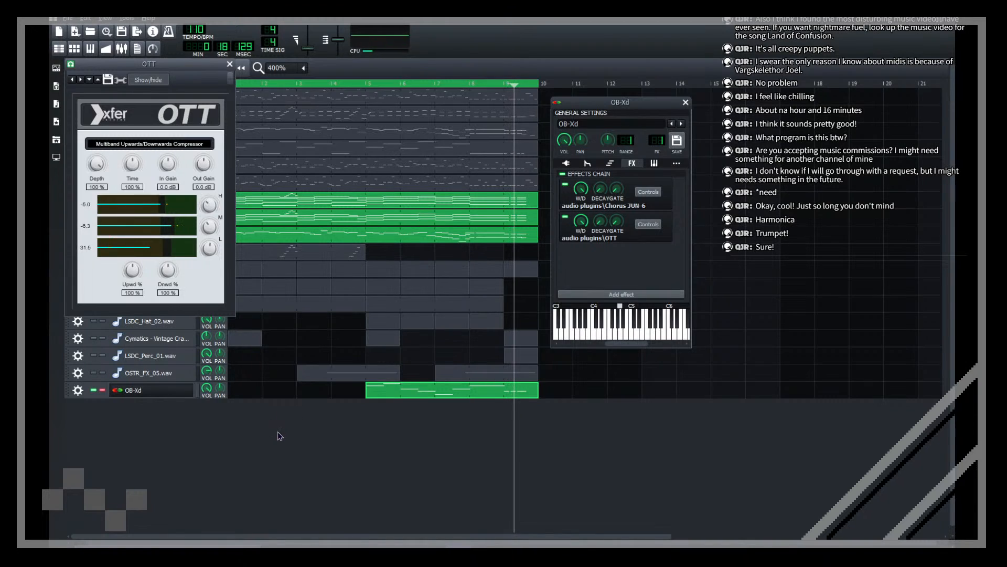
click(148, 394)
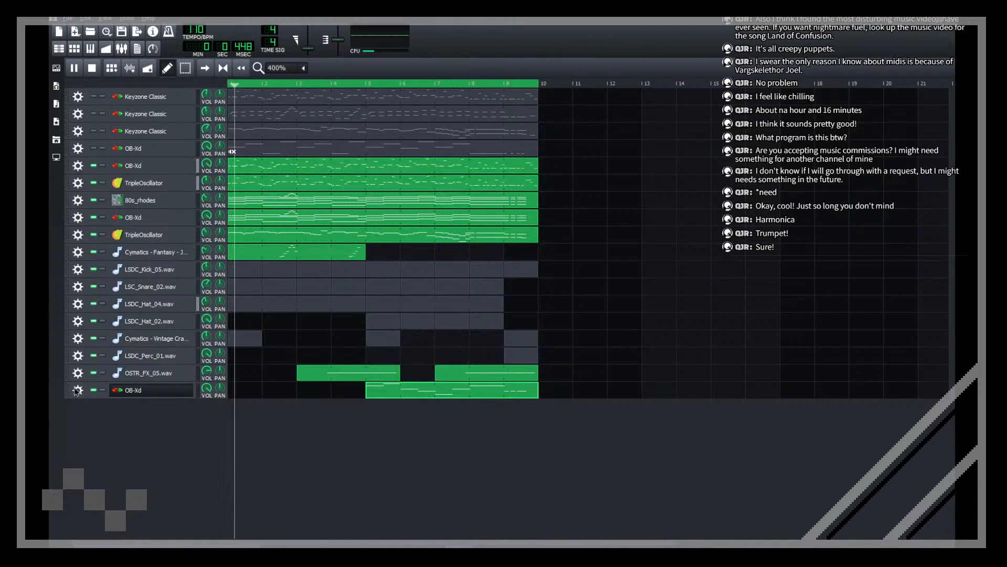
Step: Move the OB-Xd brass melody track directly below the lower TripleOscillator track and save the project
drag(81, 392, 81, 251)
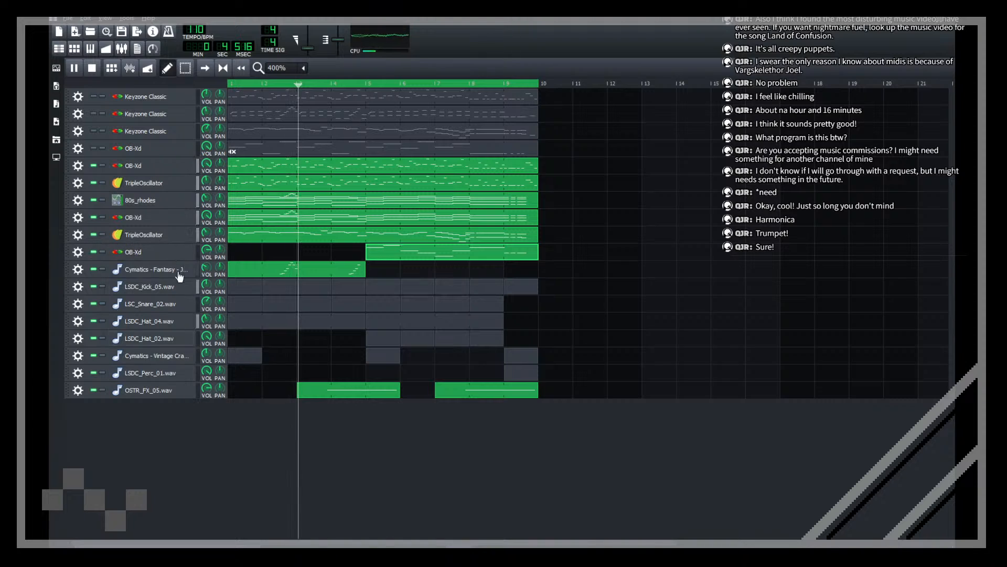
key(ctrl+s)
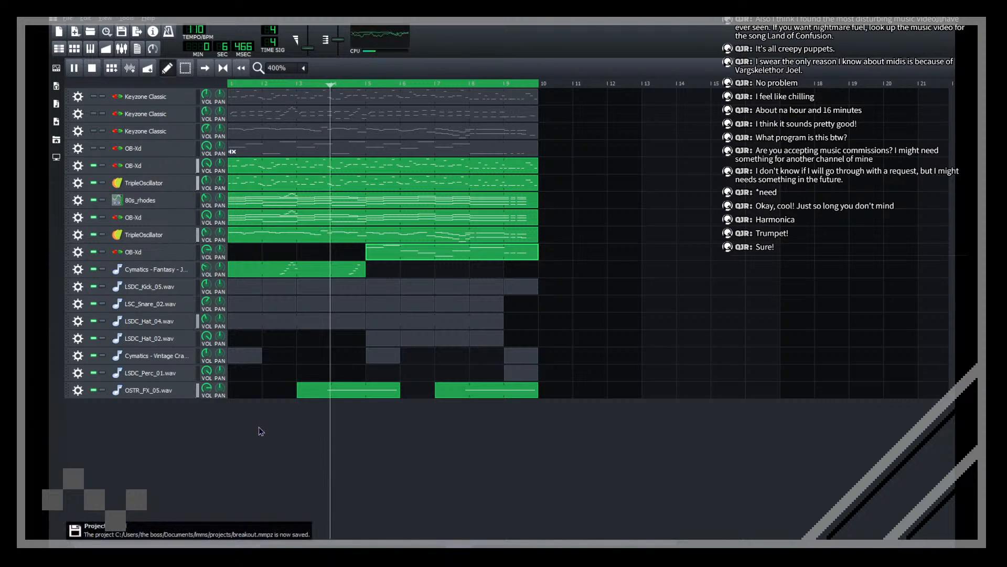
mouse_move(208, 237)
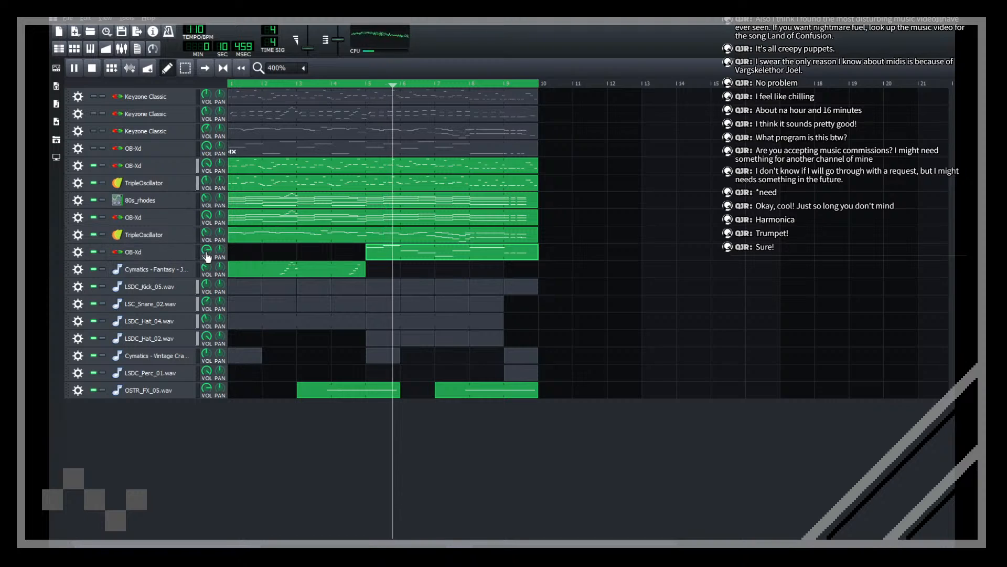
mouse_move(202, 268)
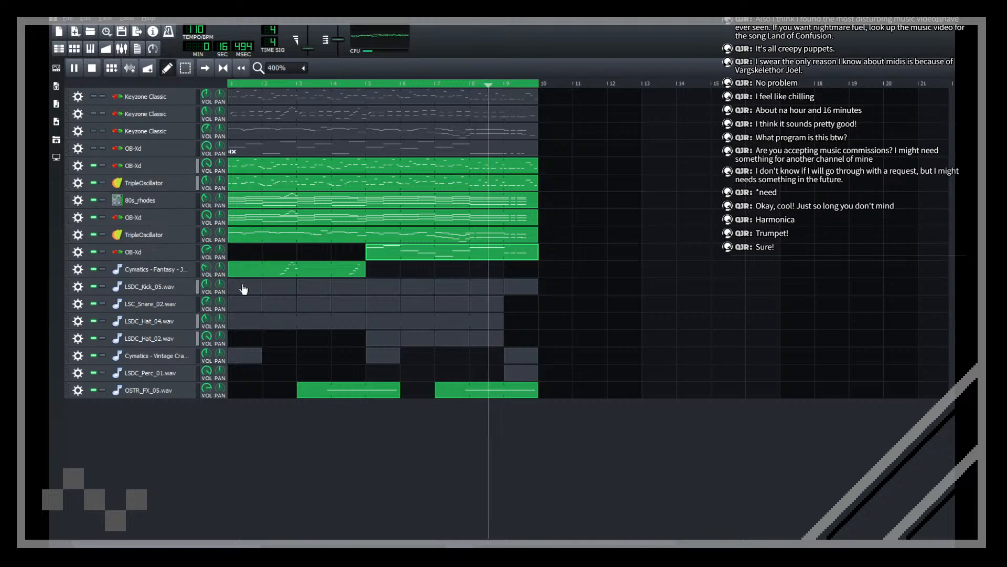
key(ctrl+s)
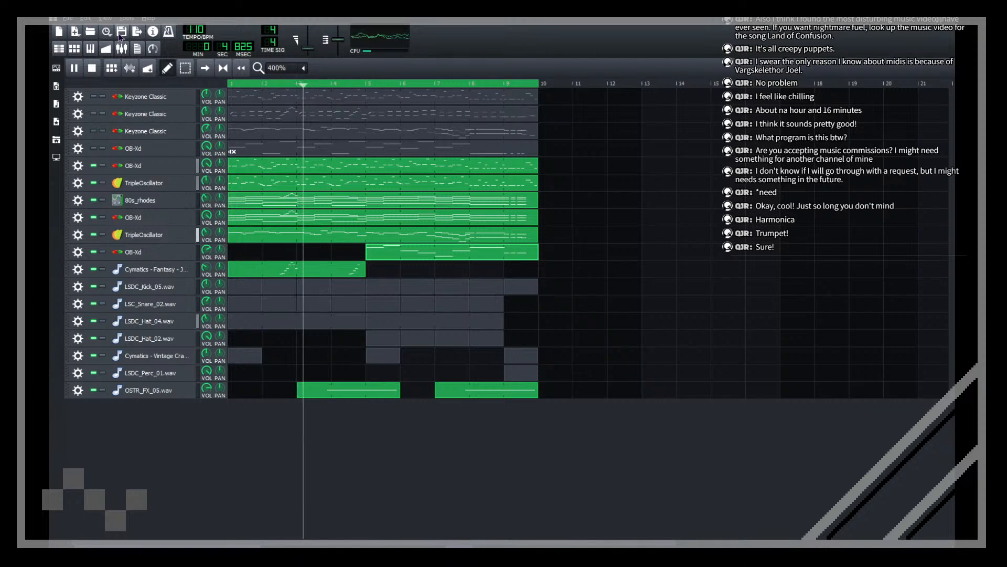
Step: Check the 80s_rhodes instrument during playback, close its windows, stop the song and save the project
key(alt+Tab)
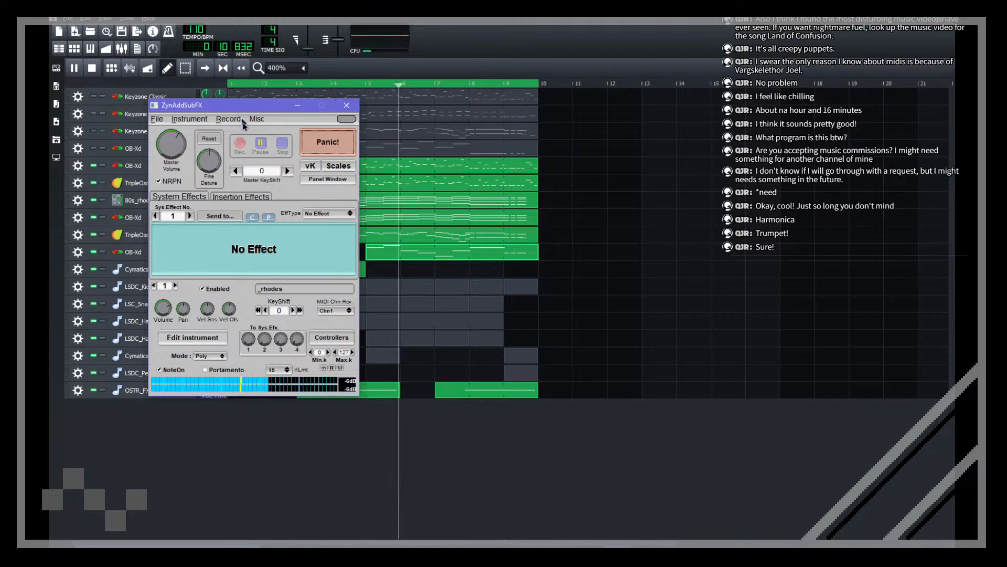
click(347, 106)
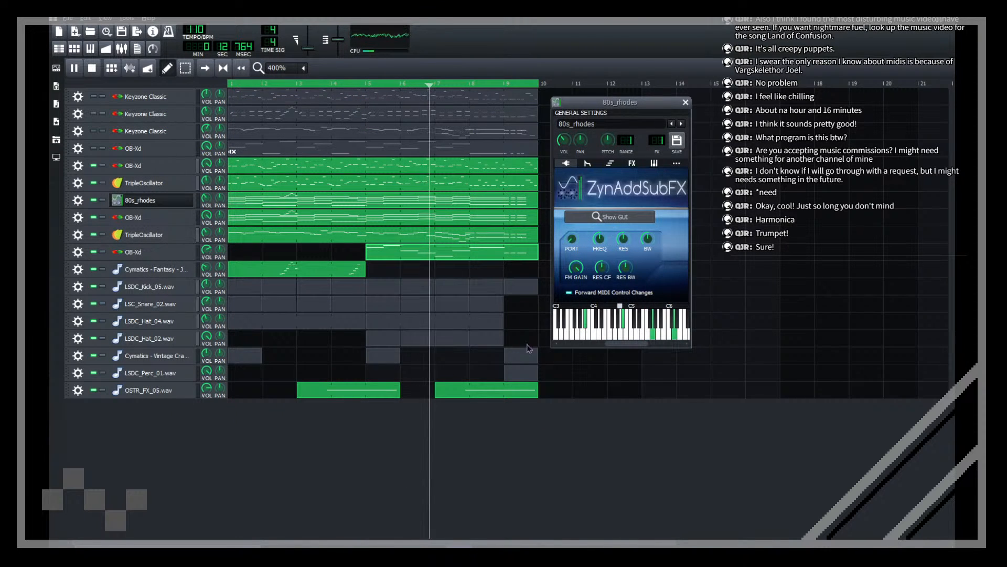
click(610, 217)
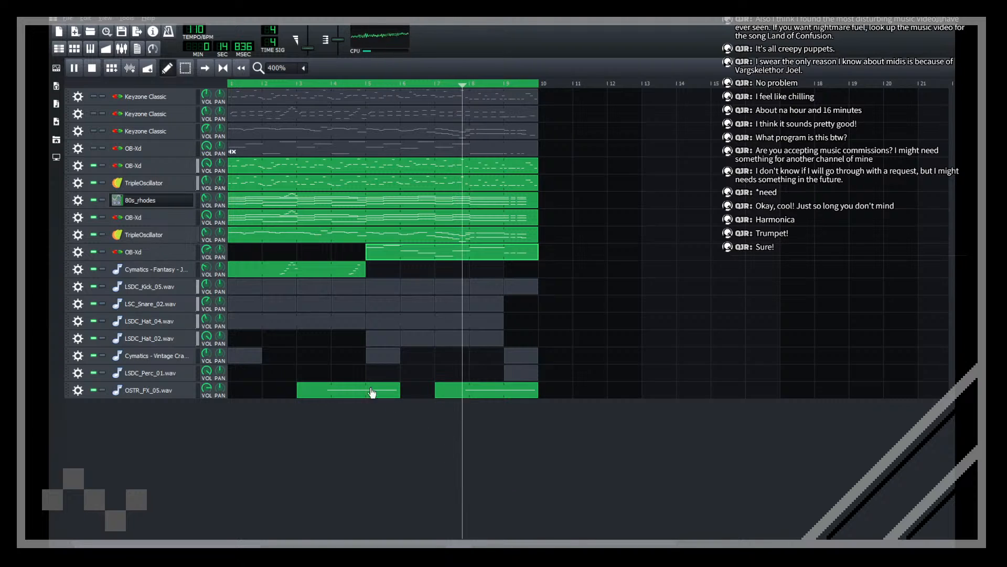
key(ctrl+s)
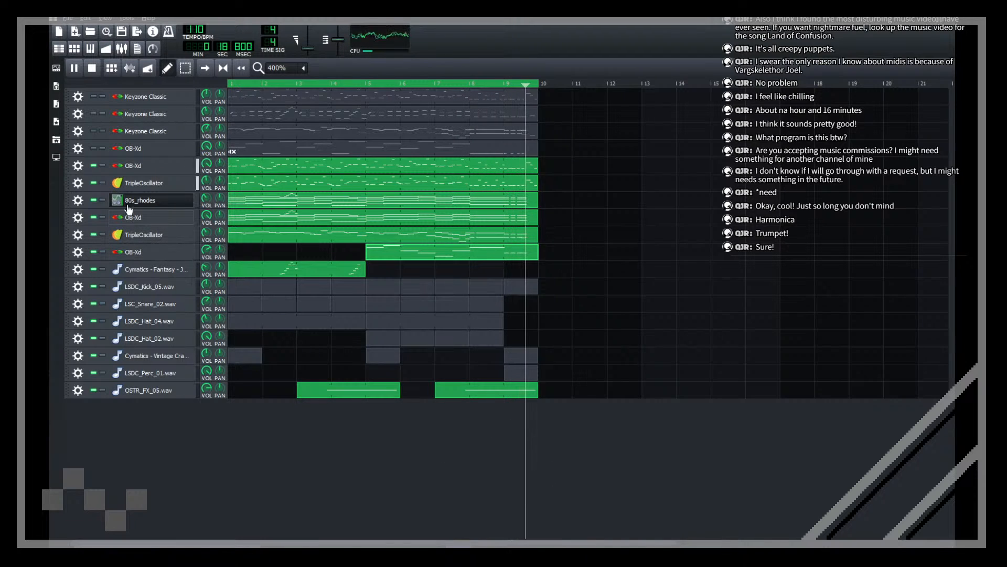
key(space)
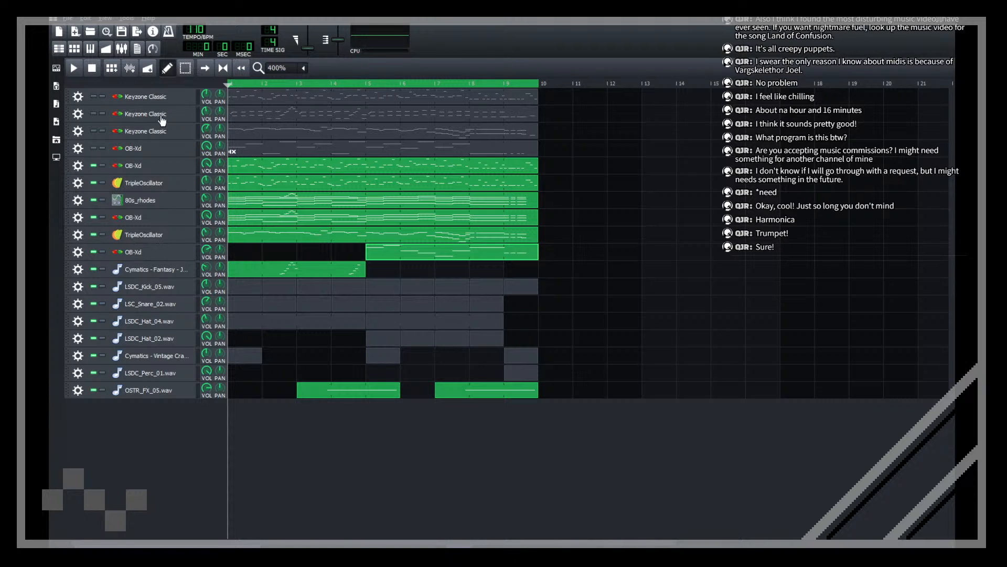
key(ctrl+s)
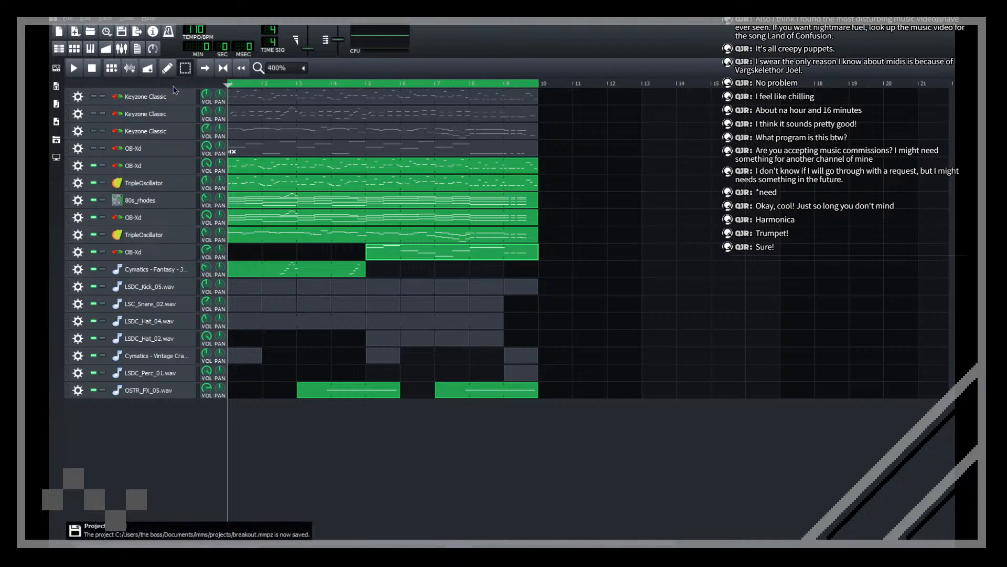
Step: Remove the muted OB-Xd track below the Keyzone Classic tracks and save the project
click(77, 148)
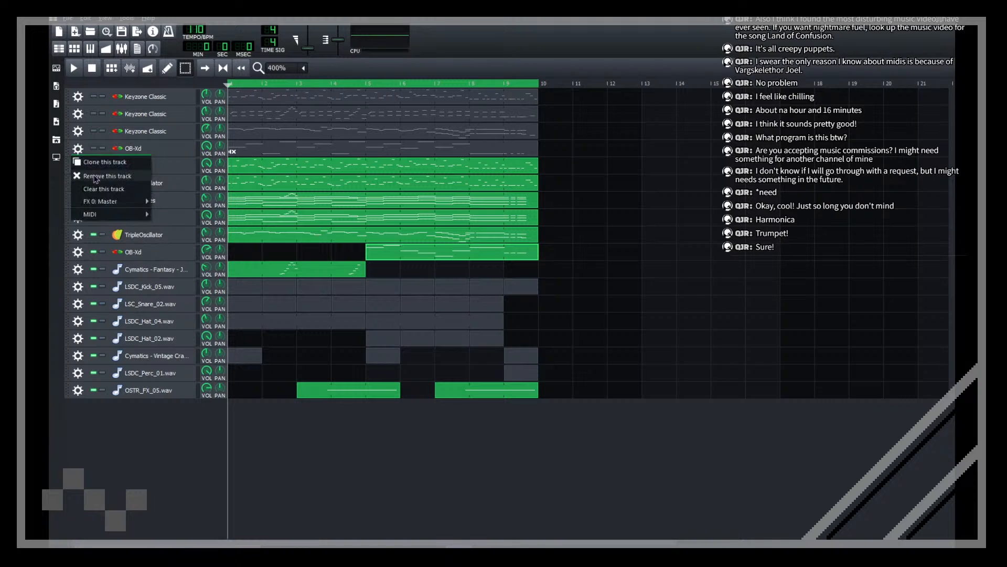
click(418, 299)
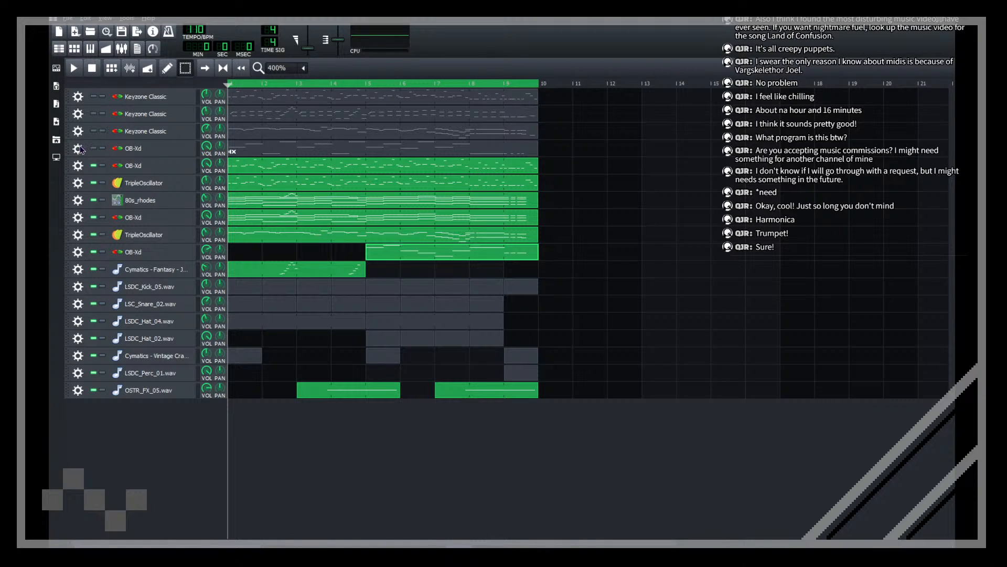
click(77, 148)
click(125, 34)
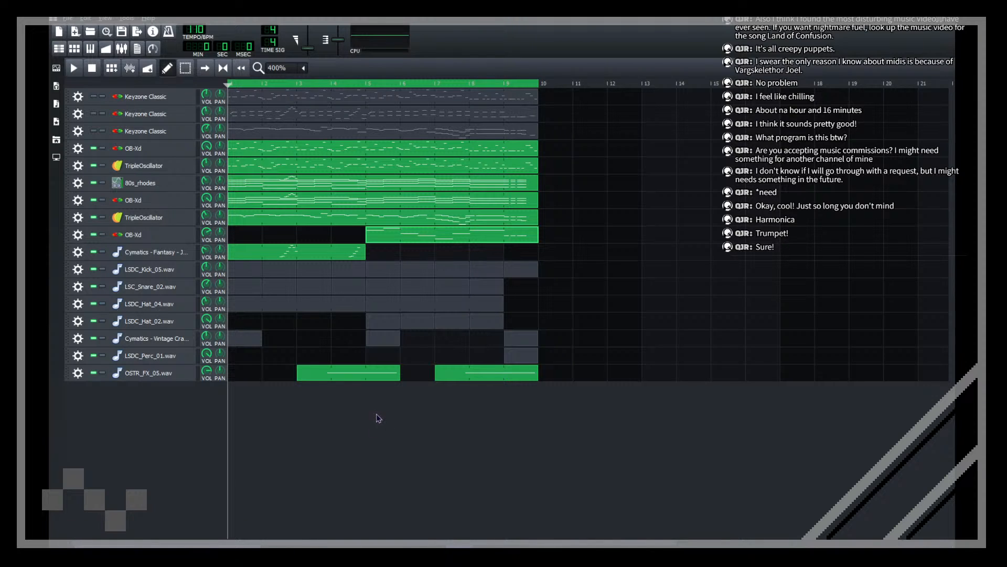
click(122, 32)
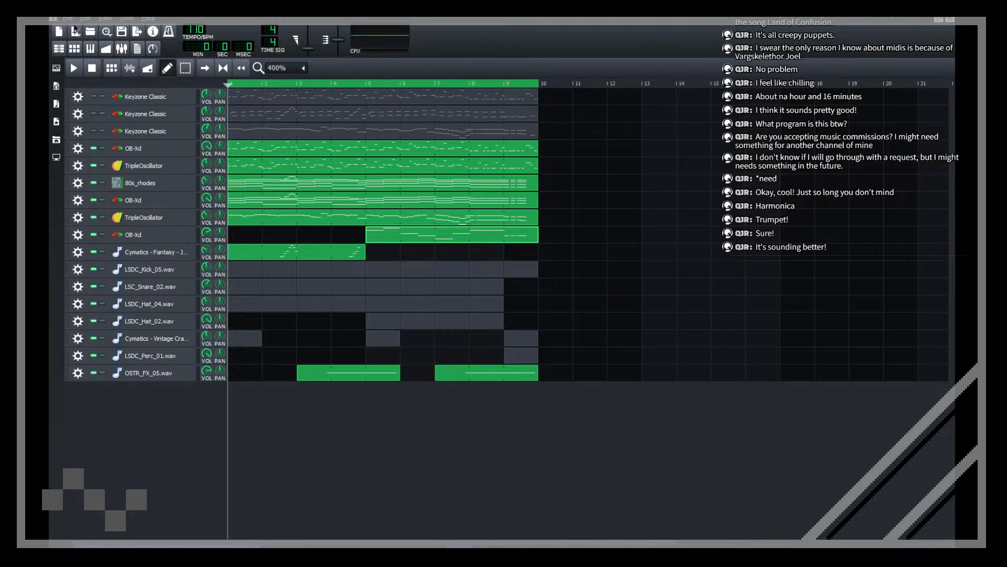
click(121, 32)
click(122, 32)
Step: Play the song and check the Chorus JUN-6 effect on the OB-Xd melody track
key(space)
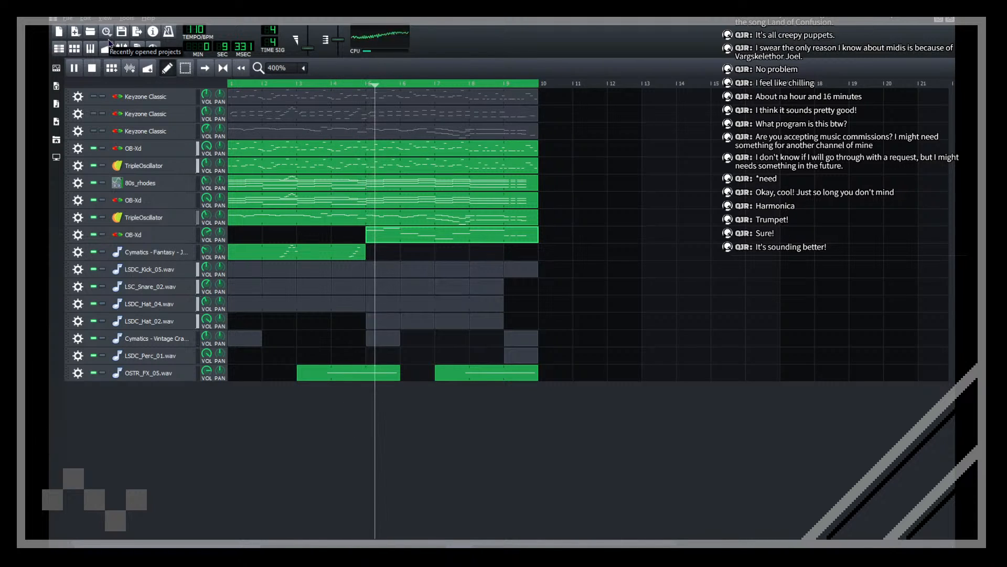
mouse_move(207, 239)
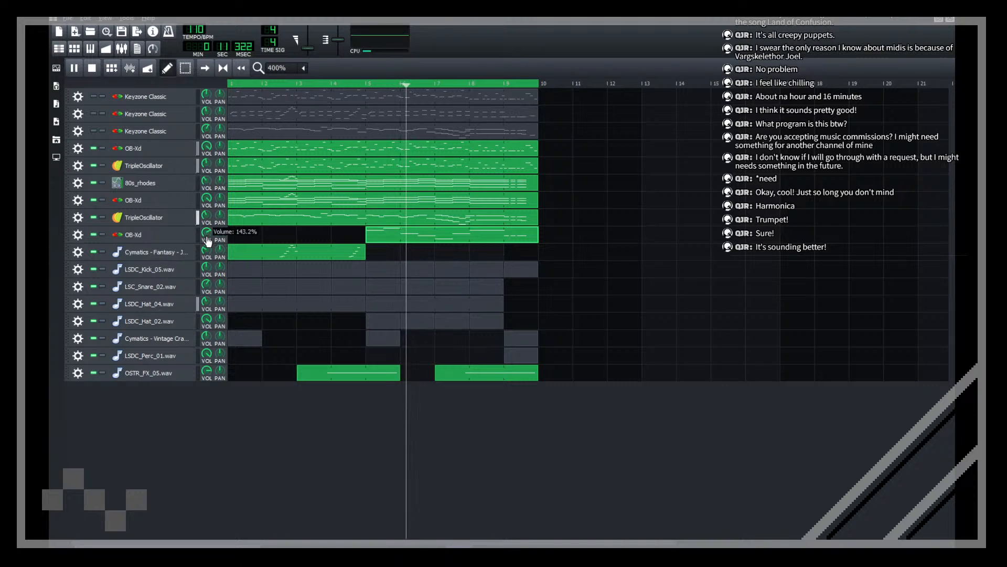
click(168, 234)
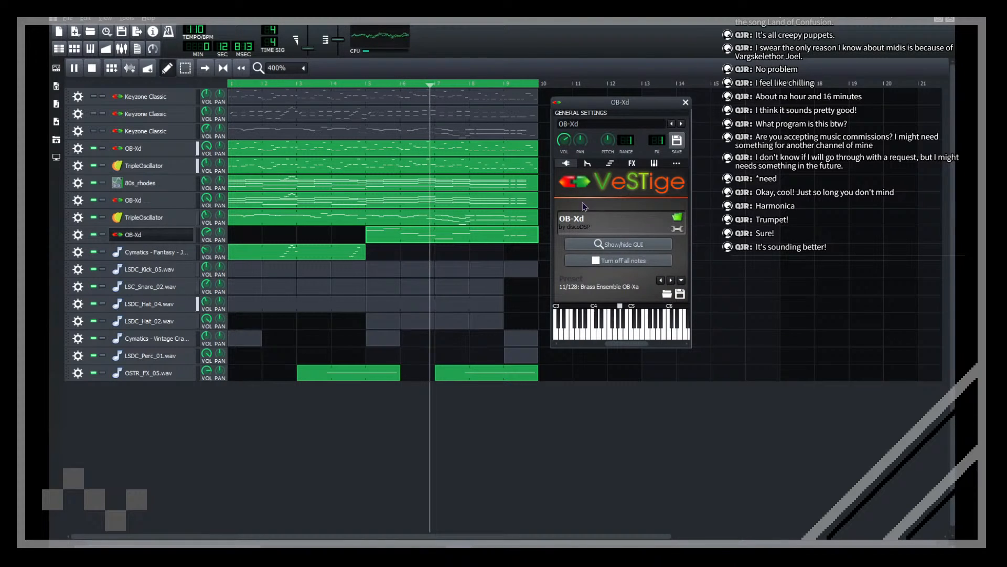
click(632, 163)
click(648, 191)
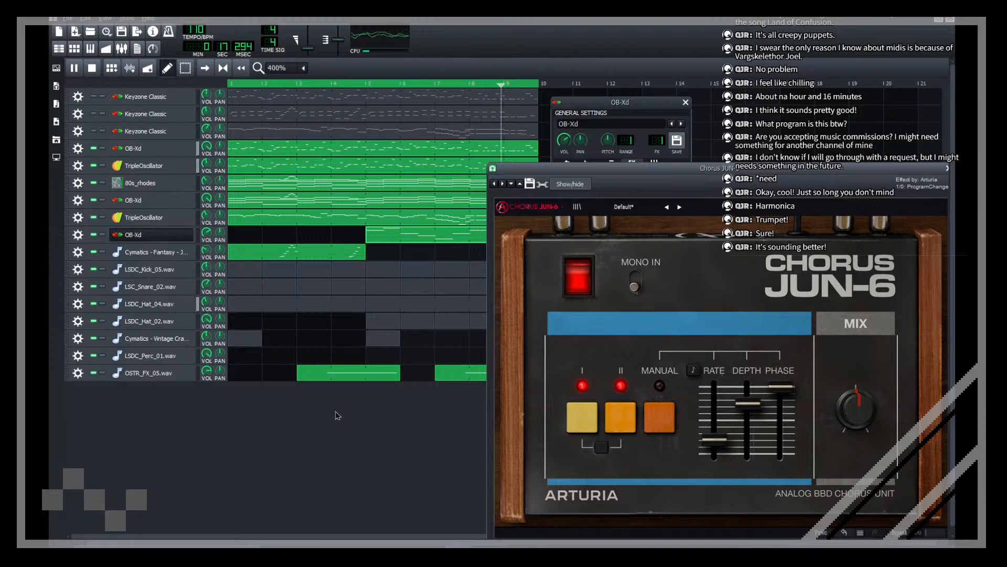
click(591, 116)
click(401, 416)
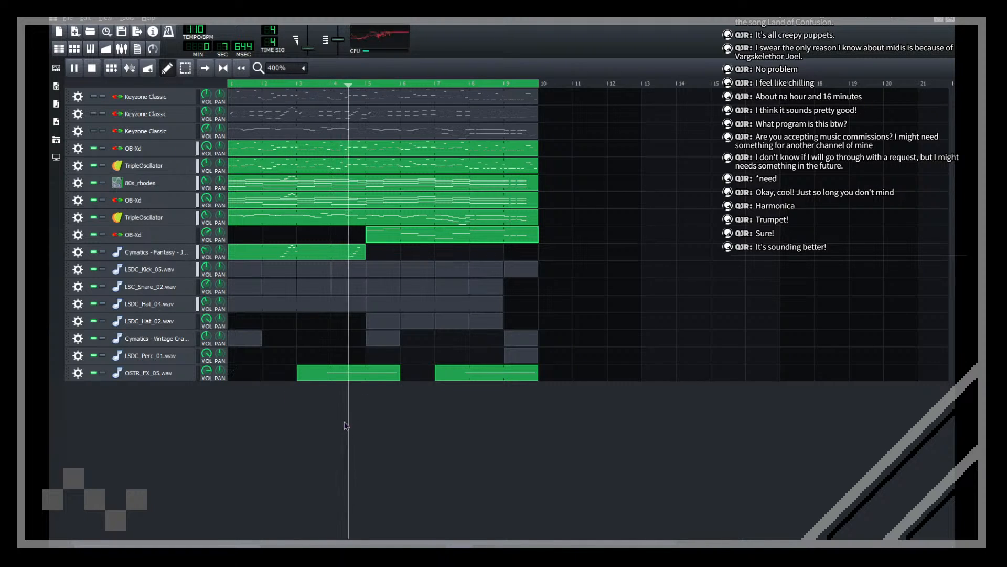
Step: Slightly lower the volumes of the OSTR_FX_05 and OB-Xd melody tracks and save the project
key(ctrl+s)
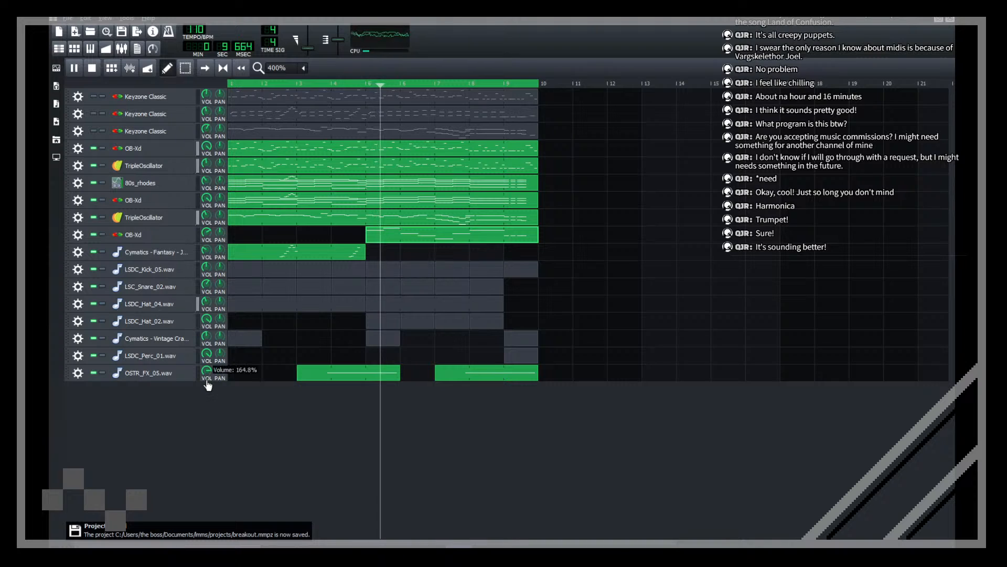
drag(208, 384, 209, 392)
drag(207, 234, 211, 236)
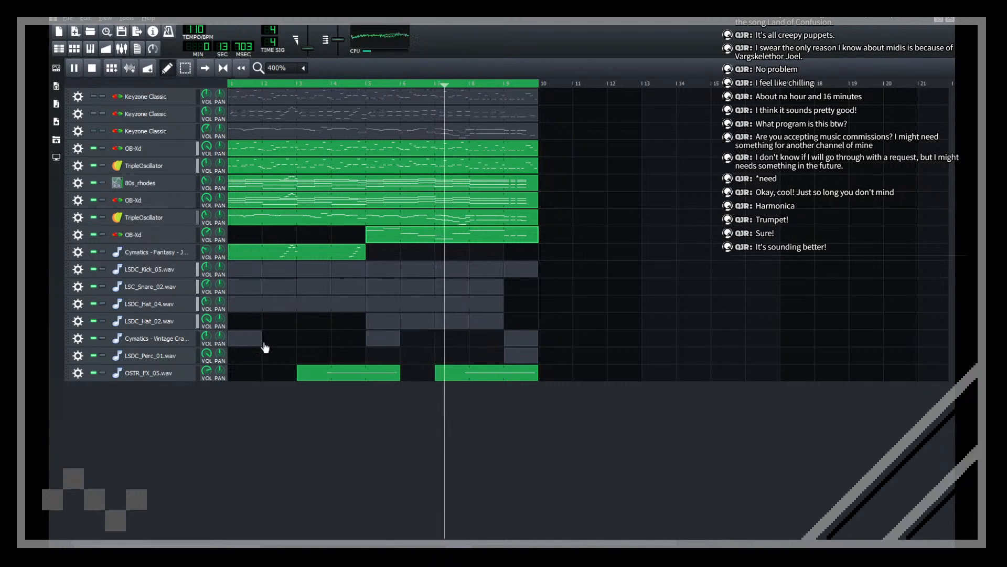
key(ctrl+s)
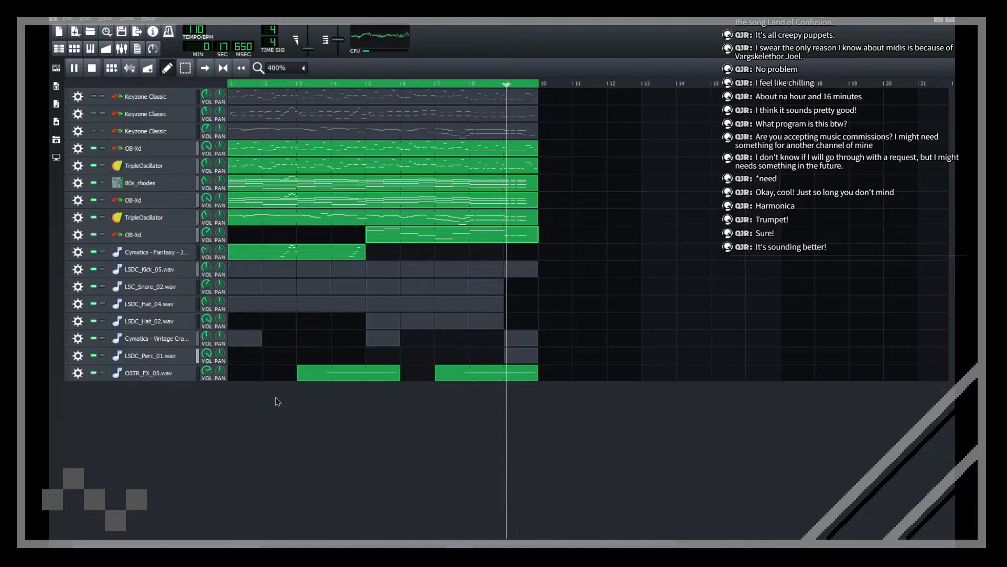
key(ctrl+s)
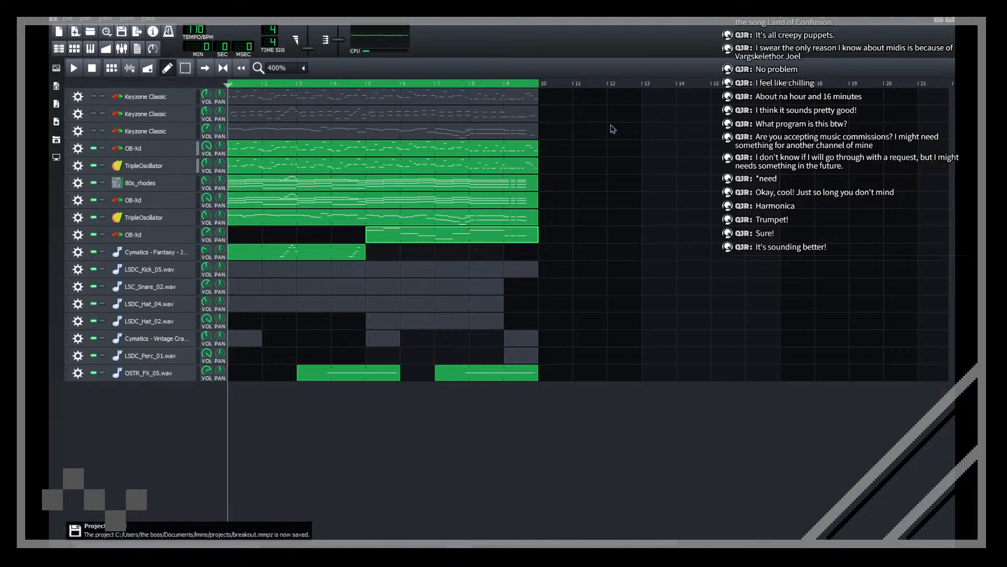
Step: Extend the loop region to bar 11 and shift all clips below the Keyzone Classic tracks one bar later
right_click(584, 85)
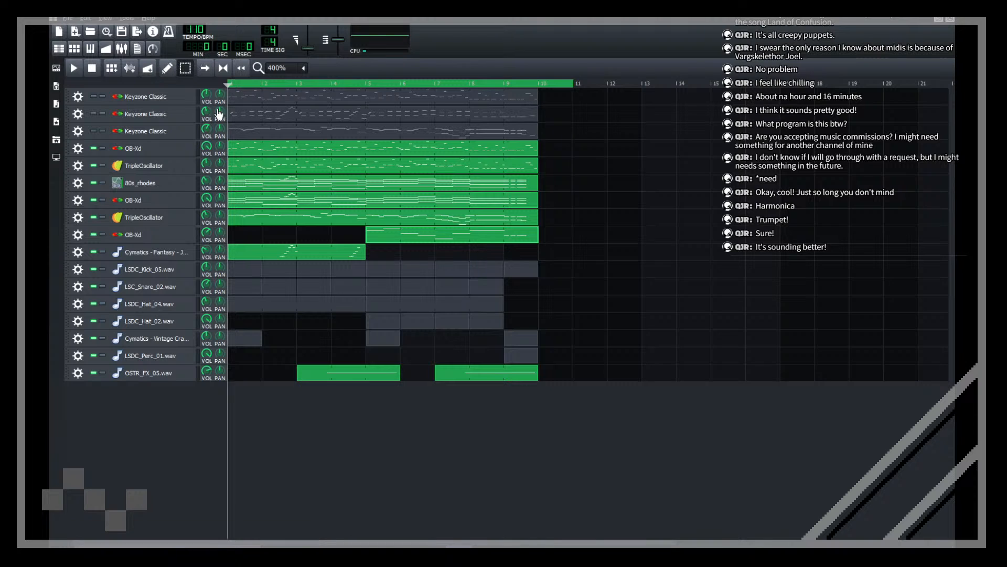
drag(504, 358, 240, 150)
drag(696, 457, 235, 152)
drag(244, 155, 278, 155)
click(248, 183)
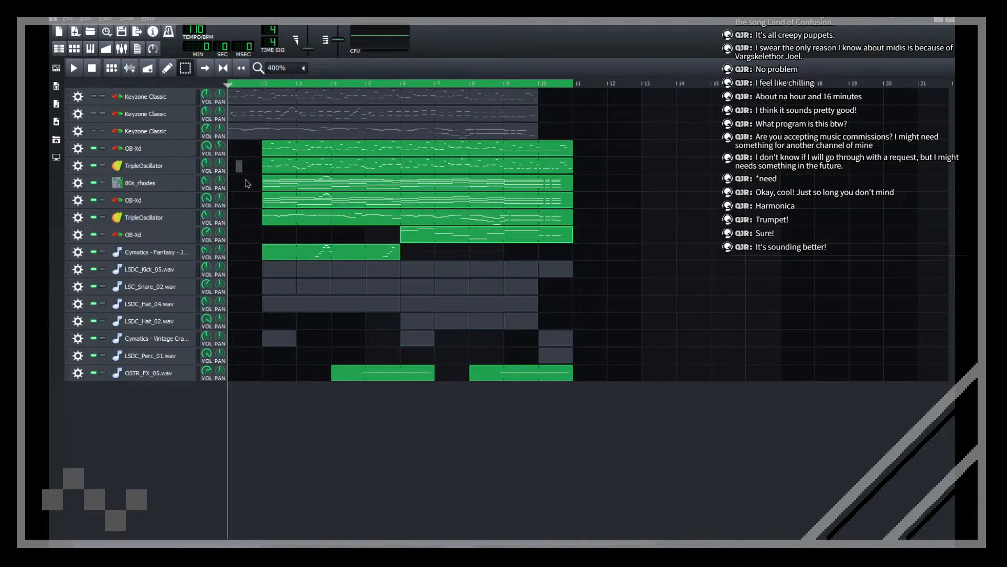
Step: Copy the LSDC_Perc_01 clip from bar 10 to bar 1 and play the song from the start
drag(551, 351, 244, 355)
key(space)
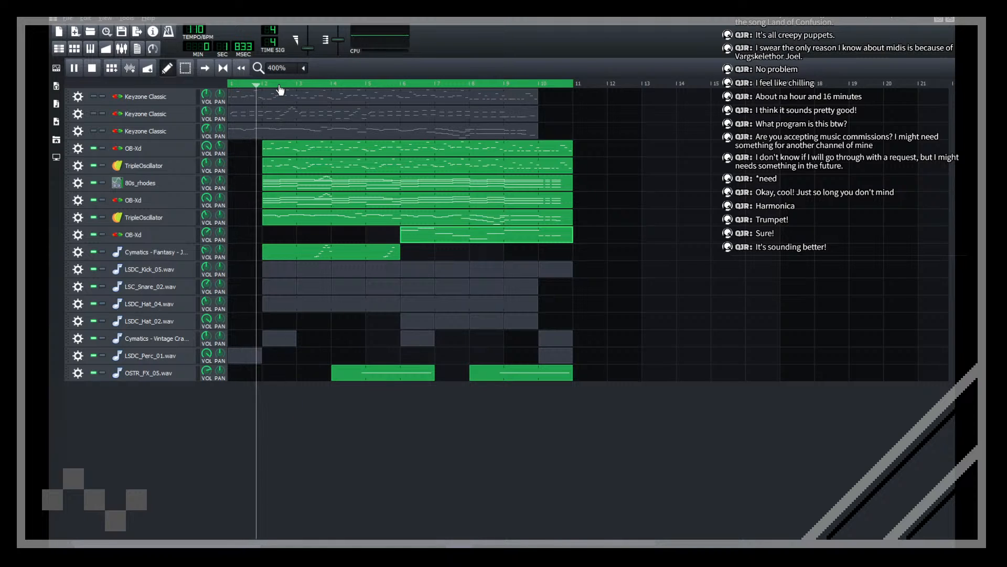
scroll(279, 70, down, 1)
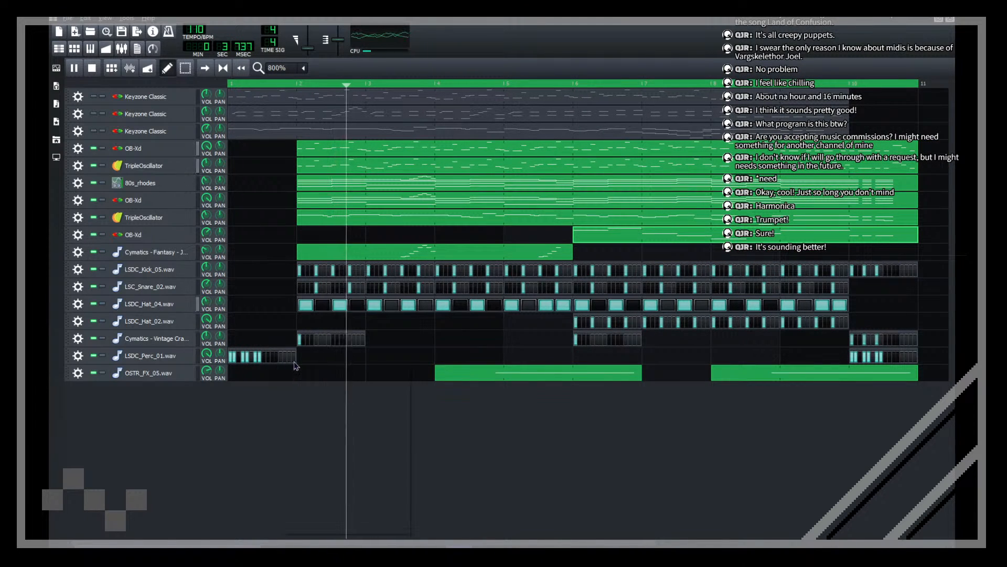
Step: Shift the notes of the bar 1 LSDC_Perc_01 clip later so they fill the second half of the bar
right_click(279, 362)
click(307, 372)
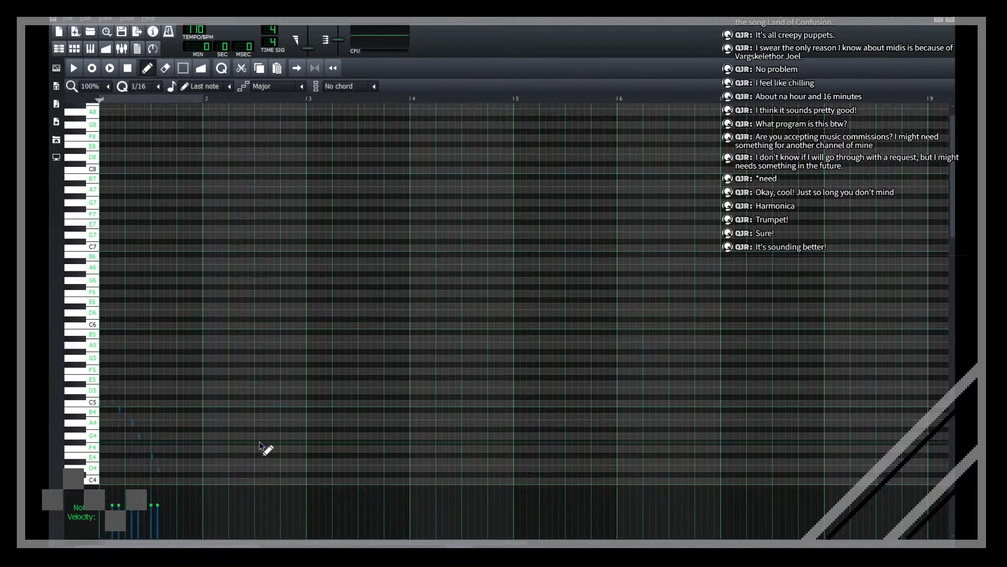
key(space)
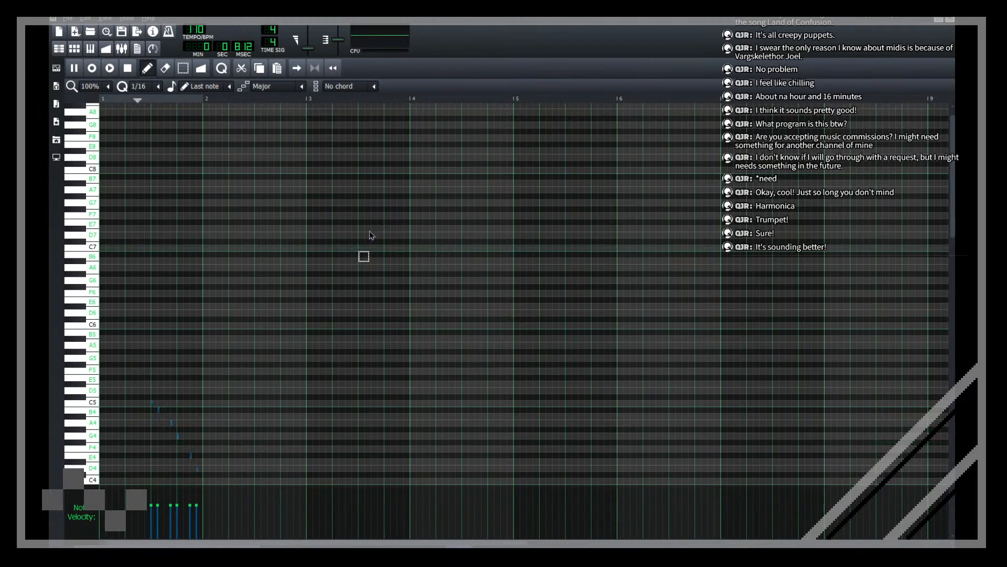
scroll(361, 263, down, 3)
click(950, 19)
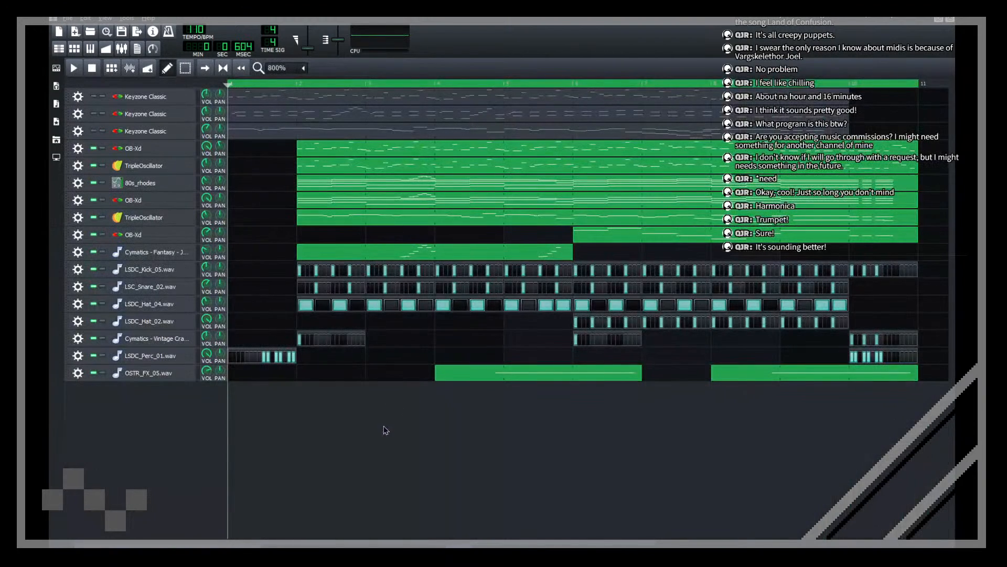
Step: Play the song from bar 1 with the new percussion lead-in and save the project
key(space)
scroll(284, 70, up, 1)
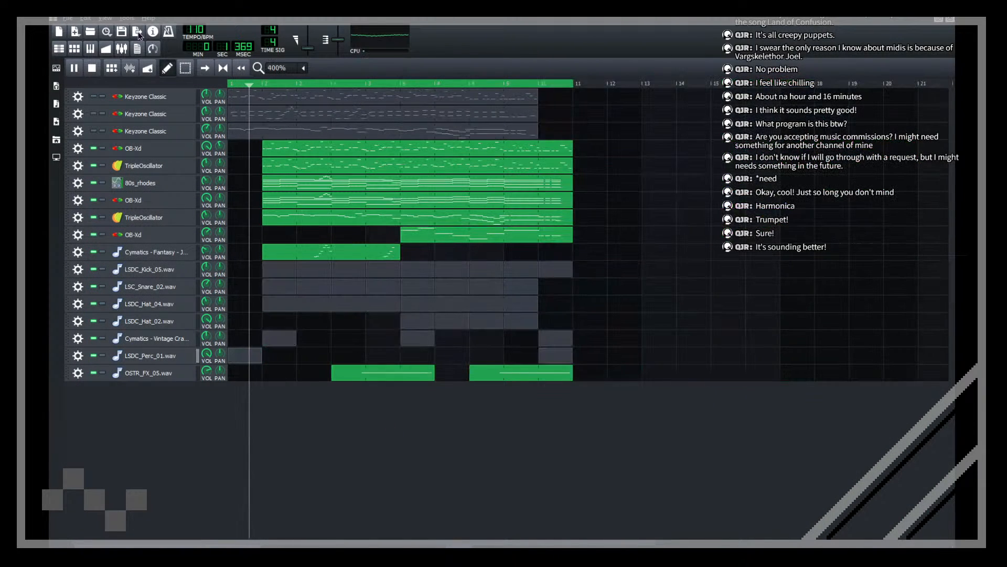
click(125, 30)
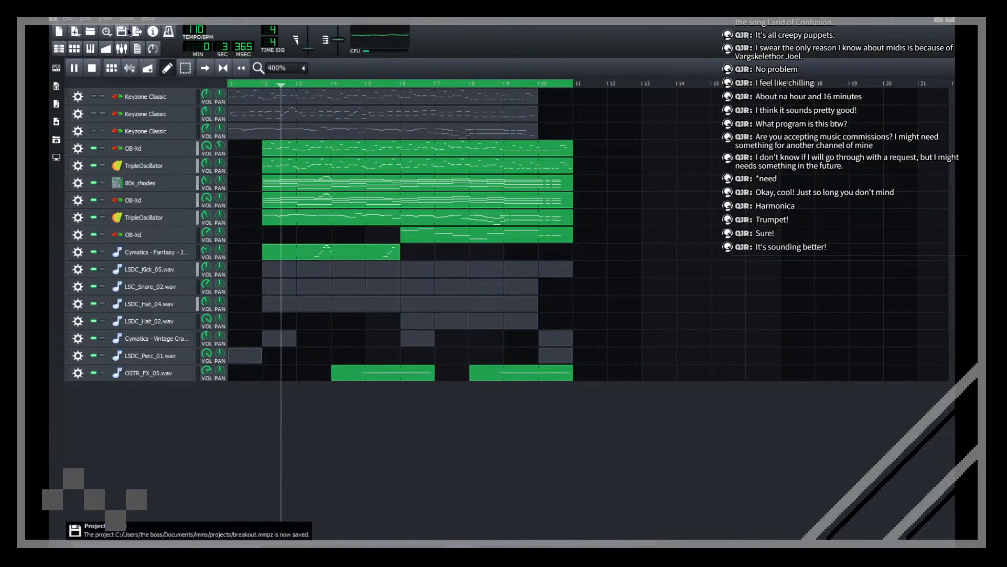
scroll(277, 72, up, 1)
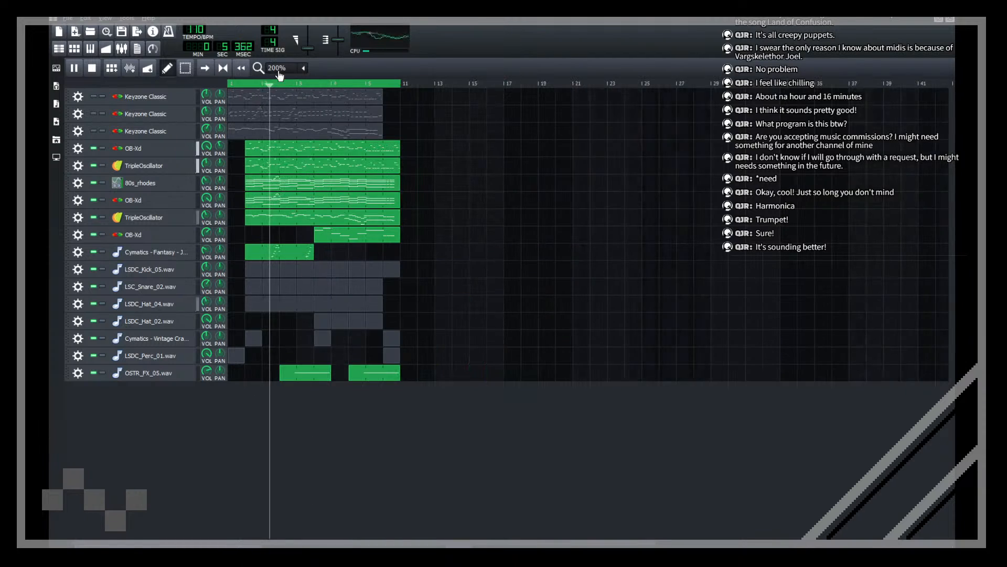
scroll(278, 72, down, 2)
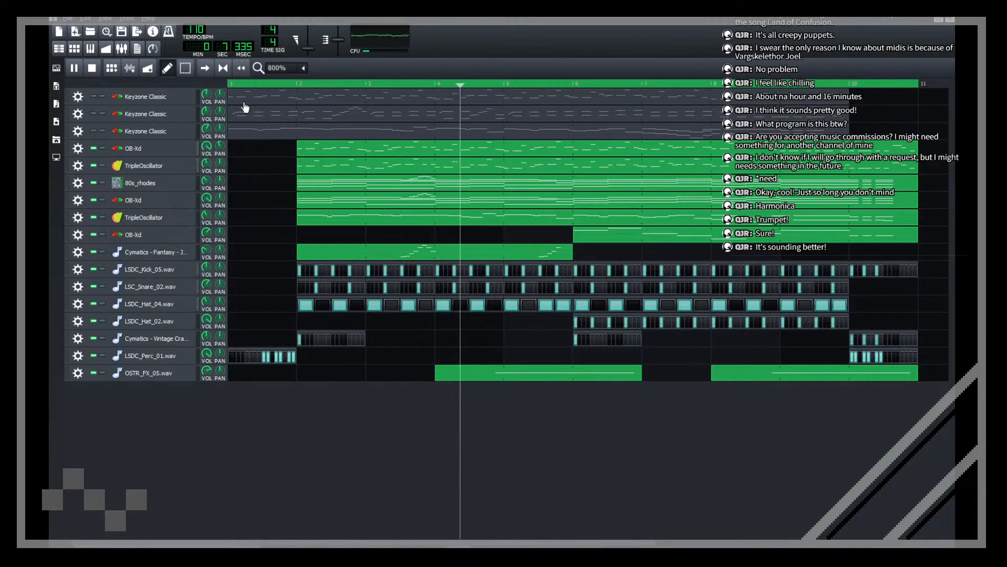
Step: Replay the song from the start, check the LSDC_Perc_01 instrument settings, and save the project
key(space)
key(space)
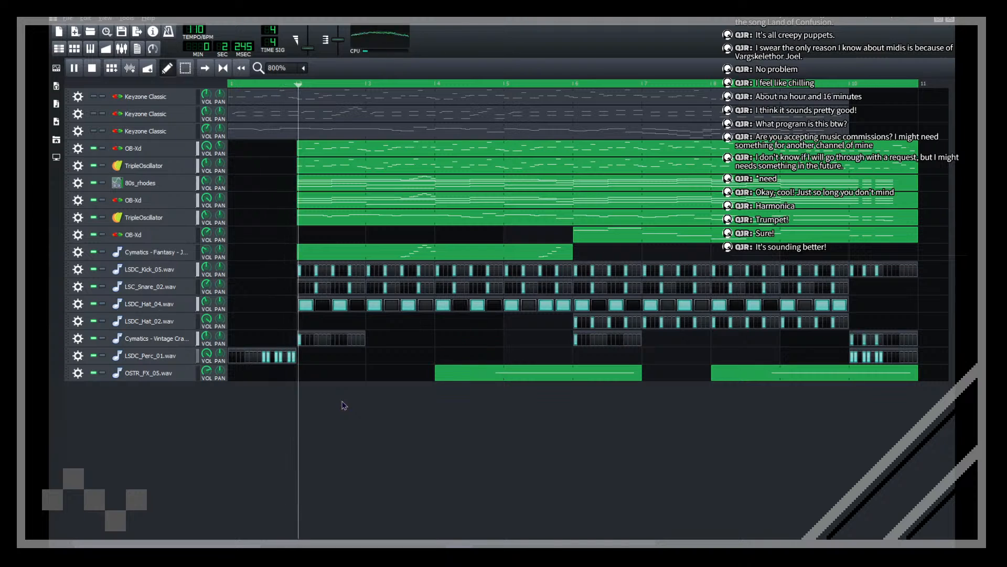
click(154, 356)
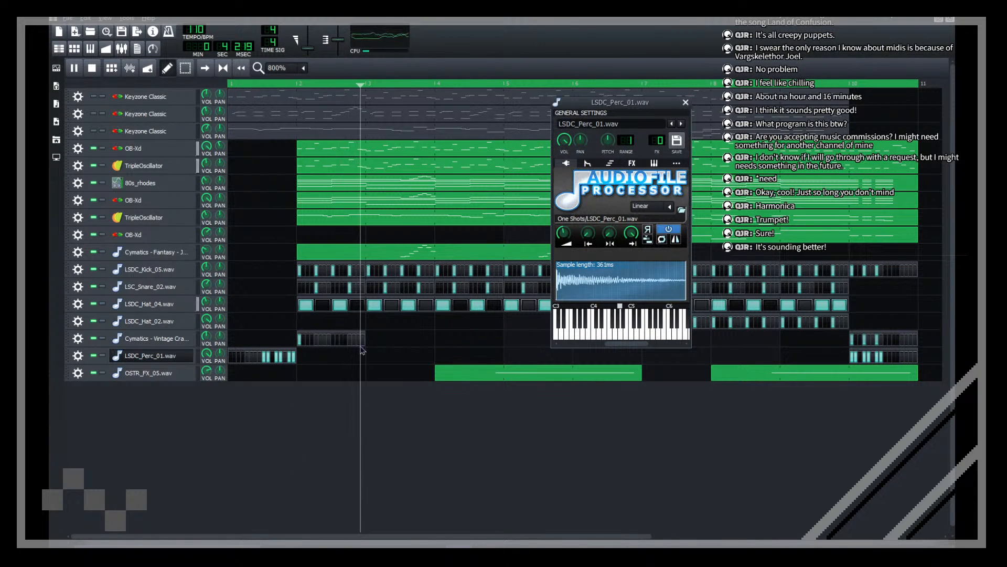
click(162, 356)
scroll(286, 70, up, 2)
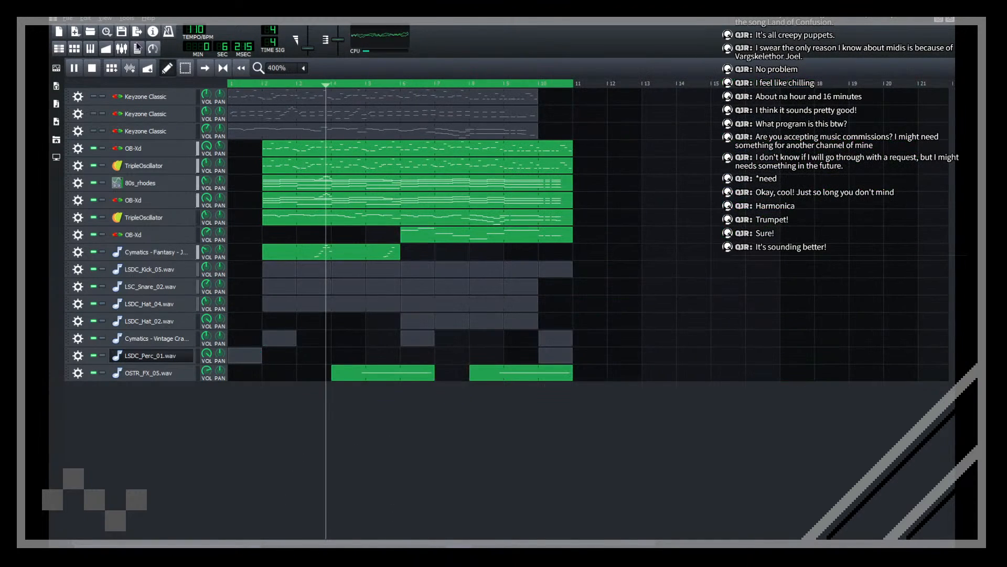
key(ctrl+s)
scroll(286, 69, down, 1)
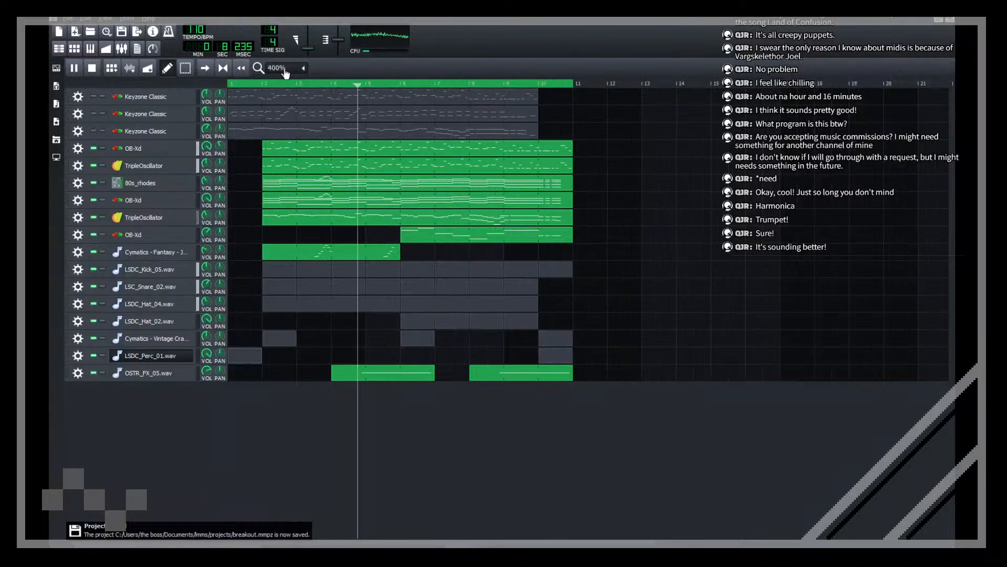
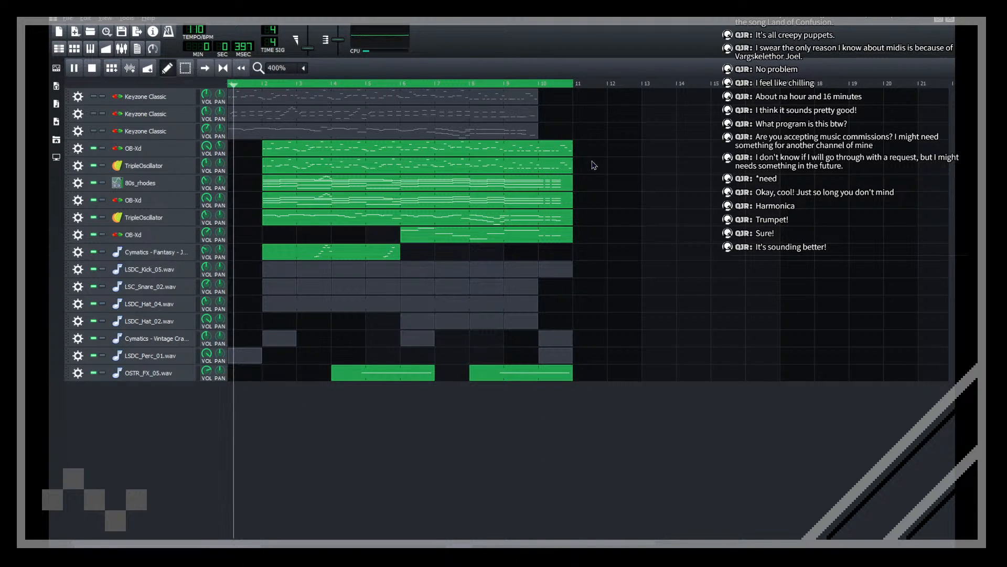
Step: Stop playback and adjust the high band of the OTT effect on LSDC_Perc_01, with its Time set to 94 %
key(space)
click(155, 356)
click(632, 164)
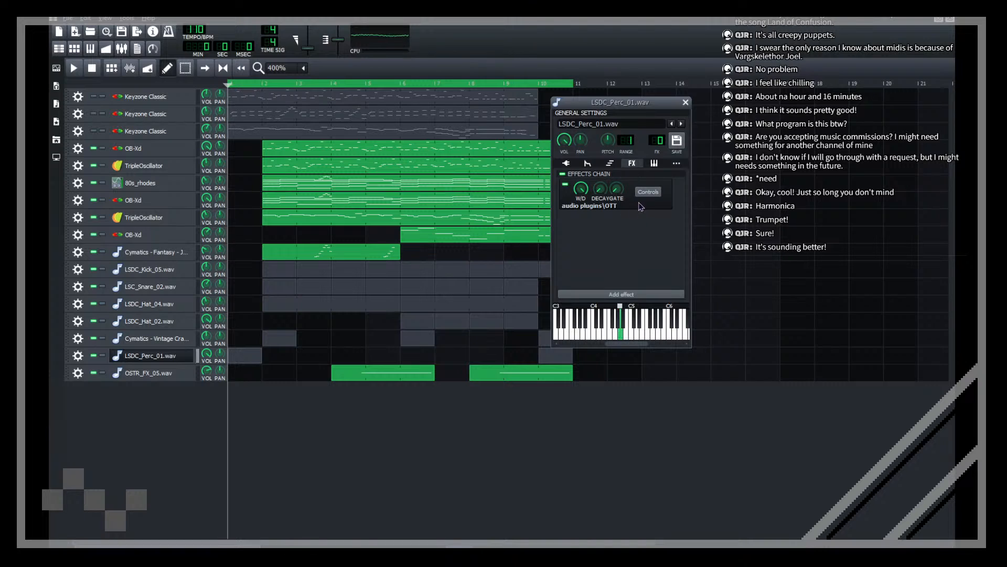
click(648, 192)
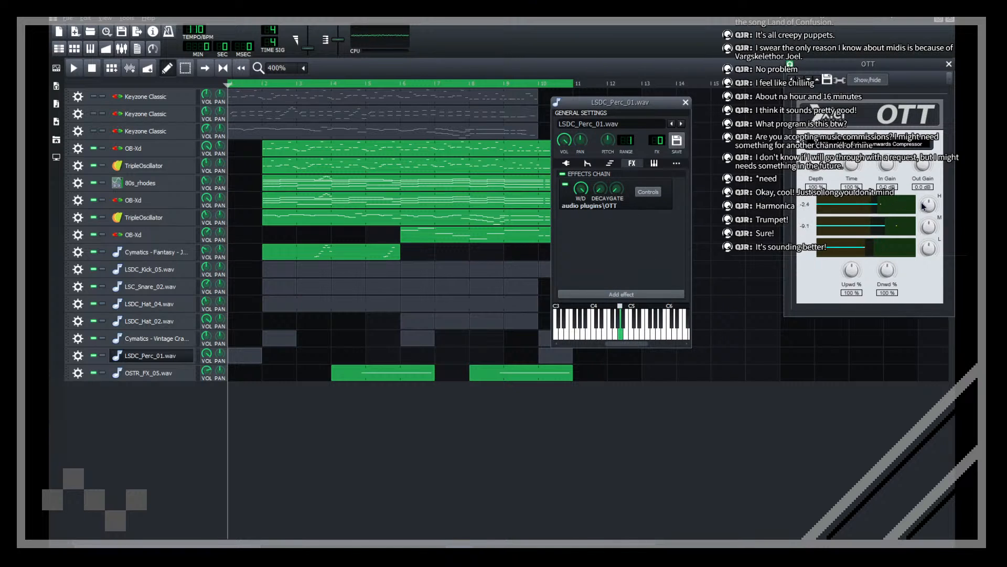
drag(926, 206, 927, 236)
drag(855, 182, 855, 170)
drag(851, 175, 851, 208)
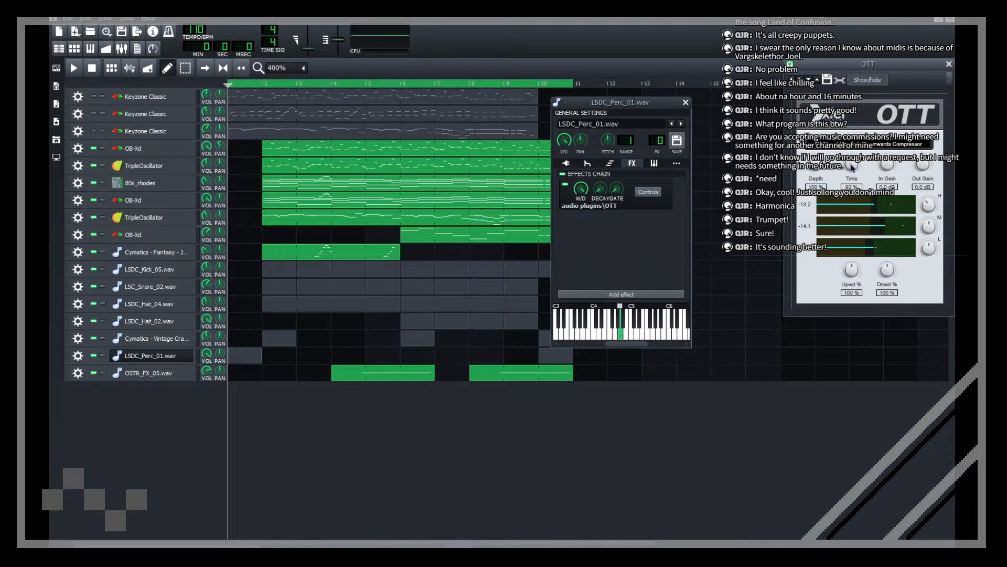
Step: Try a C* Plate2x2 reverb in the LSDC_Perc_01 effects chain and remove it again
click(626, 294)
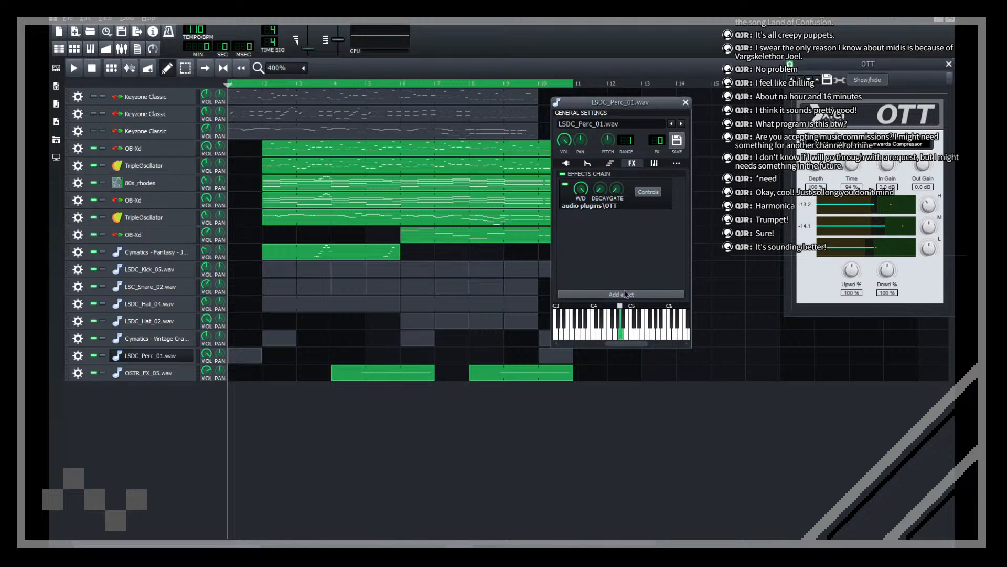
text(reverb)
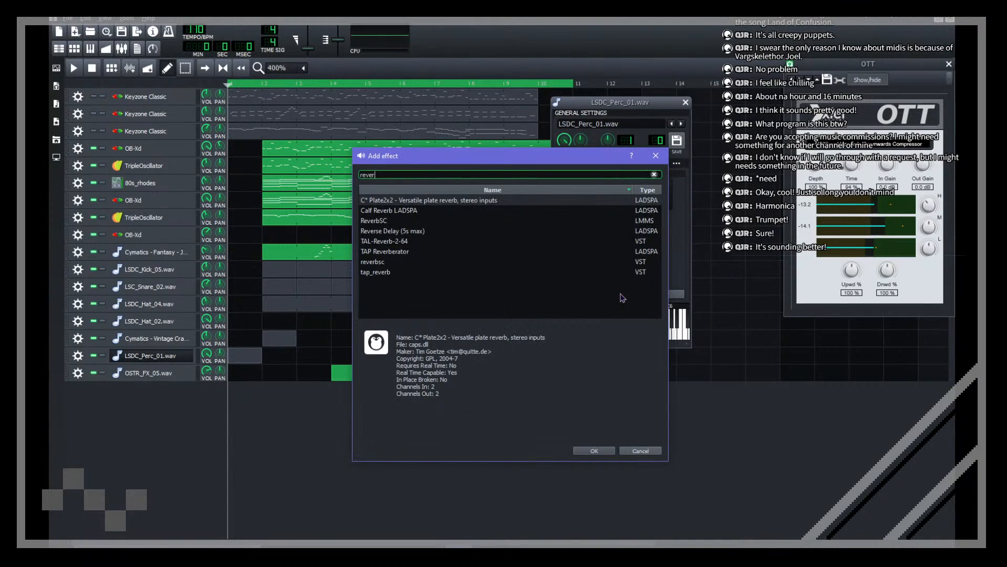
double_click(430, 204)
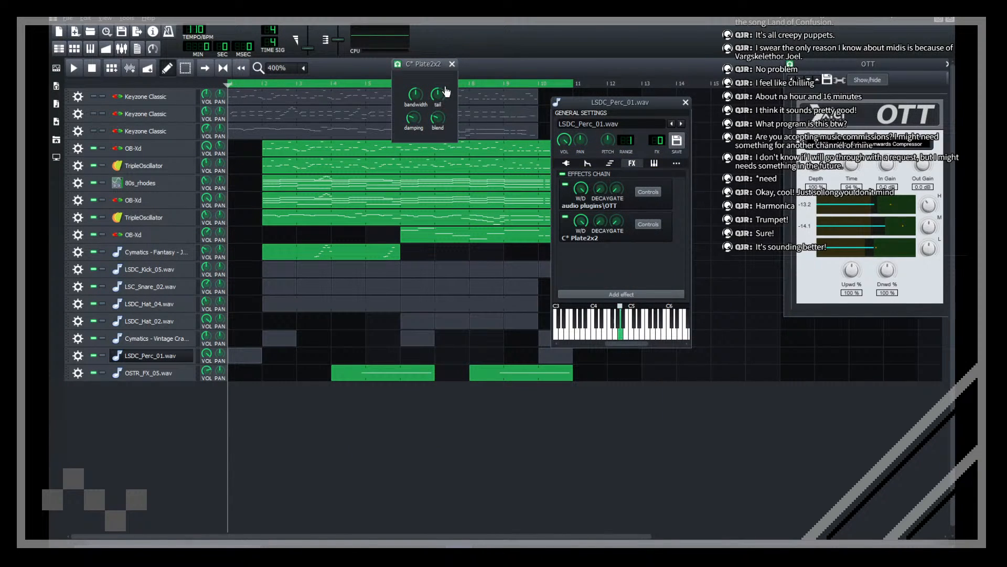
right_click(640, 236)
click(664, 270)
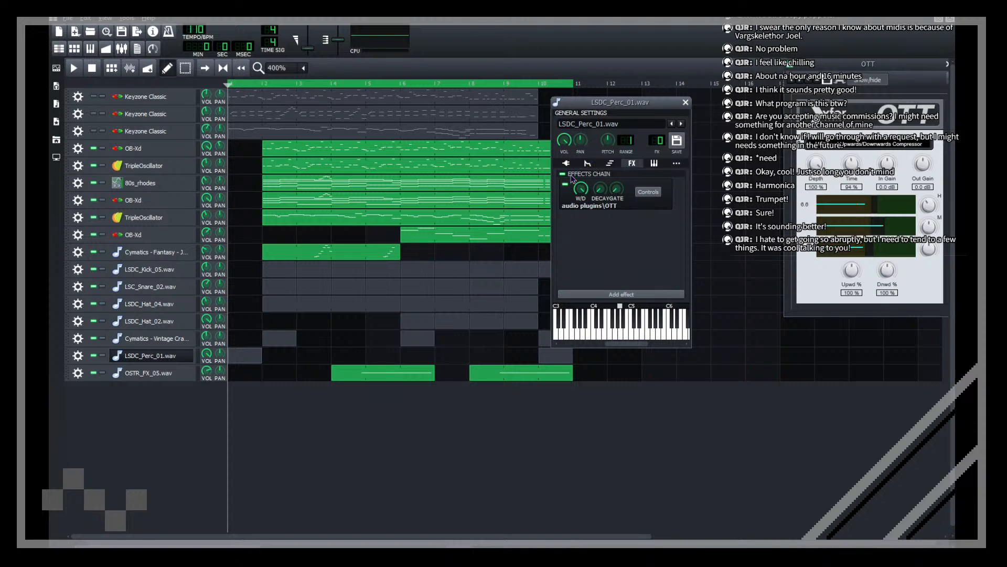
Step: Shape a short volume envelope for LSDC_Perc_01 with no sustain and play the song to hear it
click(587, 164)
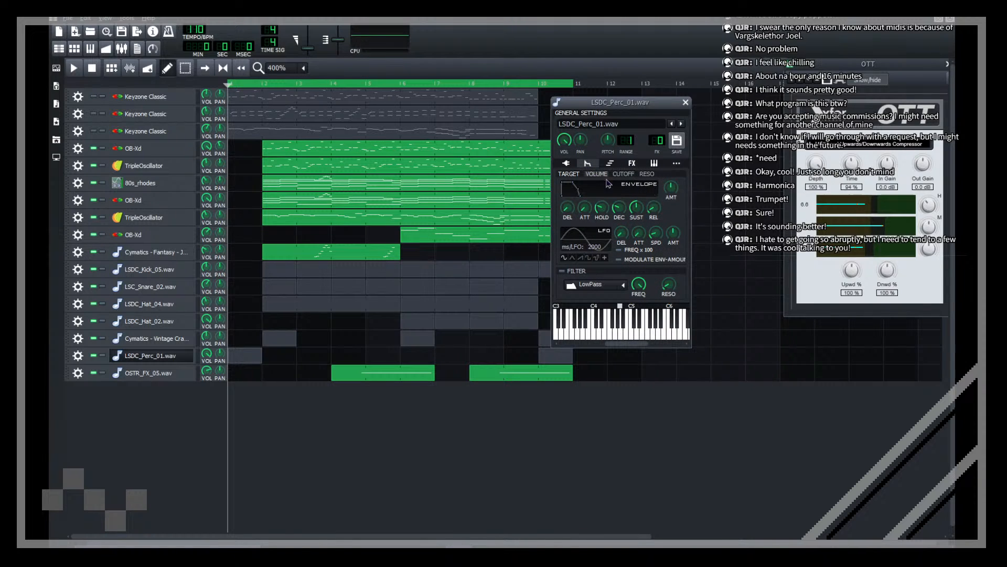
mouse_move(607, 224)
mouse_down()
mouse_move(606, 233)
mouse_move(619, 225)
mouse_move(608, 226)
mouse_up()
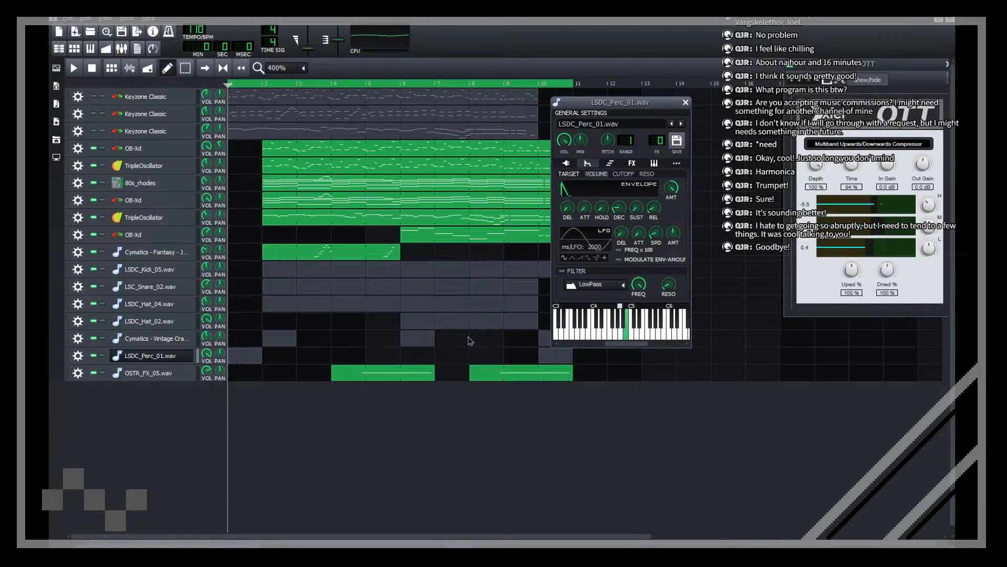
click(368, 422)
key(space)
click(150, 355)
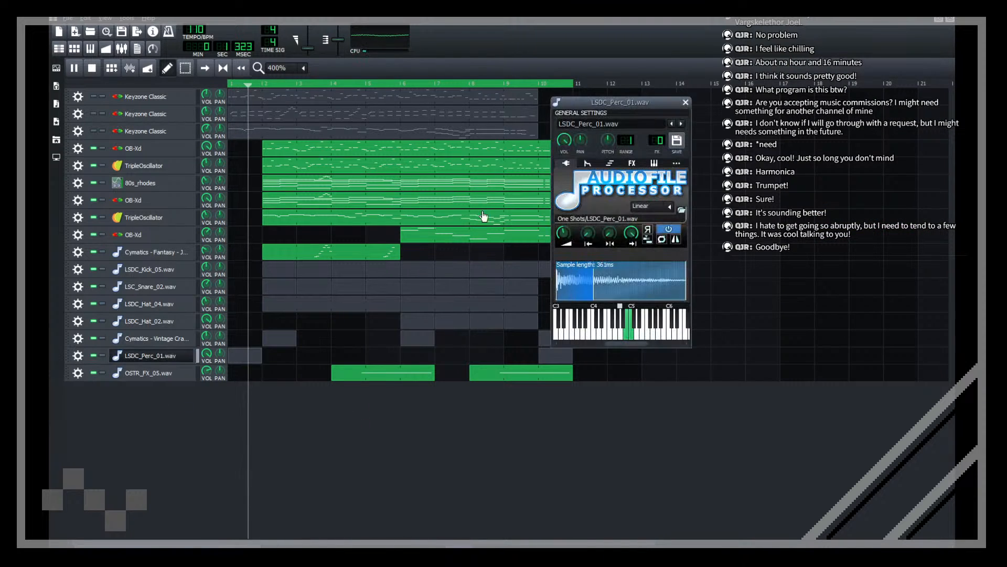
click(685, 103)
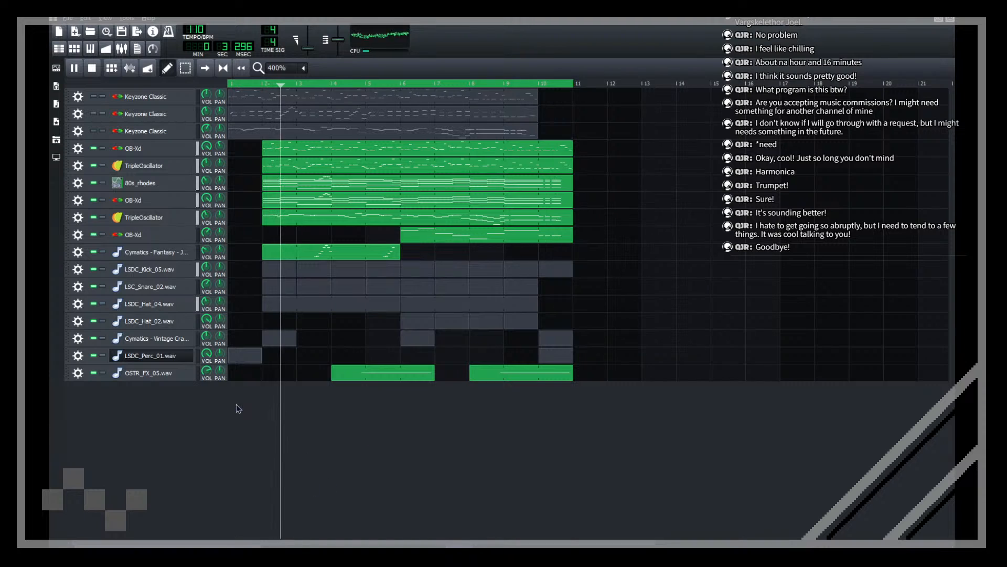
Step: Replay the lead-in from bar 1 with the shortened LSDC_Perc_01 sound and save the project
key(space)
click(160, 356)
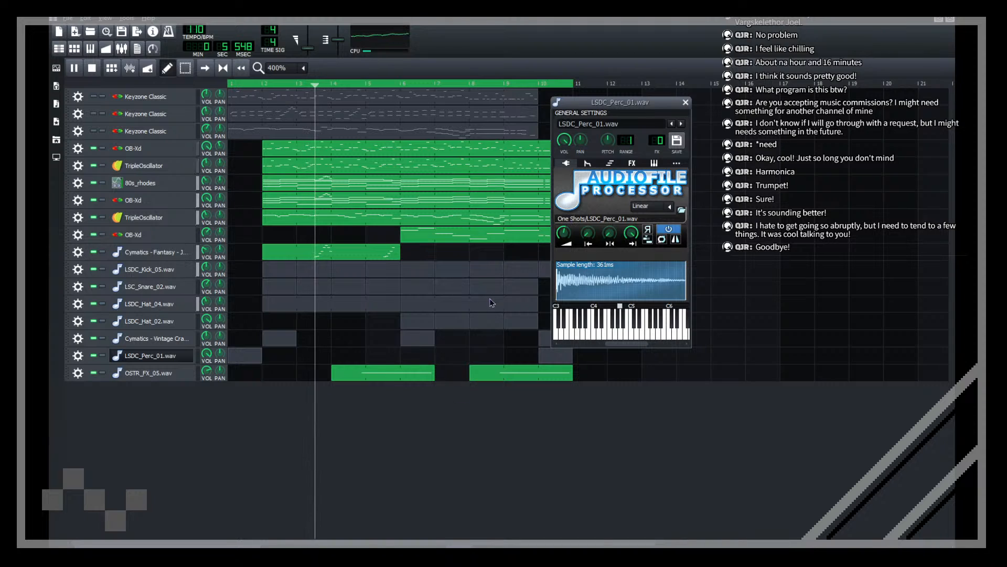
key(space)
key(space)
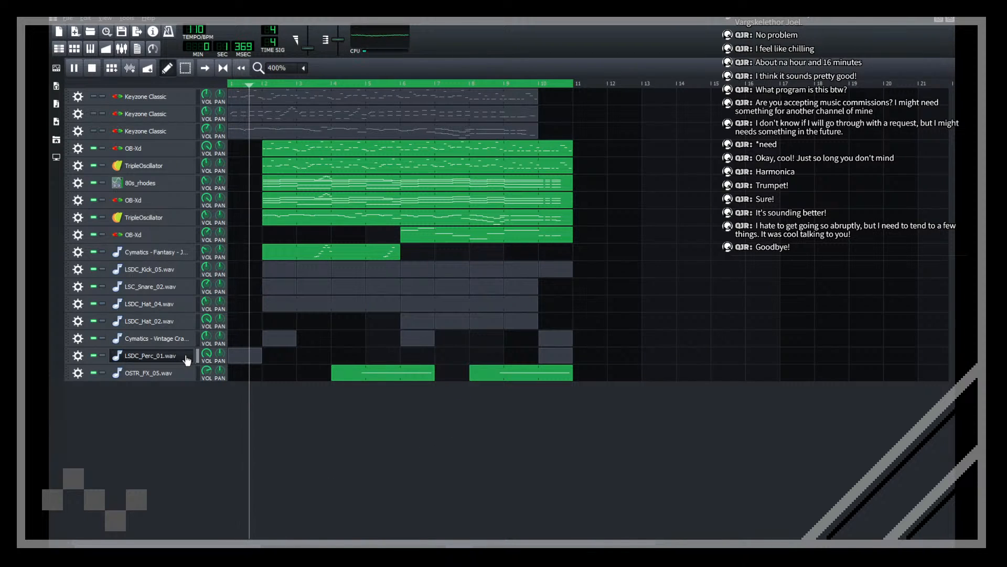
key(ctrl+s)
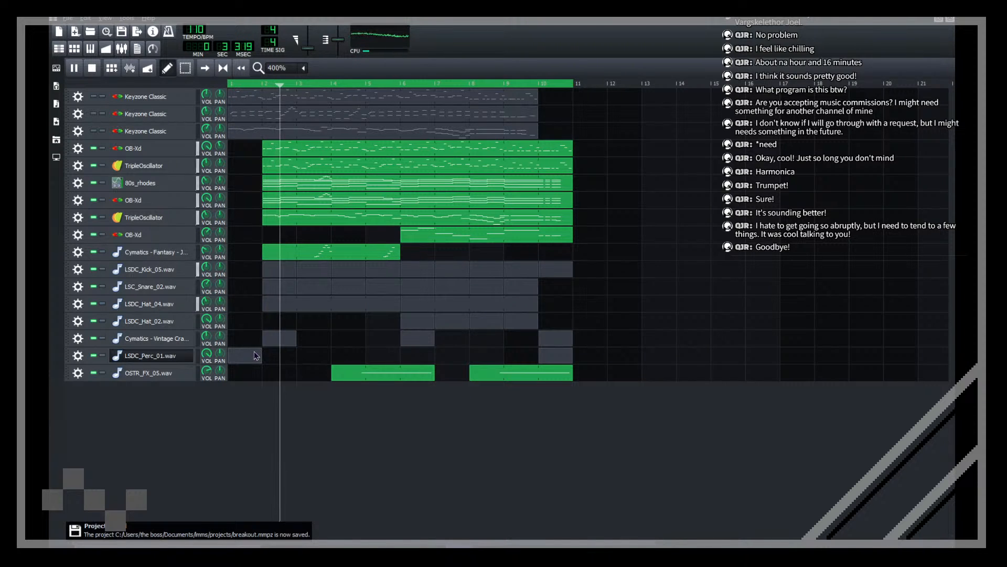
Step: Examine the notes of the LSDC_Perc_01 clips in bars 1 and 10 in the piano roll while playing them
double_click(251, 355)
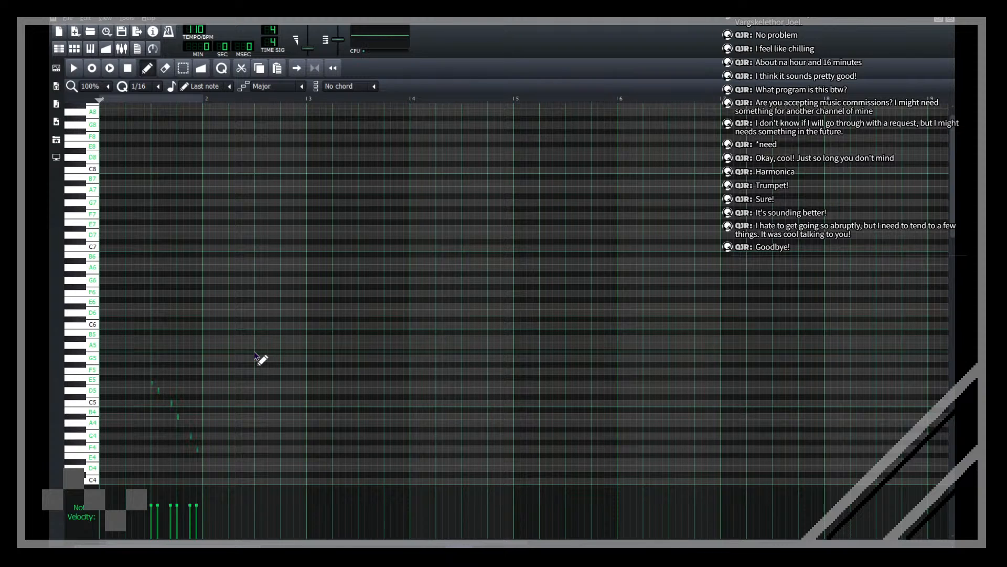
key(space)
scroll(293, 315, down, 4)
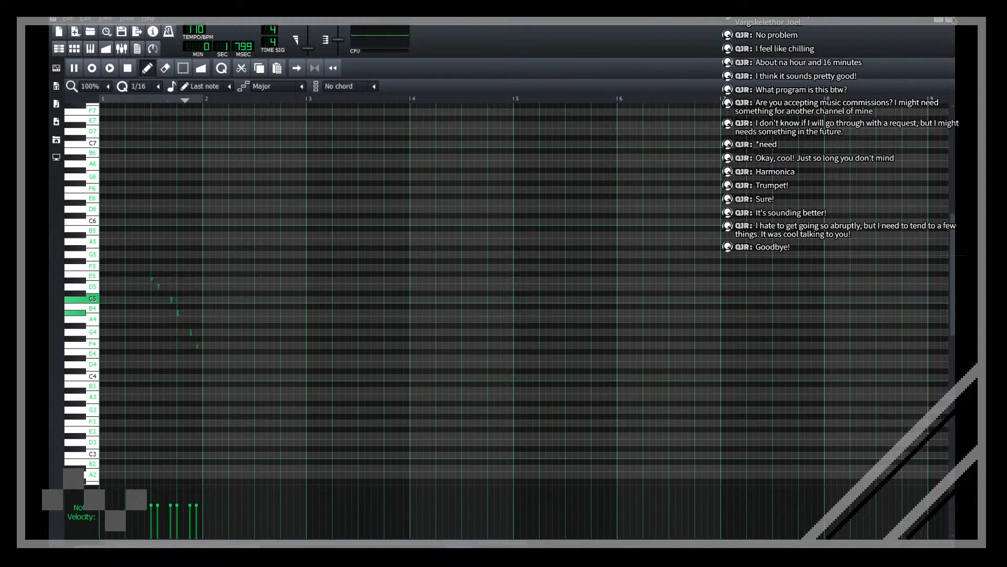
click(952, 20)
drag(243, 356, 553, 355)
key(space)
double_click(571, 370)
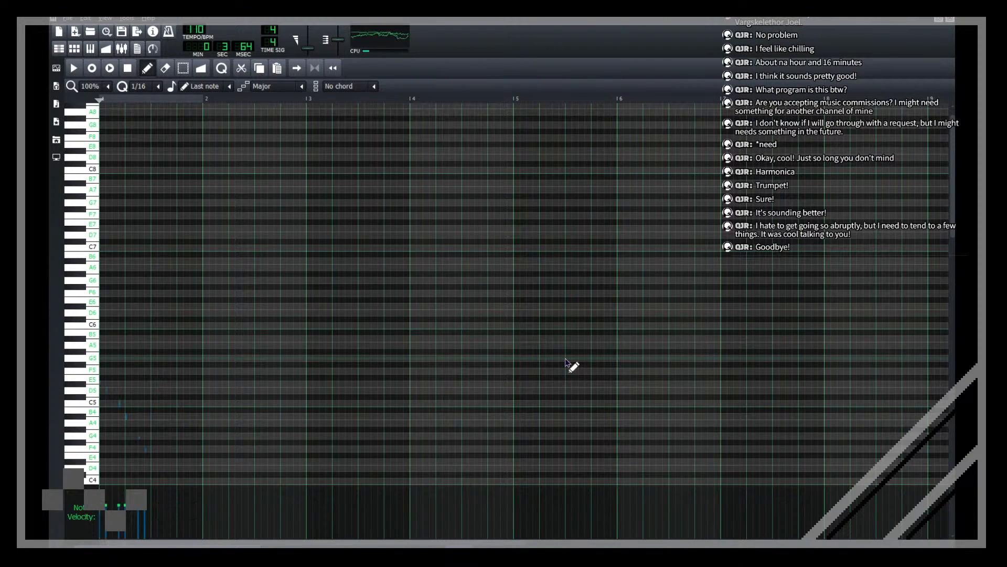
click(950, 20)
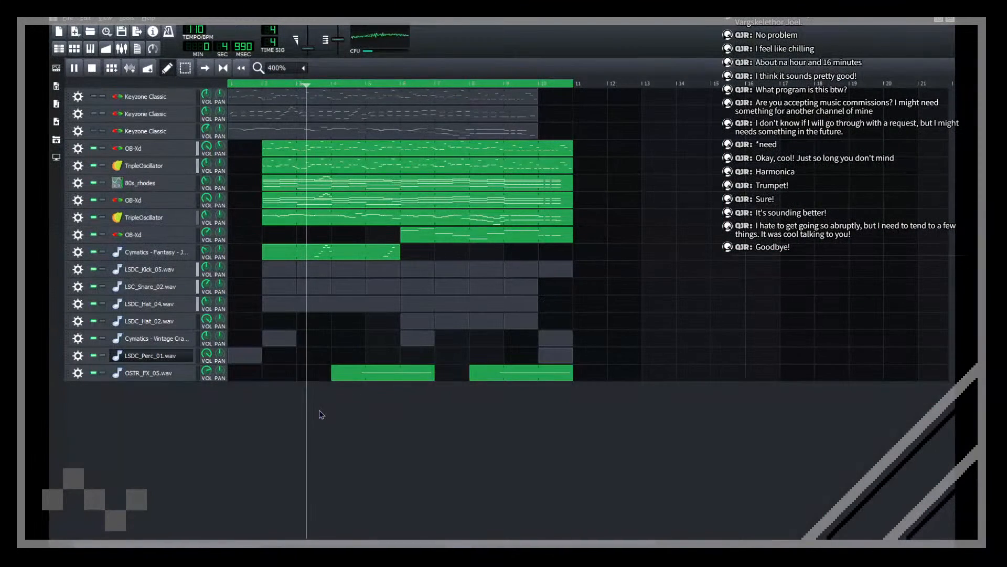
Step: Save the breakout project again and play the song from the start as a final check
key(ctrl+s)
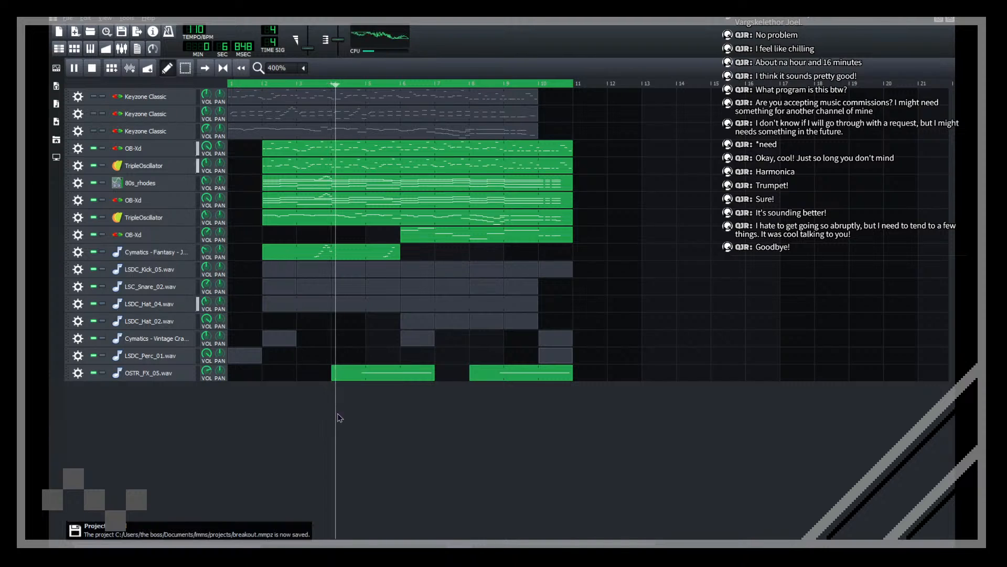
click(188, 355)
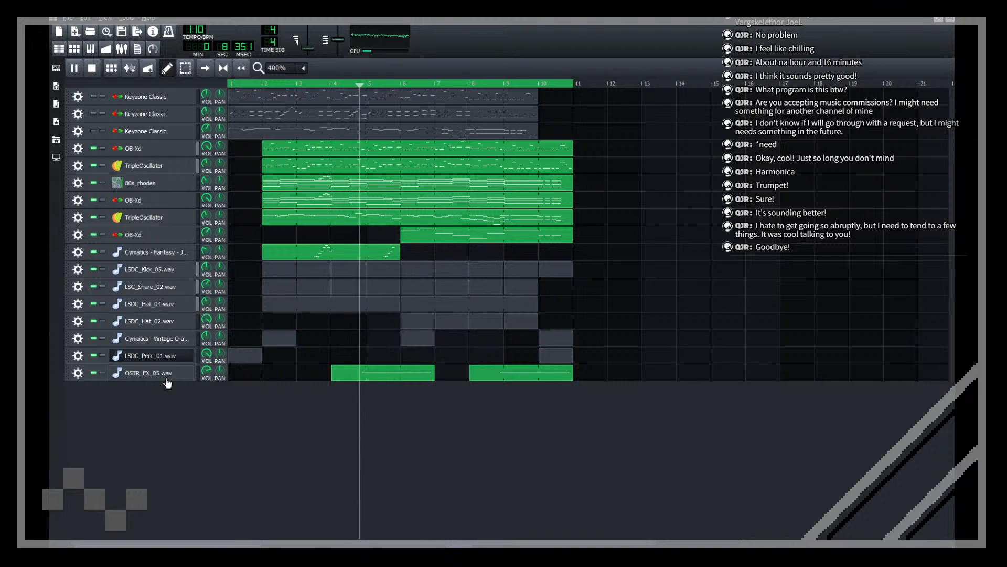
key(space)
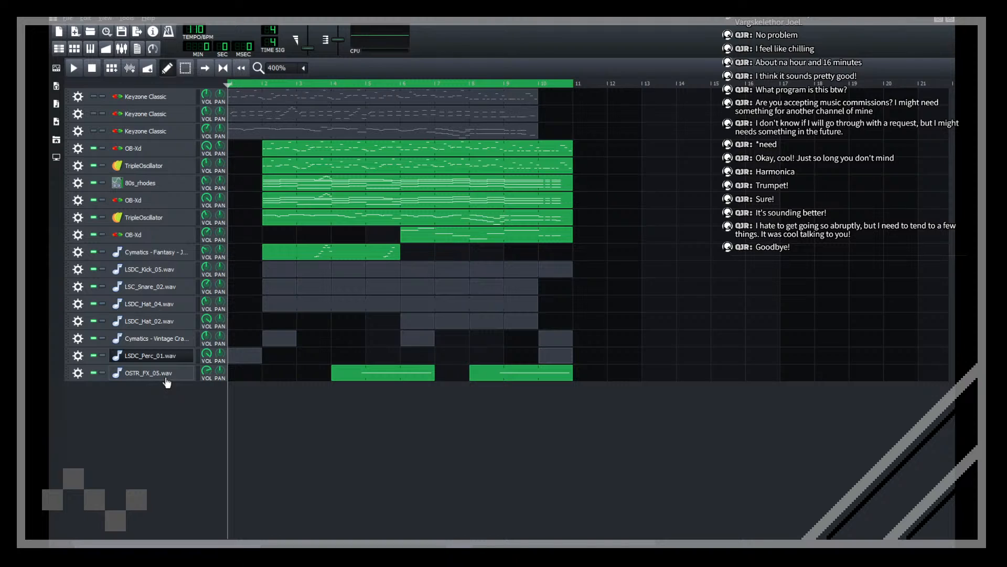
click(124, 32)
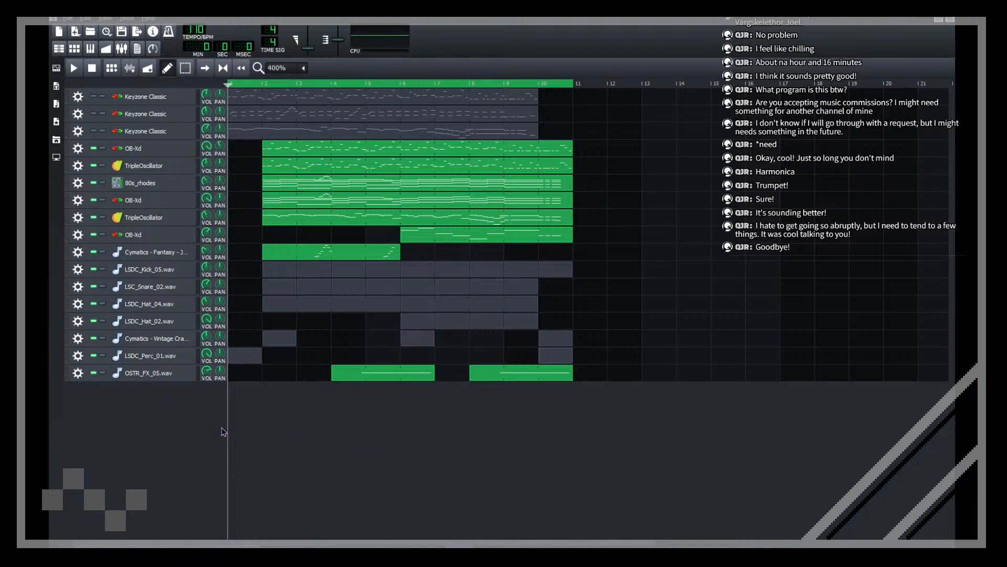
click(121, 30)
click(121, 31)
click(125, 32)
key(space)
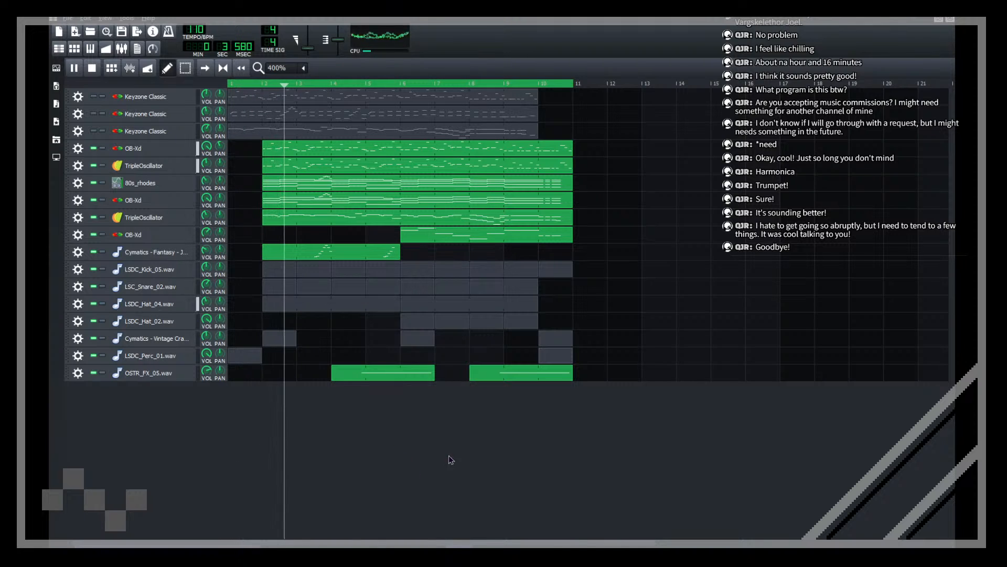
click(124, 33)
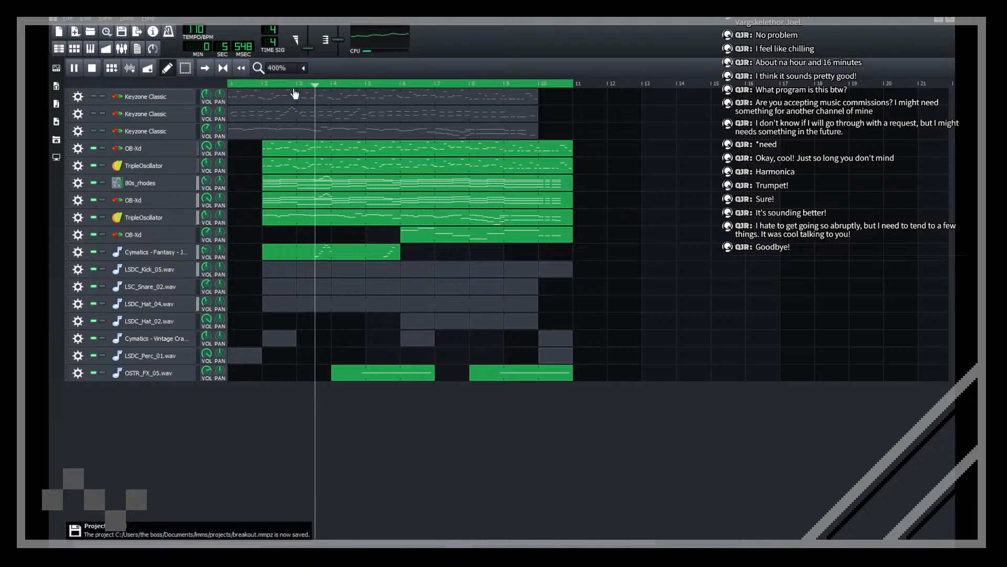
Step: Open the lowest OB-Xd track's clip, which starts at bar 6, in the piano roll and keep the sample browser closed
scroll(284, 68, down, 1)
click(56, 103)
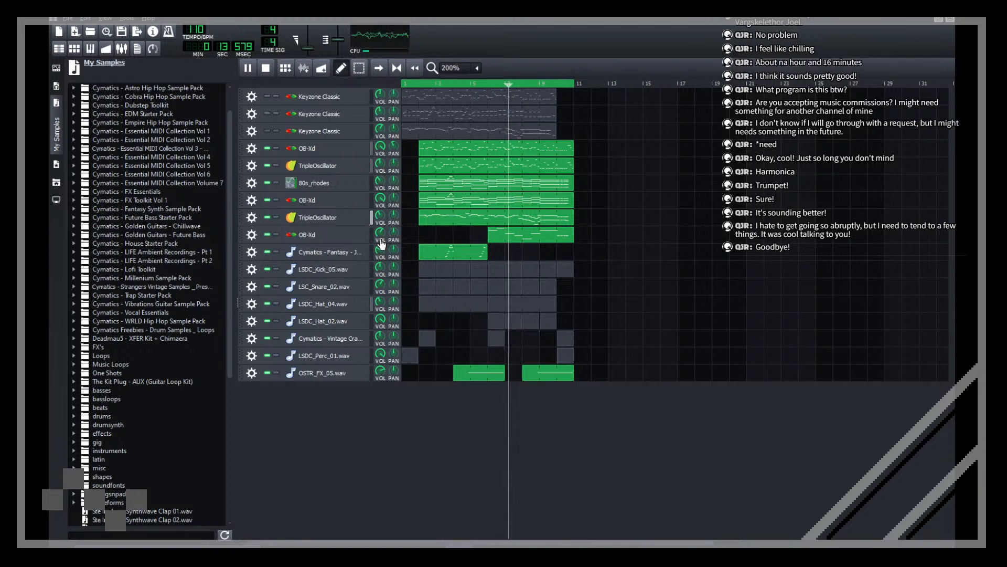
double_click(531, 236)
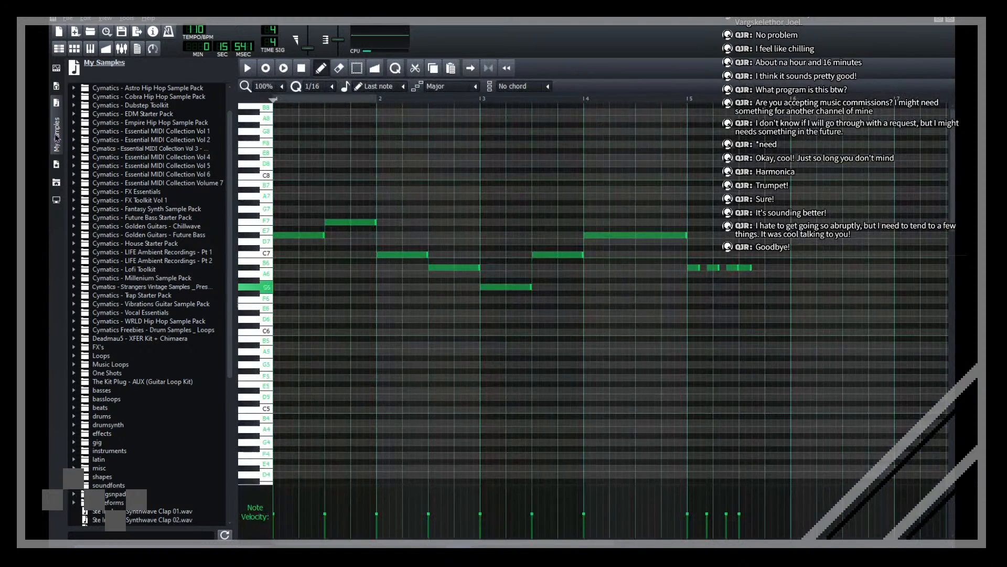
click(57, 135)
Step: Detune the first note of the OB-Xd clip with a pitch bend rising from -1 to 0 over half a bar
click(149, 235)
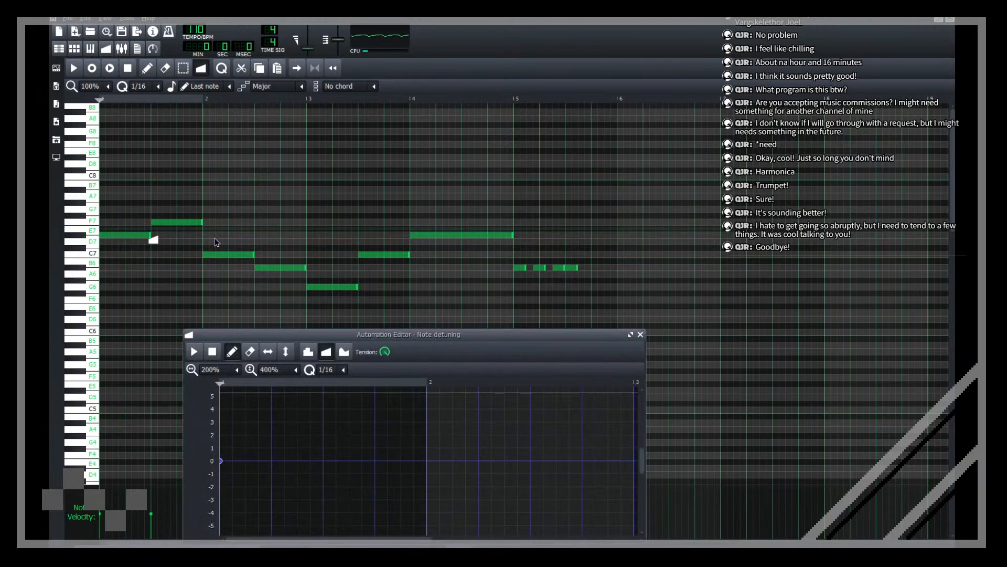
drag(296, 333, 385, 214)
drag(503, 353, 406, 338)
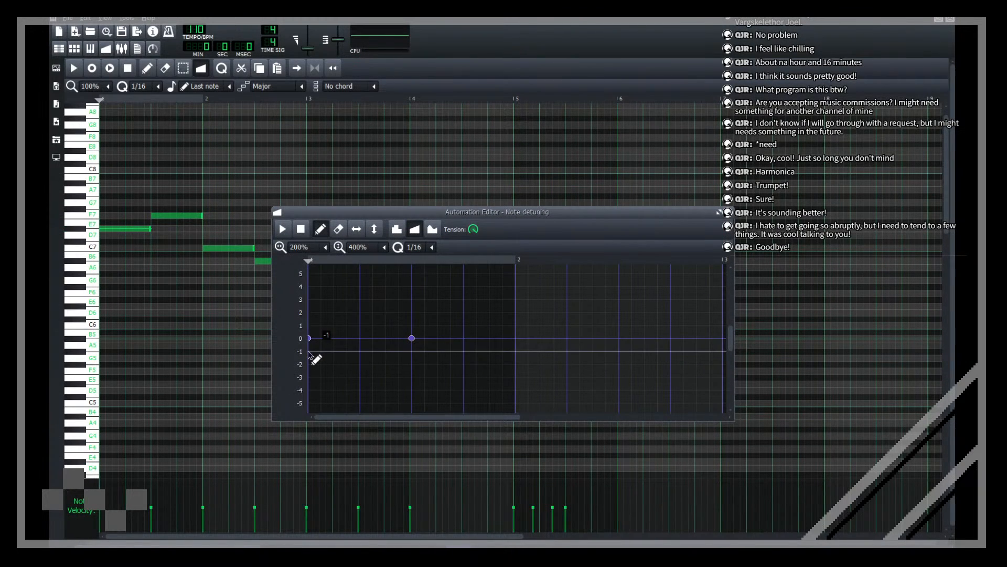
drag(315, 348, 323, 358)
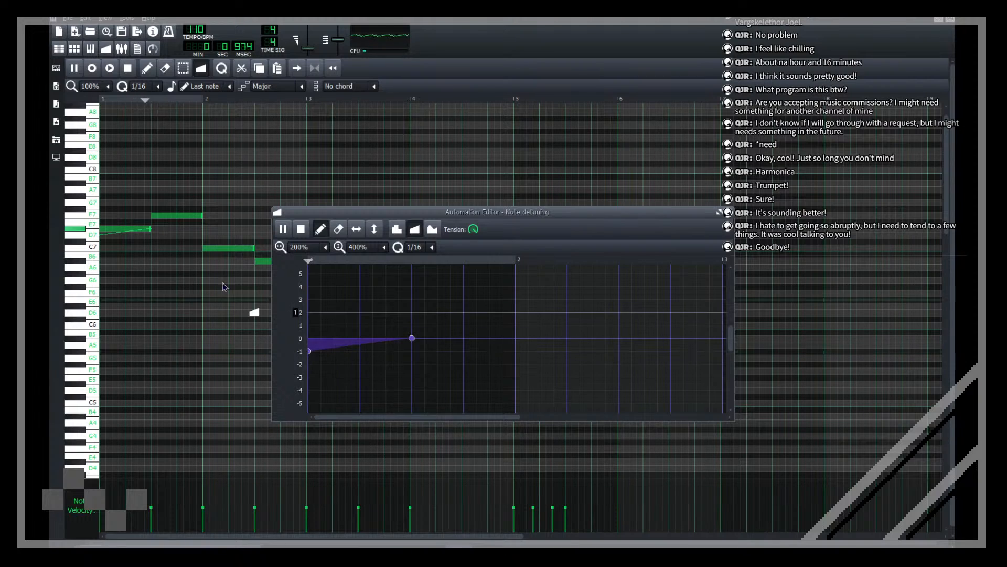
Step: Play the bent melody and check the detuning curves of the OB-Xd clip's second and first notes
key(space)
click(189, 216)
key(space)
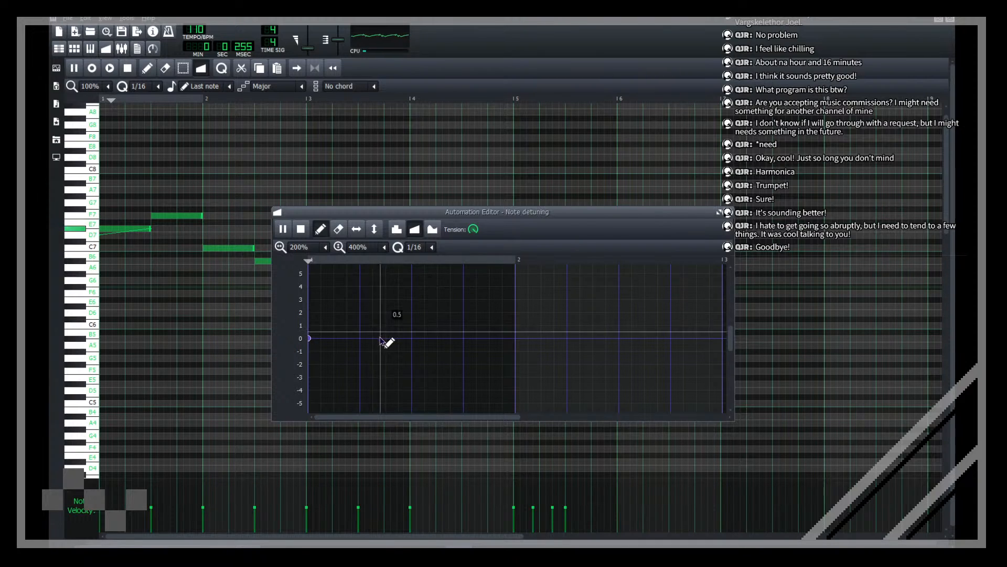
key(space)
click(137, 230)
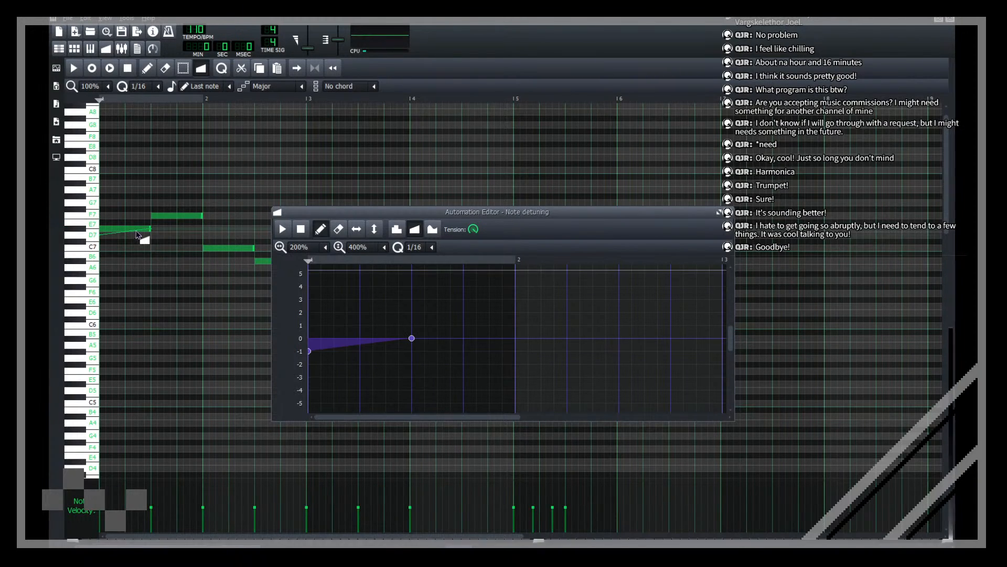
Step: Try a deeper pitch bend on the first note, lowering its starting point to -2 and further to about -6 while playing
click(295, 367)
key(space)
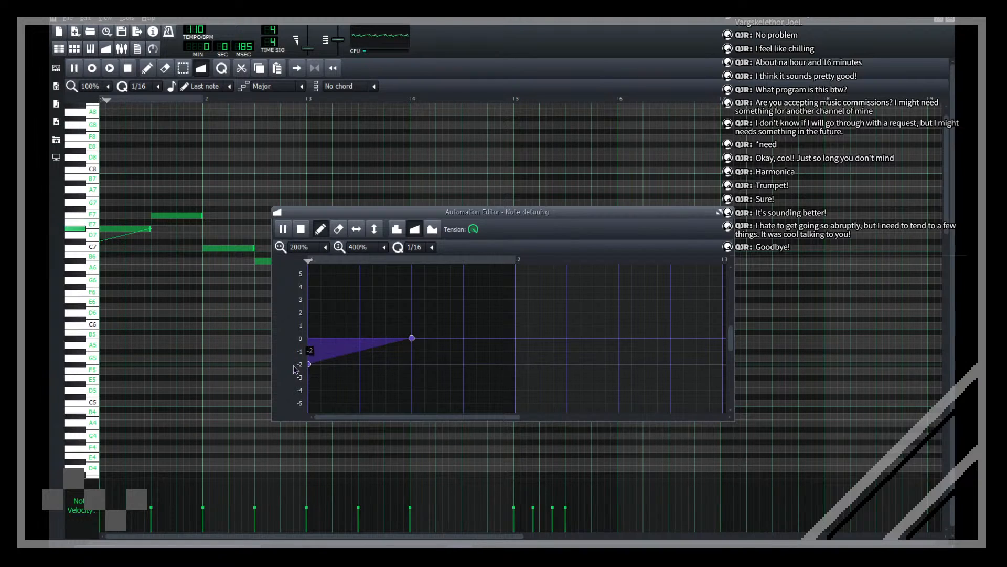
key(space)
drag(311, 365, 296, 441)
key(space)
scroll(336, 352, down, 2)
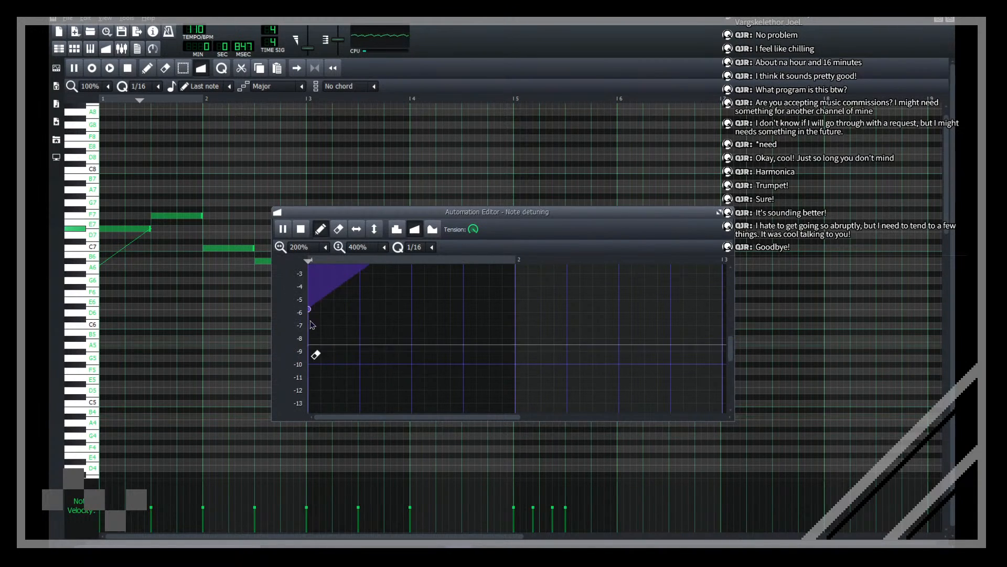
Step: Remove the first note's bend by erasing its negative starting point, and close the note detuning editor
right_click(314, 352)
key(space)
scroll(378, 344, up, 2)
scroll(410, 367, down, 3)
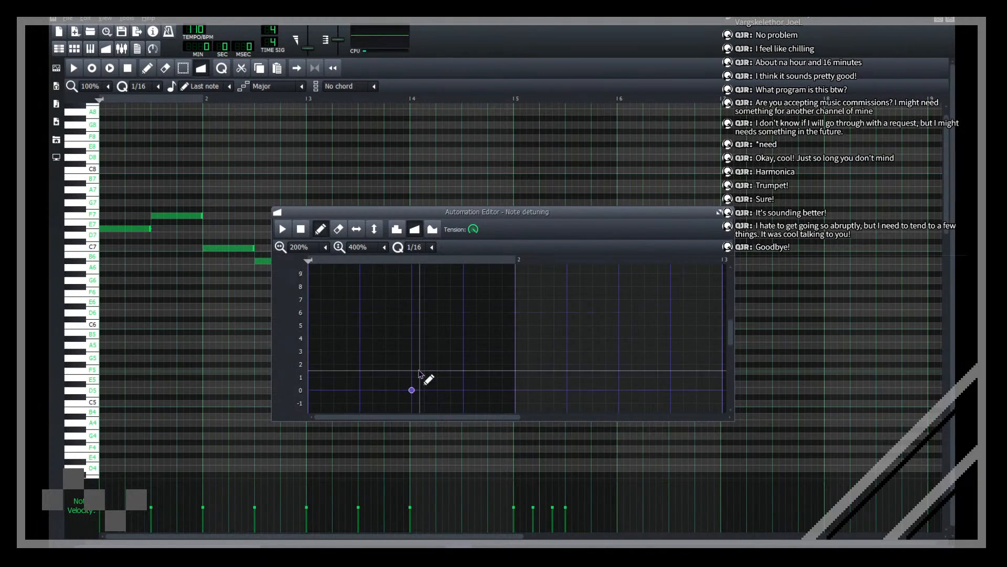
click(719, 212)
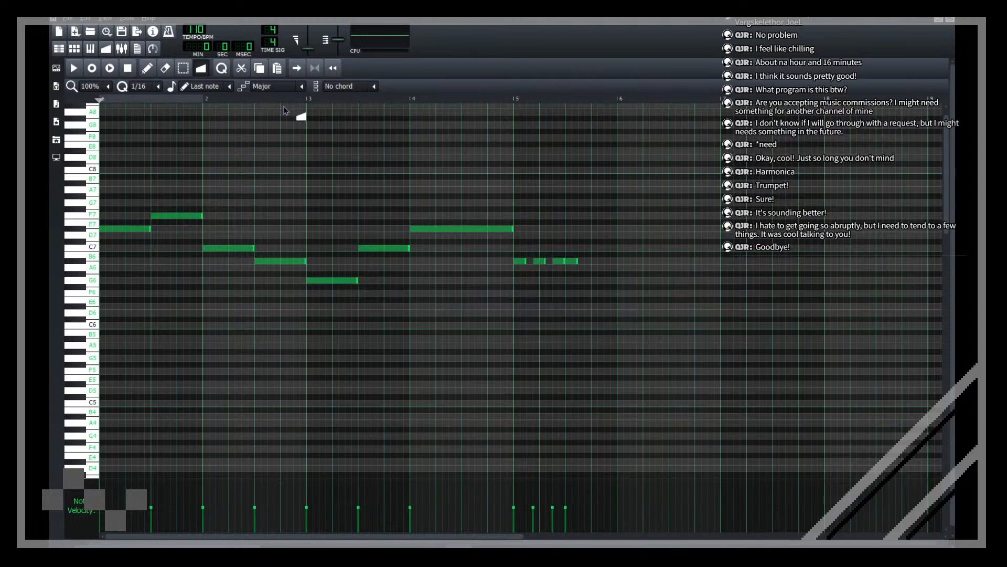
Step: Return the piano roll to draw mode, go back to the song editor and save the project
click(150, 71)
click(950, 19)
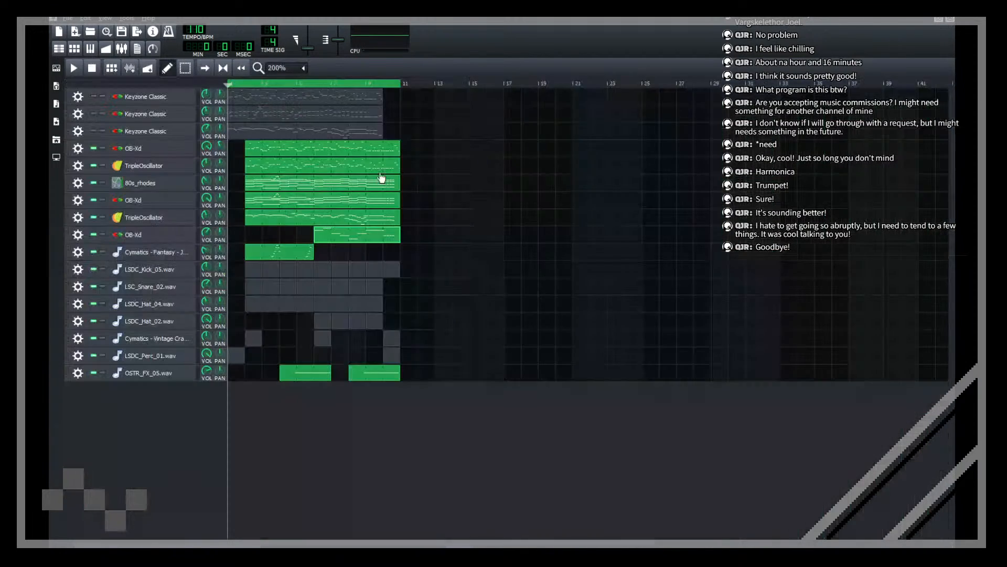
key(ctrl+s)
Step: Copy the middle OB-Xd track's chord clip to bar 12 and delete all its notes except the first chord
drag(552, 224, 462, 203)
double_click(462, 204)
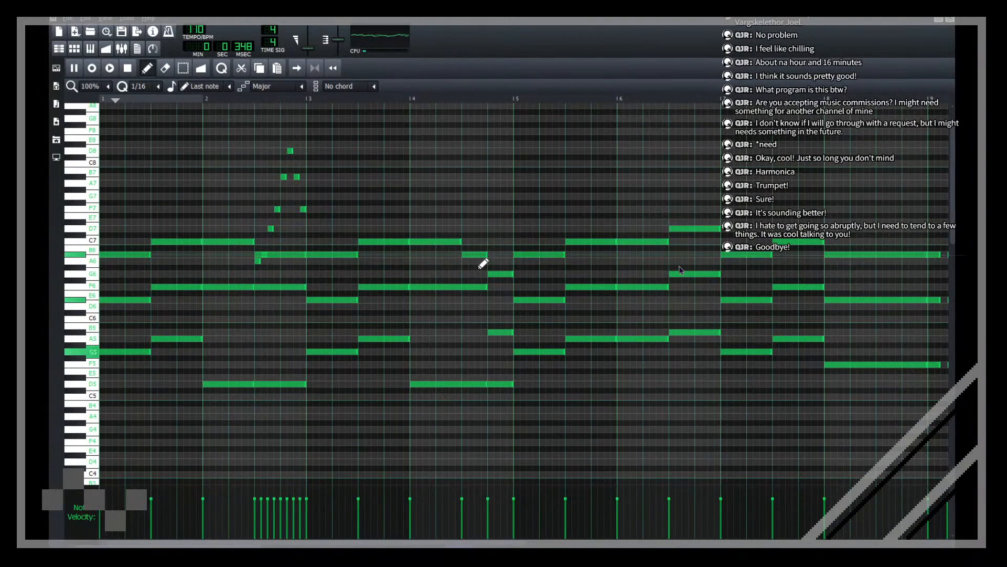
scroll(96, 88, down, 1)
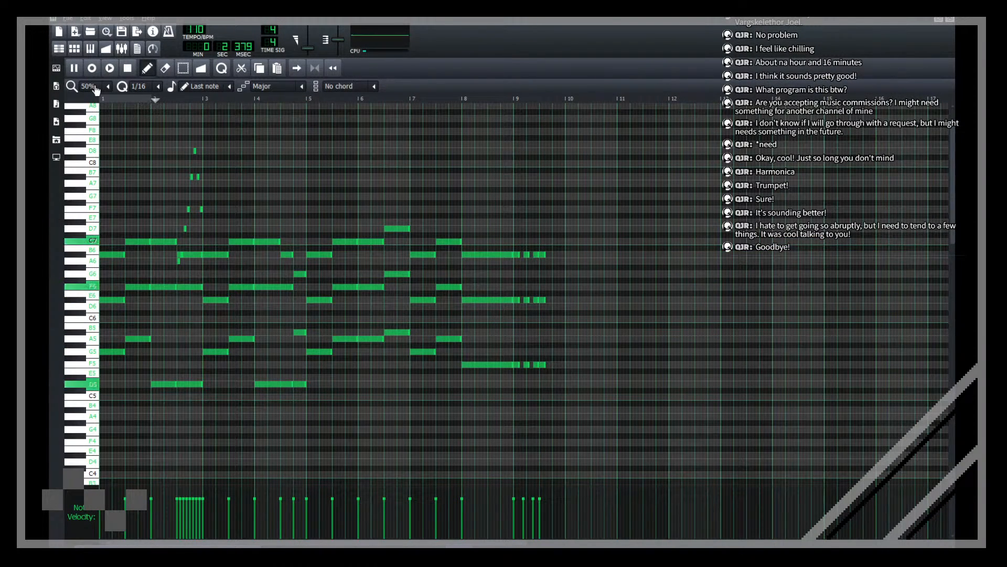
drag(442, 417, 98, 105)
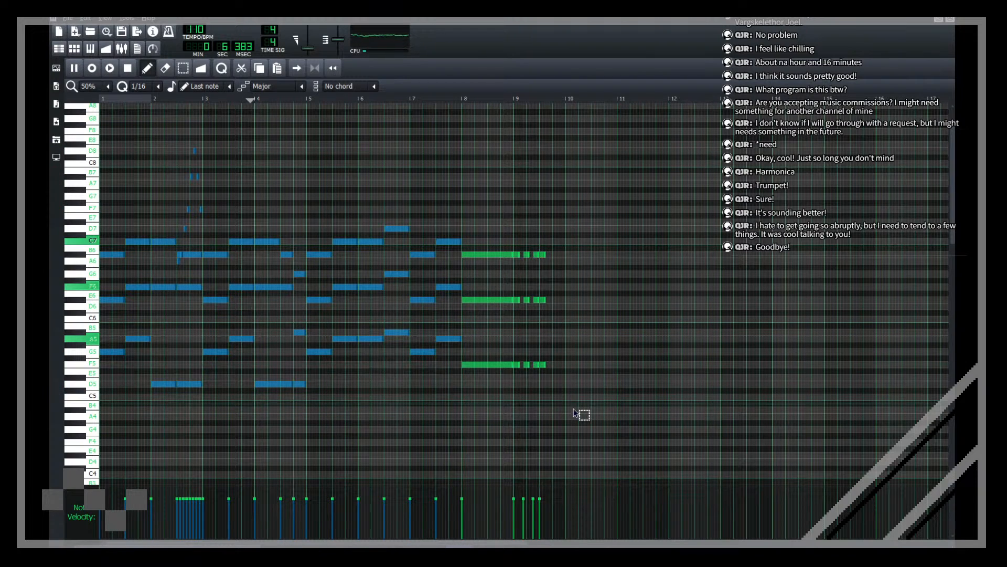
drag(575, 399, 139, 122)
key(Delete)
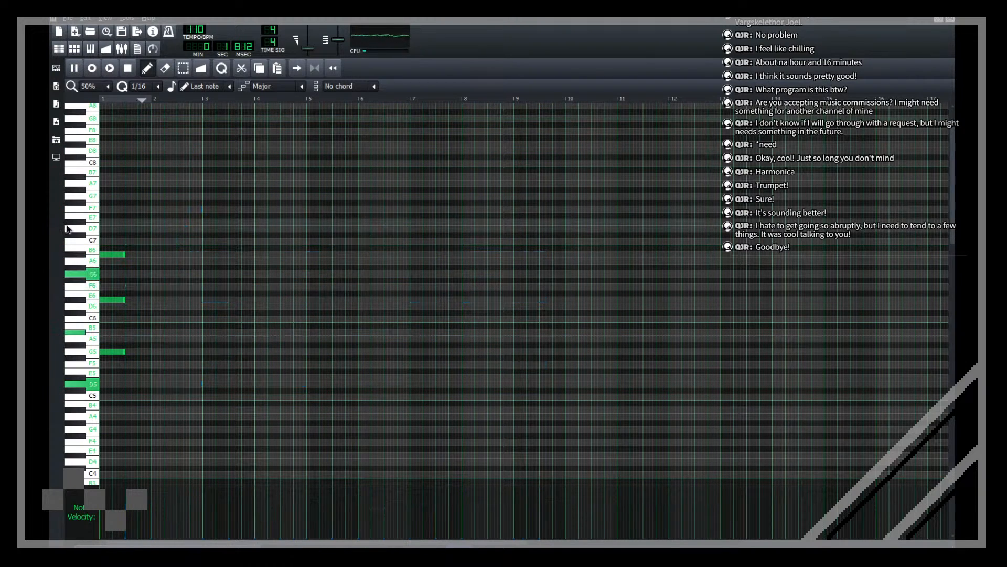
key(space)
Step: Stretch the remaining chord to one full bar and move its clip to bar 1 of the middle OB-Xd track
key(ctrl+a)
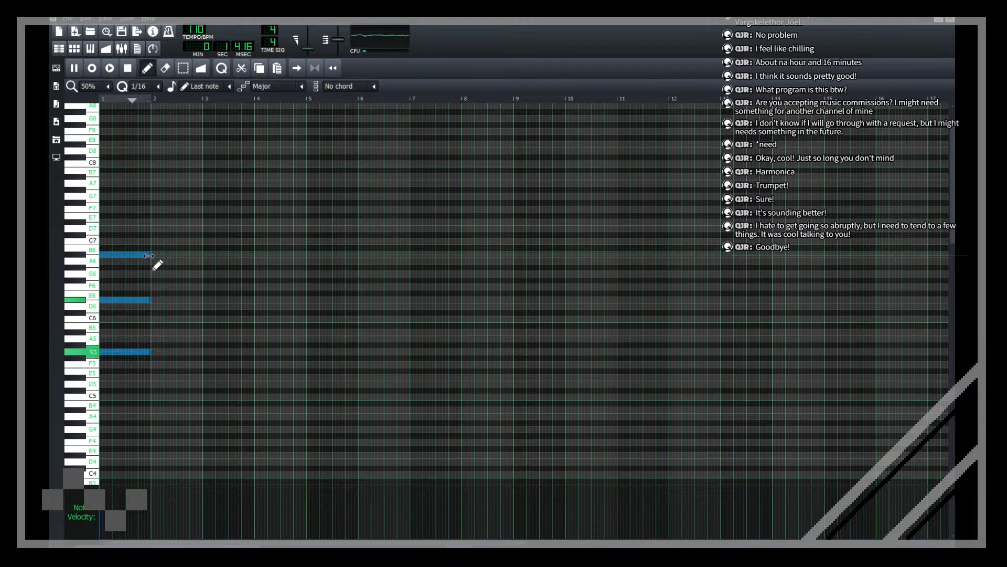
click(950, 19)
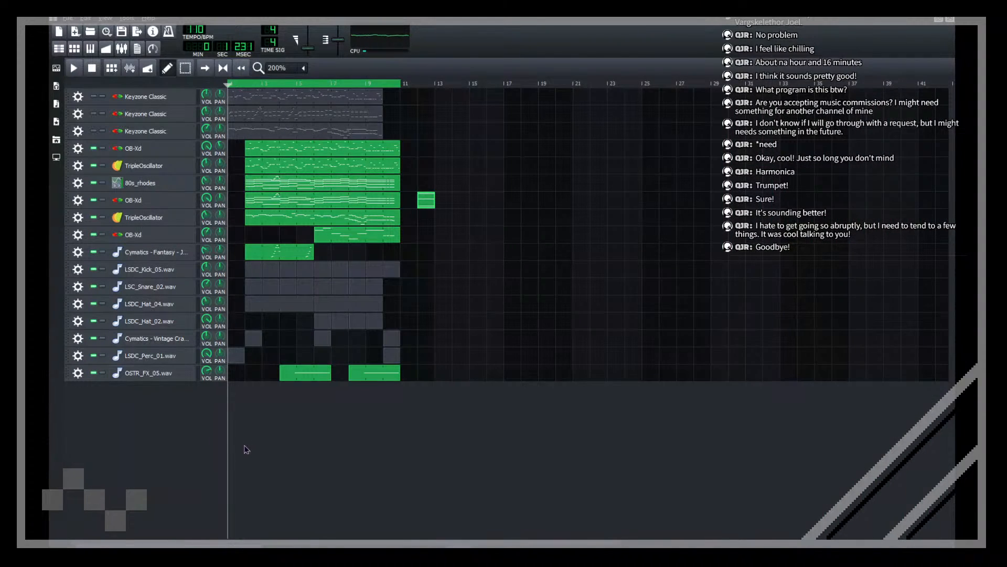
drag(435, 201, 245, 200)
key(space)
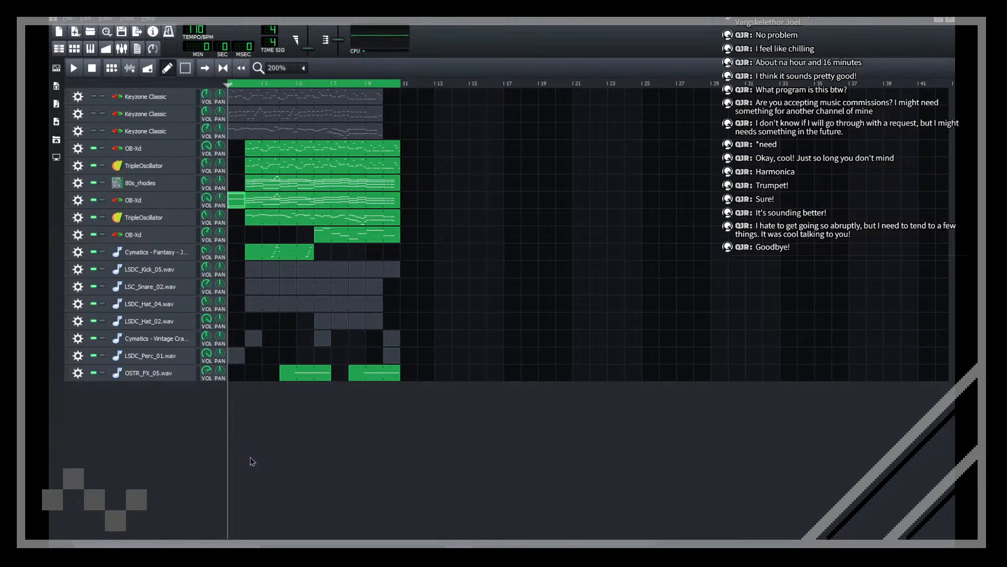
scroll(285, 70, down, 1)
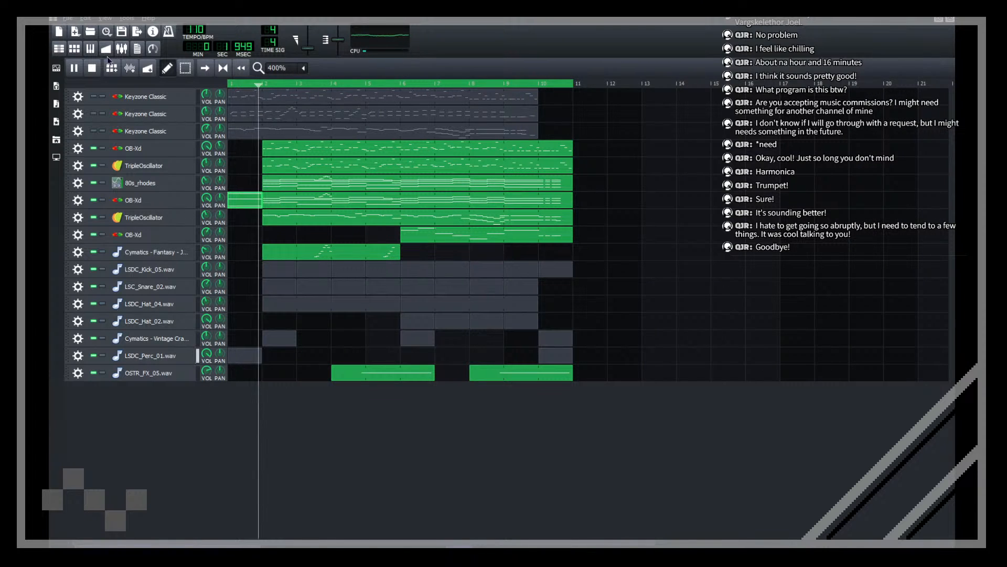
Step: Add an automation track with an empty clip in bar 1, and view the middle OB-Xd instrument's effects chain
click(149, 68)
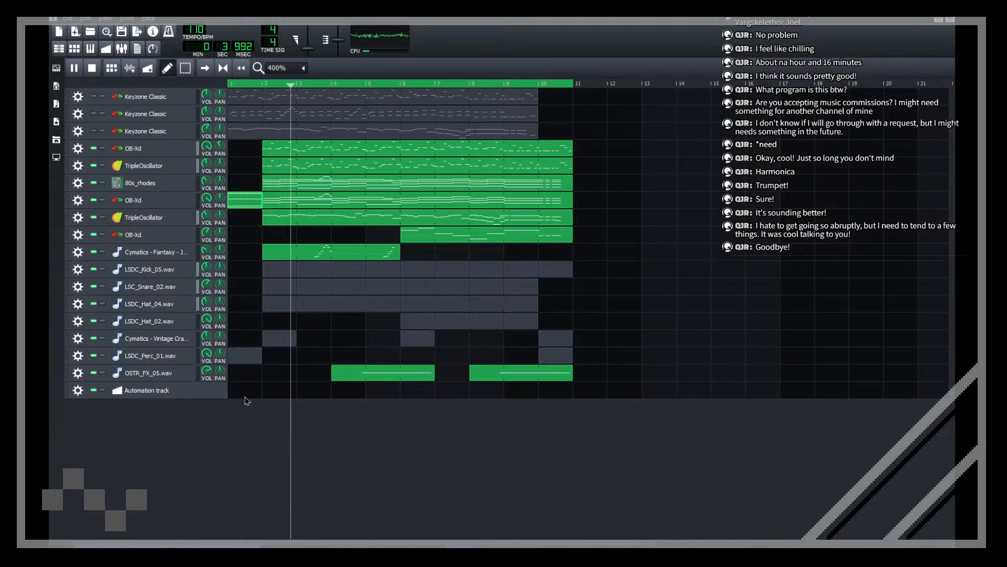
click(173, 205)
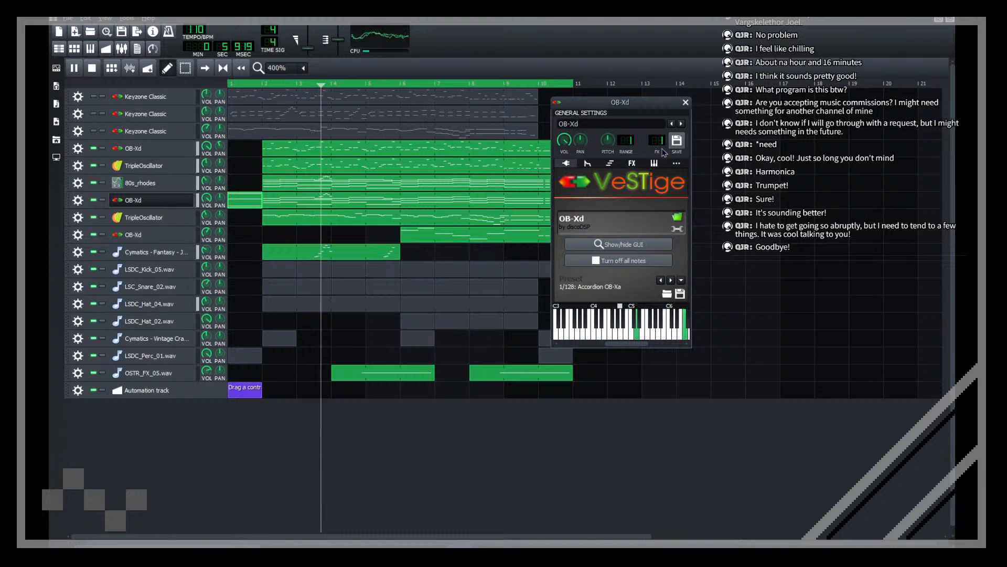
click(633, 164)
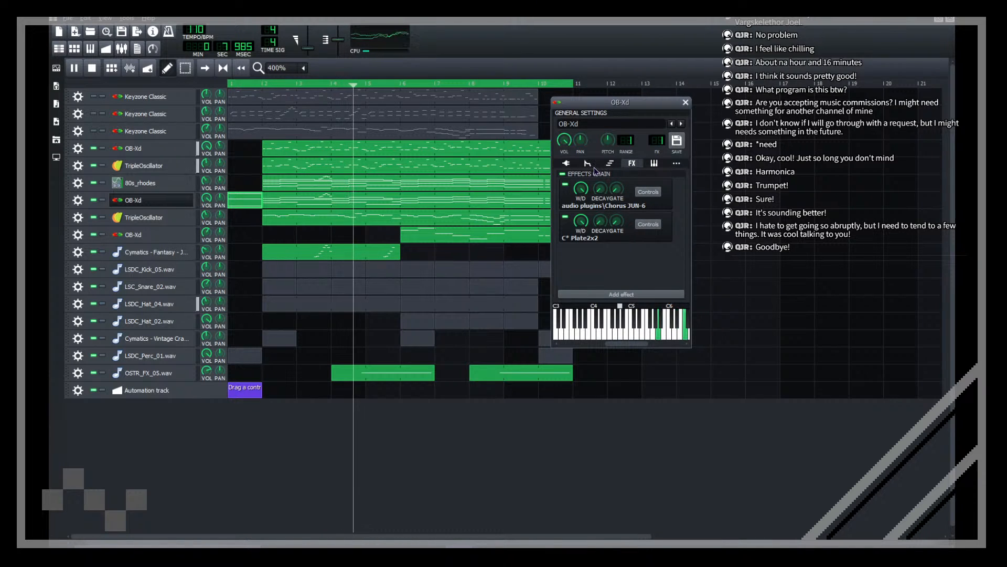
Step: Shorten the chord in the bar 1 OB-Xd clip so it fills only the second half of the bar
double_click(256, 201)
key(ctrl+a)
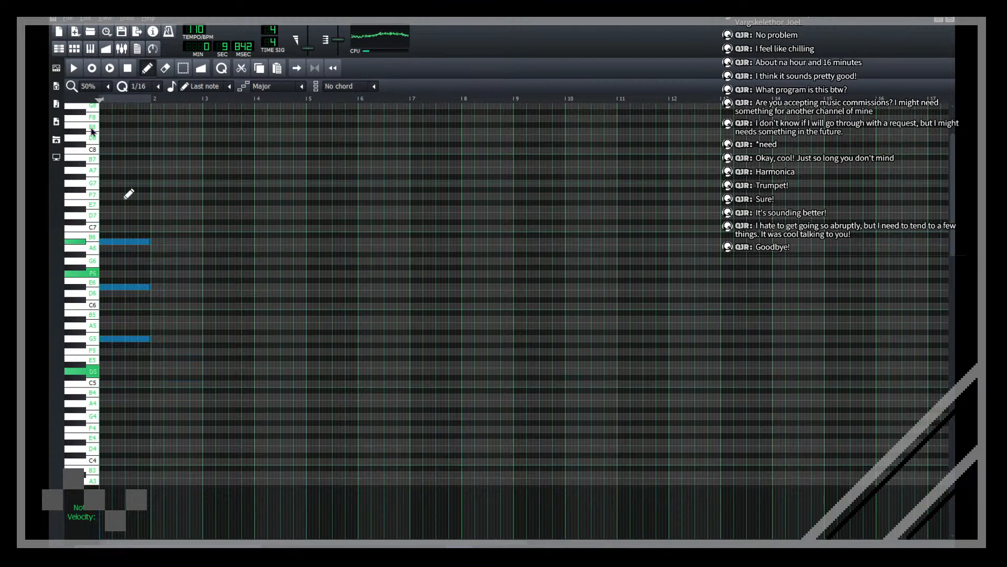
scroll(96, 89, down, 2)
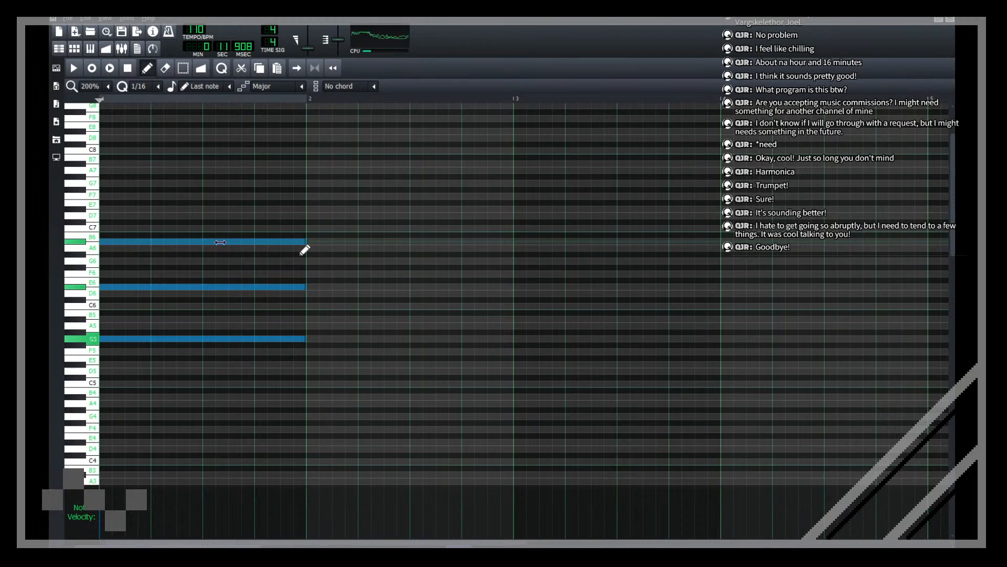
mouse_move(305, 242)
mouse_down()
mouse_move(198, 244)
mouse_move(300, 242)
mouse_up()
key(ctrl+c)
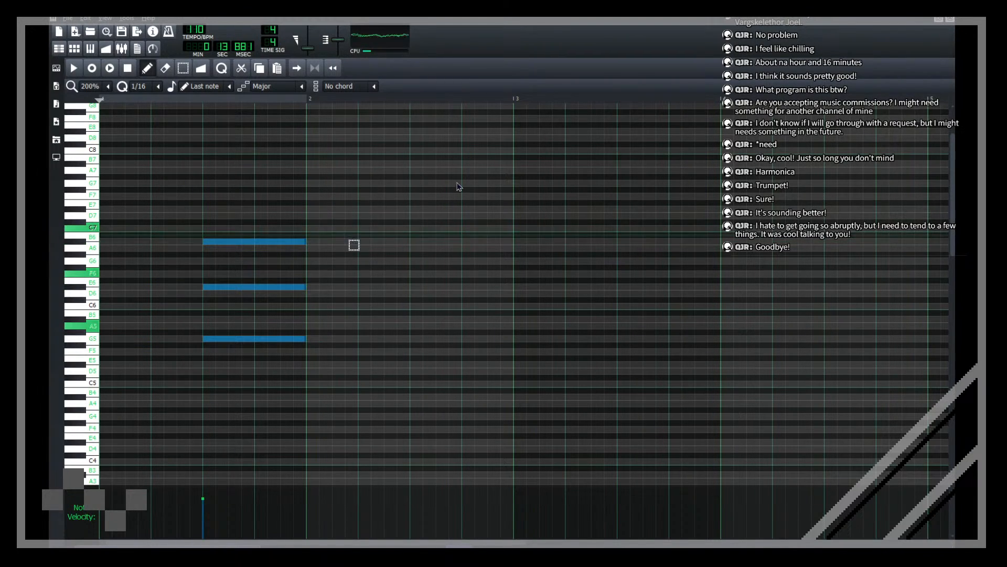
click(950, 19)
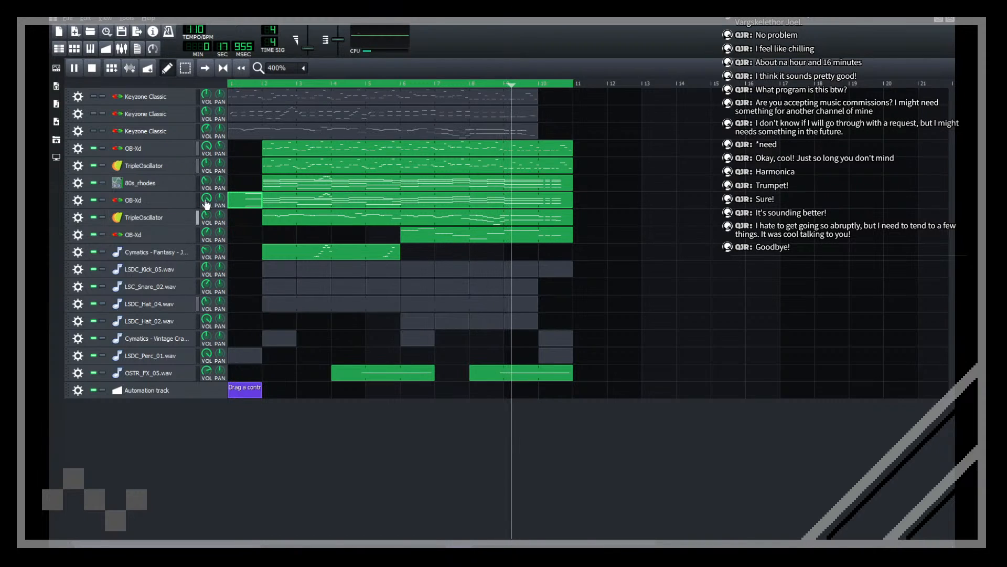
Step: Link the middle OB-Xd track's volume to the bar 1 automation clip and open that clip in the automation editor
drag(209, 204, 245, 388)
double_click(244, 388)
scroll(346, 298, down, 2)
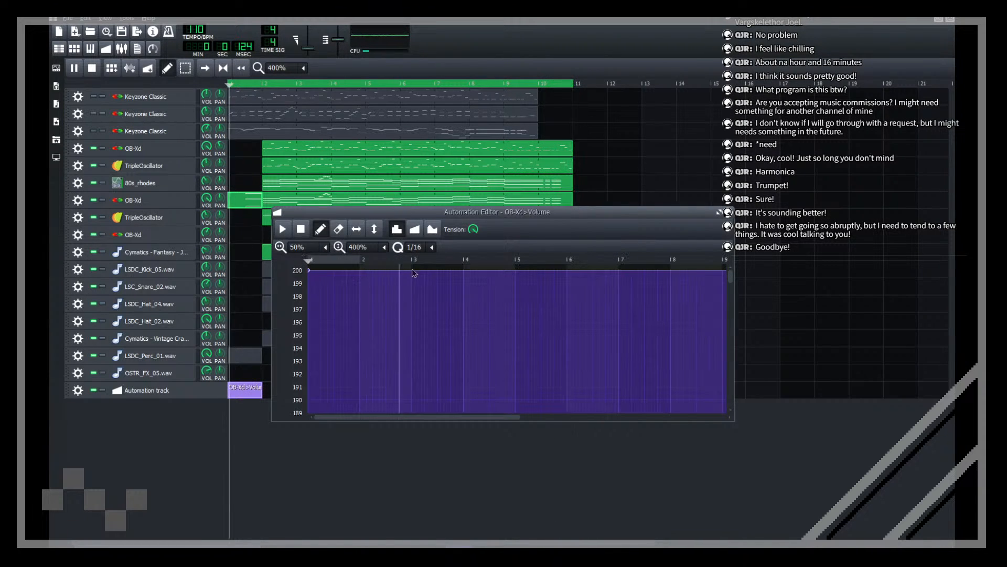
Step: Make the OB-Xd volume automation linear, holding 0 until the middle of bar 1 and rising to 200 around bar 2
click(360, 277)
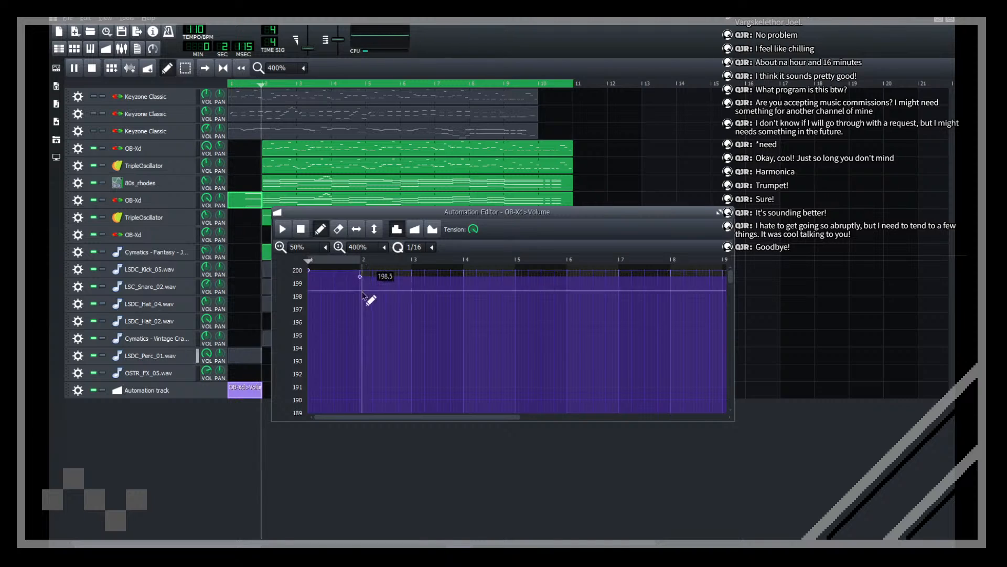
scroll(365, 251, up, 5)
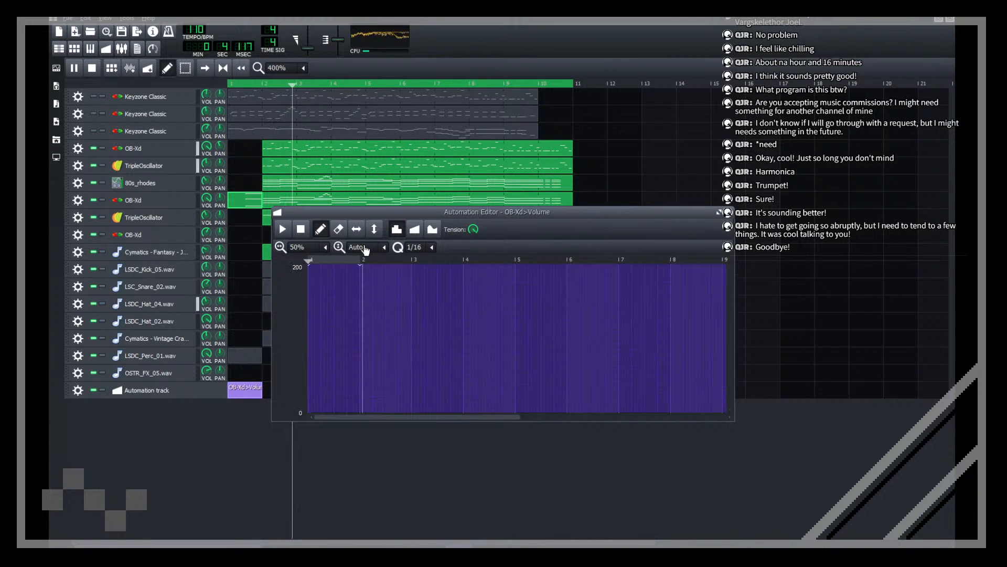
drag(362, 268, 361, 450)
click(414, 229)
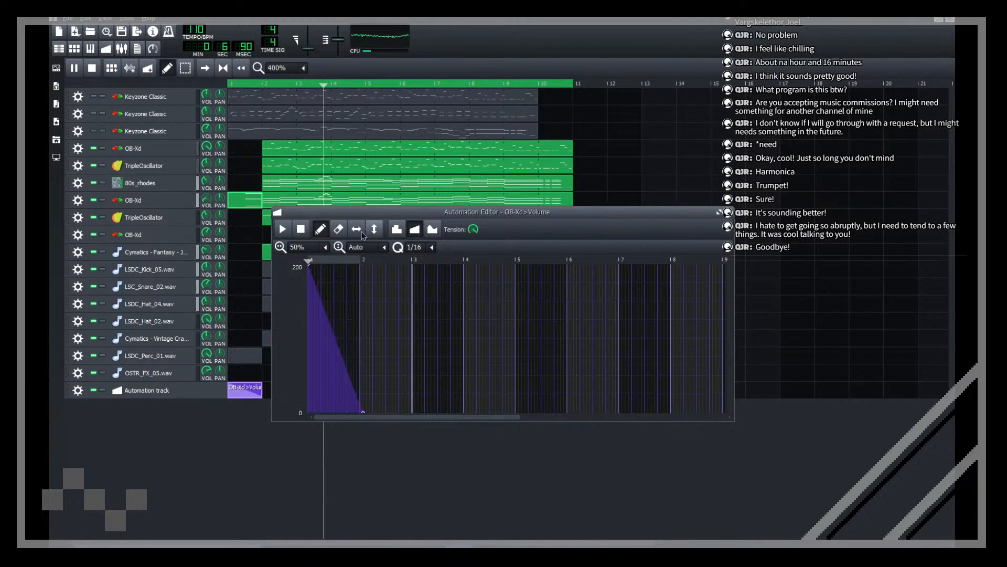
drag(361, 412, 362, 264)
drag(309, 368, 334, 435)
Step: Align the volume ramp's 200 point with the start of bar 2 and play the fade-in from the start
key(space)
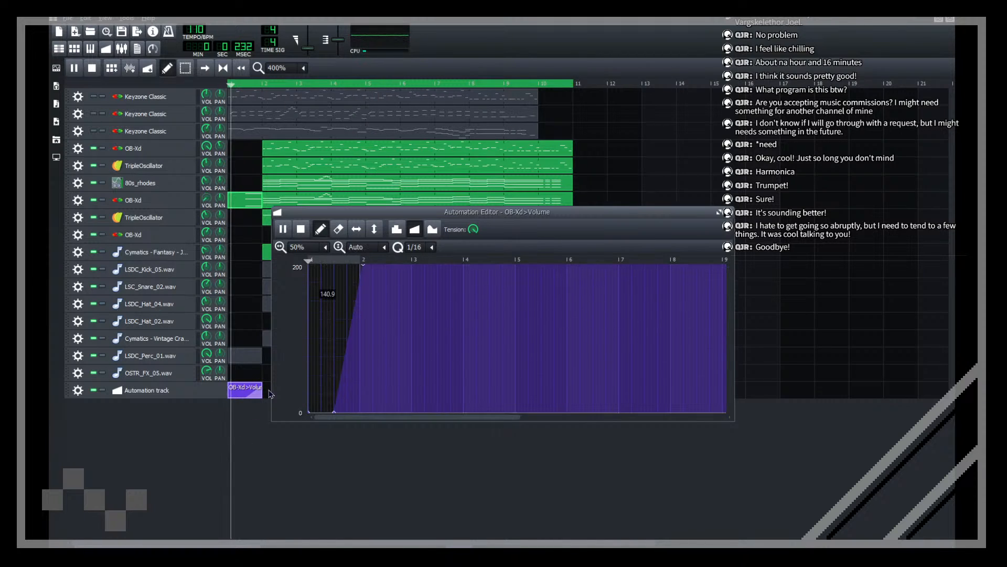
scroll(312, 252, up, 2)
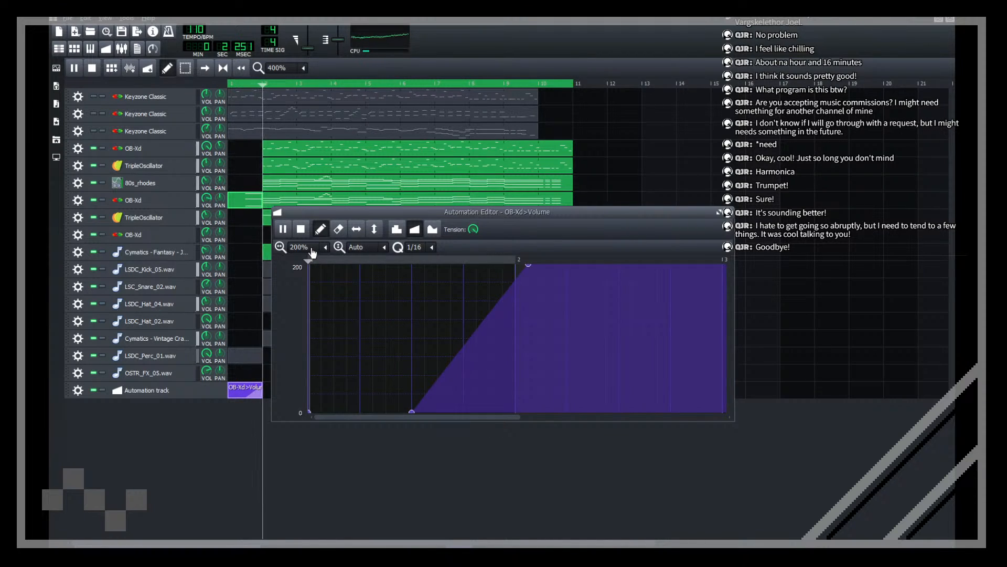
drag(528, 264, 515, 265)
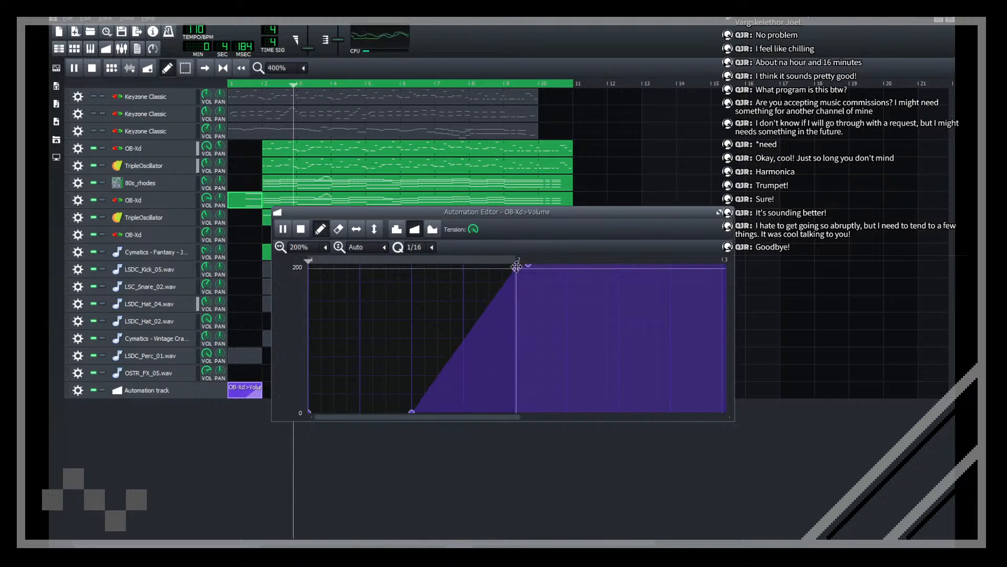
key(space)
key(space)
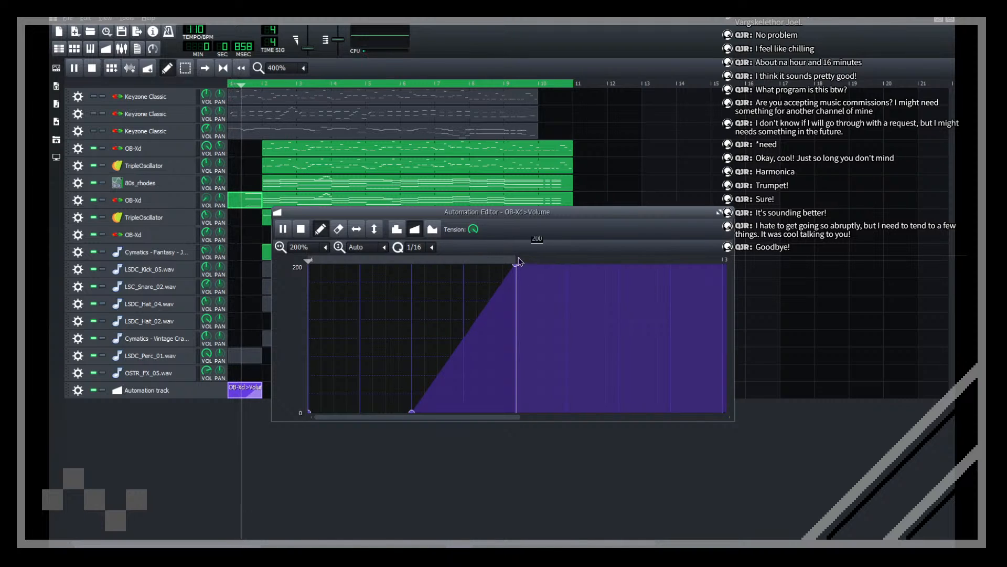
Step: Switch the volume ramp to cubic Hermite progression and lower its tension
click(433, 229)
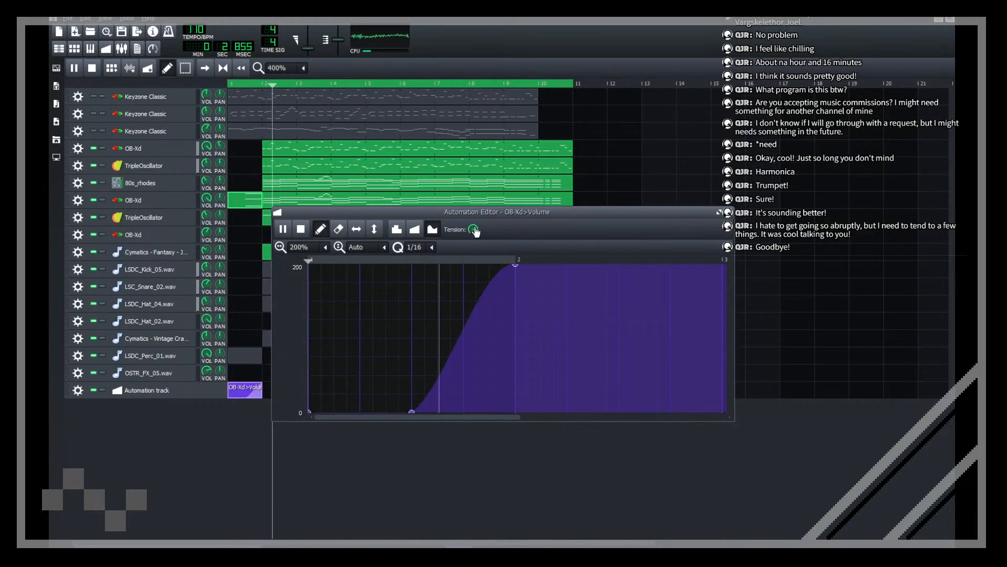
drag(474, 229, 473, 294)
key(space)
click(295, 458)
Step: Lower the bottom note of the bar 1 OB-Xd chord to F5, keep the chord in the bar's second half, and play the lead-in
double_click(306, 190)
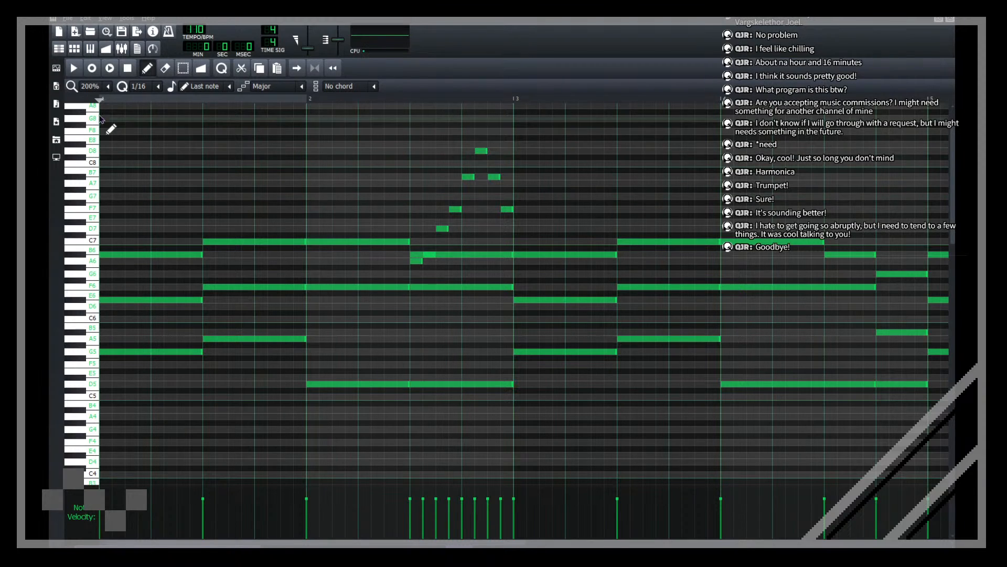
scroll(112, 135, down, 2)
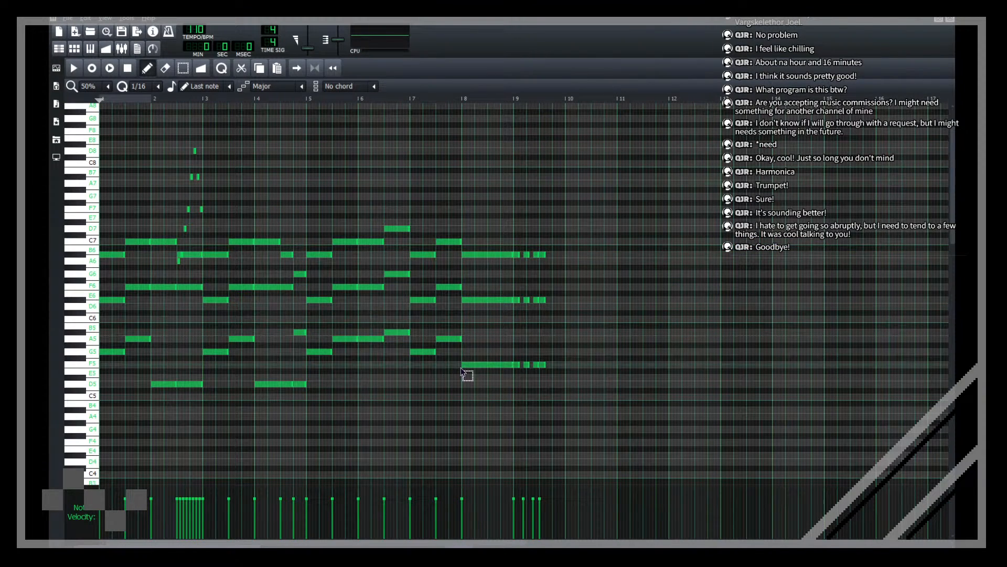
click(950, 20)
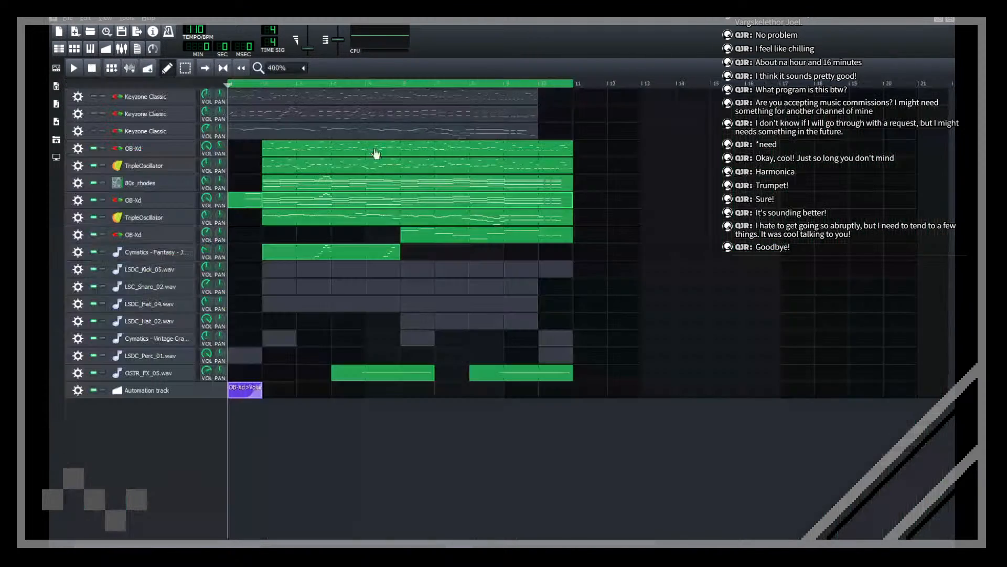
double_click(253, 198)
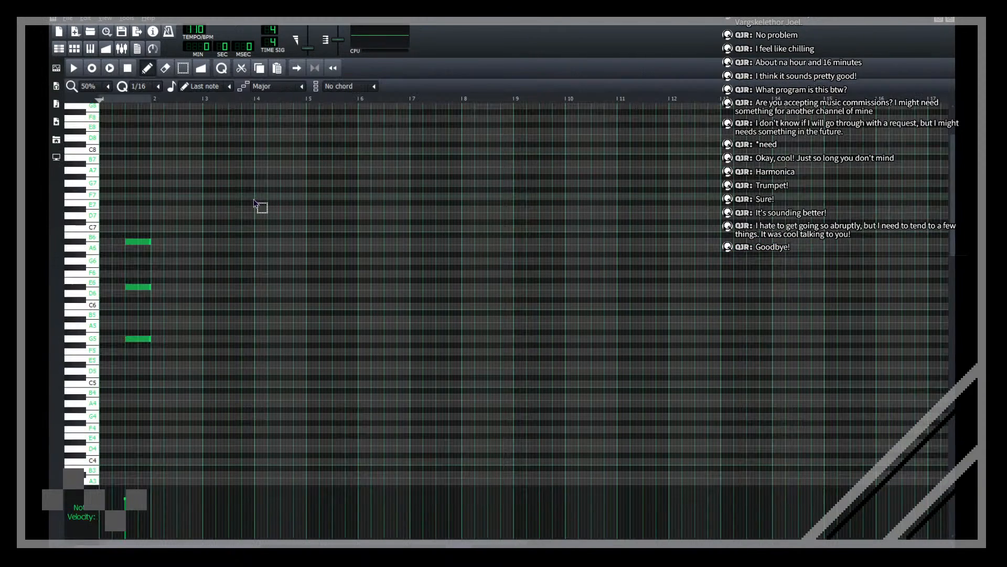
right_click(146, 339)
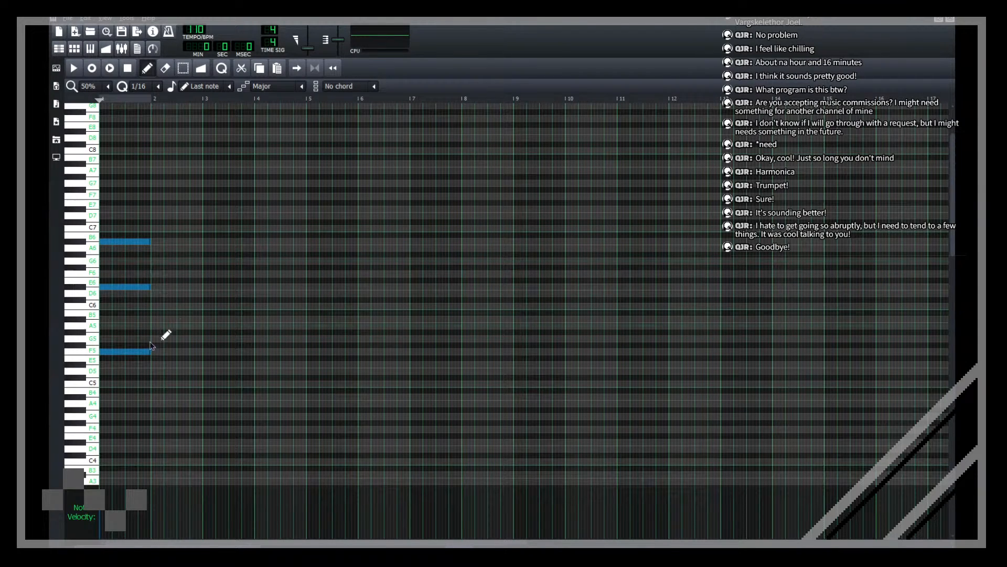
drag(148, 354, 122, 352)
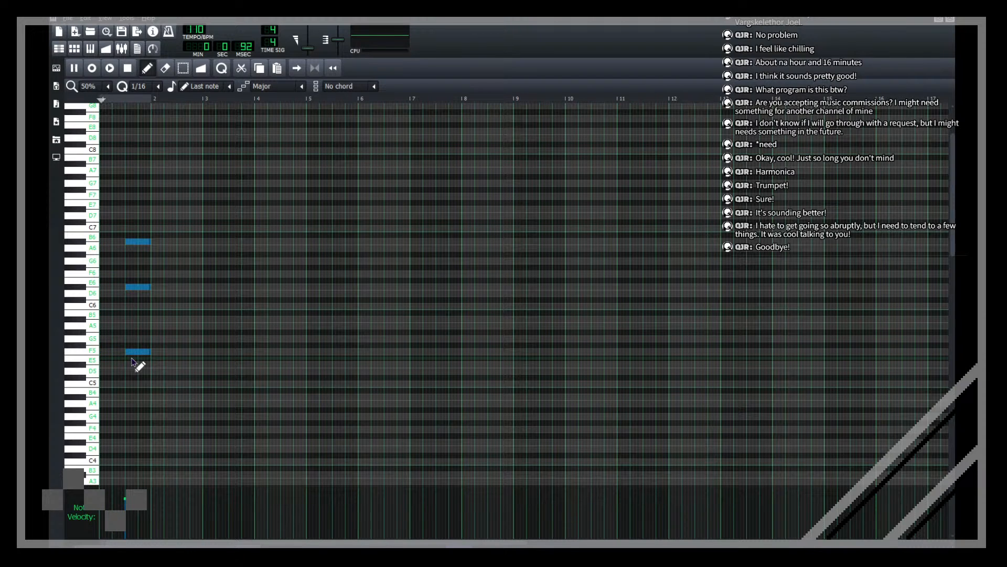
click(949, 20)
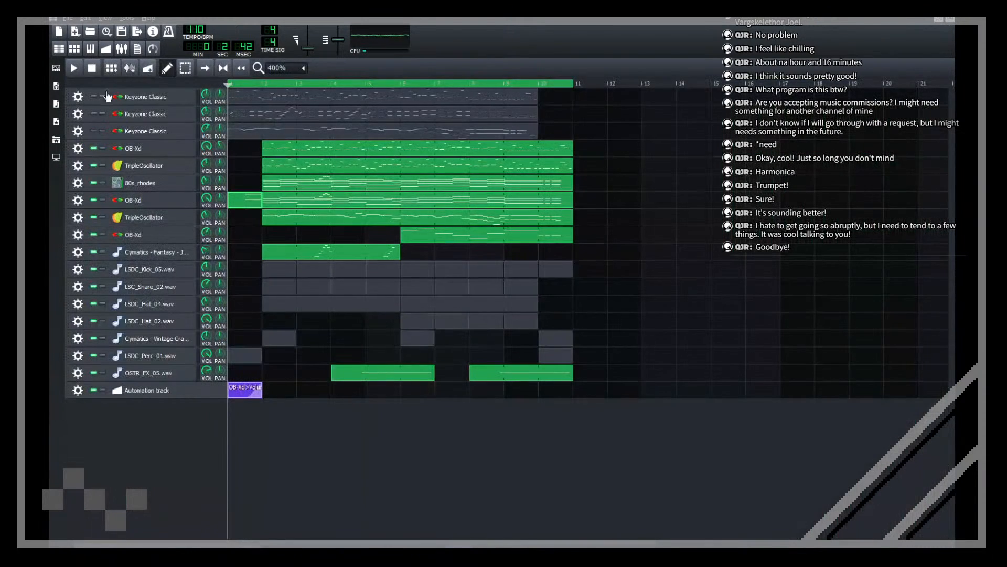
click(120, 33)
key(space)
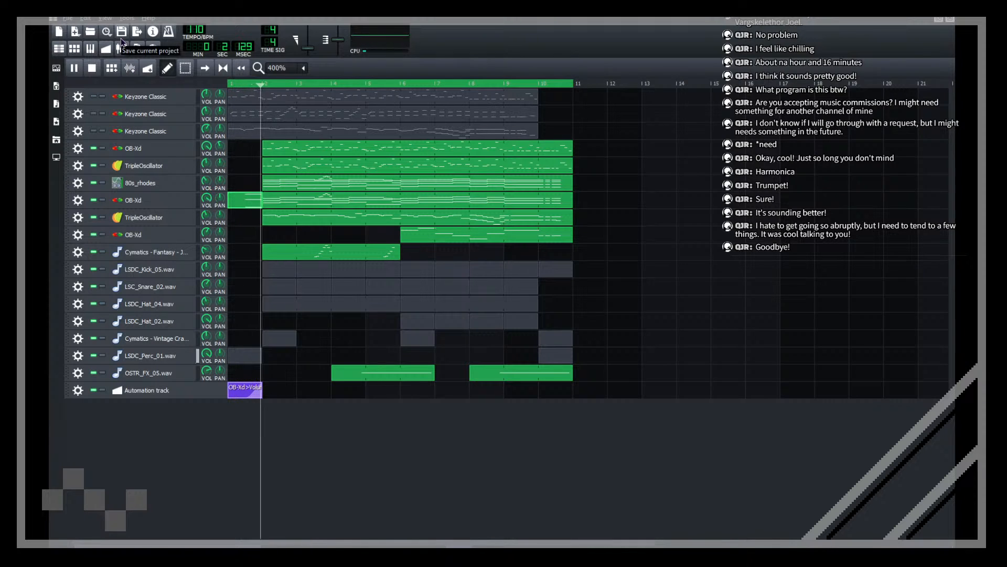
Step: Delete the bar 1 OB-Xd chord clip with its volume automation clip, and extend the loop end to bar 12
middle_click(244, 205)
middle_click(234, 392)
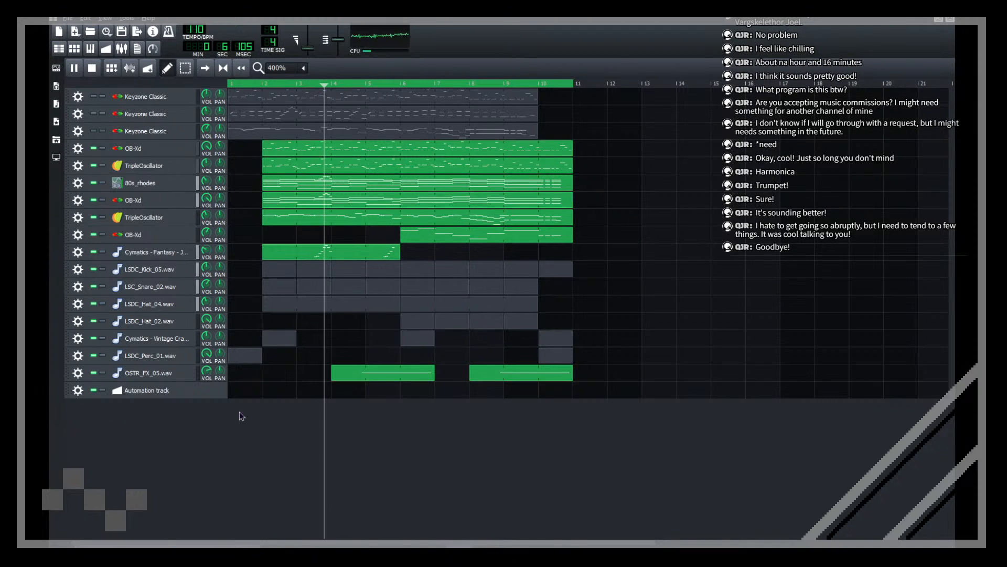
click(121, 31)
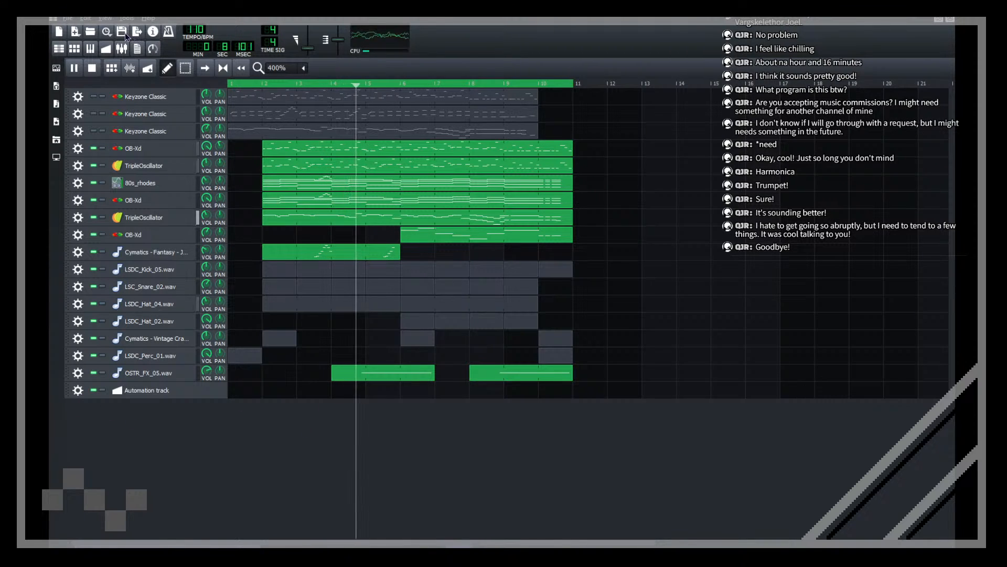
right_click(601, 86)
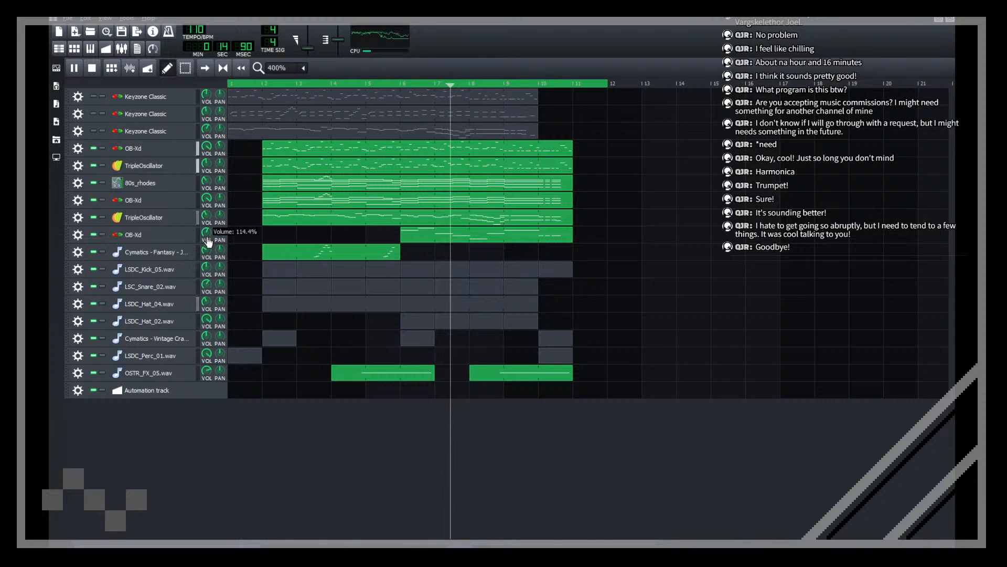
Step: In the lowest OB-Xd track's clip, shorten the C7 note in bar 2 and fill the freed gap with a short G7 note
double_click(443, 239)
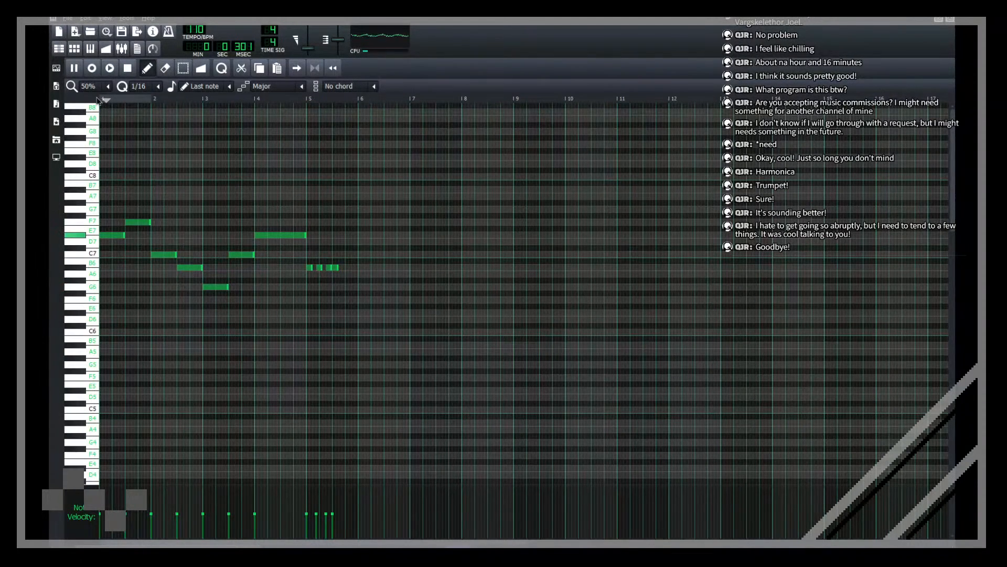
ctrl+scroll(97, 100, up, 1)
drag(205, 255, 245, 258)
click(244, 255)
key(space)
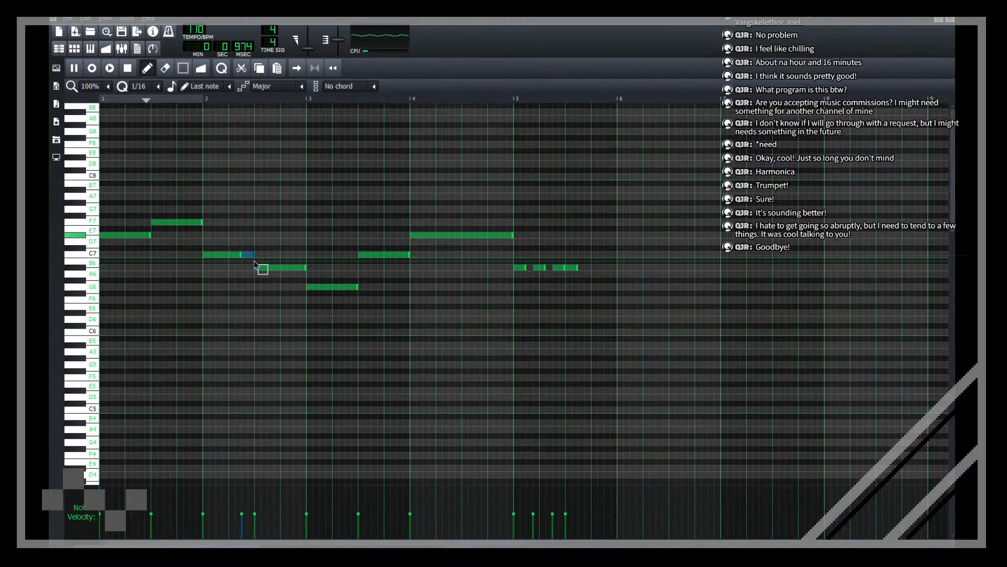
key(space)
drag(258, 261, 255, 217)
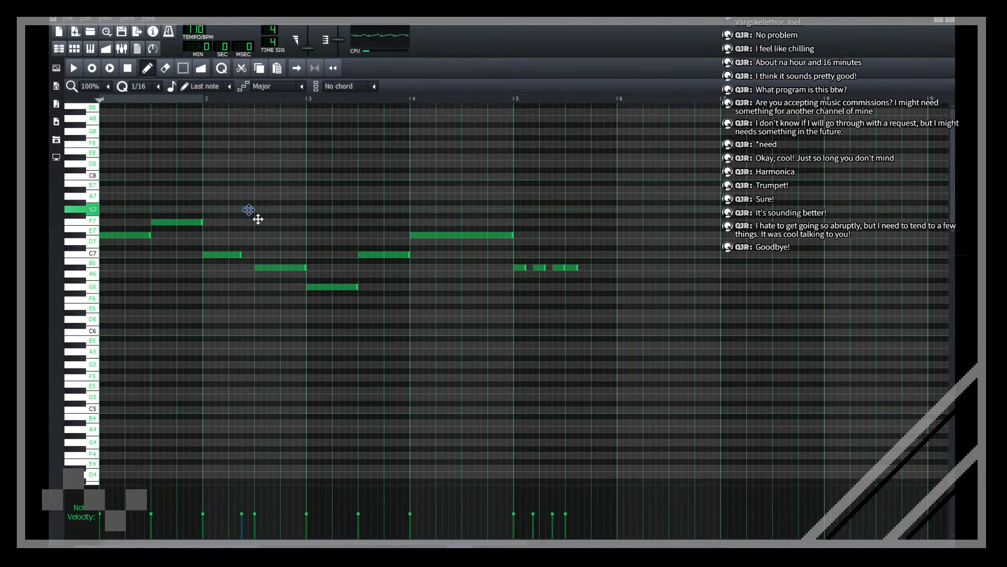
key(space)
Step: Shorten the C7 note at the end of bar 3, fill the gap with a short D7 note, and save the project
scroll(93, 91, down, 1)
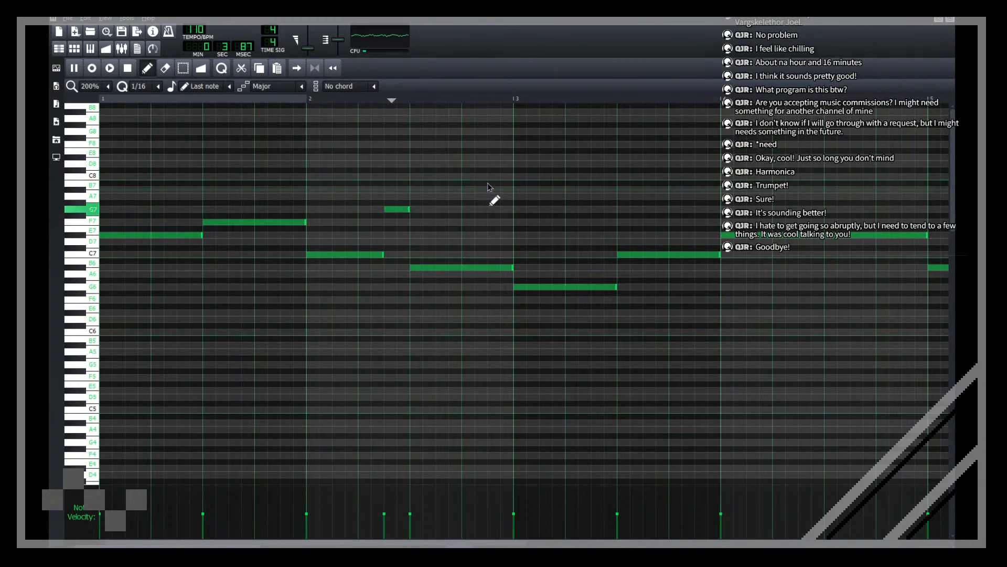
drag(720, 255, 695, 256)
click(701, 255)
drag(772, 256, 706, 243)
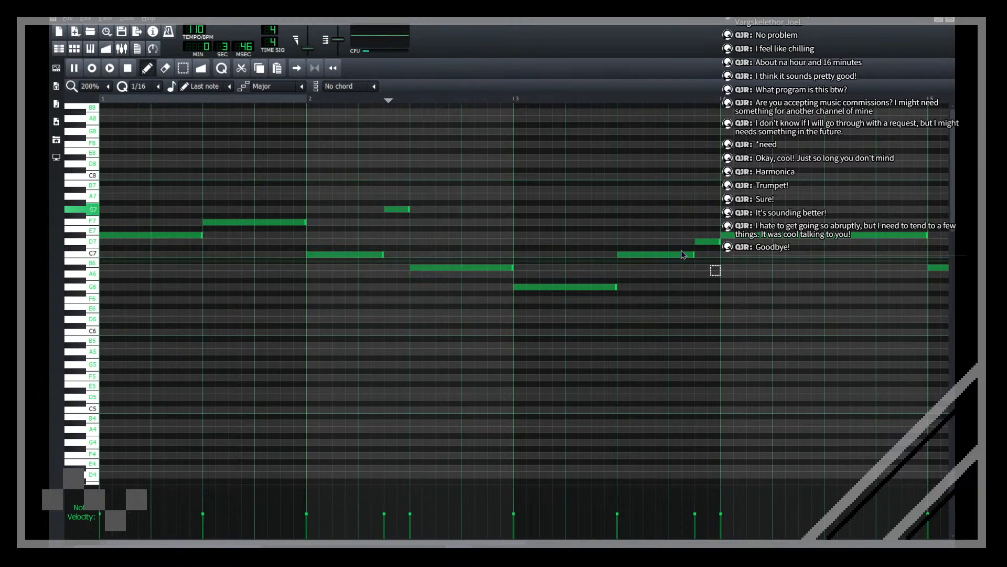
scroll(97, 92, up, 1)
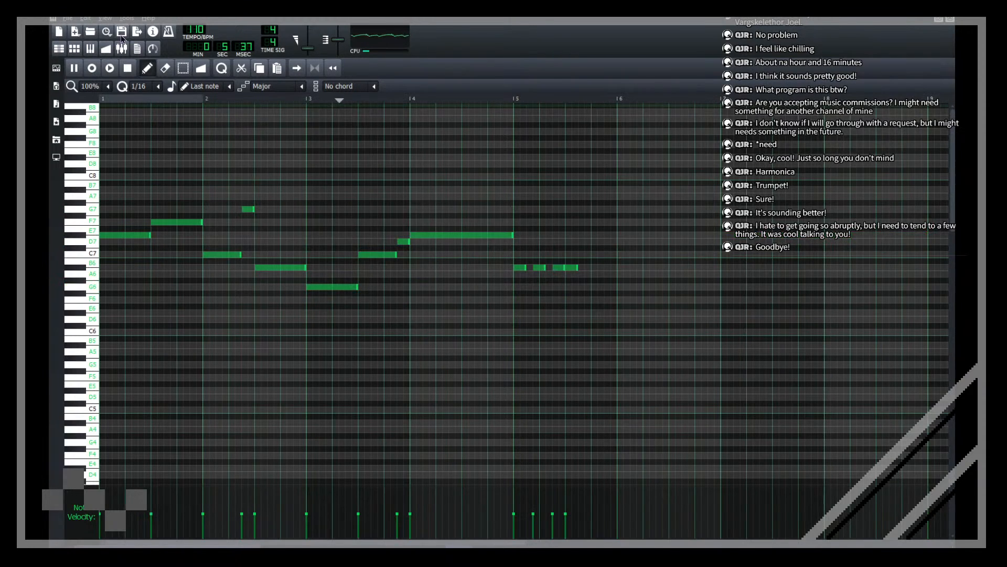
key(ctrl+s)
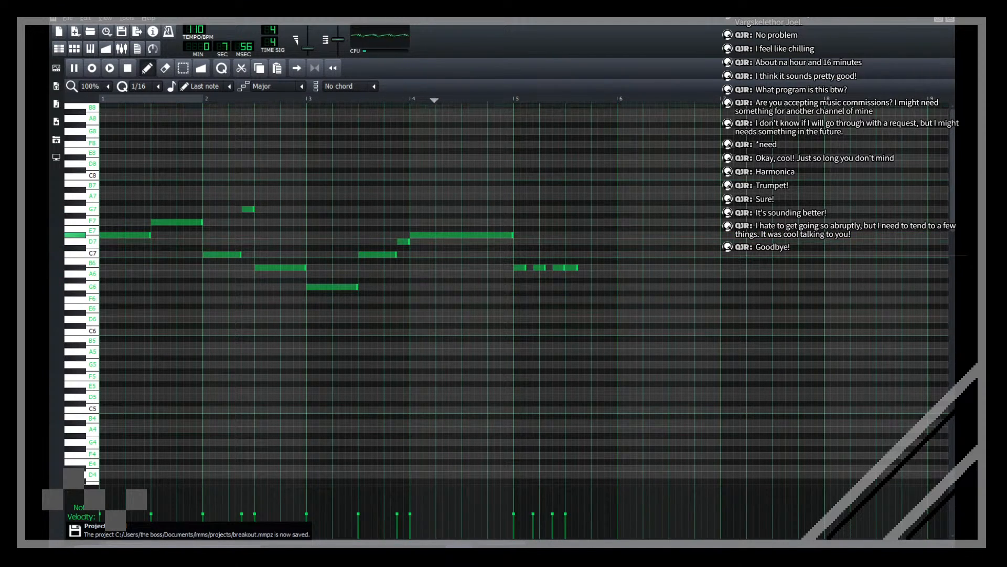
click(952, 19)
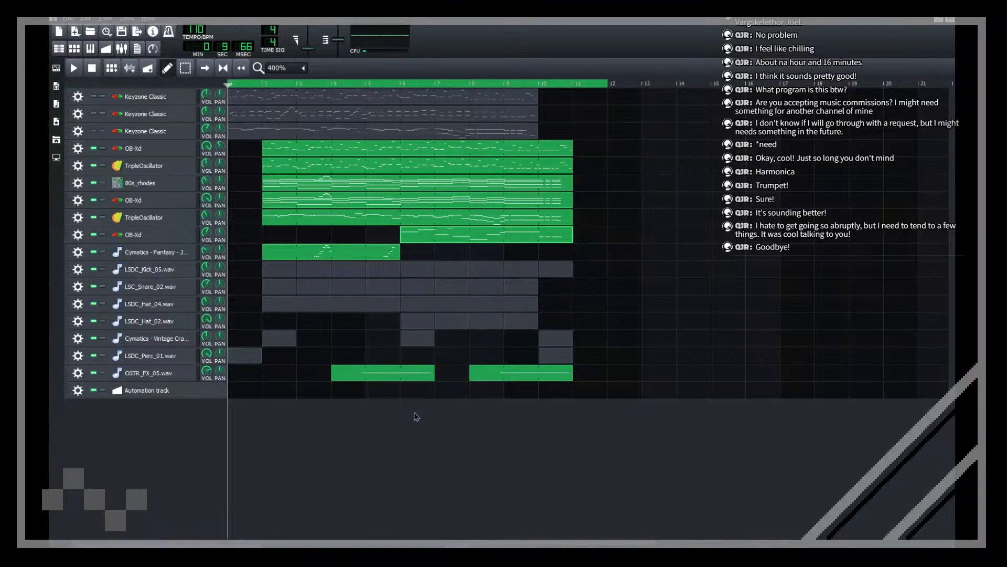
click(125, 32)
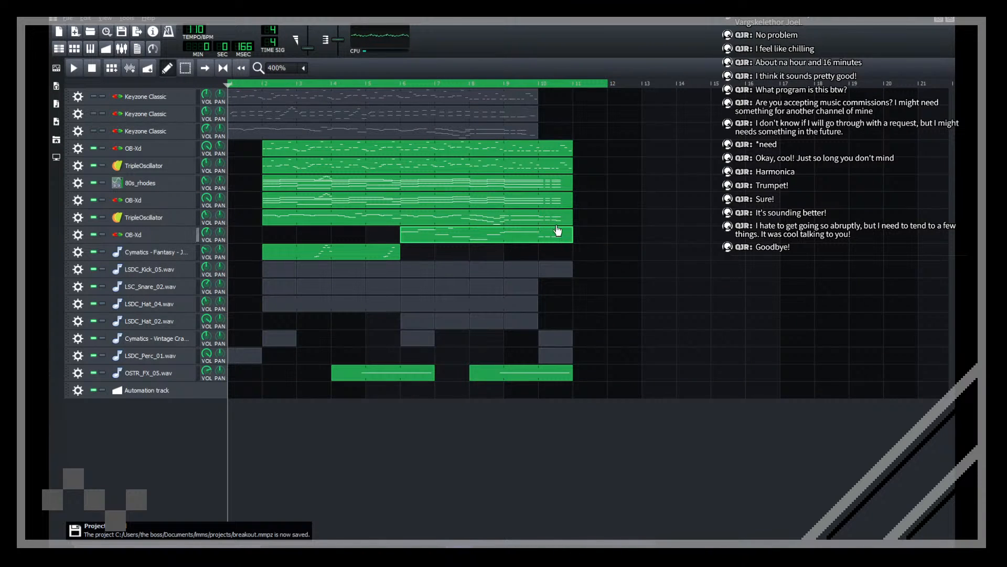
Step: Lower the last note of the bottom OB-Xd clip to A6 and play the song from the start
double_click(557, 231)
click(571, 269)
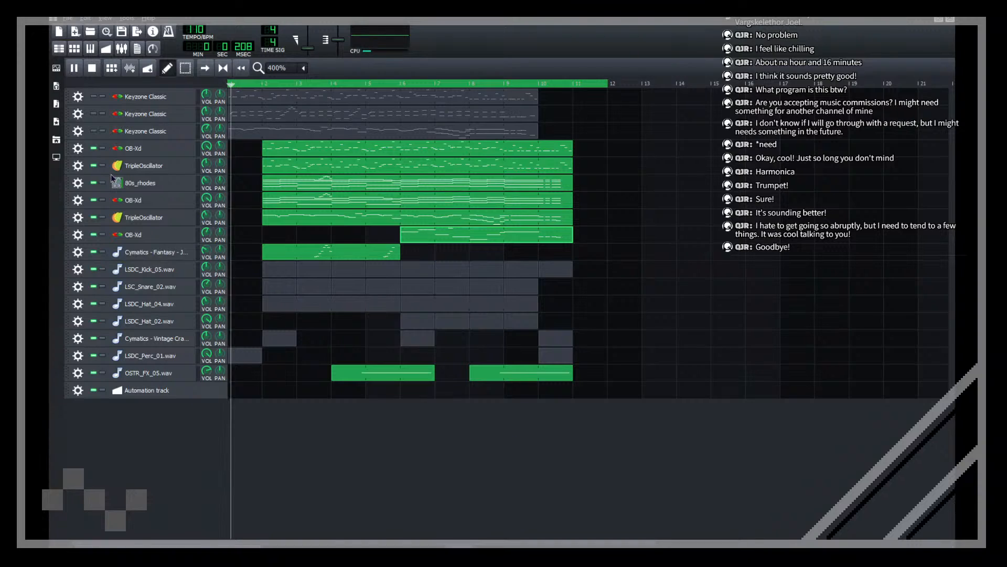
key(ctrl+s)
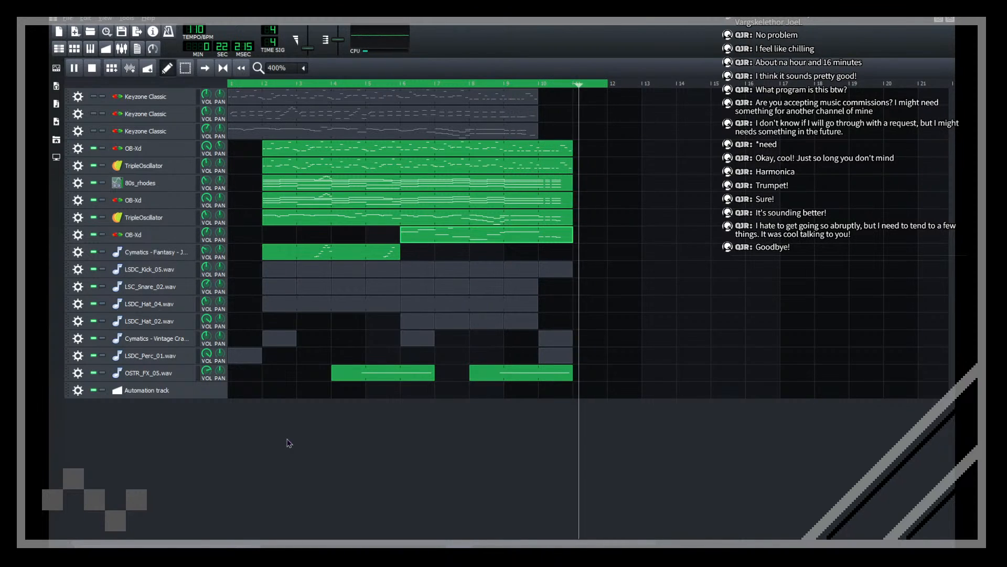
Step: Copy the lower-voice closing notes, three D#5 and one D5, from the end of the lower TripleOscillator track's clip
double_click(560, 225)
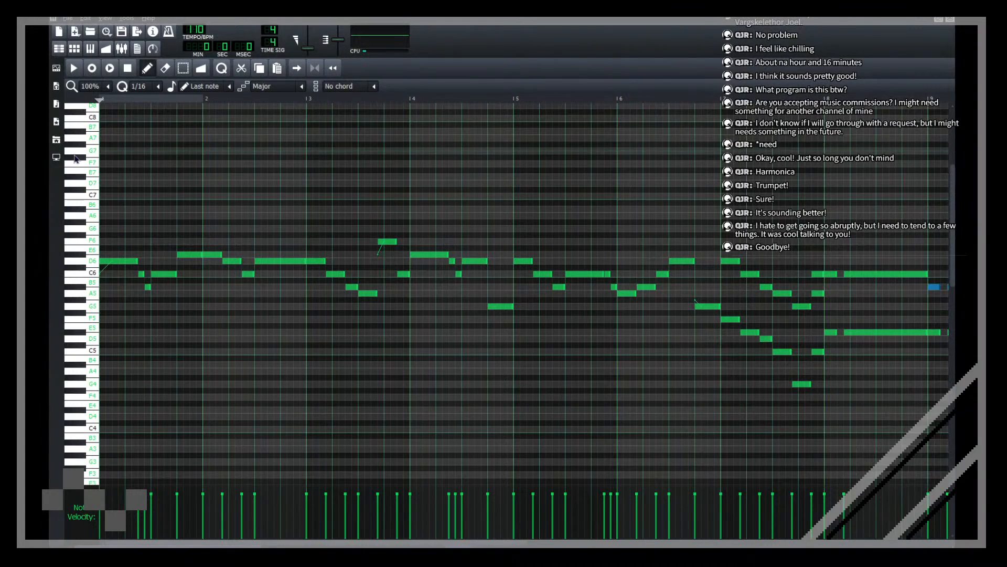
scroll(85, 87, up, 1)
ctrl+click(549, 229)
drag(569, 347, 514, 329)
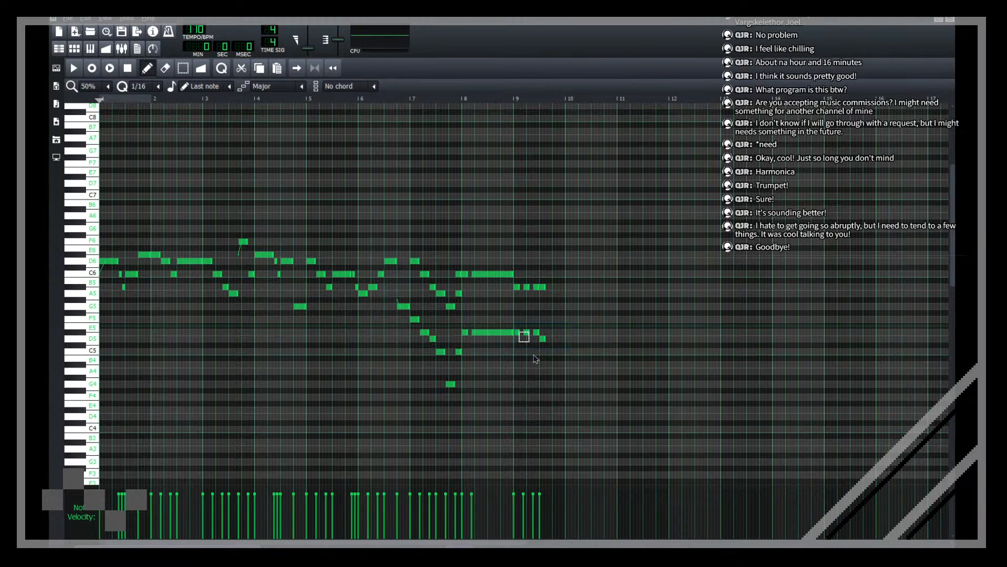
click(954, 24)
Step: Replace the closing notes of the bottom OB-Xd clip with the copied ones, placed at bar 5 and raised two octaves
double_click(405, 232)
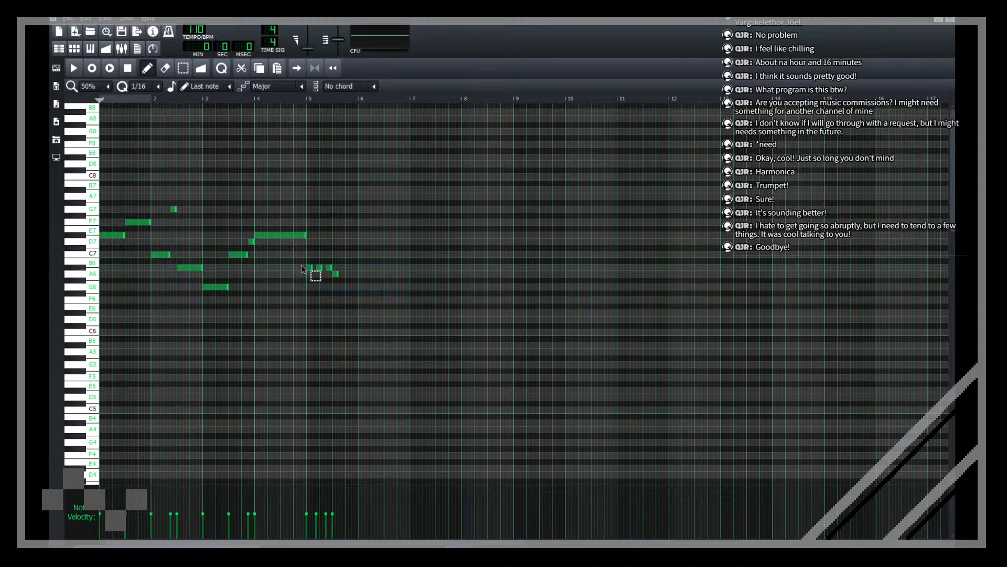
drag(302, 266, 301, 263)
key(Delete)
key(ctrl+v)
key(ctrl+Right)
key(ctrl+Right)
key(ctrl+Right)
key(ctrl+Right)
key(ctrl+Right)
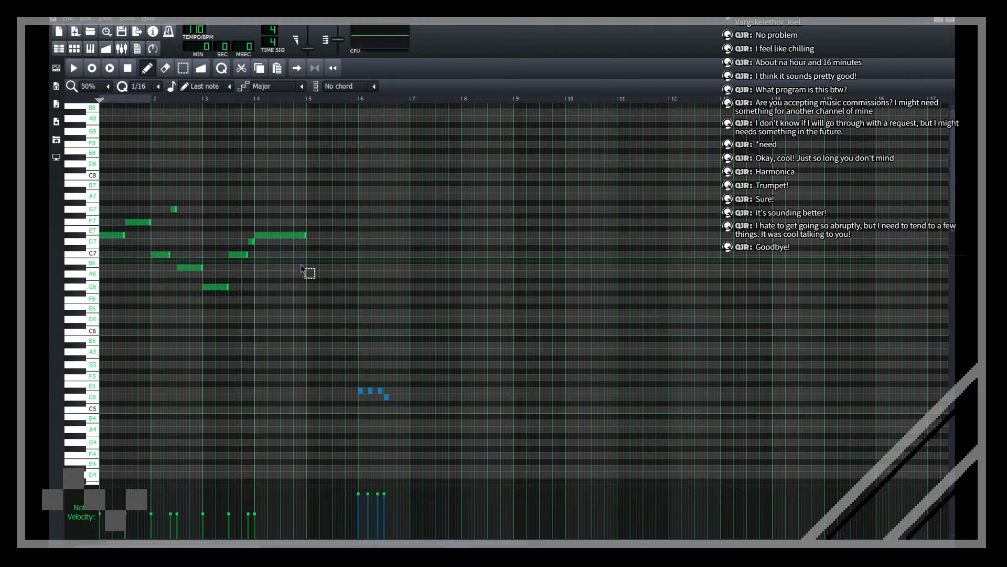
key(ctrl+Left)
key(ctrl+Up)
key(ctrl+Up)
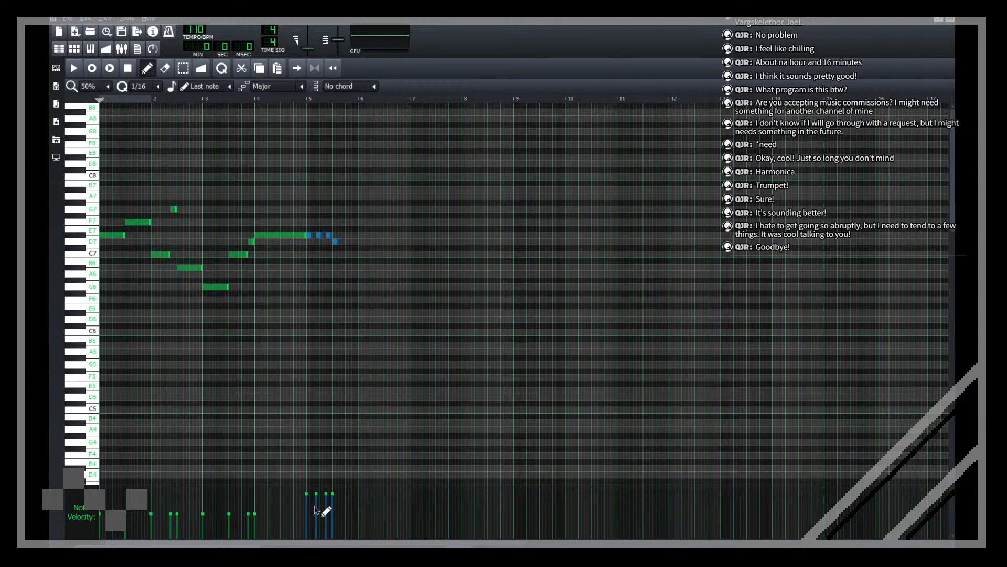
Step: Lower the pasted closing notes' velocities to about the level of the clip's other notes, and play and save the song
drag(315, 509, 308, 517)
ctrl+click(606, 215)
key(space)
click(950, 18)
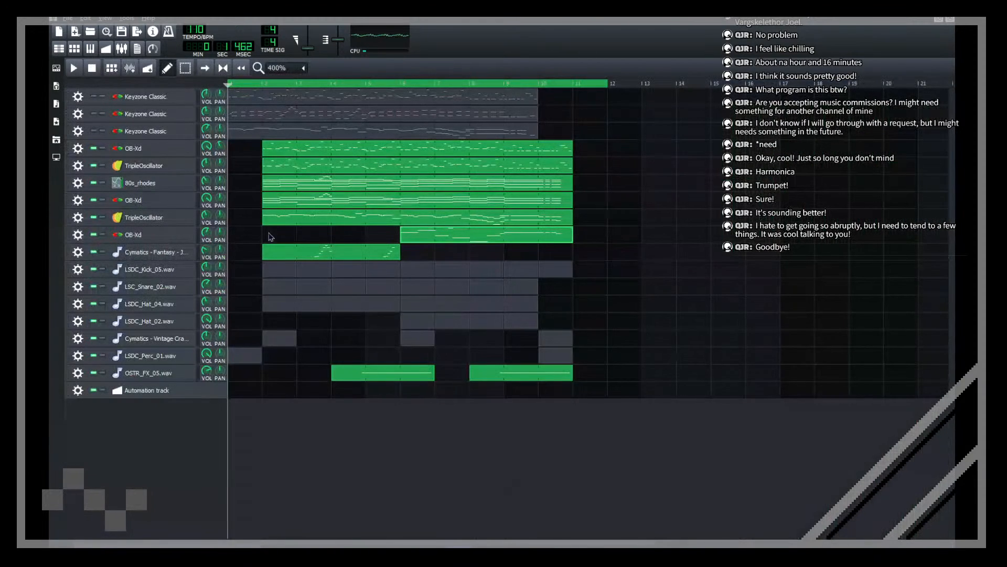
key(space)
click(120, 35)
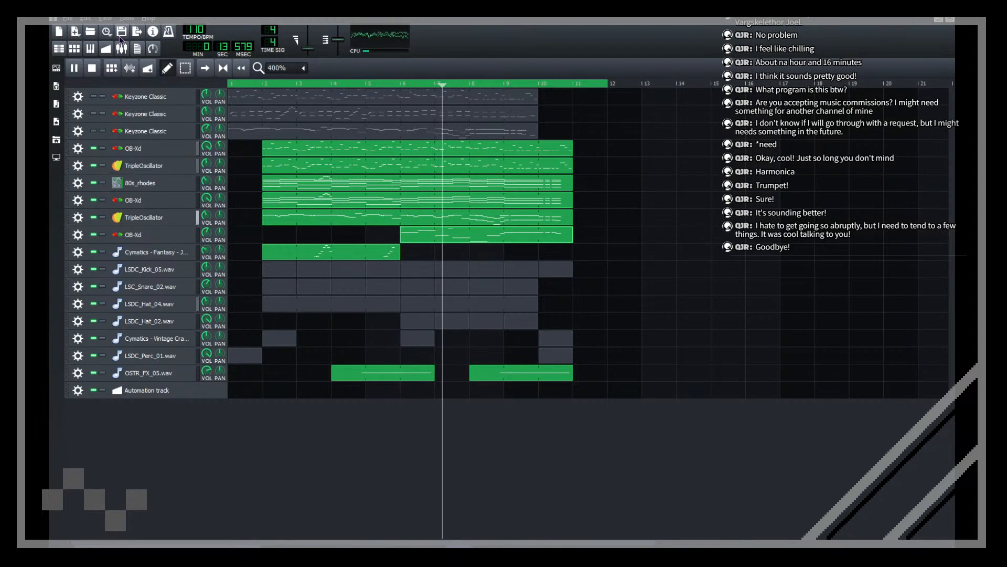
Step: Try amplifying the LSDC_Hat_02 sample to 478% and reset the amplification to its default
click(168, 321)
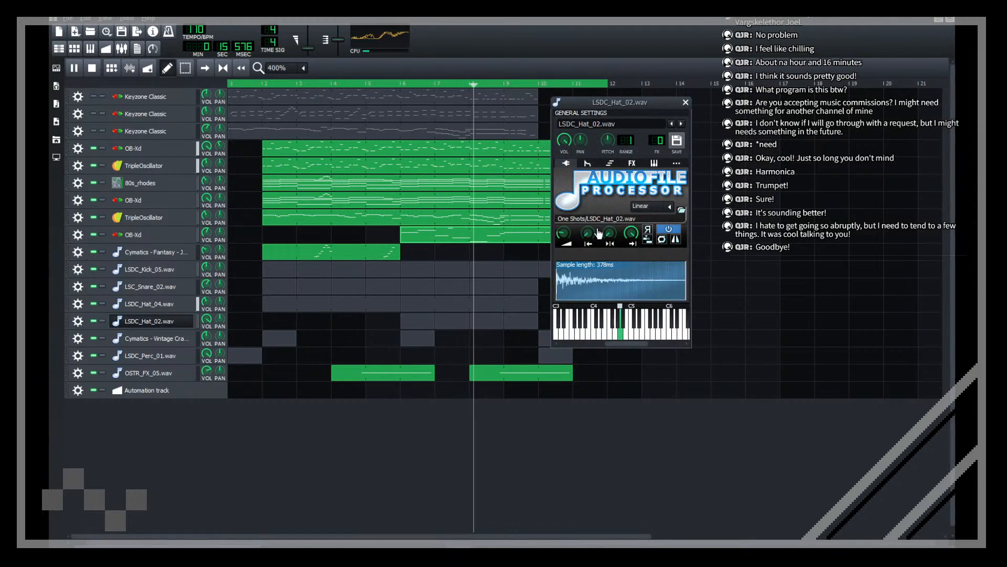
drag(563, 232, 586, 138)
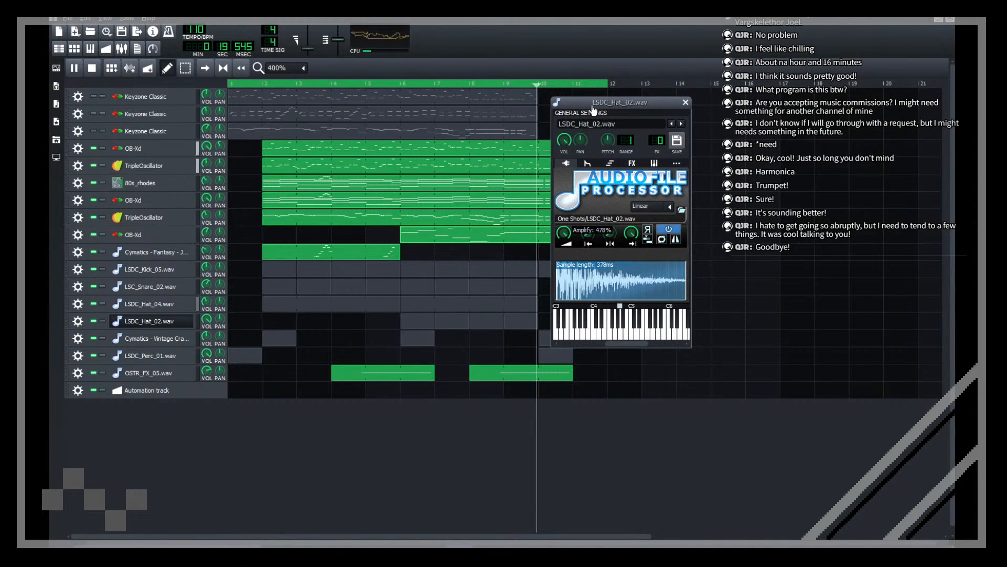
right_click(563, 236)
click(590, 260)
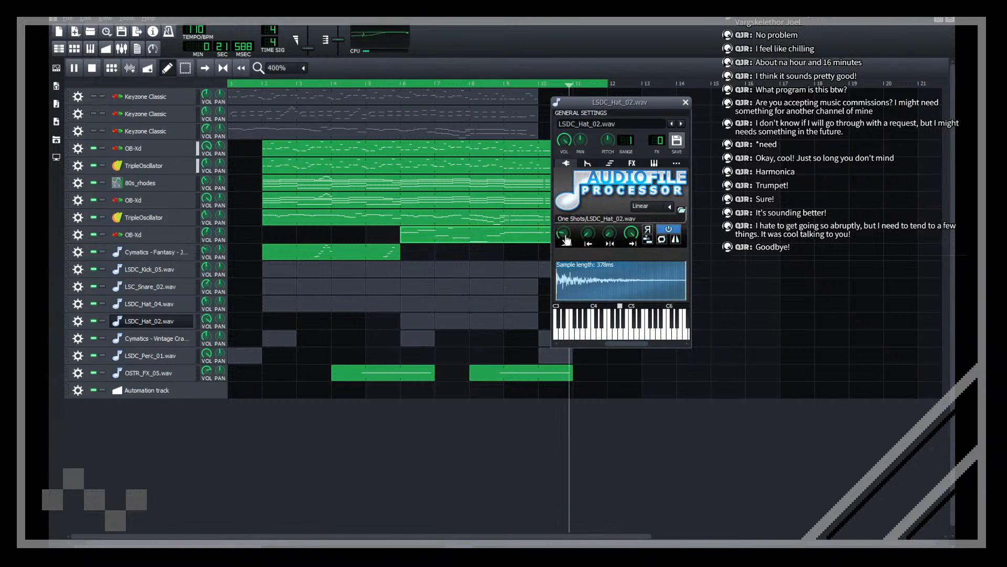
Step: Examine the LSDC_Hat_02 effects chain and its OTT compressor settings
click(632, 163)
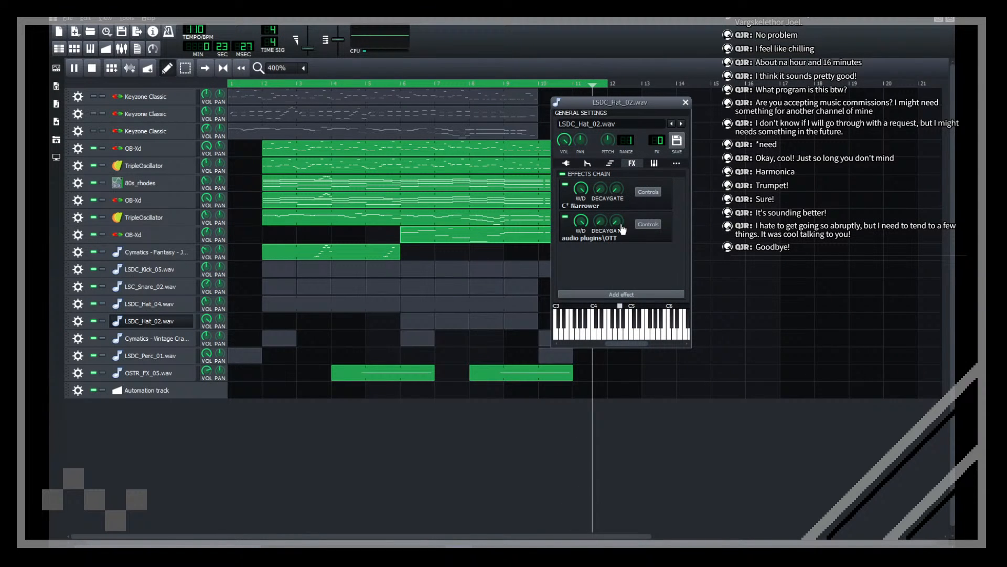
click(648, 224)
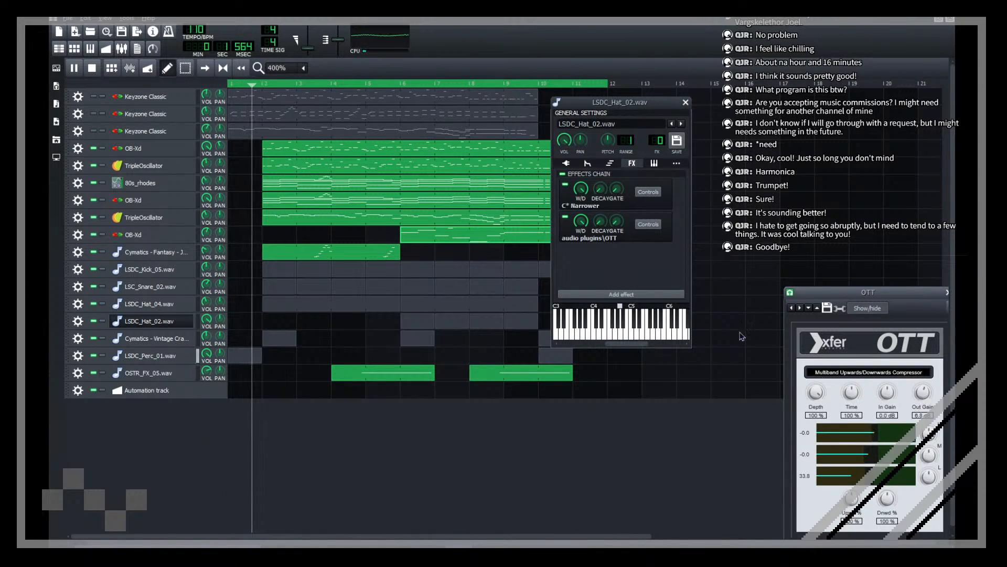
click(686, 103)
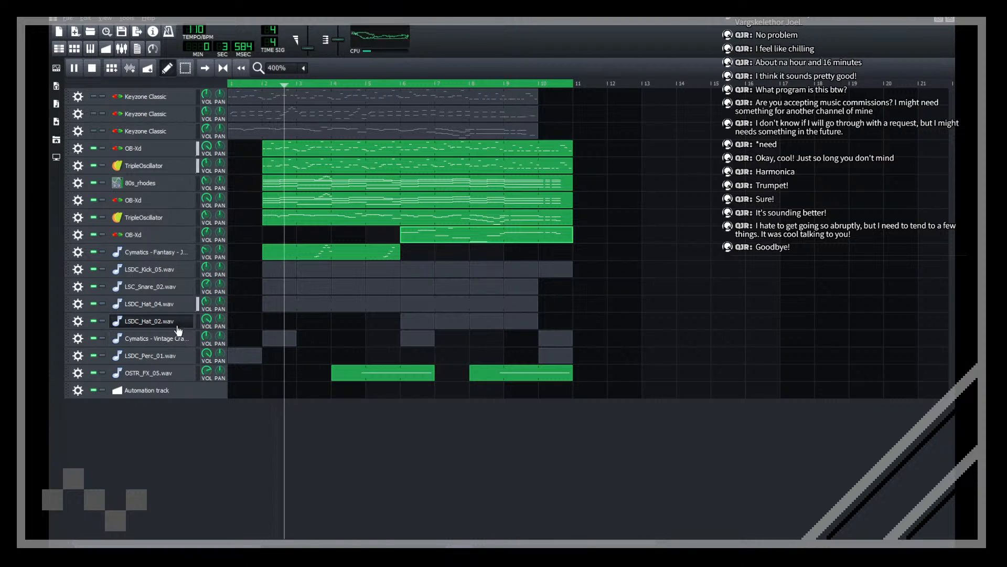
Step: Set the OTT output gain on LSDC_Hat_02 to 3.4 dB, and save the song
click(152, 321)
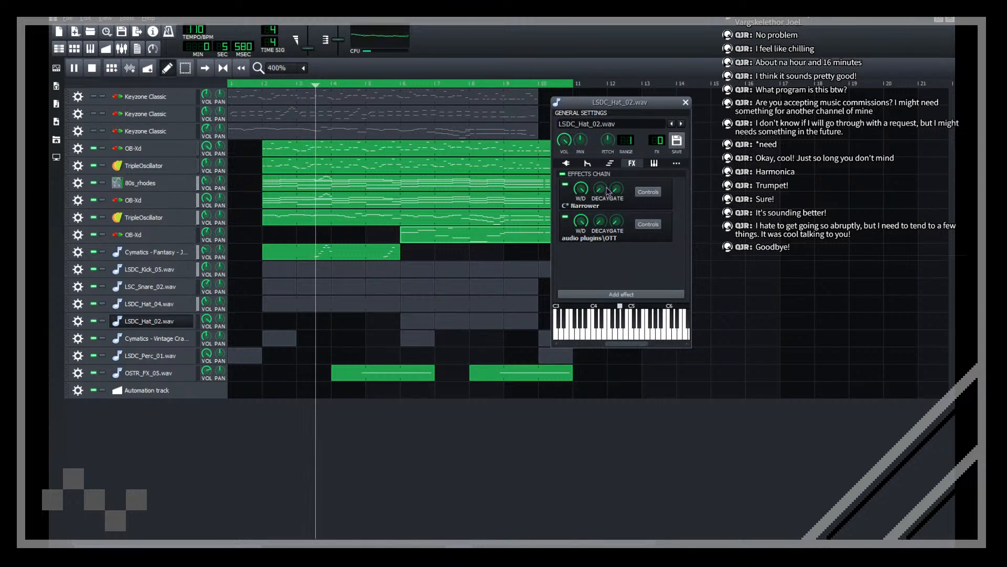
click(648, 224)
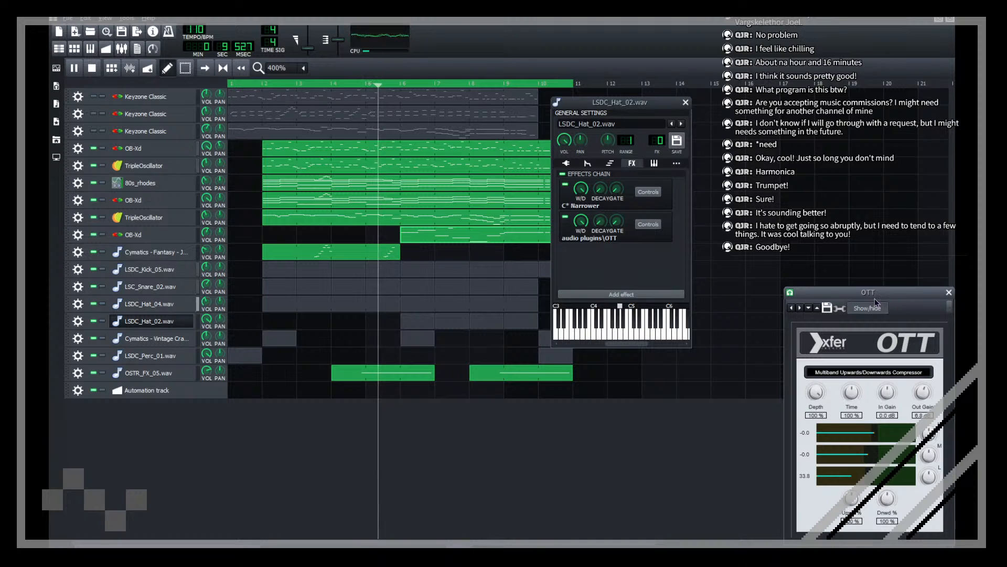
drag(877, 302, 797, 191)
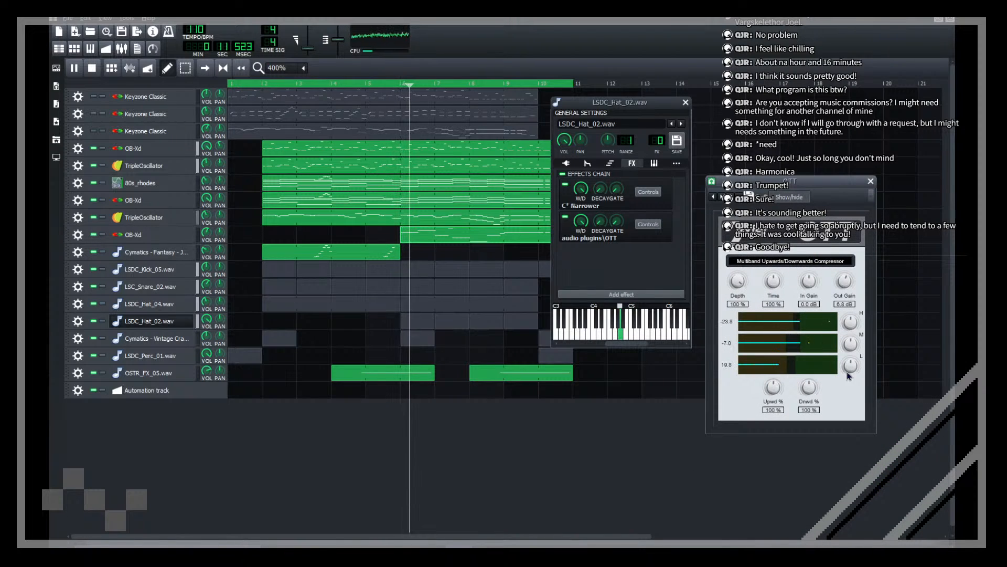
drag(844, 282, 845, 287)
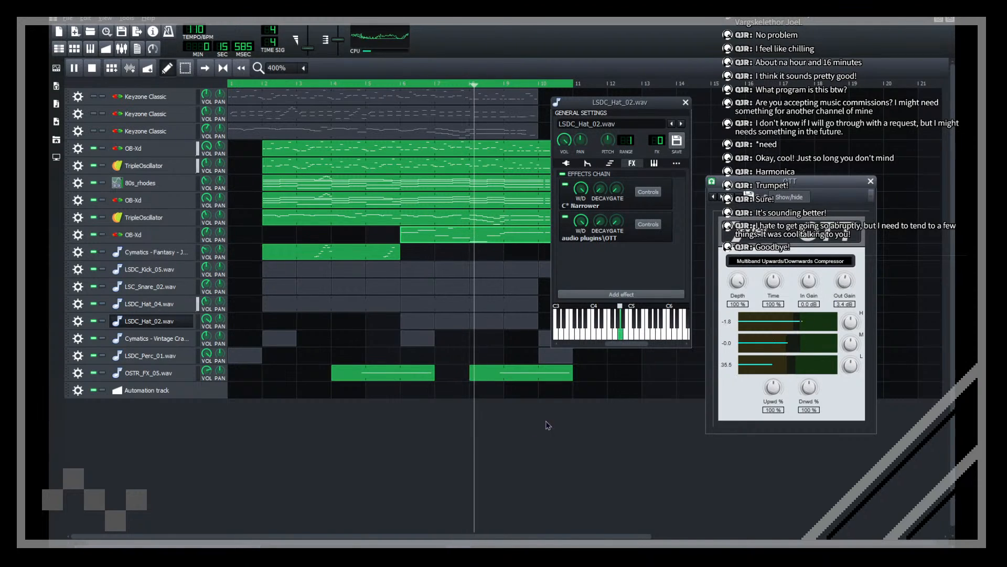
click(413, 472)
key(ctrl+s)
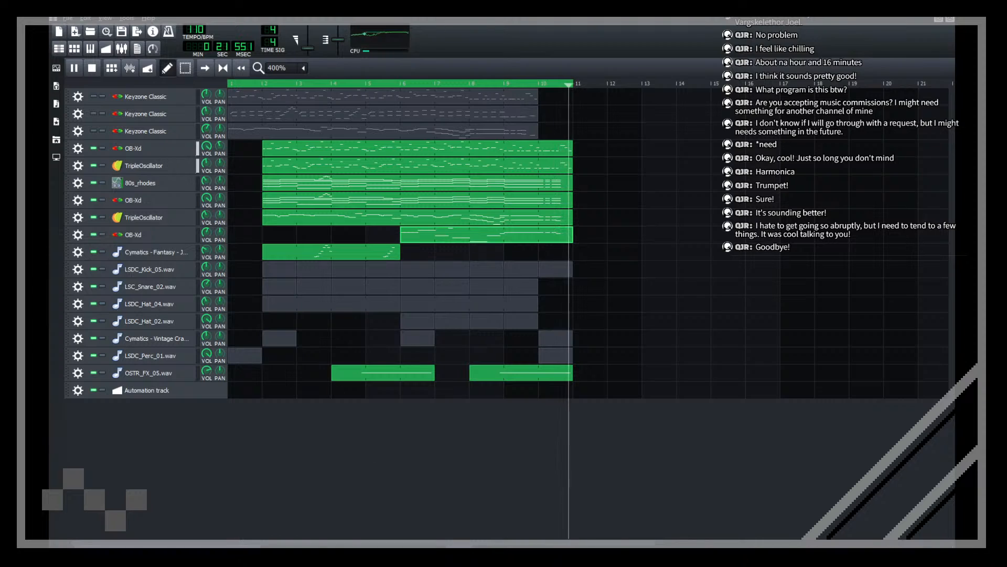
key(ctrl+s)
key(space)
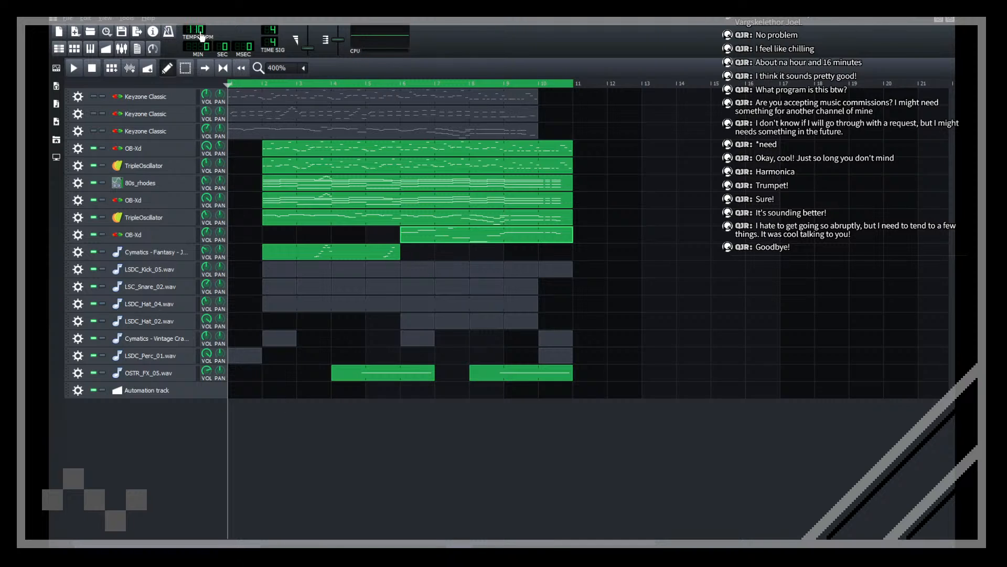
Step: Save the "breakout" project
click(121, 31)
drag(562, 88, 582, 204)
drag(229, 173, 93, 222)
drag(242, 361, 108, 41)
key(ctrl+s)
click(121, 33)
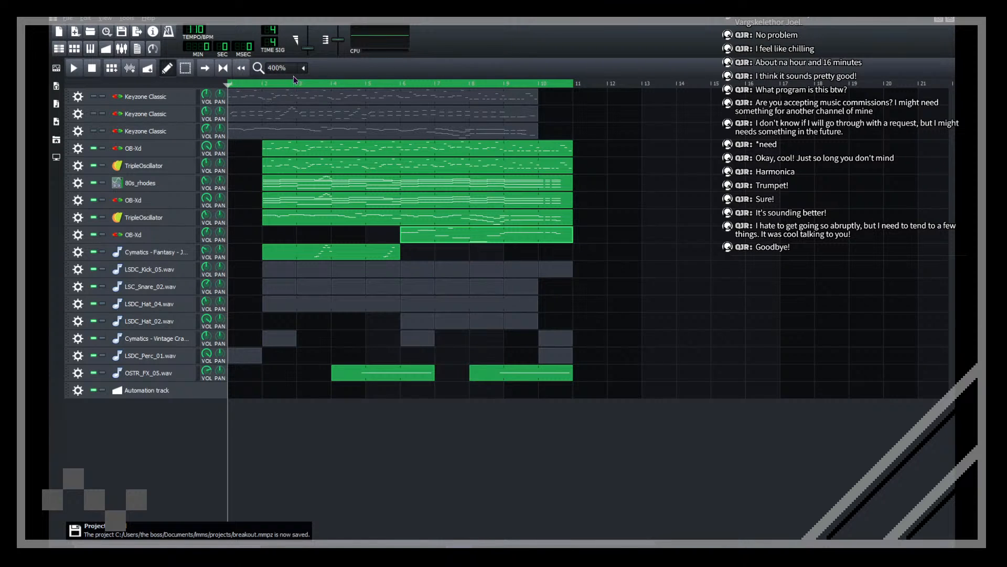
scroll(292, 73, up, 1)
scroll(292, 74, down, 1)
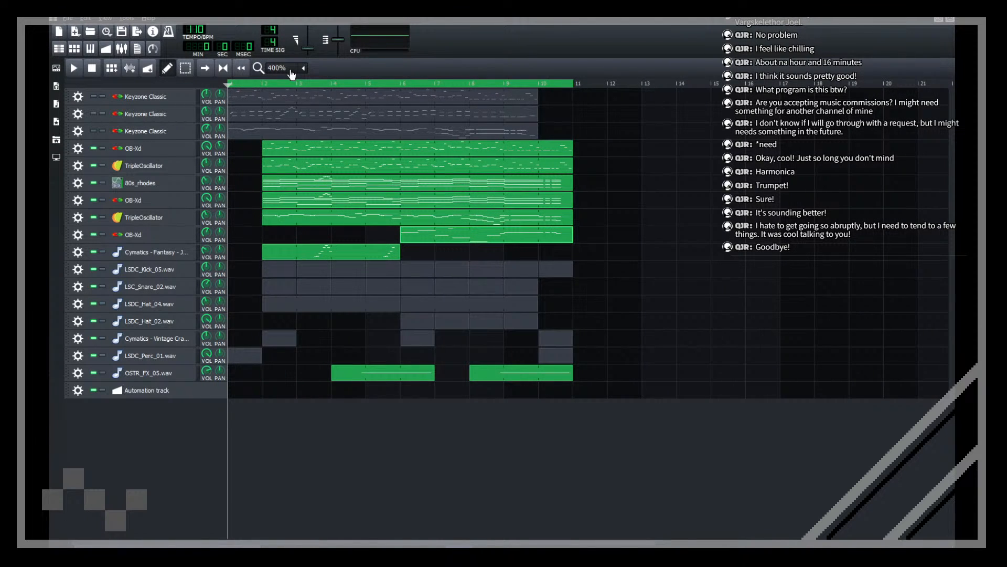
Step: Play the song, save it, and replay it from bar 6
key(space)
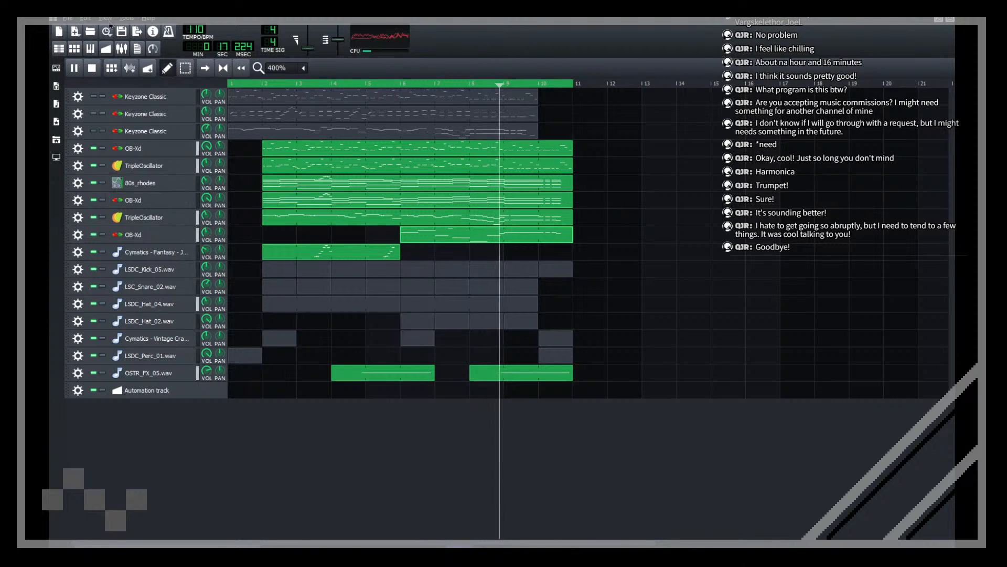
key(ctrl+s)
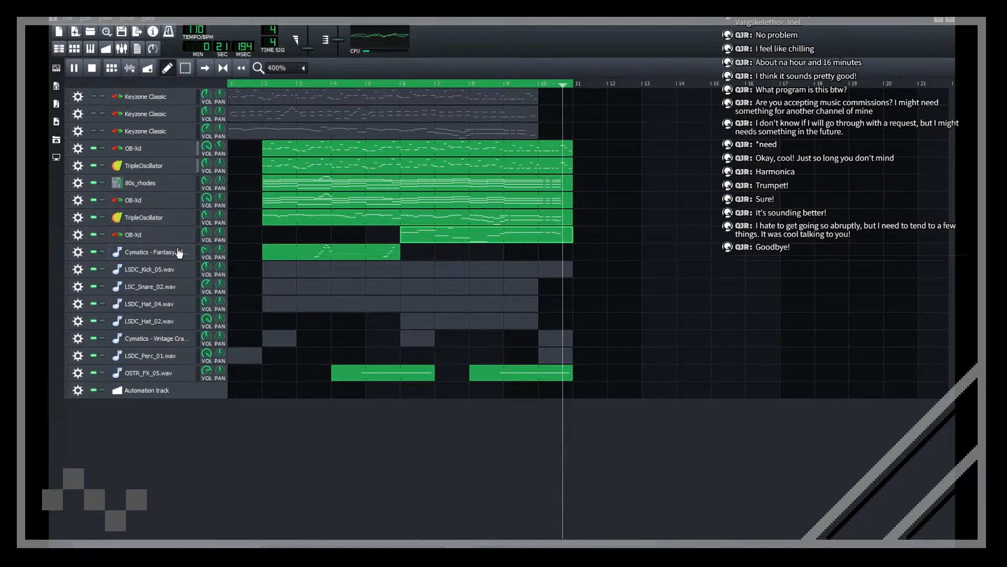
click(403, 83)
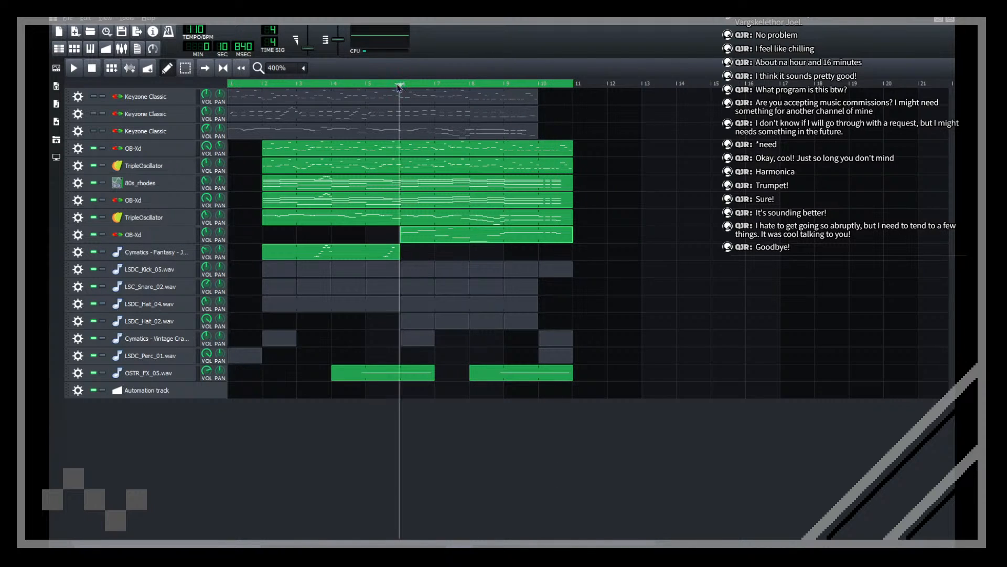
key(space)
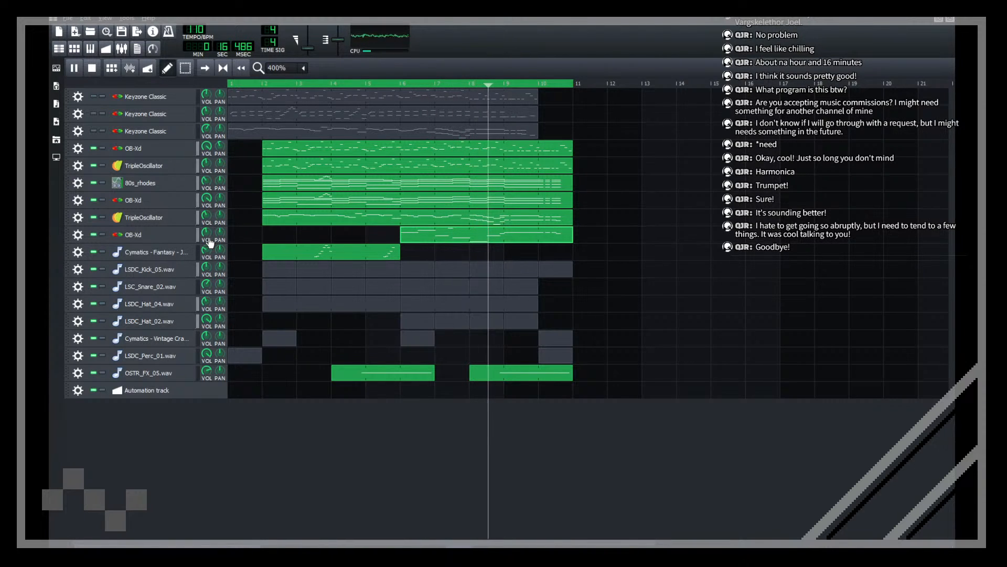
Step: Try lowering the long bar 4 note of the bottom OB-Xd clip and the short note before it by a semitone each
double_click(543, 237)
click(285, 235)
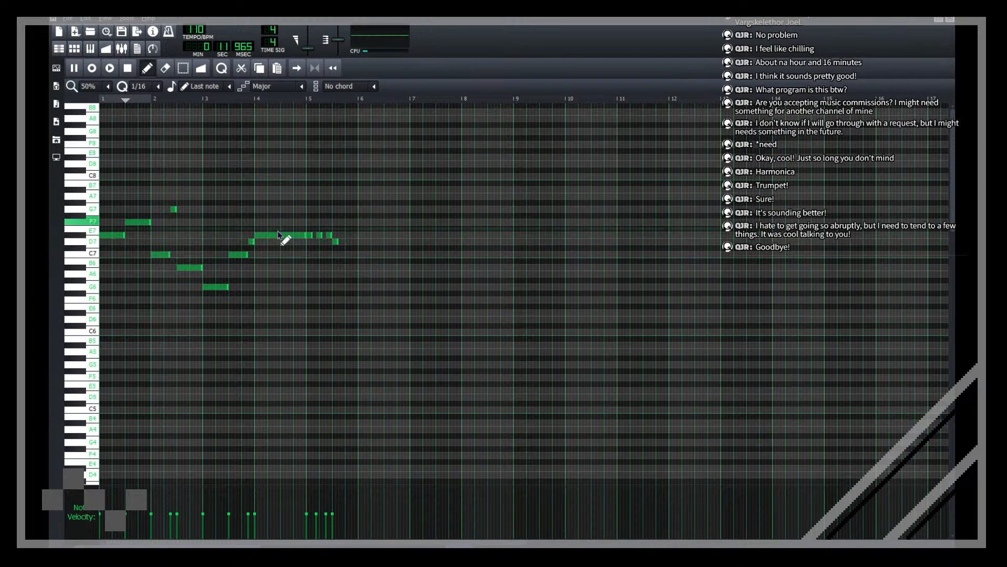
key(Down)
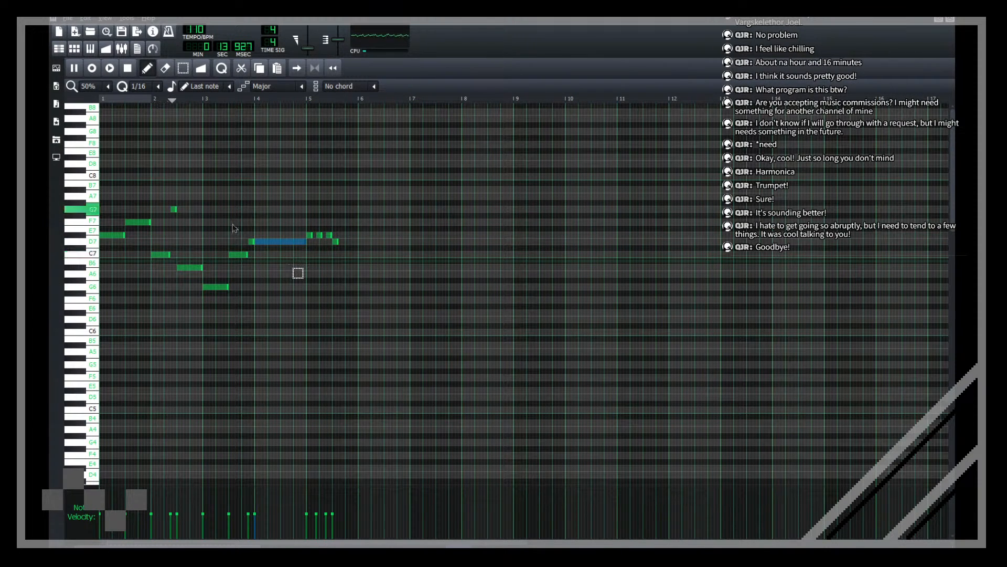
drag(248, 215, 251, 245)
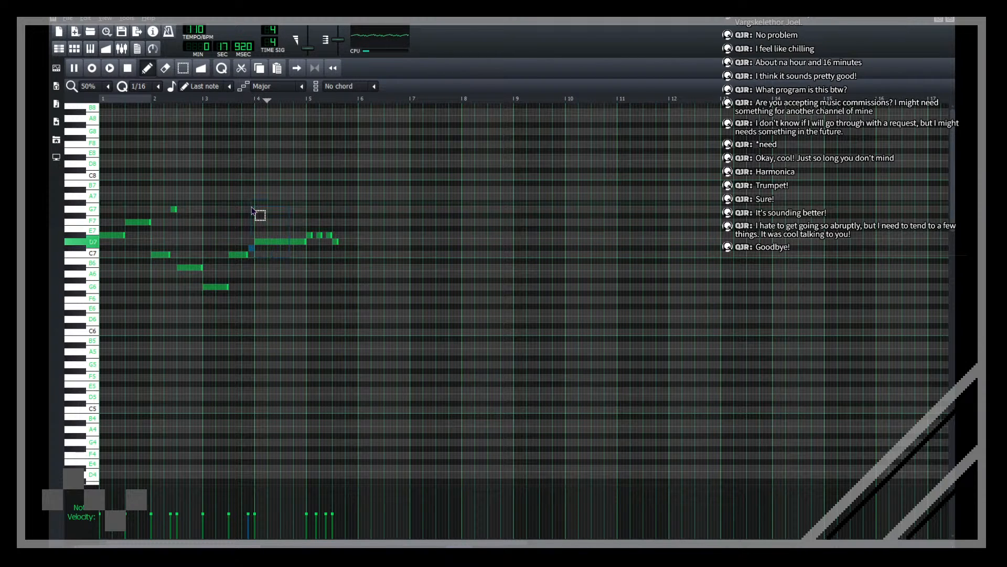
drag(252, 208, 252, 208)
click(253, 208)
click(950, 19)
key(space)
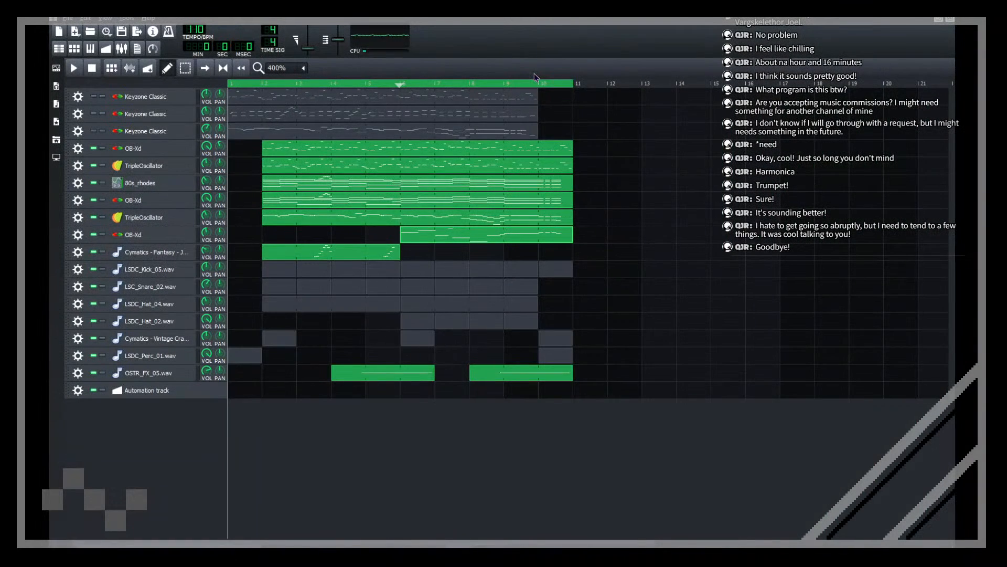
Step: Raise the bottom OB-Xd clip's long bar 4 note to F7 and the short note before it to D#7
key(space)
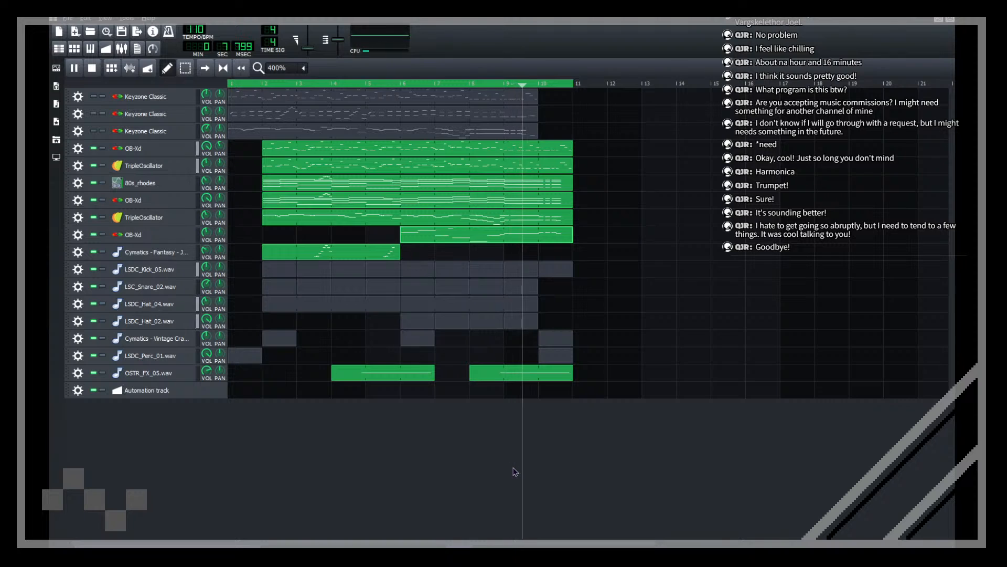
key(space)
double_click(554, 236)
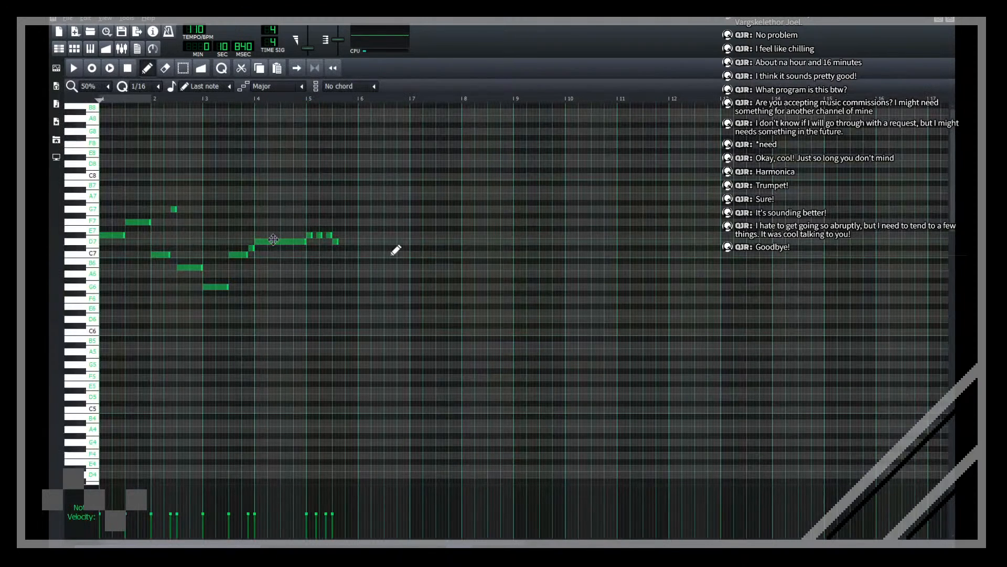
drag(251, 204, 260, 185)
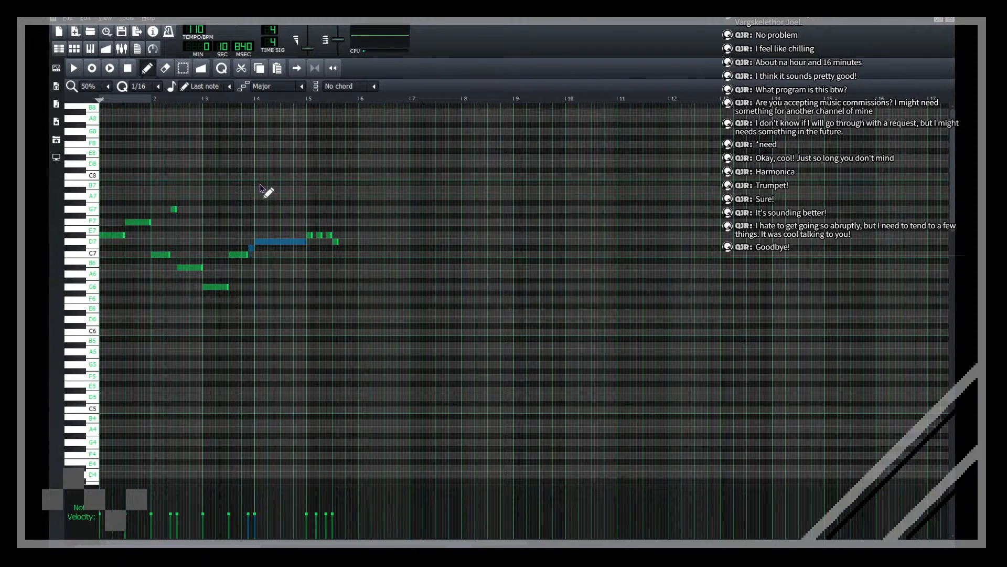
key(Up)
key(Up)
key(Up)
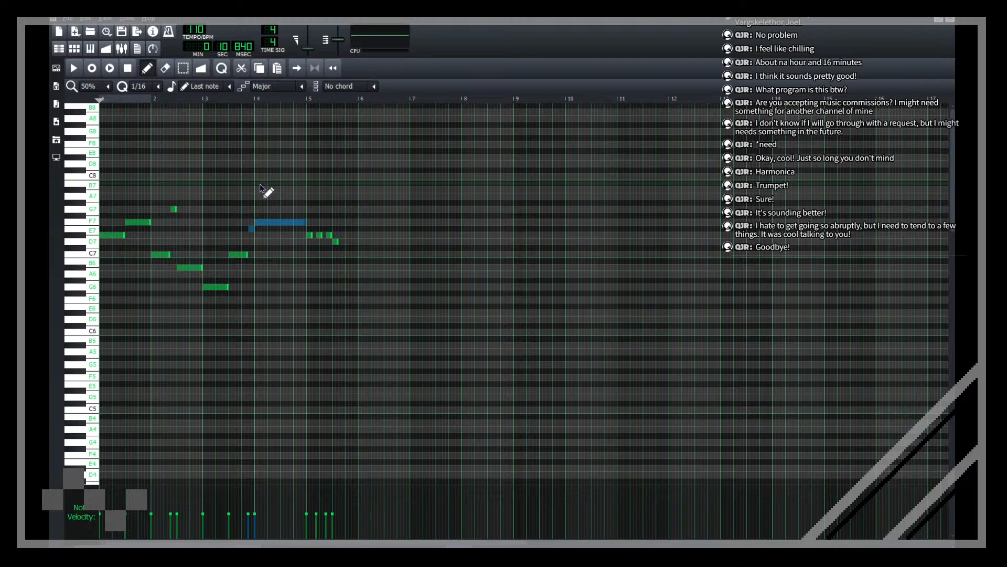
click(90, 90)
key(space)
click(405, 230)
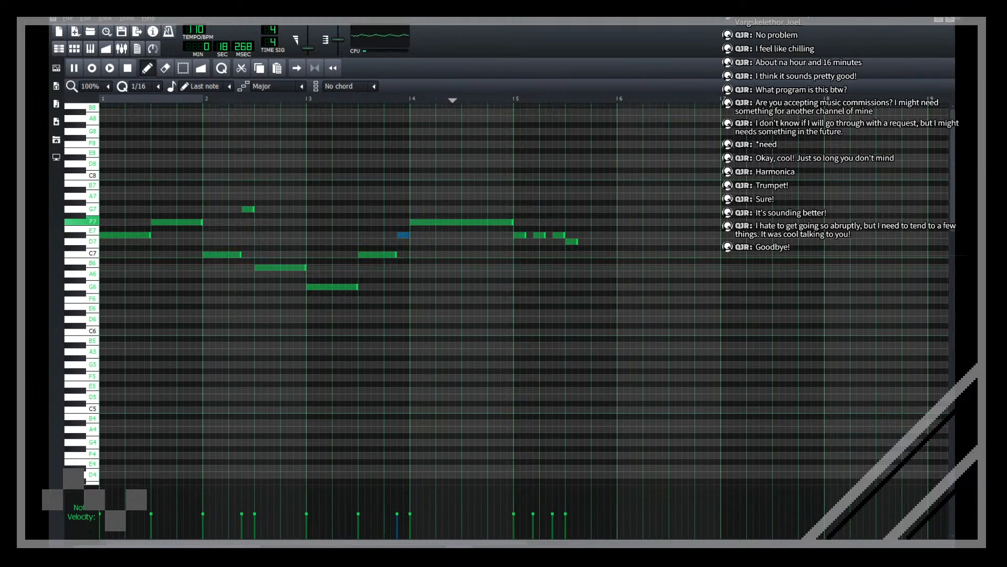
click(951, 24)
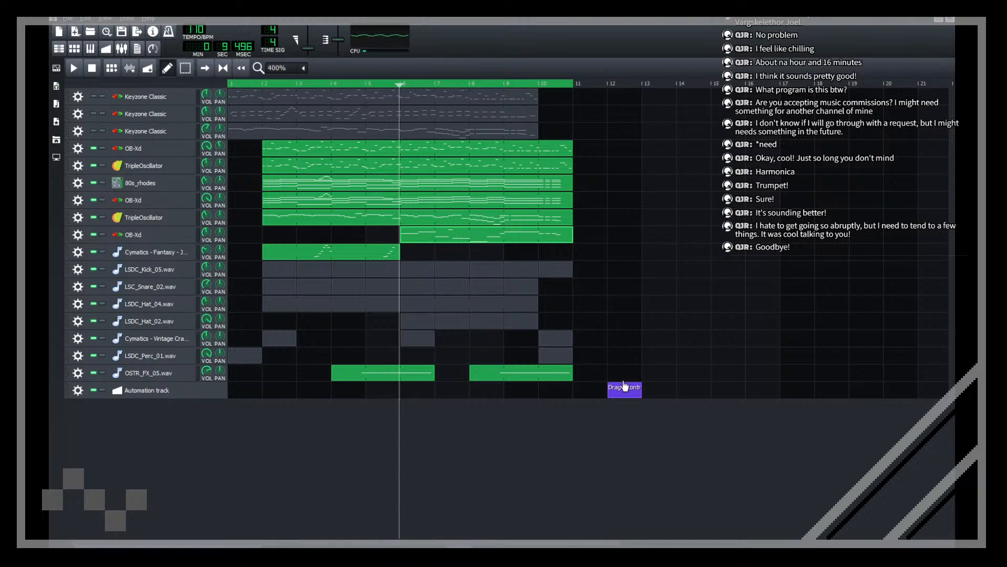
middle_click(624, 387)
Step: Raise the bottom OB-Xd track's volume slightly during playback, and save the song
key(space)
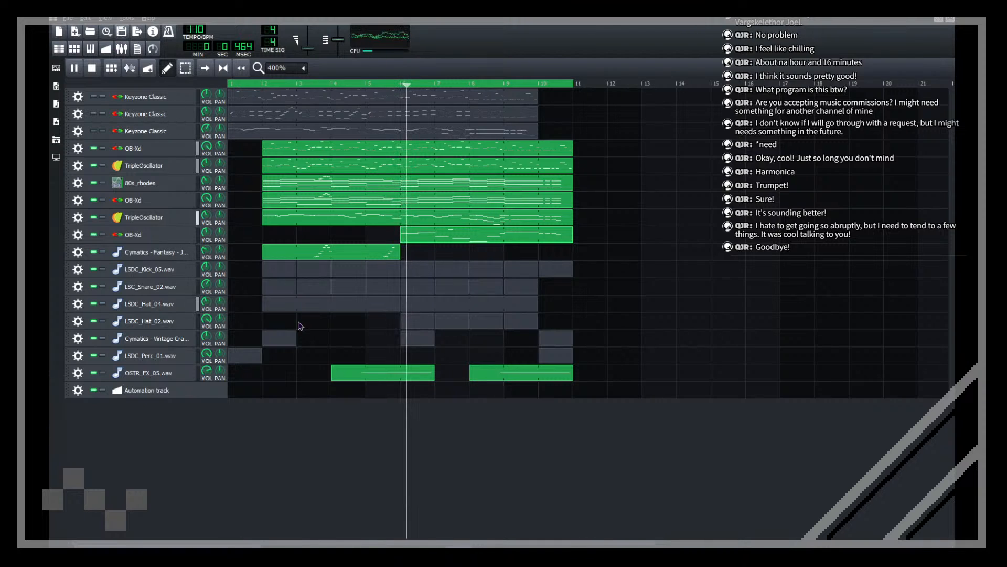
key(ctrl+s)
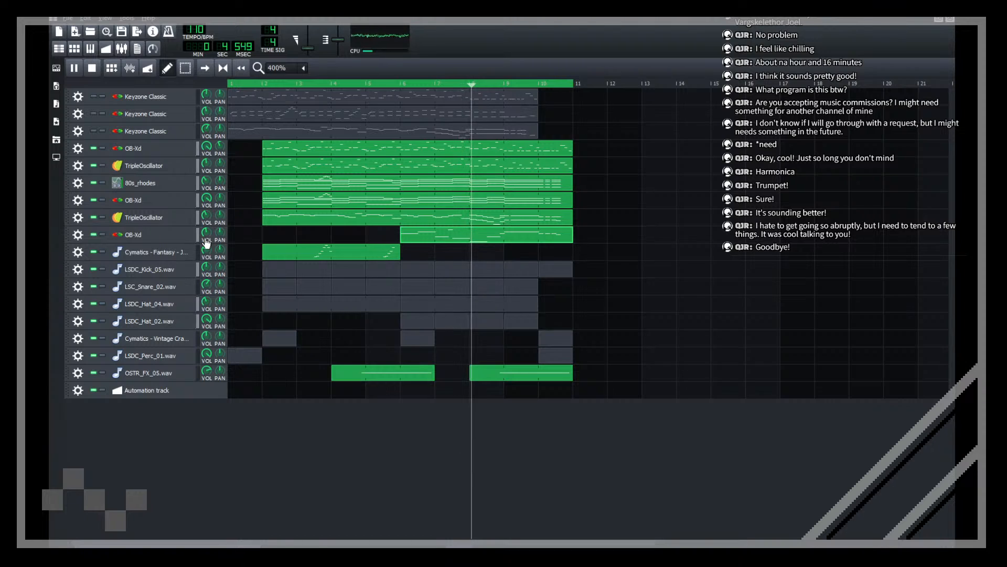
drag(205, 242, 202, 234)
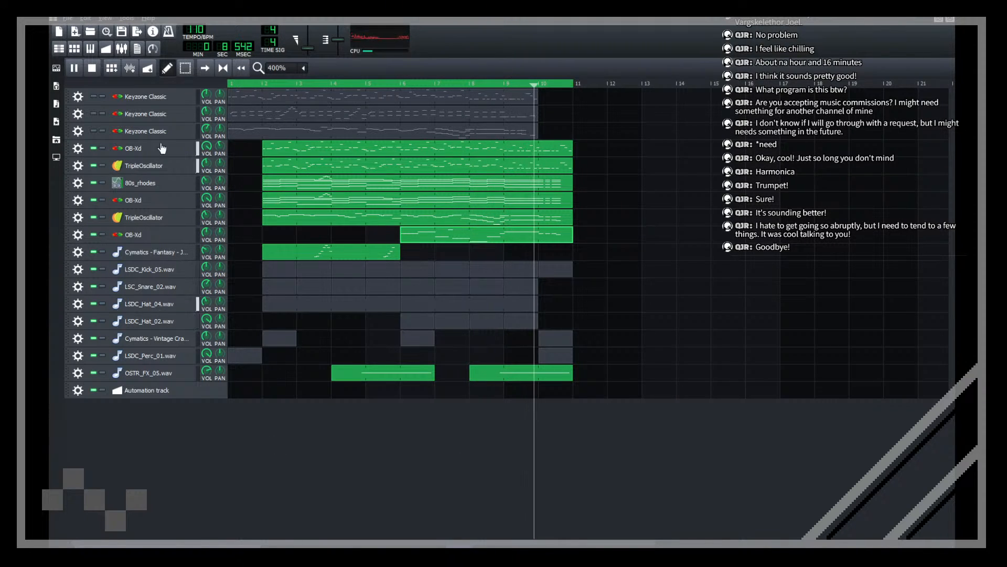
key(ctrl+s)
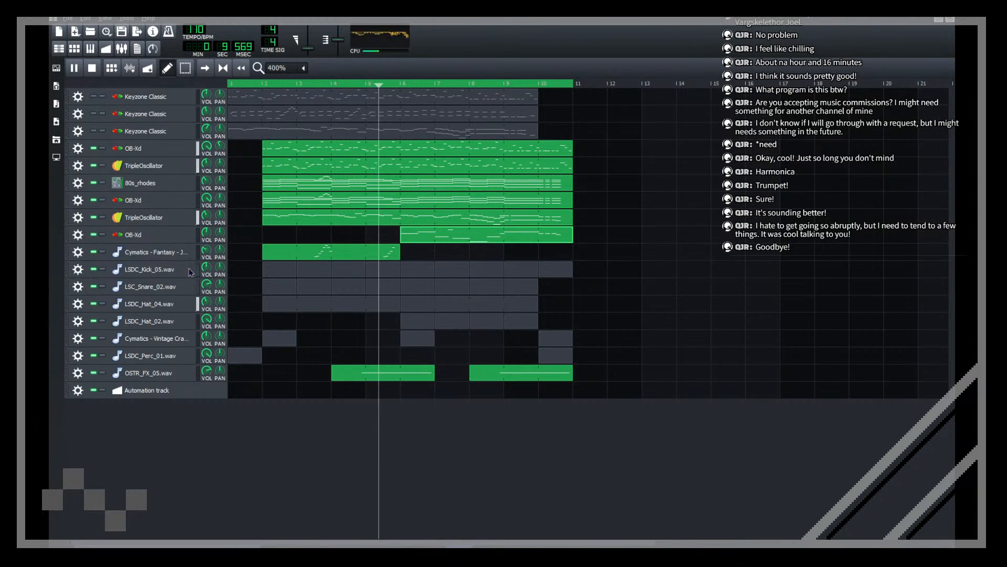
key(ctrl+s)
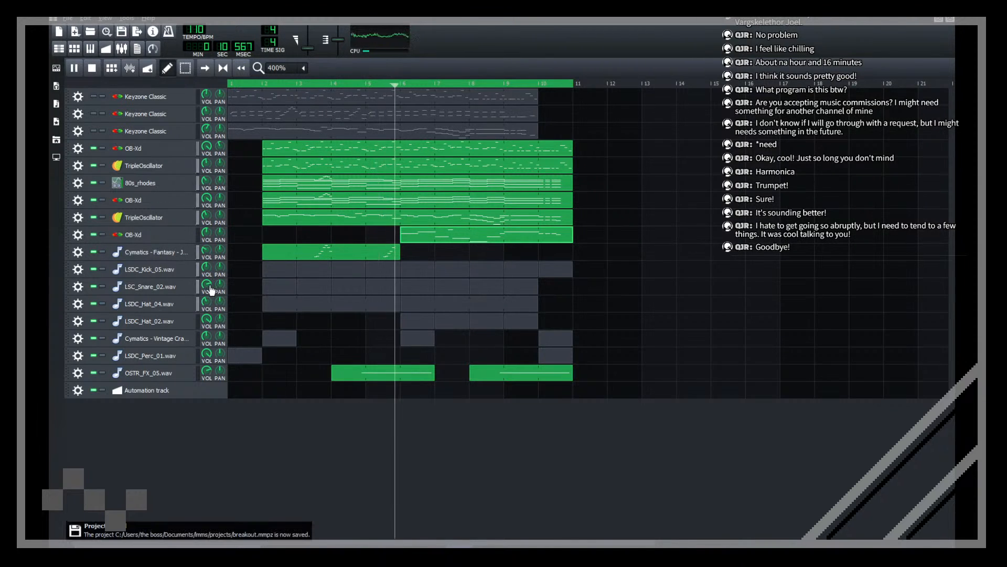
Step: Set the OTT output gain on LSC_Snare_02 to about 0.7 dB
click(183, 287)
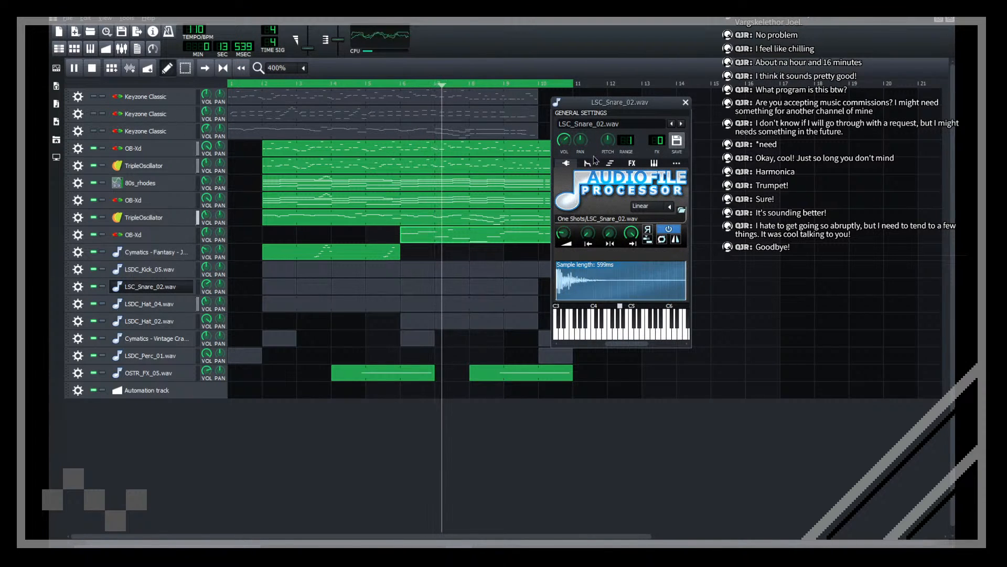
click(631, 163)
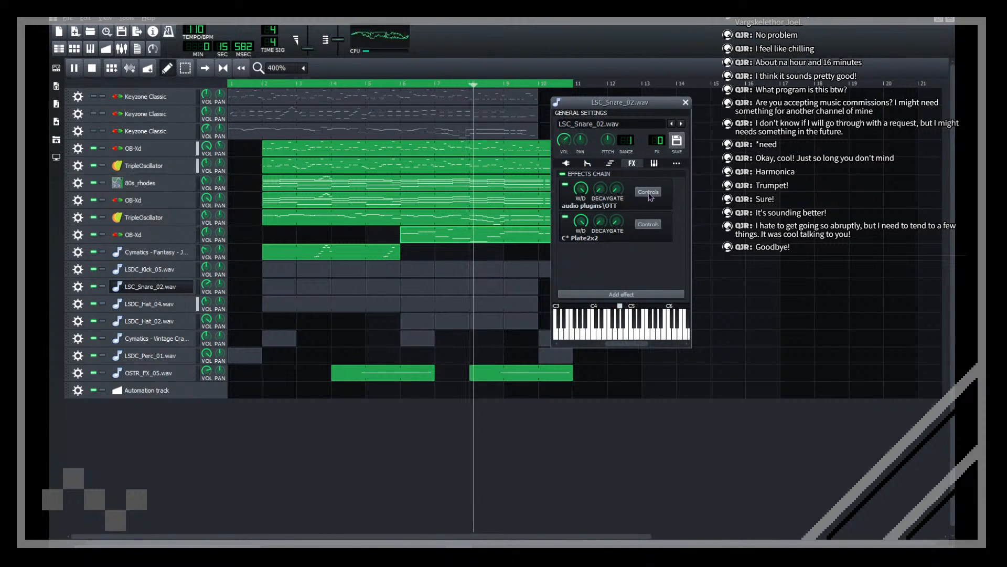
click(649, 192)
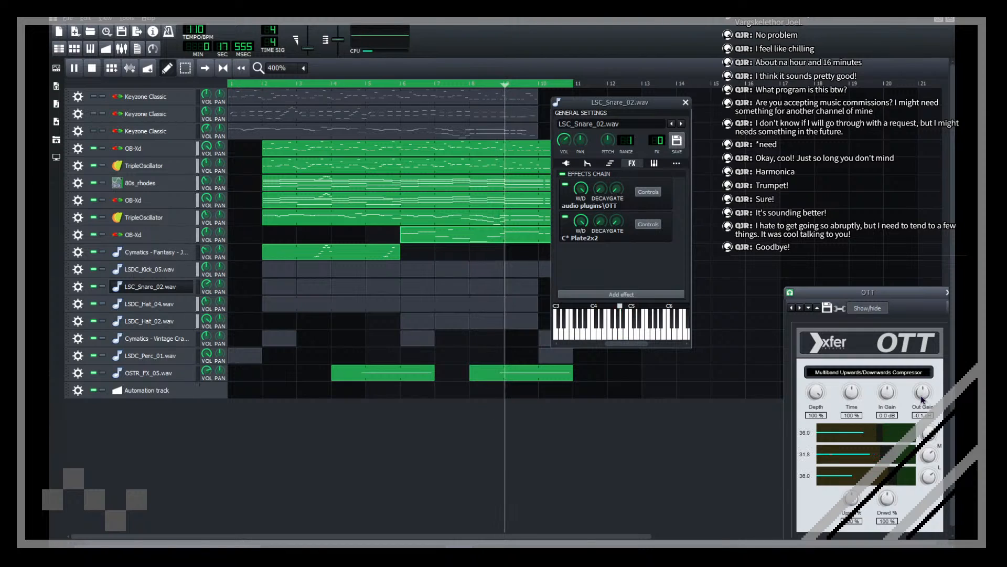
drag(924, 401, 924, 399)
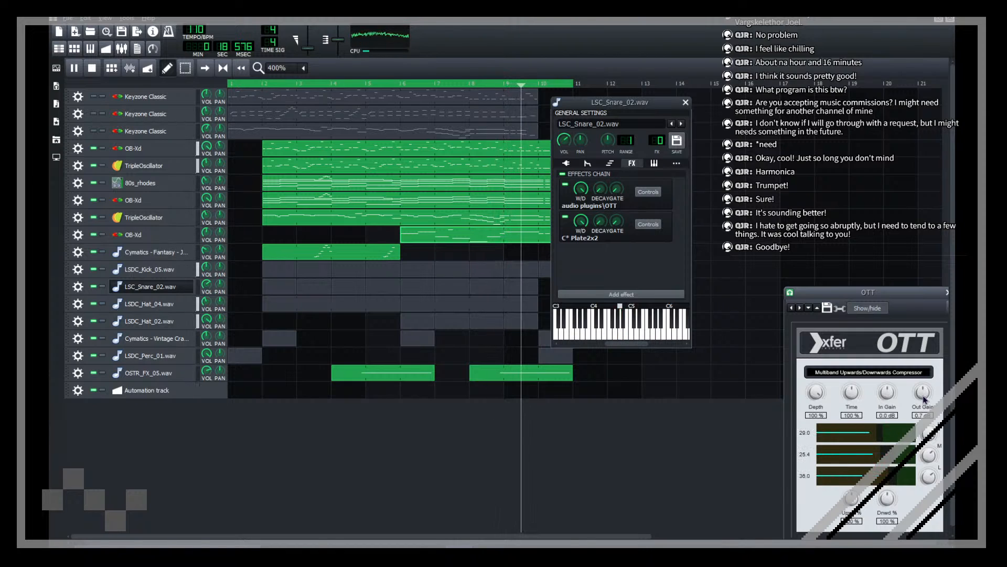
click(514, 423)
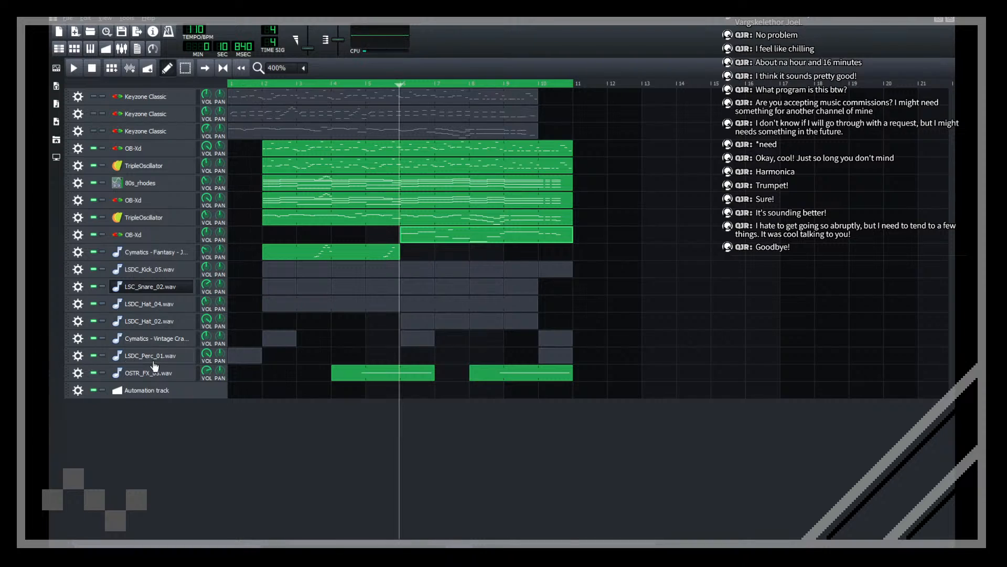
Step: Check the LSDC_Perc_01 instrument settings and play the song
click(152, 357)
click(488, 426)
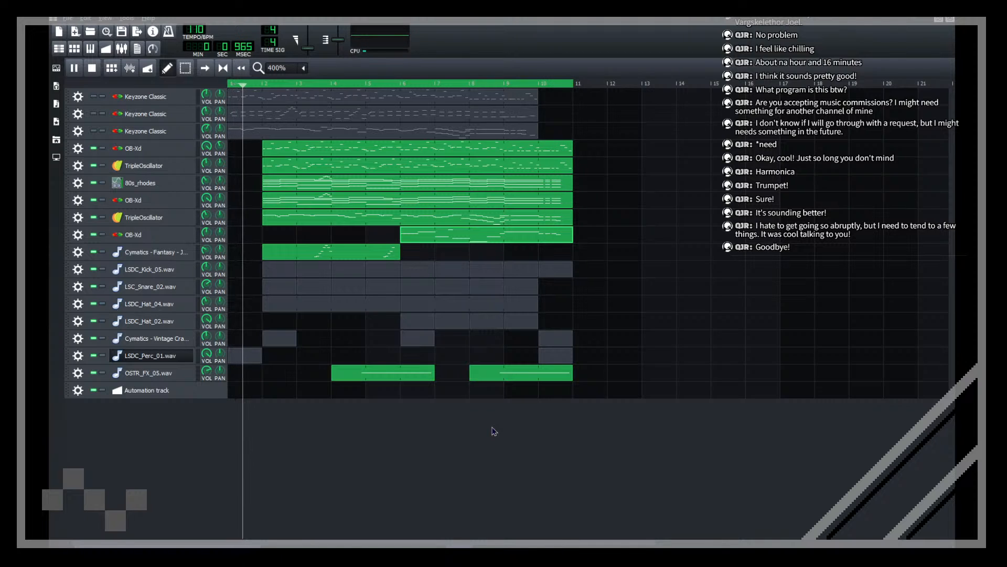
key(space)
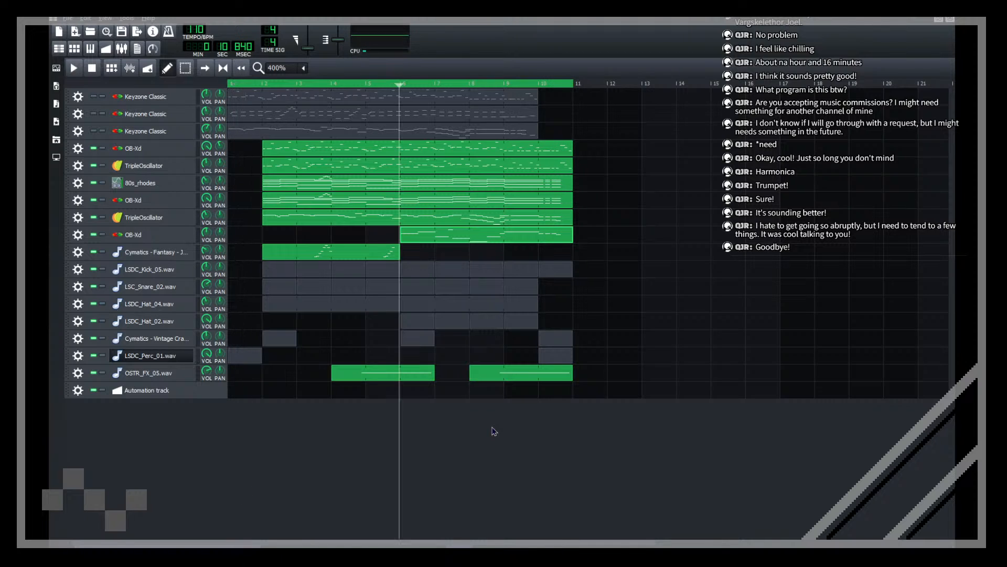
Step: Export the song and save the project
click(135, 32)
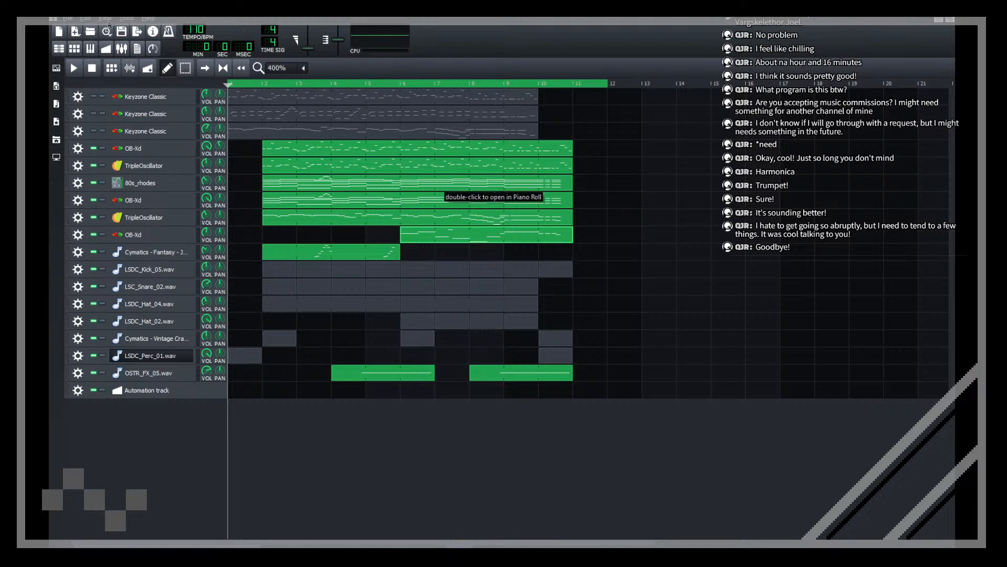
click(122, 31)
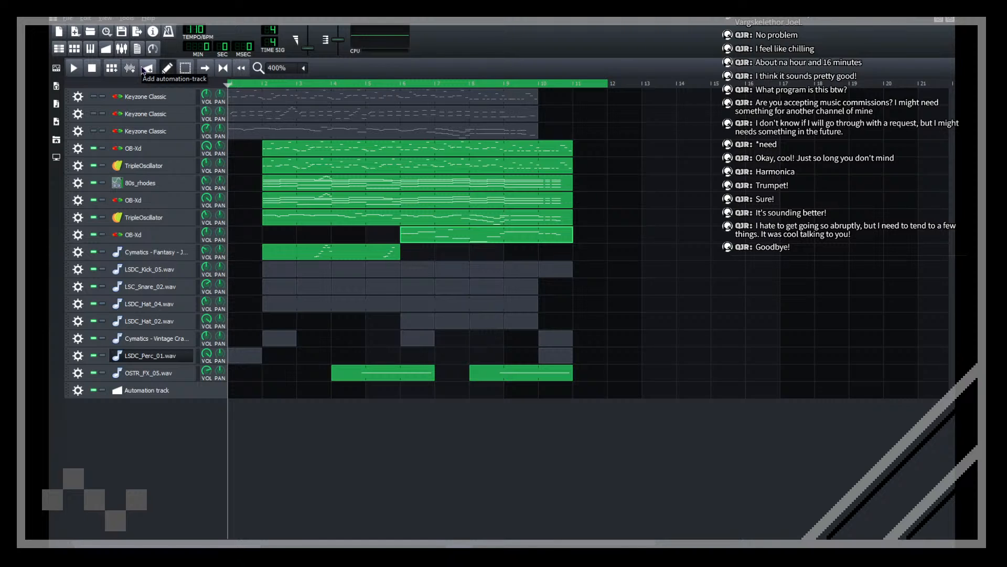
click(121, 31)
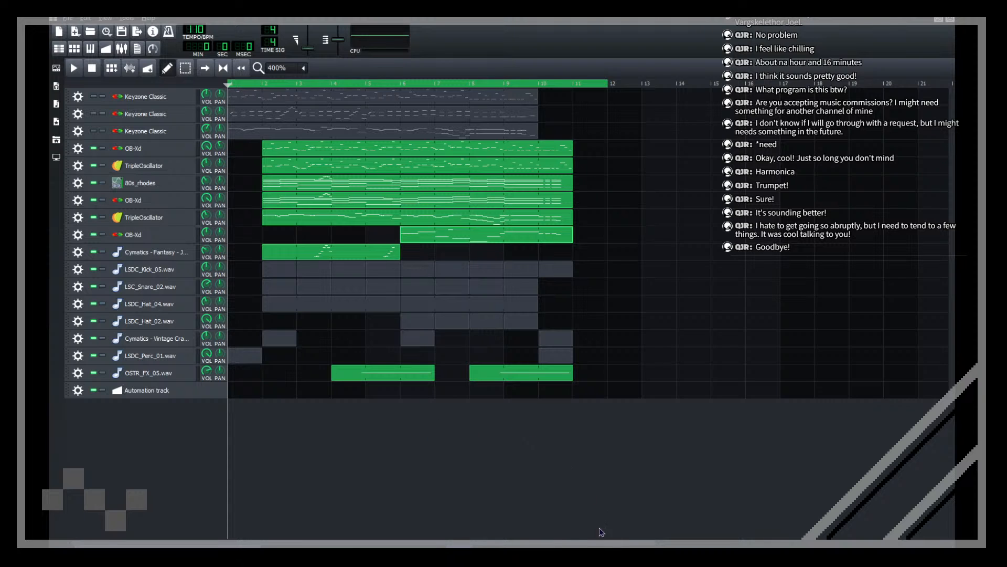
Step: Switch to OBS and change the live scene to the "stream starting soon" screen
mouse_move(591, 543)
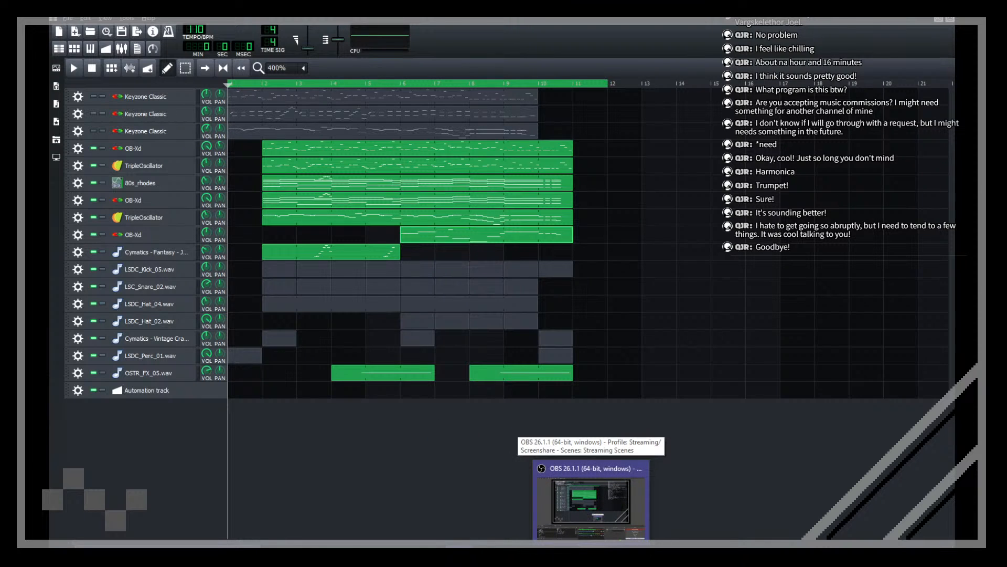
click(592, 498)
click(104, 443)
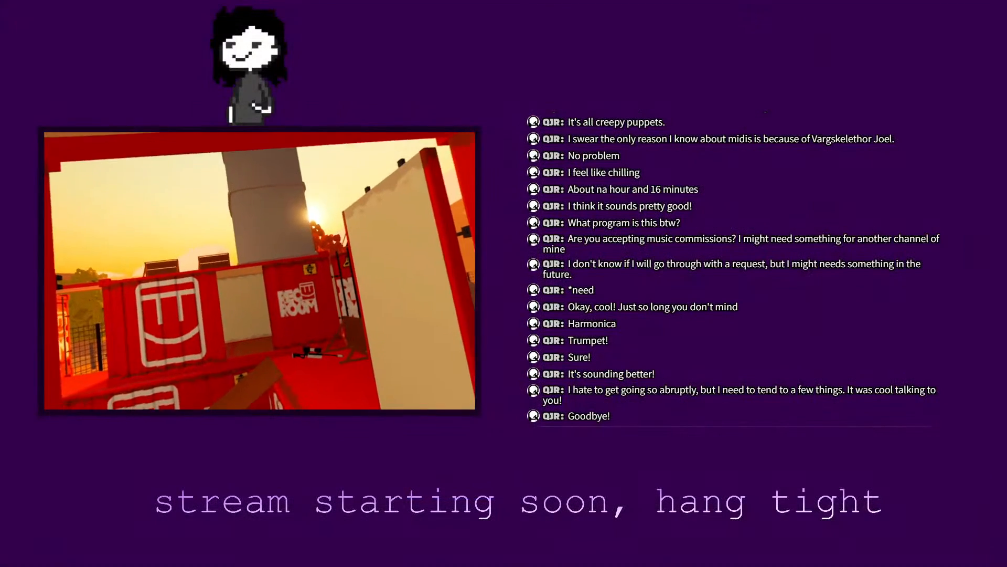